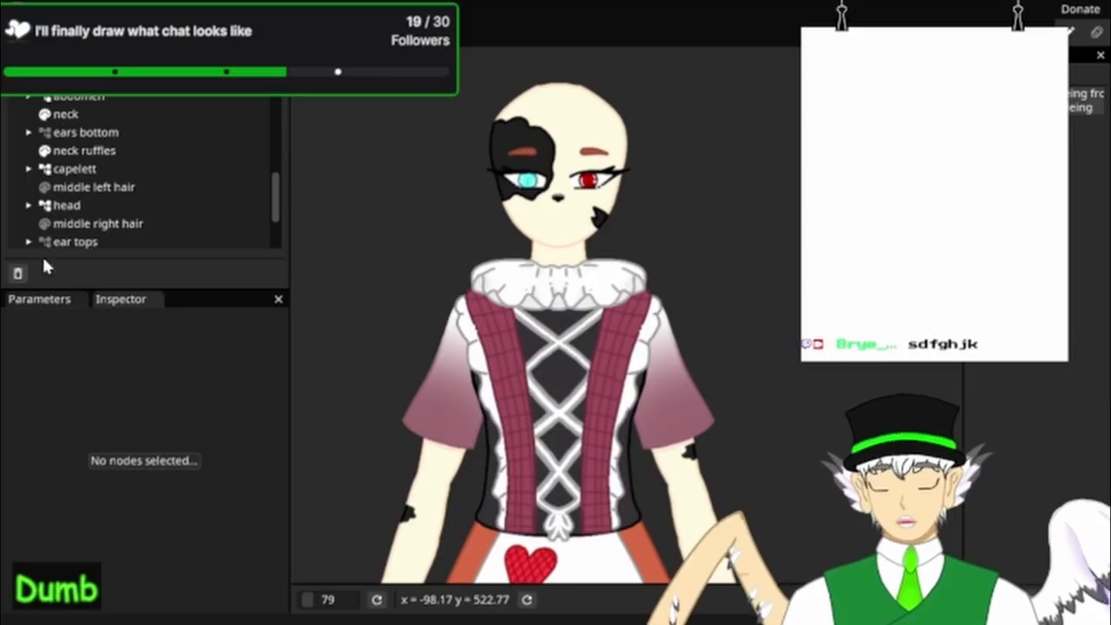
Step: Preview the Bust (yaw and tilt) parameter down to 0.00, -1.00, briefly arming that keypoint for editing
left_click(122, 301)
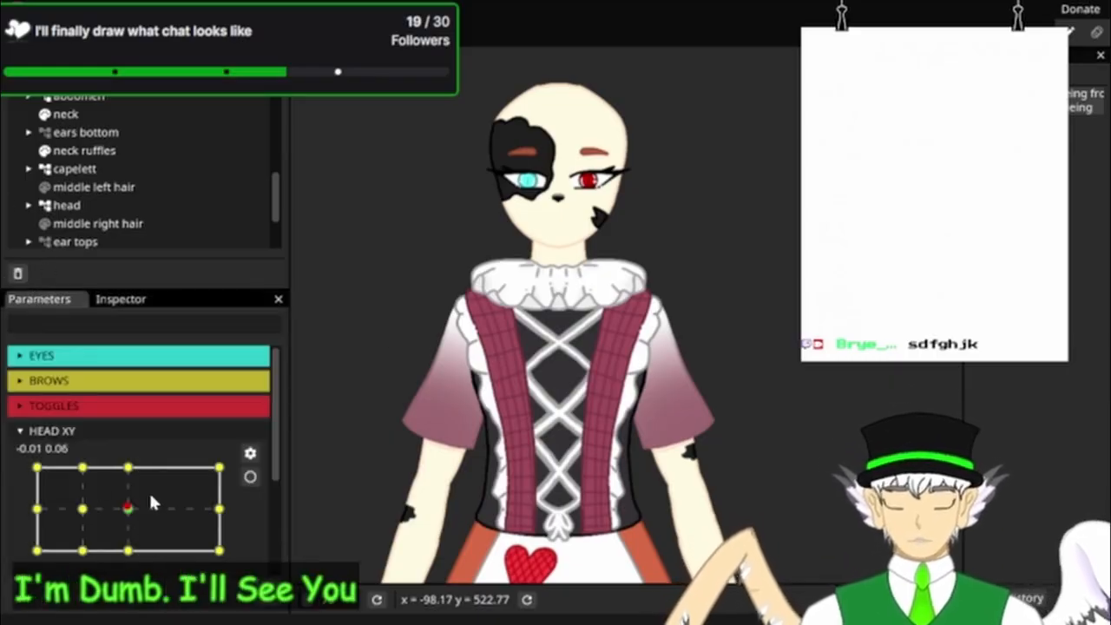
scroll(600, 312, "down", 5)
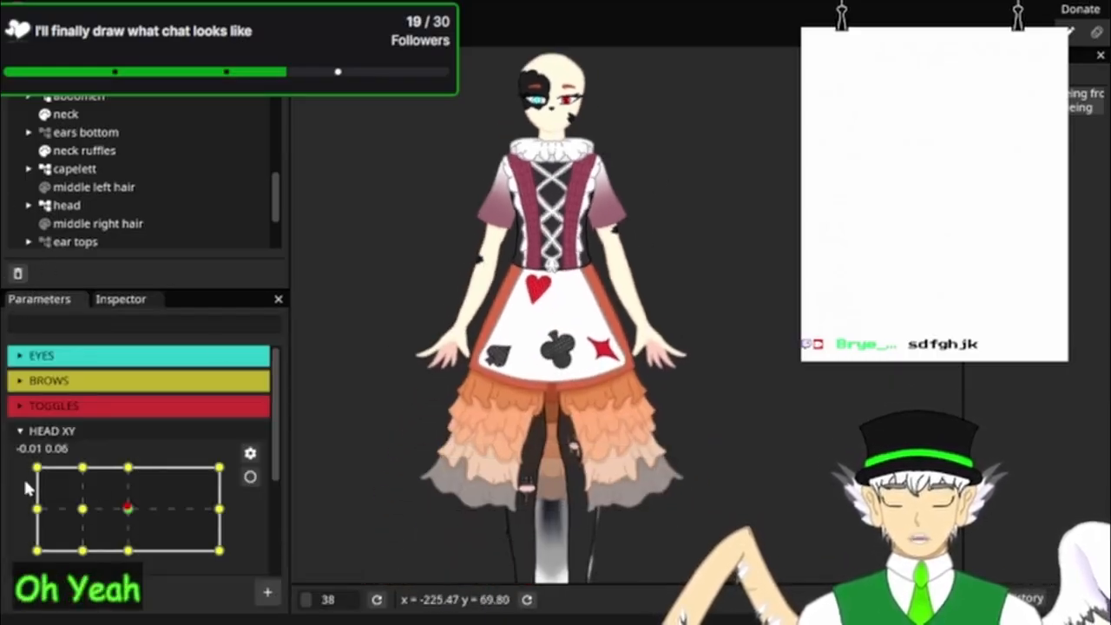
left_click(54, 430)
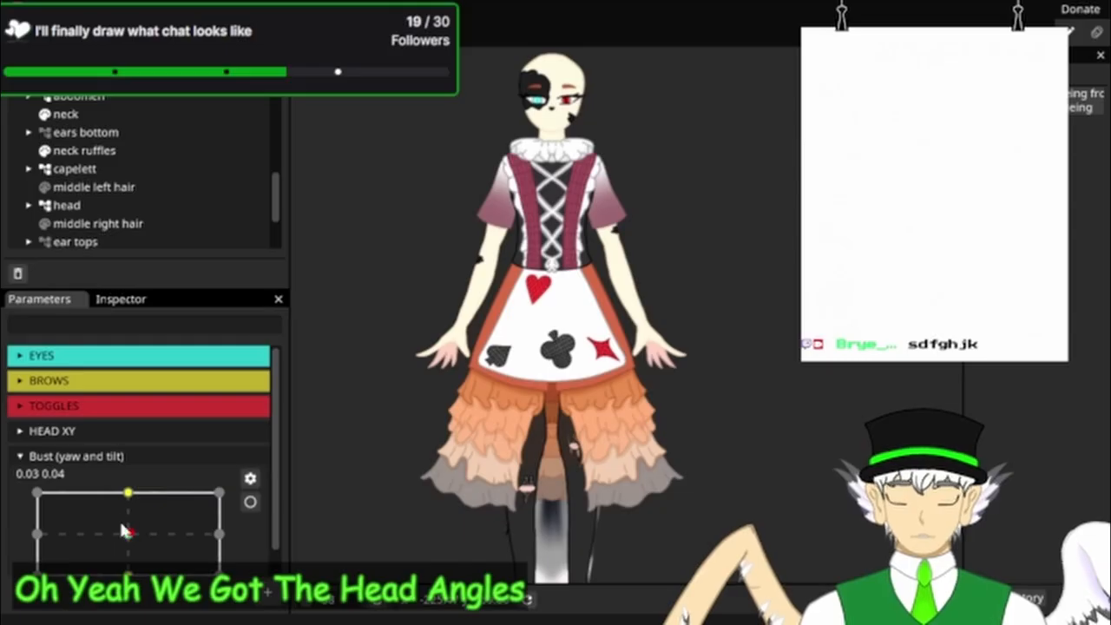
left_click_drag(124, 531, 148, 577)
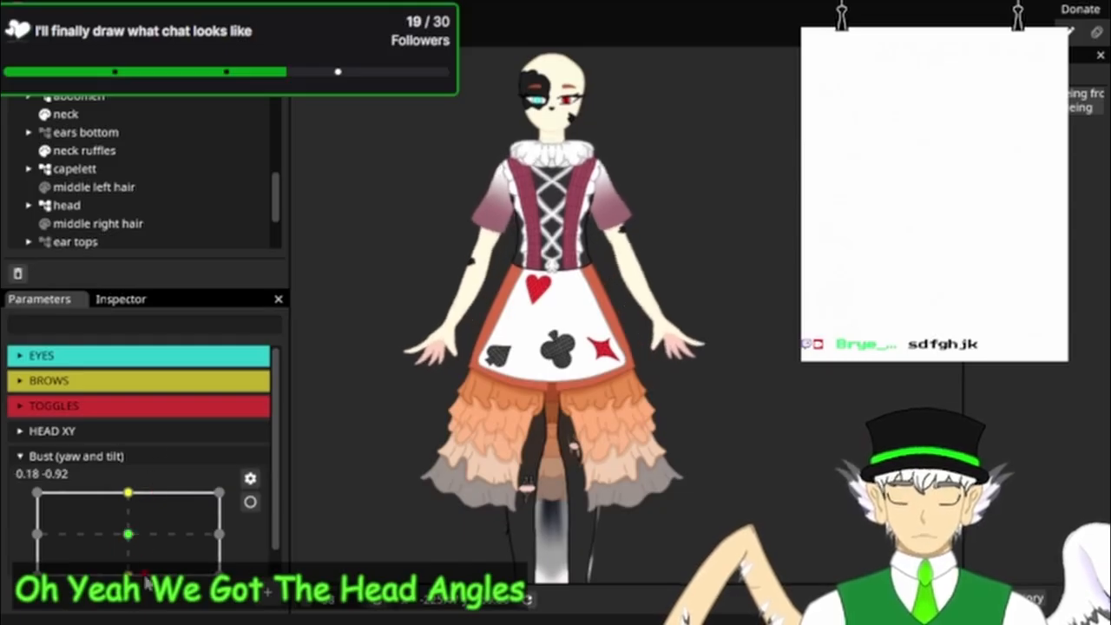
left_click(250, 502)
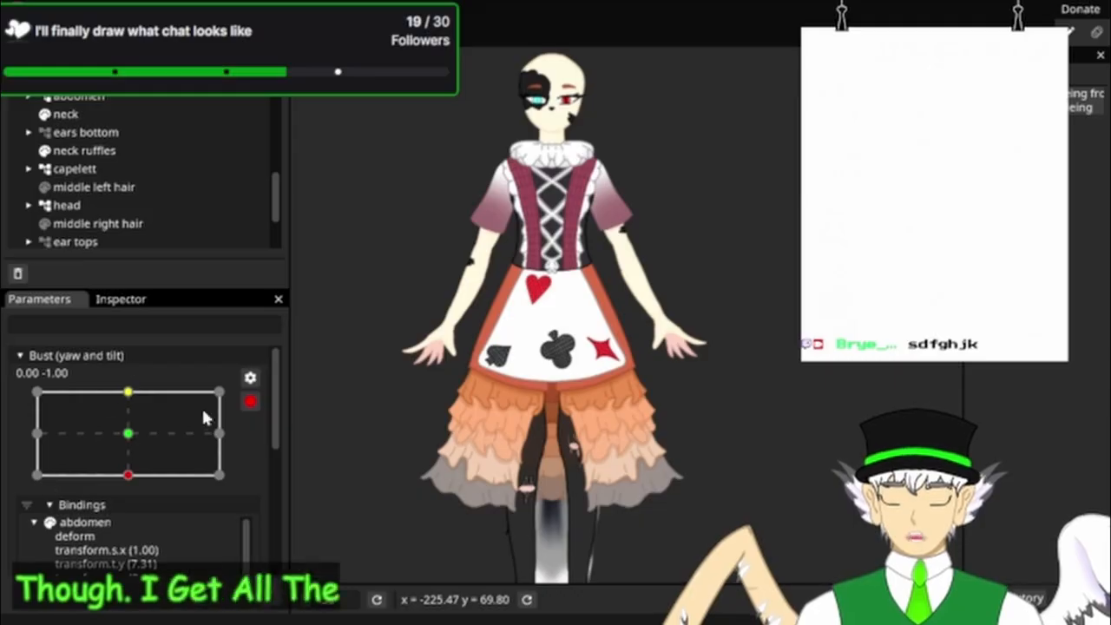
left_click(250, 401)
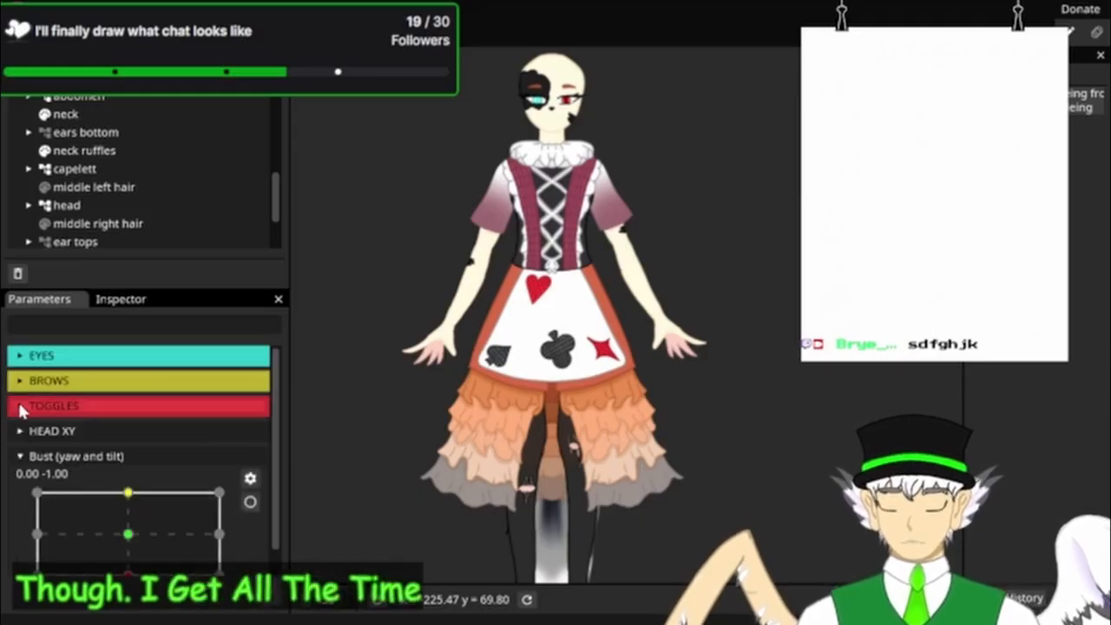
Step: Set the gloves and capelett toggles to 1.00 so both garments show on the model
left_click(26, 405)
scroll(85, 444, "down", 2)
scroll(85, 445, "down", 2)
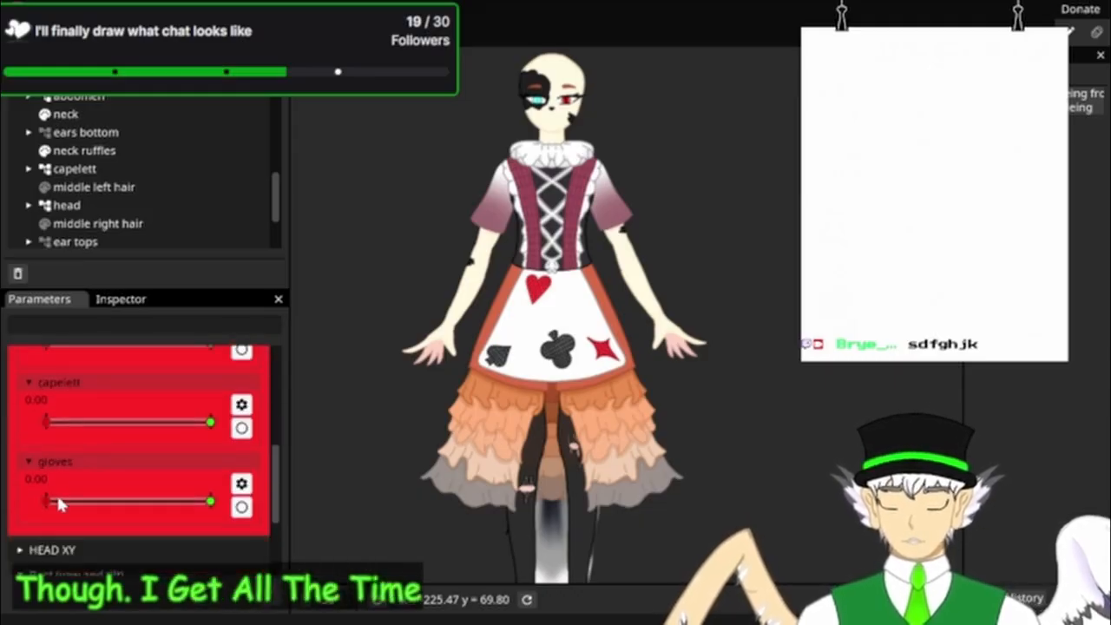
left_click_drag(48, 501, 221, 504)
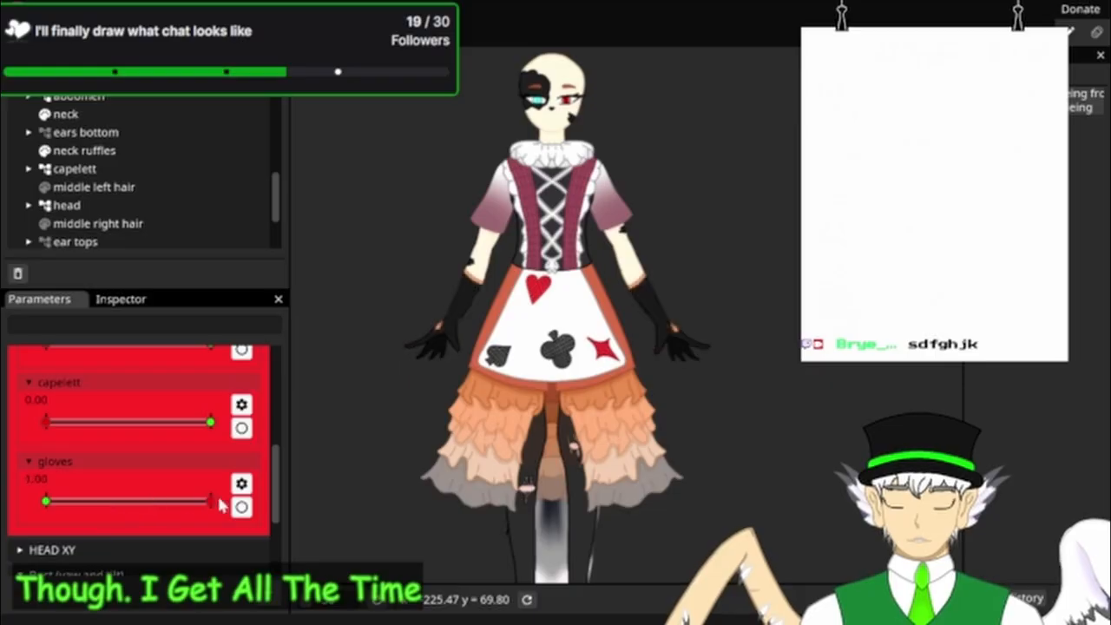
left_click(48, 421)
left_click_drag(49, 420, 300, 424)
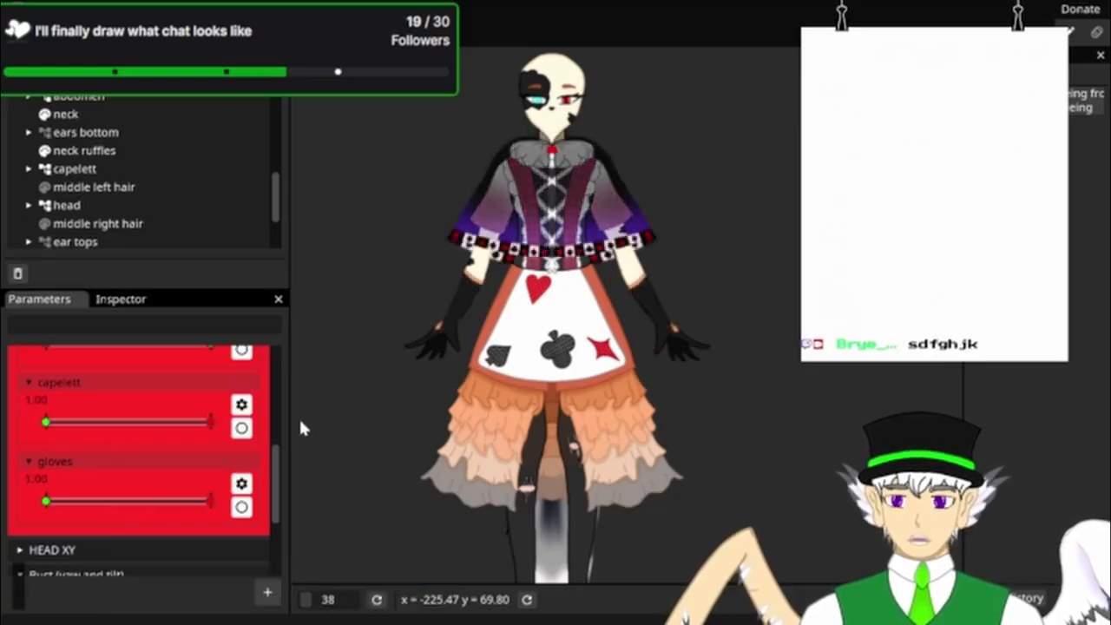
Step: Set the singing toggle and the hands up excited toggle to 1.00
scroll(85, 430, "up", 3)
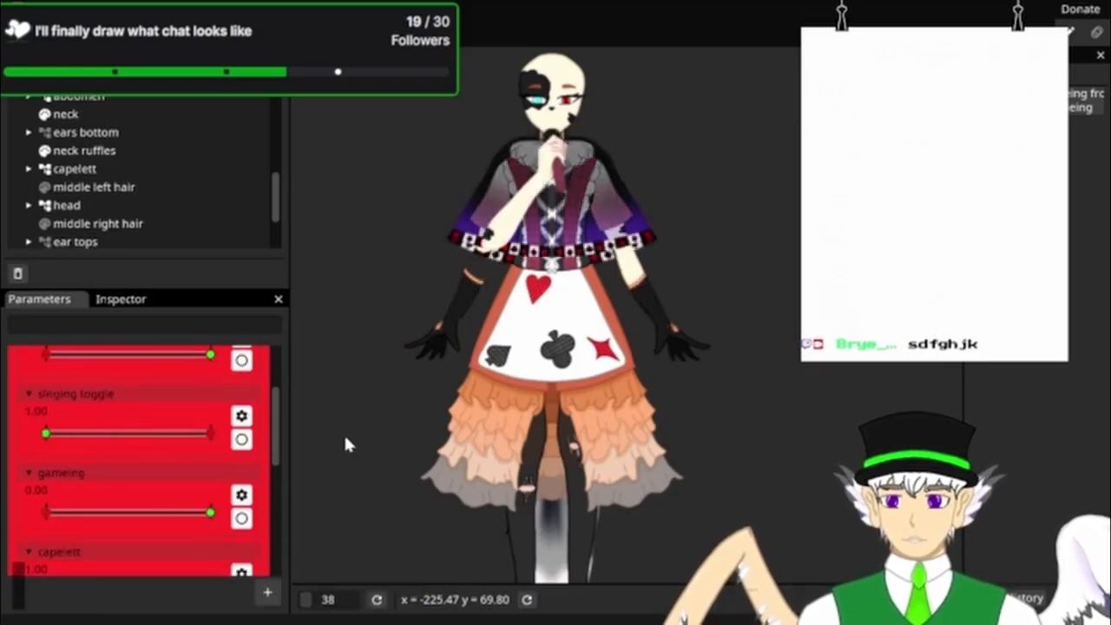
scroll(218, 414, "up", 3)
left_click_drag(23, 462, 270, 459)
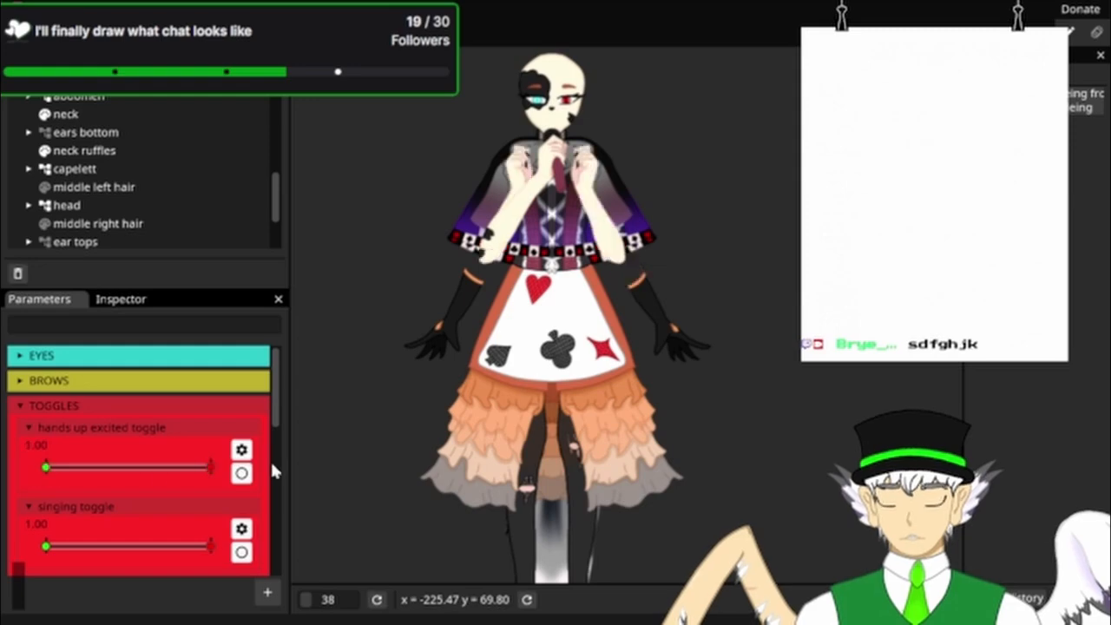
left_click(125, 301)
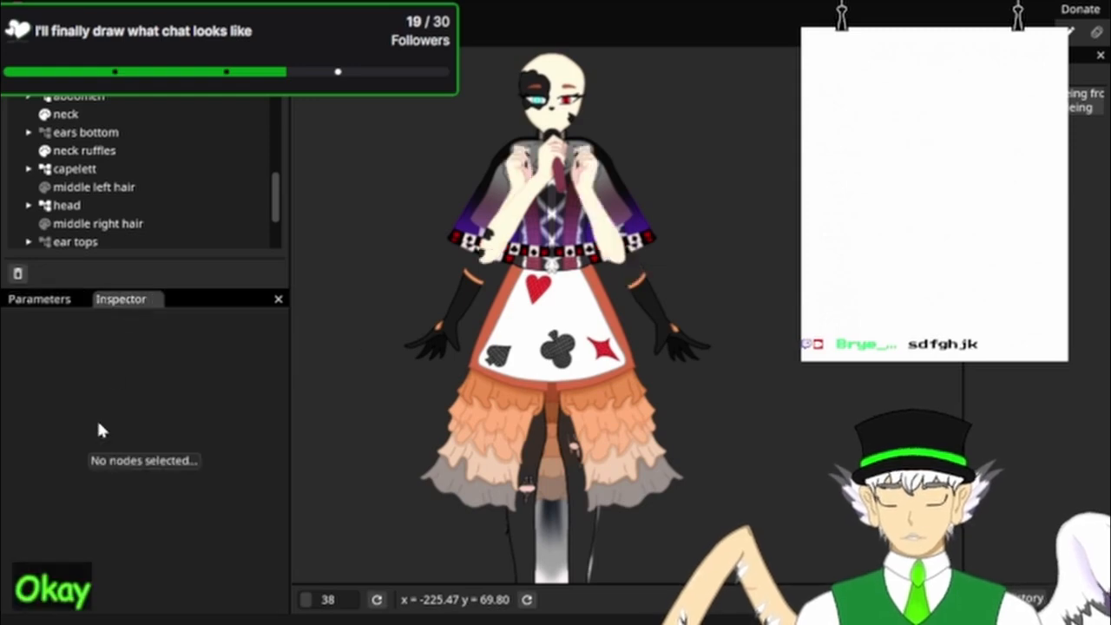
left_click(43, 301)
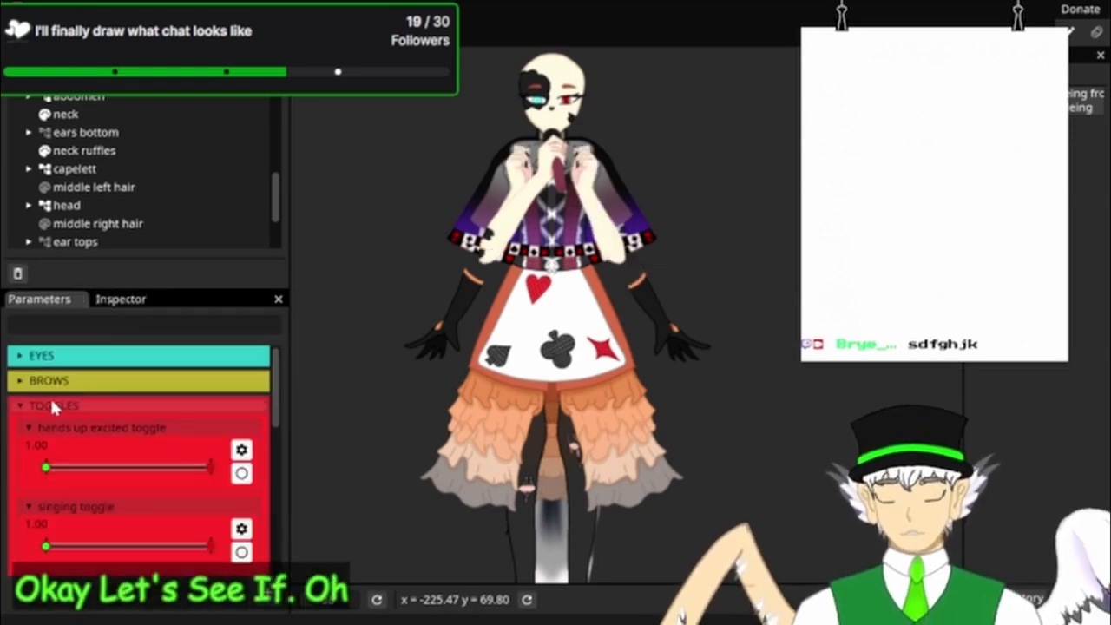
Step: Check the Bust (yaw and tilt) pose at -1.00 tilt with the singing and excited arms showing
scroll(147, 488, "down", 1)
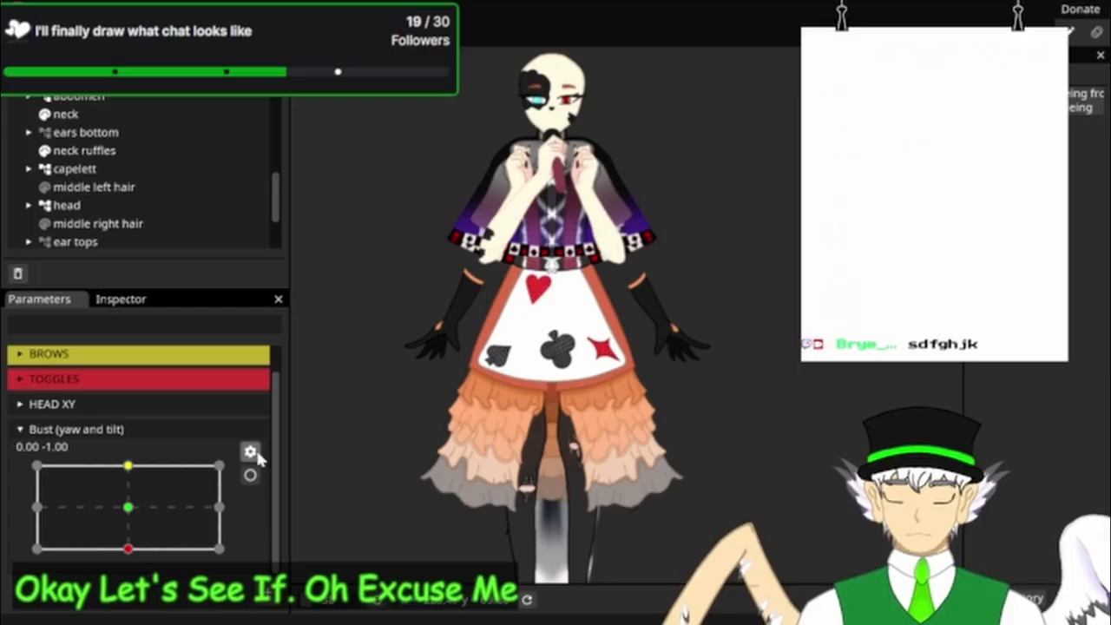
scroll(452, 323, "up", 5)
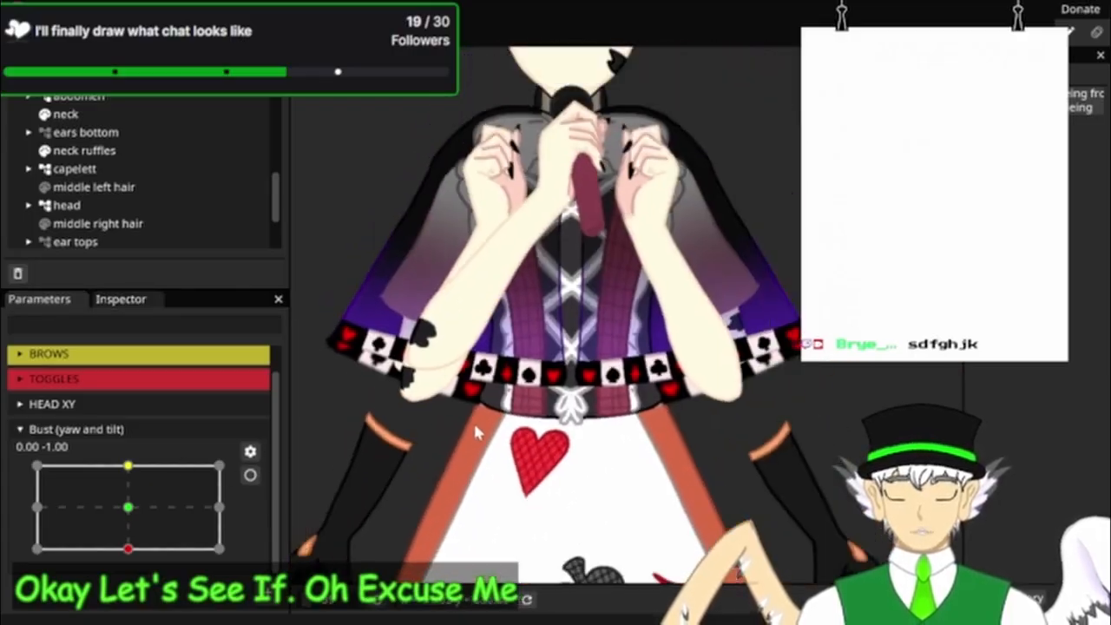
scroll(473, 420, "down", 3)
left_click_drag(128, 548, 132, 605)
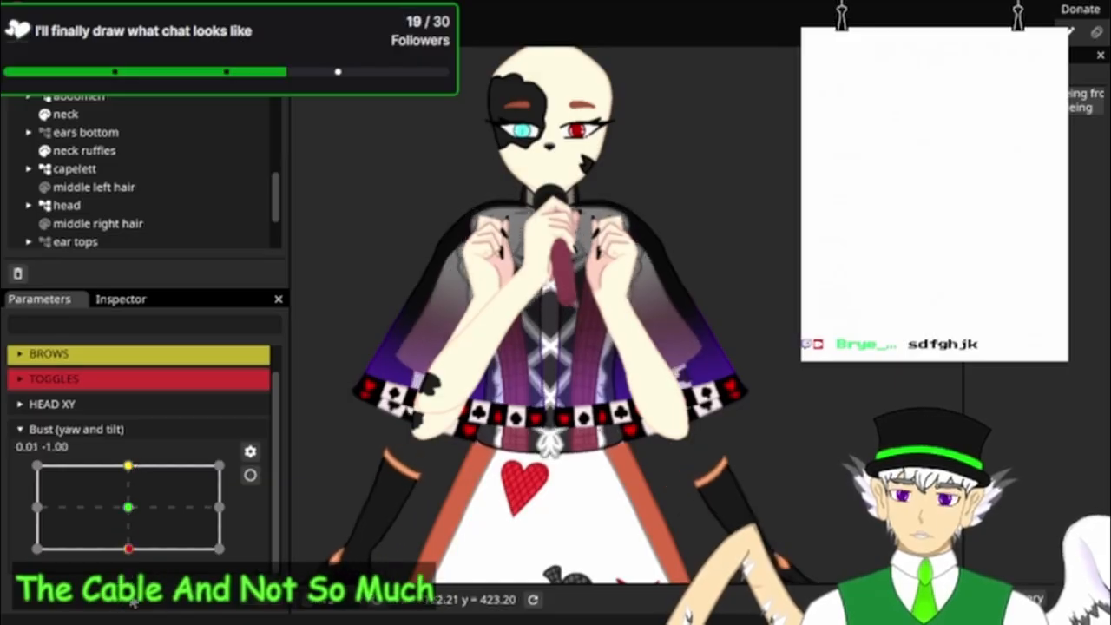
Step: Set the hands up excited toggle to 0.00 and leave the singing toggle at 1.00
left_click(21, 379)
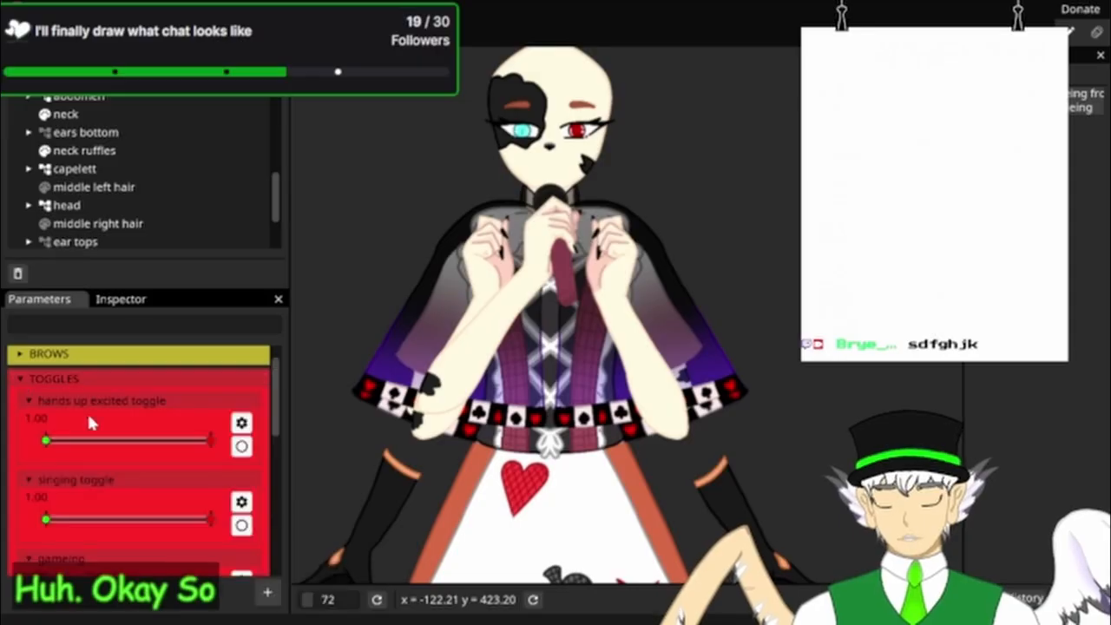
left_click_drag(121, 440, 45, 442)
left_click_drag(209, 520, 179, 520)
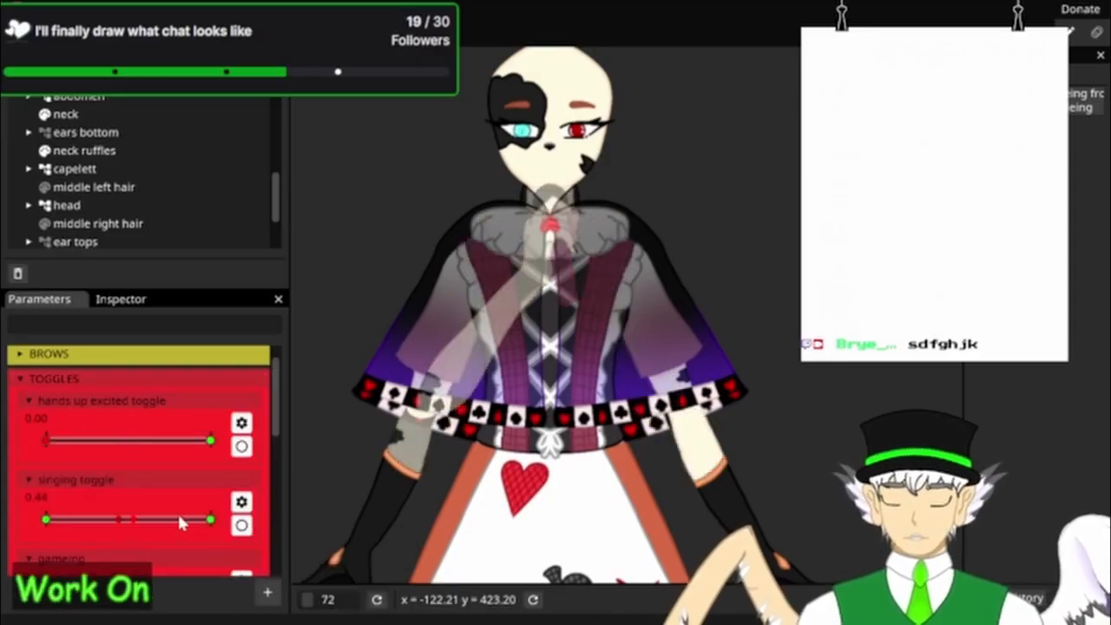
left_click(27, 372)
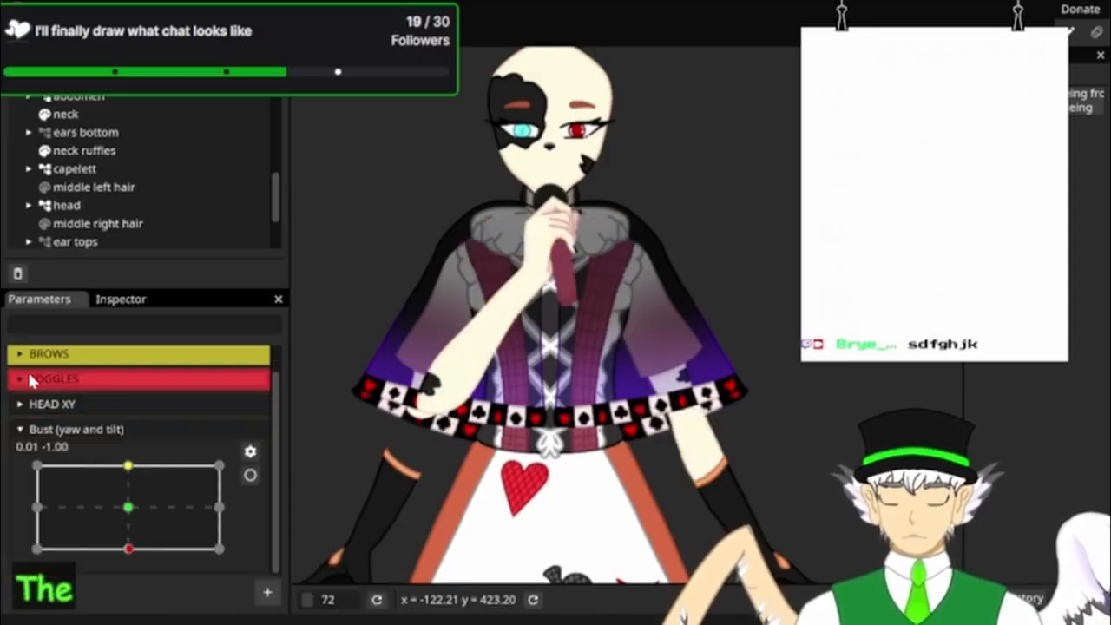
Step: Save the puppet file and test the bust tilt up to 1.00 with the singing pose
key("ctrl+s")
left_click(126, 550)
left_click_drag(125, 552, 134, 591)
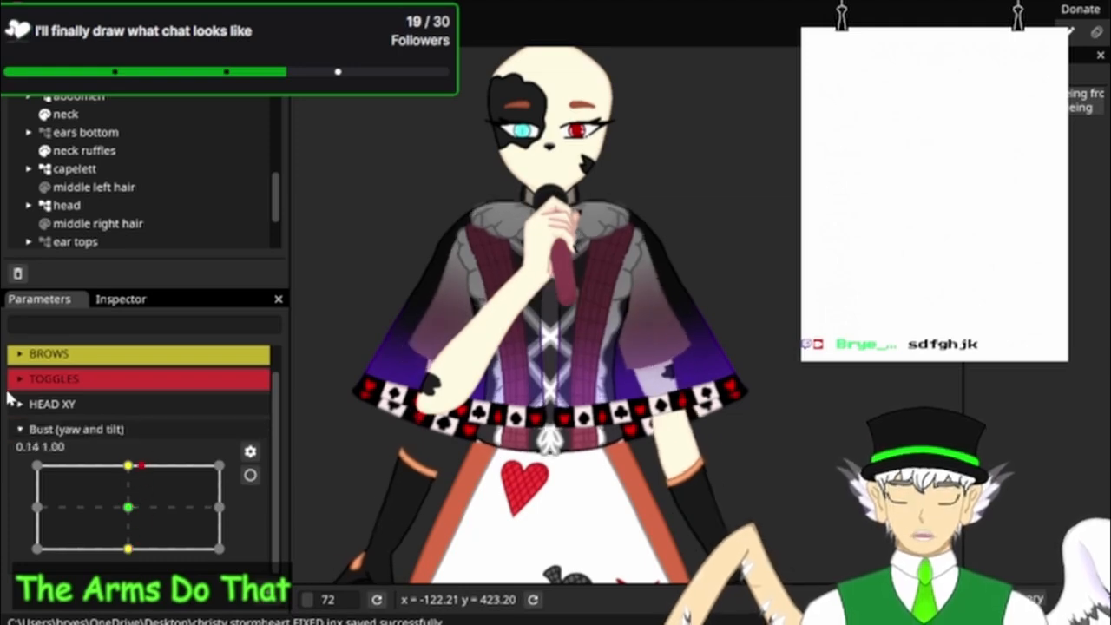
Step: Set the singing toggle to 0.00 and hands up excited to 1.00, and check the raised arms against the bust tilt at 1.00
left_click(21, 379)
left_click(180, 516)
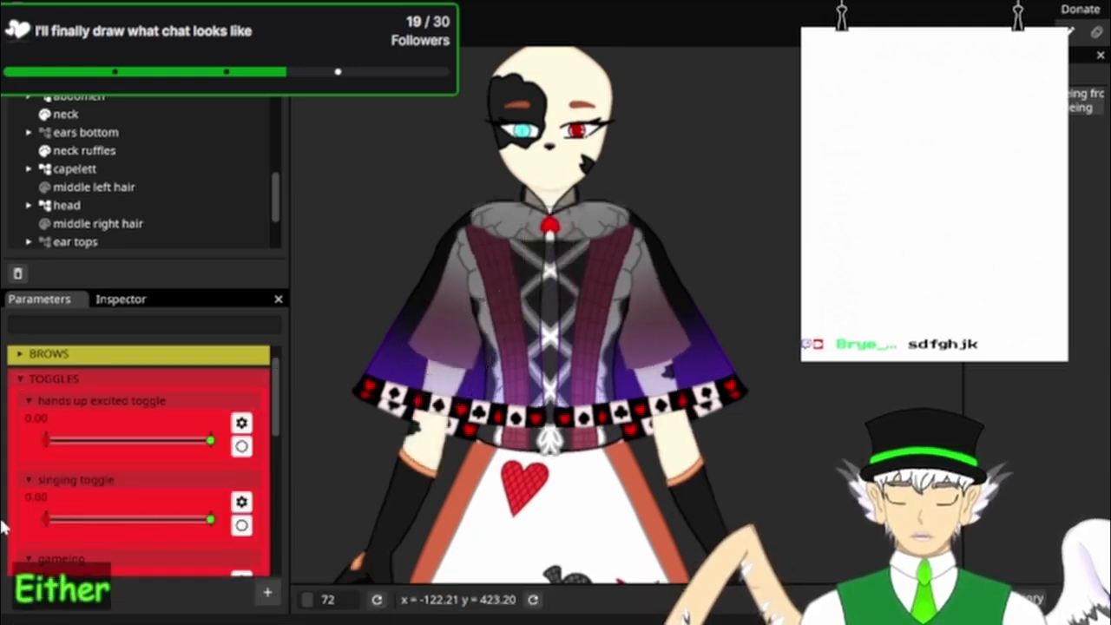
left_click(112, 432)
left_click_drag(113, 438, 300, 447)
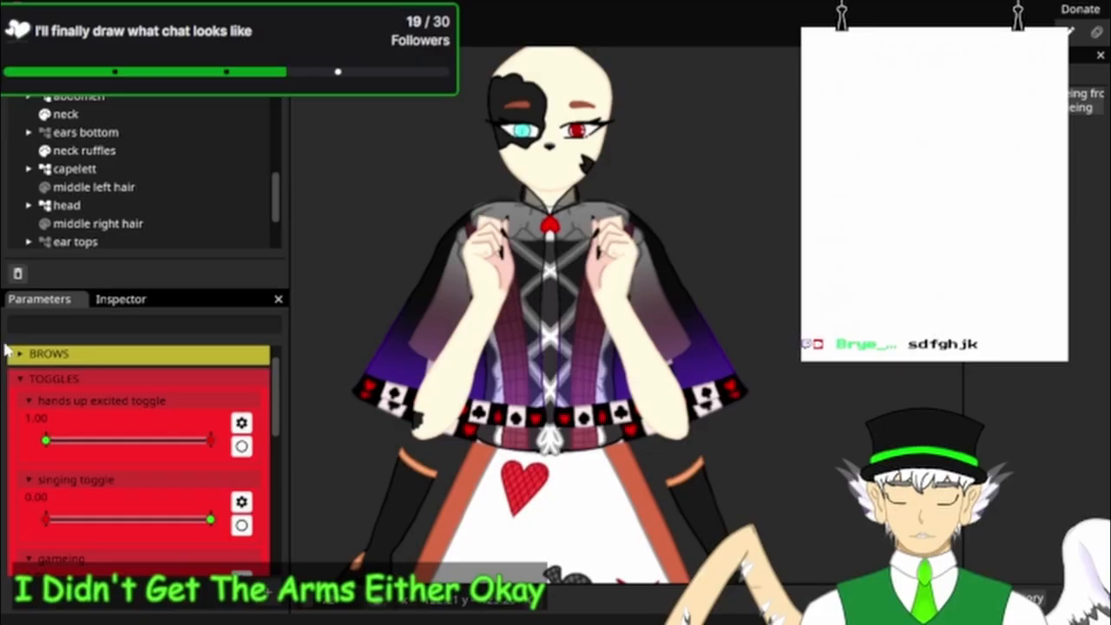
left_click(21, 380)
left_click_drag(139, 466, 131, 419)
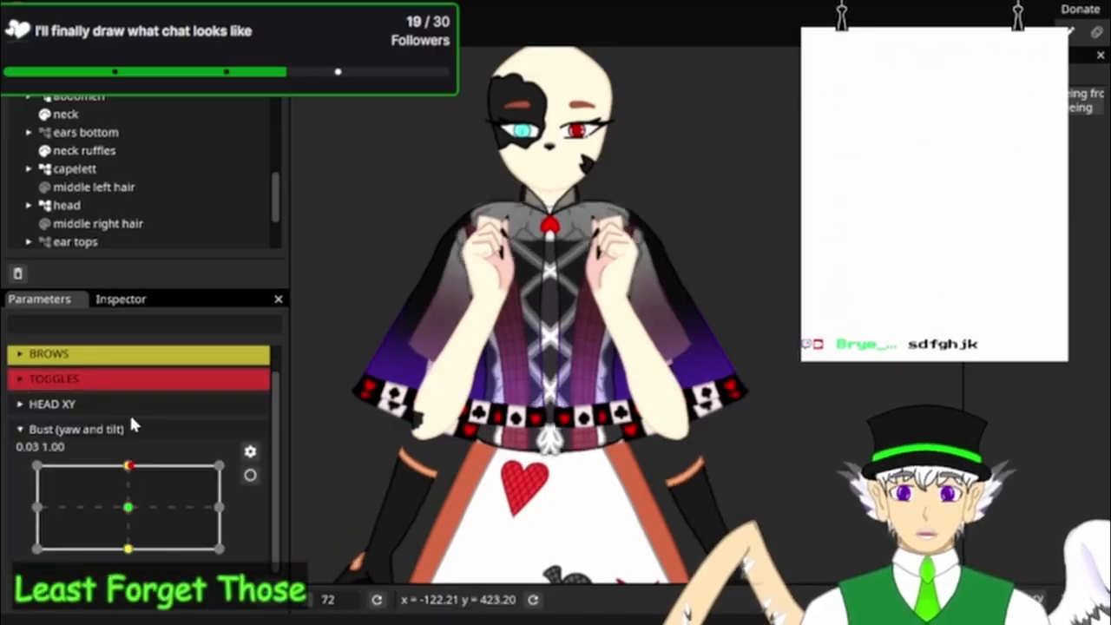
Step: Set the capelett, hands up excited and gloves toggles to 0.00
left_click(19, 379)
scroll(93, 484, "down", 2)
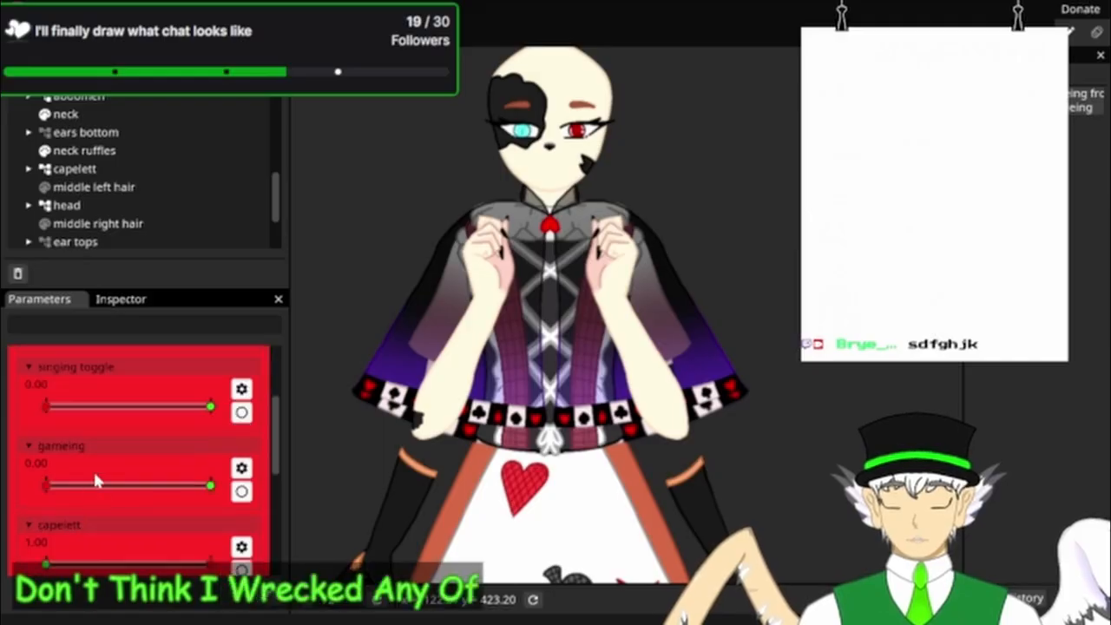
left_click_drag(46, 407, 211, 406)
left_click_drag(46, 406, 211, 406)
left_click_drag(196, 555, 211, 563)
scroll(108, 445, "up", 2)
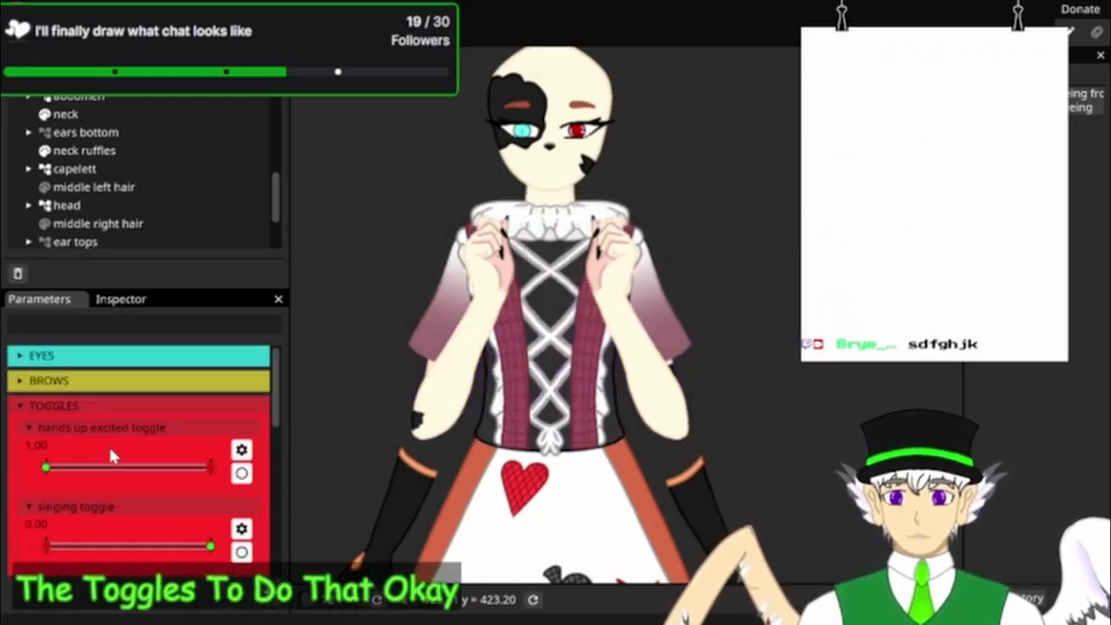
left_click(183, 469)
scroll(126, 446, "down", 5)
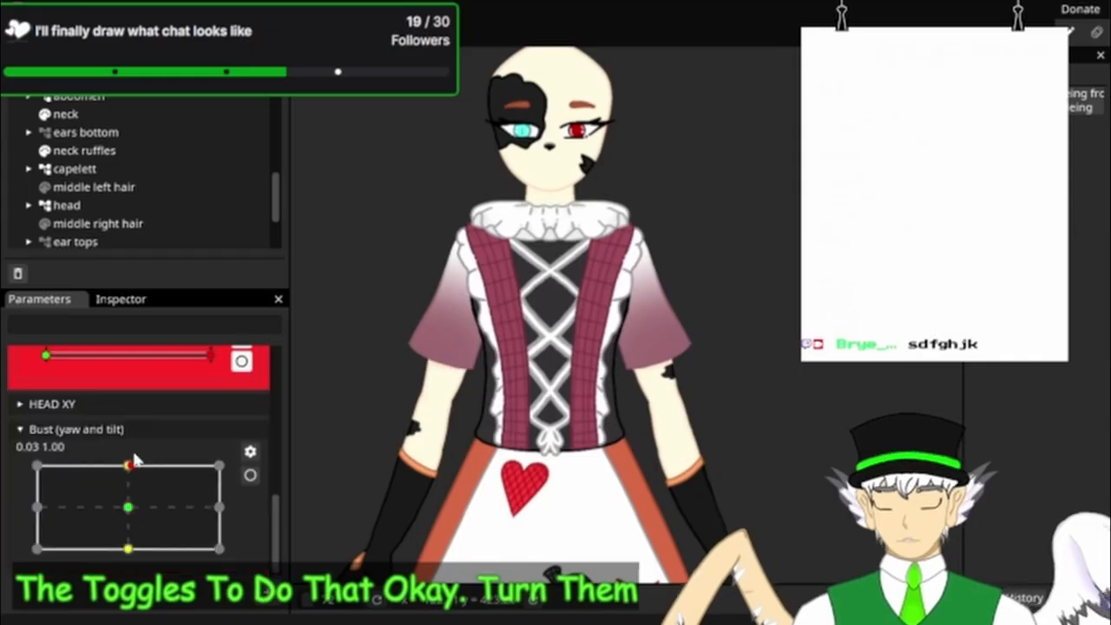
scroll(130, 462, "up", 2)
left_click(46, 467)
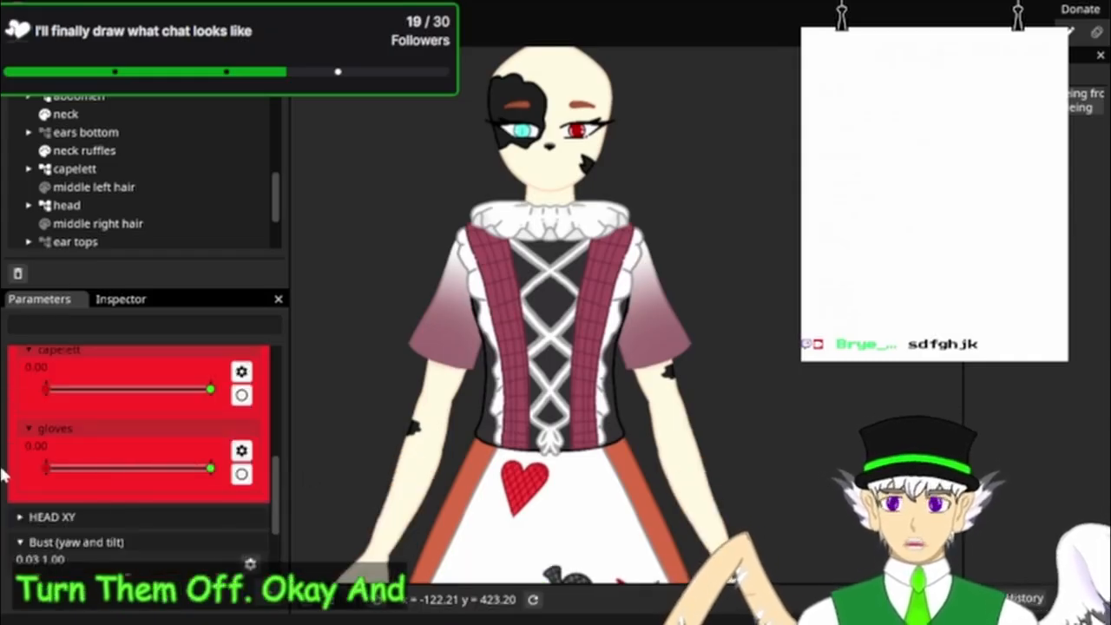
Step: Set the capelett toggle to 1.00 and collapse the toggles group
scroll(104, 416, "up", 1)
left_click(90, 439)
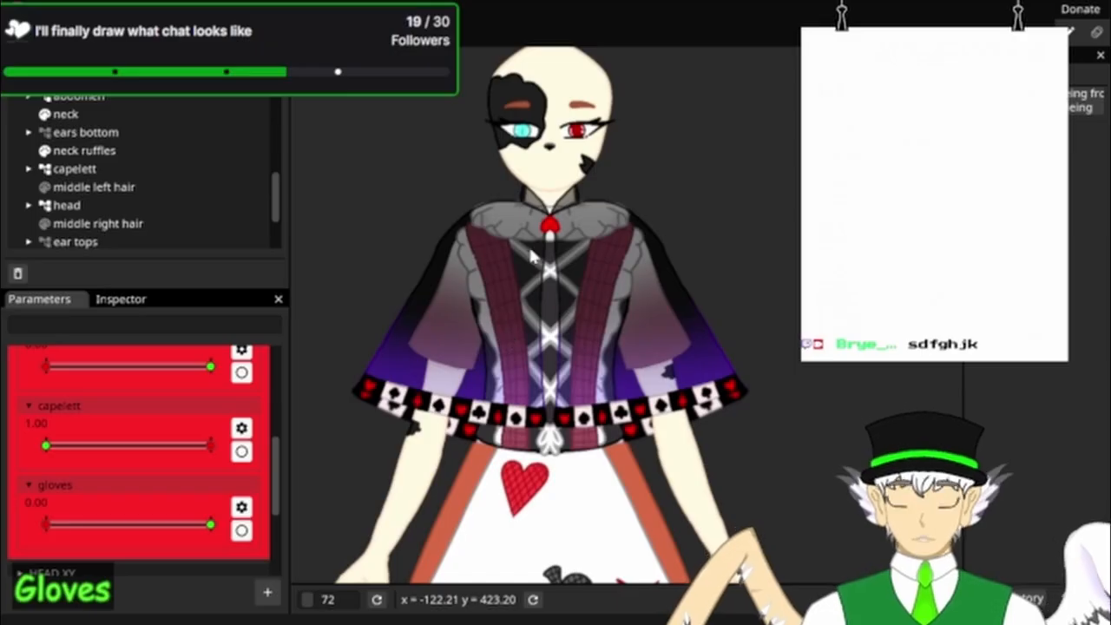
scroll(529, 245, "up", 2)
scroll(39, 401, "up", 1)
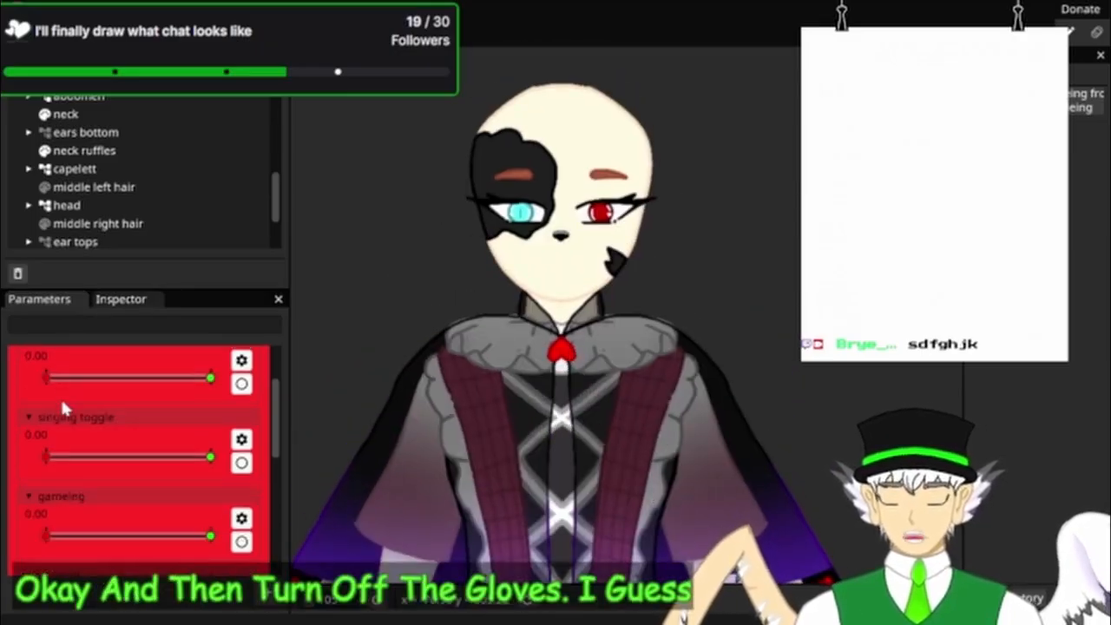
scroll(41, 397, "up", 2)
left_click(40, 405)
scroll(109, 469, "down", 1)
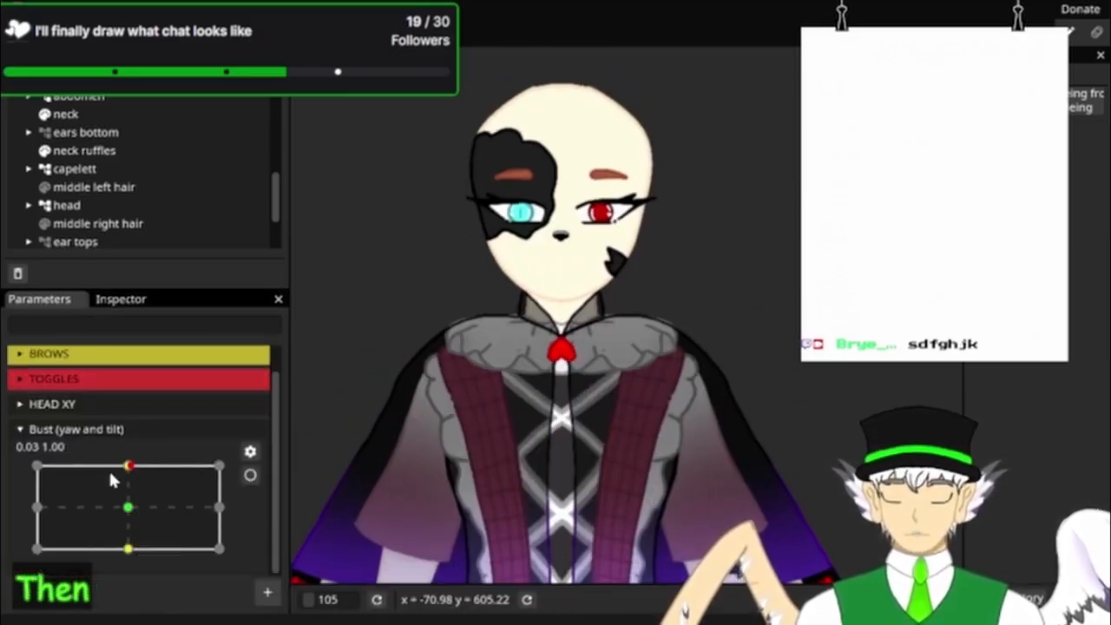
Step: Arm the Bust (yaw and tilt) parameter, compare the capelett at 0.00, -1.00, and select the 0.00, 1.00 keypoint
left_click_drag(504, 417, 518, 203)
scroll(477, 322, "down", 2)
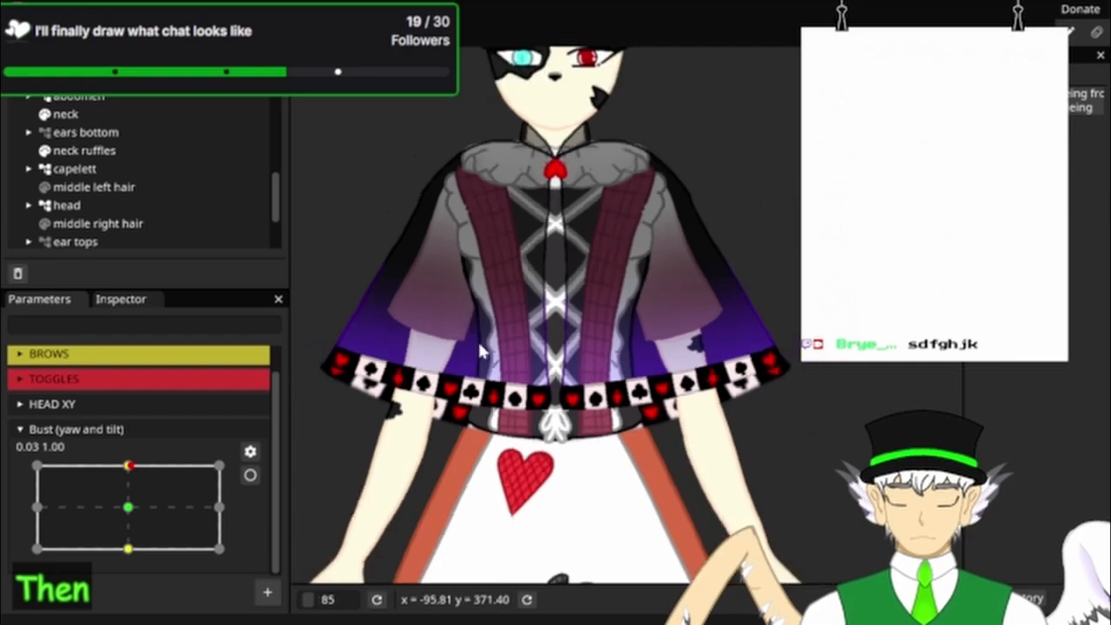
left_click_drag(481, 347, 508, 408)
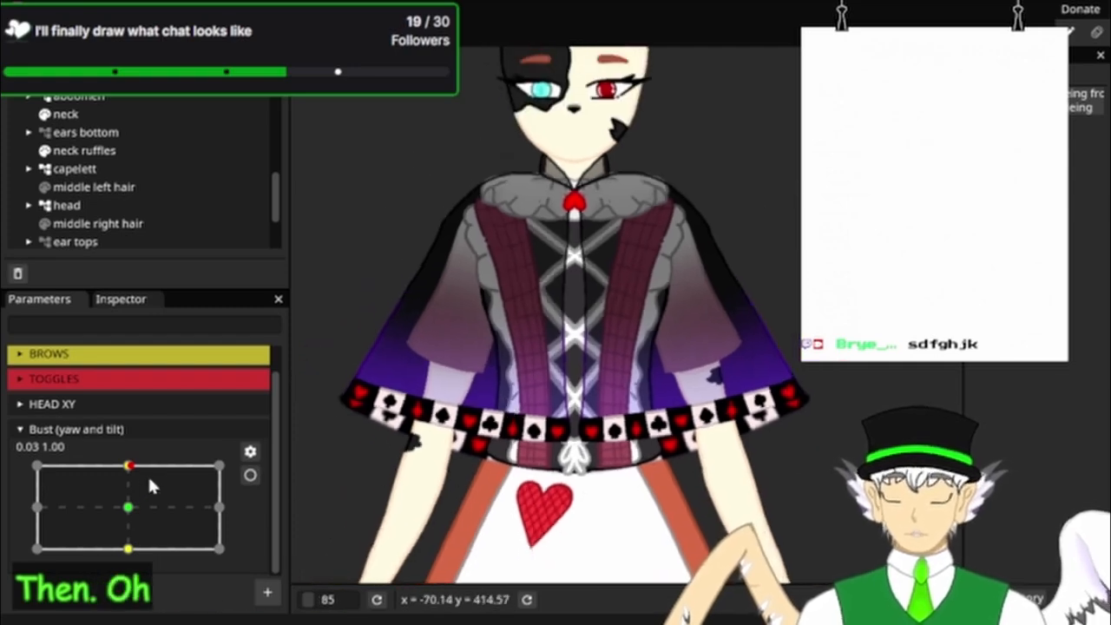
left_click(249, 475)
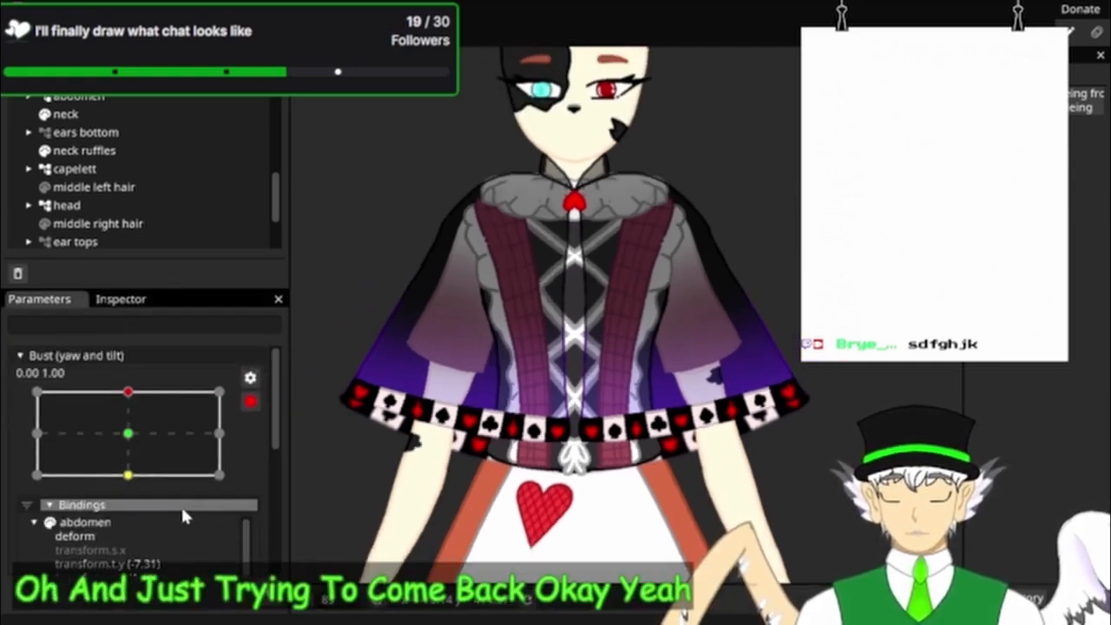
left_click(133, 430)
left_click(128, 475)
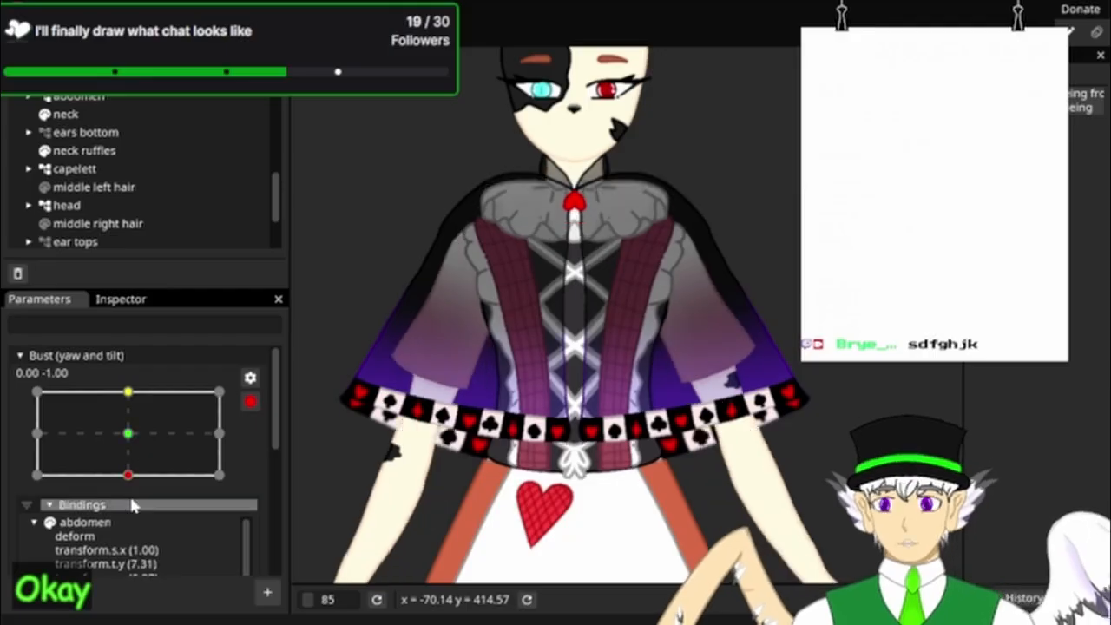
left_click(128, 392)
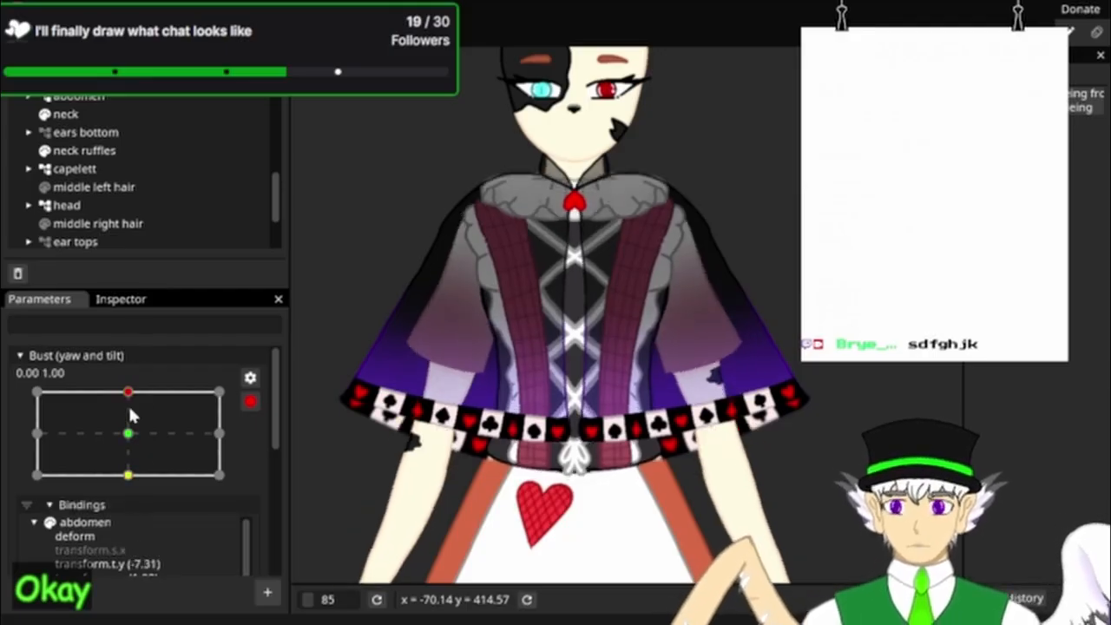
Step: Select the whole capelett group and move it slightly up at the 0.00, 1.00 keypoint of Bust (yaw and tilt)
left_click(129, 432)
left_click(128, 393)
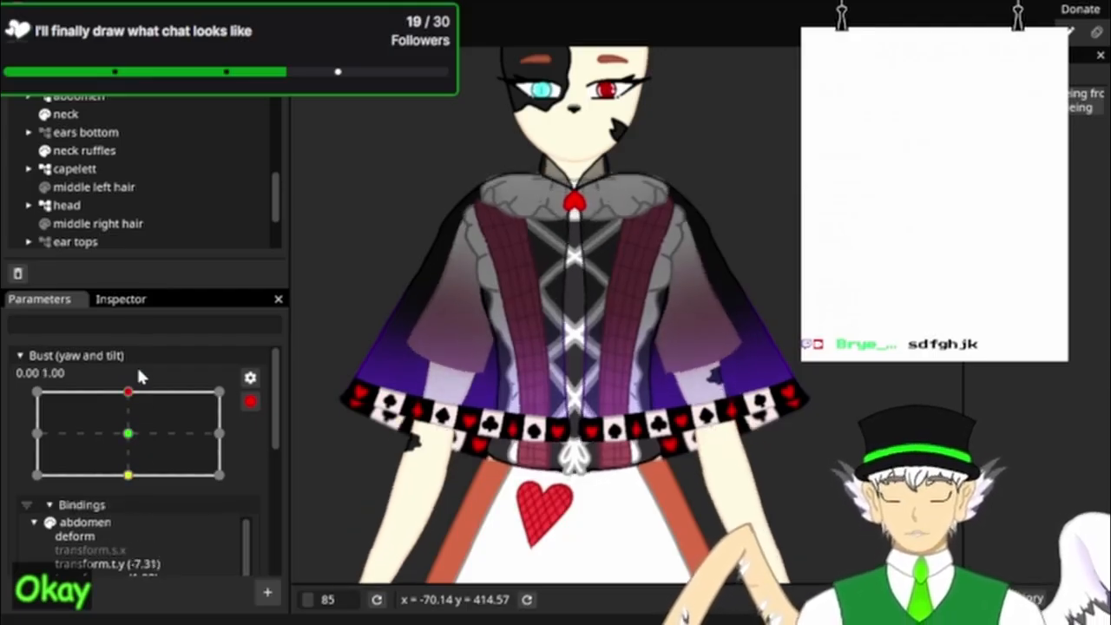
left_click(127, 167)
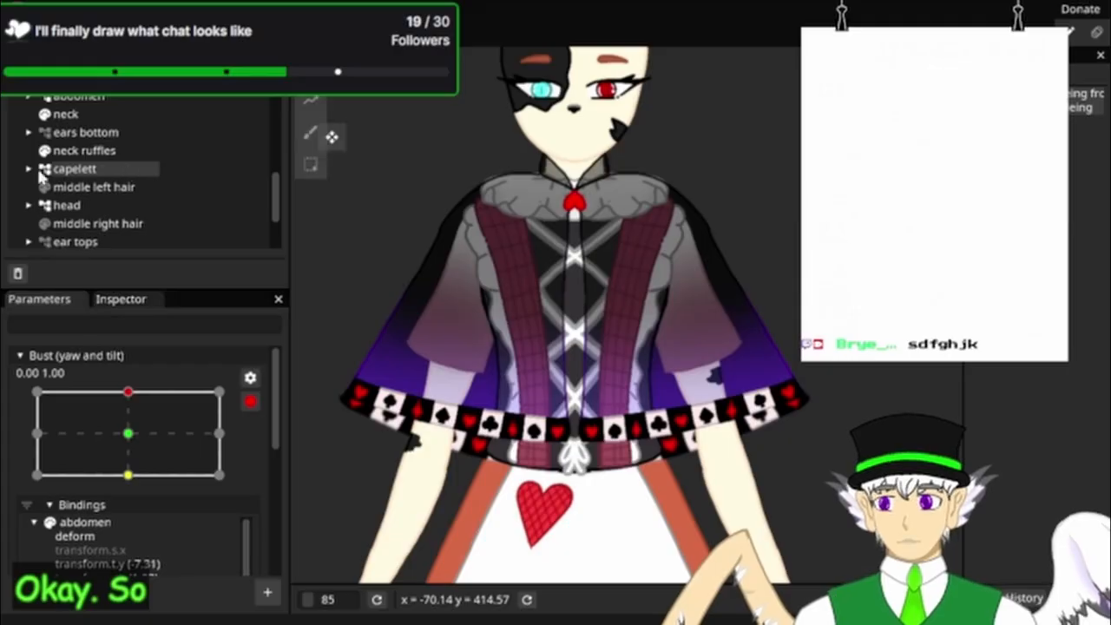
left_click(29, 167)
left_click(35, 170)
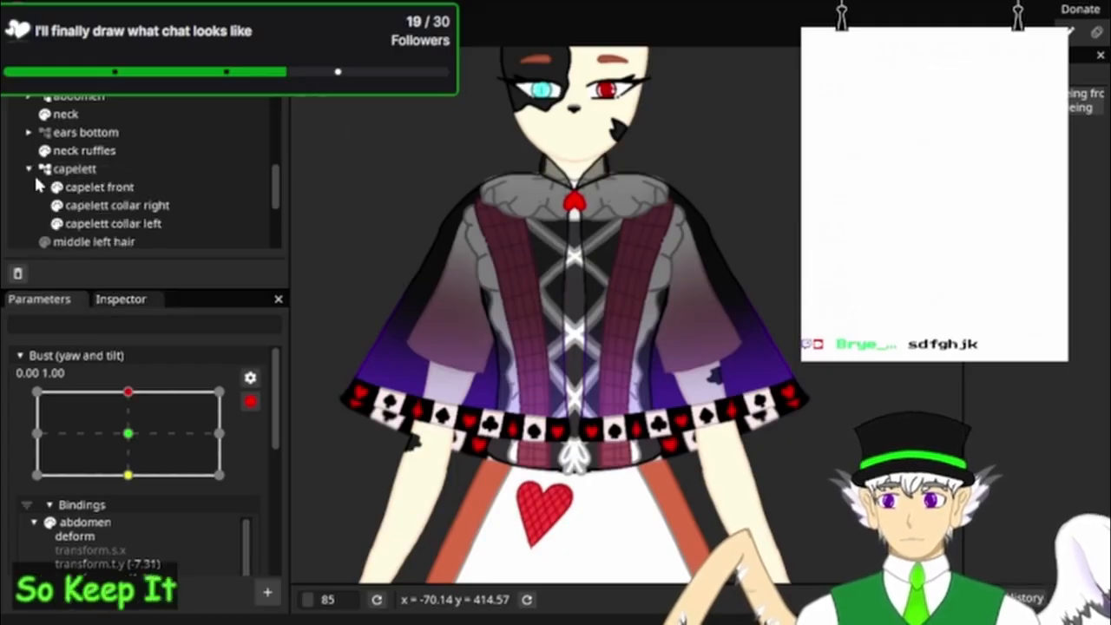
left_click(117, 190)
left_click(122, 206, "ctrl")
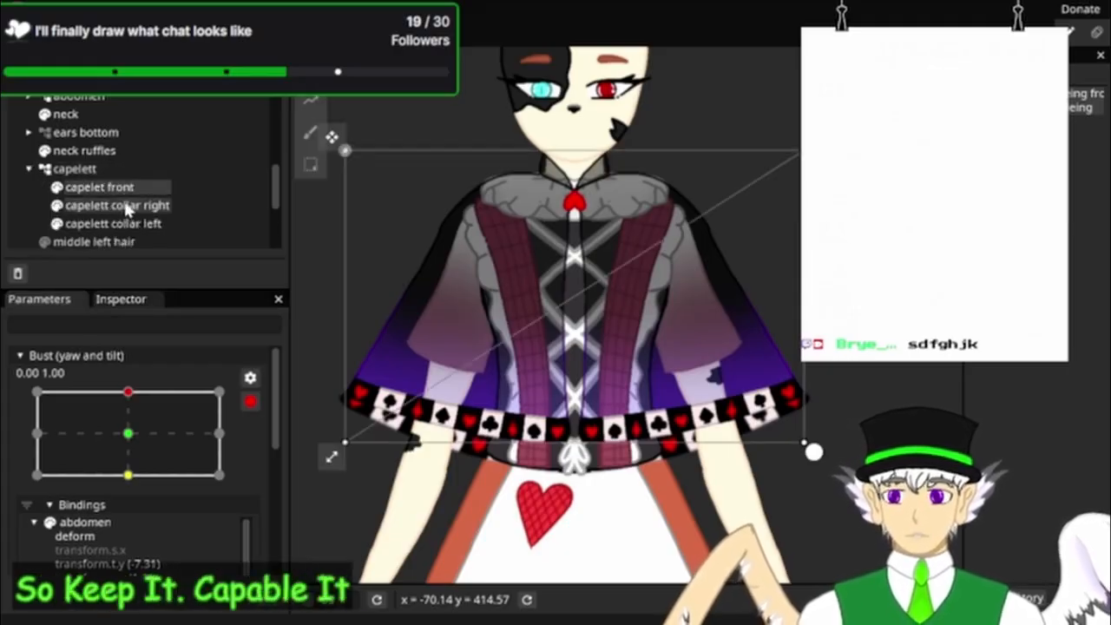
left_click(126, 224, "ctrl")
left_click(157, 169)
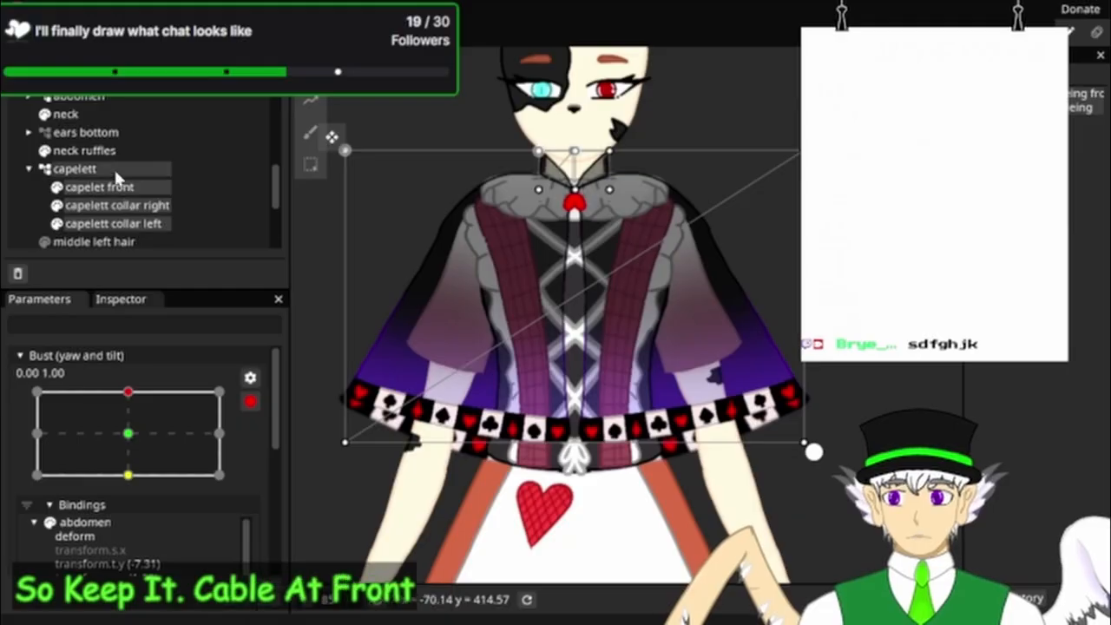
scroll(720, 96, "up", 2)
left_click_drag(720, 95, 735, 257)
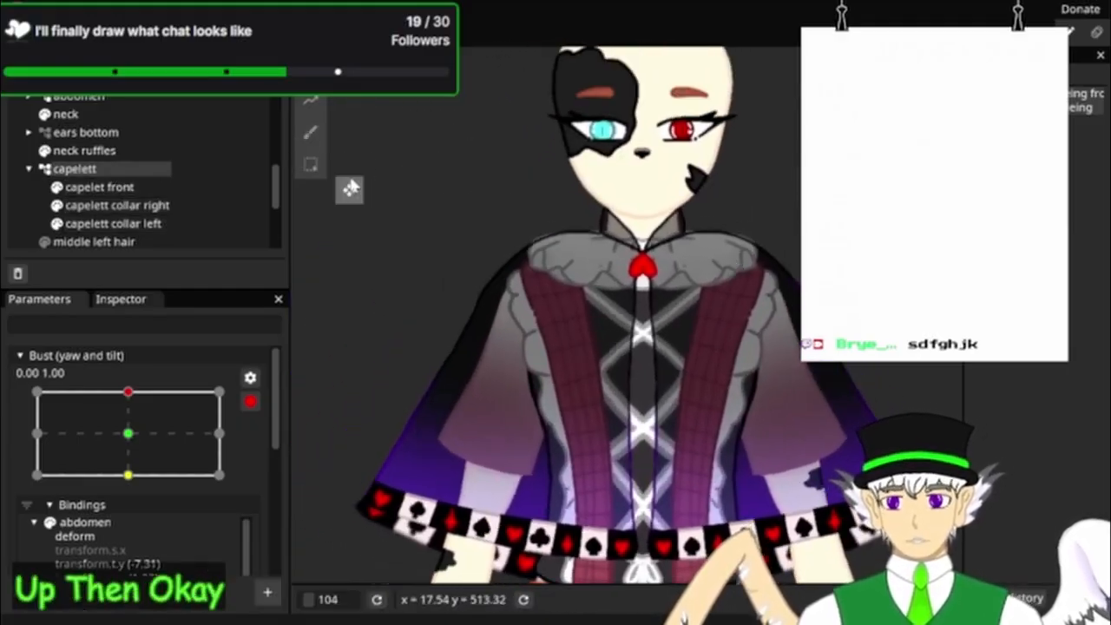
left_click_drag(349, 189, 350, 183)
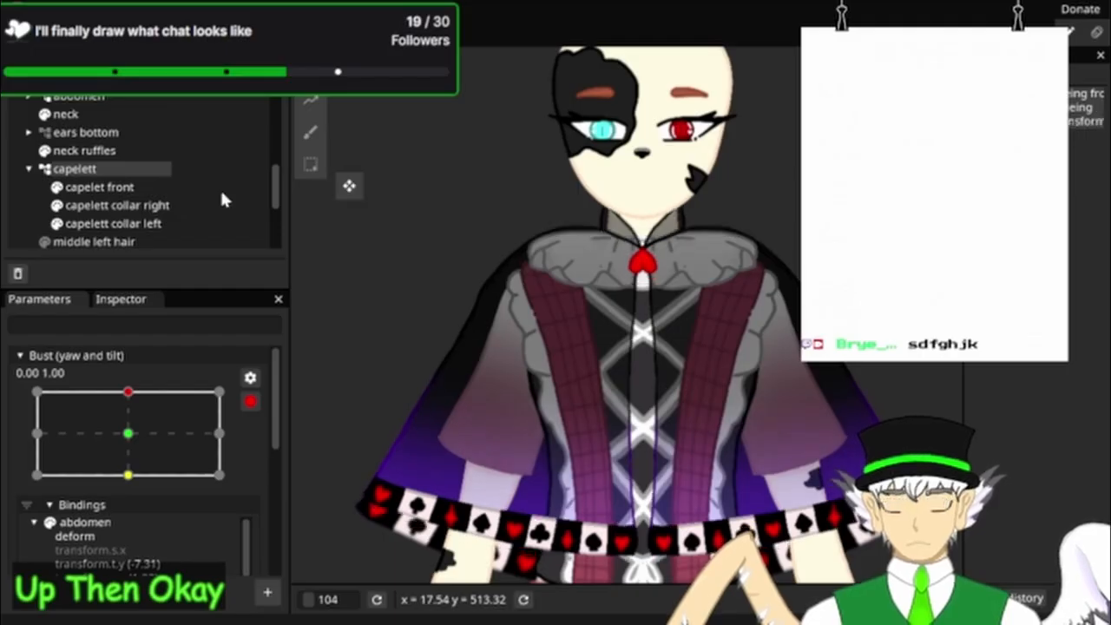
Step: Move the capelett group slightly down at the 0.00, -1.00 keypoint of Bust (yaw and tilt)
left_click(129, 423)
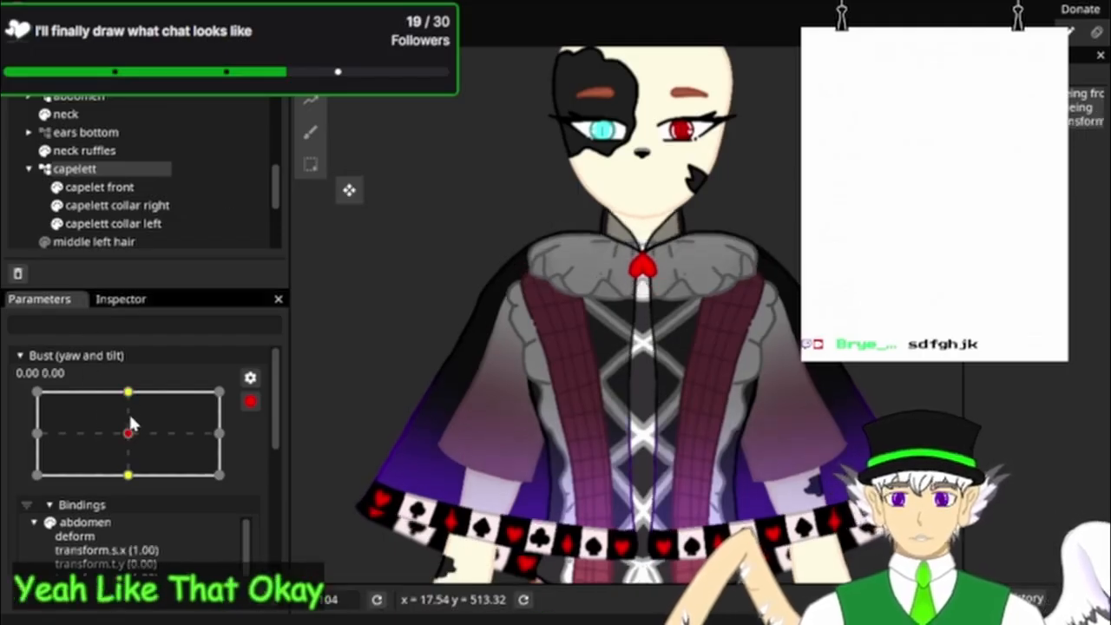
left_click(129, 474)
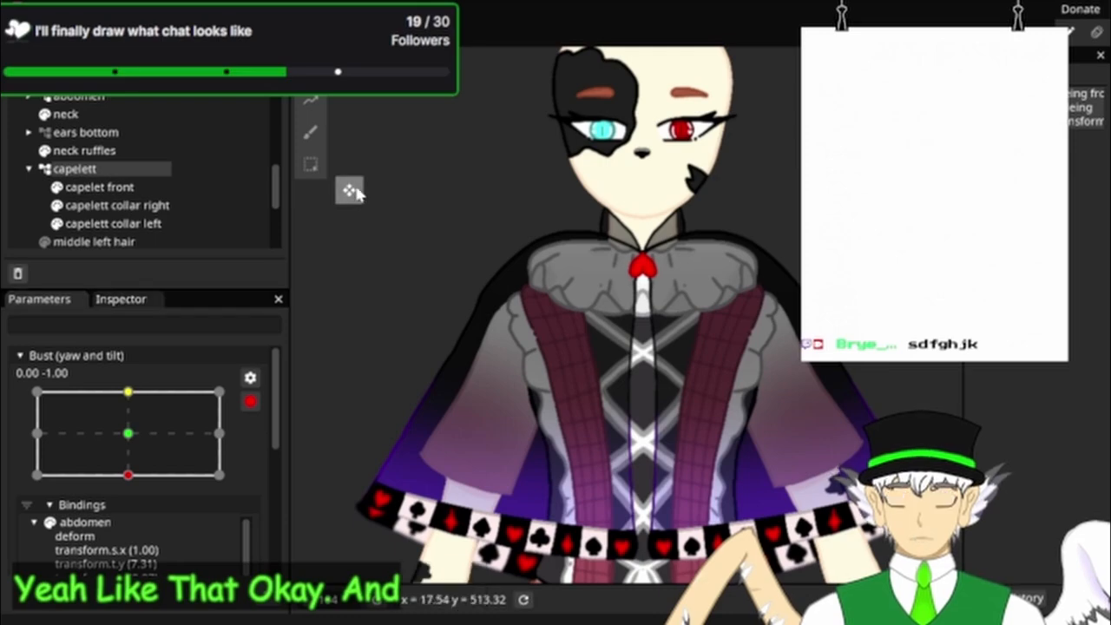
left_click_drag(356, 193, 356, 199)
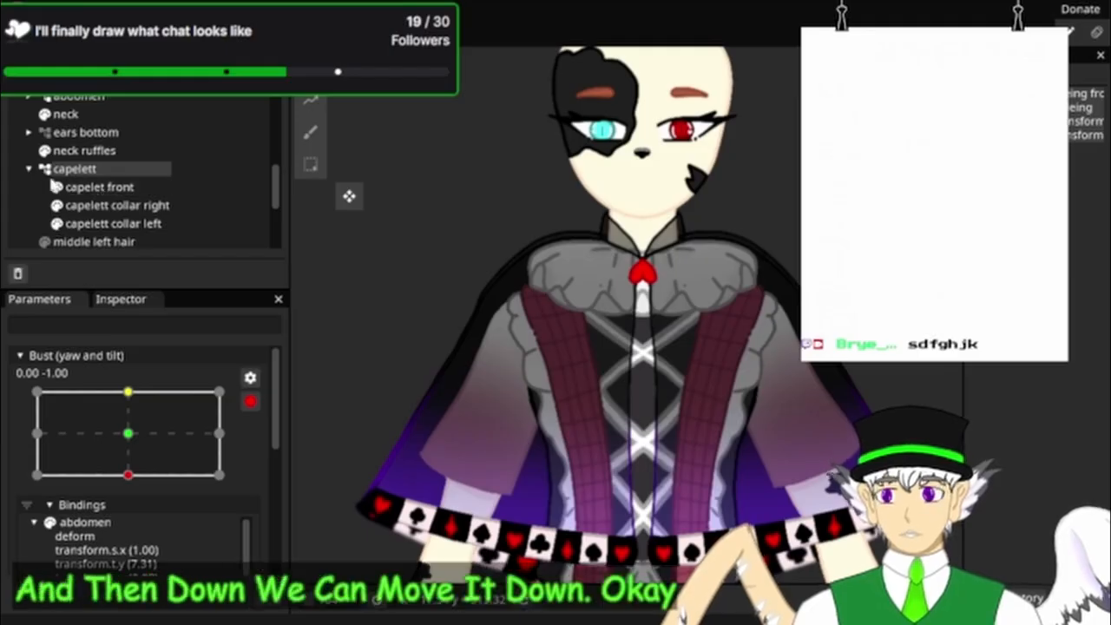
Step: Collapse the capelett group, select the capelet back part and move it down to a Y translation of about 6.69 at the 0.00, -1.00 keypoint
left_click(29, 168)
scroll(76, 200, "down", 2)
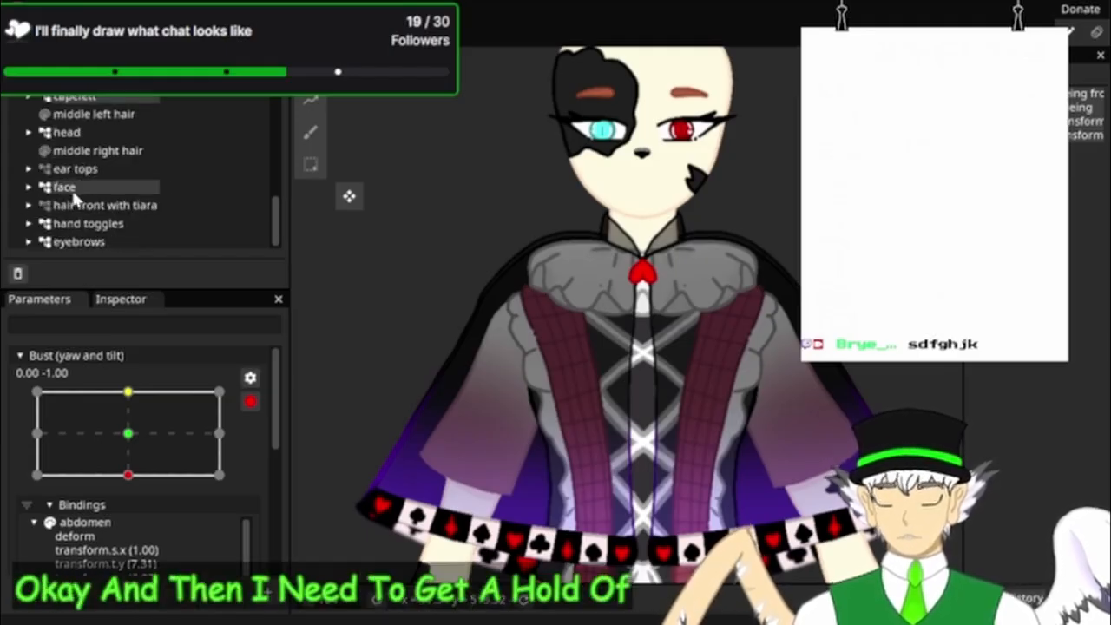
scroll(76, 199, "up", 4)
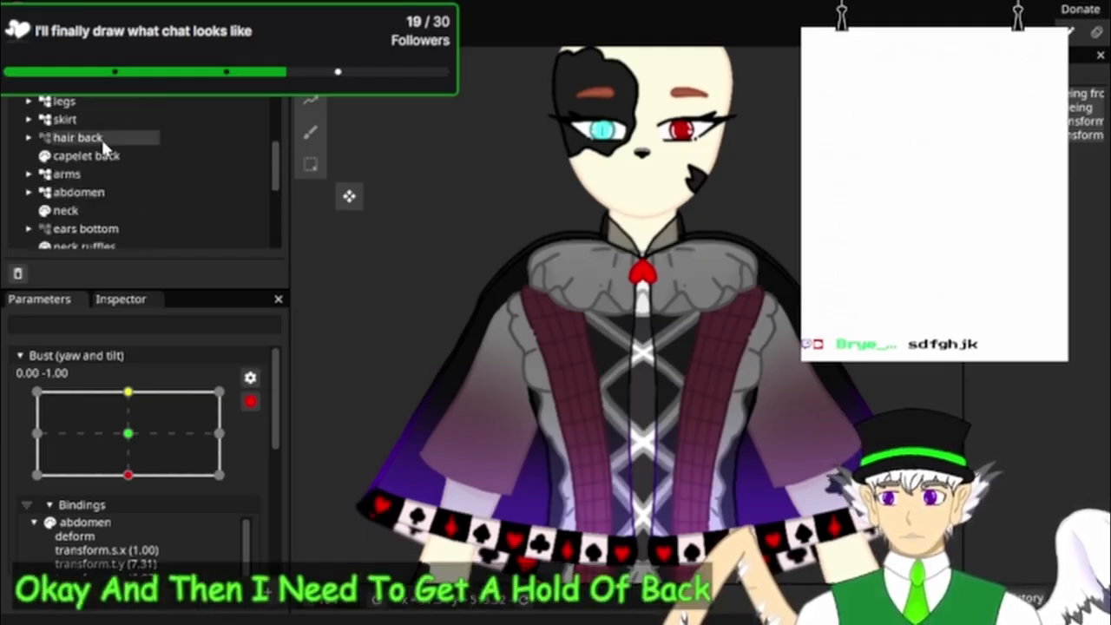
left_click(103, 157)
mouse_move(127, 457)
left_mouse_down()
mouse_move(136, 390)
mouse_move(124, 471)
left_mouse_up()
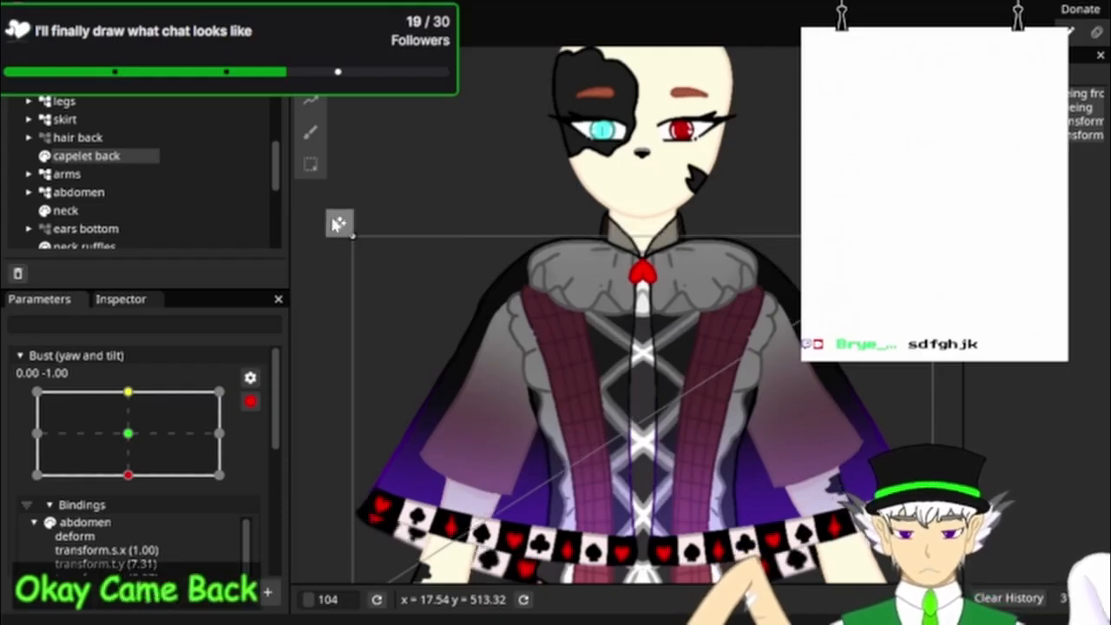
scroll(484, 139, "down", 2)
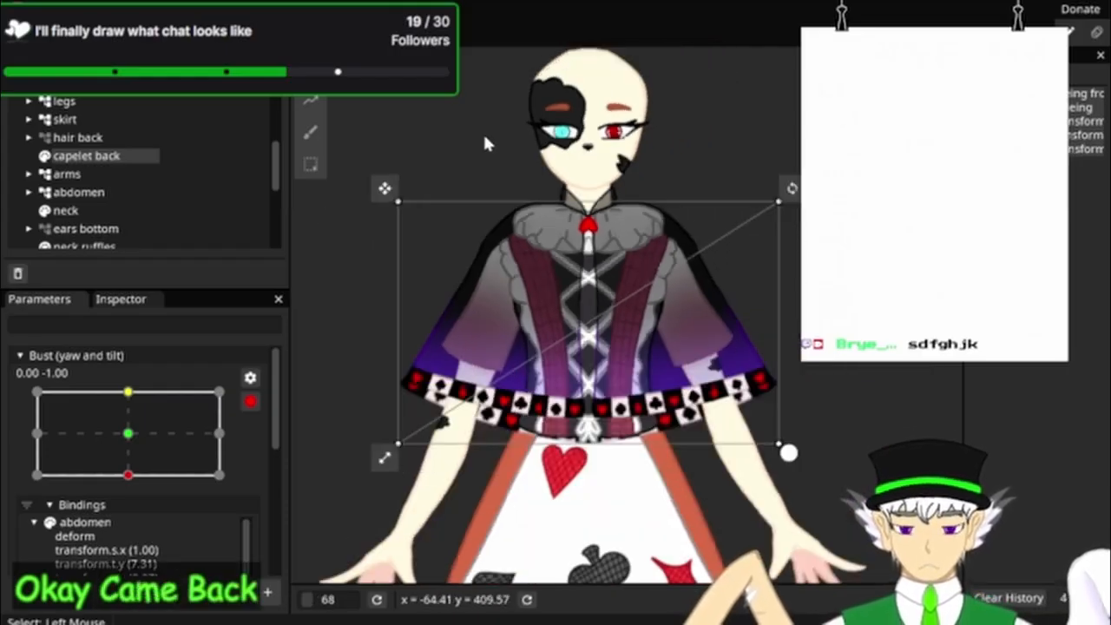
left_click_drag(619, 560, 675, 463)
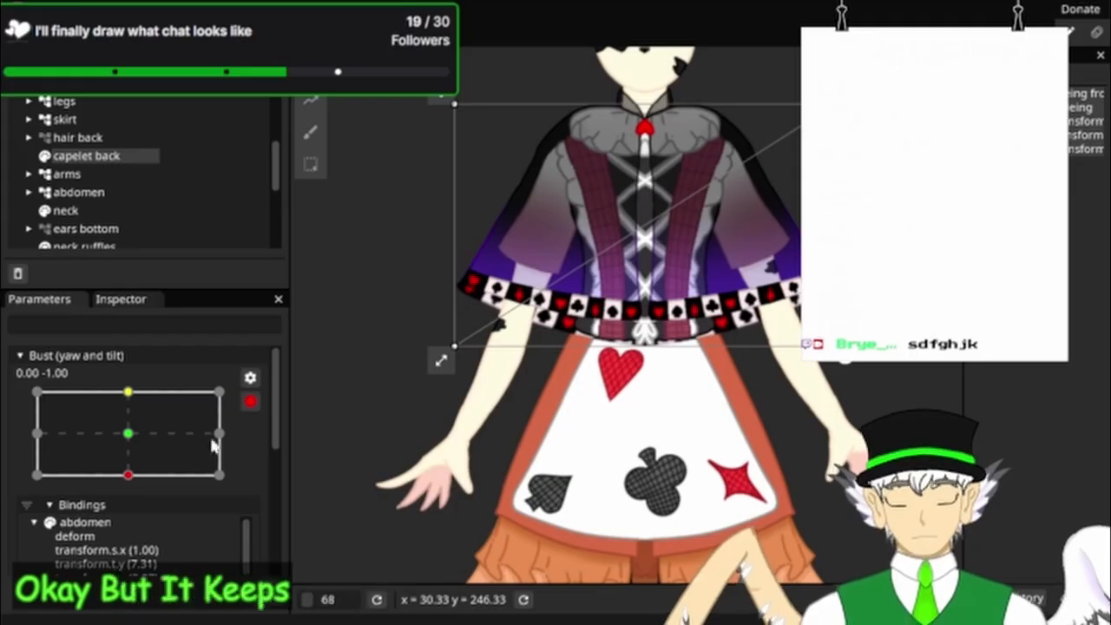
Step: Set the capelet back's vertical scale to 0.98
left_click(122, 301)
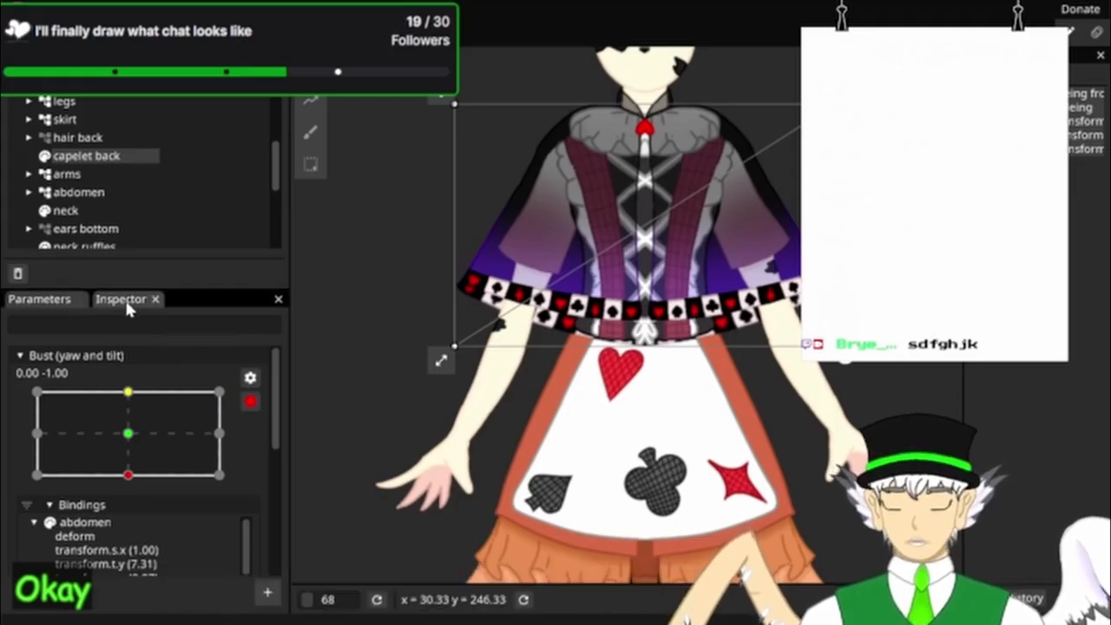
double_click(197, 452)
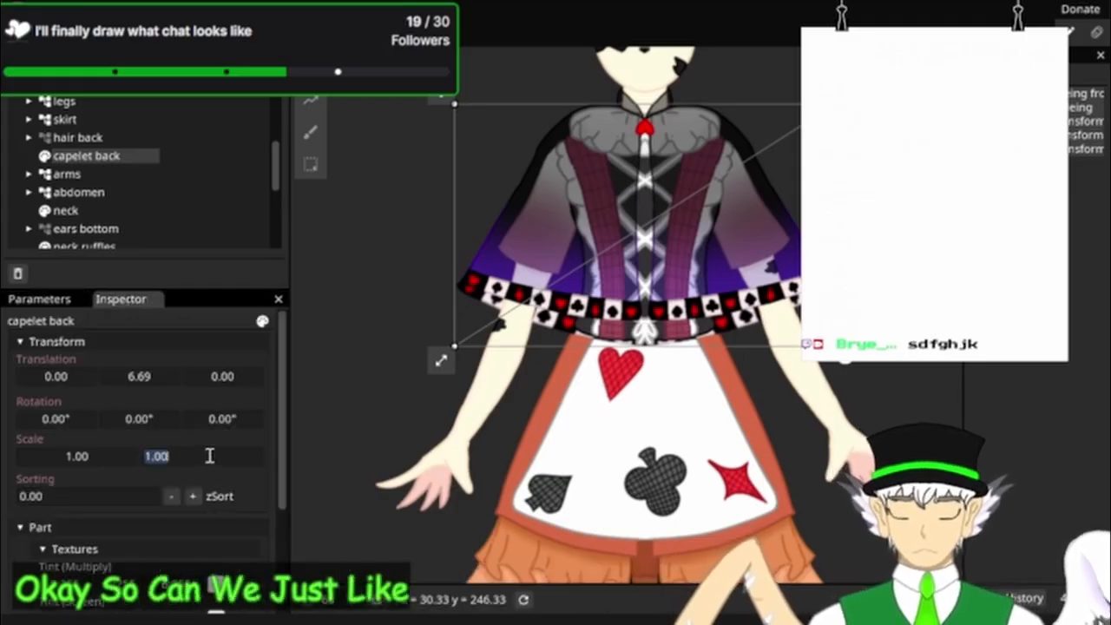
left_click(196, 456)
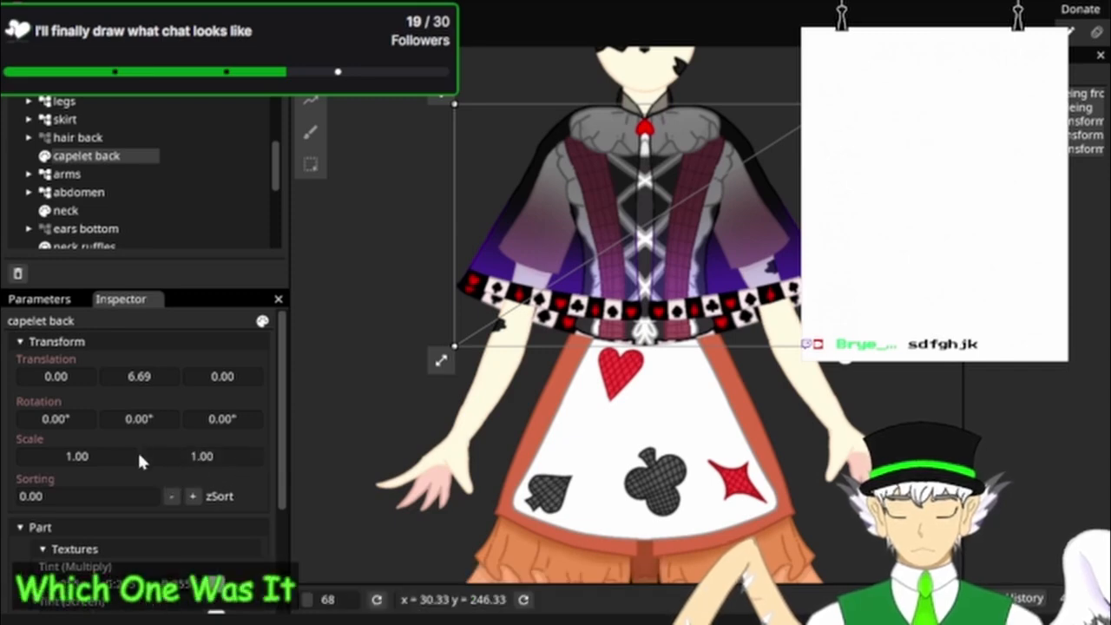
left_click(196, 454)
key("BackSpace")
key("BackSpace")
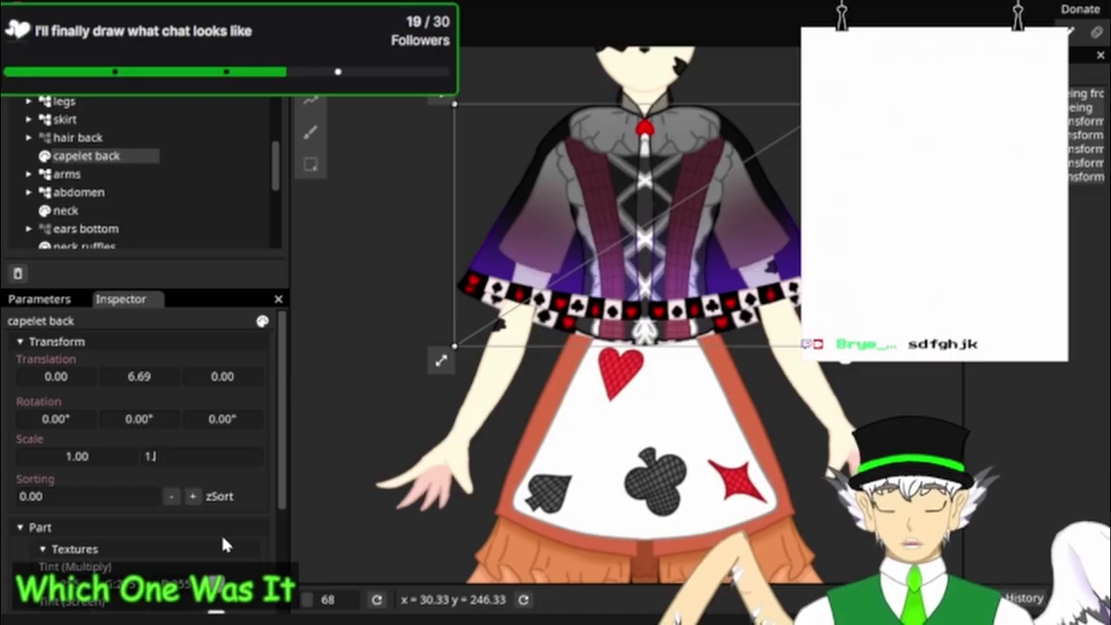
key("BackSpace")
key("BackSpace")
type("98")
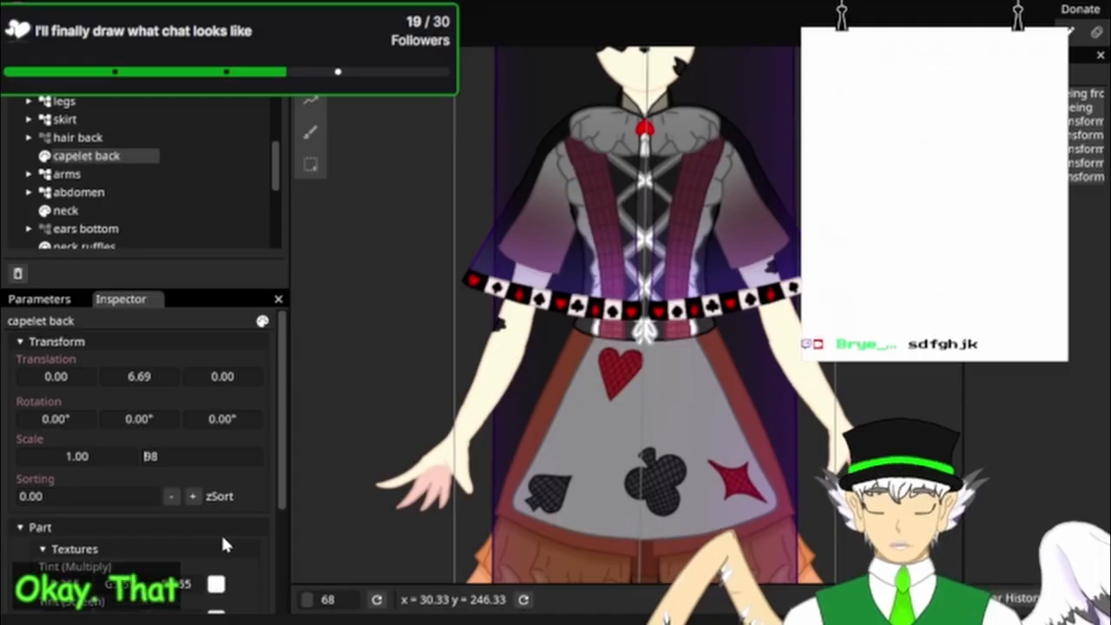
key("Home")
type("1.")
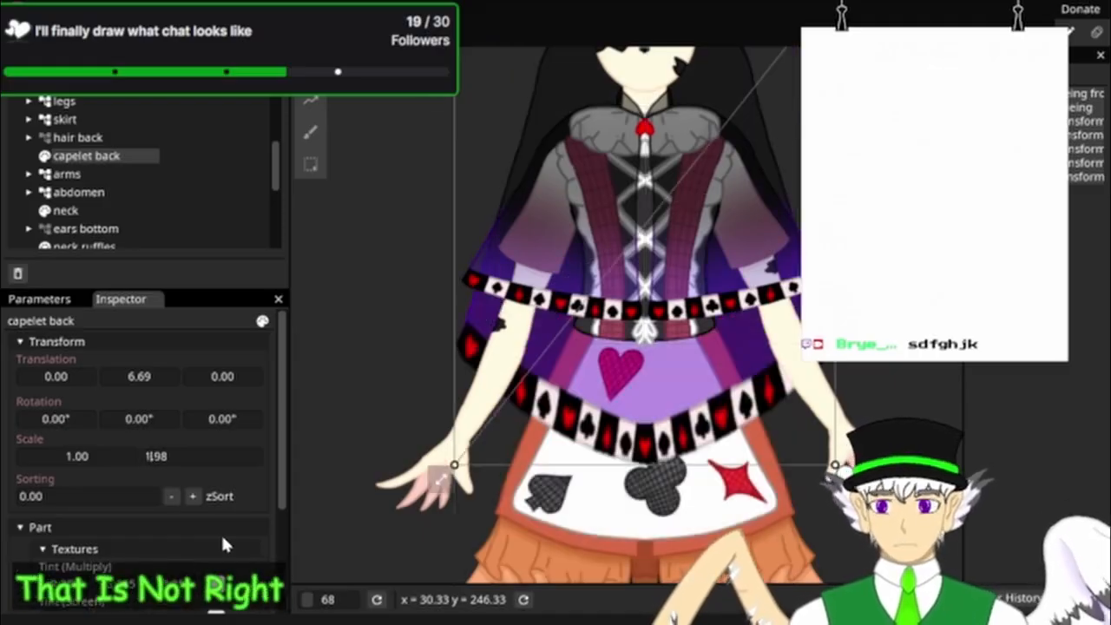
key("BackSpace")
type("0")
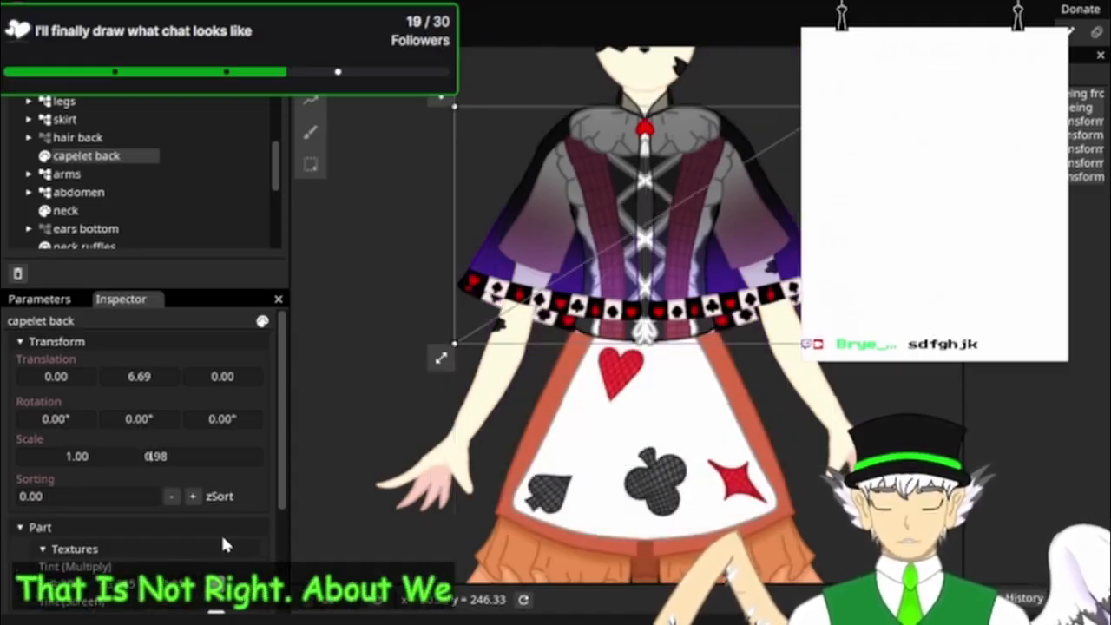
key("Right")
key("Right")
key("Right")
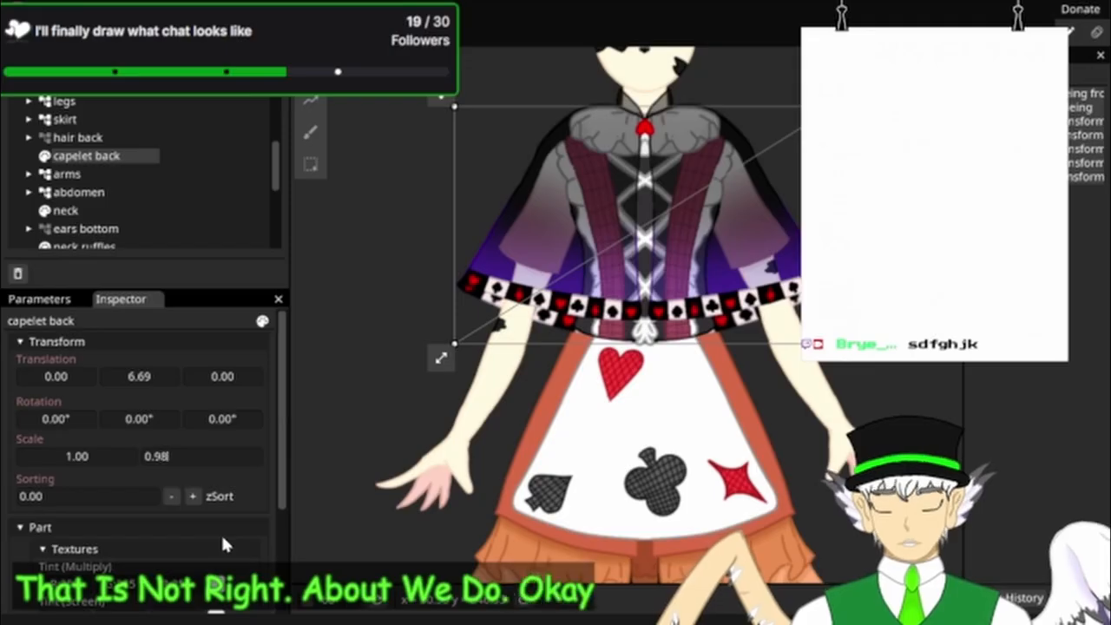
Step: Reduce the capelet back's vertical scale to 0.97 and check its hem up close
key("BackSpace")
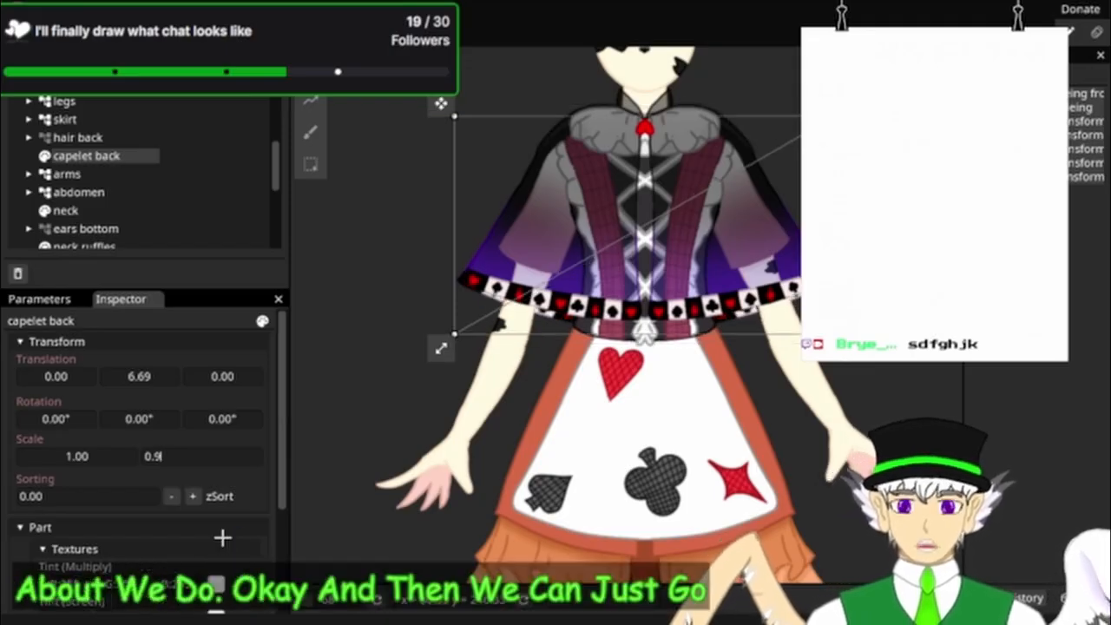
type("7")
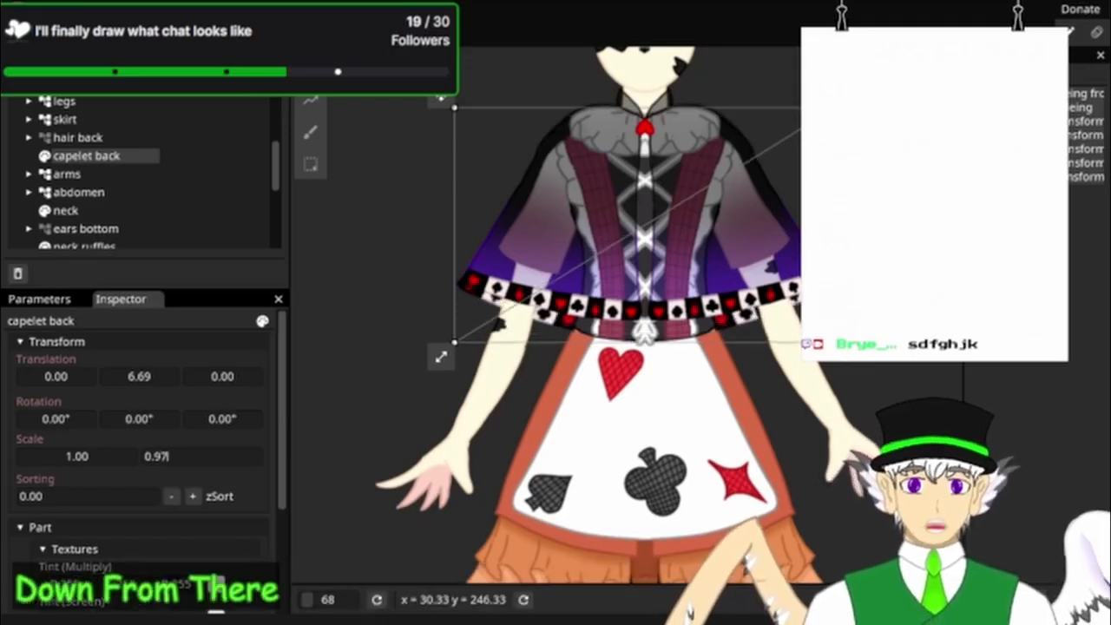
scroll(611, 311, "down", 1)
scroll(626, 332, "up", 4)
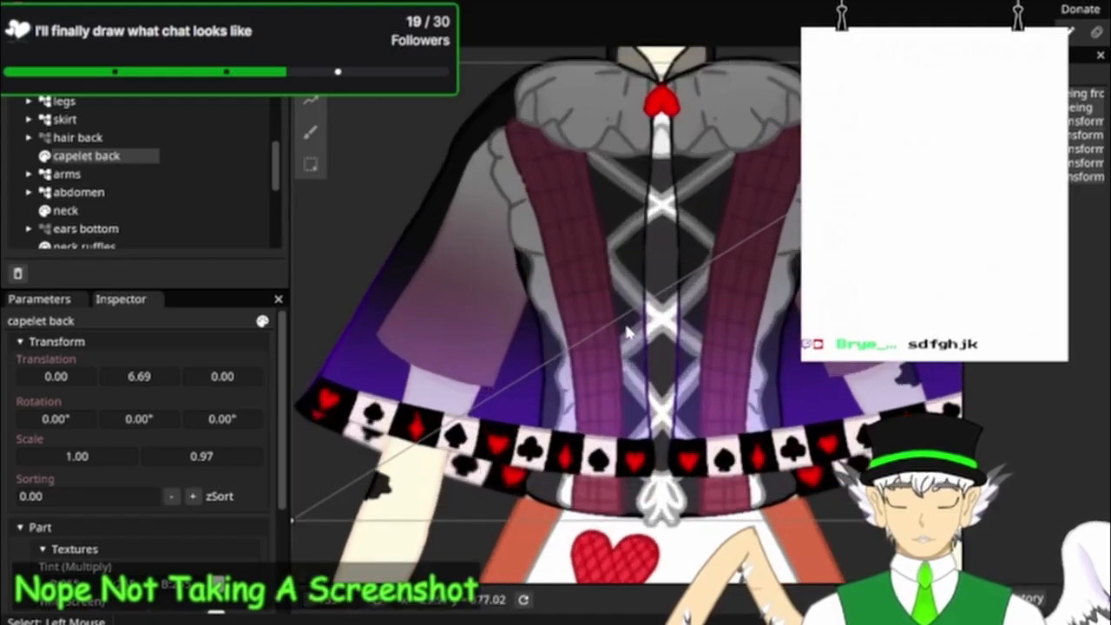
Step: Set the capelet back's vertical scale to 0.94 and move the part up to a translation of about 0.92, -4.39
left_click_drag(714, 486, 646, 308)
left_click(232, 451)
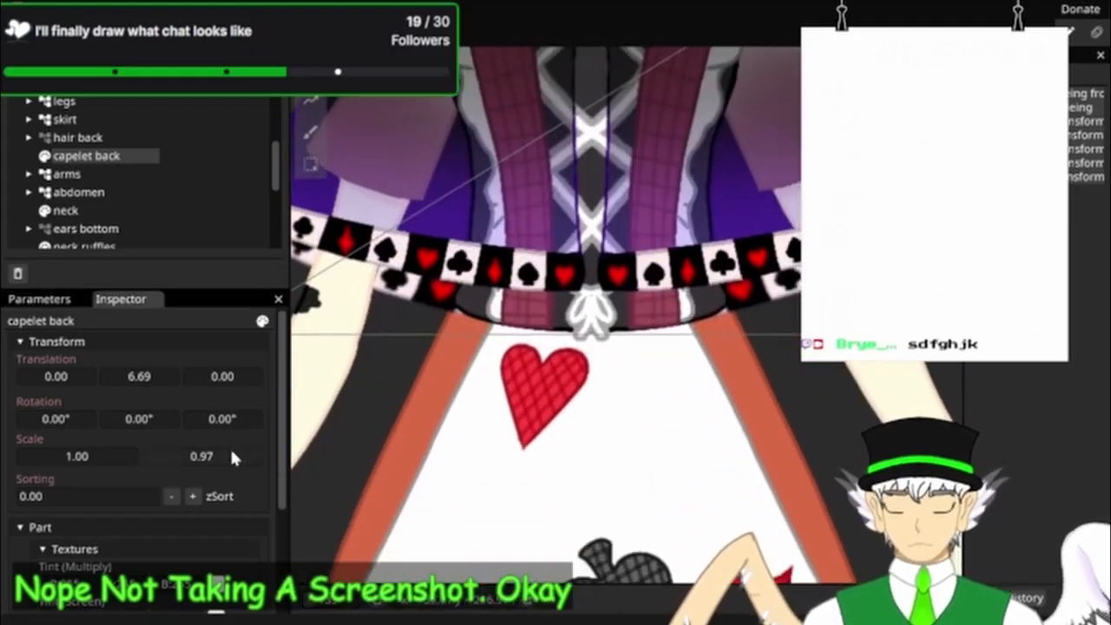
double_click(231, 455)
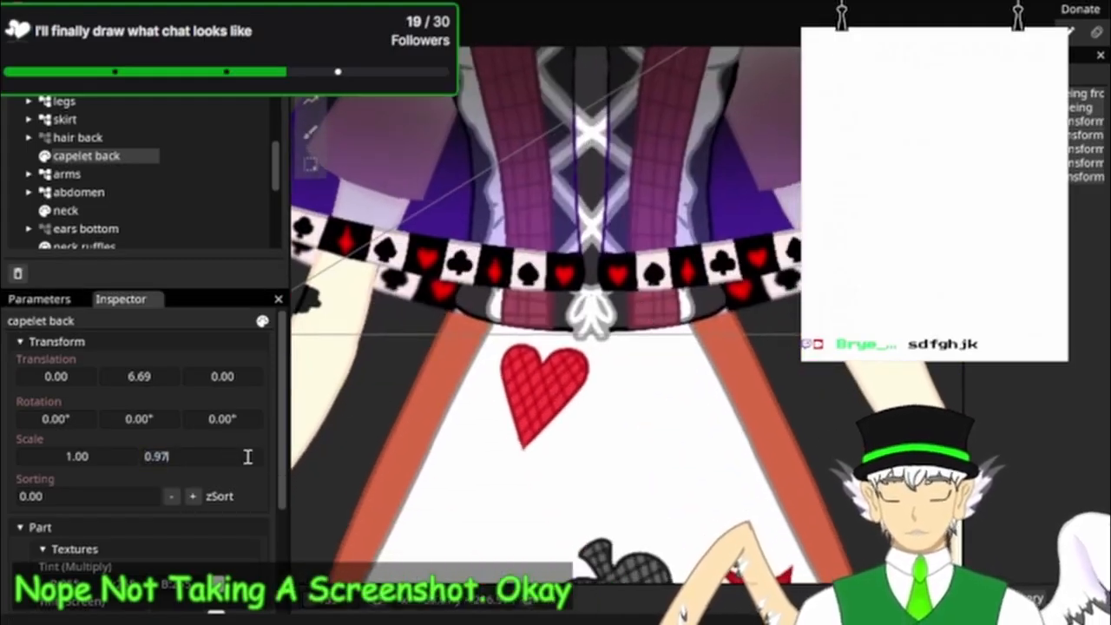
type("0.94")
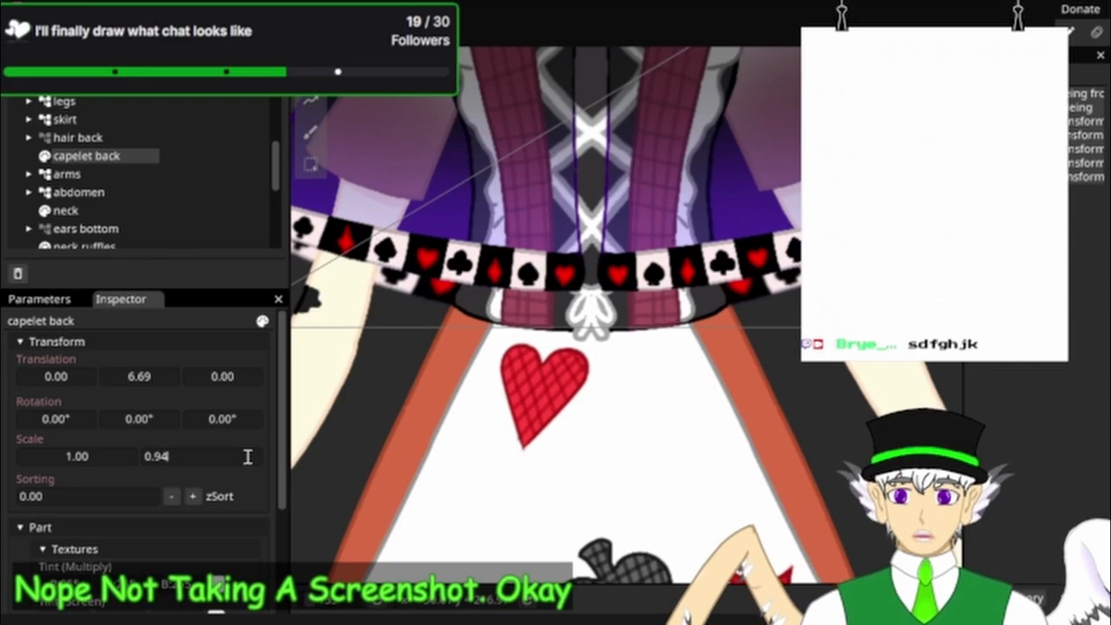
scroll(330, 380, "down", 5)
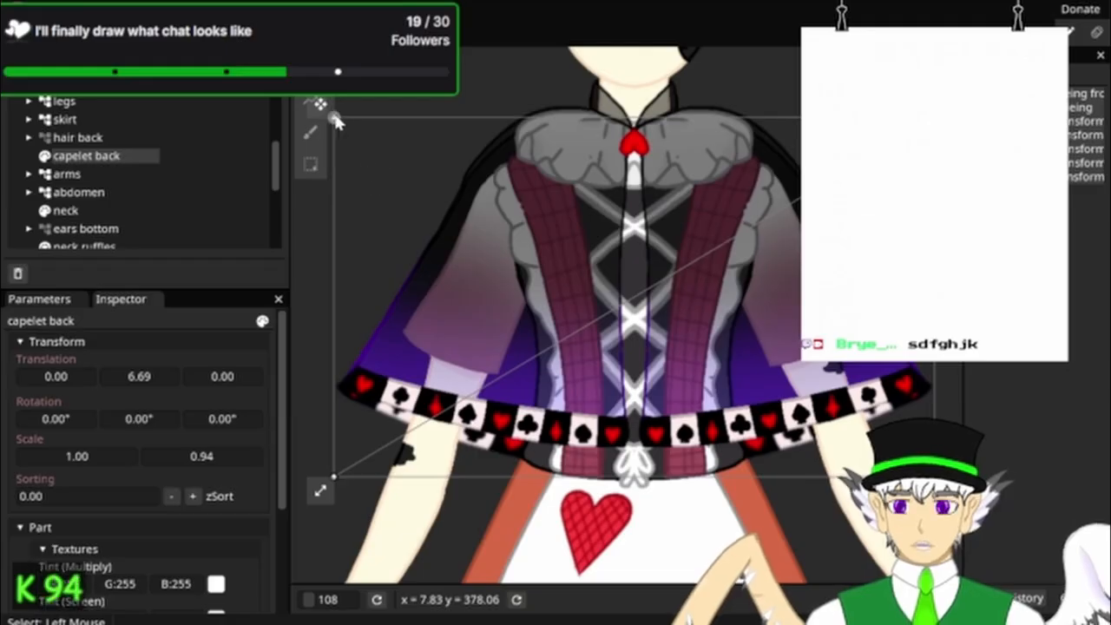
left_click_drag(332, 100, 332, 95)
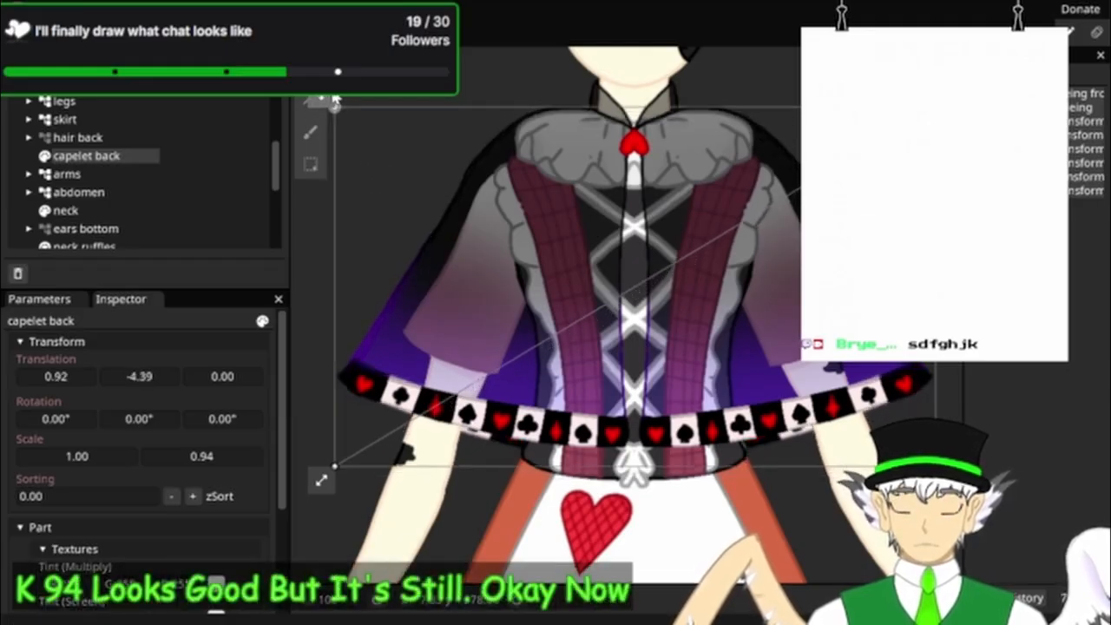
double_click(130, 455)
left_click(127, 458)
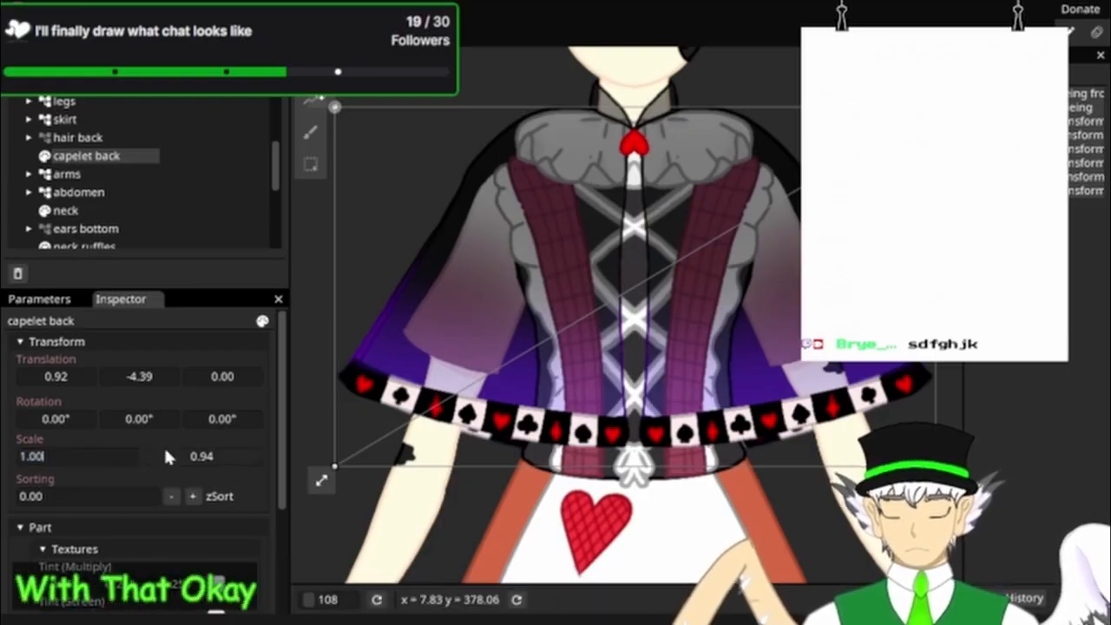
key("Left")
key("Left")
key("Right")
key("Right")
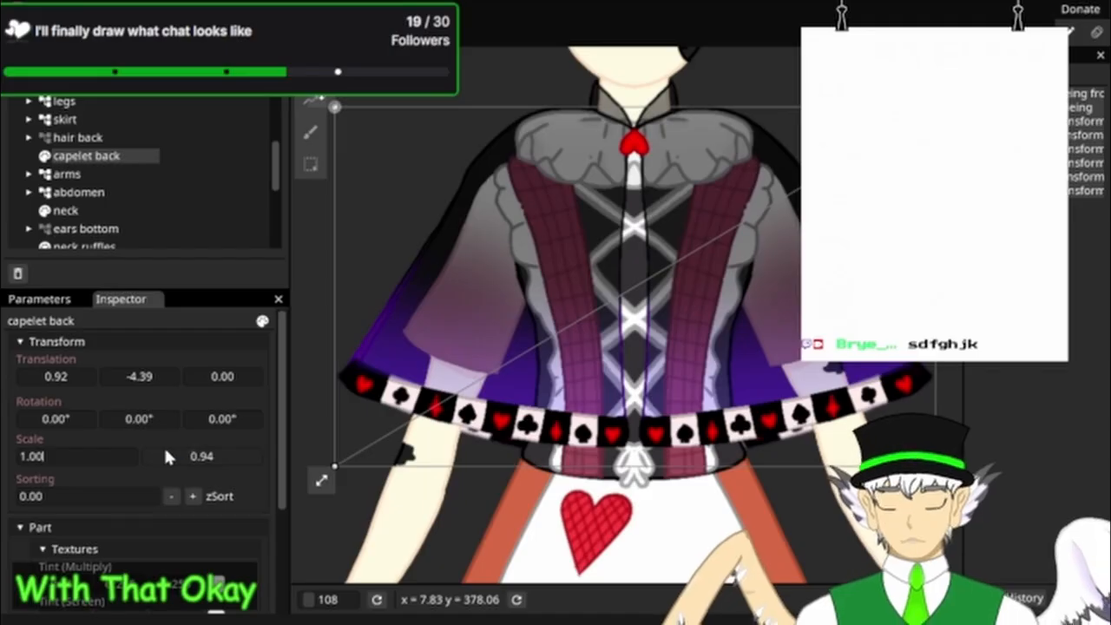
key("BackSpace")
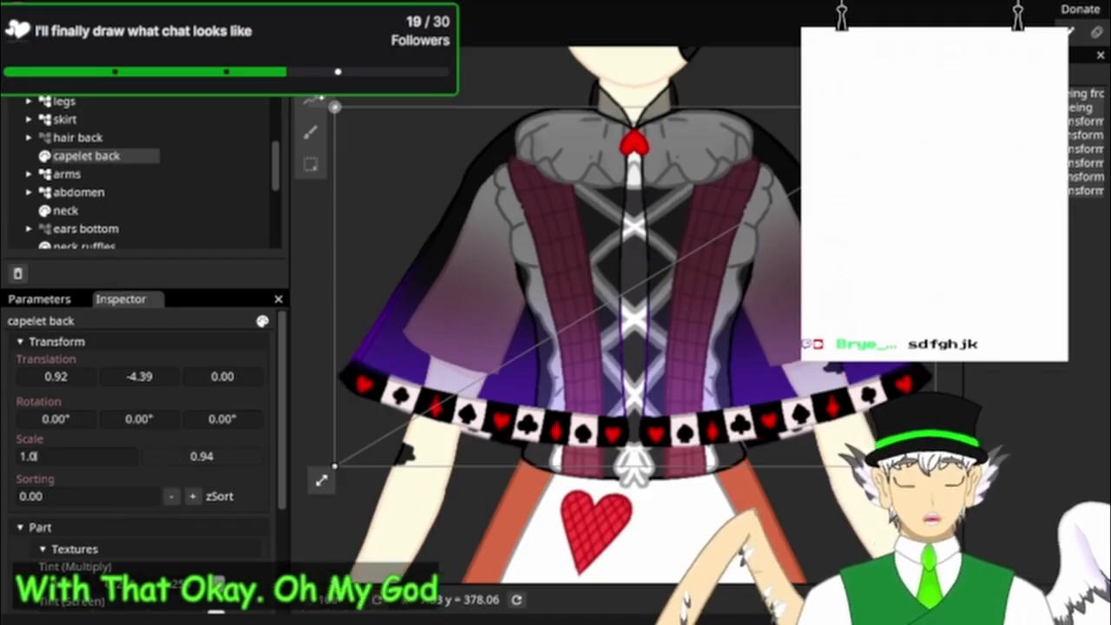
left_click(57, 434)
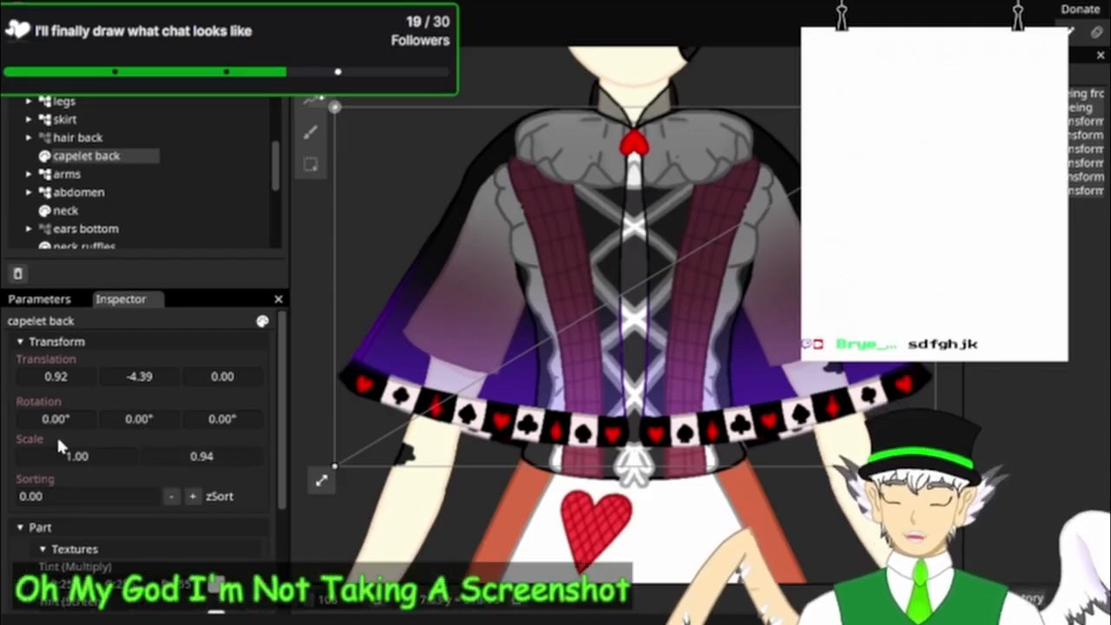
Step: Try a horizontal scale of 0.94 on the capelet back
double_click(97, 451)
left_click(97, 451)
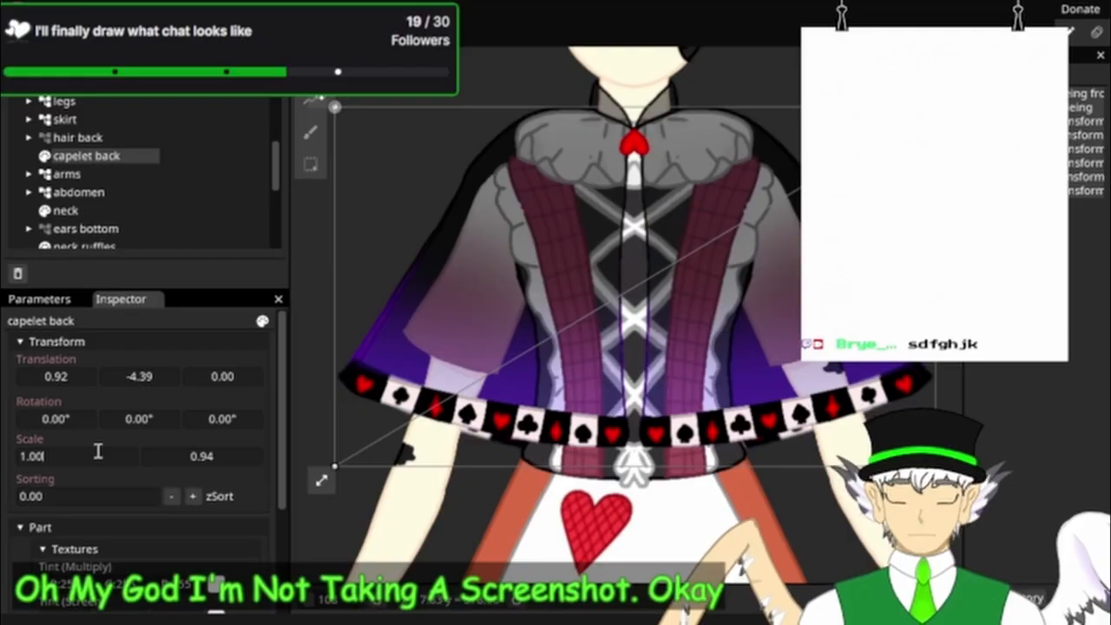
key("BackSpace")
key("BackSpace")
key("BackSpace")
key("BackSpace")
type("0.9")
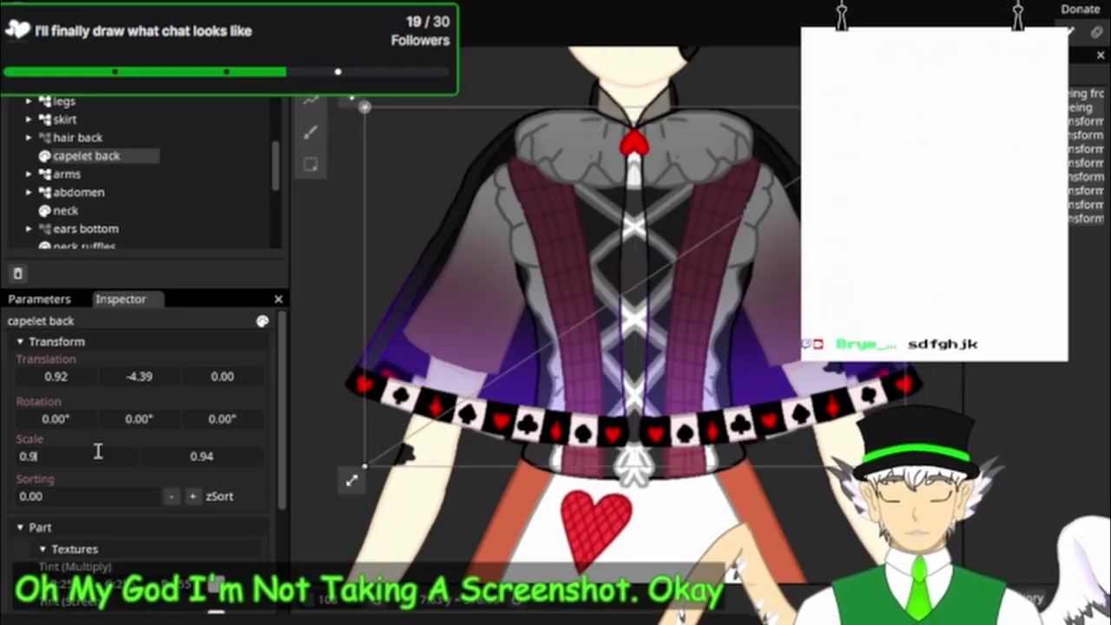
type("4")
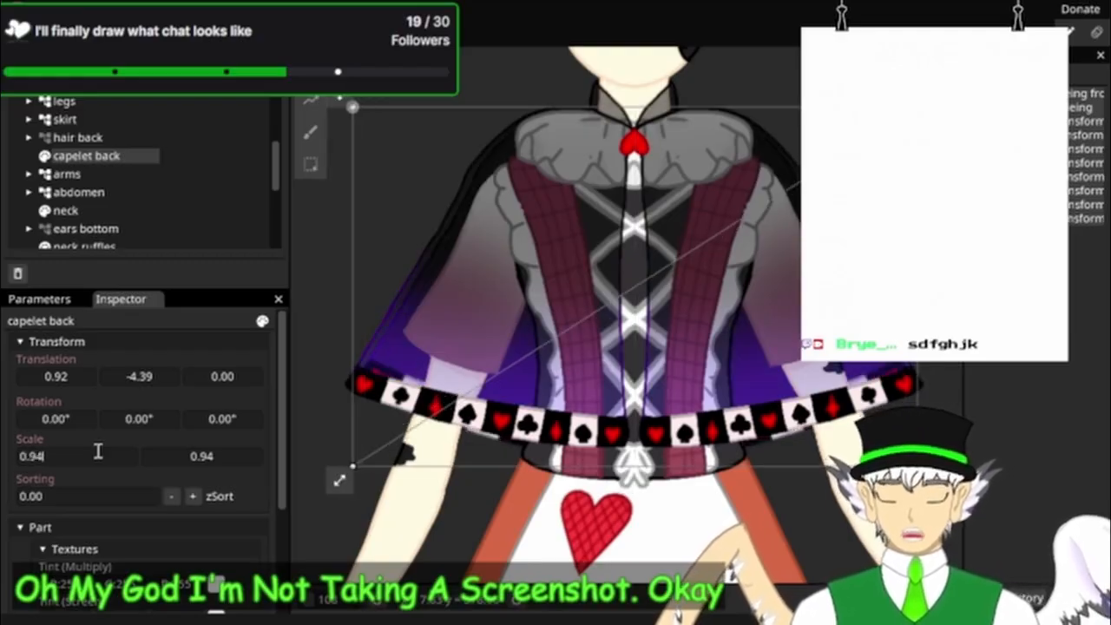
Step: Try horizontal scales of 0.96, 0.97 and 0.98 on the capelet back
key("BackSpace")
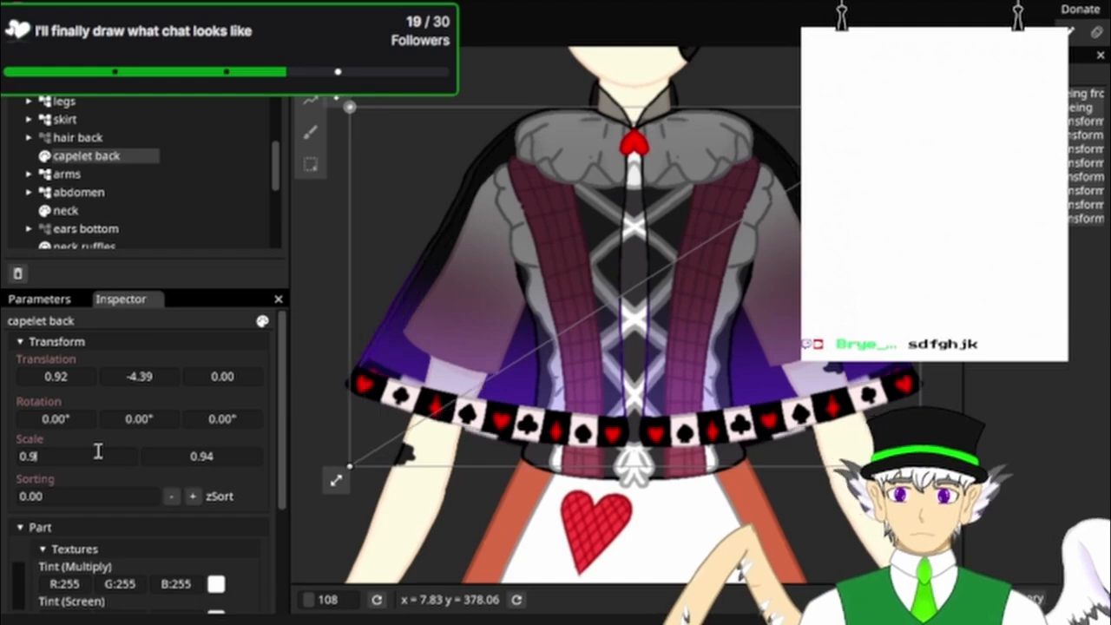
type("6")
key("BackSpace")
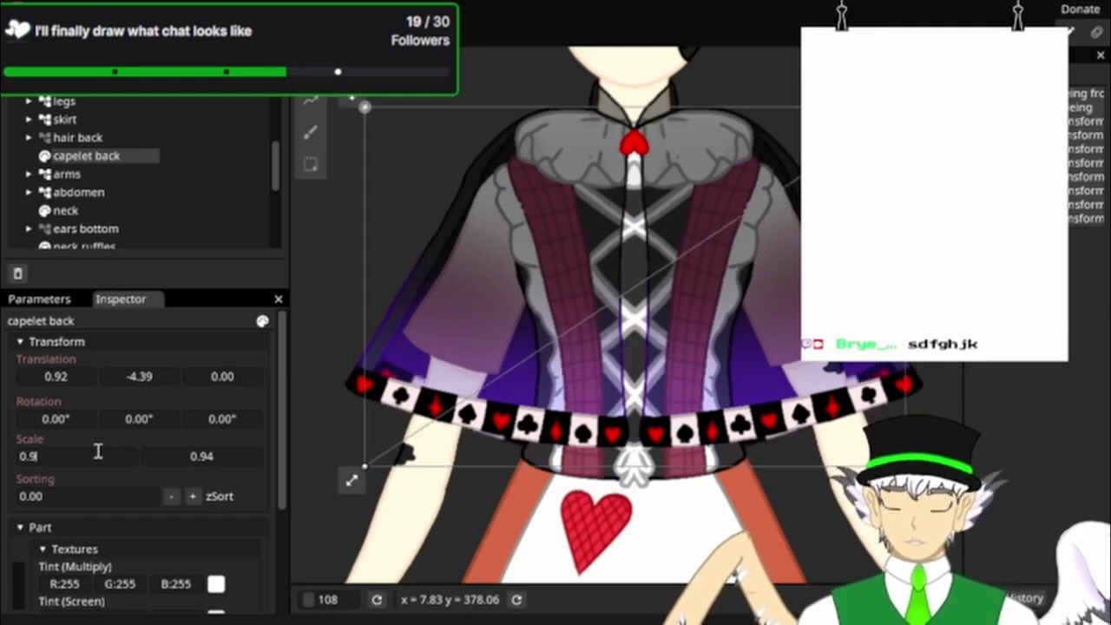
type("7")
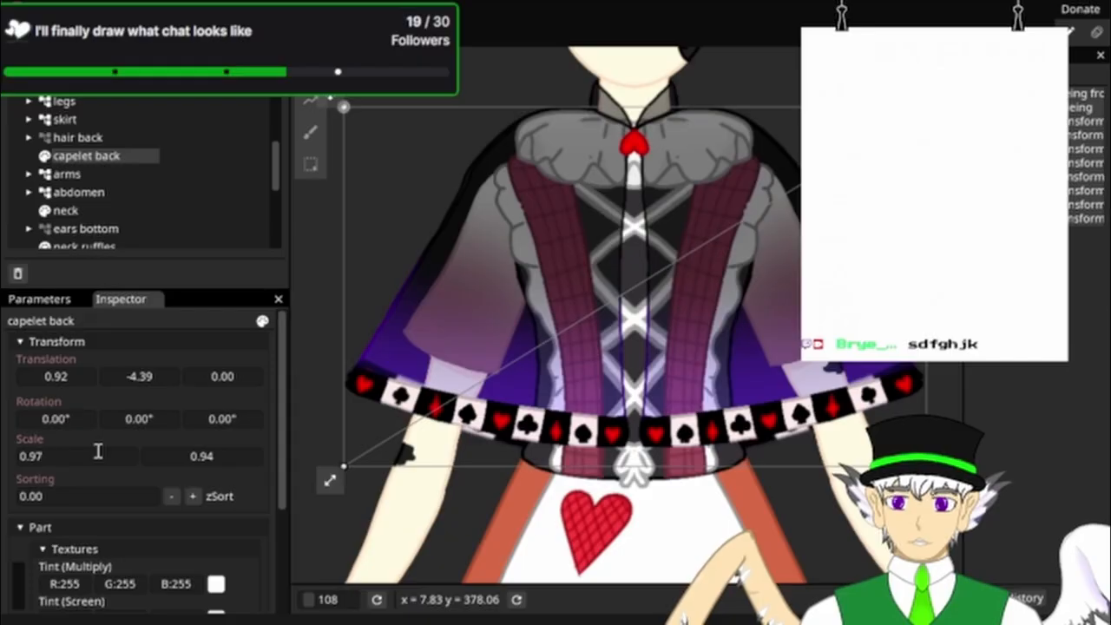
key("BackSpace")
type("8")
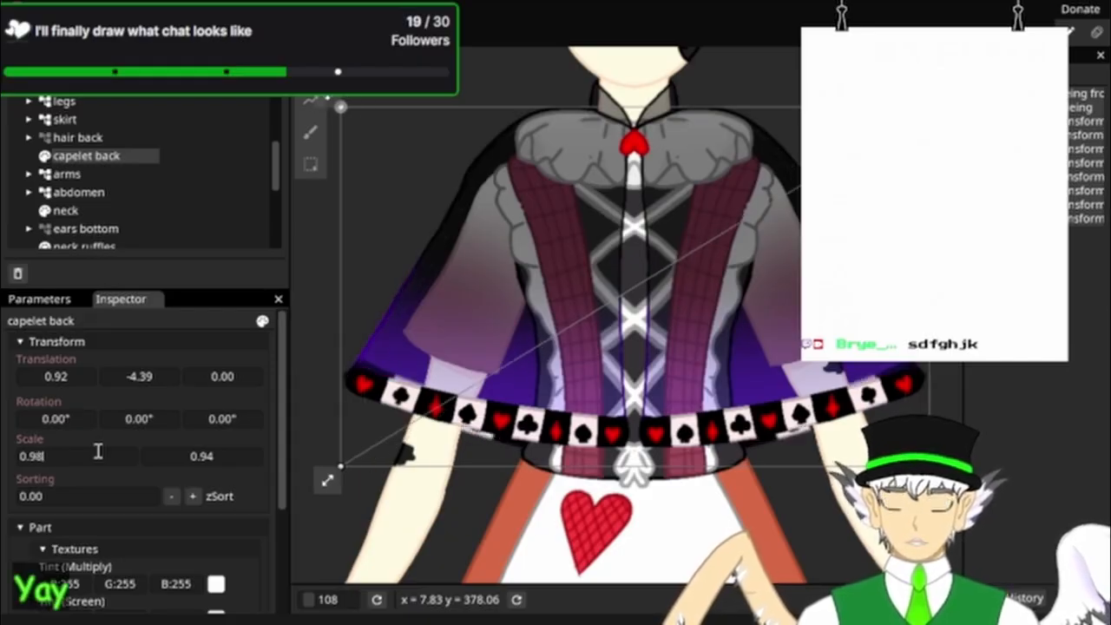
Step: Reset the capelet back's horizontal scale to 1.00
key("BackSpace")
key("BackSpace")
key("BackSpace")
key("BackSpace")
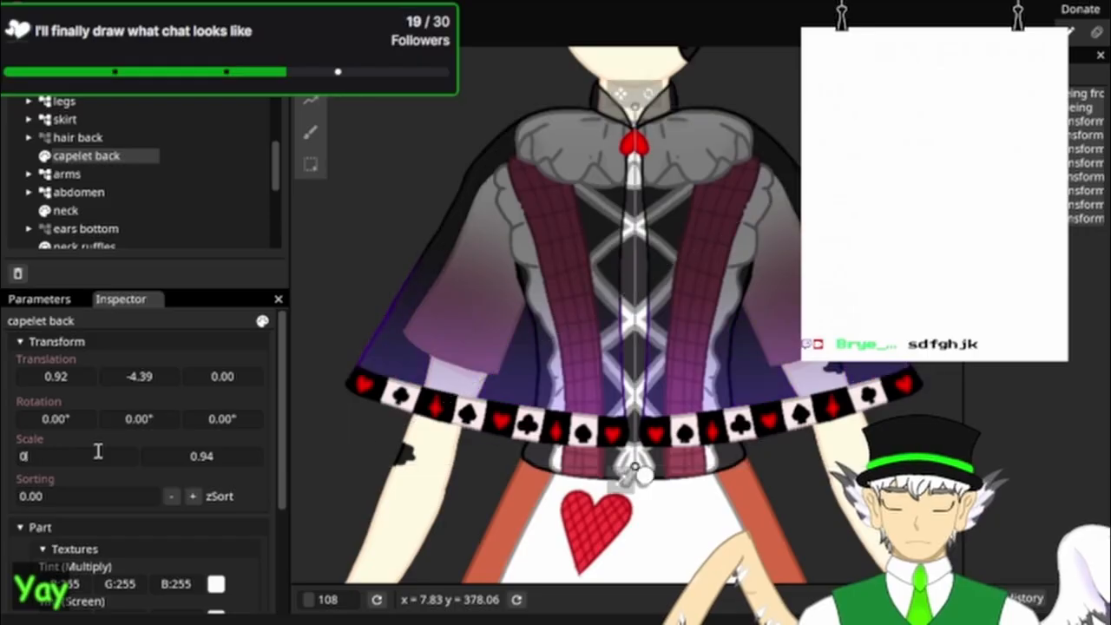
type("1.00")
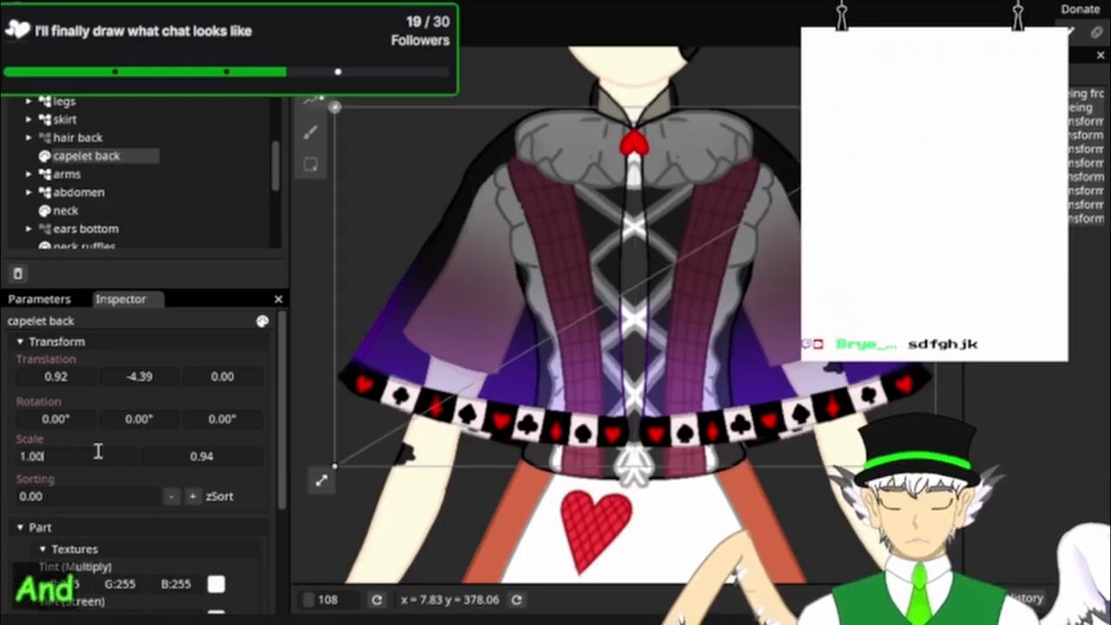
key("Return")
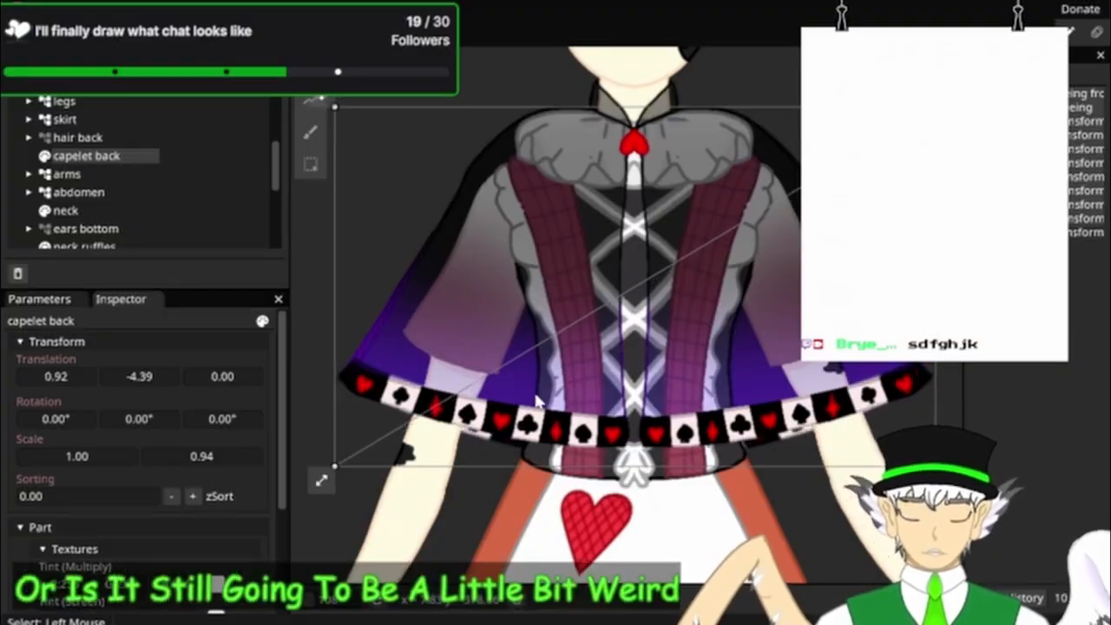
Step: Try 0.94 for the capelet back's horizontal scale and settle on 0.97
left_click(100, 456)
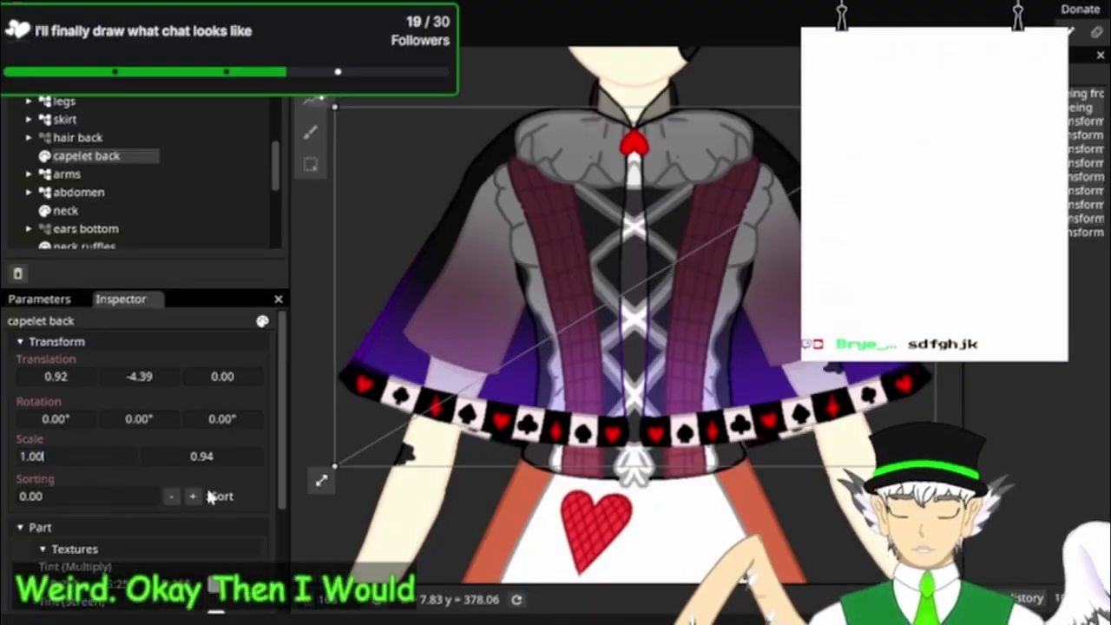
key("BackSpace")
key("BackSpace")
key("BackSpace")
key("BackSpace")
type("0.94")
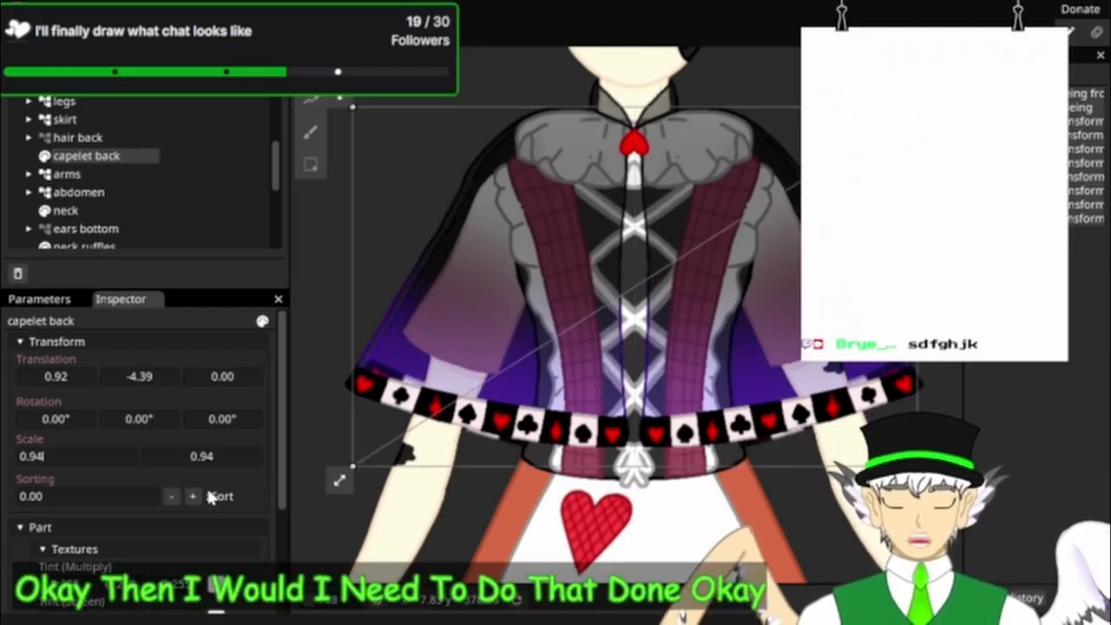
key("BackSpace")
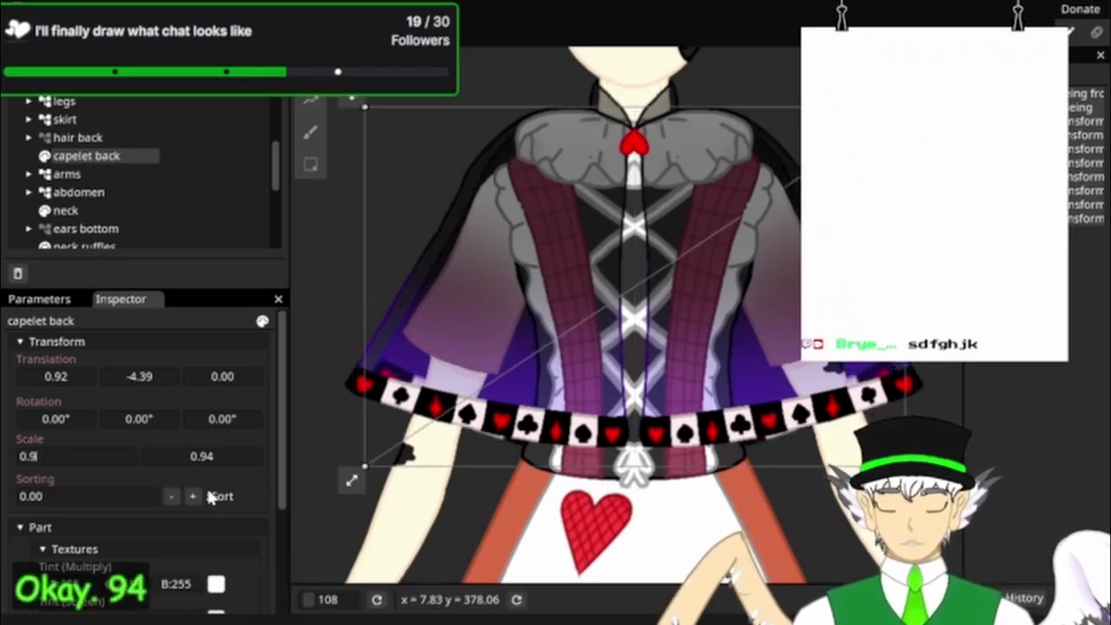
type("7")
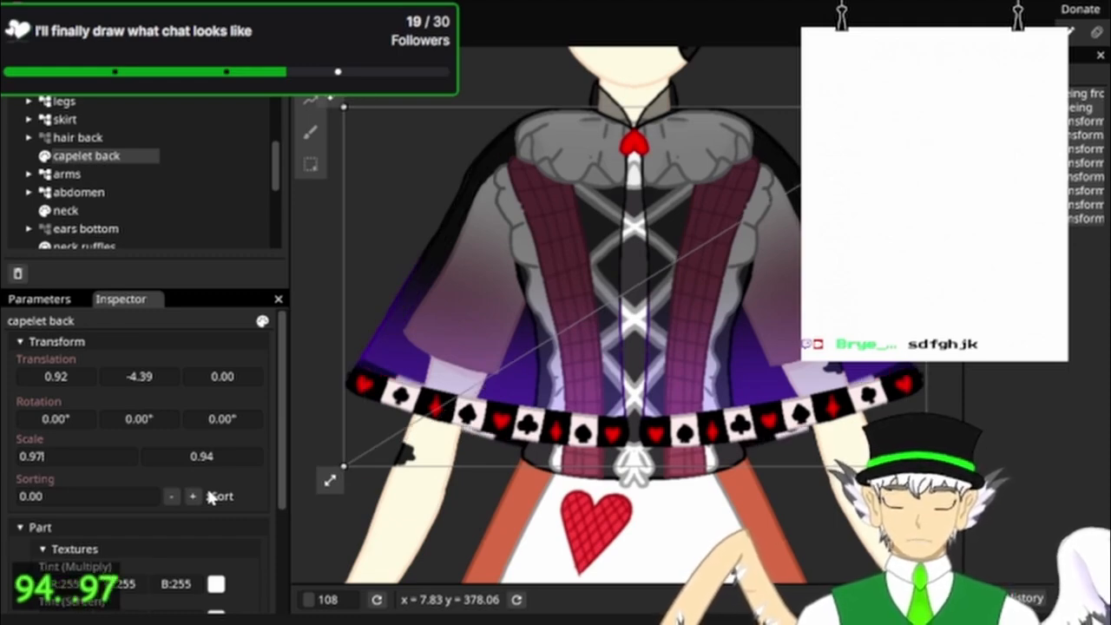
Step: Set the capelet back's vertical scale to 0.97 and move the part down to a Y translation of about -0.69
left_click(247, 458)
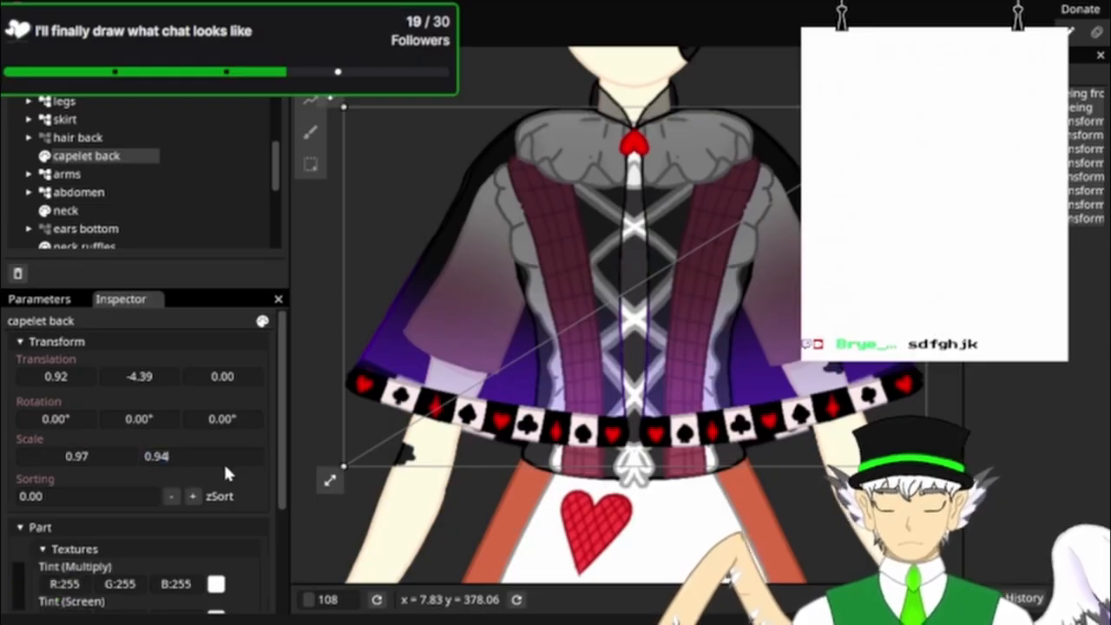
key("BackSpace")
type("7")
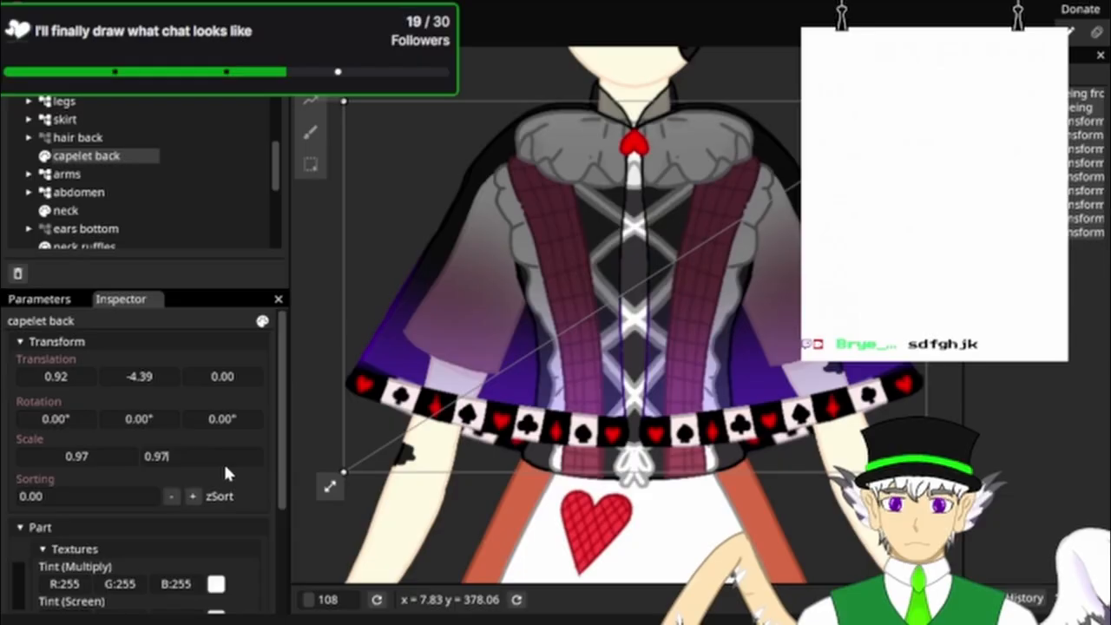
key("Return")
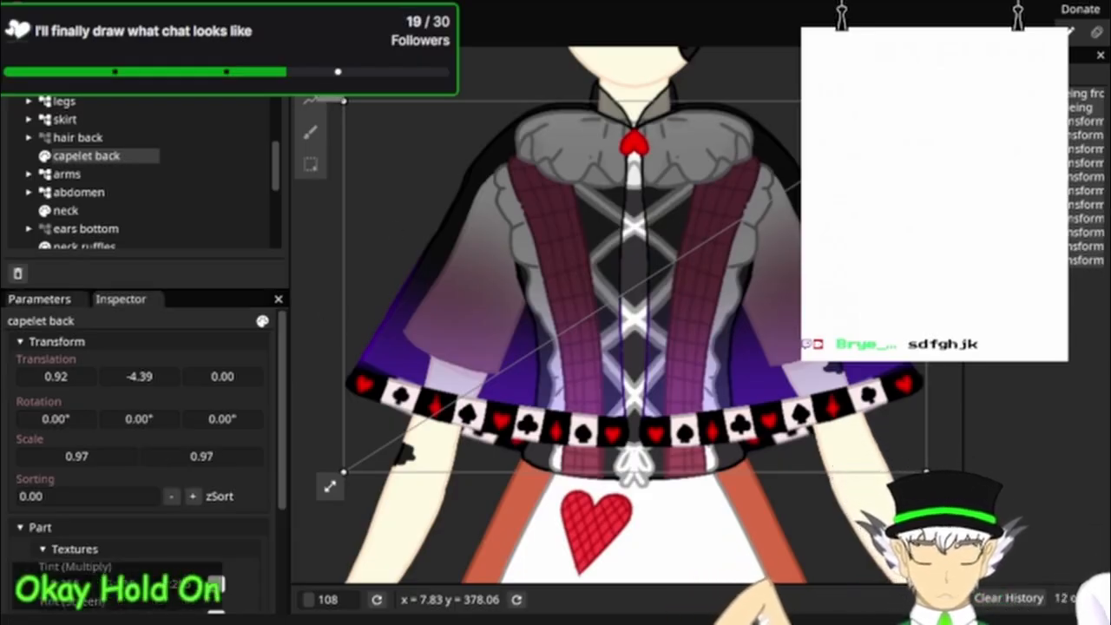
left_click_drag(636, 287, 635, 290)
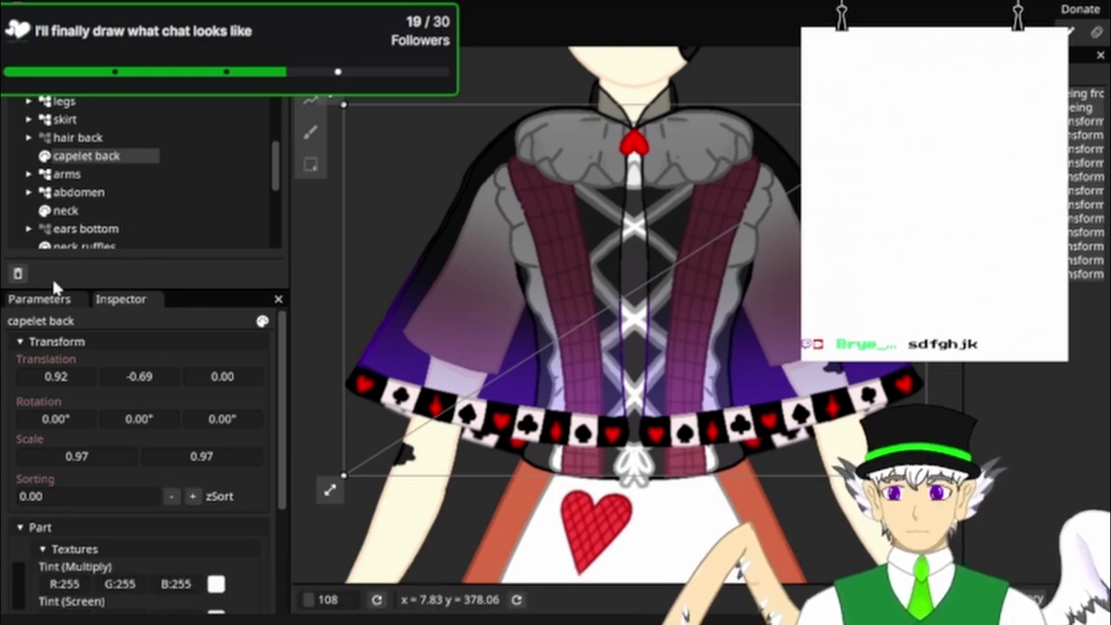
Step: Switch the Bust parameter to its 0.00, 0.00 keypoint and set the capelet back's zSort to 0.94
left_click(43, 298)
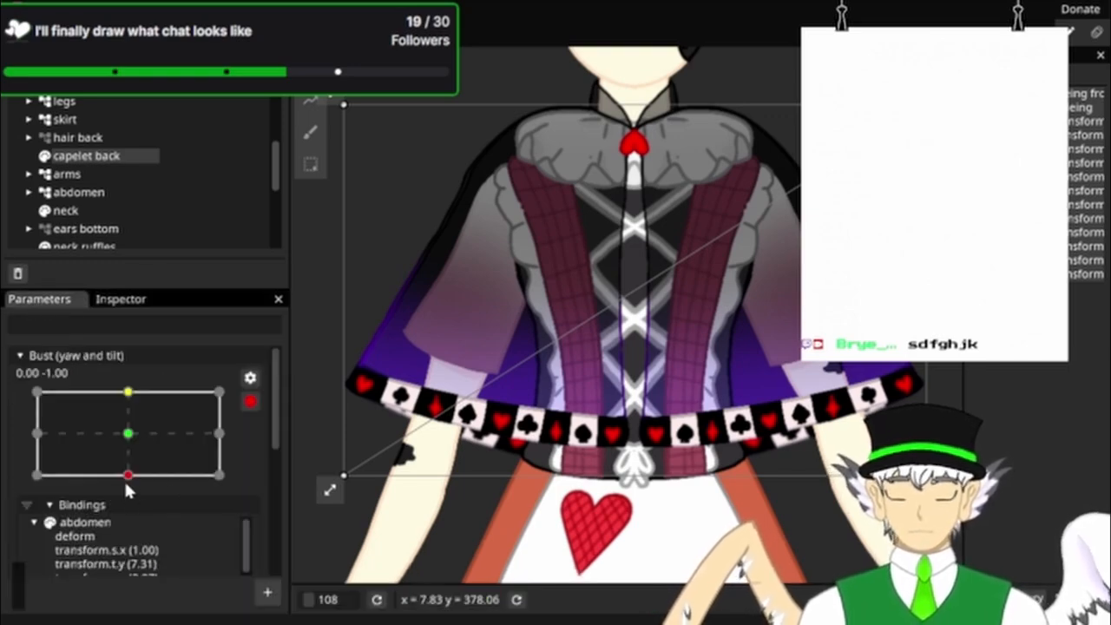
left_click_drag(126, 475, 128, 429)
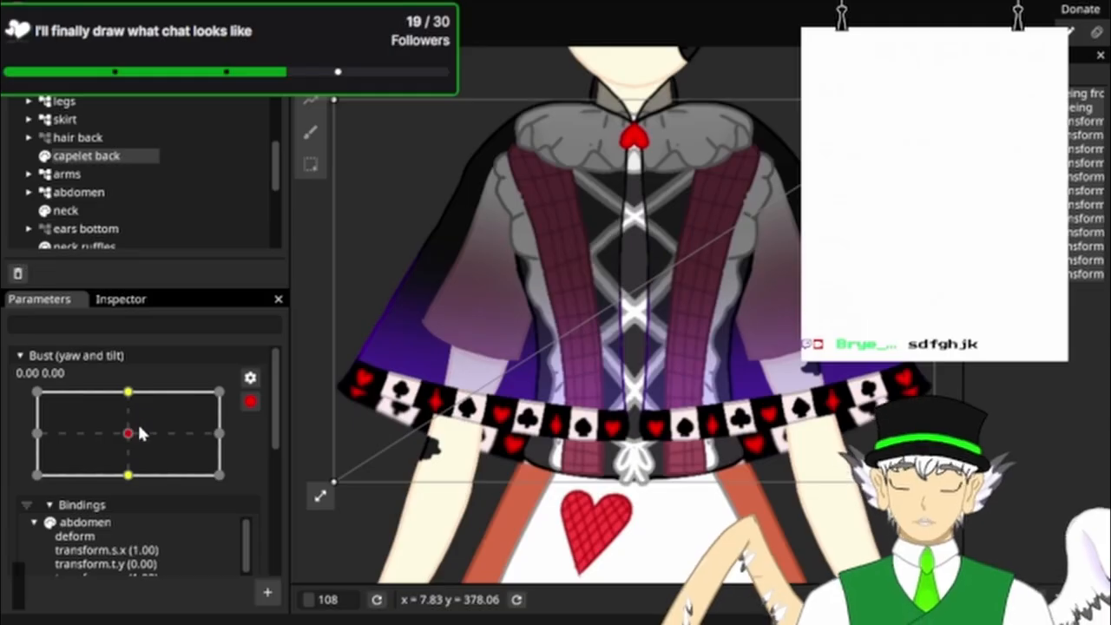
left_click(122, 299)
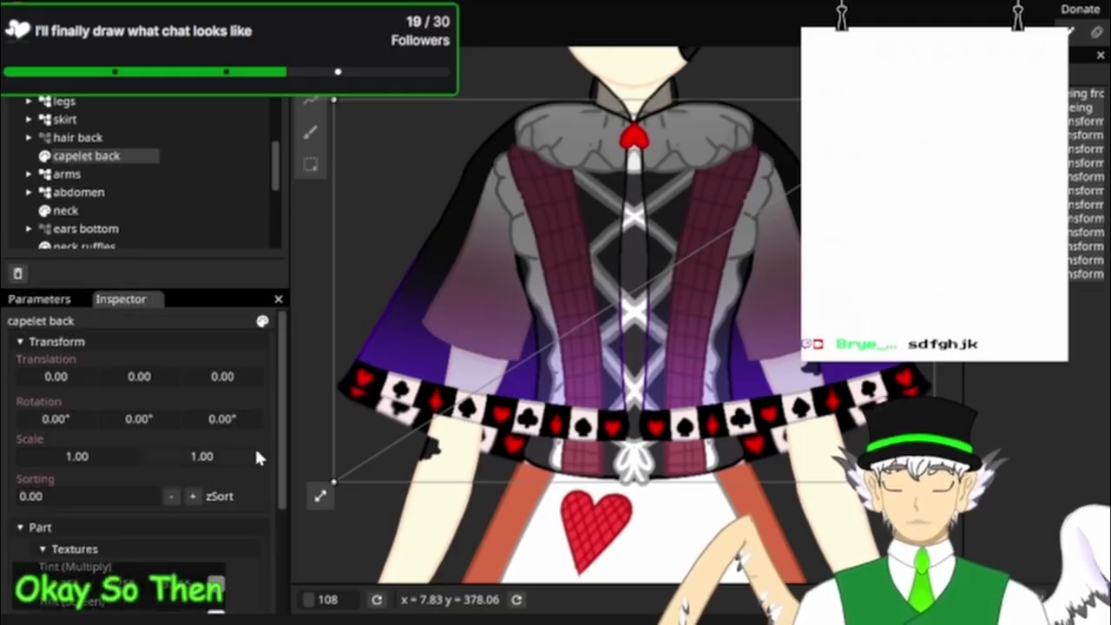
double_click(101, 452)
double_click(87, 496)
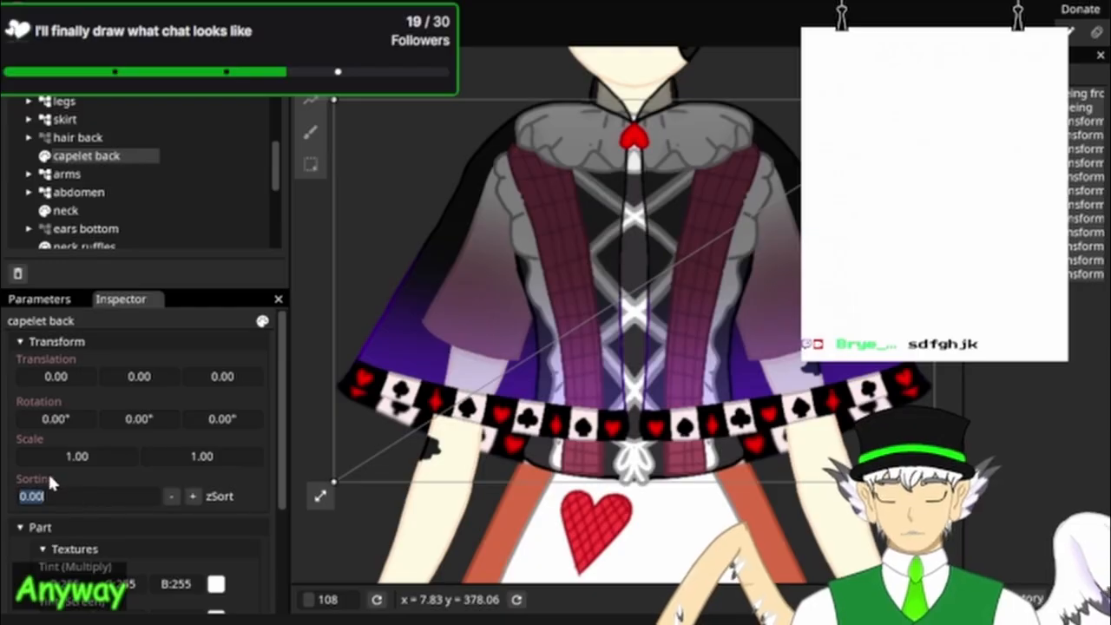
type("0.94")
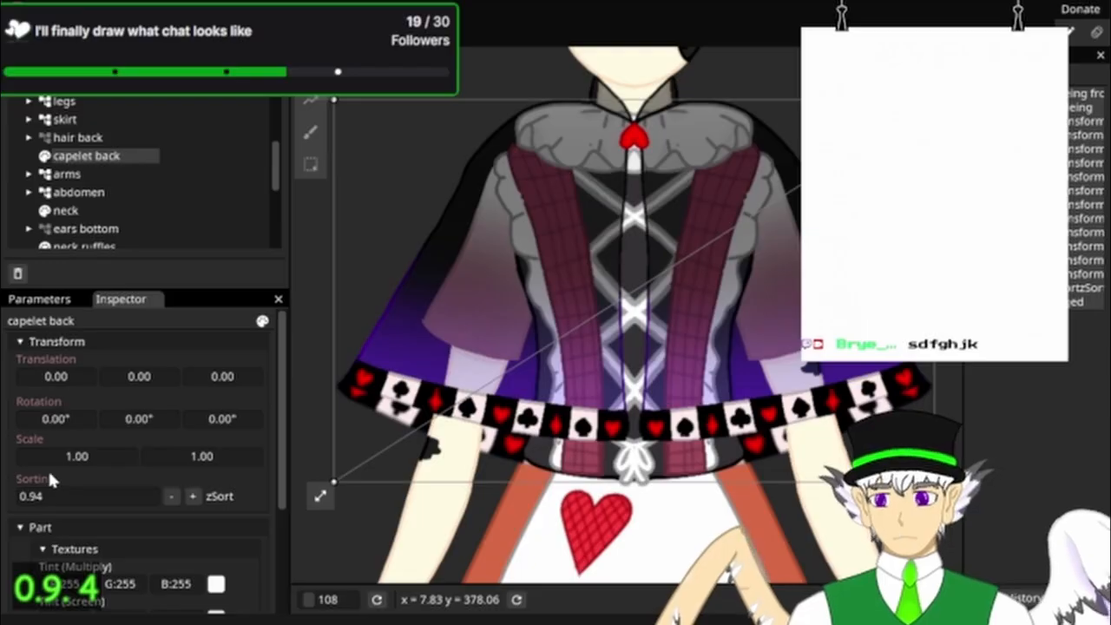
Step: Set the capelet back's vertical scale to 0.94 at the centre keypoint
double_click(210, 455)
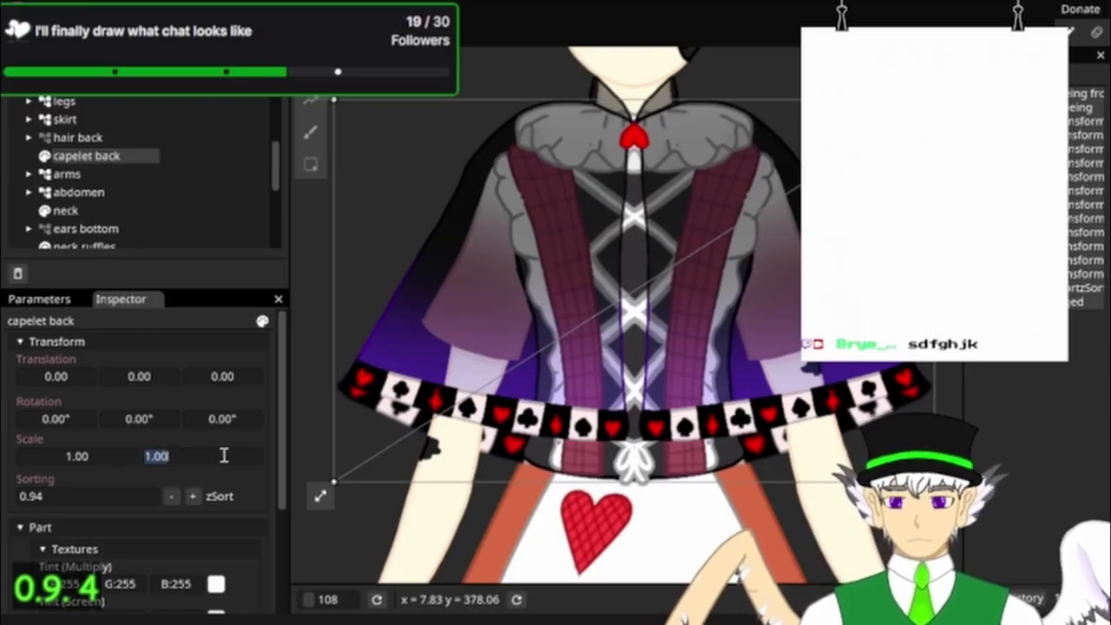
left_click(224, 455)
key("BackSpace")
key("BackSpace")
key("BackSpace")
key("BackSpace")
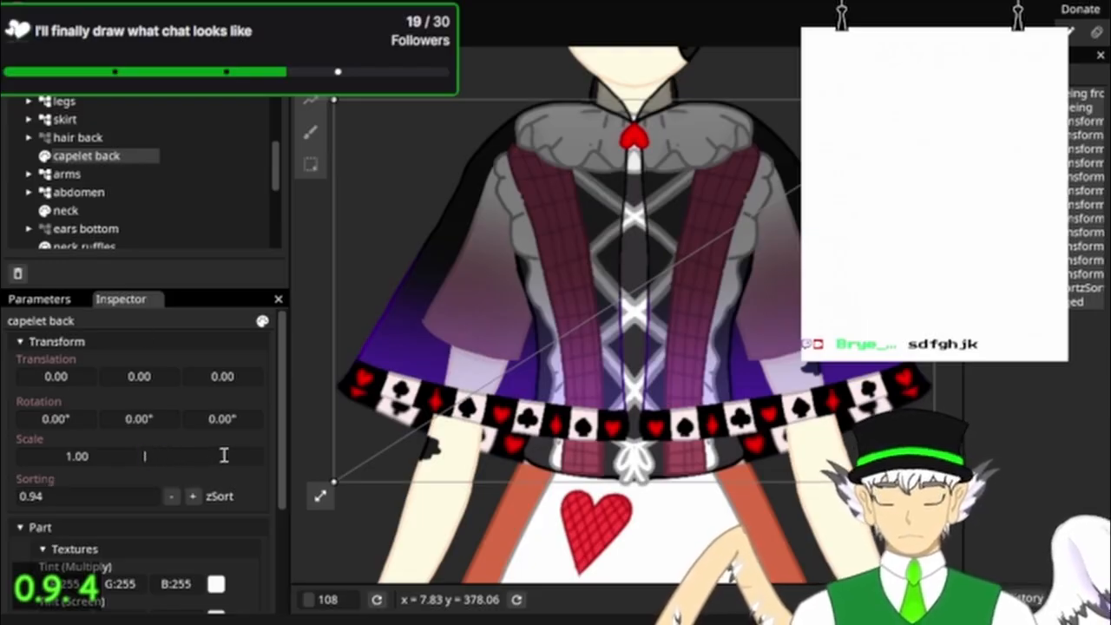
type("0.94")
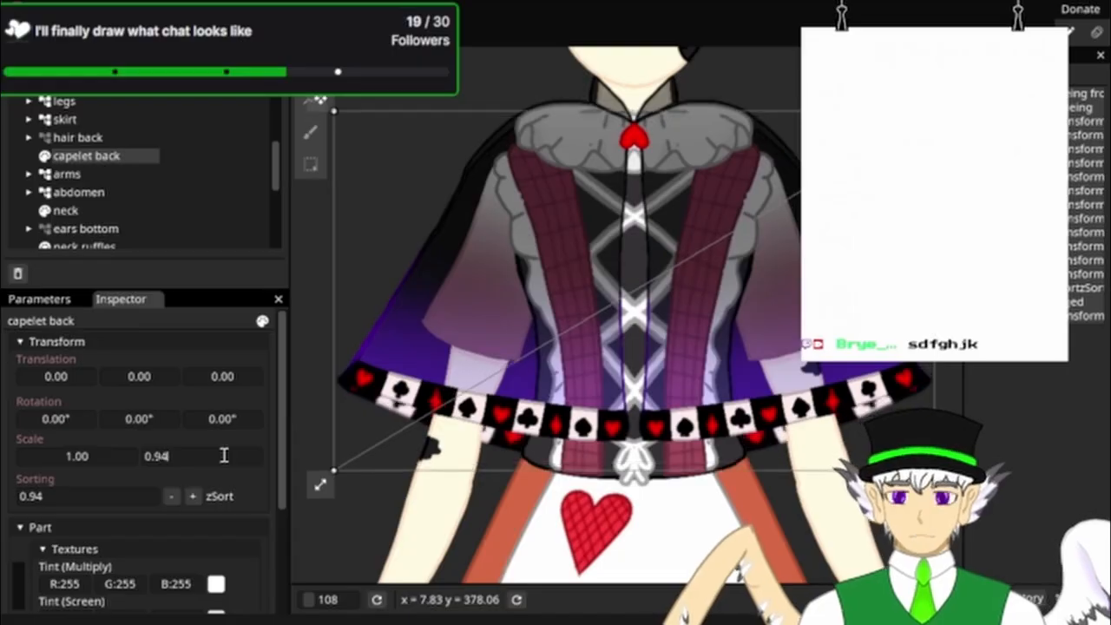
key("Return")
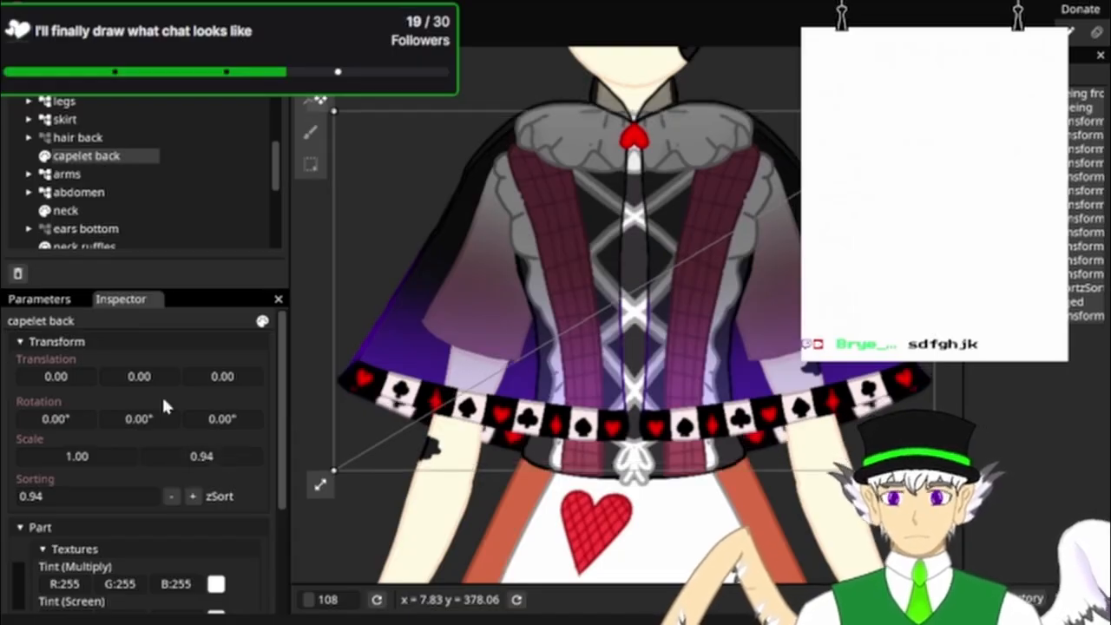
Step: Try 0.98 for the capelet back's horizontal scale at the centre keypoint and settle on 0.99
double_click(102, 461)
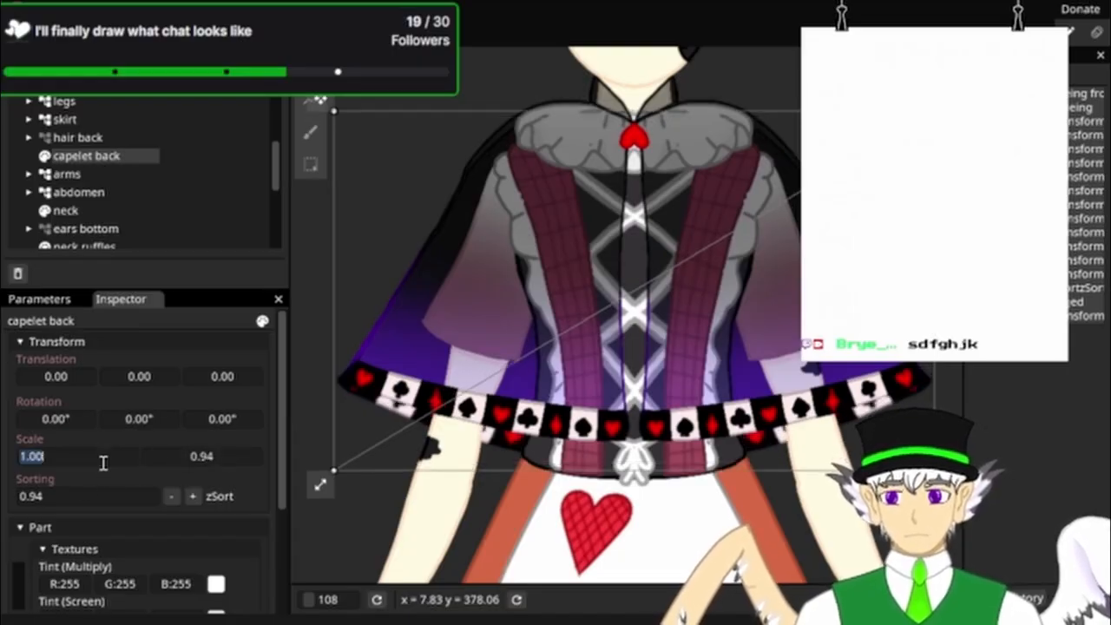
left_click(101, 460)
key("BackSpace")
key("BackSpace")
key("BackSpace")
type("0")
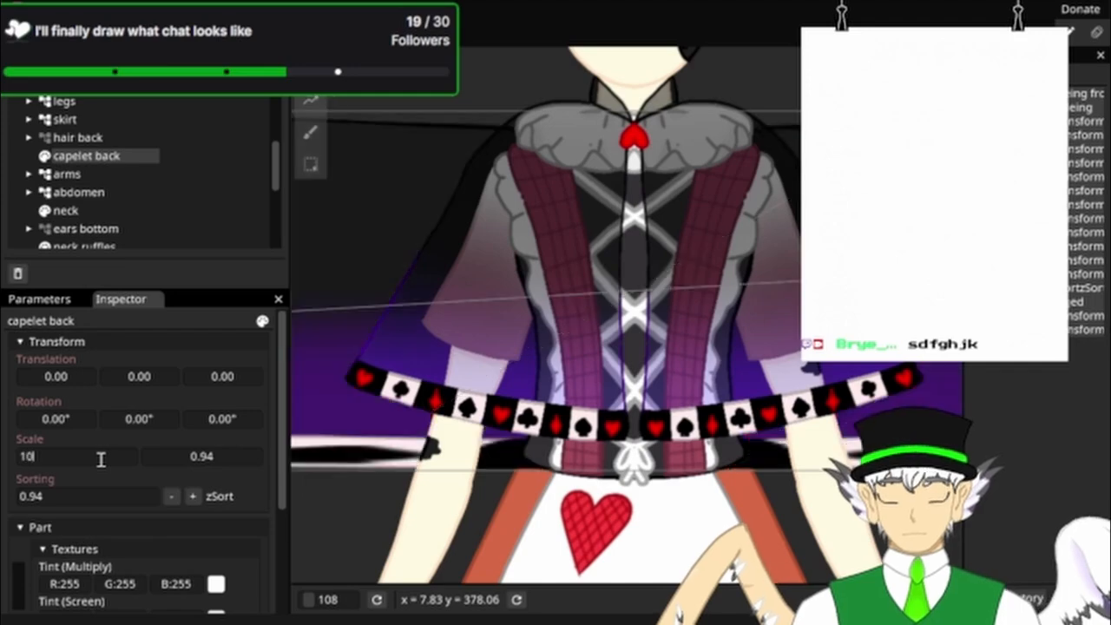
key("BackSpace")
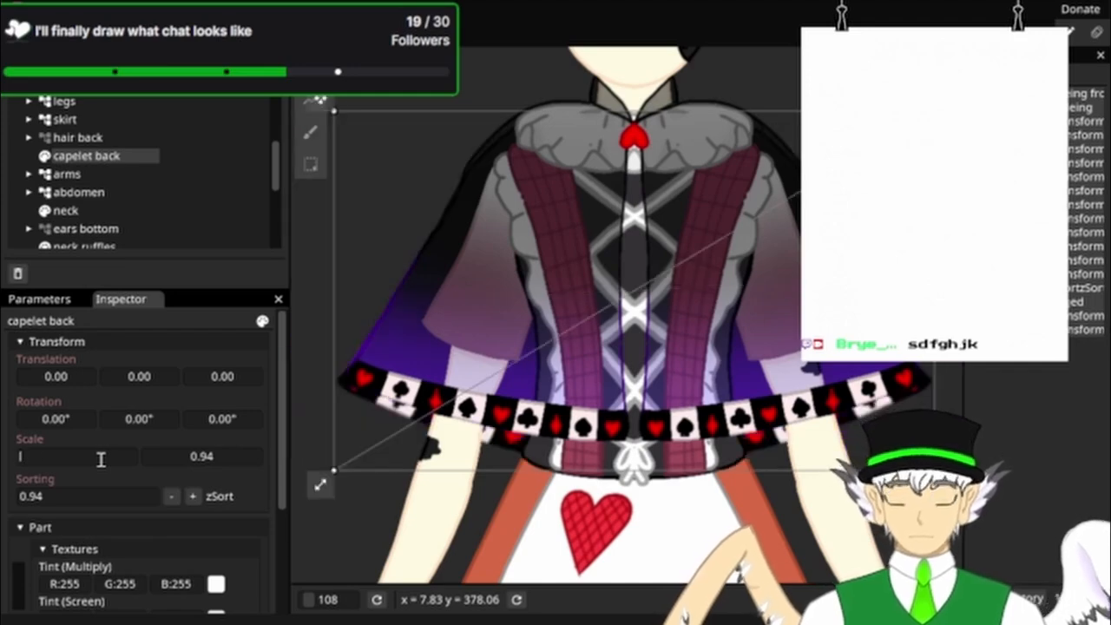
key("BackSpace")
type("0.9")
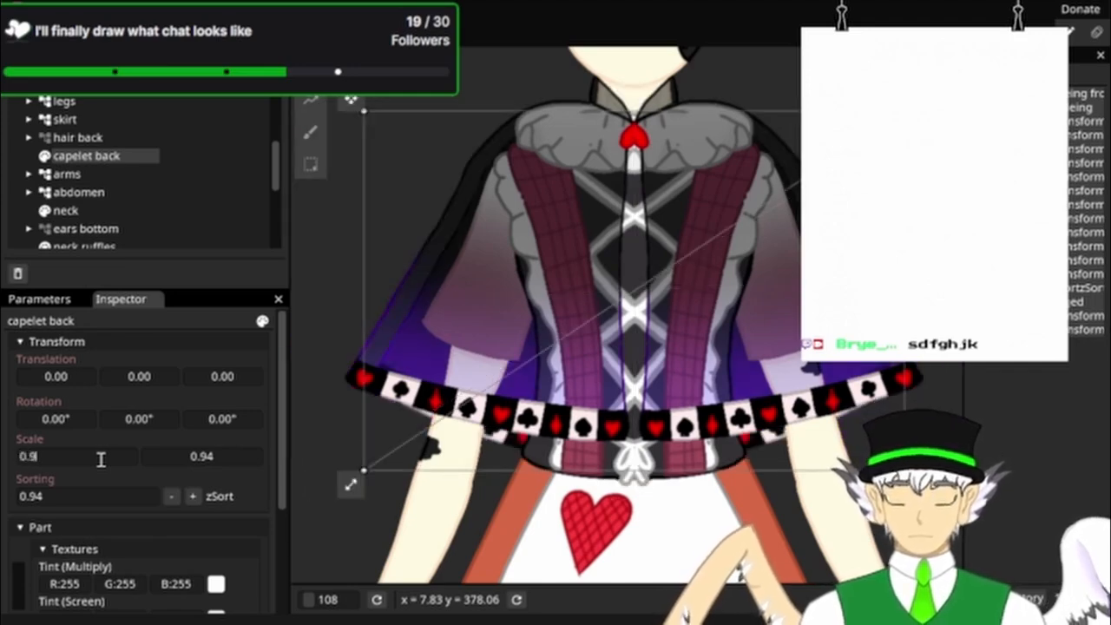
type("8")
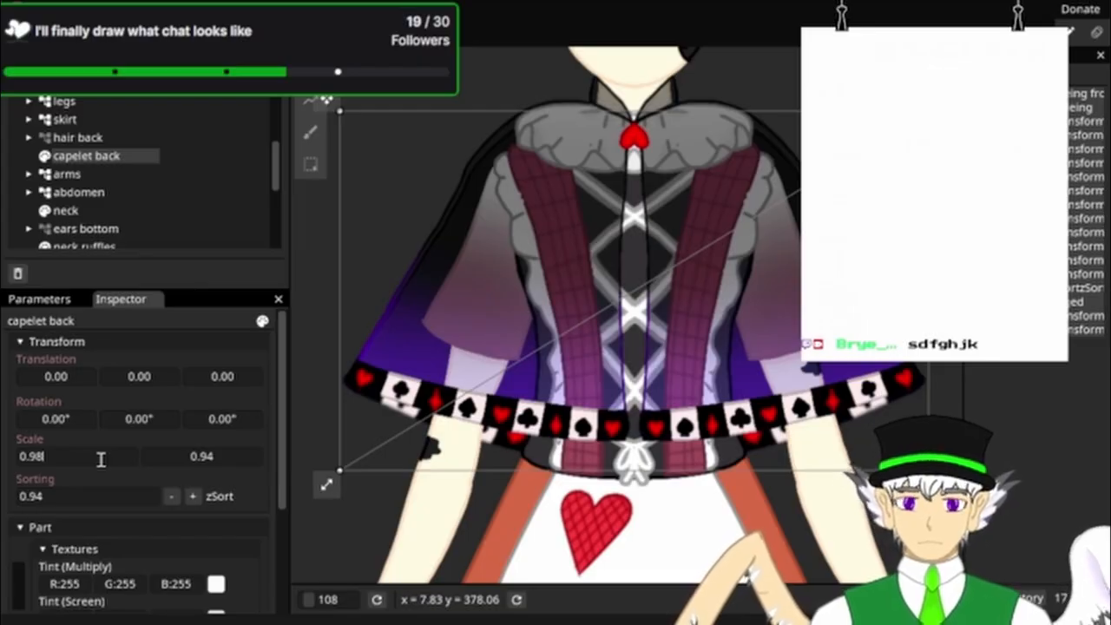
key("BackSpace")
type("9")
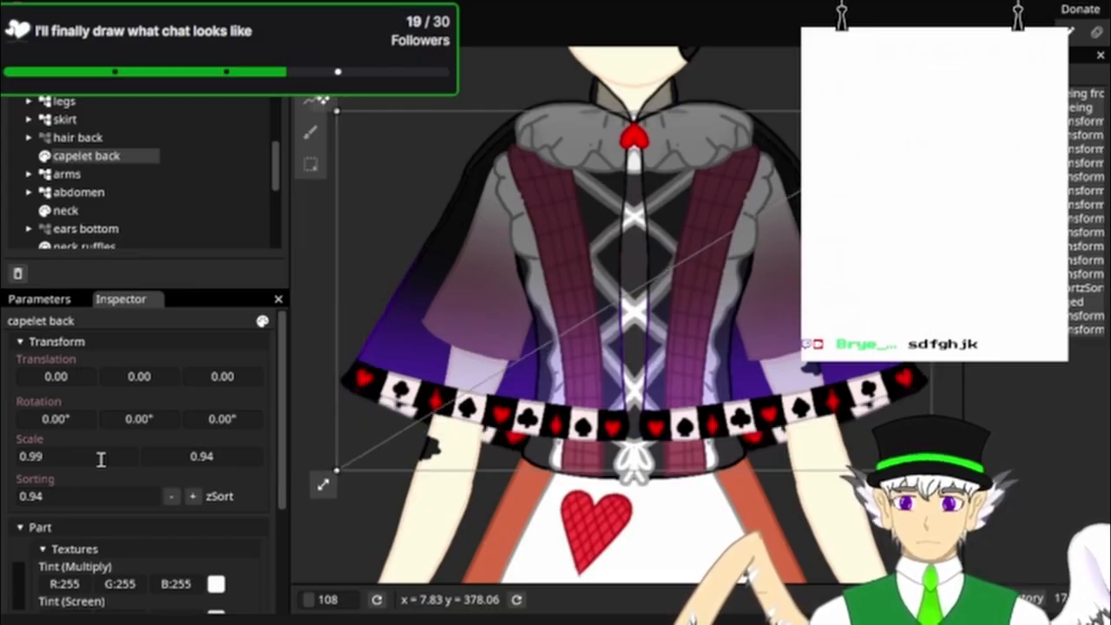
Step: Move the capelet back up to a Y translation of about -7.39 and return to the Bust parameter's keypoints
left_click(330, 101)
left_click_drag(335, 104, 334, 98)
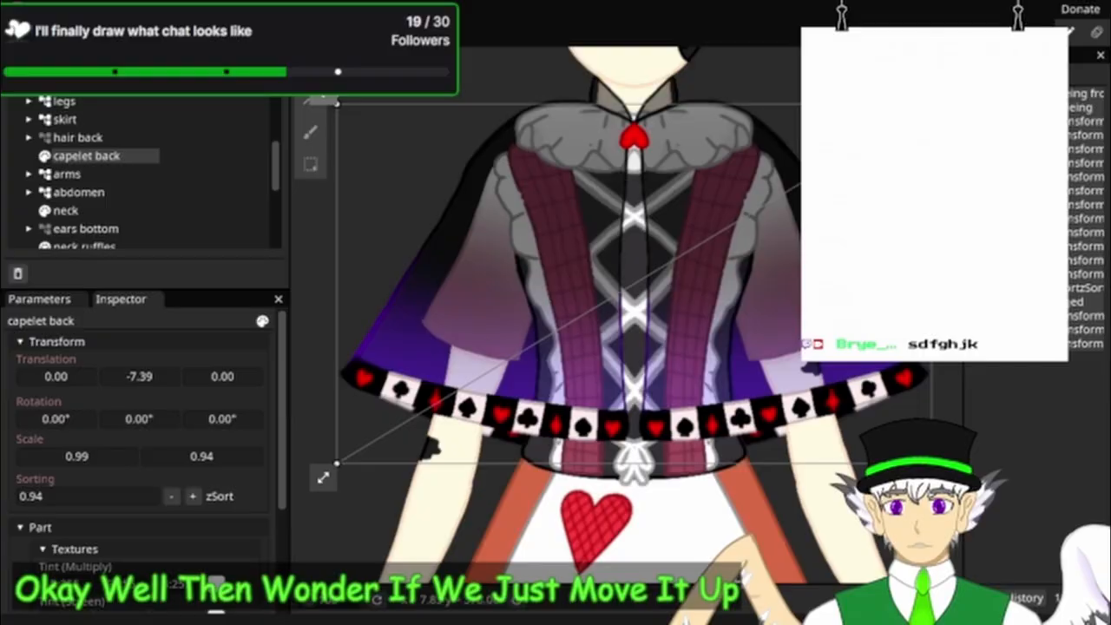
left_click(41, 298)
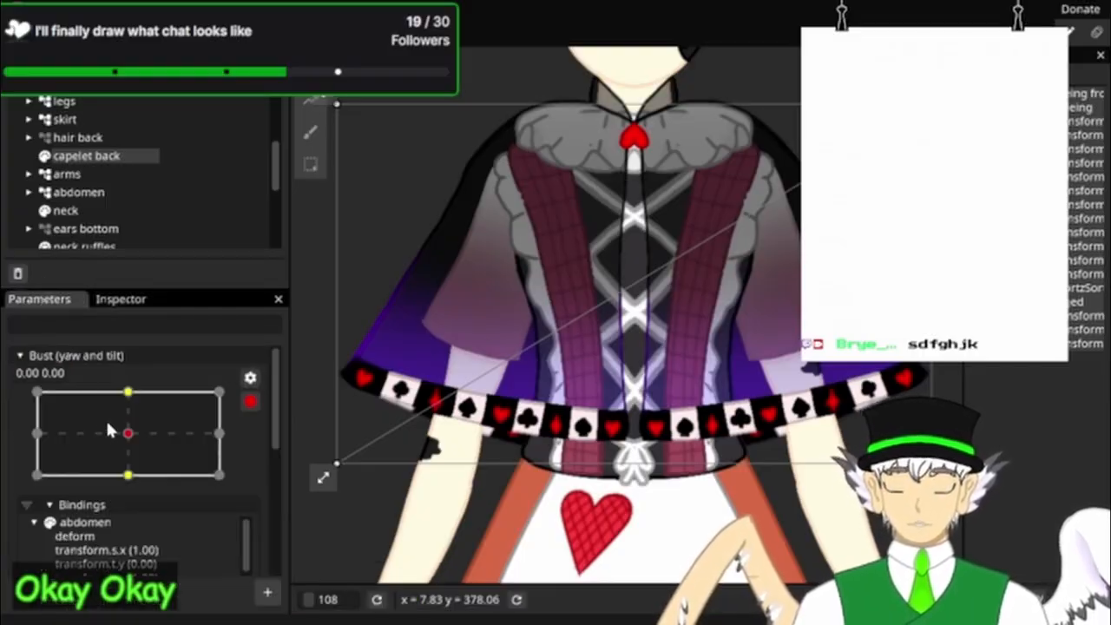
Step: Check the capelet back's transform values at the Bust parameter's centre keypoint
mouse_move(114, 430)
left_mouse_down()
mouse_move(118, 478)
mouse_move(113, 427)
mouse_move(105, 475)
mouse_move(103, 418)
mouse_move(94, 461)
mouse_move(90, 427)
mouse_move(83, 473)
mouse_move(79, 425)
mouse_move(71, 474)
mouse_move(72, 428)
mouse_move(67, 480)
mouse_move(84, 441)
mouse_move(121, 477)
mouse_move(131, 441)
mouse_move(131, 475)
mouse_move(132, 437)
left_mouse_up()
left_click(109, 301)
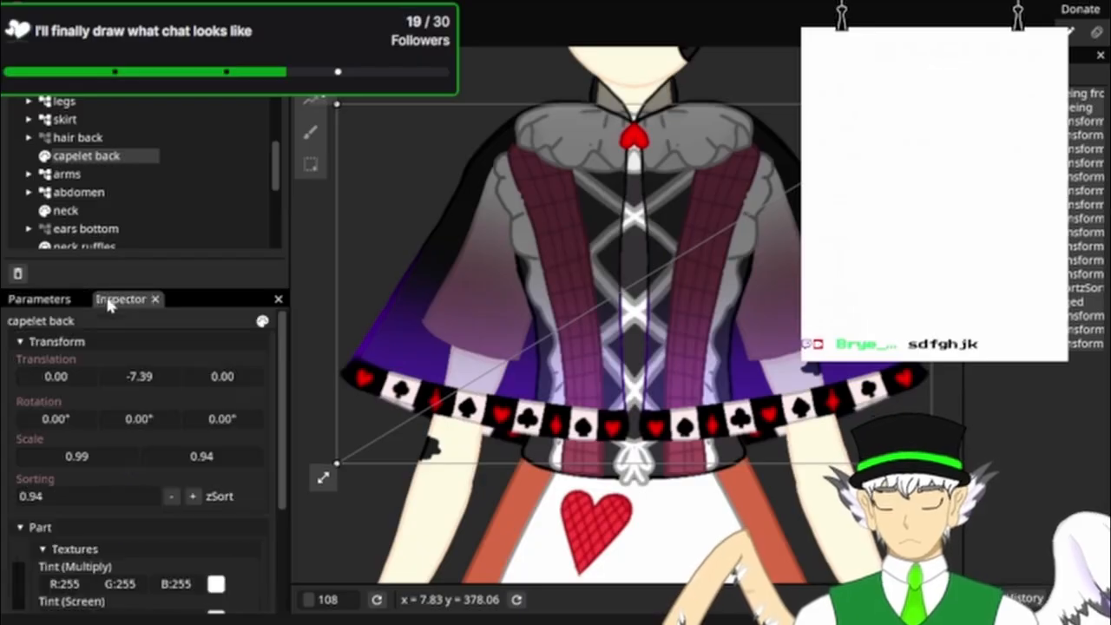
left_click(50, 300)
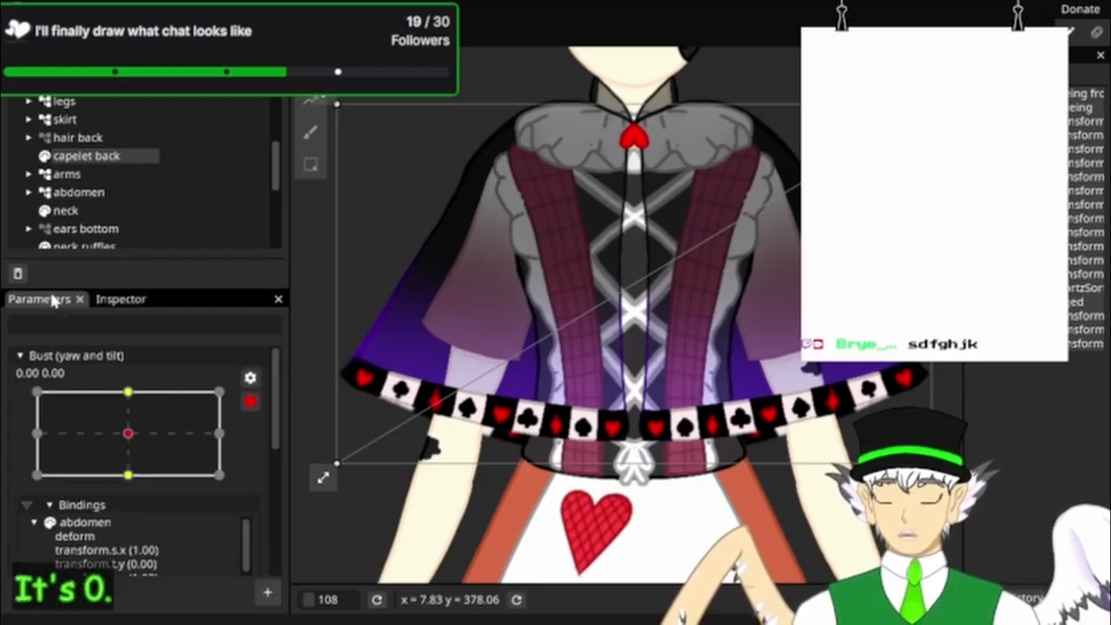
Step: At the Bust parameter's 0.00, -1.00 keypoint, set the capelet back's horizontal scale to 0.99
left_click(130, 477)
left_click(121, 298)
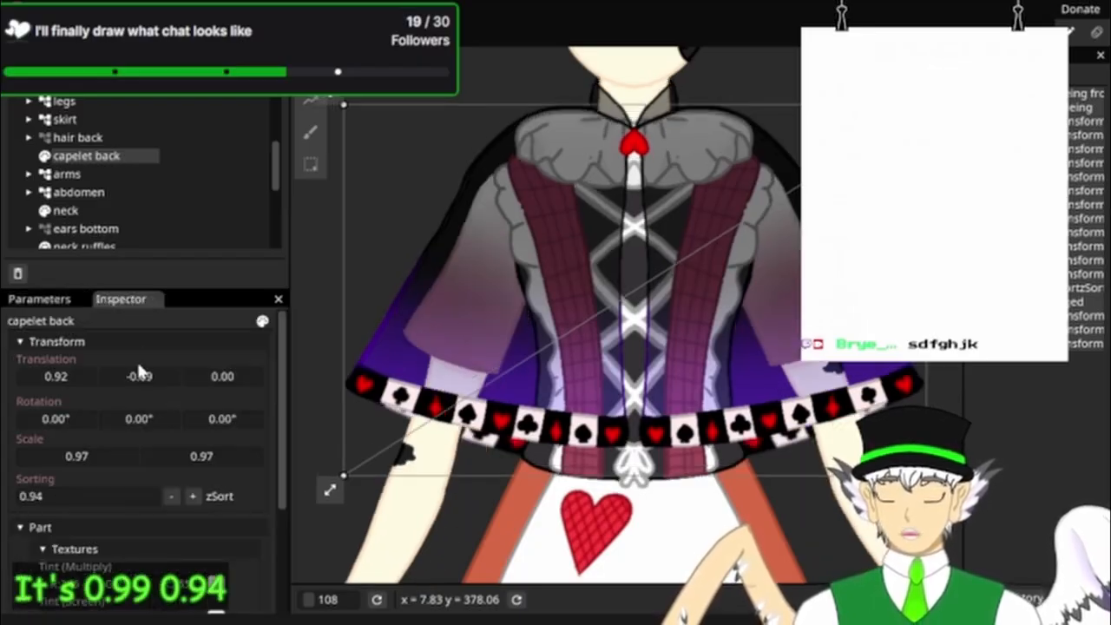
left_click(119, 451)
key("BackSpace")
type("9")
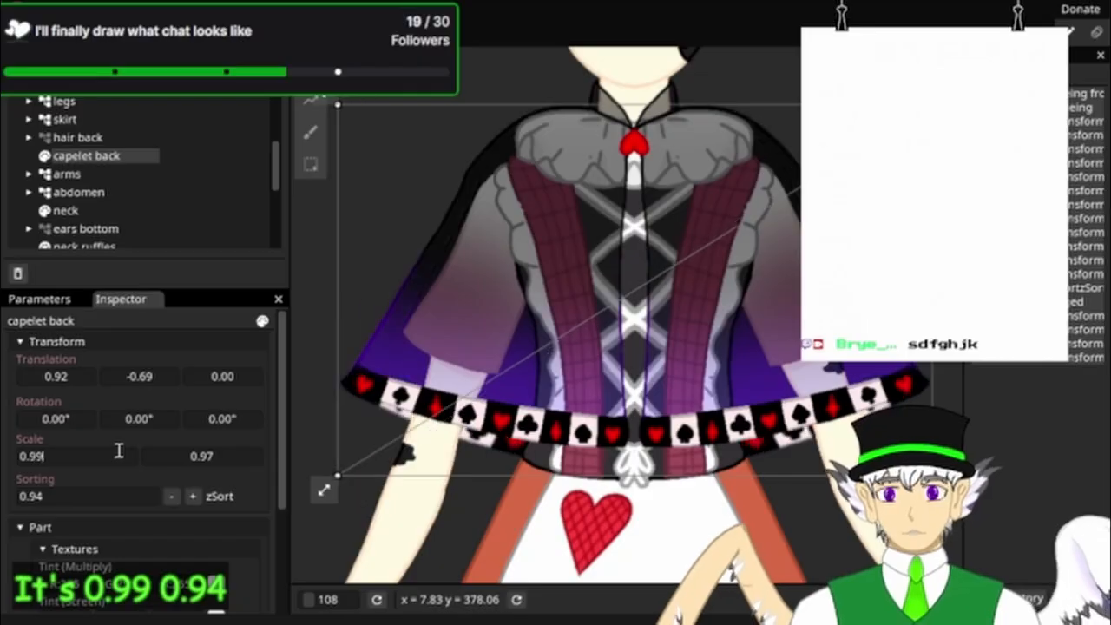
key("Return")
Step: Set the capelet back's vertical scale to 0.94 at the down keypoint
left_click(218, 457)
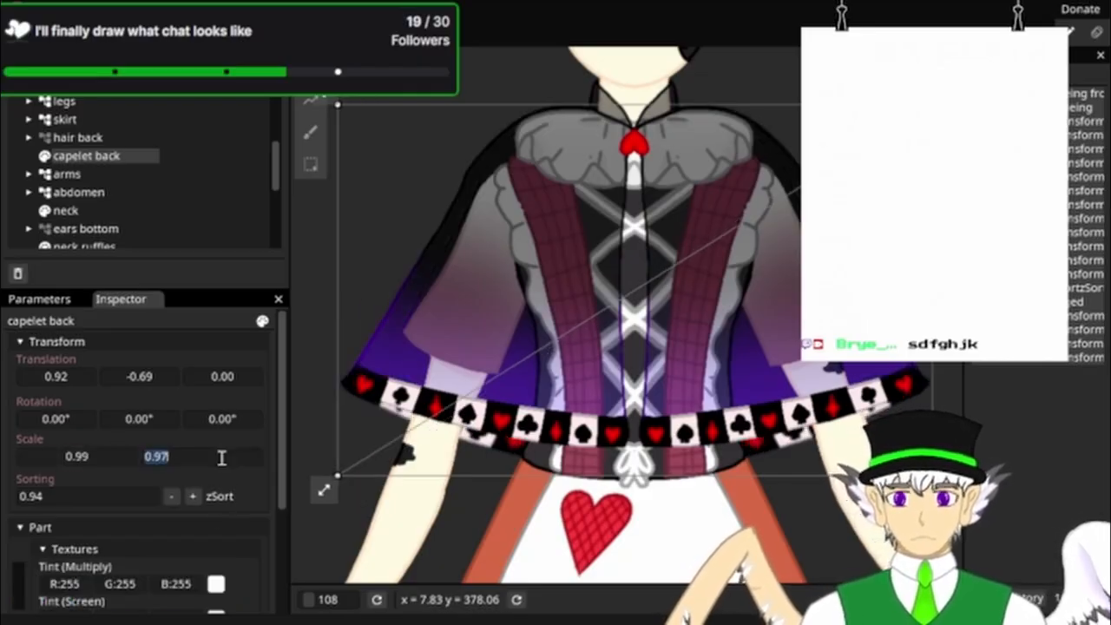
left_click(222, 458)
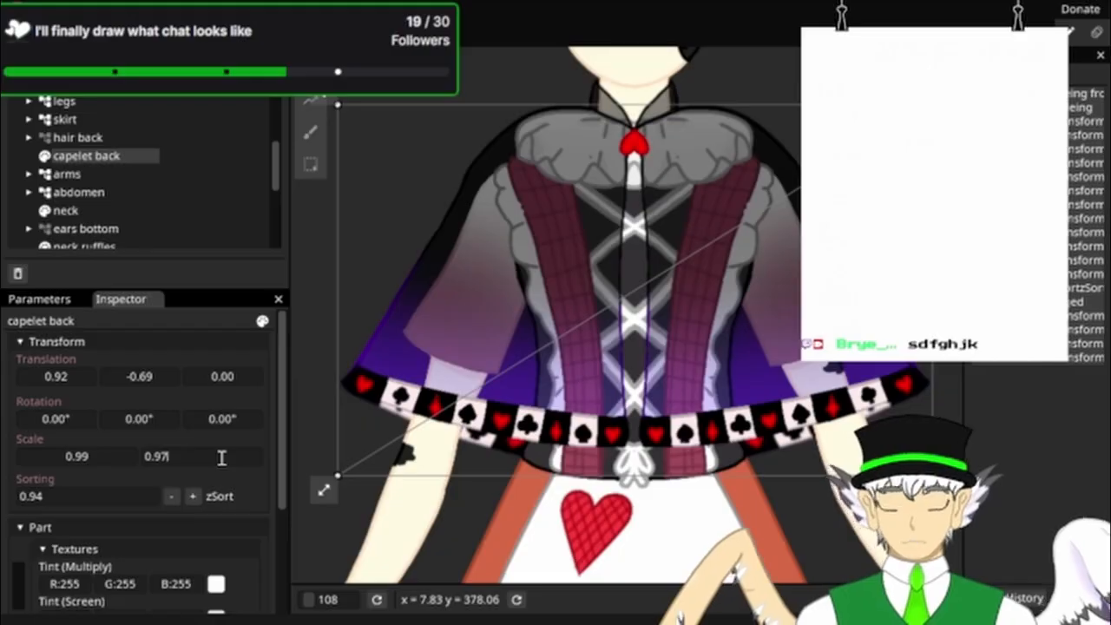
key("BackSpace")
type("4")
key("Return")
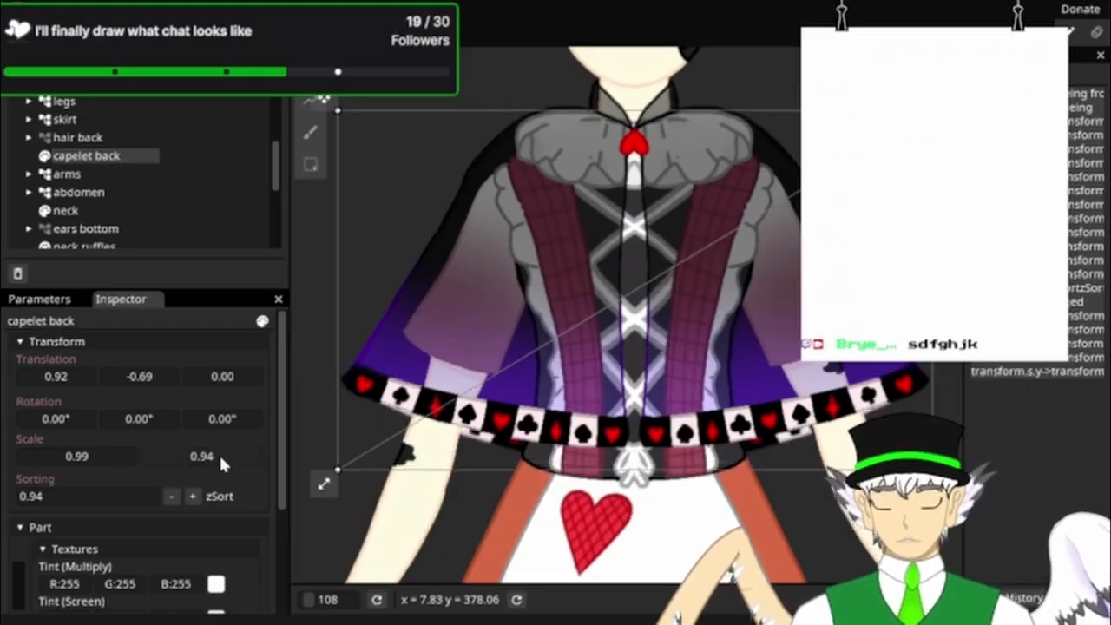
scroll(557, 86, "up", 1)
scroll(573, 87, "down", 4)
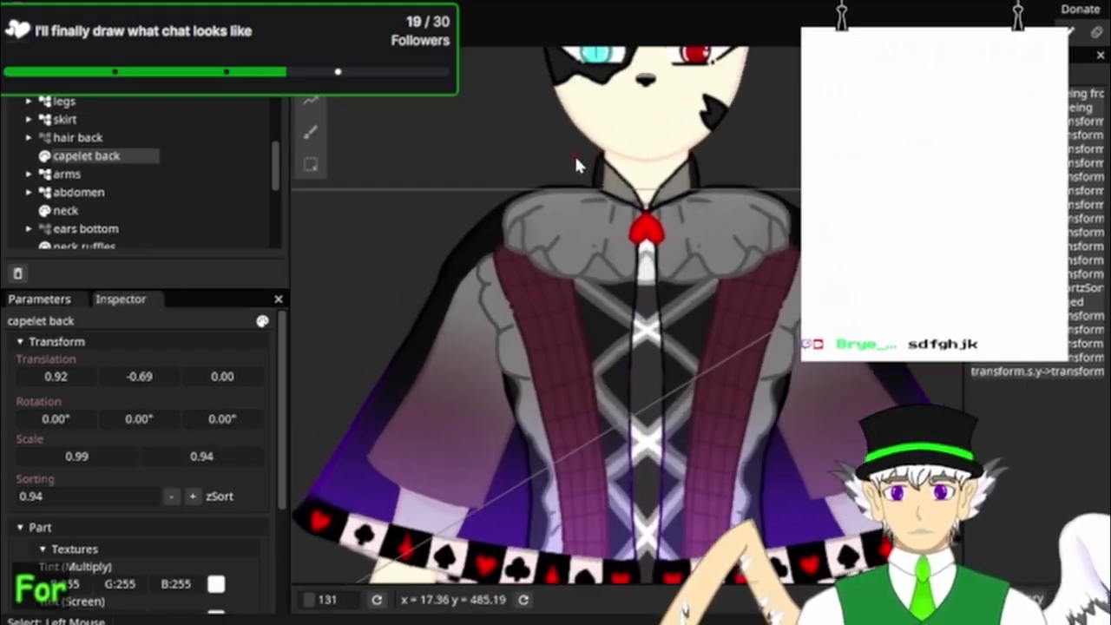
Step: Move the Bust parameter to 0.00, 1.00 and save the puppet, then return it to 0.00, 0.00 and save again
left_click(34, 299)
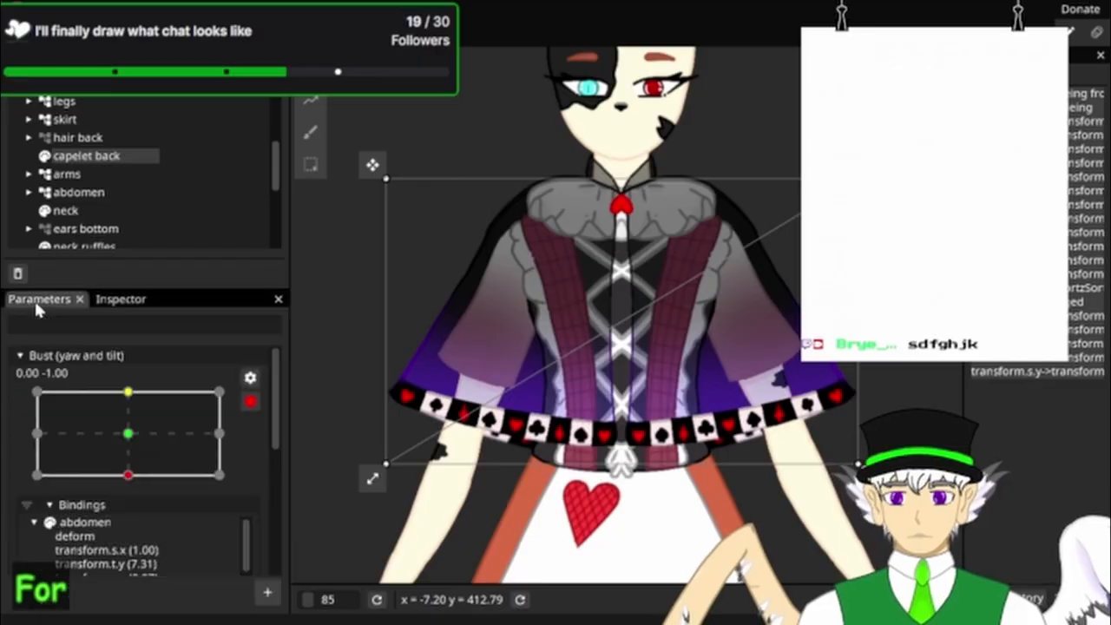
left_click_drag(125, 461, 133, 389)
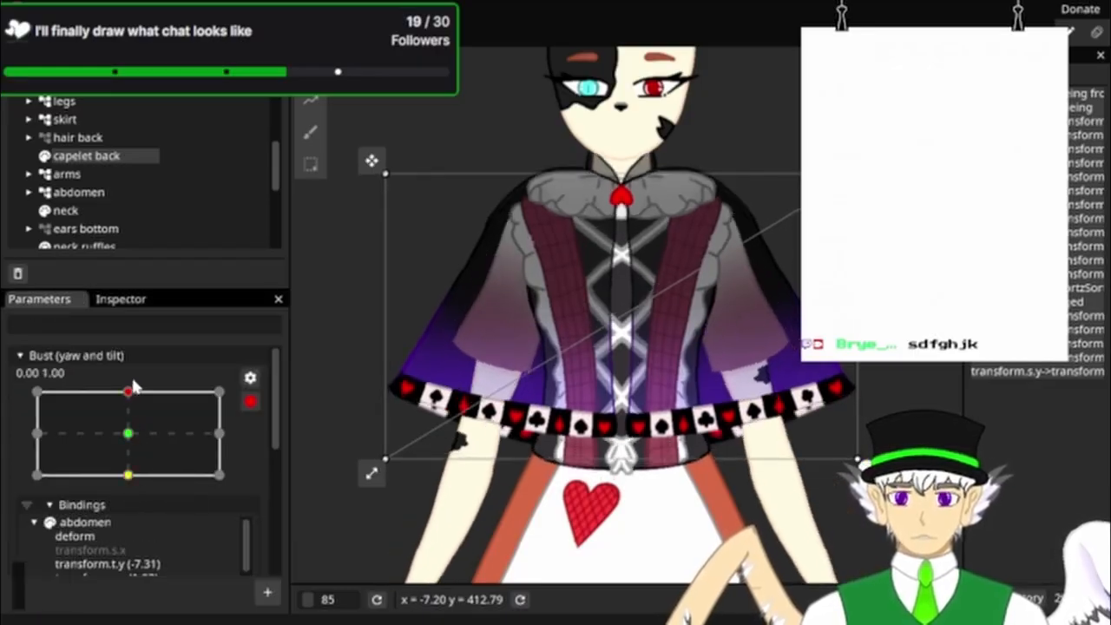
key("ctrl+s")
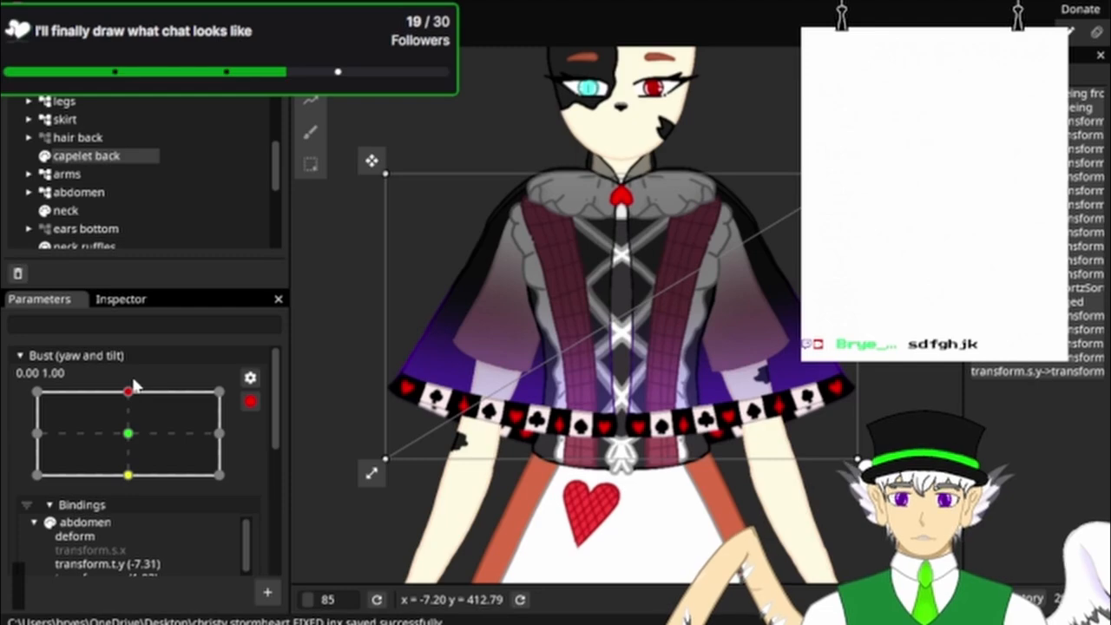
left_click_drag(130, 400, 125, 434)
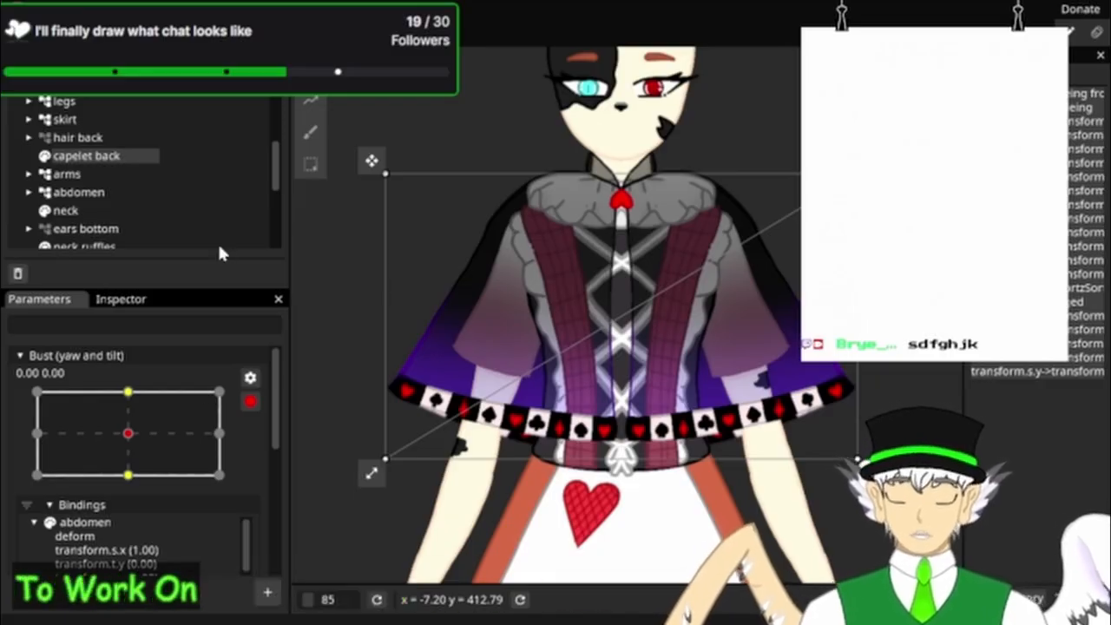
key("ctrl+s")
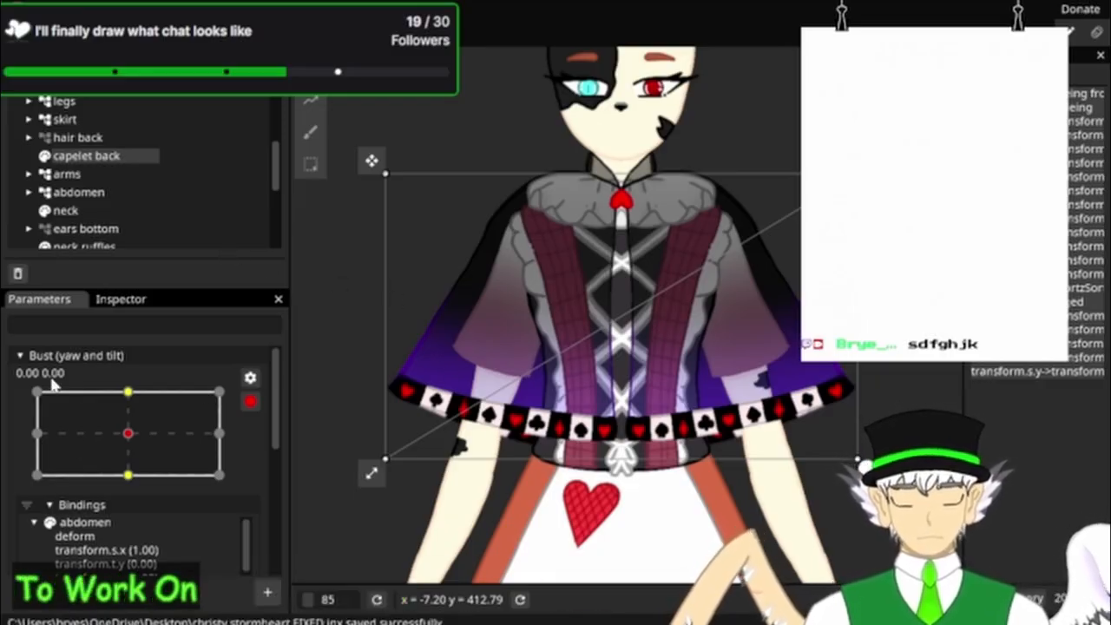
Step: Disarm the Bust parameter, expand the TOGGLES group and set the capelett toggle to 0.00
scroll(161, 402, "up", 3)
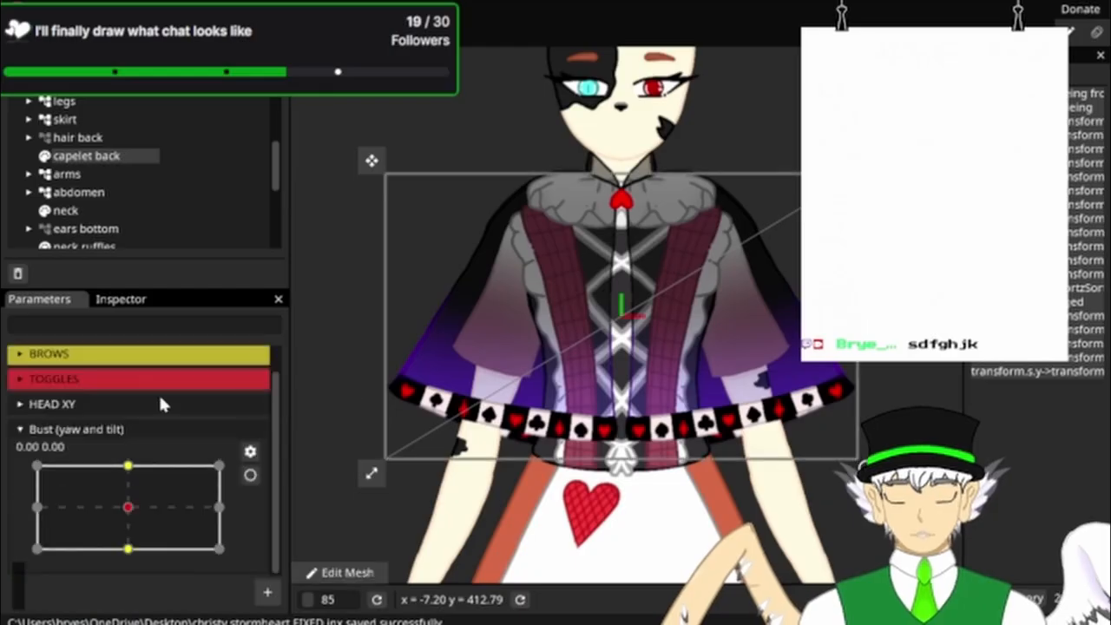
left_click(14, 380)
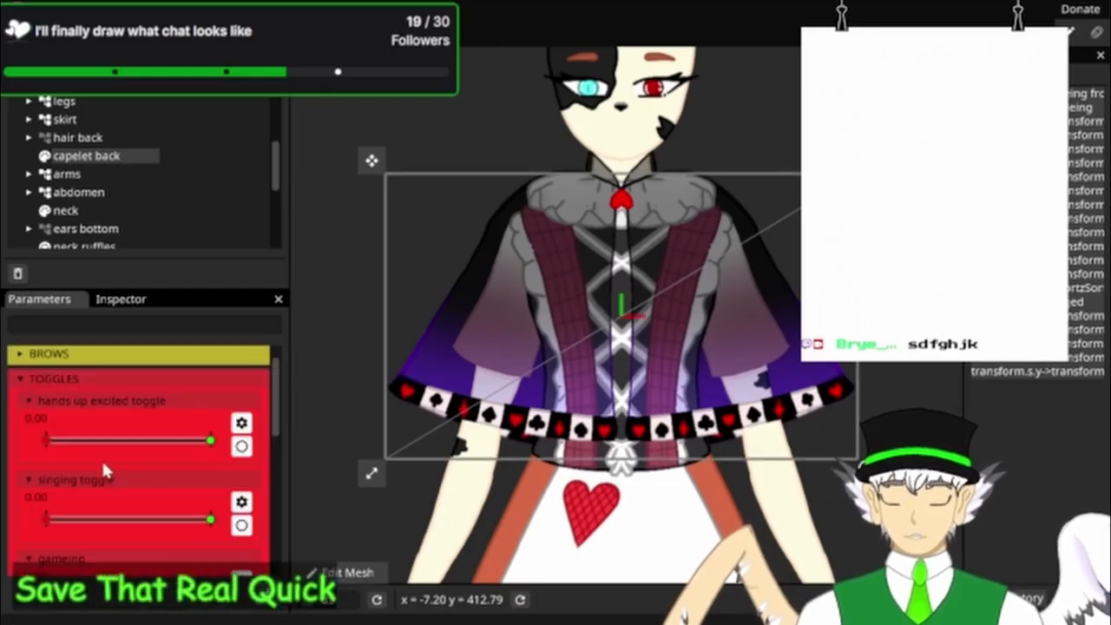
scroll(151, 458, "down", 5)
scroll(150, 458, "up", 1)
left_click_drag(185, 458, 3, 462)
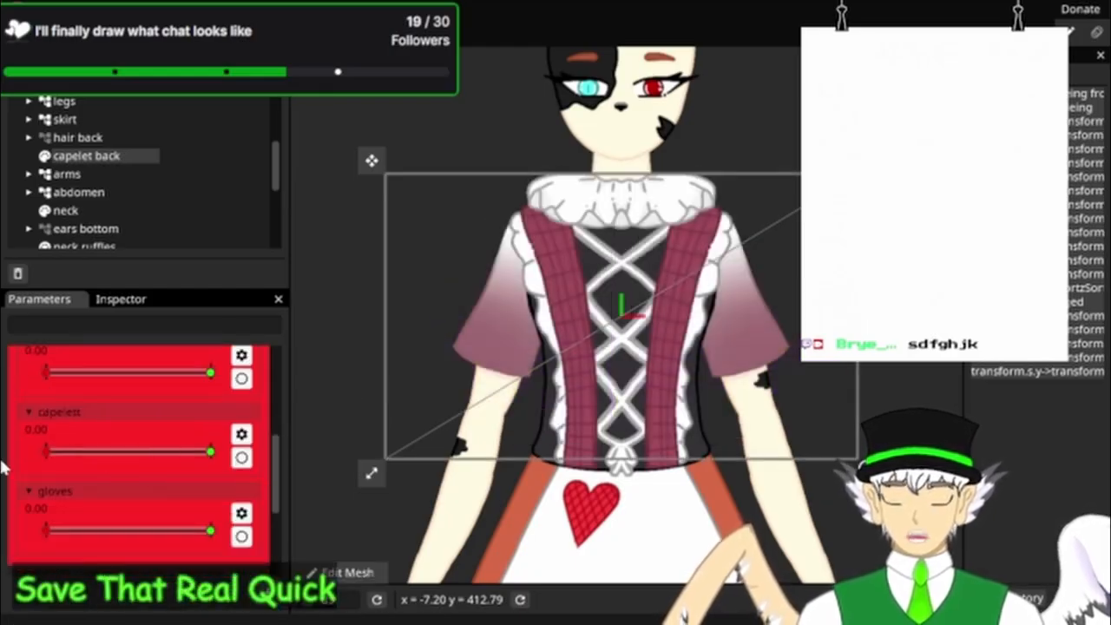
Step: Set the gloves toggle to 1.00, collapse the TOGGLES group and preview the Bust parameter's up and down tilt
left_click_drag(45, 527, 233, 539)
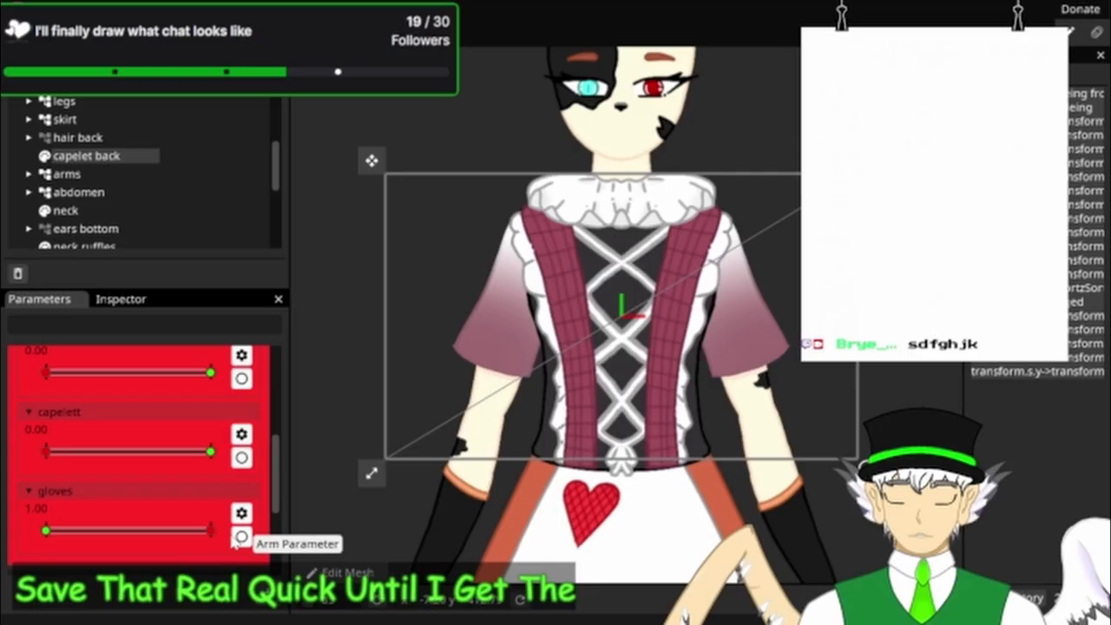
left_click(121, 298)
left_click(41, 298)
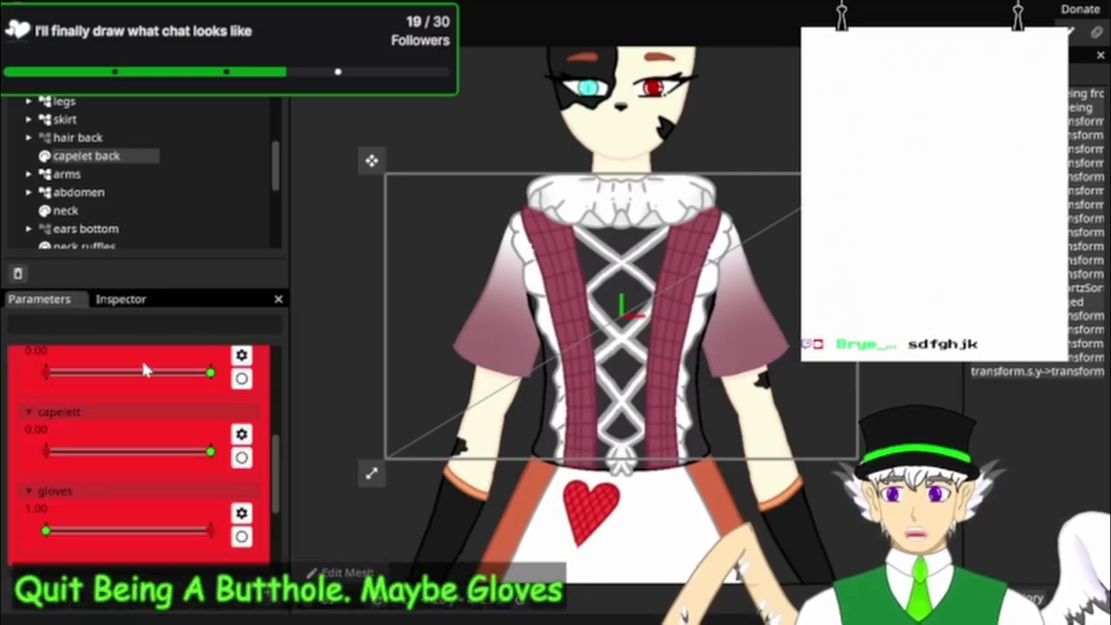
scroll(189, 364, "up", 5)
left_click(17, 382)
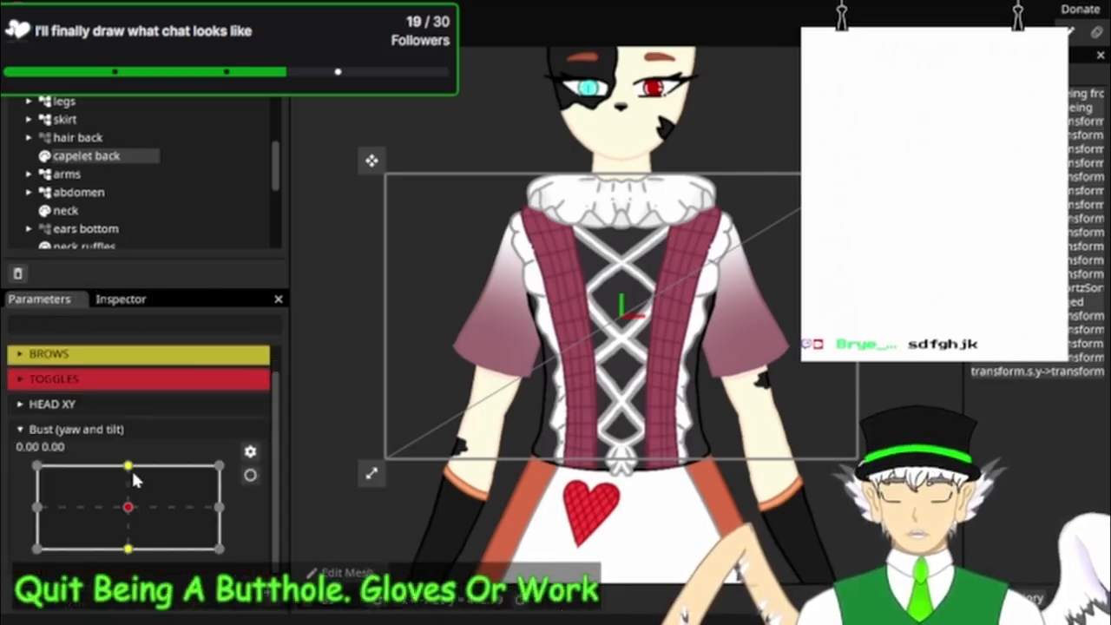
left_click_drag(132, 468, 125, 444)
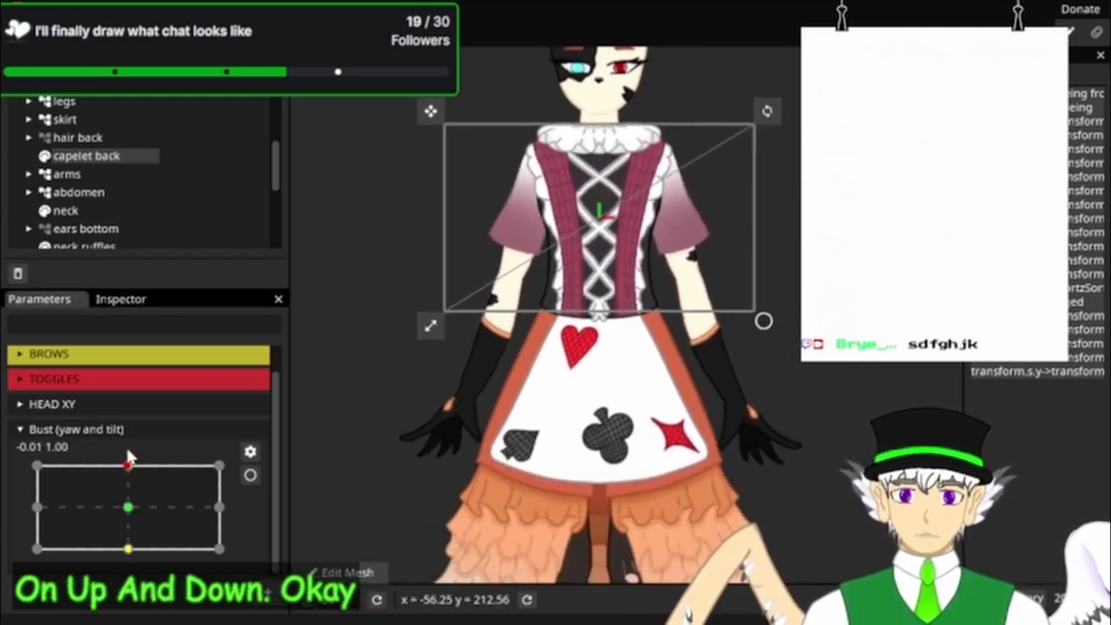
Step: Set the gloves toggle back to 0.00 and the gameing toggle to 1.00
left_click(116, 303)
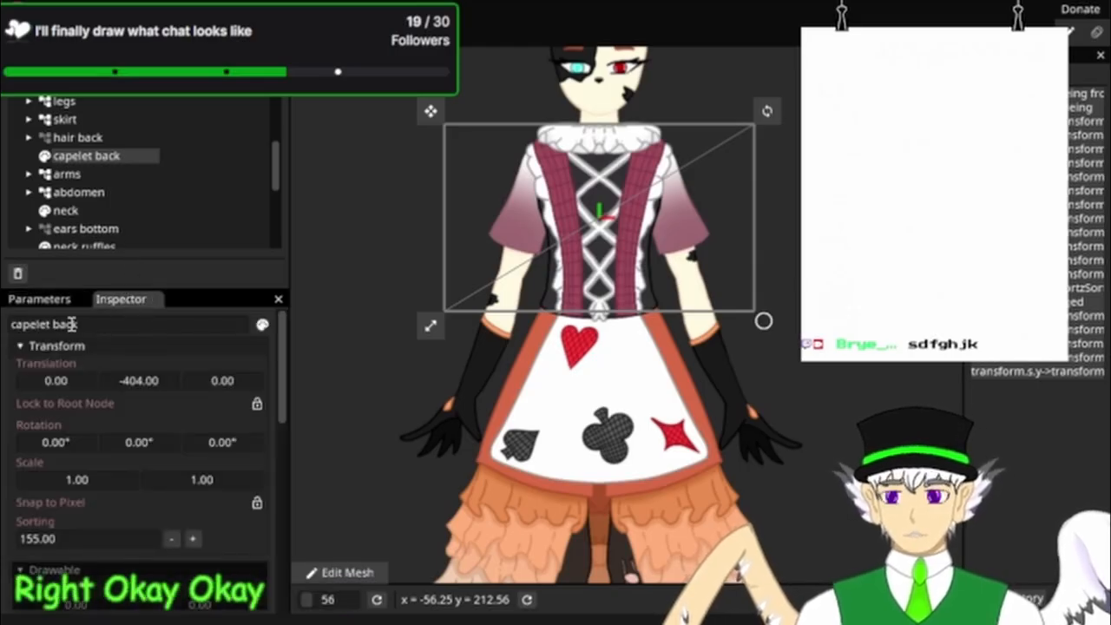
left_click(34, 299)
left_click(20, 381)
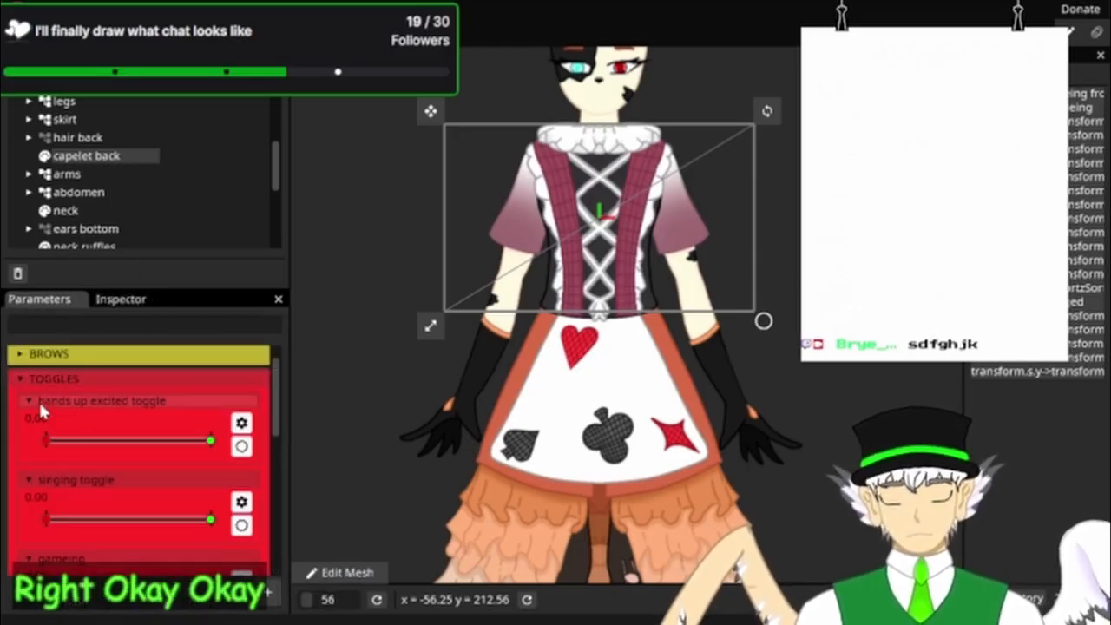
scroll(121, 436, "down", 4)
left_click_drag(103, 474, 42, 478)
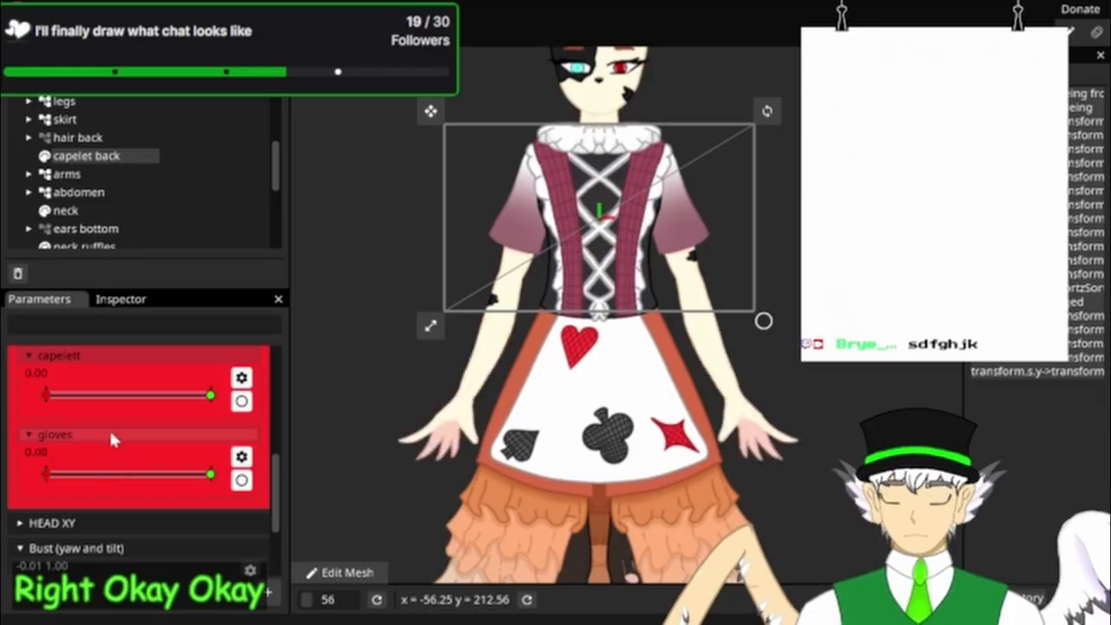
scroll(110, 436, "up", 2)
left_click_drag(50, 427, 300, 441)
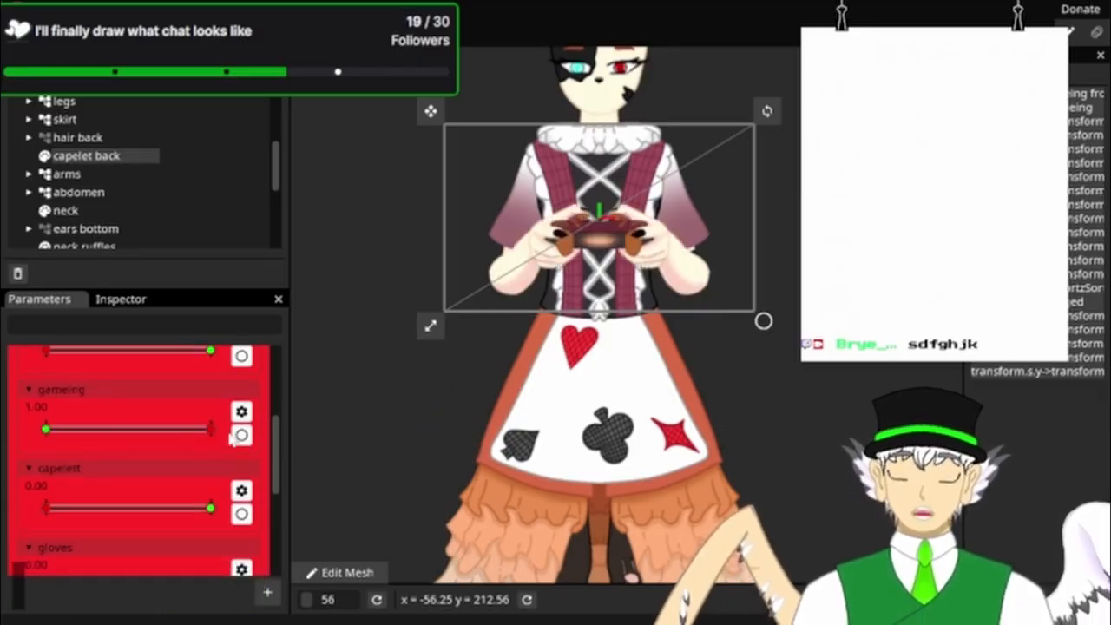
Step: Expand the hand toggles group in the node tree and select the controller glow part
scroll(514, 346, "up", 6)
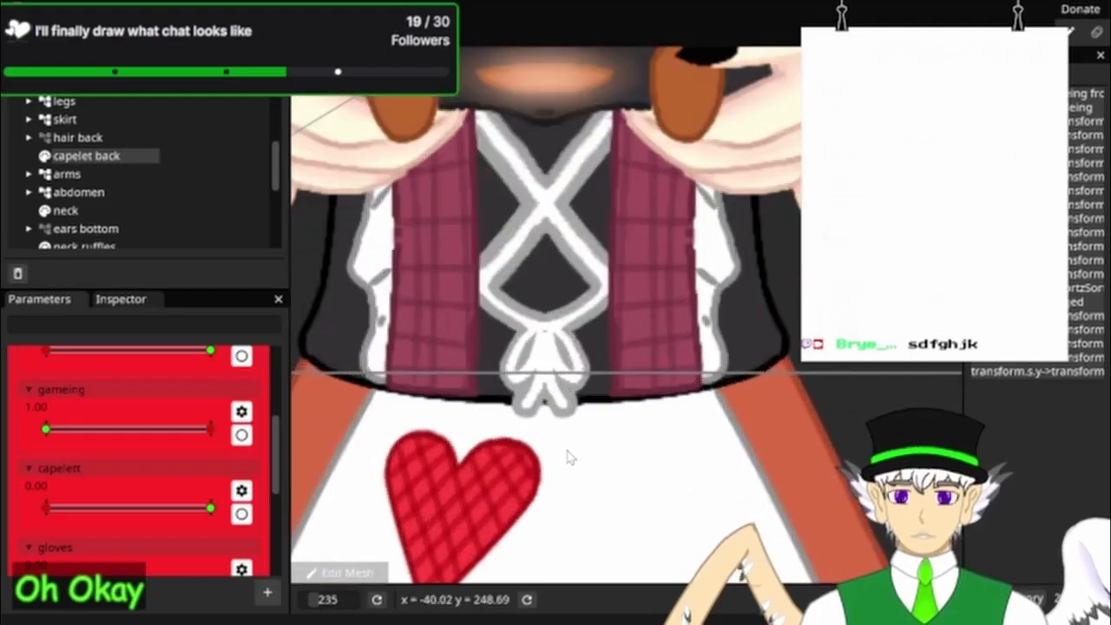
left_click_drag(569, 456, 660, 616)
left_click_drag(183, 434, 217, 434)
scroll(52, 174, "down", 5)
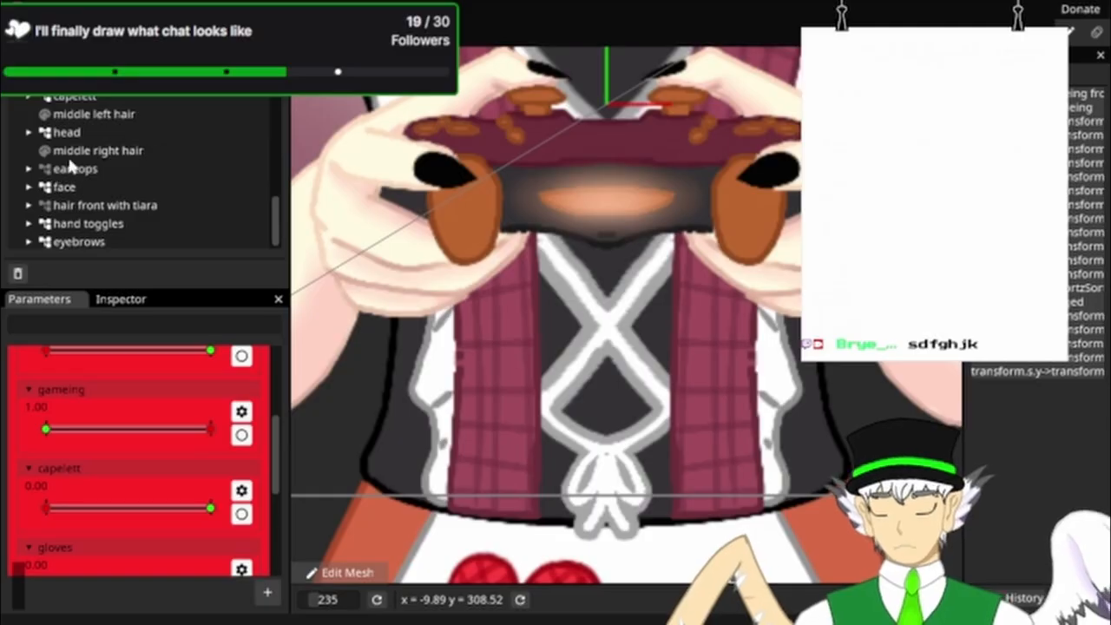
left_click(95, 223)
left_click(28, 223)
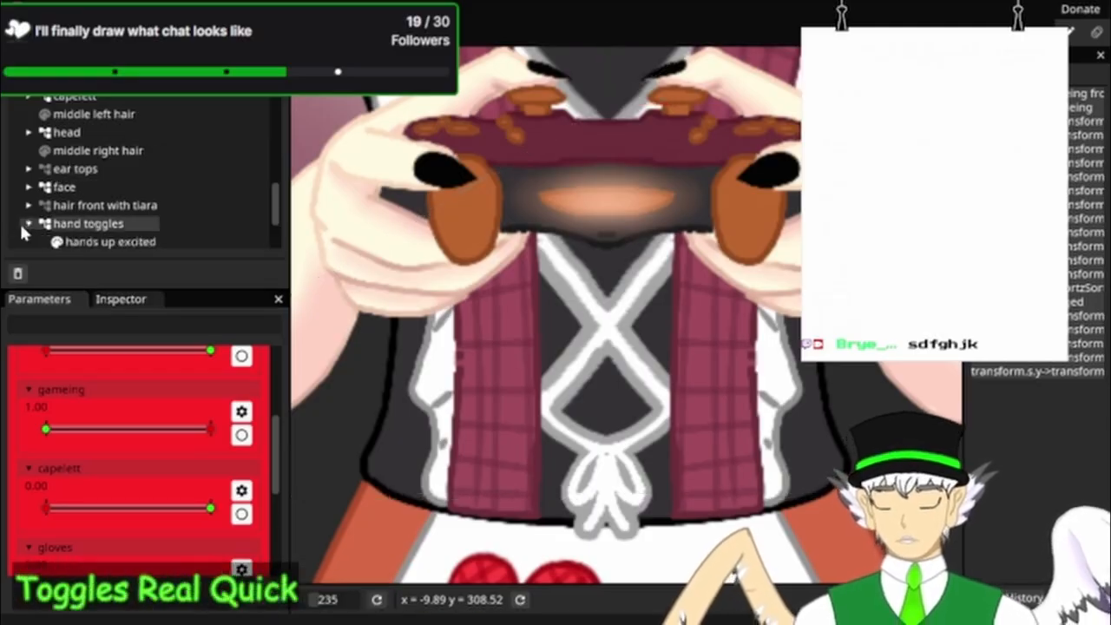
left_click(29, 223)
left_click(29, 224)
scroll(118, 217, "down", 2)
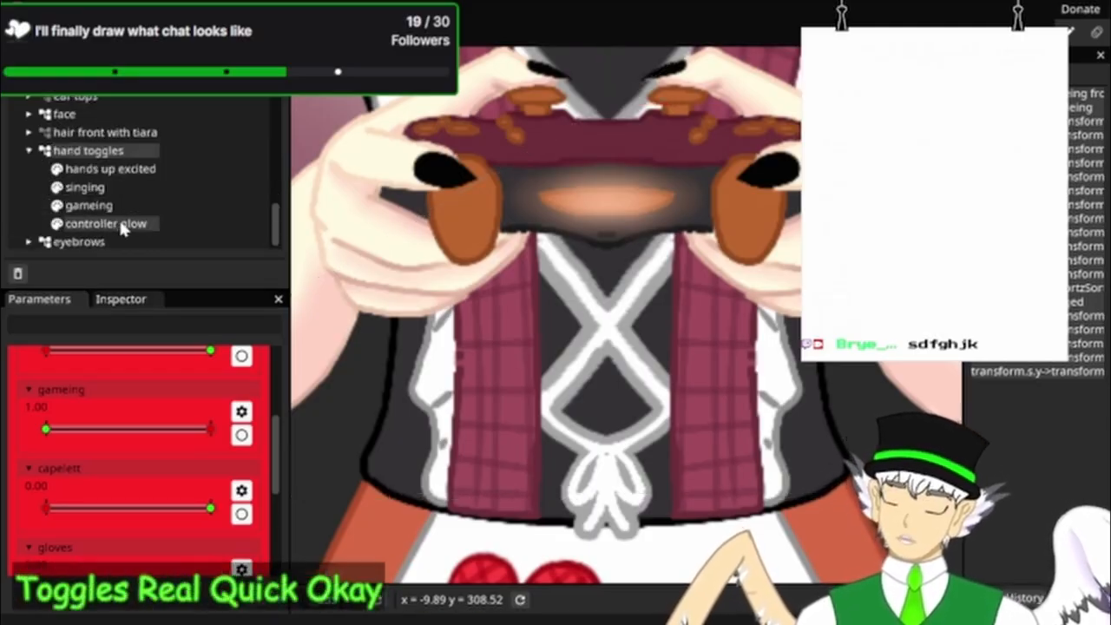
left_click(118, 224)
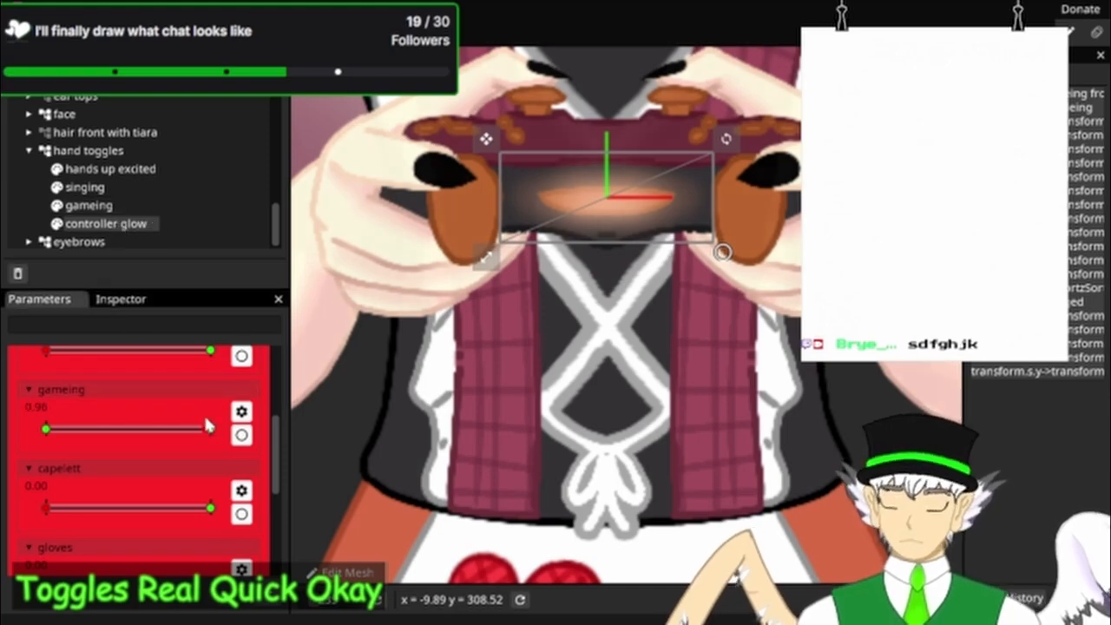
Step: Preview the gameing toggle at 0.00 and 1.00 and check the controller glow's transform values
left_click_drag(203, 426, 85, 431)
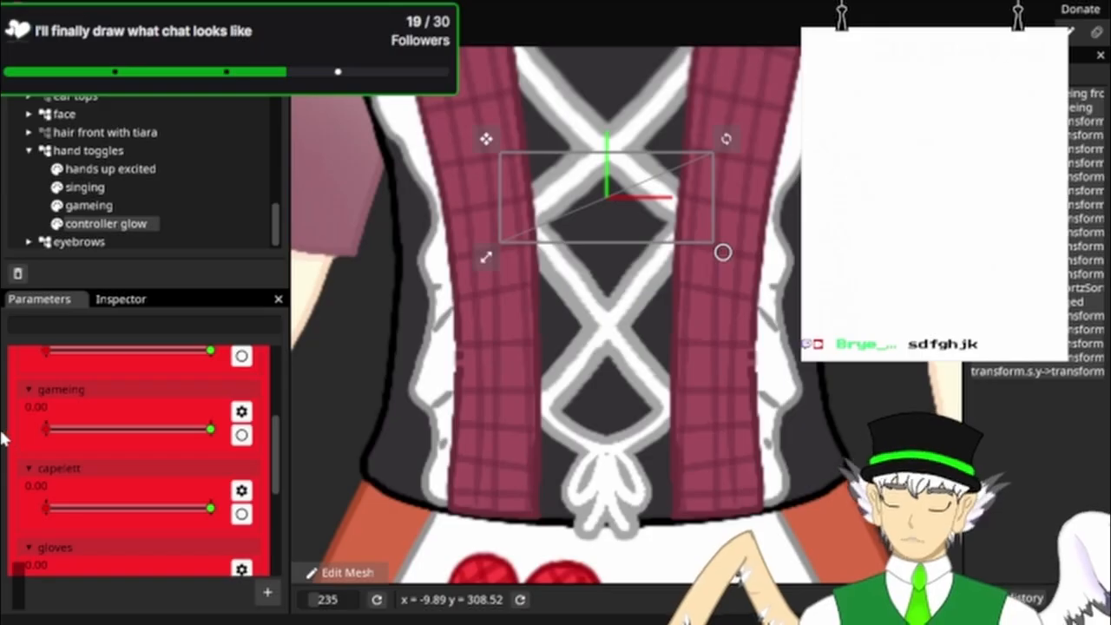
left_click_drag(49, 428, 425, 438)
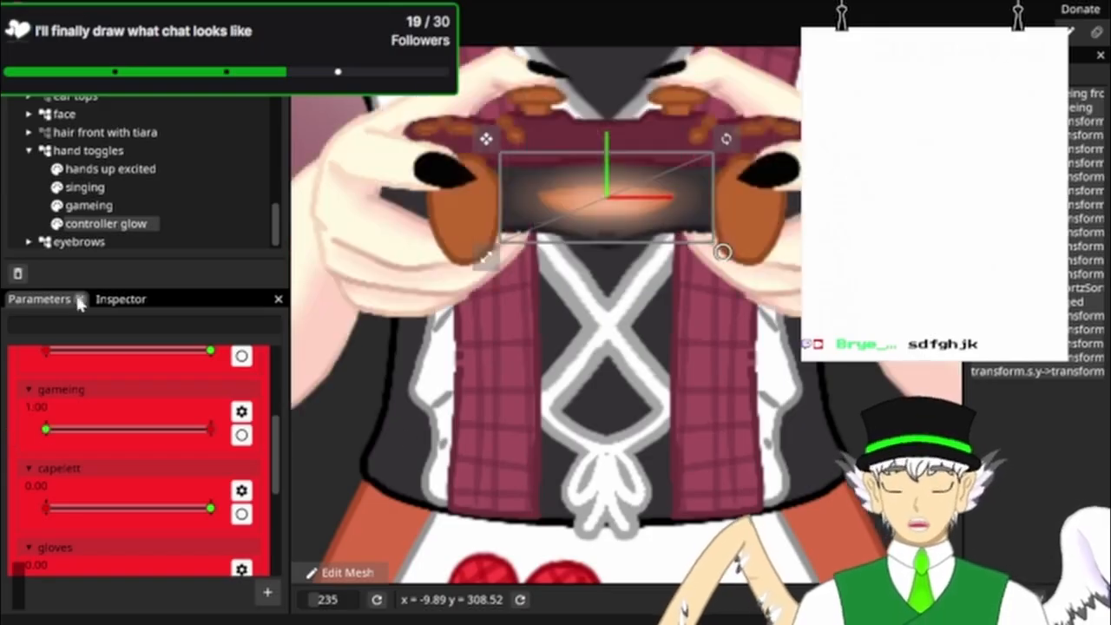
left_click(111, 304)
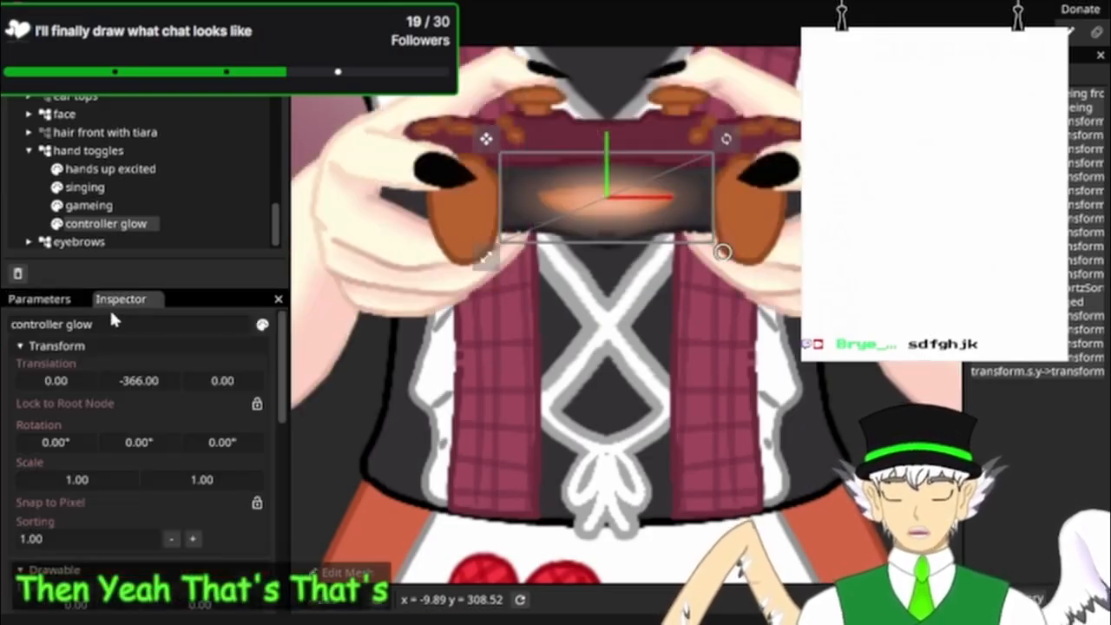
left_click(46, 299)
Step: Collapse the TOGGLES group and arm the Bust (yaw and tilt) parameter at its 0.00, 1.00 keypoint
scroll(102, 382, "up", 2)
scroll(102, 382, "up", 3)
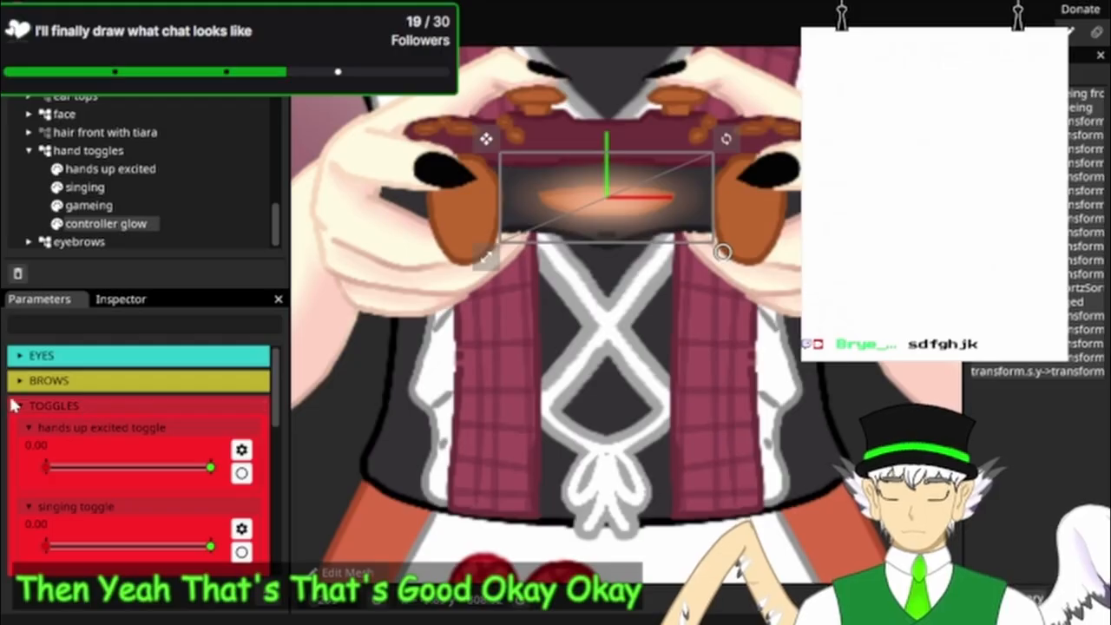
left_click(84, 406)
scroll(134, 482, "down", 1)
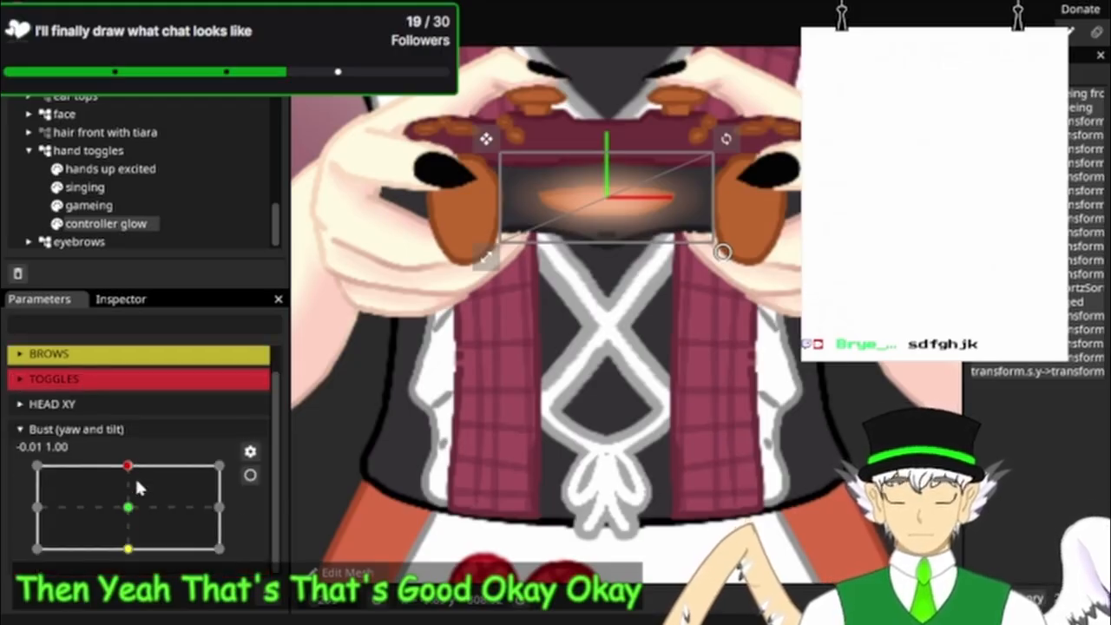
left_click(250, 478)
scroll(174, 486, "down", 2)
scroll(362, 410, "down", 3)
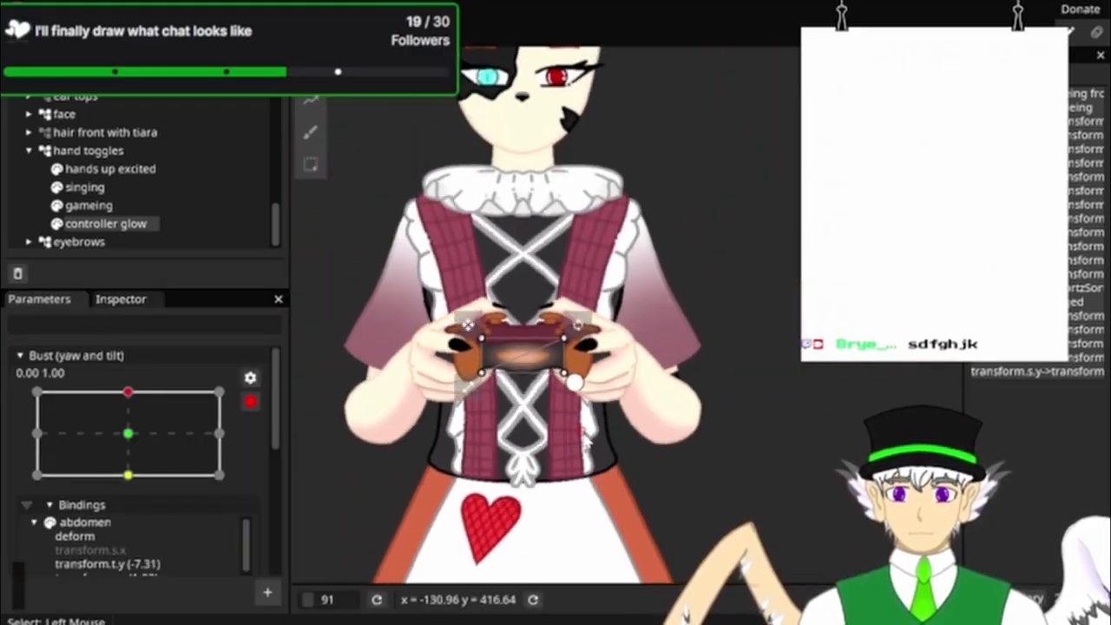
Step: Raise the gameing part slightly at the Bust parameter's 0.00, 1.00 keypoint, and switch to the 0.00, -1.00 keypoint
scroll(593, 412, "up", 3)
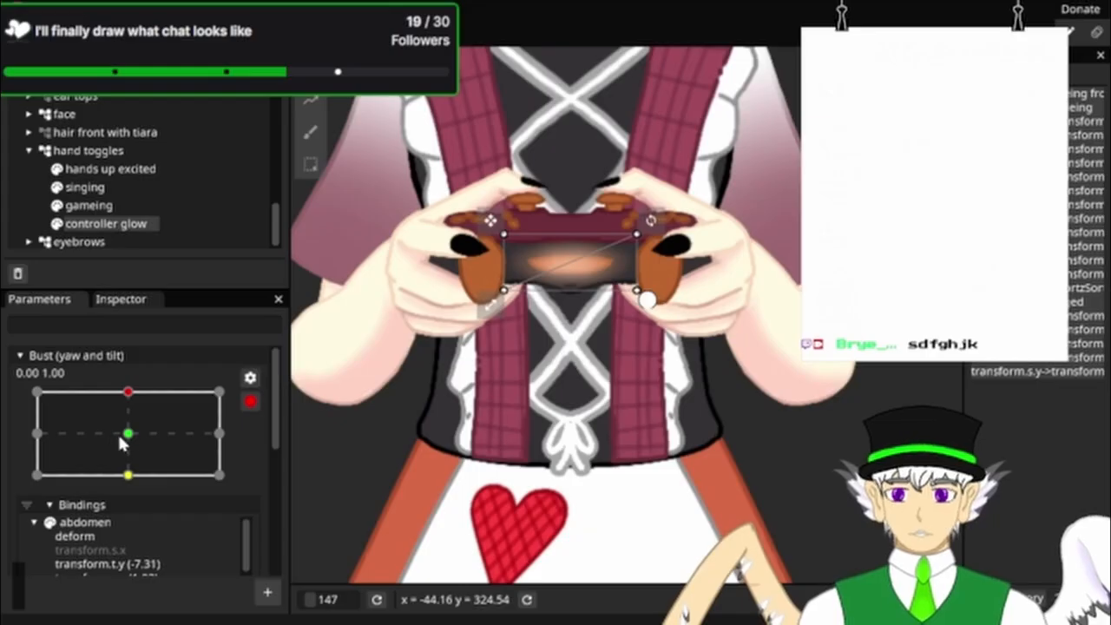
left_click(122, 436)
left_click_drag(482, 409, 561, 456)
scroll(561, 456, "up", 3)
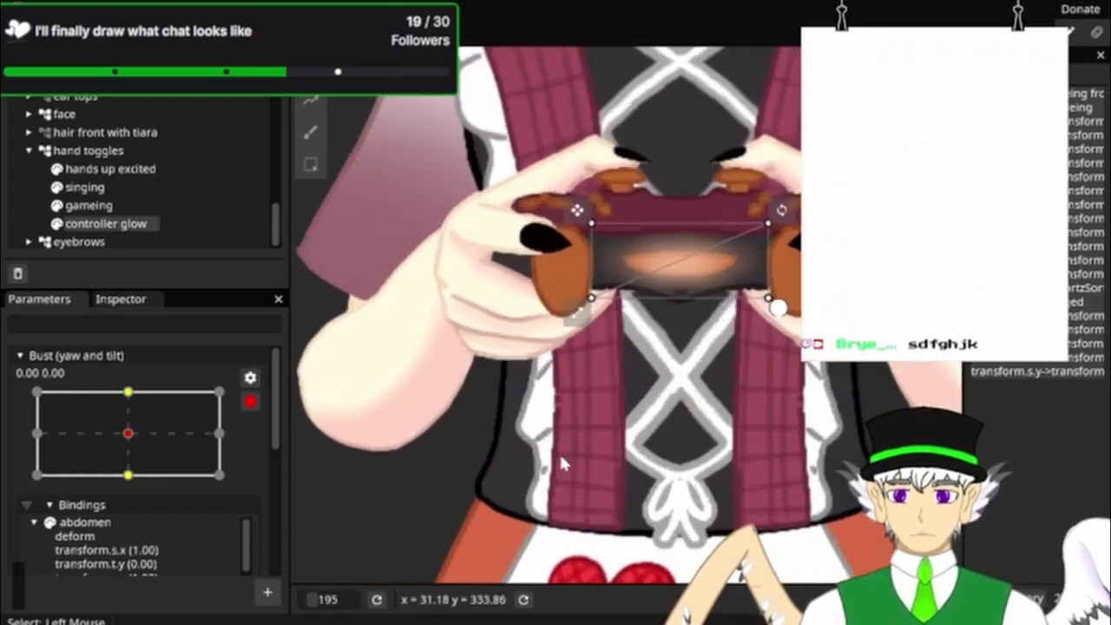
scroll(561, 460, "up", 1)
left_click_drag(675, 456, 585, 522)
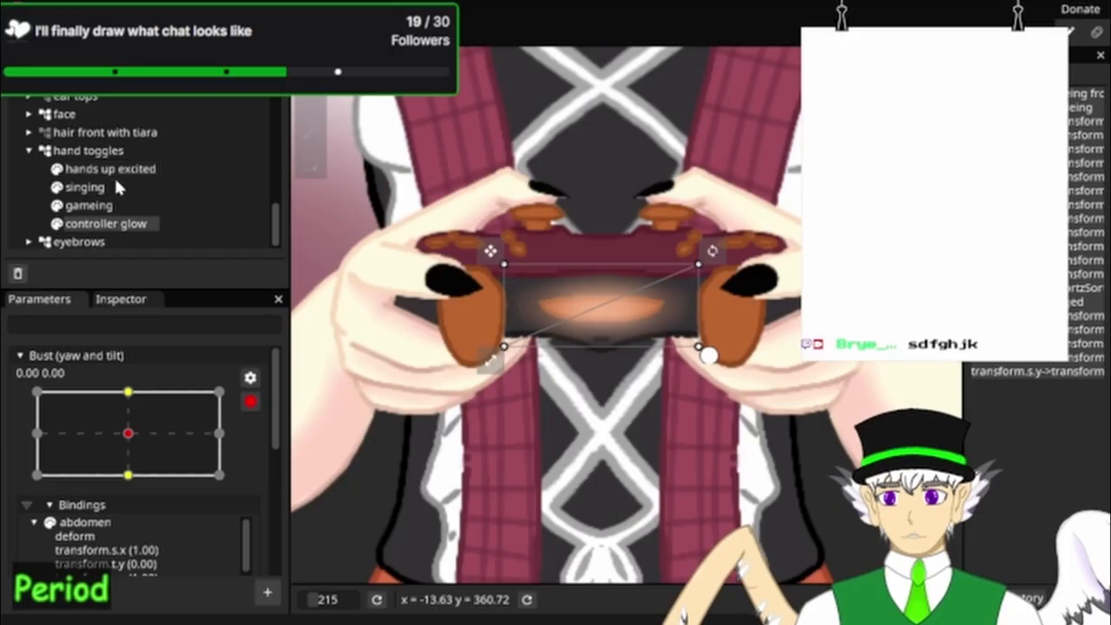
left_click(126, 205)
scroll(621, 463, "down", 10)
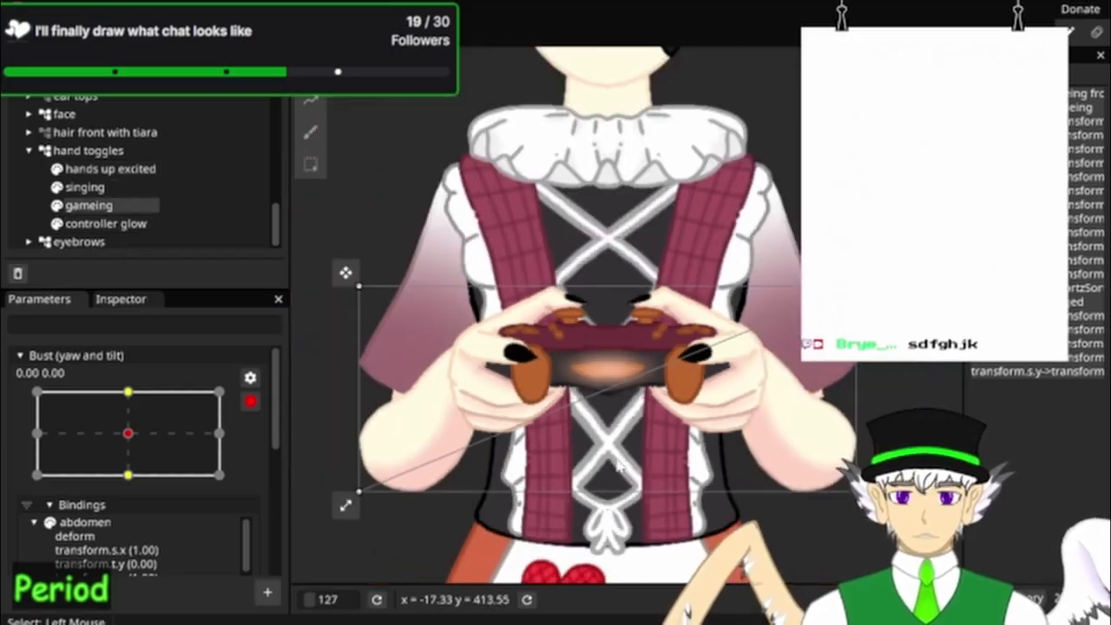
left_click_drag(636, 532, 592, 400)
left_click(126, 393)
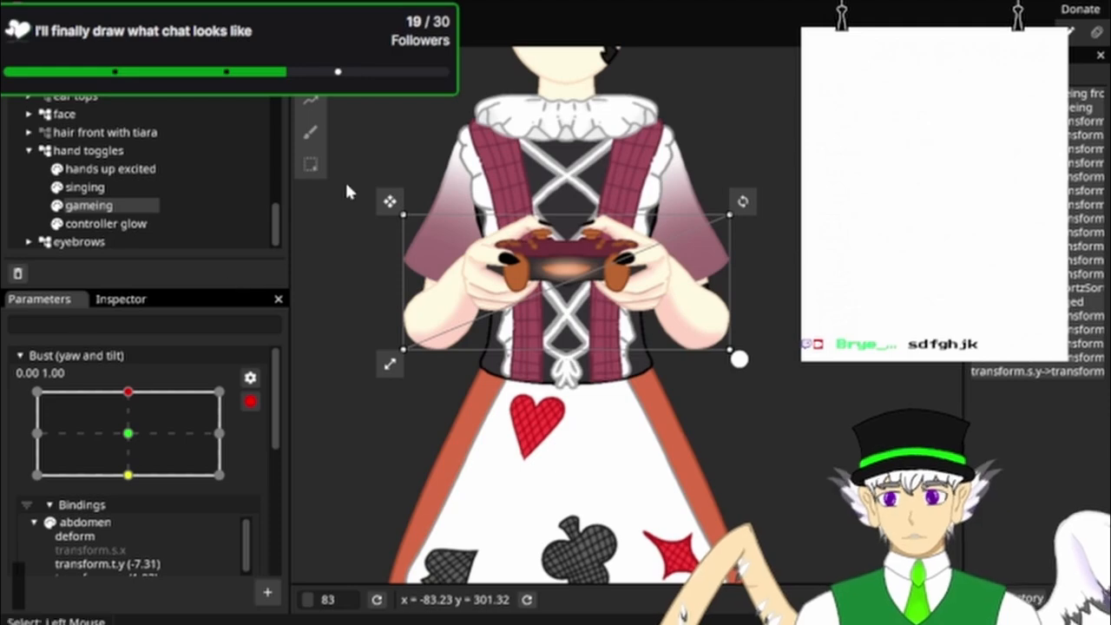
left_click_drag(387, 202, 389, 192)
left_click_drag(128, 395, 125, 475)
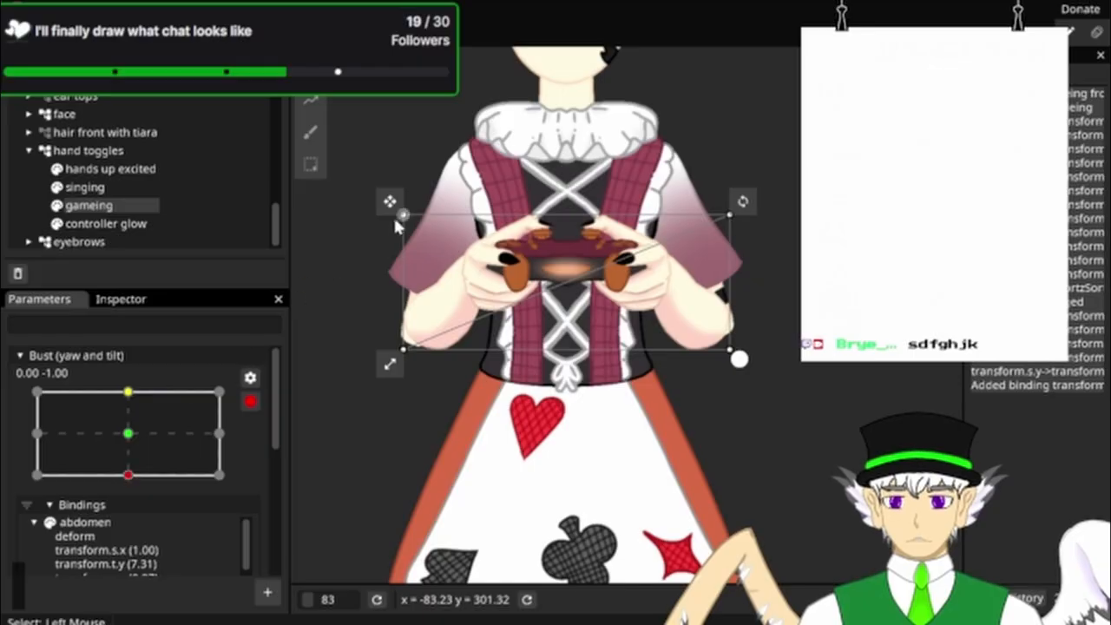
Step: Try lowering the gameing part to a vertical translation of 23.59 at the 0.00, -1.00 keypoint, and undo the move
left_click_drag(391, 214, 392, 226)
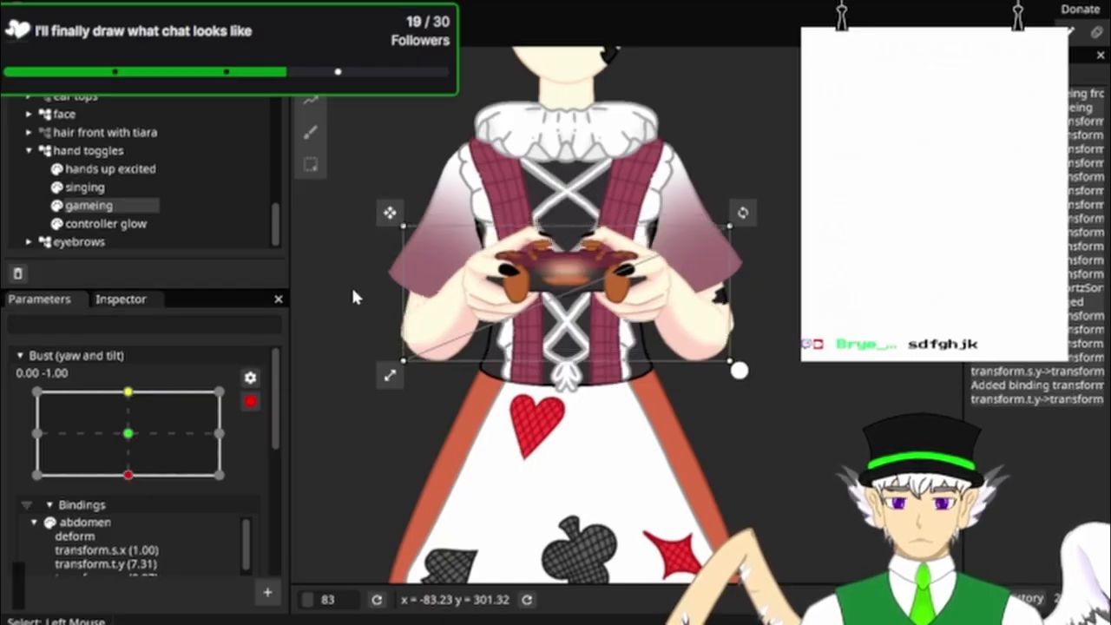
left_click(104, 298)
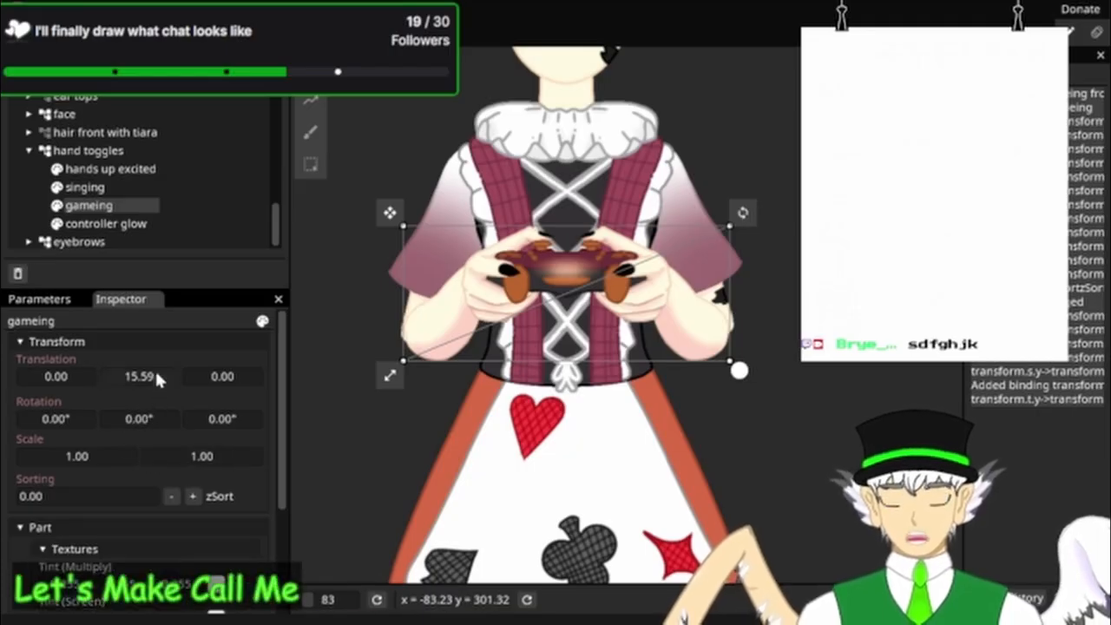
left_click_drag(161, 373, 164, 376)
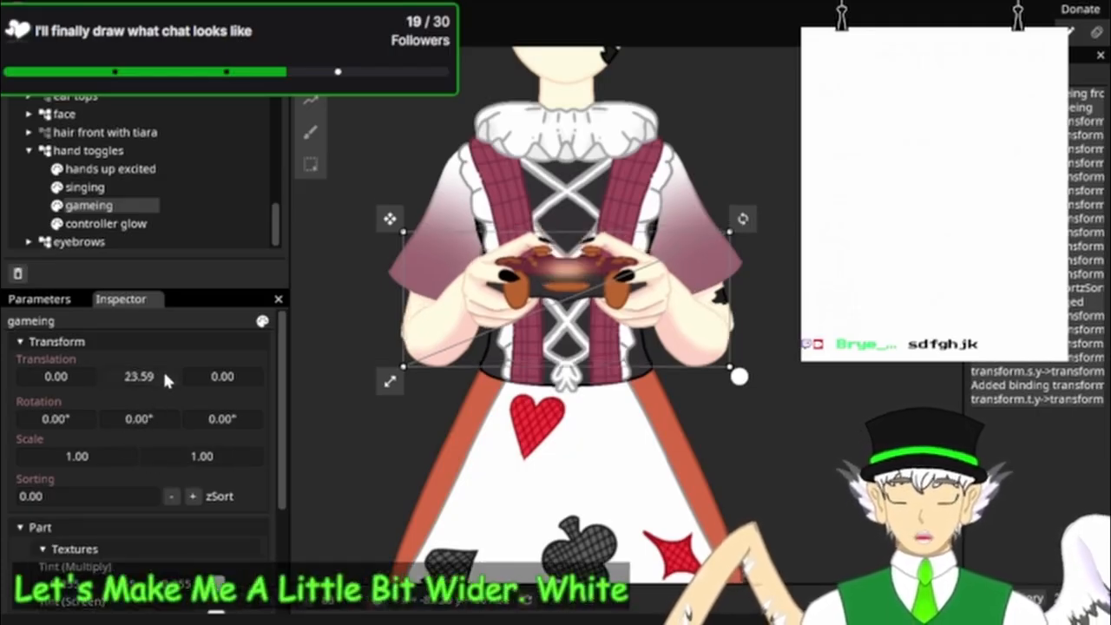
key("ctrl+z")
Step: Set the gameing part's horizontal translation to 3.00, and try a vertical scale of 0.70 before undoing that scale
double_click(72, 379)
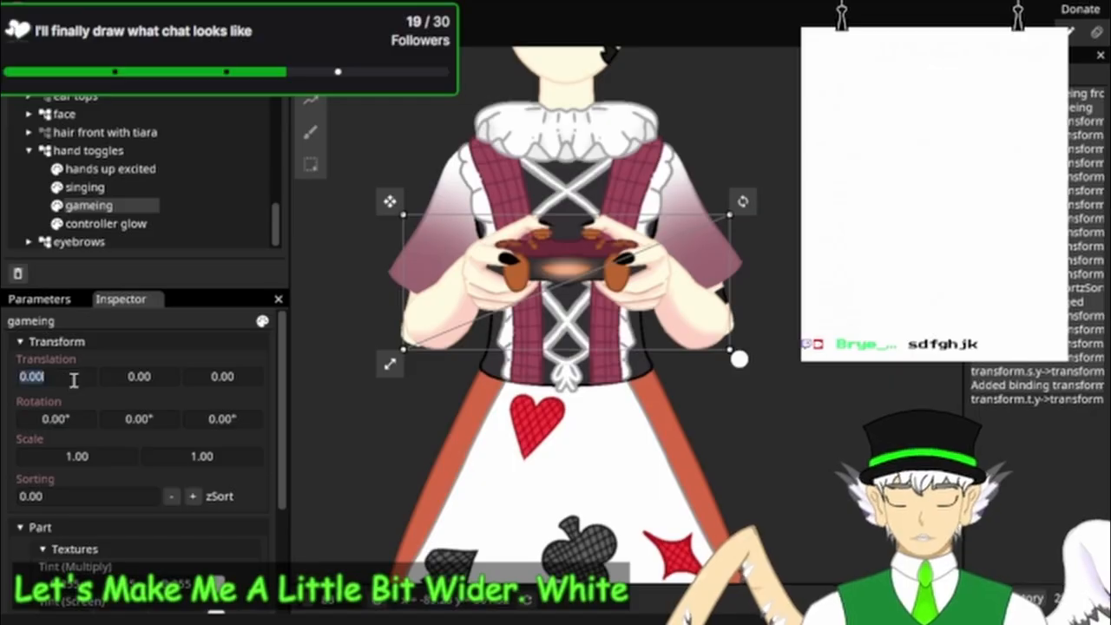
type("20")
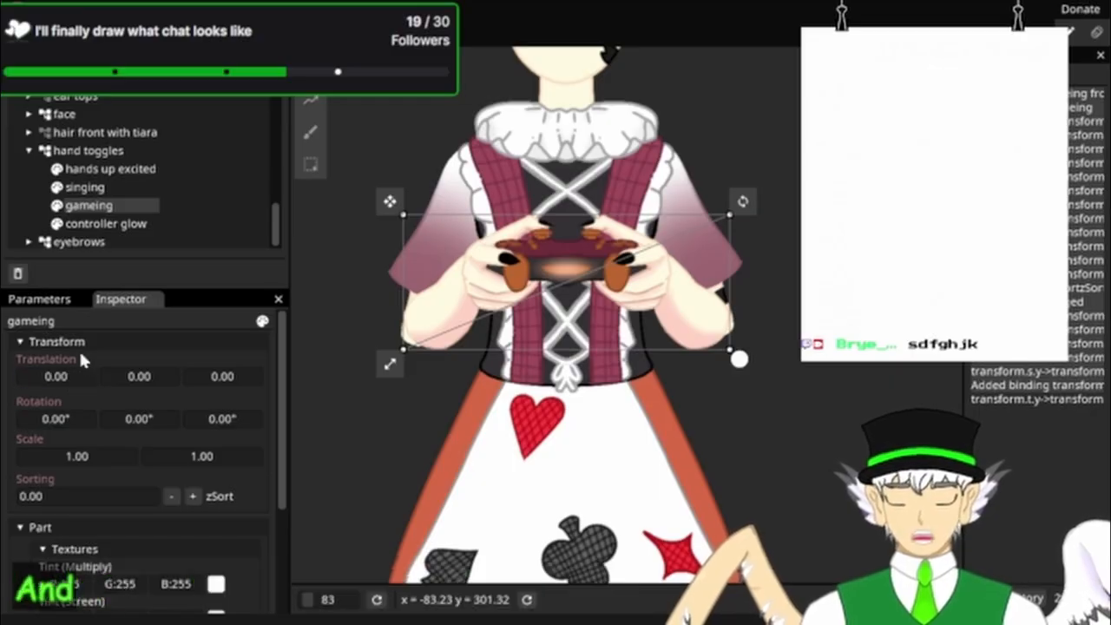
key("Return")
left_click_drag(52, 377, 42, 379)
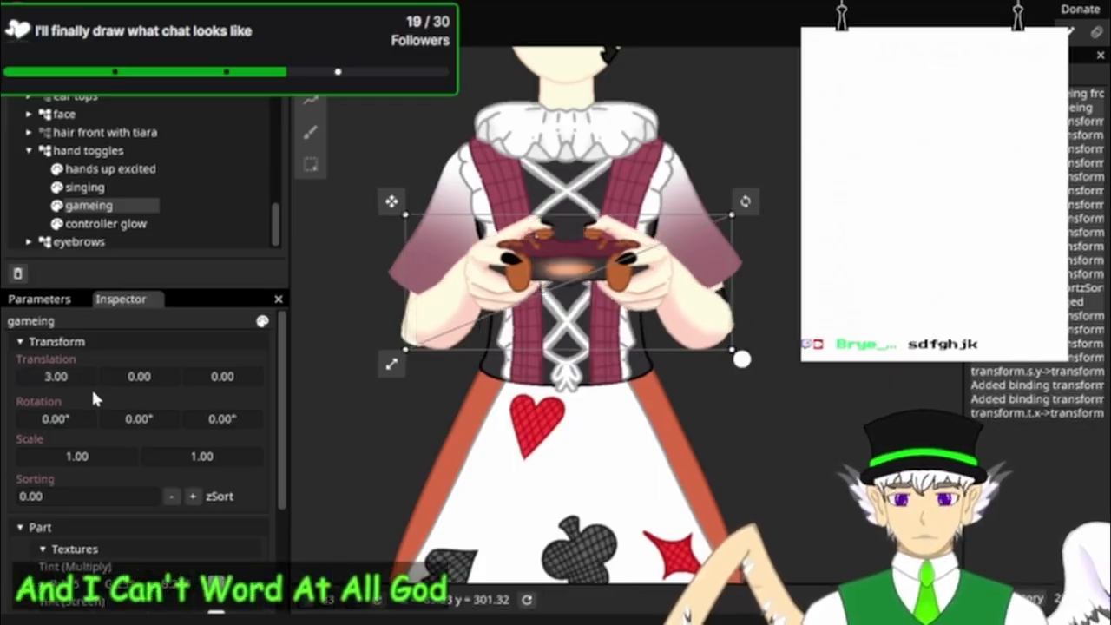
left_click_drag(192, 459, 151, 457)
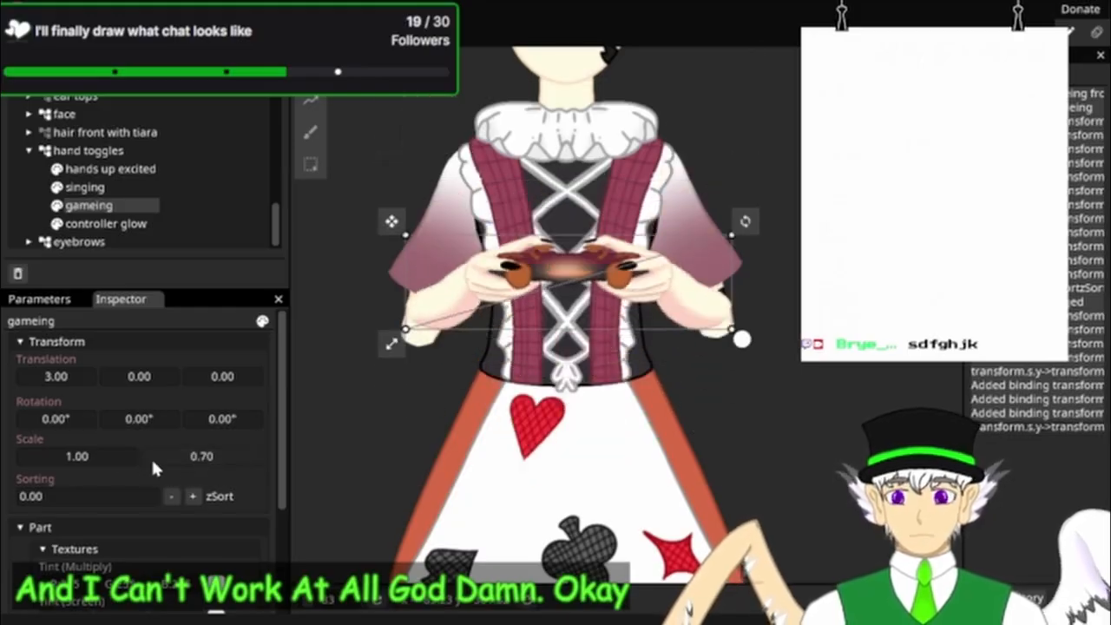
key("ctrl+z")
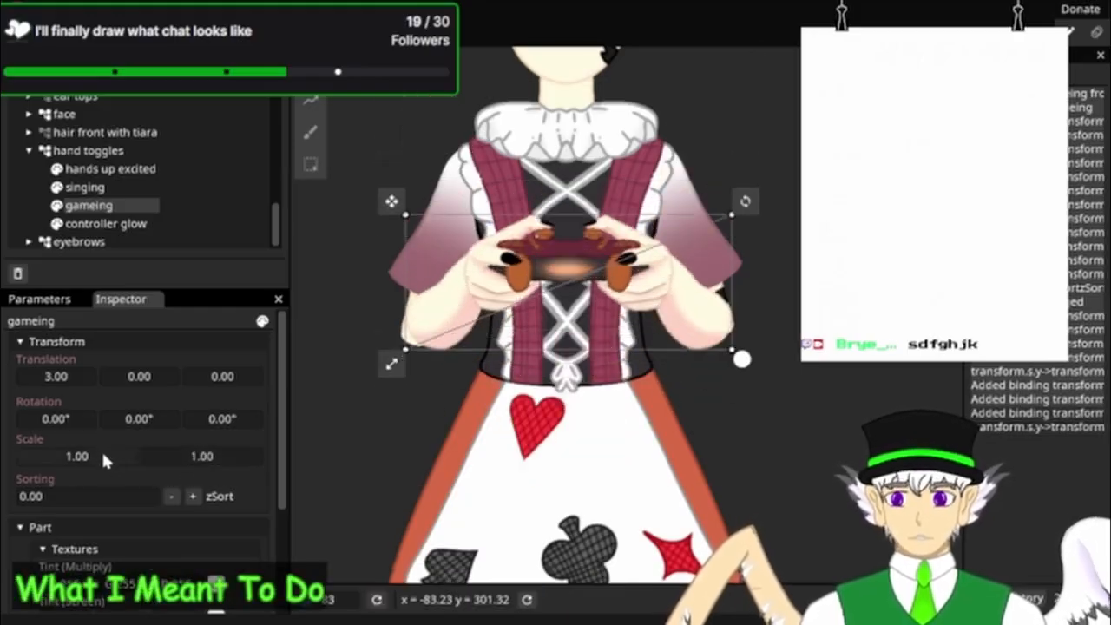
Step: Set the gameing part's horizontal scale to 1.06 at the 0.00, -1.00 keypoint and check its fit against the body
double_click(103, 455)
left_click(103, 457)
left_click(112, 445)
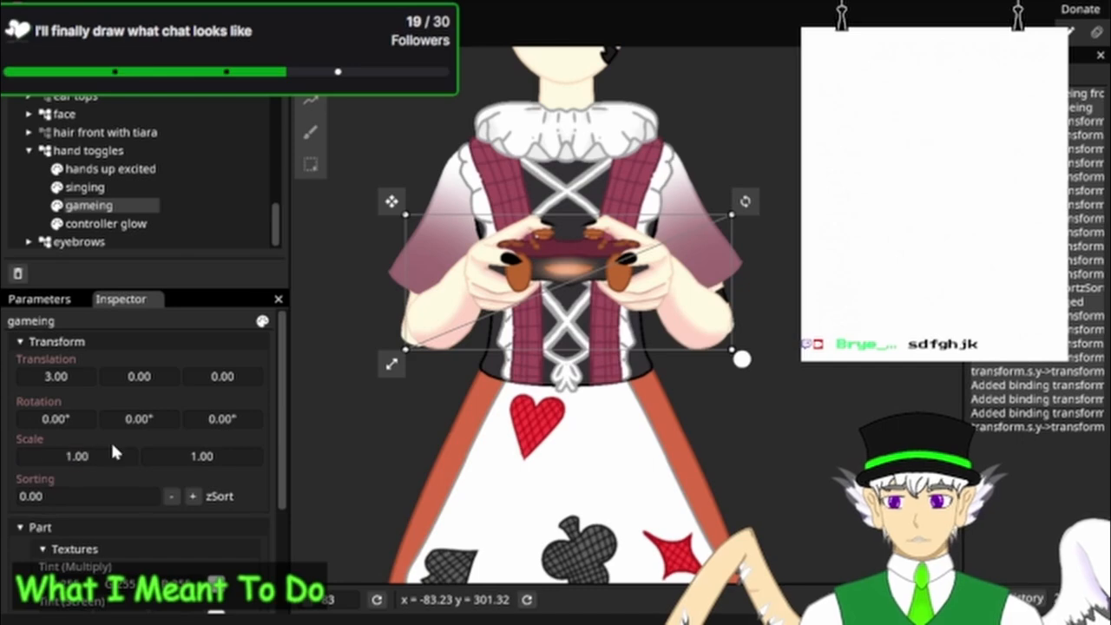
mouse_move(99, 453)
left_mouse_down()
mouse_move(112, 458)
mouse_move(99, 467)
left_mouse_up()
double_click(92, 452)
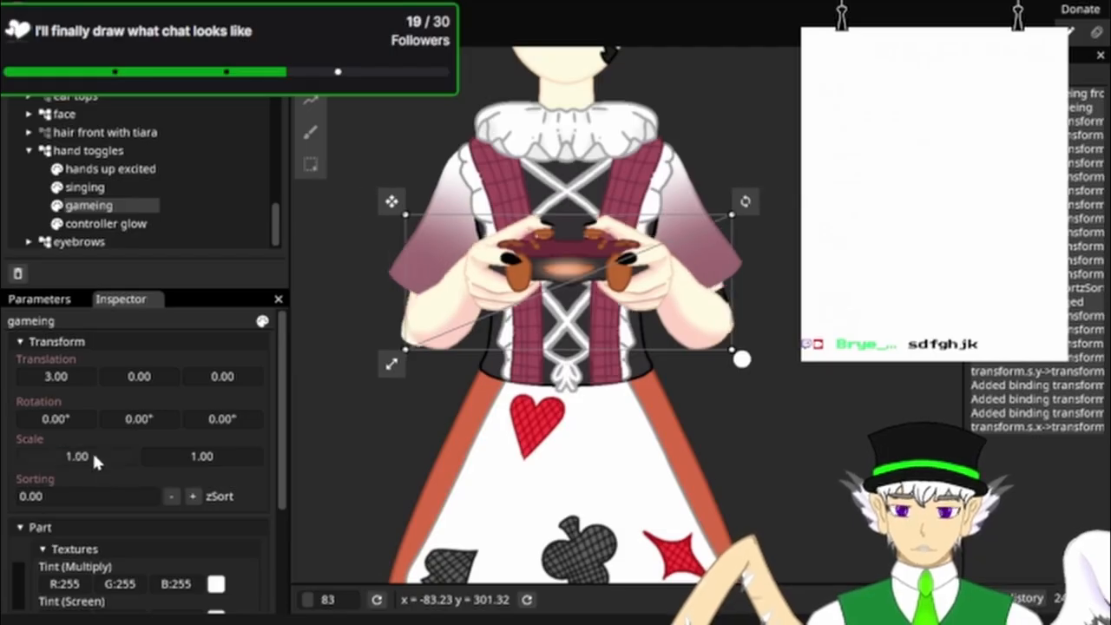
left_click(37, 456)
type("5")
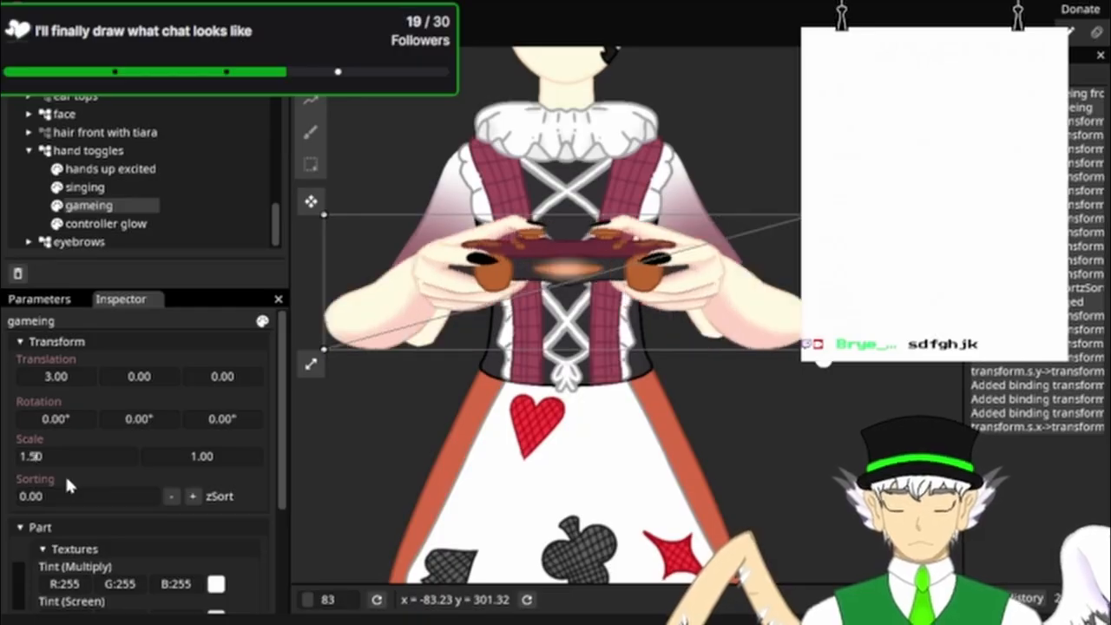
key("BackSpace")
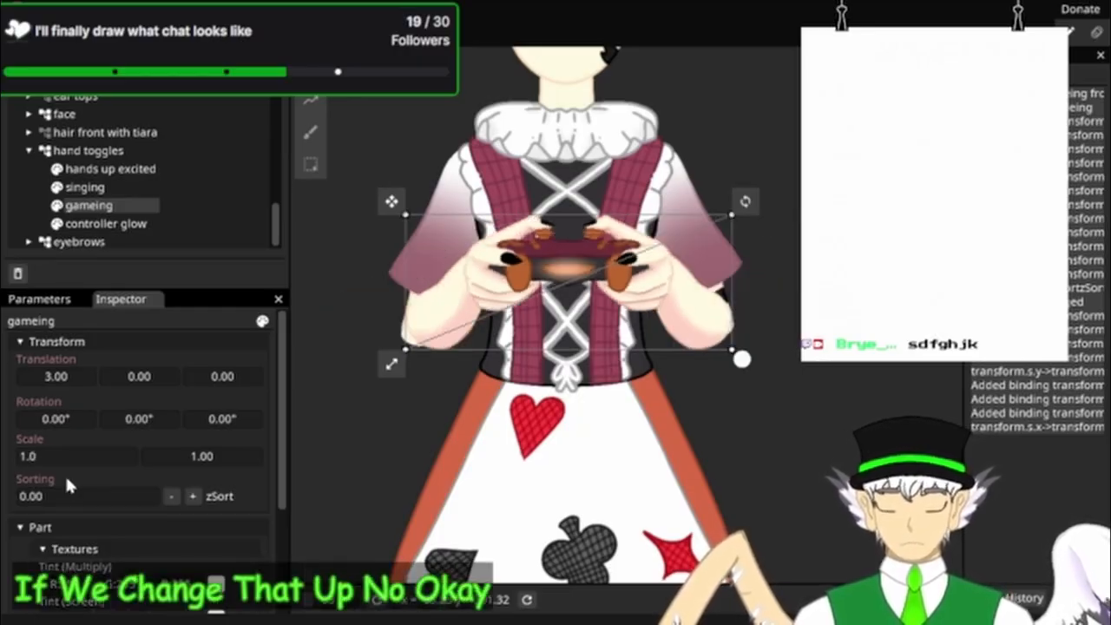
type("5")
key("BackSpace")
type("6")
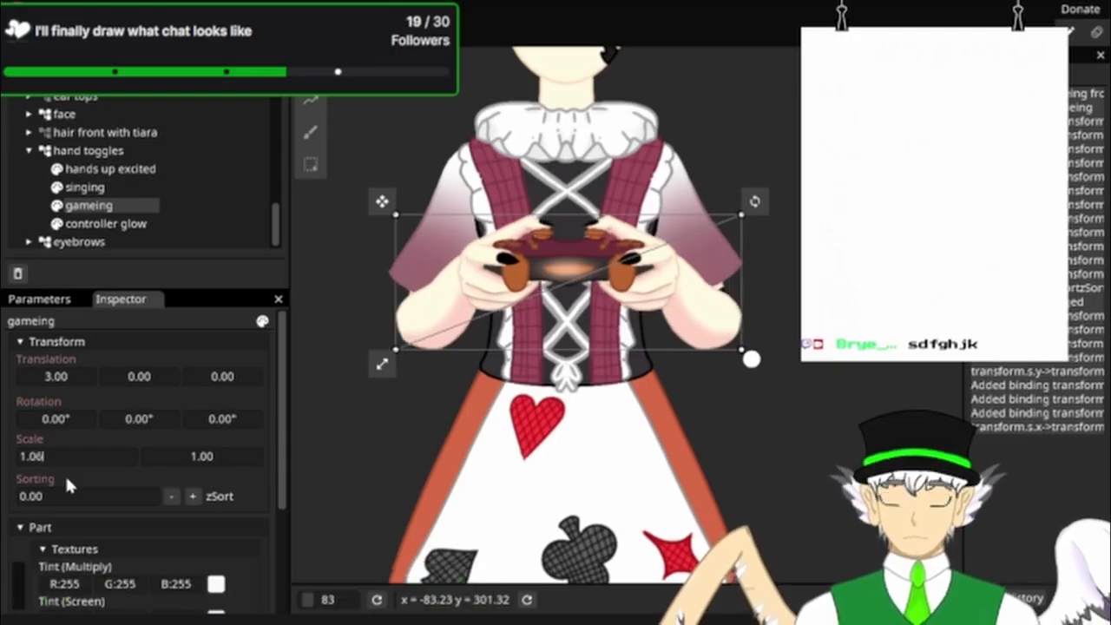
scroll(65, 474, "down", 2)
scroll(535, 513, "down", 2)
scroll(533, 508, "up", 1)
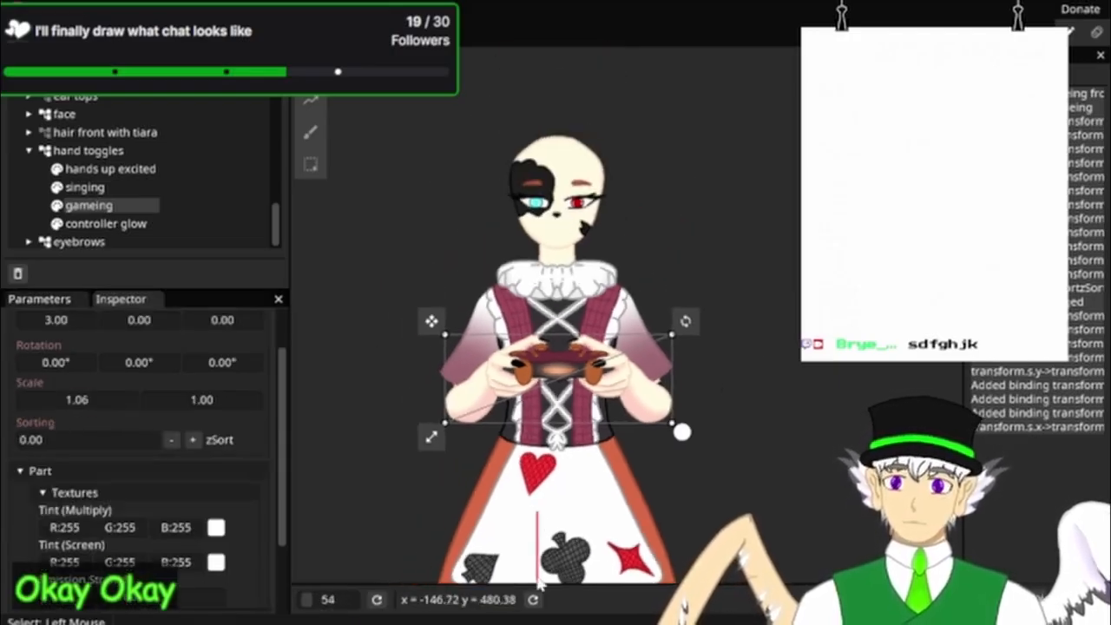
scroll(539, 469, "up", 2)
left_click_drag(538, 458, 545, 500)
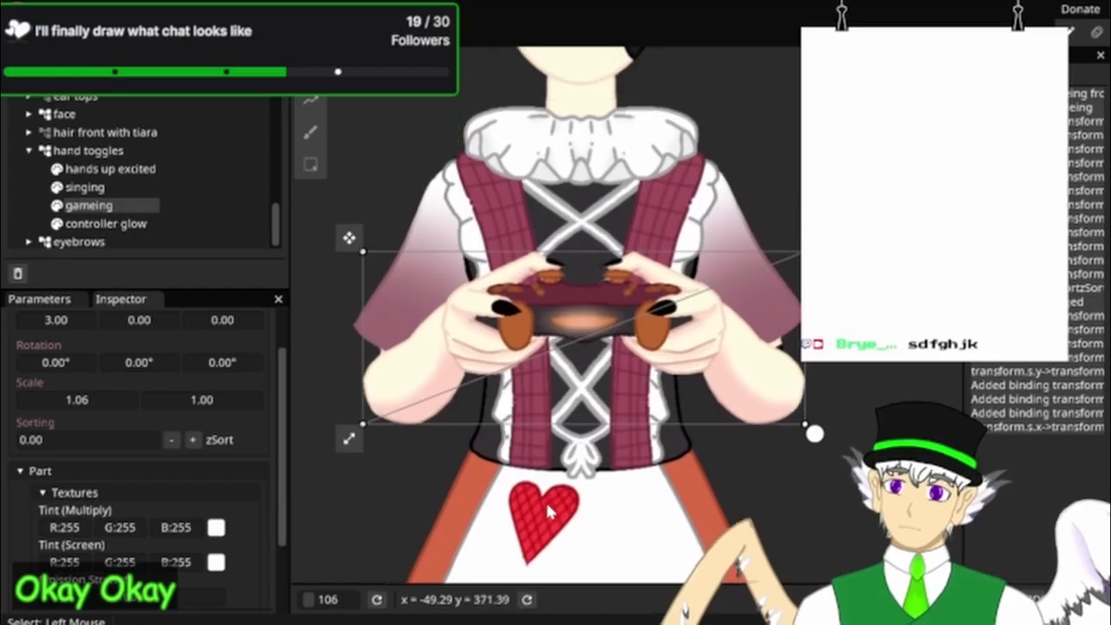
Step: Switch the Bust parameter to its 0.00, 0.00 keypoint and open the gameing part's horizontal scale for editing
left_click(40, 298)
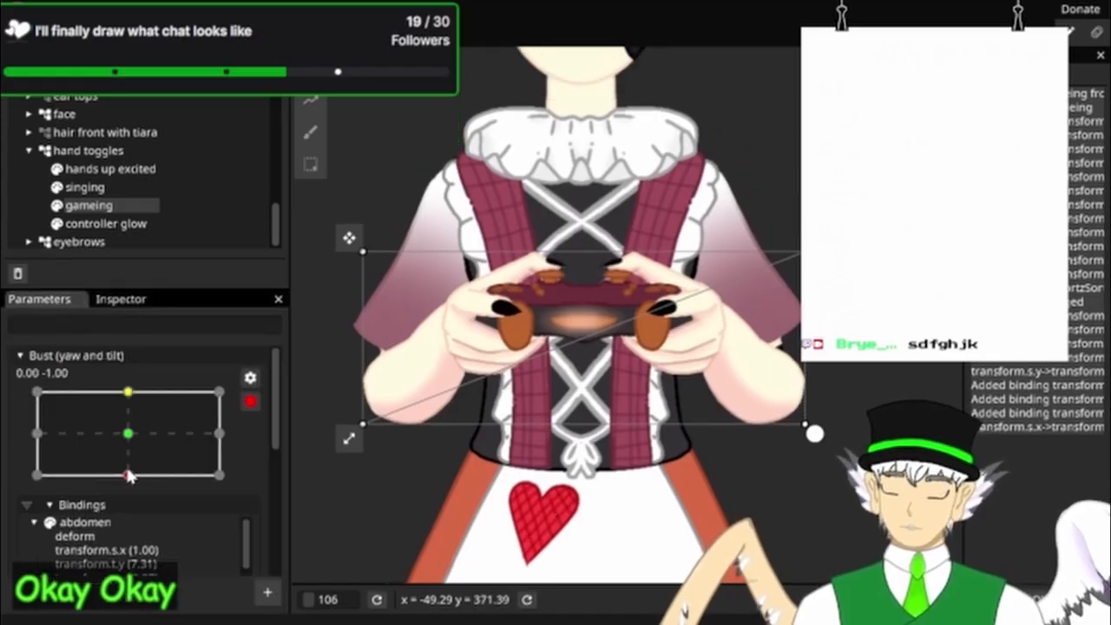
left_click_drag(130, 475, 107, 439)
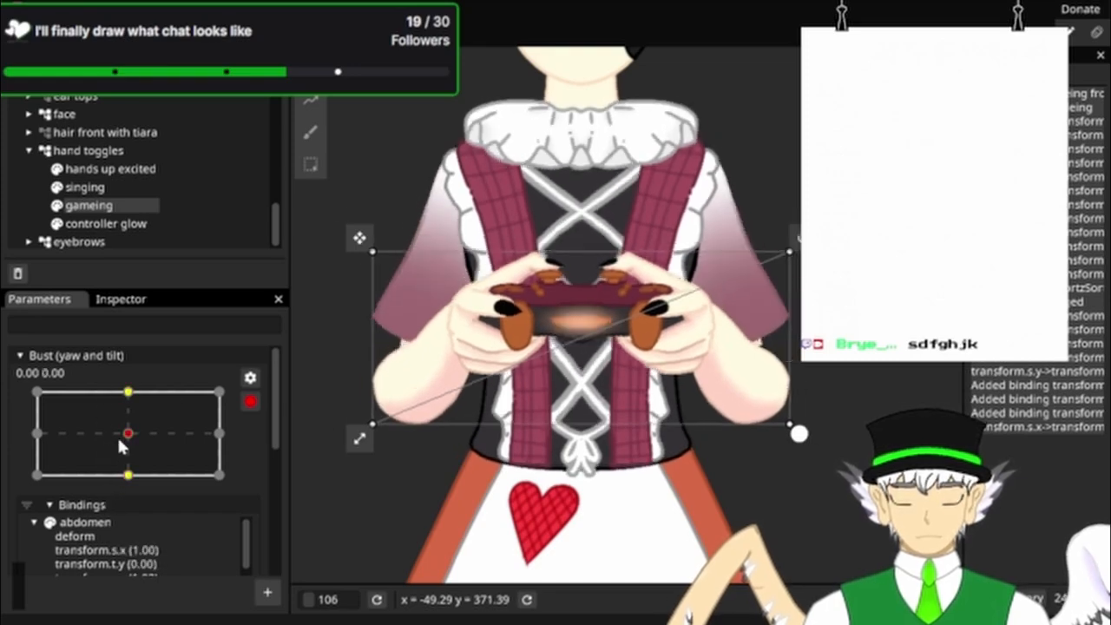
left_click(111, 299)
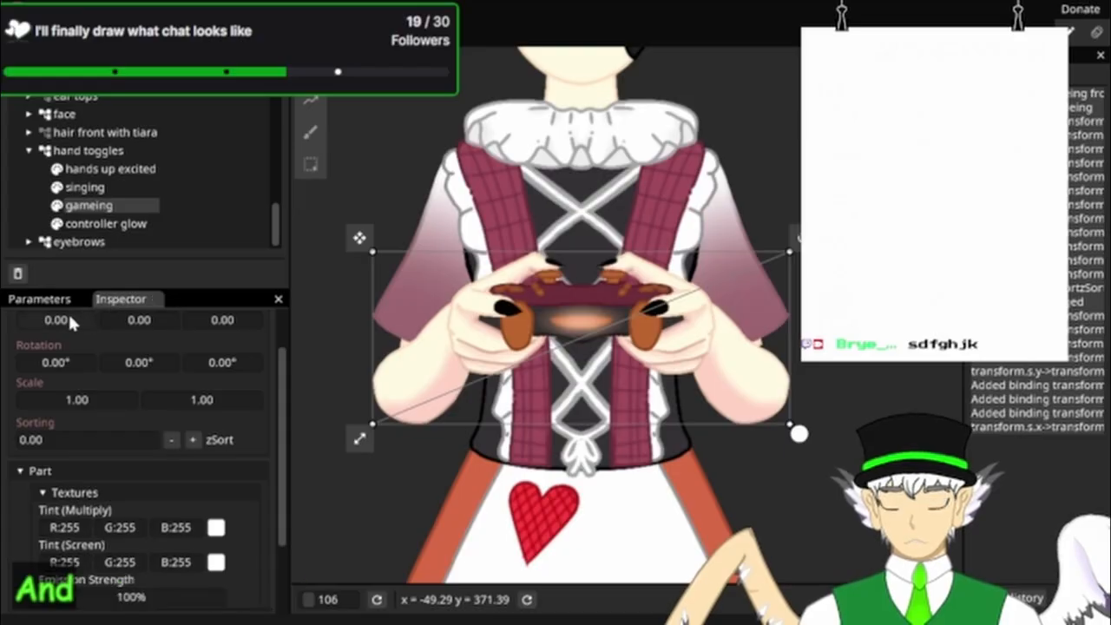
double_click(103, 401)
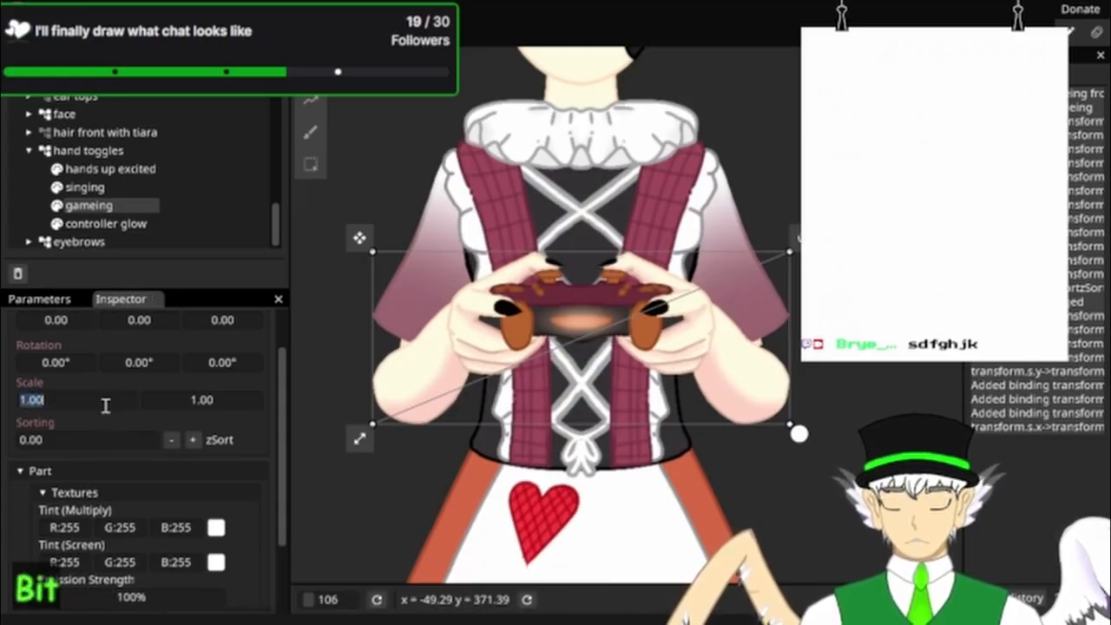
left_click(106, 405)
scroll(120, 364, "up", 1)
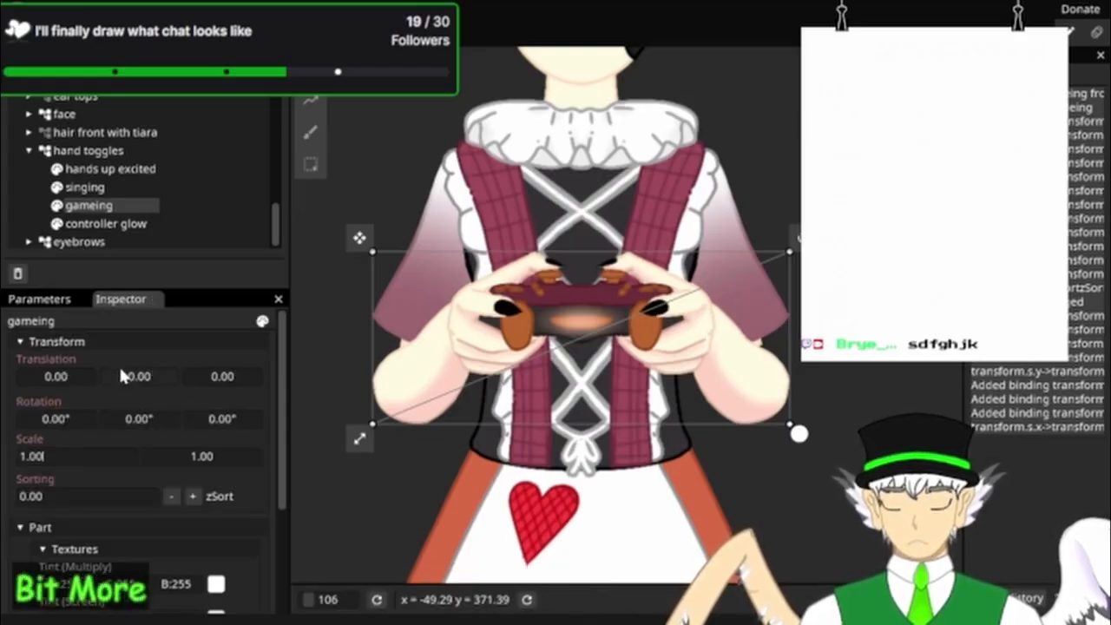
scroll(123, 364, "down", 1)
scroll(136, 369, "up", 1)
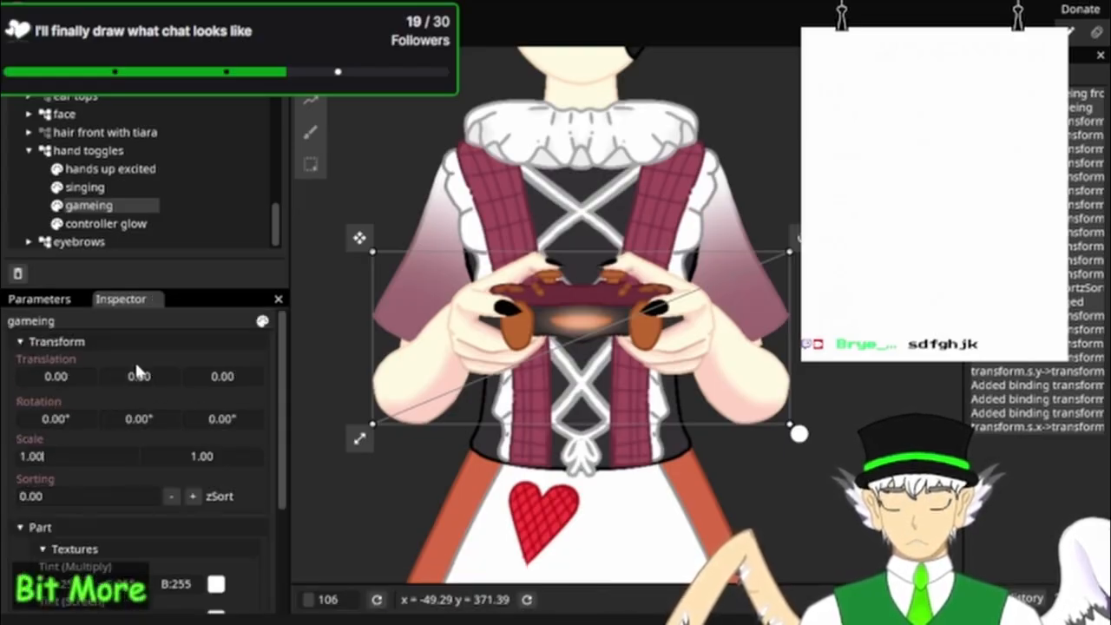
Step: Try a vertical scale of 0.97 on the gameing part at the 0.00, 0.00 keypoint
double_click(233, 456)
left_click(233, 458)
key("BackSpace")
key("BackSpace")
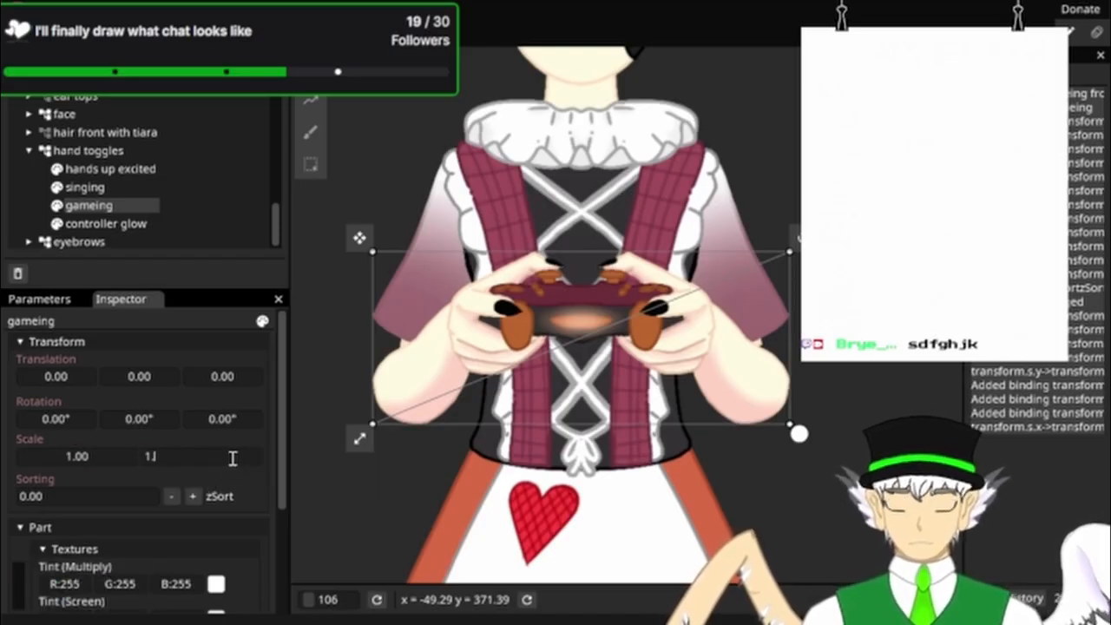
type("8")
key("BackSpace")
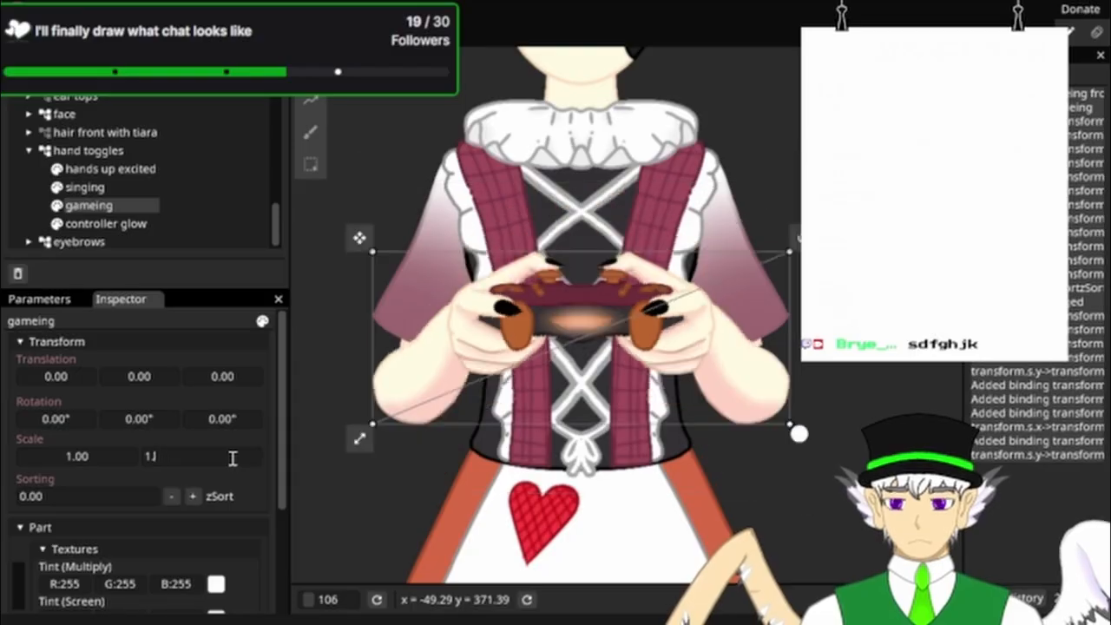
type("08")
key("BackSpace")
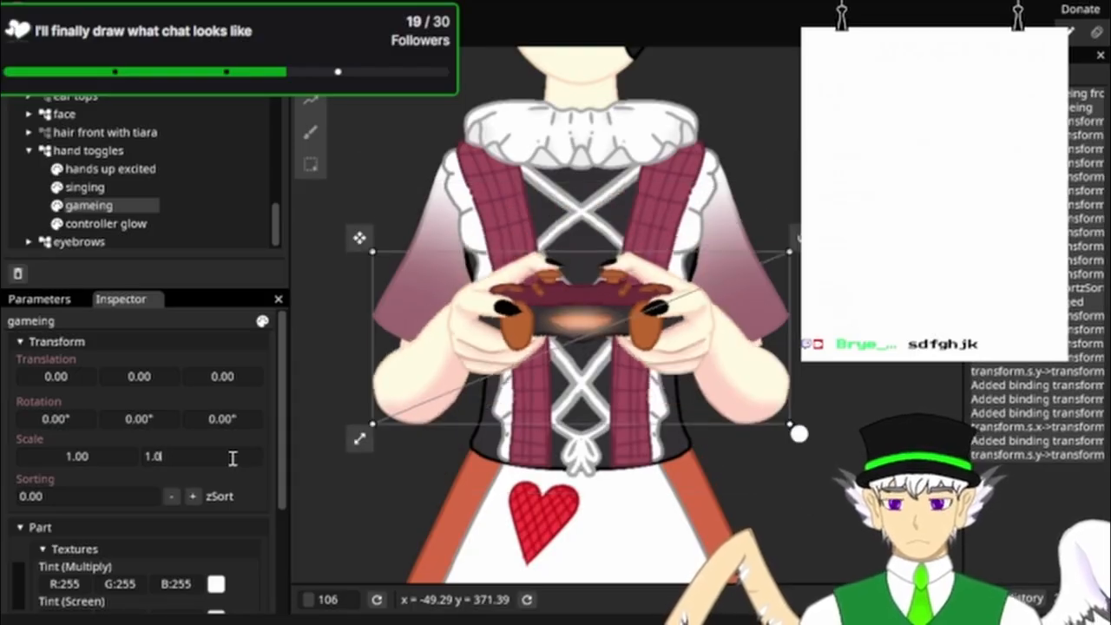
key("BackSpace")
type("98")
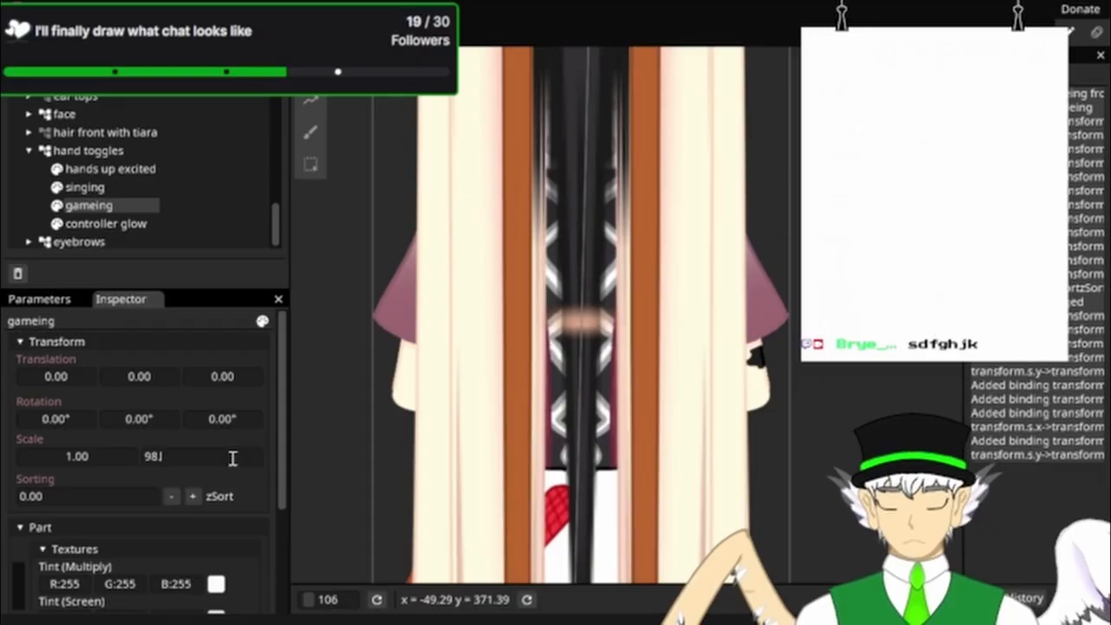
key("BackSpace")
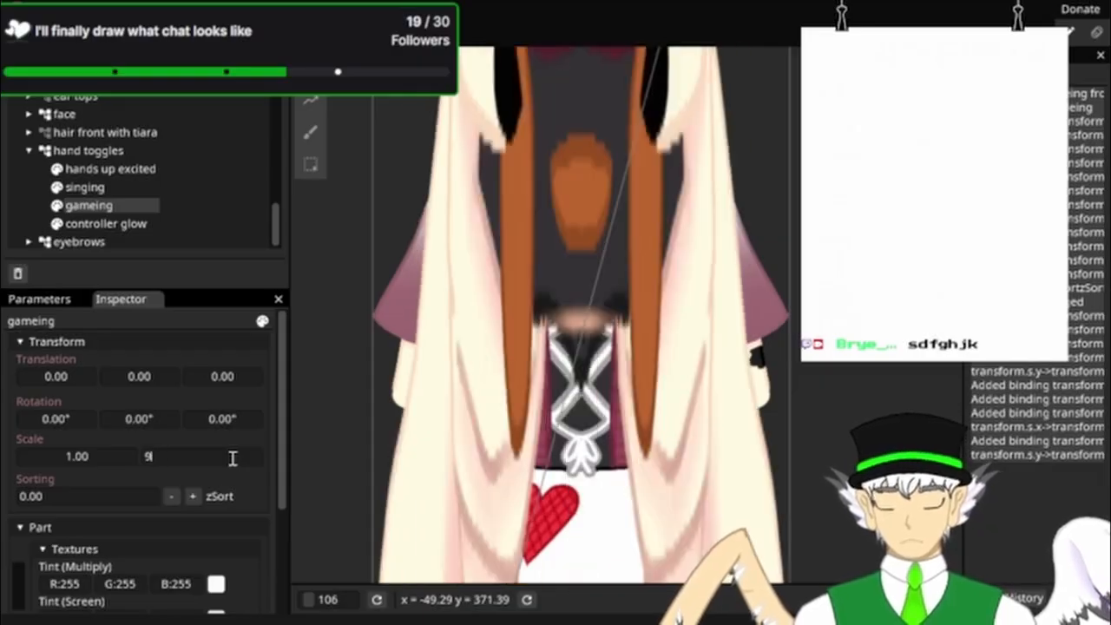
type("0.")
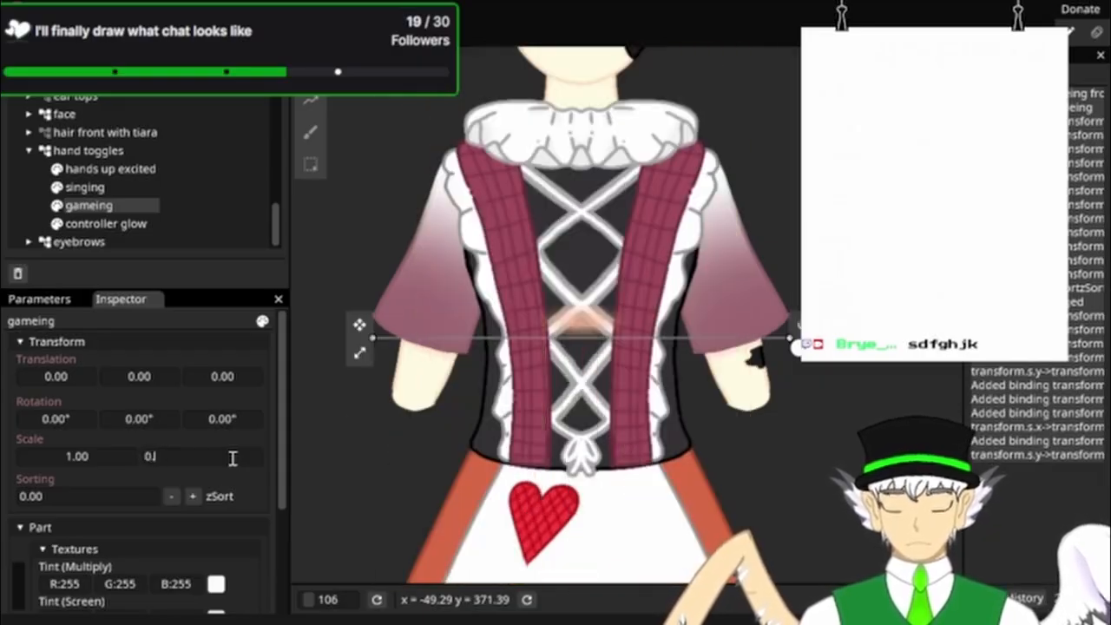
type("97")
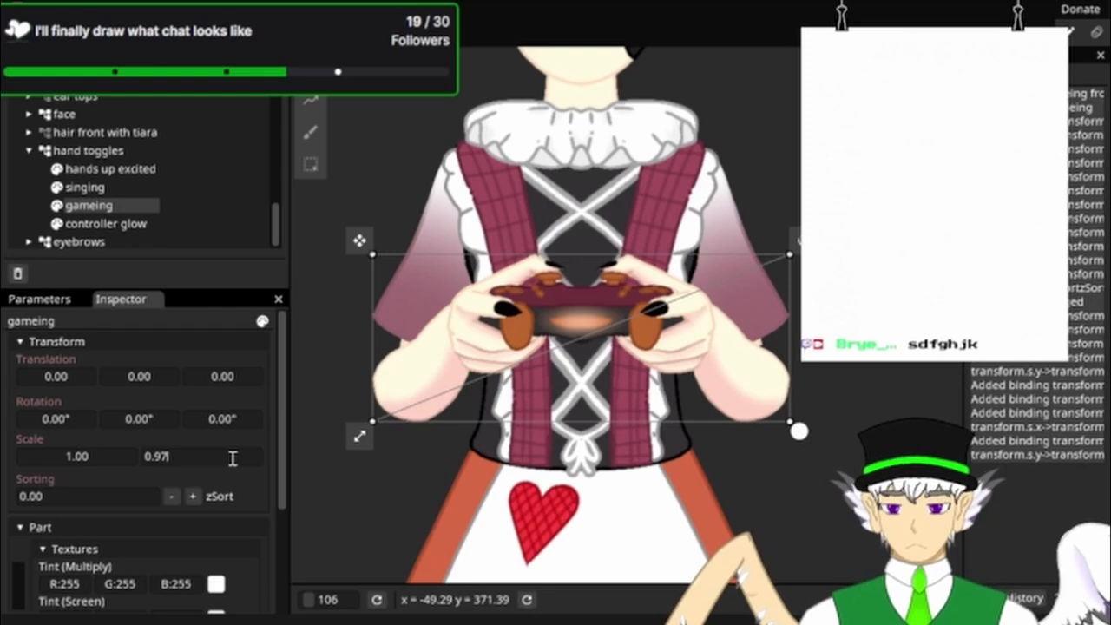
Step: Try vertical scales of 0.96 and 0.99 on the gameing part, and restore it to 1.00
key("BackSpace")
type("6")
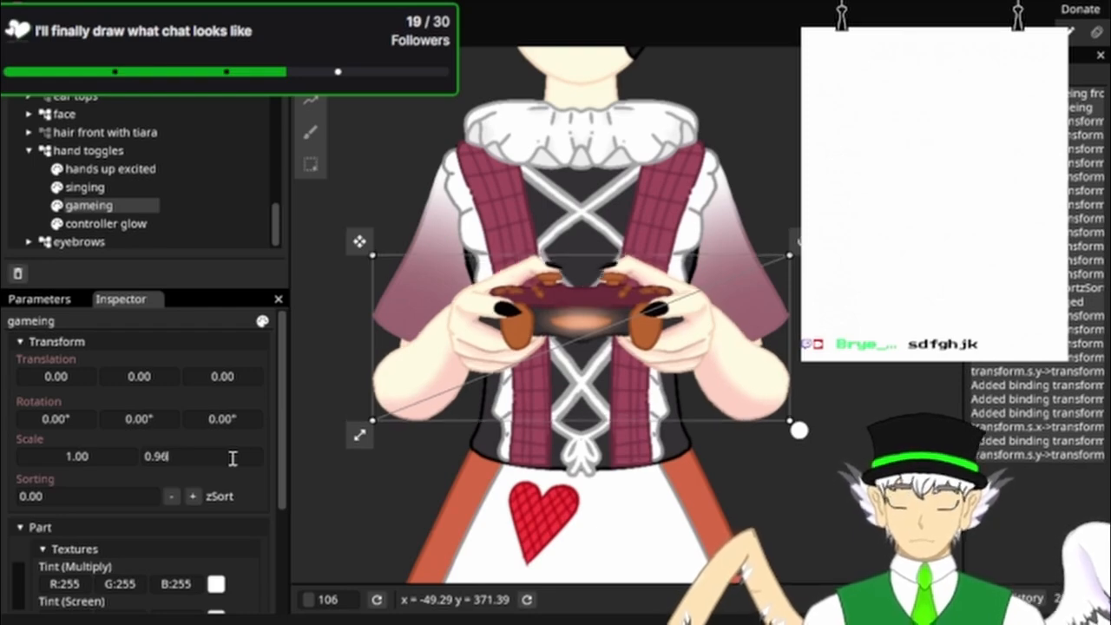
key("BackSpace")
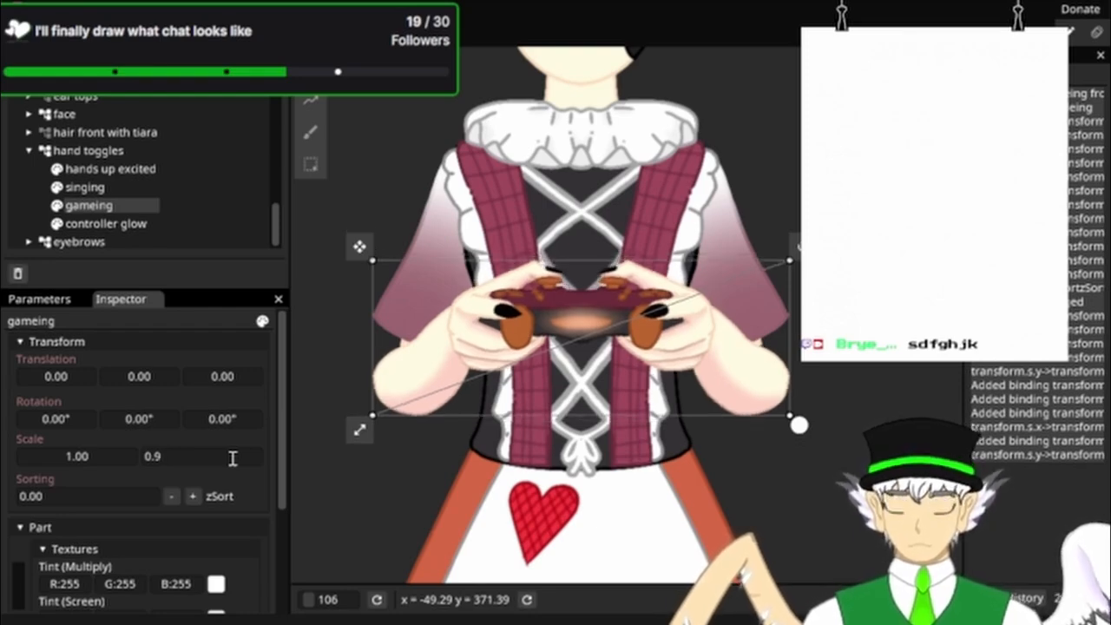
type("8")
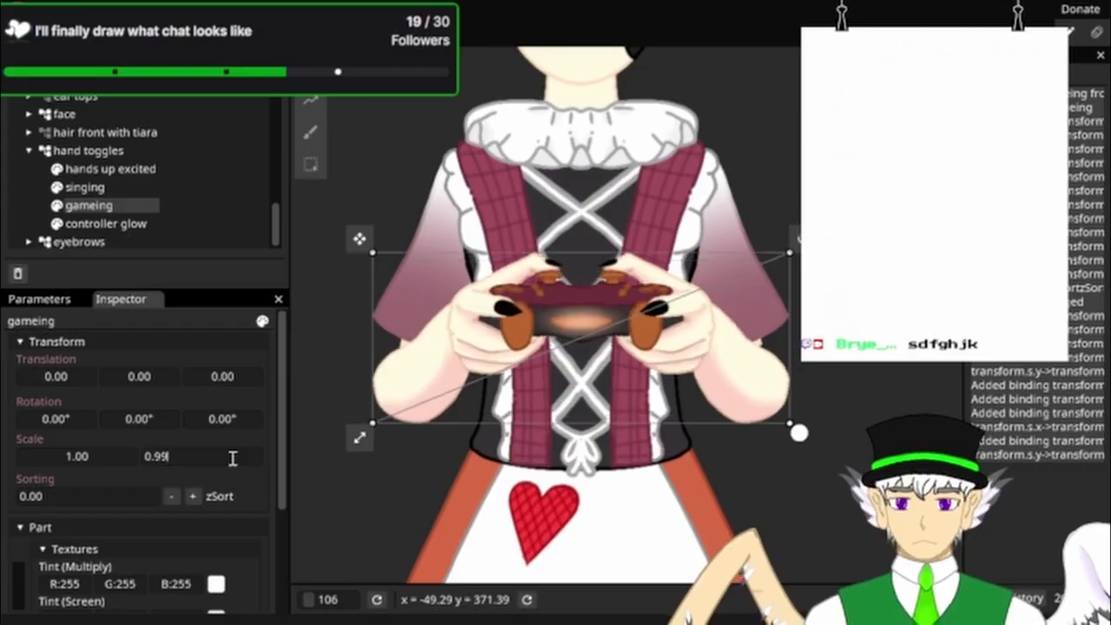
key("BackSpace")
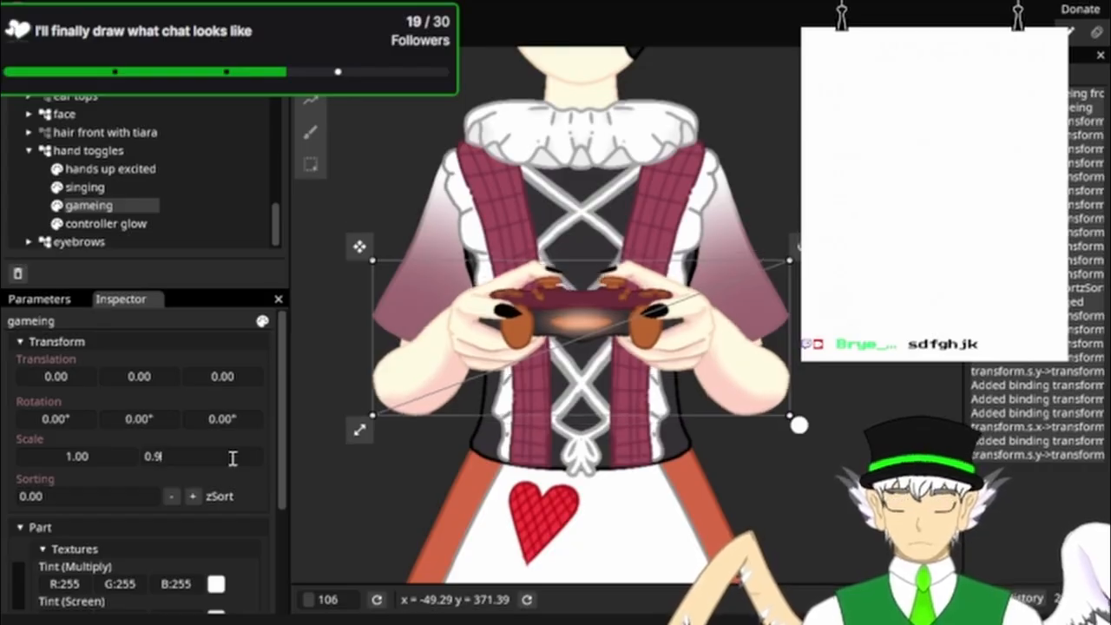
key("BackSpace")
key("BackSpace")
key("BackSpace")
type("1")
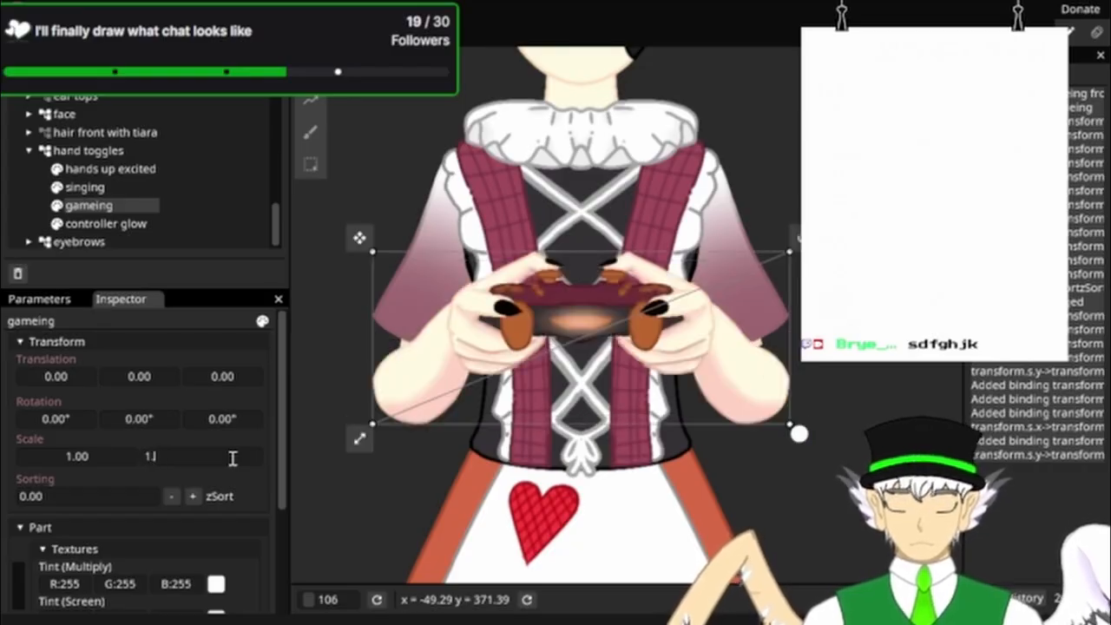
type(".00")
key("Return")
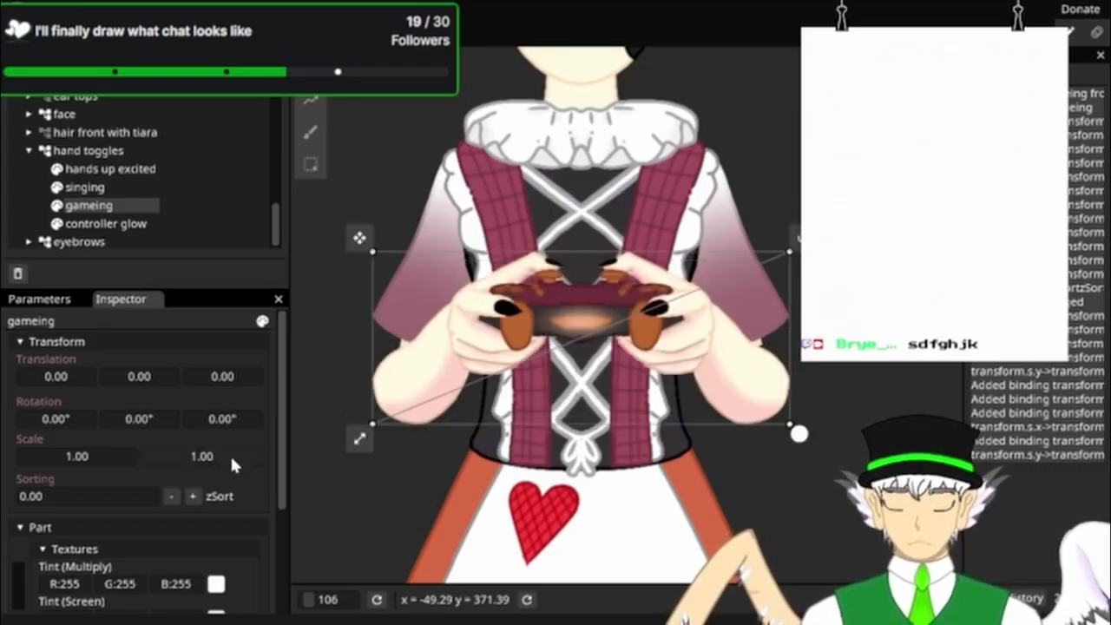
Step: Set the gameing part's horizontal scale to 0.91 at the 0.00, 0.00 keypoint
double_click(135, 466)
left_click(94, 457)
key("BackSpace")
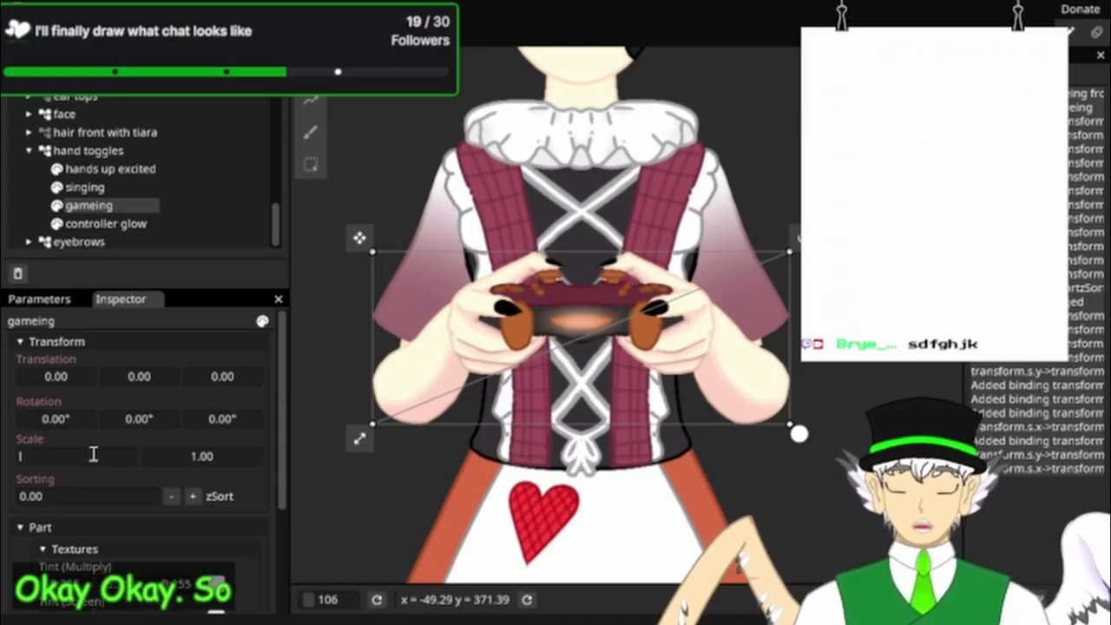
type("0.9")
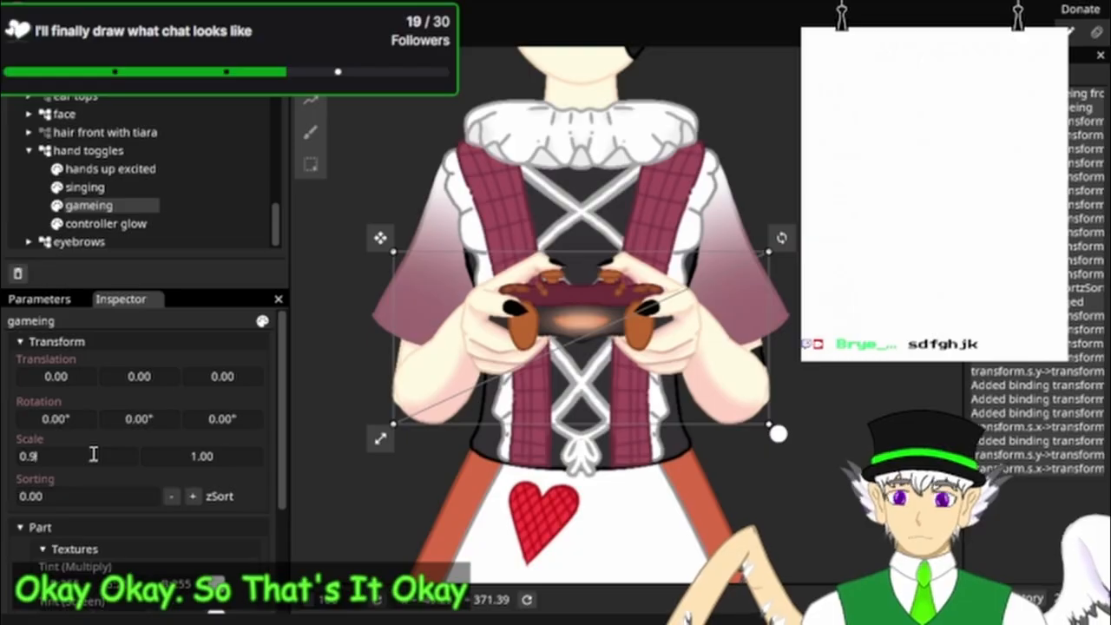
key("BackSpace")
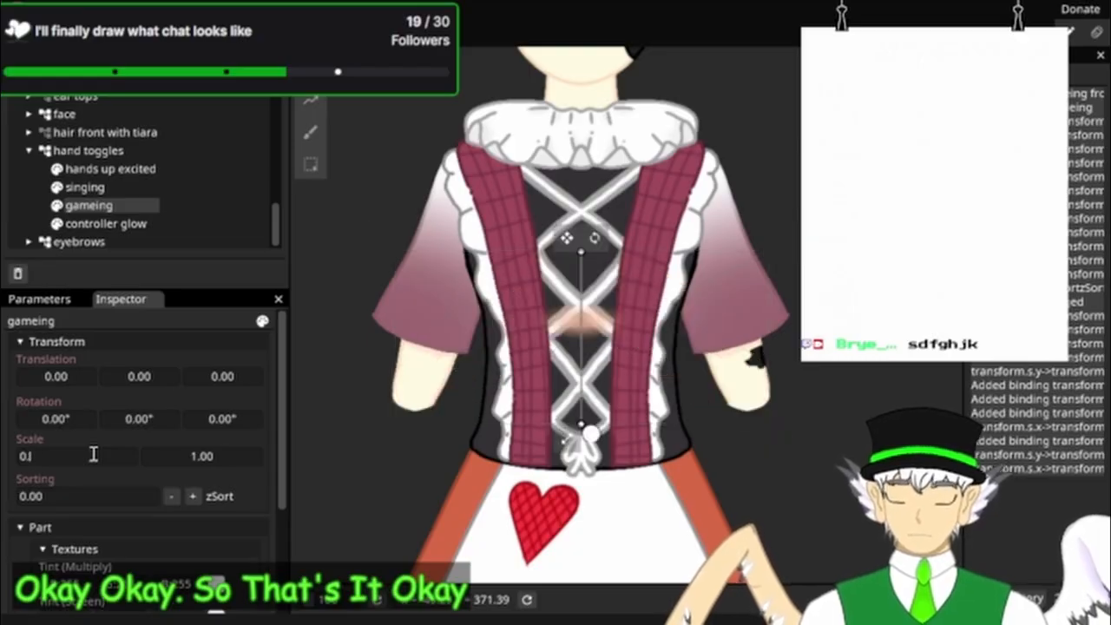
type("10")
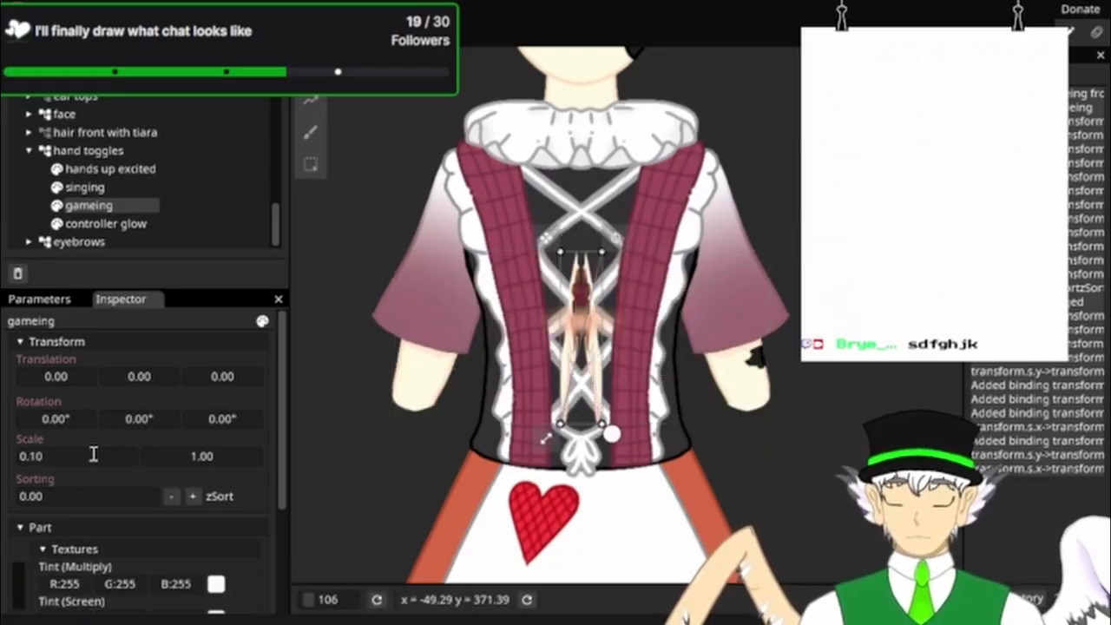
key("BackSpace")
type("9")
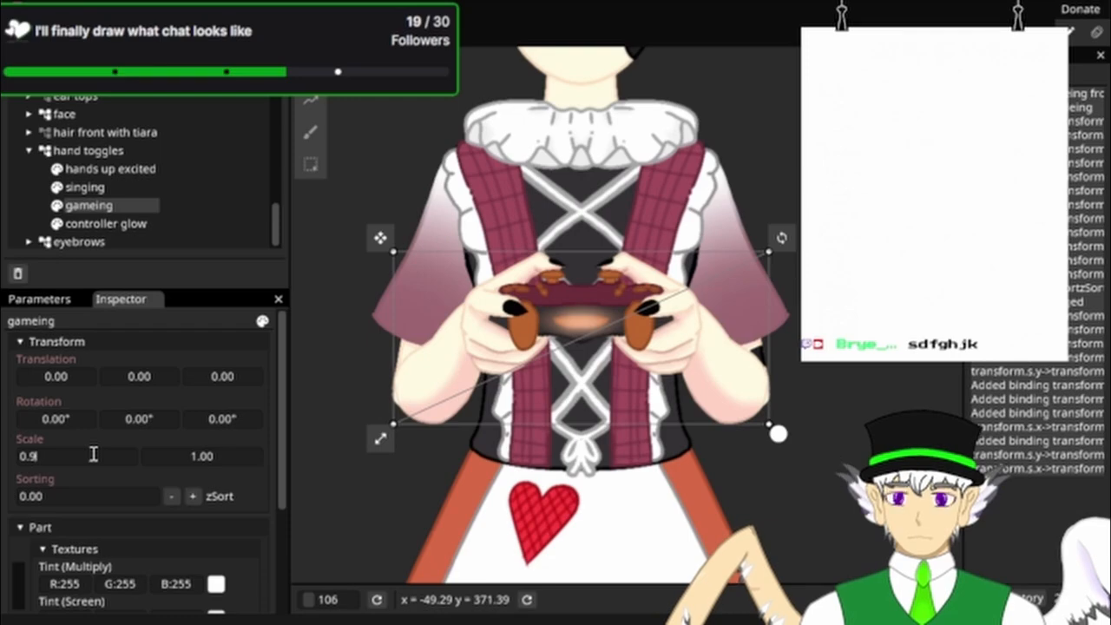
type("1")
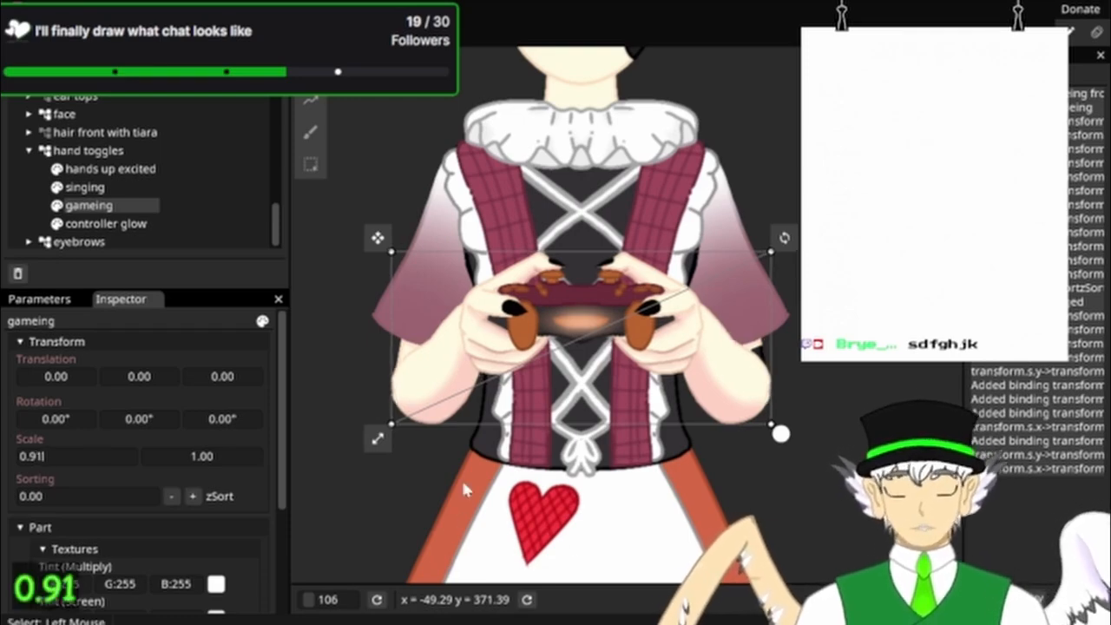
Step: Check how the gameing part fits the body between the 0.00, 0.00 and 0.00, -1.00 keypoints of Bust
left_click(26, 297)
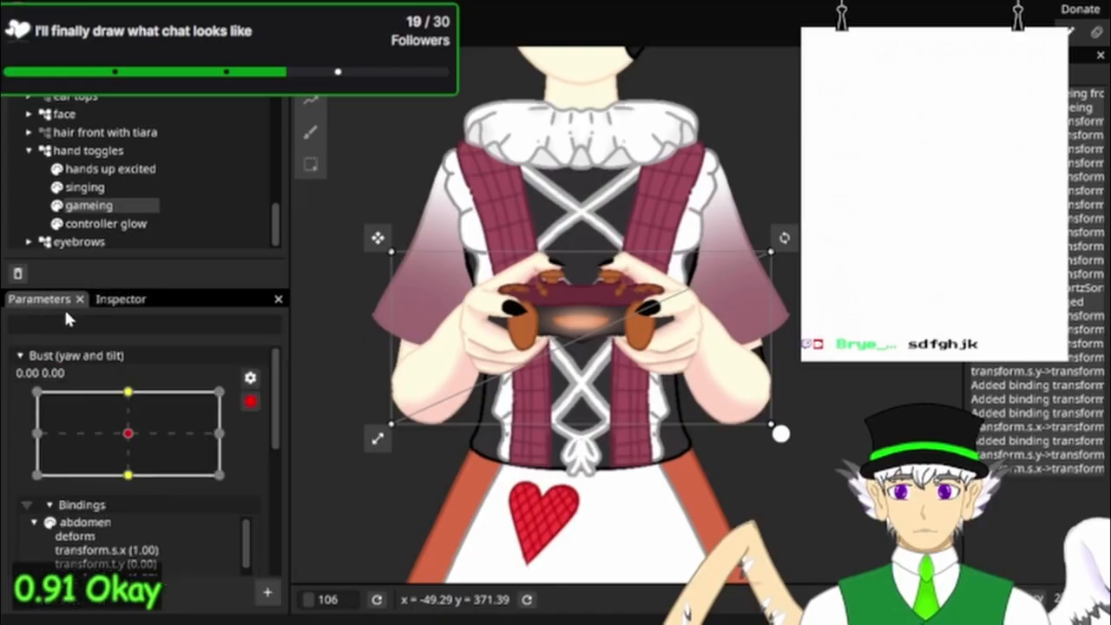
left_click_drag(129, 438, 125, 463)
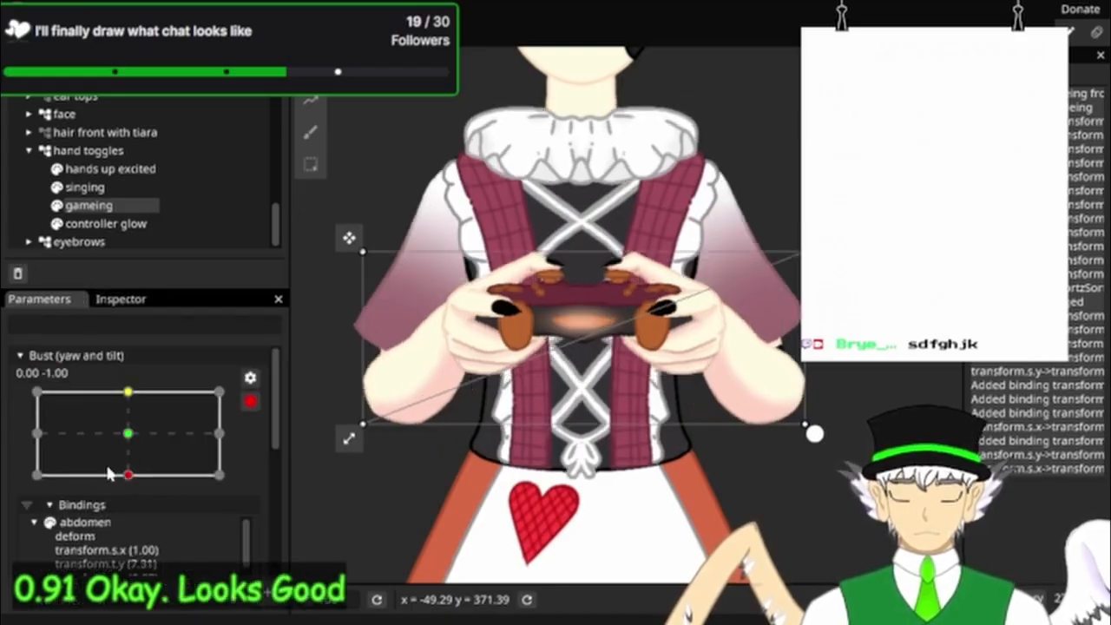
left_click_drag(127, 475, 129, 456)
Step: Switch Bust to its 0.00, 1.00 keypoint and lower the gameing part to a vertical translation of about -6.64
left_click(128, 393)
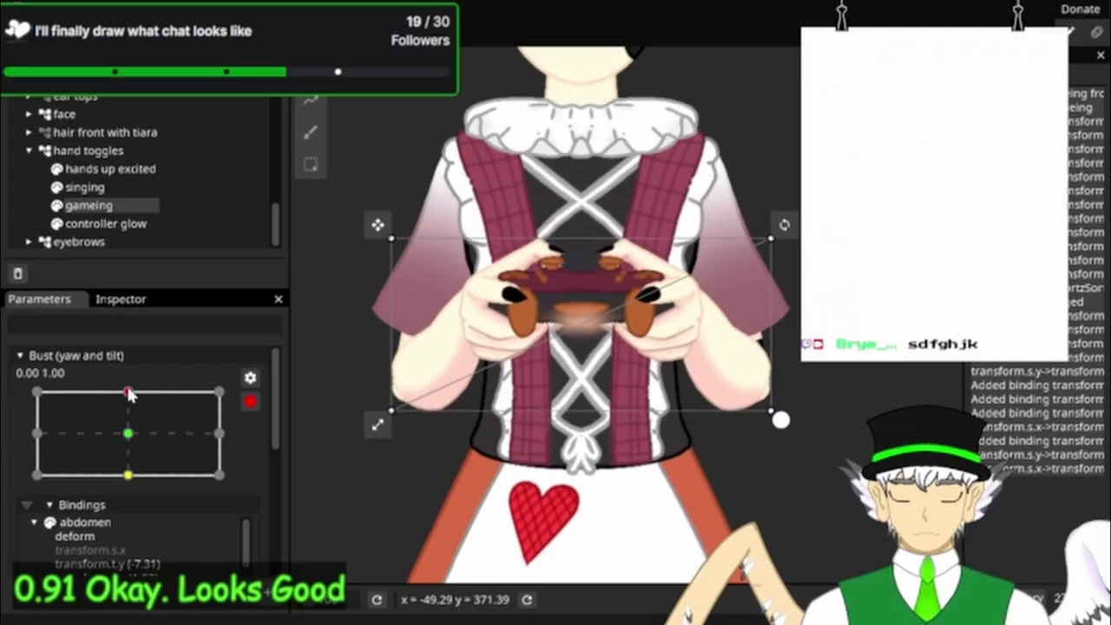
left_click(122, 300)
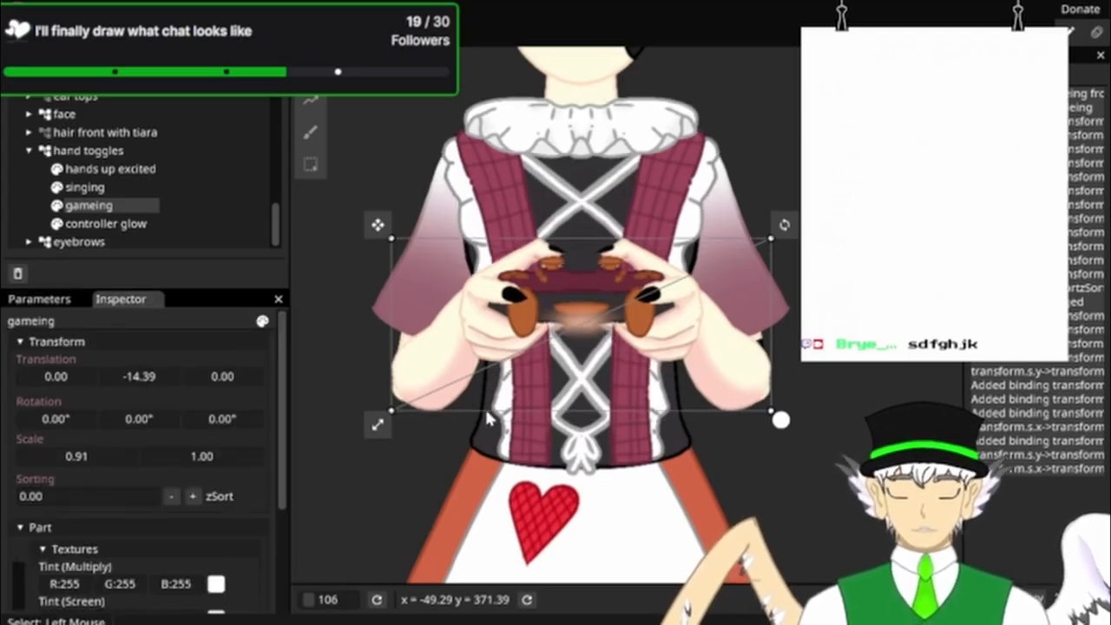
scroll(309, 411, "up", 3)
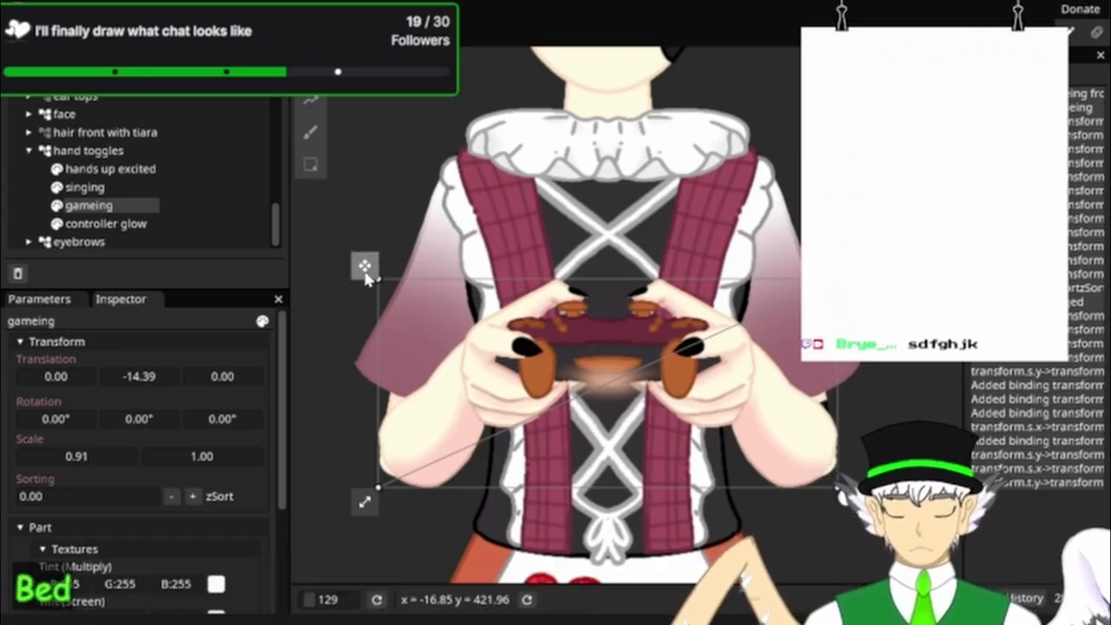
mouse_move(366, 276)
left_mouse_down()
mouse_move(366, 292)
mouse_move(365, 283)
left_mouse_up()
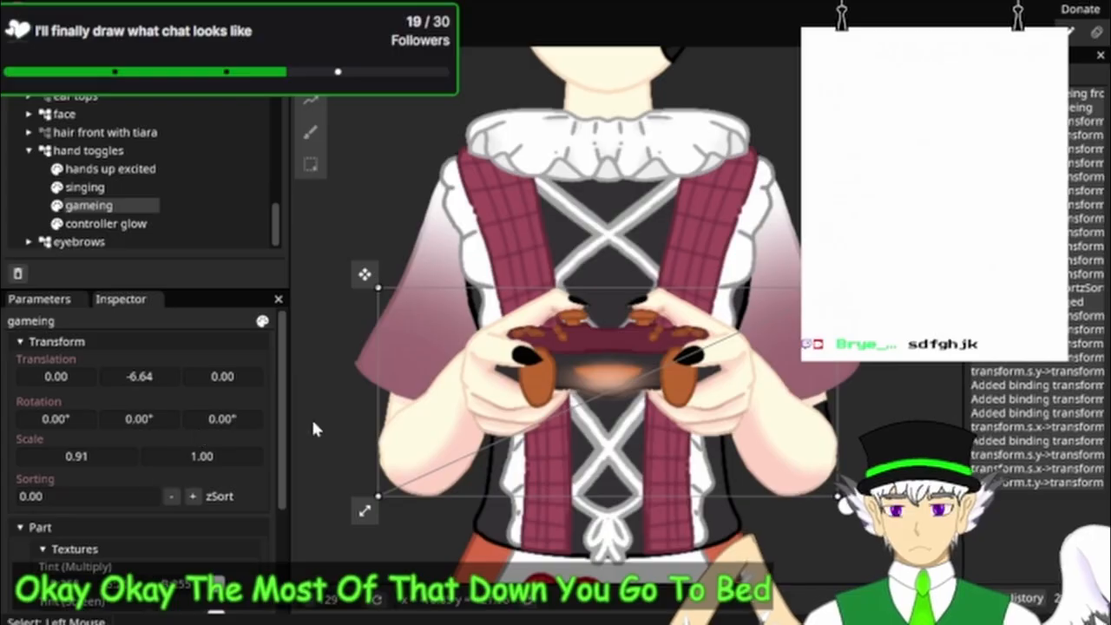
Step: Set the gameing part's horizontal scale to 0.92 at the 0.00, 1.00 keypoint
double_click(96, 456)
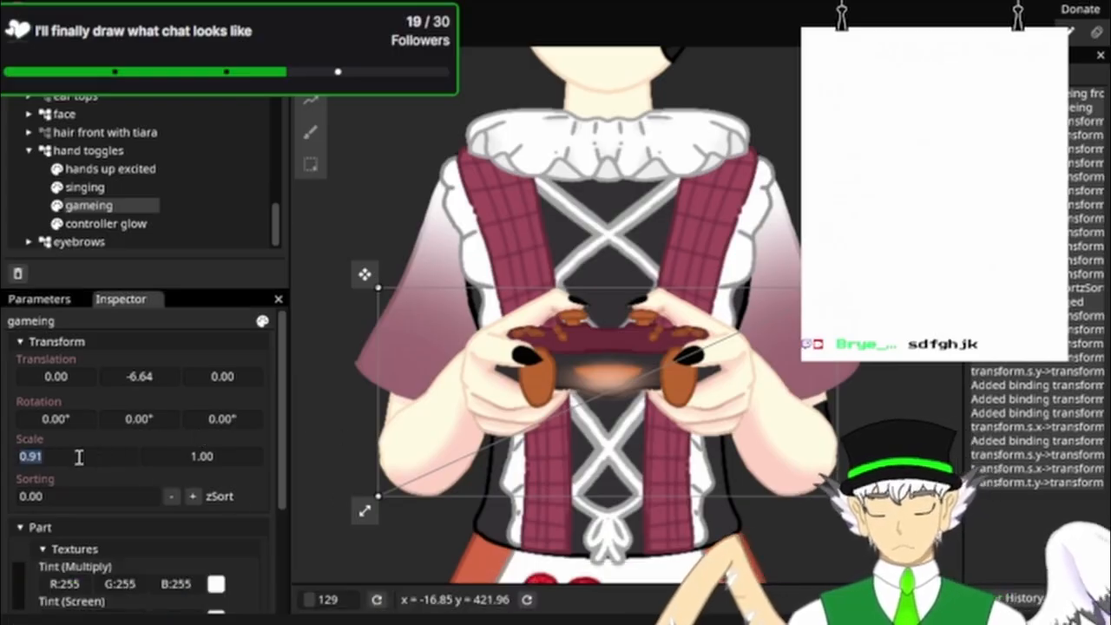
left_click(79, 457)
key("BackSpace")
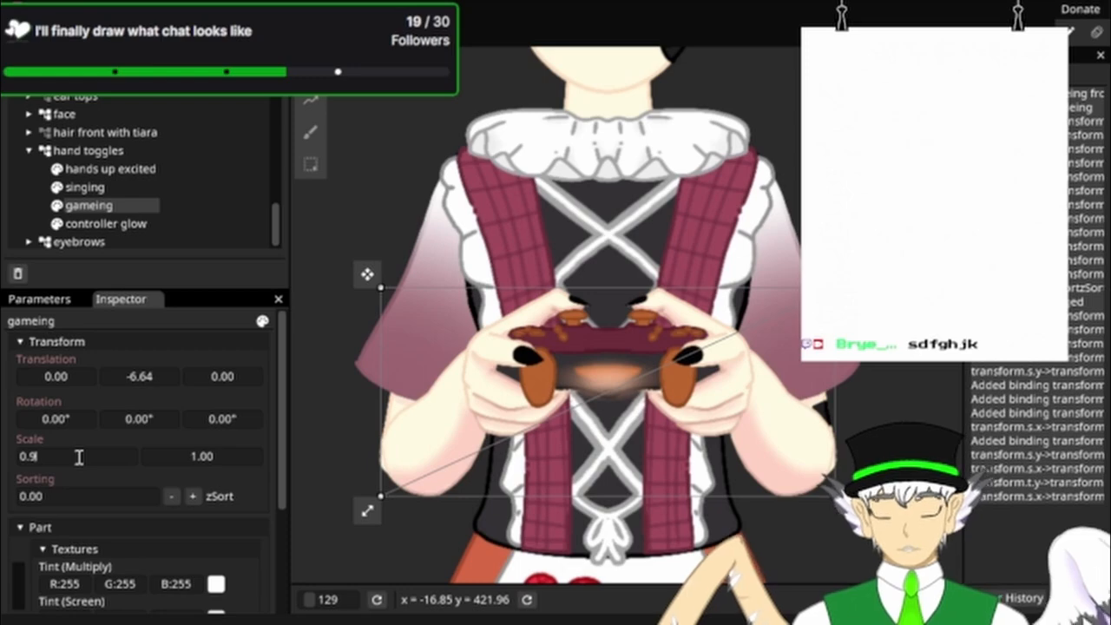
type("2")
key("Return")
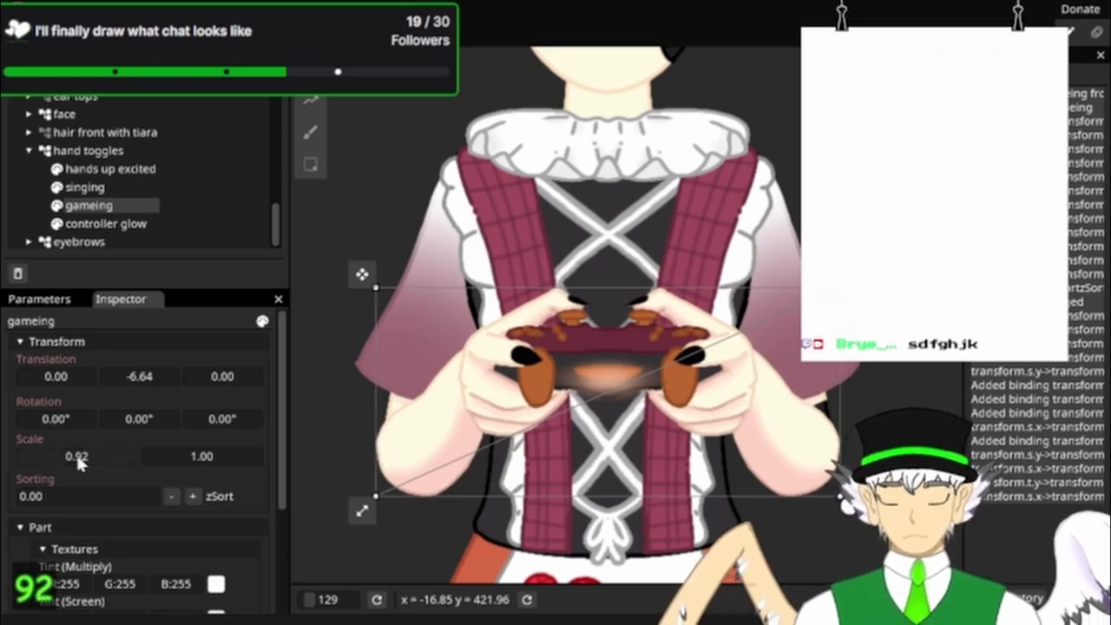
Step: Switch Bust to its 0.00, -1.00 keypoint and reset the gameing part's horizontal scale to 1.00
left_click(22, 299)
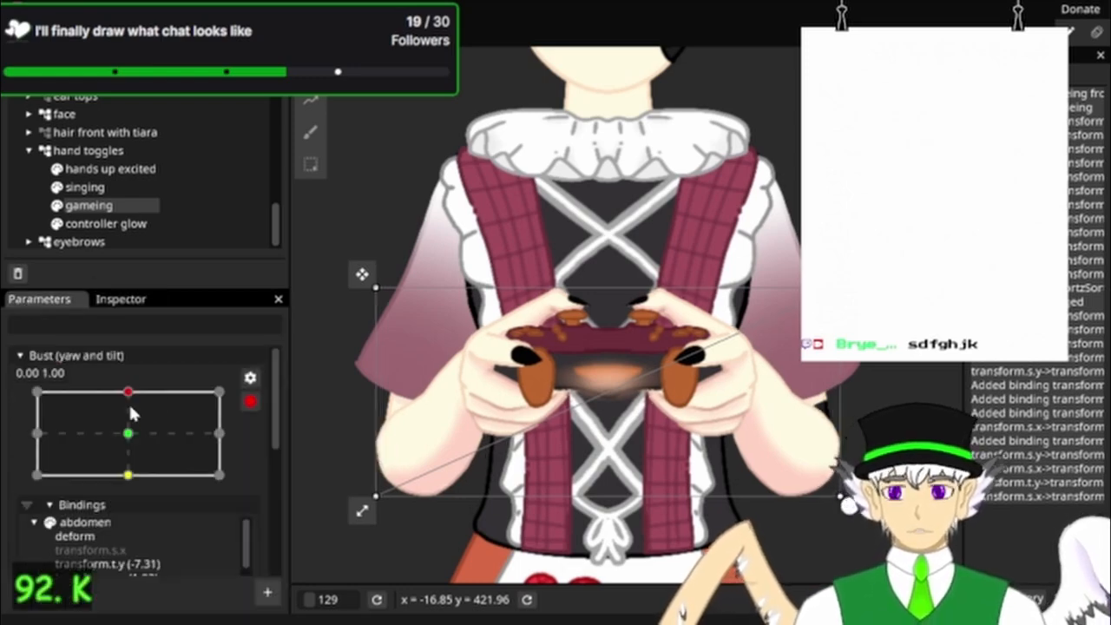
left_click_drag(130, 415, 126, 481)
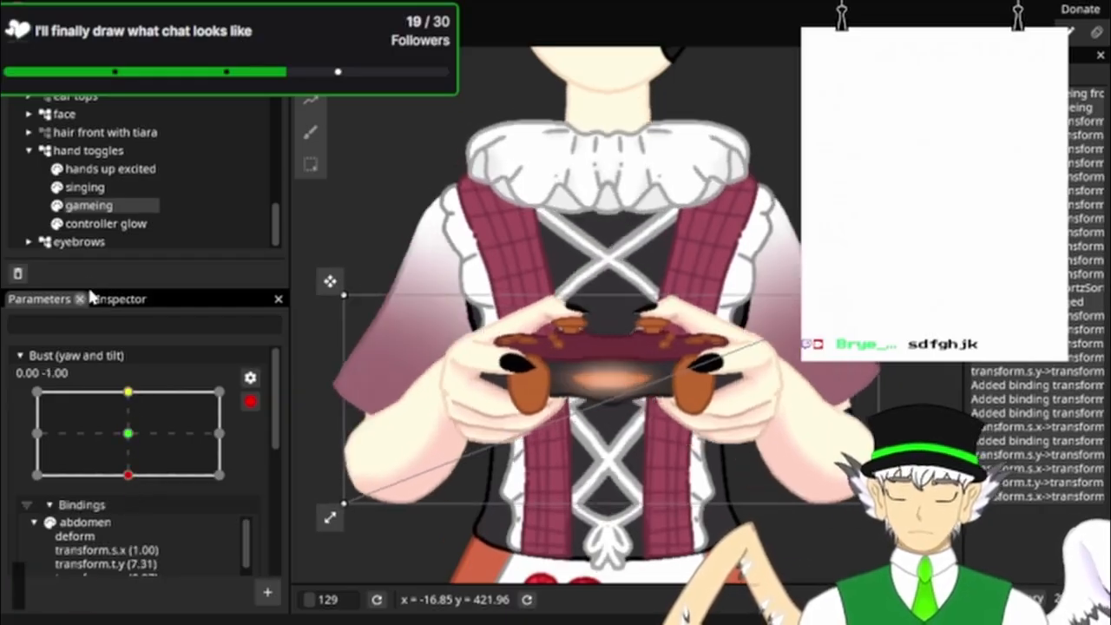
left_click(106, 299)
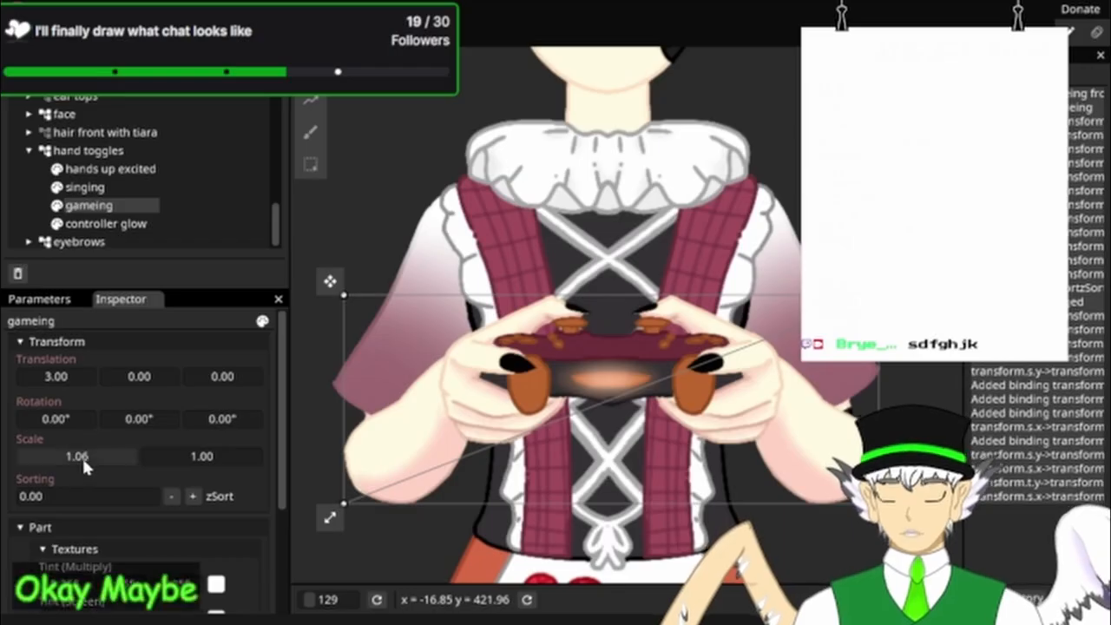
double_click(82, 456)
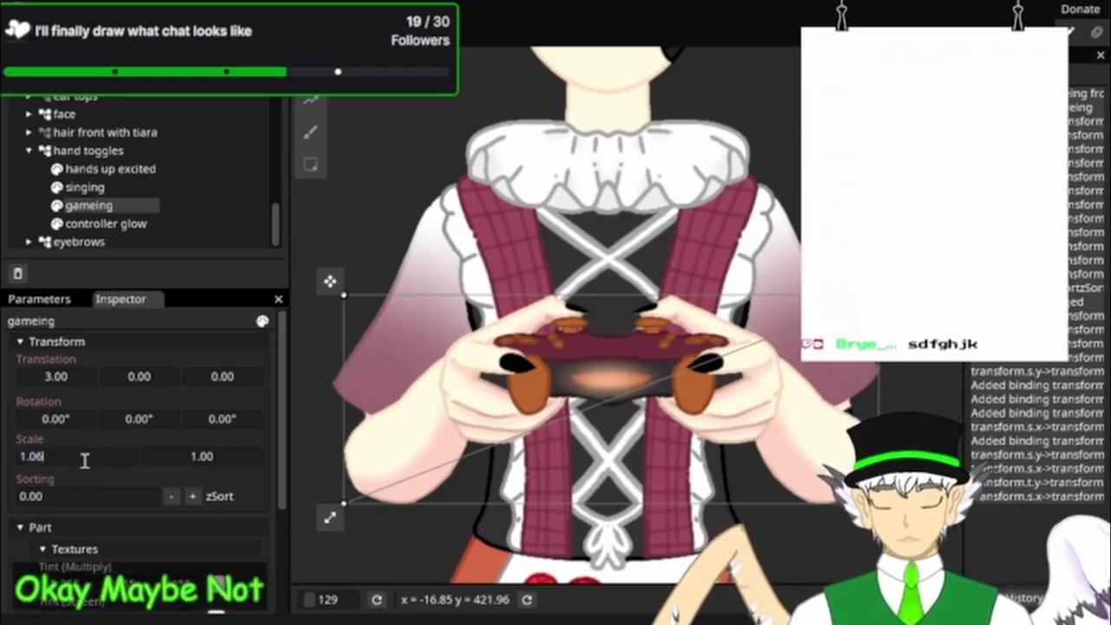
key("BackSpace")
type("0")
key("Return")
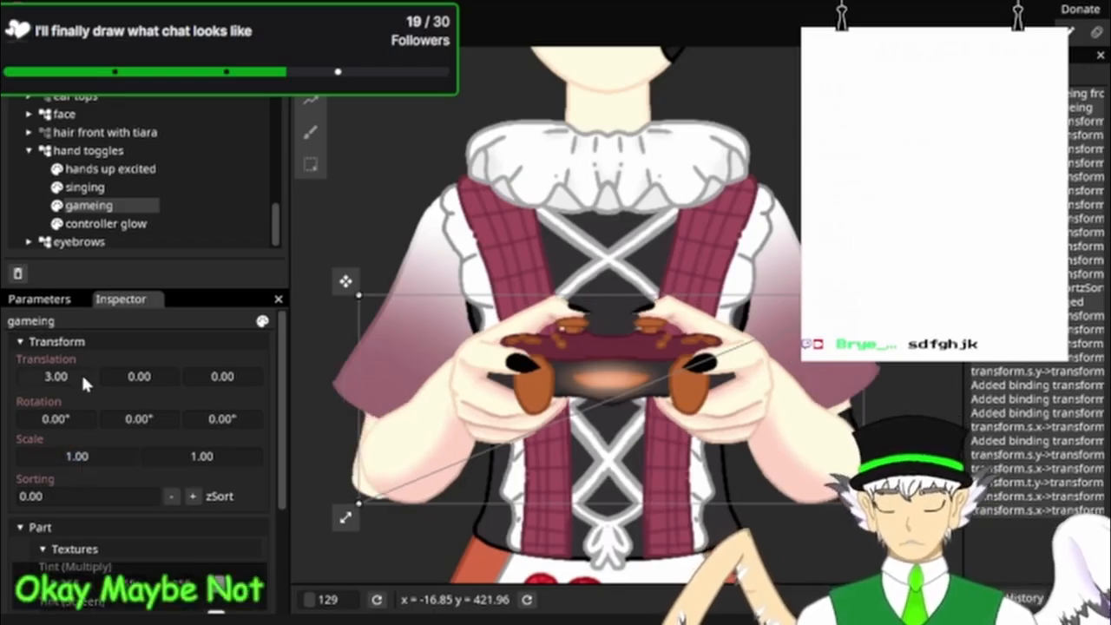
Step: Try enlarging the gameing part freehand to a scale of about 1.04 horizontally and 1.09 vertically
left_click_drag(569, 258, 591, 240)
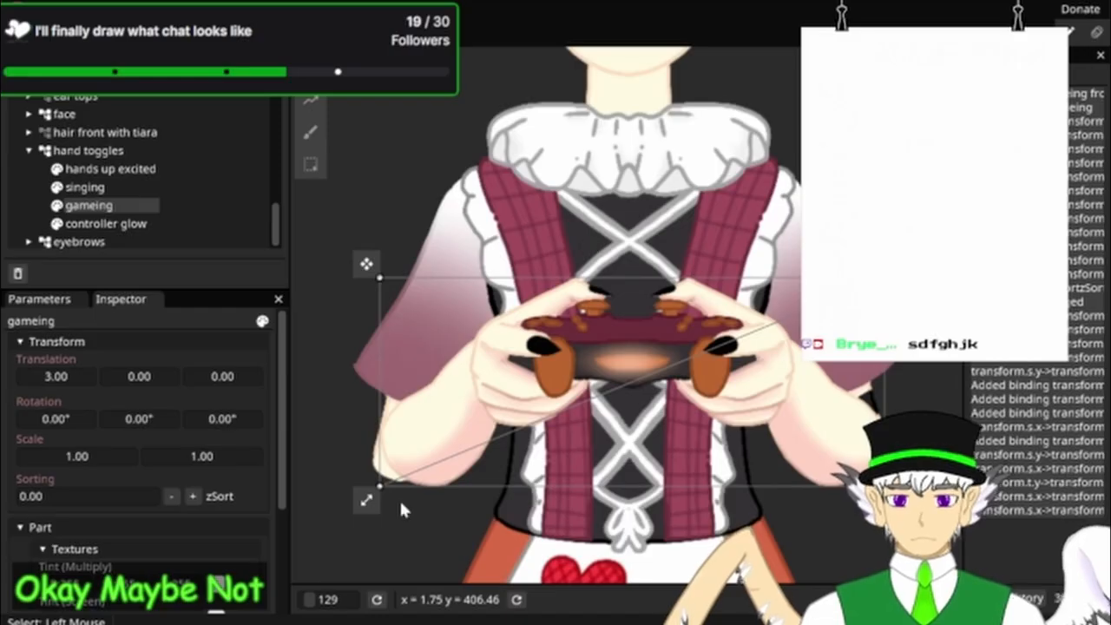
left_click_drag(370, 509, 350, 505)
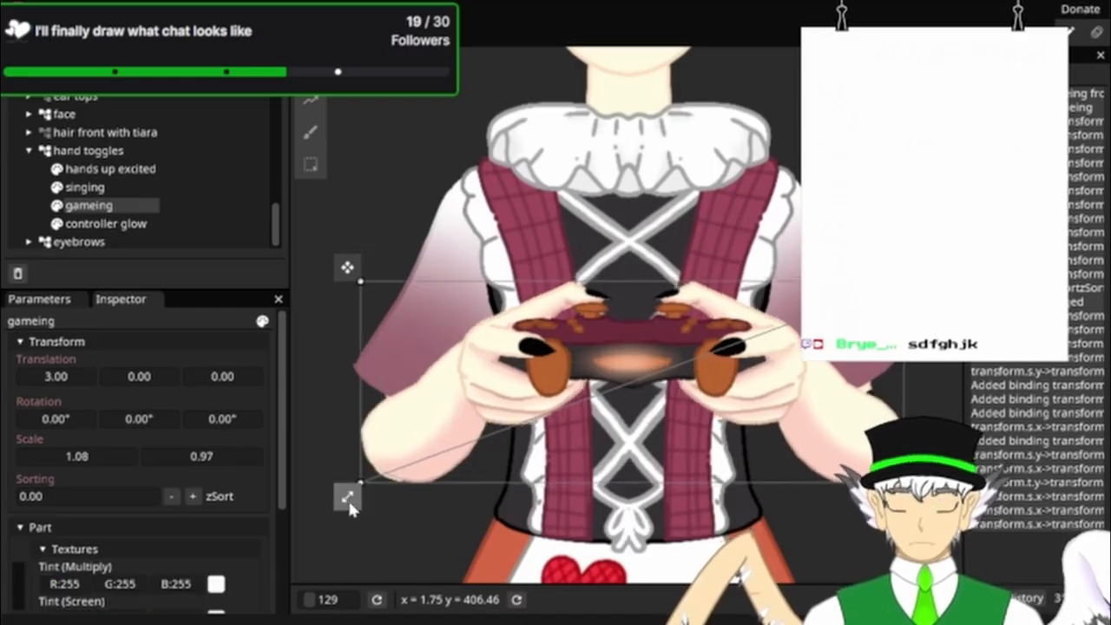
key("ctrl+z")
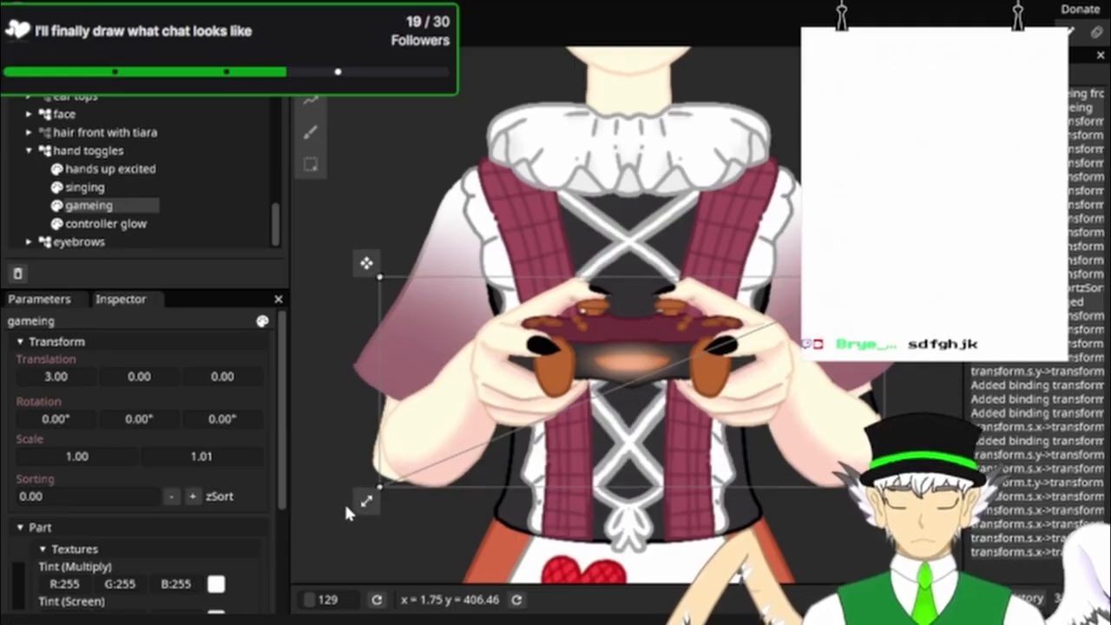
mouse_move(365, 508)
left_mouse_down()
mouse_move(347, 504)
mouse_move(355, 512)
left_mouse_up()
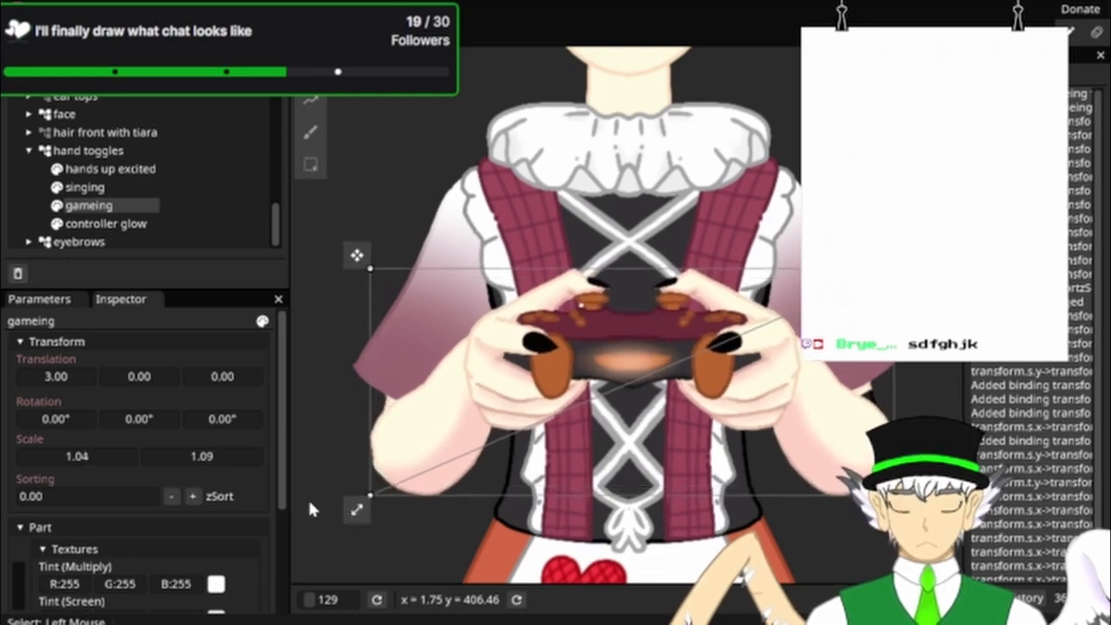
Step: Set the gameing part's horizontal scale back to 1.00
double_click(107, 452)
left_click(114, 454)
key("BackSpace")
type("0")
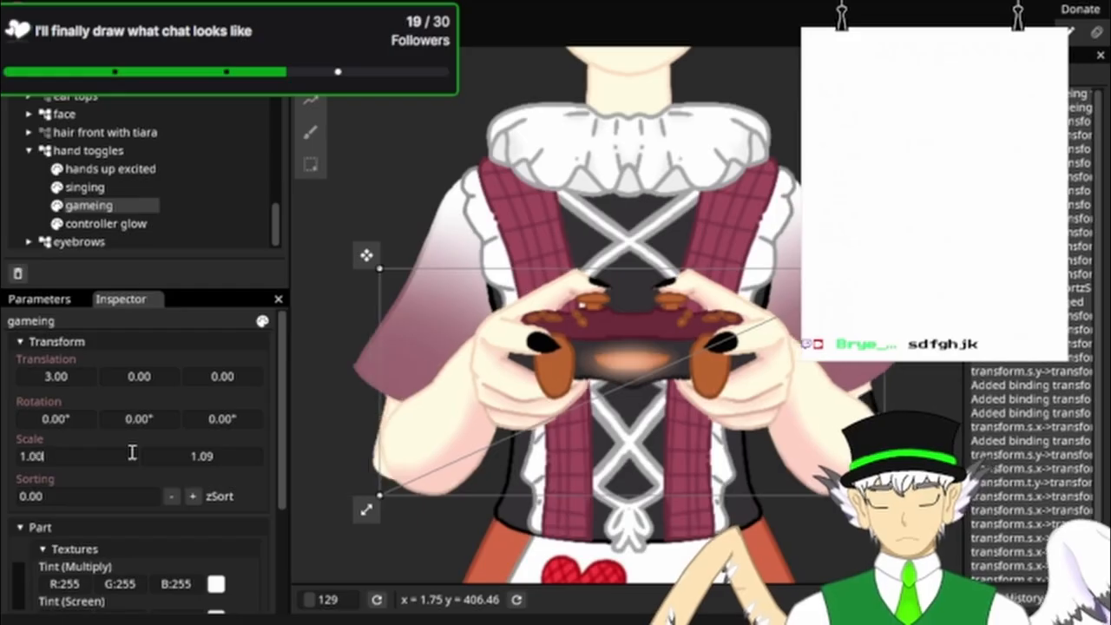
key("Return")
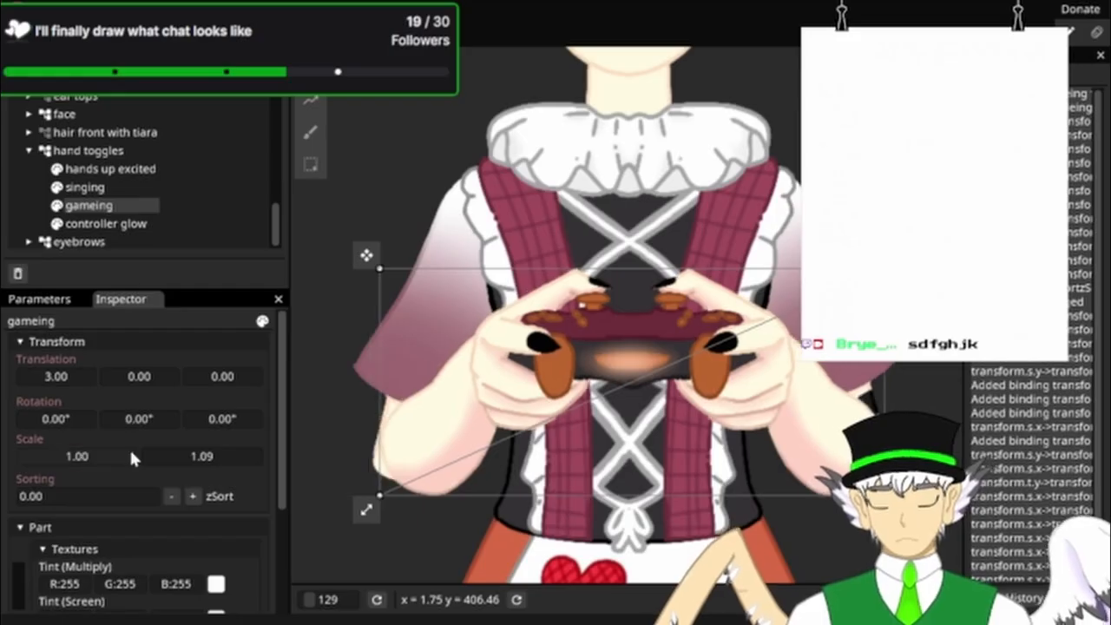
Step: Set the gameing part's vertical scale back to 1.00 and save the puppet
double_click(218, 456)
left_click(218, 457)
key("BackSpace")
key("BackSpace")
type("10")
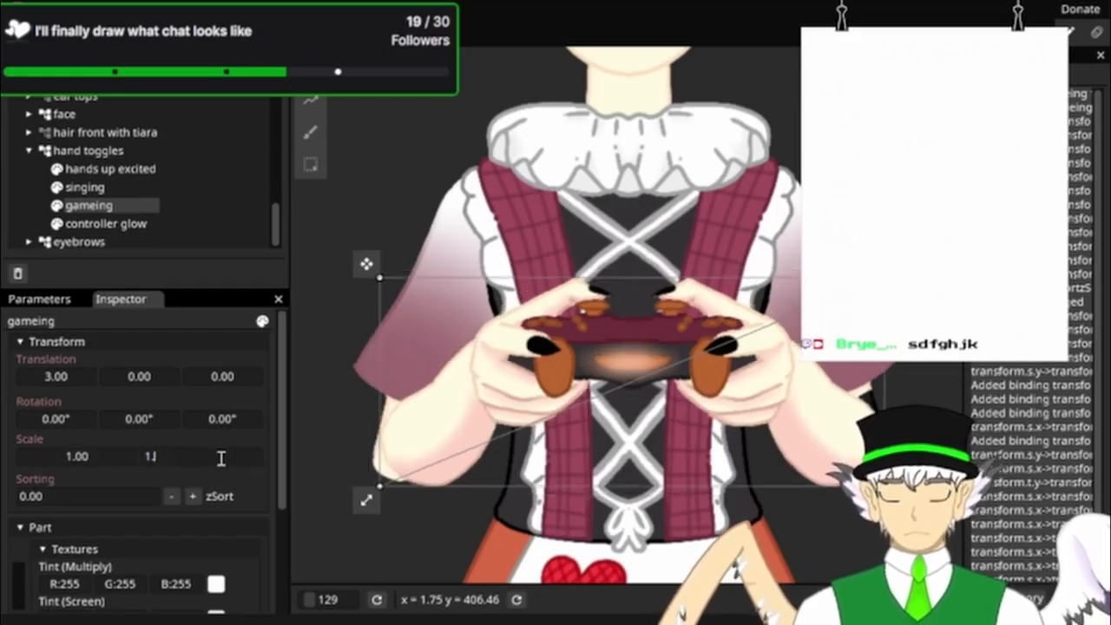
key("BackSpace")
key("BackSpace")
key("BackSpace")
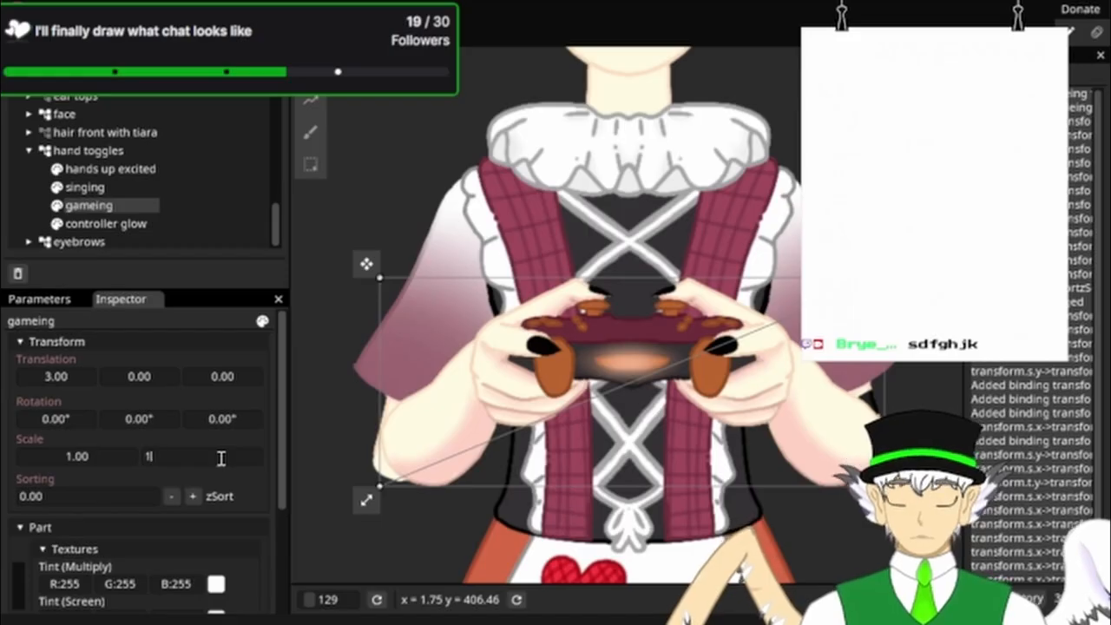
type(".00")
key("Return")
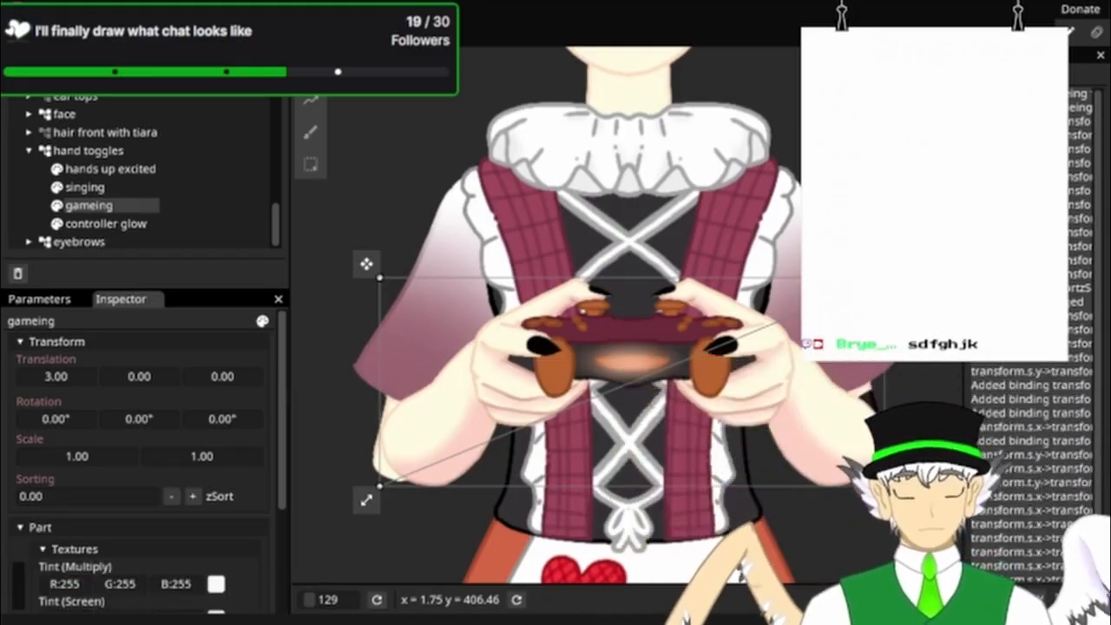
key("ctrl+s")
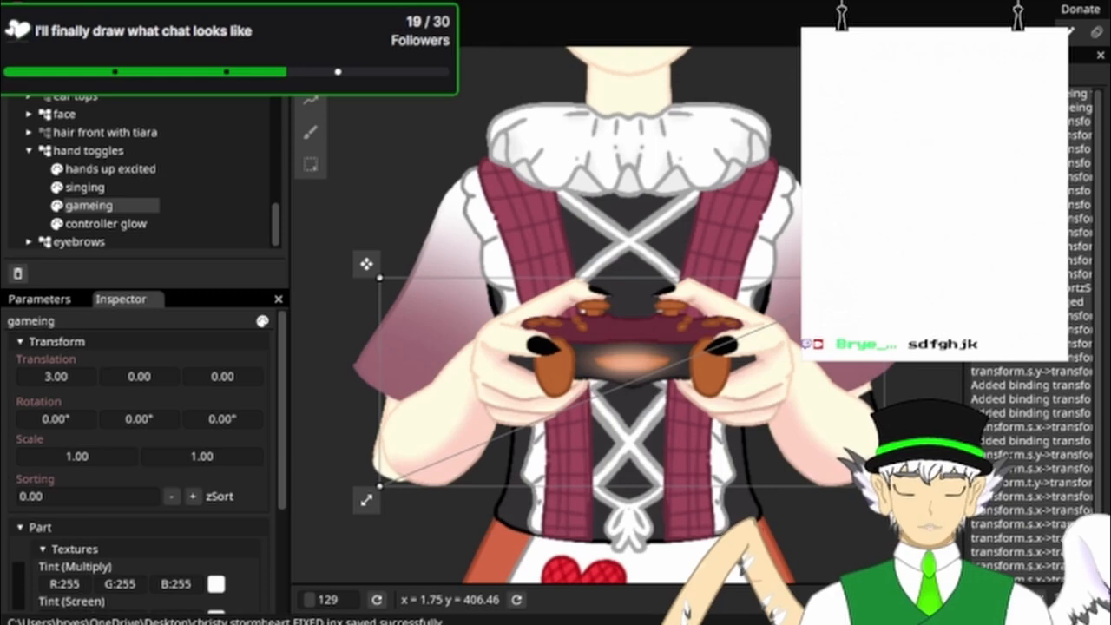
Step: Try shifting the gameing part to a horizontal translation of -6.00, and undo the shift
double_click(64, 378)
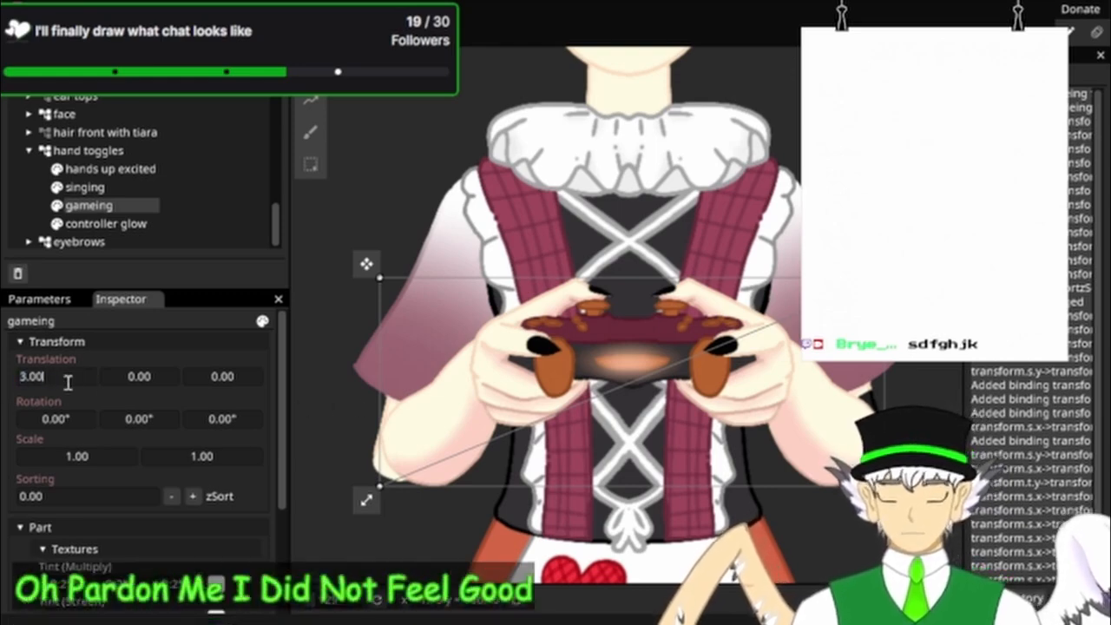
left_click(108, 359)
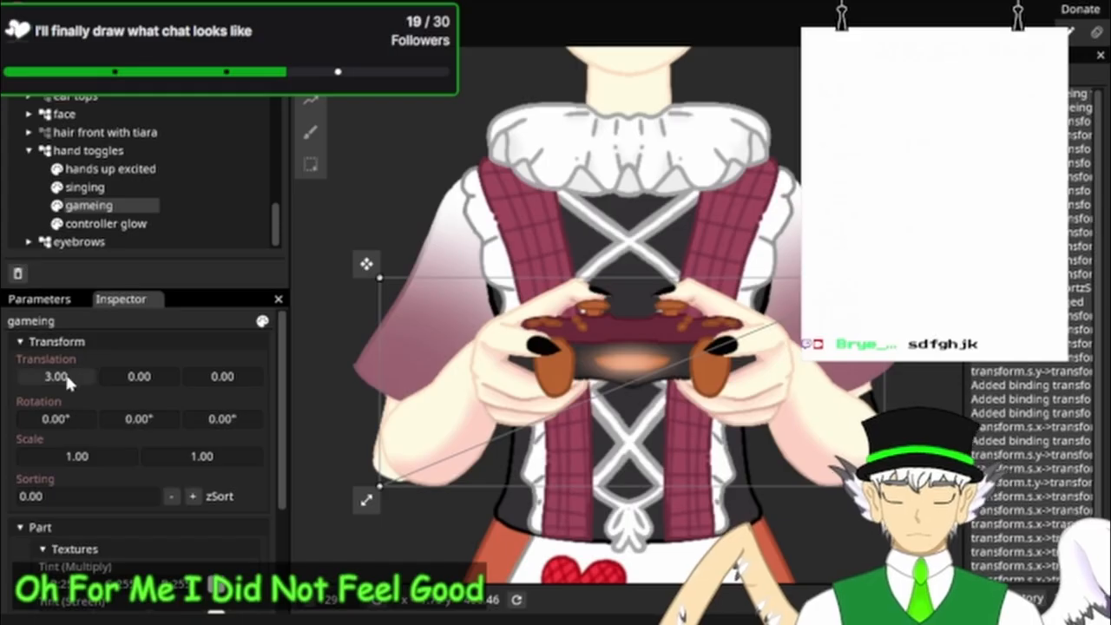
left_click_drag(64, 372, 58, 383)
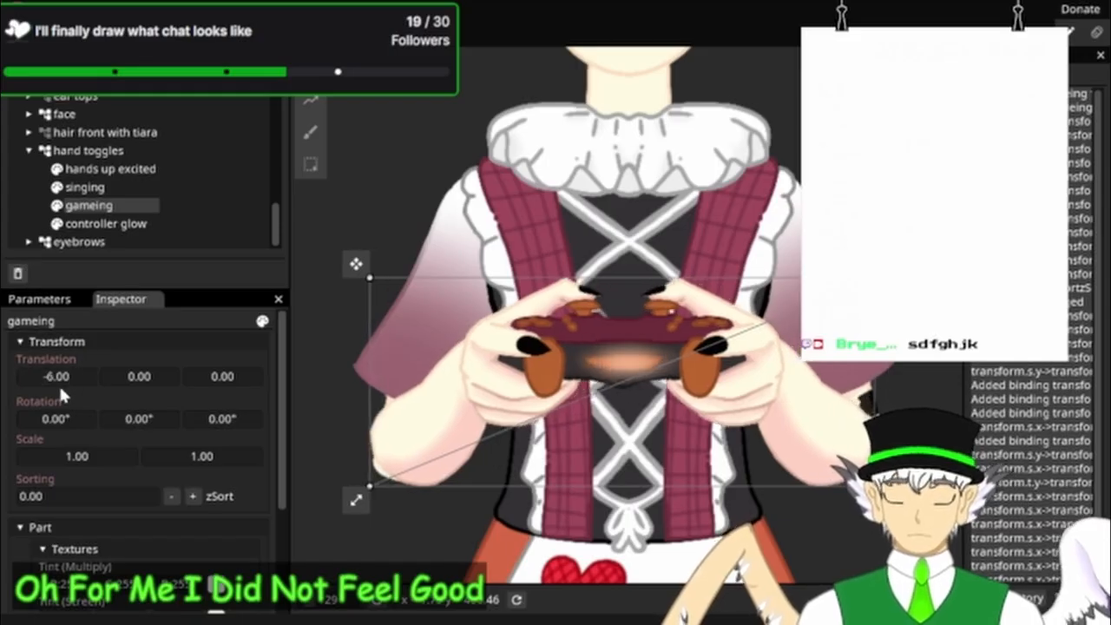
key("ctrl+z")
double_click(61, 376)
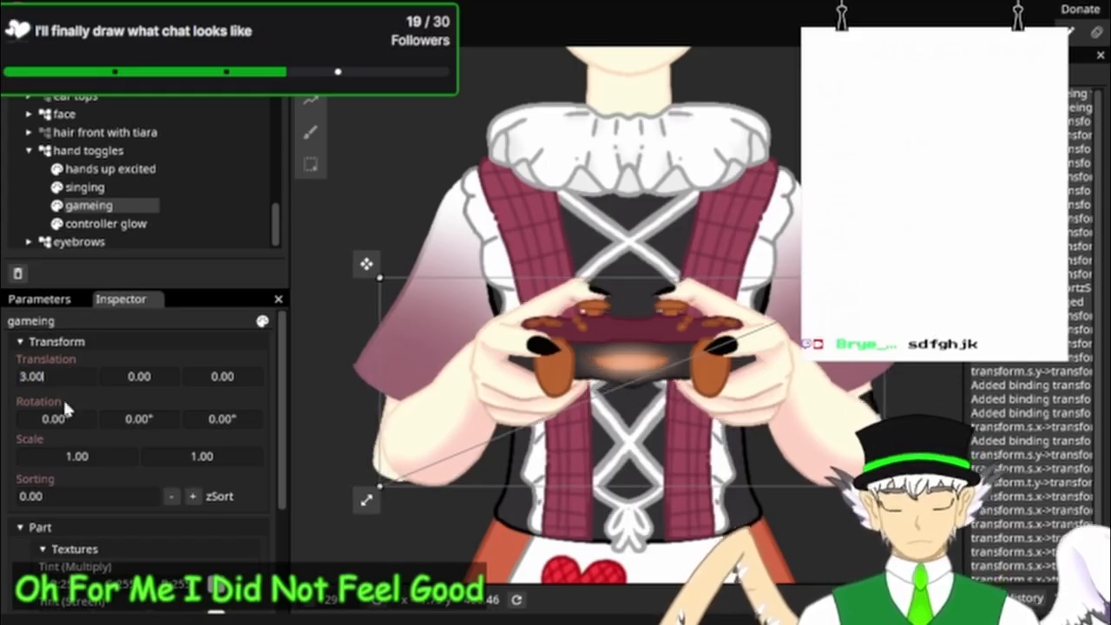
key("Return")
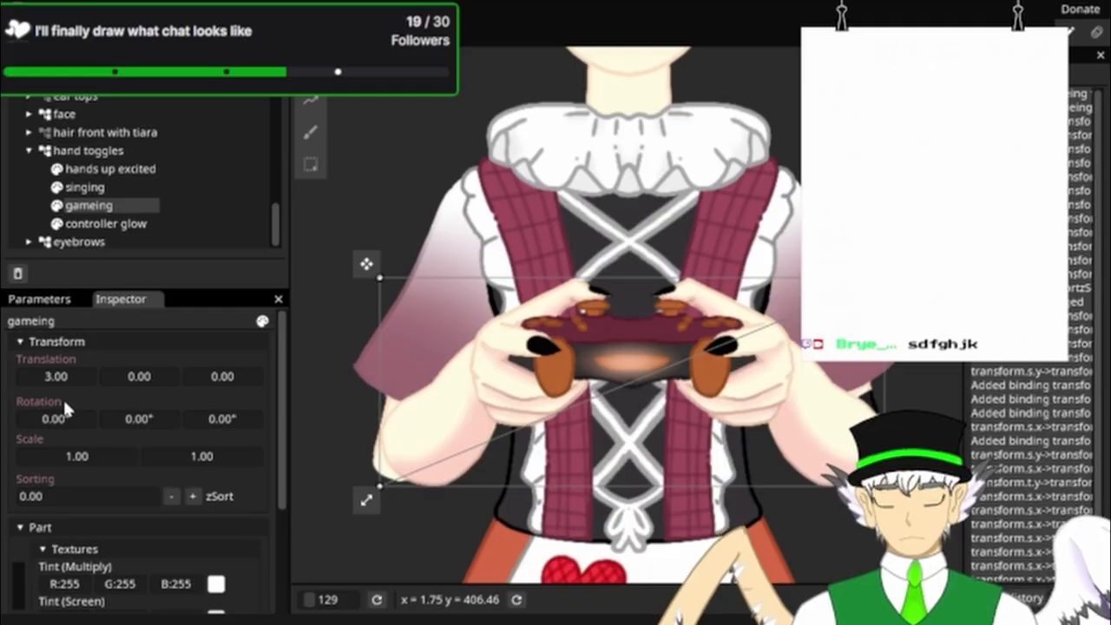
Step: Set the gameing part's horizontal translation to 0.00
double_click(60, 380)
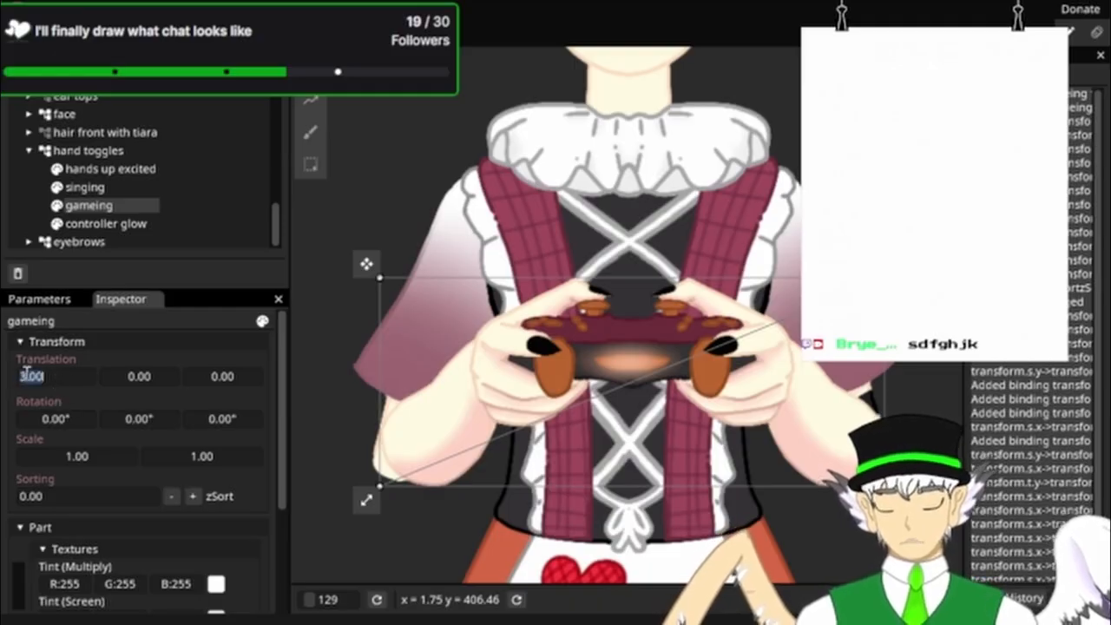
type("0")
key("Return")
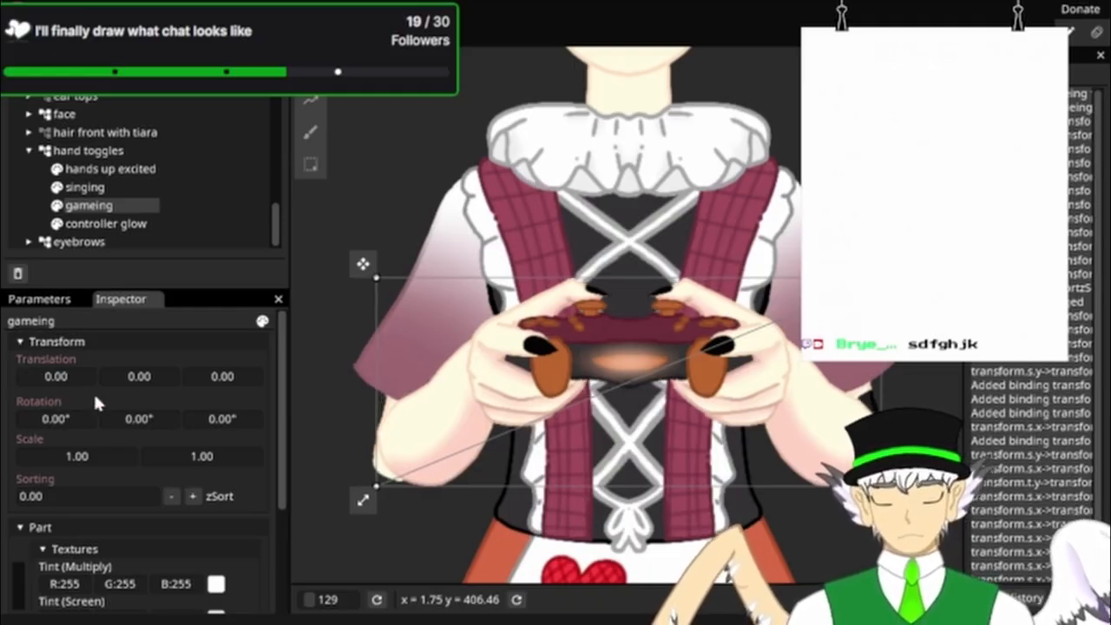
Step: Try depth translations of 2.00 and about 14.00 on the gameing part
double_click(234, 375)
type("2")
key("Return")
left_click(256, 347)
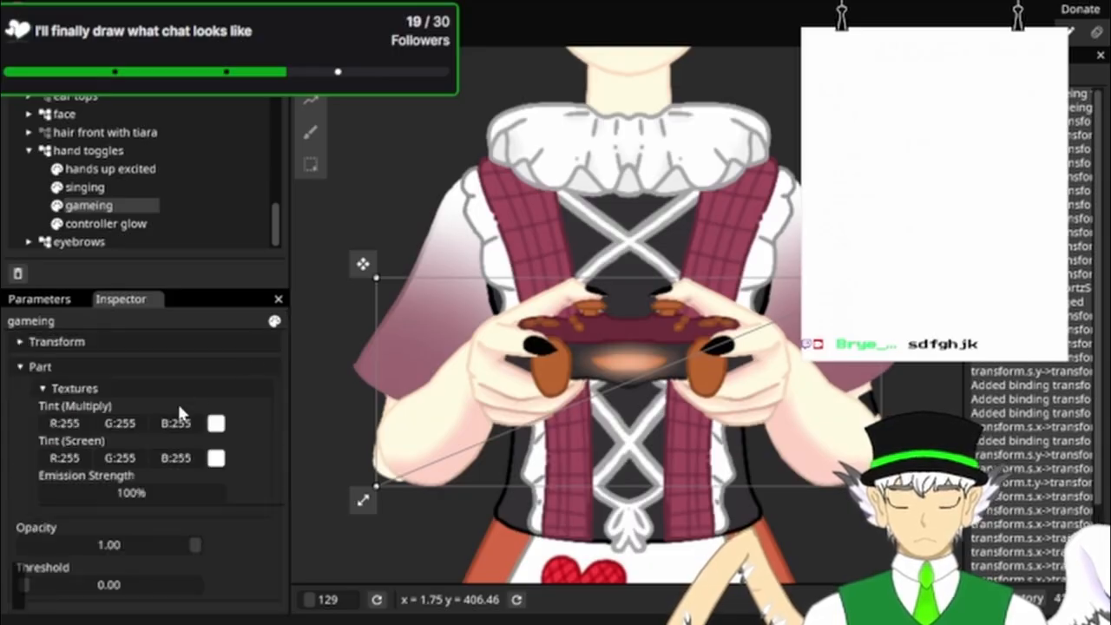
left_click(22, 343)
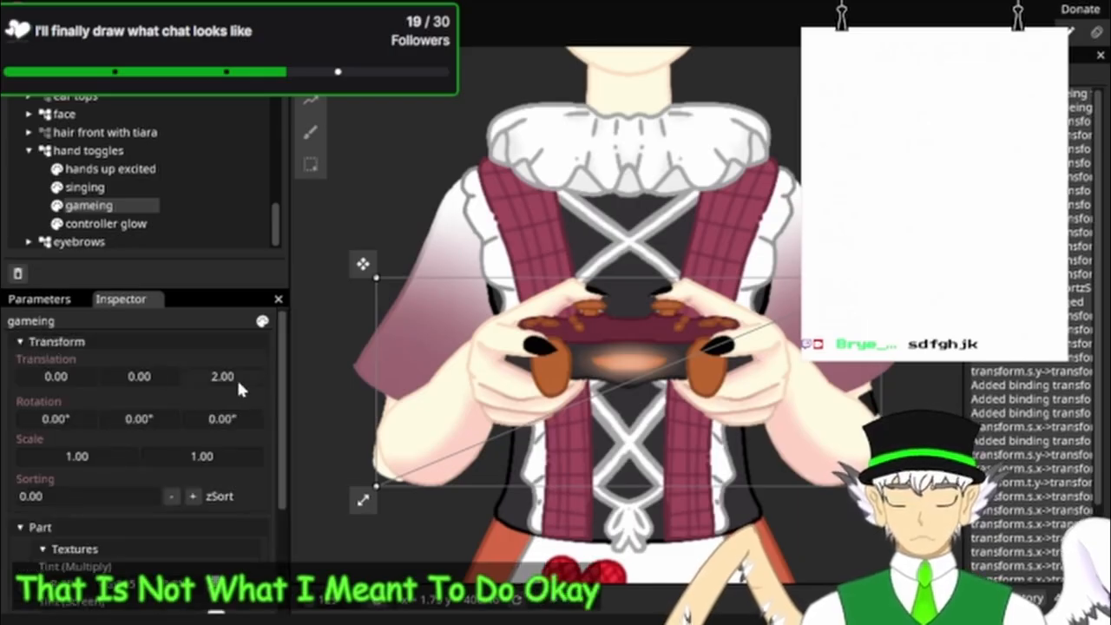
mouse_move(236, 377)
left_mouse_down()
mouse_move(259, 379)
mouse_move(51, 425)
mouse_move(268, 393)
mouse_move(246, 384)
left_mouse_up()
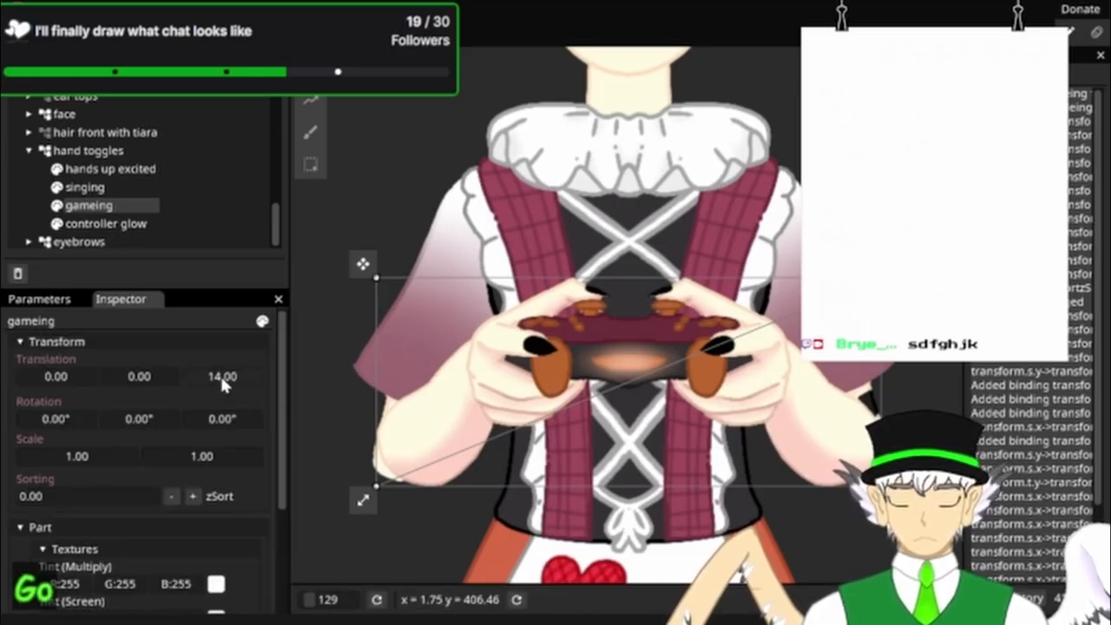
Step: Reset the gameing part's depth translation to 0.00
double_click(216, 377)
left_click(201, 377)
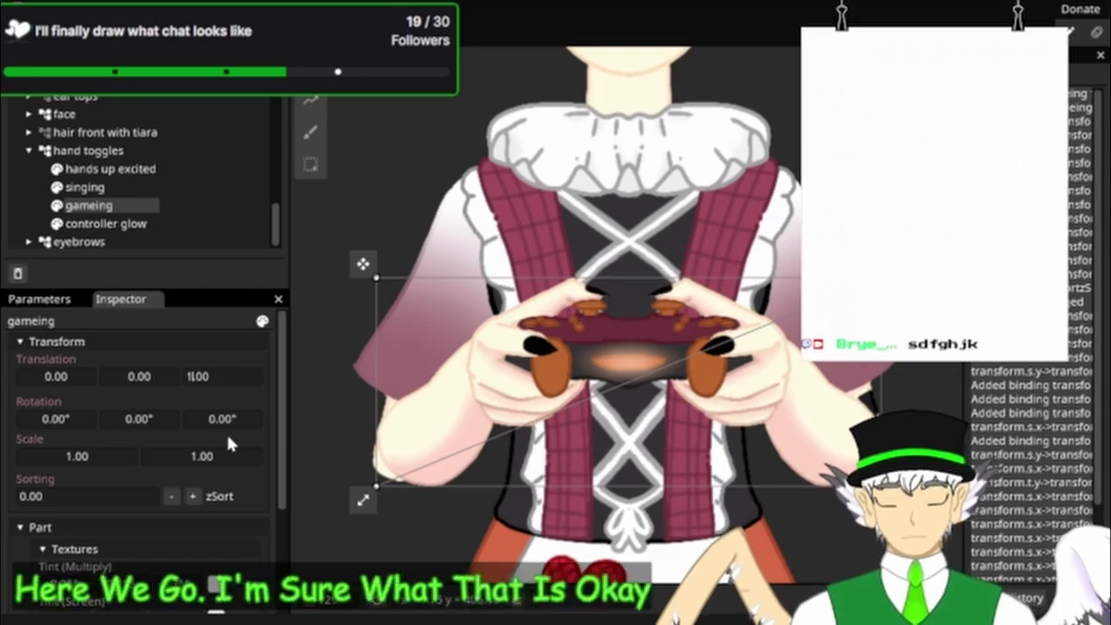
key("BackSpace")
key("BackSpace")
type("0")
key("Return")
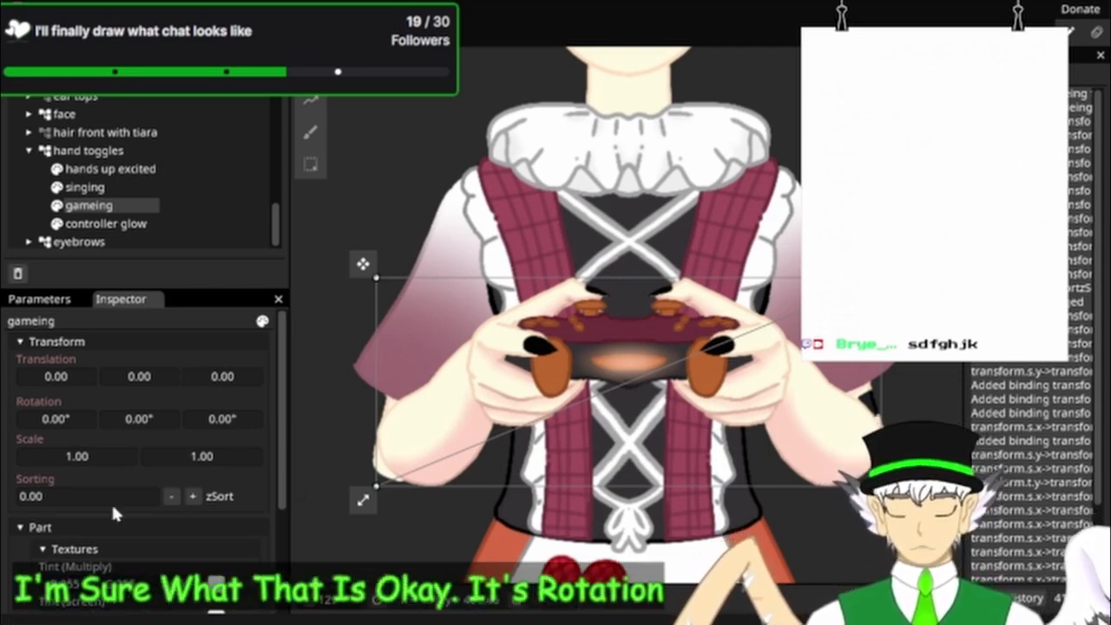
Step: Try stretching the gameing part to a horizontal scale of about 2.20, and return the scale to 1
left_click_drag(94, 454, 110, 455)
double_click(110, 455)
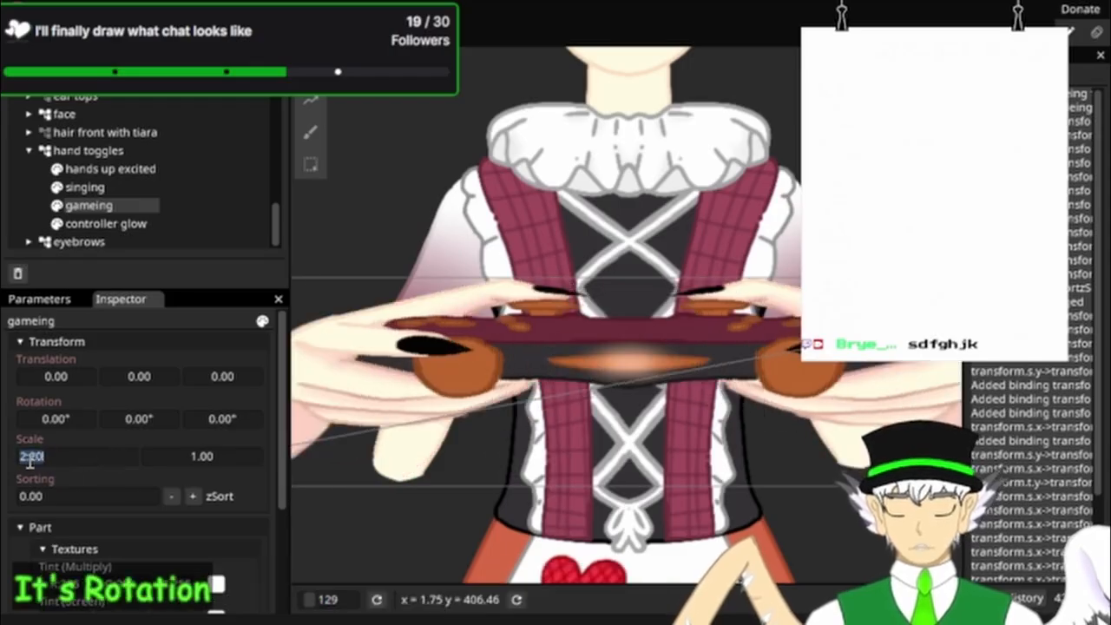
type("2")
key("BackSpace")
type("1")
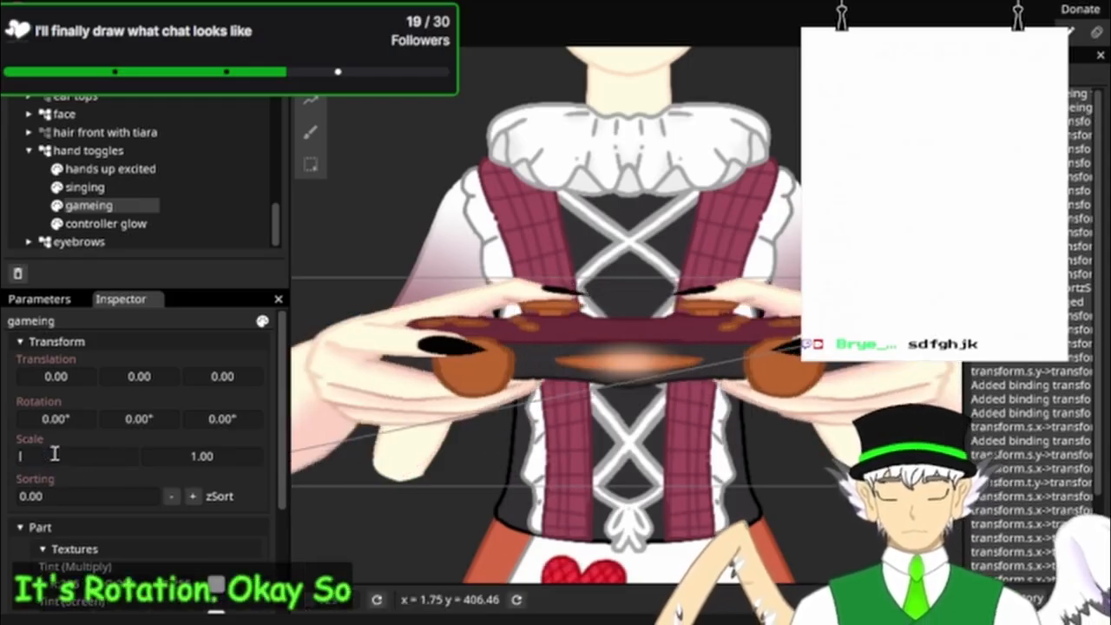
type(".")
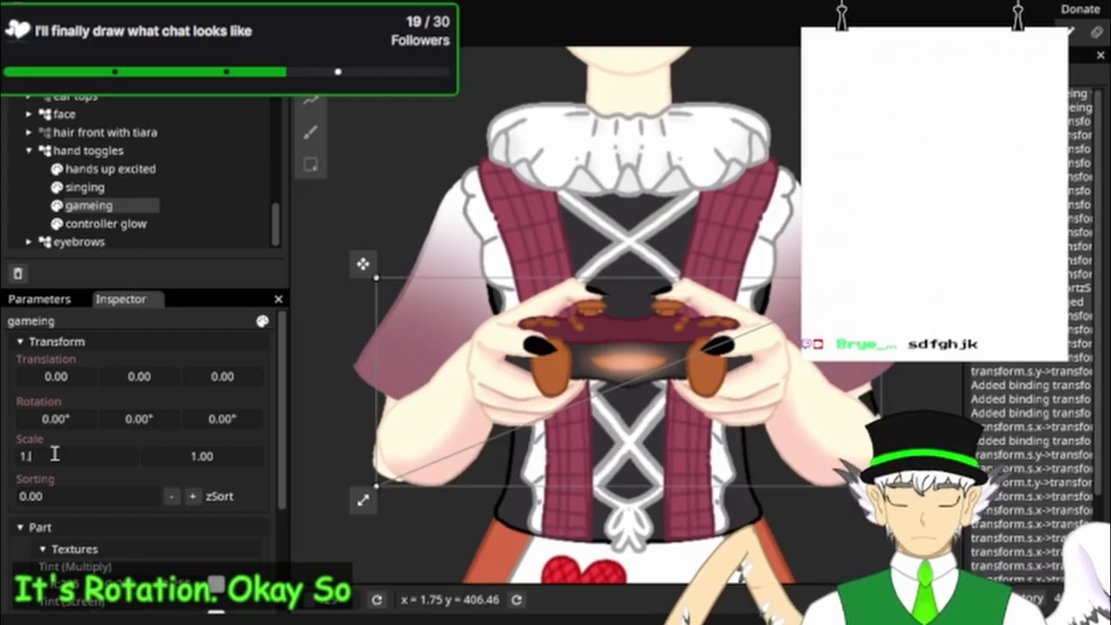
Step: Try small horizontal enlargements such as 1.09, 1.03 and 1.01 on the gameing part, and restore the horizontal scale to 1.00
type("8")
key("BackSpace")
type("9")
key("BackSpace")
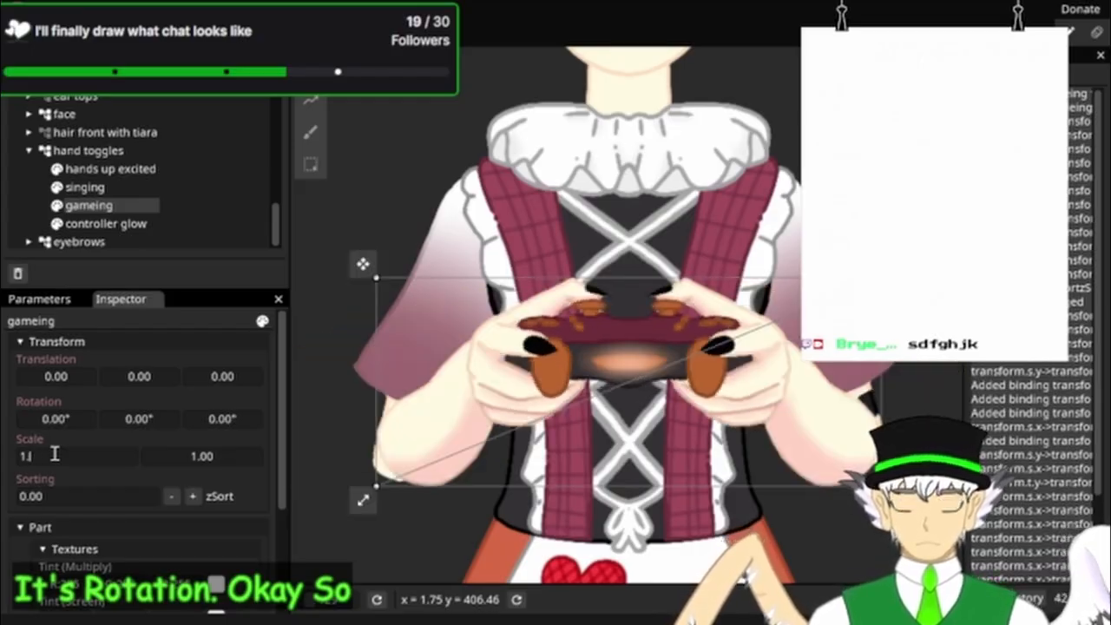
type("09")
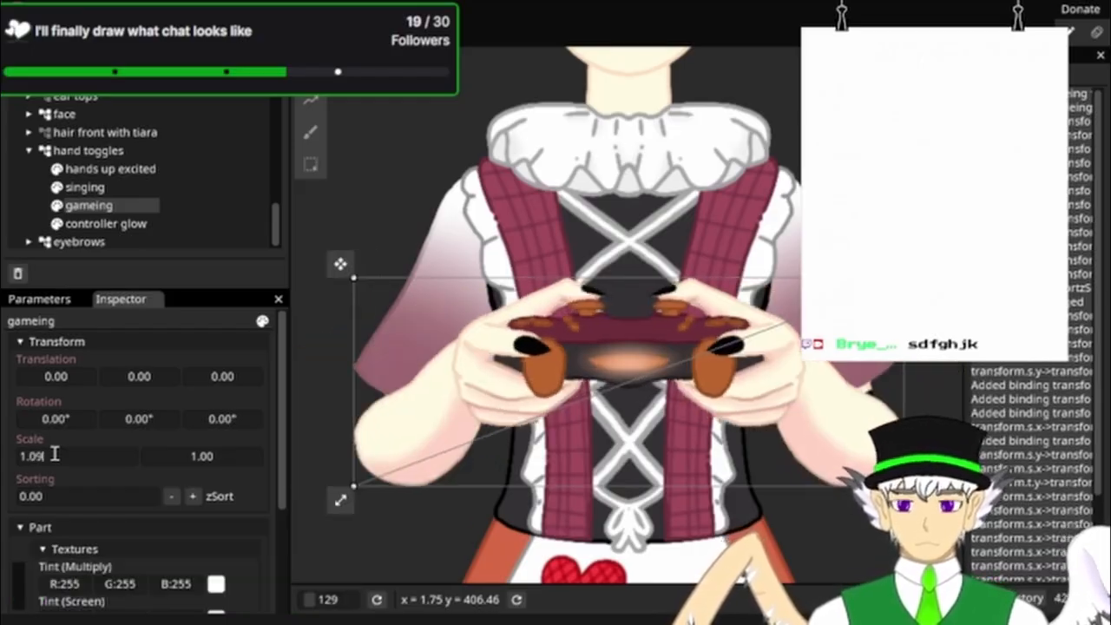
key("BackSpace")
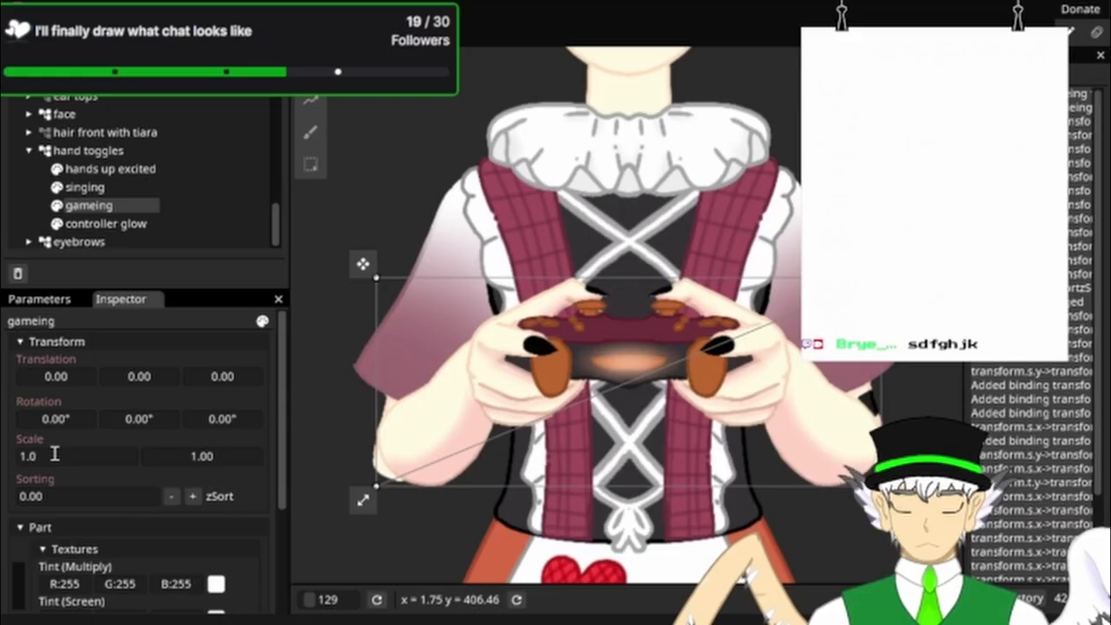
type("3")
key("BackSpace")
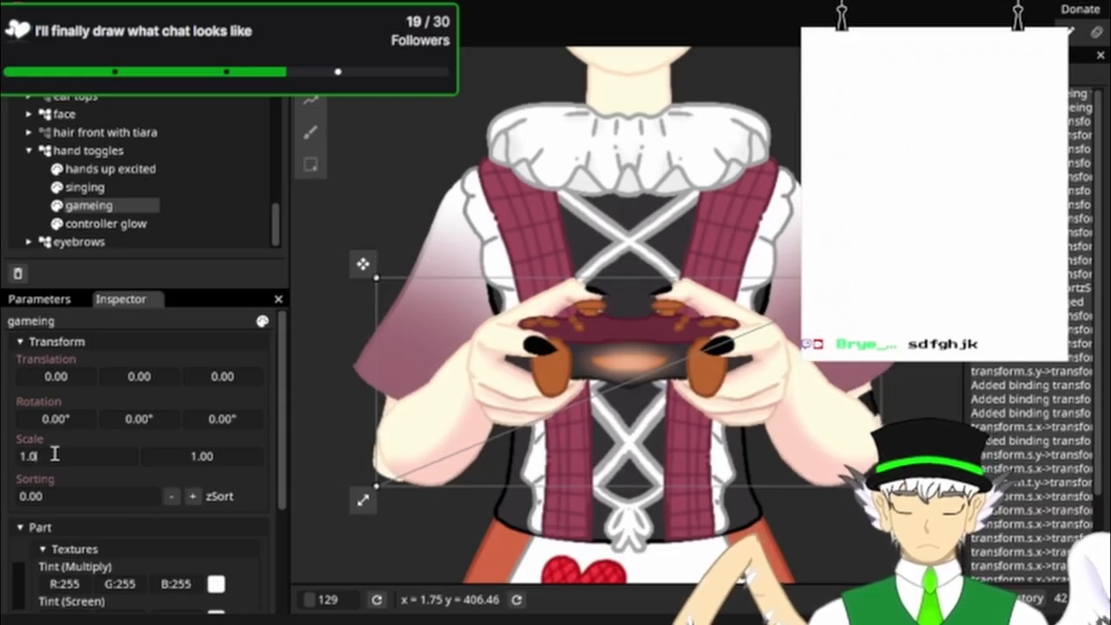
type("3")
key("BackSpace")
type("1")
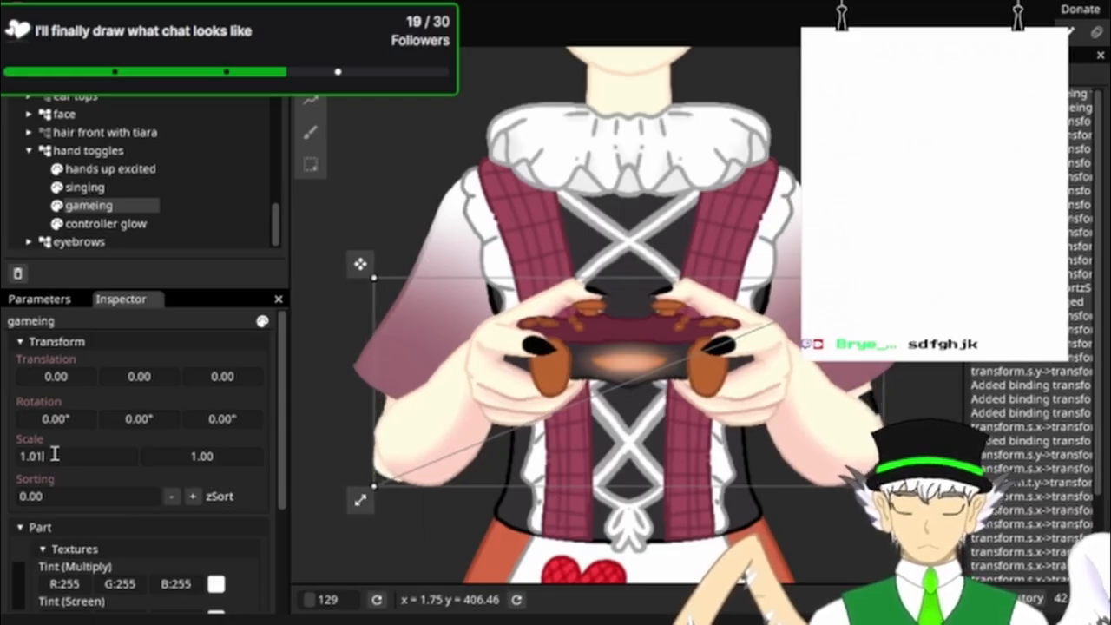
key("BackSpace")
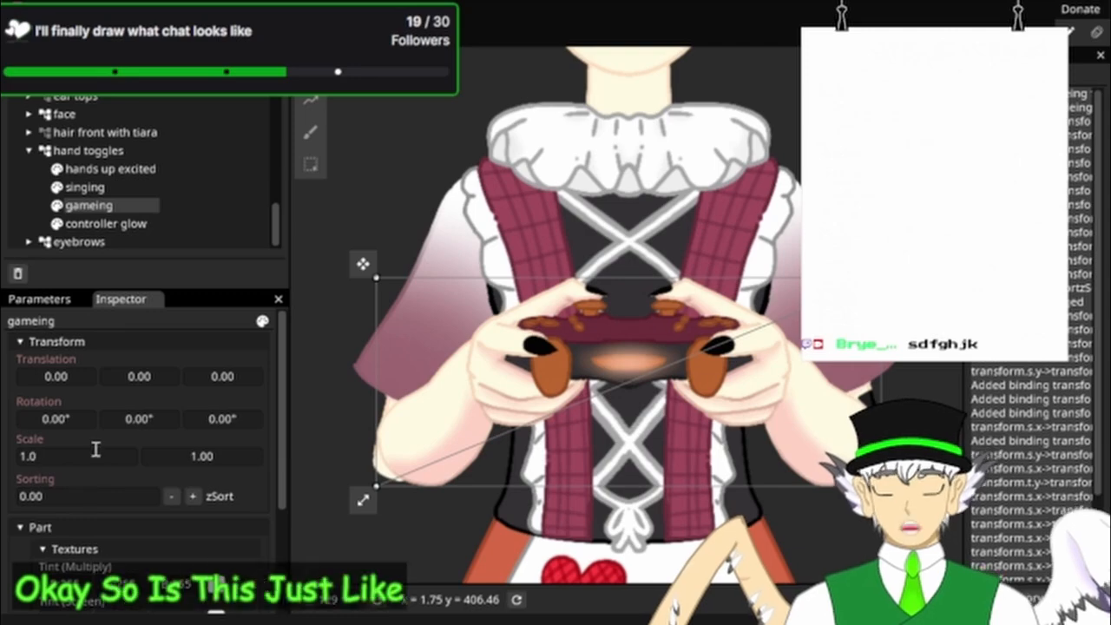
type("0")
key("Return")
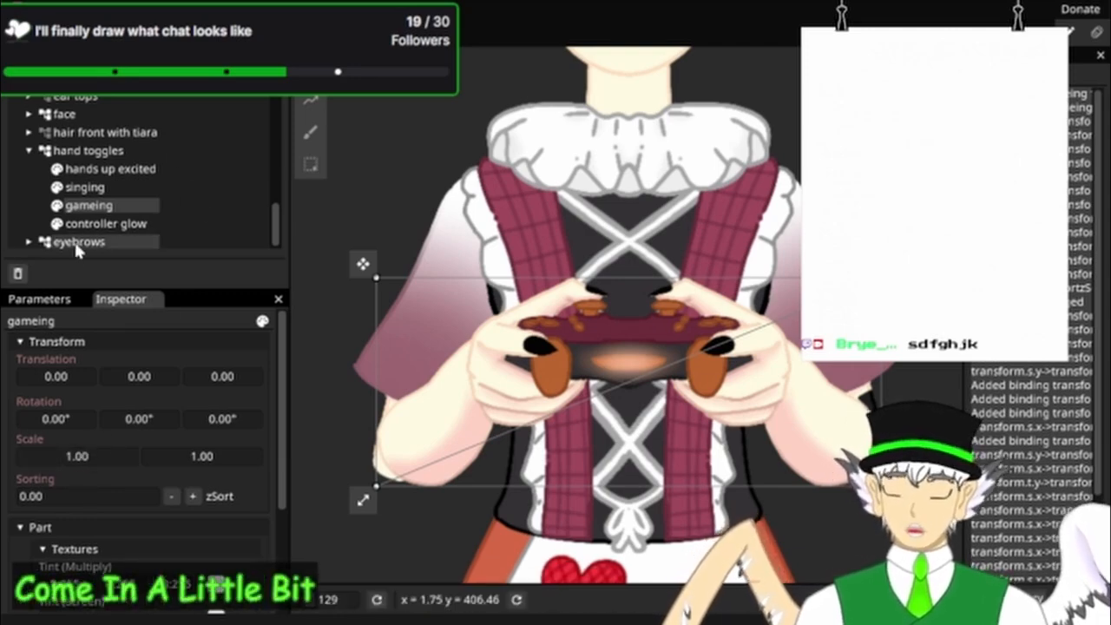
Step: Check which keypoint of Bust (yaw and tilt) is being edited, and return to the gameing part's transform values
left_click(39, 298)
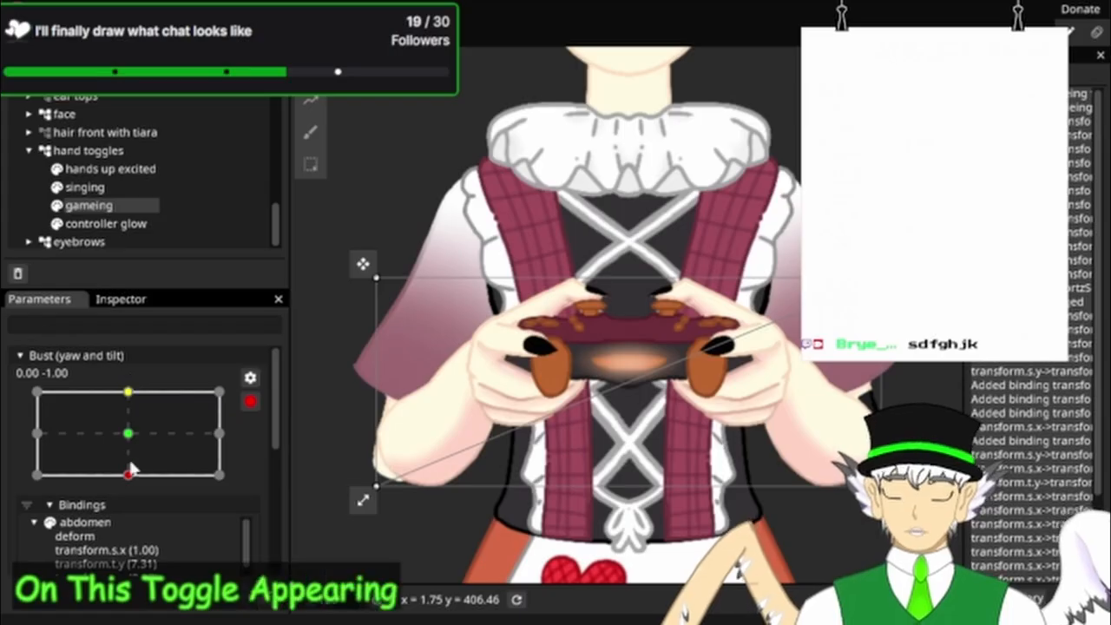
left_click_drag(130, 469, 86, 479)
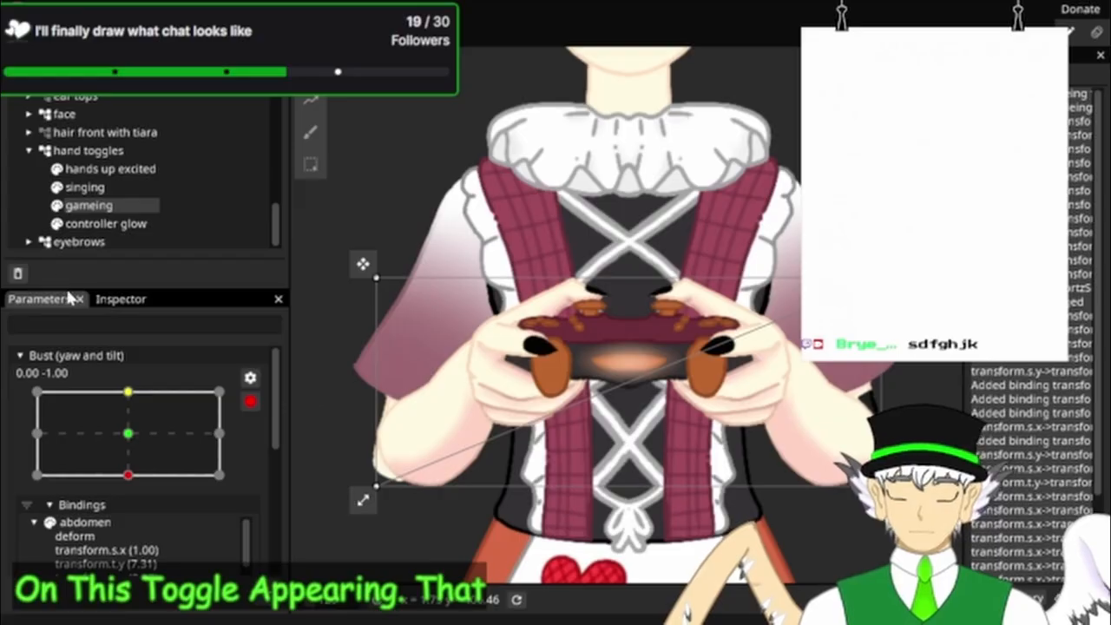
left_click(120, 298)
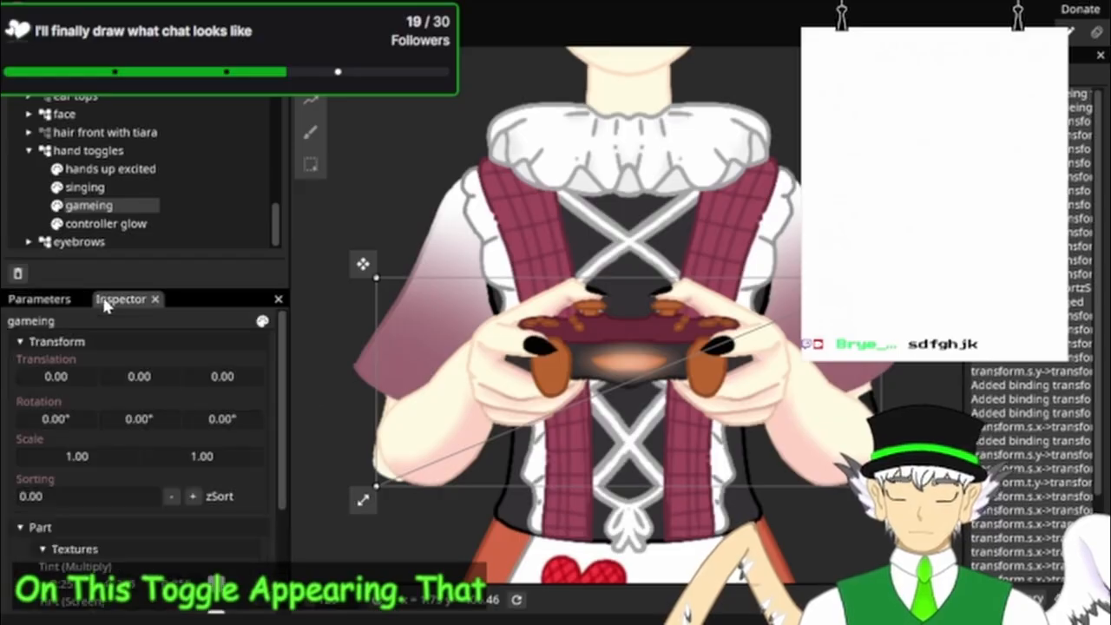
Step: Set the gameing part's horizontal scale to 1.03 and lower it to a vertical translation of about 6.98
double_click(99, 454)
type("1.03")
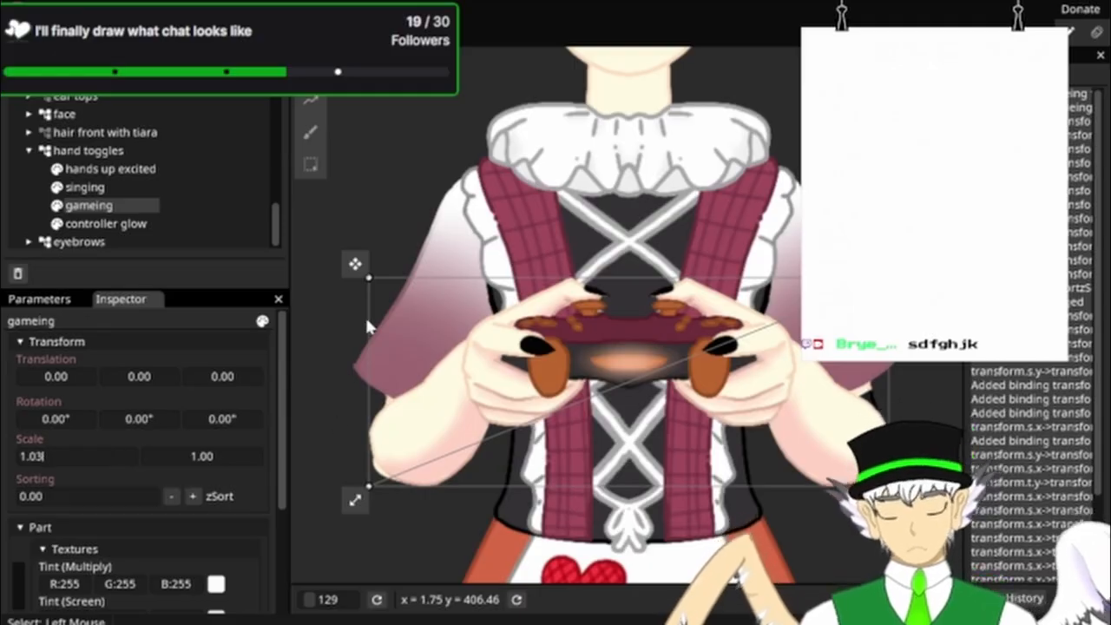
left_click(355, 264)
left_click_drag(355, 264, 355, 274)
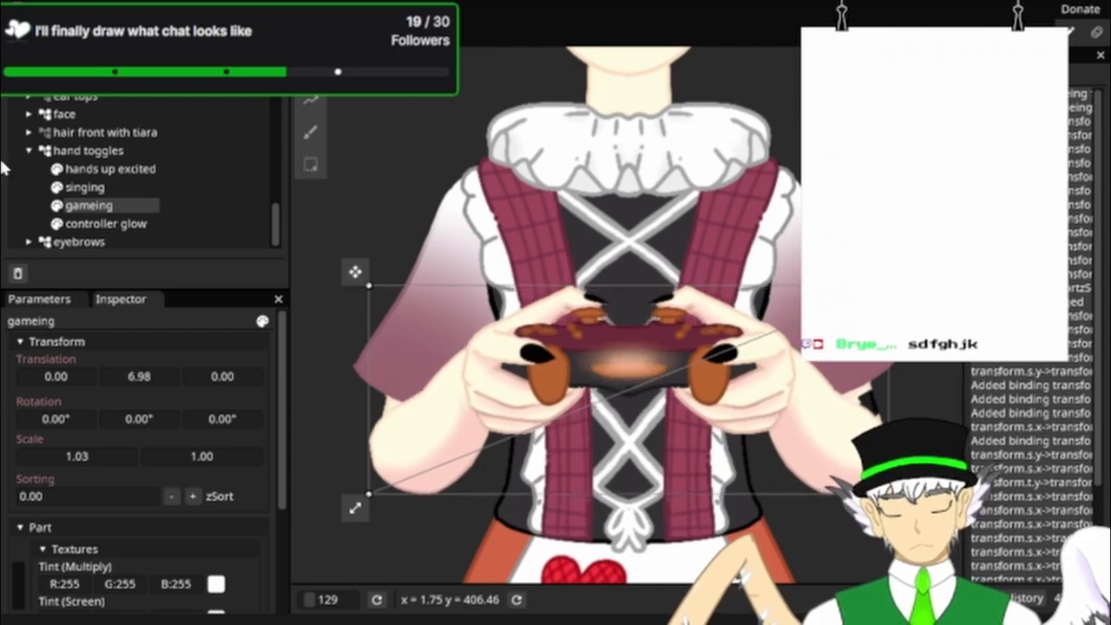
left_click(120, 148)
scroll(794, 318, "down", 2)
left_click_drag(774, 298, 731, 454)
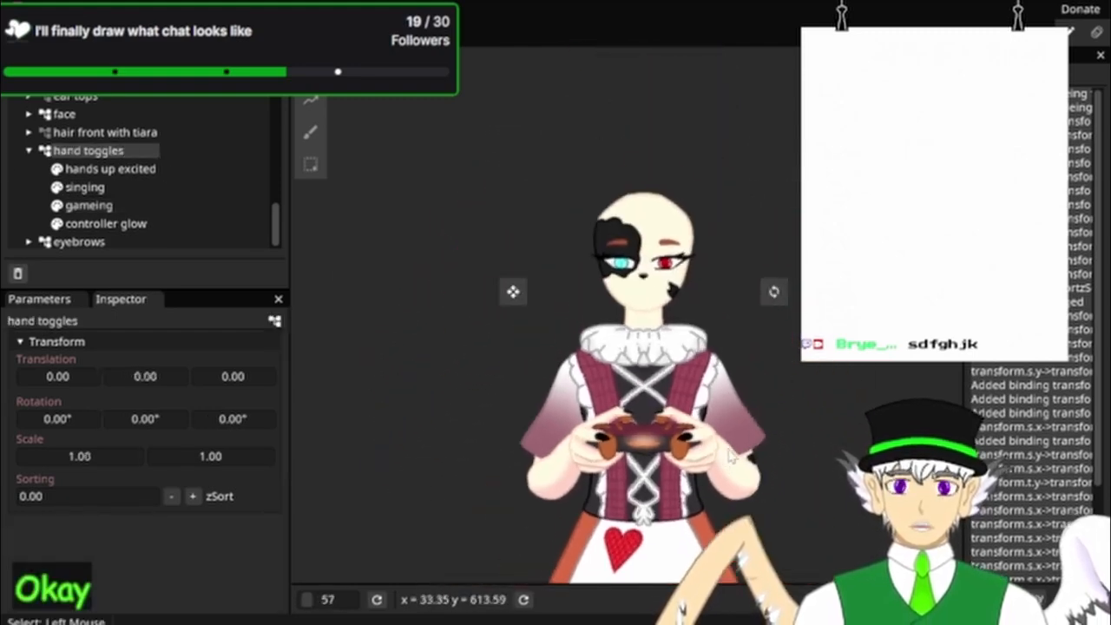
scroll(713, 440, "up", 6)
Step: Raise the controller glow slightly at the up keypoint (0.00, 1.00) of Bust (yaw and tilt) to follow the controller
left_click(39, 299)
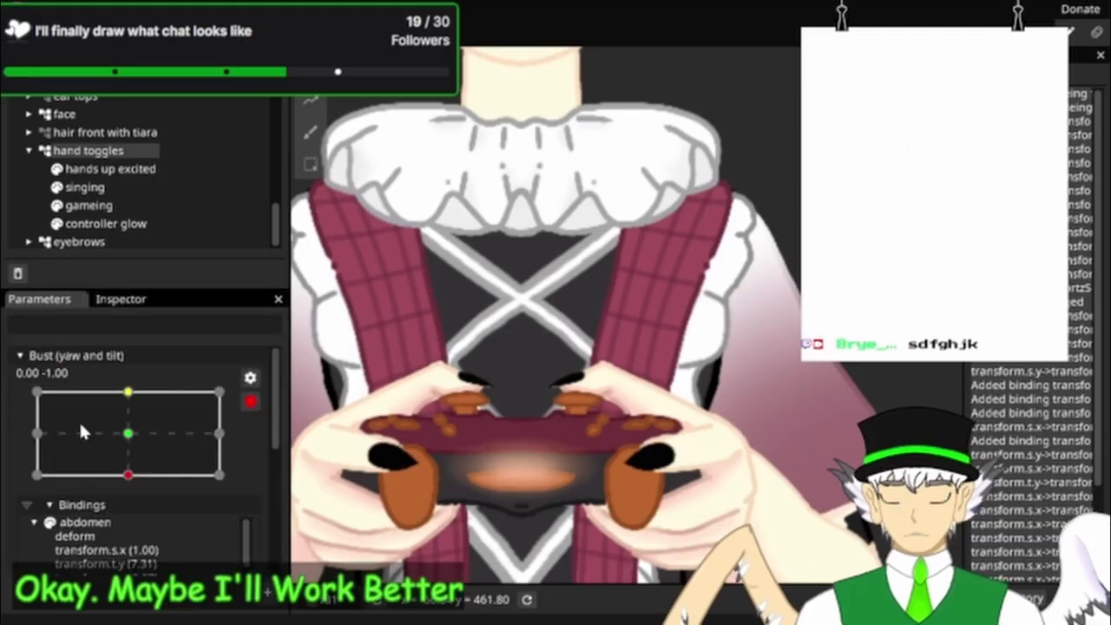
mouse_move(126, 453)
left_mouse_down()
mouse_move(128, 474)
mouse_move(131, 444)
left_mouse_up()
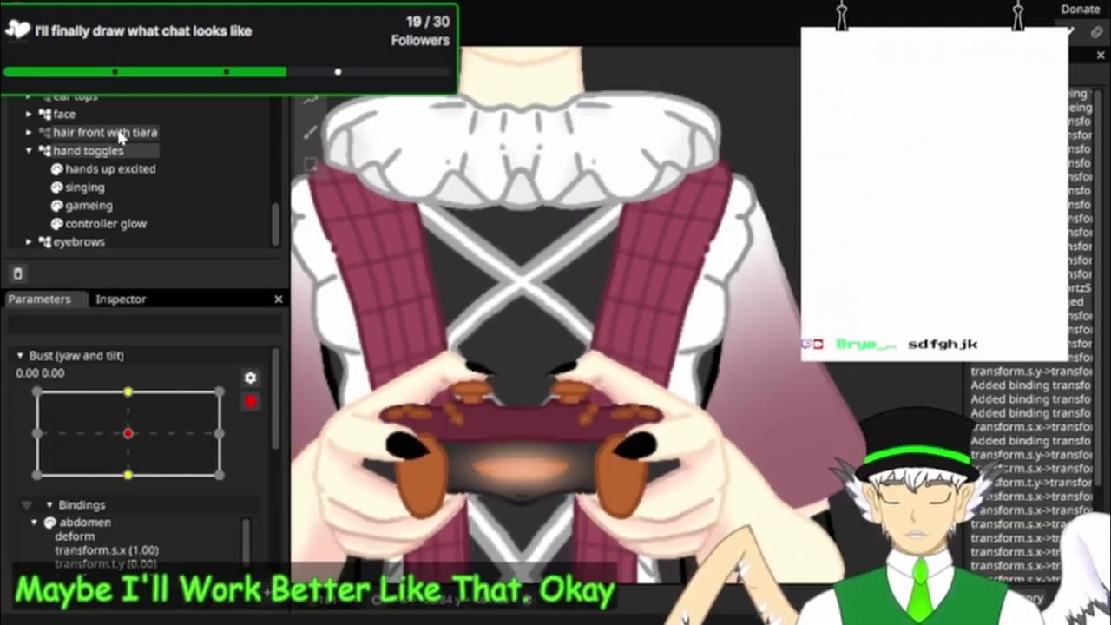
left_click(100, 224)
left_click_drag(618, 310, 693, 211)
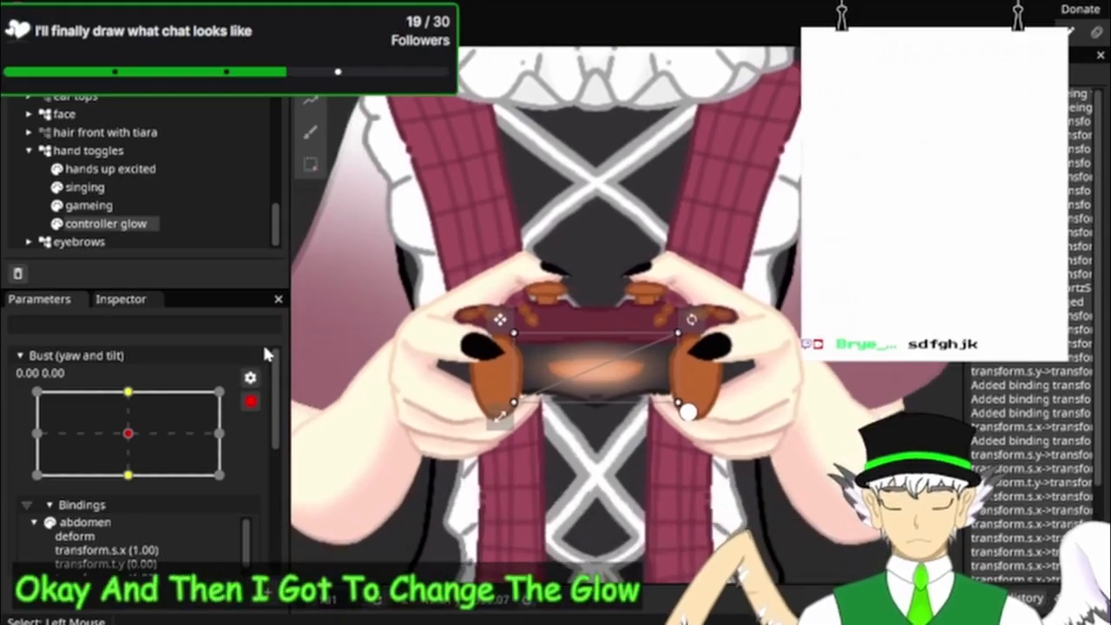
left_click(132, 415)
left_click_drag(130, 420, 127, 392)
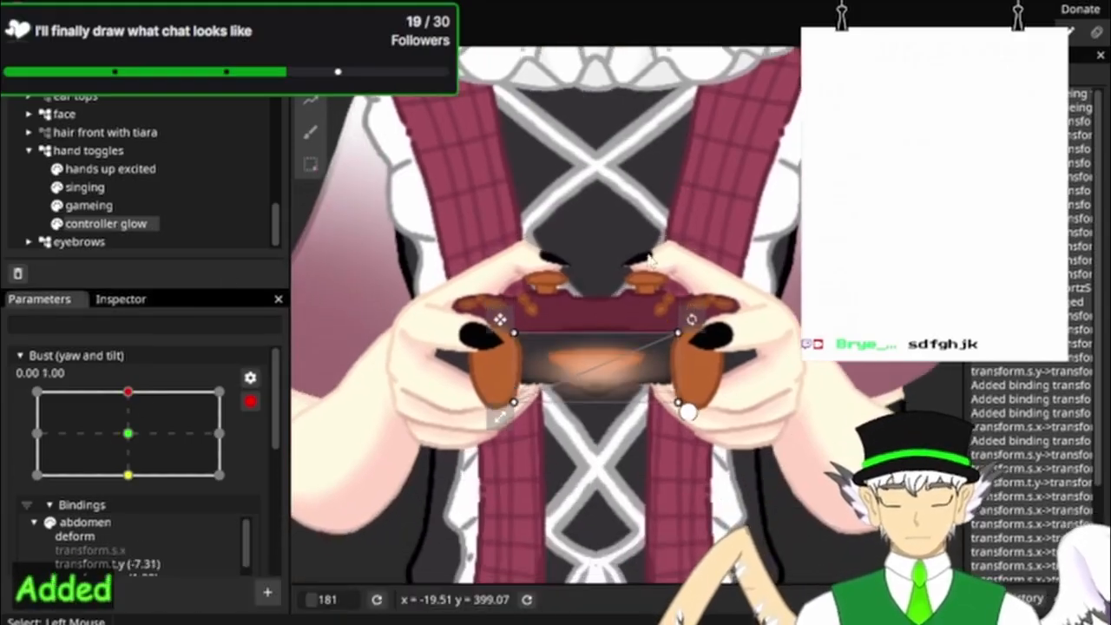
scroll(653, 212, "up", 5)
left_click_drag(652, 207, 697, 165)
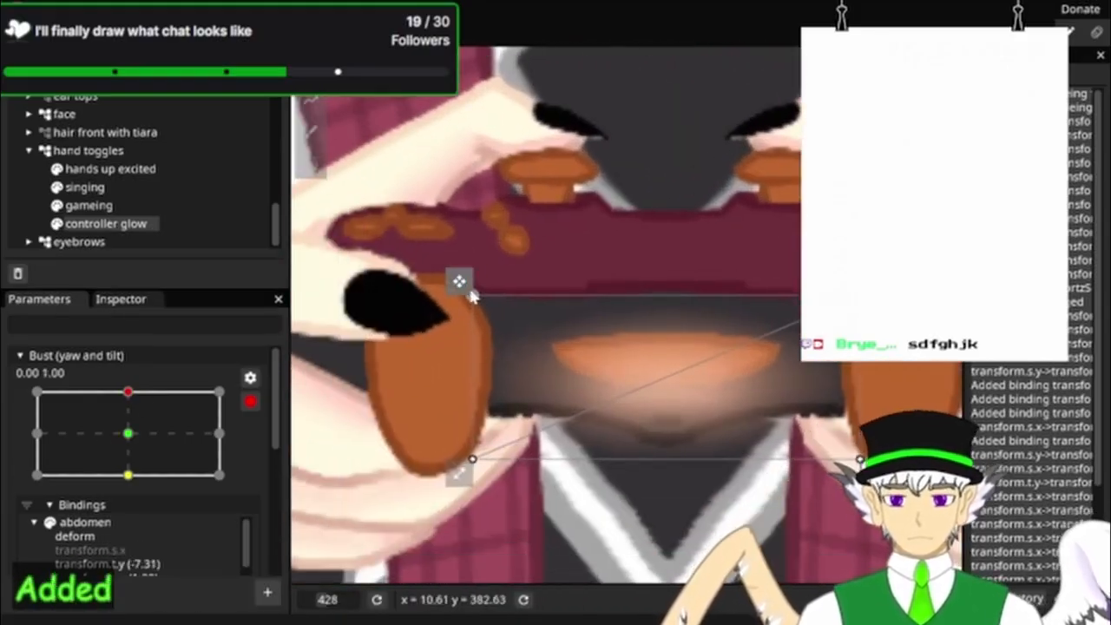
left_click_drag(459, 282, 459, 259)
Step: Lower the controller glow slightly at the down keypoint (0.00, -1.00) of Bust (yaw and tilt)
left_click_drag(130, 420, 133, 477)
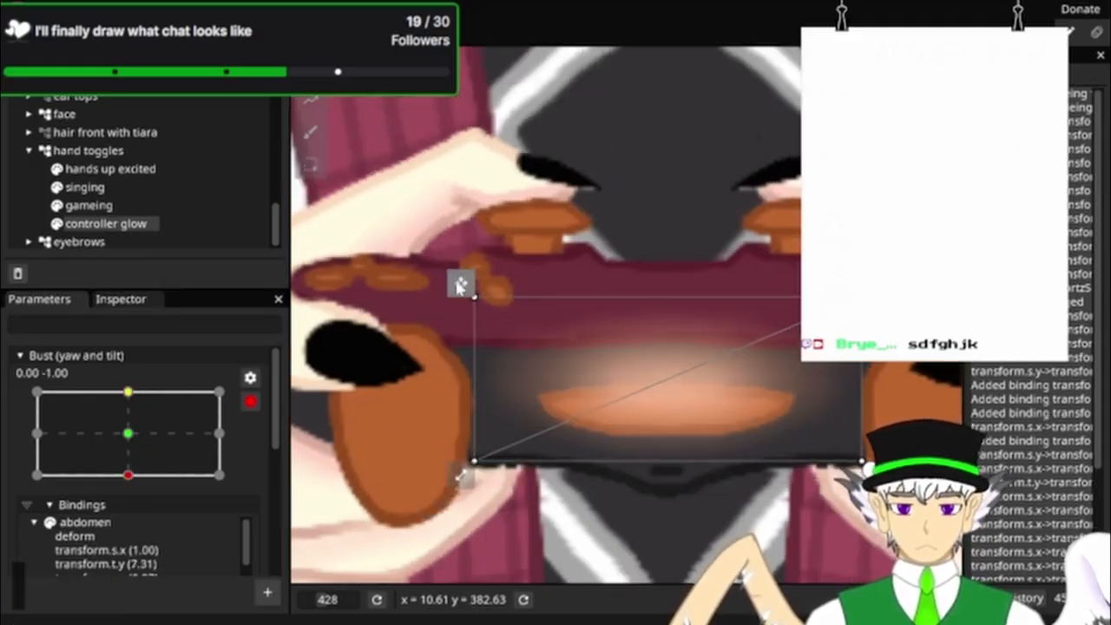
left_click_drag(460, 285, 462, 304)
scroll(461, 306, "down", 8)
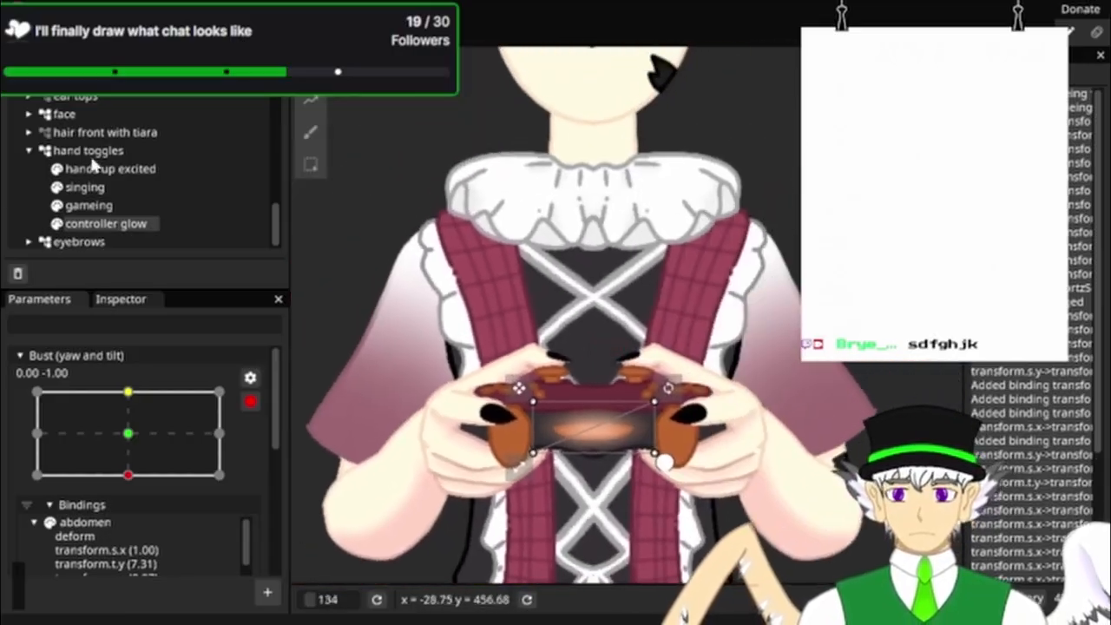
Step: Preview Bust (yaw and tilt) at its down, up and centre keypoints to examine how the controller and hands follow the body
left_click(102, 188)
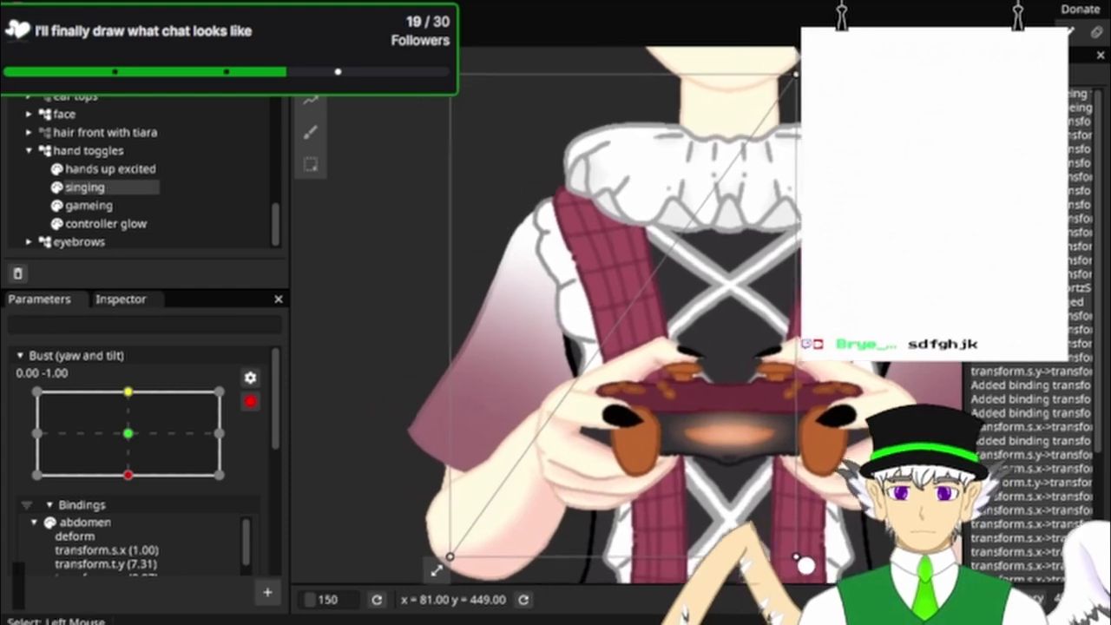
scroll(942, 375, "down", 8)
left_click_drag(940, 368, 679, 241)
scroll(466, 451, "up", 8)
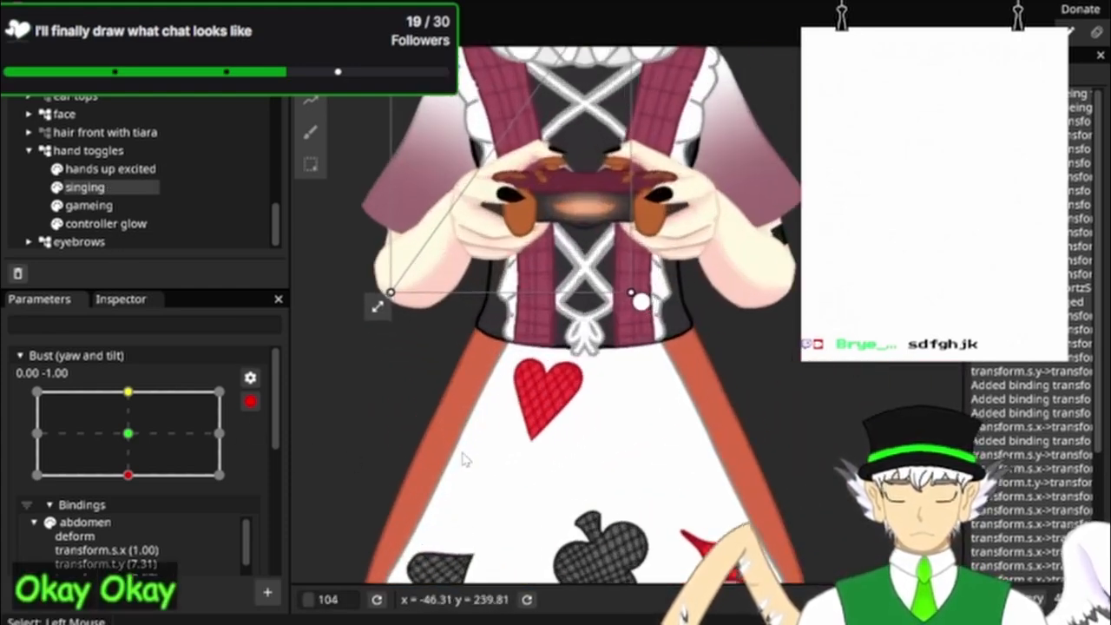
left_click_drag(576, 321, 607, 550)
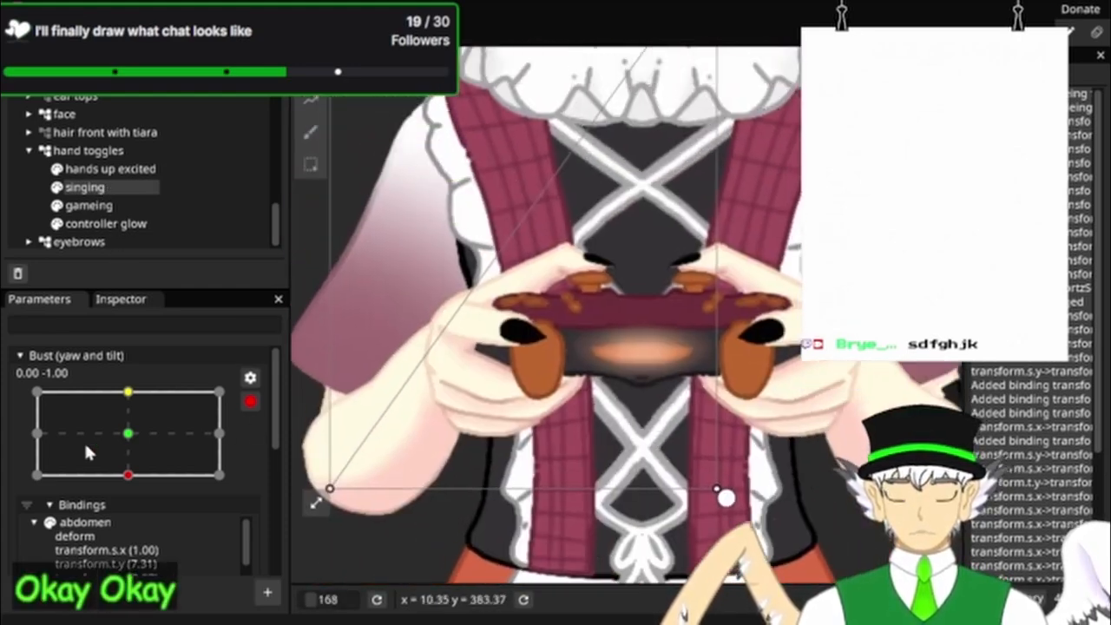
left_click_drag(129, 475, 222, 543)
scroll(729, 317, "down", 6)
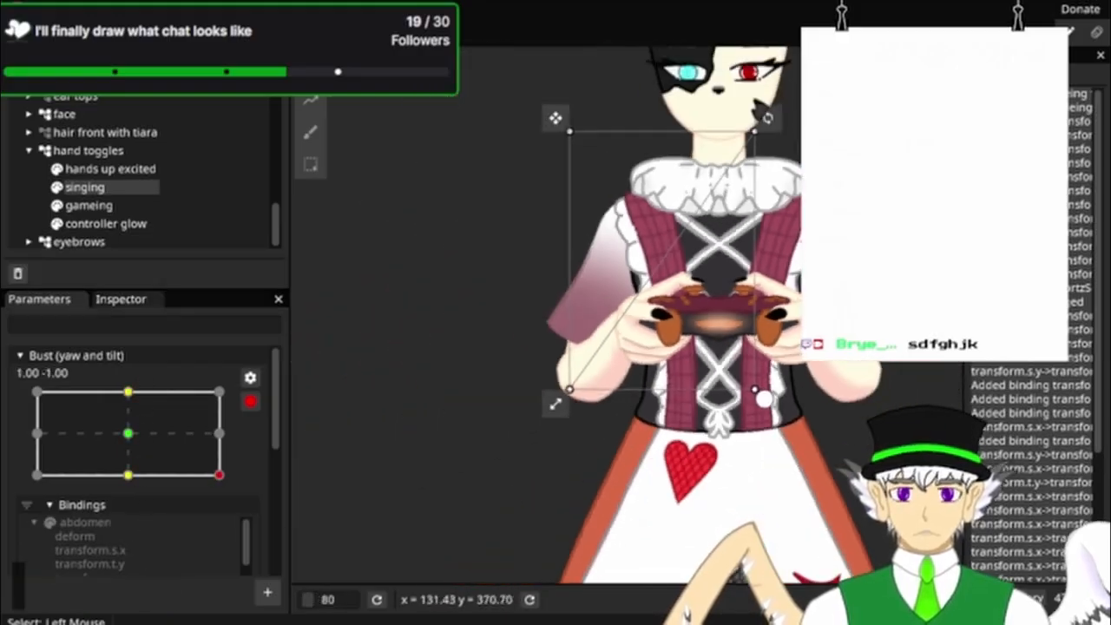
left_click_drag(850, 277, 709, 434)
left_click(129, 475)
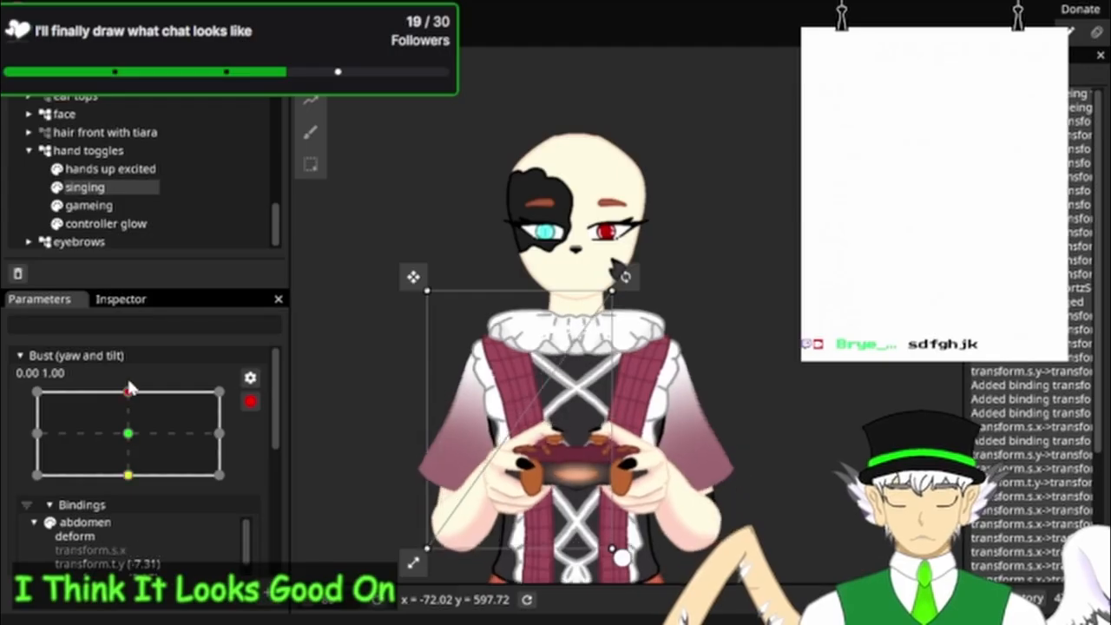
left_click_drag(613, 513, 700, 382)
scroll(700, 382, "up", 5)
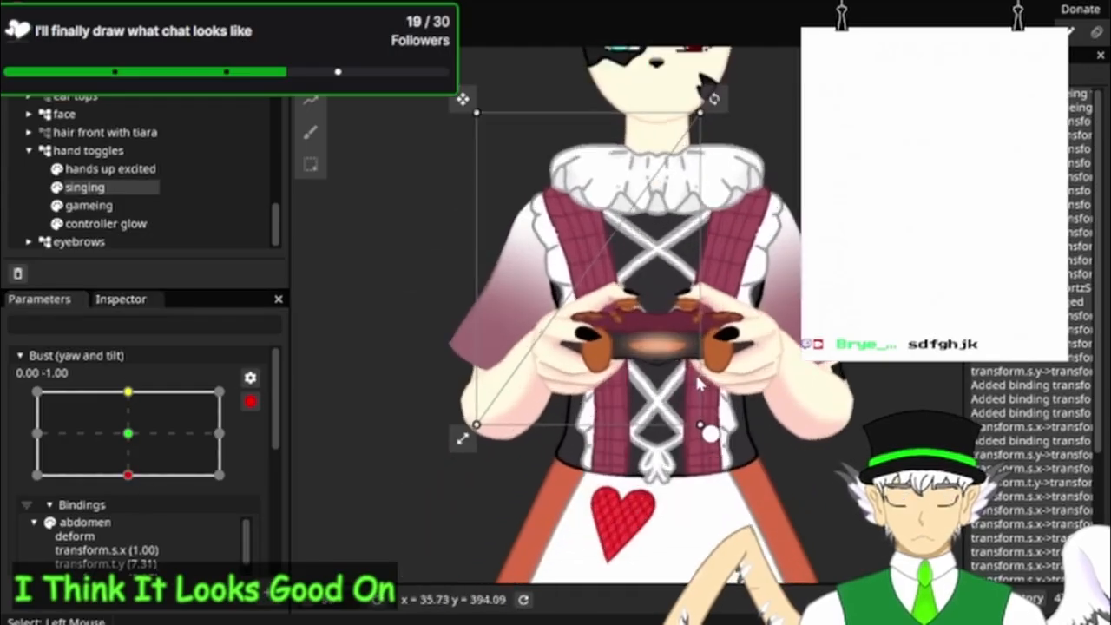
left_click(128, 433)
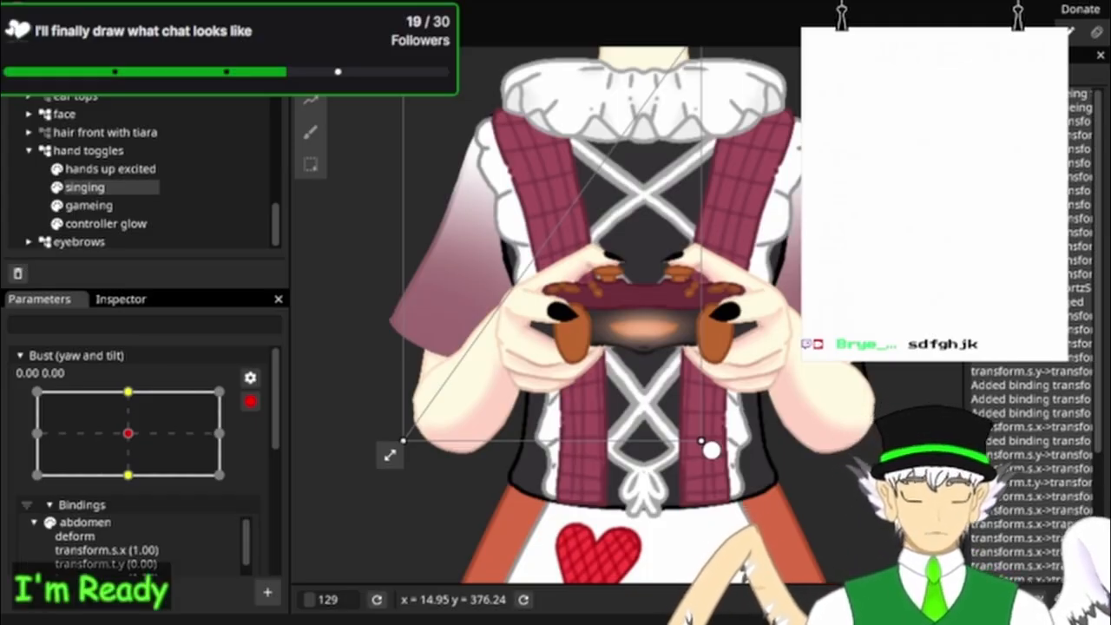
scroll(703, 439, "up", 3)
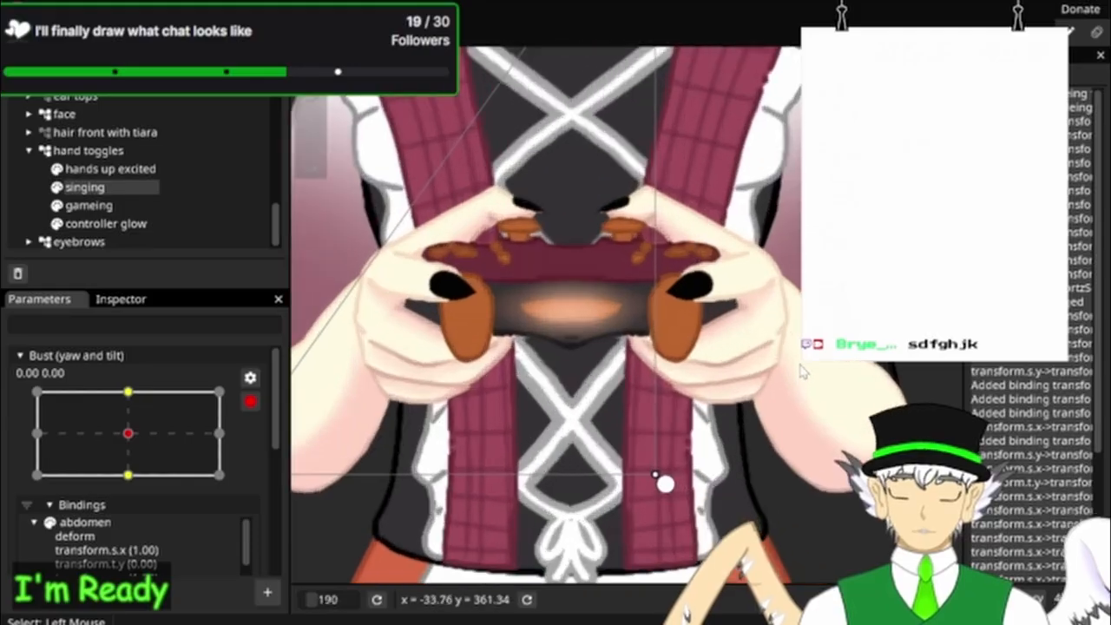
Step: Stop editing the Bust keypoint and swap the hand poses by setting the gameing toggle to 0.00 and the singing toggle to 1.00
left_click(122, 299)
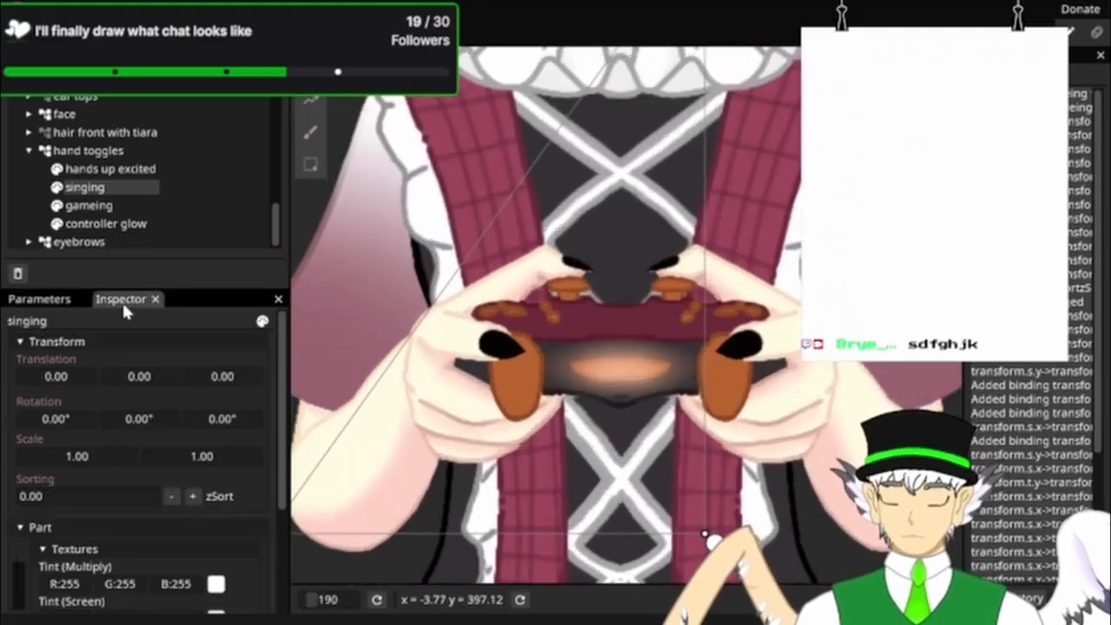
left_click(39, 299)
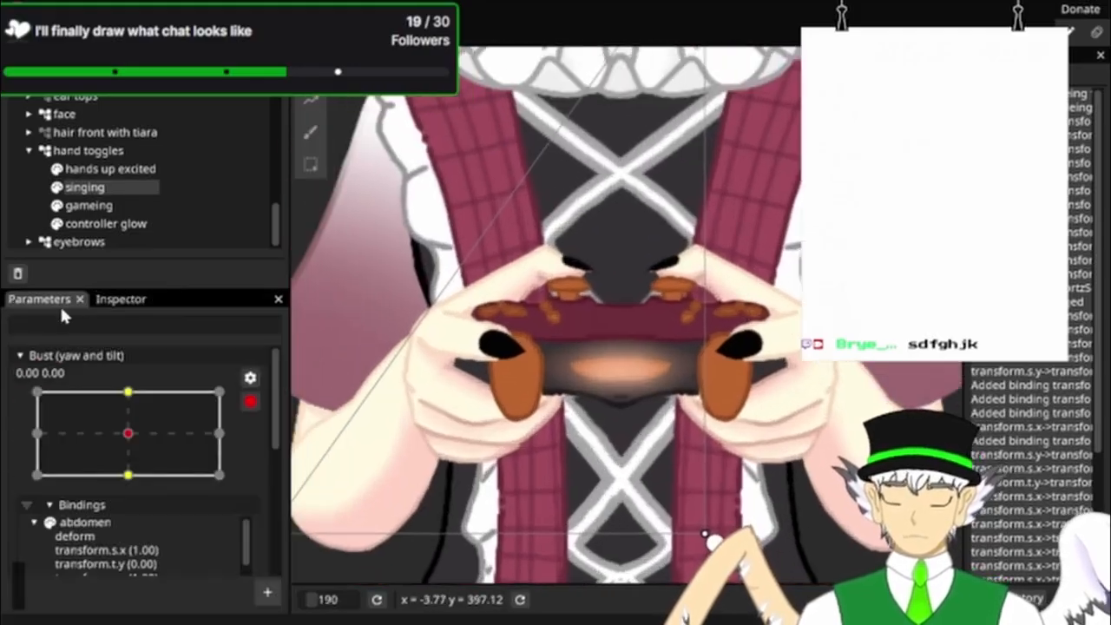
left_click(250, 397)
left_click(25, 379)
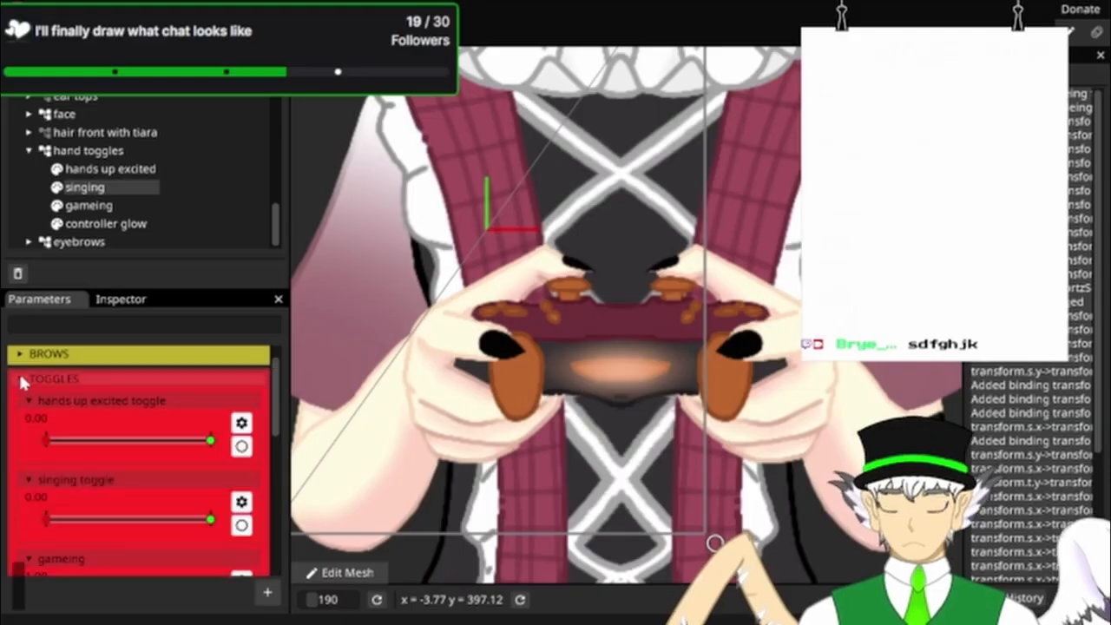
scroll(145, 489, "down", 4)
left_click_drag(201, 429, 3, 438)
scroll(78, 464, "up", 2)
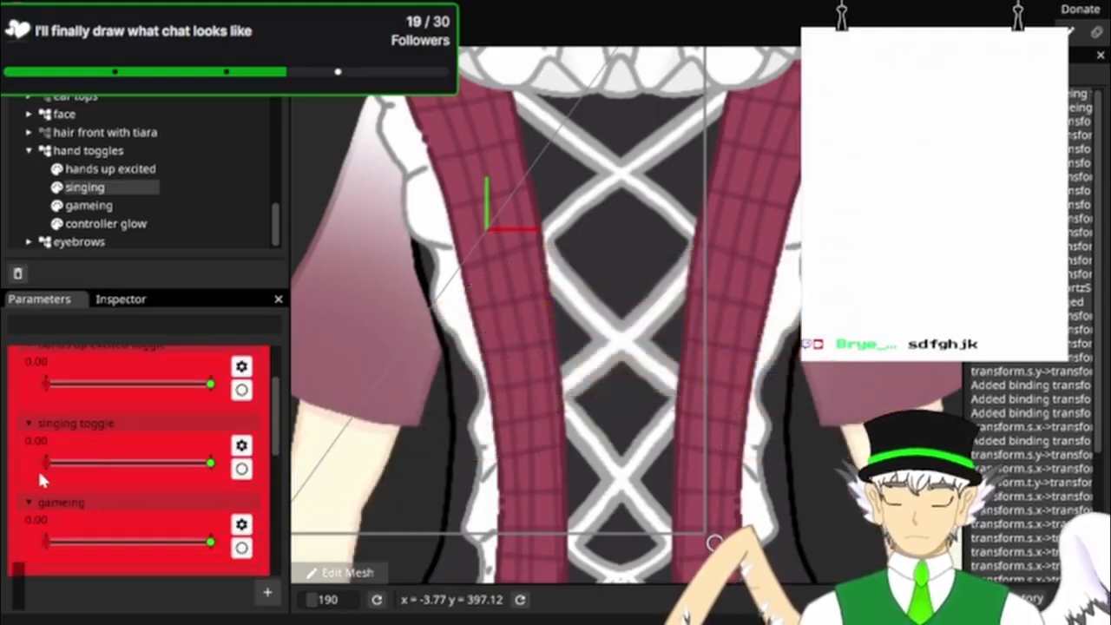
left_click_drag(40, 469, 254, 473)
scroll(173, 443, "down", 2)
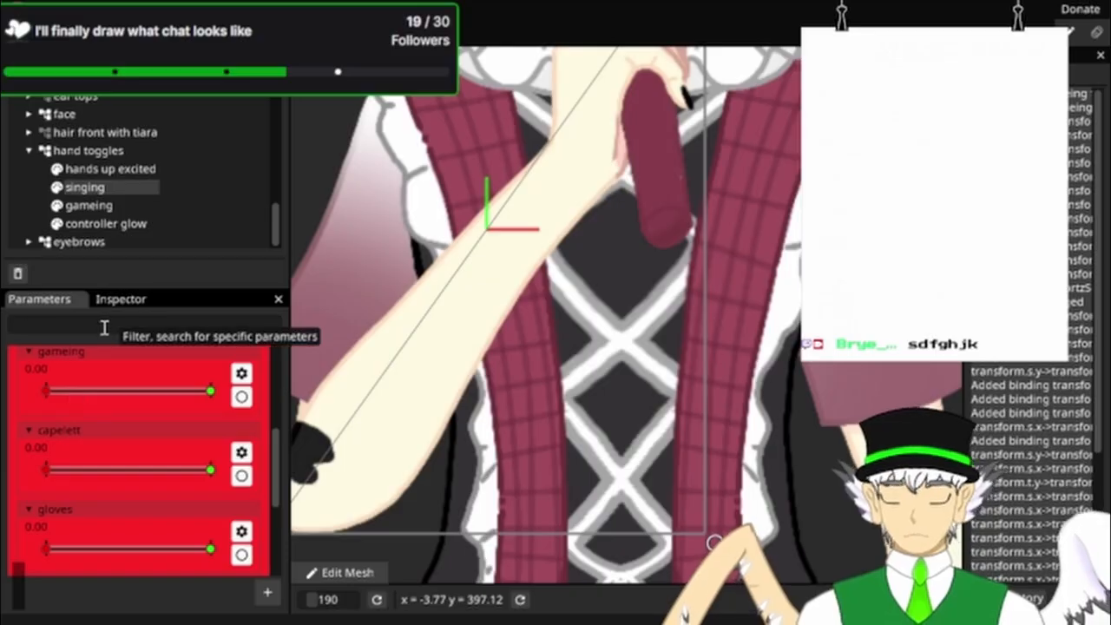
Step: Collapse the TOGGLES group and resume keypoint editing of Bust (yaw and tilt) at its centre
left_click(108, 298)
left_click(43, 300)
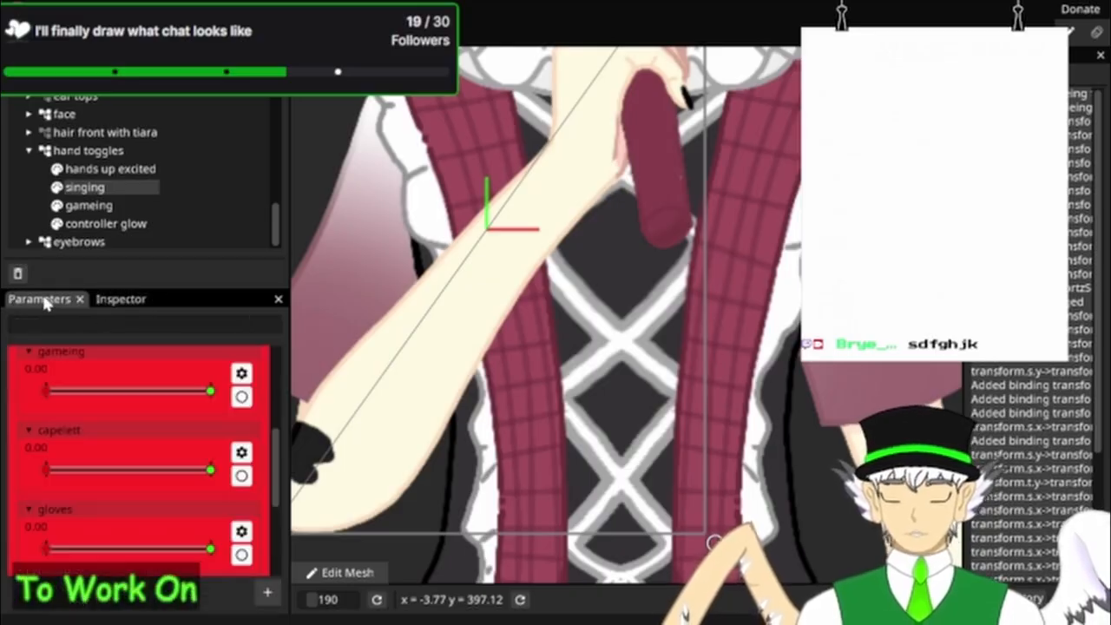
scroll(86, 344, "up", 2)
scroll(71, 393, "up", 1)
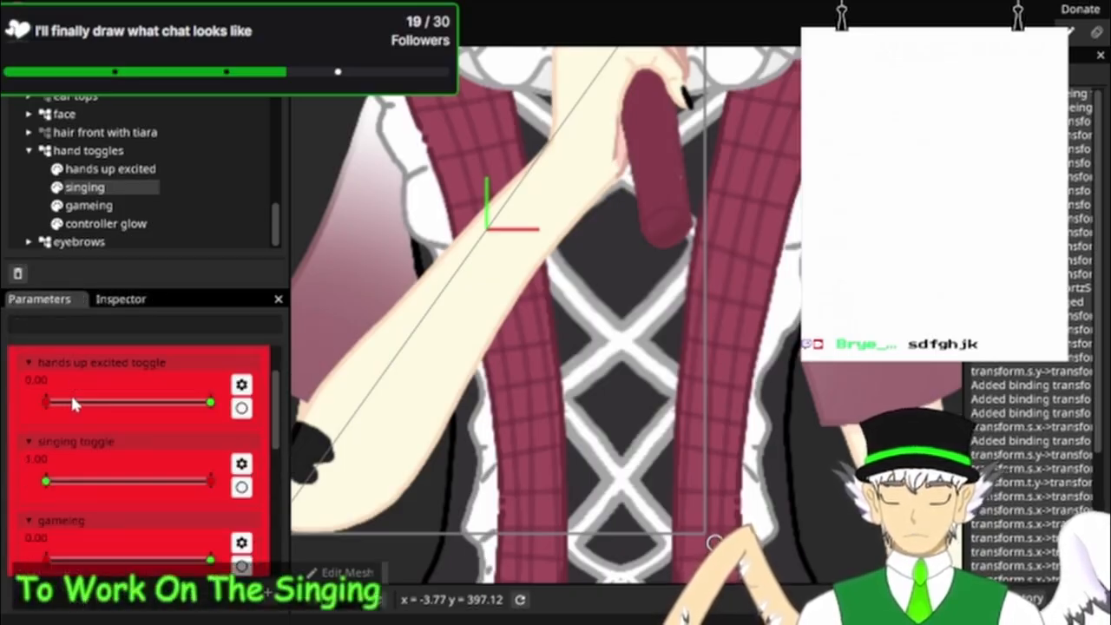
scroll(62, 375, "up", 1)
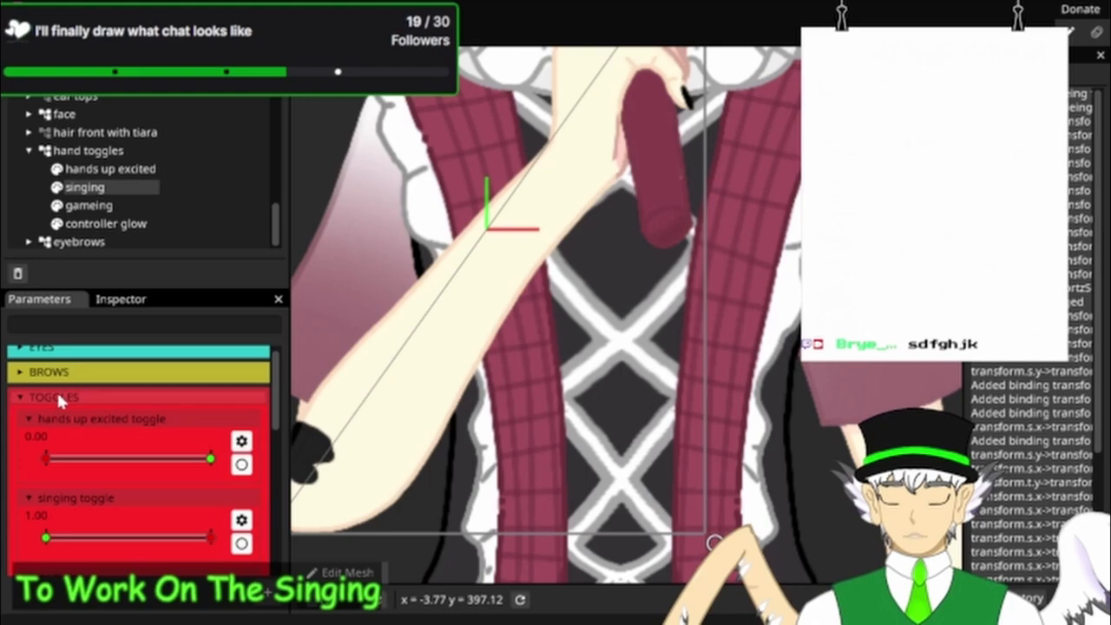
scroll(57, 389, "down", 1)
scroll(56, 389, "up", 1)
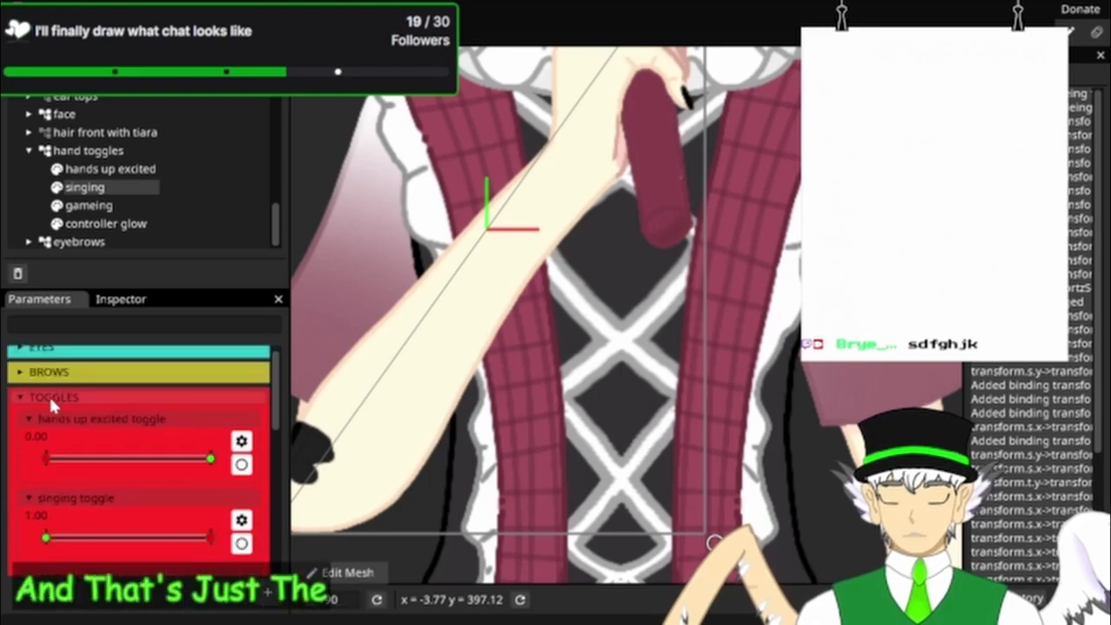
left_click(48, 394)
left_click(248, 493)
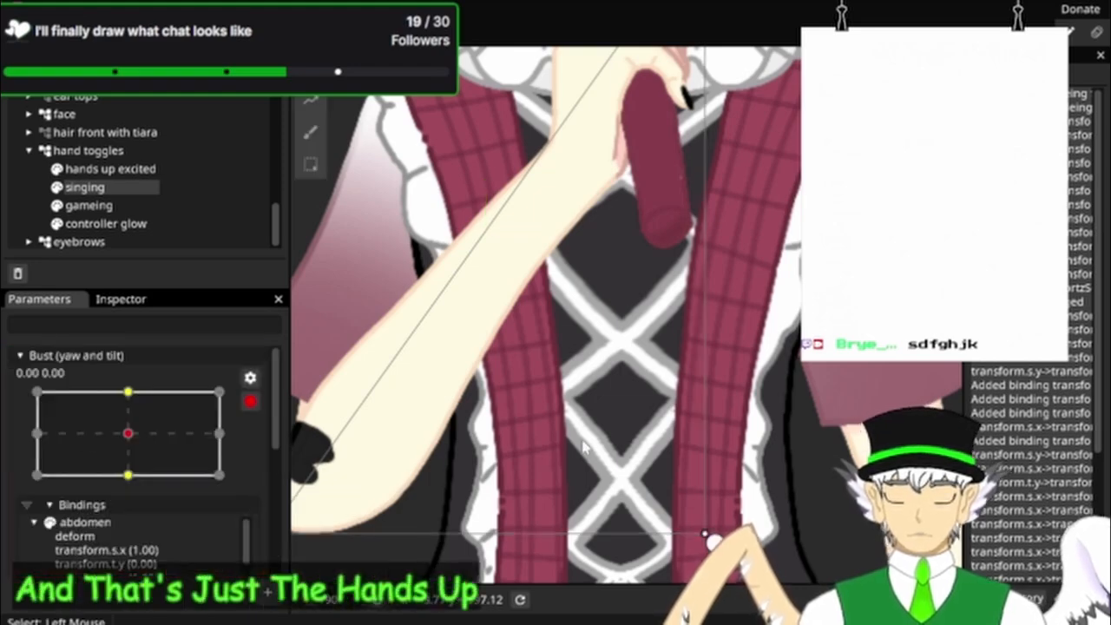
Step: At the down keypoint of Bust (yaw and tilt), lower the singing part to a vertical translation of about 14.43
scroll(583, 447, "down", 3)
left_click_drag(795, 469, 815, 388)
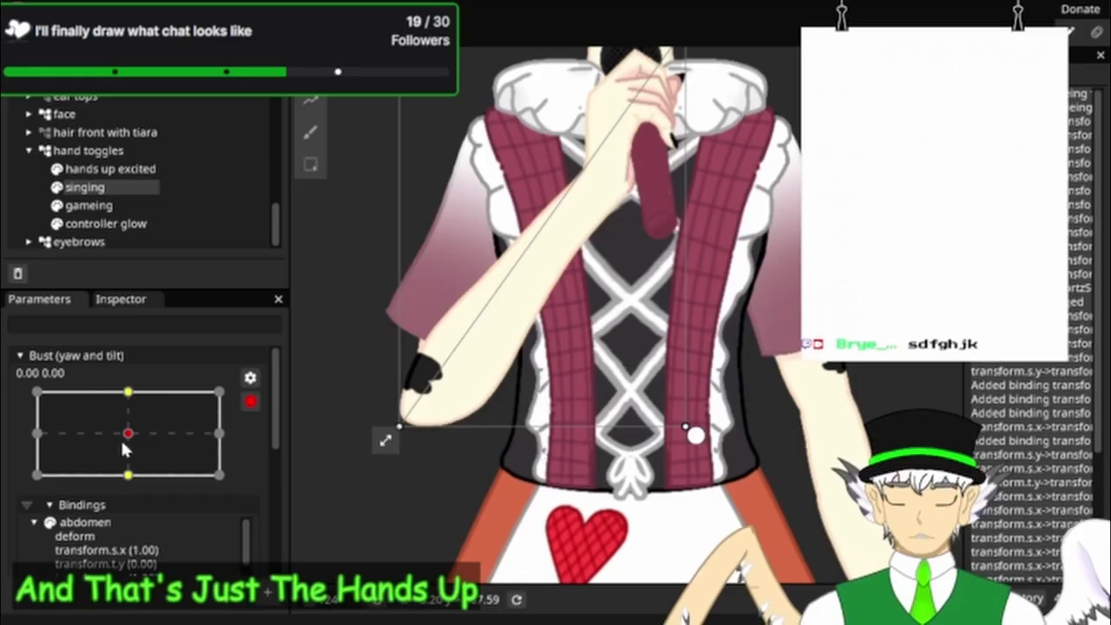
left_click(125, 478)
left_click_drag(730, 355, 752, 462)
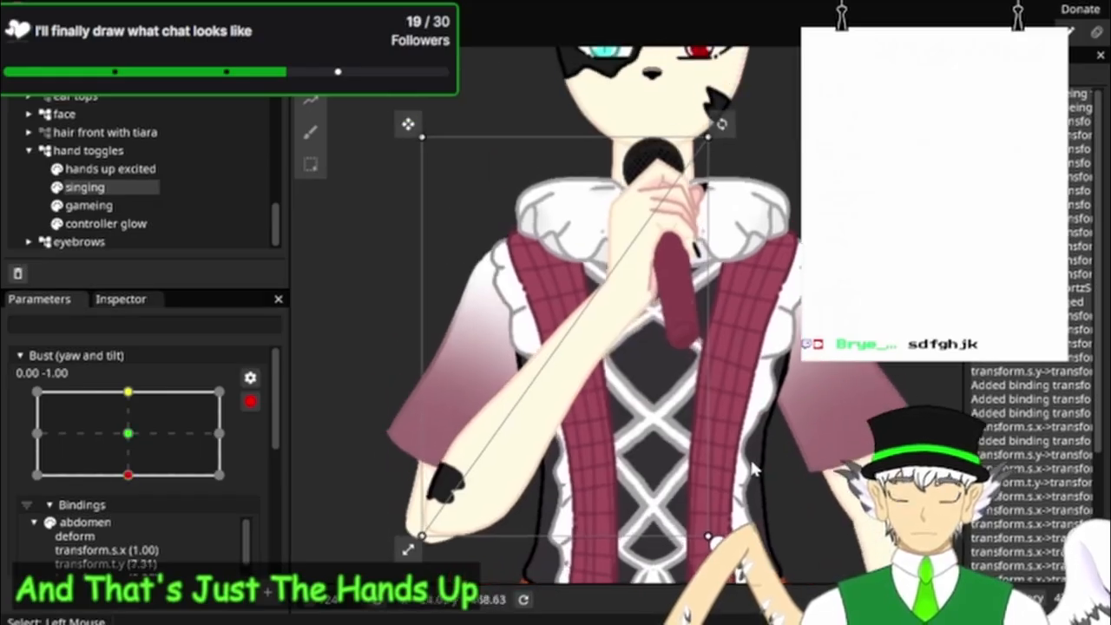
left_click(123, 300)
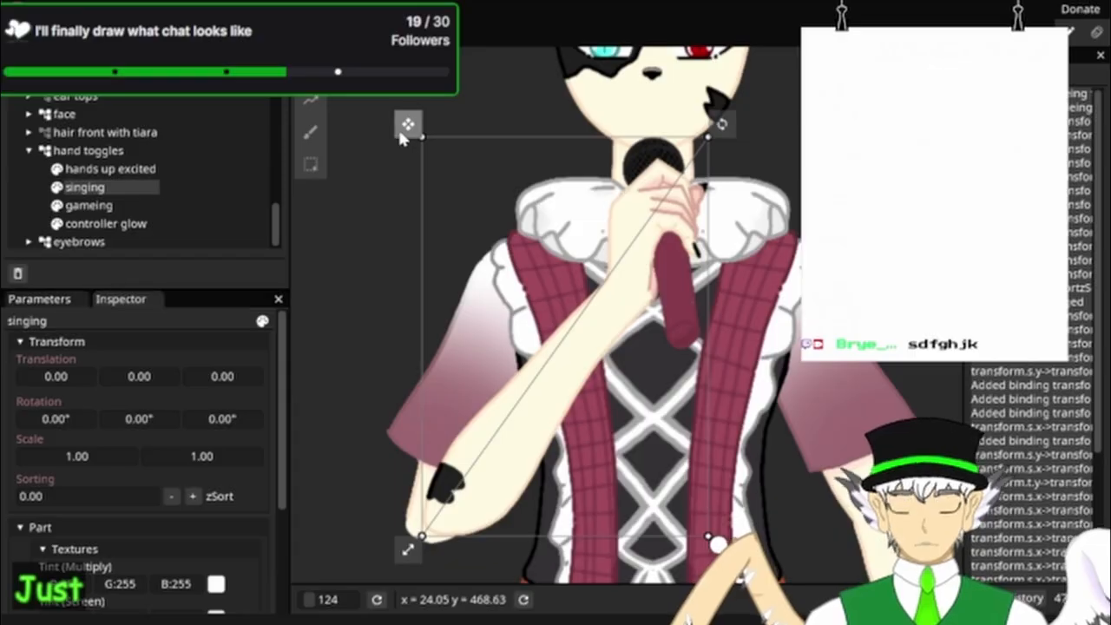
left_click_drag(401, 135, 408, 140)
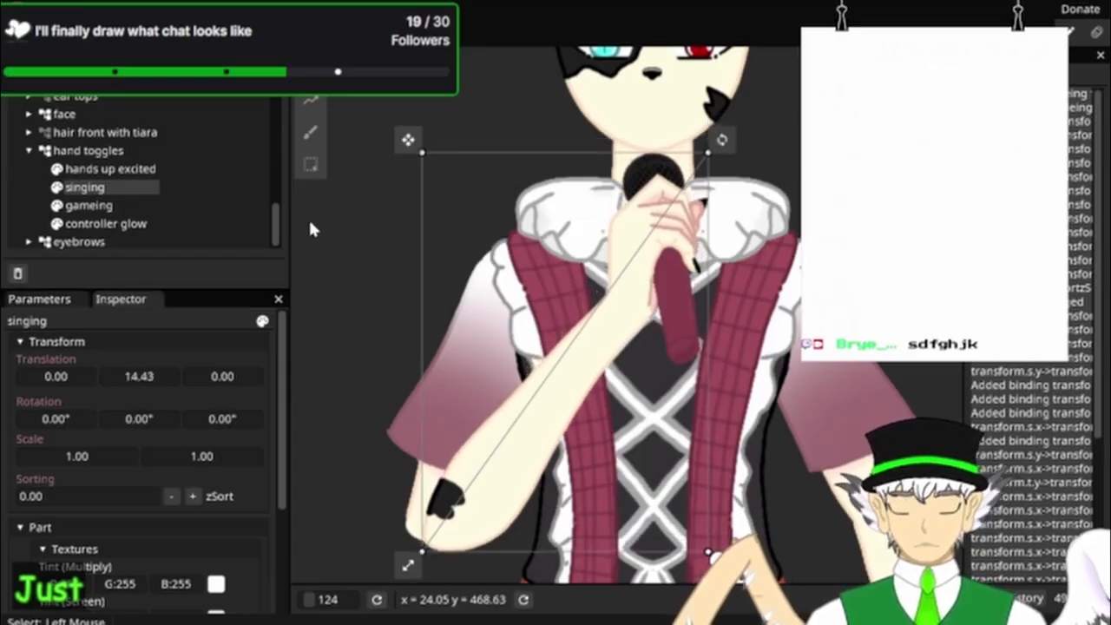
Step: Rotate the singing part 3.60° about its third axis and set its horizontal translation to -7.00
left_click_drag(72, 376, 55, 376)
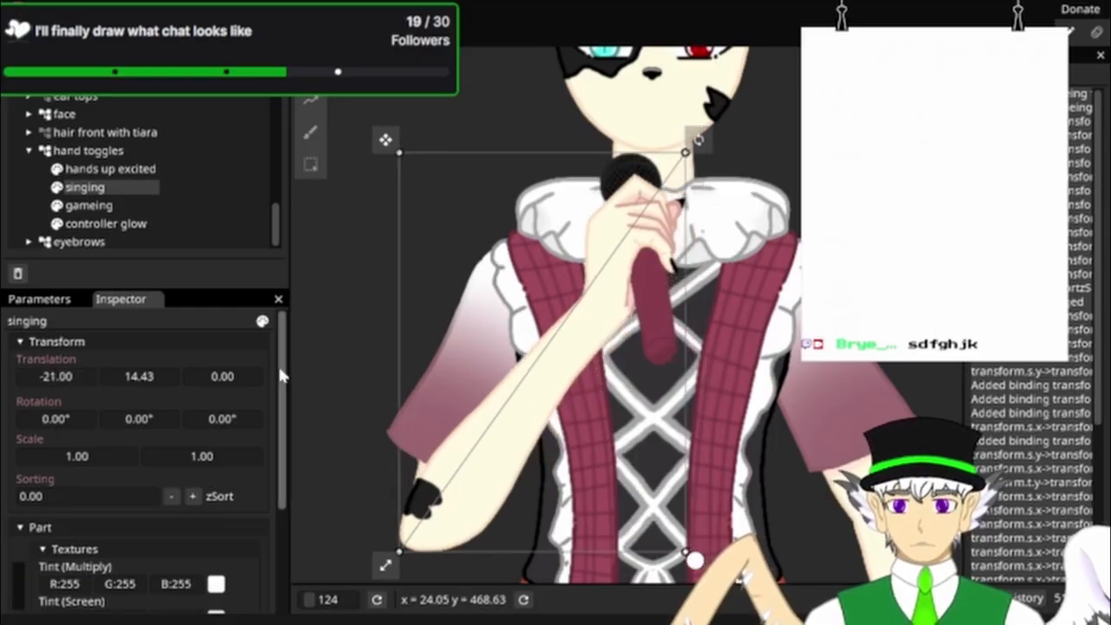
left_click_drag(239, 417, 303, 390)
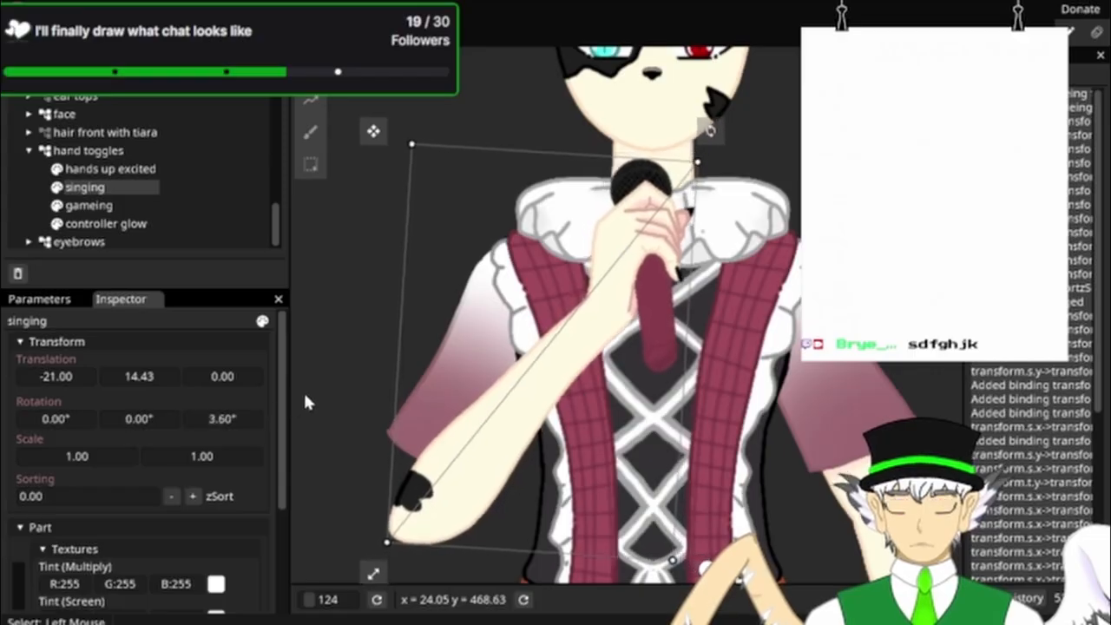
left_click_drag(70, 374, 83, 410)
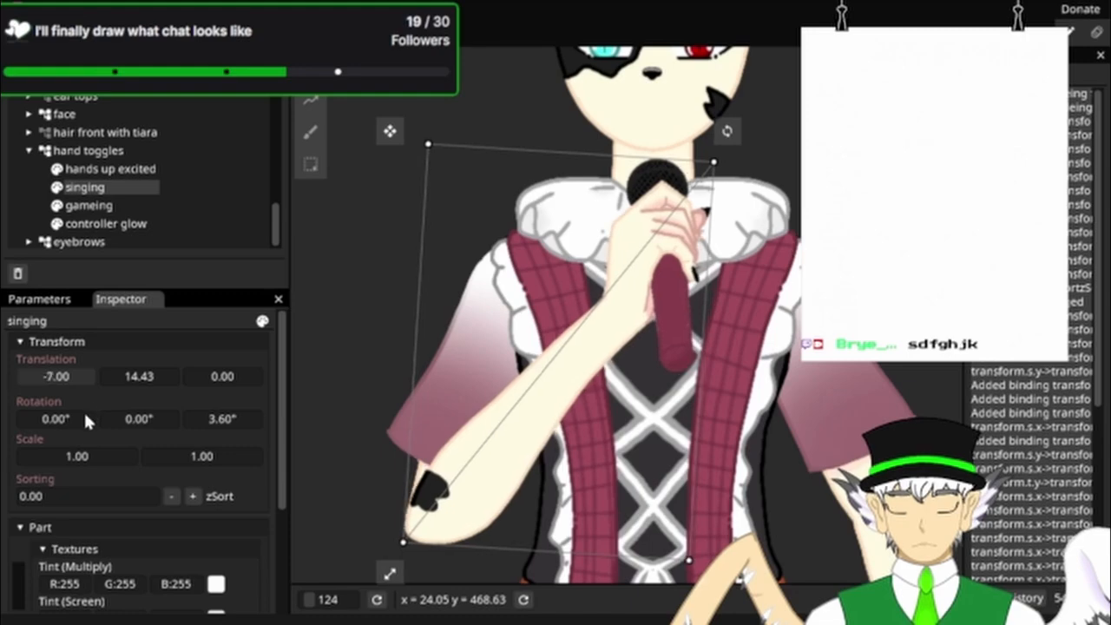
Step: At the up keypoint of Bust (yaw and tilt), nudge the singing part slightly to the right
left_click(162, 152)
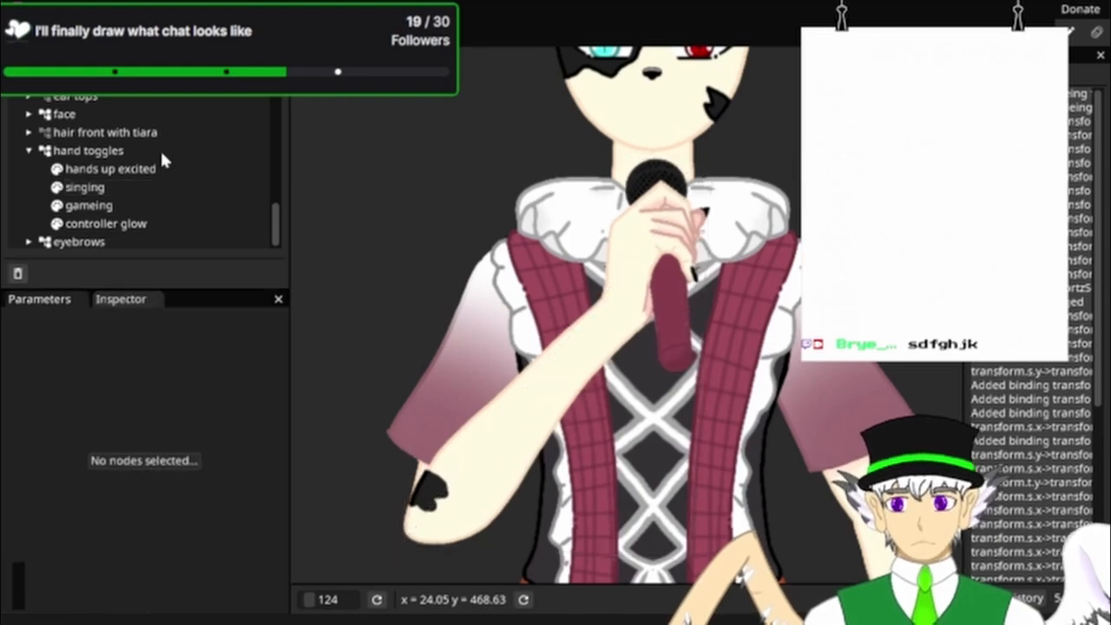
scroll(627, 273, "down", 3)
left_click_drag(669, 263, 588, 406)
left_click(45, 303)
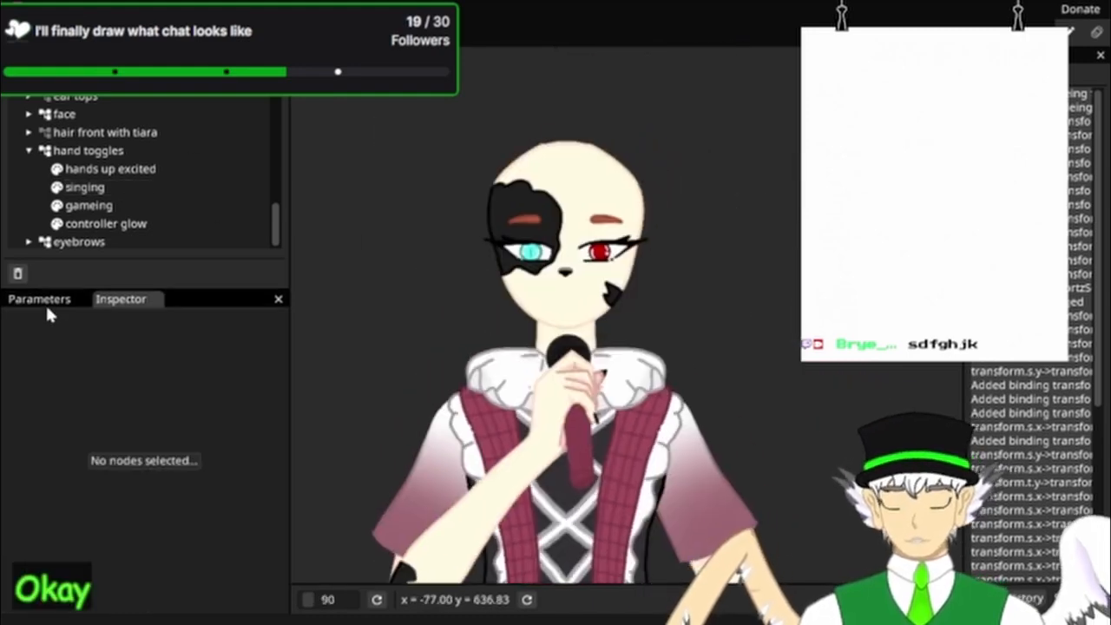
left_click_drag(126, 477, 123, 362)
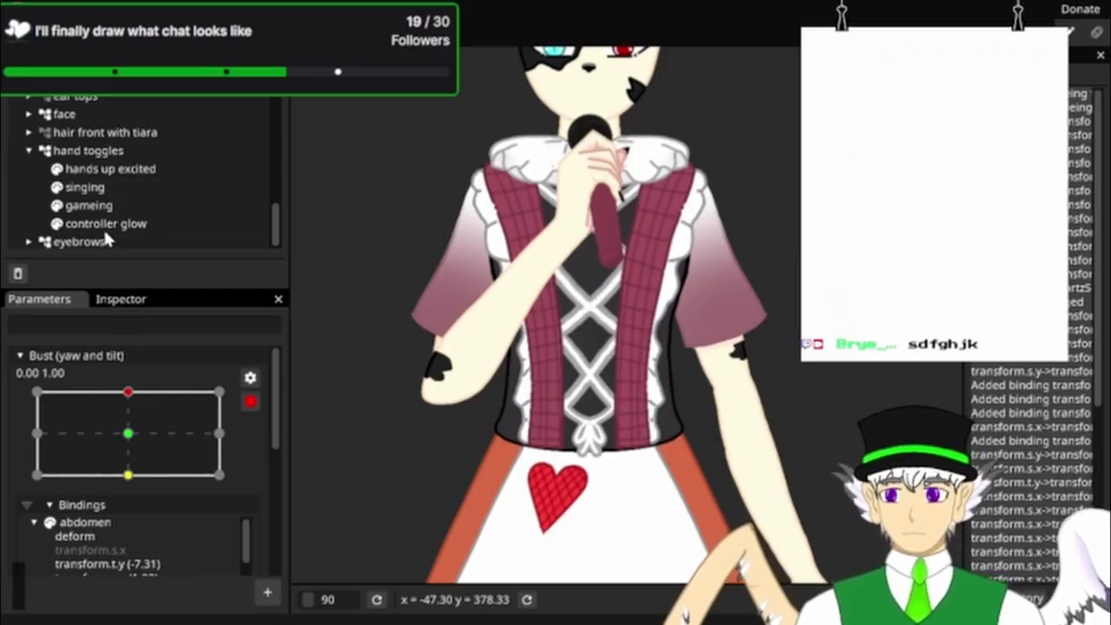
left_click(91, 187)
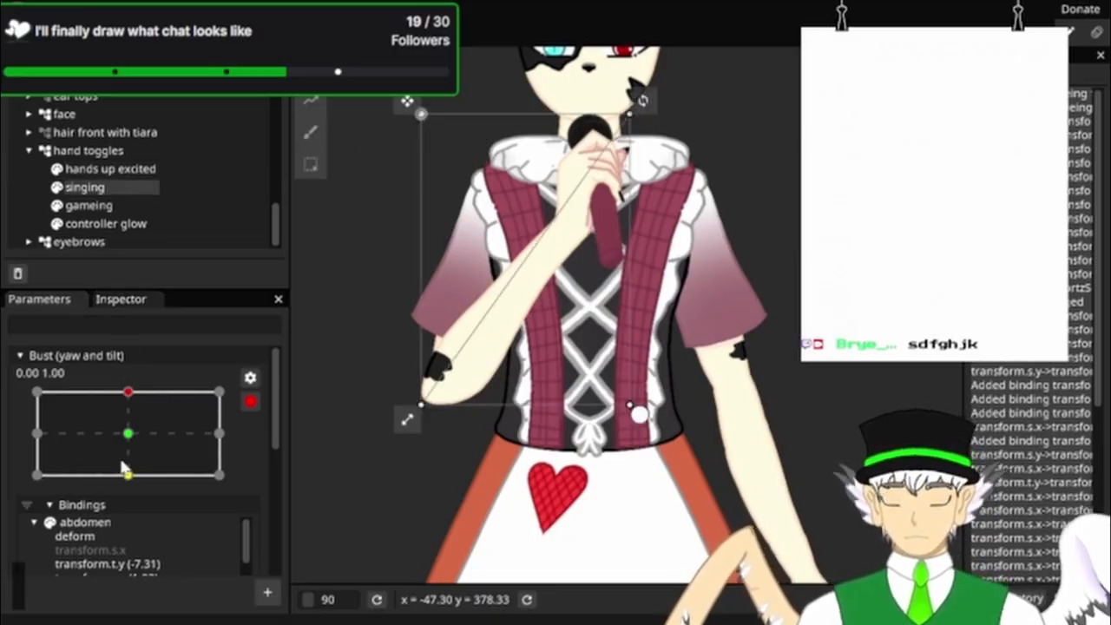
left_click_drag(787, 162, 1038, 181)
scroll(789, 276, "up", 5)
mouse_move(432, 99)
left_mouse_down()
mouse_move(432, 77)
mouse_move(434, 95)
mouse_move(459, 87)
mouse_move(440, 98)
left_mouse_up()
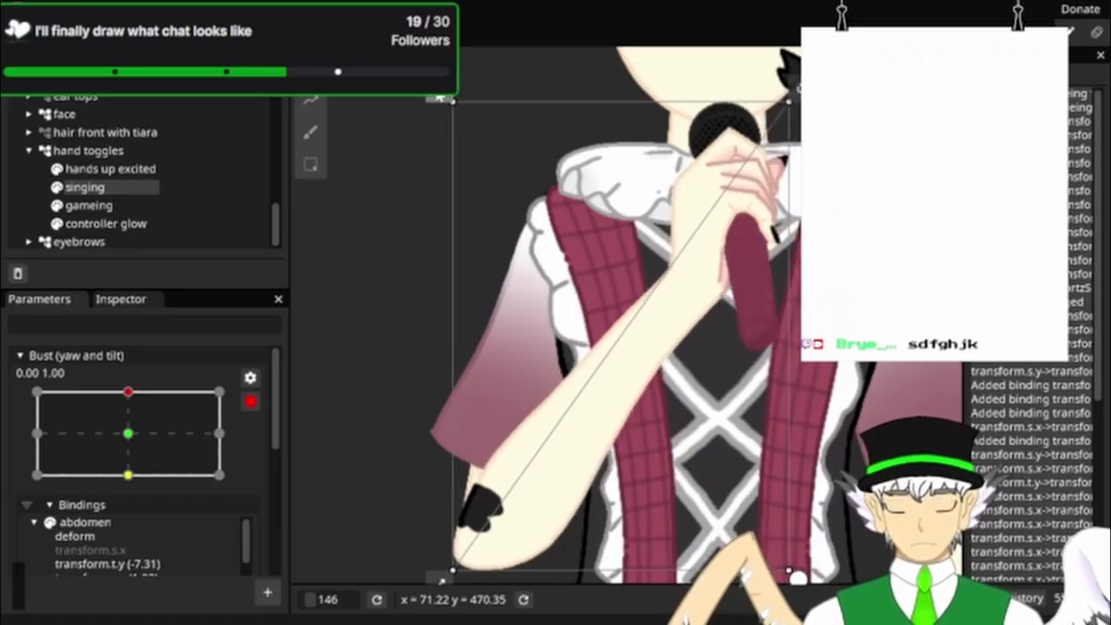
scroll(386, 237, "down", 4)
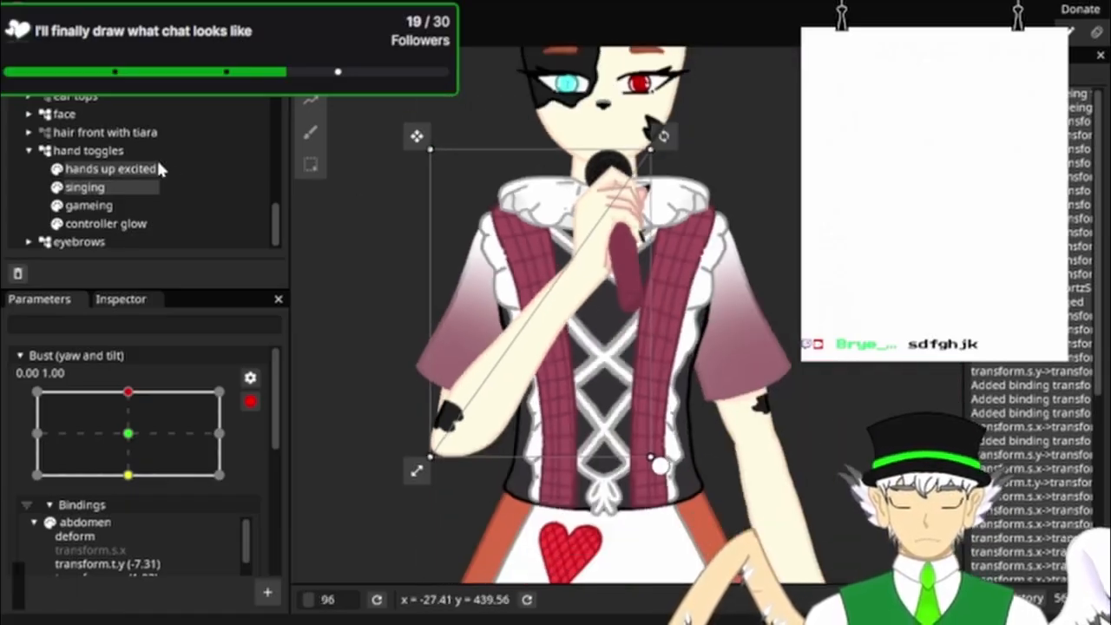
left_click(157, 160)
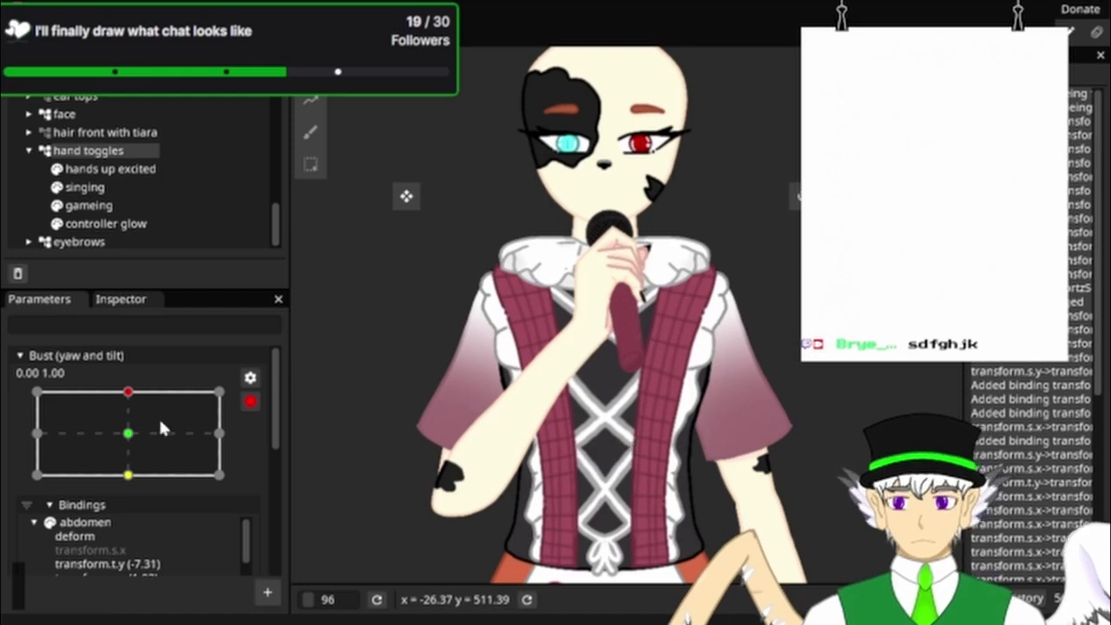
Step: At the centre keypoint of Bust (yaw and tilt), nudge the singing part slightly right and down, and preview the vertical movement
left_click(128, 433)
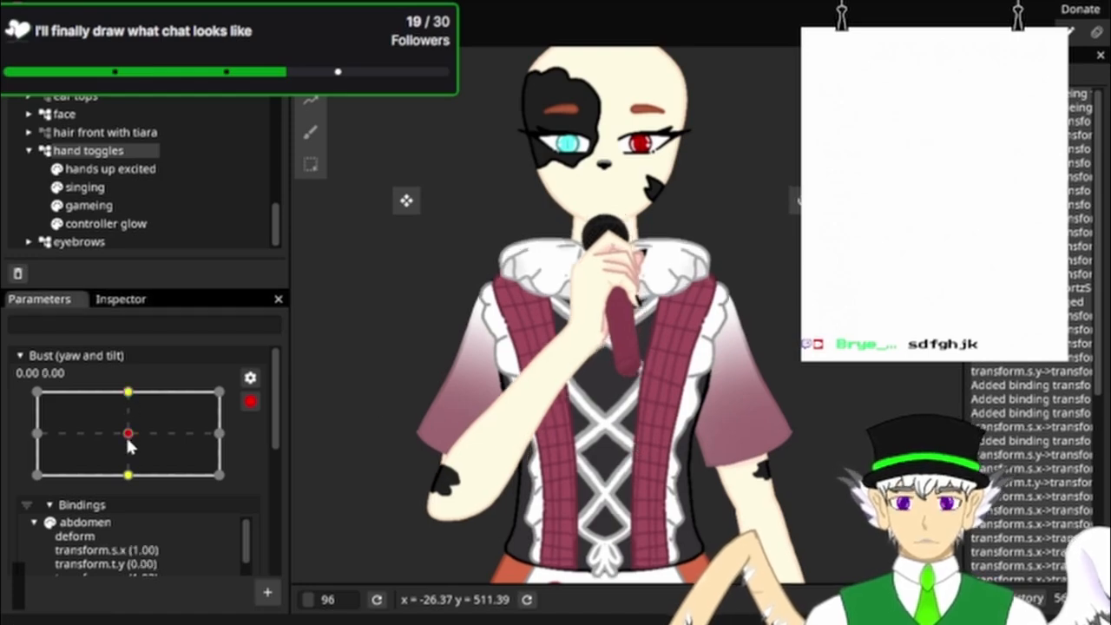
mouse_move(127, 440)
left_mouse_down()
mouse_move(128, 408)
mouse_move(128, 437)
left_mouse_up()
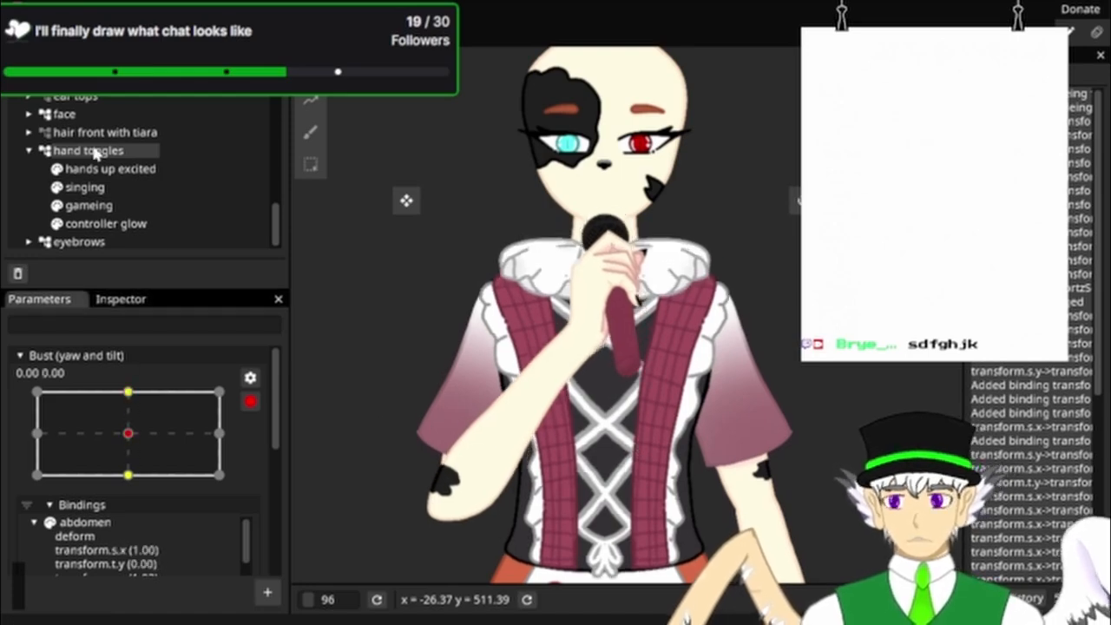
left_click(97, 189)
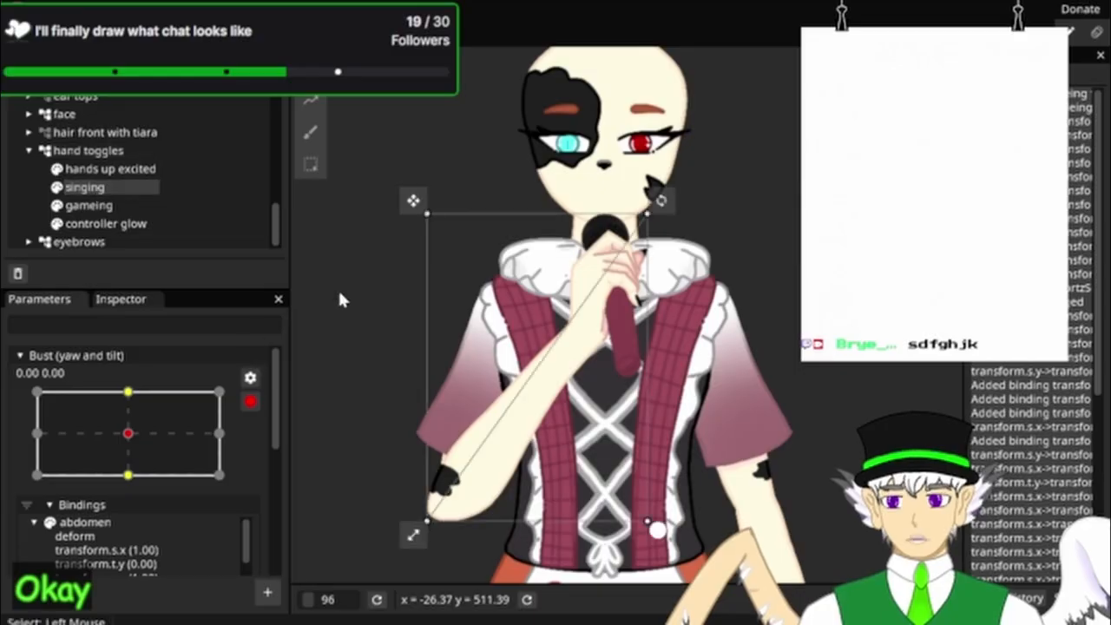
left_click_drag(412, 200, 411, 209)
left_click_drag(131, 433, 168, 365)
left_click(136, 436)
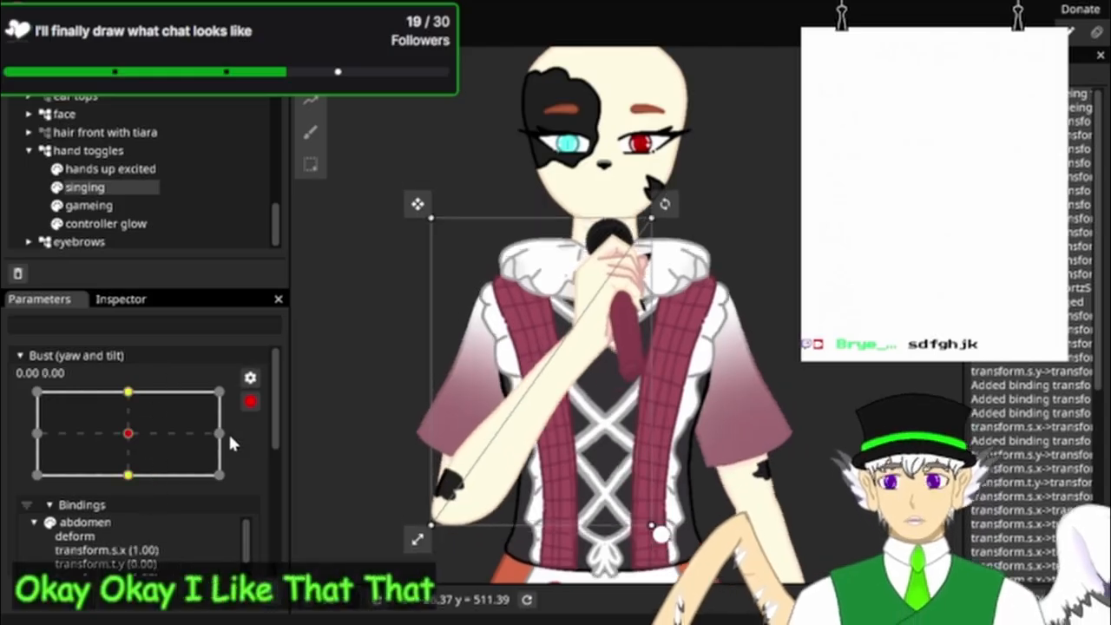
left_click(126, 297)
left_click(43, 299)
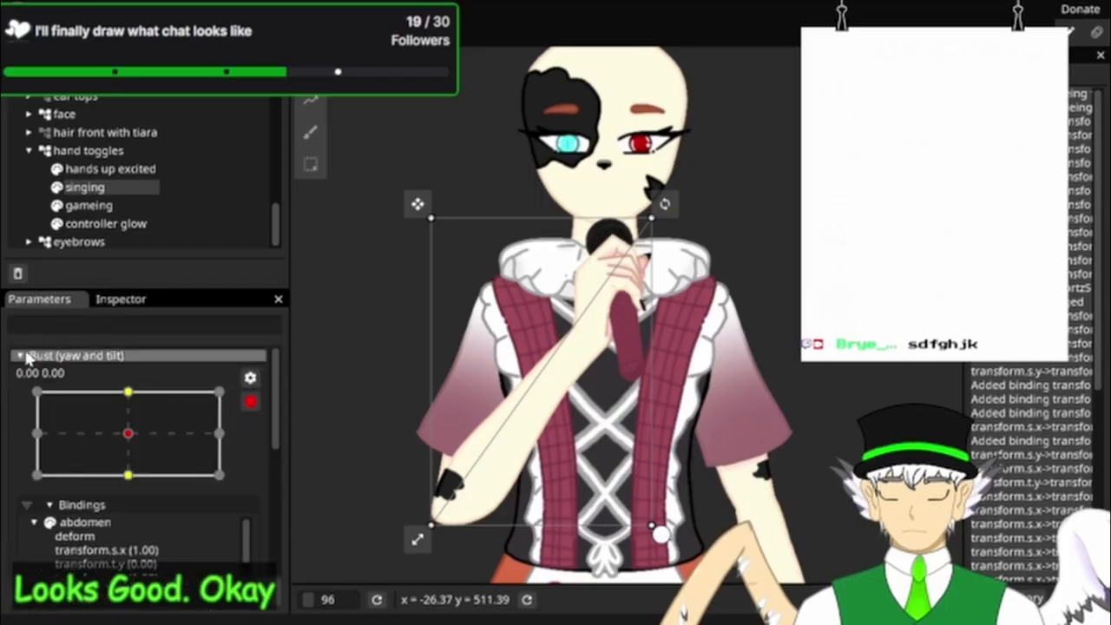
Step: Stop editing the Bust keypoint and swap the hand poses by setting the singing toggle to 0.00 and the hands up excited toggle to 1.00
left_click(250, 402)
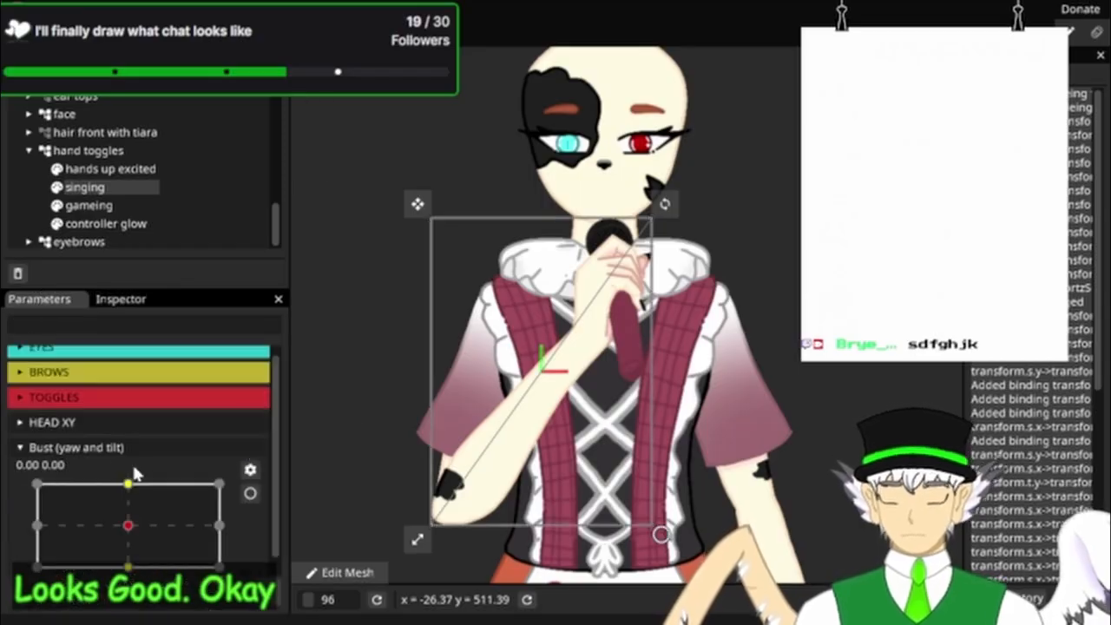
left_click(24, 392)
left_click(89, 537)
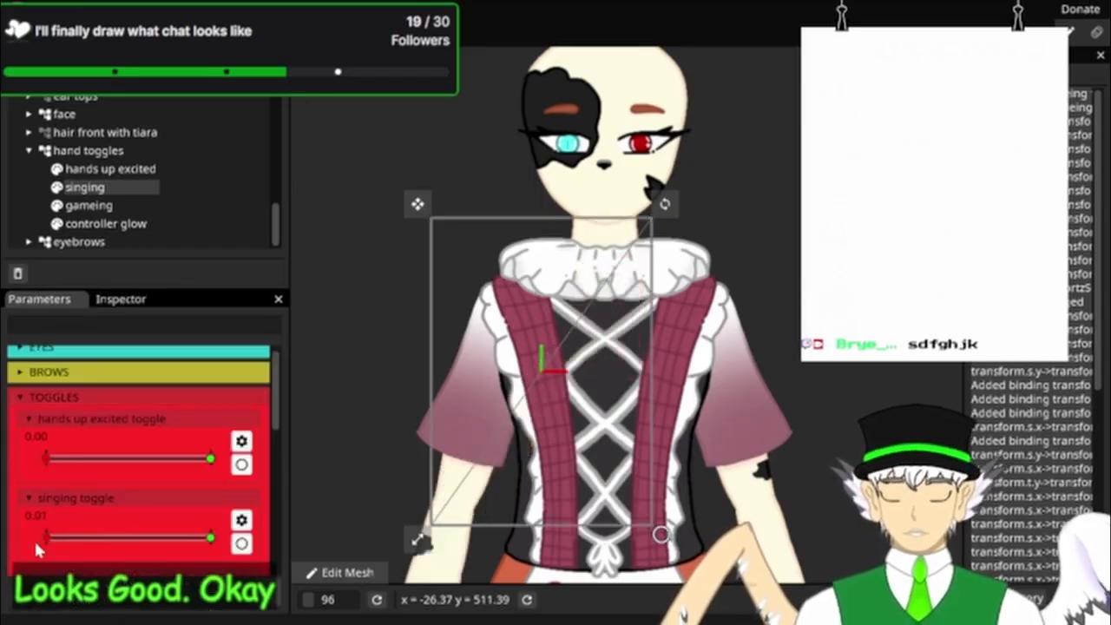
left_click(71, 459)
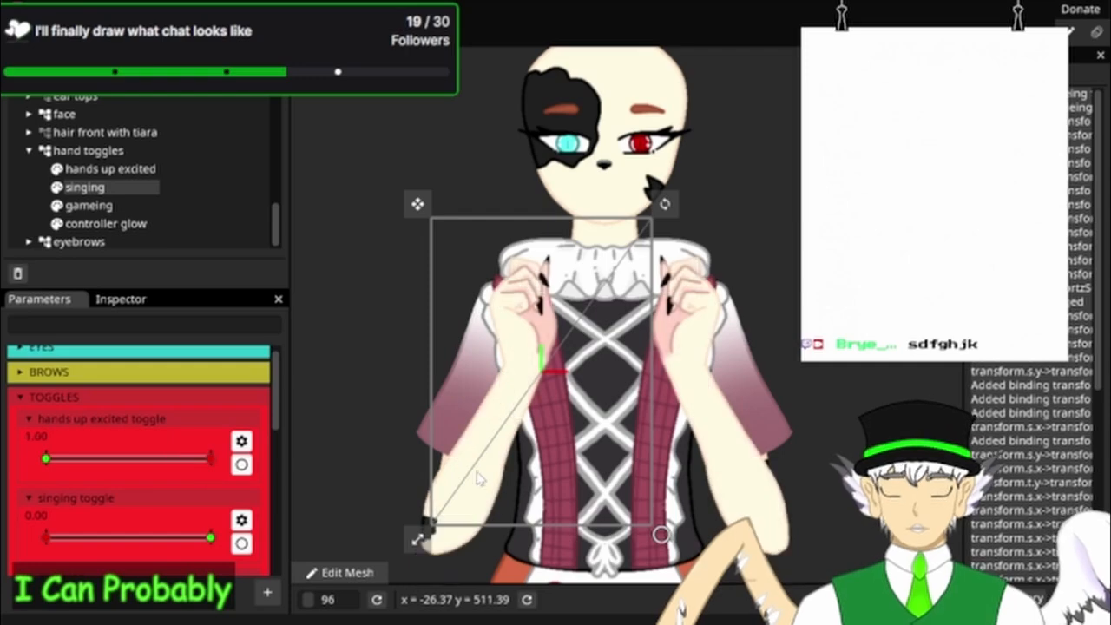
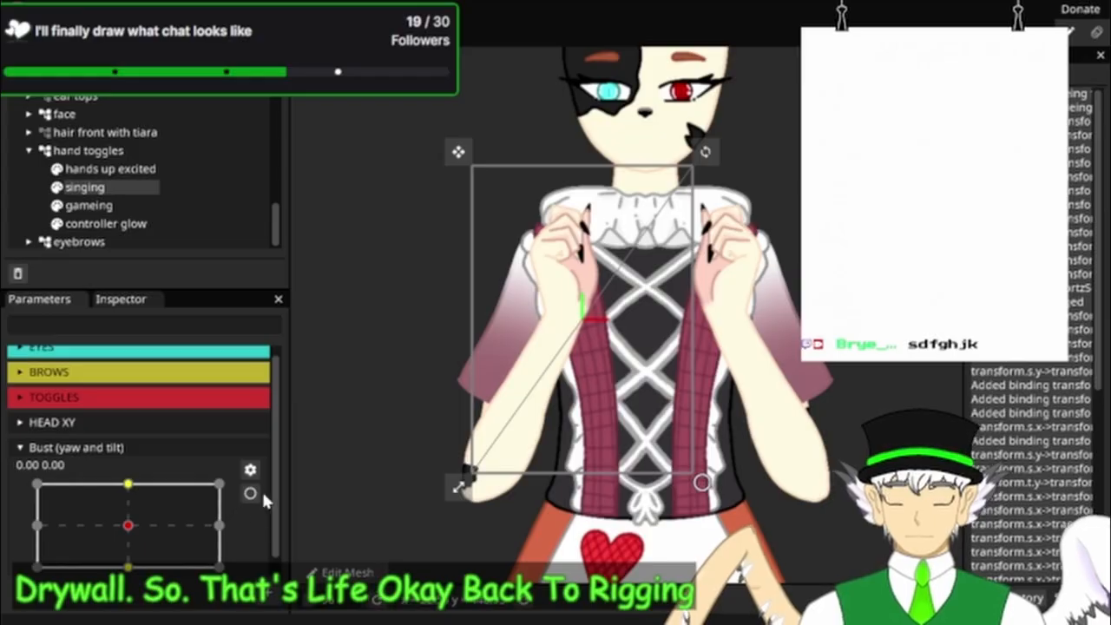
Step: Resume keypoint editing of Bust (yaw and tilt) and widen the hands up excited part to a horizontal scale of 1.10 at the down keypoint
left_click(250, 494)
left_click(127, 476)
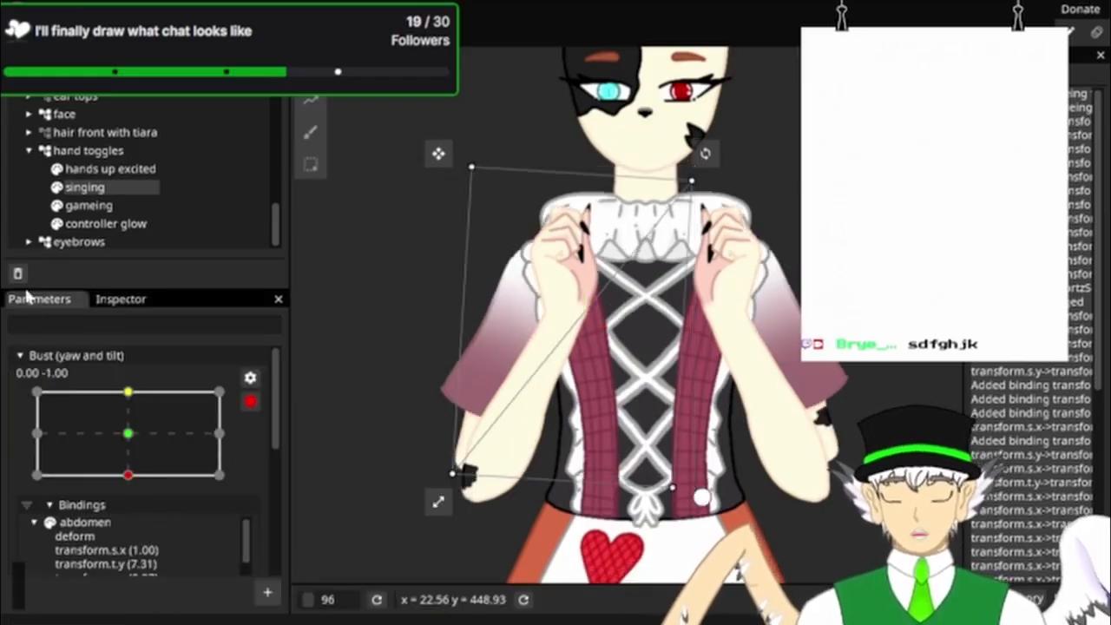
left_click(127, 174)
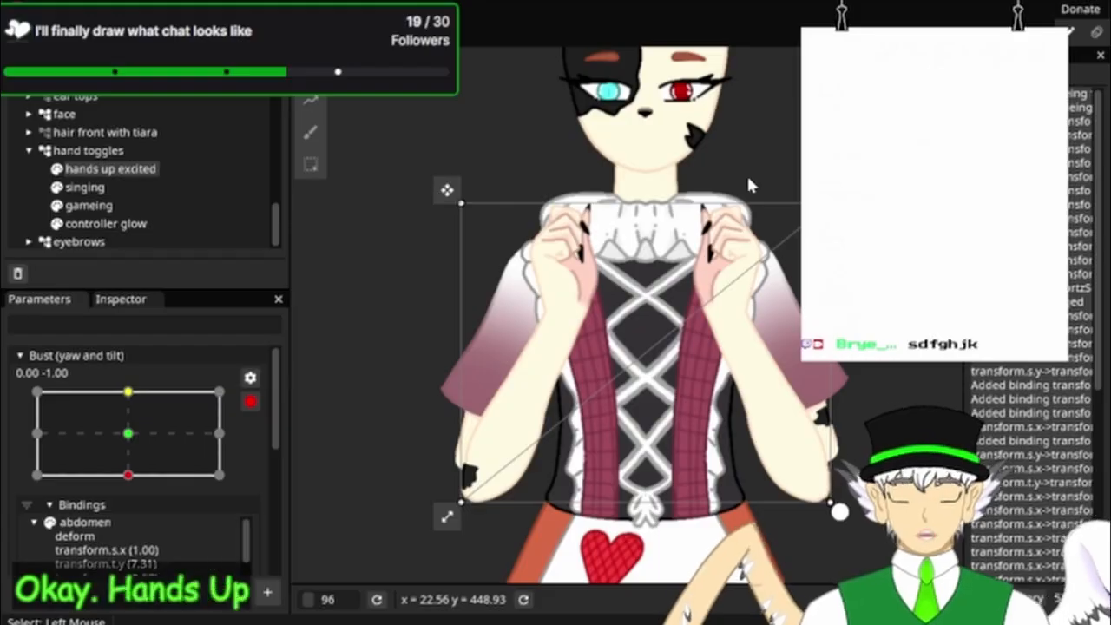
left_click_drag(747, 166, 749, 154)
scroll(779, 230, "up", 3)
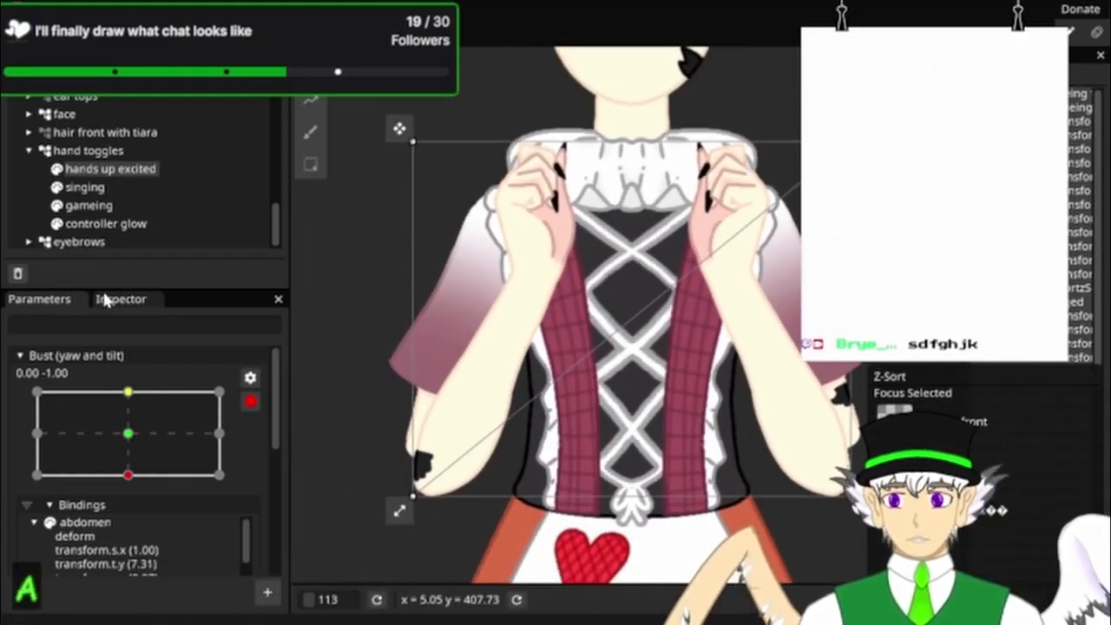
left_click(113, 300)
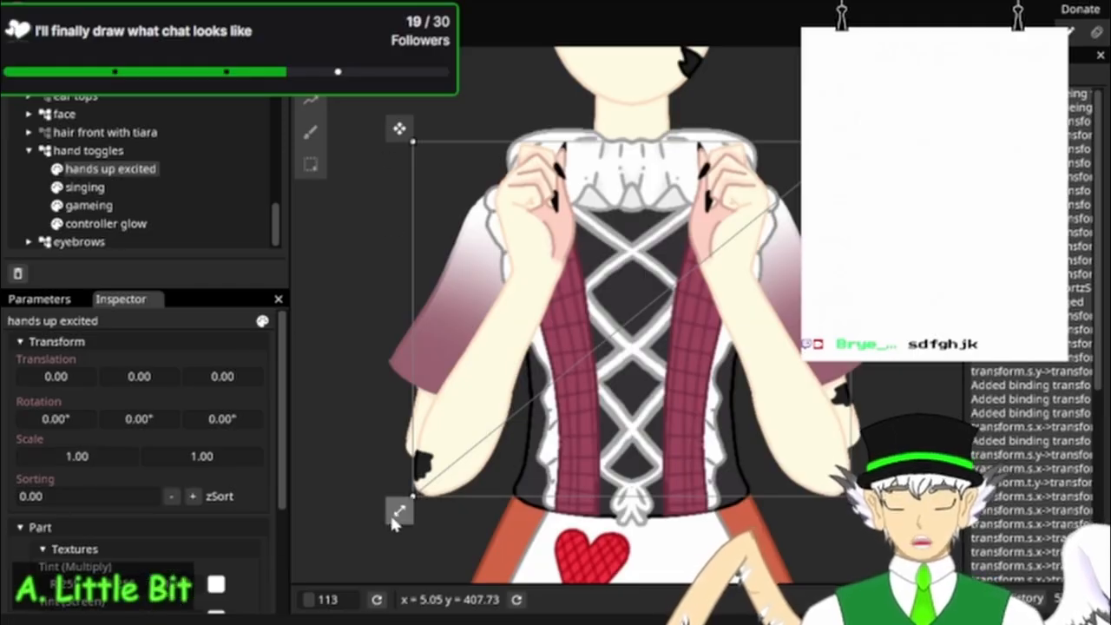
left_click_drag(400, 512, 352, 502)
key("ctrl+z")
key("ctrl+z")
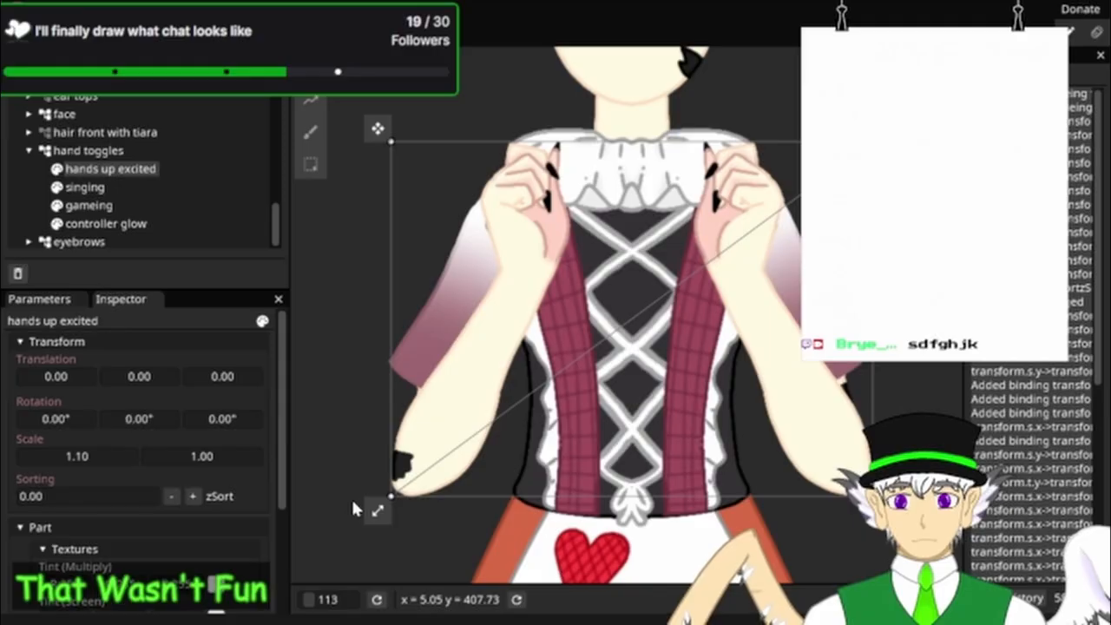
Step: Raise the hands up excited part slightly at the up keypoint of Bust (yaw and tilt), and return the parameter to its centre
left_click(45, 298)
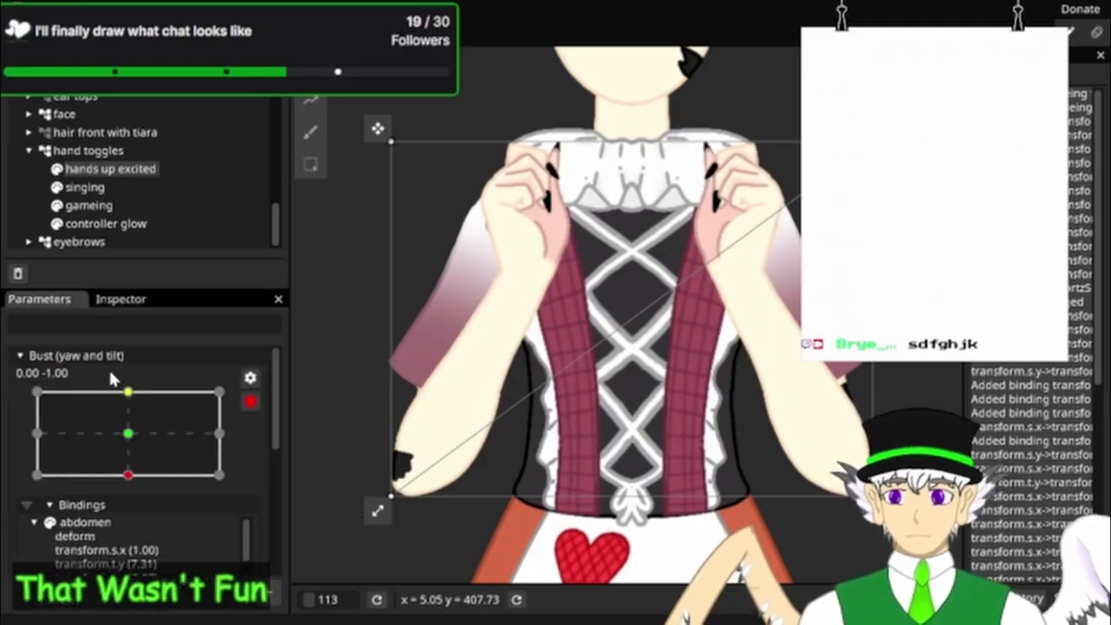
left_click_drag(128, 469, 123, 402)
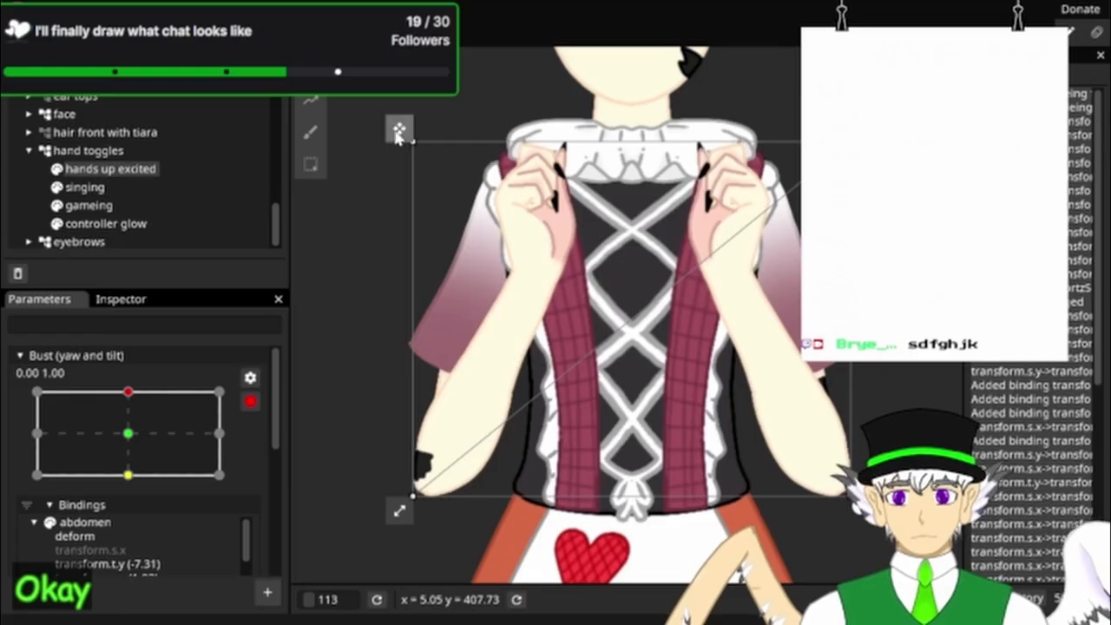
mouse_move(399, 129)
left_mouse_down()
mouse_move(400, 109)
mouse_move(387, 117)
left_mouse_up()
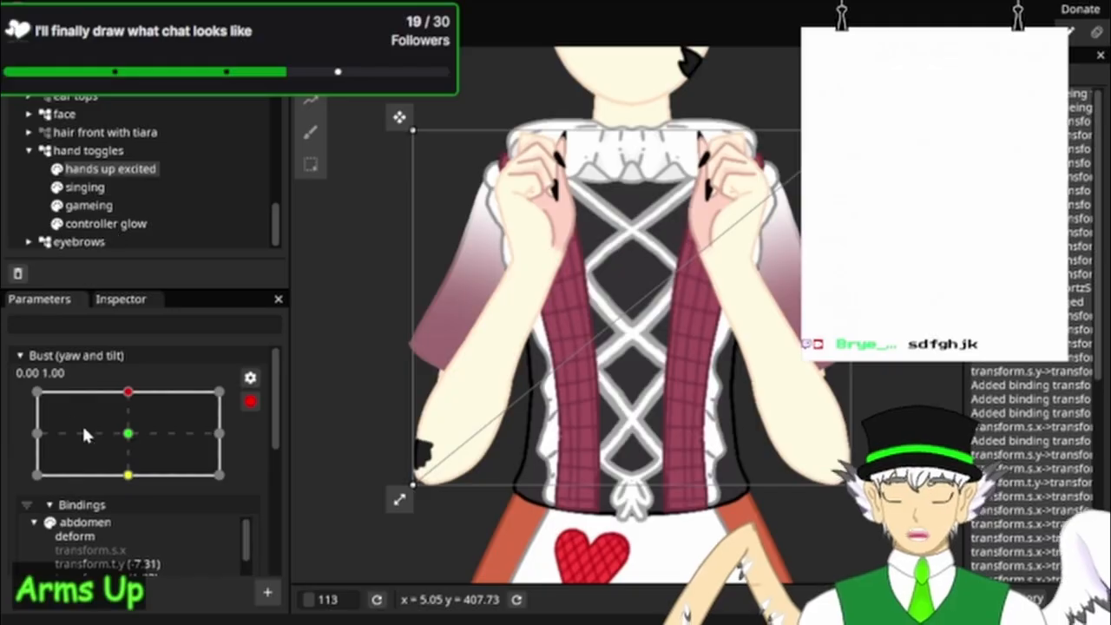
left_click_drag(120, 399, 139, 456)
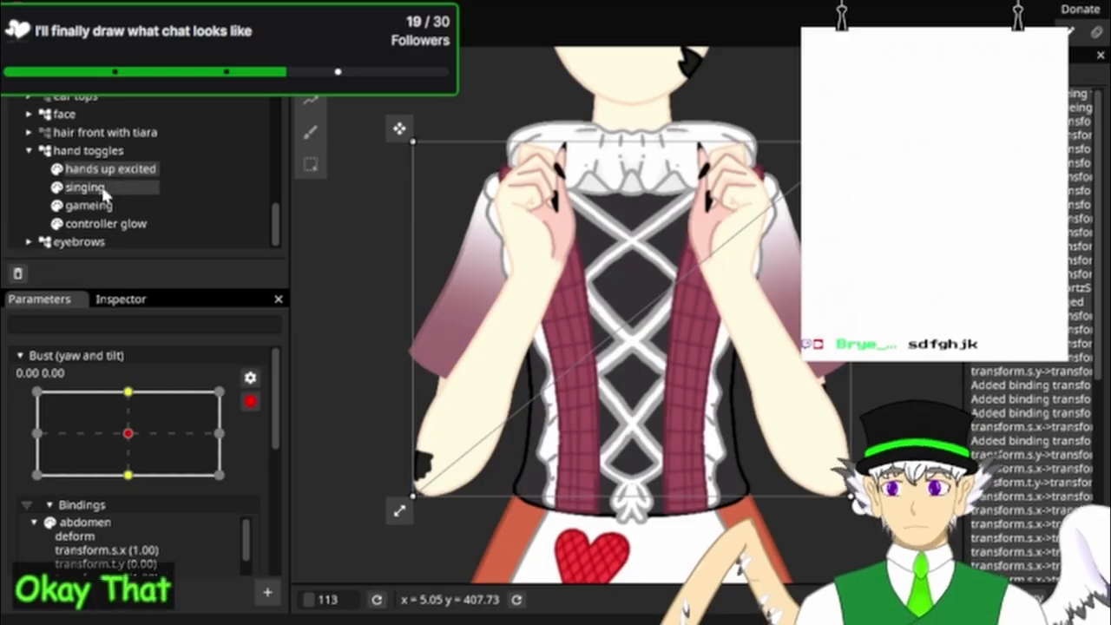
Step: Stop editing the Bust keypoint, switch off the hands up excited toggle and collapse the TOGGLES group
left_click(250, 401)
scroll(130, 422, "up", 2)
left_click(20, 396)
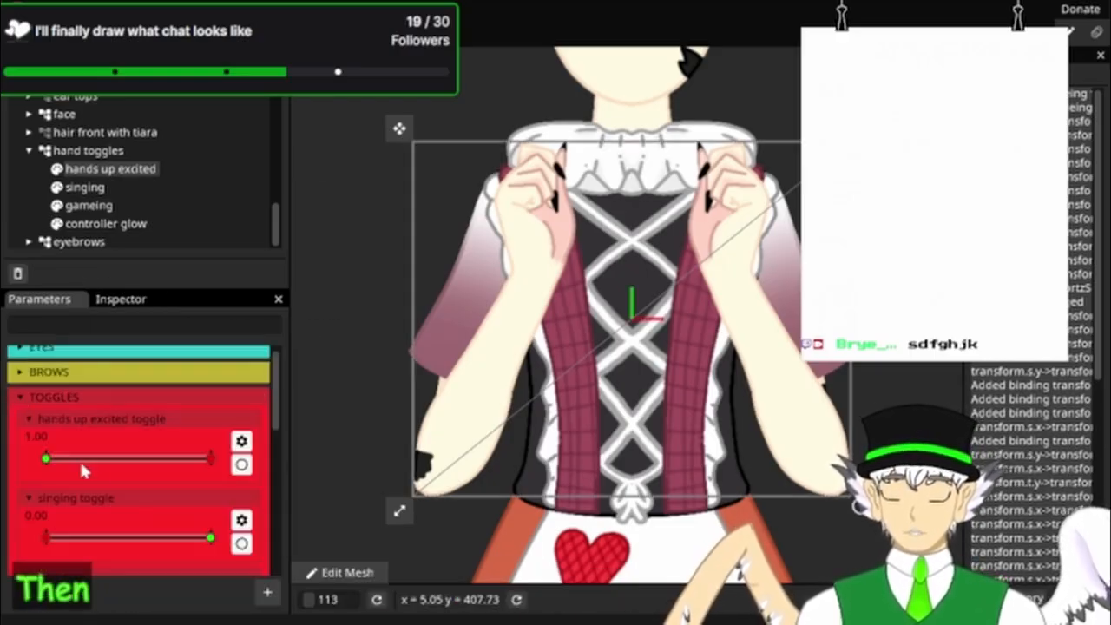
left_click(21, 397)
scroll(305, 399, "down", 3)
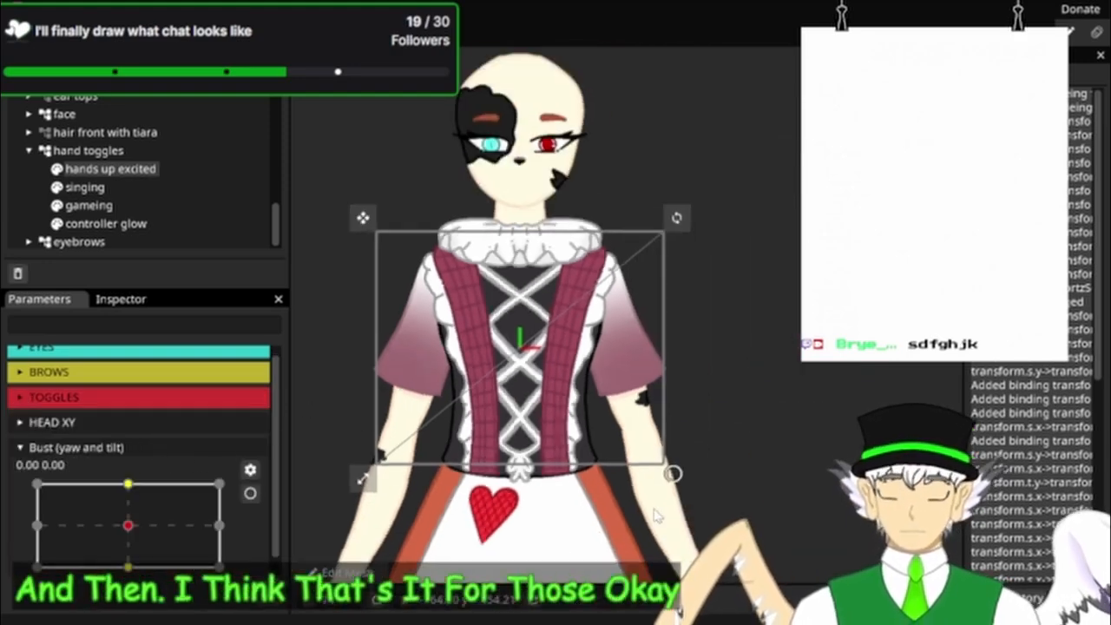
left_click_drag(667, 504, 784, 387)
scroll(785, 393, "down", 3)
left_click_drag(765, 451, 747, 490)
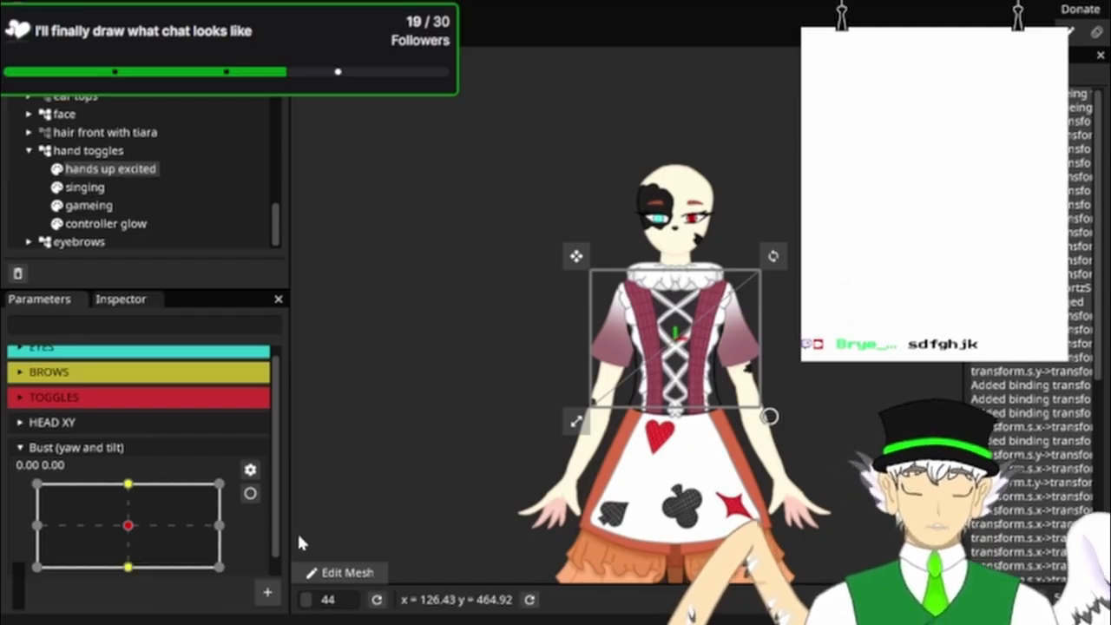
Step: Resume keypoint editing of Bust (yaw and tilt) at its -1.00, 0.00 keypoint
mouse_move(116, 523)
left_mouse_down()
mouse_move(131, 449)
mouse_move(135, 553)
mouse_move(157, 568)
mouse_move(144, 557)
mouse_move(143, 447)
mouse_move(139, 531)
mouse_move(119, 568)
mouse_move(119, 487)
mouse_move(128, 565)
mouse_move(128, 528)
left_mouse_up()
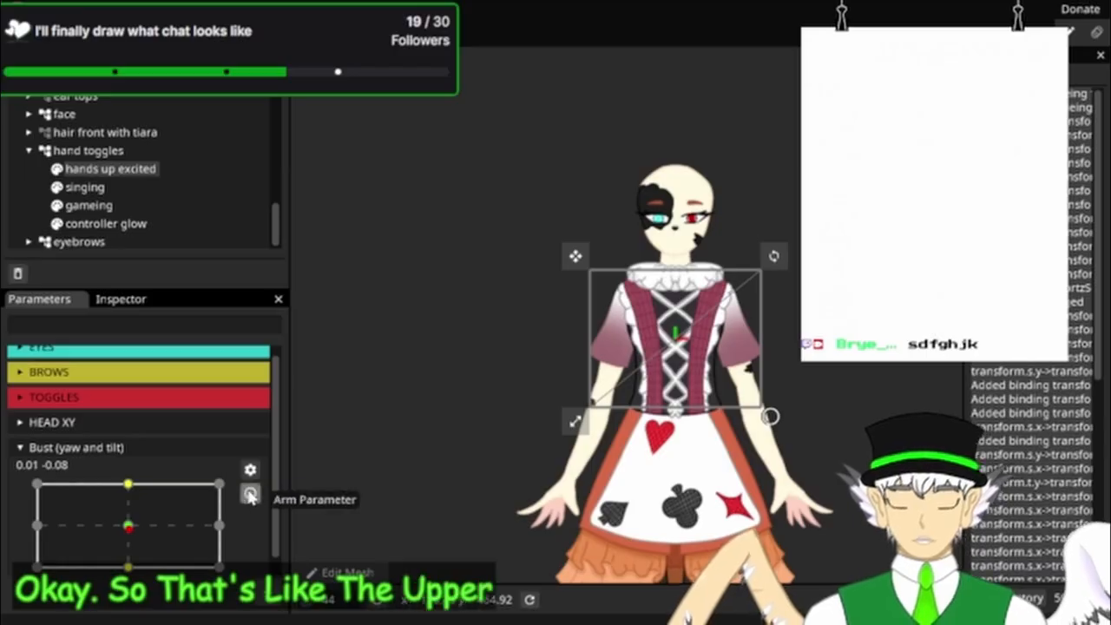
left_click(250, 495)
left_click_drag(133, 429, 7, 434)
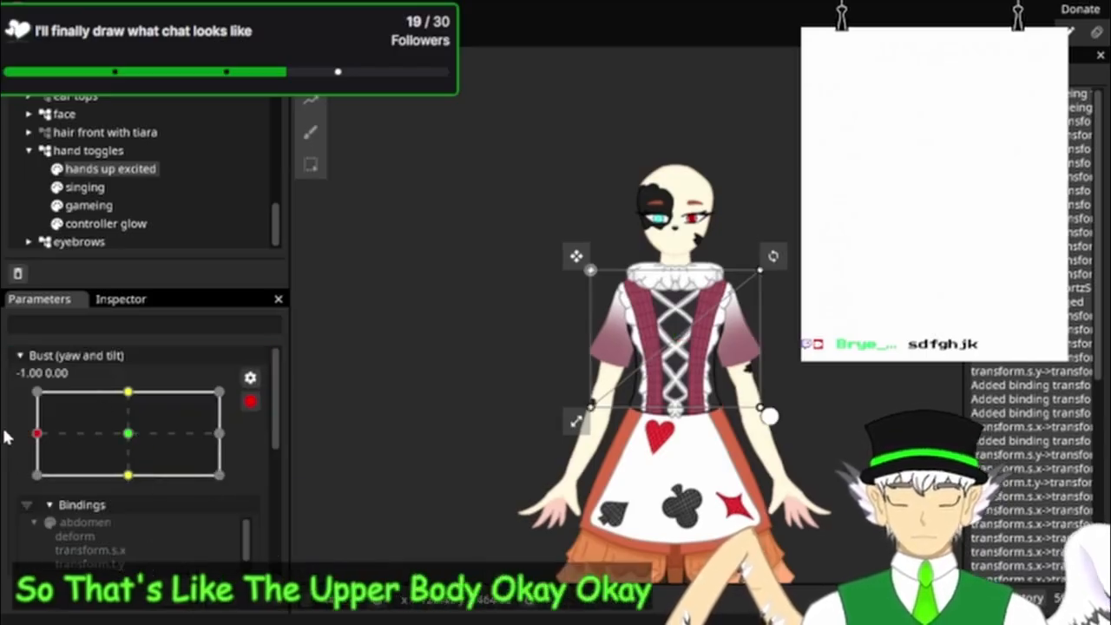
scroll(540, 189, "up", 2)
left_click_drag(638, 183, 538, 75)
left_click_drag(538, 76, 434, 160)
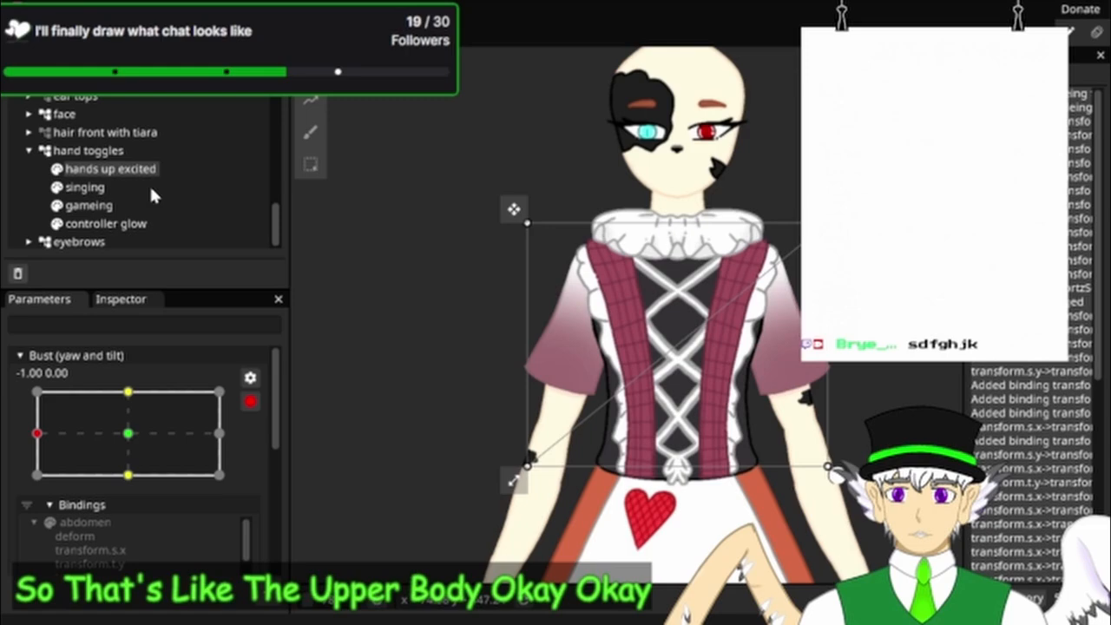
Step: Collapse the hand toggles group, expand the abdomen group and select its abdomen part
left_click(28, 150)
scroll(80, 165, "up", 2)
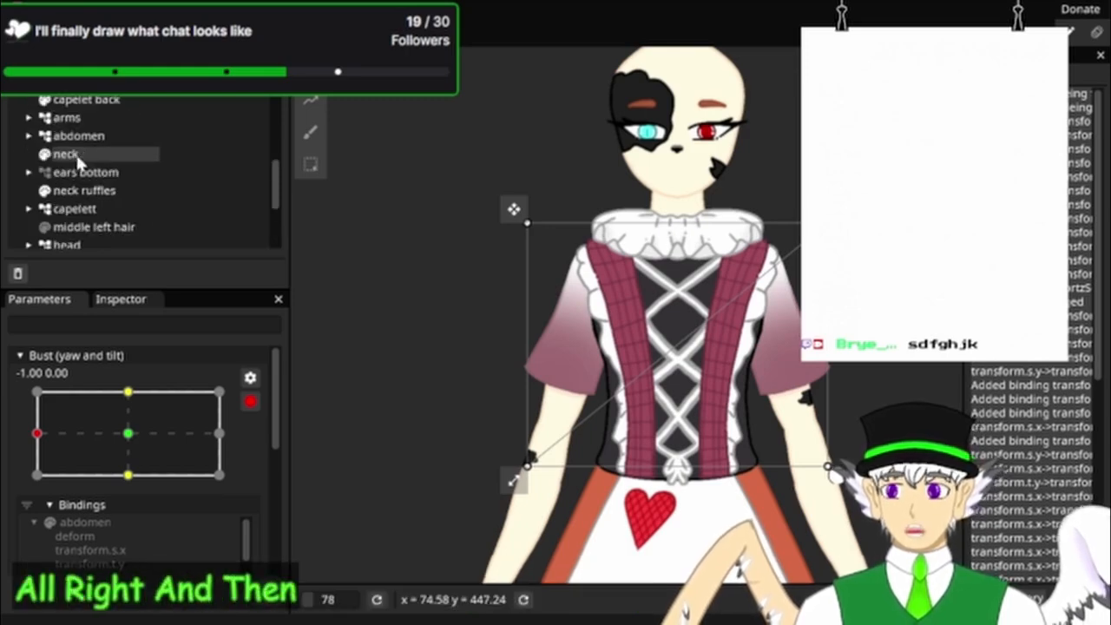
left_click(78, 136)
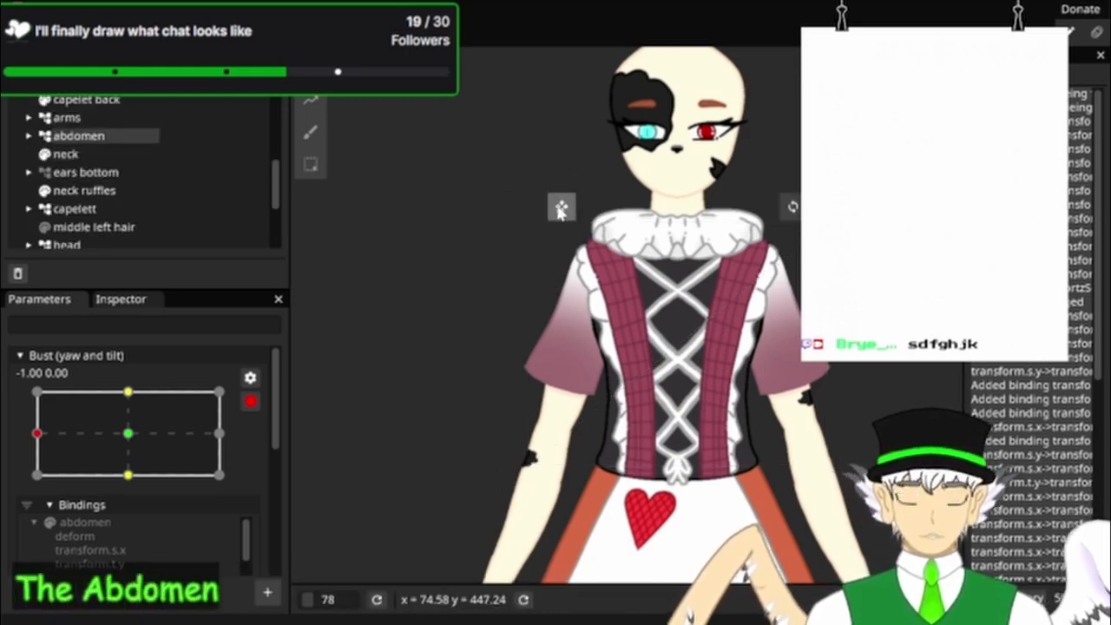
left_click(28, 136)
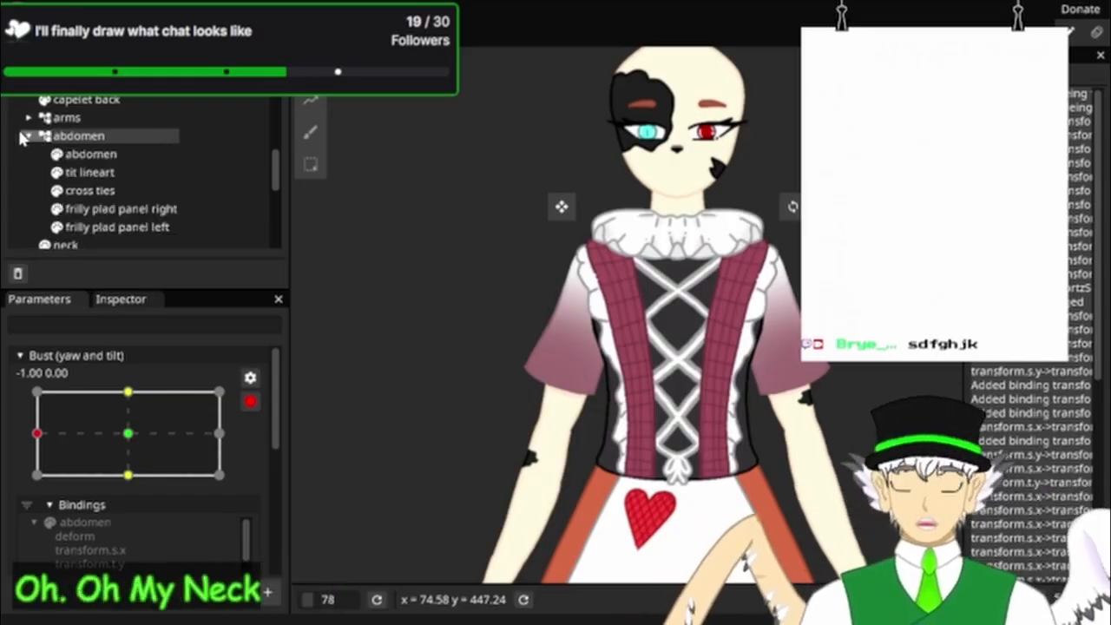
left_click(103, 155)
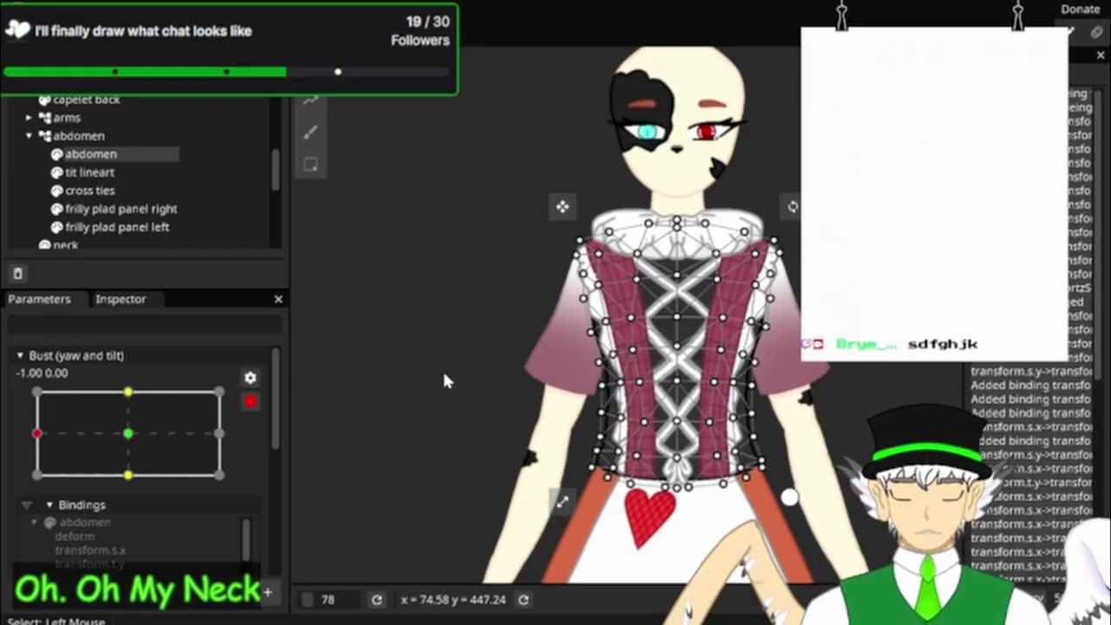
Step: Hide the cross ties, both frilly plad panels and the neck ruffles to expose the bare abdomen
left_click(61, 172)
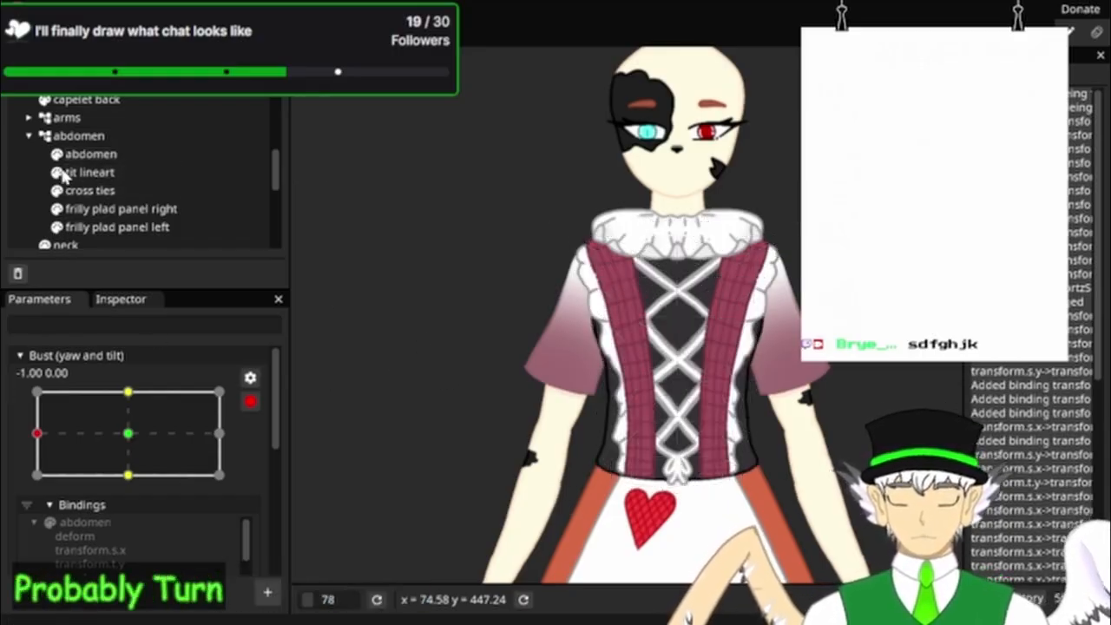
left_click(57, 191)
left_click(58, 209)
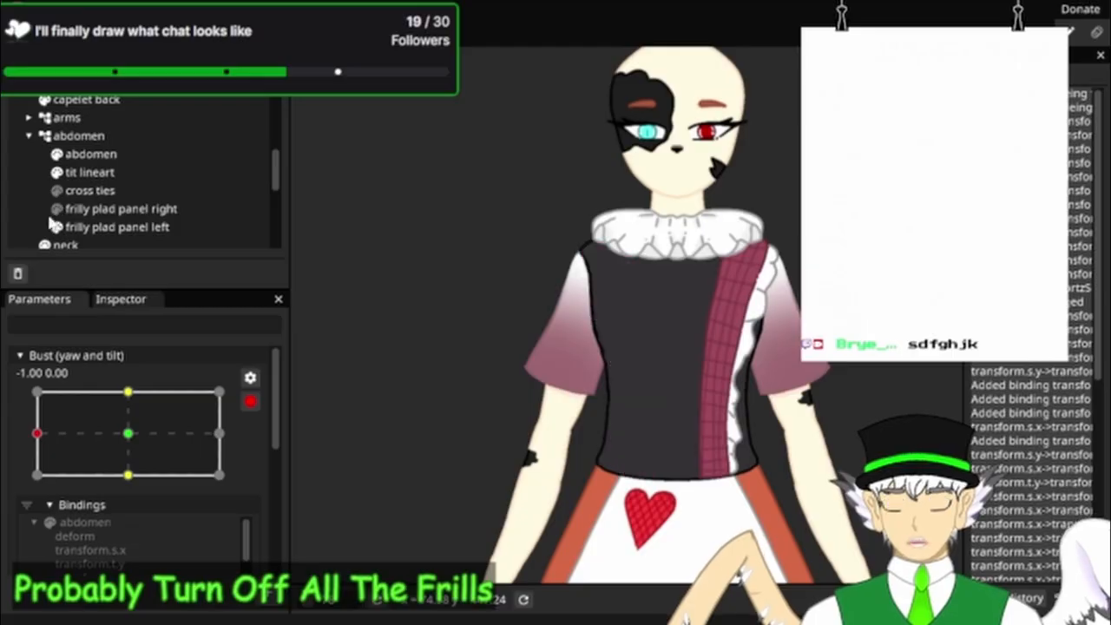
left_click(58, 226)
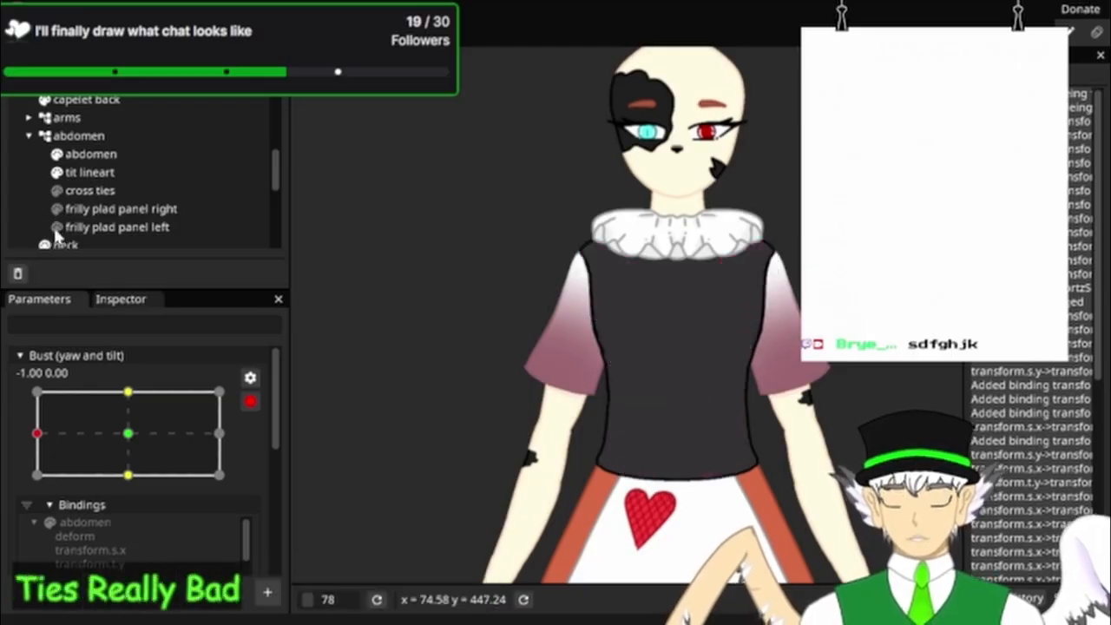
scroll(108, 210, "down", 3)
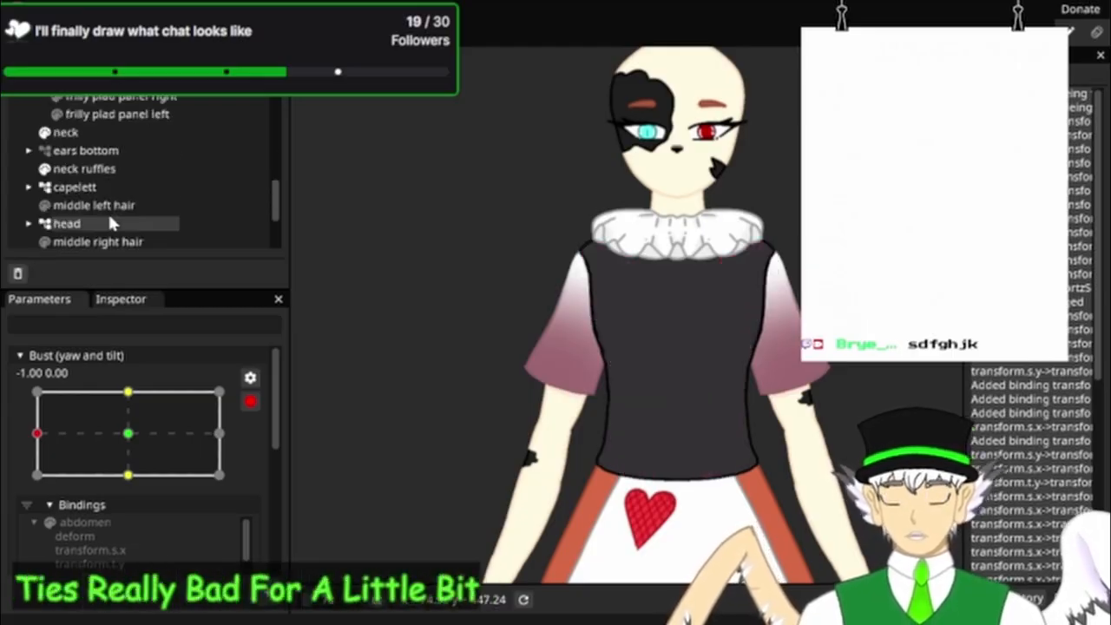
left_click(45, 168)
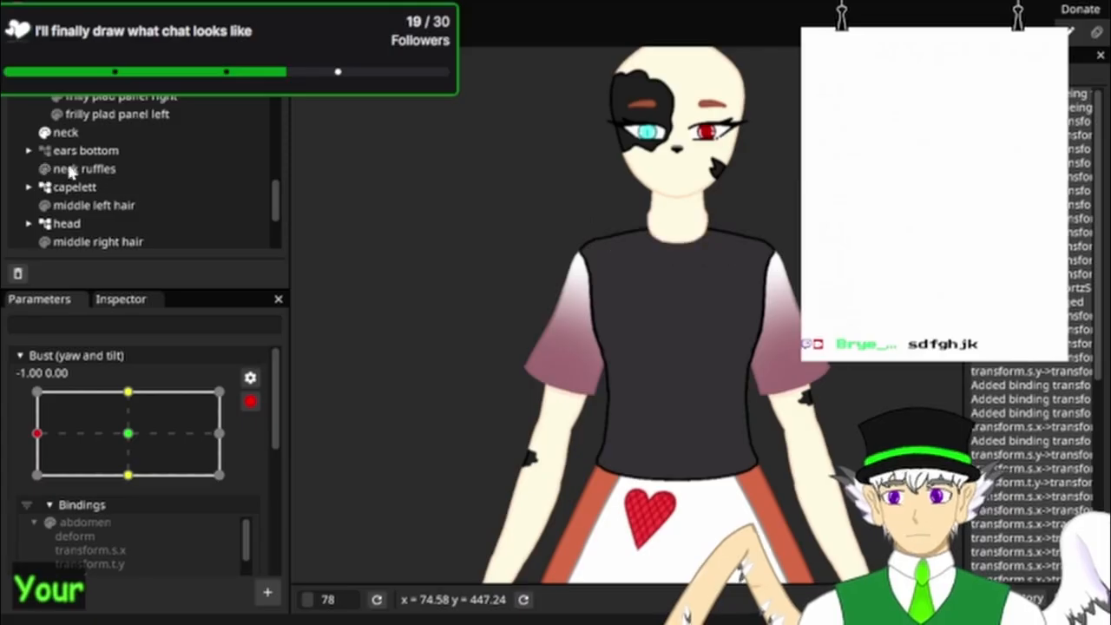
Step: Hide the tit lineart part and select the abdomen part to show its mesh
scroll(757, 123, "up", 2)
scroll(737, 152, "up", 3)
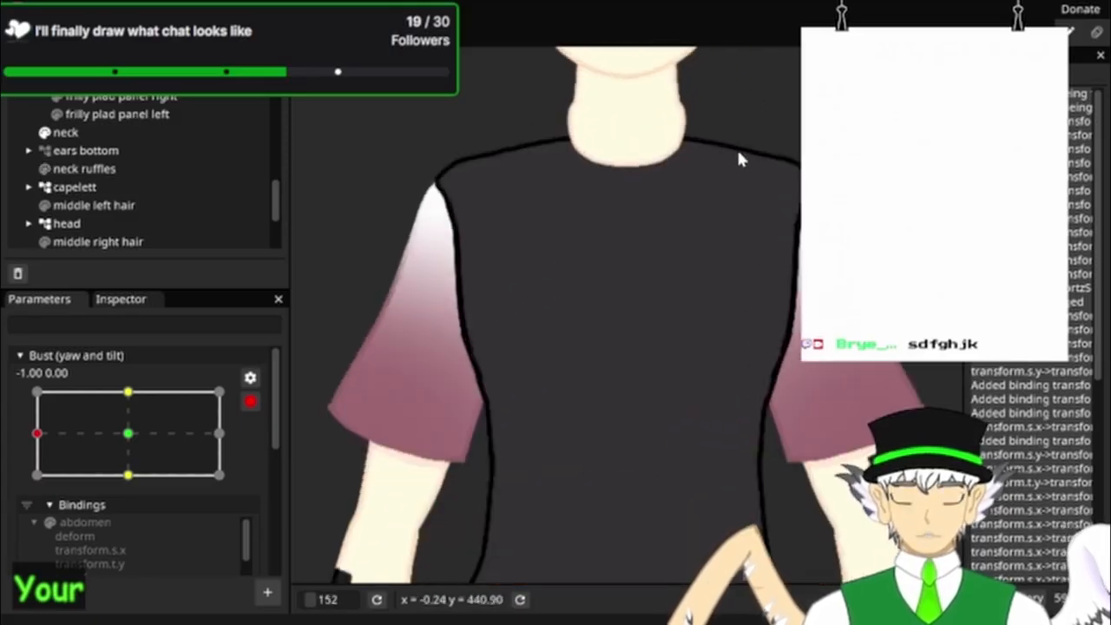
scroll(137, 142, "down", 3)
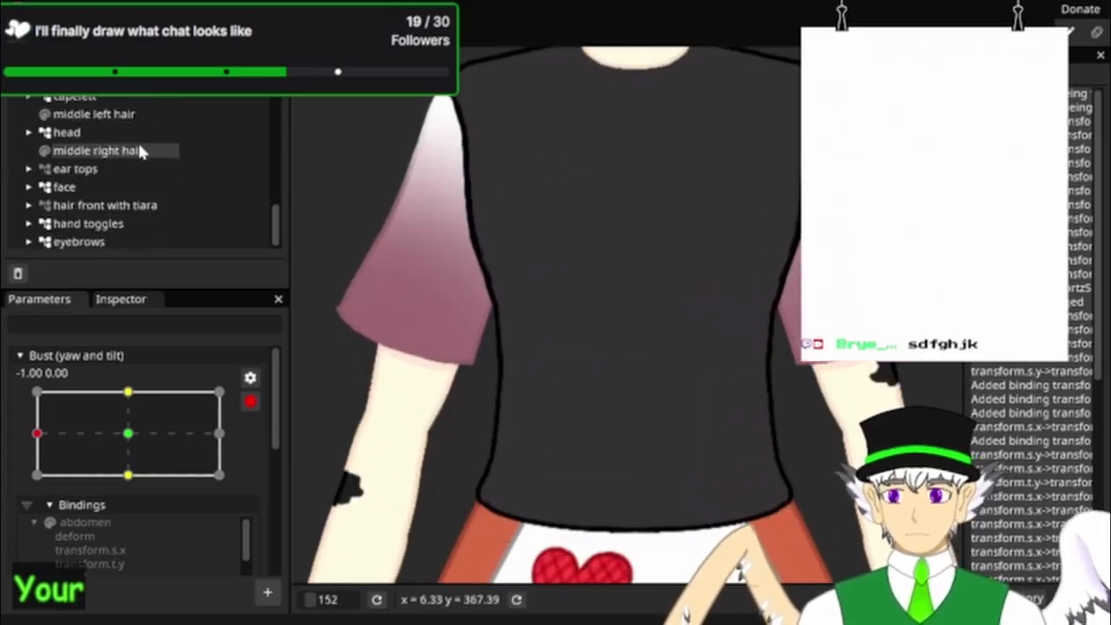
scroll(137, 141, "up", 5)
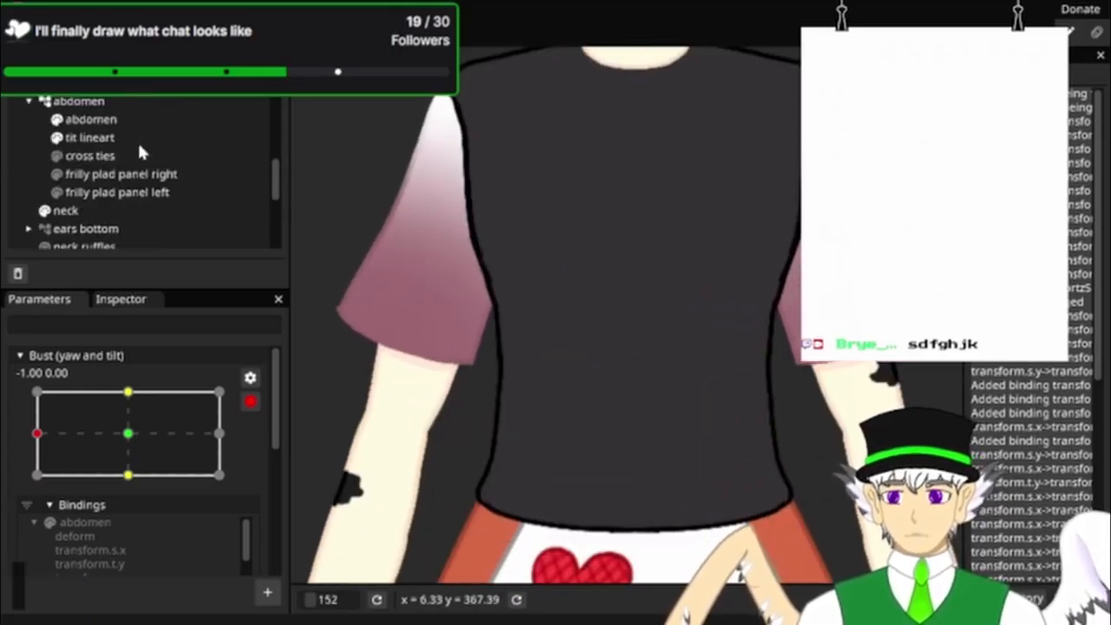
left_click(57, 139)
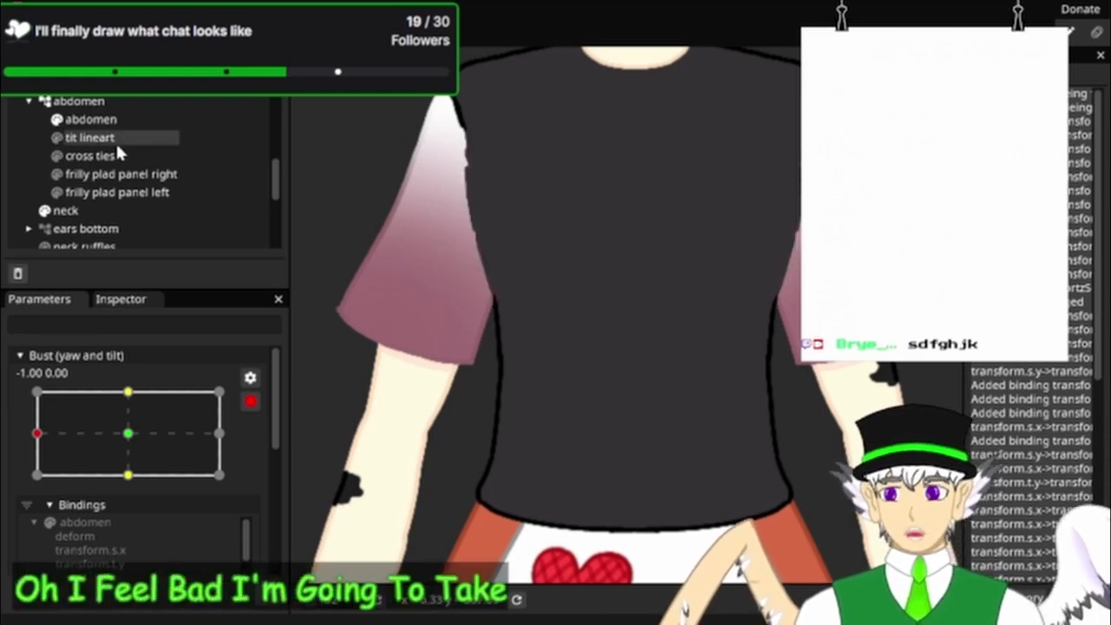
left_click(130, 118)
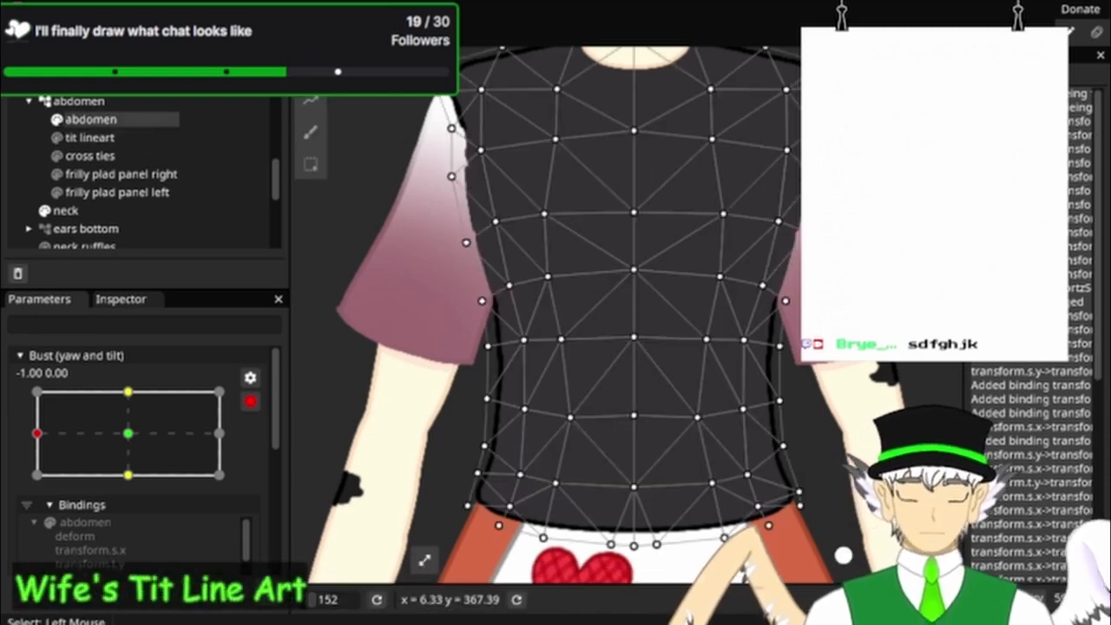
left_click_drag(634, 260, 642, 320)
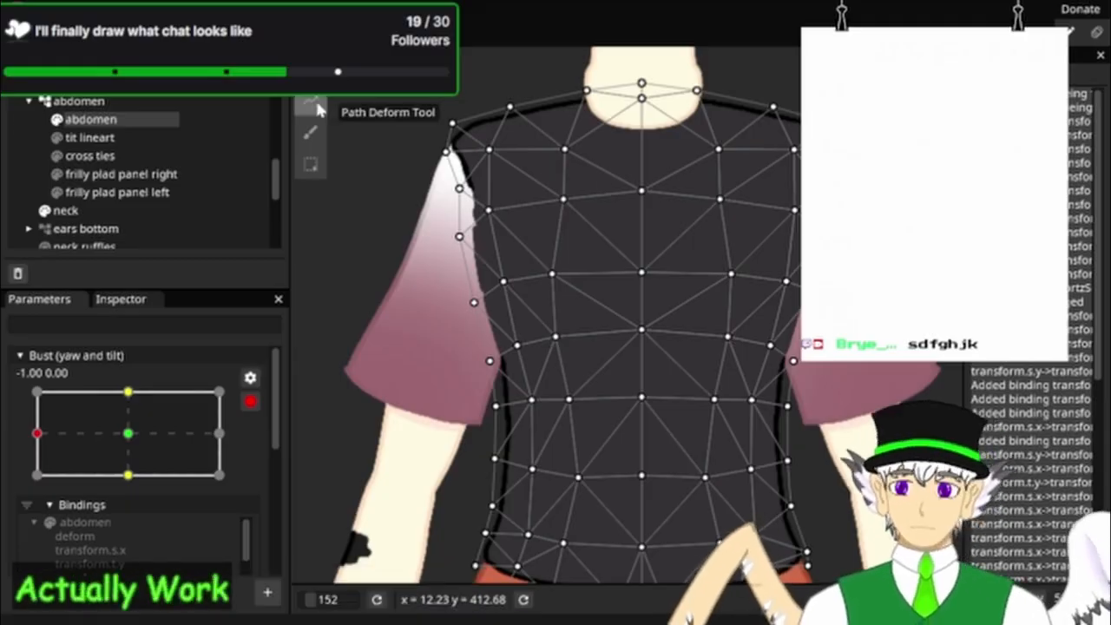
Step: Try a brush deform stroke on the abdomen mesh near the neckline and undo it
left_click(310, 132)
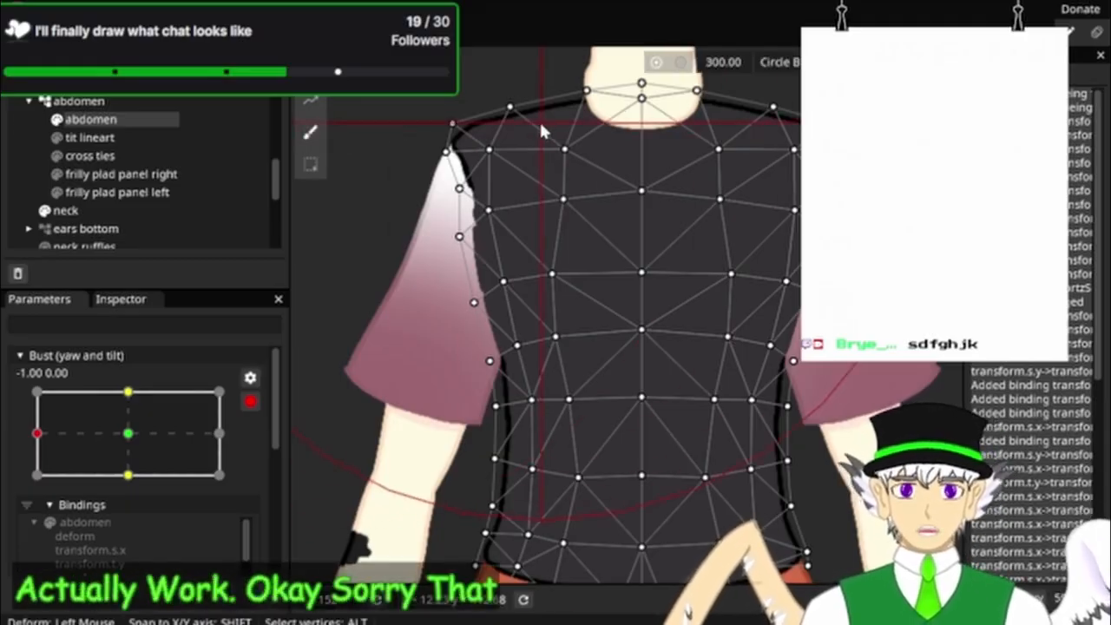
left_click_drag(595, 123, 573, 128)
key("ctrl+z")
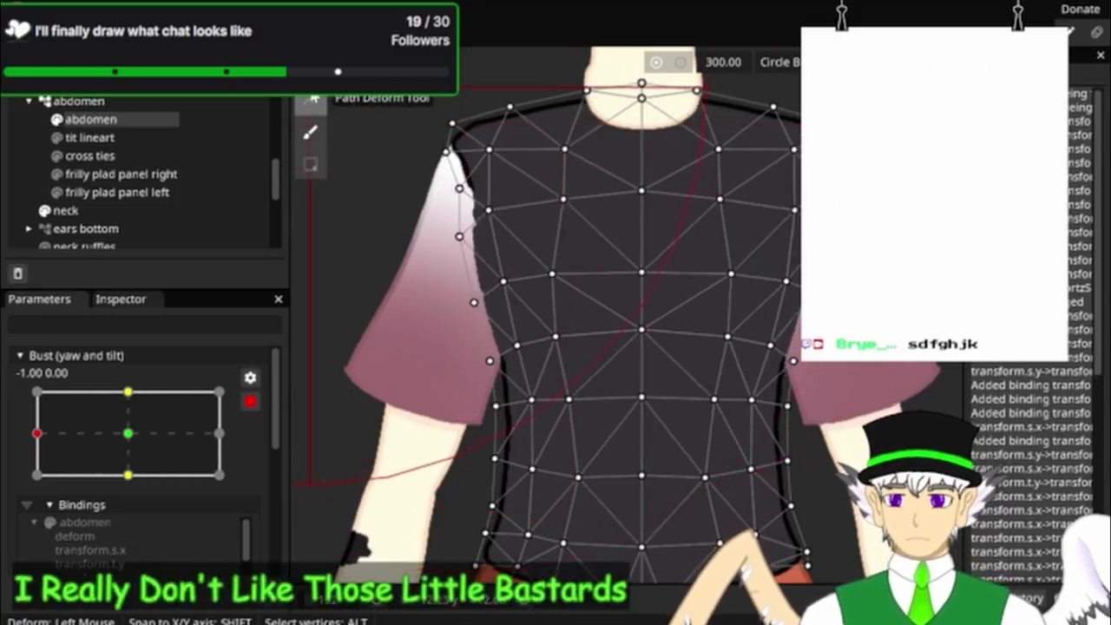
left_click(309, 78)
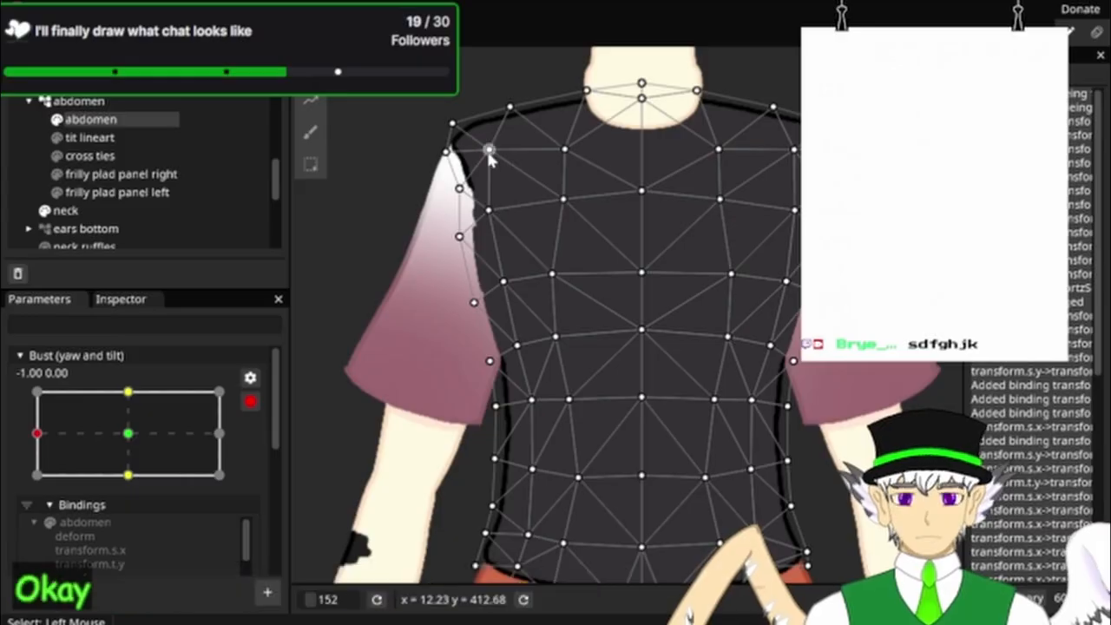
Step: Show the abdomen part's transform properties and open its horizontal scale for editing
left_click(310, 132)
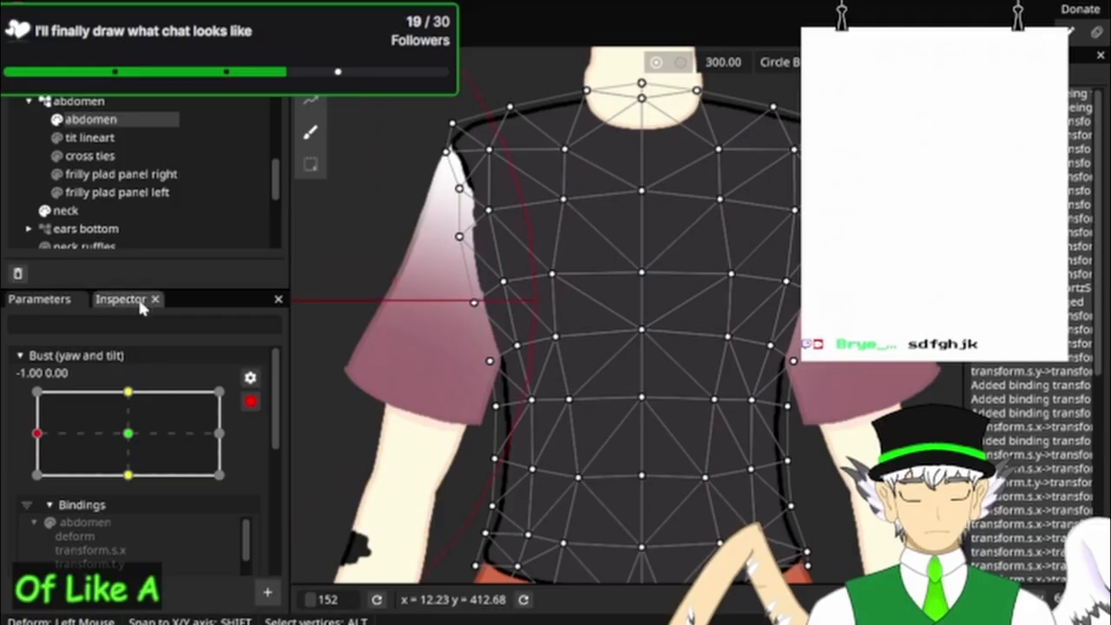
scroll(182, 486, "down", 2)
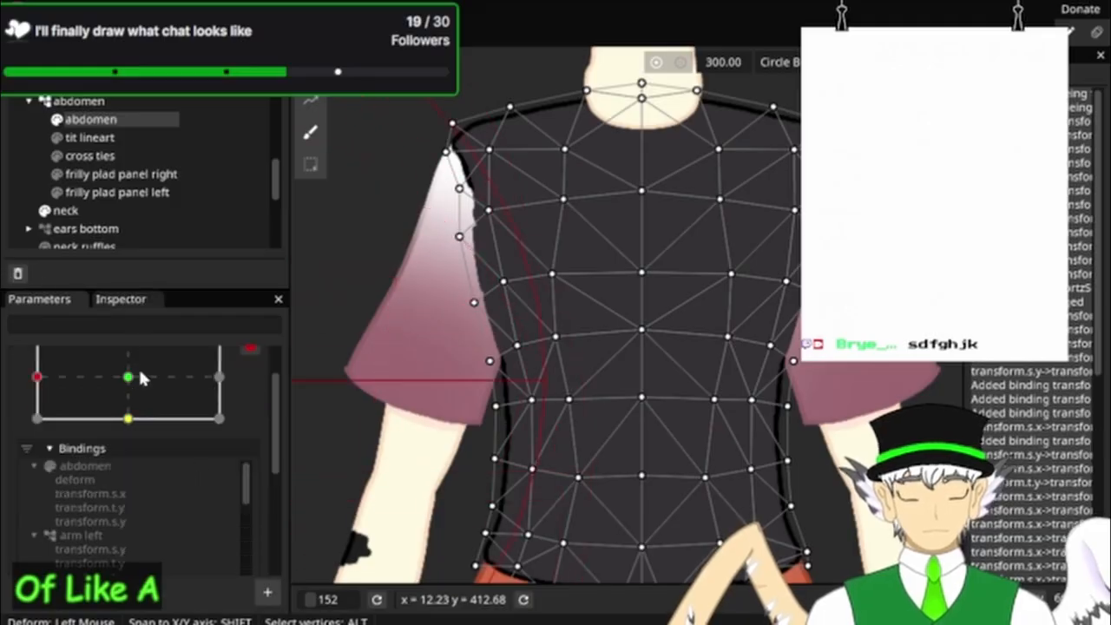
left_click(107, 303)
left_click(81, 455)
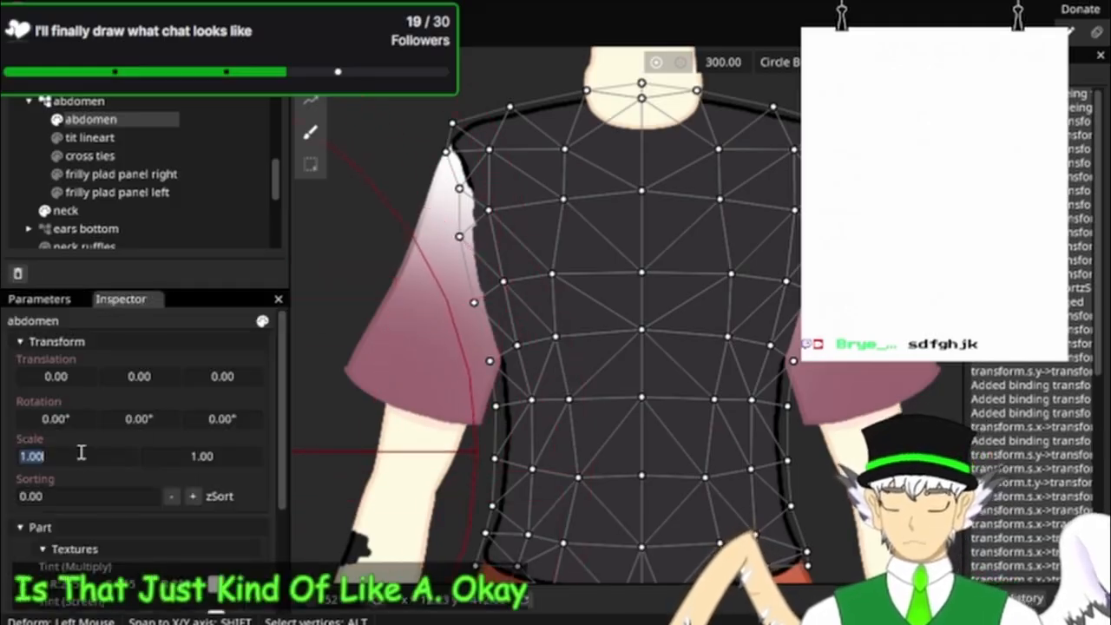
key("BackSpace")
key("BackSpace")
key("BackSpace")
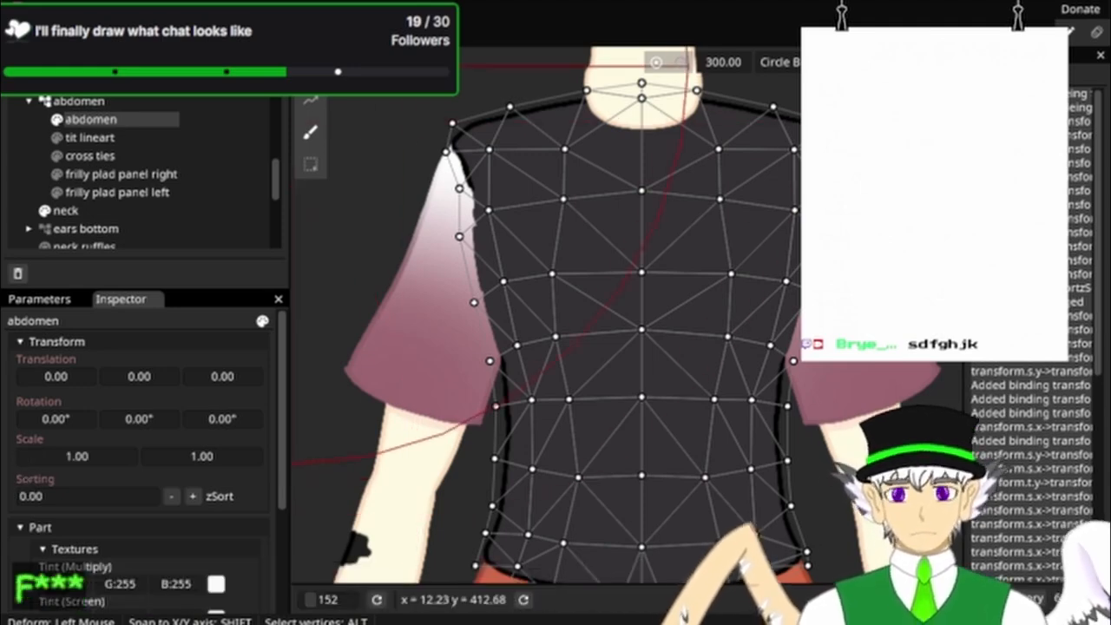
Step: Try a horizontal scale of 1.50 on the abdomen part
double_click(80, 448)
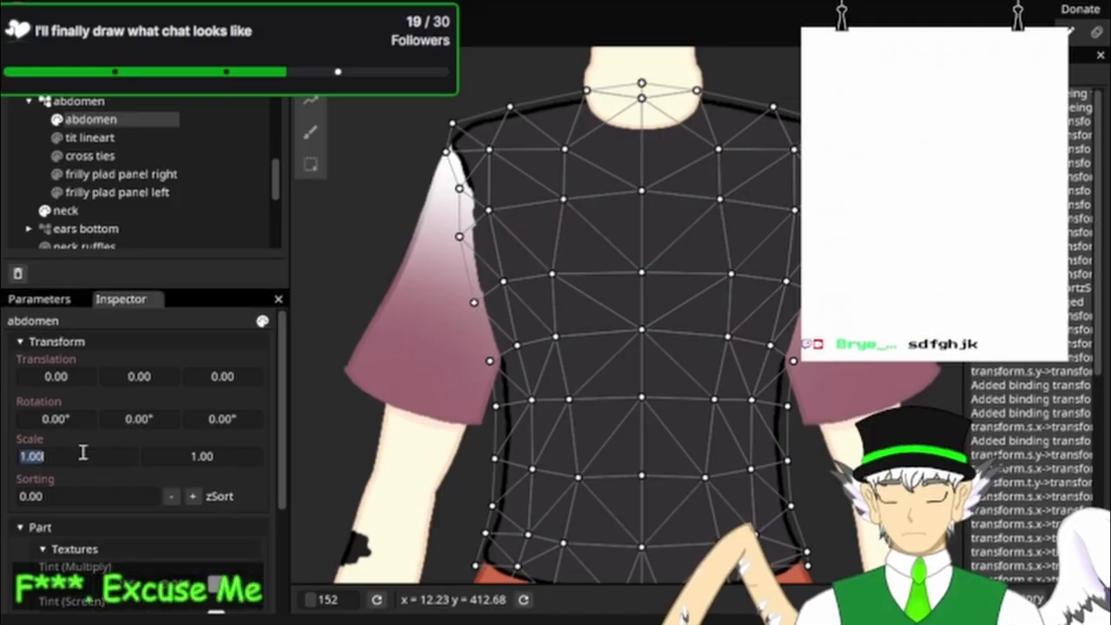
key("BackSpace")
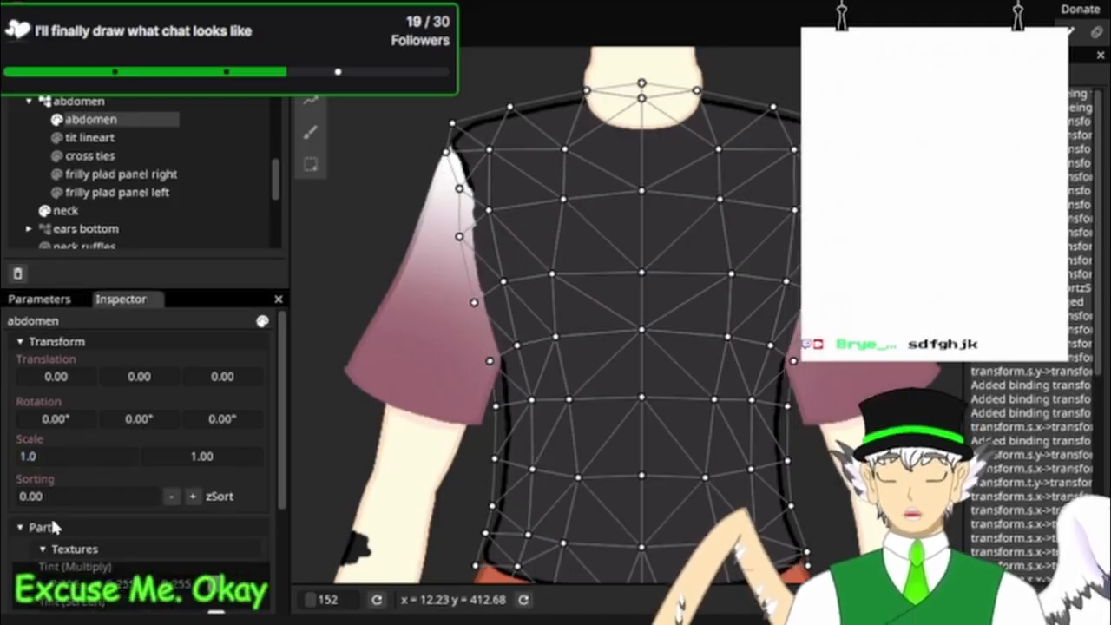
key("BackSpace")
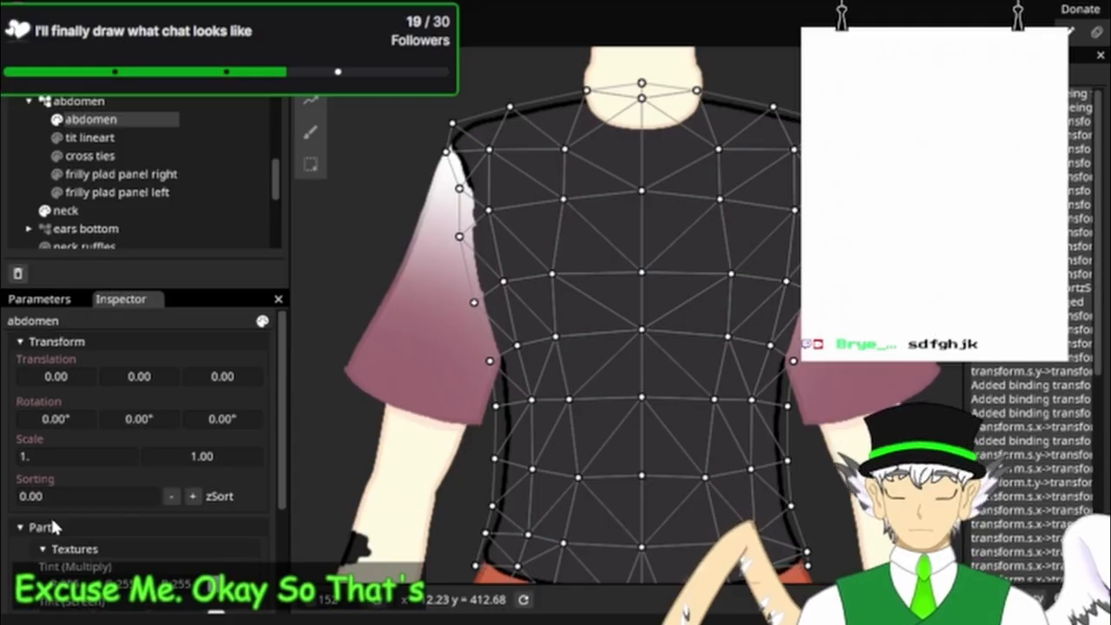
type("50")
key("BackSpace")
key("BackSpace")
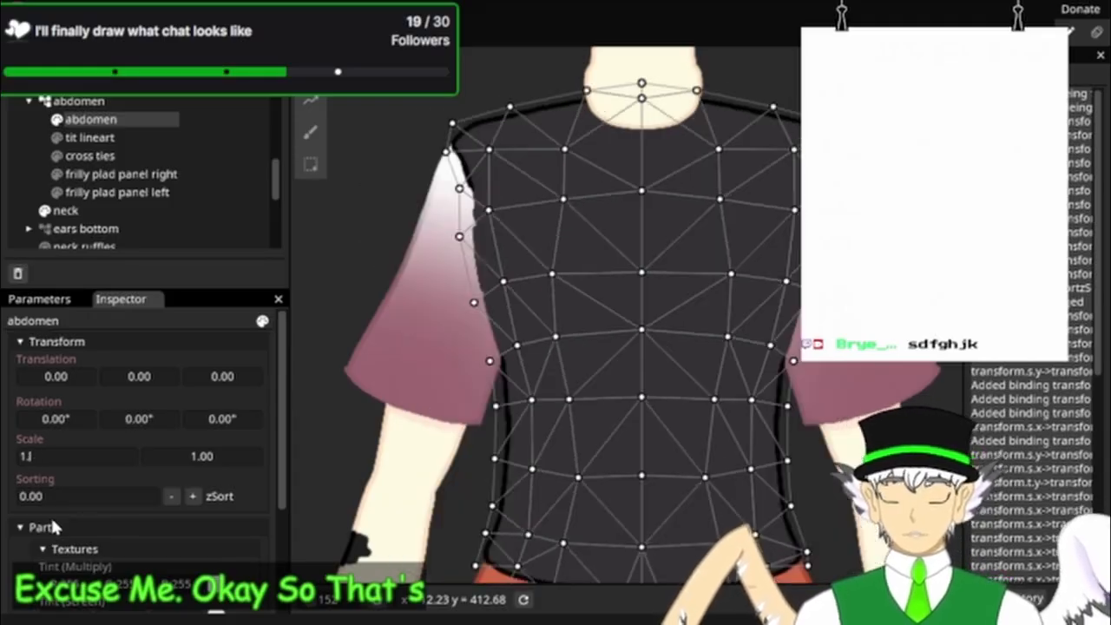
Step: Try narrowing the abdomen part with horizontal scales of 0.2 and 0.90
key("BackSpace")
key("BackSpace")
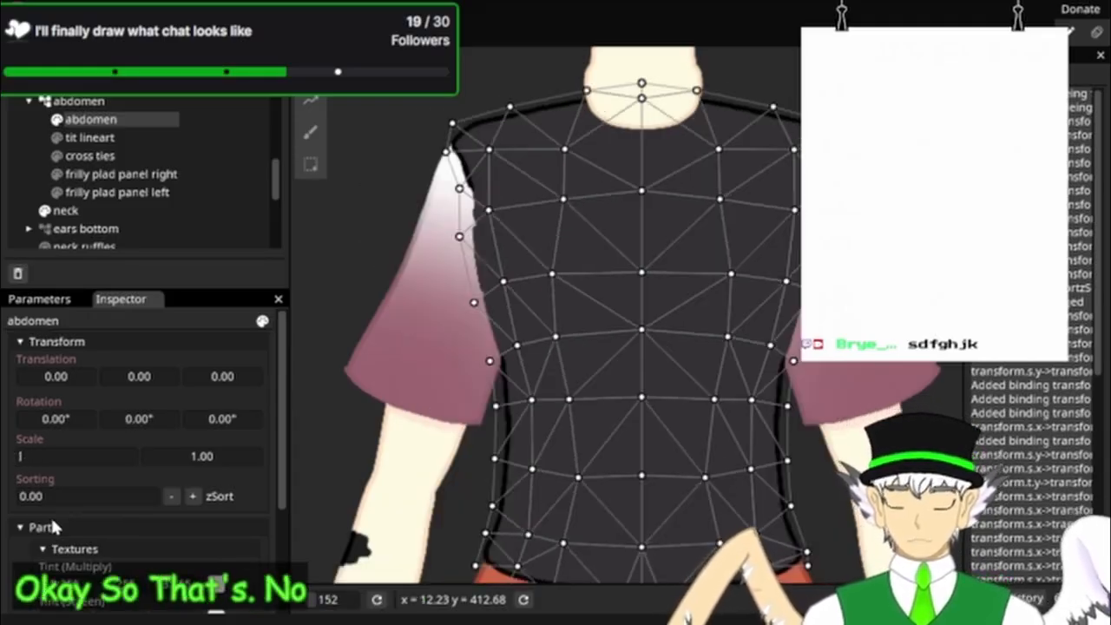
type("0.")
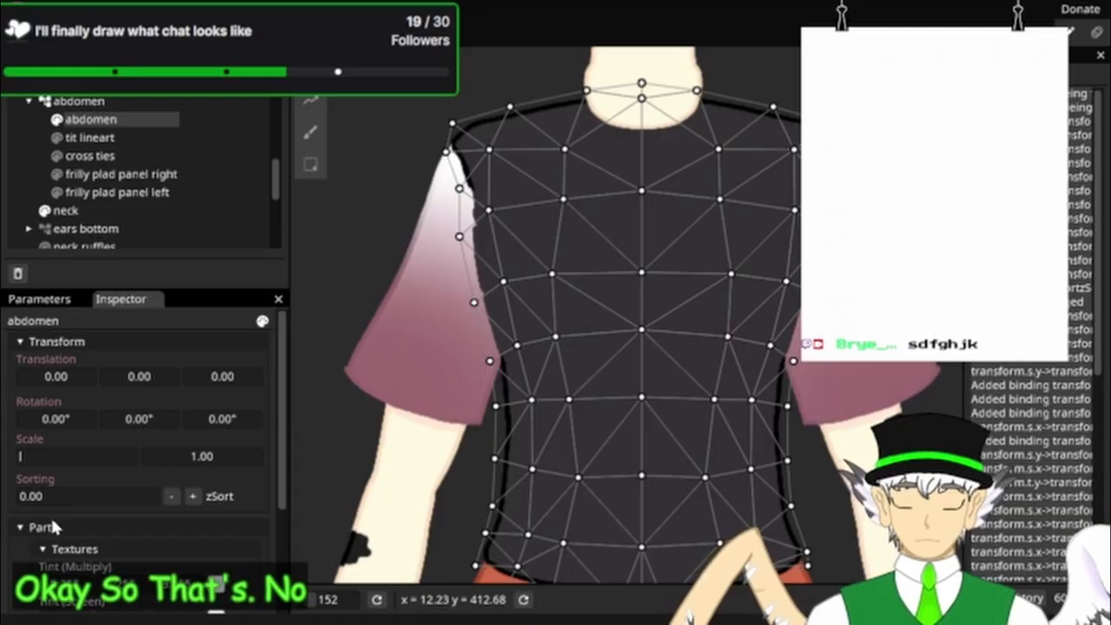
type("58")
key("BackSpace")
key("BackSpace")
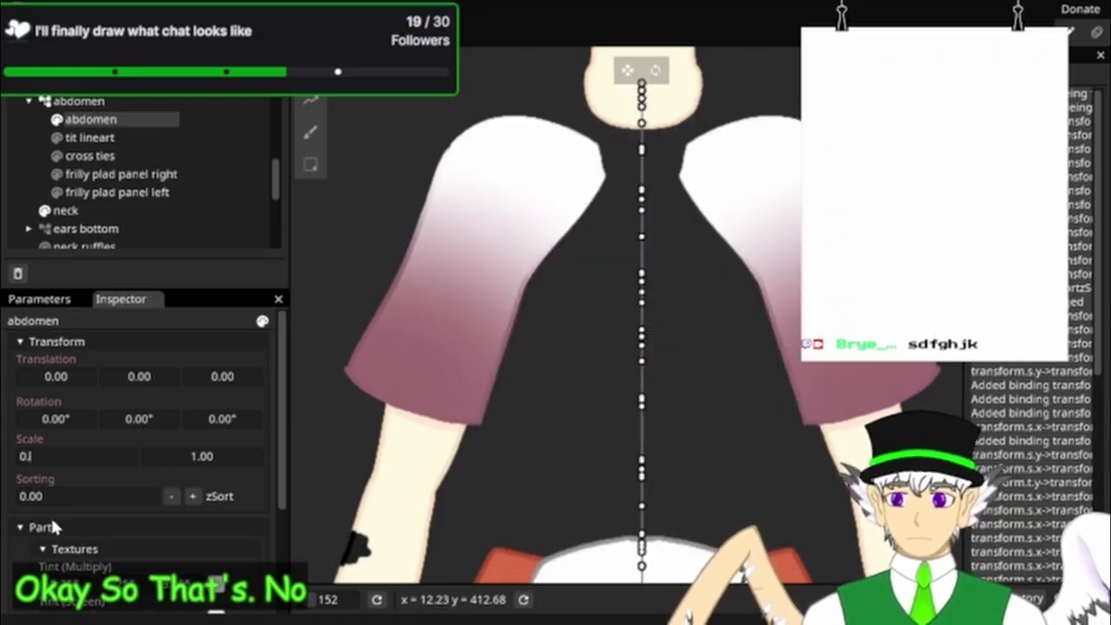
type("2")
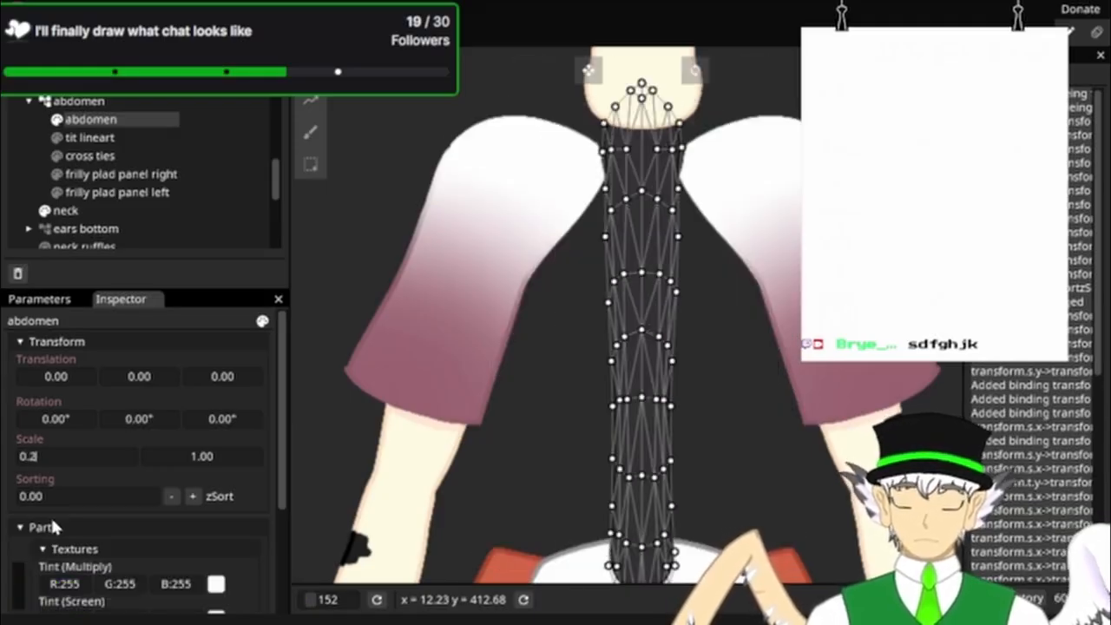
key("BackSpace")
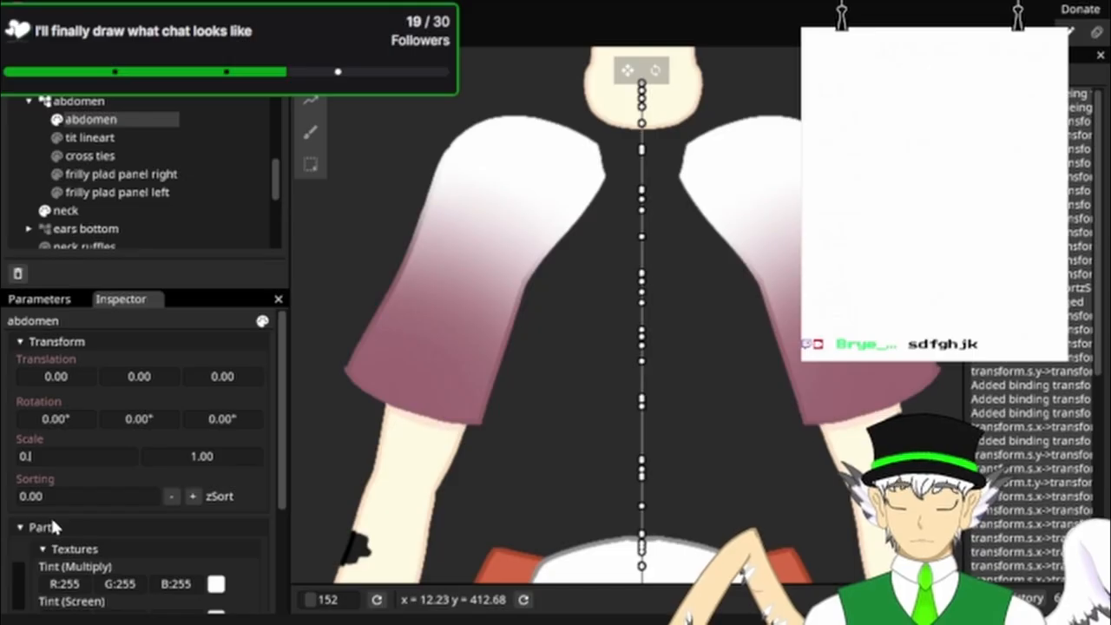
type("90")
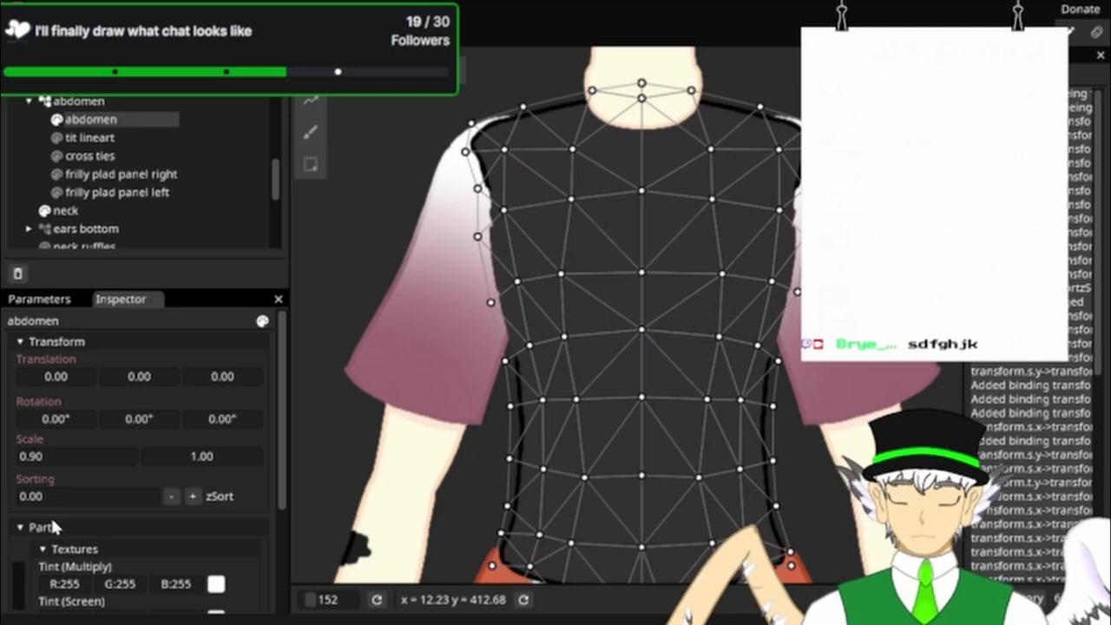
Step: Try narrowing the abdomen part further with a horizontal scale of 0.5
key("BackSpace")
key("BackSpace")
type("2")
key("BackSpace")
type("5")
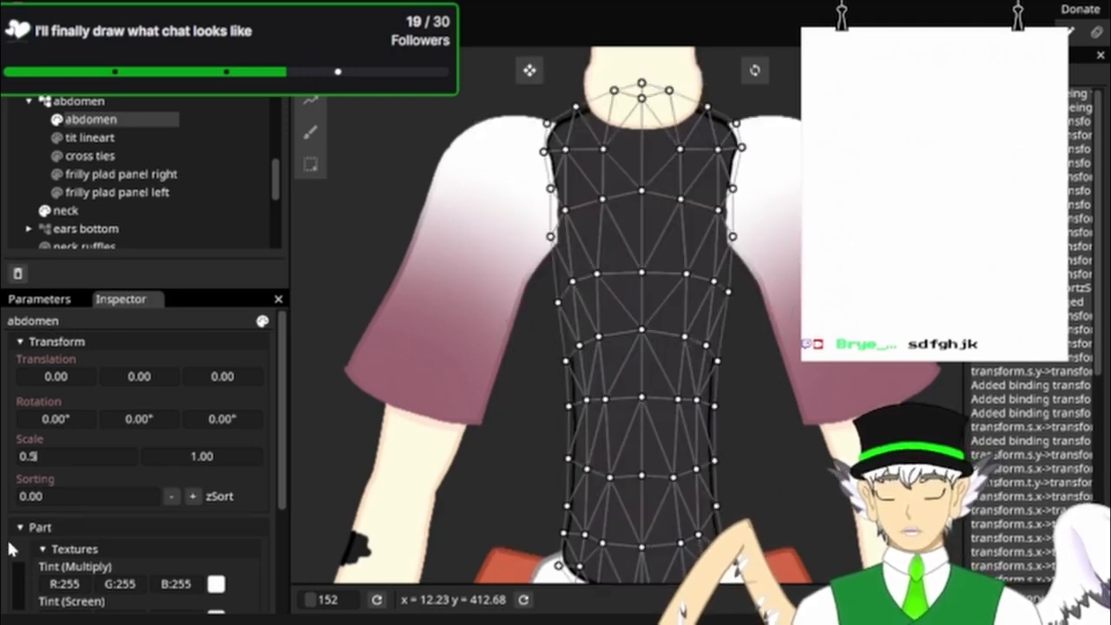
type("8")
Step: Set the abdomen part's horizontal scale back to 1.0
key("BackSpace")
key("BackSpace")
key("BackSpace")
key("BackSpace")
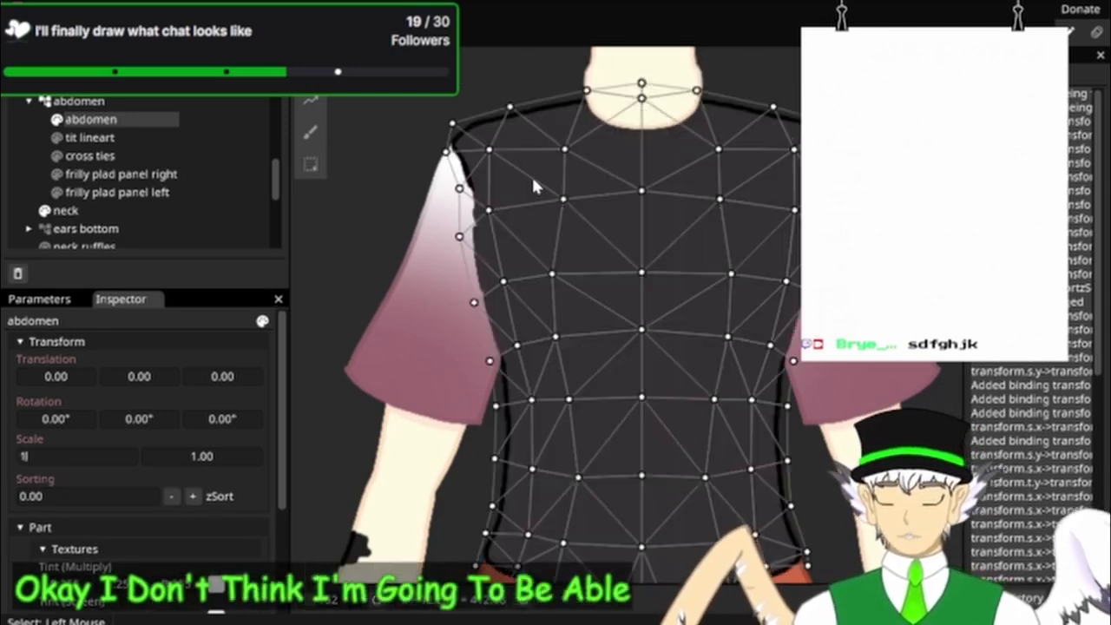
type("1.5")
key("BackSpace")
type("0")
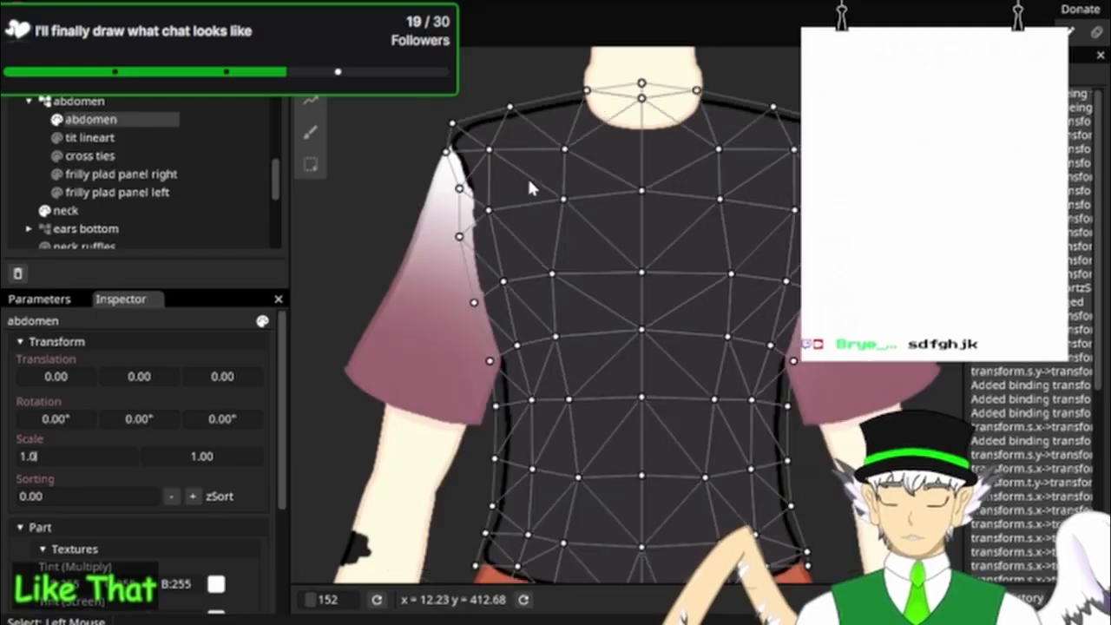
Step: Finish entering the horizontal scale of 1.00 and shift the abdomen's centre-line mesh vertices at the neck and chest toward the left-hand sleeve
type("5")
key("BackSpace")
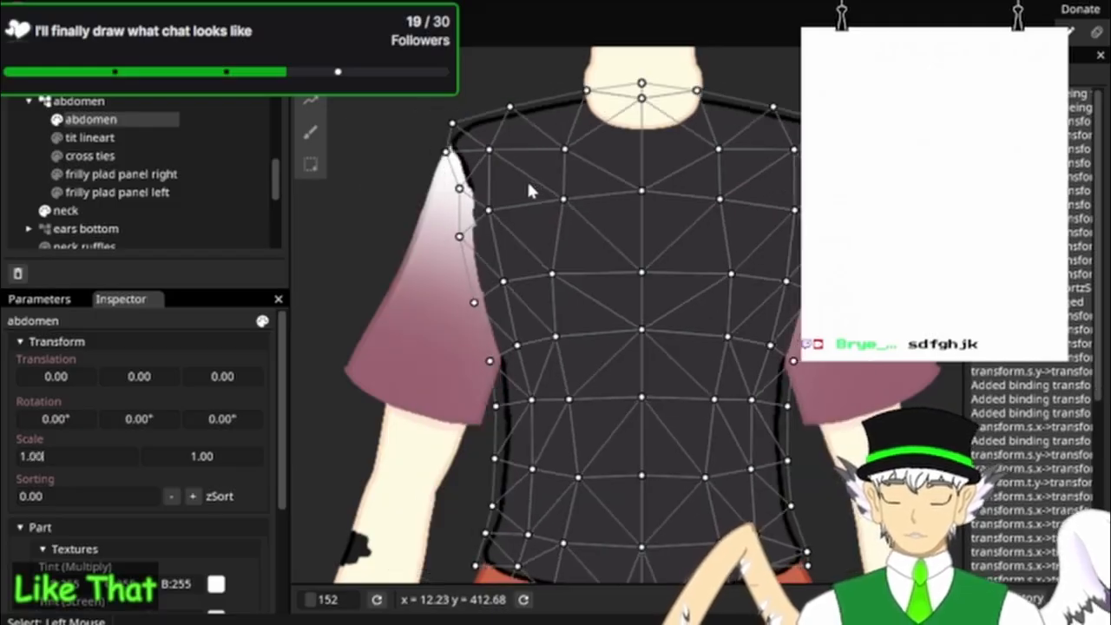
scroll(591, 153, "up", 5)
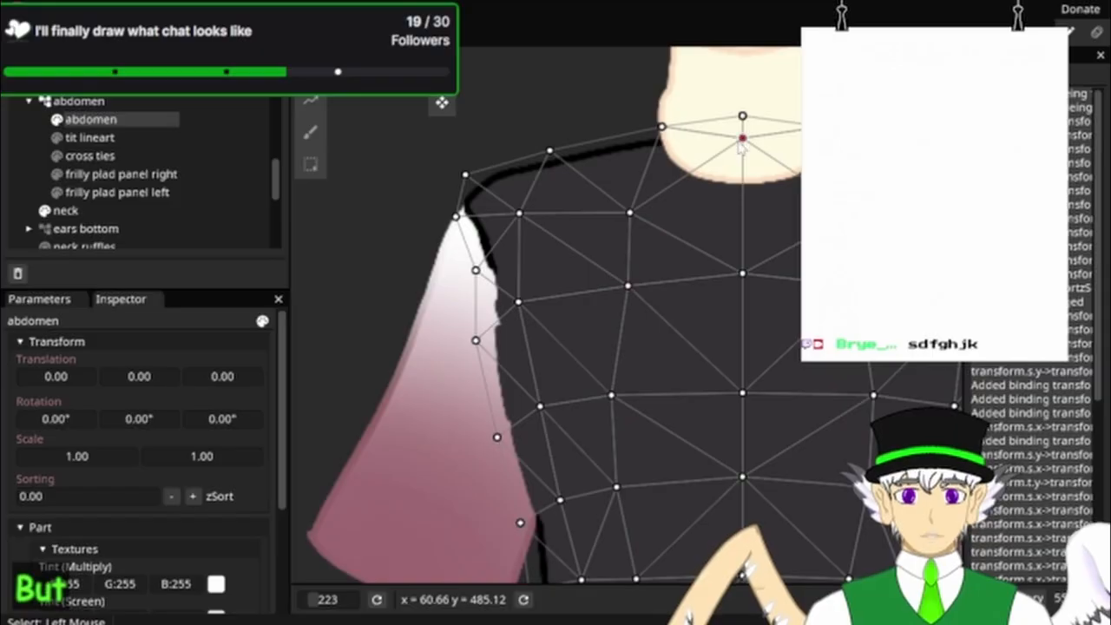
left_click_drag(710, 149, 688, 116)
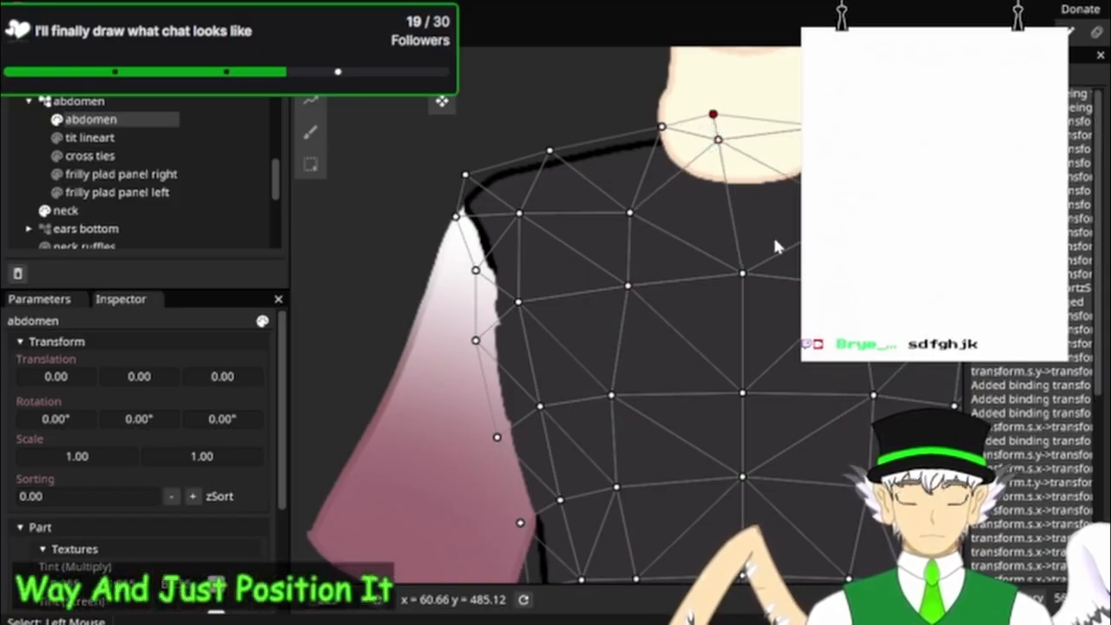
left_click_drag(742, 272, 699, 274)
left_click_drag(740, 394, 683, 393)
Step: Shift the abdomen's remaining centre-line vertices, from the lower chest down to just above the hem, toward the left-hand side
scroll(764, 362, "up", 3)
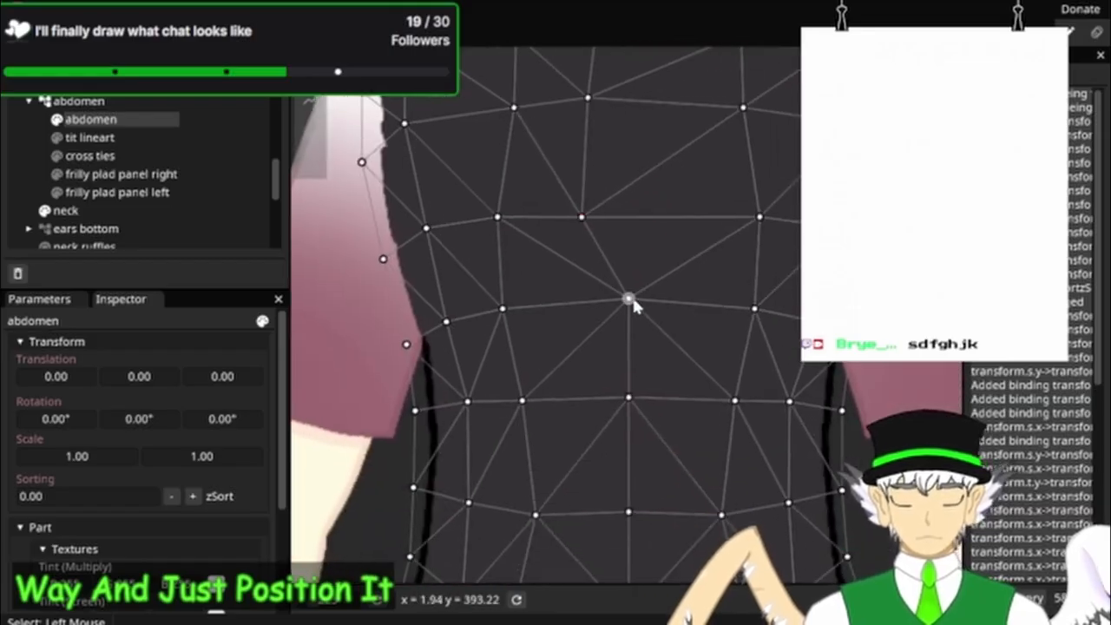
left_click_drag(631, 300, 583, 308)
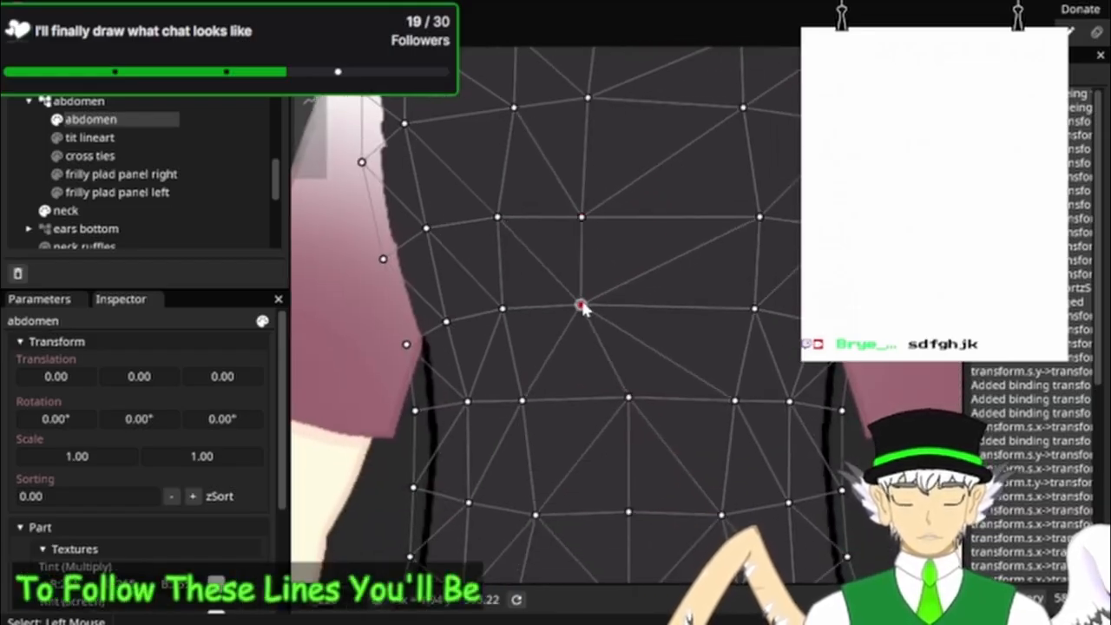
left_click_drag(627, 397, 584, 403)
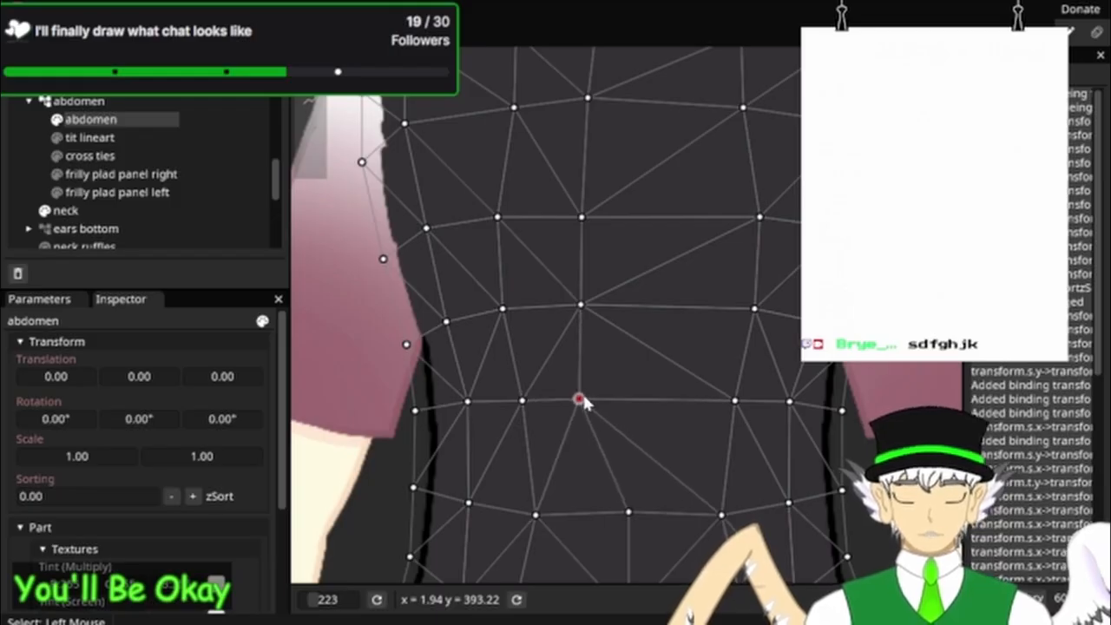
left_click_drag(650, 520, 594, 341)
left_click_drag(649, 440, 599, 443)
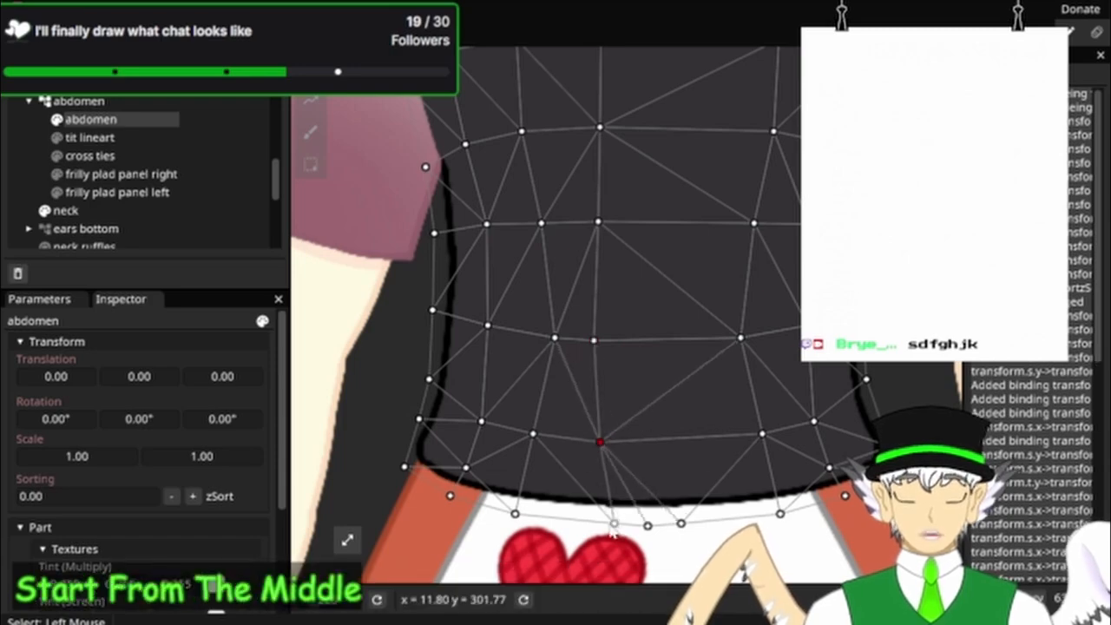
Step: Shift the three middle vertices along the shirt's bottom hem toward the left-hand side
left_click_drag(615, 522, 578, 520)
left_click_drag(647, 525, 607, 522)
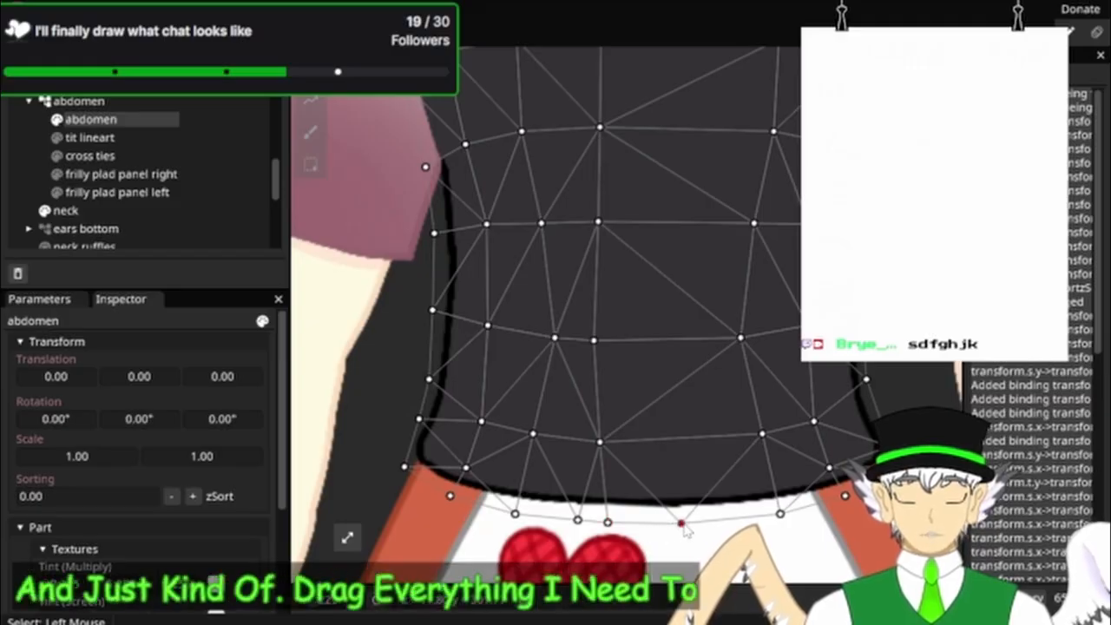
left_click_drag(682, 523, 659, 523)
Step: Shift the lower abdomen vertices just to the right of the centre line, from above the hem to the waist, toward it
left_click(758, 435)
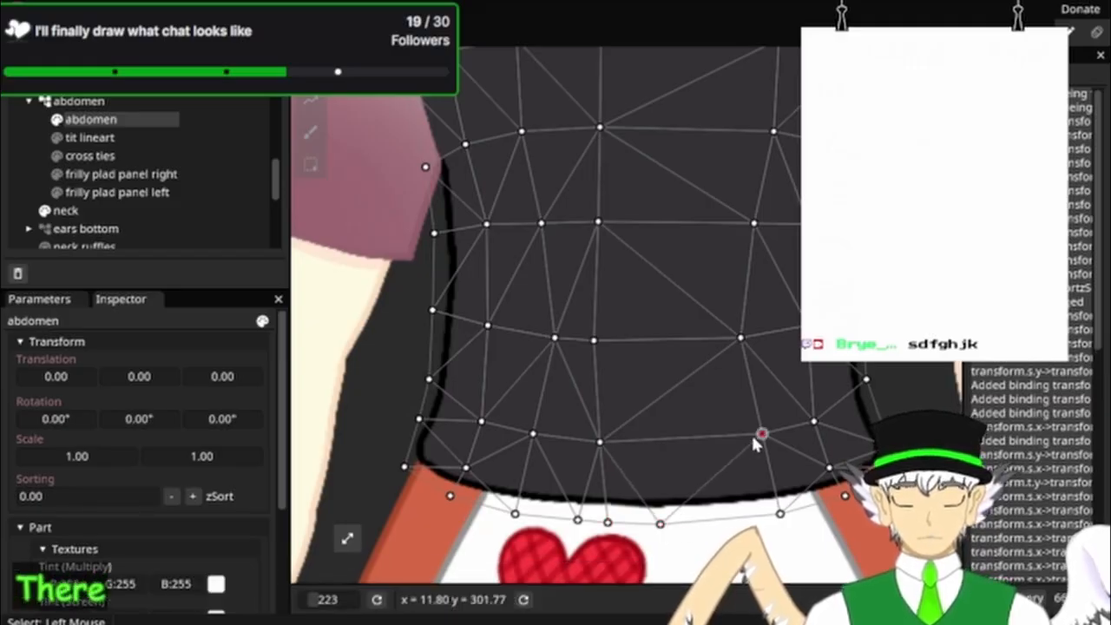
left_click_drag(754, 441, 696, 440)
left_click_drag(740, 338, 706, 335)
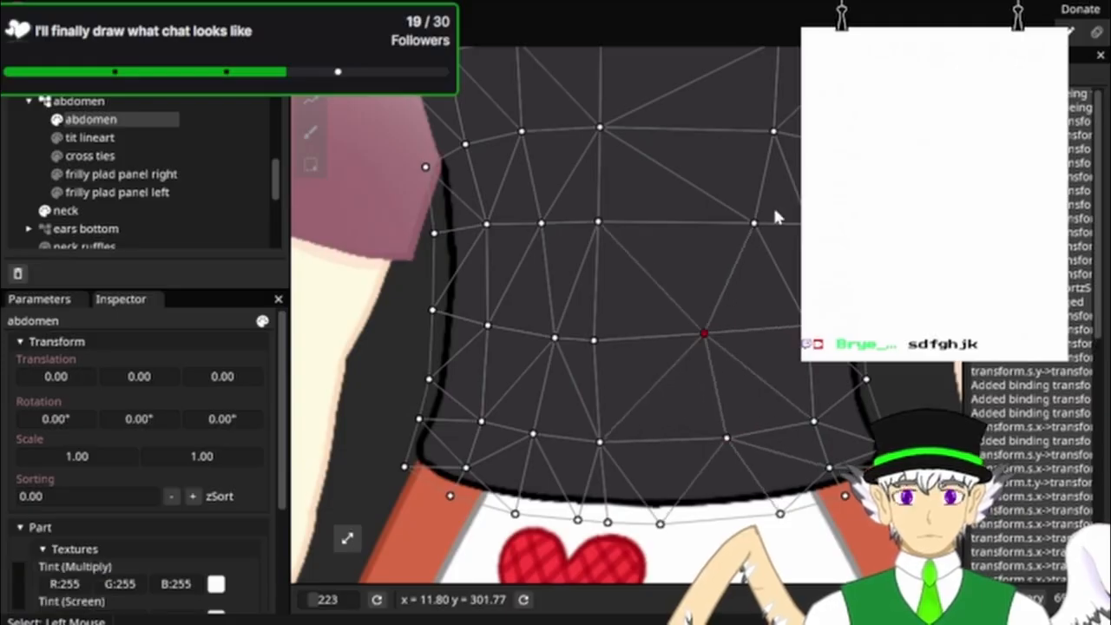
left_click_drag(752, 226, 699, 215)
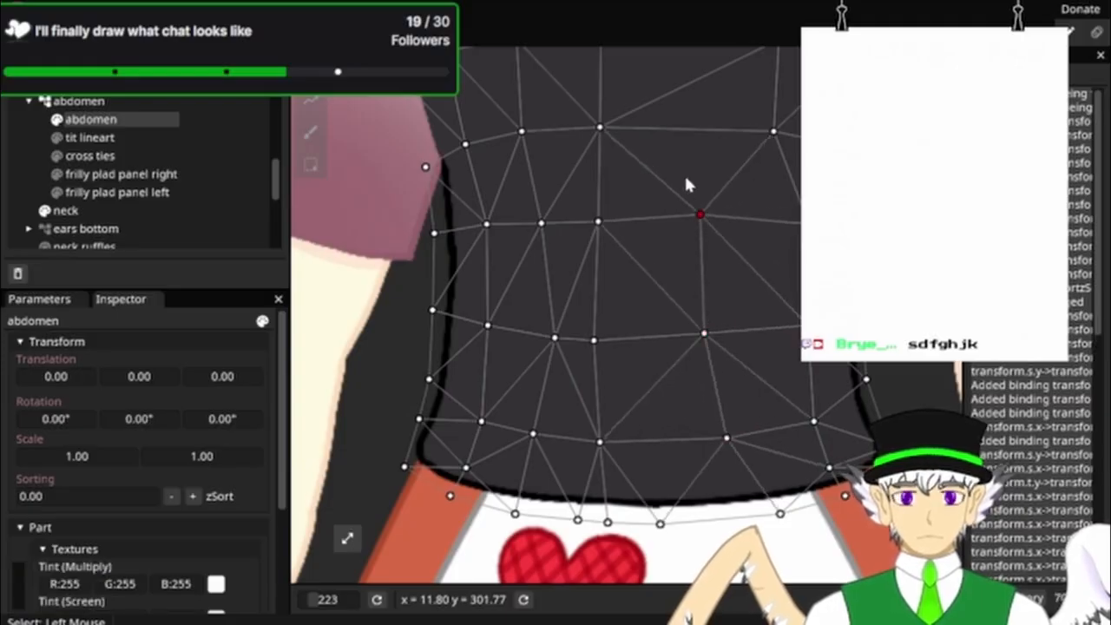
Step: Shift the chest vertices of the column just to the right of the centre line leftward, up to the shoulder row
scroll(656, 356, "up", 3)
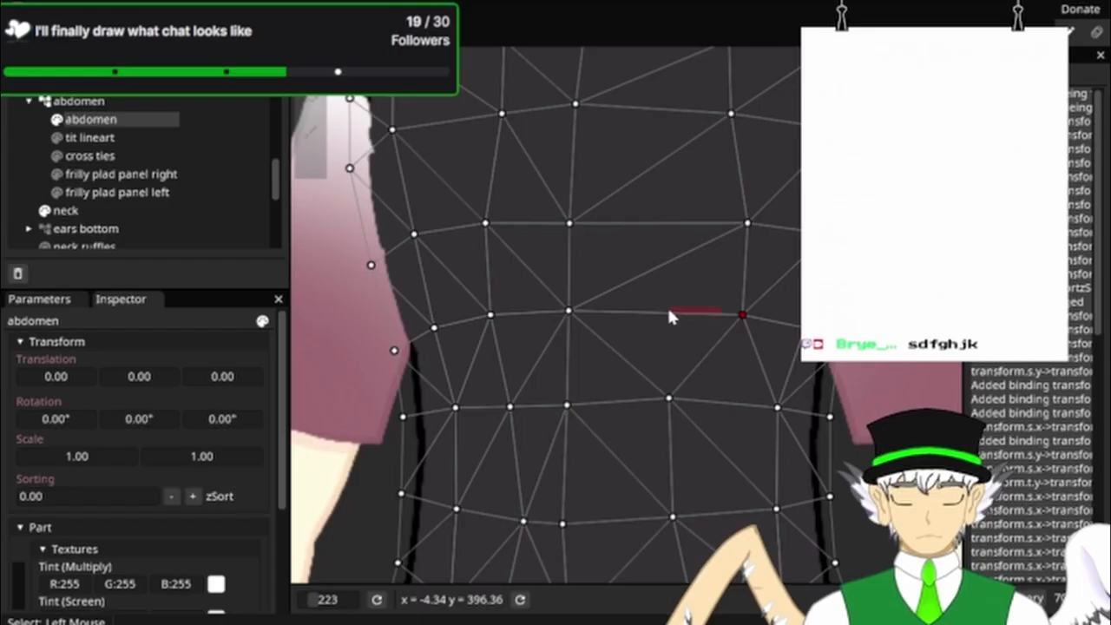
left_click_drag(732, 317, 671, 317)
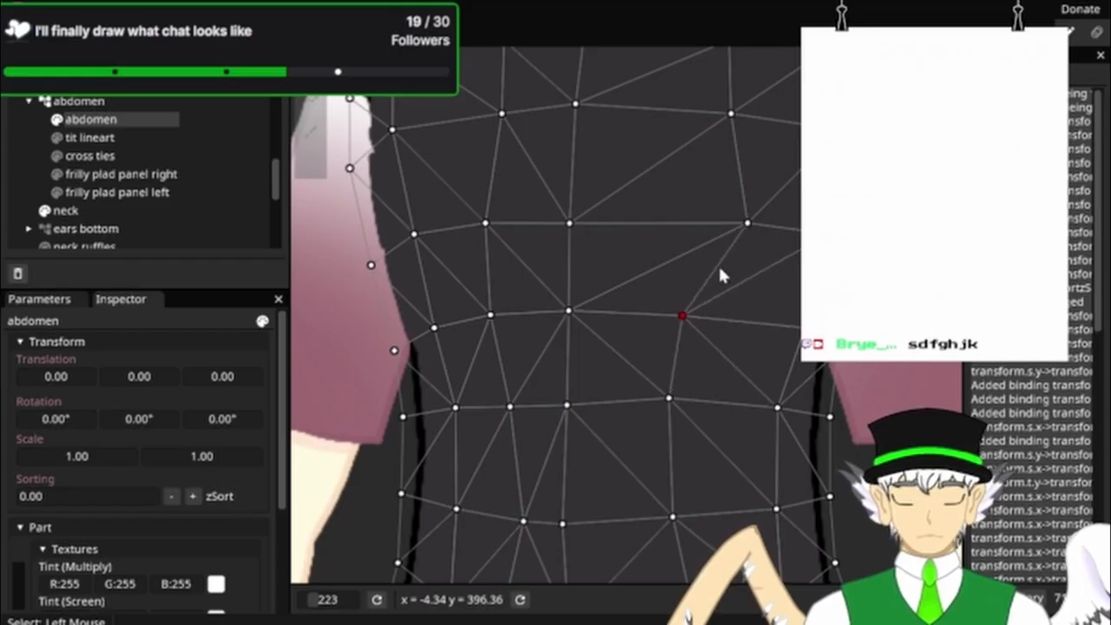
left_click_drag(747, 223, 710, 368)
left_click_drag(711, 256, 673, 254)
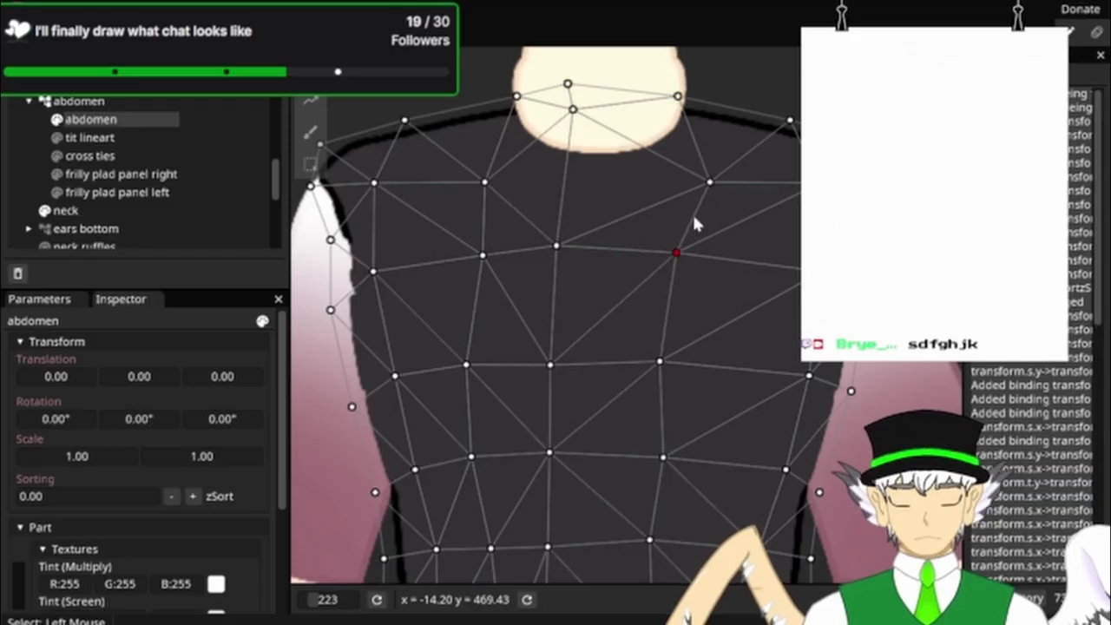
left_click(708, 184)
left_click_drag(708, 186, 694, 185)
Step: Pull the outer chest and edge vertices beside the right-hand sleeve slightly inward toward the torso's centre
left_click_drag(820, 272, 781, 275)
left_click_drag(809, 377, 807, 197)
left_click_drag(761, 314, 728, 313)
left_click_drag(811, 330, 763, 413)
left_click_drag(763, 415, 749, 414)
left_click_drag(781, 346, 761, 338)
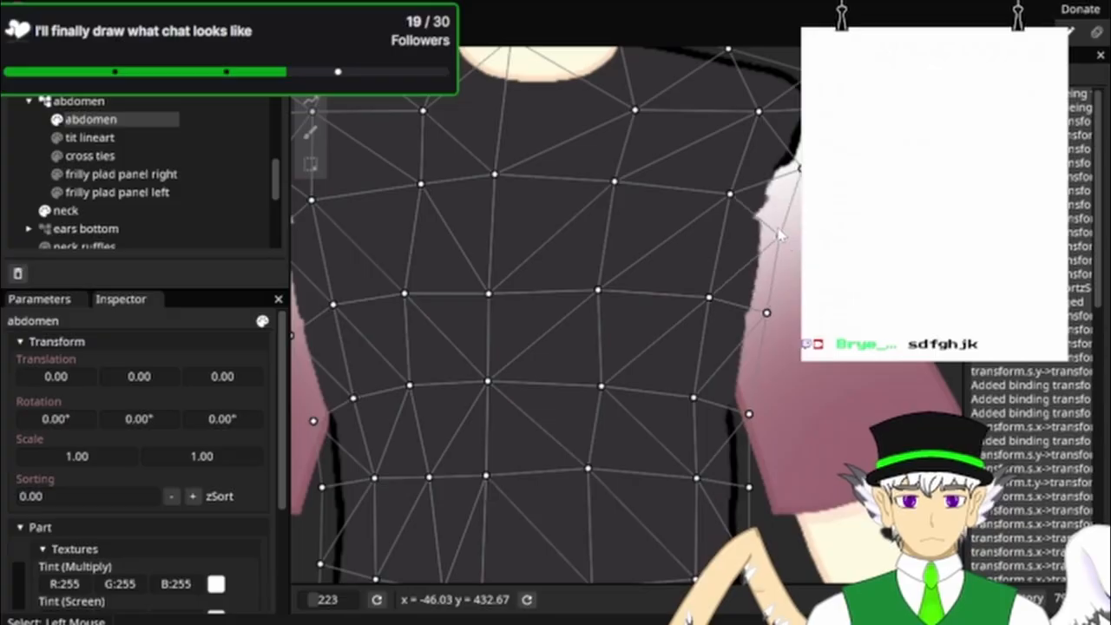
Step: Move the inner upper-chest vertex on the left-hand half of the torso outward toward the sleeve
scroll(795, 238, "down", 3)
left_click_drag(893, 358, 918, 296)
scroll(898, 208, "up", 2)
scroll(362, 278, "up", 5)
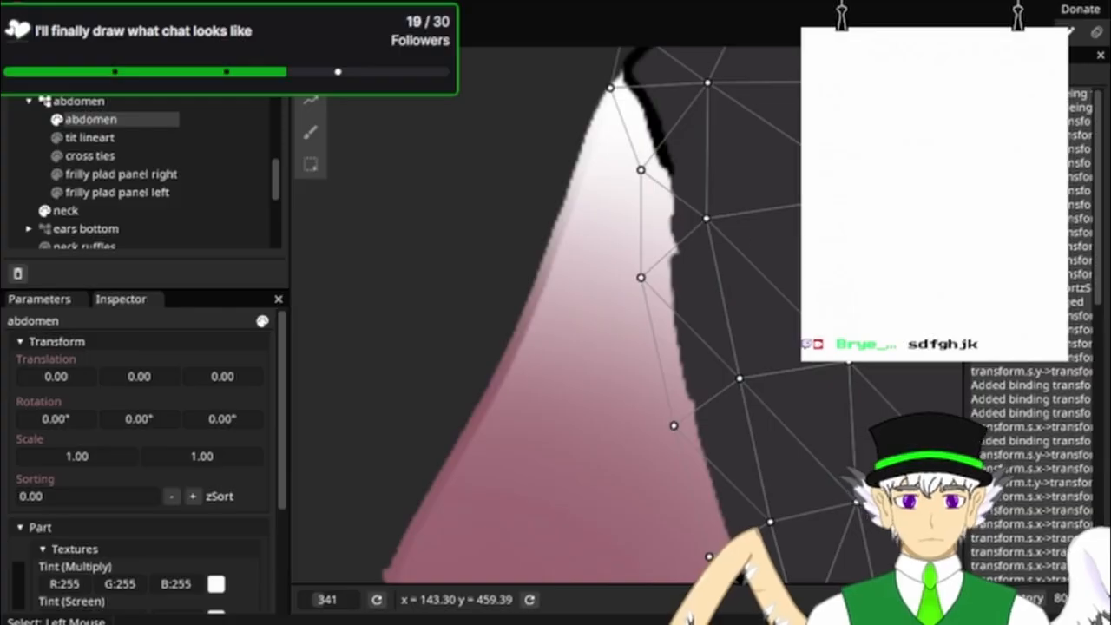
scroll(677, 203, "down", 2)
scroll(686, 295, "up", 2)
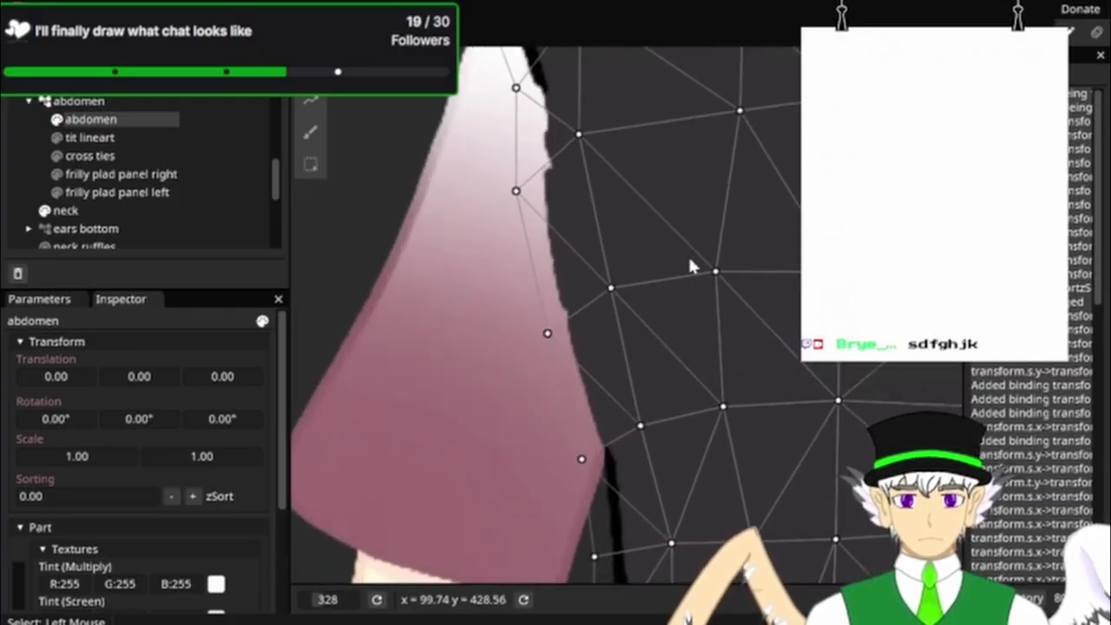
left_click_drag(737, 222, 706, 227)
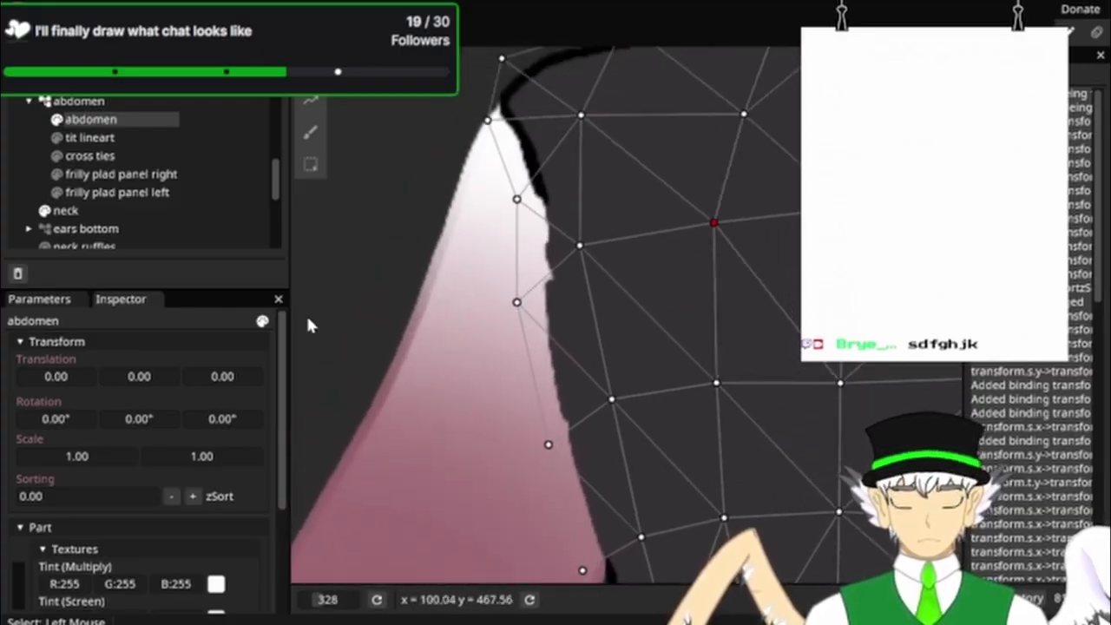
Step: Show the Bust parameter and check the deformed torso at its sideways keypoint
left_click(39, 298)
scroll(643, 345, "down", 5)
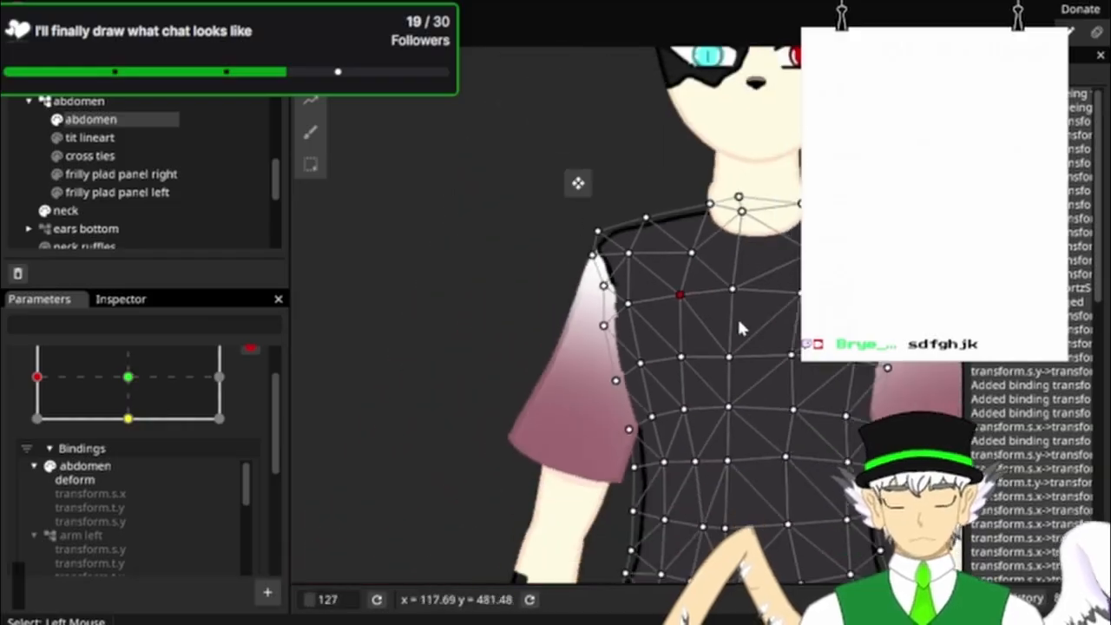
left_click_drag(819, 158, 685, 111)
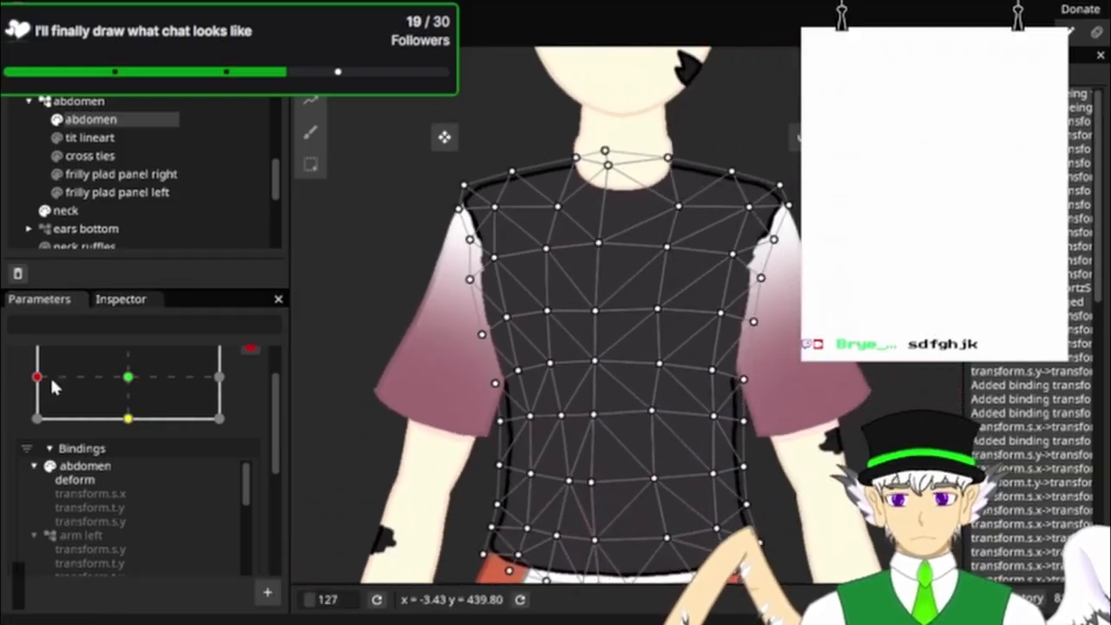
left_click_drag(50, 377, 24, 386)
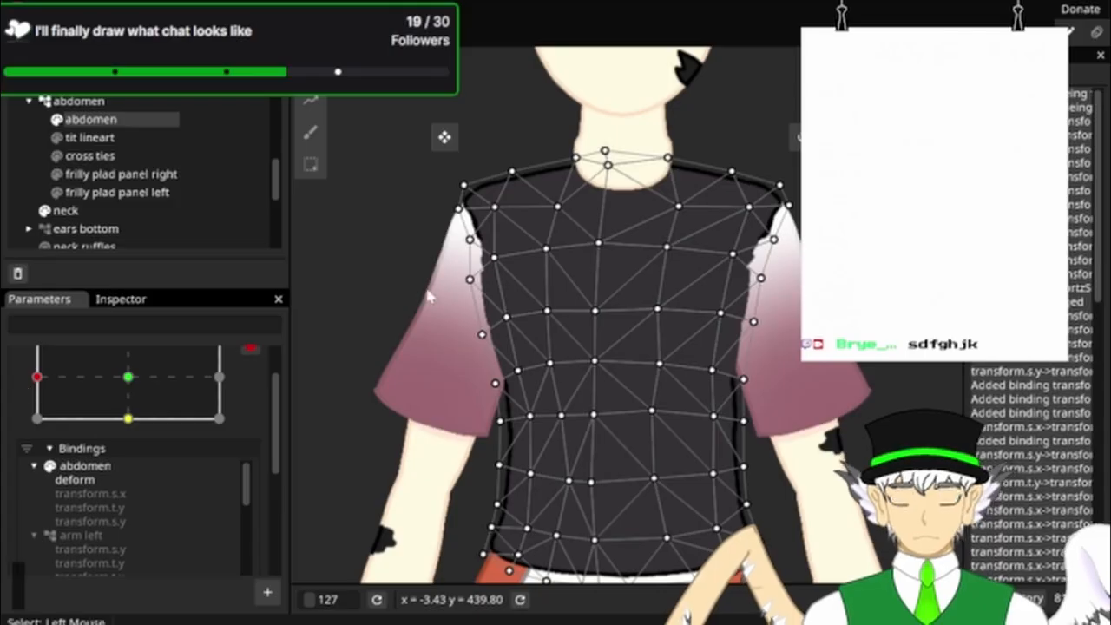
Step: Pull the outer abdomen vertices along the left-hand armhole further outward over the sleeve
scroll(371, 197, "up", 6)
scroll(550, 232, "up", 2)
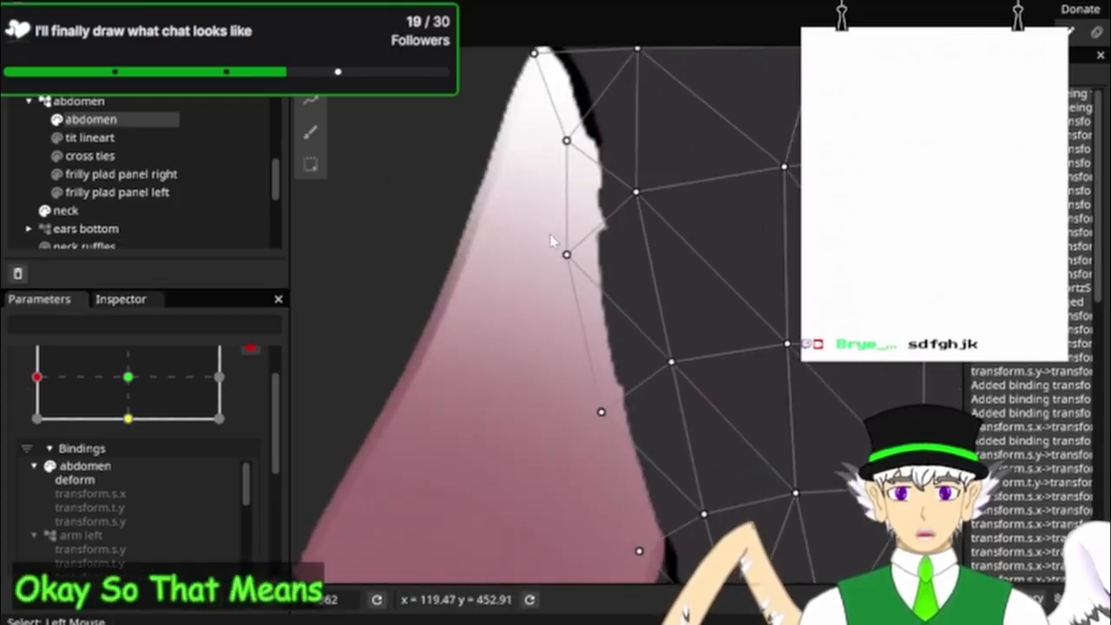
left_click_drag(550, 233, 566, 330)
left_click(585, 229)
left_click_drag(587, 231, 566, 231)
left_click_drag(585, 355, 560, 364)
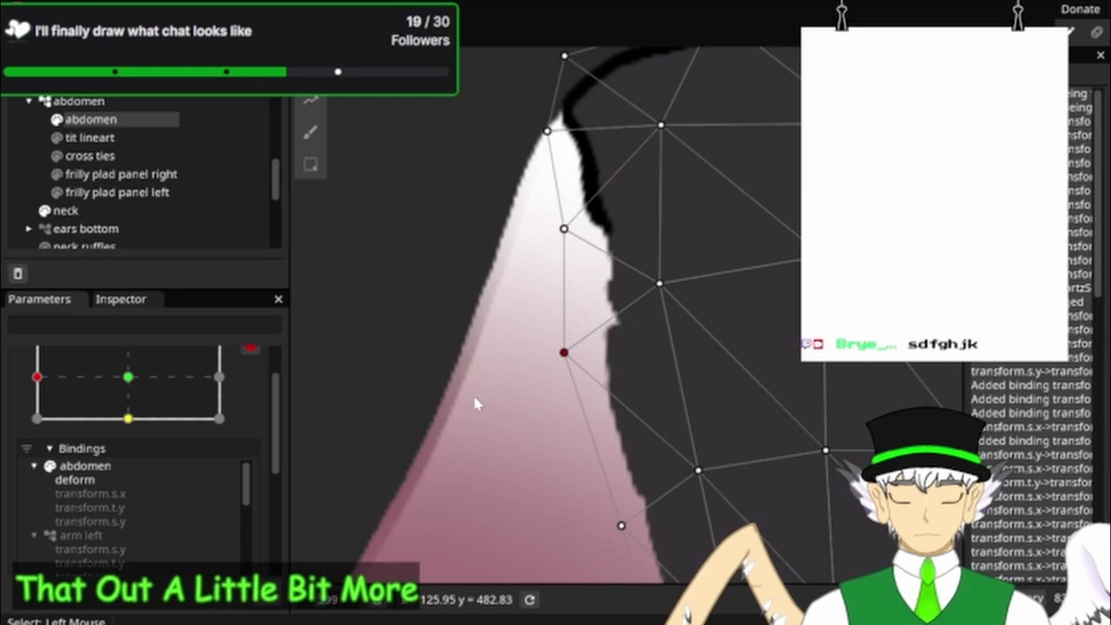
Step: Pull the left-hand edge vertices outward from the lower sleeve down along the side of the waist
left_click_drag(475, 402, 441, 188)
left_click_drag(589, 311, 566, 313)
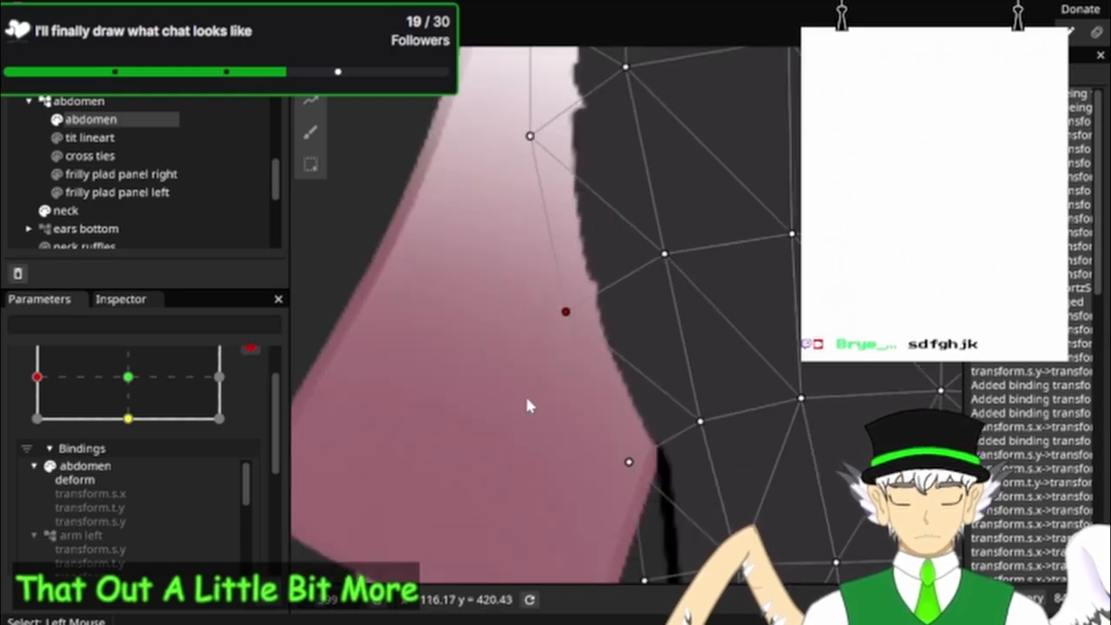
left_click_drag(527, 405, 513, 248)
left_click_drag(576, 266, 548, 263)
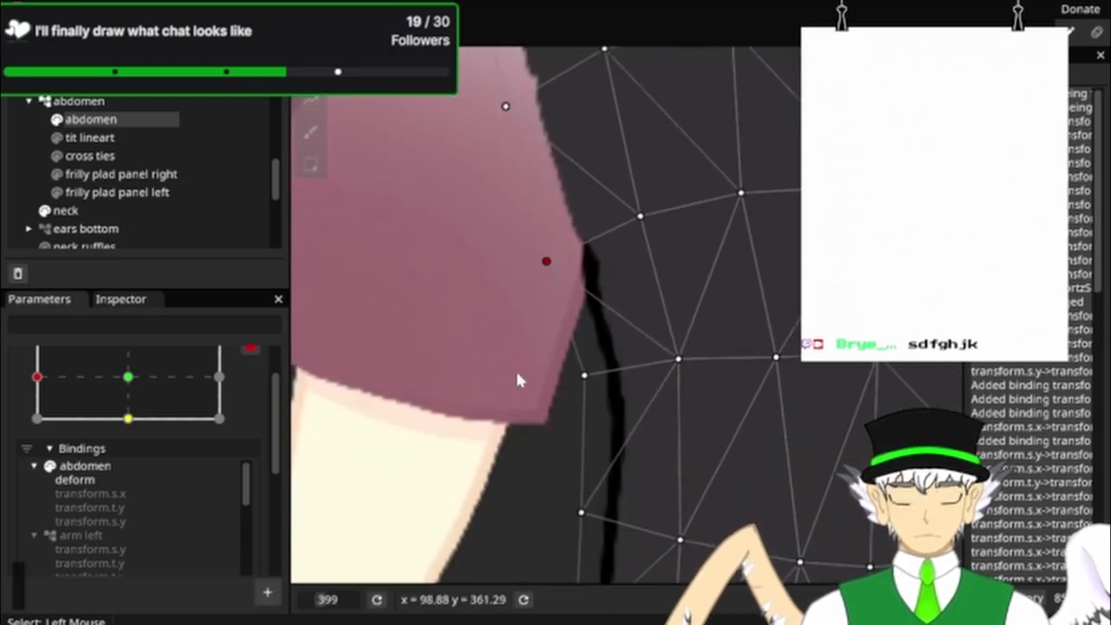
left_click_drag(518, 374, 533, 220)
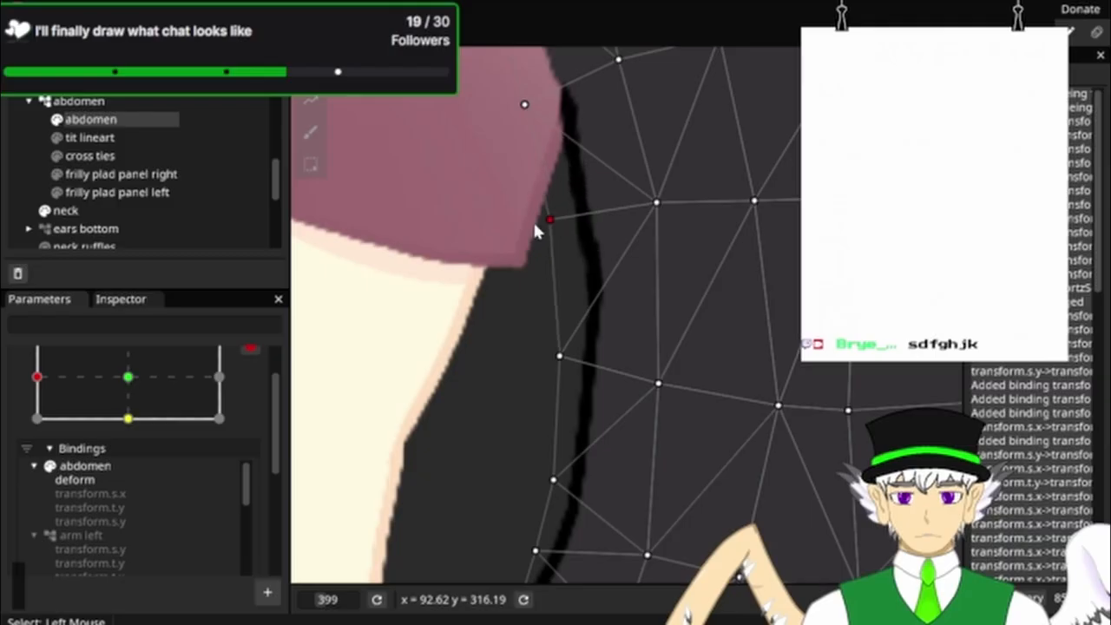
left_click_drag(561, 356, 547, 355)
left_click_drag(498, 414, 479, 255)
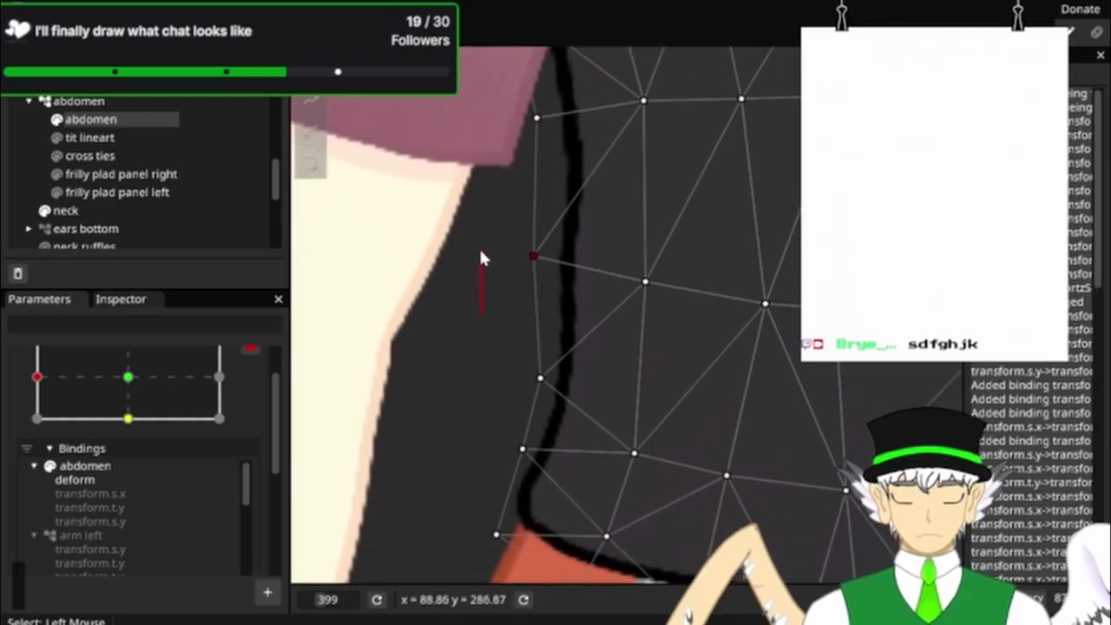
left_click_drag(540, 362, 475, 473)
Step: Move the shoulder and upper-chest vertices of the column just inside the left-hand armhole outward
scroll(458, 278, "down", 5)
left_click_drag(386, 171, 428, 479)
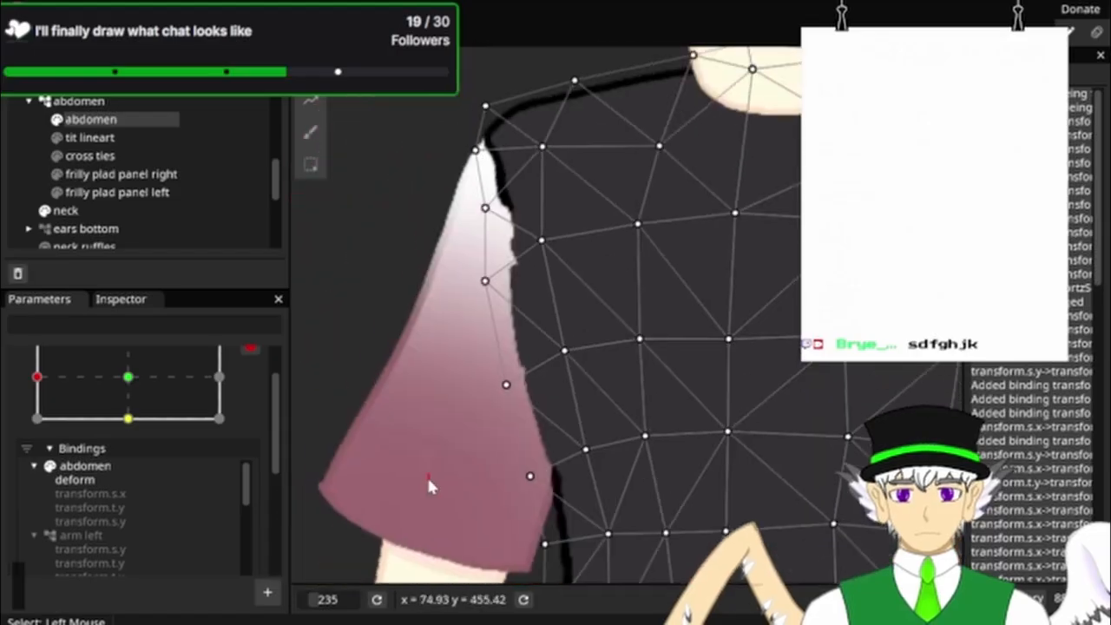
scroll(445, 442, "up", 3)
left_click_drag(604, 321, 580, 324)
left_click_drag(576, 174, 599, 467)
scroll(599, 468, "up", 1)
left_click_drag(579, 323, 558, 324)
Step: Shift the next inner column of vertices, from the shoulder row down to the mid-chest, toward the left-hand sleeve
left_click_drag(677, 368, 657, 263)
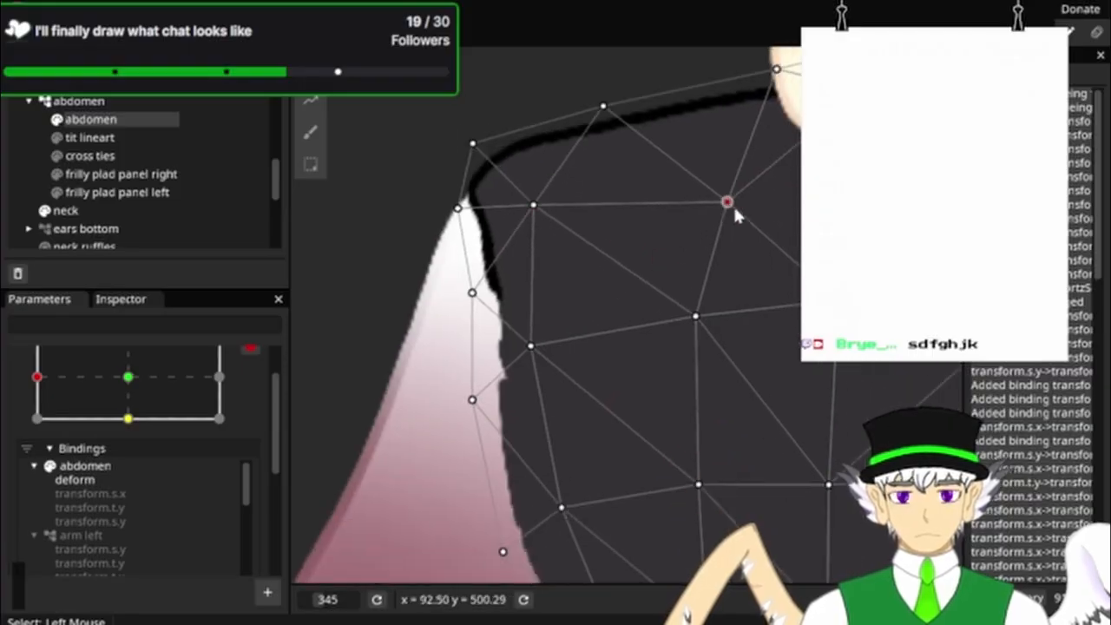
left_click_drag(733, 206, 692, 197)
left_click_drag(695, 318, 650, 331)
left_click_drag(696, 210, 663, 212)
left_click_drag(735, 314, 660, 196)
mouse_move(684, 382)
left_mouse_down()
mouse_move(610, 228)
mouse_move(558, 229)
left_mouse_up()
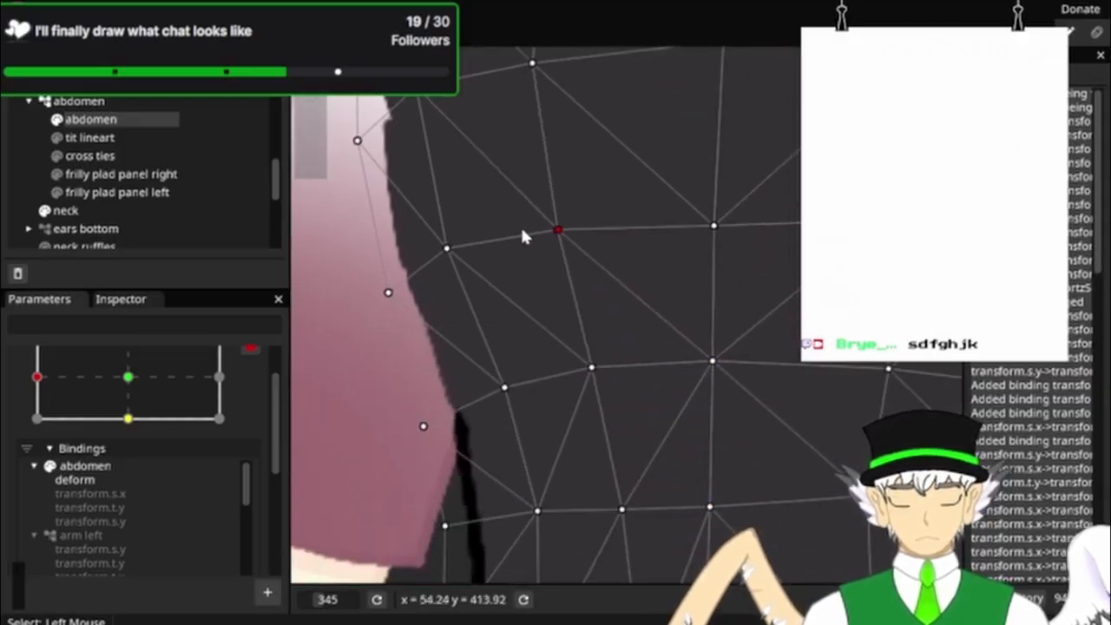
Step: Adjust the waist-level vertices on and just to the left of the torso's centre line toward the left-hand side
scroll(629, 291, "down", 3)
scroll(631, 299, "down", 2)
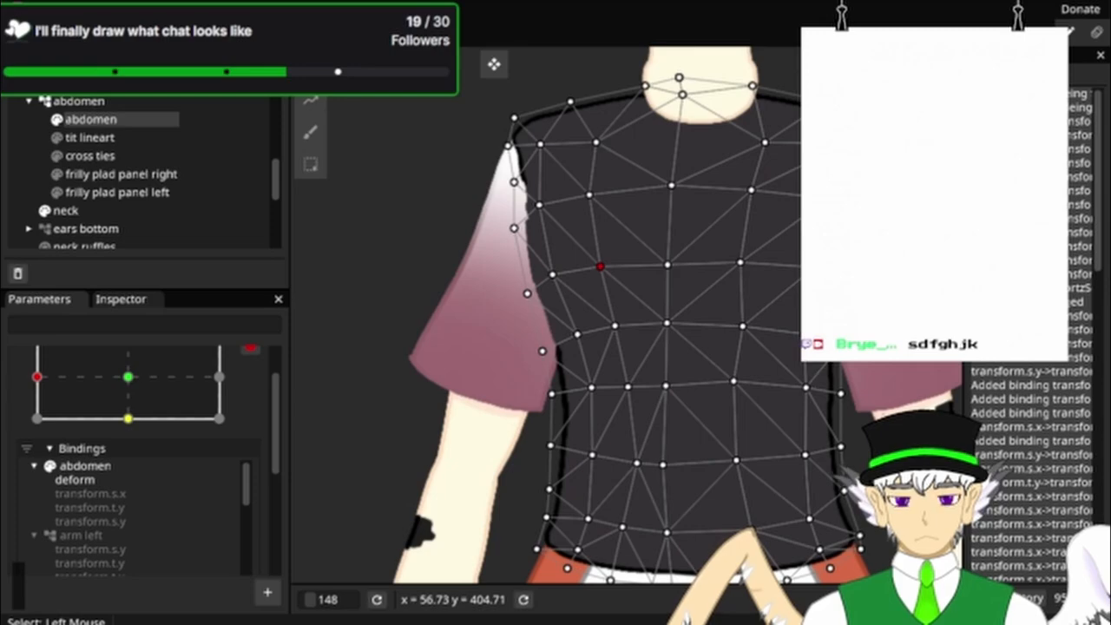
scroll(860, 380, "down", 3)
left_click_drag(859, 380, 774, 265)
scroll(753, 344, "up", 2)
left_click_drag(753, 344, 807, 271)
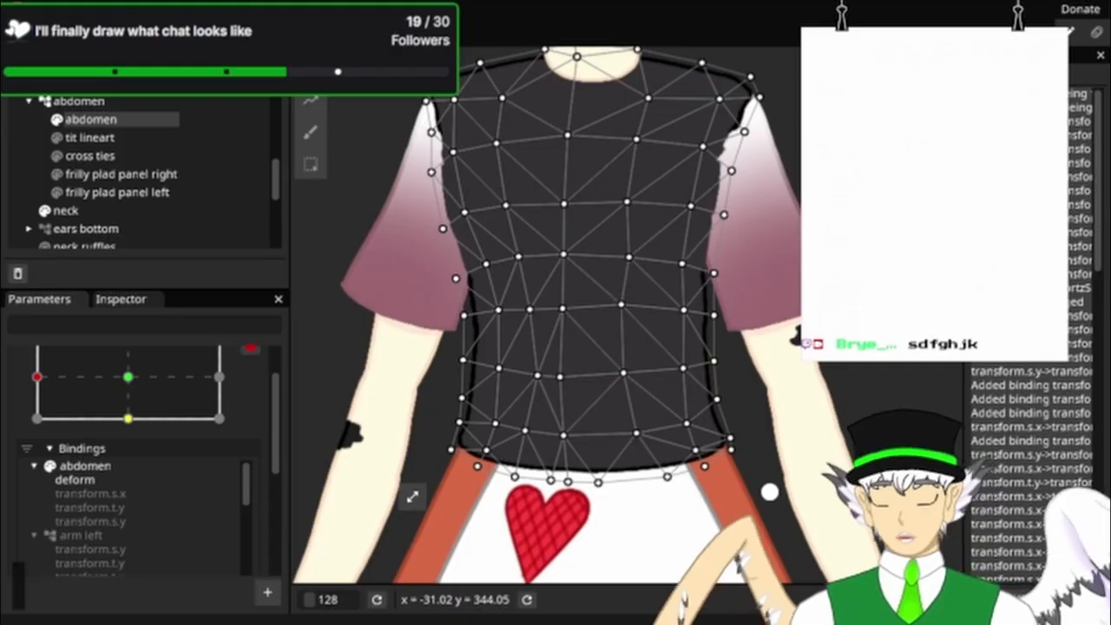
scroll(588, 225, "up", 3)
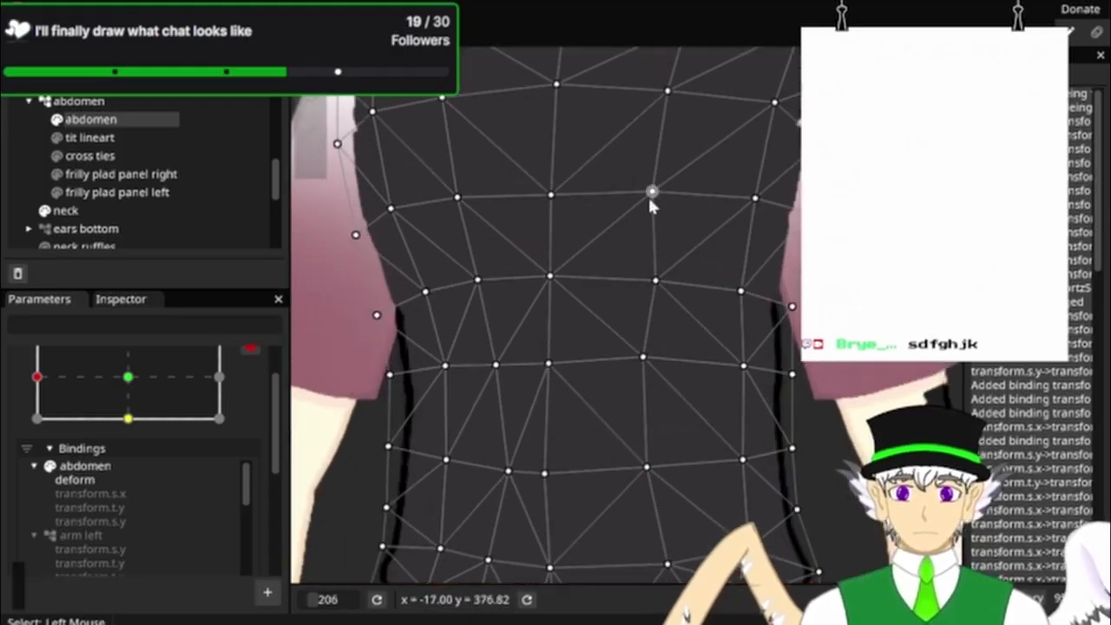
left_click_drag(662, 472, 663, 279)
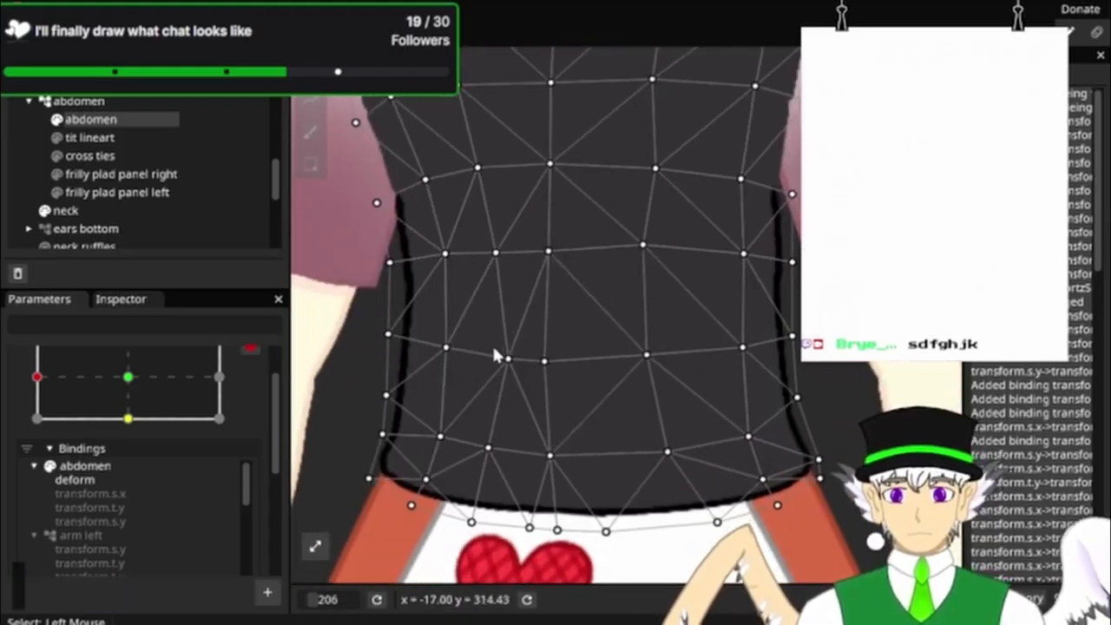
left_click_drag(506, 358, 482, 354)
left_click_drag(494, 252, 522, 252)
left_click(548, 251)
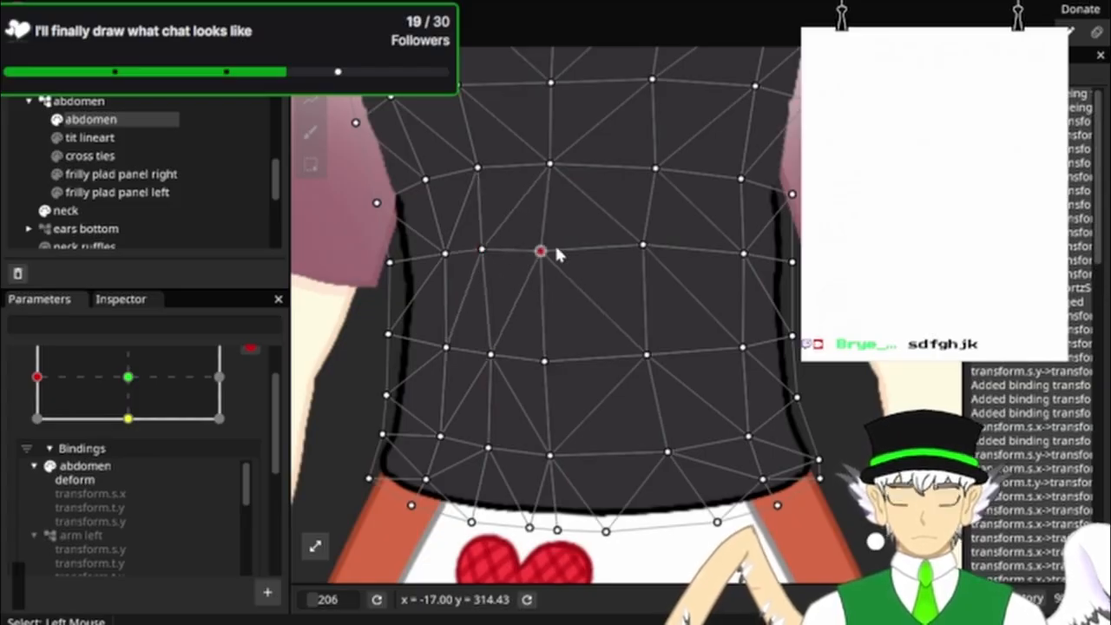
Step: Shift the centre-line vertices at the lower and upper chest further toward the left-hand side
left_click_drag(587, 245, 618, 315)
left_click(619, 316)
left_click_drag(582, 250, 567, 251)
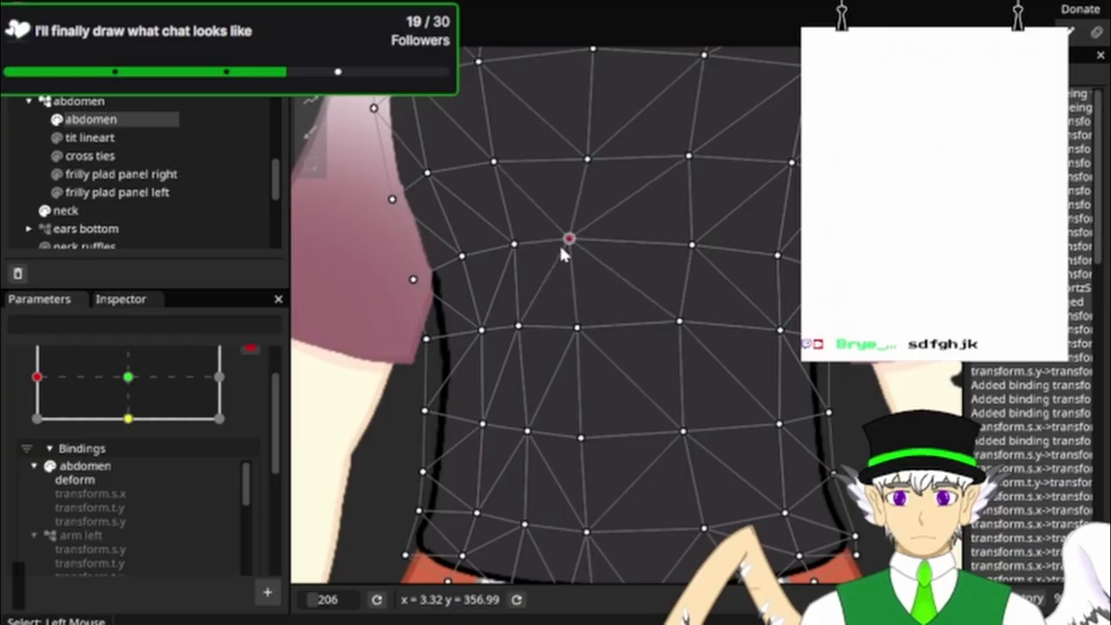
left_click_drag(588, 160, 596, 345)
left_click_drag(586, 231, 564, 235)
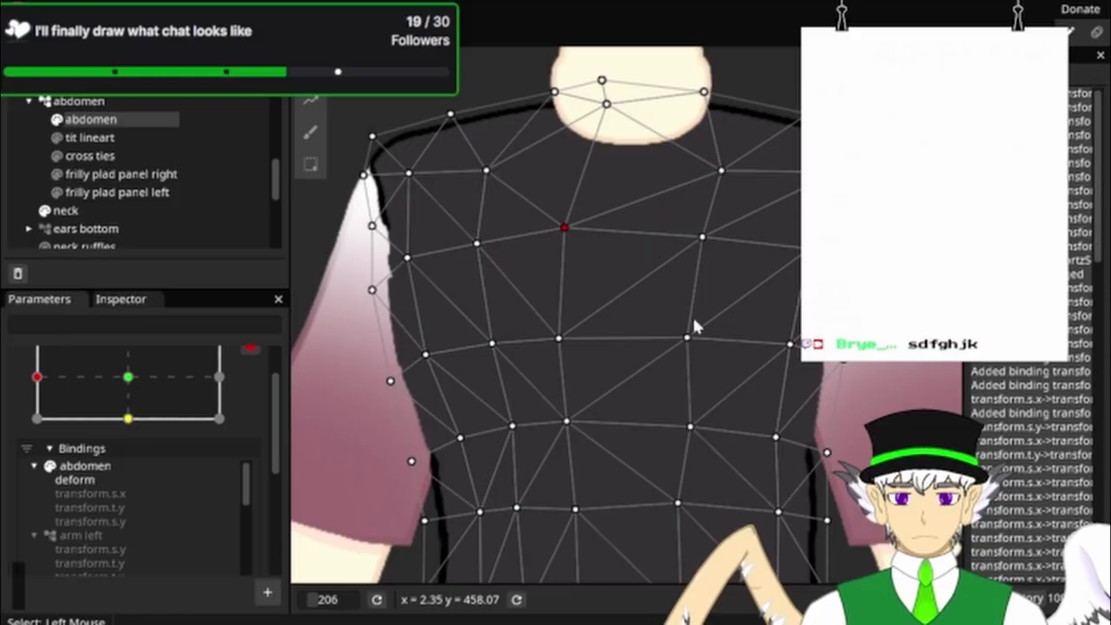
Step: Nudge the chest and waist vertices just to the right of the centre line leftward to follow its curve
left_click_drag(686, 339, 669, 334)
left_click(689, 426)
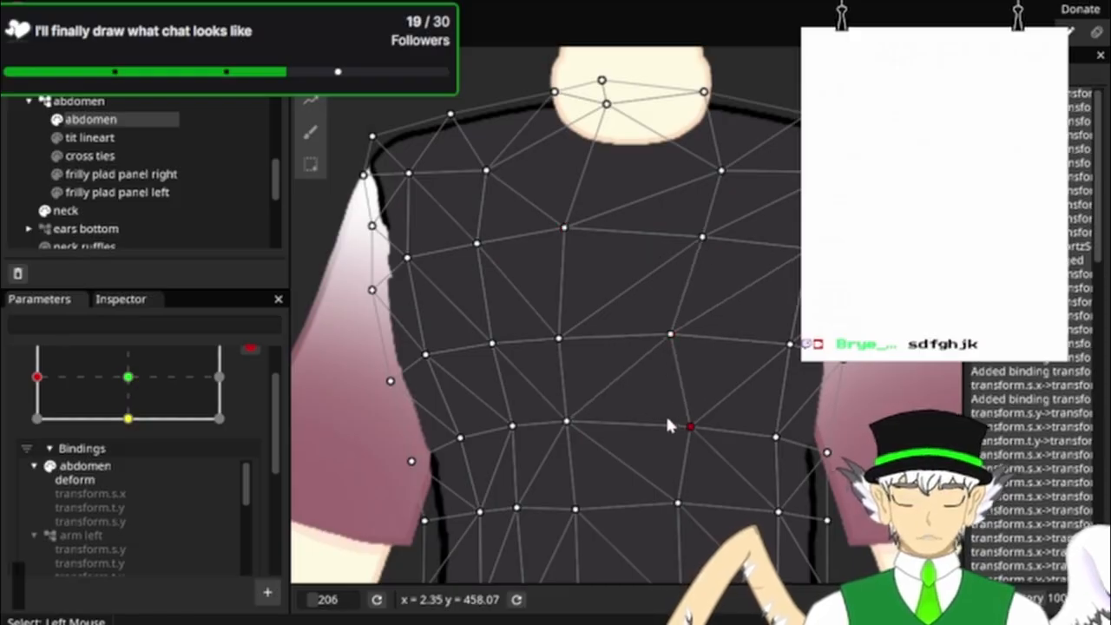
left_click_drag(691, 427, 666, 426)
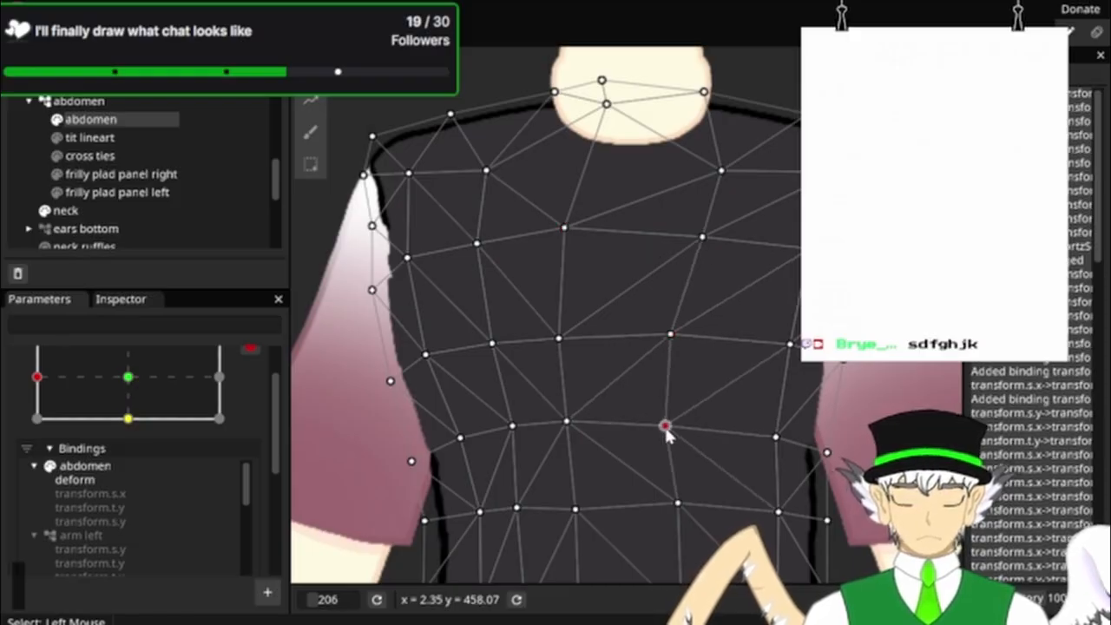
left_click(676, 504)
left_click(701, 236)
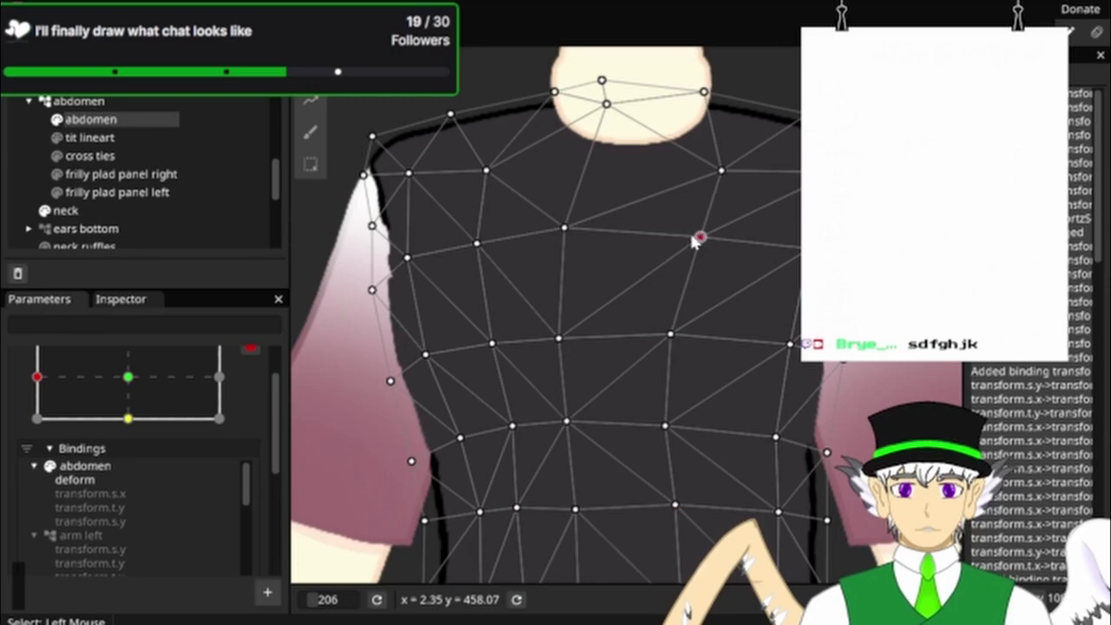
Step: Copy the abdomen's bindings from the -1.00, 0.00 keypoint of Bust (yaw and tilt) and paste them at 1.00, 0.00
left_click_drag(648, 306, 664, 376)
scroll(689, 178, "down", 12)
scroll(786, 369, "up", 4)
left_click_drag(786, 369, 815, 196)
scroll(130, 406, "up", 1)
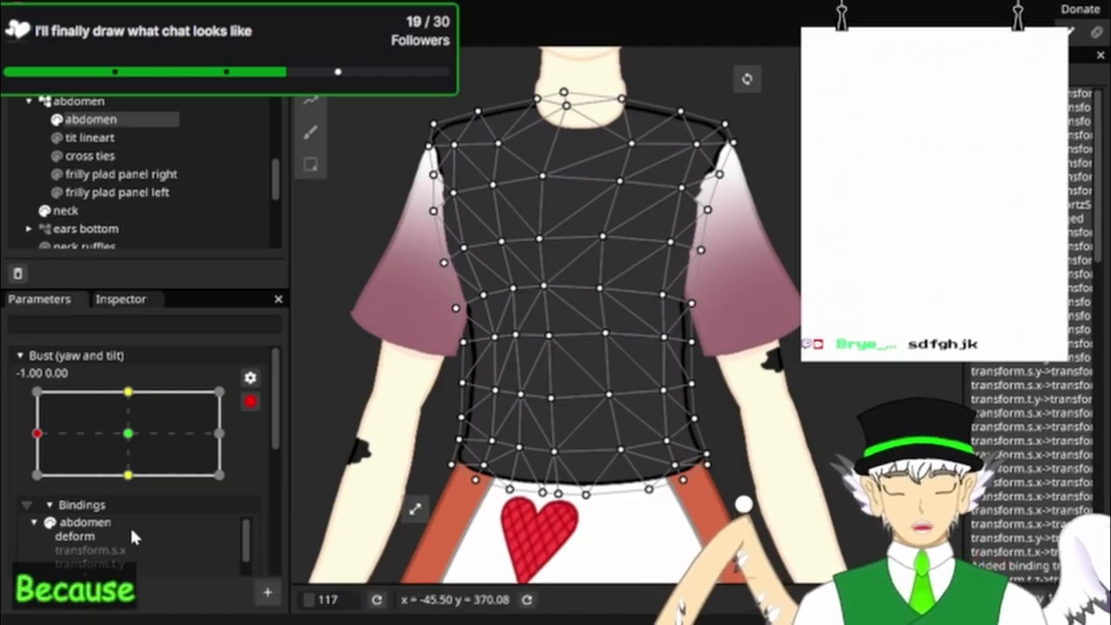
right_click(89, 524)
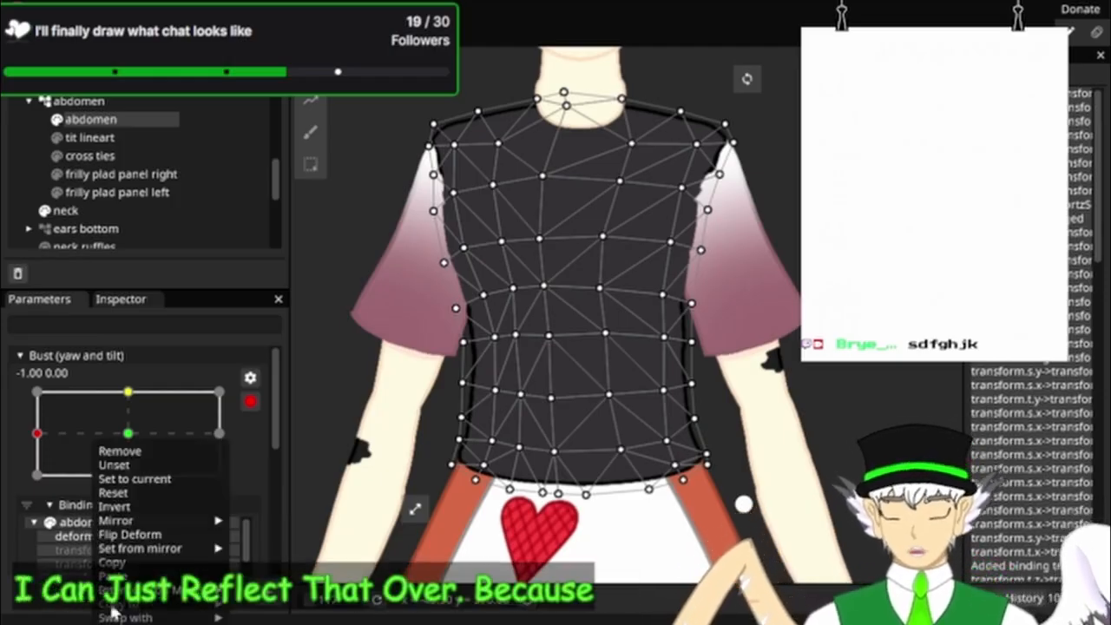
left_click(130, 565)
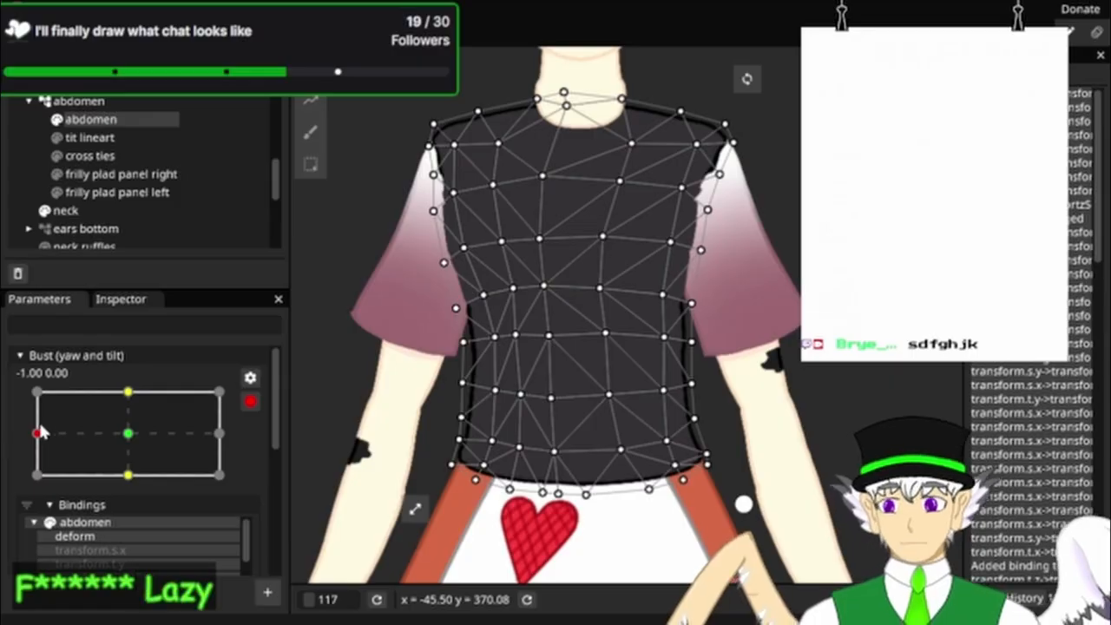
left_click_drag(38, 433, 208, 438)
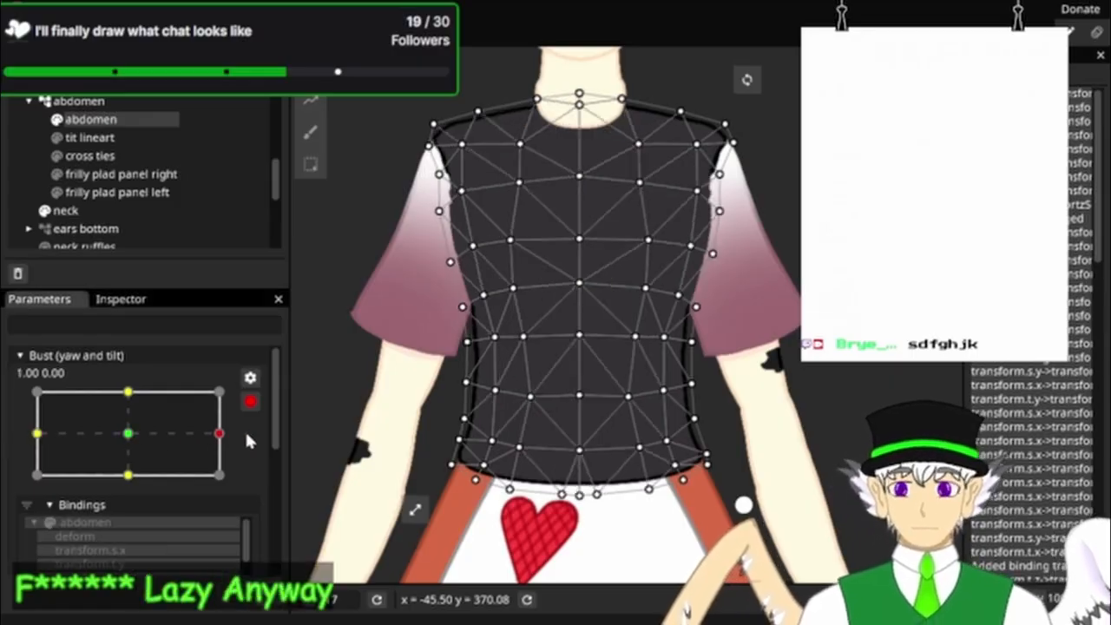
right_click(229, 443)
left_click(247, 561)
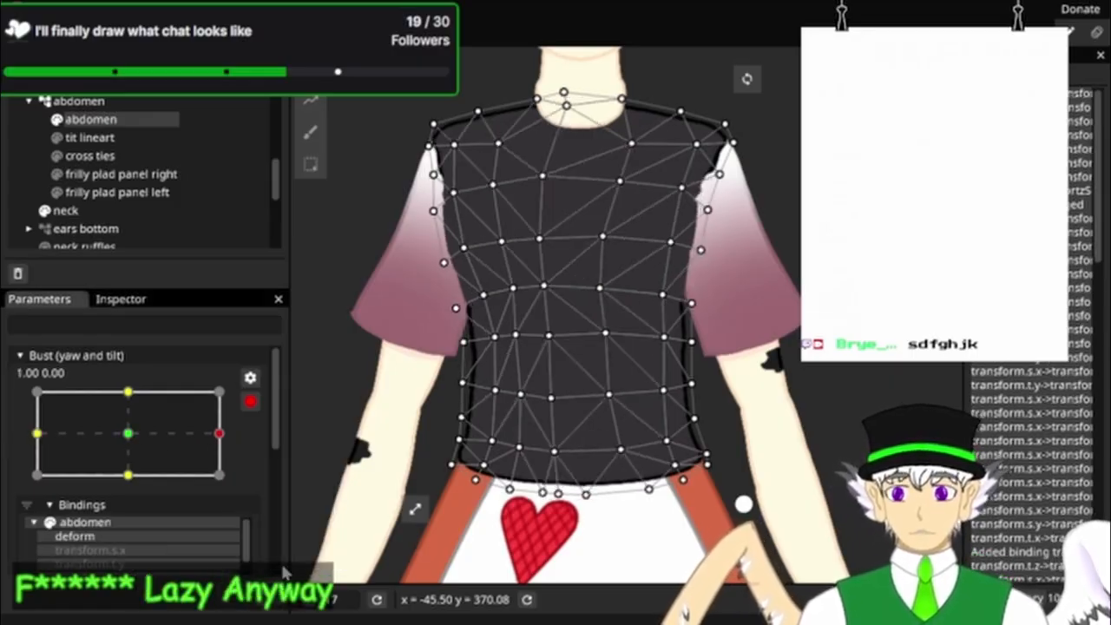
Step: Try mirroring the pasted bindings horizontally at the 1.00, 0.00 keypoint, and undo the mirroring
right_click(219, 440)
mouse_move(264, 498)
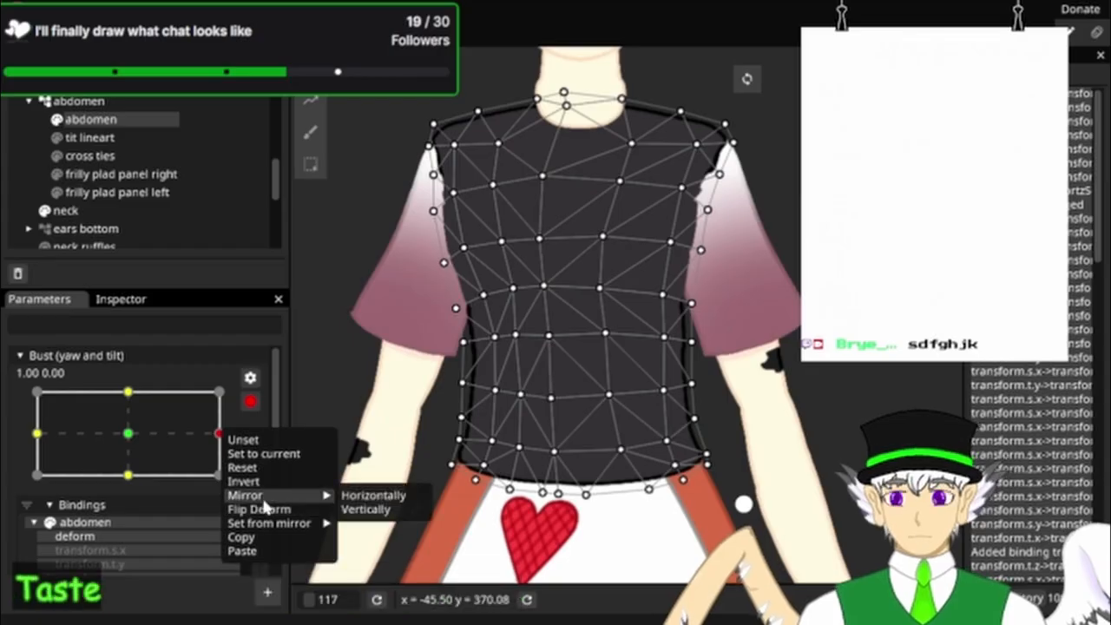
left_click(353, 500)
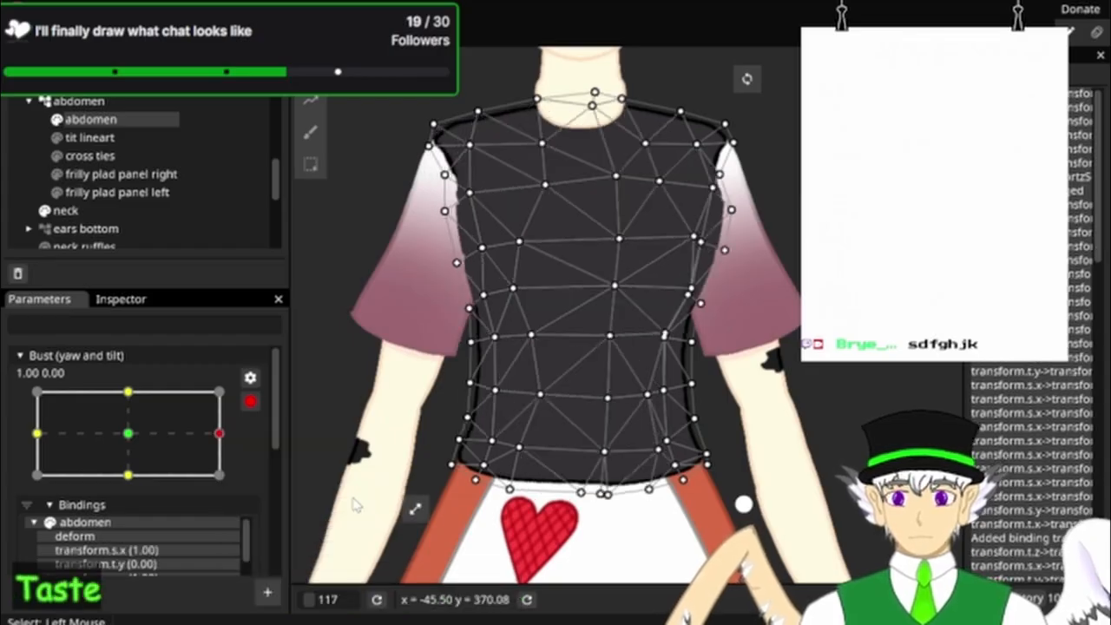
key("ctrl+z")
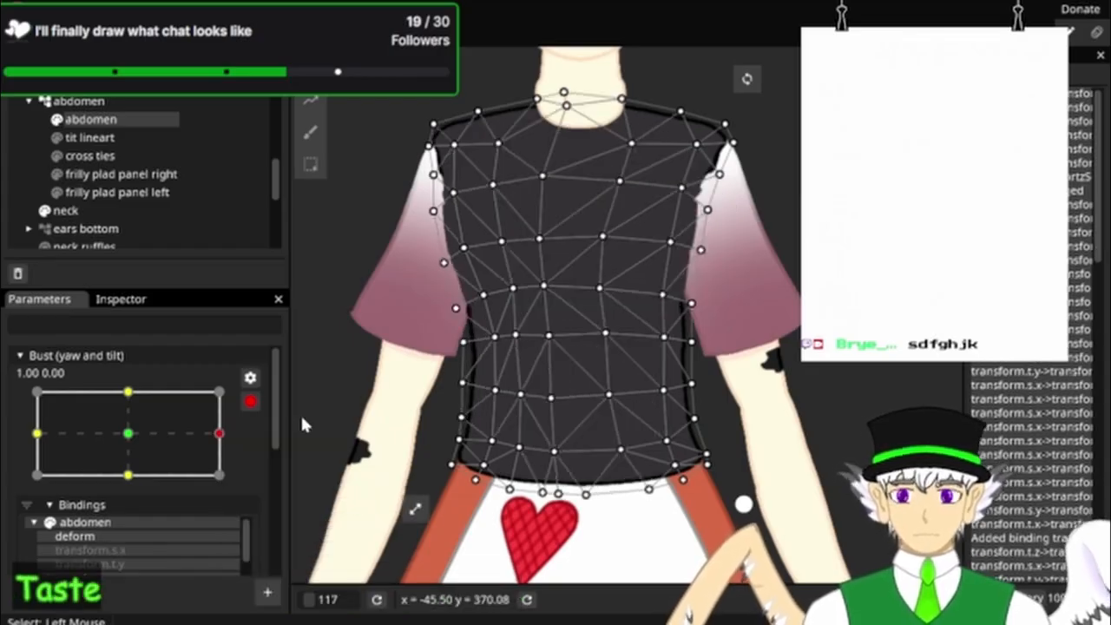
Step: Flip the pasted deform at the 1.00, 0.00 keypoint and compare the abdomen between both yaw extremes
right_click(220, 433)
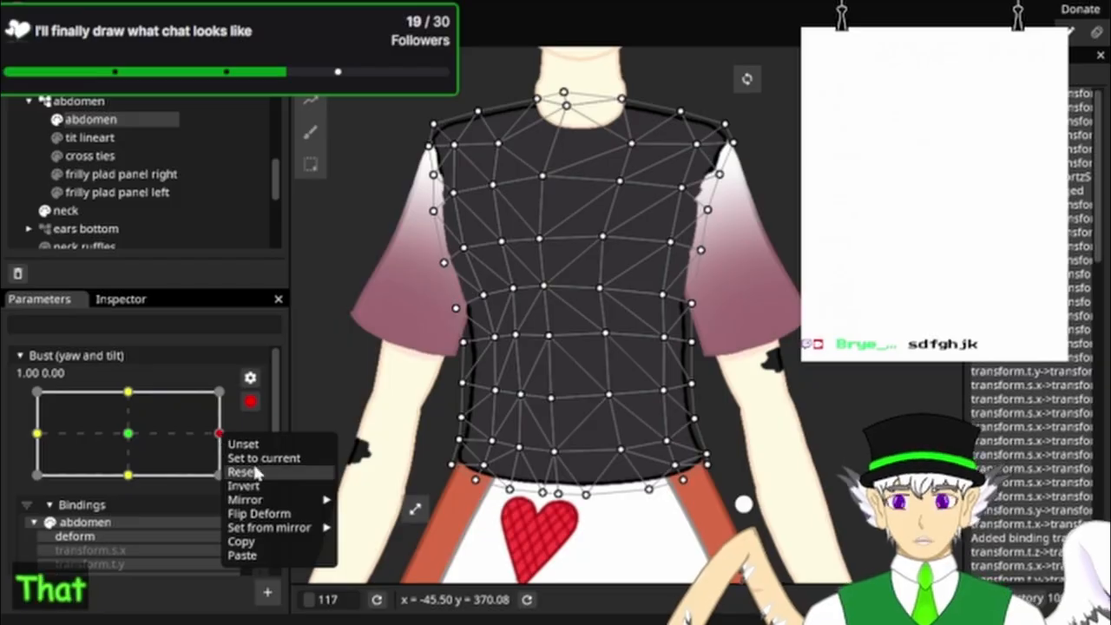
left_click(257, 513)
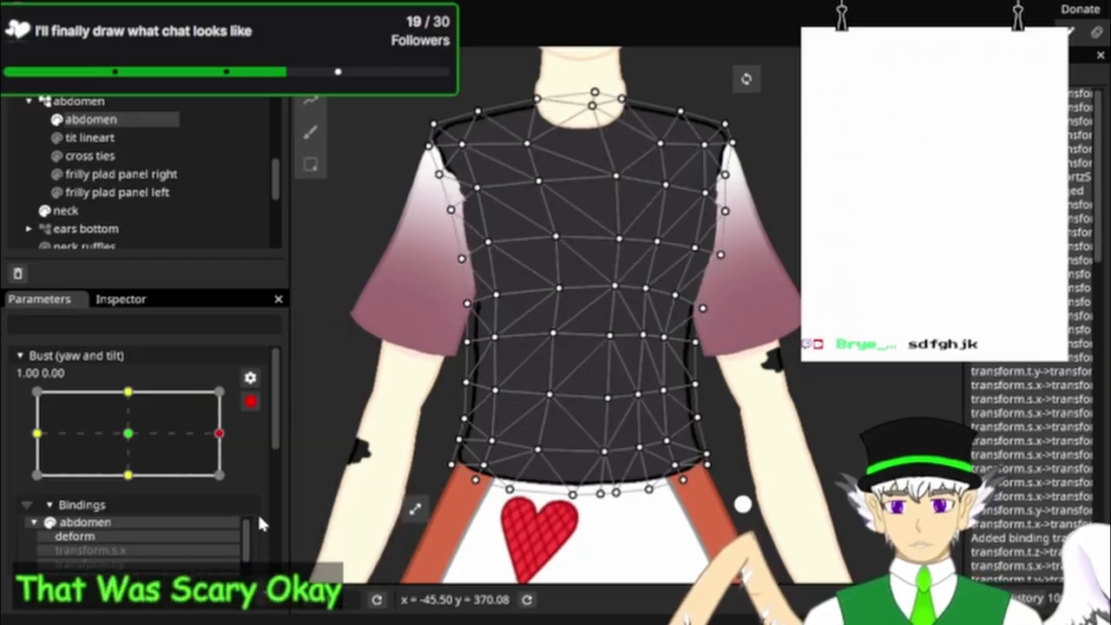
left_click_drag(206, 435, 19, 446)
left_click_drag(80, 430, 193, 425)
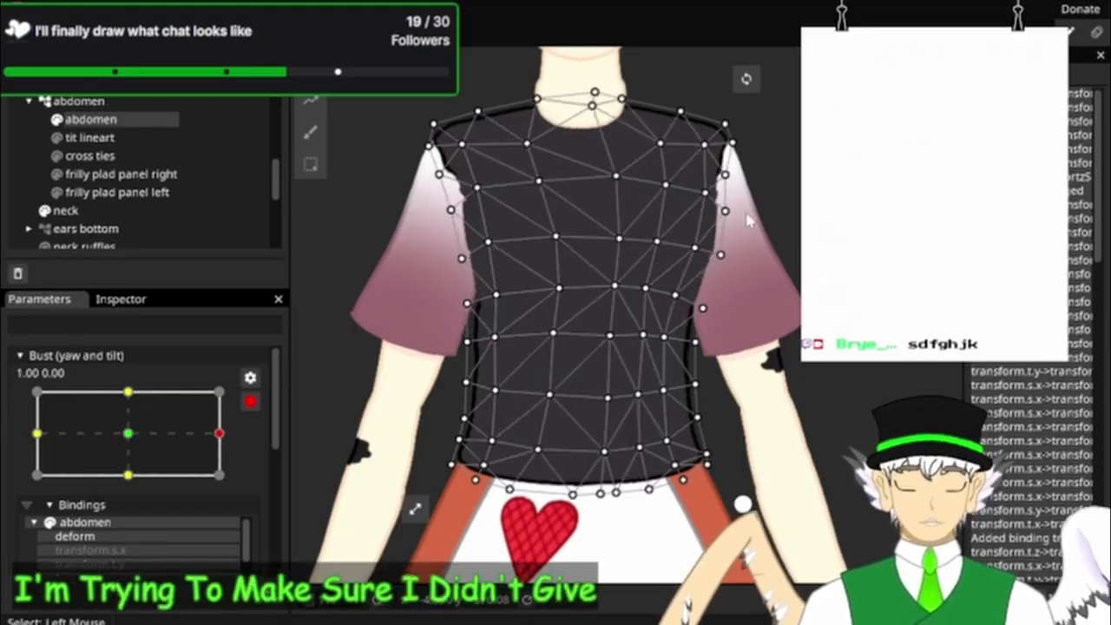
Step: At 1.00, 0.00, move the abdomen mesh's outer vertex just below the left-hand sleeve slightly inward toward the side outline
scroll(764, 211, "up", 5)
left_click_drag(775, 263, 884, 294)
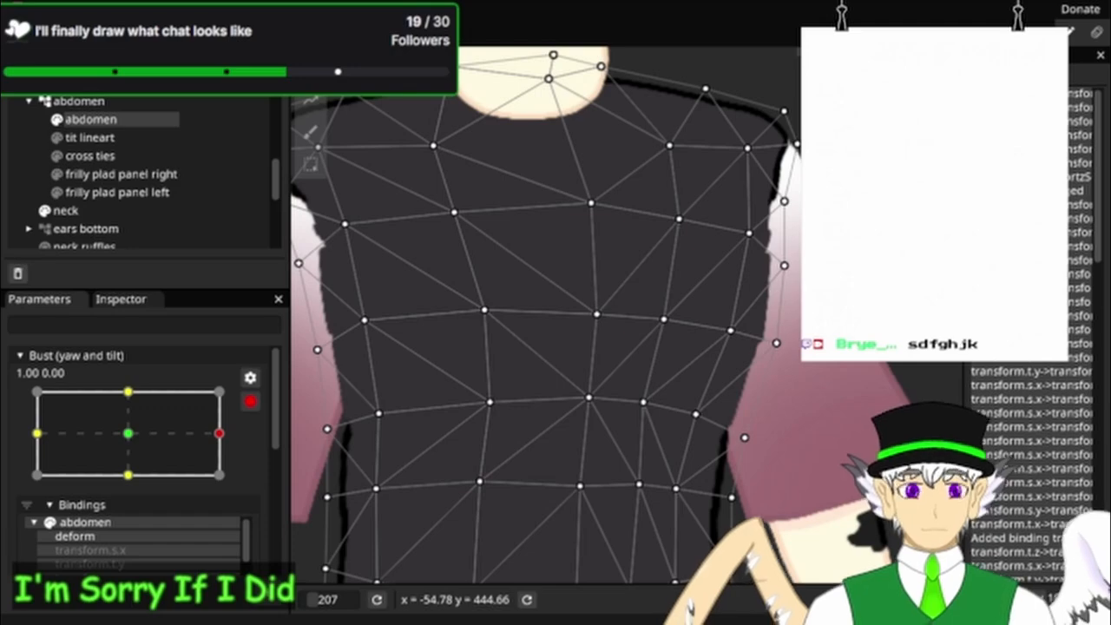
scroll(612, 300, "down", 4)
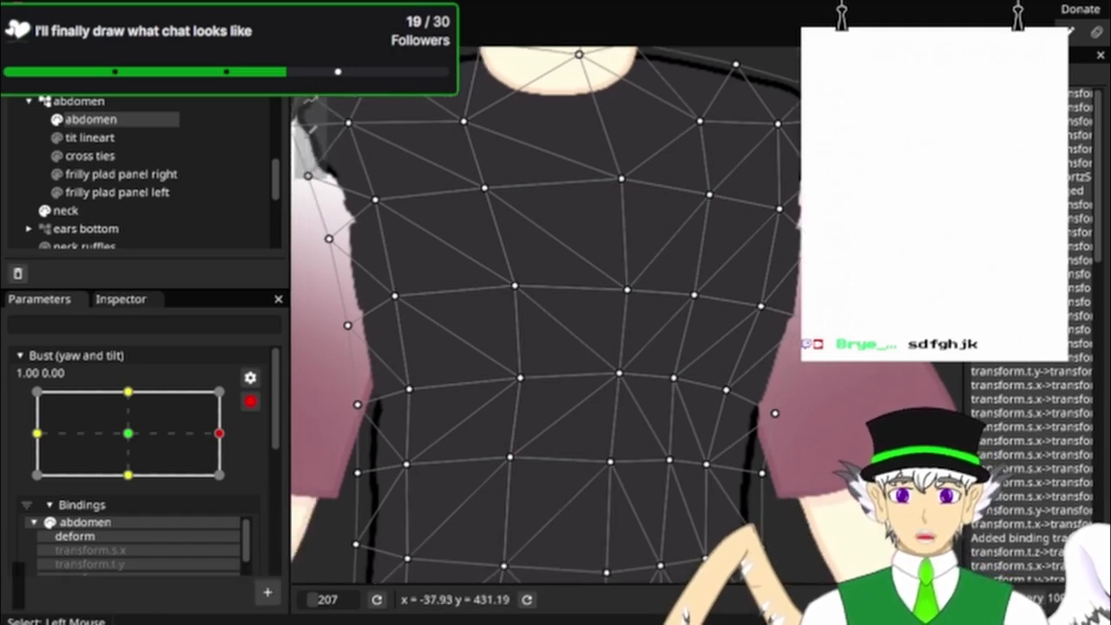
scroll(460, 300, "up", 15)
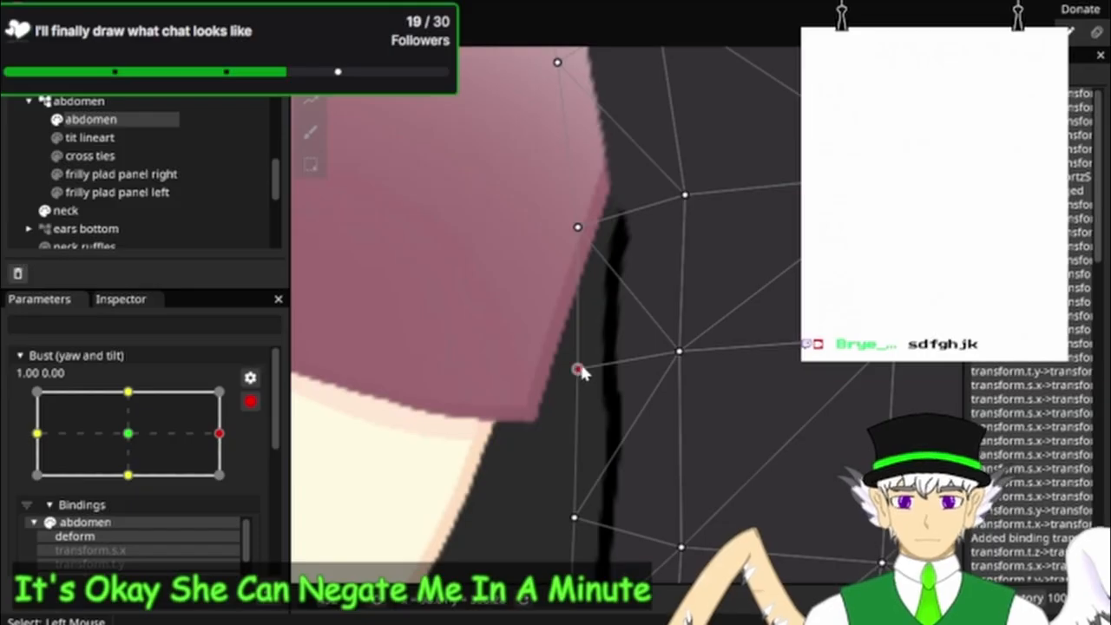
left_click_drag(578, 369, 591, 364)
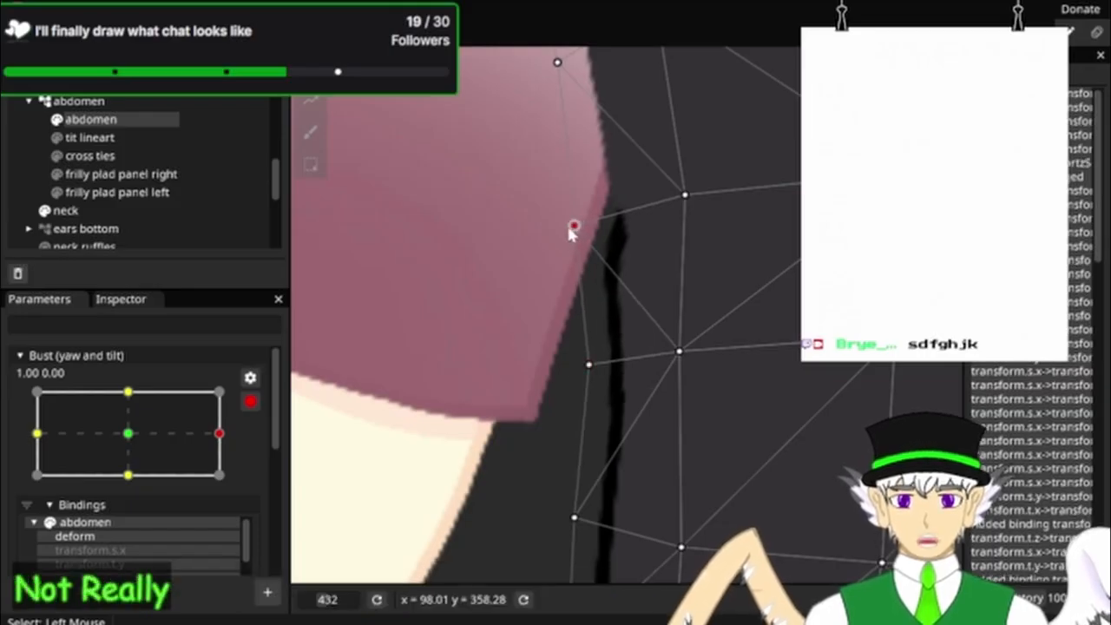
scroll(533, 290, "down", 3)
scroll(531, 277, "down", 2)
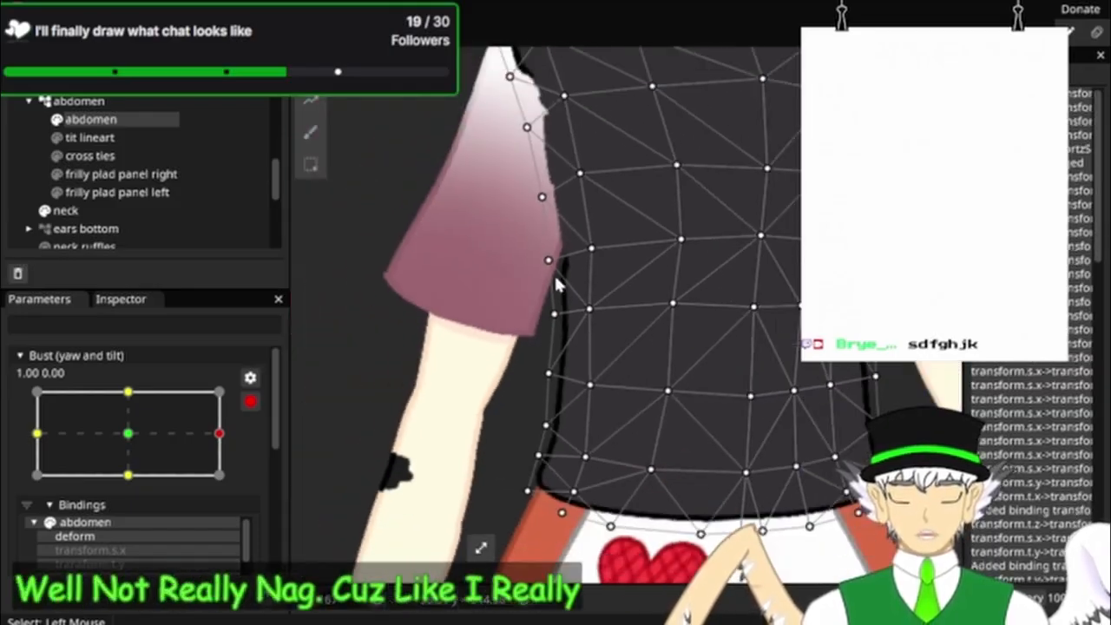
scroll(554, 273, "down", 3)
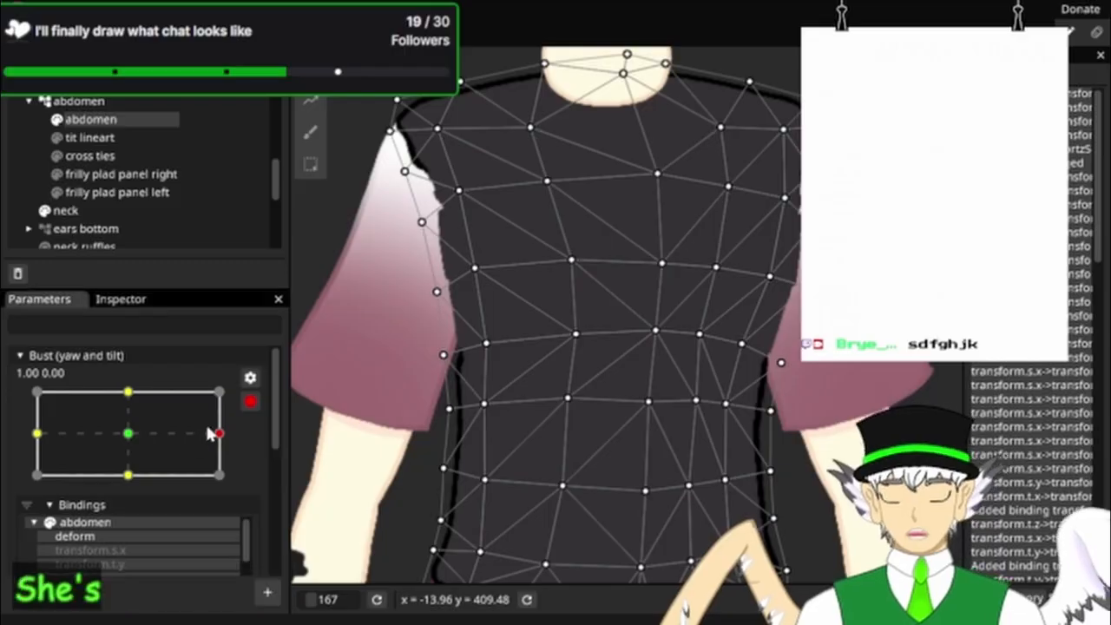
Step: At -1.00, 0.00, move the abdomen mesh's outer vertex below the right-hand sleeve inward and slightly up, and return the parameter to 0.00, 0.00
left_click_drag(219, 432, 36, 442)
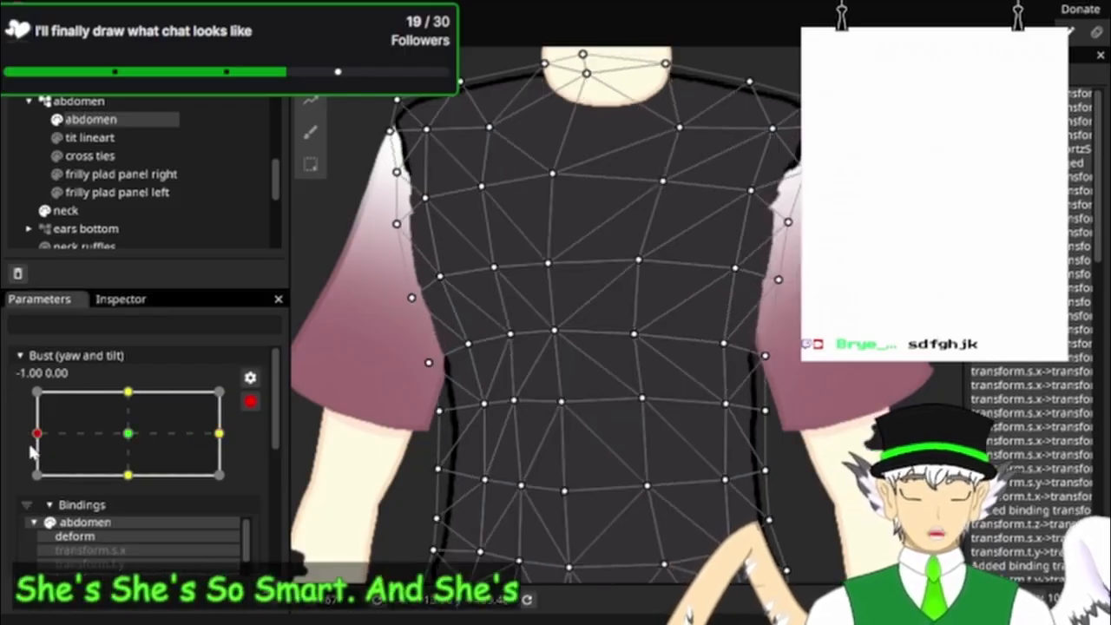
scroll(787, 375, "up", 3)
scroll(792, 384, "up", 3)
left_click_drag(794, 389, 821, 302)
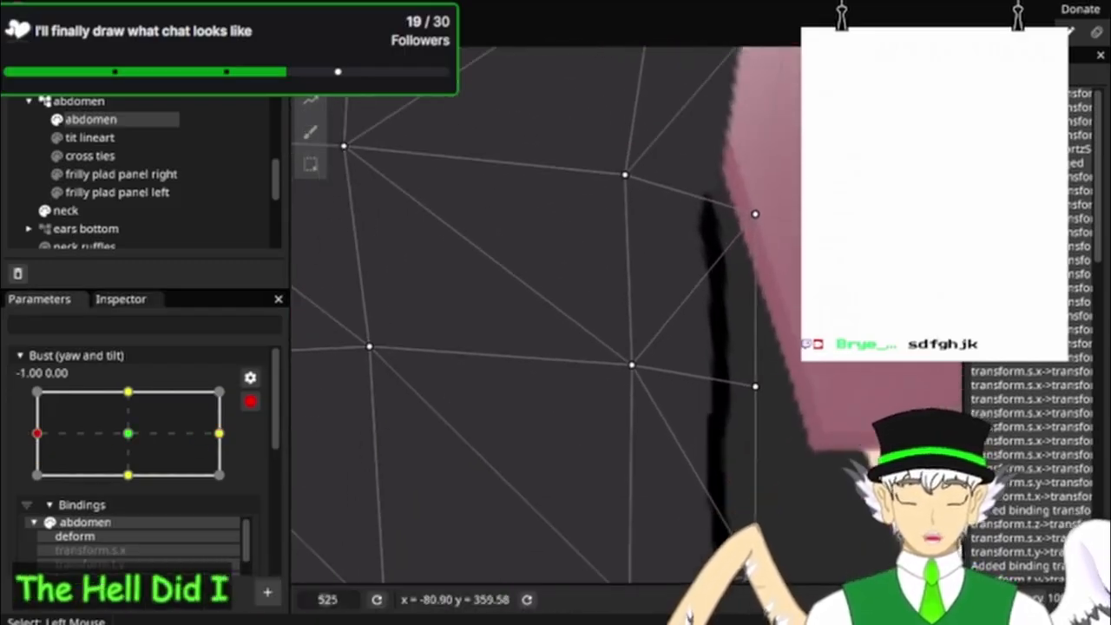
left_click_drag(755, 386, 740, 370)
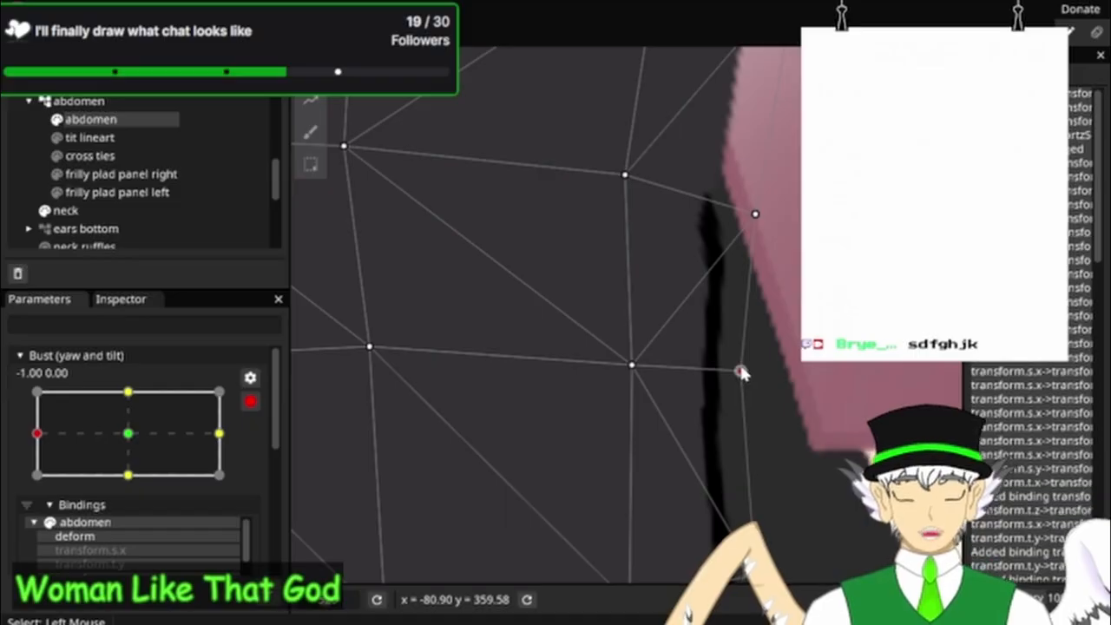
scroll(741, 371, "down", 5)
left_click_drag(850, 345, 844, 362)
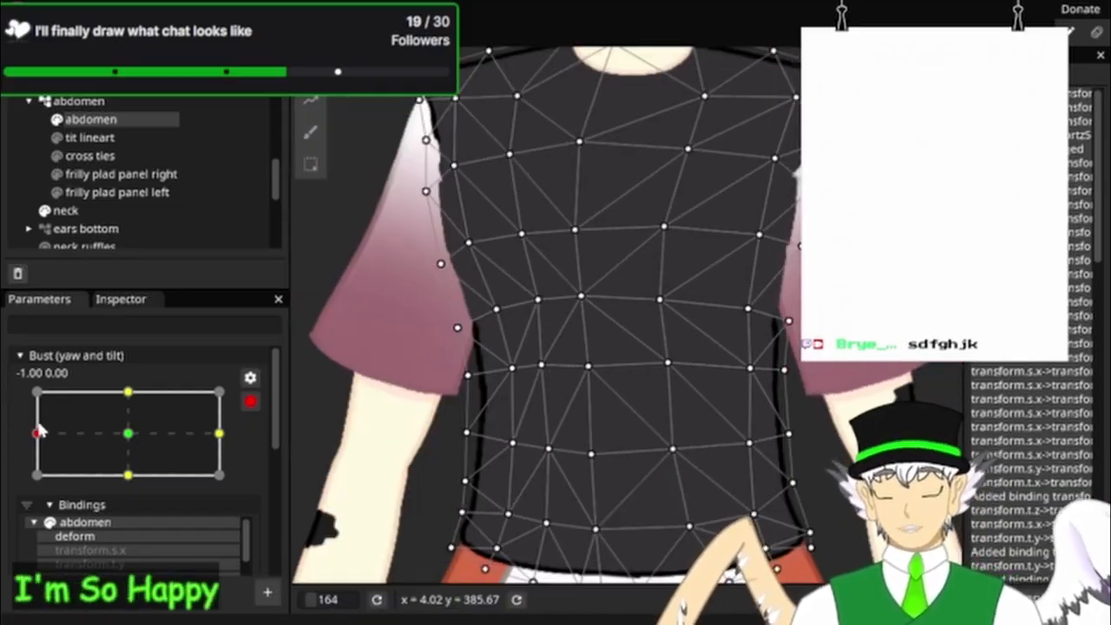
left_click_drag(38, 431, 161, 429)
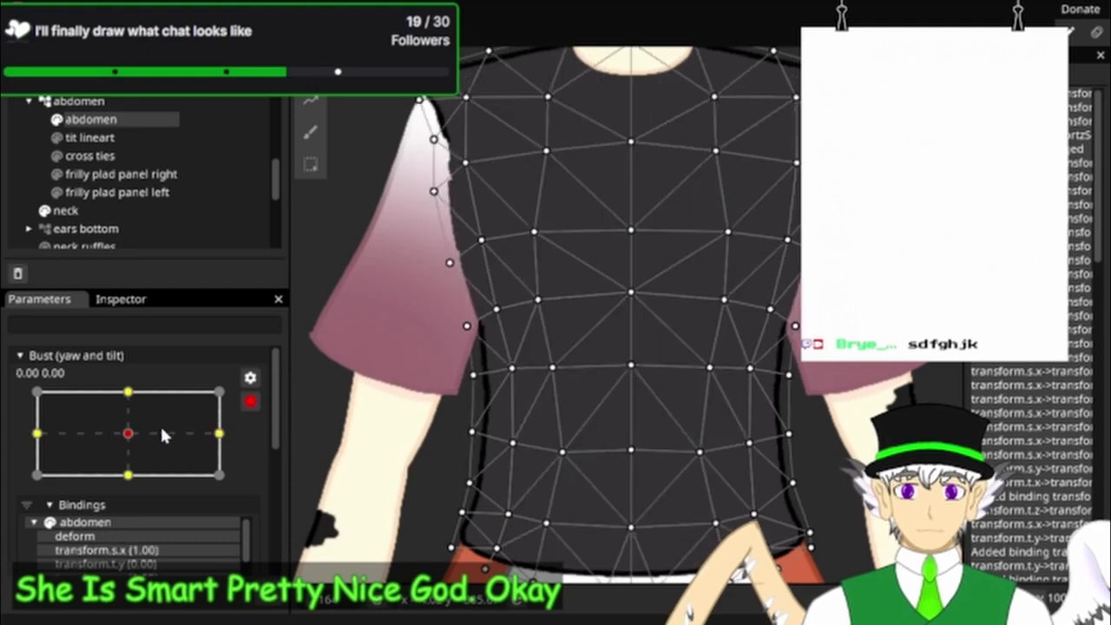
Step: At Bust (yaw and tilt) -1.00, 0.00, shift the whole tit lineart mesh slightly left along the sleeve edge
left_click(66, 138)
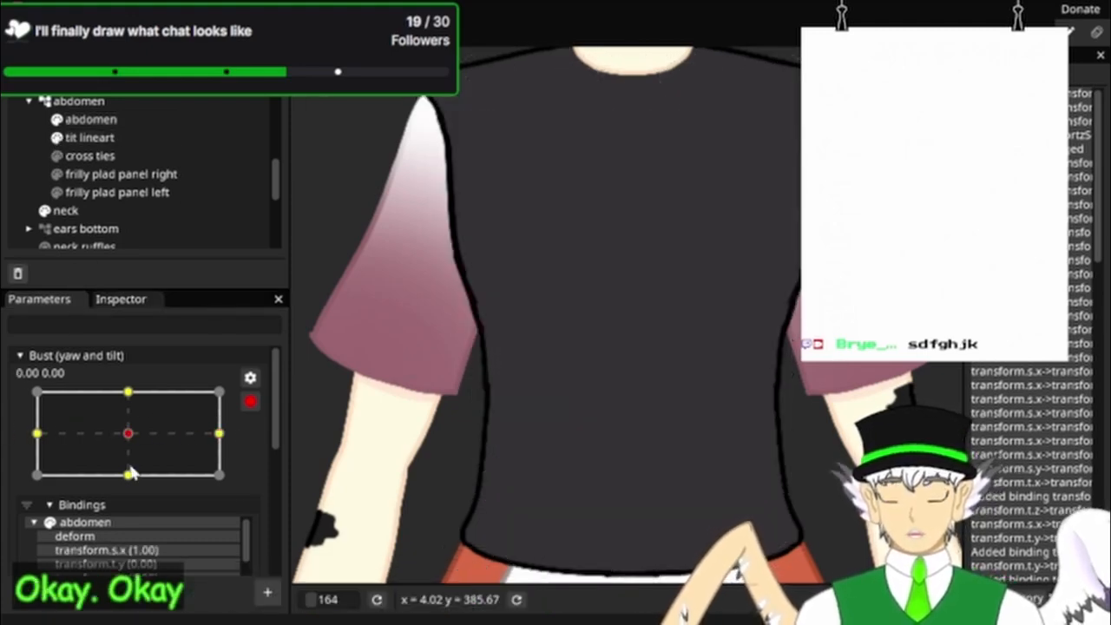
left_click_drag(127, 433, 37, 433)
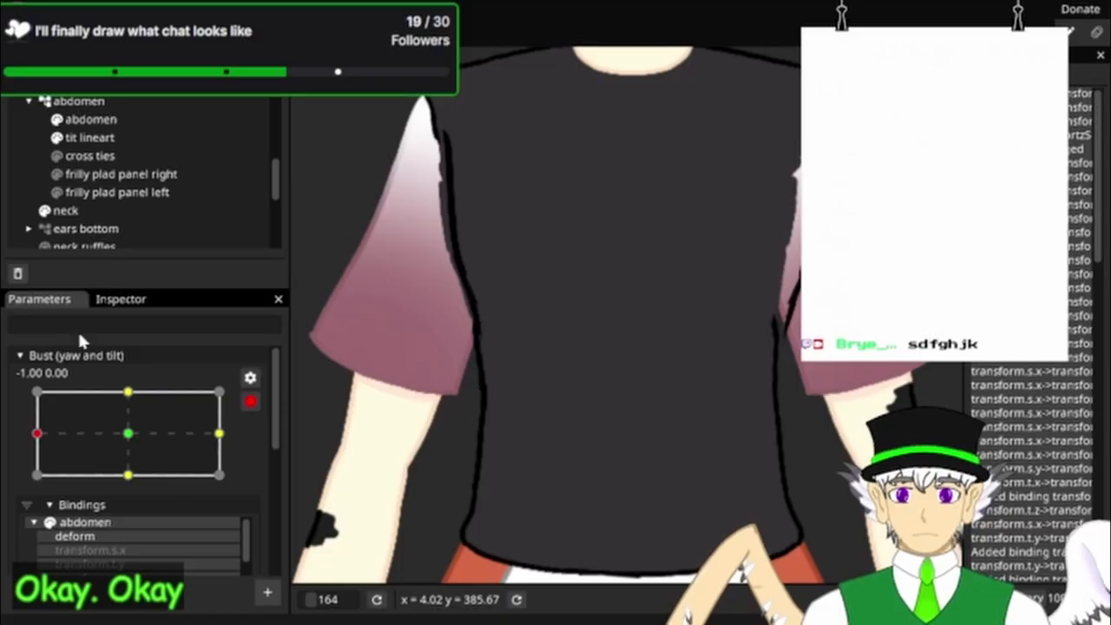
left_click(104, 137)
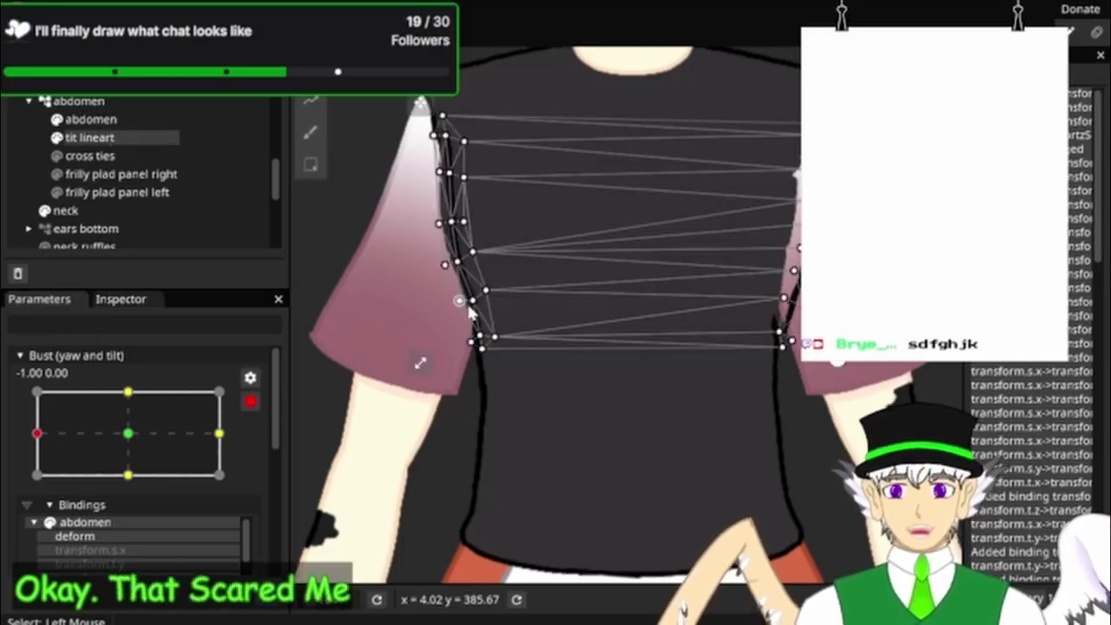
scroll(522, 406, "up", 3)
left_click_drag(550, 398, 616, 526)
scroll(521, 414, "up", 3)
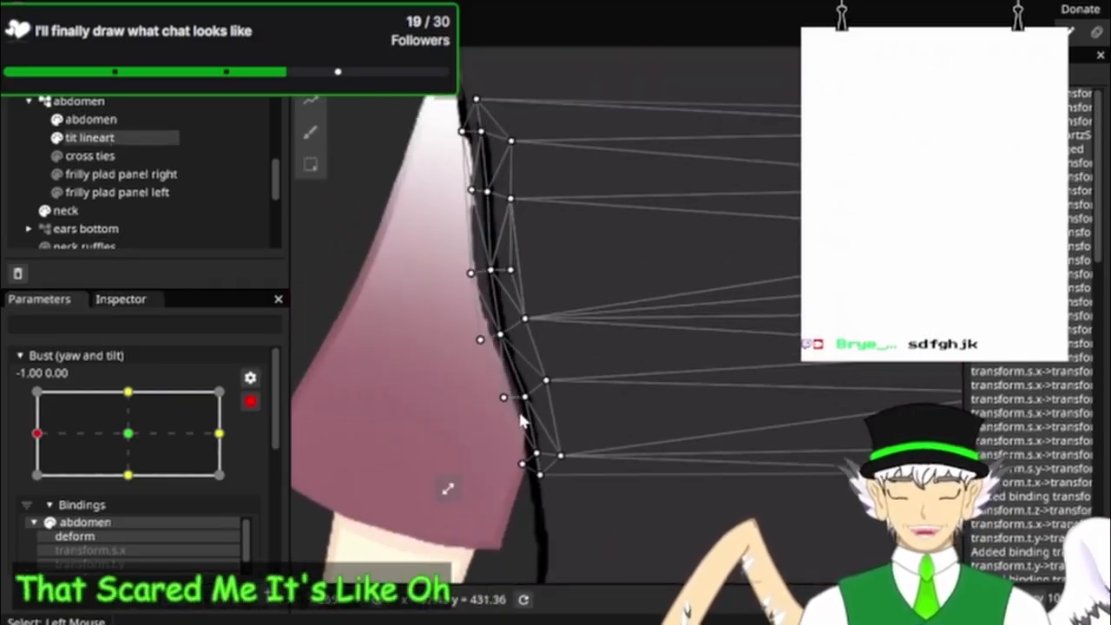
left_click_drag(471, 442, 480, 465)
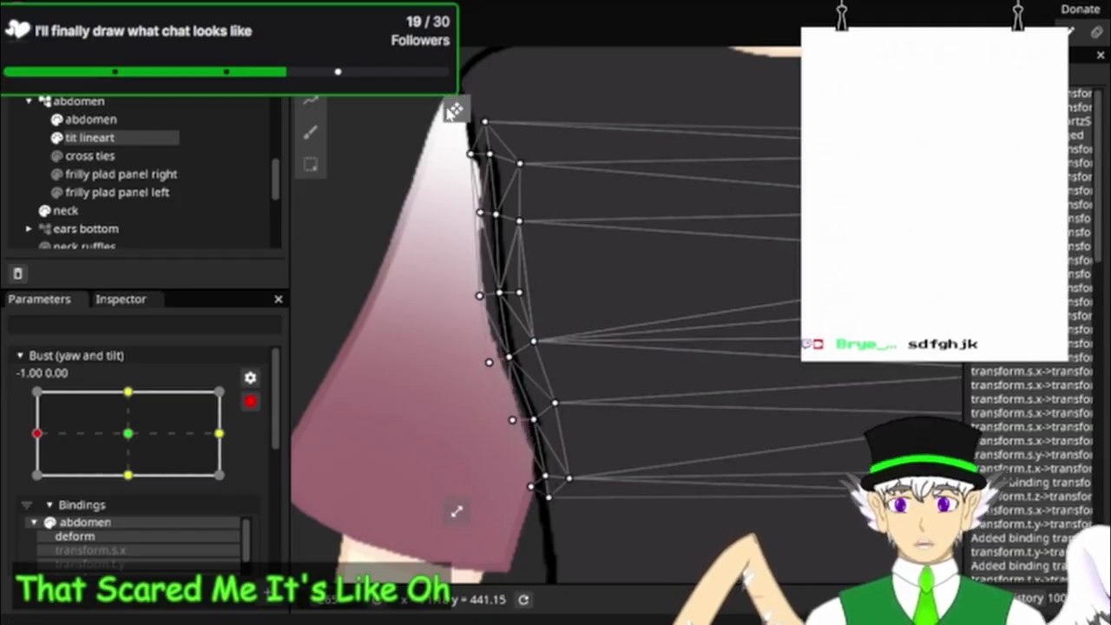
left_click_drag(455, 110, 434, 109)
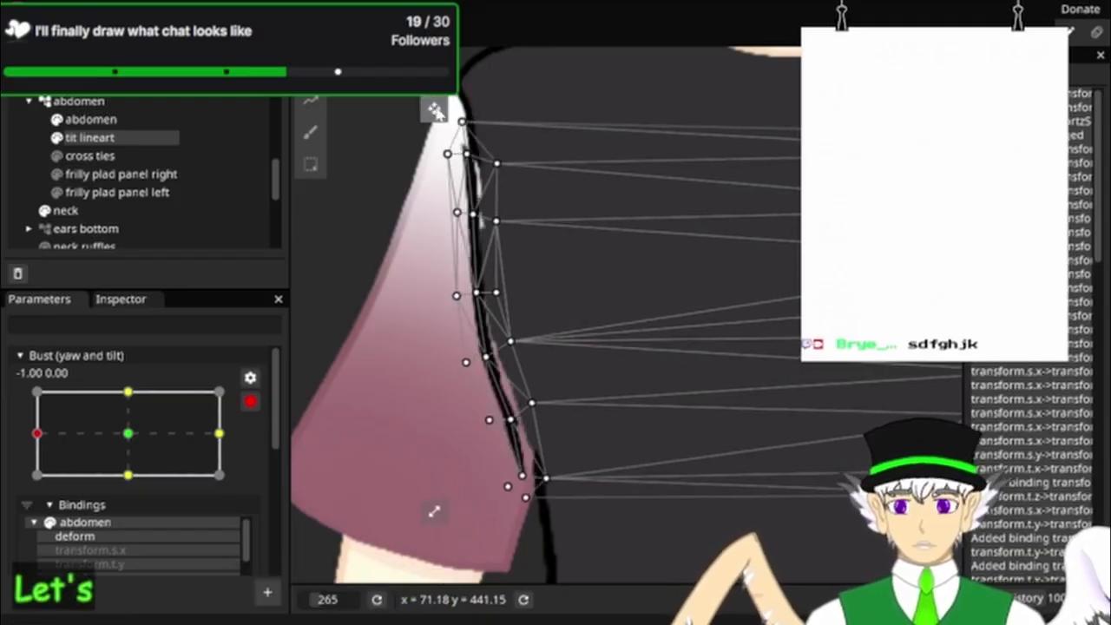
left_click_drag(445, 351, 373, 245)
scroll(588, 445, "down", 2)
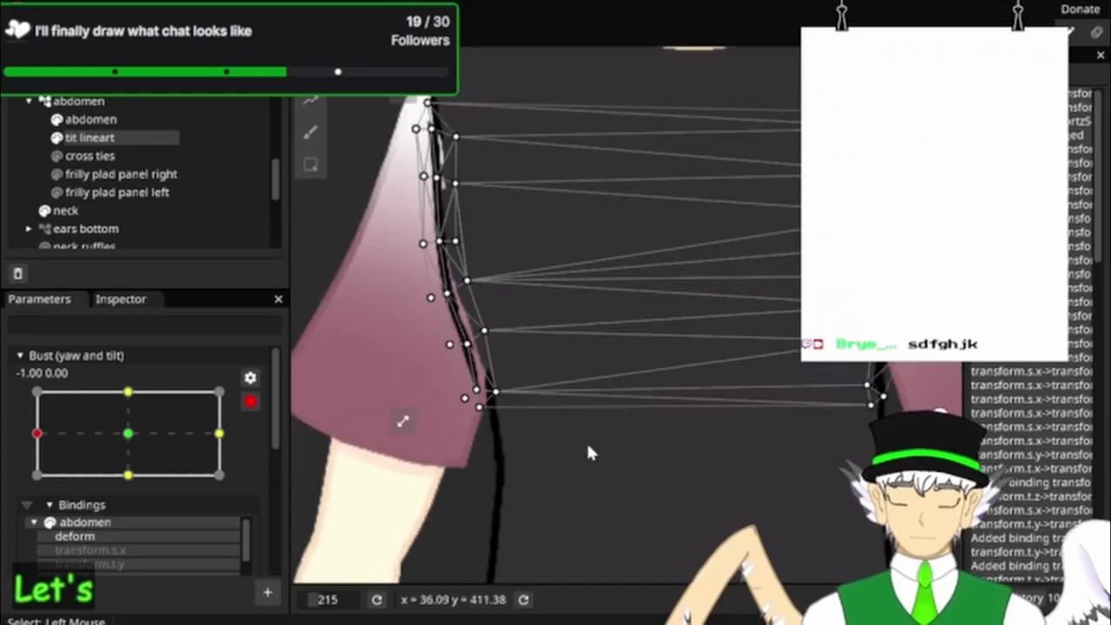
Step: At Bust (yaw and tilt) -1.00, 0.00, move the top vertices of the right-hand tit lineart outward and down to meet the armpit outline
left_click_drag(597, 457, 409, 485)
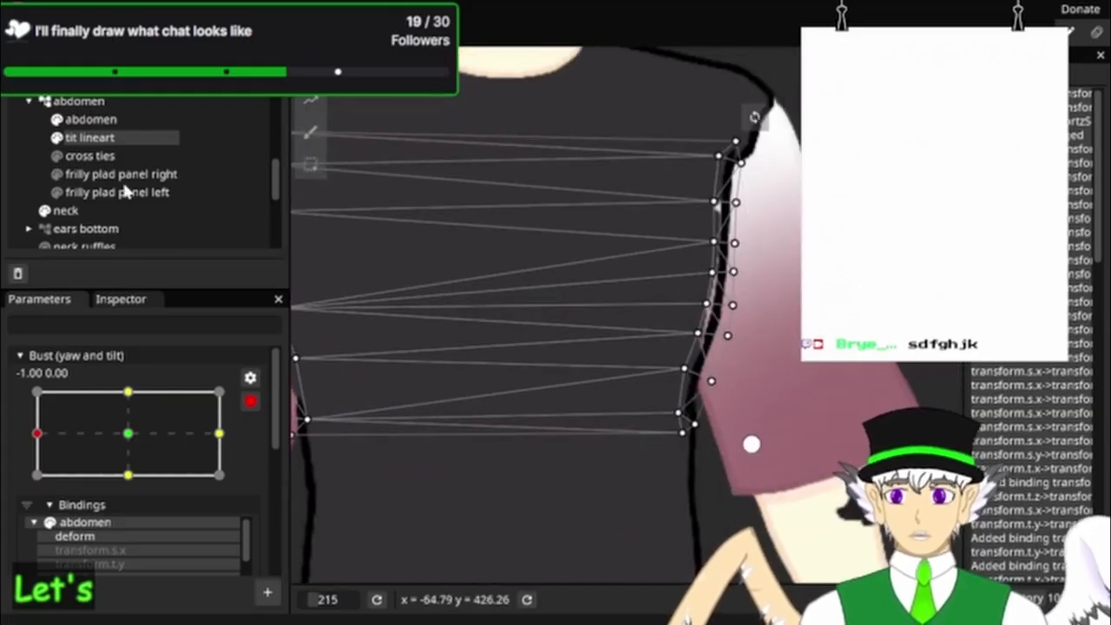
left_click(120, 154)
left_click(115, 120)
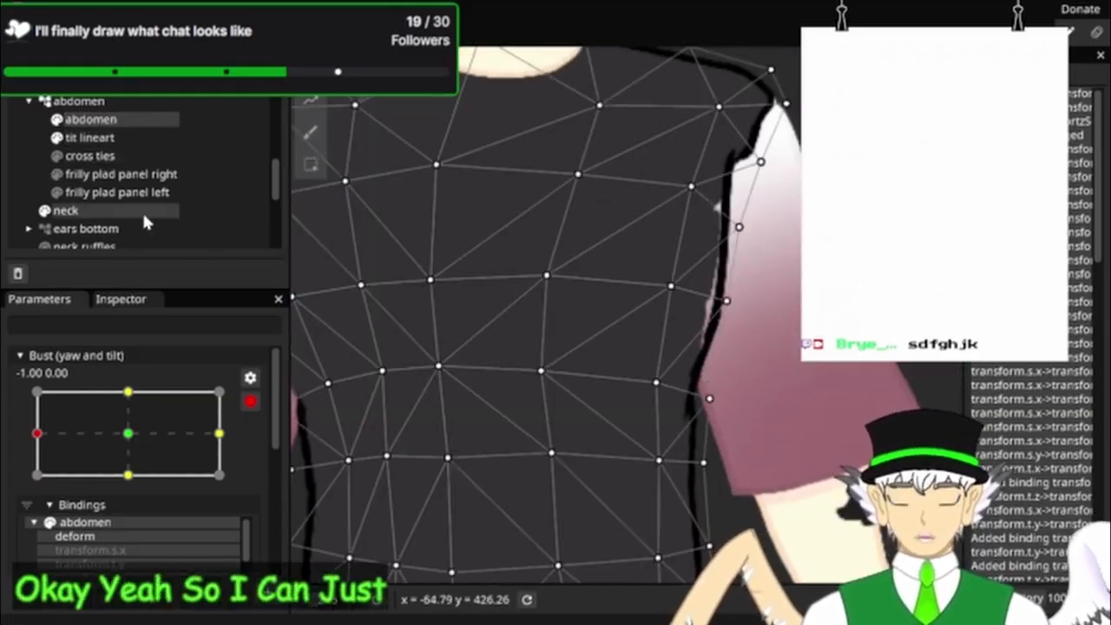
left_click(90, 137)
scroll(767, 294, "up", 4)
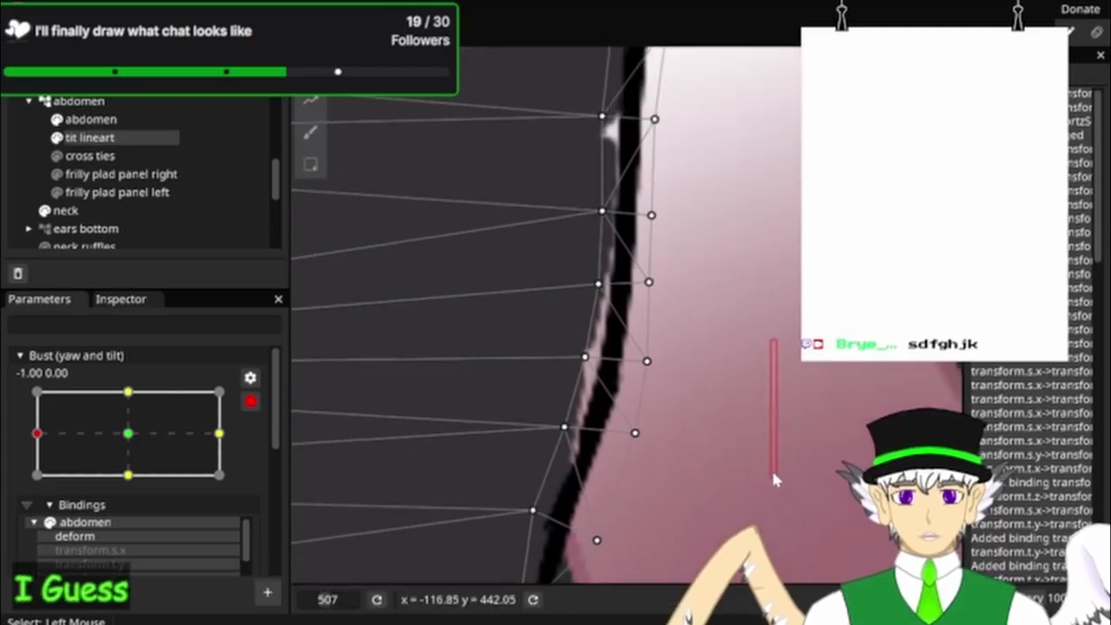
left_click_drag(772, 473, 773, 485)
scroll(751, 418, "up", 5)
mouse_move(737, 299)
left_mouse_down()
mouse_move(752, 418)
mouse_move(789, 528)
left_mouse_up()
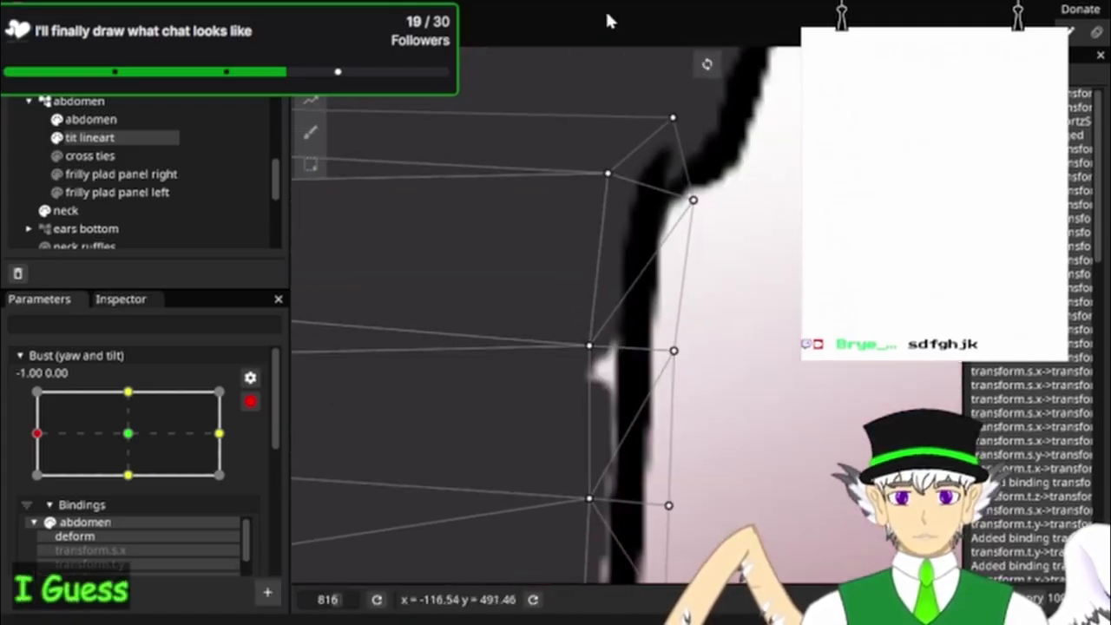
mouse_move(673, 118)
left_mouse_down()
mouse_move(682, 129)
mouse_move(688, 122)
left_mouse_up()
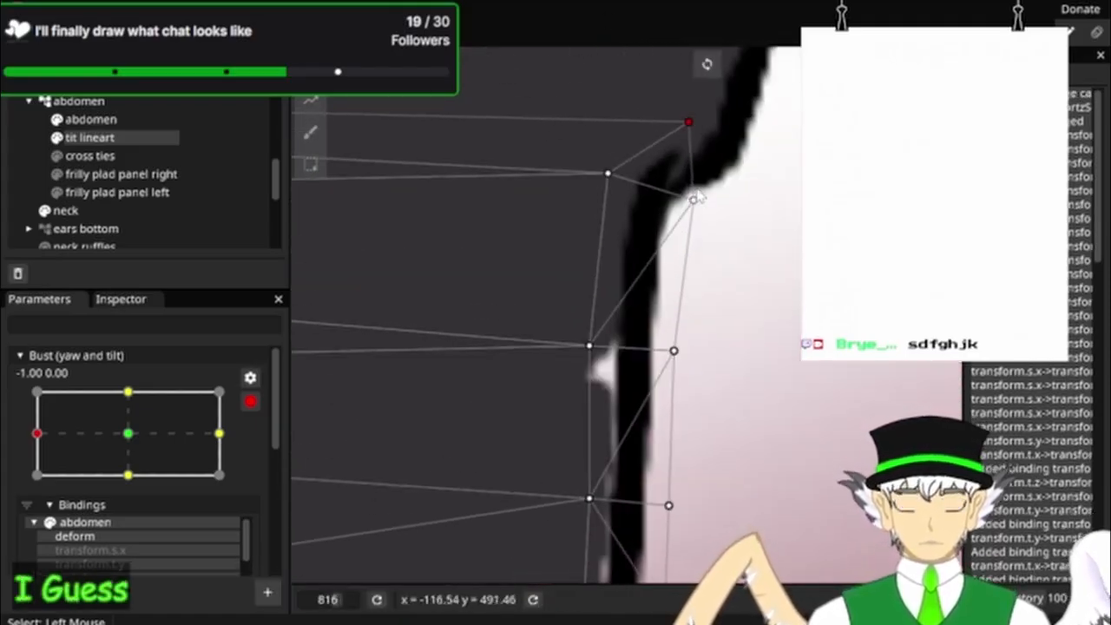
left_click_drag(693, 200, 689, 237)
left_click_drag(610, 177, 625, 210)
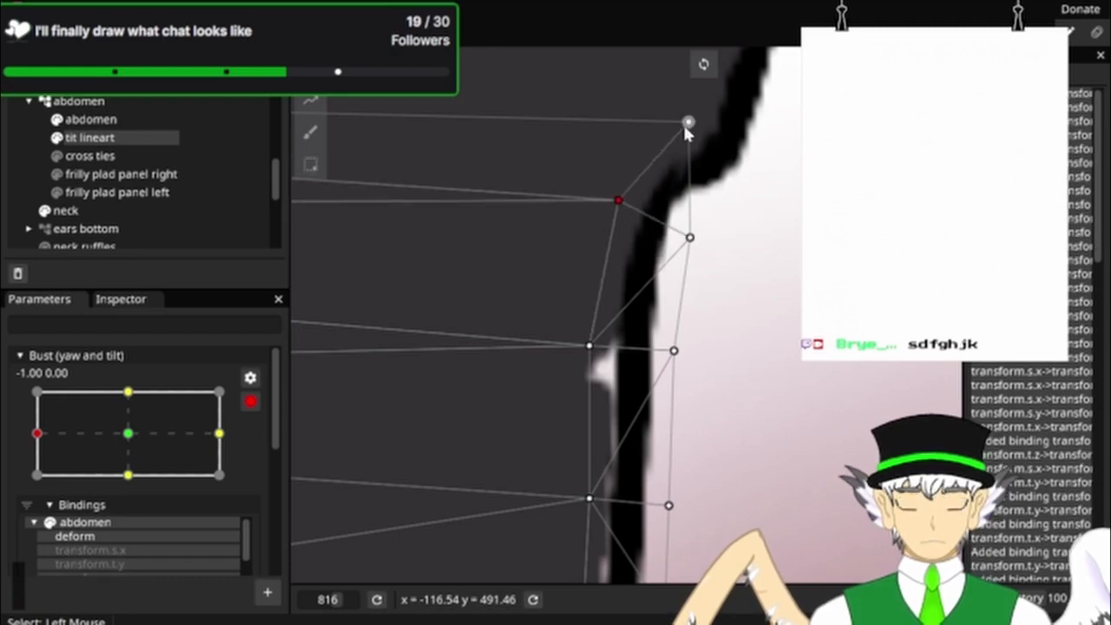
left_click_drag(689, 122, 698, 128)
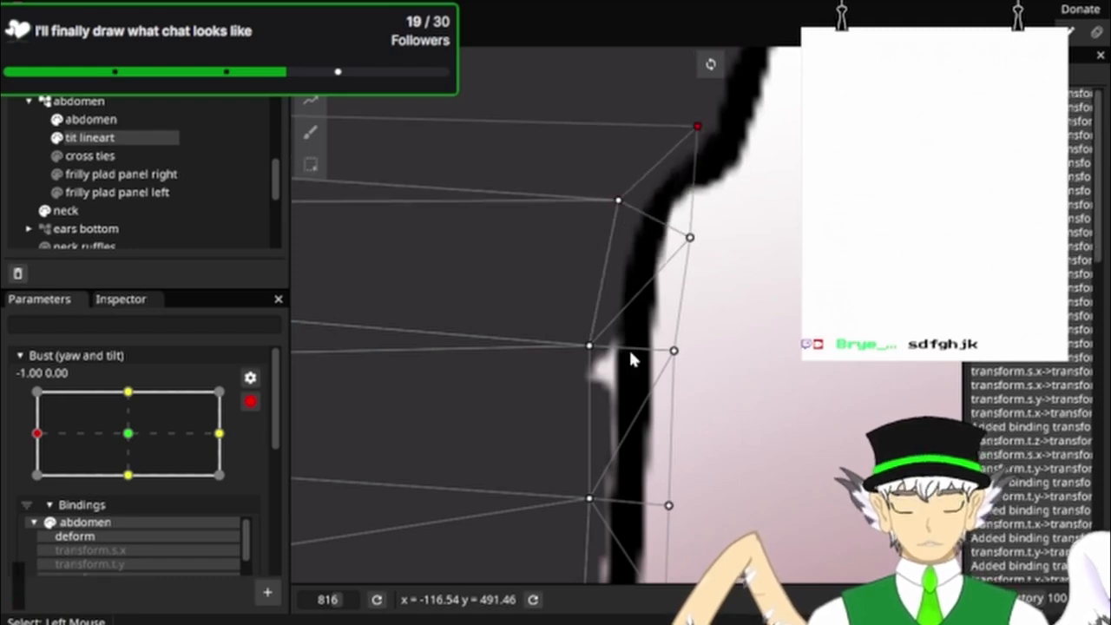
Step: Shift the inner vertices along the upper-middle part of the right-hand tit lineart left toward the torso
left_click_drag(574, 354, 555, 350)
left_click_drag(671, 360, 720, 129)
left_click_drag(694, 265, 610, 242)
left_click_drag(784, 326, 779, 201)
left_click_drag(682, 239, 601, 232)
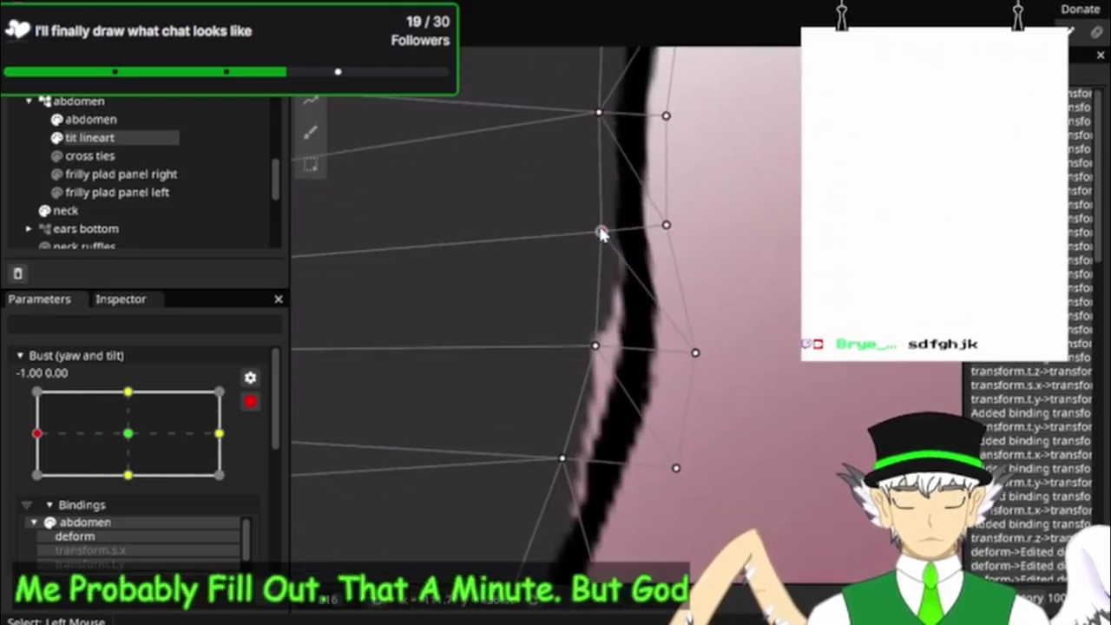
Step: Move the inner and outer vertices of the right-hand tit lineart just above the sleeve's inner corner slightly left
left_click_drag(695, 353, 734, 167)
mouse_move(613, 185)
left_mouse_down()
mouse_move(590, 192)
mouse_move(594, 179)
left_mouse_up()
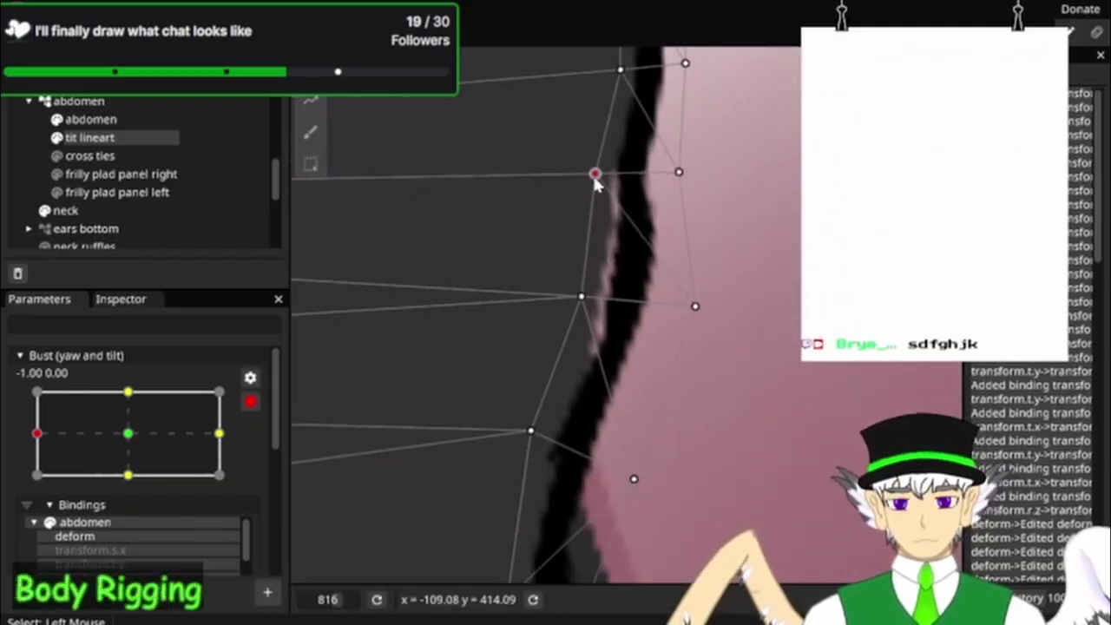
left_click_drag(695, 306, 662, 294)
left_click_drag(581, 298, 567, 296)
Step: Move the three lowest vertices of the right-hand tit lineart right so its end lines up with the waist outline
left_click_drag(693, 364, 726, 326)
scroll(730, 143, "down", 4)
scroll(756, 215, "up", 3)
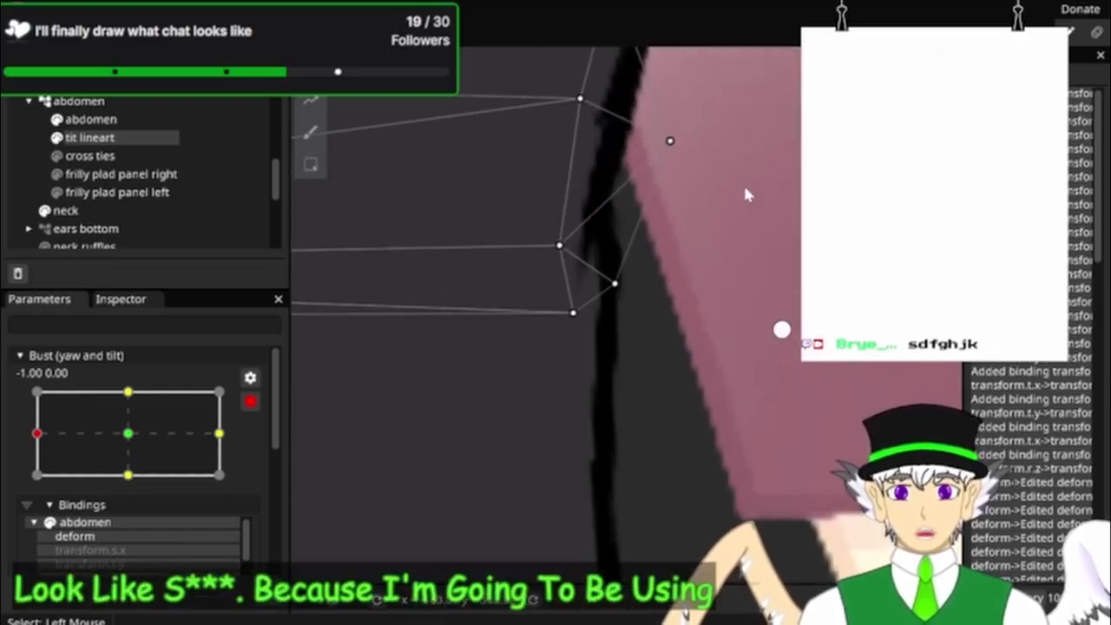
left_click_drag(744, 185, 742, 321)
scroll(692, 249, "up", 4)
left_click_drag(690, 242, 694, 479)
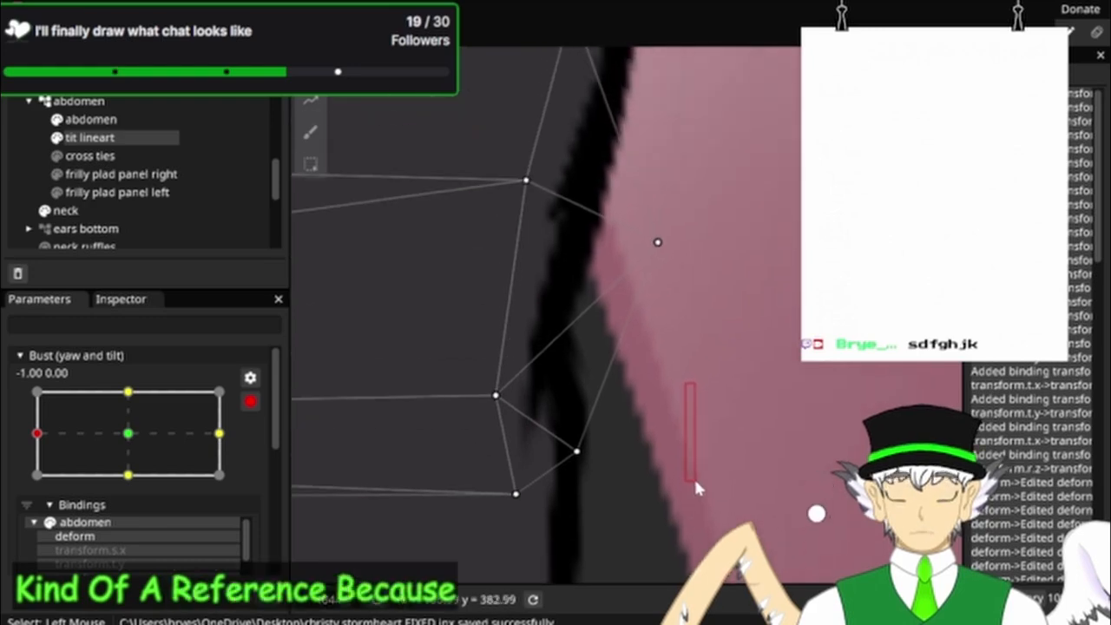
left_click_drag(564, 448, 588, 436)
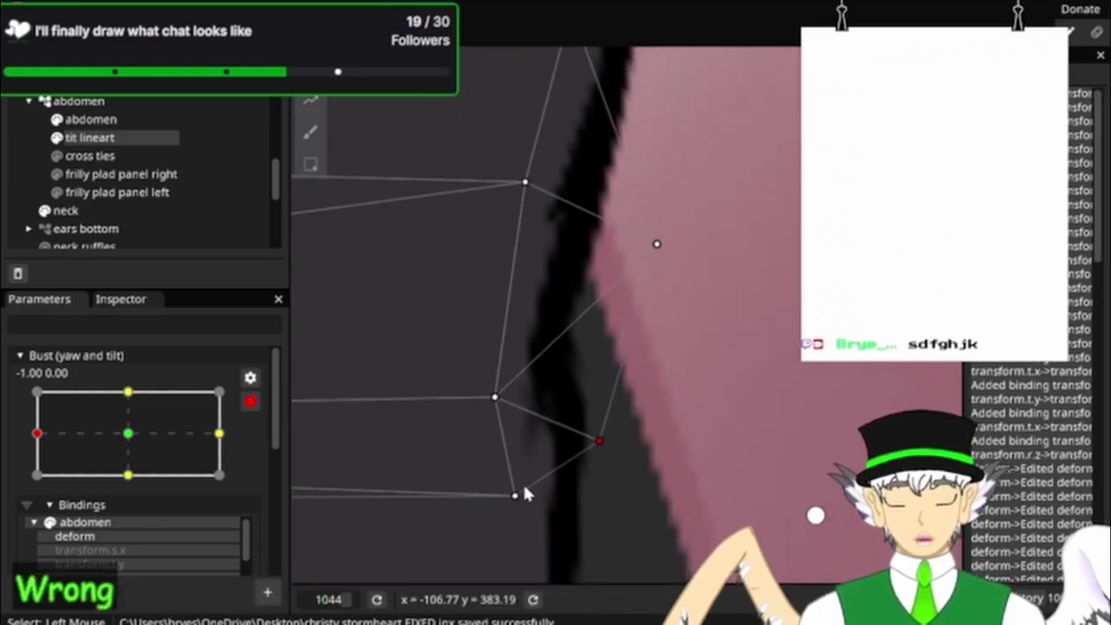
left_click_drag(523, 491, 578, 489)
left_click_drag(502, 403, 532, 395)
Step: Smooth the lower-middle curve of the right-hand tit lineart by moving its outer vertices inward and adjusting the neighbouring inner vertices
left_click_drag(681, 355, 699, 483)
scroll(704, 469, "up", 1)
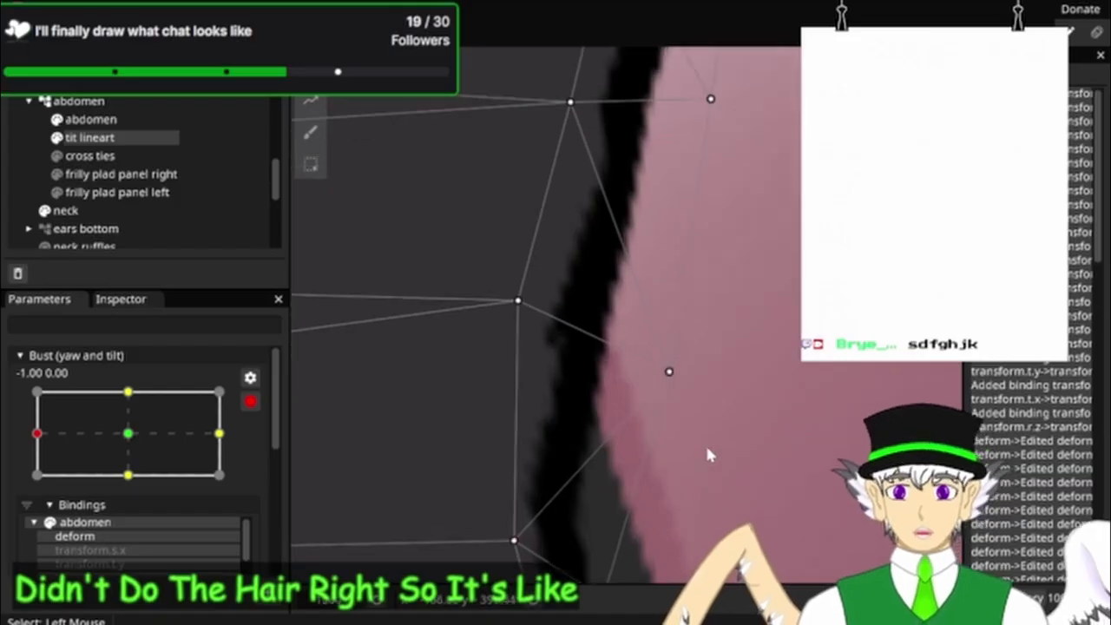
left_click_drag(673, 376, 635, 373)
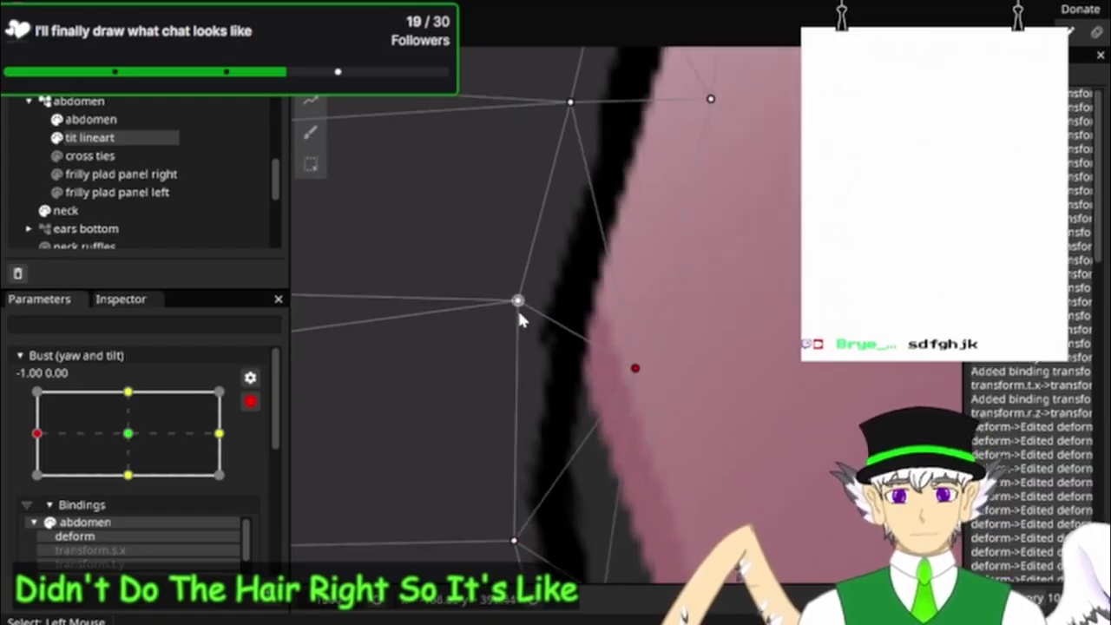
left_click_drag(519, 316, 511, 345)
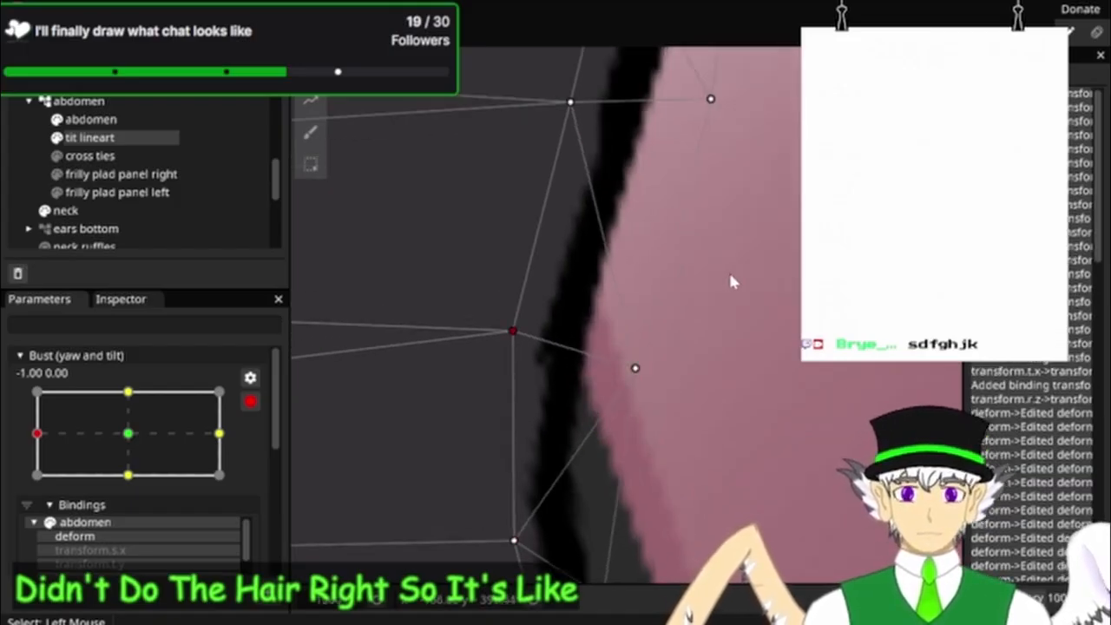
left_click_drag(730, 275, 713, 480)
left_click_drag(562, 302, 581, 276)
left_click_drag(699, 306, 680, 306)
left_click_drag(754, 261, 745, 435)
left_click_drag(707, 301, 678, 296)
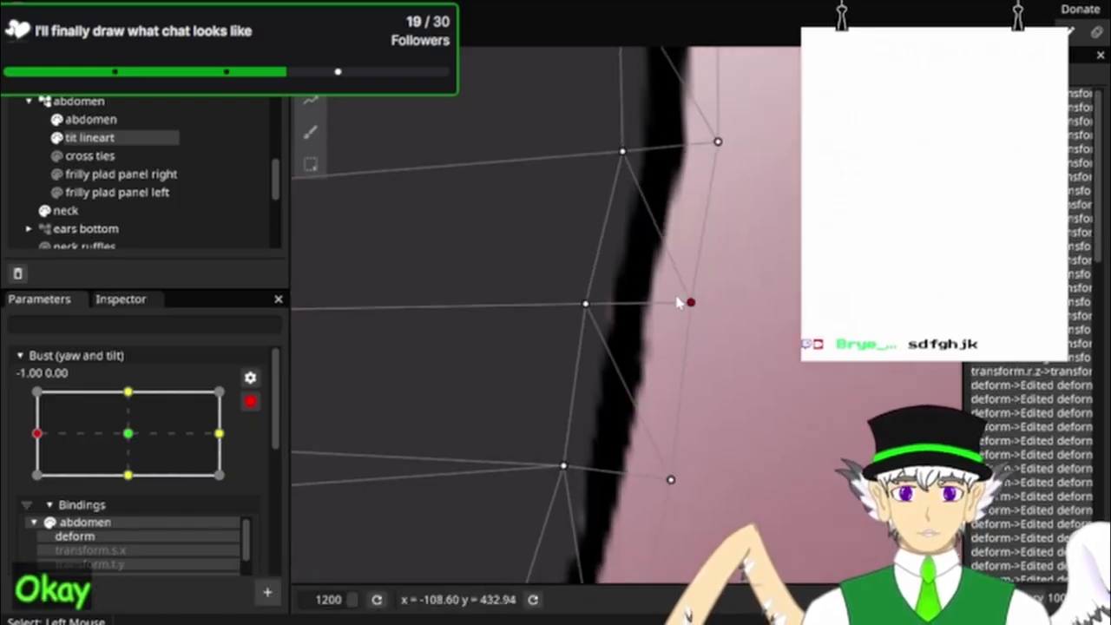
scroll(739, 260, "down", 10)
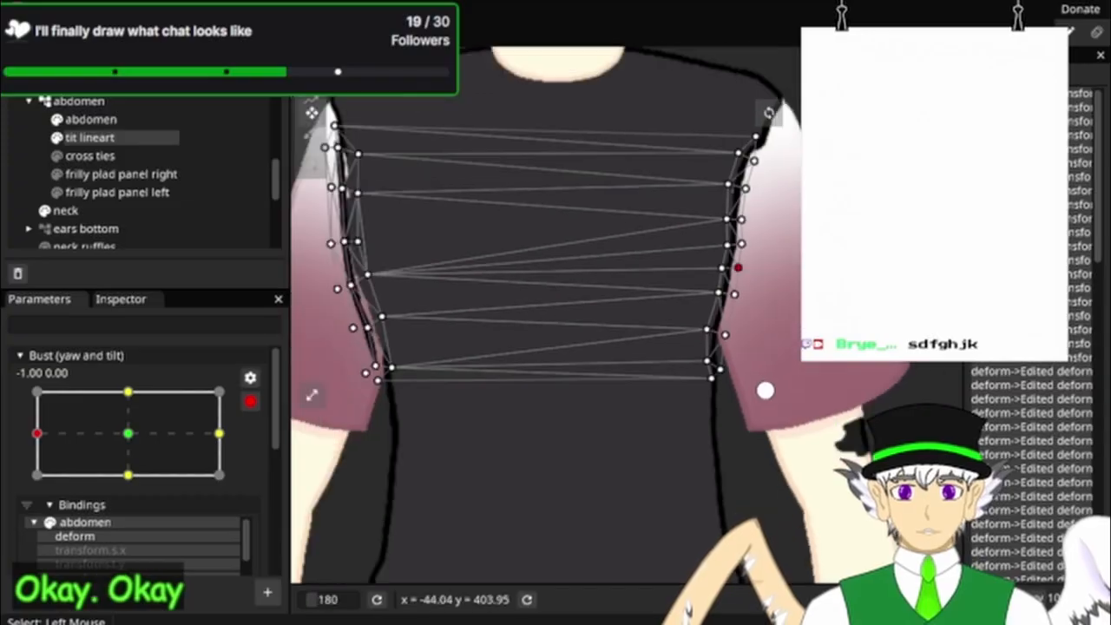
scroll(787, 267, "up", 5)
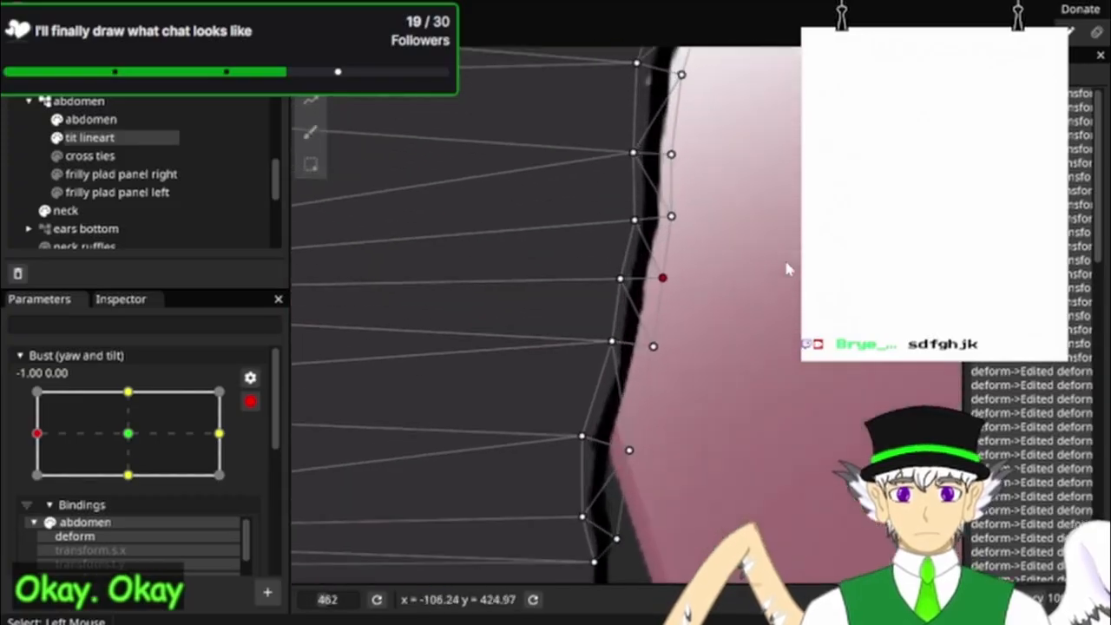
left_click_drag(703, 395, 734, 418)
scroll(756, 253, "up", 4)
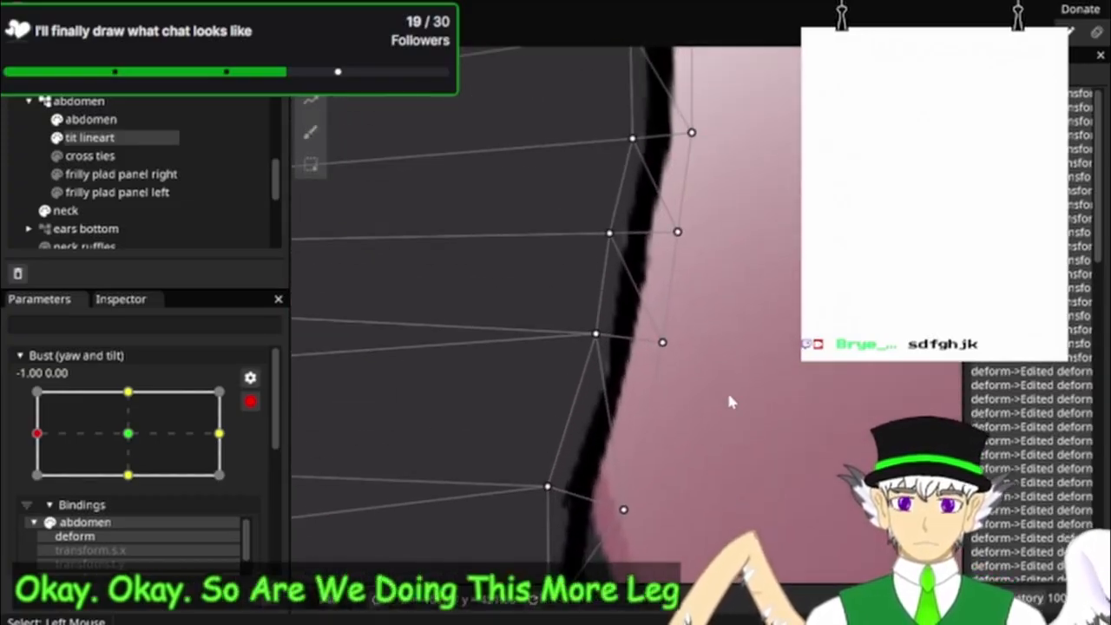
scroll(712, 344, "down", 6)
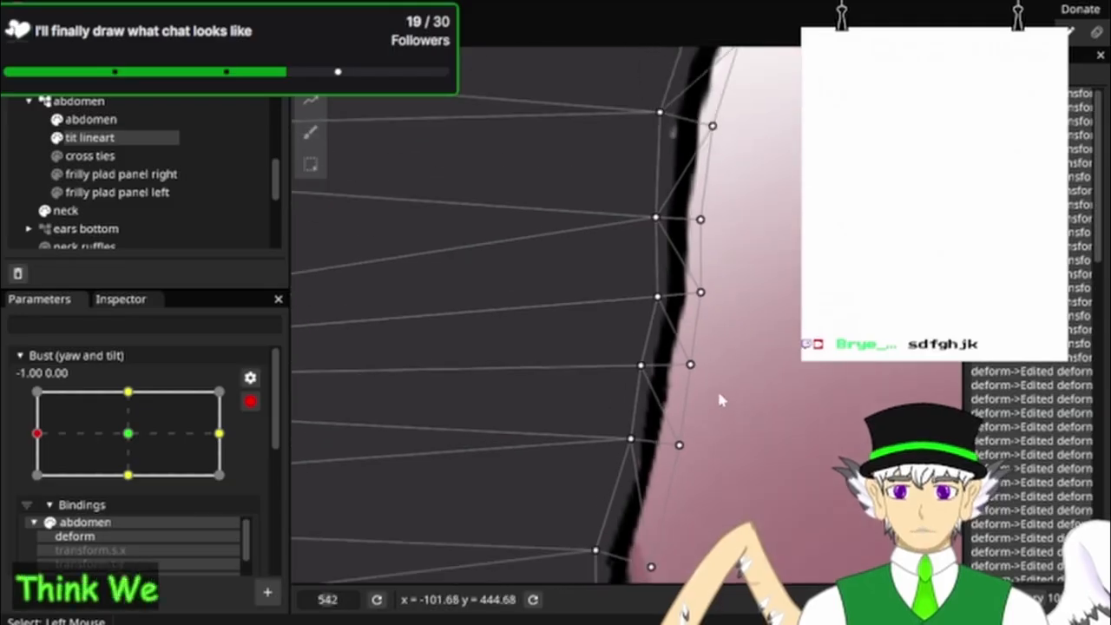
scroll(719, 363, "up", 2)
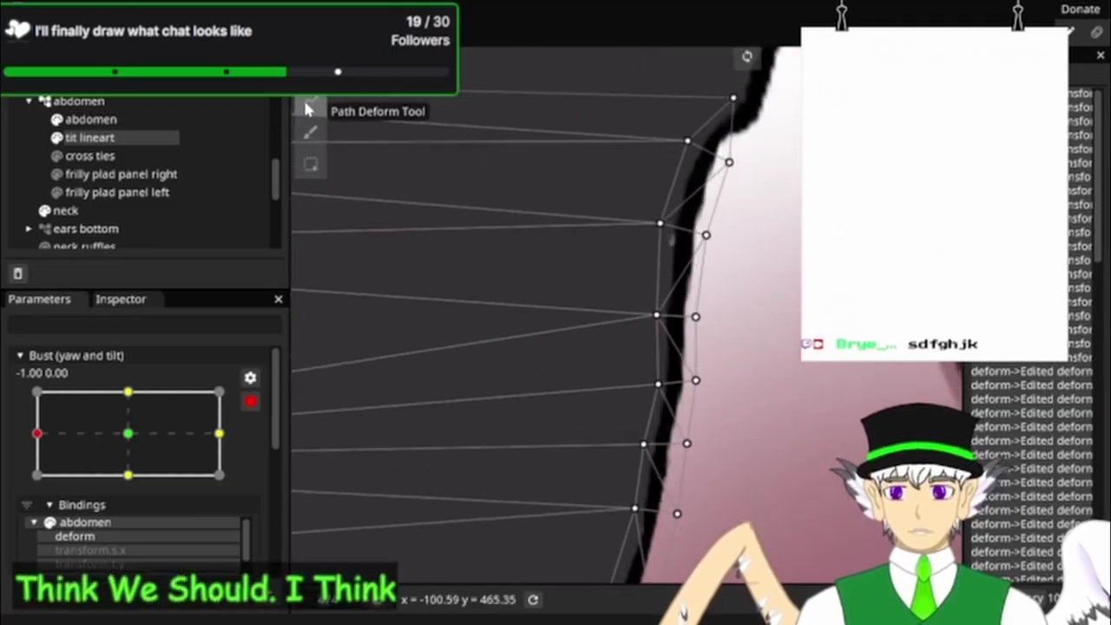
left_click(310, 100)
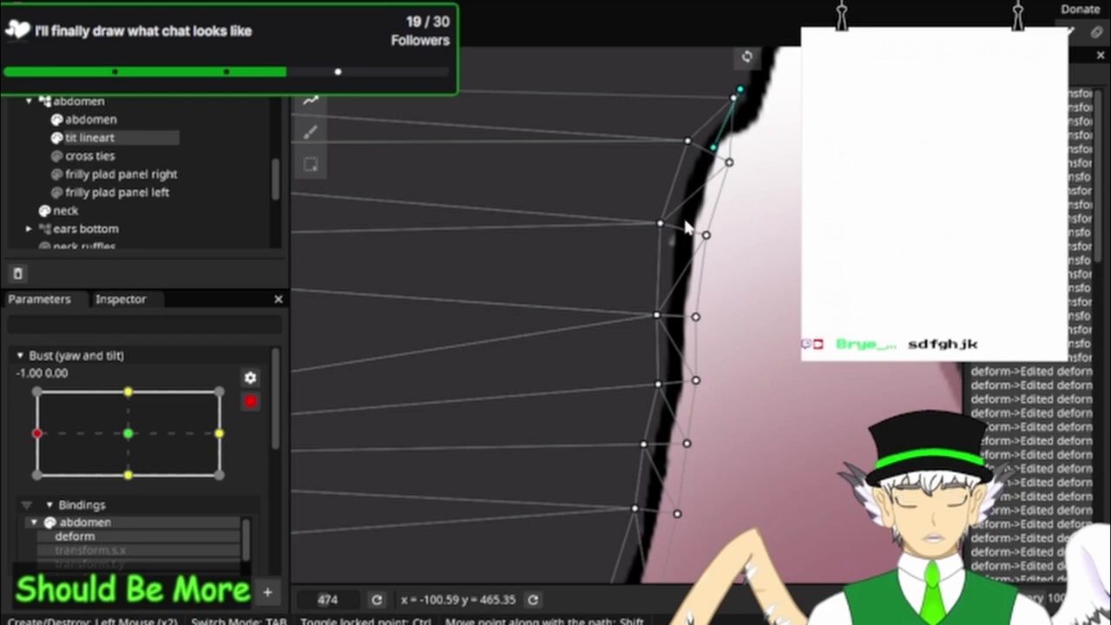
double_click(682, 296)
double_click(674, 359)
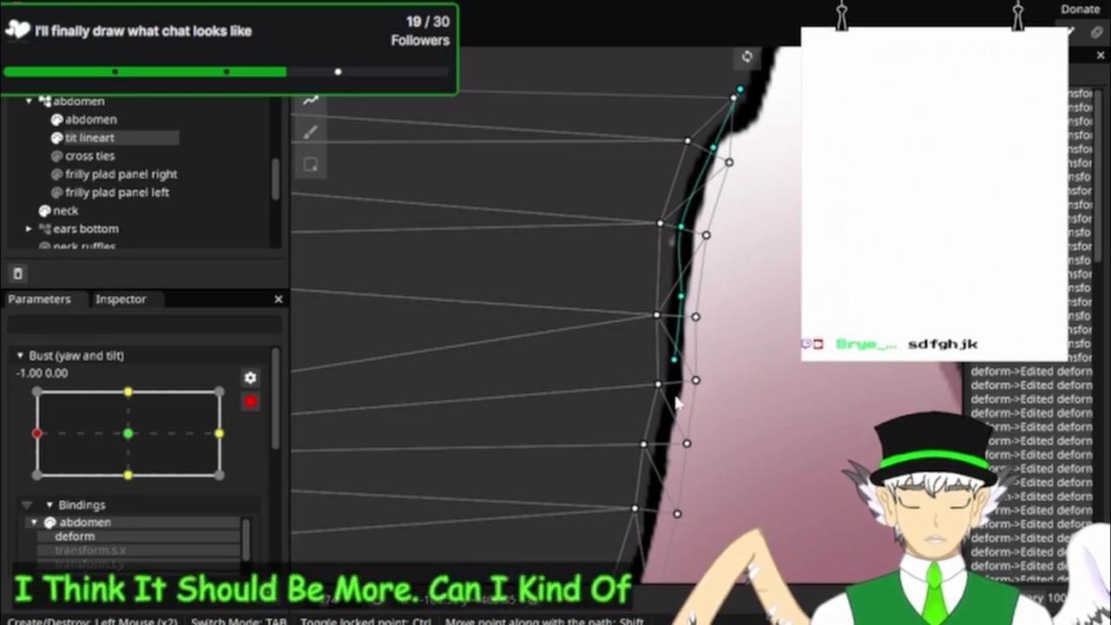
double_click(670, 424)
left_click_drag(647, 504, 644, 339)
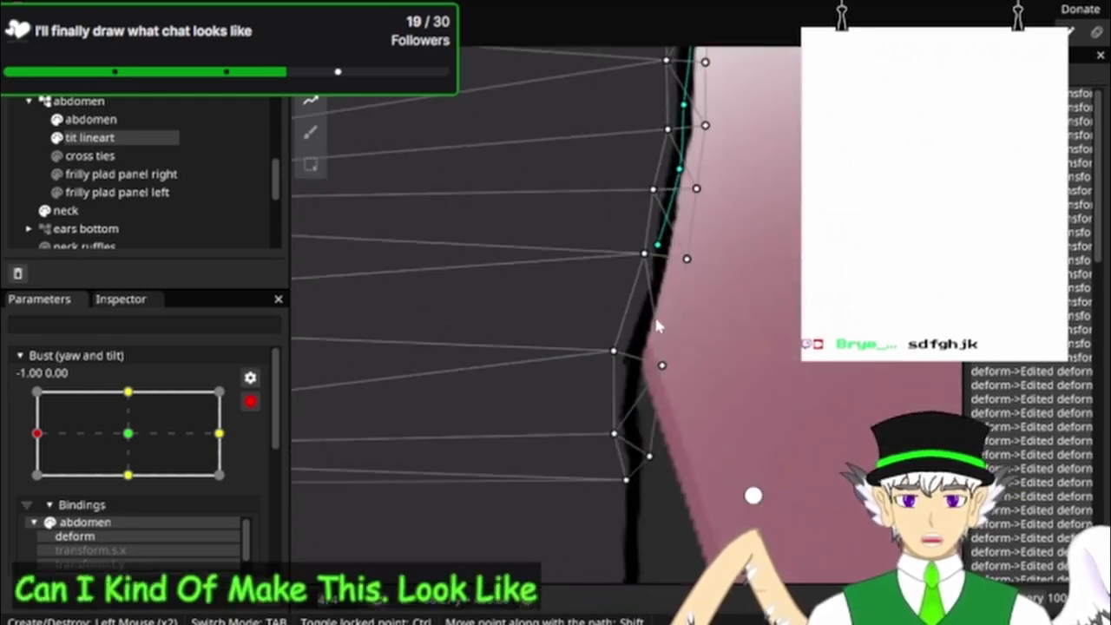
double_click(626, 411)
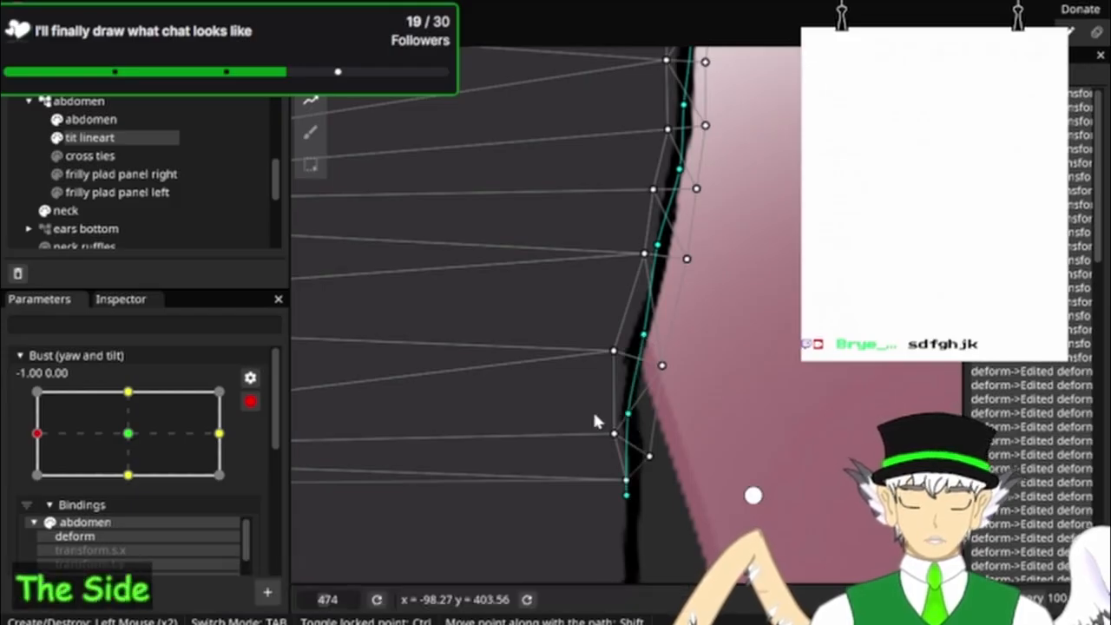
left_click(310, 72)
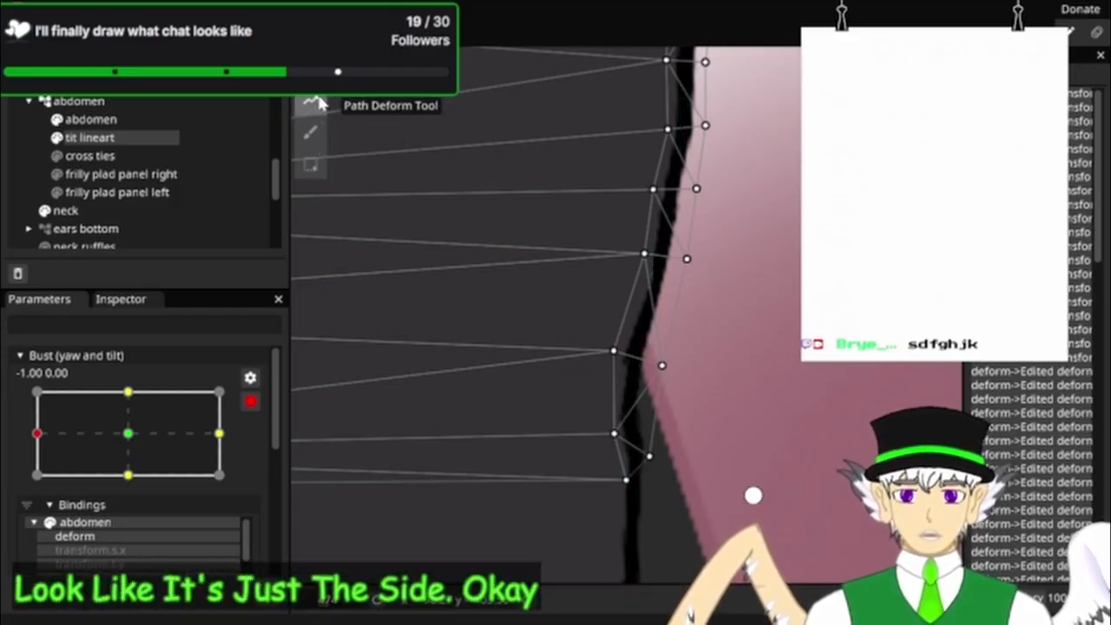
Step: Lay a deform path down the full right-hand tit lineart and pull its top two points outward toward the armpit and sleeve
left_click(313, 103)
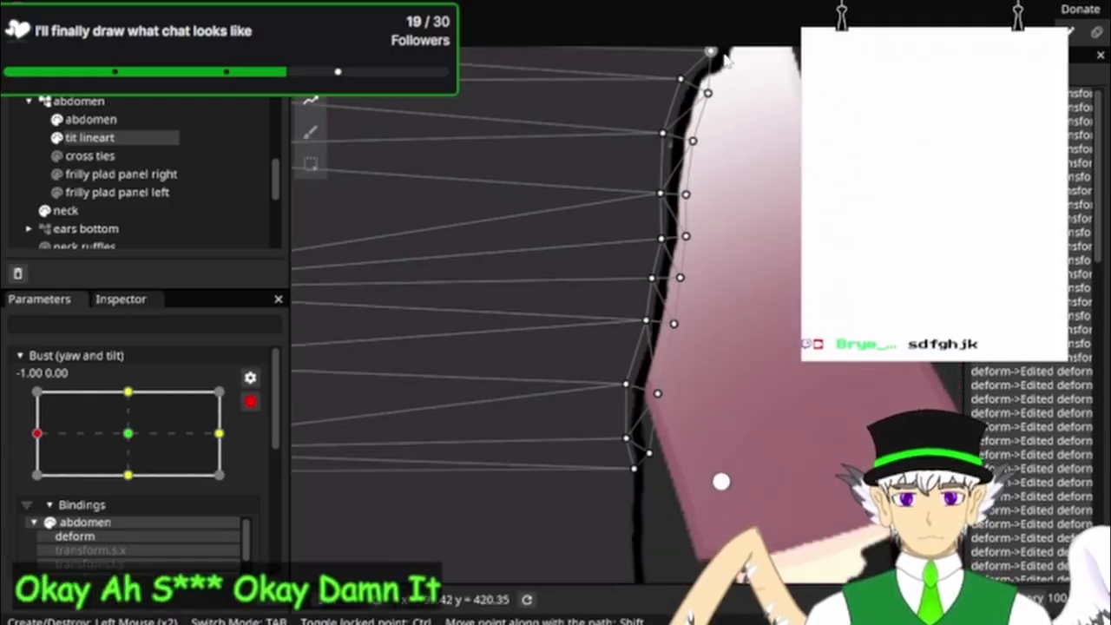
left_click_drag(737, 208, 737, 220)
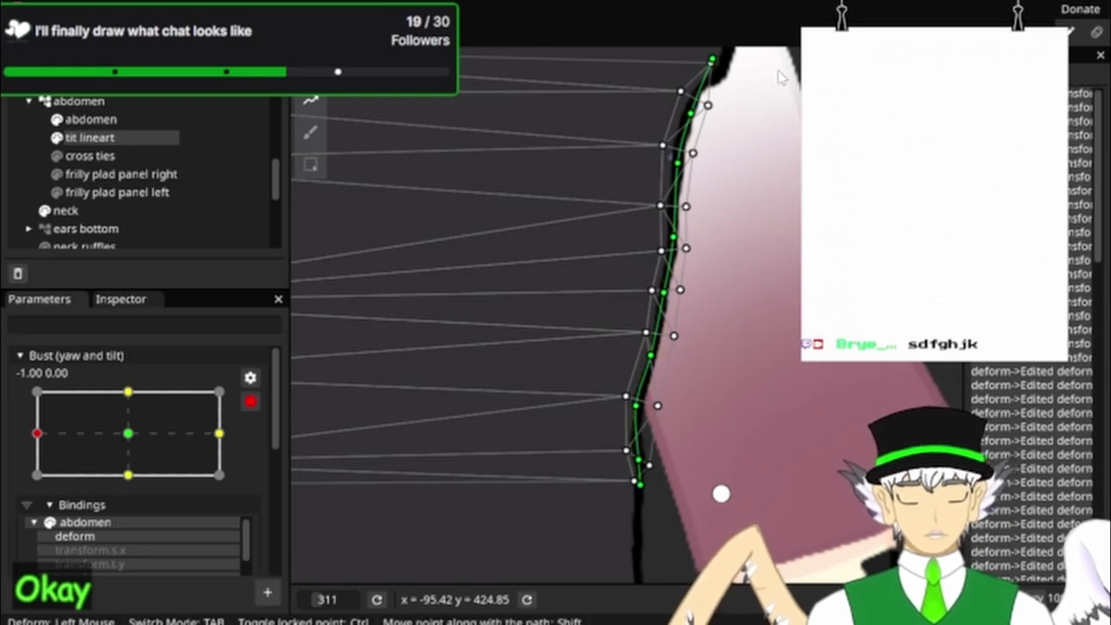
scroll(757, 87, "up", 5)
left_click_drag(739, 213, 796, 177)
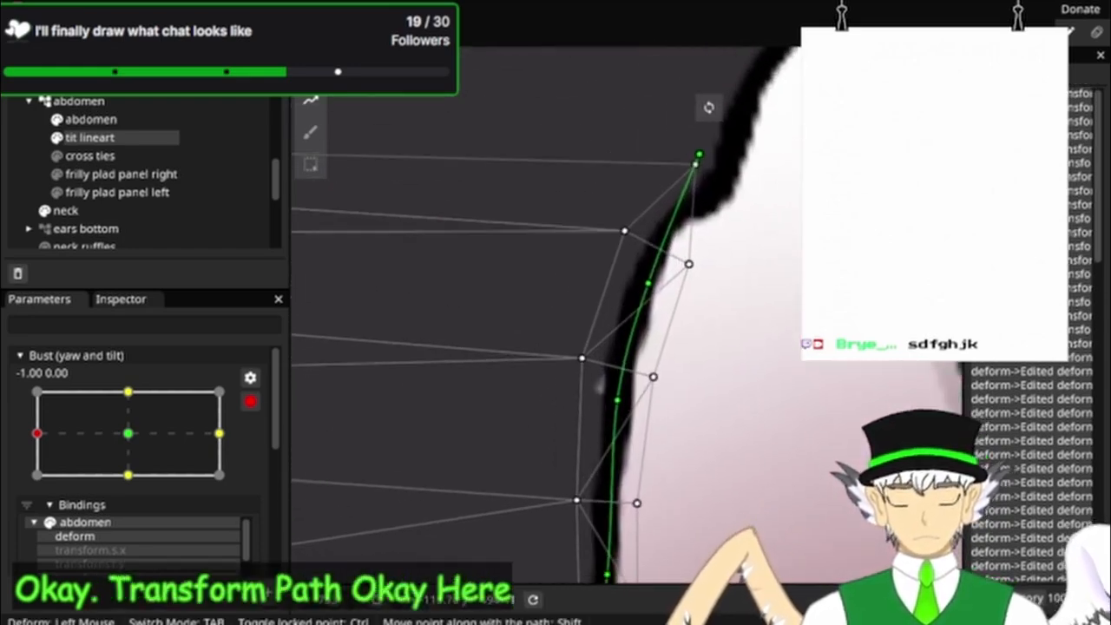
left_click_drag(703, 155, 744, 156)
left_click_drag(678, 288, 683, 271)
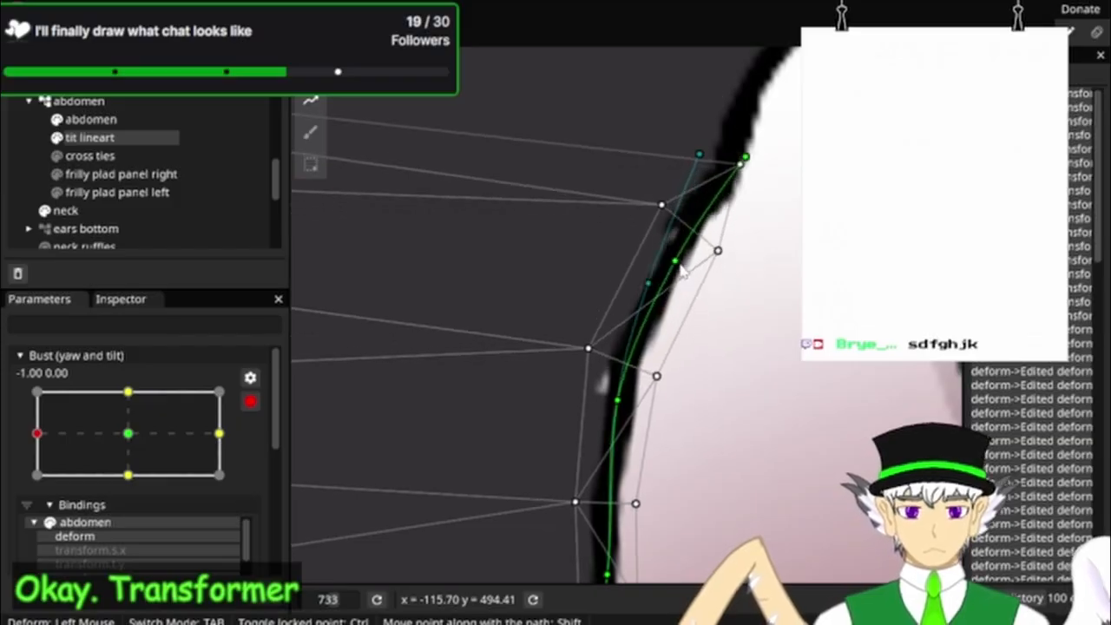
Step: Pull the deform path's third point and the point beside the sleeve's inner corner outward to straighten the side line
left_click_drag(743, 342, 771, 153)
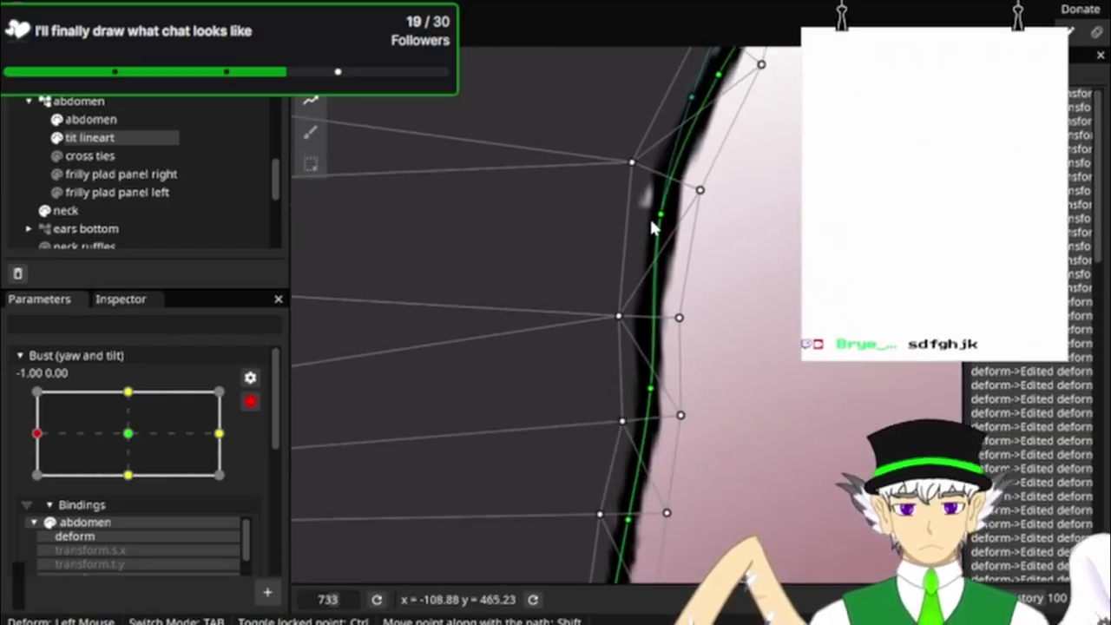
left_click_drag(654, 220, 692, 218)
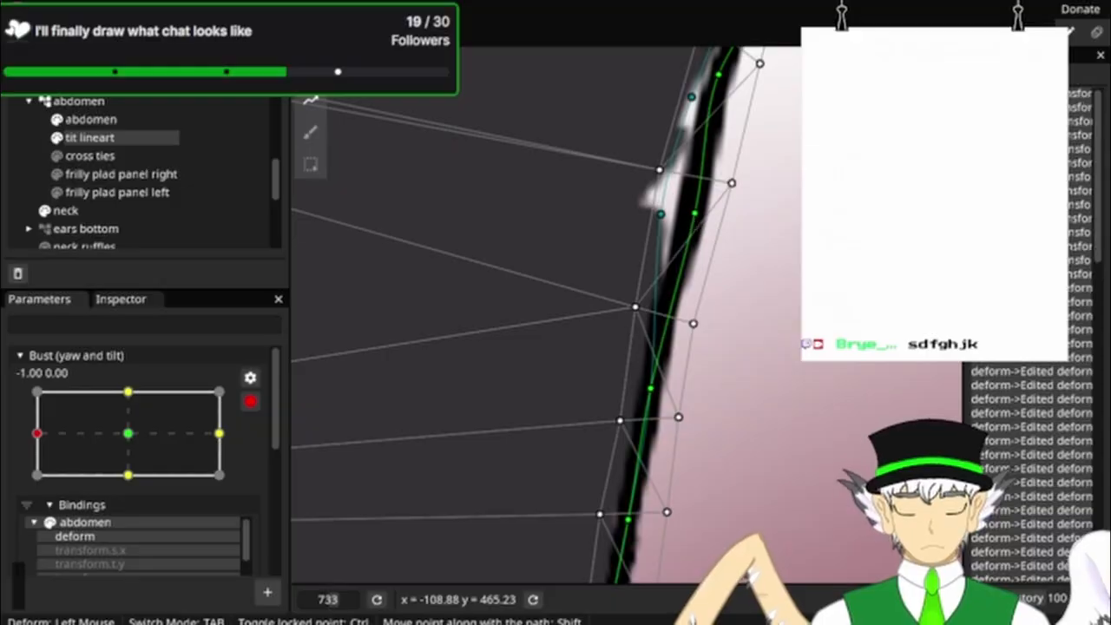
scroll(692, 224, "down", 5)
scroll(747, 247, "up", 1)
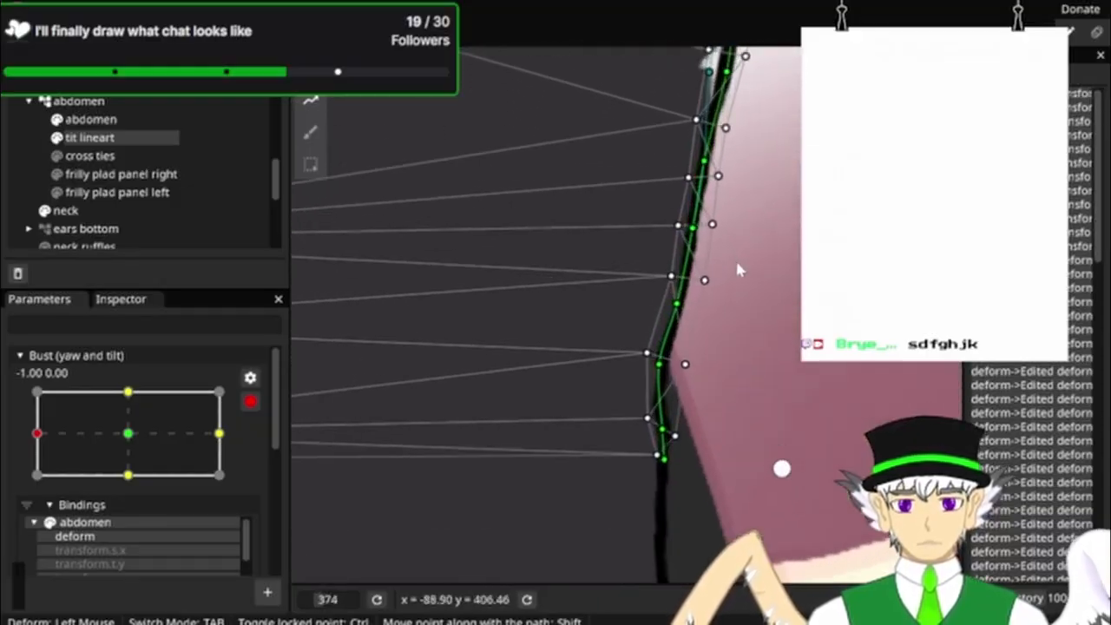
scroll(759, 231, "up", 5)
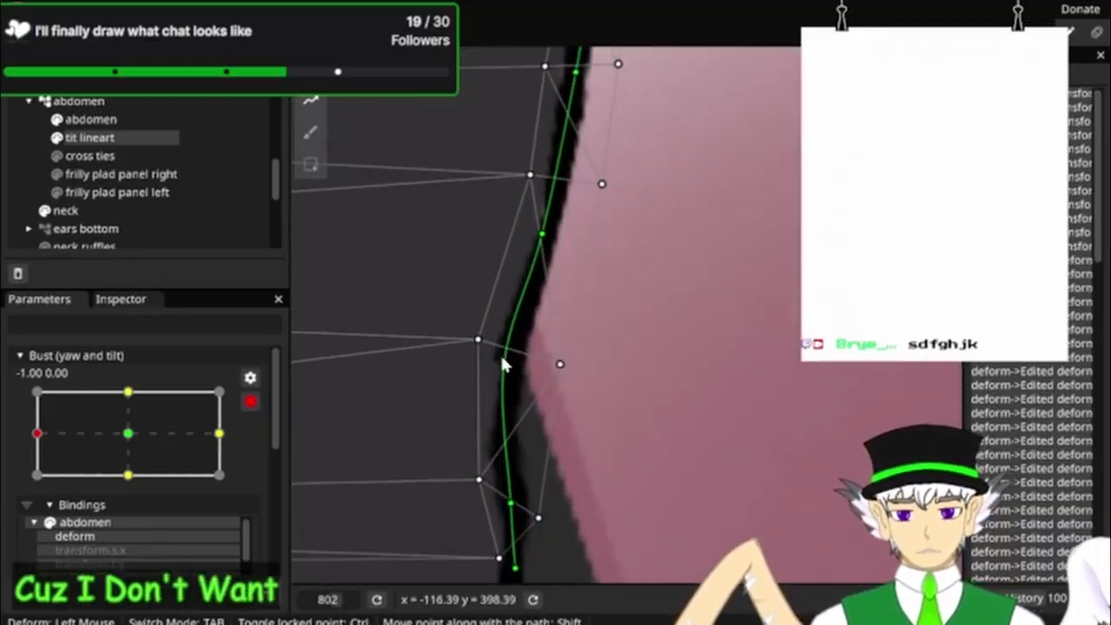
left_click_drag(504, 363, 532, 366)
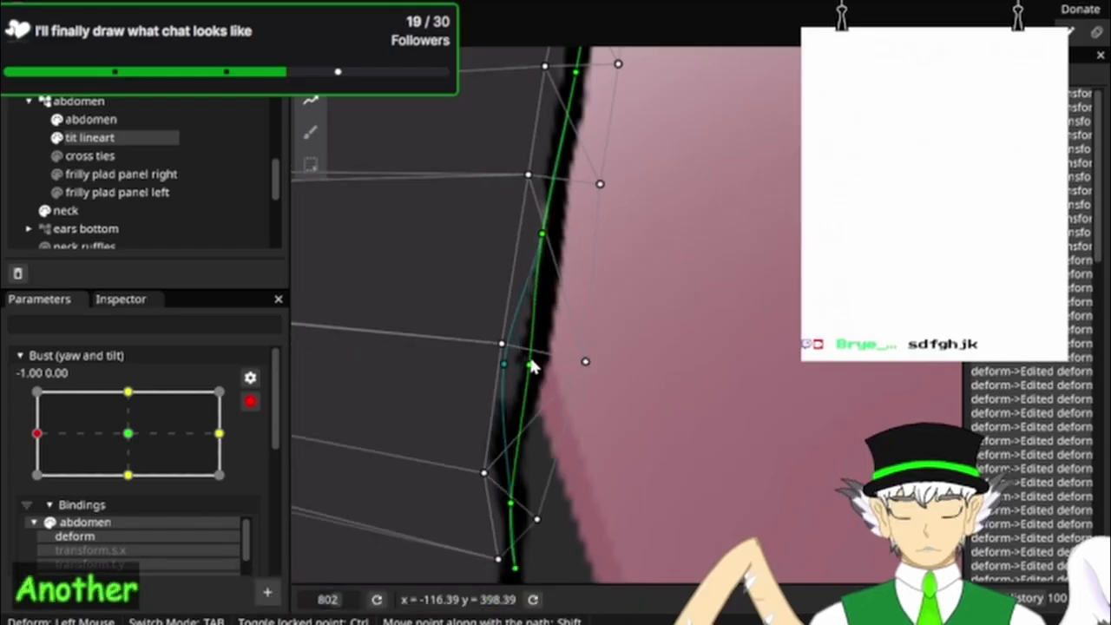
Step: Move the lowest two points of the right-hand tit lineart's deform path to continue the side line toward the waist
left_click_drag(511, 504, 501, 474)
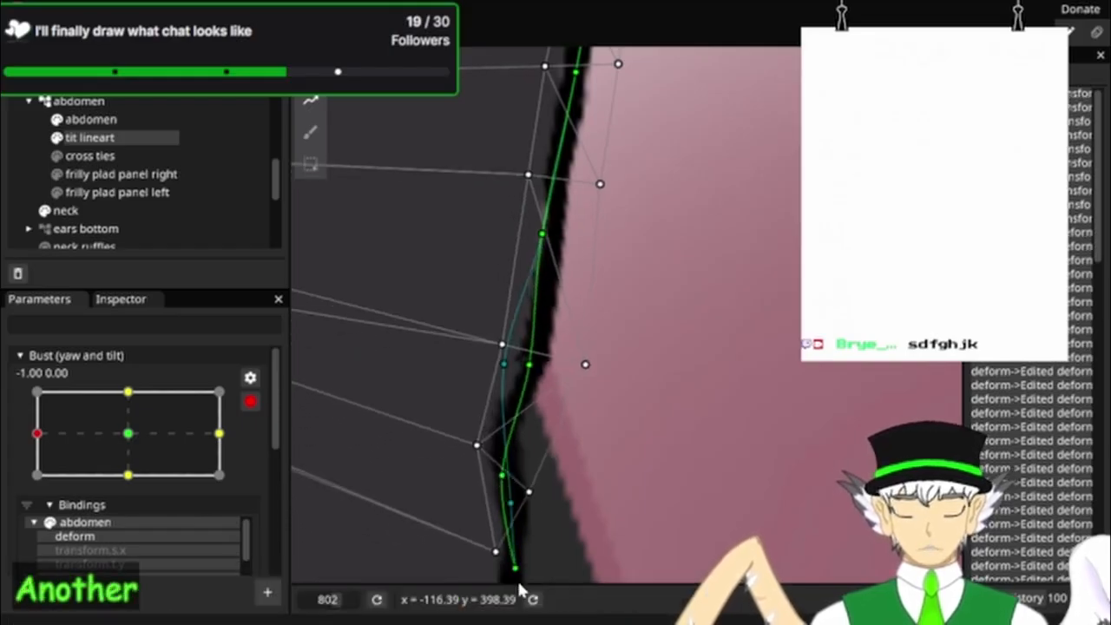
mouse_move(514, 571)
left_mouse_down()
mouse_move(469, 571)
mouse_move(495, 576)
left_mouse_up()
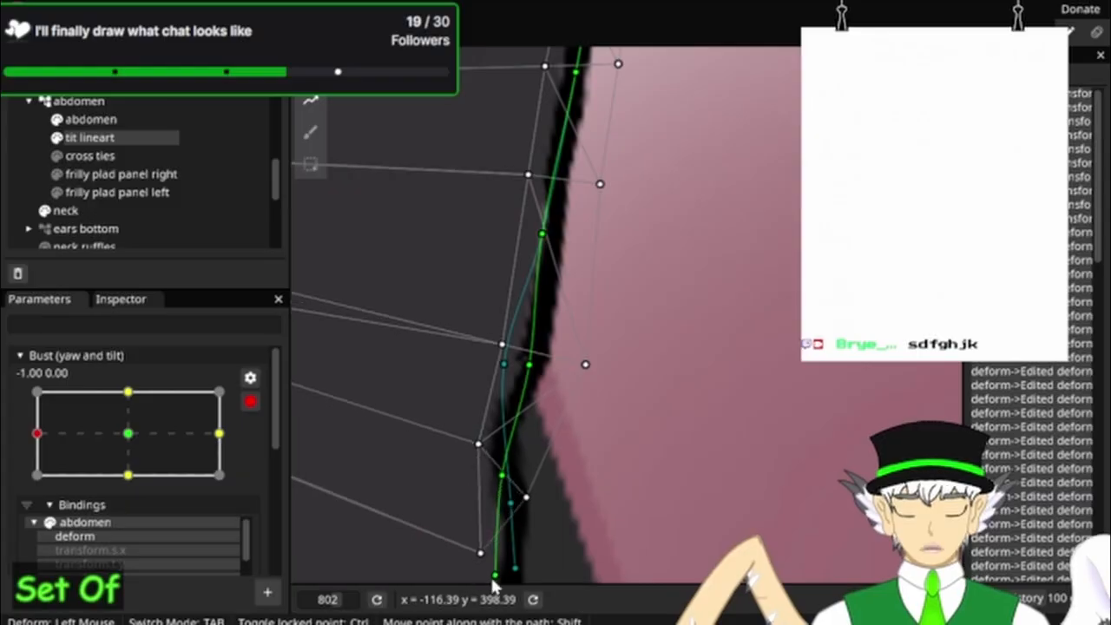
left_click_drag(620, 496, 723, 459)
left_click_drag(602, 435, 625, 446)
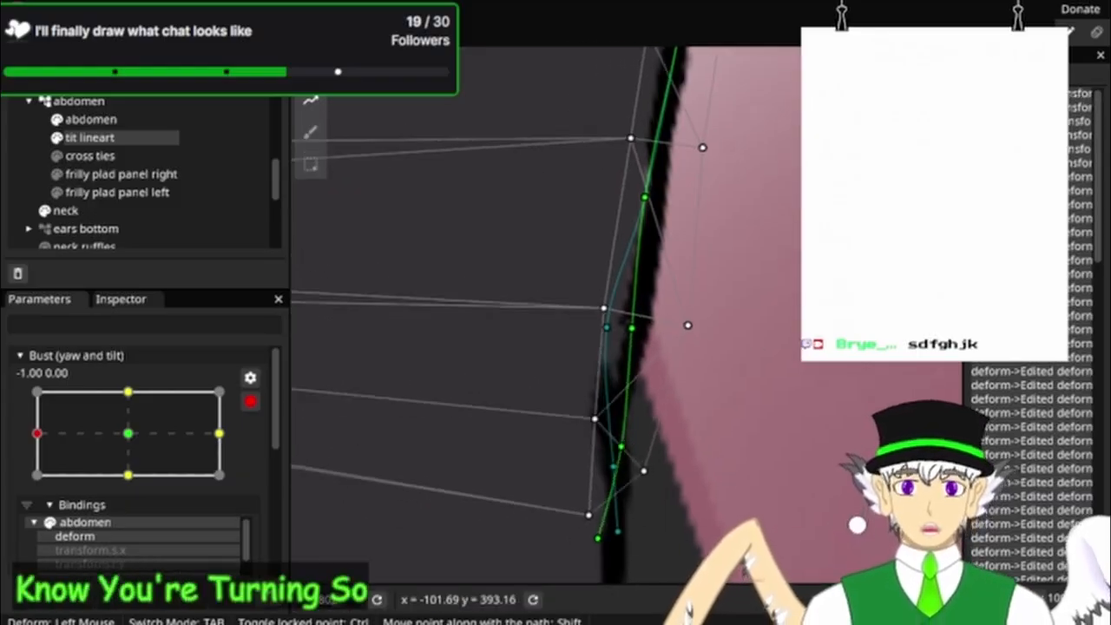
Step: Nudge the deform path point partway down the right-hand line slightly toward the torso to smooth its bend
scroll(742, 349, "down", 7)
left_click_drag(765, 314, 793, 409)
scroll(786, 398, "up", 9)
scroll(754, 375, "up", 1)
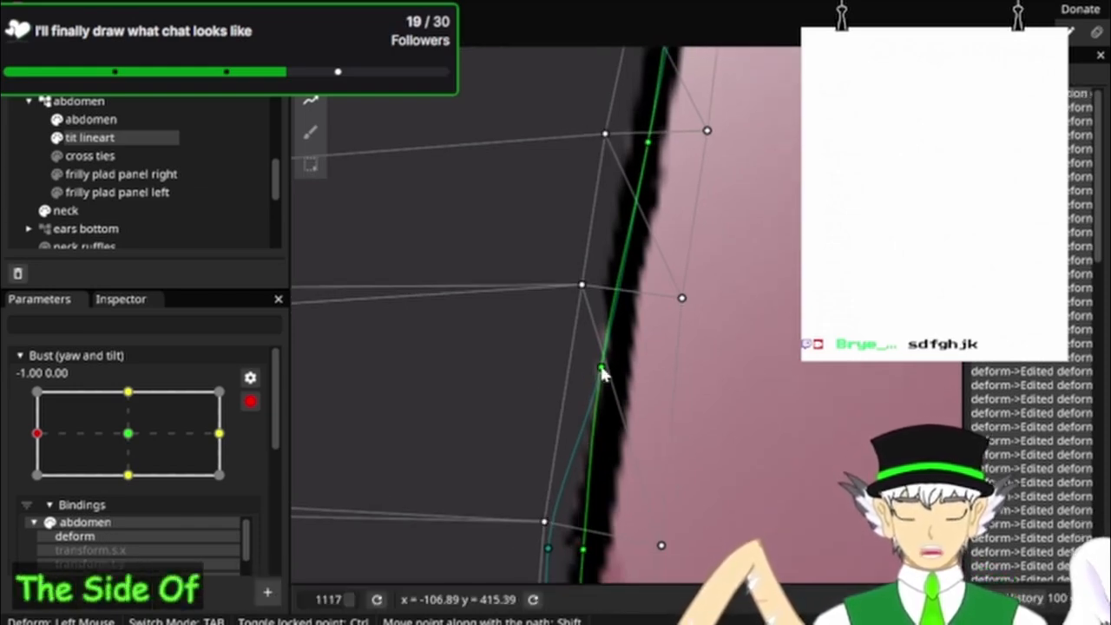
left_click_drag(601, 368, 591, 368)
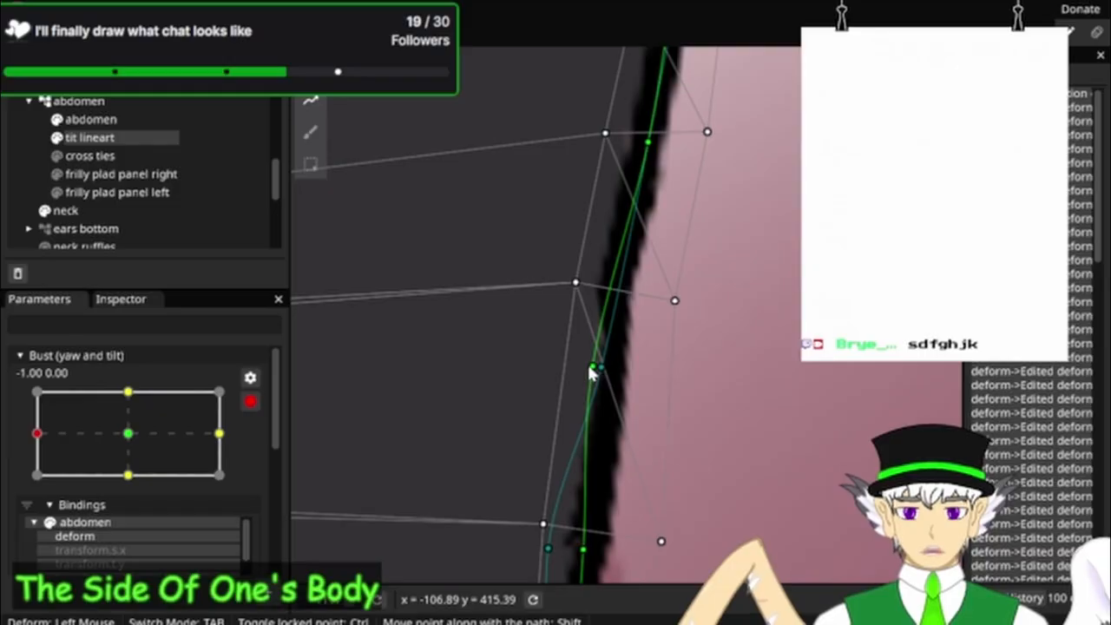
scroll(709, 310, "down", 10)
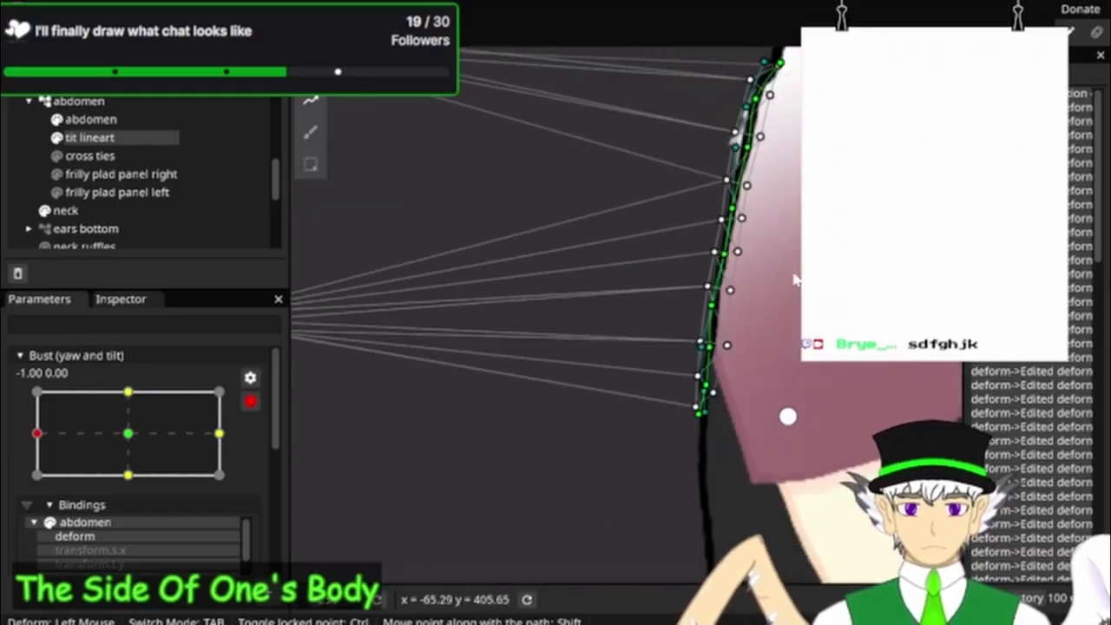
Step: Reselect the tit lineart, raise the left-hand line's topmost vertex slightly and lower two tangled vertices beside its upper end
left_click(165, 157)
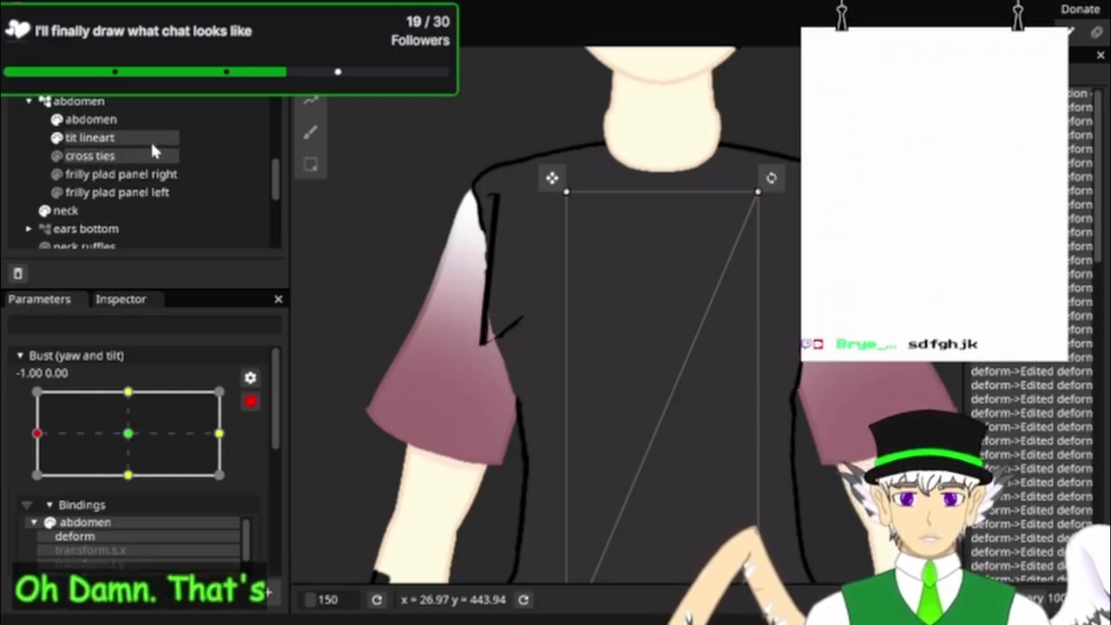
left_click(106, 138)
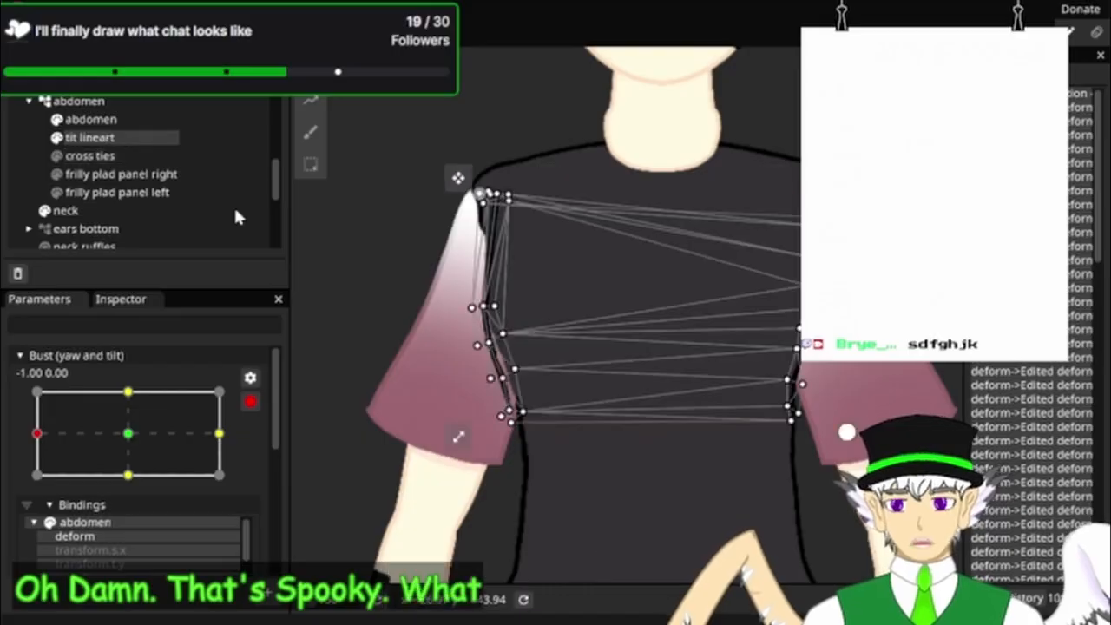
scroll(726, 400, "up", 5)
scroll(542, 344, "up", 5)
left_click_drag(448, 284, 731, 319)
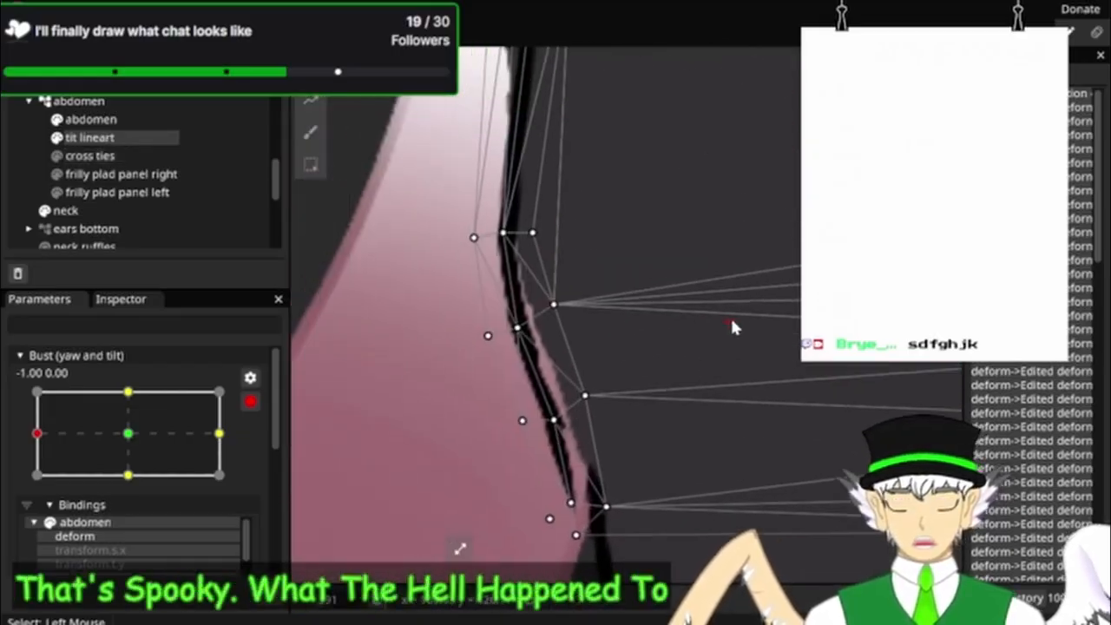
left_click_drag(666, 277, 580, 392)
scroll(577, 369, "down", 3)
left_click_drag(574, 338, 549, 430)
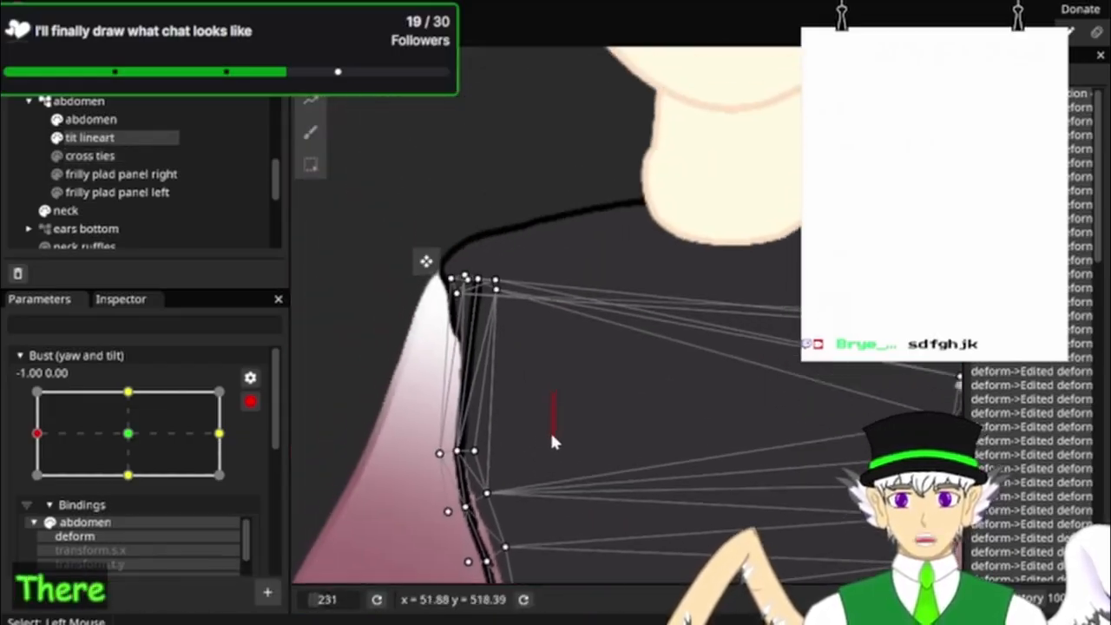
scroll(460, 328, "up", 6)
scroll(457, 239, "up", 2)
mouse_move(476, 188)
left_mouse_down()
mouse_move(459, 291)
mouse_move(471, 169)
left_mouse_up()
left_click_drag(543, 202, 510, 349)
left_click_drag(628, 258, 591, 447)
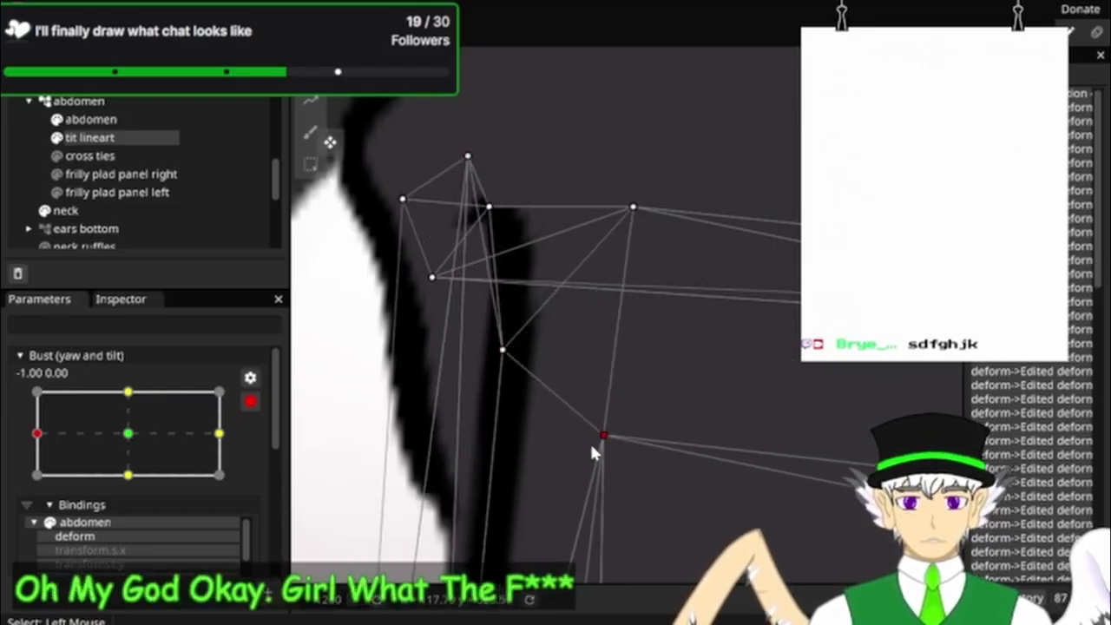
Step: Untangle the top of the left-hand line by lowering its outlying inner vertex and moving two outer vertices above the stroke
left_click_drag(626, 207, 589, 348)
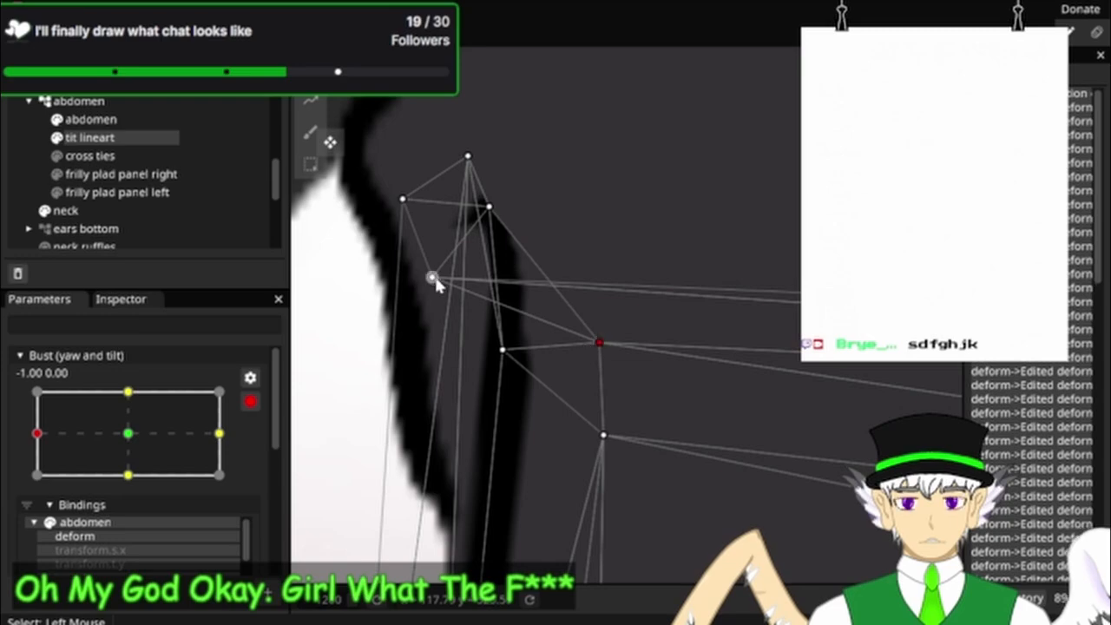
left_click_drag(433, 279, 581, 178)
left_click_drag(404, 200, 506, 123)
scroll(780, 278, "down", 1)
scroll(780, 273, "down", 4)
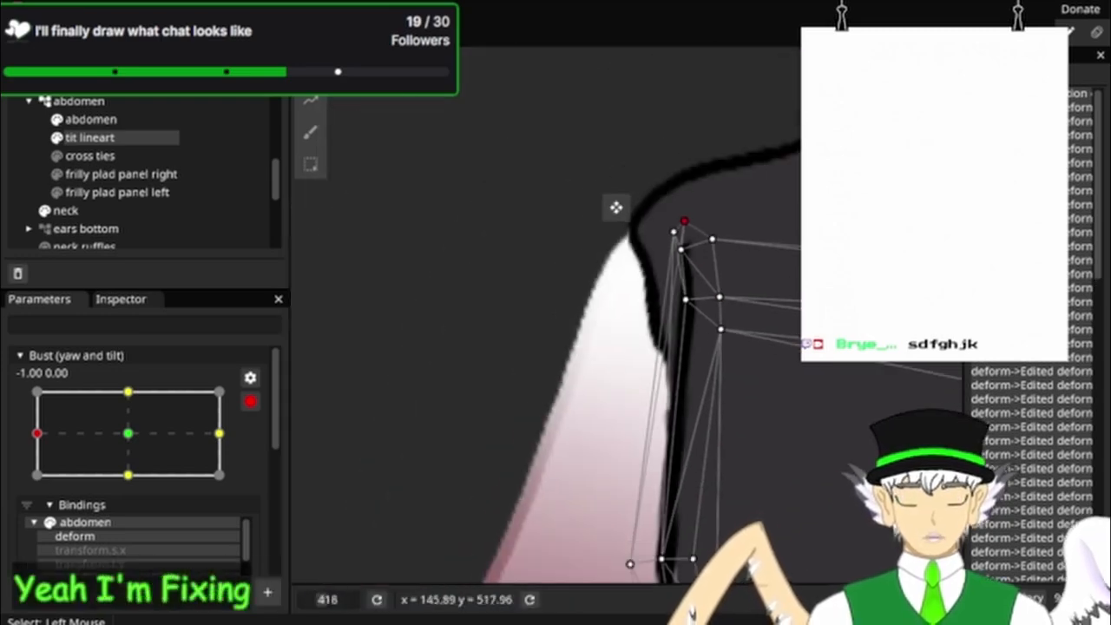
left_click_drag(847, 296, 585, 152)
scroll(614, 198, "down", 4)
left_click_drag(703, 228, 592, 272)
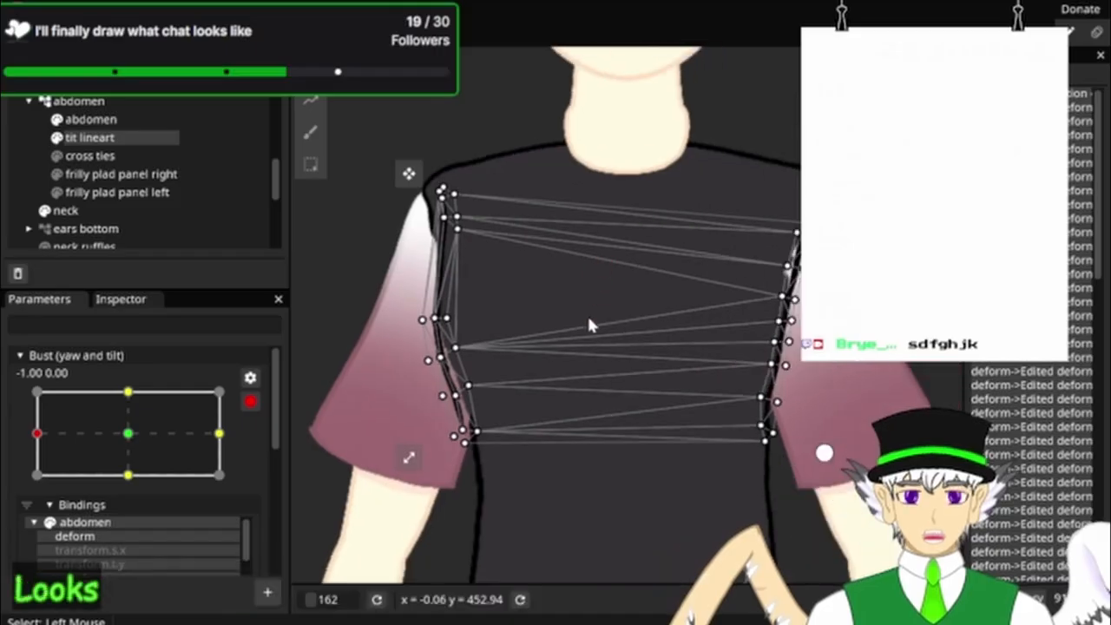
Step: Roll back the tit lineart deformations through the history and set the Bust parameter to -1.00 yaw, 0.00 tilt
scroll(1033, 370, "down", 2)
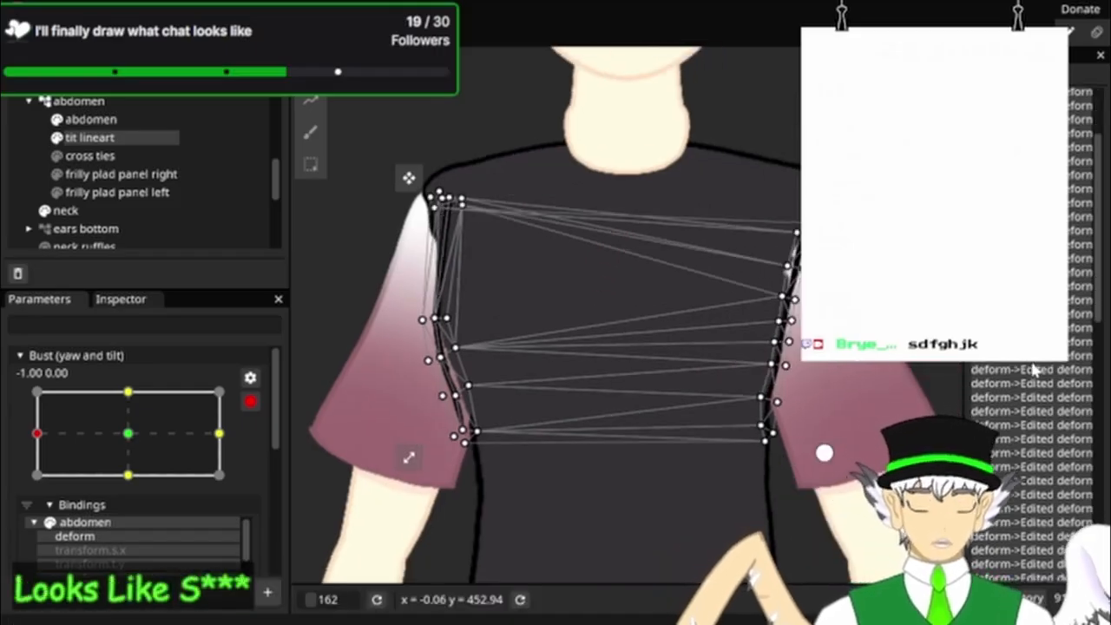
left_click(1034, 371)
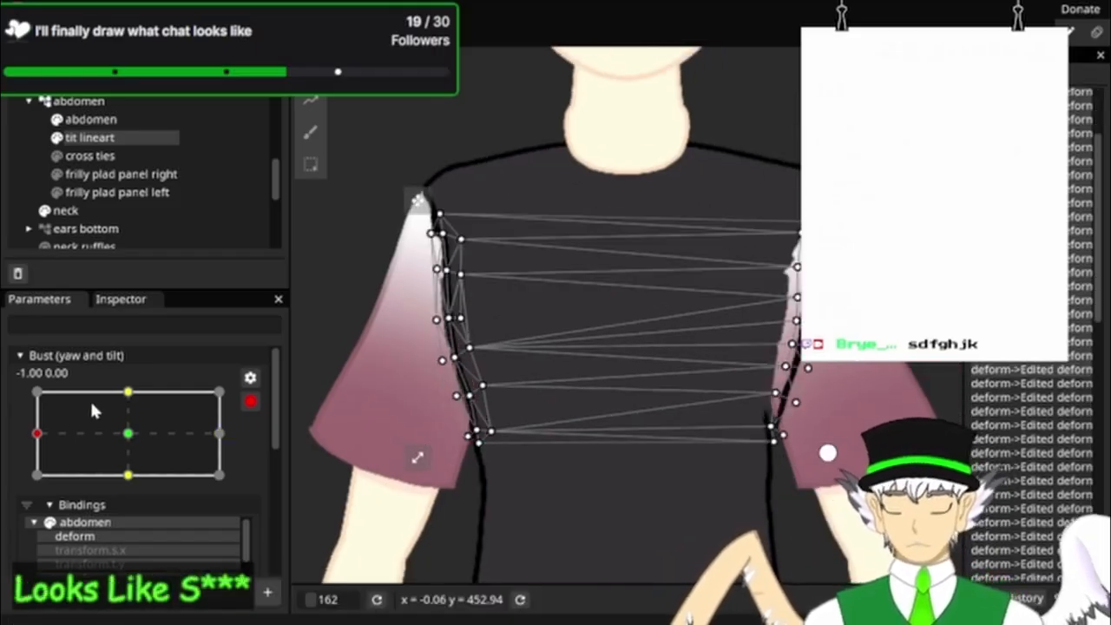
left_click_drag(121, 437, 2, 435)
Step: Shift the whole tit lineart slightly left so its left-hand line meets the armpit outline
scroll(473, 176, "up", 3)
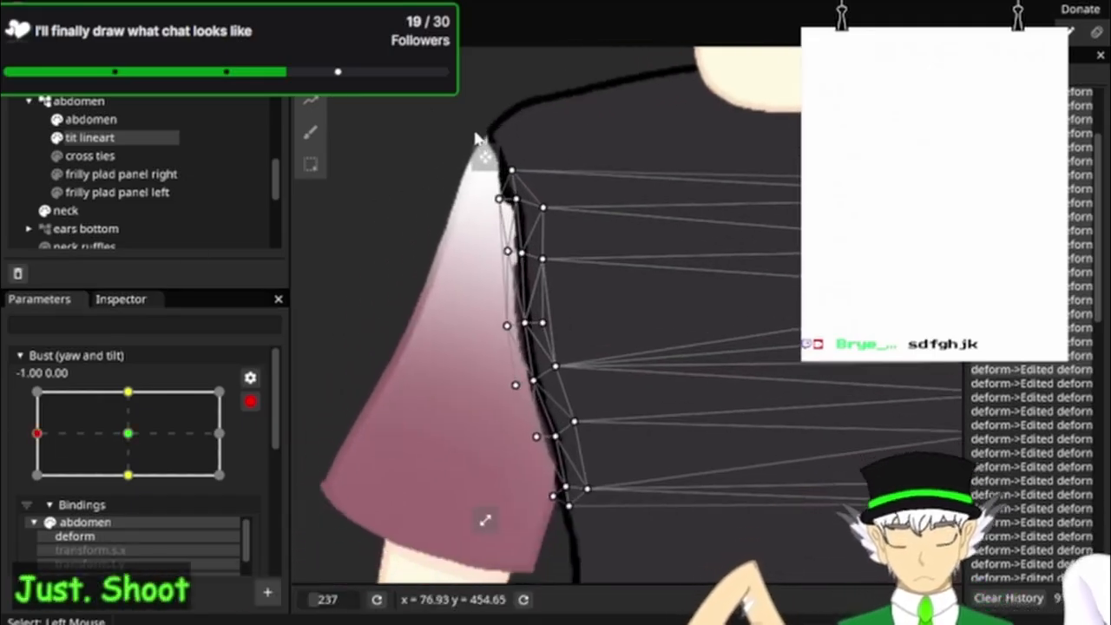
left_click_drag(483, 157, 474, 159)
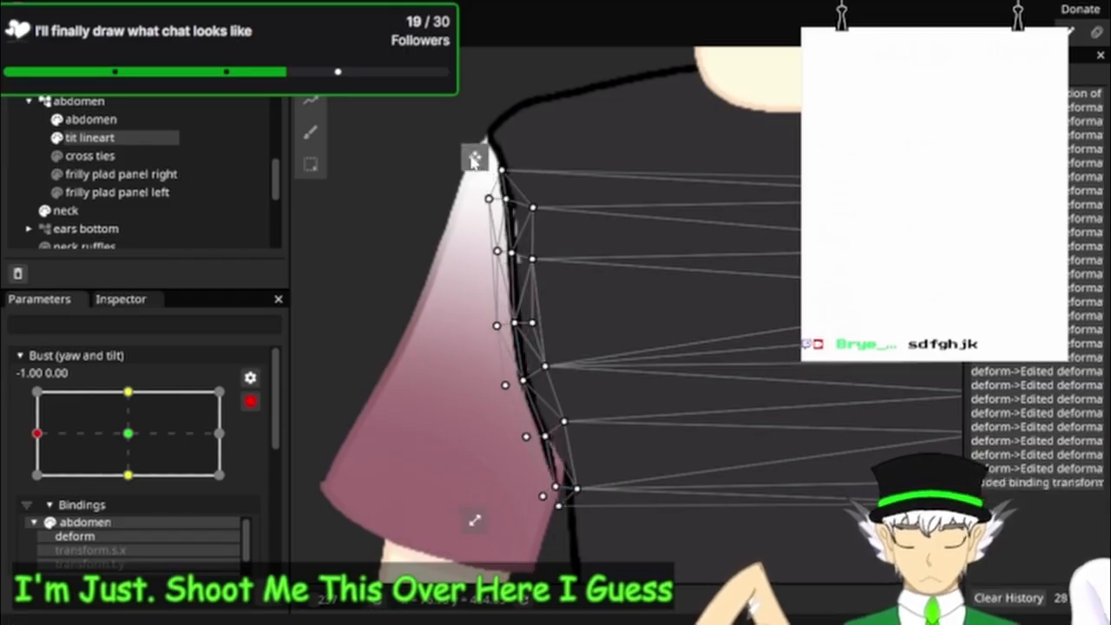
scroll(667, 85, "down", 2)
left_click_drag(781, 99, 589, 160)
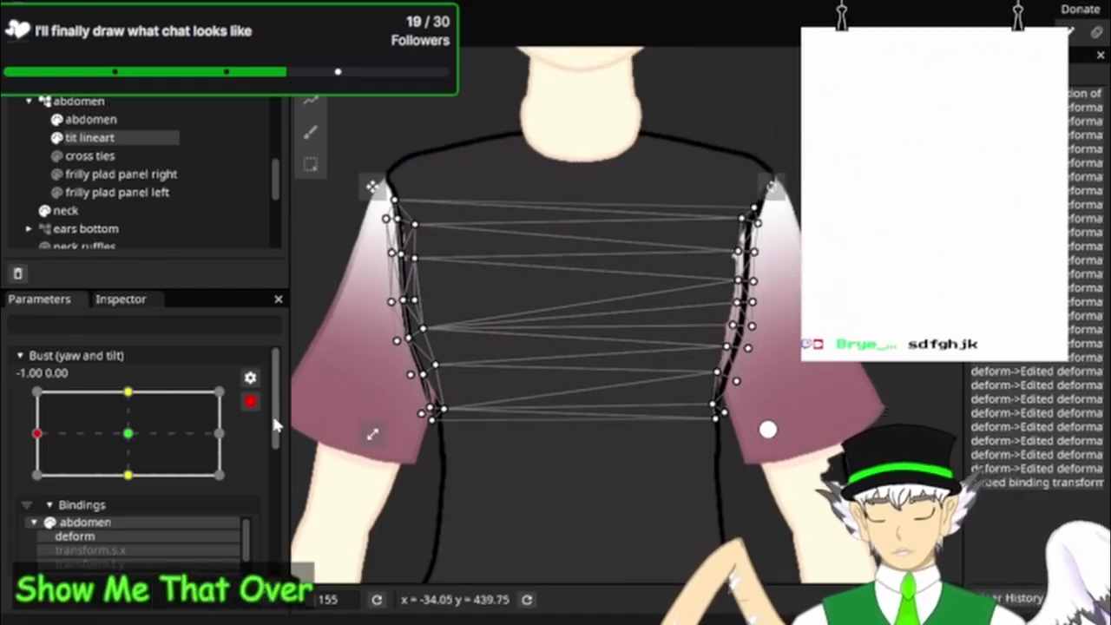
Step: Stop recording the Bust parameter, open the tit lineart mesh for vertex editing and delete all vertices around the right-hand line
left_click(248, 407)
left_click(350, 574)
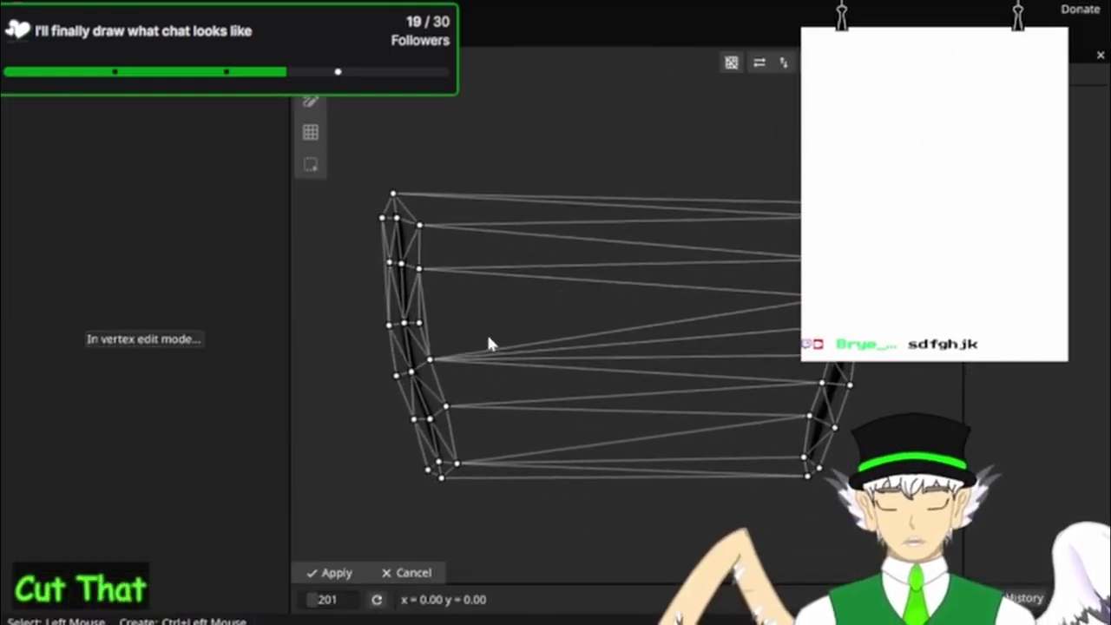
left_click_drag(385, 61, 489, 477)
left_click_drag(783, 135, 877, 486)
left_click(877, 487)
left_click_drag(718, 113, 836, 468)
key("Delete")
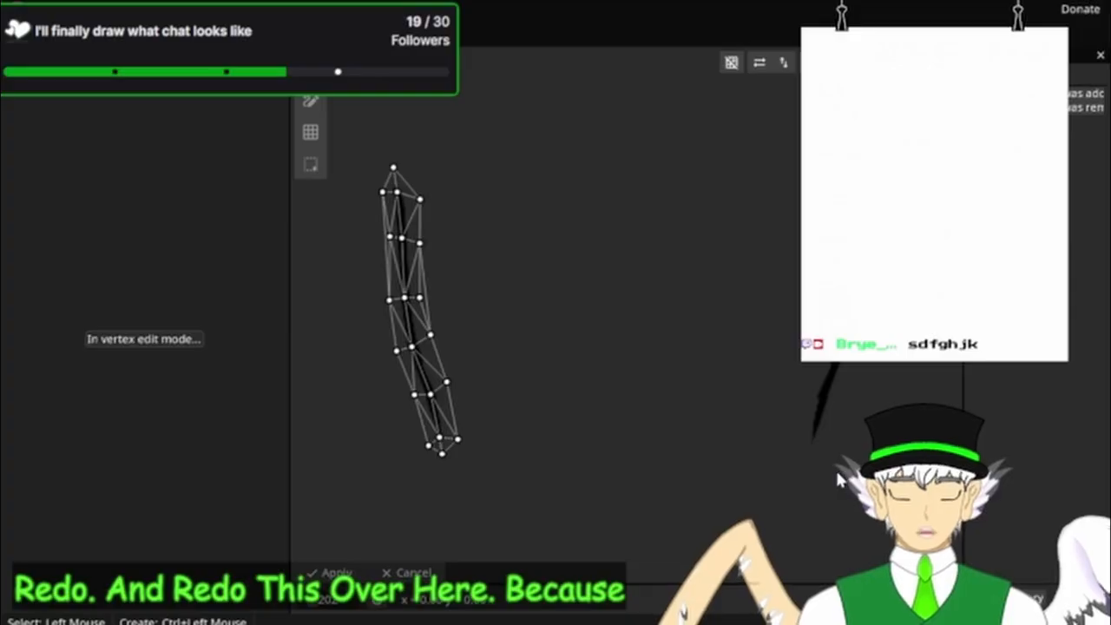
Step: Add a chain of connected vertices from above the right-hand line's top tip down along the upper part of its outer side
mouse_move(782, 309)
left_mouse_down()
mouse_move(726, 390)
mouse_move(687, 368)
left_mouse_up()
scroll(698, 336, "up", 7)
mouse_move(714, 293)
left_mouse_down()
mouse_move(697, 231)
mouse_move(524, 240)
left_mouse_up()
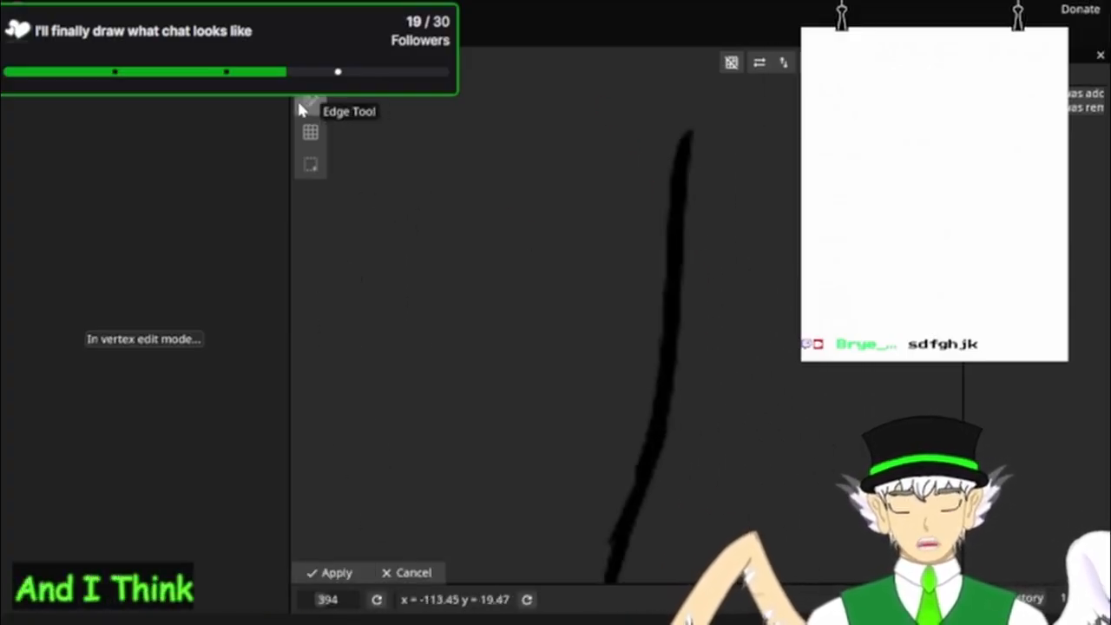
left_click(693, 106)
left_click(713, 142)
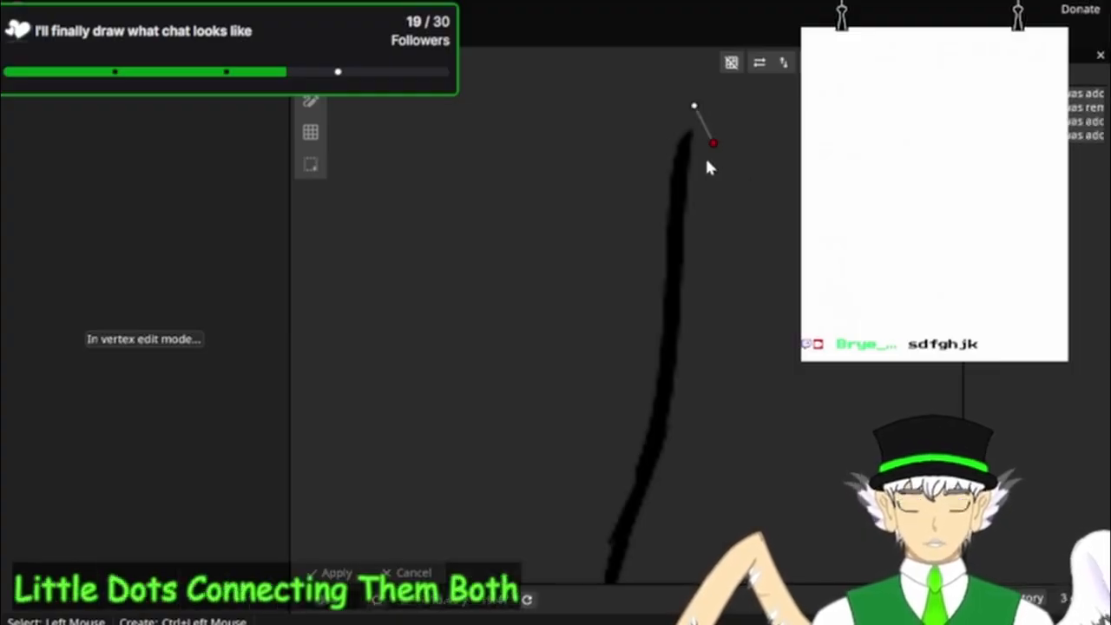
left_click(703, 174)
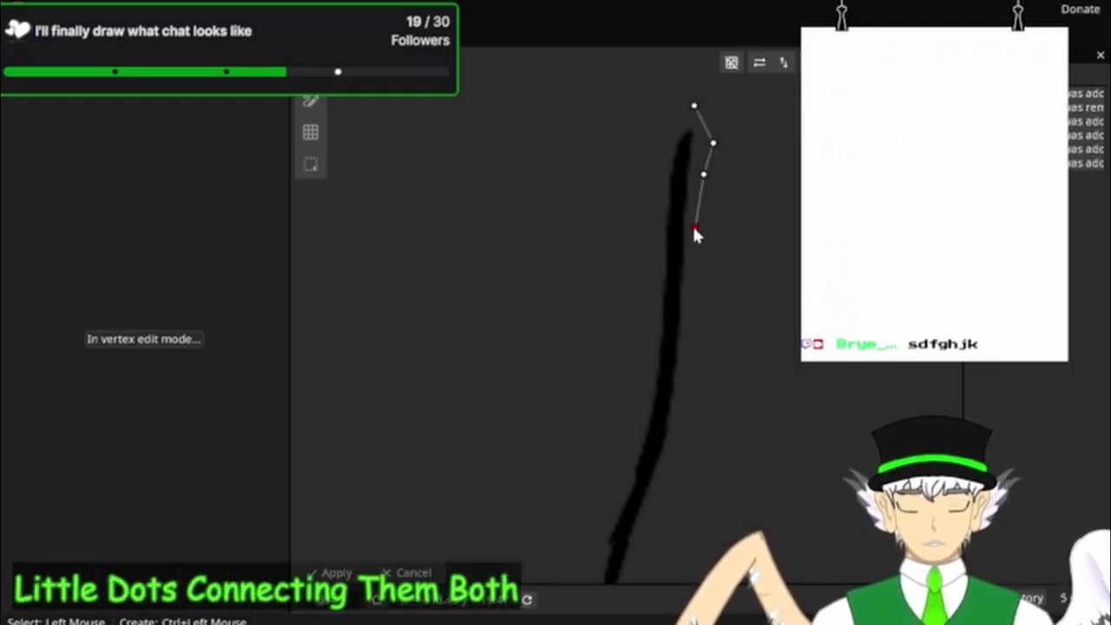
left_click(694, 289)
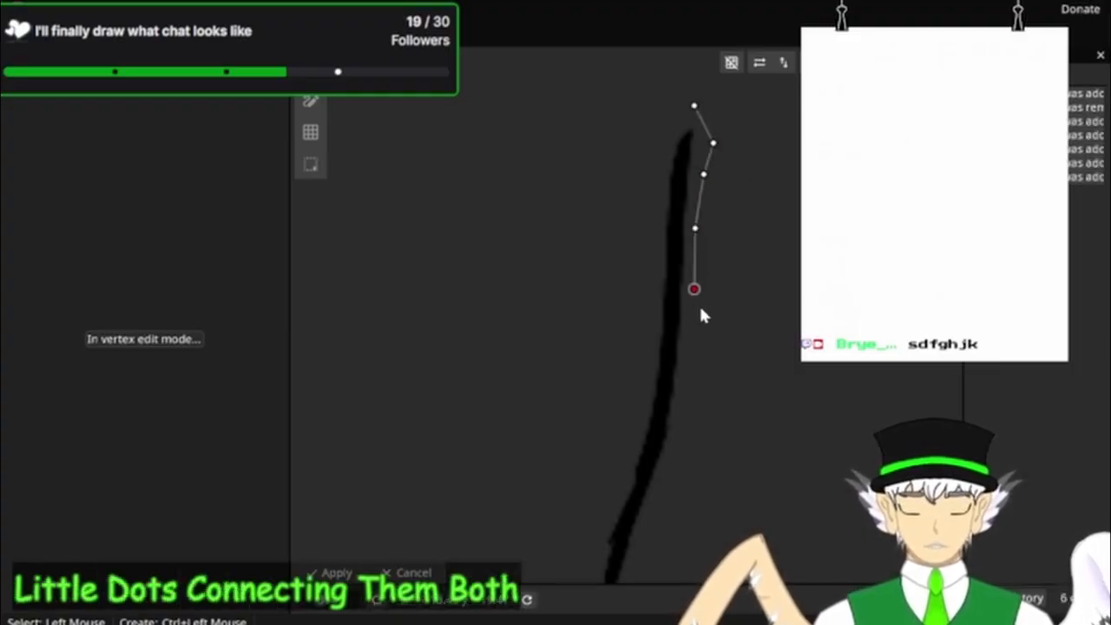
left_click(689, 366)
left_click(678, 435)
Step: Continue the vertex chain down the lower outer side of the right-hand line and around its bottom tip
left_click(786, 338)
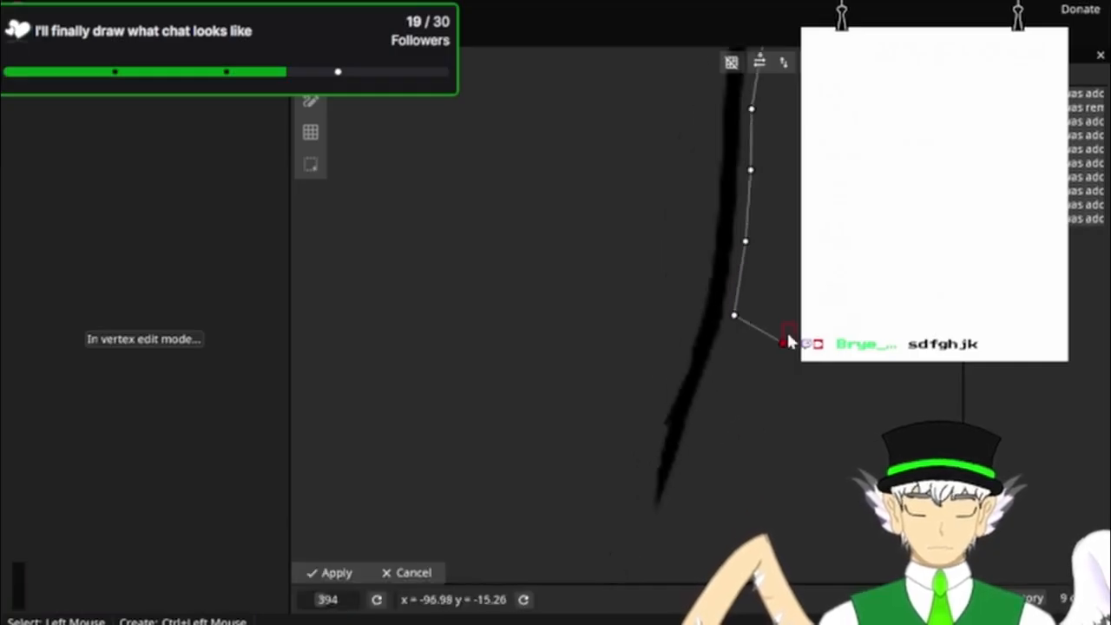
left_click(714, 390)
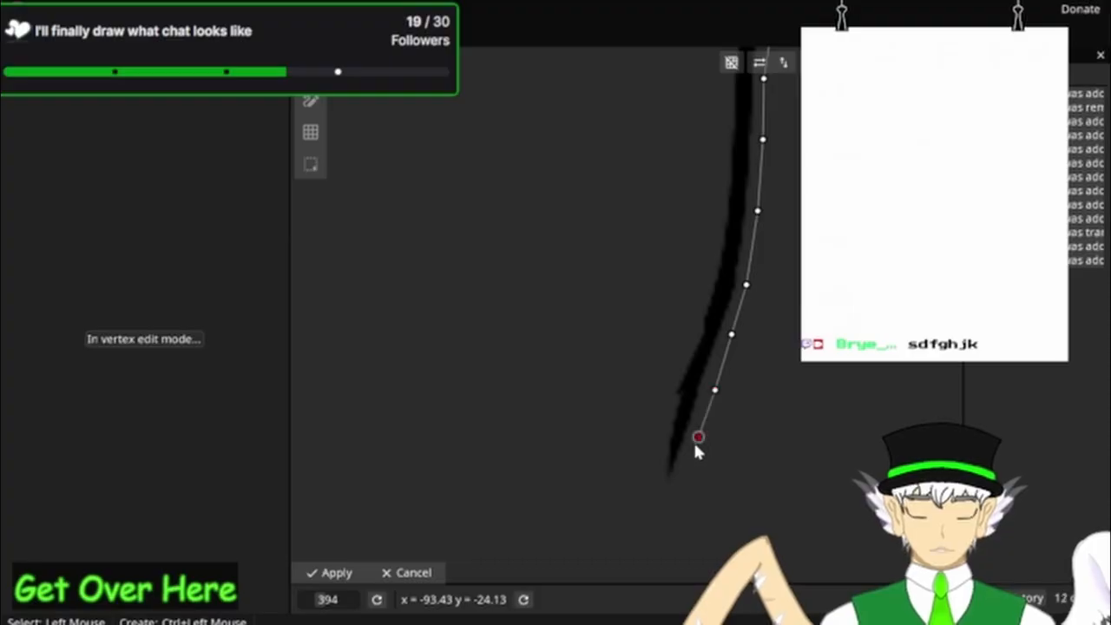
left_click(673, 491)
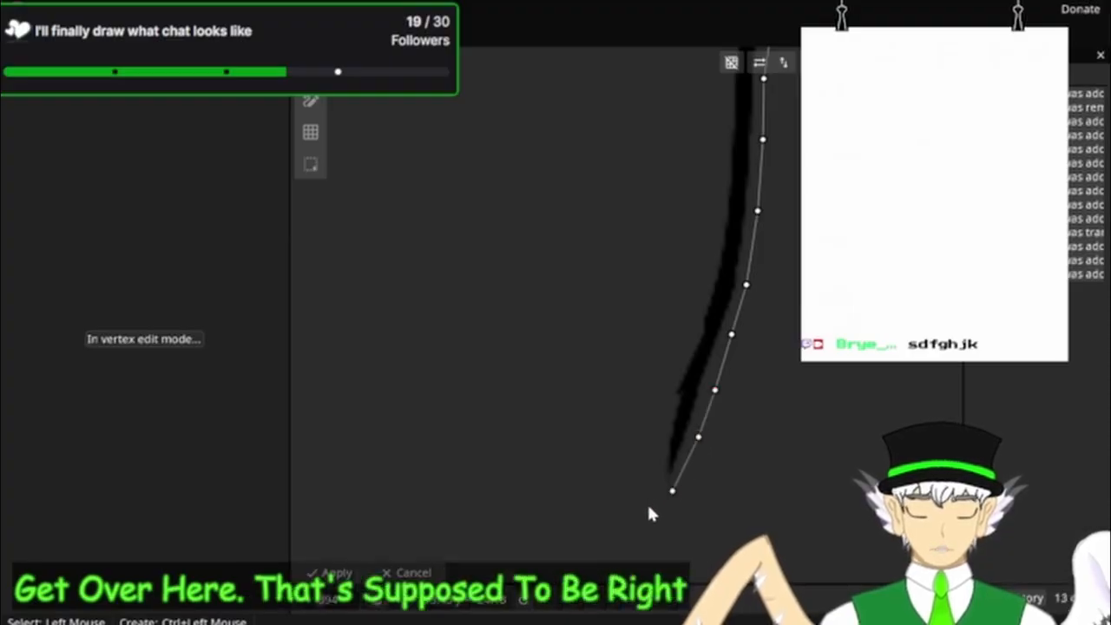
left_click(650, 506)
left_click(650, 474)
left_click(655, 435)
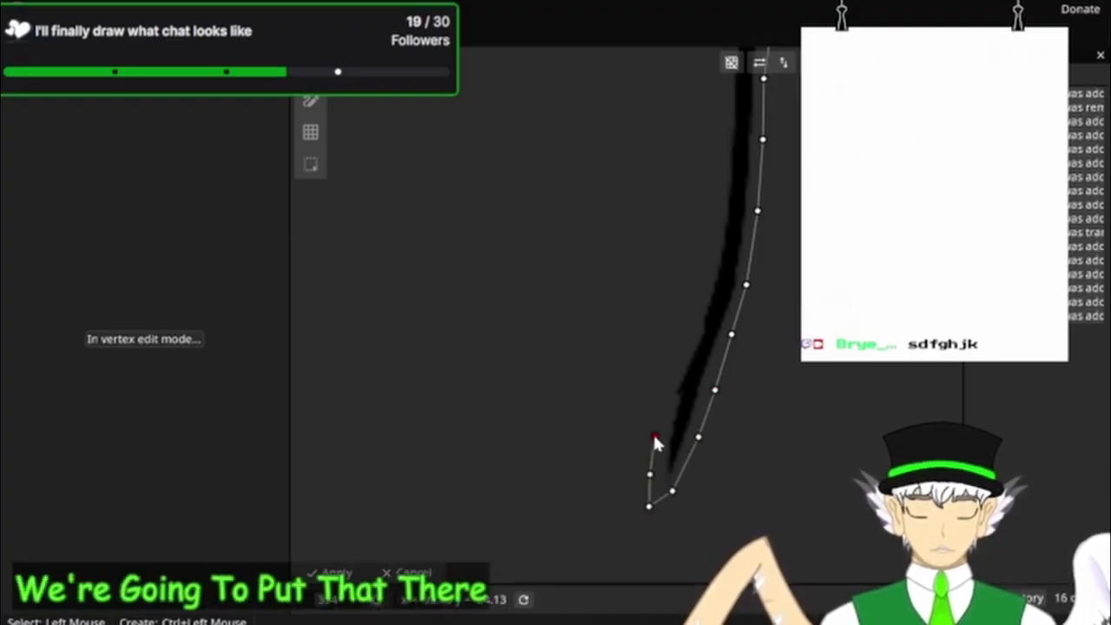
Step: Continue the vertex chain from the bottom tip up the lower inner side of the right-hand line
left_click(667, 376)
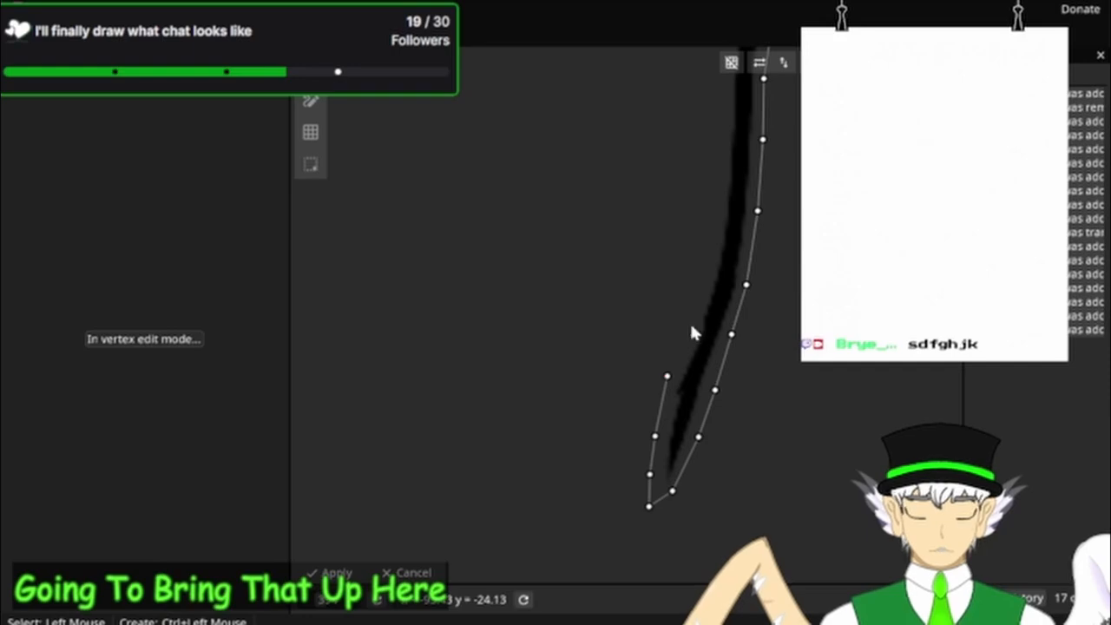
left_click(690, 329)
left_click(704, 272)
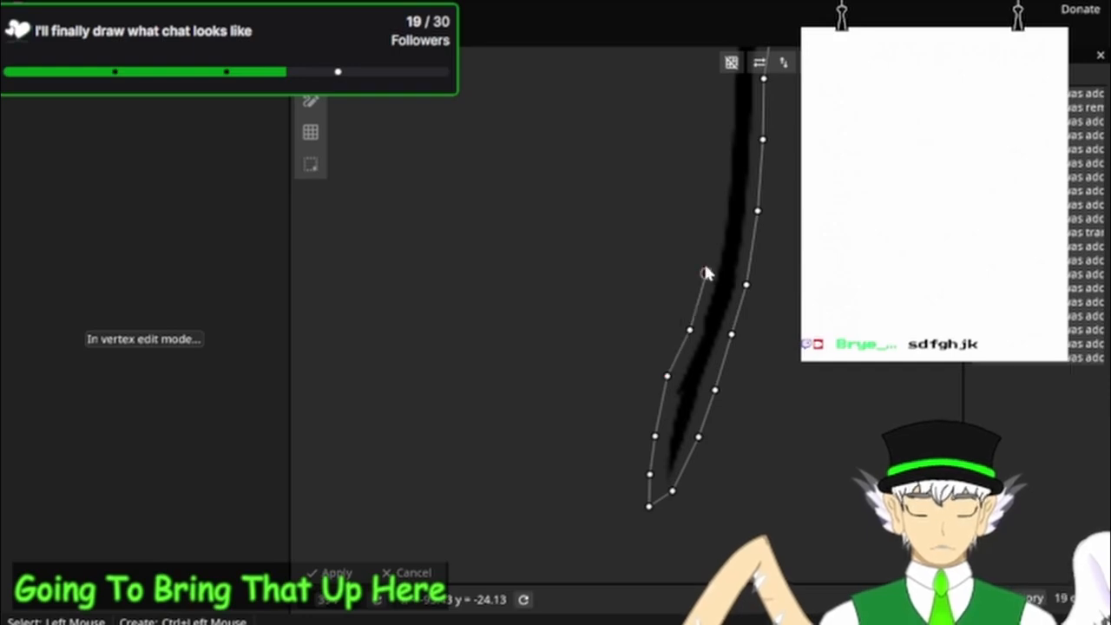
Step: Extend the vertex chain up the rest of the inner side and connect it to the top vertex, closing the outline
left_click_drag(688, 174, 656, 400)
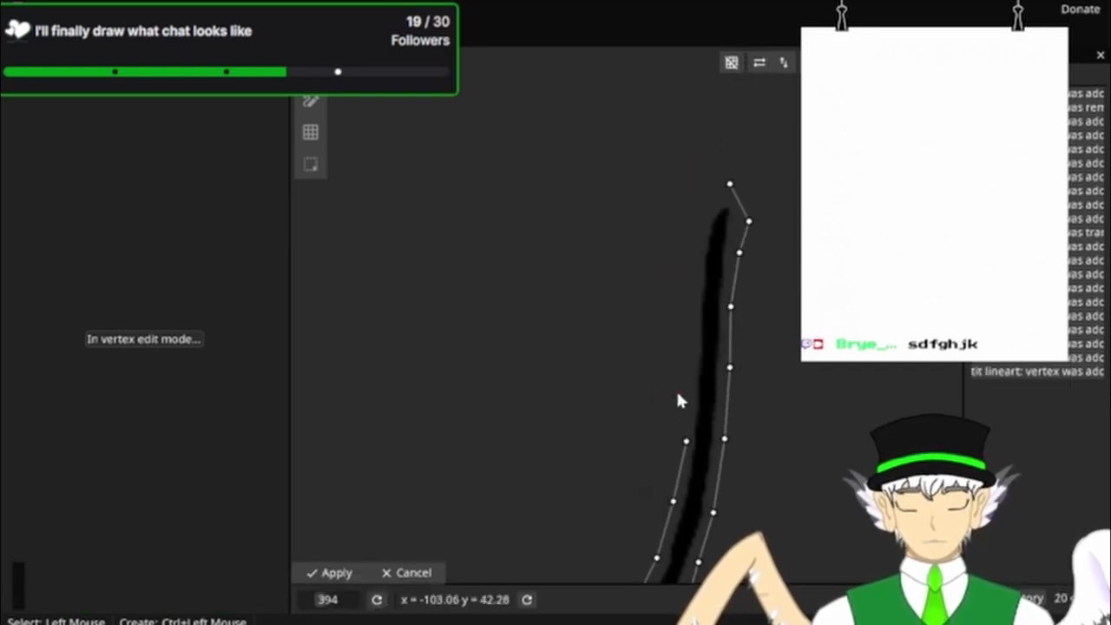
left_click(688, 366)
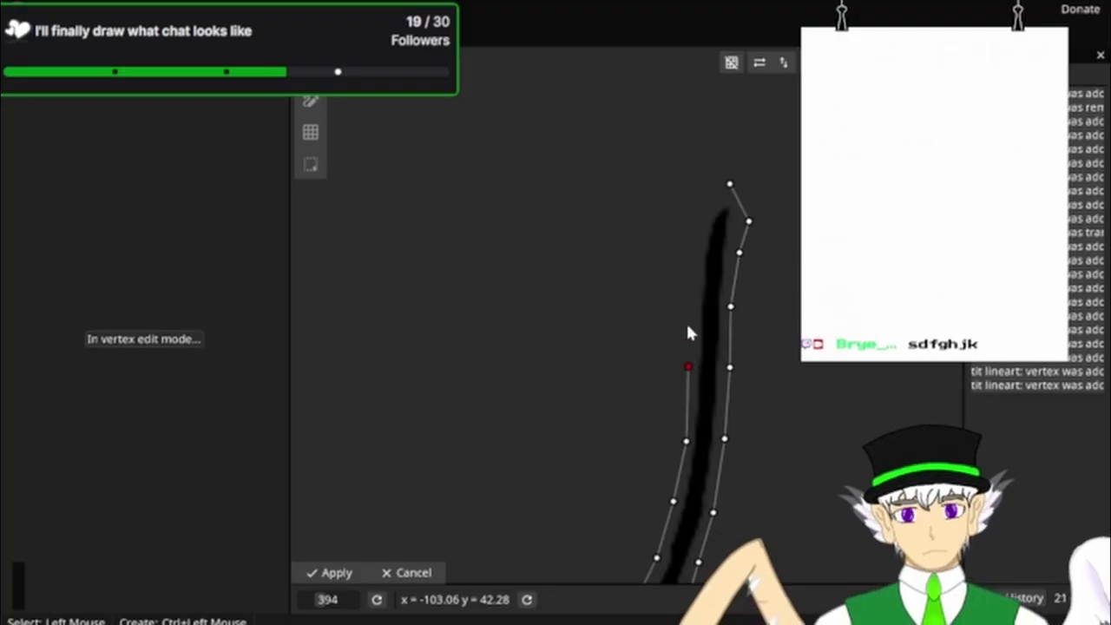
left_click(692, 306)
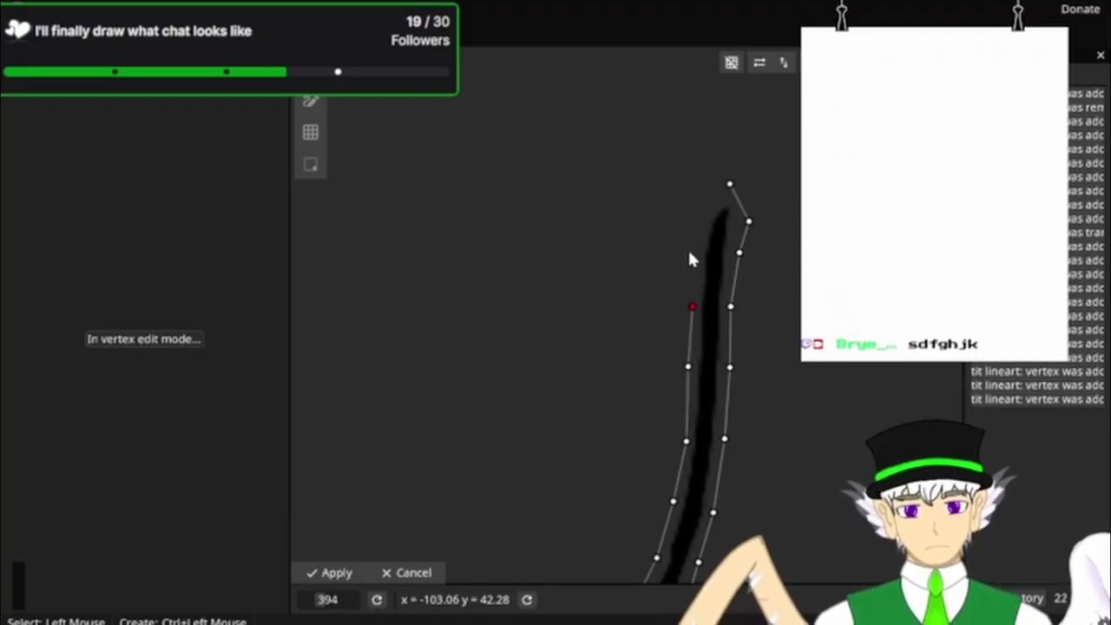
left_click(690, 252)
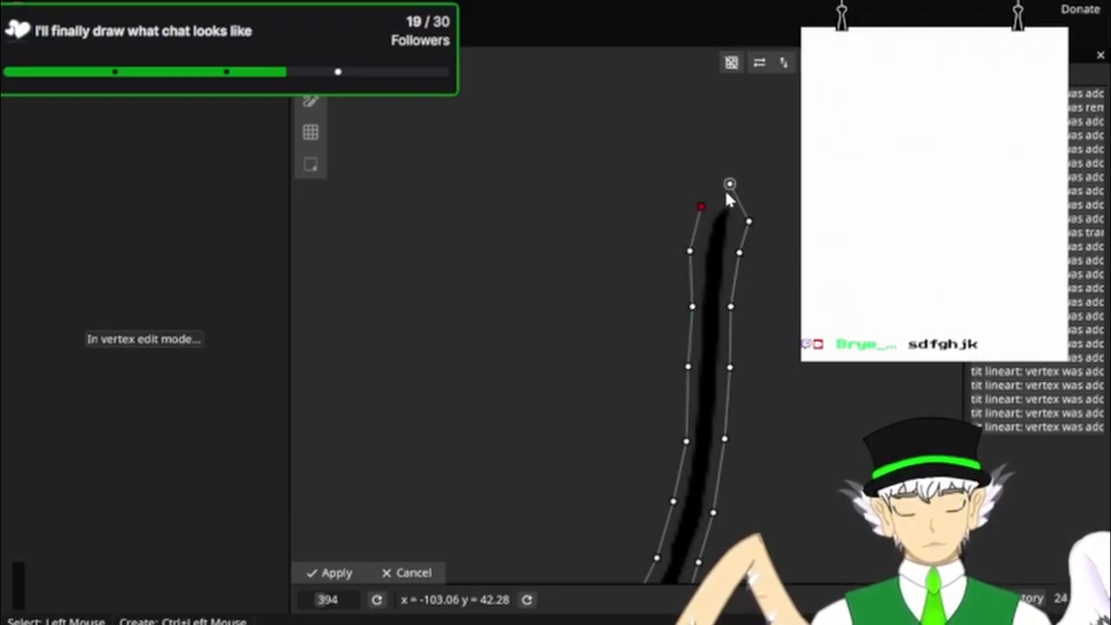
left_click(312, 102)
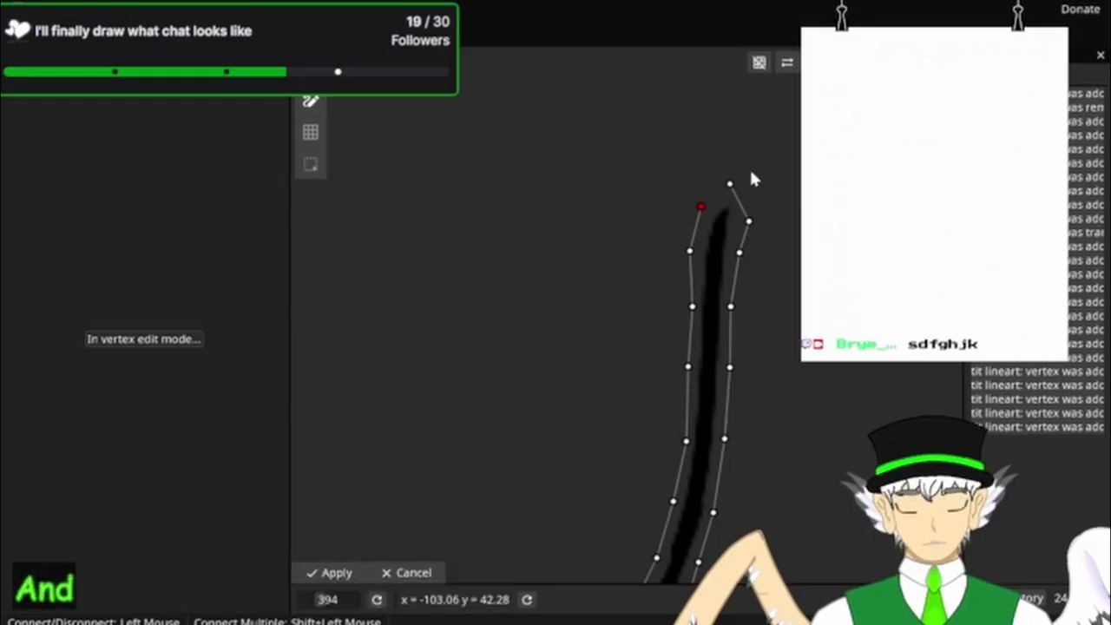
left_click(729, 184)
left_click(311, 100)
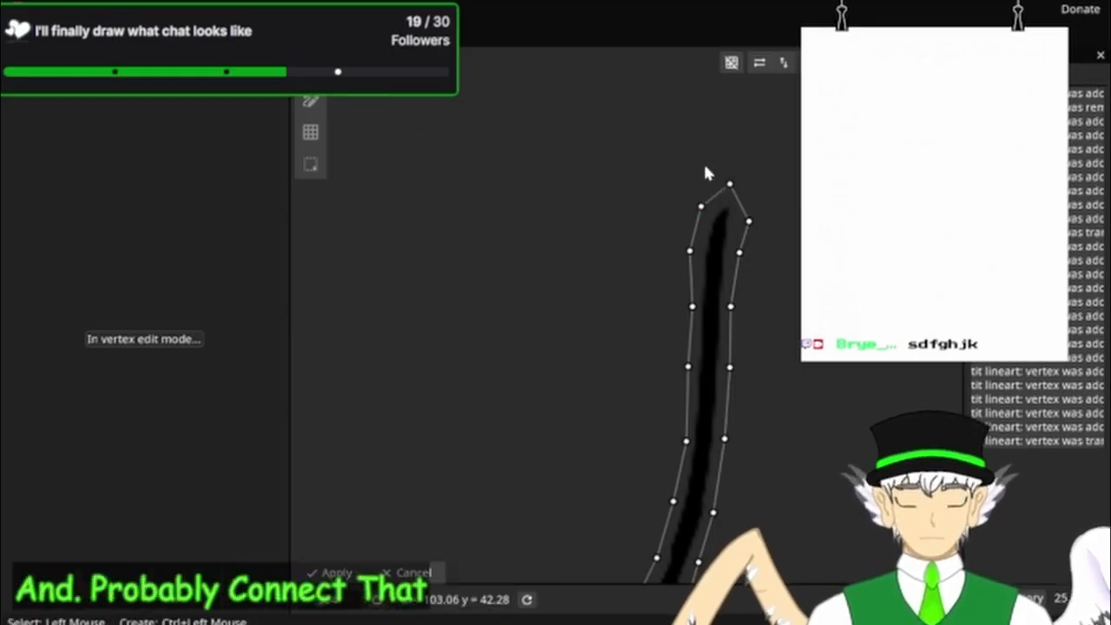
Step: Add three connected vertices down the middle of the line's upper part and adjust them to sit centred in the stroke
left_click(722, 222, "ctrl")
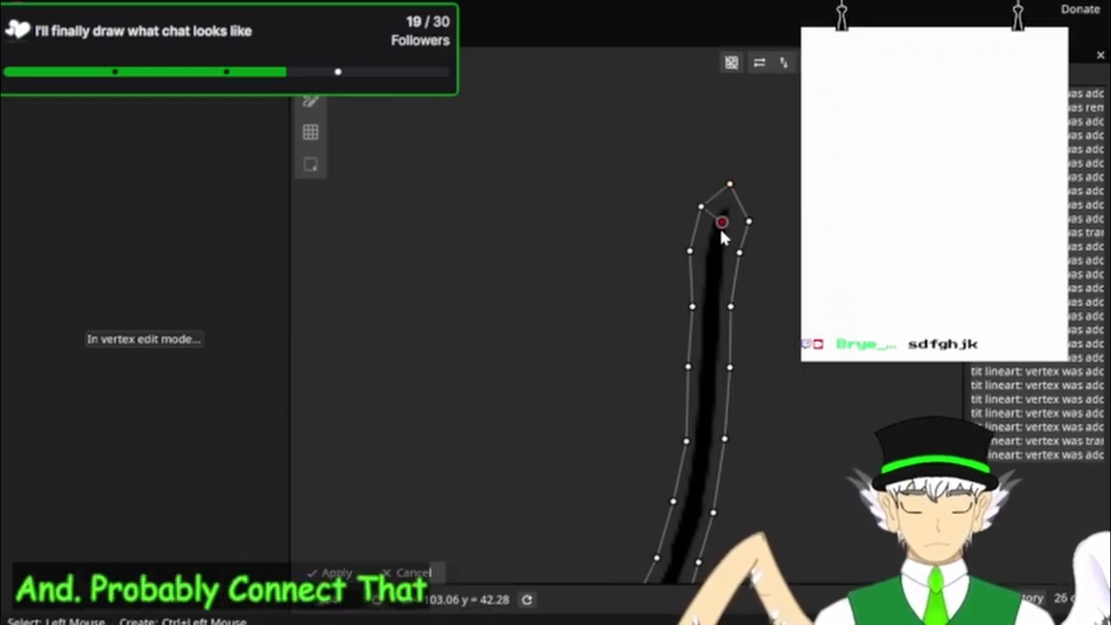
left_click(712, 294, "ctrl")
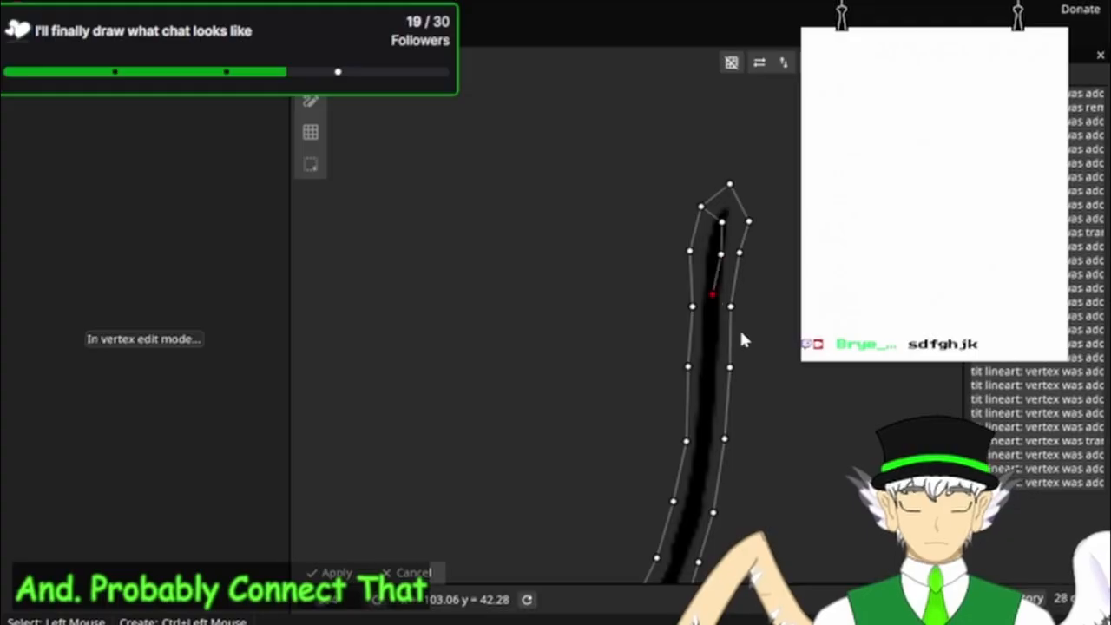
left_click_drag(748, 334, 751, 243)
left_click(760, 229)
left_click_drag(713, 204, 710, 220)
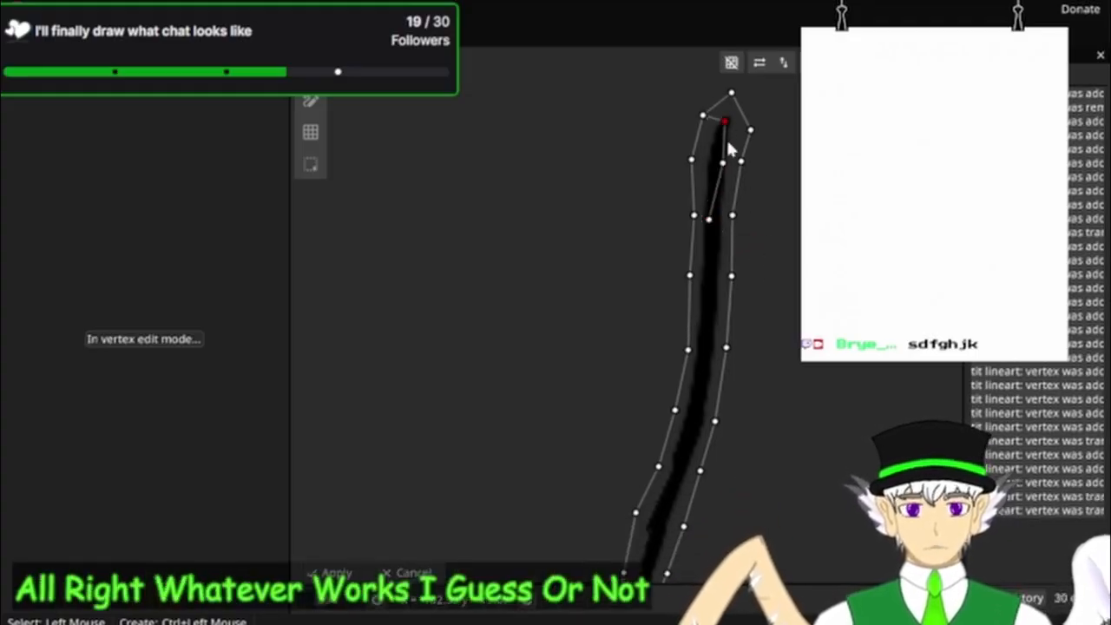
mouse_move(722, 163)
left_mouse_down()
mouse_move(703, 160)
mouse_move(717, 167)
left_mouse_up()
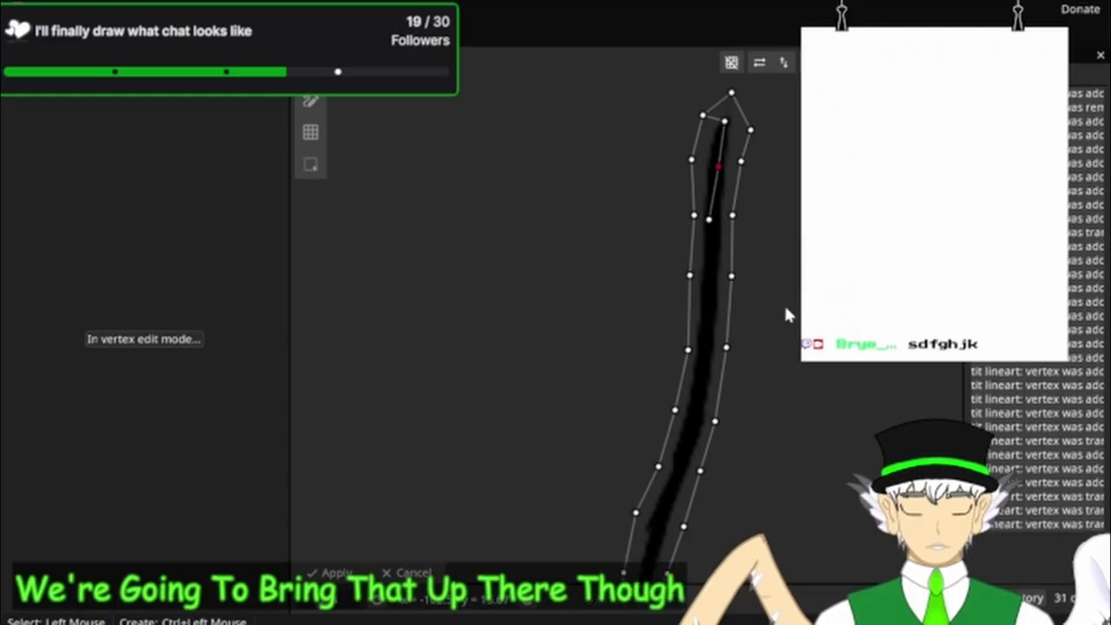
scroll(759, 230, "up", 5)
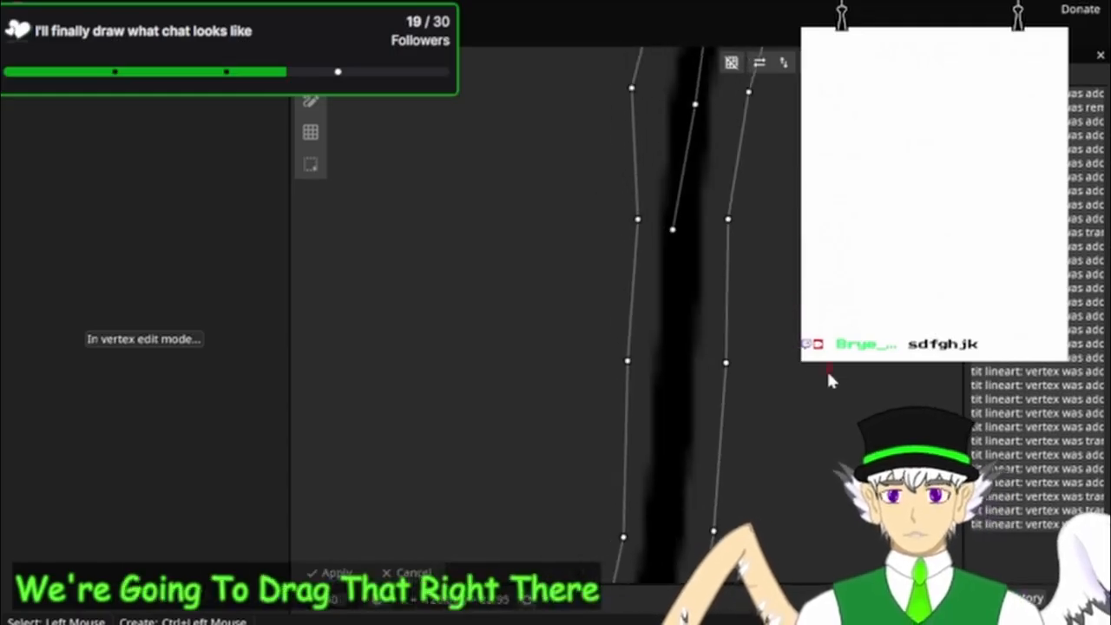
left_click_drag(672, 258, 686, 252)
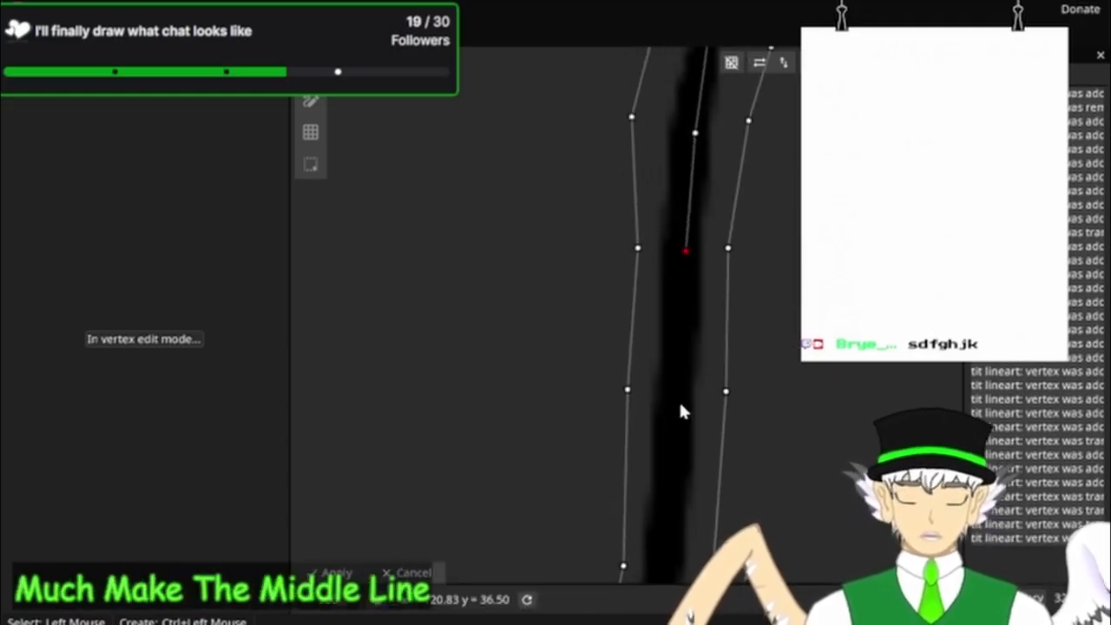
Step: Continue placing vertices along the middle of the line down to its bottom tip
left_click_drag(668, 463, 672, 239)
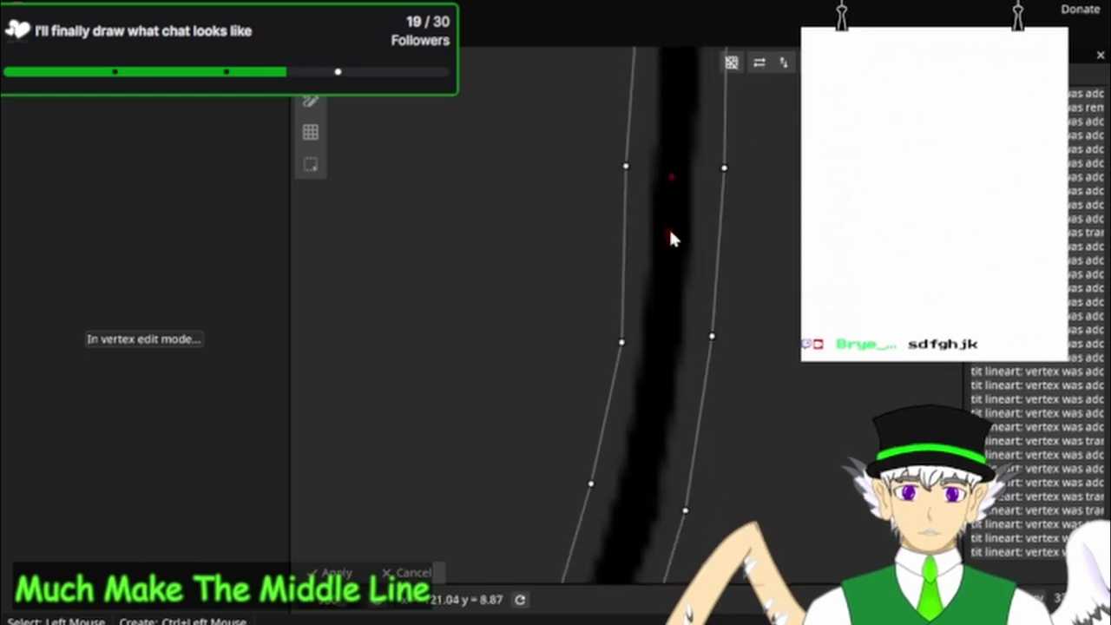
left_click(658, 342, "ctrl")
left_click_drag(654, 441, 695, 235)
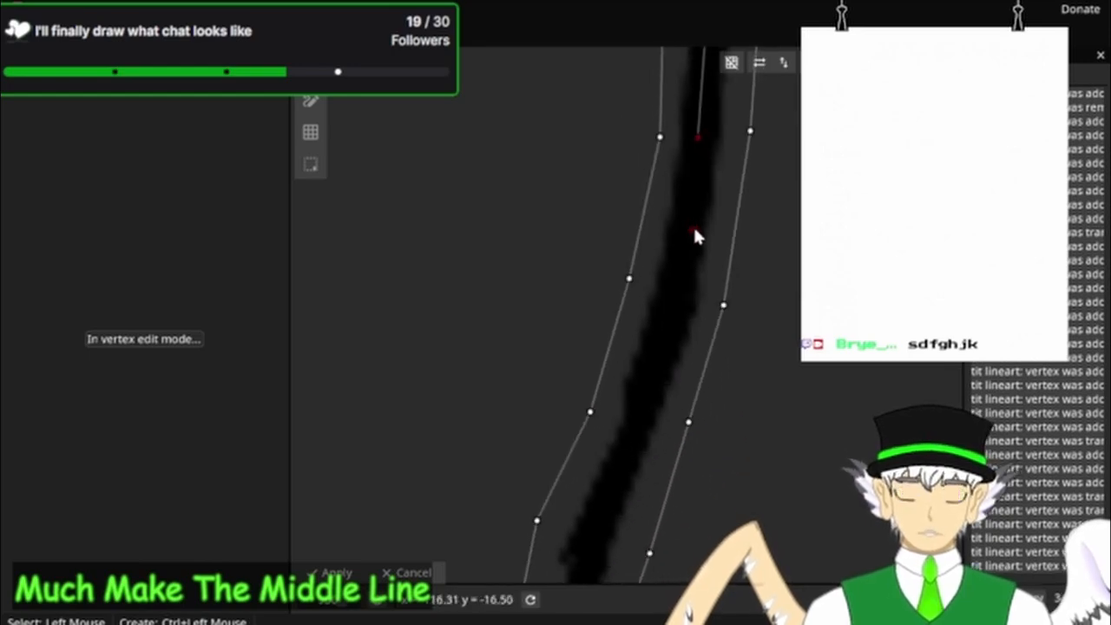
left_click(679, 295, "ctrl")
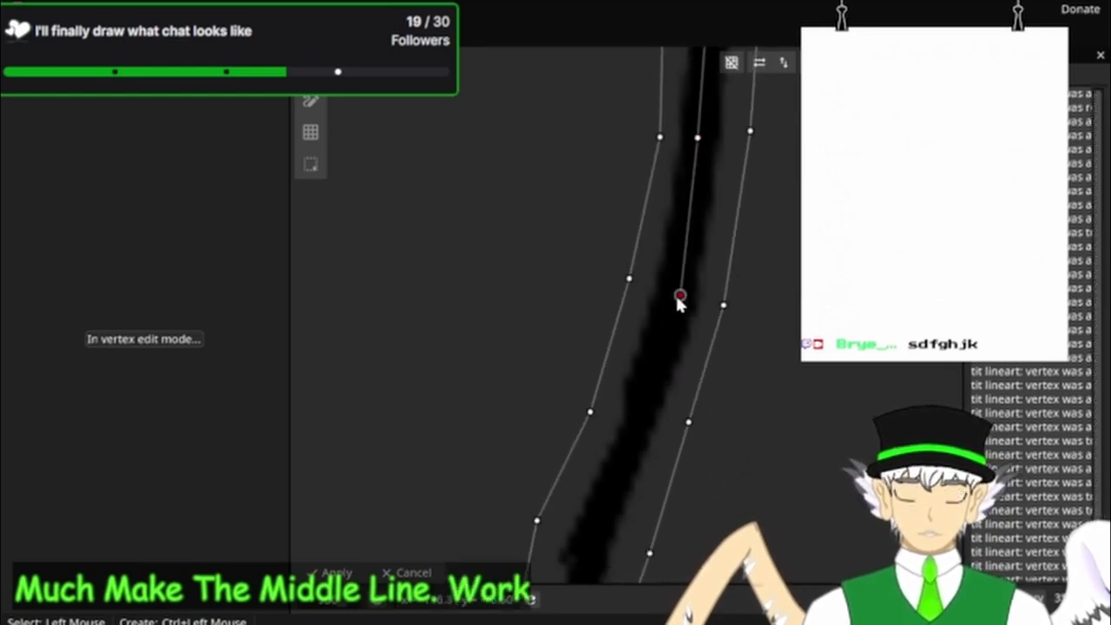
left_click(636, 423, "ctrl")
left_click_drag(631, 457, 684, 303)
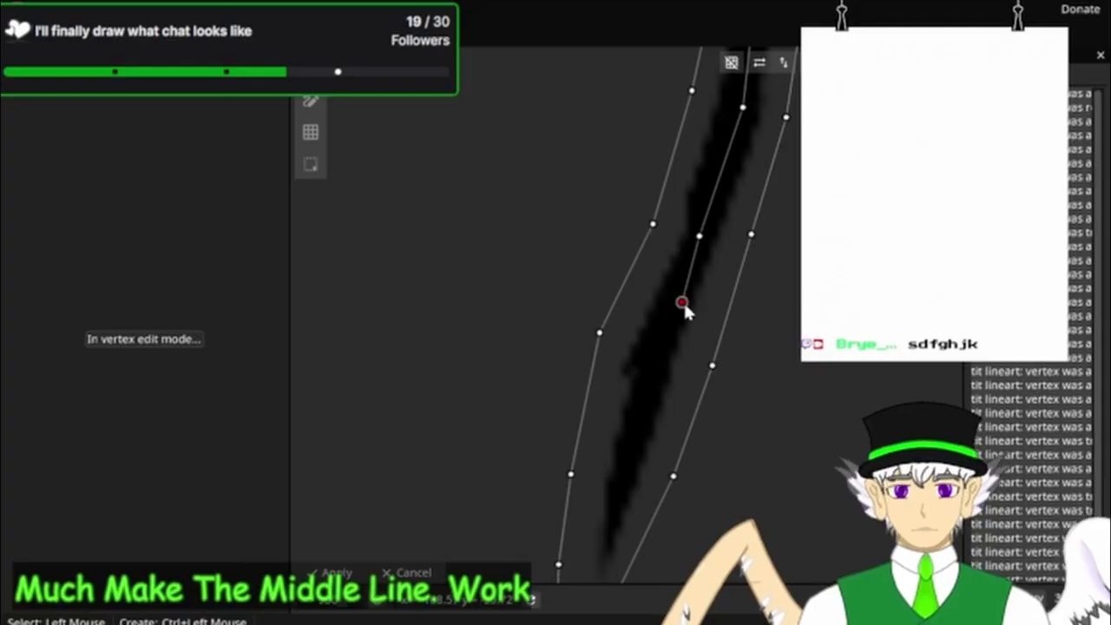
left_click(656, 348, "ctrl")
left_click(622, 479, "ctrl")
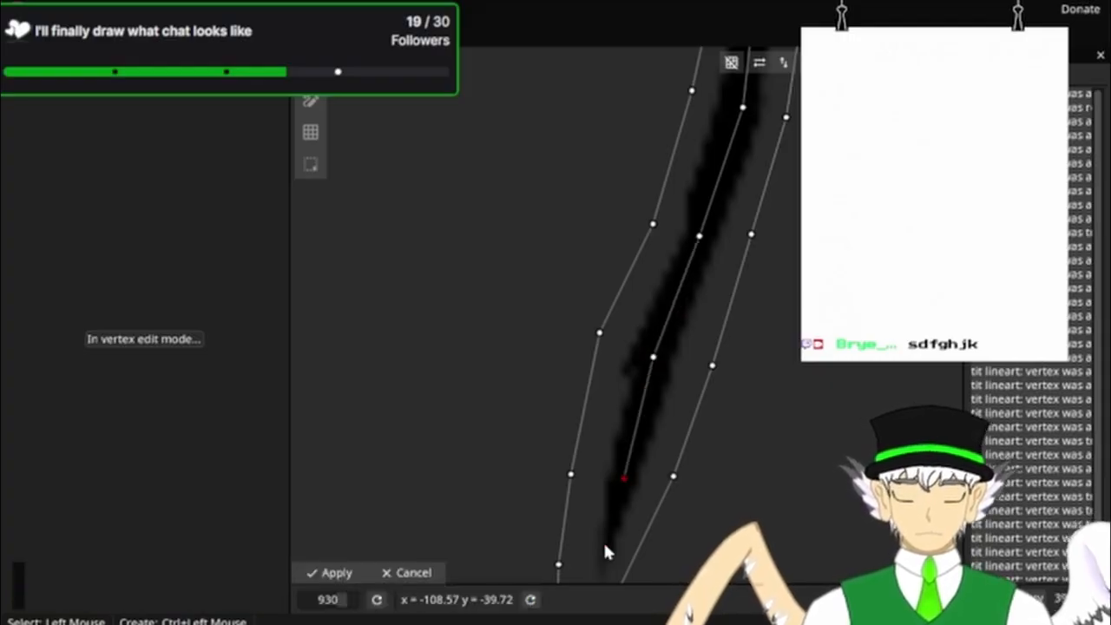
left_click_drag(605, 550, 640, 363)
Step: Connect the gap in the middle vertex chain and link its top vertex to the outline vertices around the top tip
mouse_move(777, 310)
left_mouse_down()
mouse_move(724, 454)
mouse_move(671, 534)
left_mouse_up()
scroll(765, 349, "down", 5)
left_click_drag(816, 217, 701, 545)
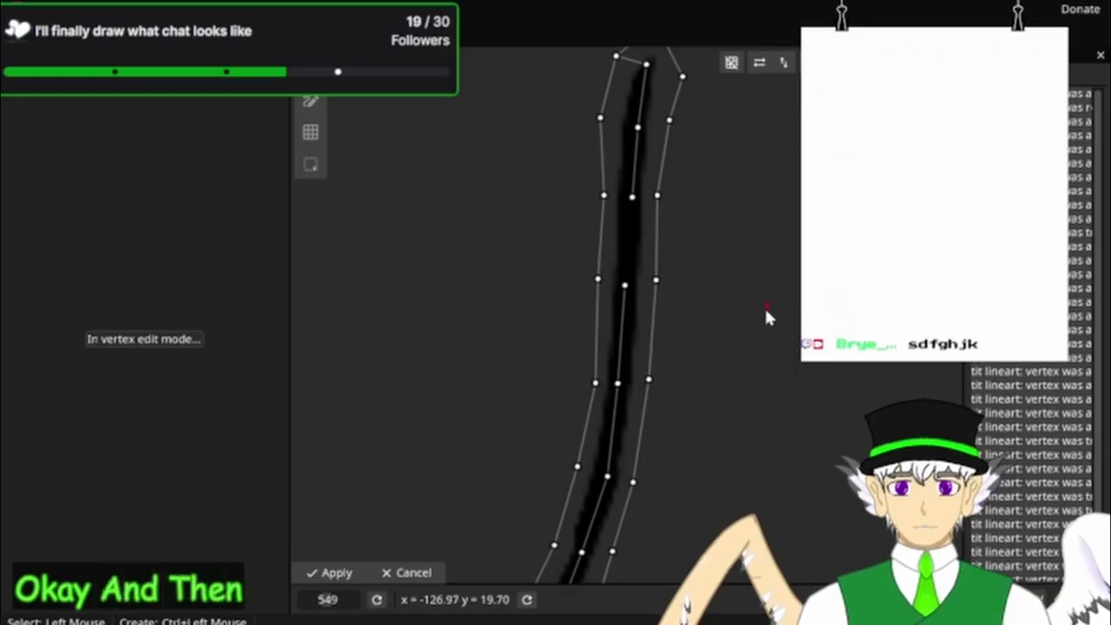
left_click_drag(765, 309, 742, 413)
left_click(308, 111)
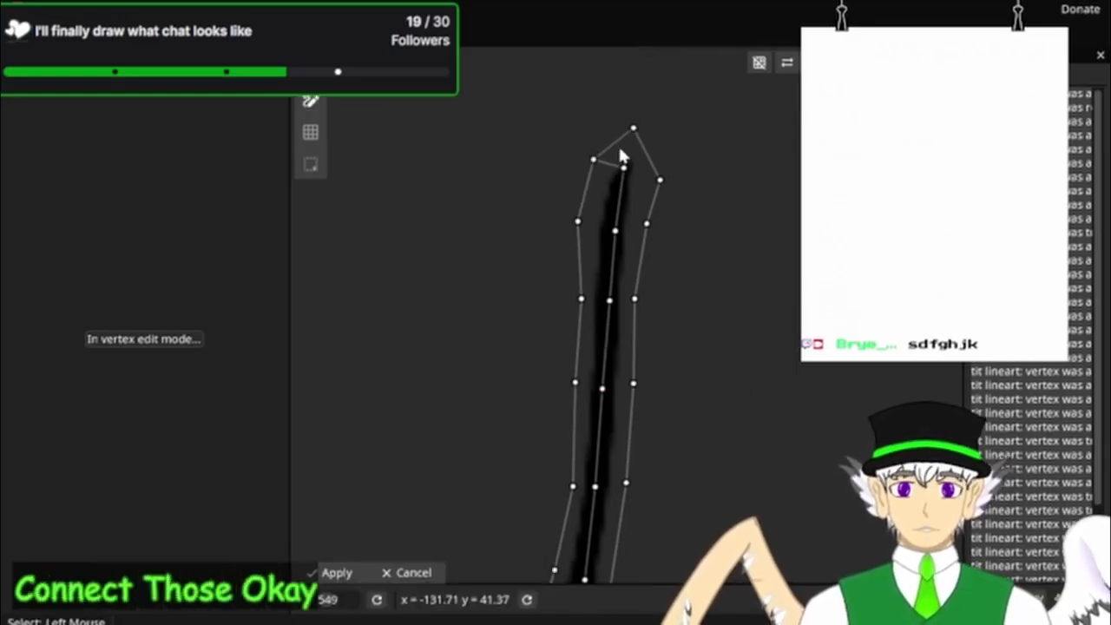
left_click(623, 167)
left_click(660, 178)
left_click(623, 168)
left_click(632, 129)
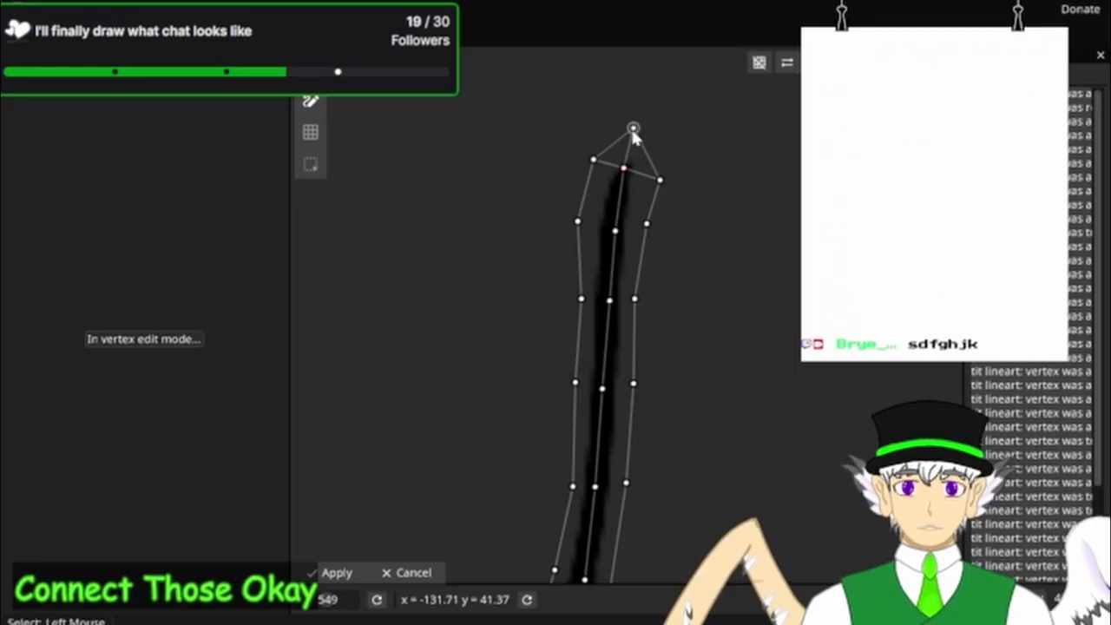
Step: Connect the second and third middle vertices from the top to the outline vertices on both sides
left_click(619, 225)
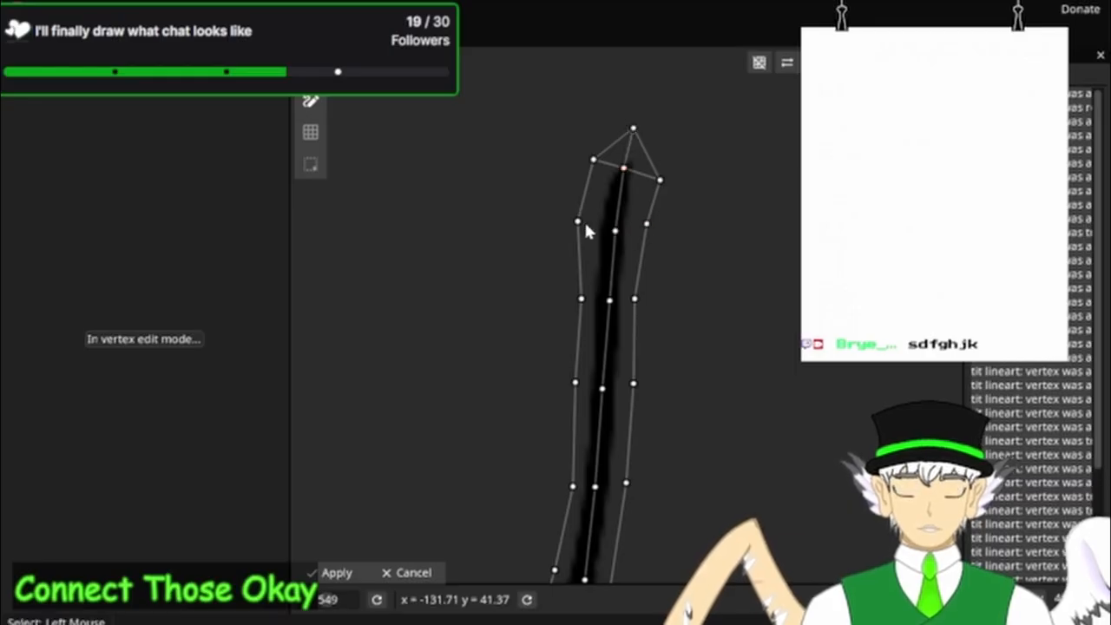
left_click(581, 221)
left_click(615, 230)
left_click(619, 230)
left_click(646, 224)
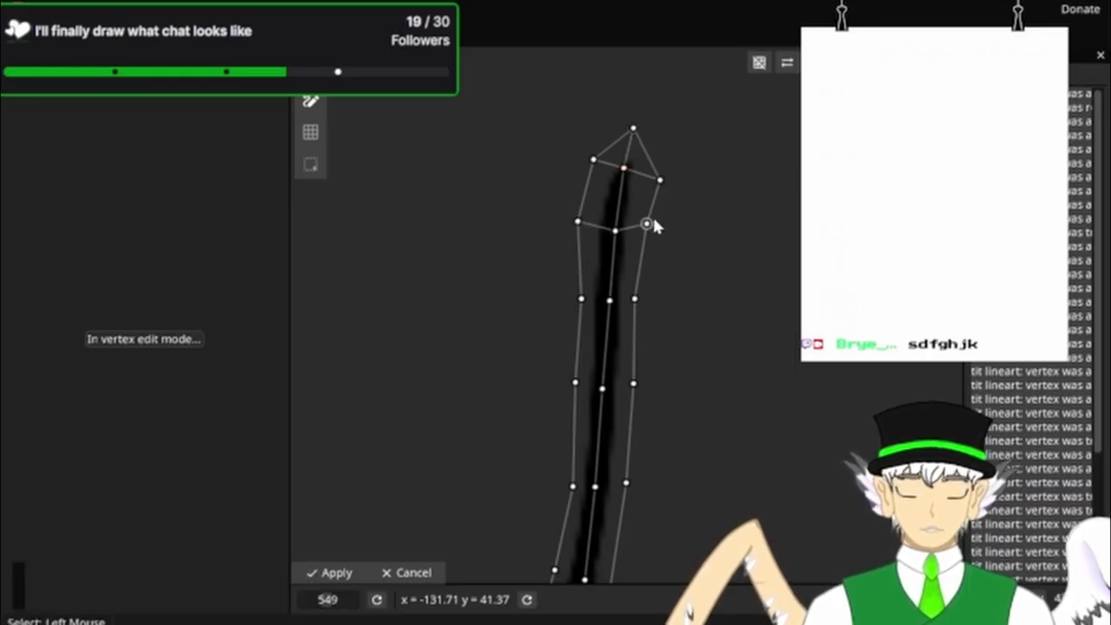
left_click(610, 301)
left_click(634, 299)
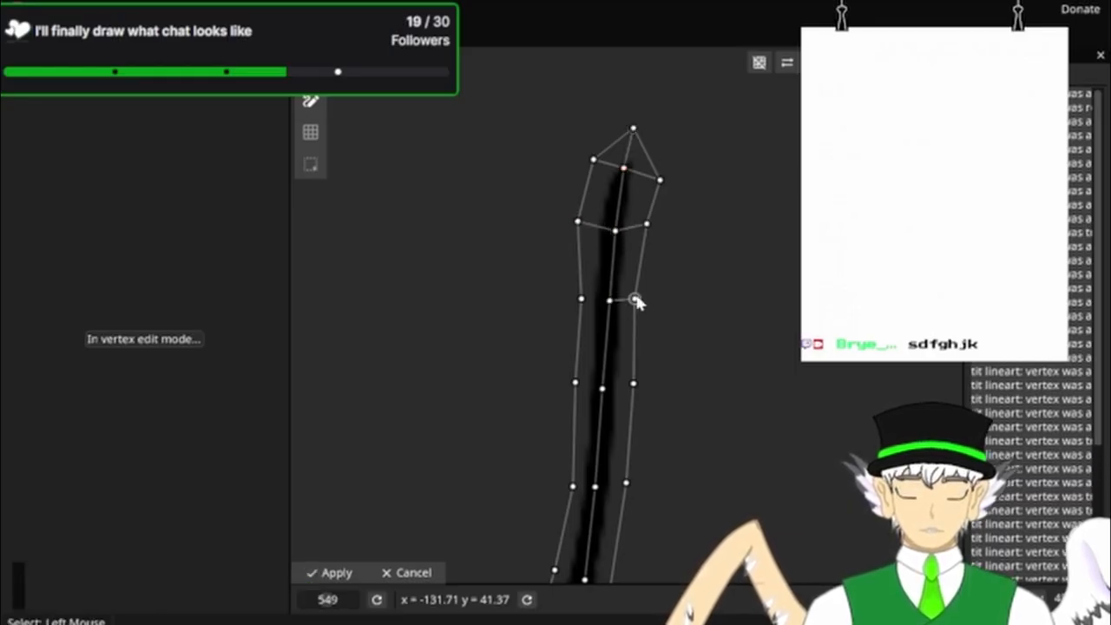
left_click(581, 299)
Step: Connect the fourth and fifth middle vertices from the top to the outline vertices on both sides
left_click(603, 389)
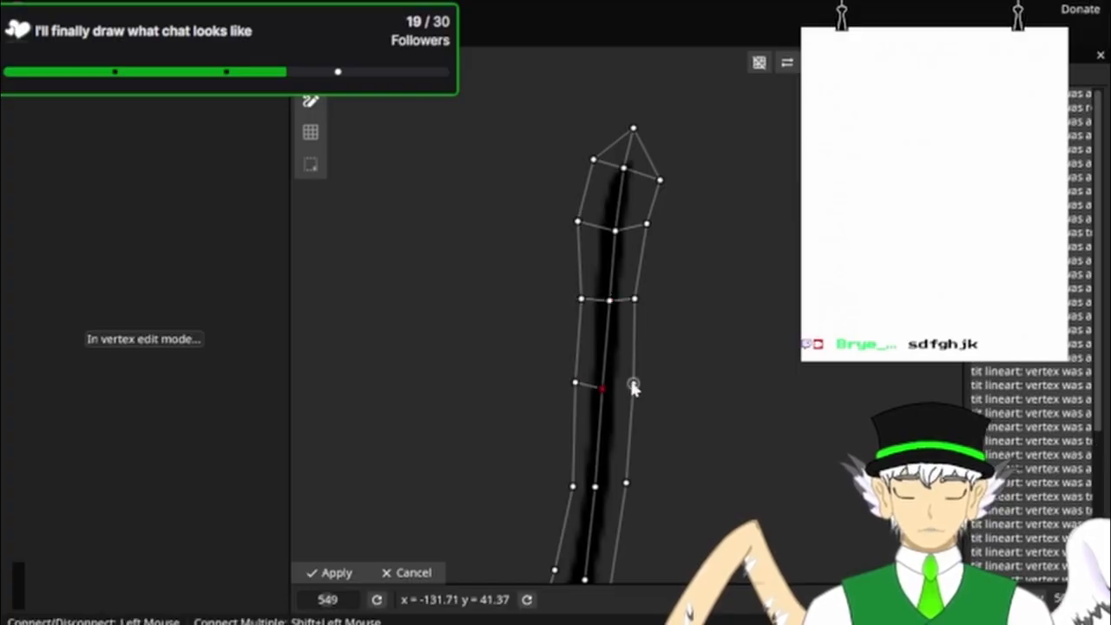
left_click(626, 483)
left_click(596, 486)
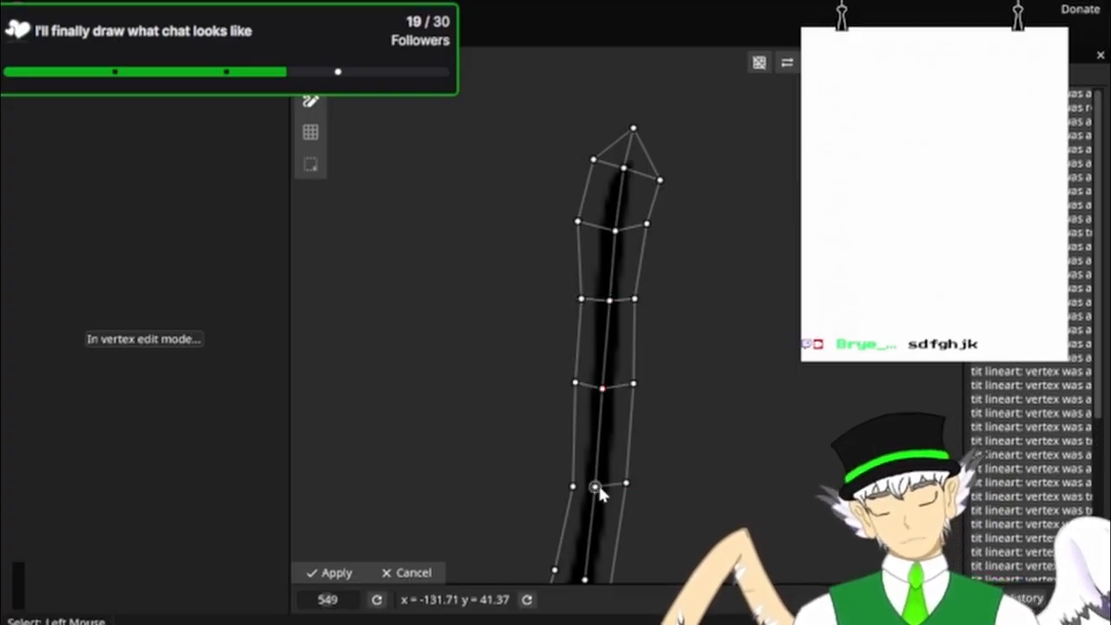
left_click(597, 486)
left_click(575, 486)
Step: Connect the four middle vertices of the line's lower part, down to just above the bottom tip, to the outline on both sides
left_click_drag(606, 547, 667, 235)
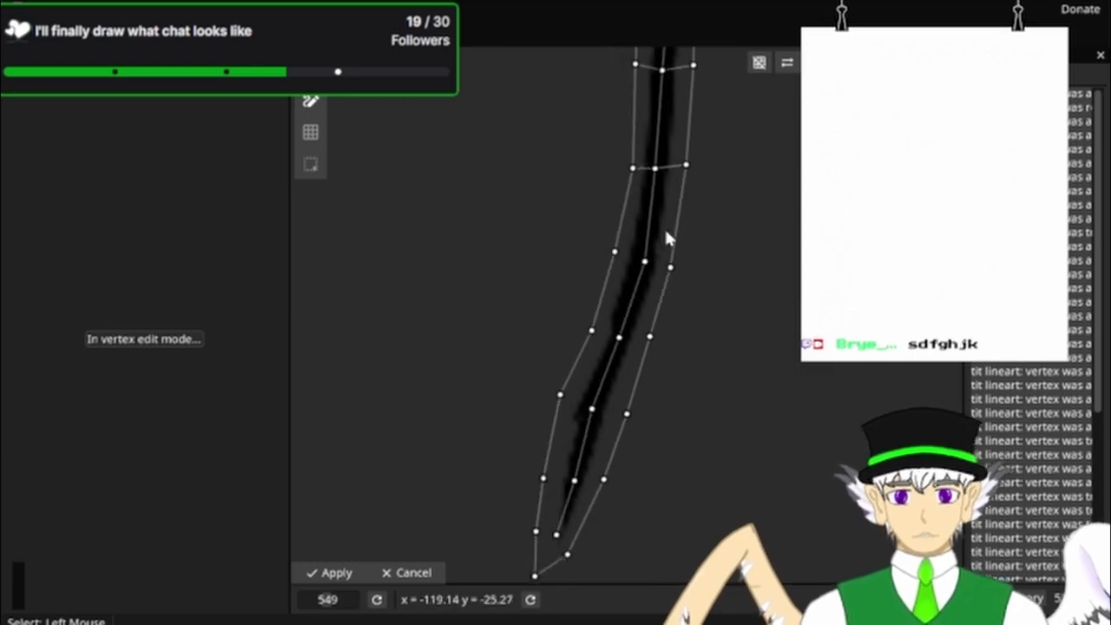
left_click(645, 263)
left_click(614, 252)
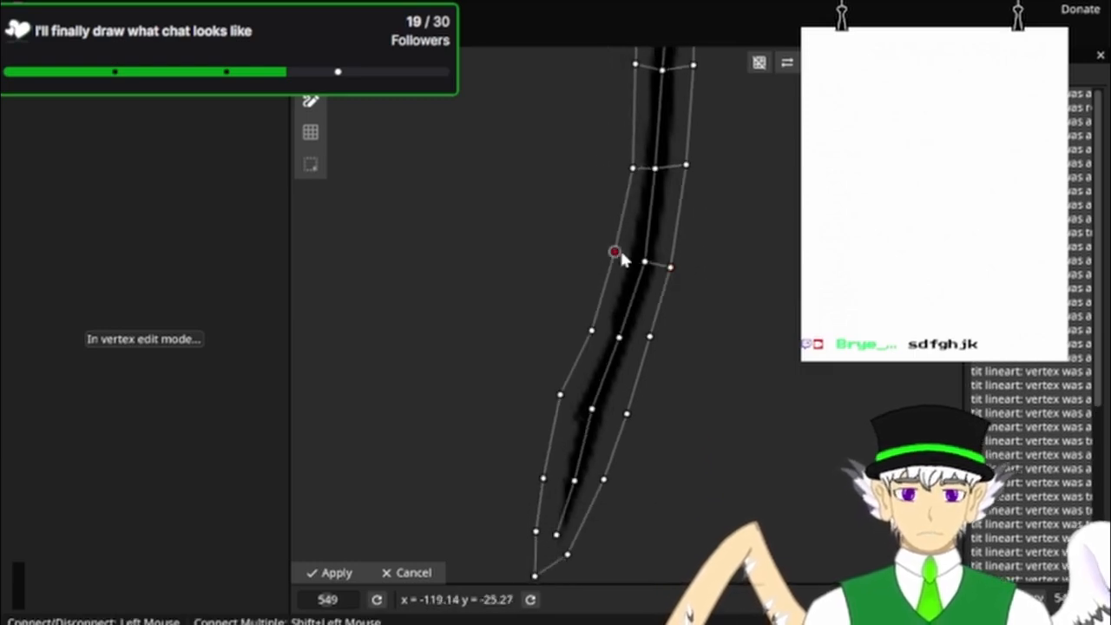
left_click(637, 336)
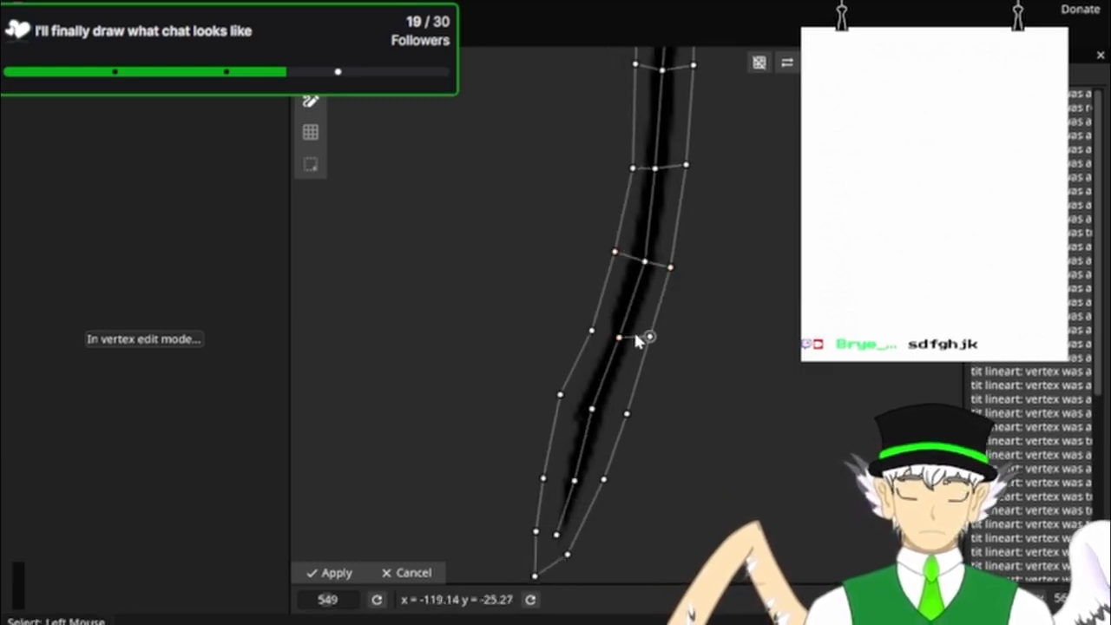
left_click(591, 330)
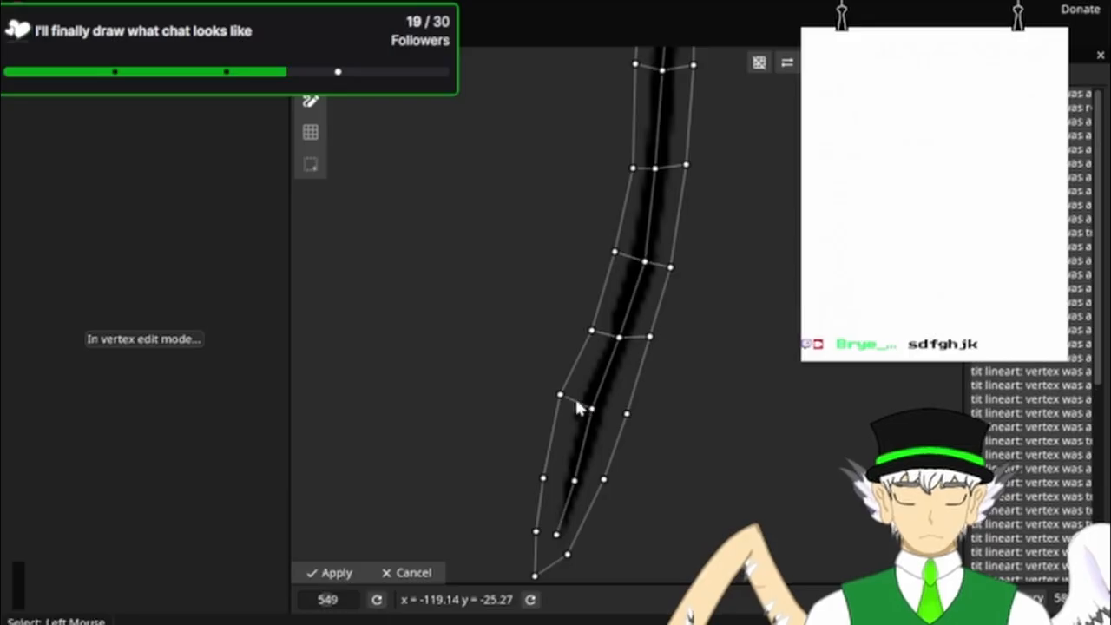
left_click(626, 414)
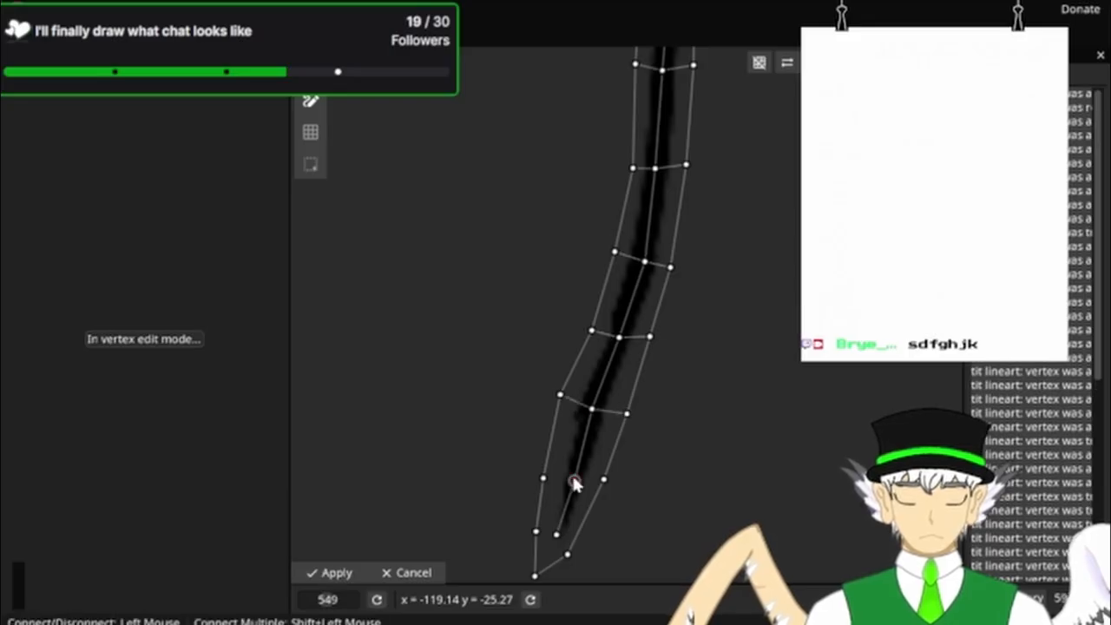
left_click(603, 479)
left_click(542, 479)
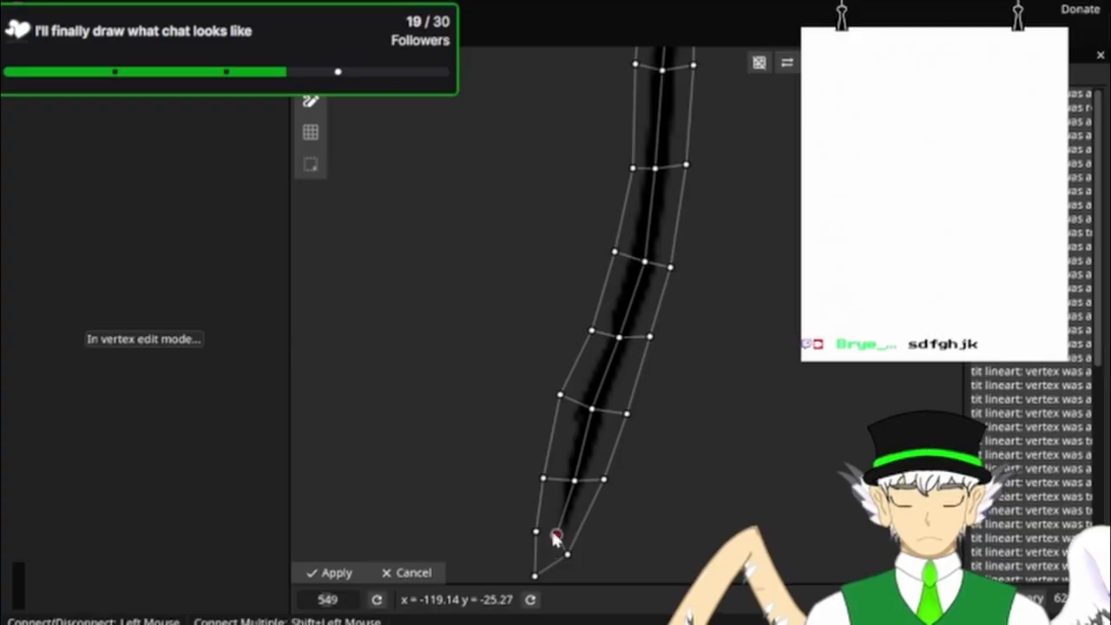
Step: Connect the lowest middle vertex to the outline vertices around the bottom tip and restore the left outline edge just above it
left_click(556, 535)
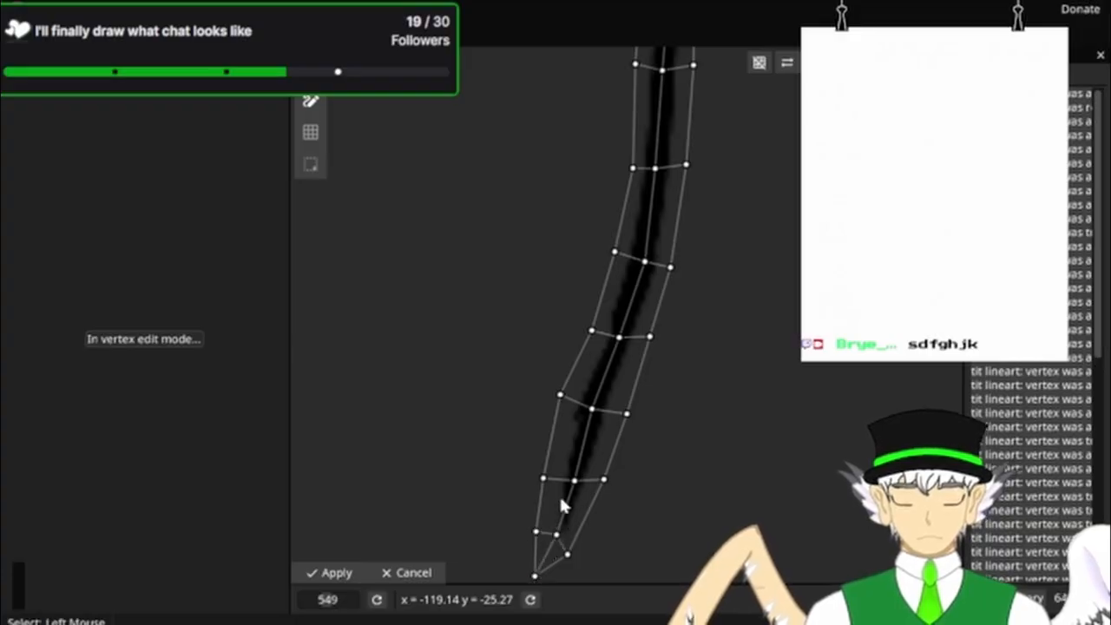
left_click(543, 478)
left_click(554, 534)
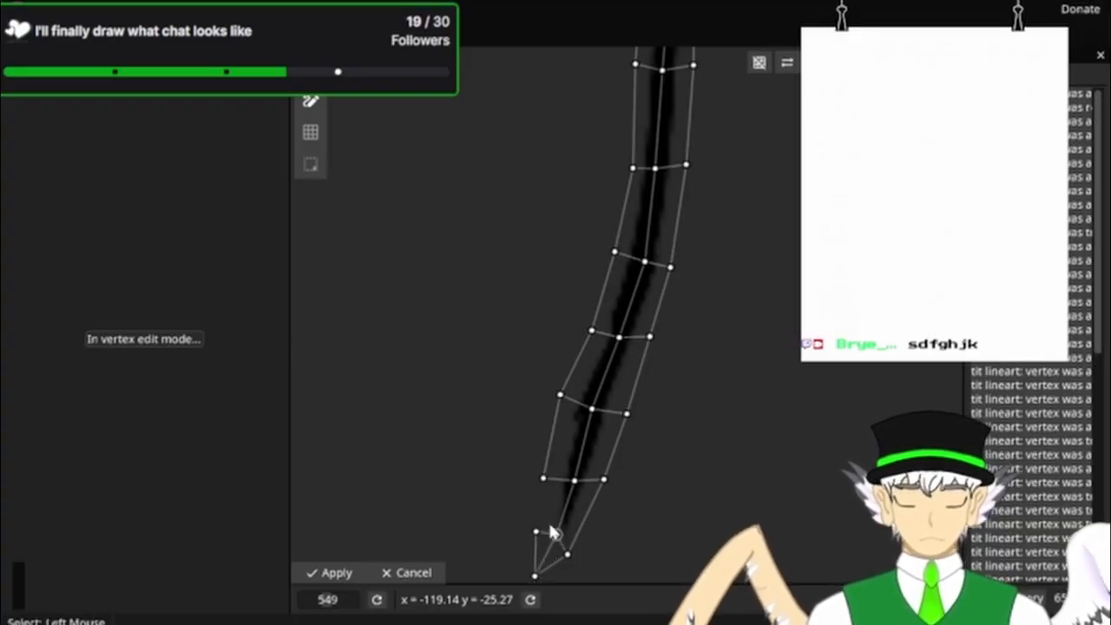
left_click(538, 531)
left_click(541, 479)
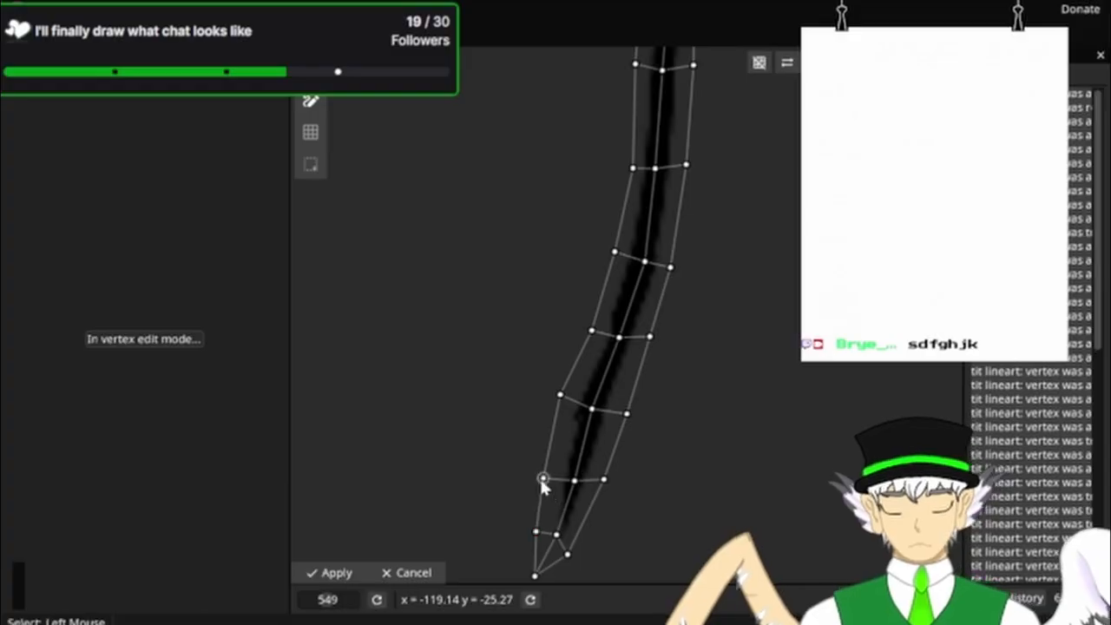
Step: Link the second, third and fourth middle vertices from the bottom diagonally down to the left outline vertices one row below
left_click(573, 480)
left_click(538, 531)
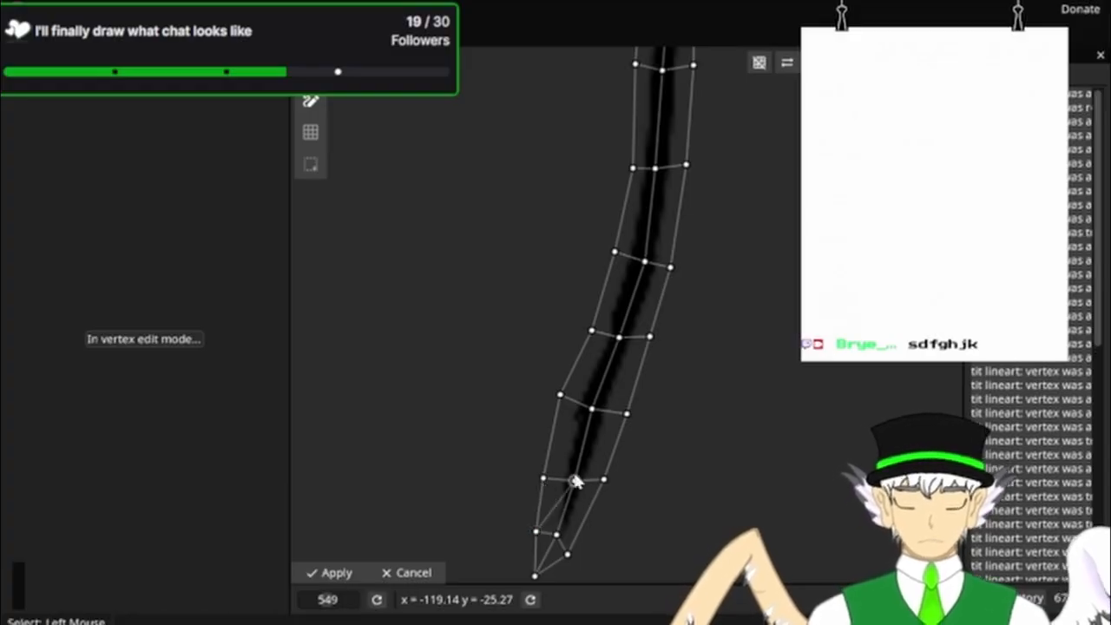
left_click(590, 409)
left_click(542, 478)
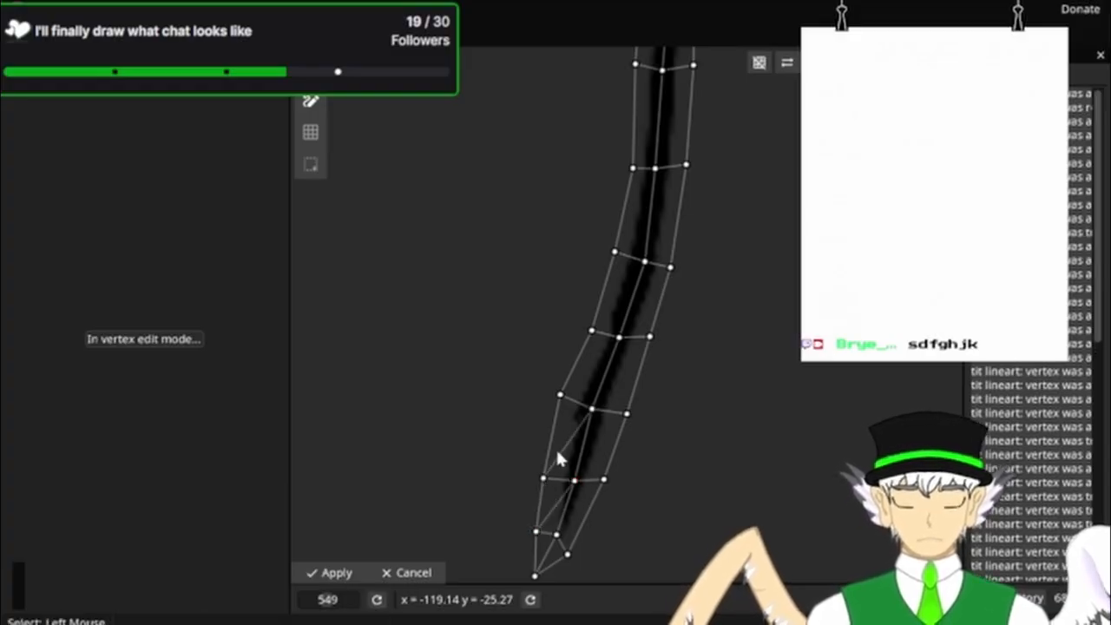
left_click(617, 338)
left_click(560, 396)
Step: Link the next three middle vertices up the line diagonally down to the left outline, removing the edge that skips a row
left_click_drag(681, 348, 676, 469)
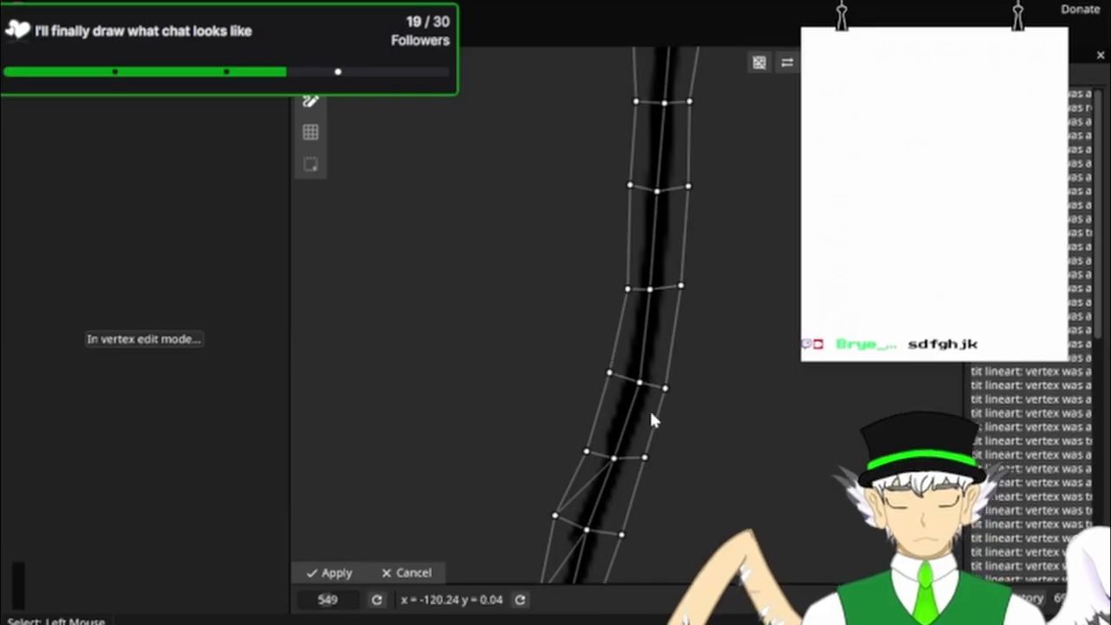
left_click(639, 383)
left_click(650, 290)
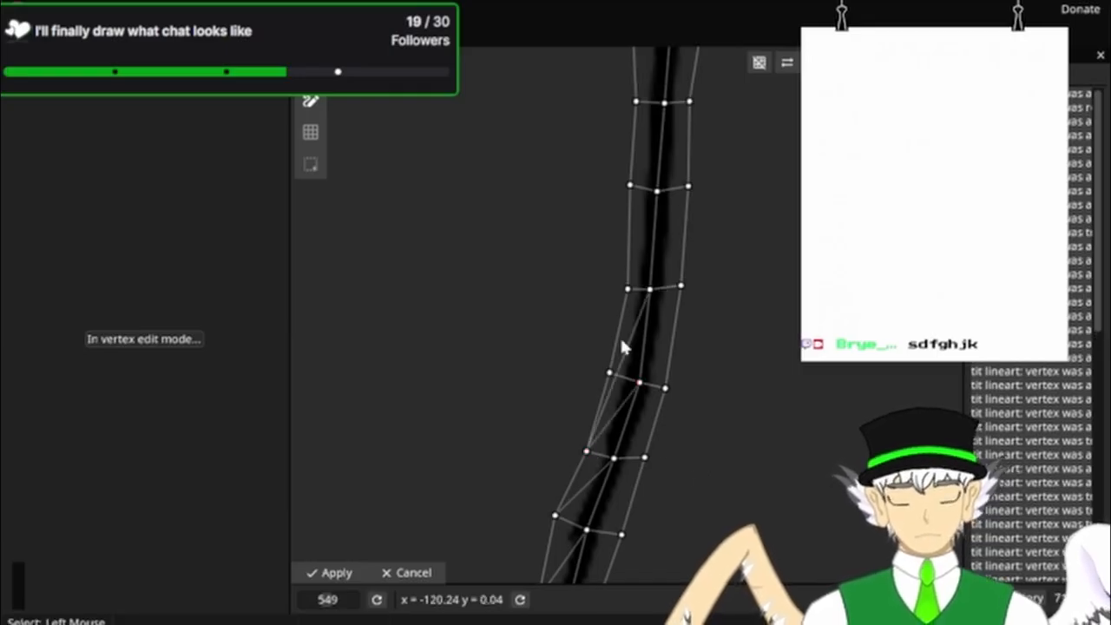
left_click(649, 291)
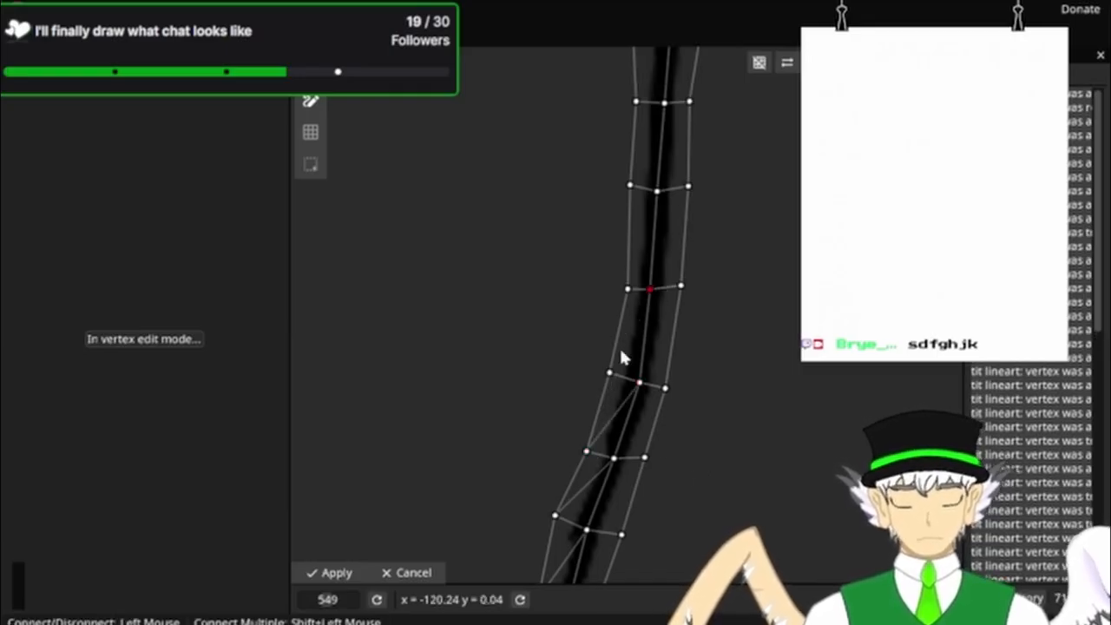
left_click(609, 373)
left_click(657, 191)
left_click(629, 289)
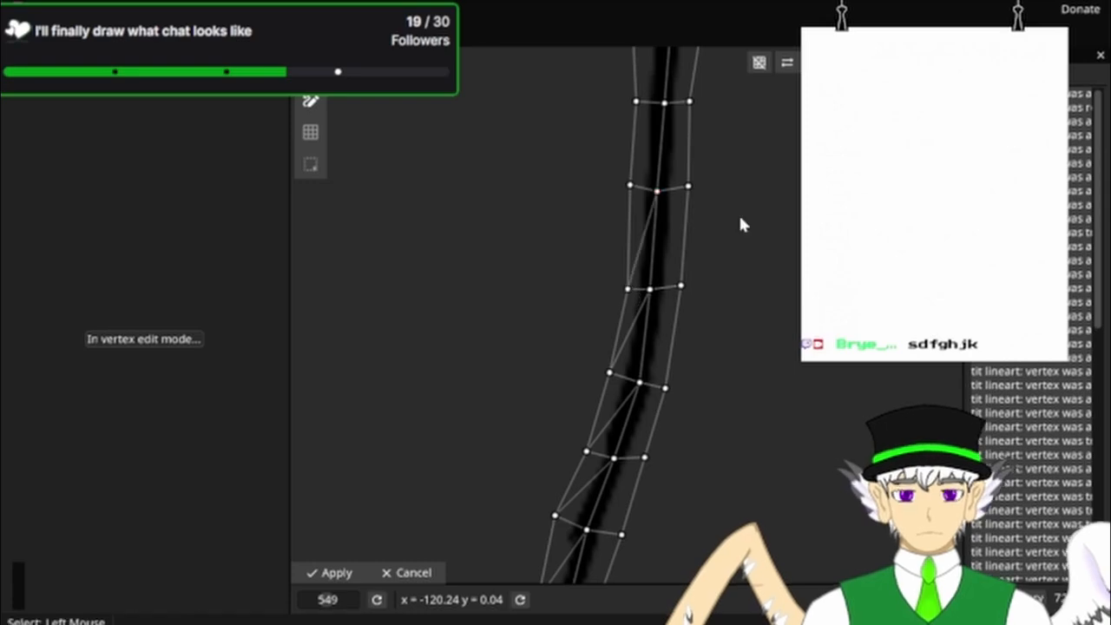
Step: Link the three topmost middle vertices diagonally down to the left outline vertices one row below
left_click_drag(740, 261, 766, 425)
left_click(692, 269)
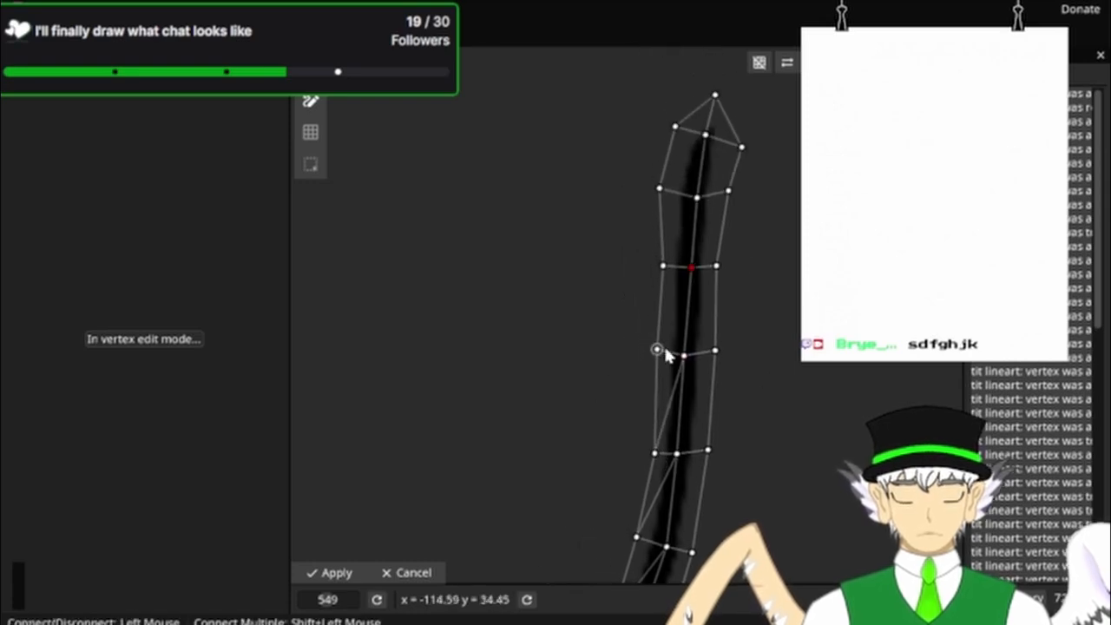
left_click(658, 350)
left_click(663, 264)
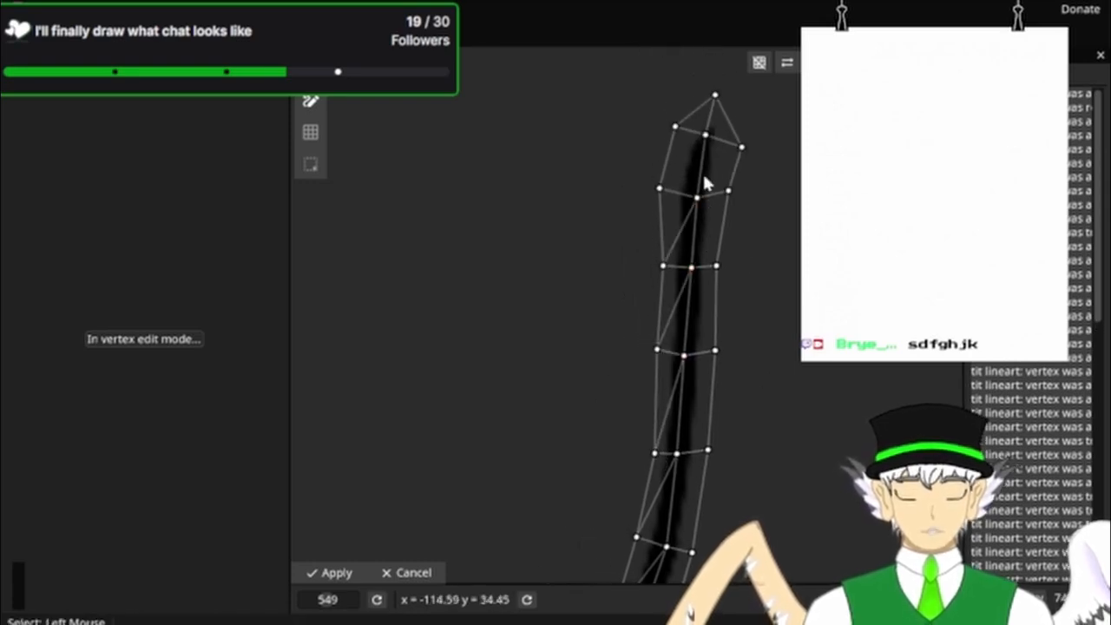
left_click(705, 134)
left_click(660, 189)
Step: Link the four topmost middle vertices diagonally down to the right outline vertices one row below
left_click(705, 135)
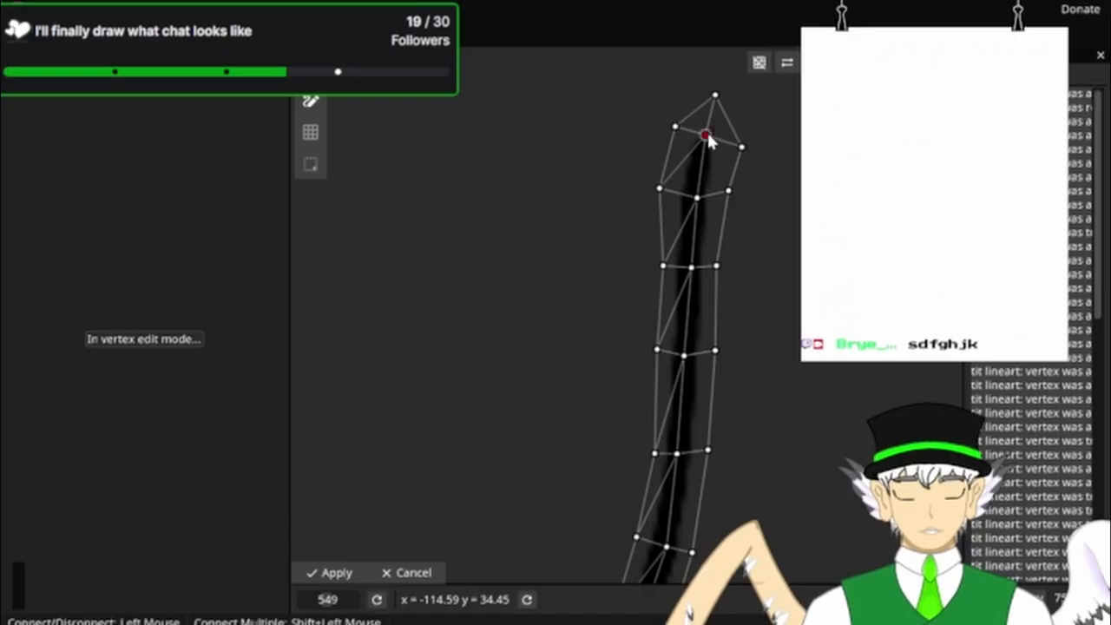
left_click(728, 191)
left_click(696, 201)
left_click(714, 268)
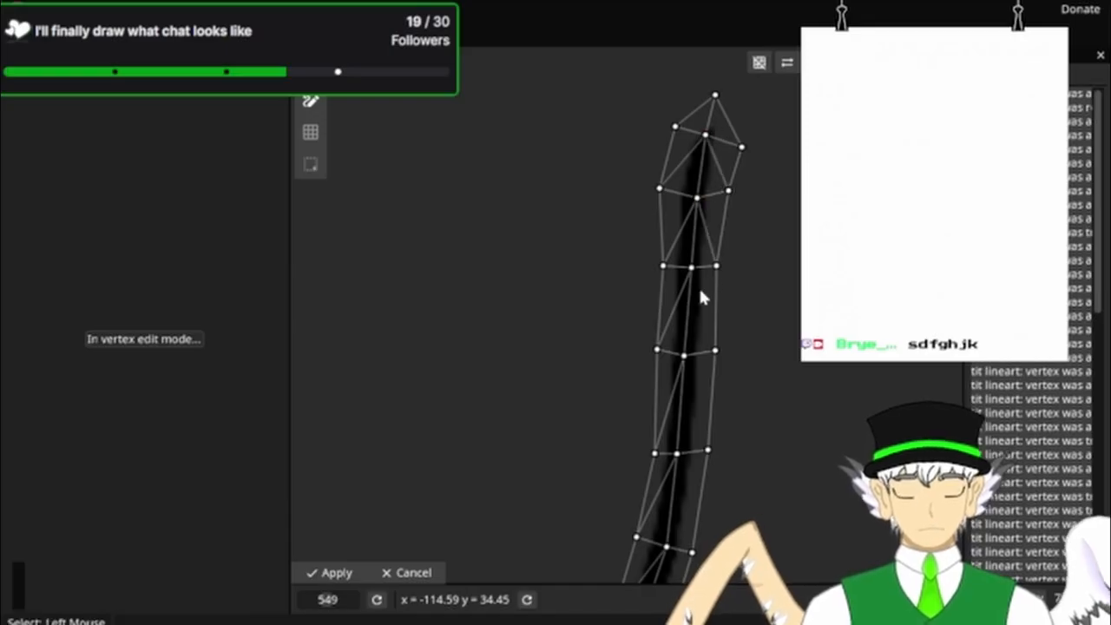
left_click(694, 270)
left_click(686, 357)
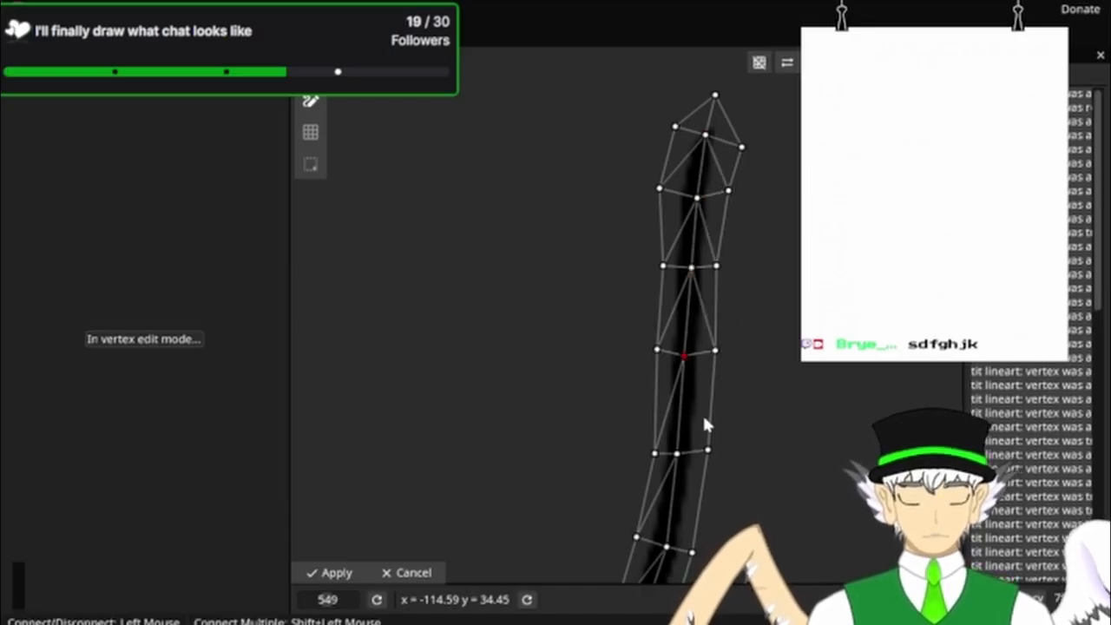
left_click(707, 449)
Step: Link the remaining middle vertices diagonally down to the right outline, continuing to the bottom tip
left_click_drag(776, 441, 762, 290)
left_click(650, 253)
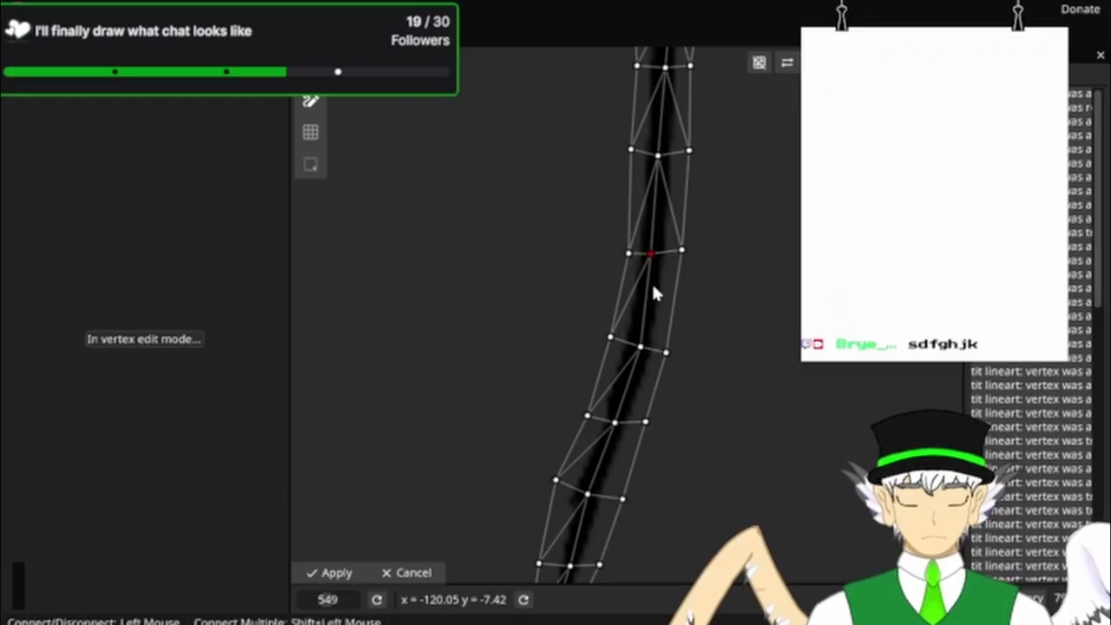
left_click(665, 352)
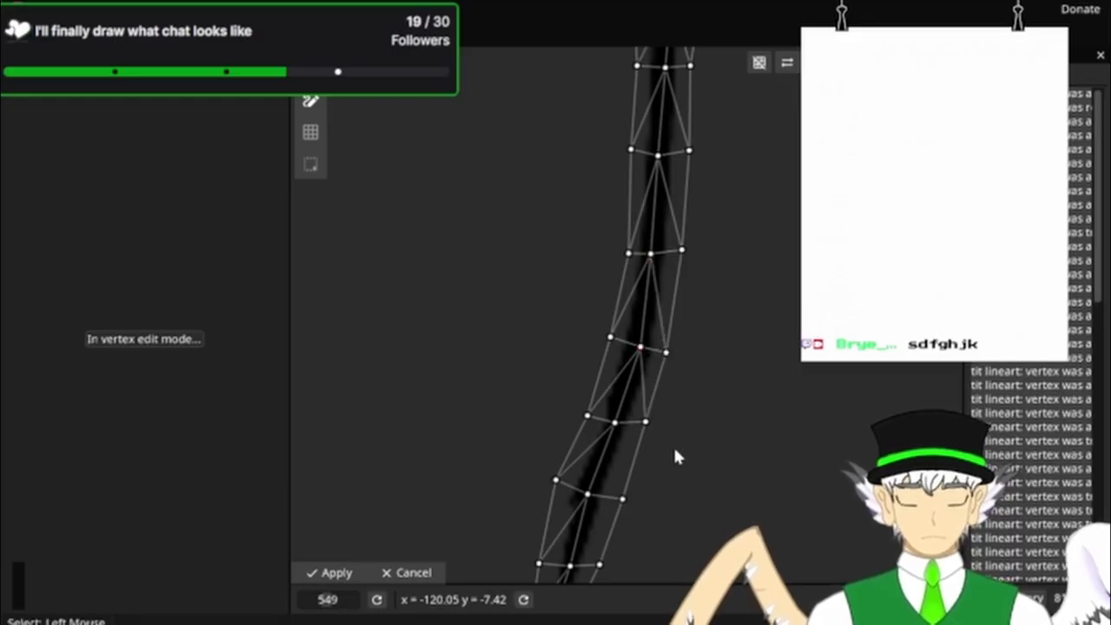
left_click_drag(673, 451, 721, 289)
left_click(679, 274)
left_click(685, 352)
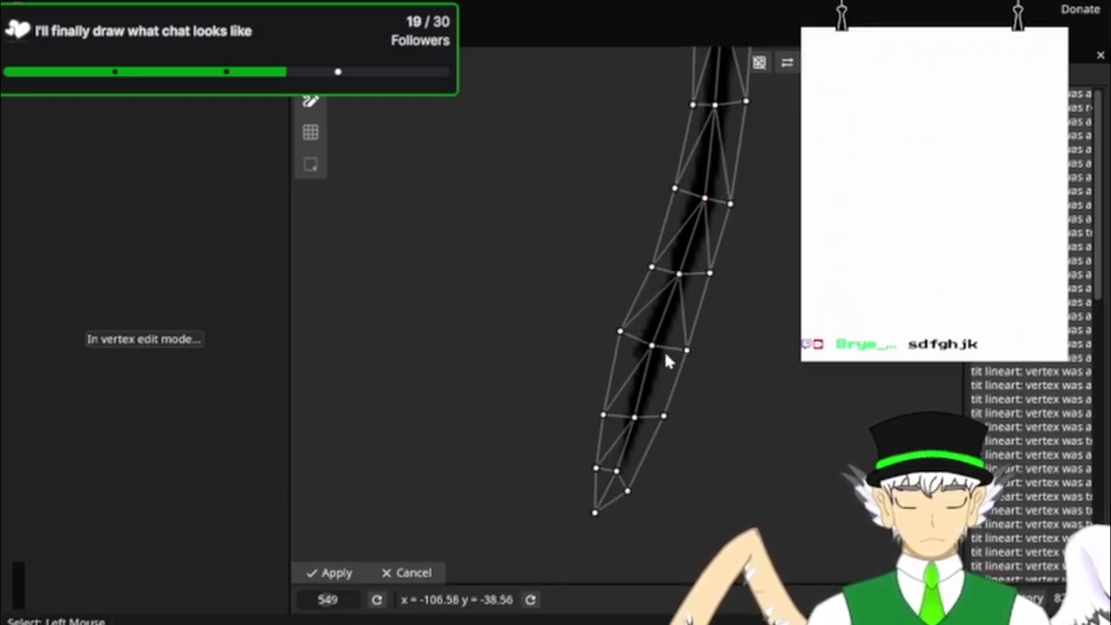
left_click(662, 415)
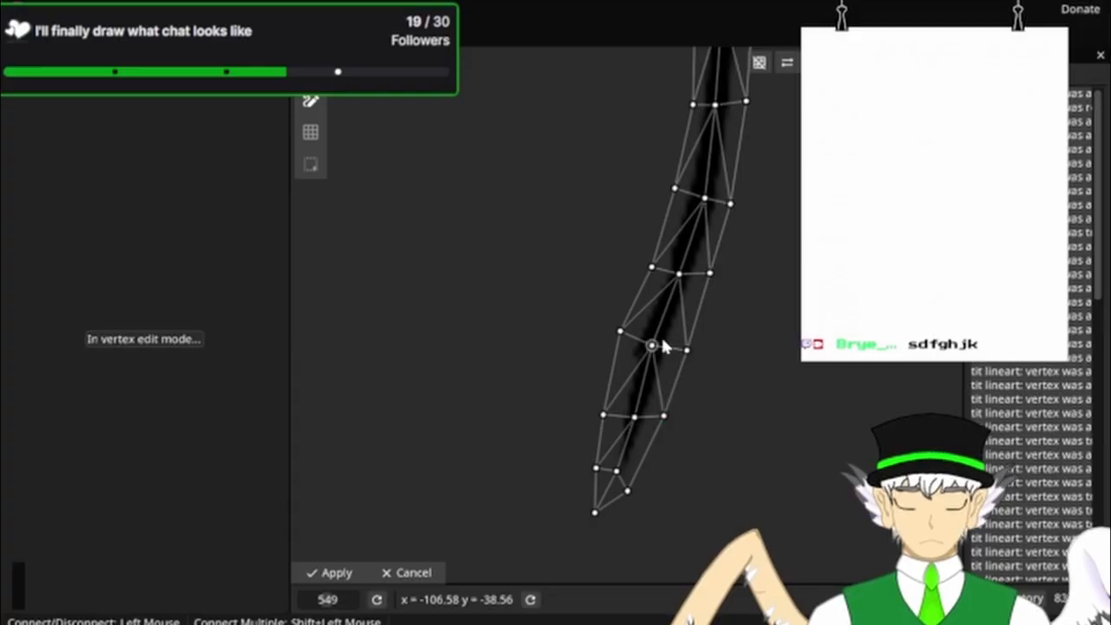
left_click(635, 418)
Step: Apply the rebuilt mesh to tit lineart and save the project
scroll(754, 473, "down", 5)
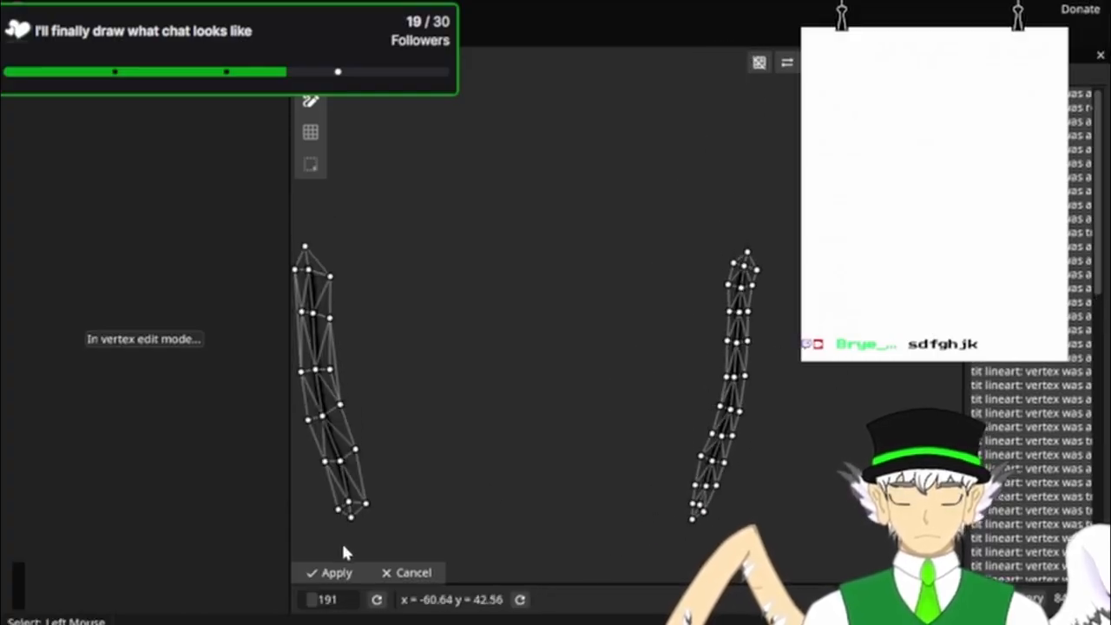
left_click(334, 573)
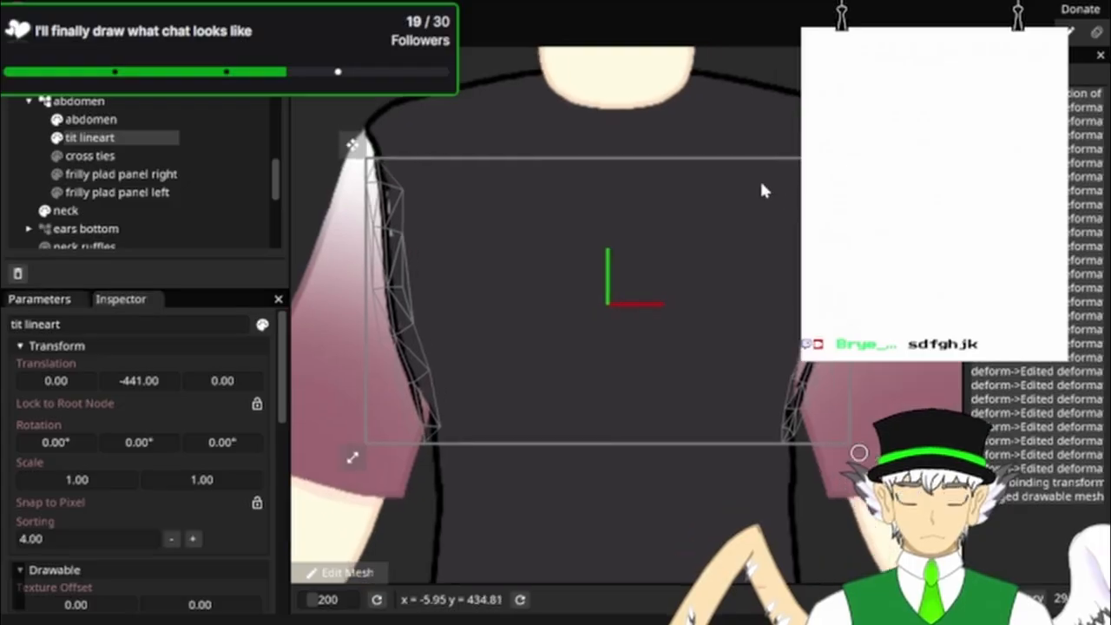
left_click_drag(761, 184, 855, 214)
scroll(627, 163, "up", 3)
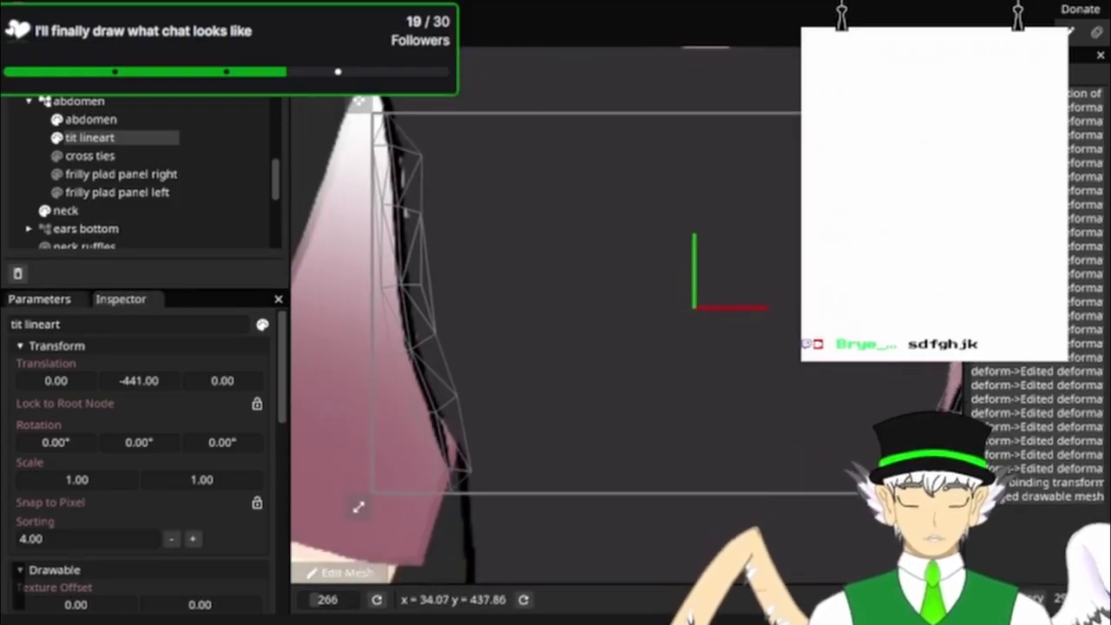
key("ctrl+s")
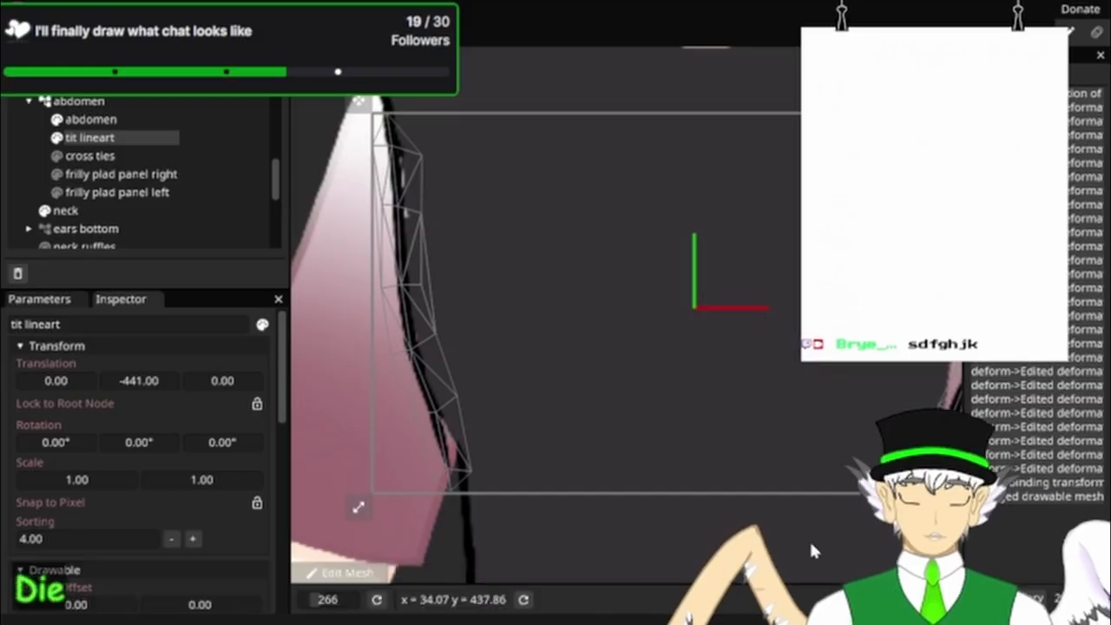
Step: Arm the Bust (yaw and tilt) parameter at -1.00 0.00 for editing the tit lineart deformation
scroll(530, 262, "down", 2)
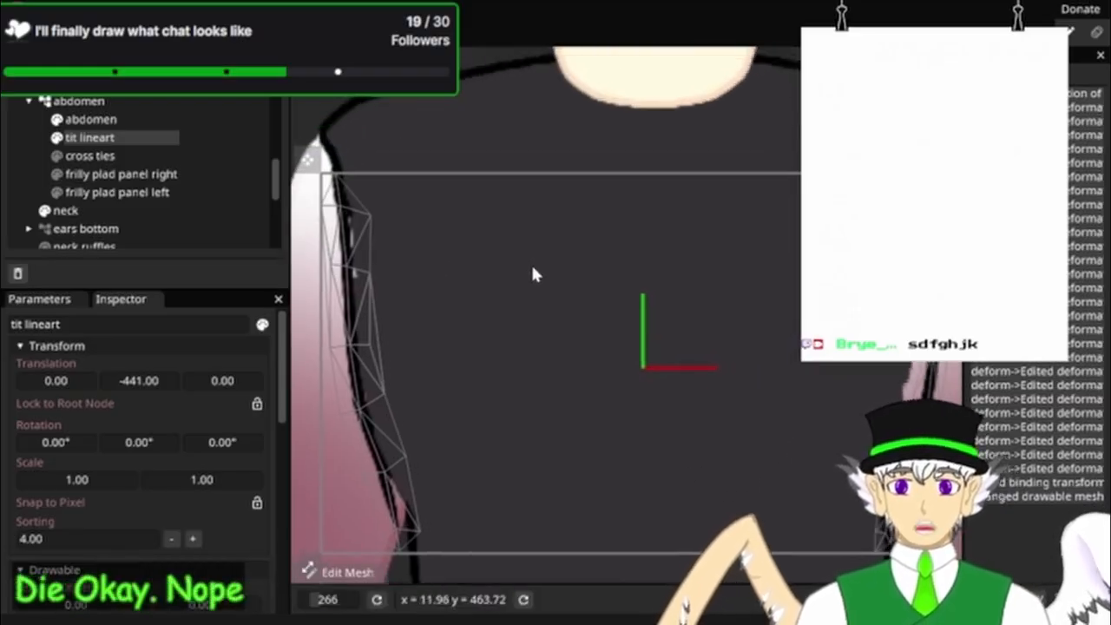
left_click_drag(614, 252, 614, 204)
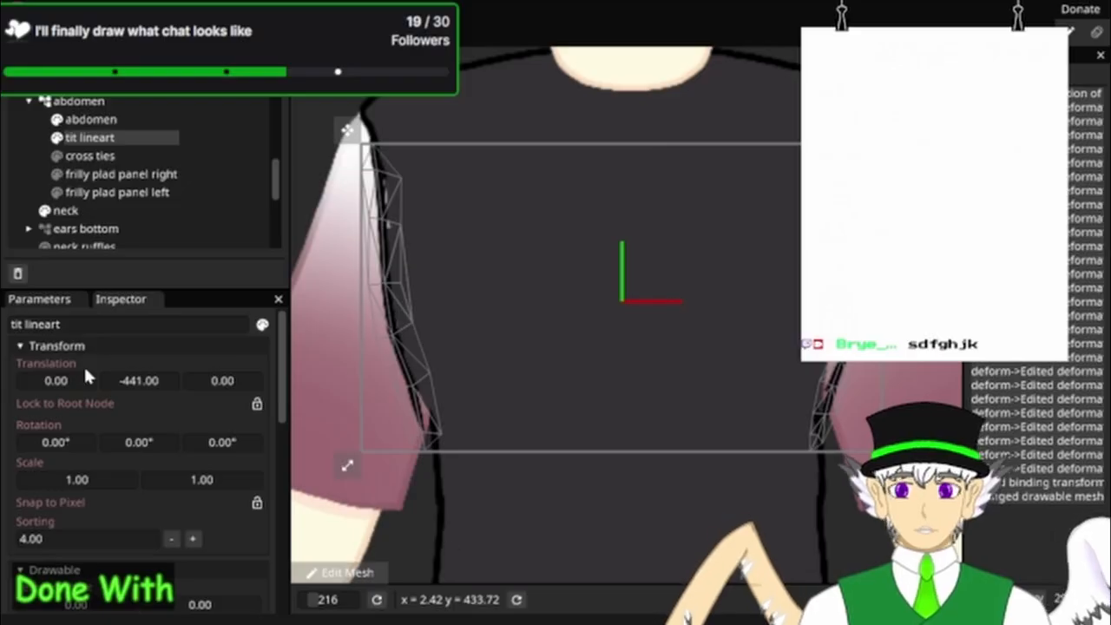
left_click(33, 298)
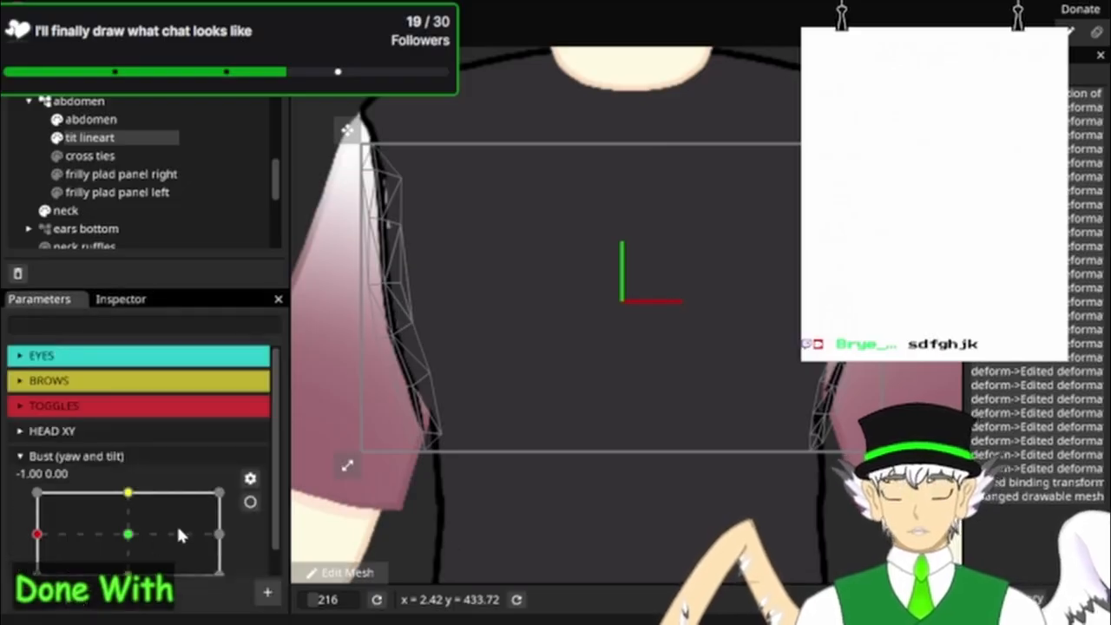
left_click(251, 503)
left_click_drag(625, 302, 548, 278)
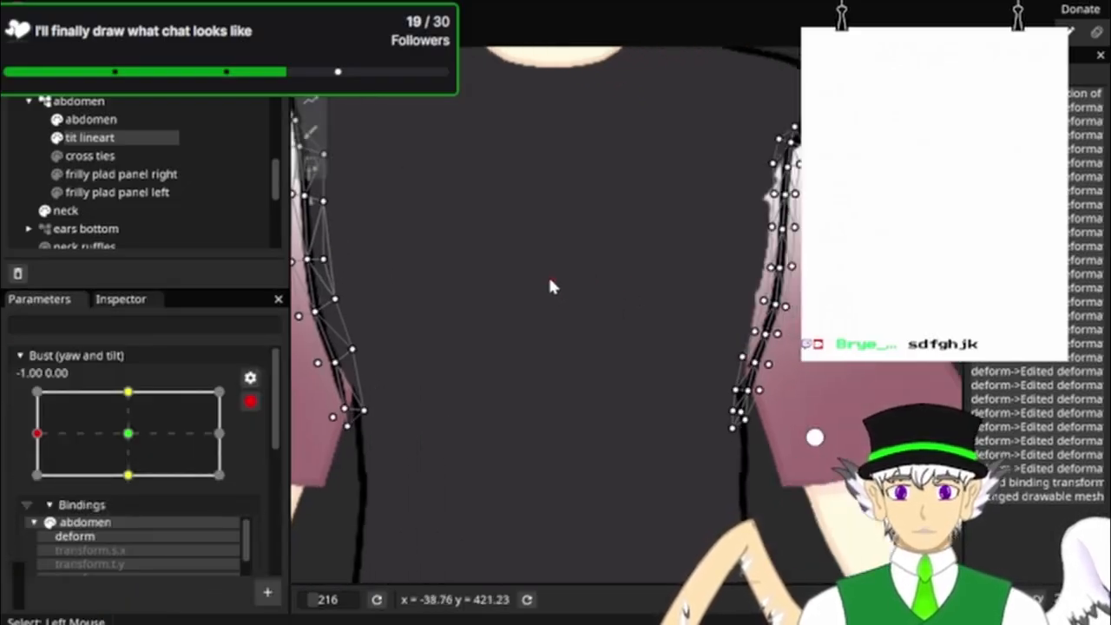
scroll(542, 272, "up", 5)
left_click_drag(610, 212, 500, 260)
scroll(518, 265, "down", 4)
Step: Lay a path-deform curve along the right-hand line of tit lineart, from its top vertex to the bottom tip
left_click(309, 100)
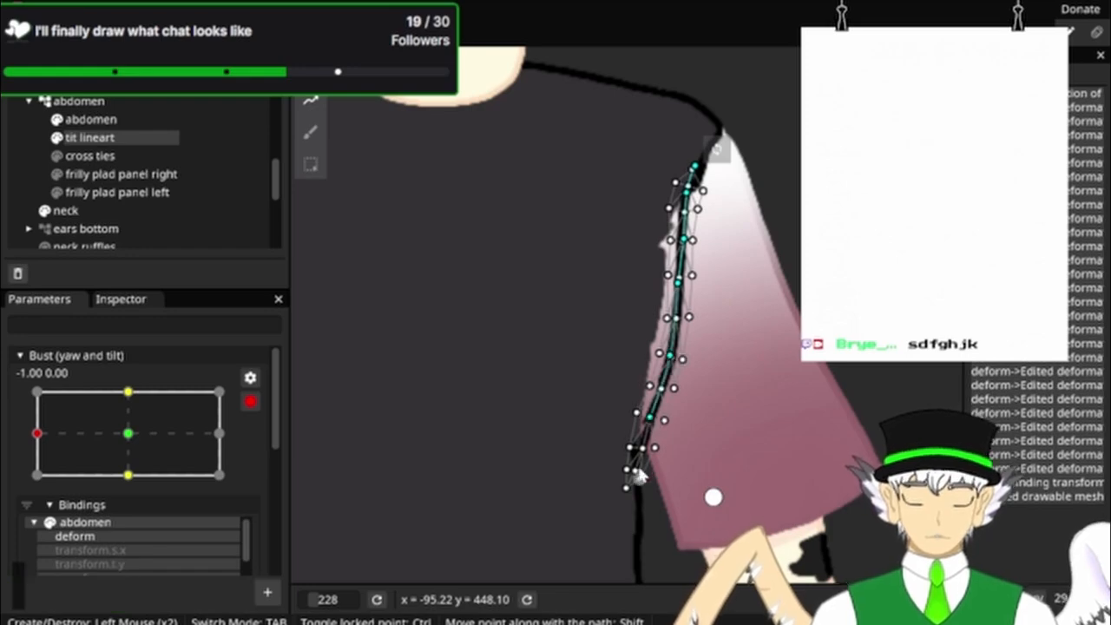
scroll(573, 388, "up", 2)
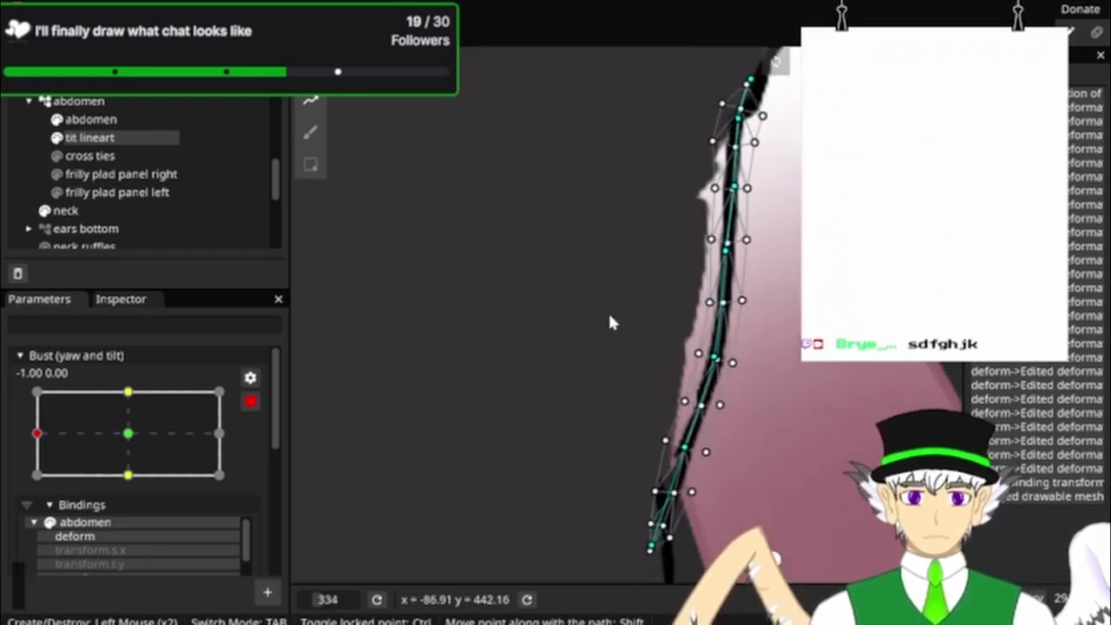
scroll(610, 348, "up", 3)
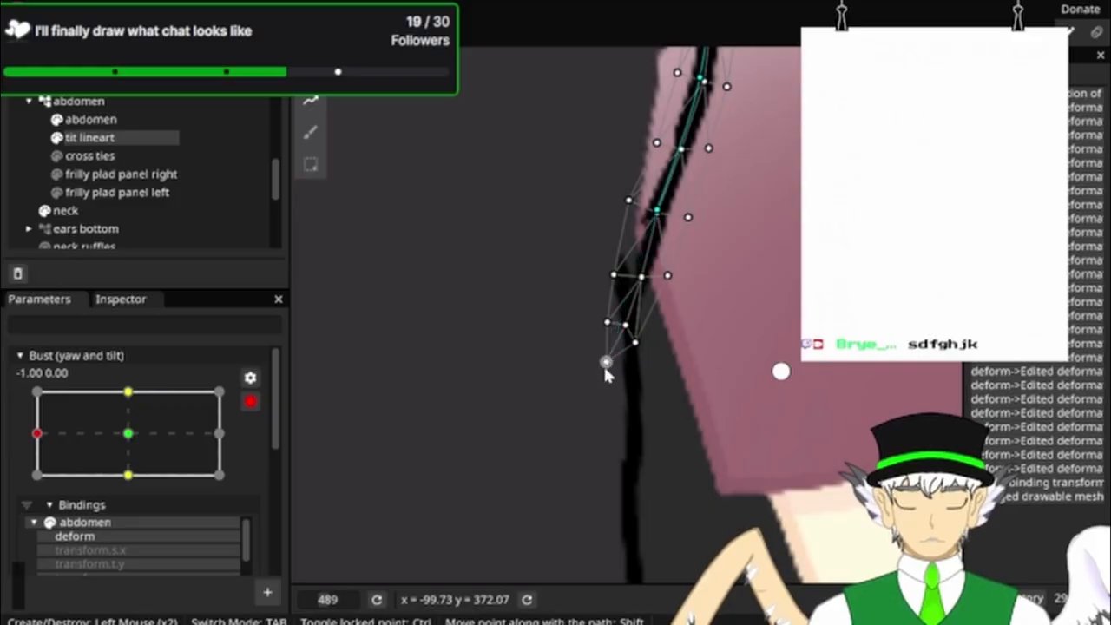
scroll(488, 382, "down", 3)
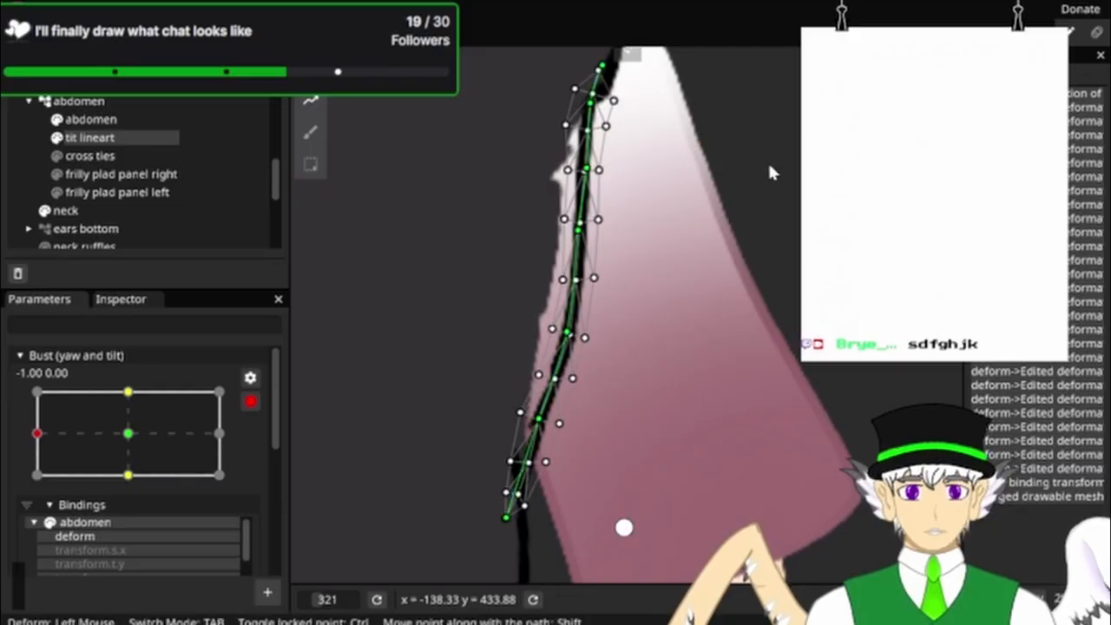
Step: Shift the two uppermost path points slightly outward so the line's top end meets the abdomen's shoulder outline
scroll(784, 371, "up", 5)
left_click_drag(631, 343, 764, 332)
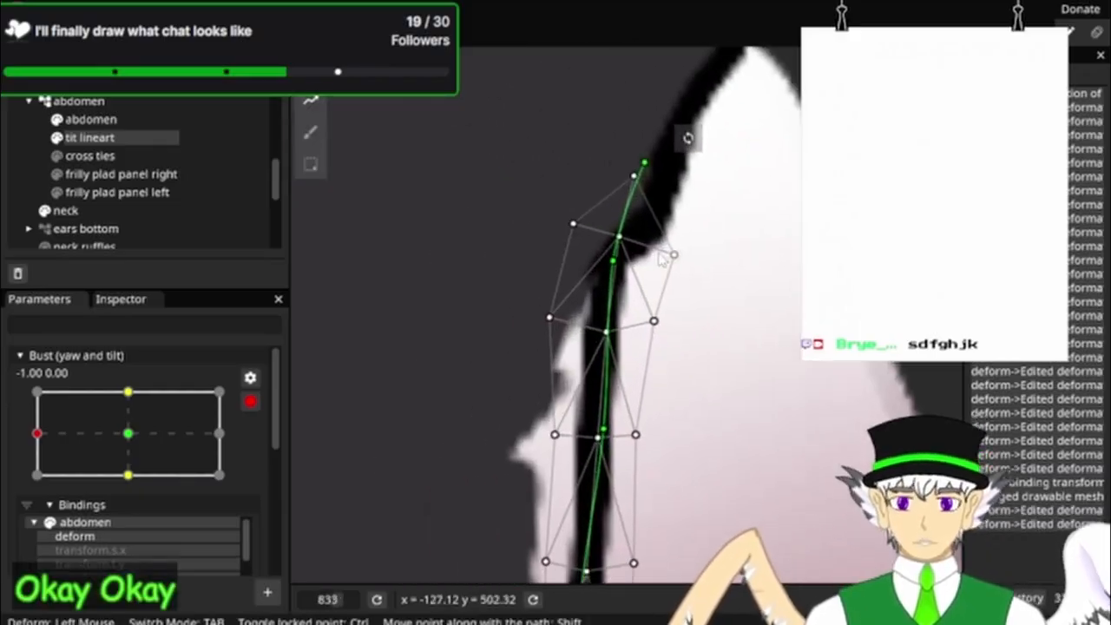
left_click_drag(619, 267, 651, 272)
left_click_drag(645, 167, 667, 164)
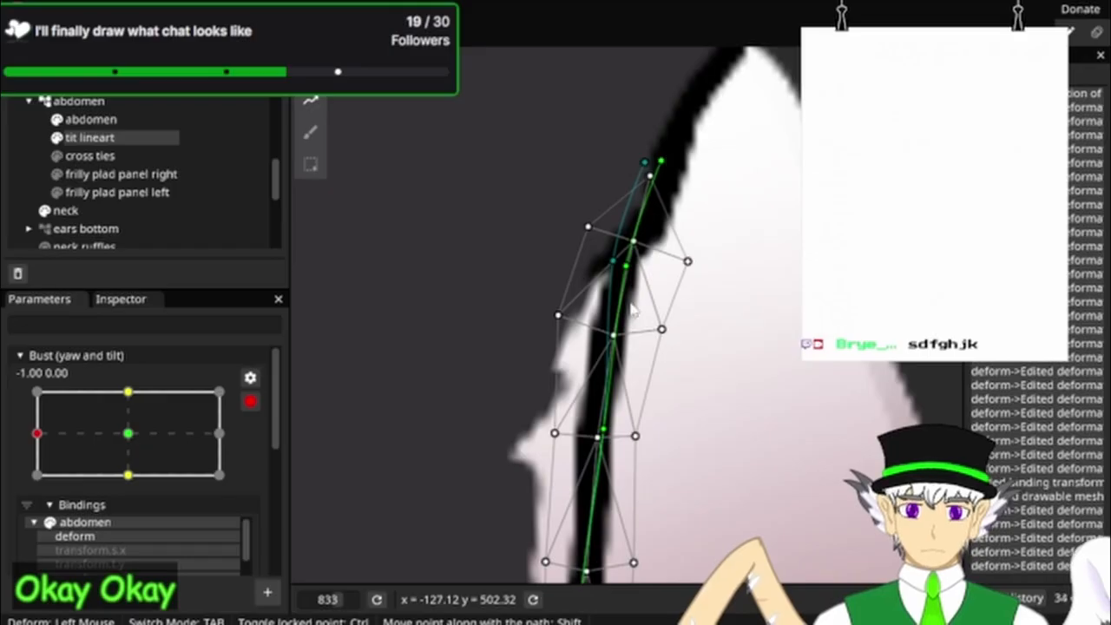
Step: Try to pull the third and fourth path points from the top inward toward the torso
left_click_drag(605, 440, 559, 414)
left_click_drag(683, 454, 778, 207)
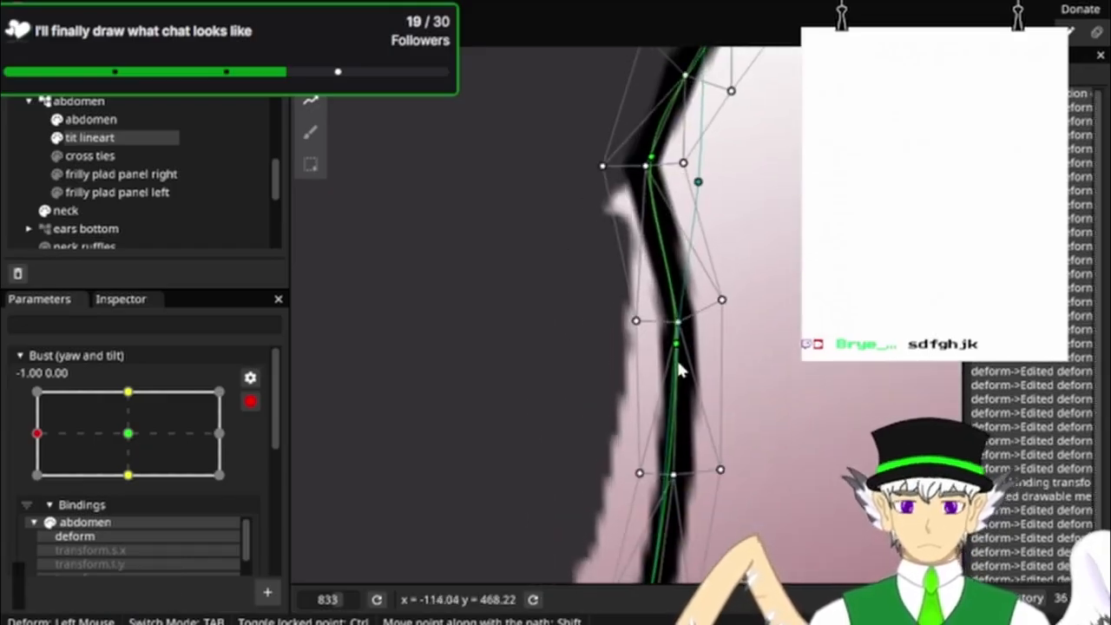
left_click_drag(678, 347, 955, 354)
Step: Undo the last two path-point moves on the right-hand line
scroll(954, 354, "down", 6)
scroll(816, 312, "down", 2)
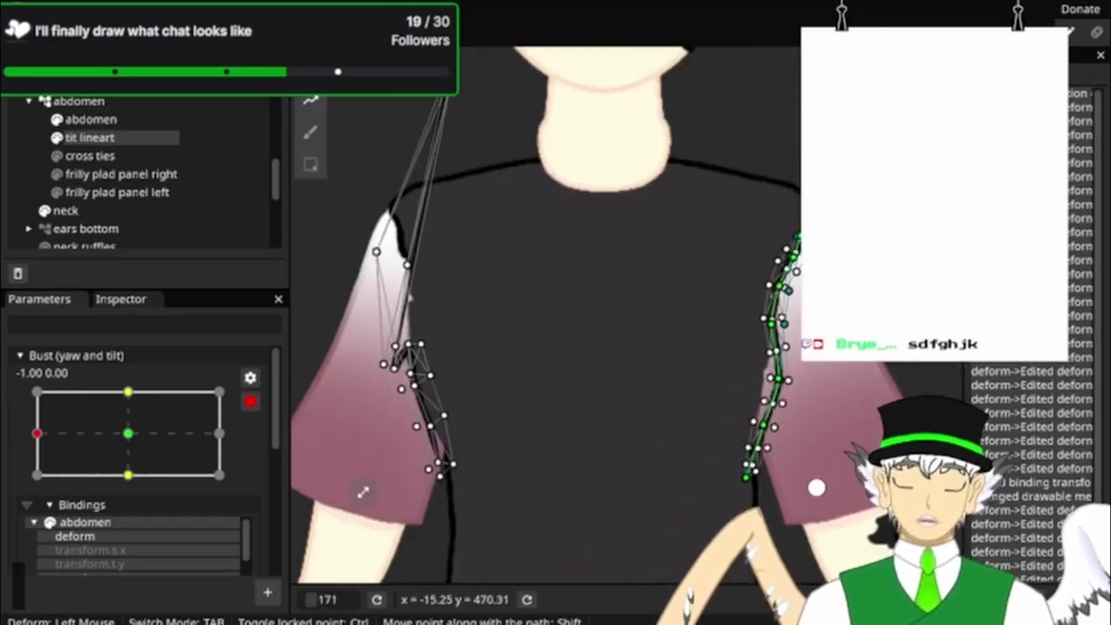
key("ctrl+z")
key("ctrl+z")
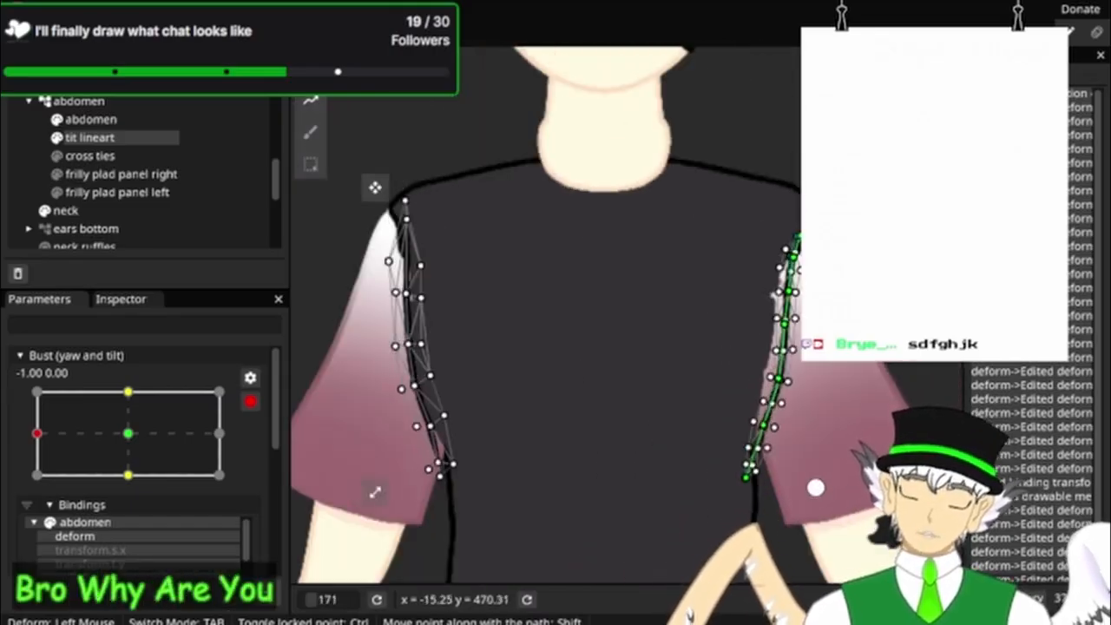
Step: Switch to the brush deform tool and set the circle brush size to 100
scroll(781, 260, "up", 3)
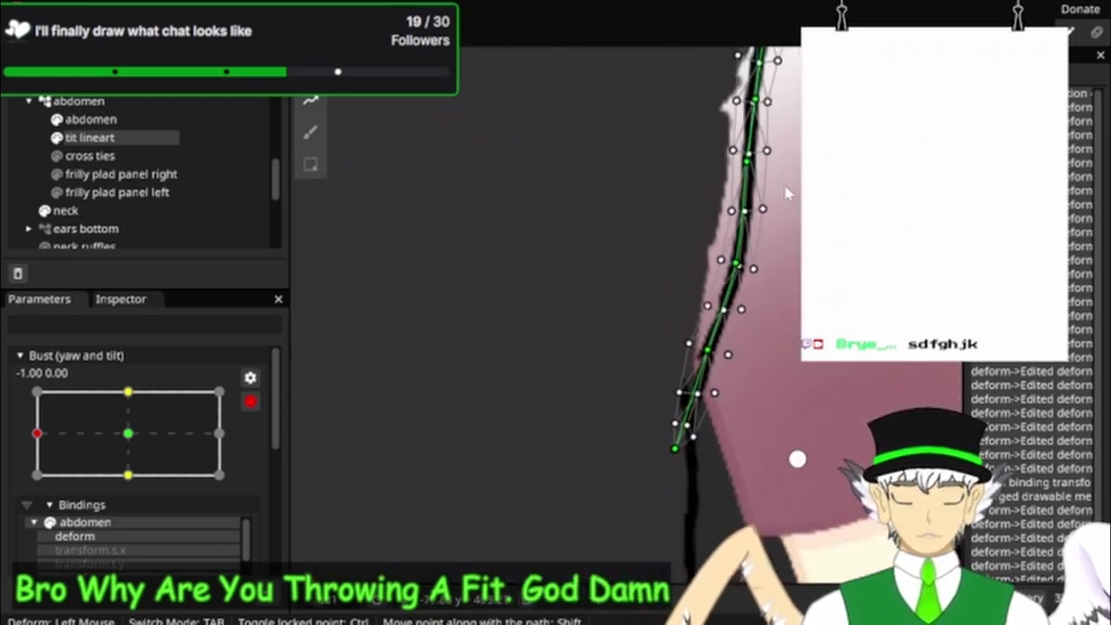
scroll(783, 304, "down", 2)
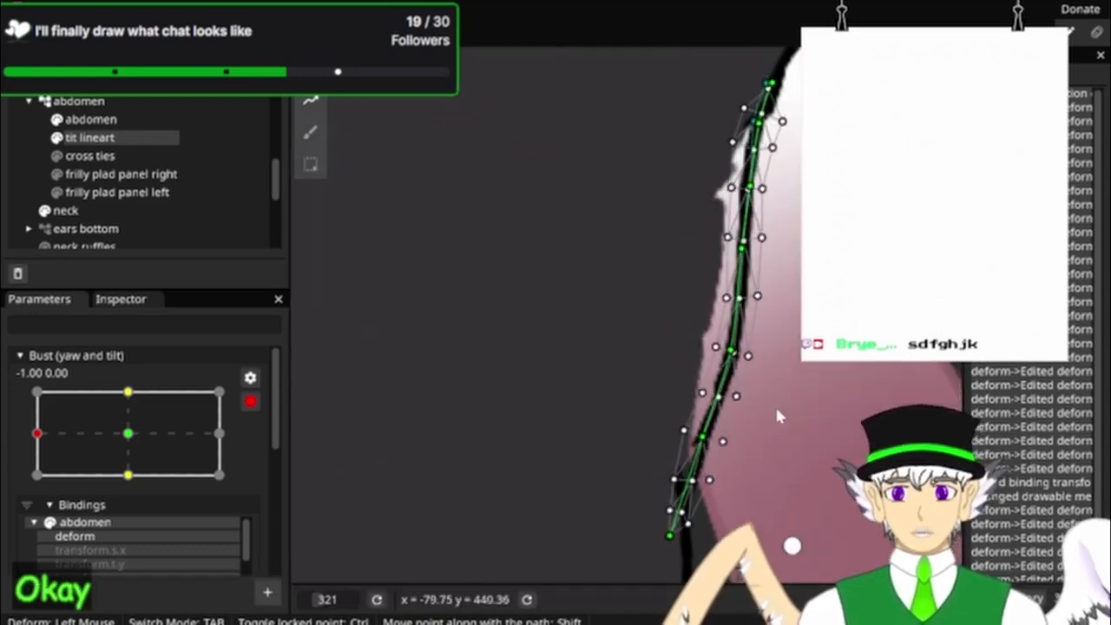
left_click(310, 131)
scroll(742, 119, "down", 2)
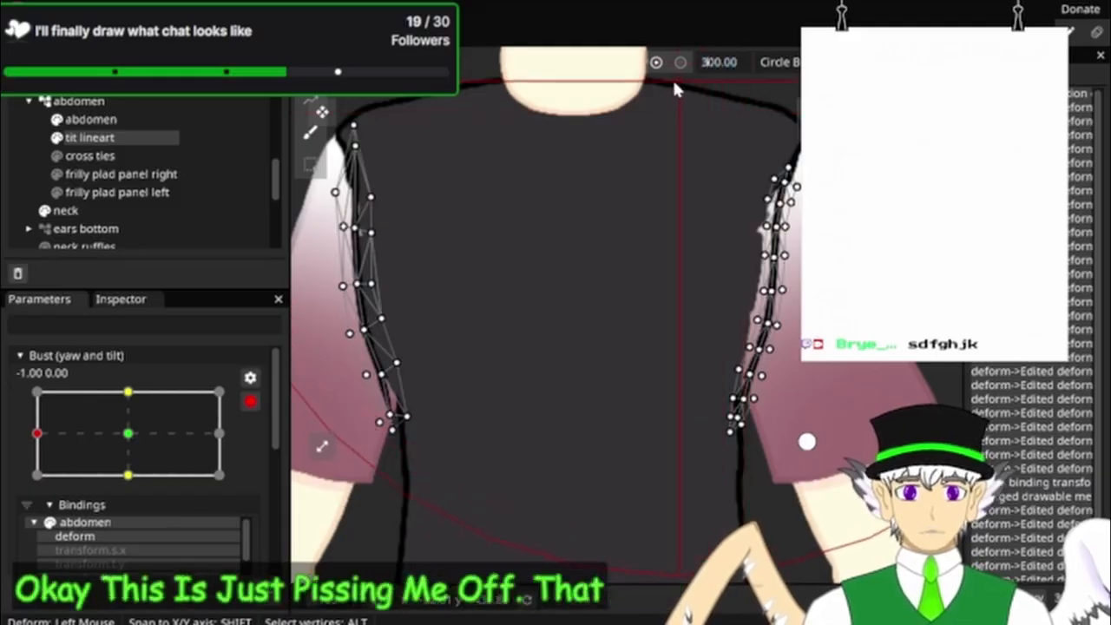
key("BackSpace")
type("1")
key("Return")
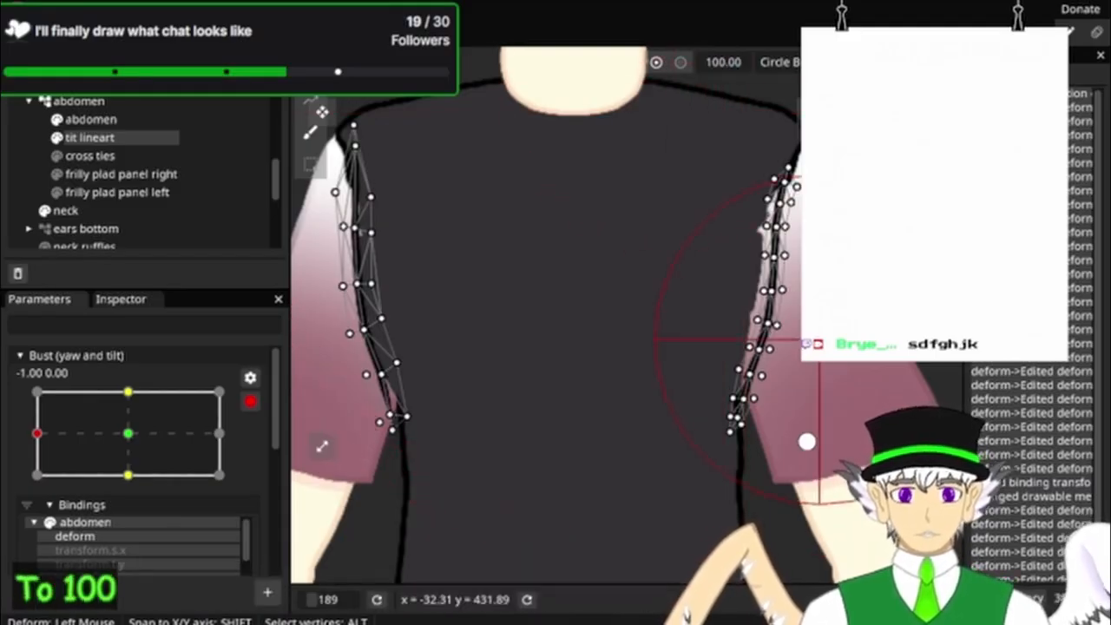
Step: Push the right-hand line of tit lineart inward toward the torso and shift its top end back outward to the body outline
left_click_drag(829, 278, 803, 281)
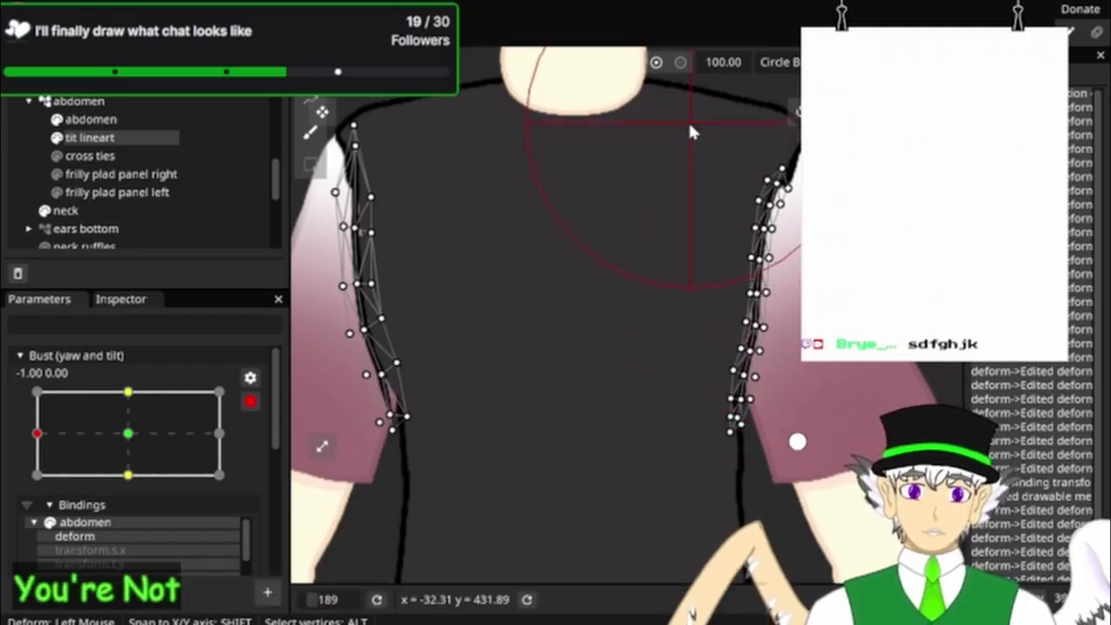
scroll(781, 137, "up", 5)
left_click_drag(838, 293, 751, 231)
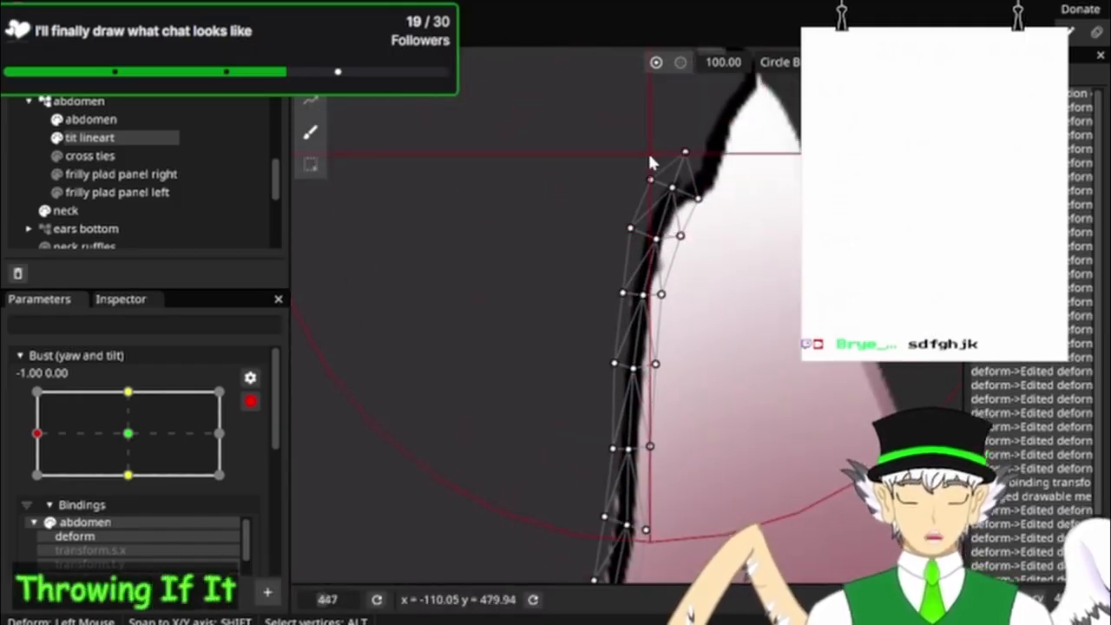
mouse_move(661, 139)
left_mouse_down()
mouse_move(691, 147)
mouse_move(692, 138)
left_mouse_up()
scroll(768, 274, "down", 2)
scroll(639, 322, "up", 3)
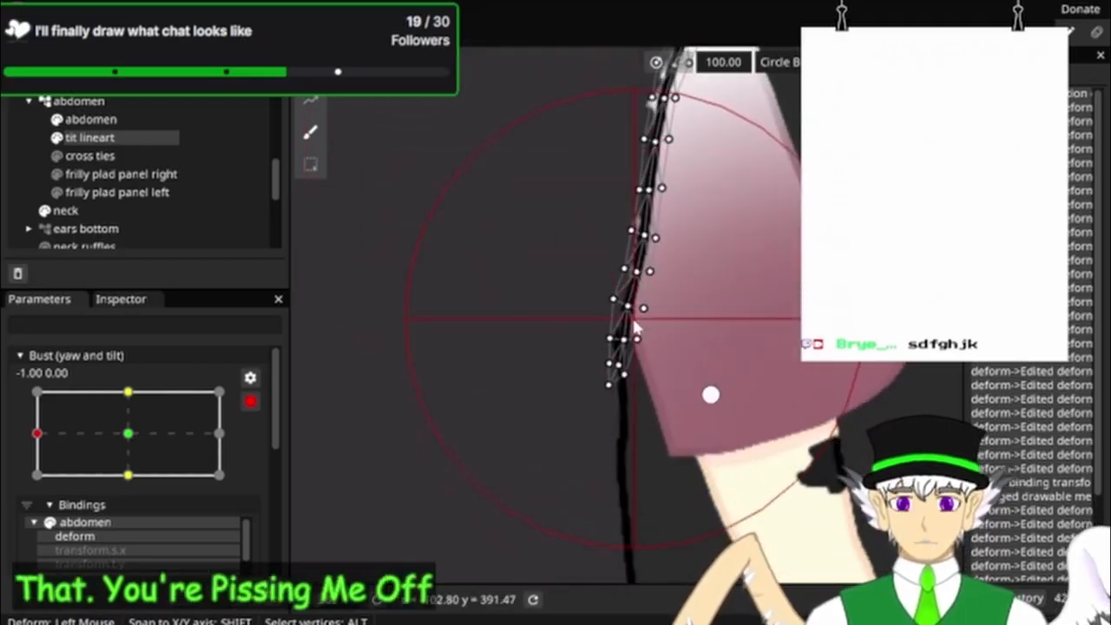
Step: Nudge the bottom tip of the right-hand line of tit lineart onto the abdomen's side outline
scroll(740, 372, "down", 3)
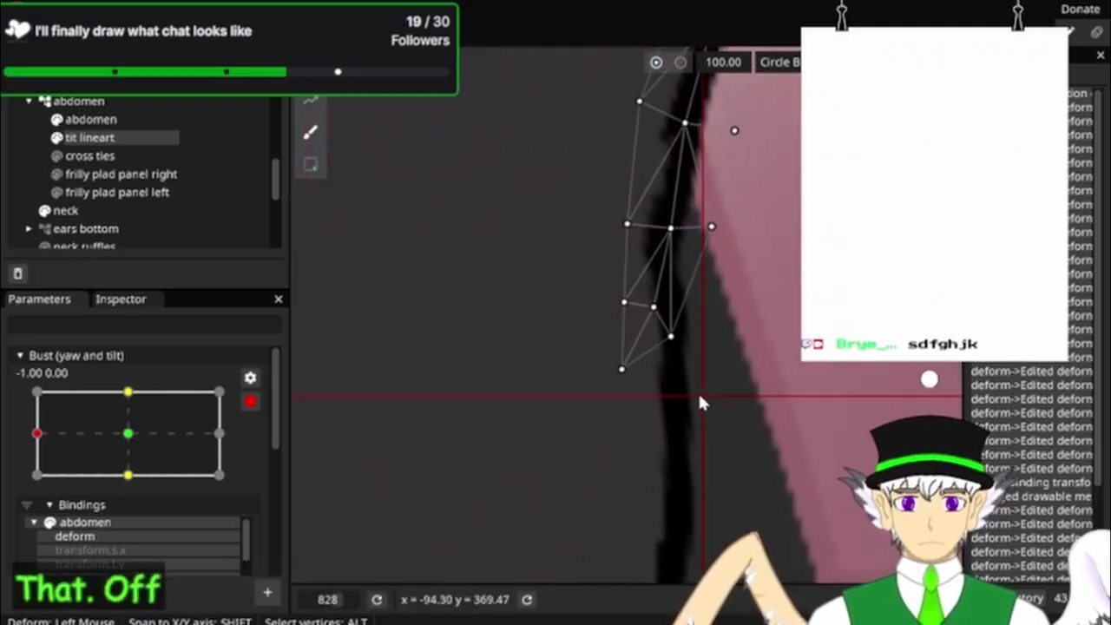
scroll(739, 372, "up", 2)
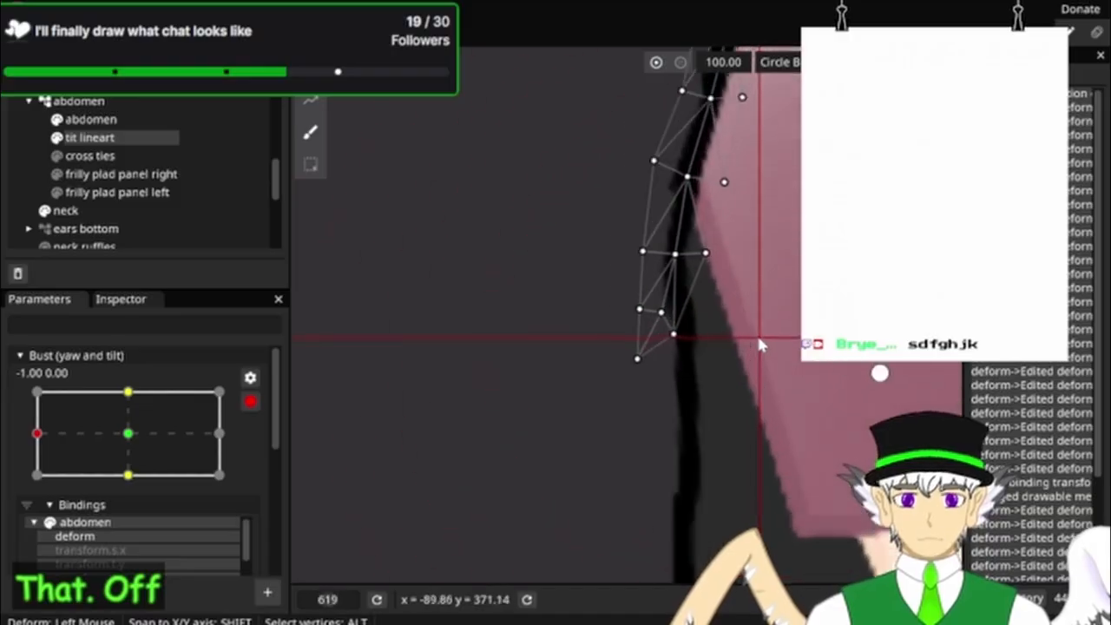
left_click_drag(620, 318, 629, 324)
scroll(631, 330, "down", 4)
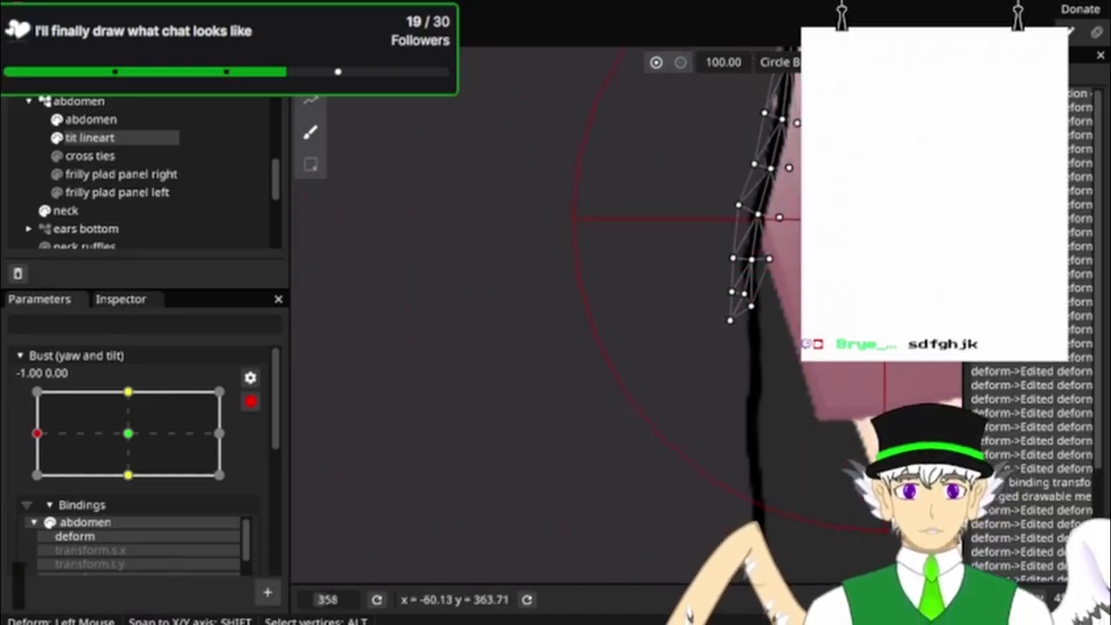
Step: Reshape the upper part of the right-hand line and pull its top end upward and outward into the shoulder outline
scroll(764, 322, "up", 1)
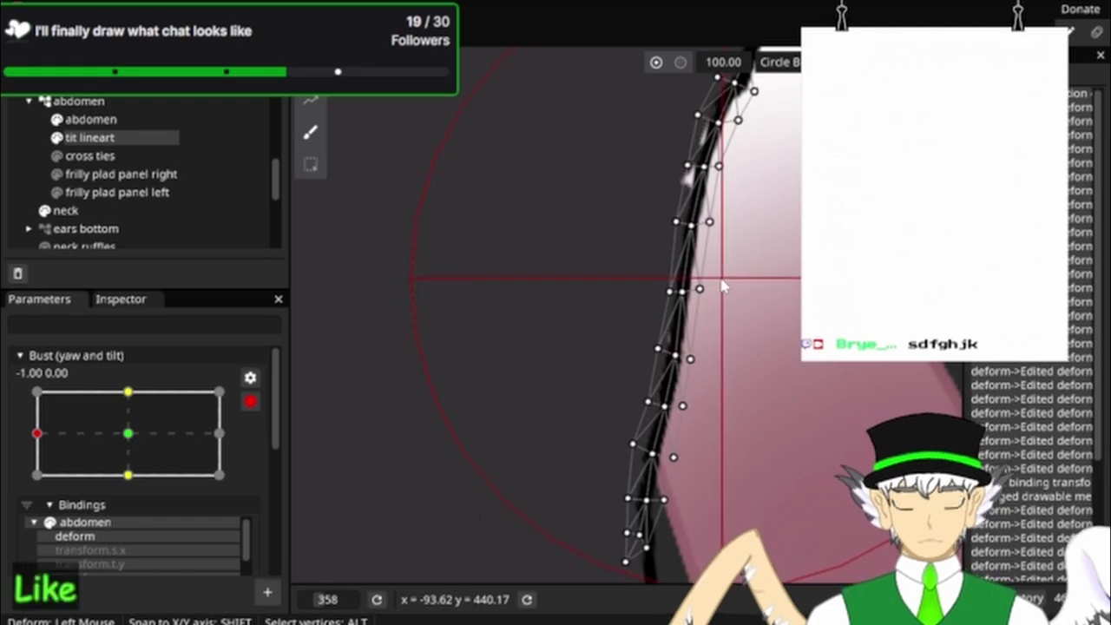
scroll(798, 271, "down", 1)
scroll(798, 270, "up", 3)
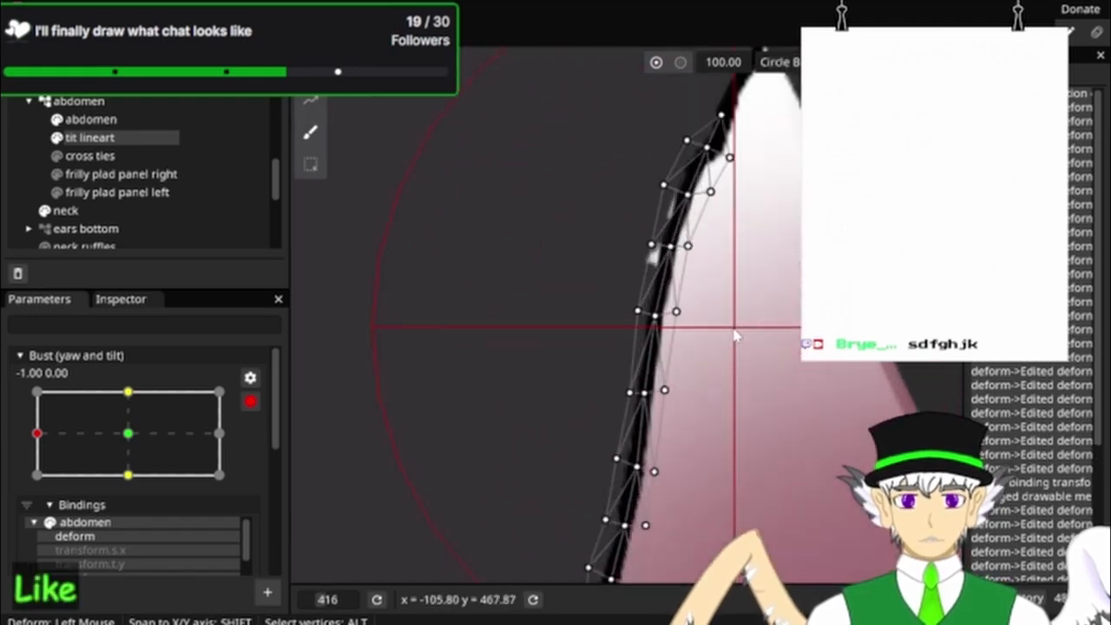
left_click_drag(755, 402, 745, 429)
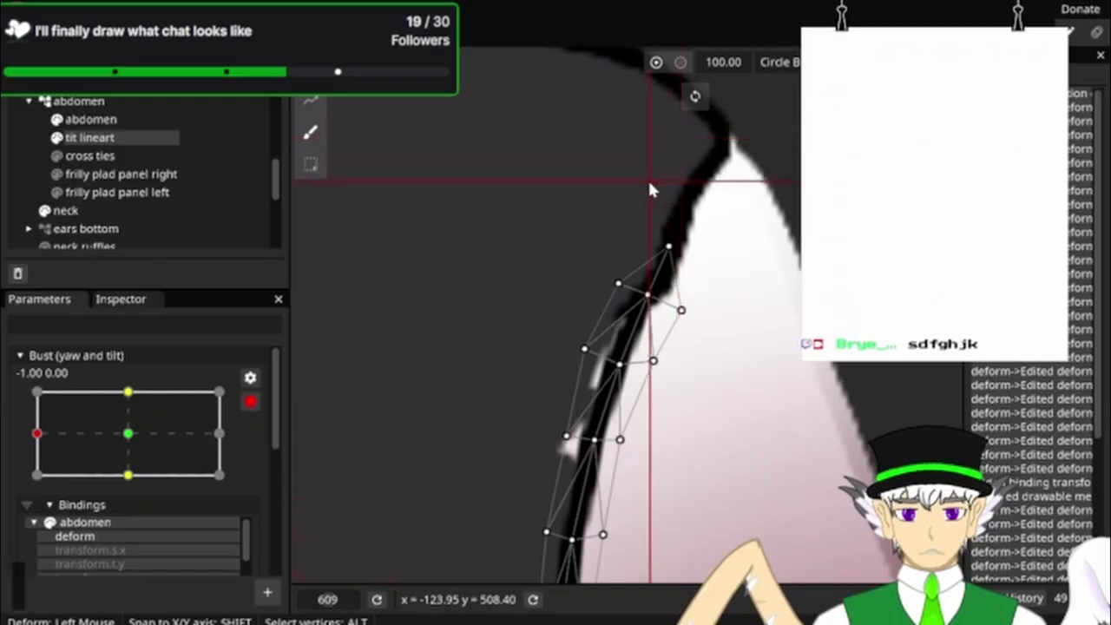
mouse_move(648, 186)
left_mouse_down()
mouse_move(670, 178)
mouse_move(677, 124)
left_mouse_up()
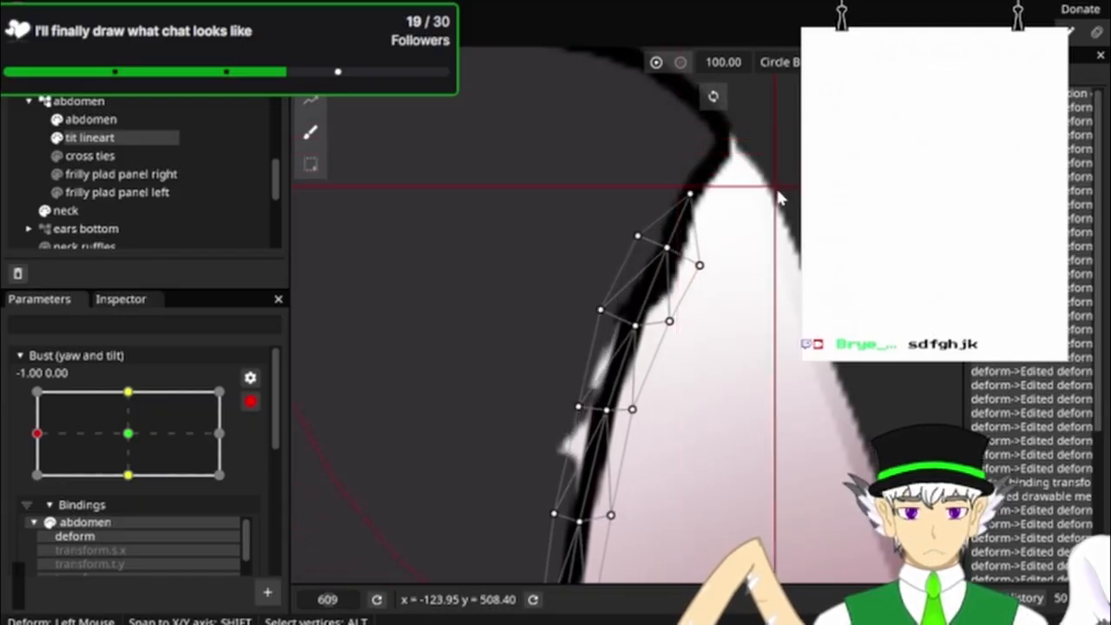
Step: Hide the tit lineart mesh by selecting cross ties and review the whole torso at the Bust keypoint -1.00, 0.00
scroll(781, 195, "down", 6)
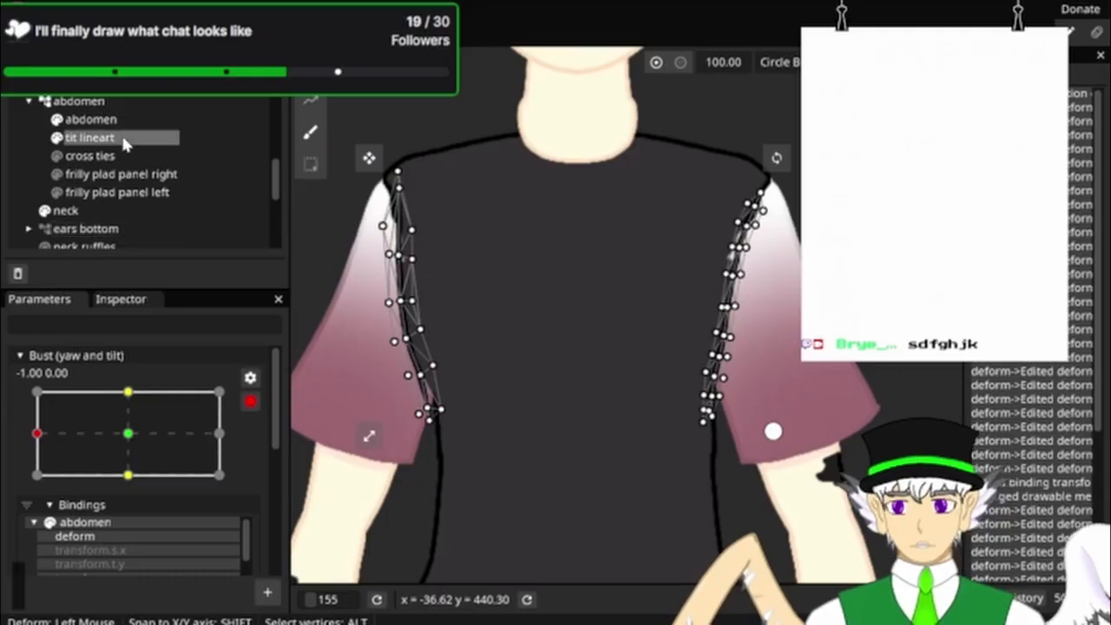
left_click(124, 156)
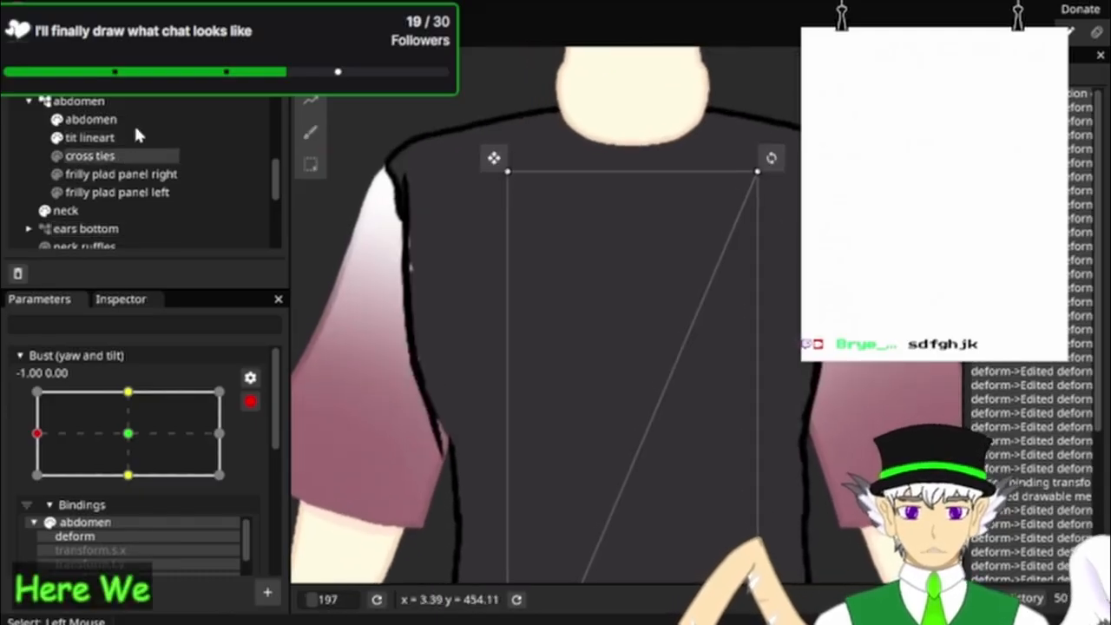
scroll(568, 251, "down", 4)
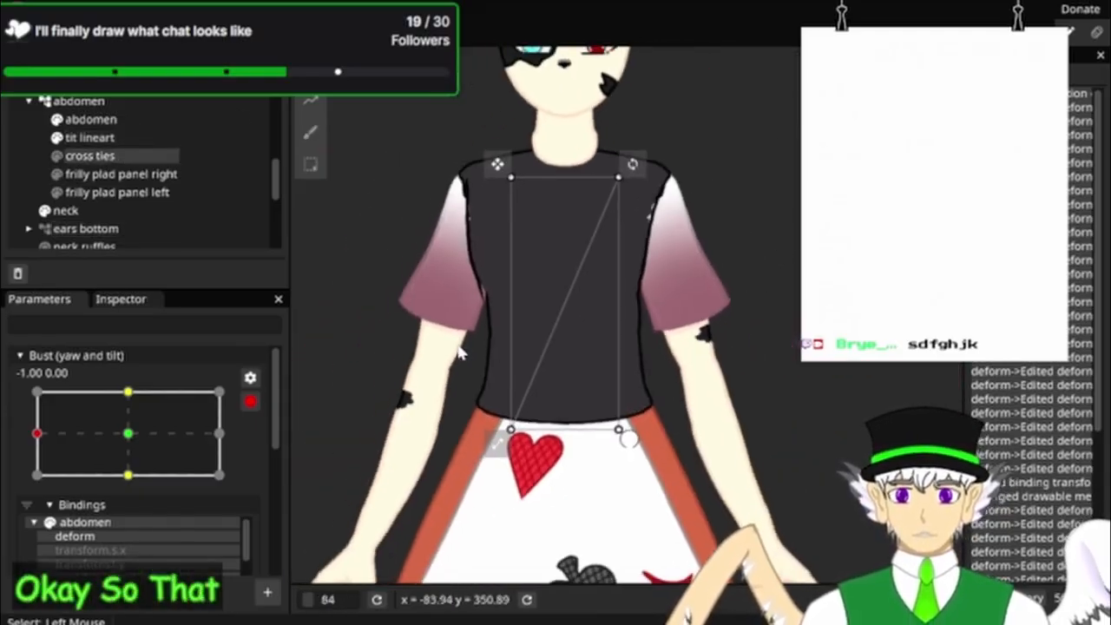
left_click_drag(50, 435, 26, 427)
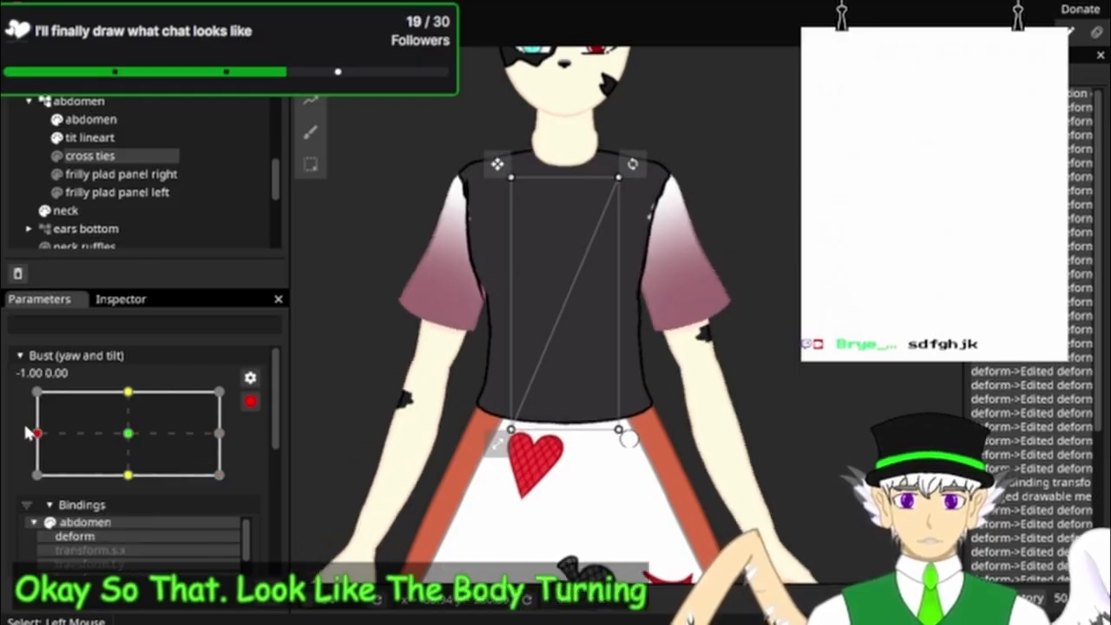
Step: Brush-deform the upper part of the left-hand line of tit lineart so that its top end follows the shoulder outline
left_click(107, 139)
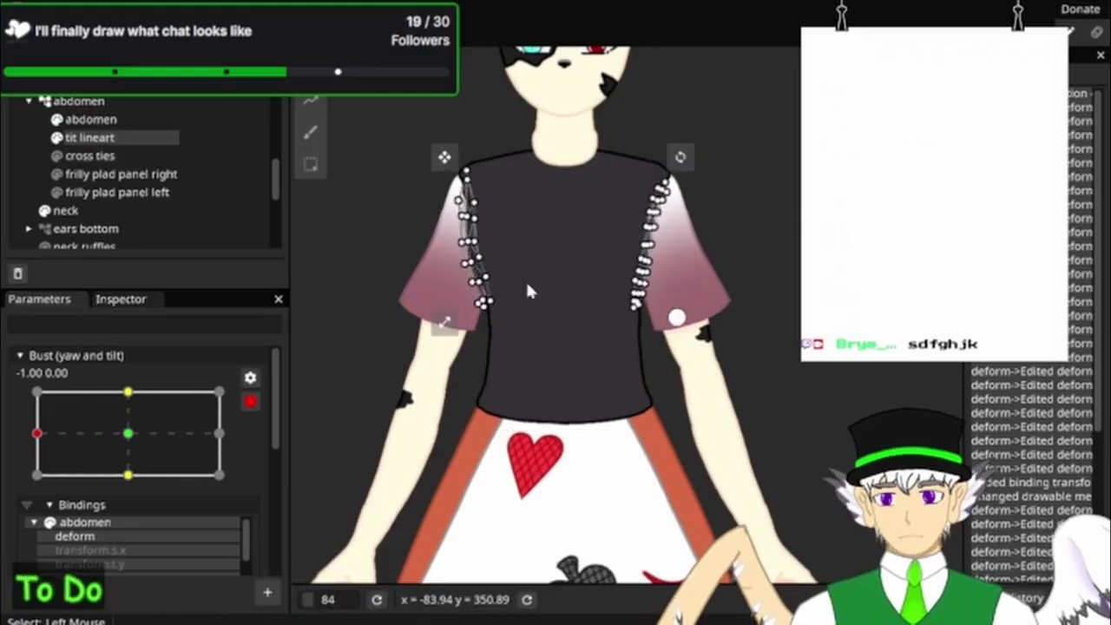
scroll(547, 251, "up", 5)
scroll(764, 421, "up", 6)
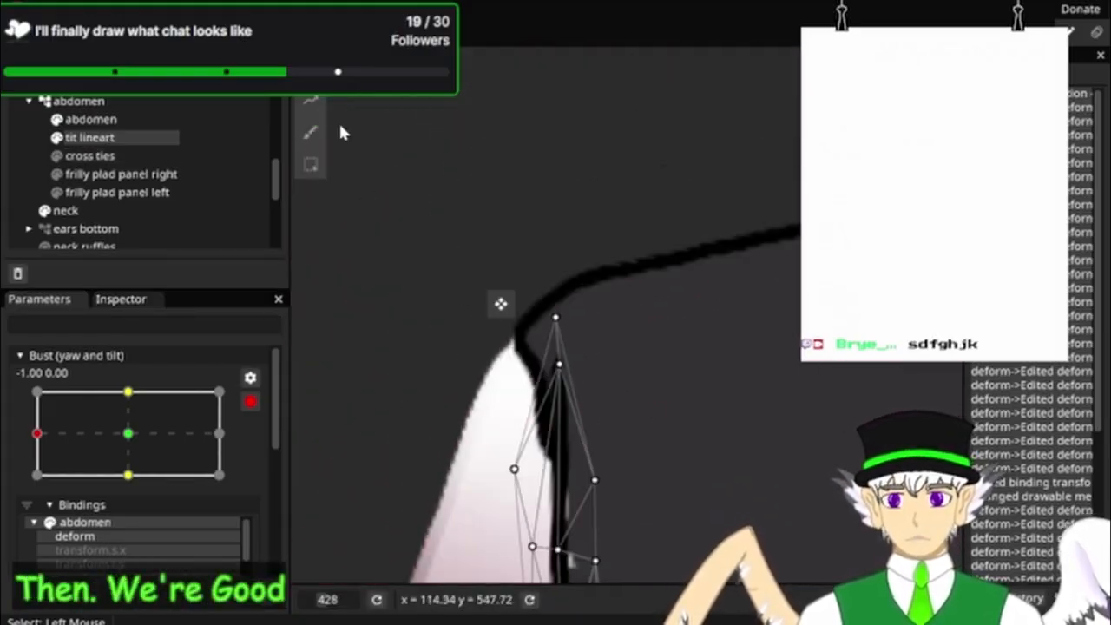
left_click(311, 131)
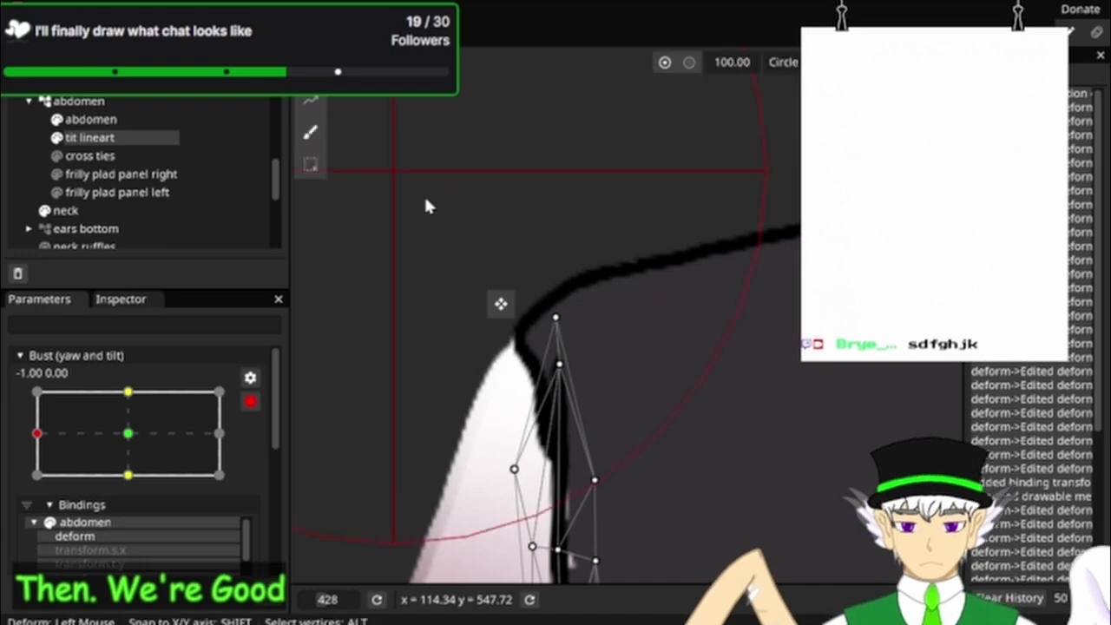
left_click_drag(556, 321, 552, 444)
scroll(815, 321, "down", 11)
left_click_drag(824, 305, 647, 167)
scroll(642, 174, "up", 5)
left_click_drag(618, 362, 657, 257)
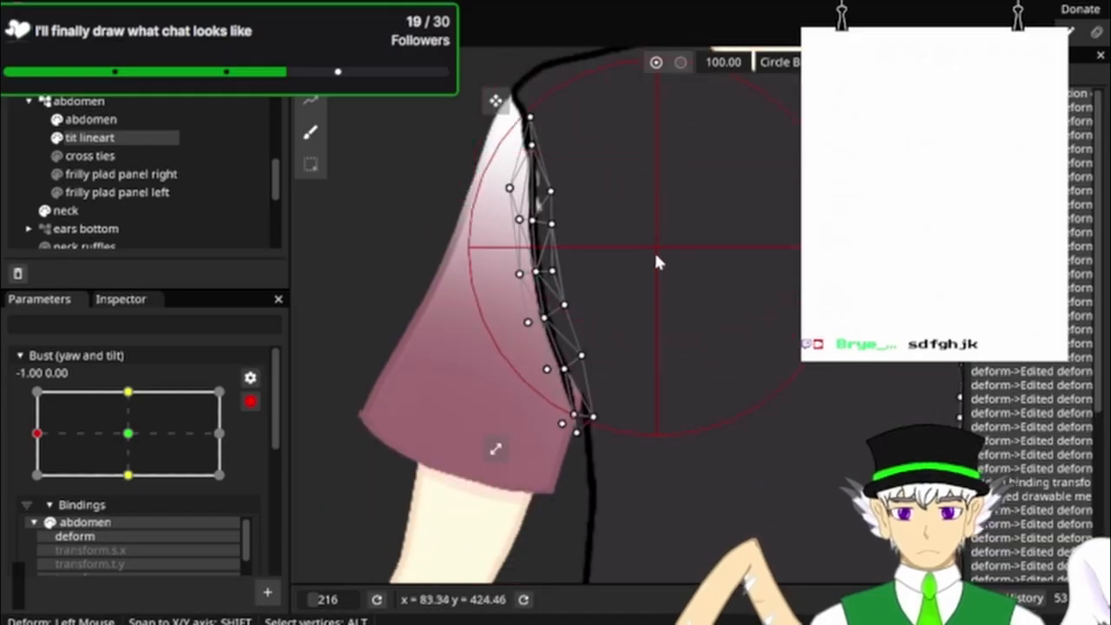
Step: Brush the lower part of the left-hand line of tit lineart into line with the abdomen's side outline
scroll(655, 258, "up", 8)
left_click_drag(642, 486, 777, 178)
mouse_move(716, 345)
left_mouse_down()
mouse_move(673, 392)
mouse_move(695, 356)
mouse_move(705, 388)
mouse_move(711, 374)
left_mouse_up()
scroll(710, 261, "down", 3)
left_click_drag(706, 236, 736, 210)
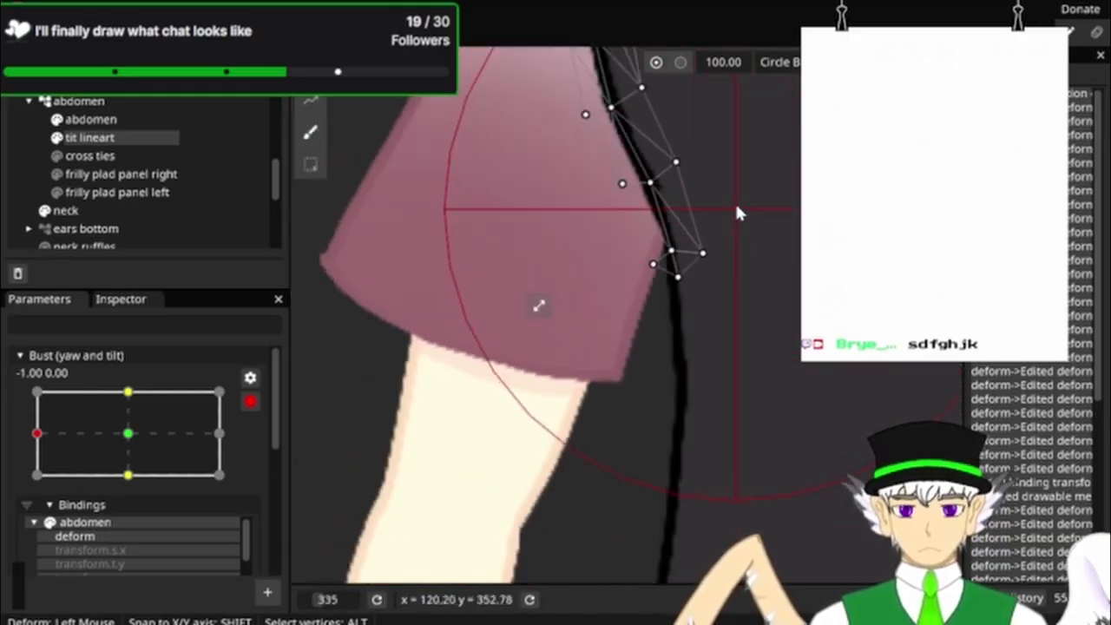
left_click_drag(743, 304, 743, 372)
left_click_drag(751, 427, 753, 458)
left_click_drag(749, 226, 751, 502)
left_click_drag(719, 242, 731, 310)
scroll(704, 307, "up", 7)
scroll(670, 318, "up", 1)
left_click_drag(645, 348, 682, 278)
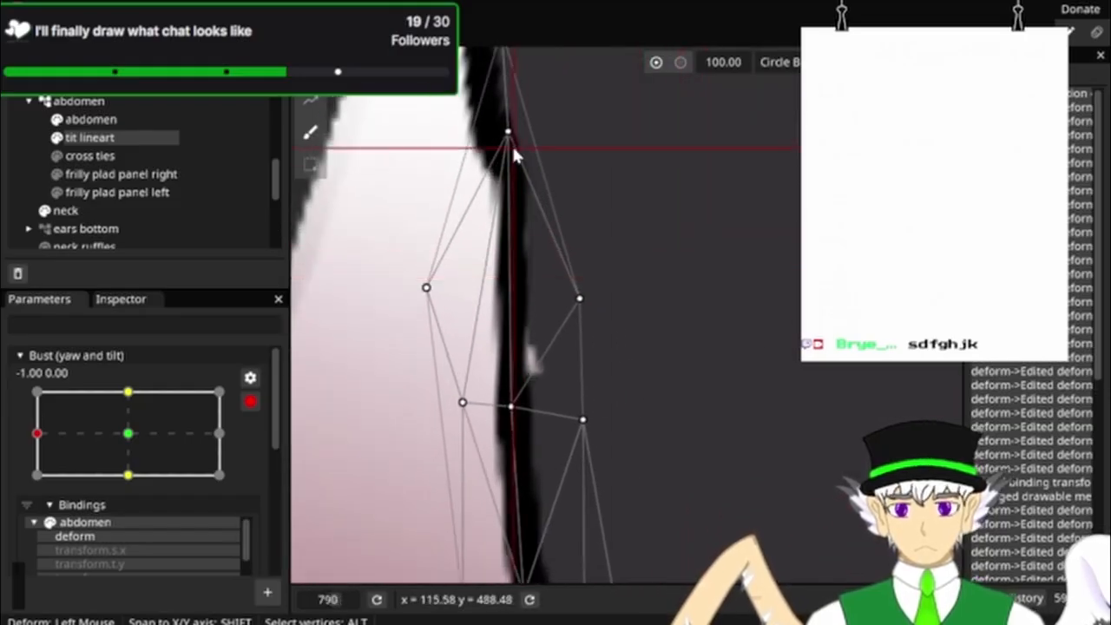
Step: Fine-tune the top of the left-hand line with small brush strokes so it blends into the abdomen's armhole outline
mouse_move(509, 130)
left_mouse_down()
mouse_move(516, 223)
mouse_move(526, 222)
mouse_move(515, 165)
left_mouse_up()
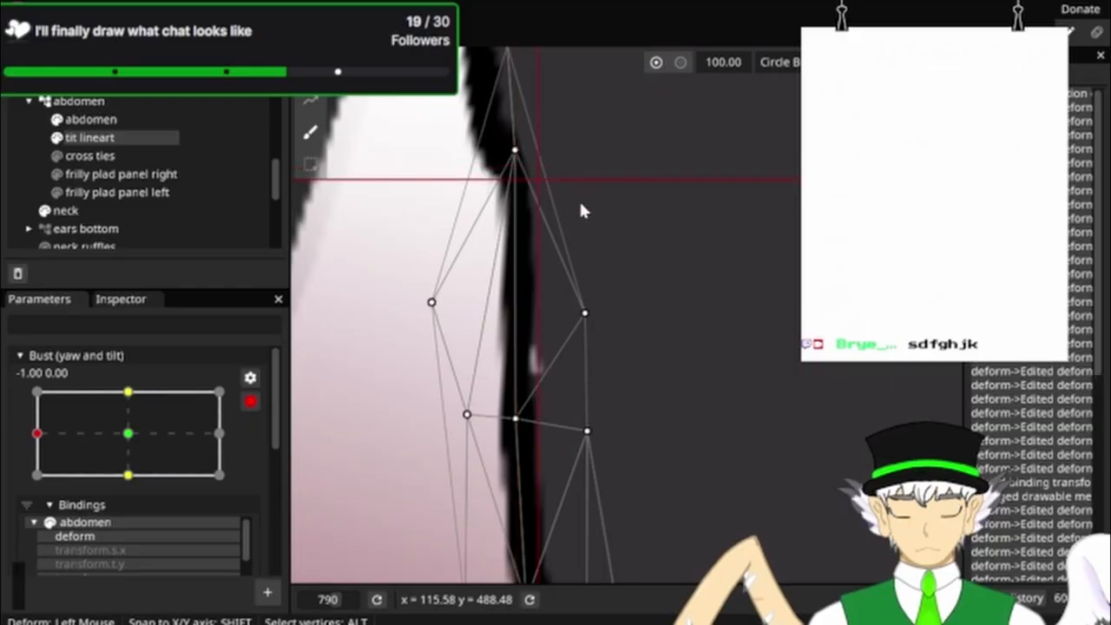
scroll(719, 283, "down", 5)
left_click_drag(590, 166, 577, 146)
scroll(743, 264, "down", 5)
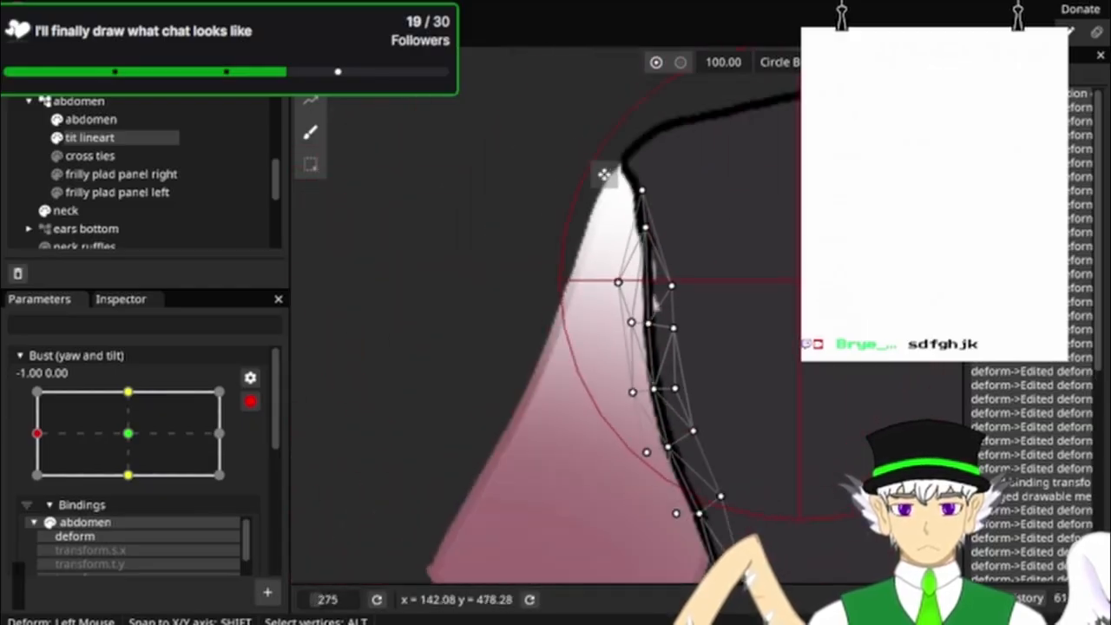
left_click_drag(858, 292, 582, 129)
scroll(581, 139, "down", 4)
left_click_drag(615, 178, 587, 245)
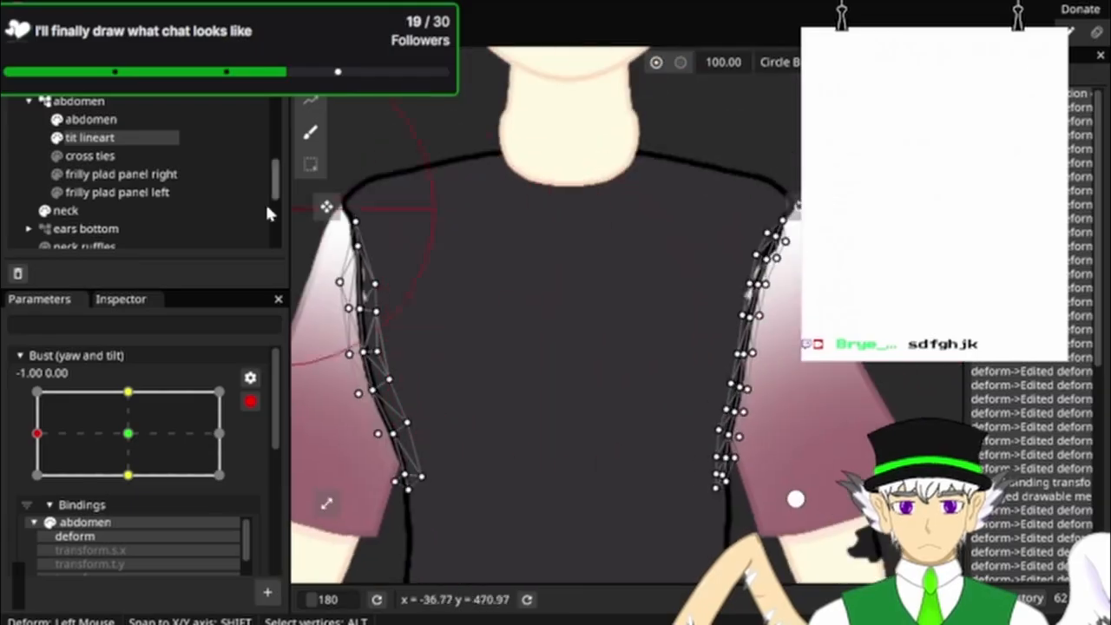
Step: Select the abdomen part and move the inner mesh vertices along its left side toward the body outline
left_click(137, 118)
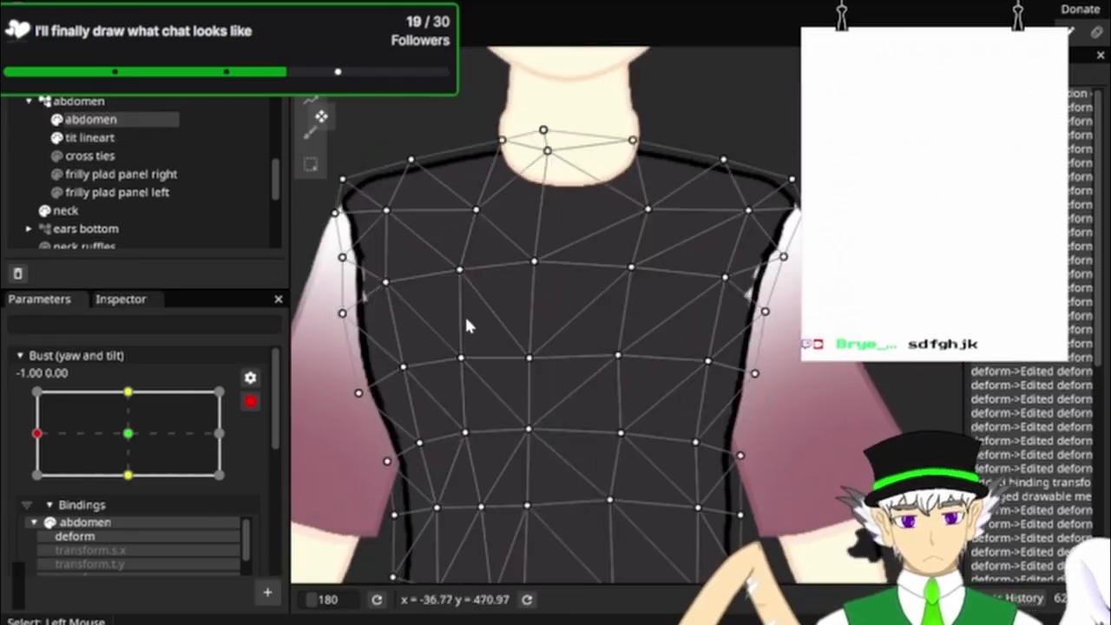
scroll(387, 250, "up", 10)
left_click_drag(389, 255, 670, 260)
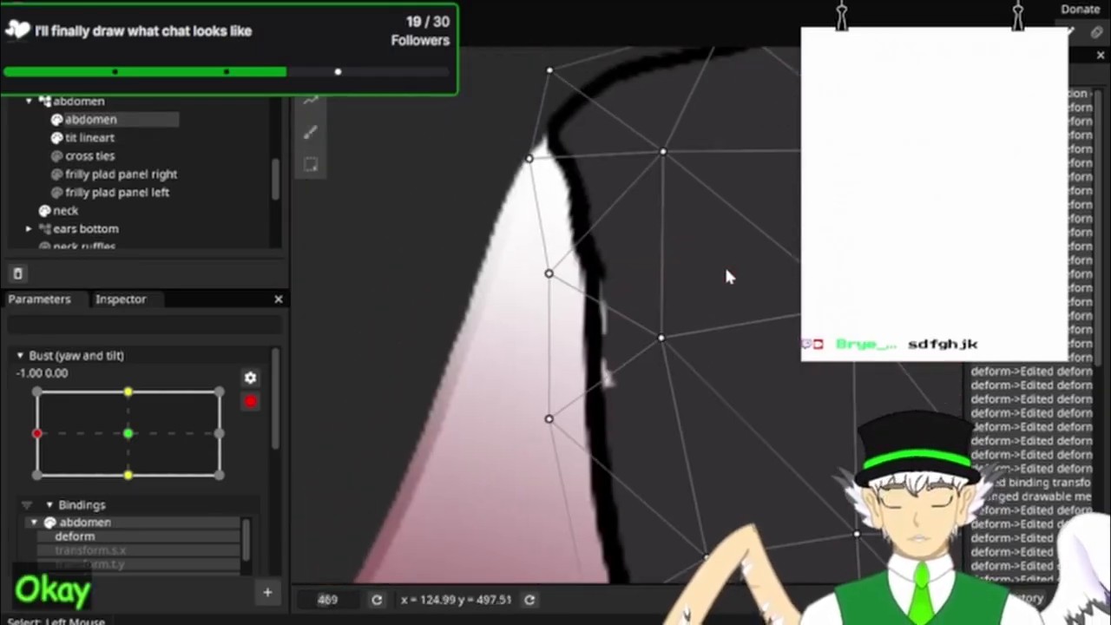
scroll(628, 293, "up", 5)
left_click_drag(682, 361, 644, 379)
left_click_drag(752, 382, 740, 87)
scroll(739, 199, "down", 6)
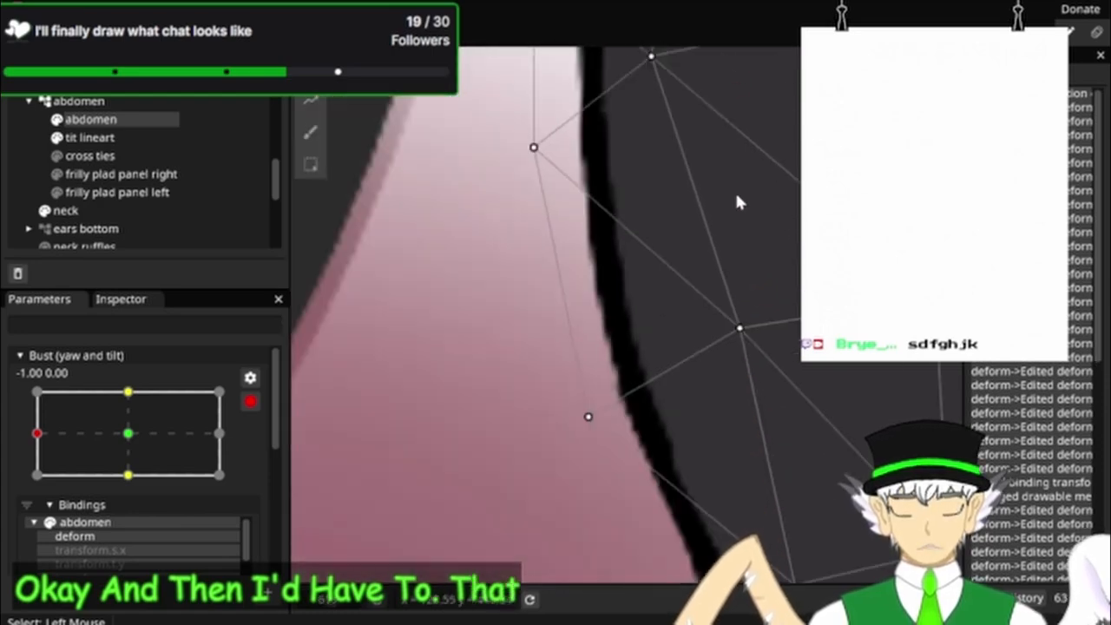
left_click_drag(782, 450, 549, 222)
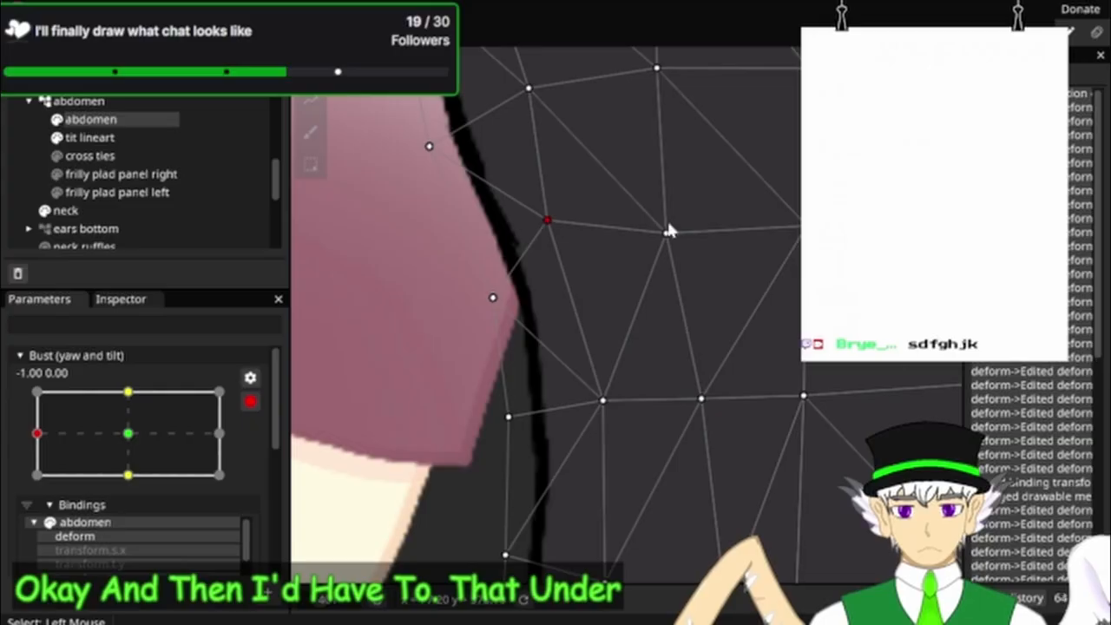
Step: Move the abdomen's mesh vertices along its right-hand armhole edge so the side outline runs smoothly and covers the stray lineart patches
scroll(669, 231, "down", 2)
scroll(547, 415, "up", 6)
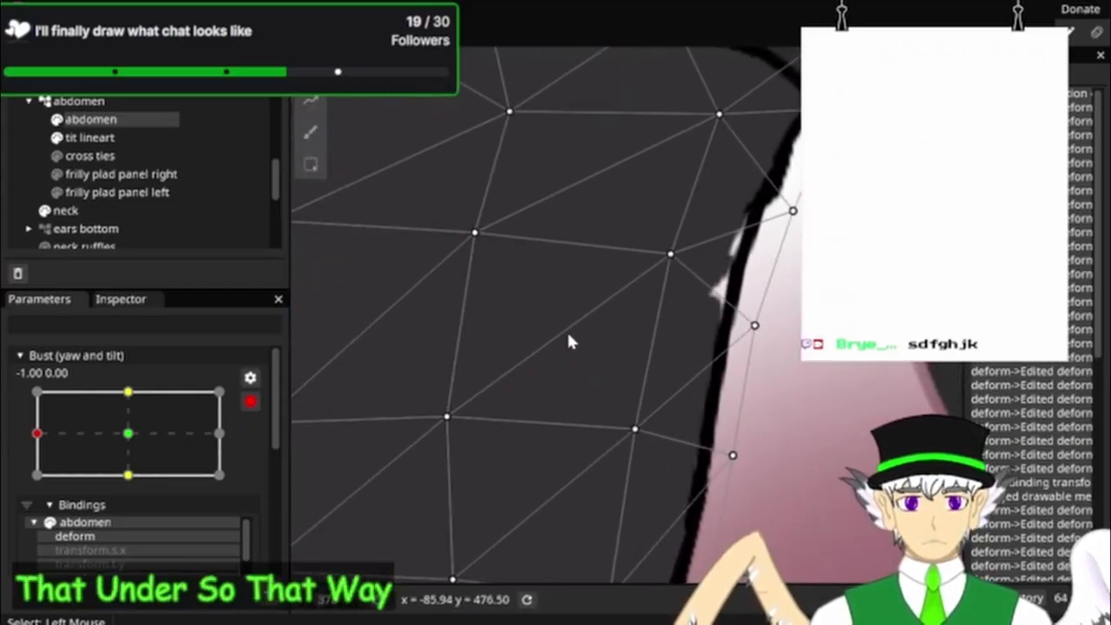
left_click_drag(656, 249, 512, 364)
mouse_move(746, 275)
left_mouse_down()
mouse_move(763, 290)
mouse_move(747, 278)
left_mouse_up()
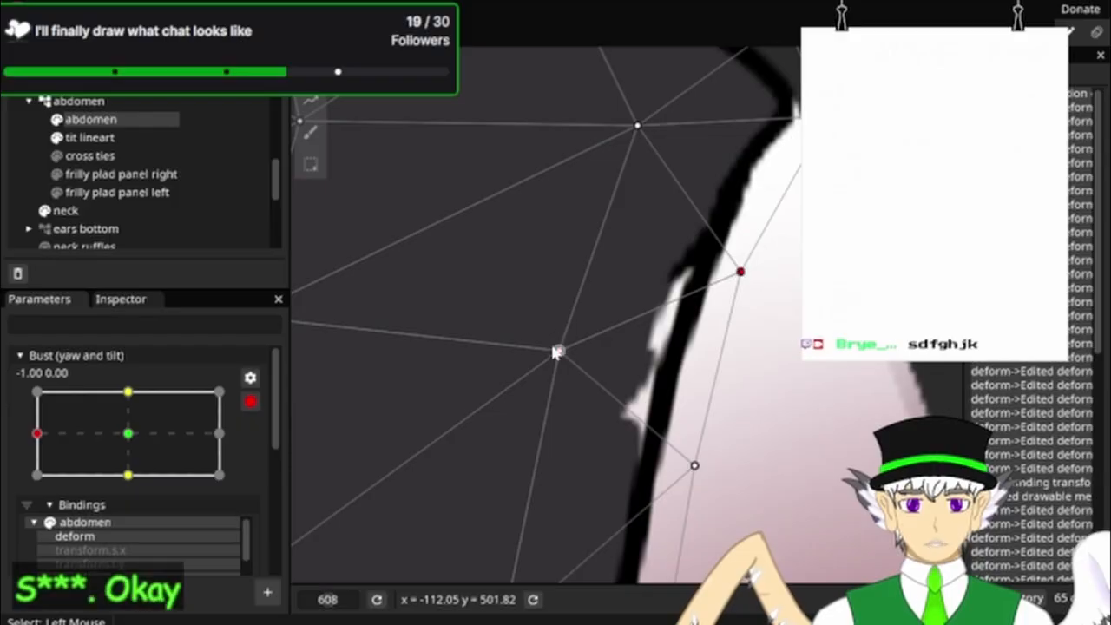
left_click_drag(560, 352, 613, 365)
scroll(613, 365, "down", 3)
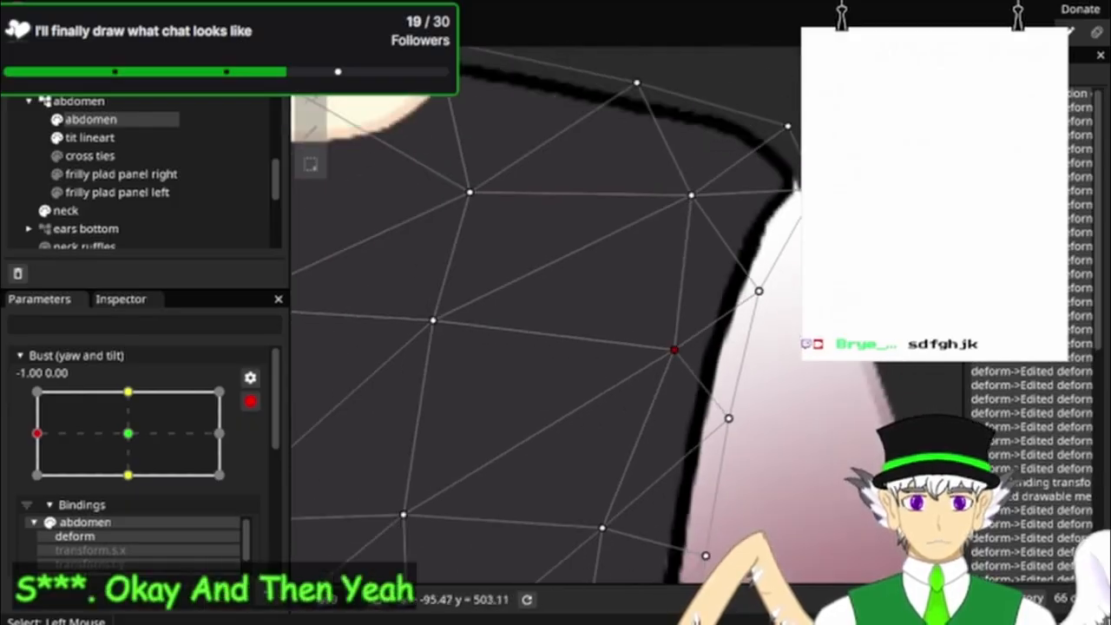
scroll(734, 261, "down", 3)
scroll(735, 280, "up", 5)
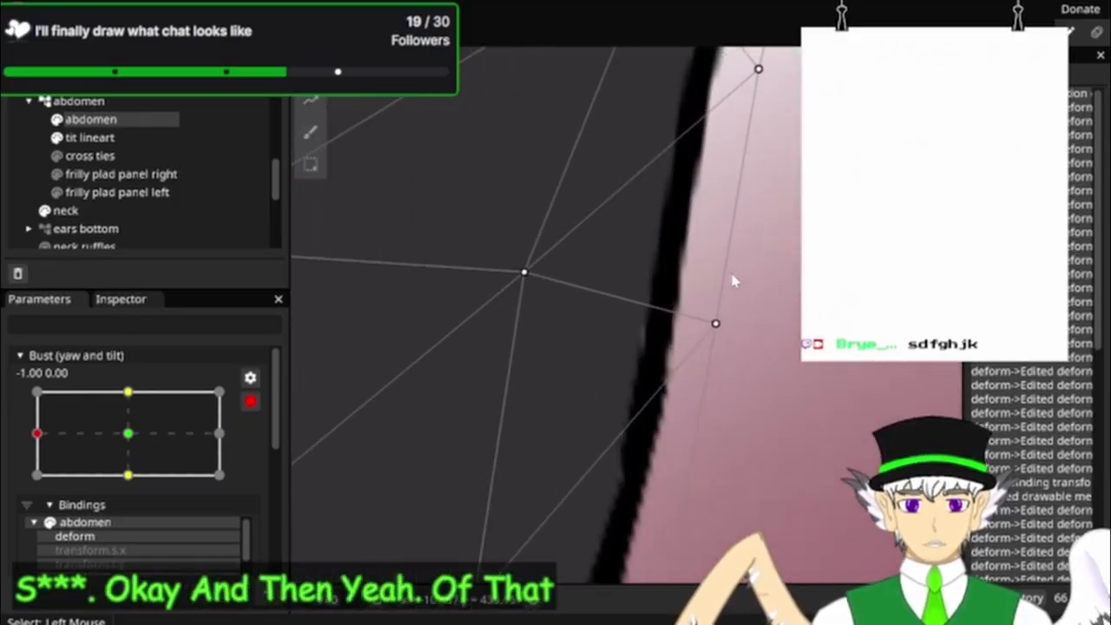
left_click(525, 275)
scroll(844, 382, "down", 5)
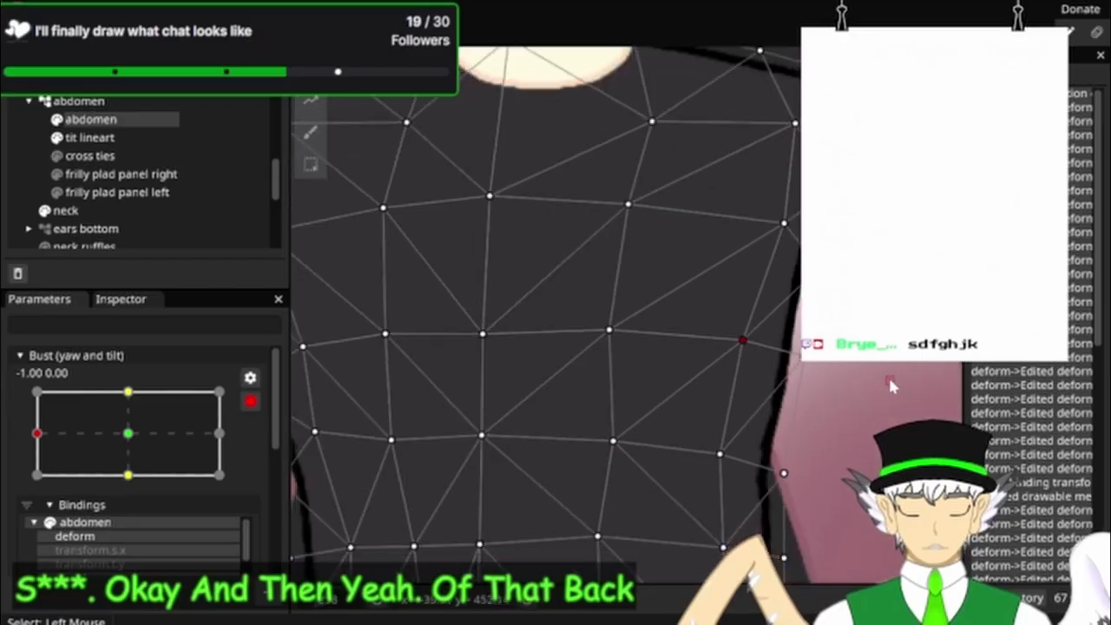
scroll(802, 128, "down", 6)
left_click_drag(799, 248, 800, 434)
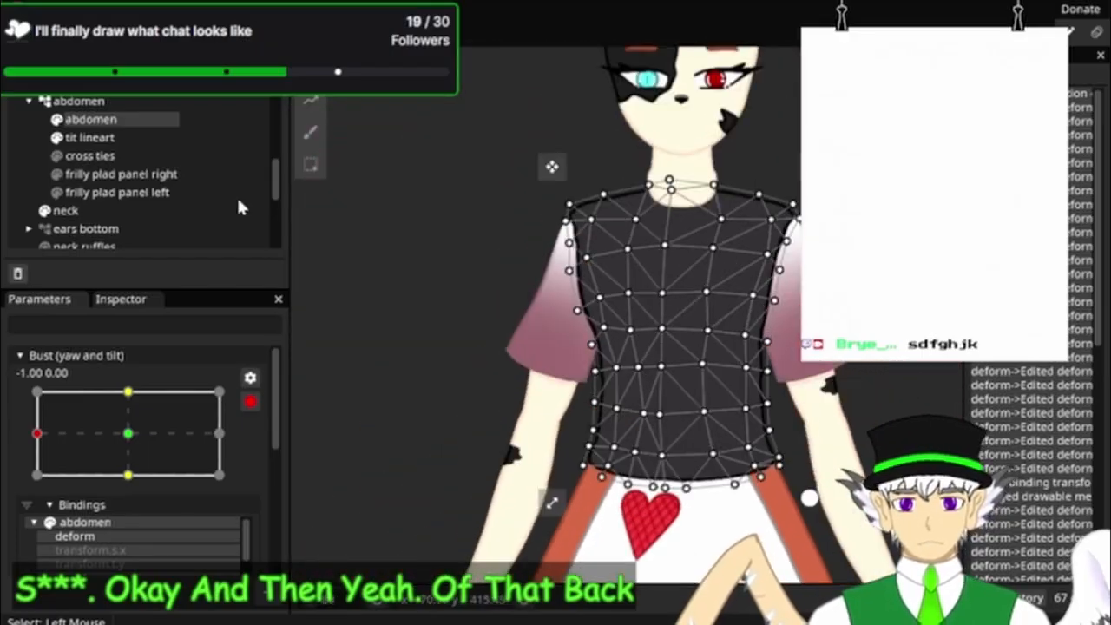
Step: Deselect the abdomen and compare the bust at yaw -1.00 with the neutral pose to examine the deformed side outlines
left_click(186, 120)
scroll(608, 243, "down", 3)
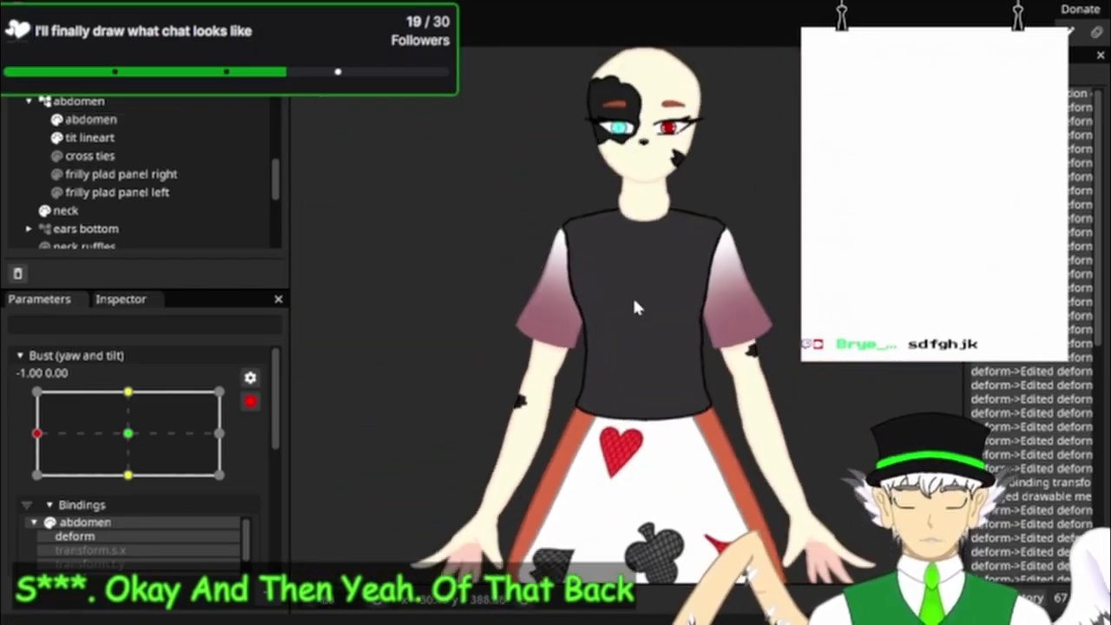
left_click_drag(635, 303, 644, 335)
scroll(641, 329, "up", 3)
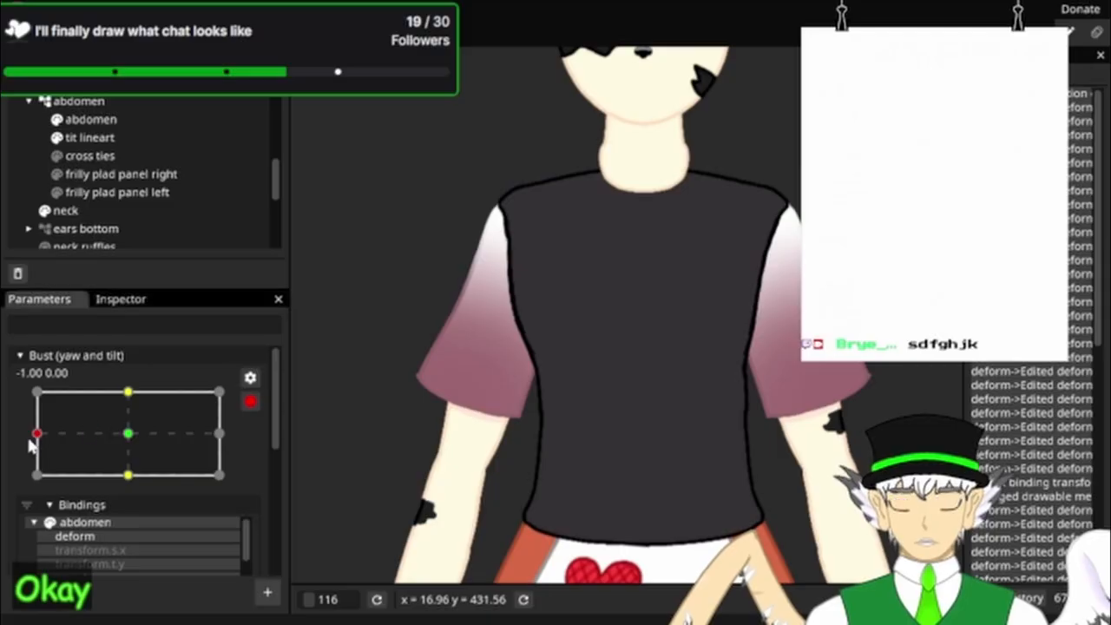
left_click_drag(35, 434, 128, 434)
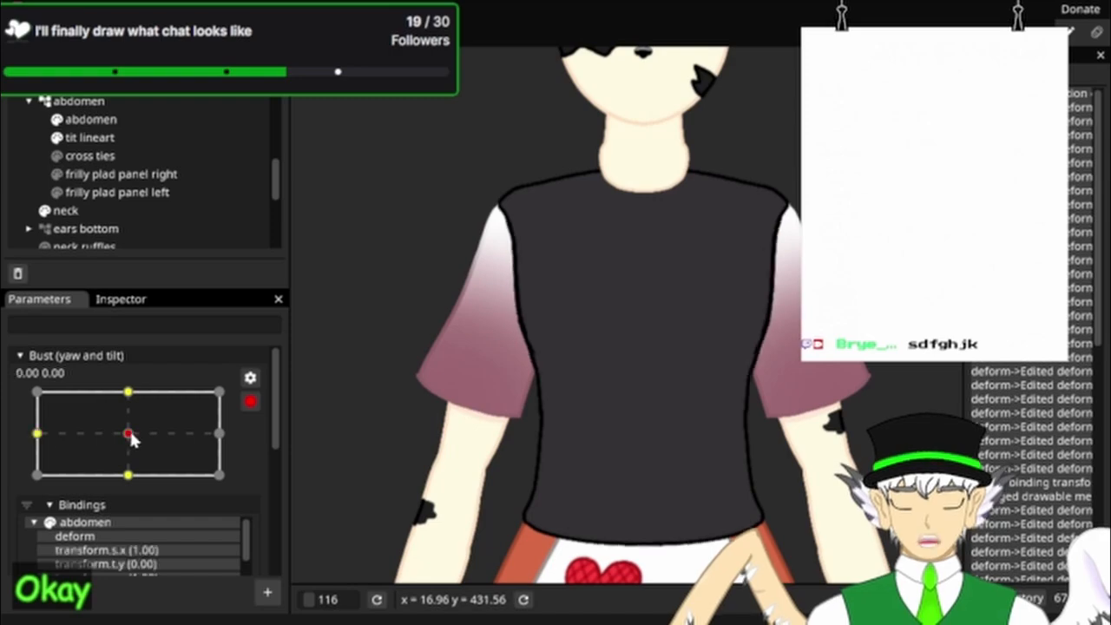
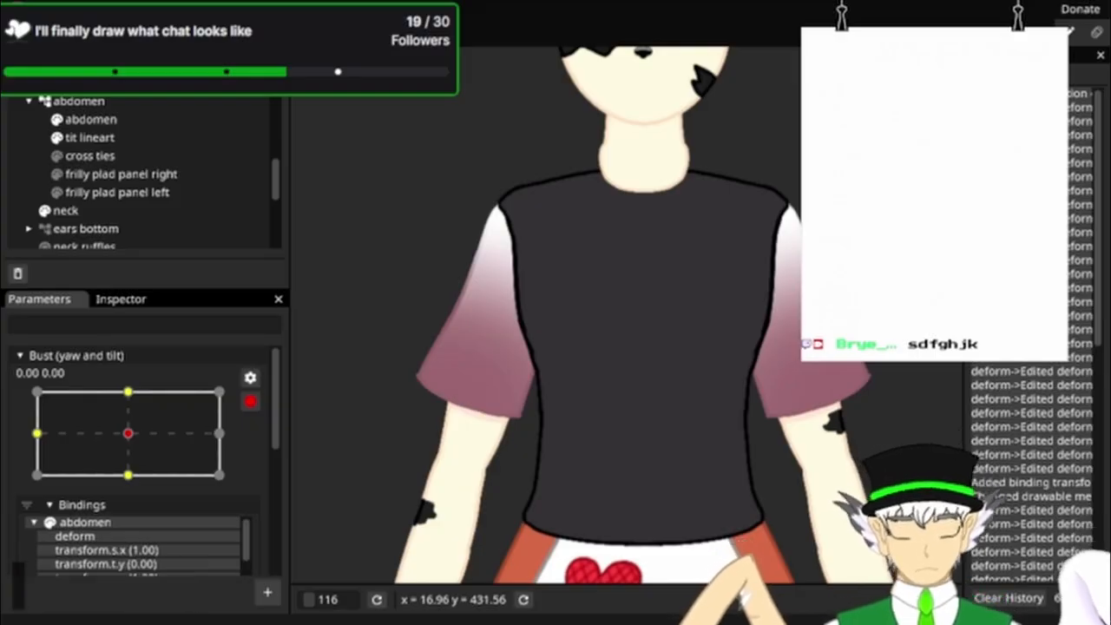
scroll(618, 309, "up", 3)
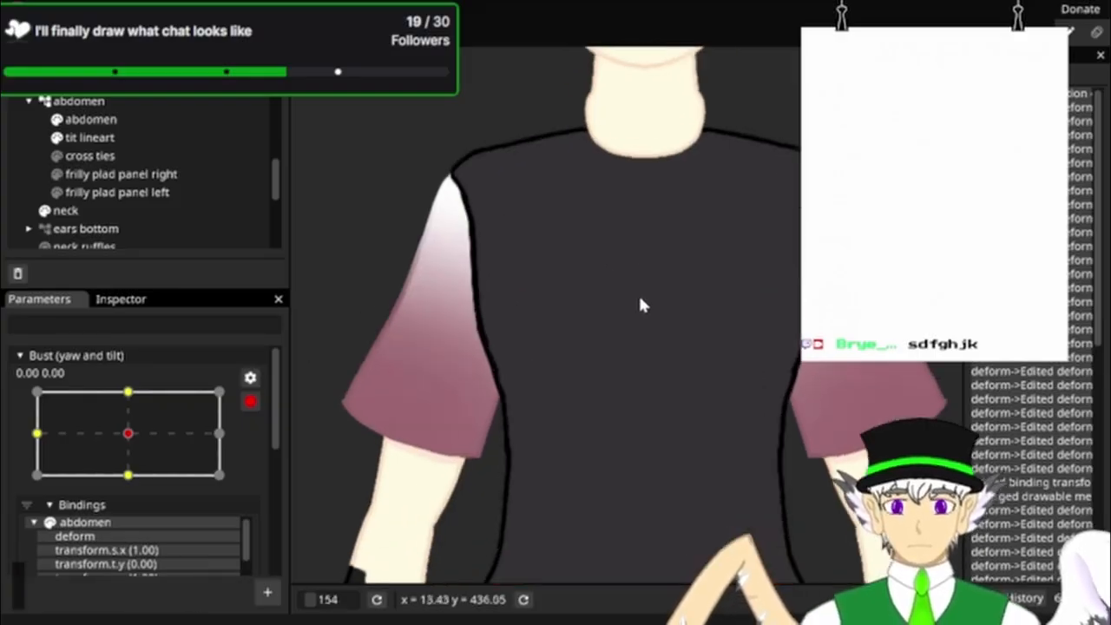
left_click_drag(135, 445, 61, 451)
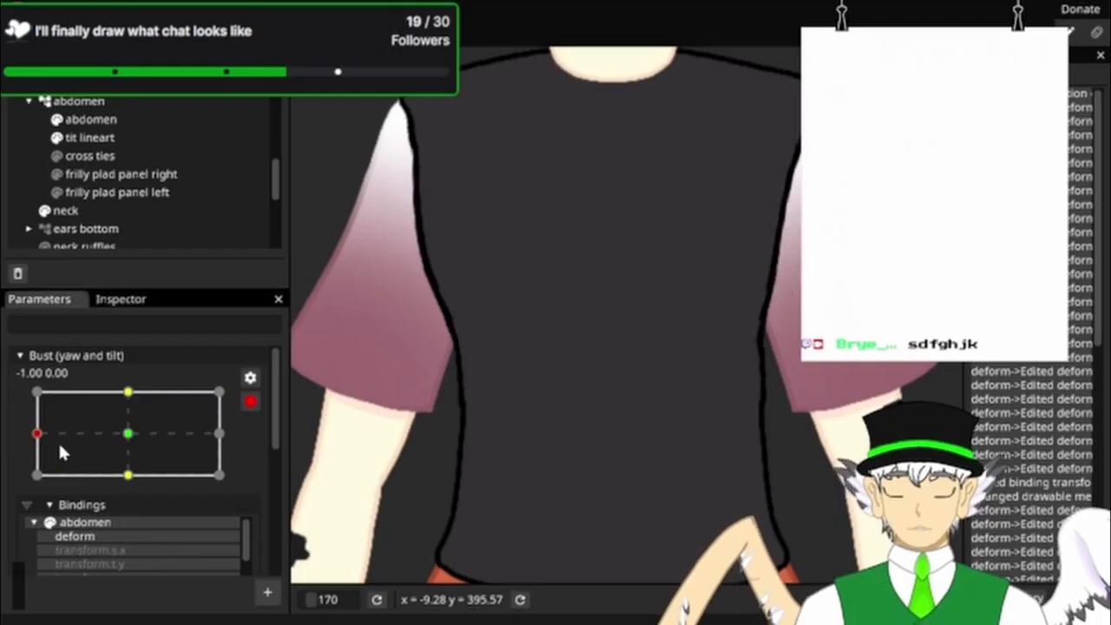
Step: Find the tit lineart entry in the Bust (yaw and tilt) bindings and copy its values at -1.00 0.00
left_click(89, 137)
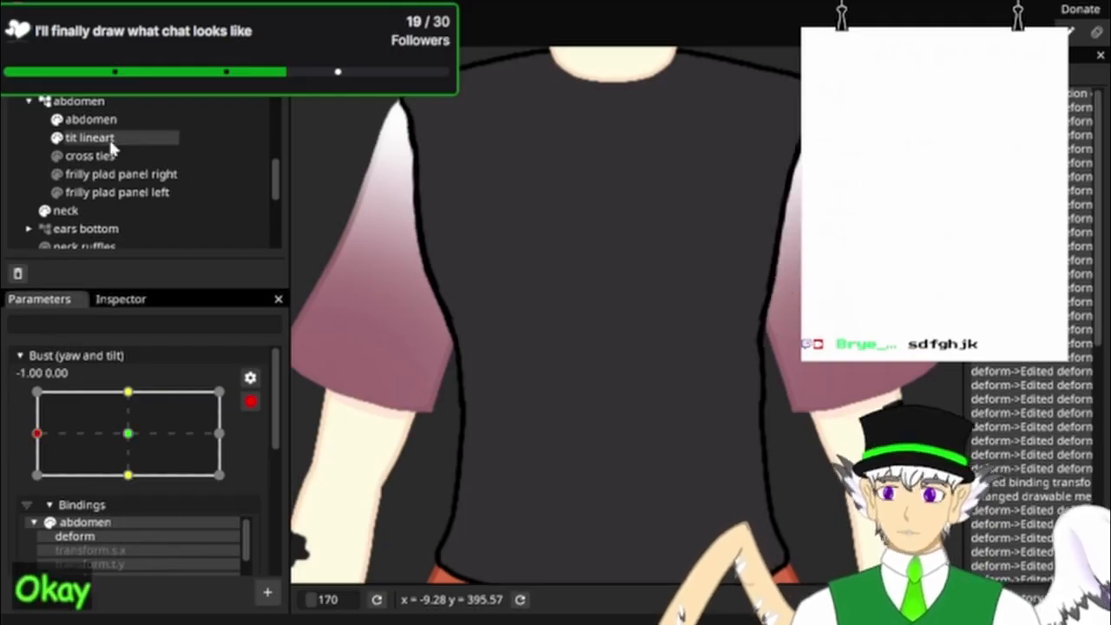
scroll(136, 407, "down", 3)
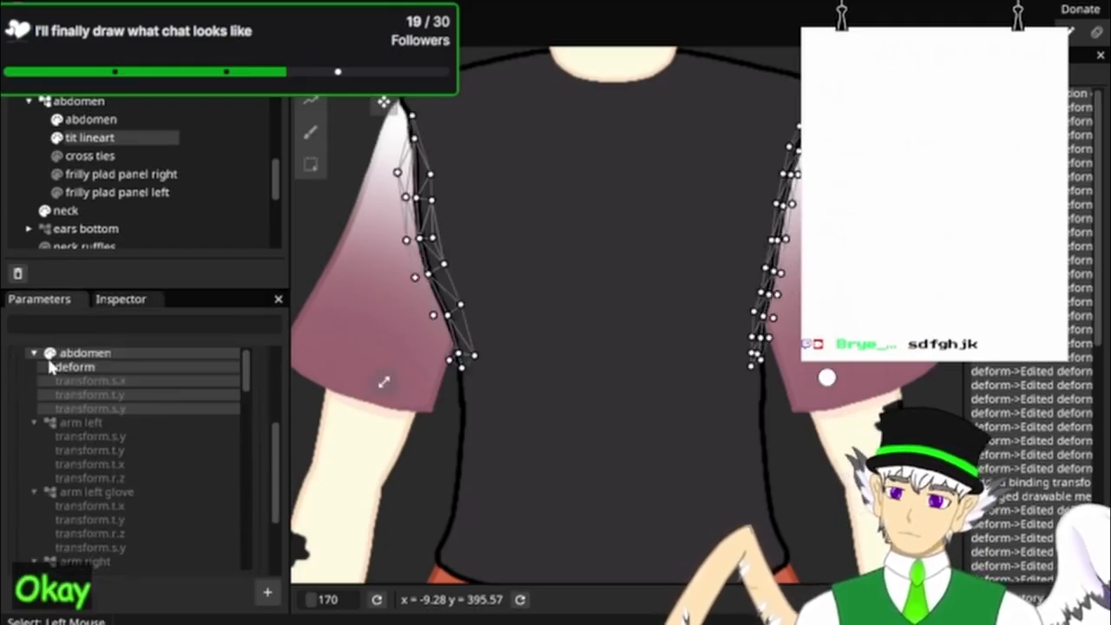
scroll(151, 455, "down", 5)
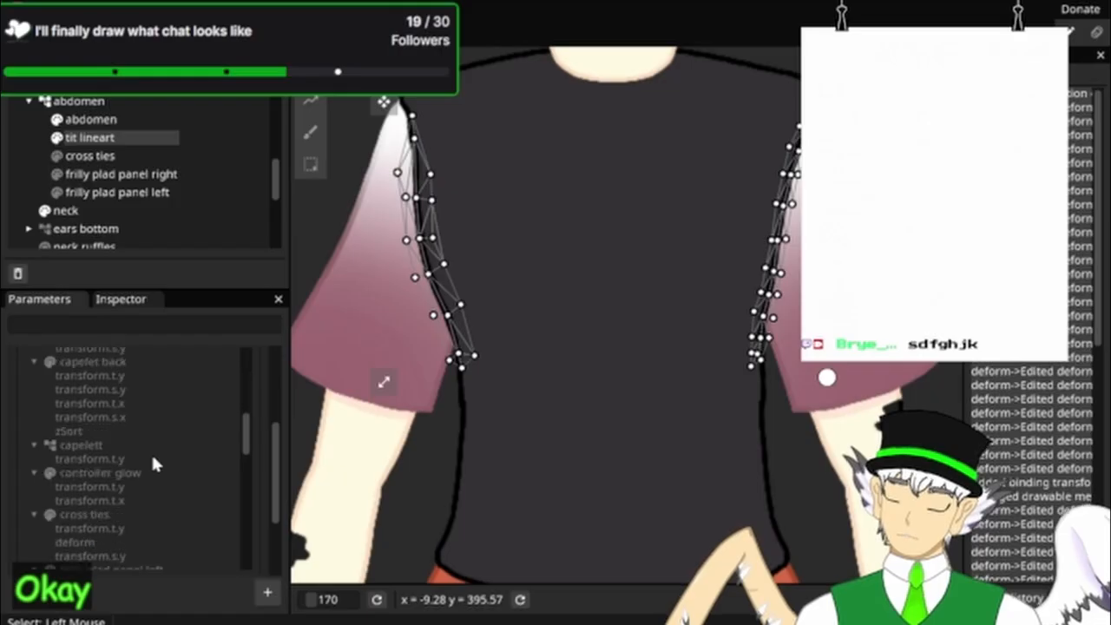
scroll(151, 450, "up", 8)
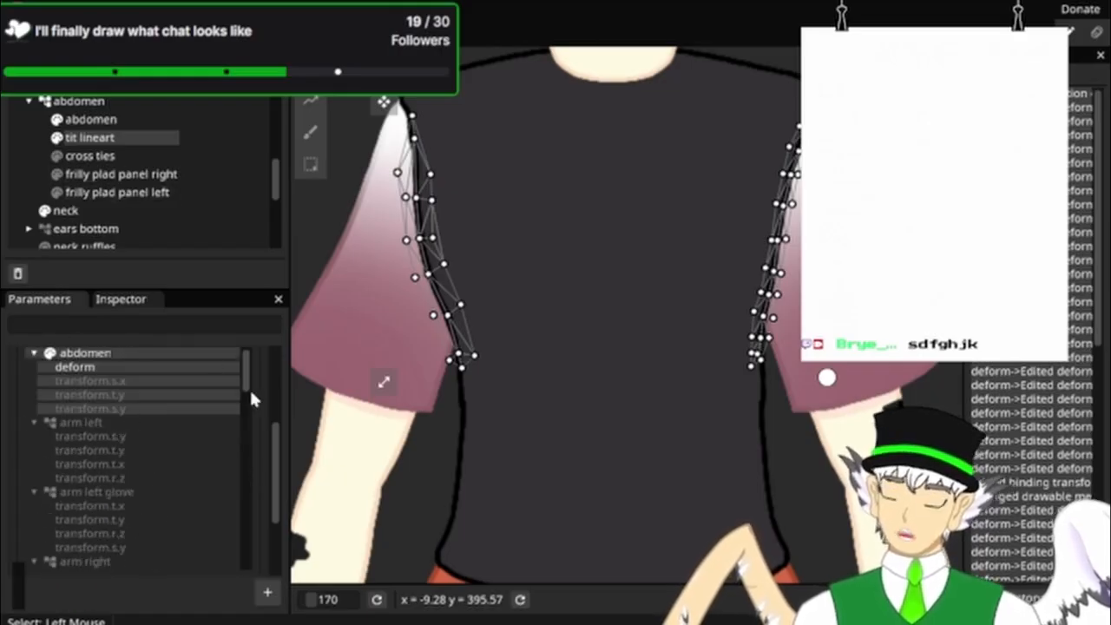
scroll(251, 392, "up", 3)
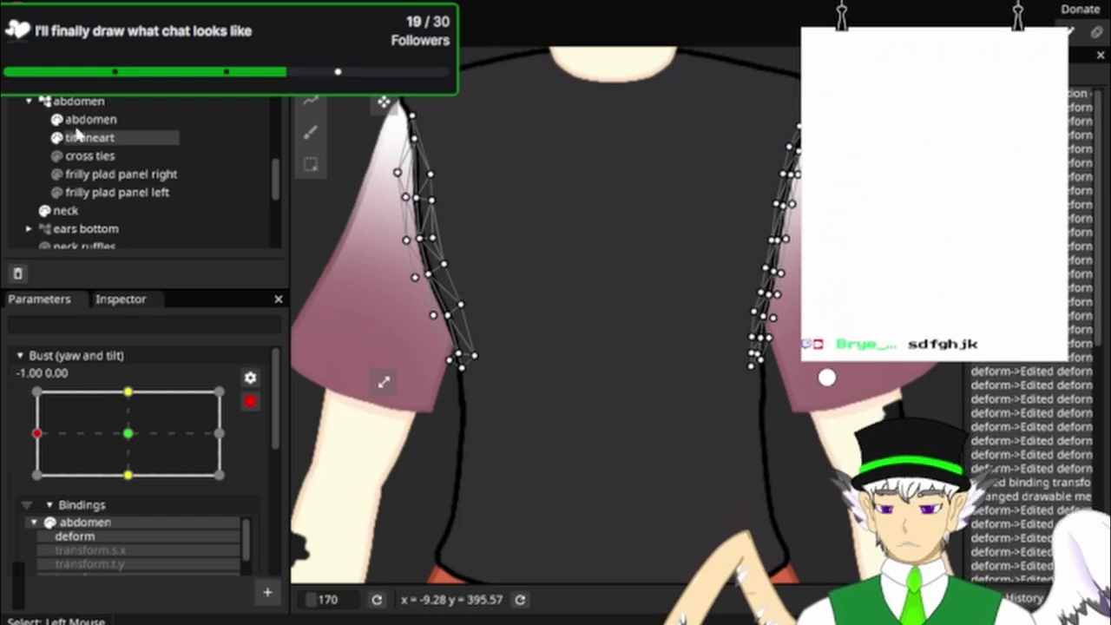
left_click(88, 138)
left_click(91, 524)
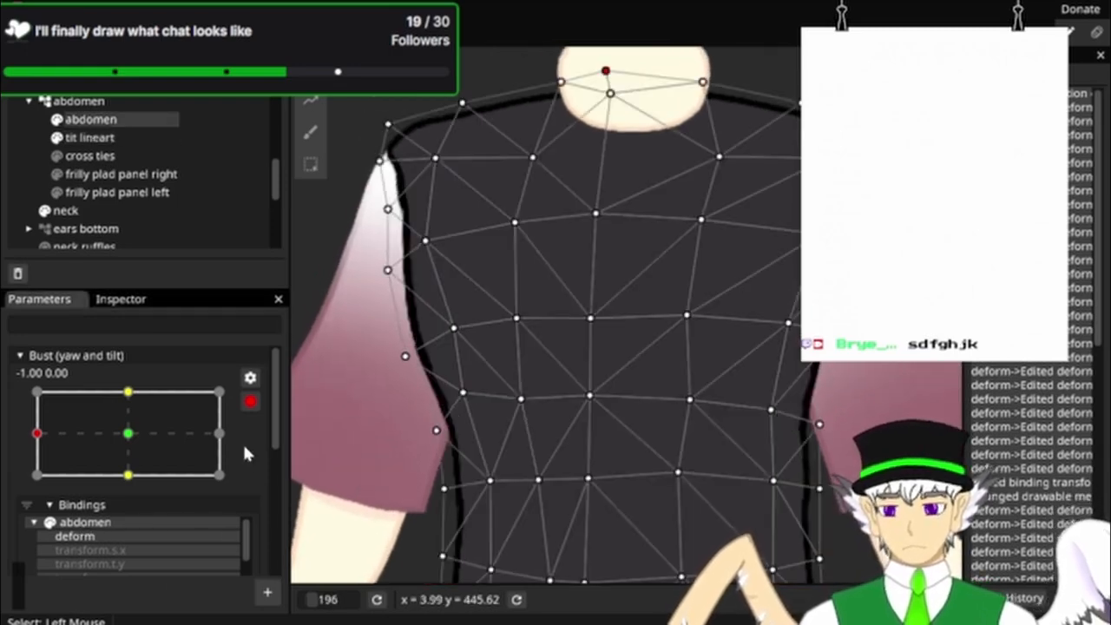
scroll(242, 438, "down", 5)
left_click(69, 424)
left_click(95, 493)
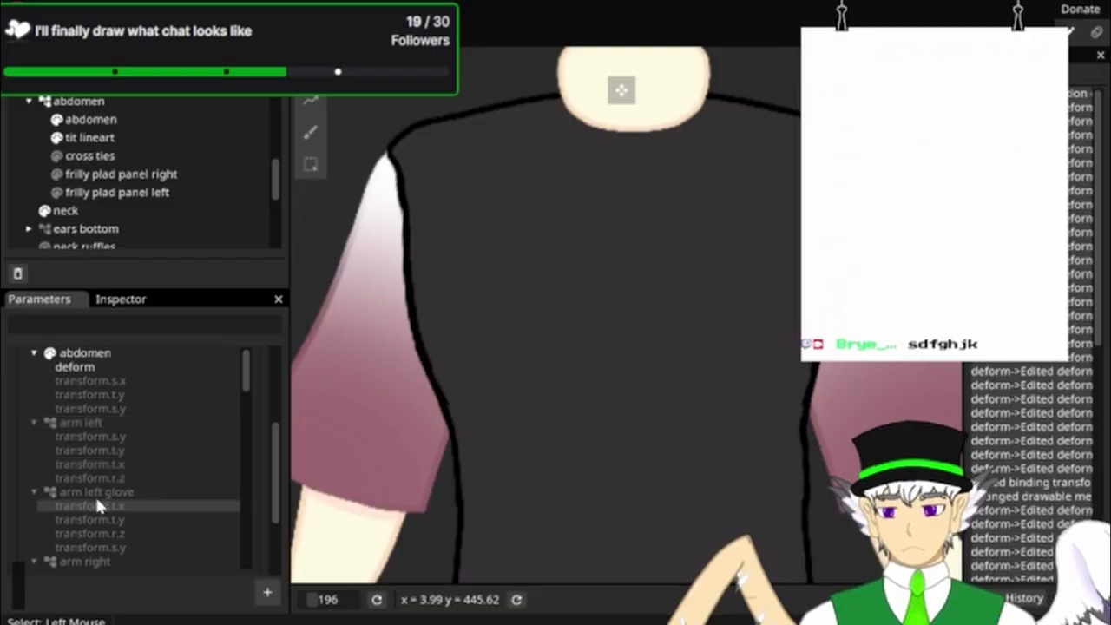
scroll(106, 481, "down", 10)
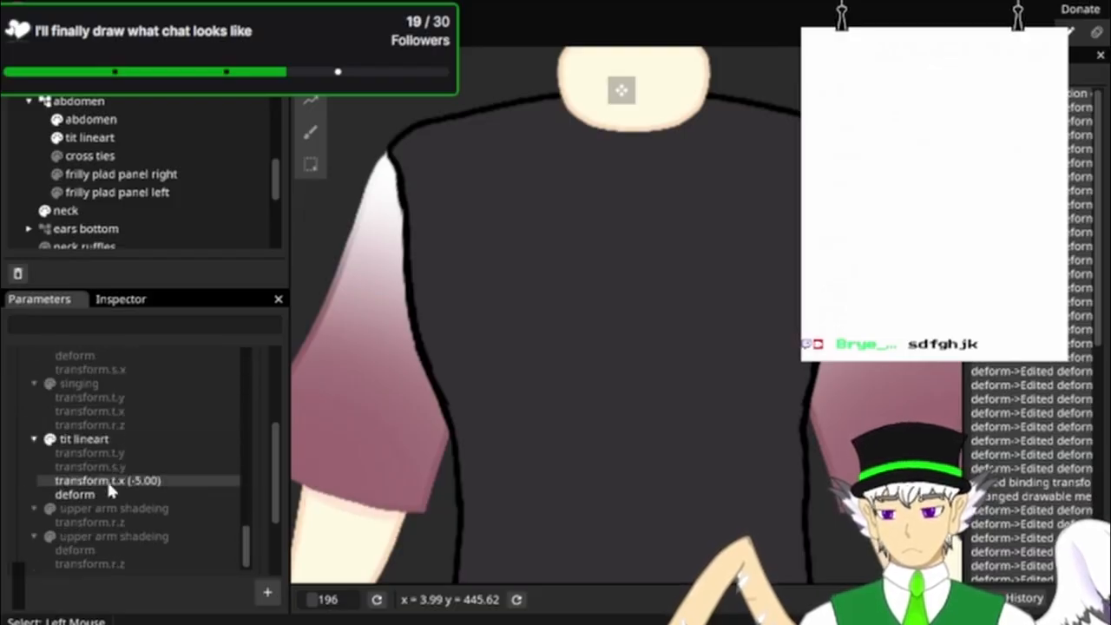
left_click(104, 438)
right_click(108, 439)
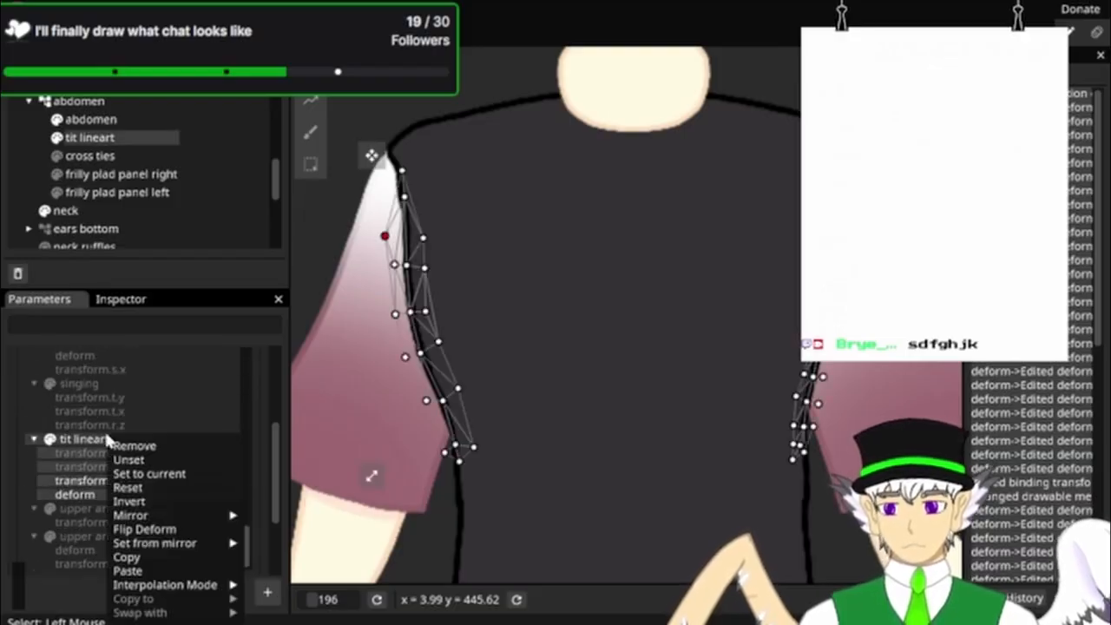
left_click(126, 557)
Step: Set the Bust (yaw and tilt) parameter to 1.00 0.00 and paste the copied tit lineart values at that keypoint
scroll(117, 382, "up", 5)
scroll(117, 370, "up", 5)
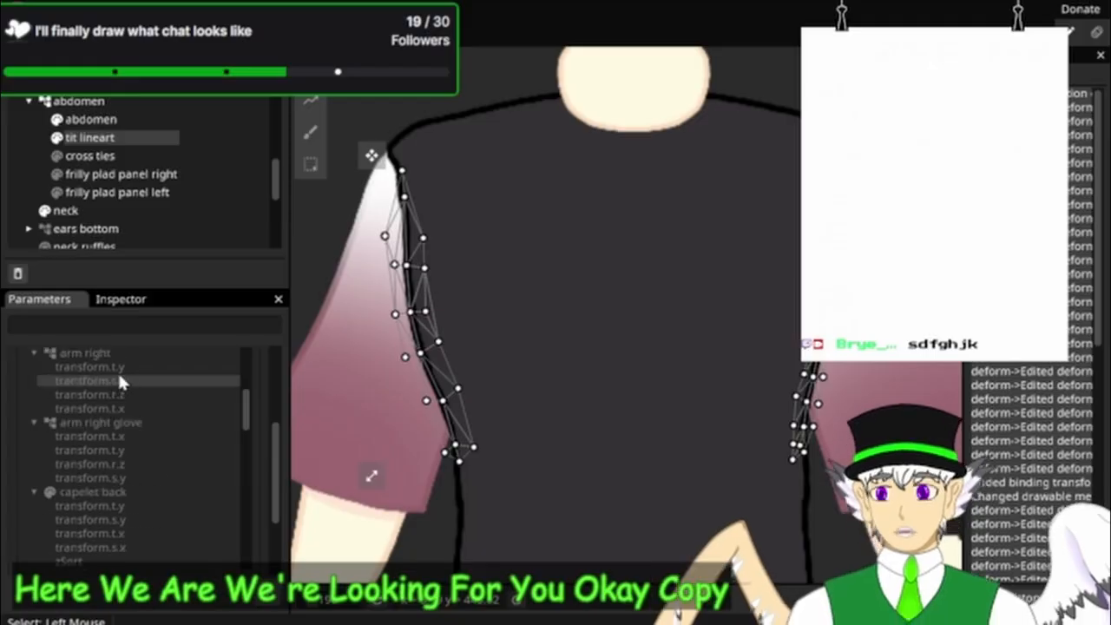
scroll(268, 390, "up", 3)
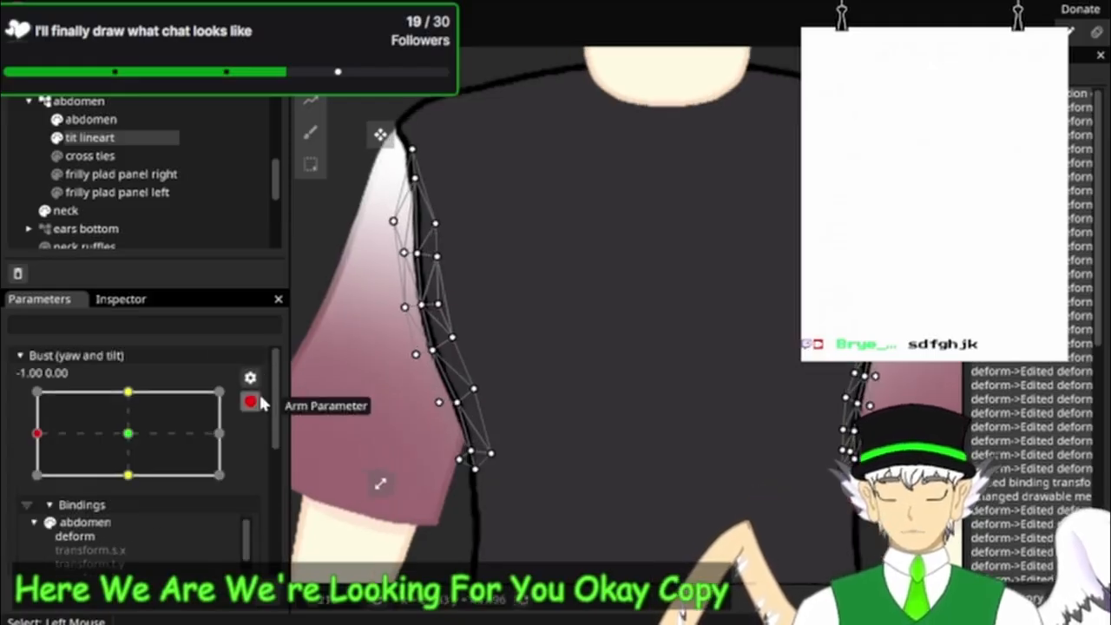
left_click_drag(39, 434, 229, 425)
right_click(220, 434)
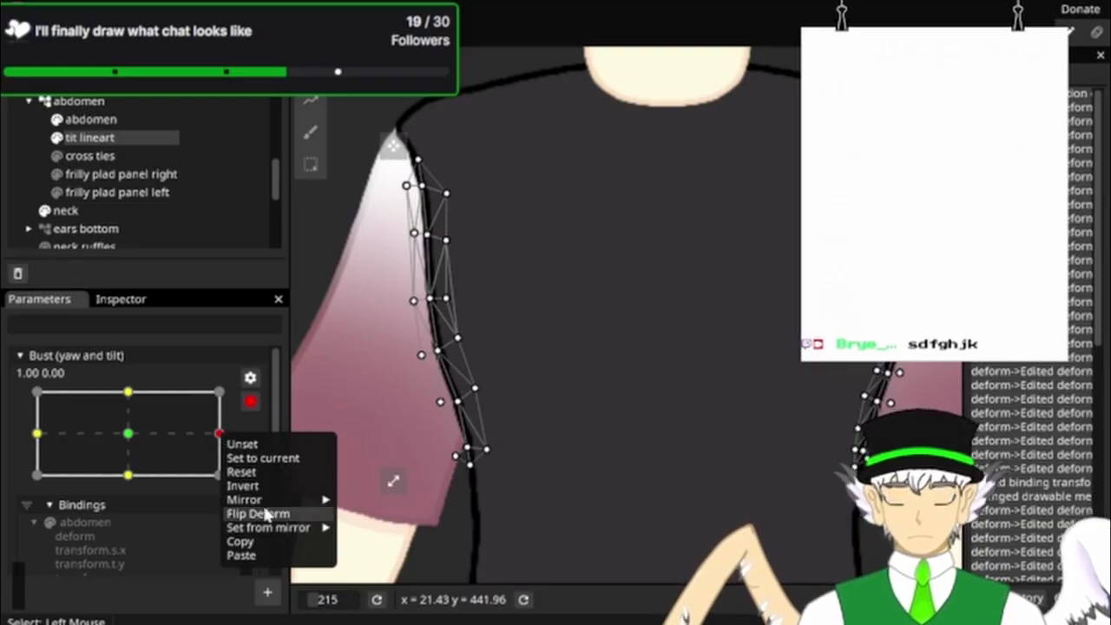
left_click(637, 325)
scroll(637, 325, "down", 2)
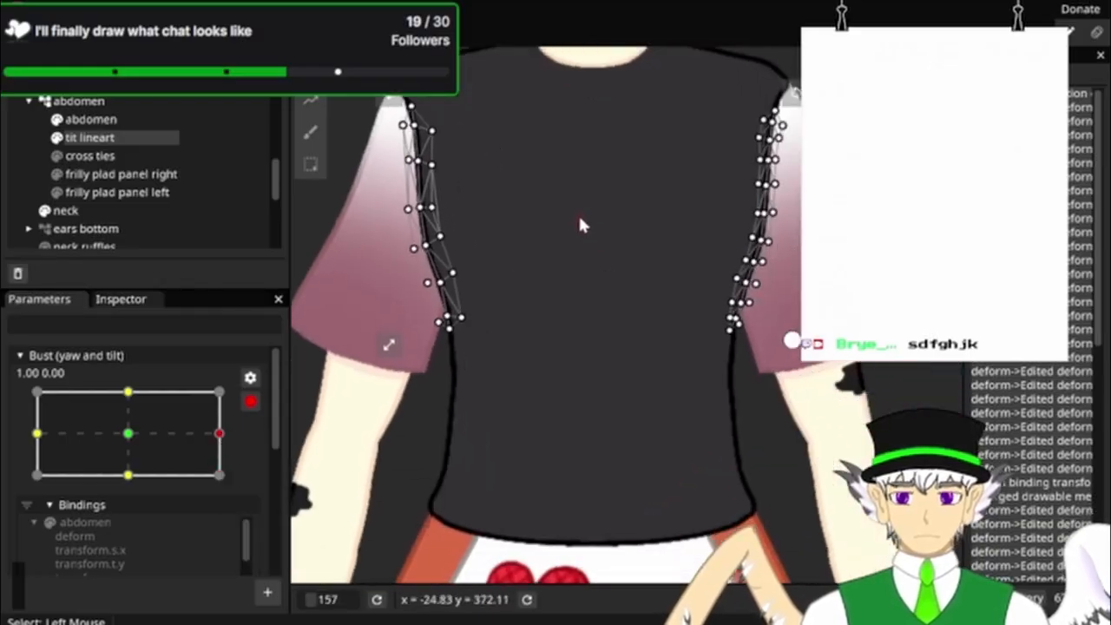
scroll(578, 239, "up", 2)
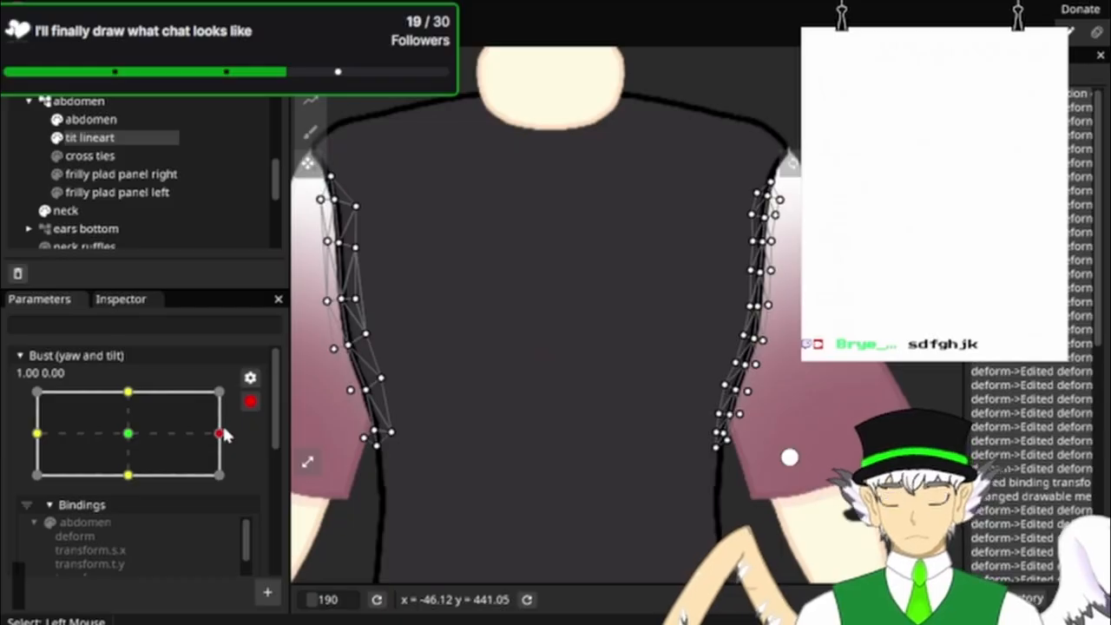
left_click(222, 430)
right_click(221, 435)
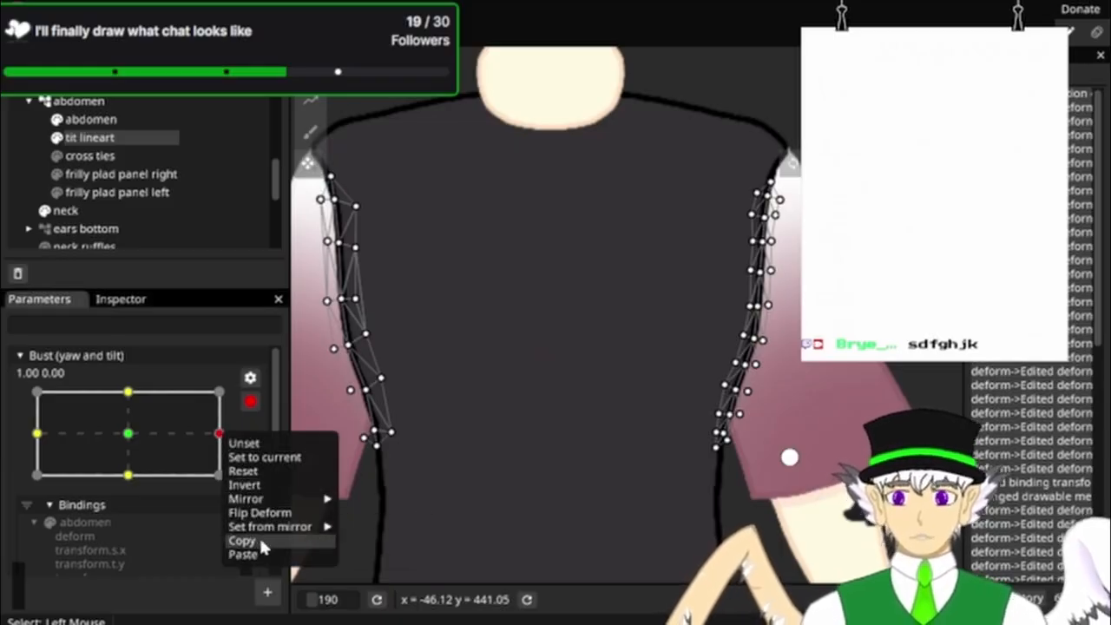
left_click(259, 547)
Step: Flip the tit lineart deform at the 1.00 0.00 keypoint and inspect both lines against the abdomen's sides
right_click(233, 433)
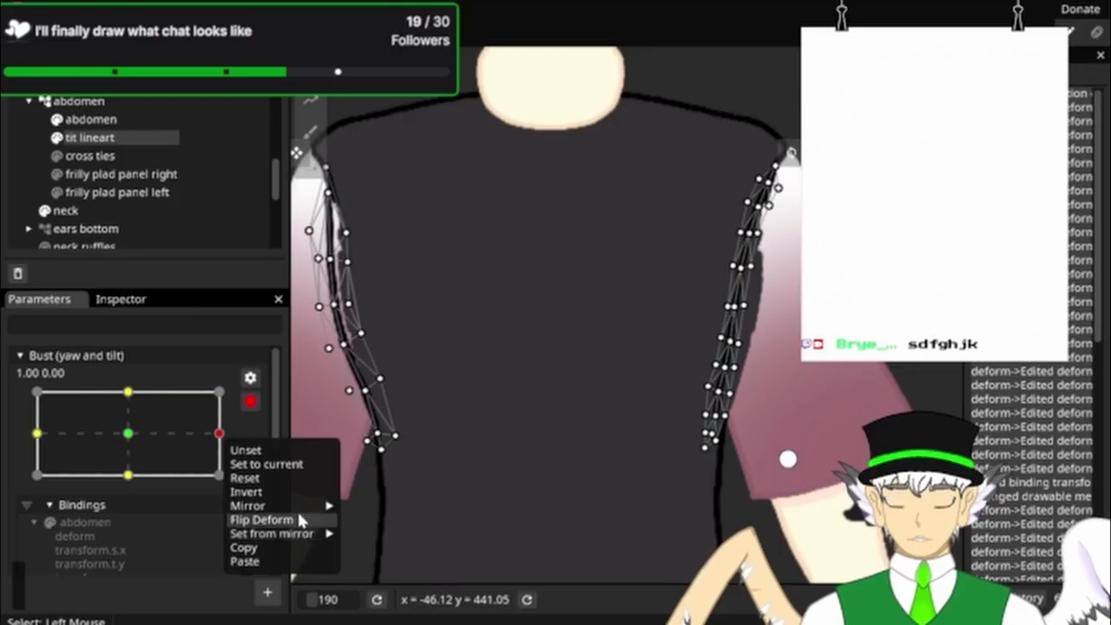
left_click(298, 519)
left_click_drag(476, 399, 587, 315)
scroll(592, 368, "down", 3)
scroll(475, 290, "up", 7)
scroll(521, 361, "down", 3)
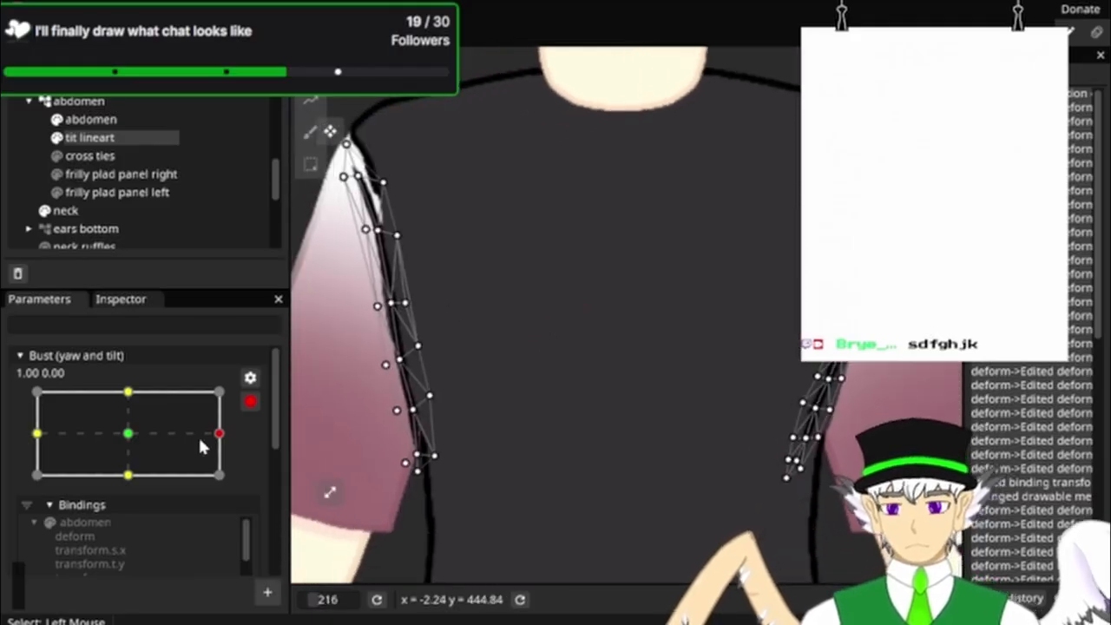
left_click_drag(199, 440, 260, 412)
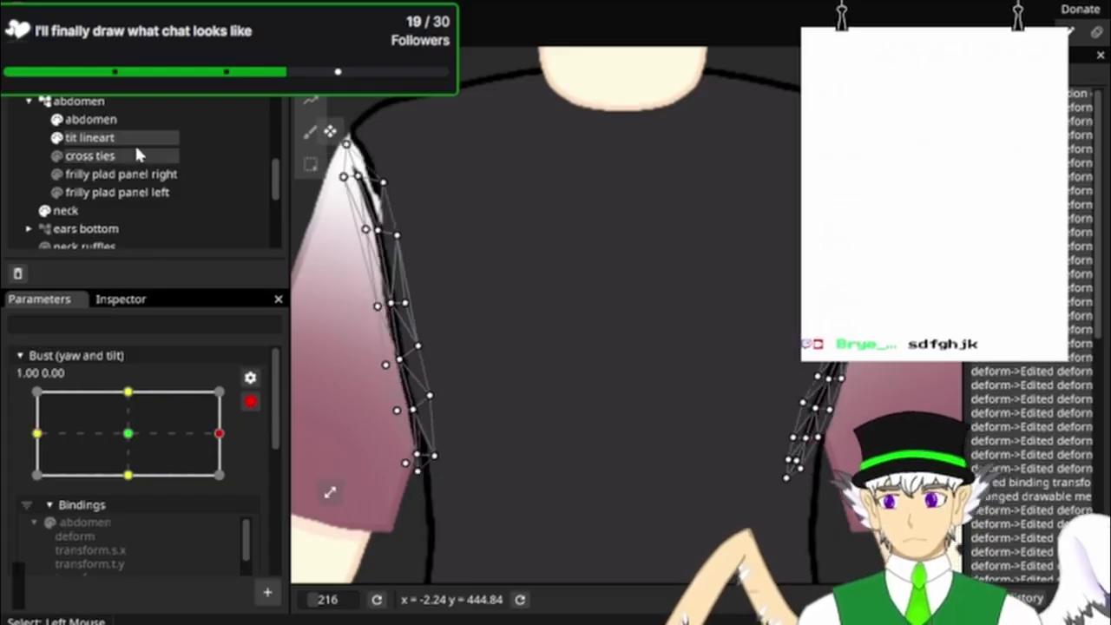
Step: Select the abdomen, set Bust (yaw and tilt) to -1.00 0.00 and copy the abdomen's binding values there
left_click(135, 116)
right_click(134, 116)
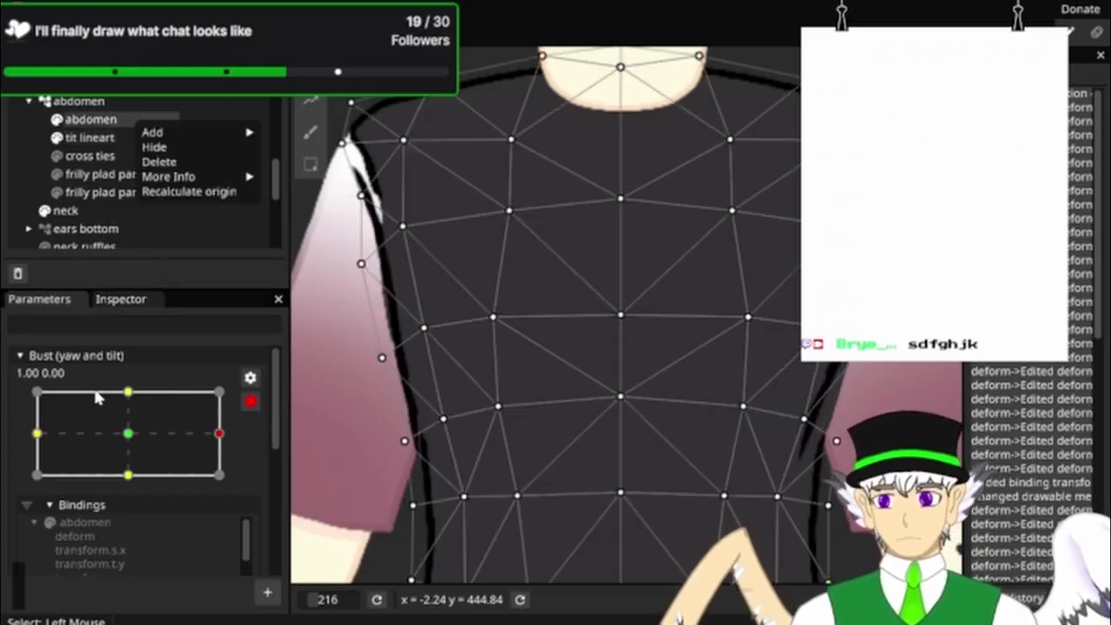
left_click(130, 433)
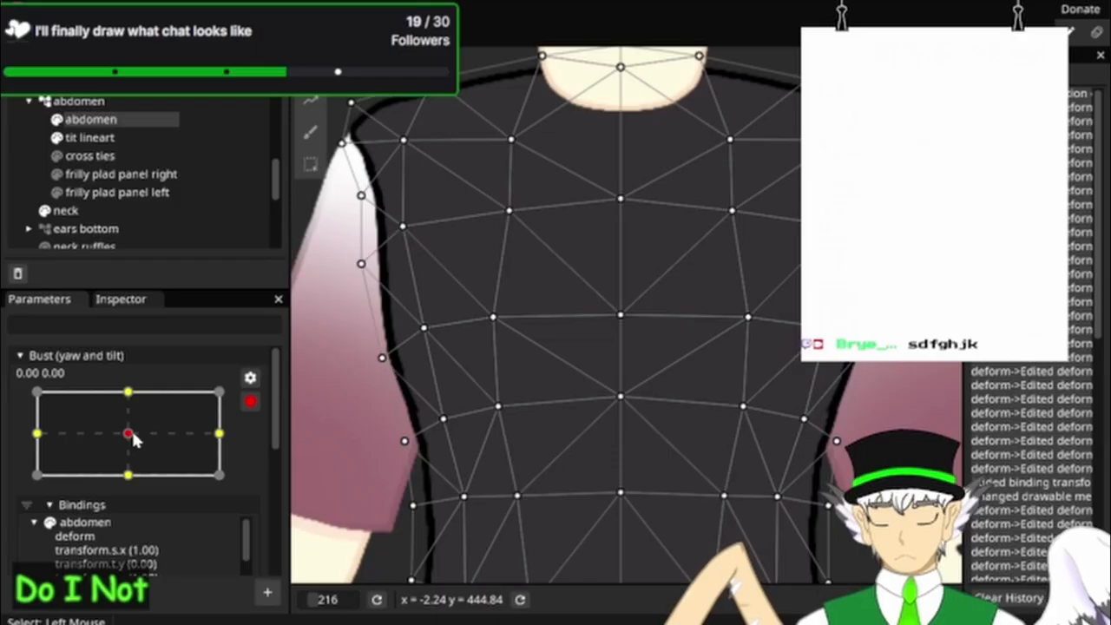
left_click_drag(132, 428, 51, 420)
scroll(230, 421, "down", 5)
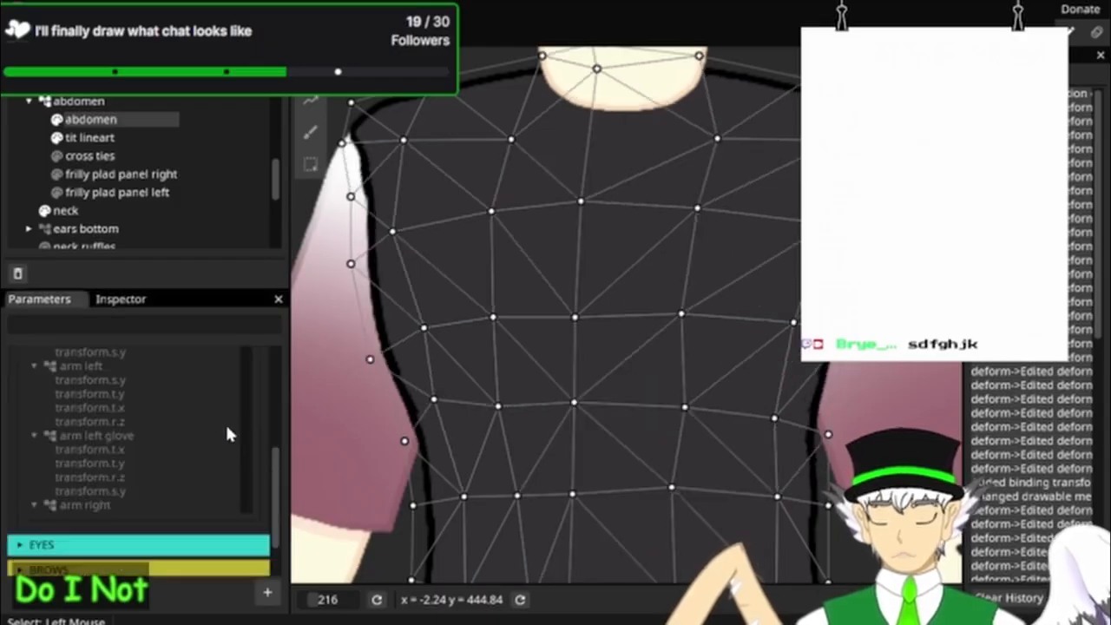
scroll(217, 425, "up", 5)
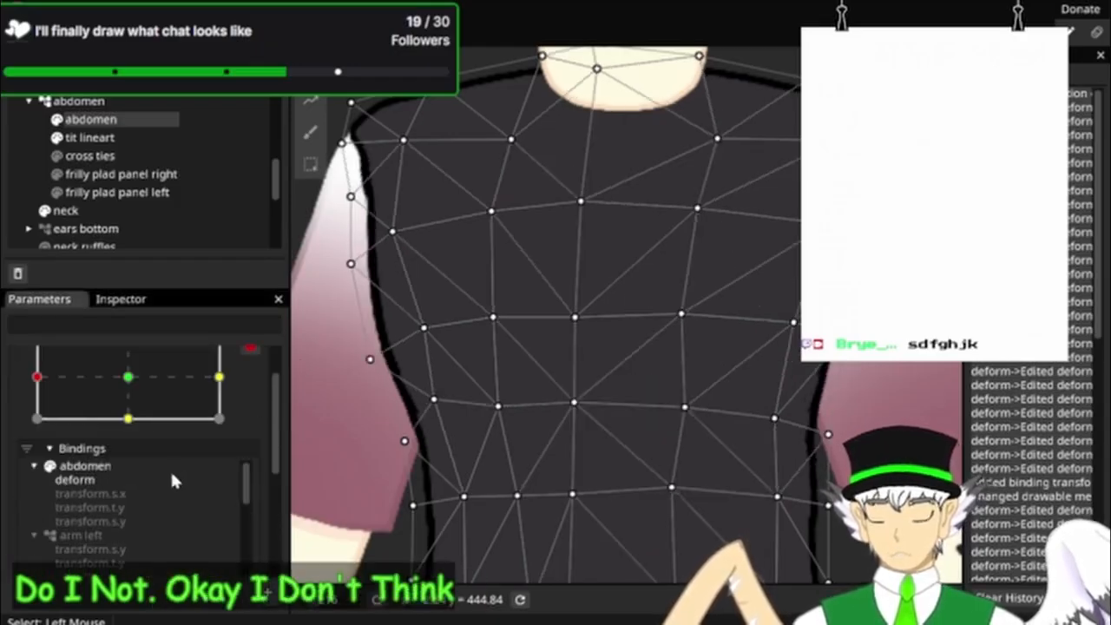
right_click(99, 462)
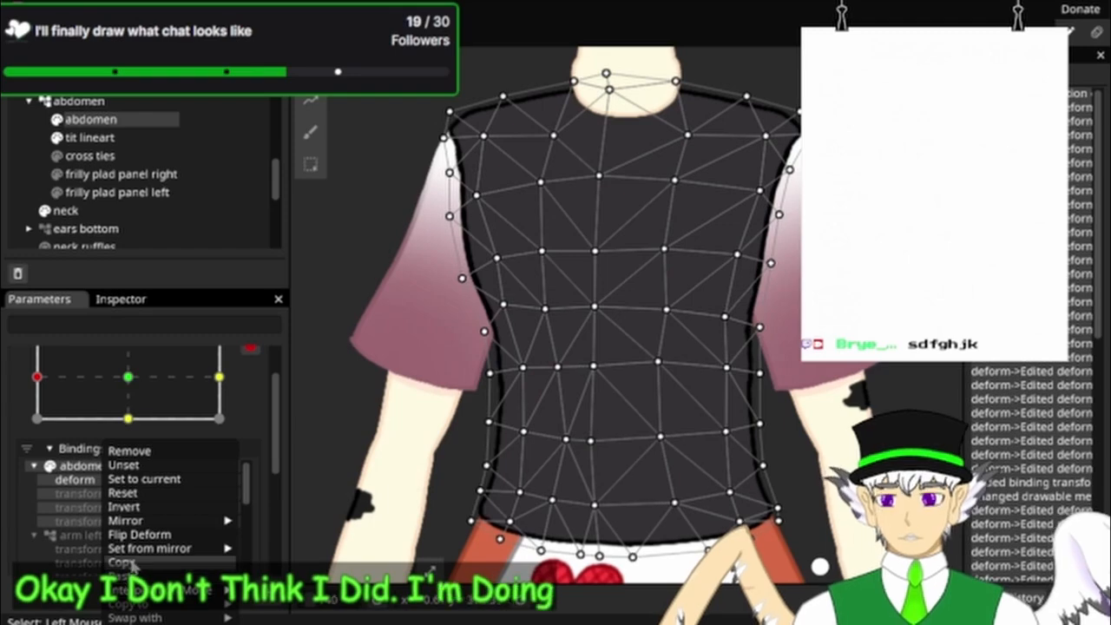
left_click(131, 562)
Step: Set Bust (yaw and tilt) to 1.00 0.00 and paste the copied abdomen values at that keypoint
scroll(194, 416, "up", 1)
left_click_drag(140, 442, 244, 432)
right_click(228, 438)
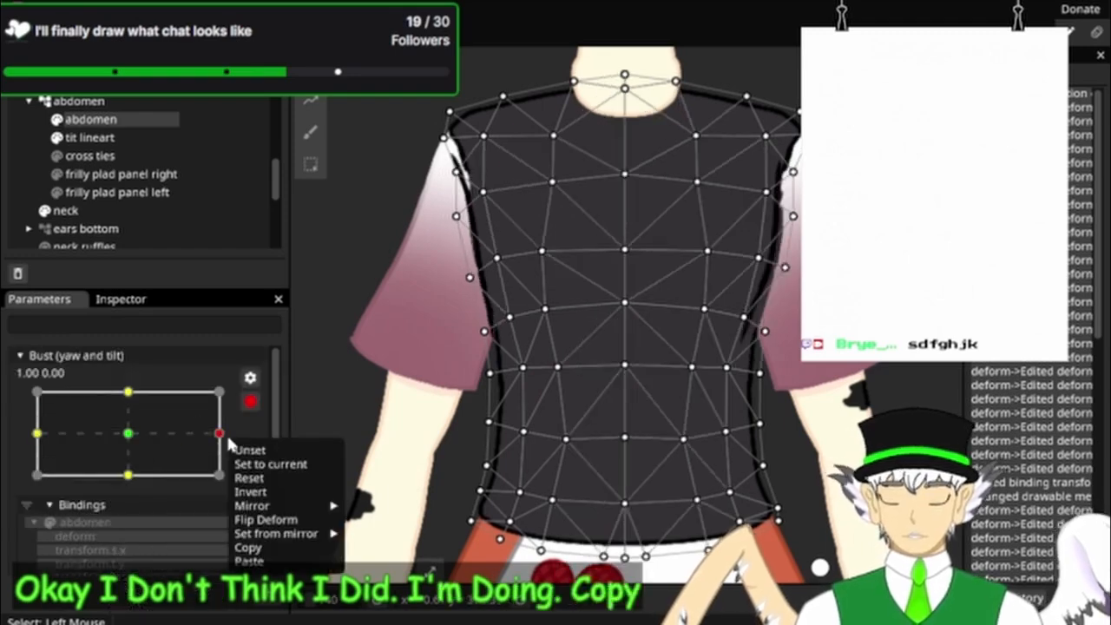
left_click(260, 562)
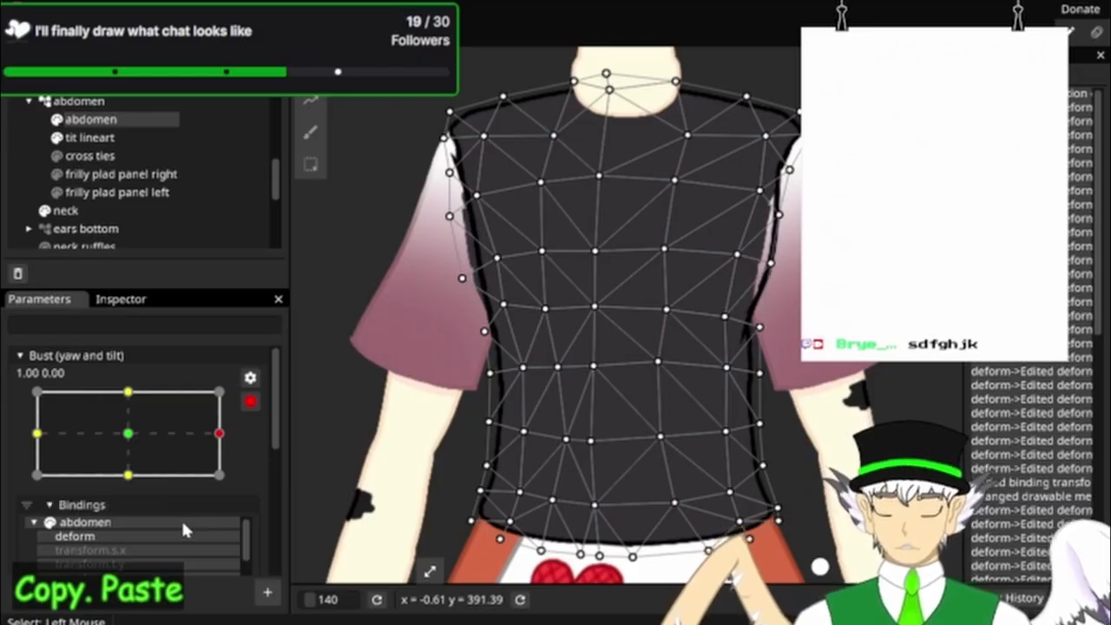
Step: Try to mirror the abdomen's binding values horizontally at the 1.00 0.00 keypoint, and undo it
right_click(82, 528)
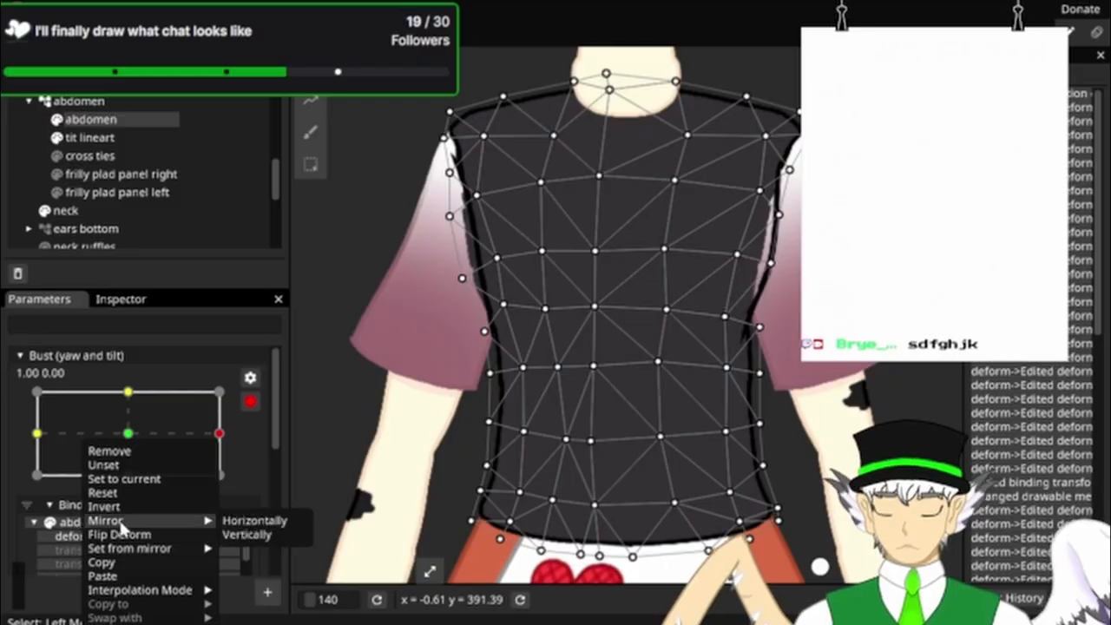
mouse_move(125, 552)
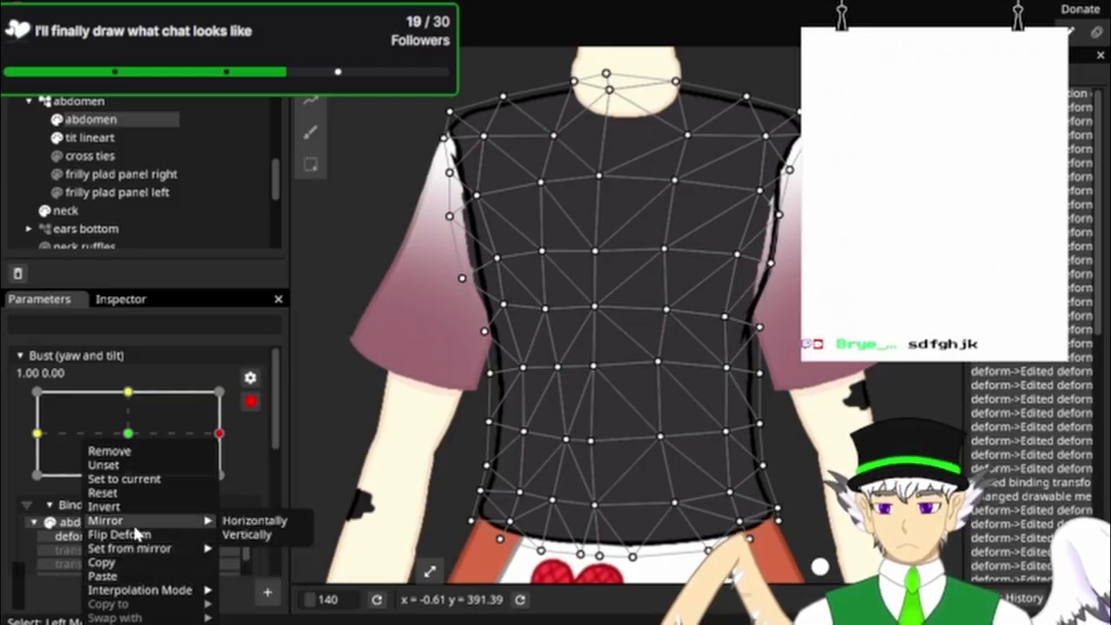
mouse_move(135, 522)
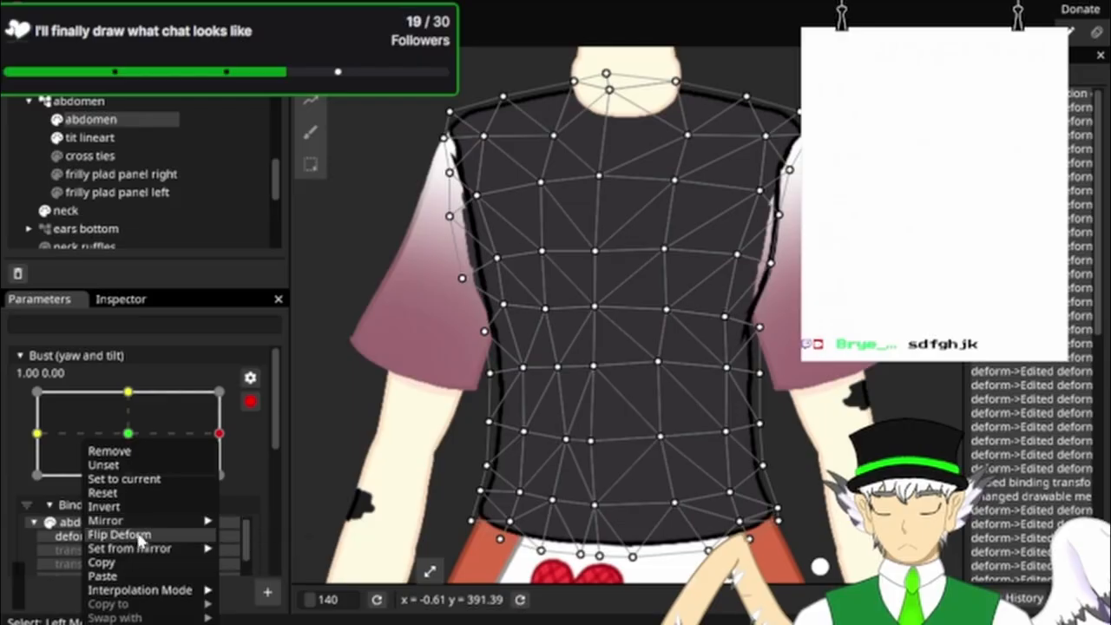
left_click(249, 521)
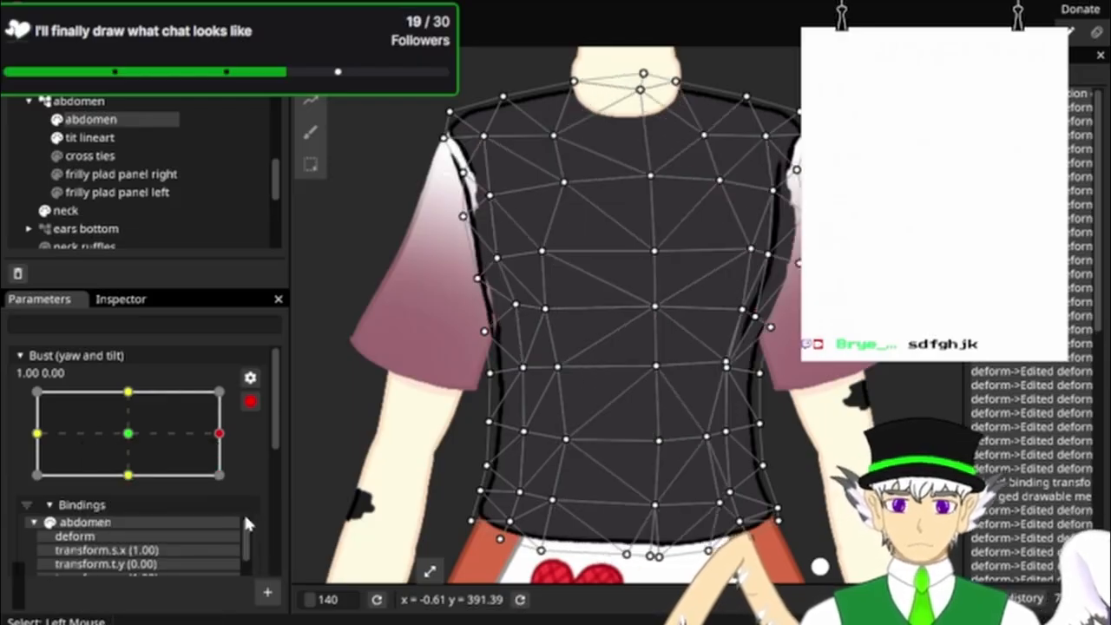
key("ctrl+z")
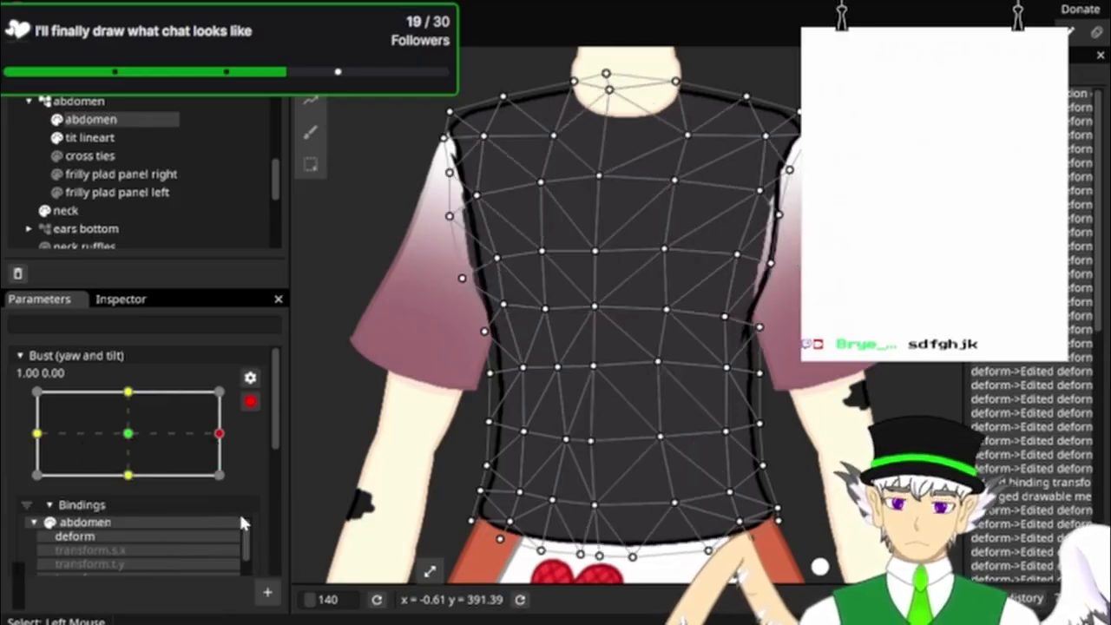
right_click(116, 516)
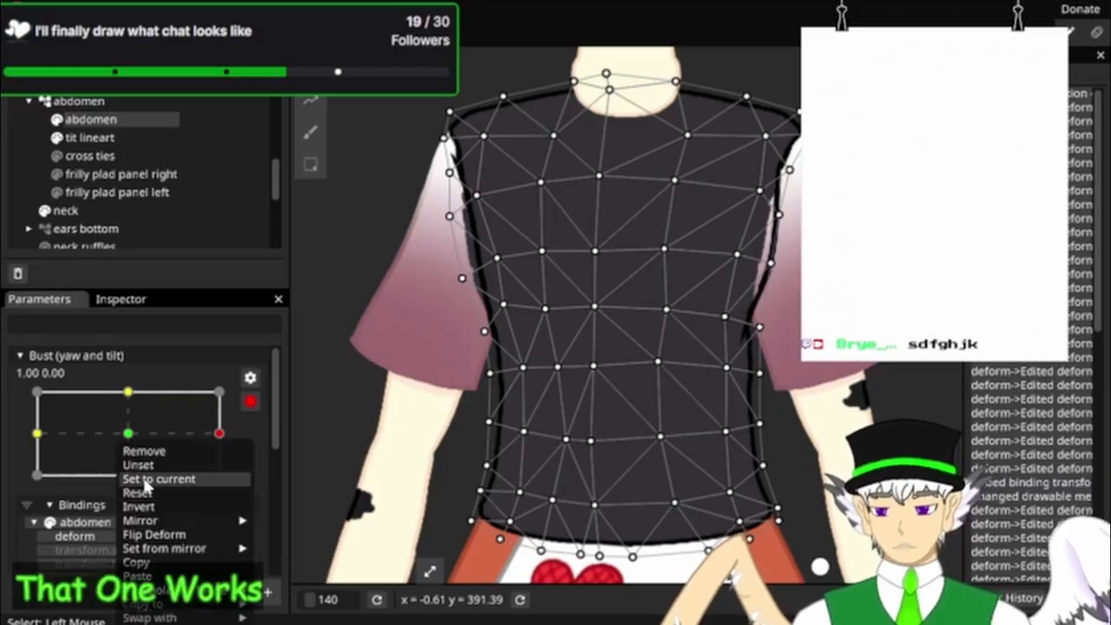
left_click(234, 416)
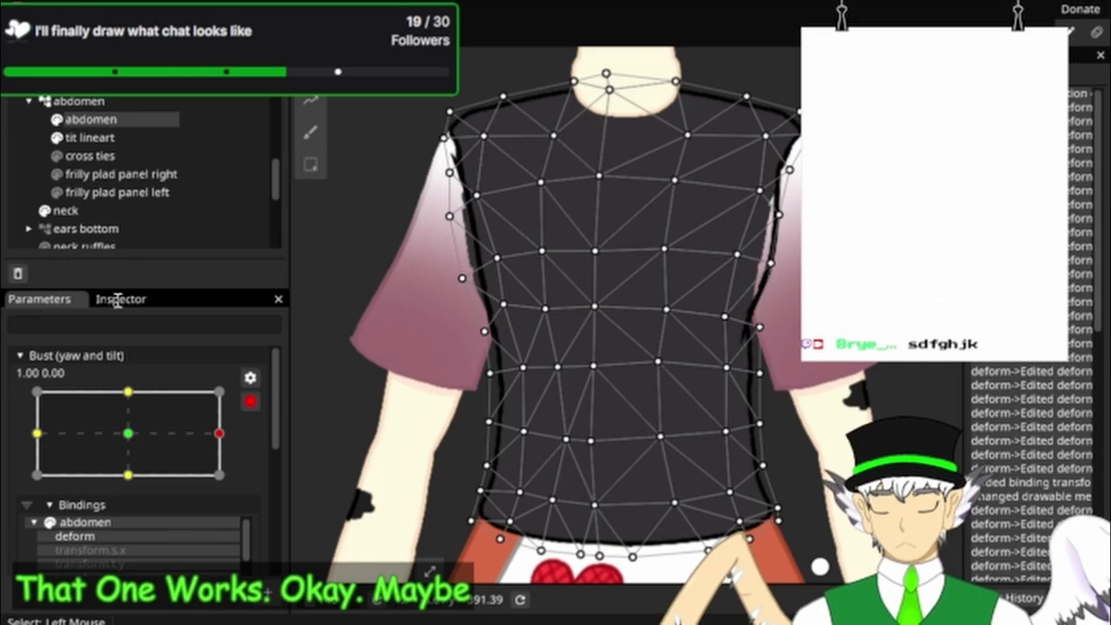
right_click(102, 126)
left_click(103, 125)
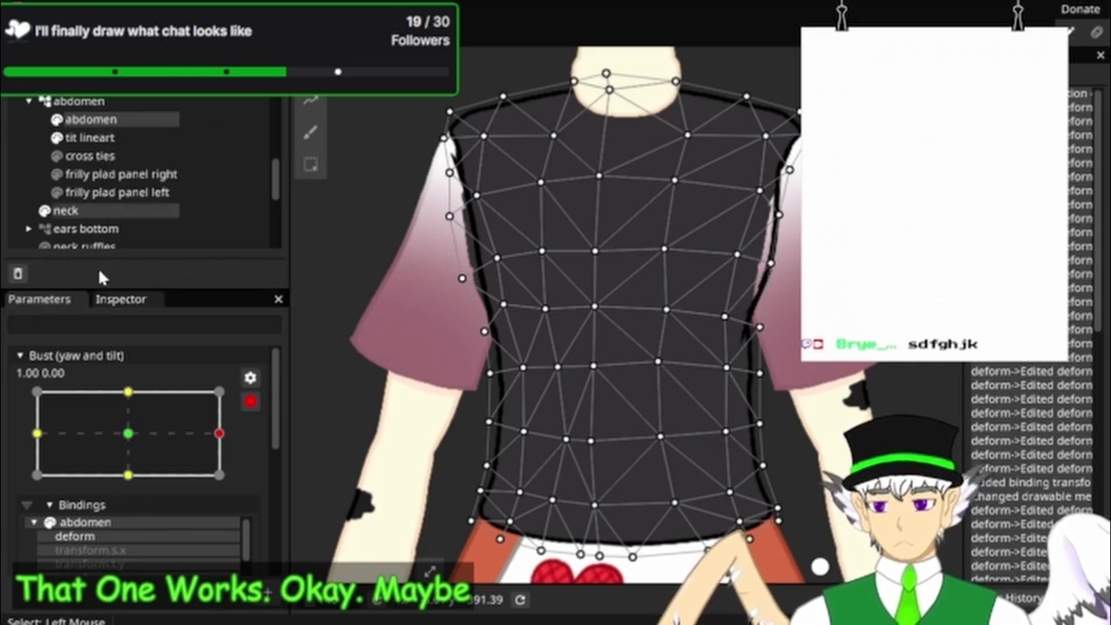
Step: Set the abdomen's bindings at the 1.00 0.00 keypoint from the horizontal mirror
scroll(130, 510, "down", 2)
scroll(130, 510, "up", 1)
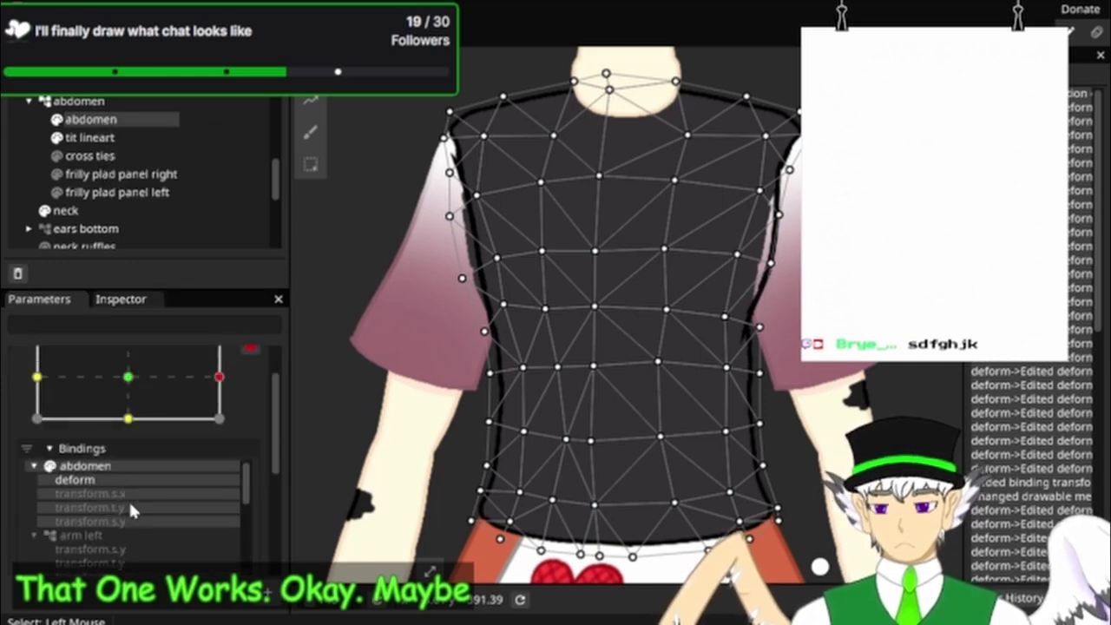
right_click(51, 467)
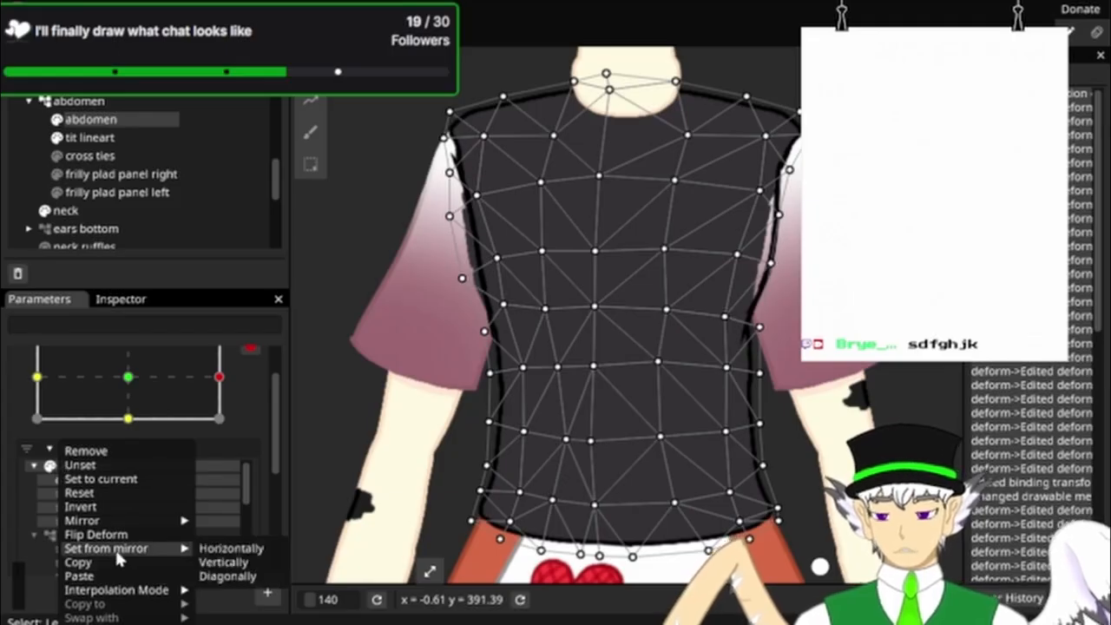
left_click(210, 549)
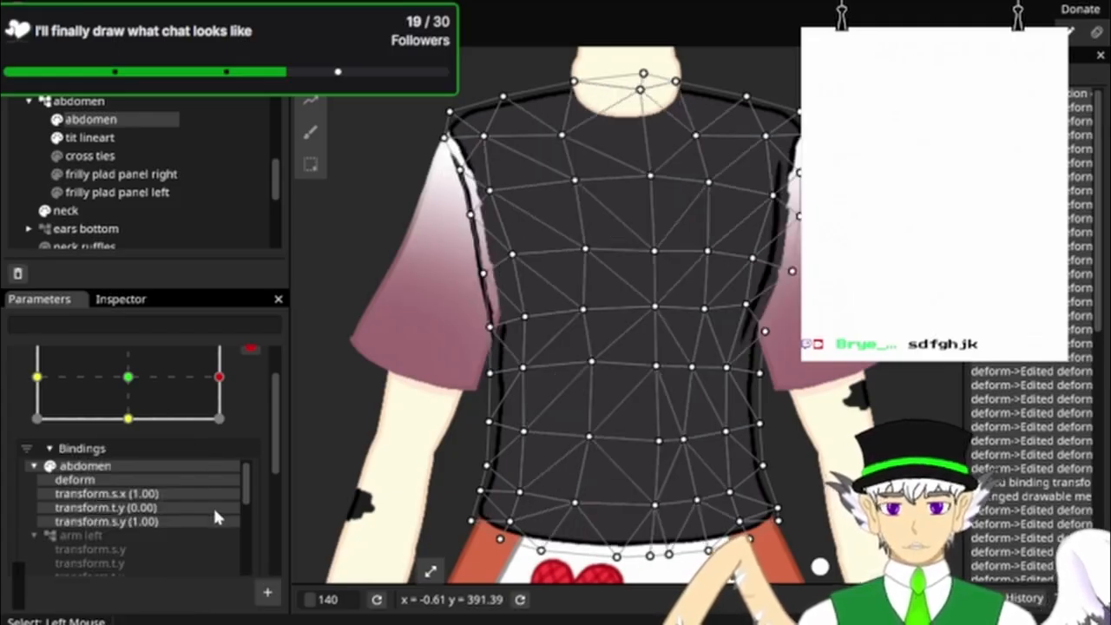
Step: Compare the abdomen mesh at bust yaw -1.00, 0.00 and 1.00 to examine how symmetrical the turn is
left_click_drag(616, 454, 597, 494)
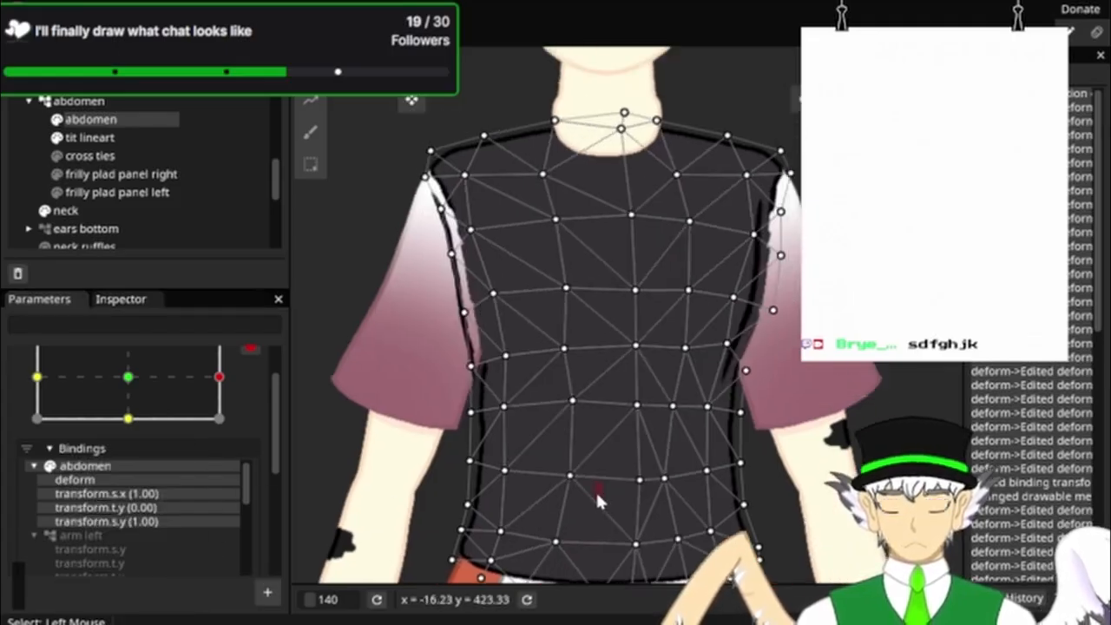
left_click(129, 376)
left_click(35, 378)
left_click(219, 377)
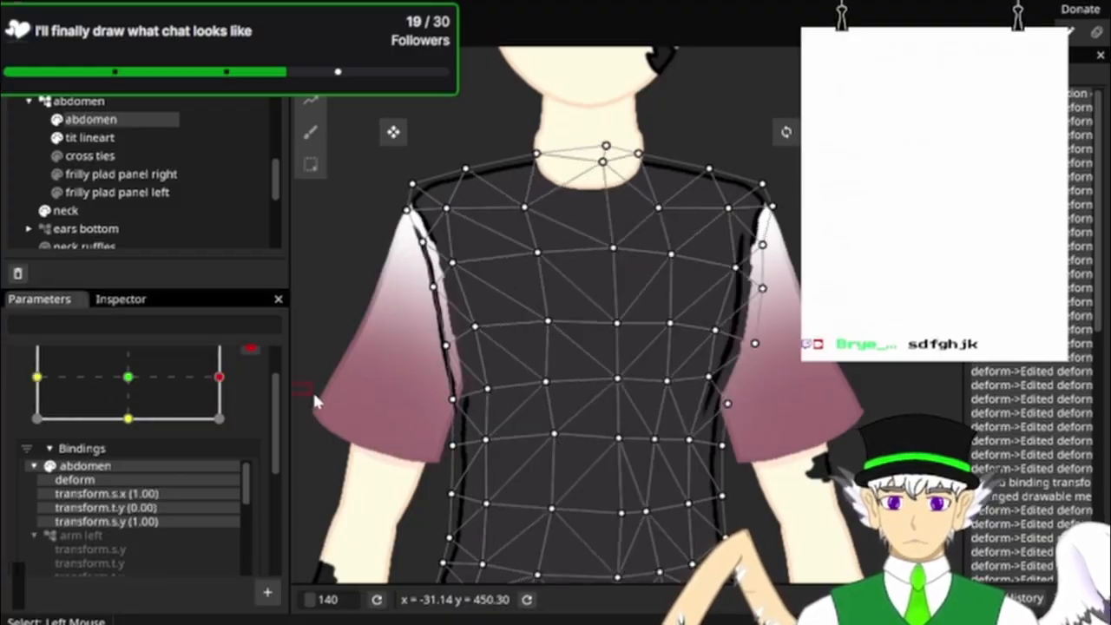
left_click(37, 377)
left_click(129, 377)
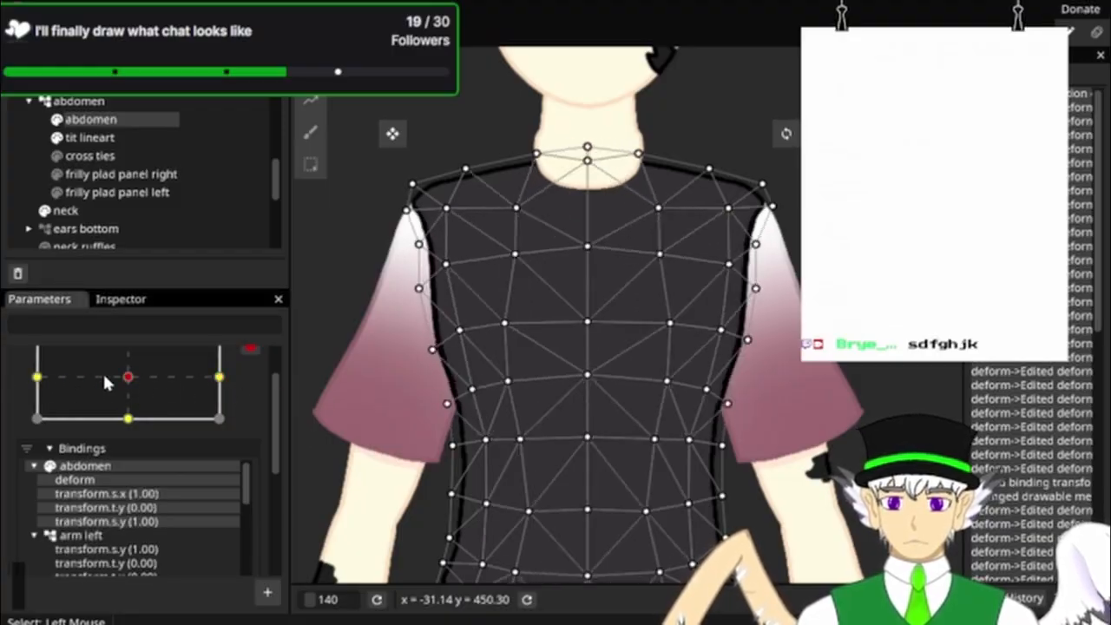
left_click(218, 377)
left_click(129, 376)
left_click(36, 377)
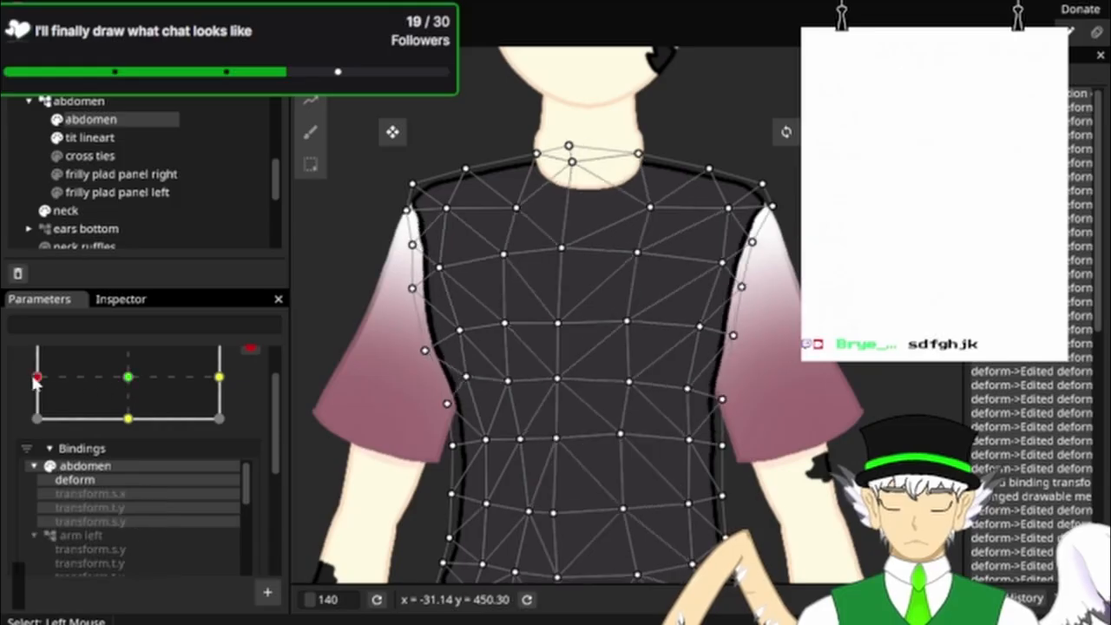
left_click(128, 376)
left_click(219, 377)
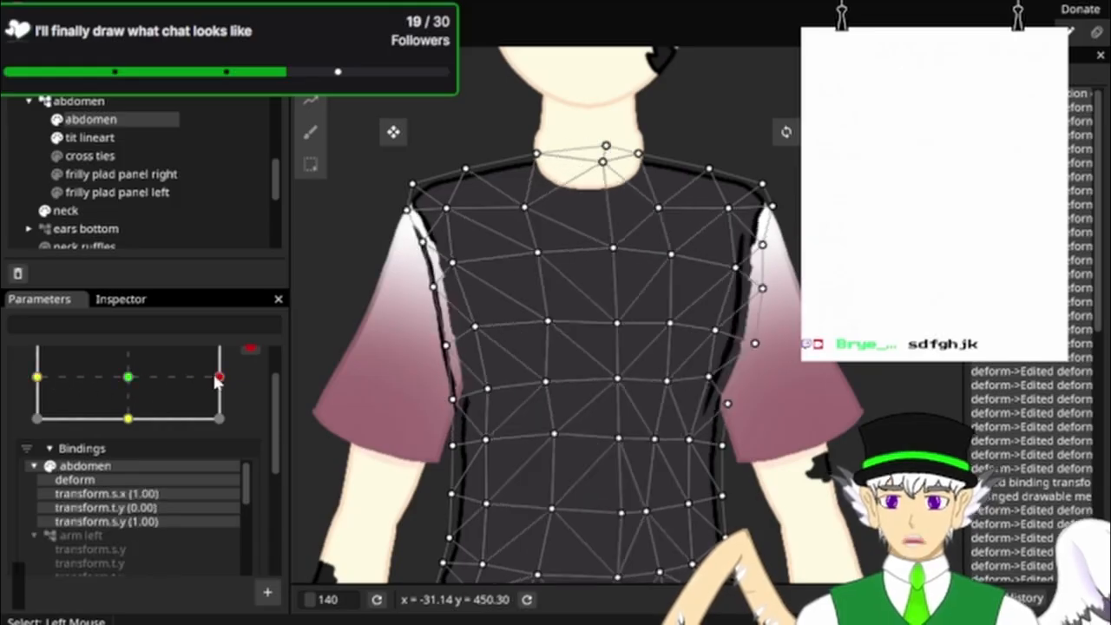
Step: Select tit lineart and examine its lines against the abdomen's sides at bust yaw 1.00 and -1.00
left_click(99, 135)
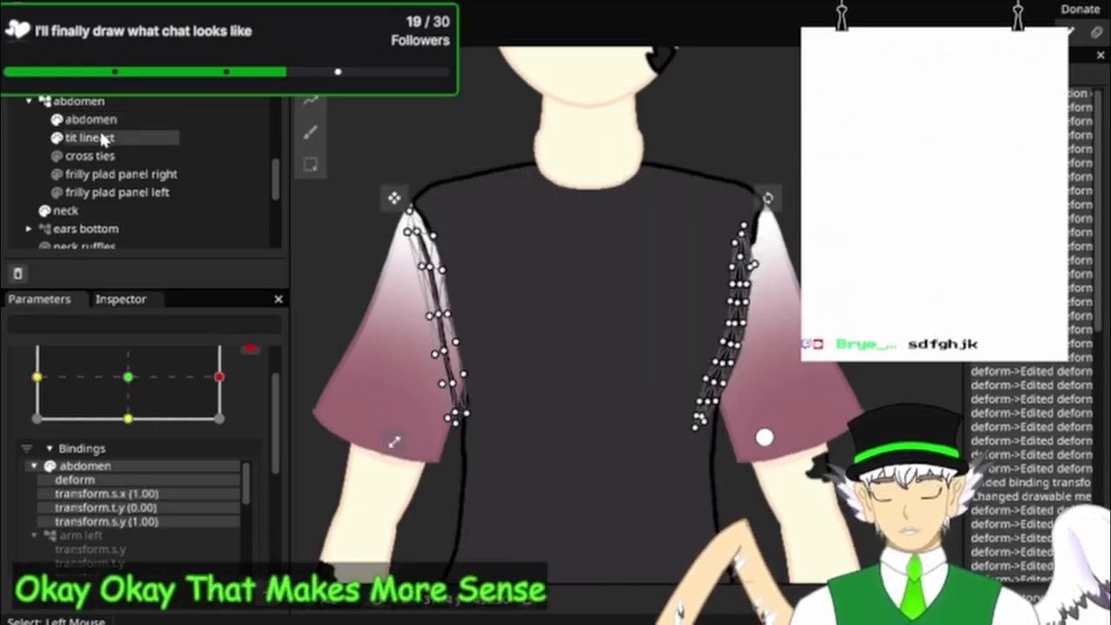
scroll(597, 236, "up", 3)
left_click_drag(581, 239, 593, 230)
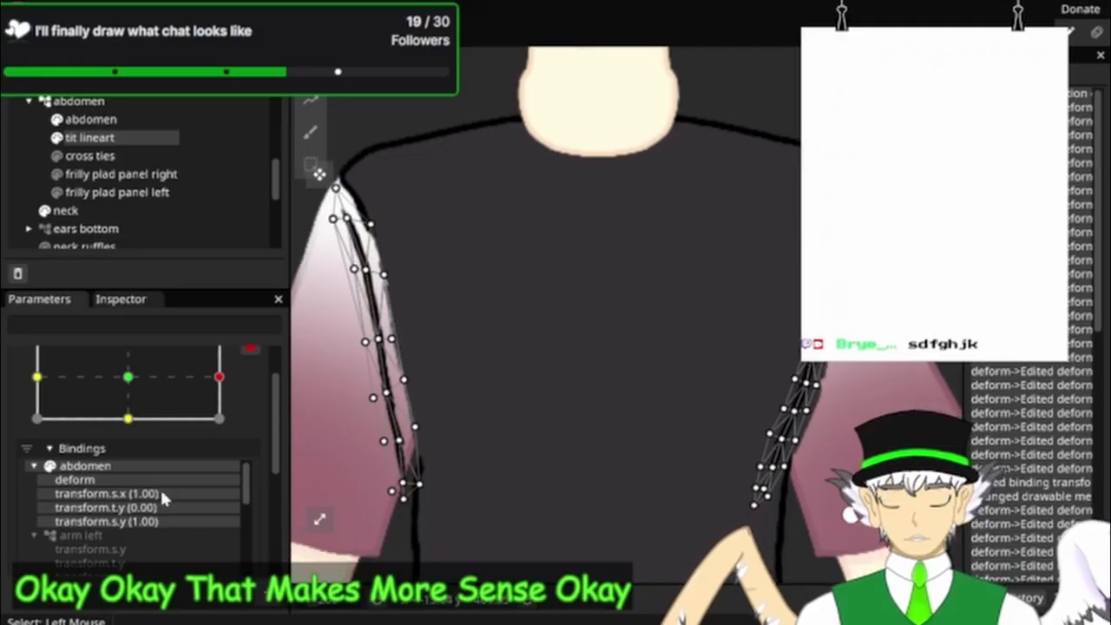
scroll(171, 445, "up", 2)
left_click(38, 429)
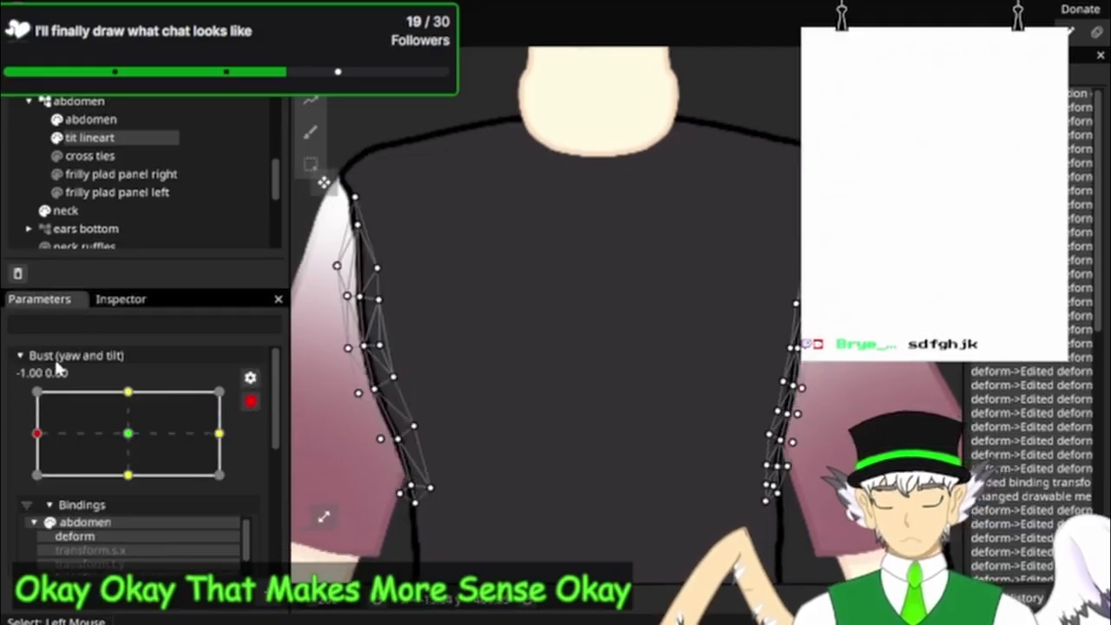
left_click(118, 301)
left_click(37, 299)
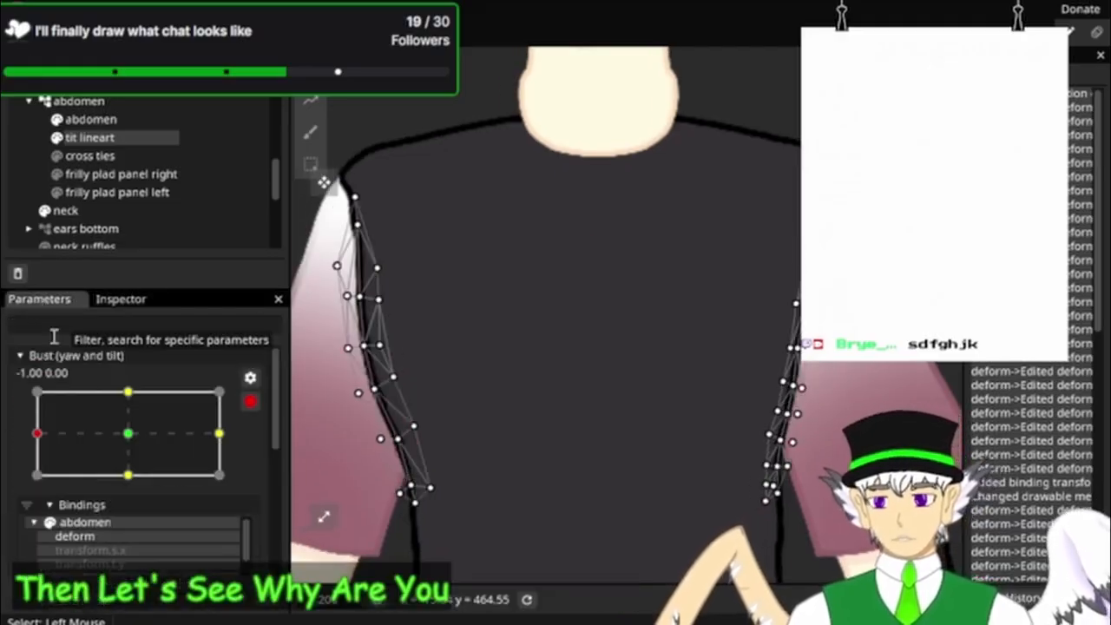
Step: Set tit lineart's X translation to 5.00 at the 1.00 0.00 keypoint of Bust (yaw and tilt)
left_click(219, 432)
left_click(101, 298)
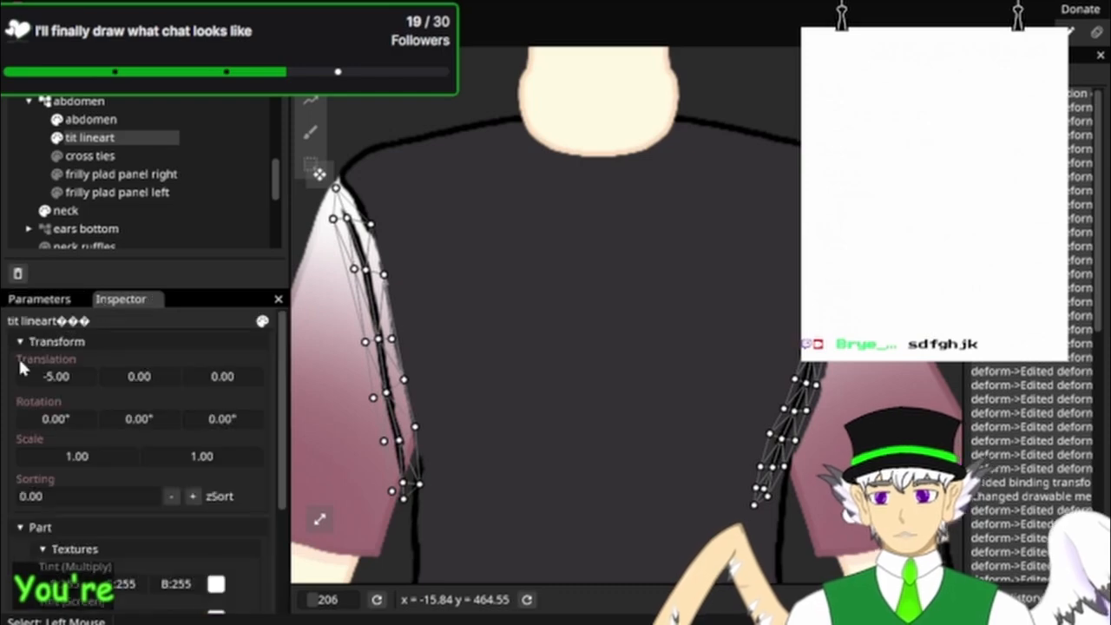
double_click(46, 370)
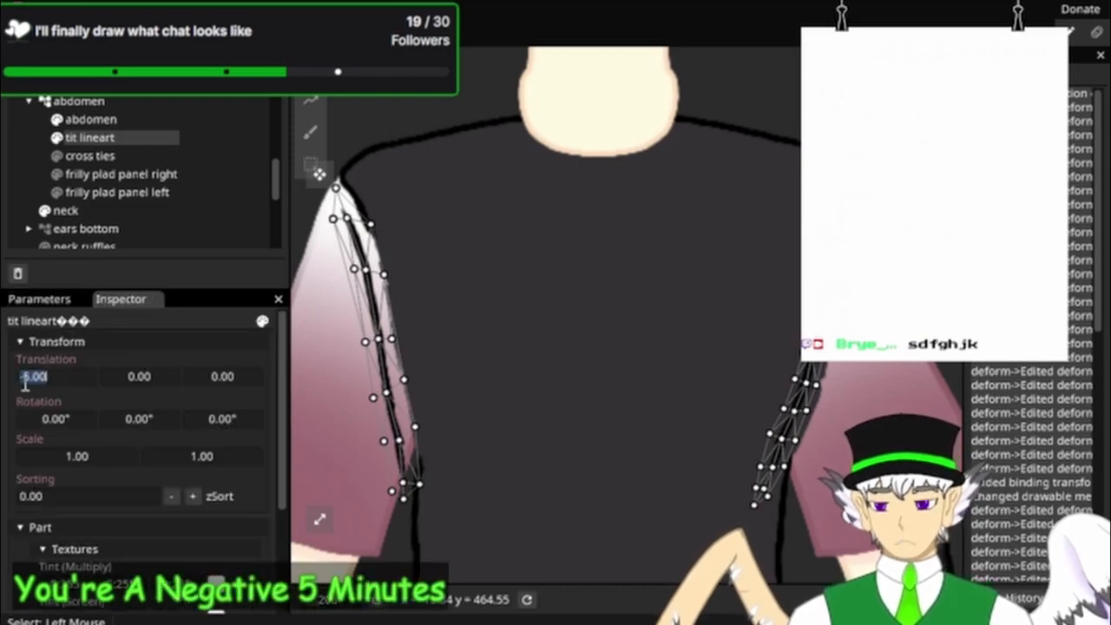
left_click_drag(26, 383, 1, 467)
key("BackSpace")
type("0")
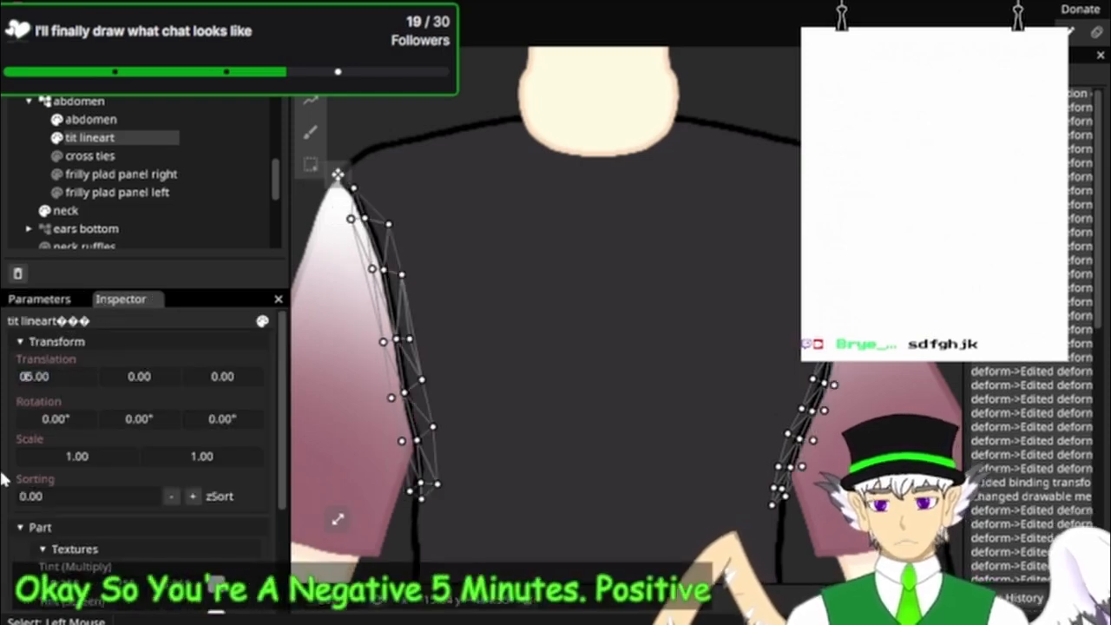
key("BackSpace")
key("Return")
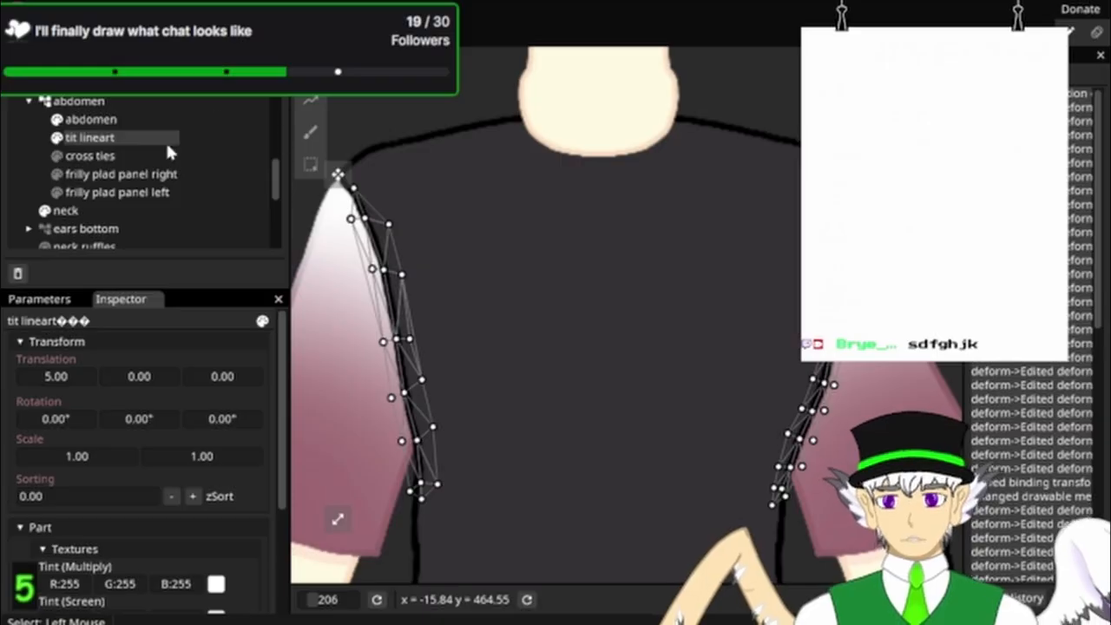
Step: Select the cross ties, return Bust (yaw and tilt) to 0.00 0.00 and make the cross ties part visible
left_click(90, 155)
left_click_drag(573, 310, 643, 315)
scroll(642, 153, "down", 4)
scroll(643, 316, "down", 3)
left_click_drag(854, 408, 758, 387)
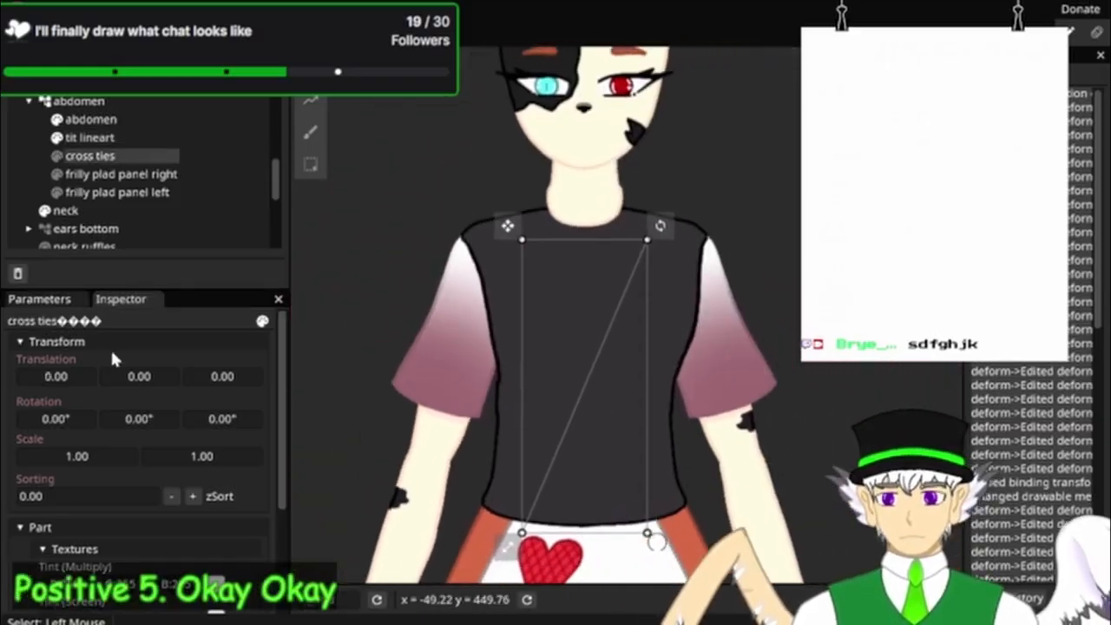
left_click(39, 299)
left_click_drag(188, 434, 159, 422)
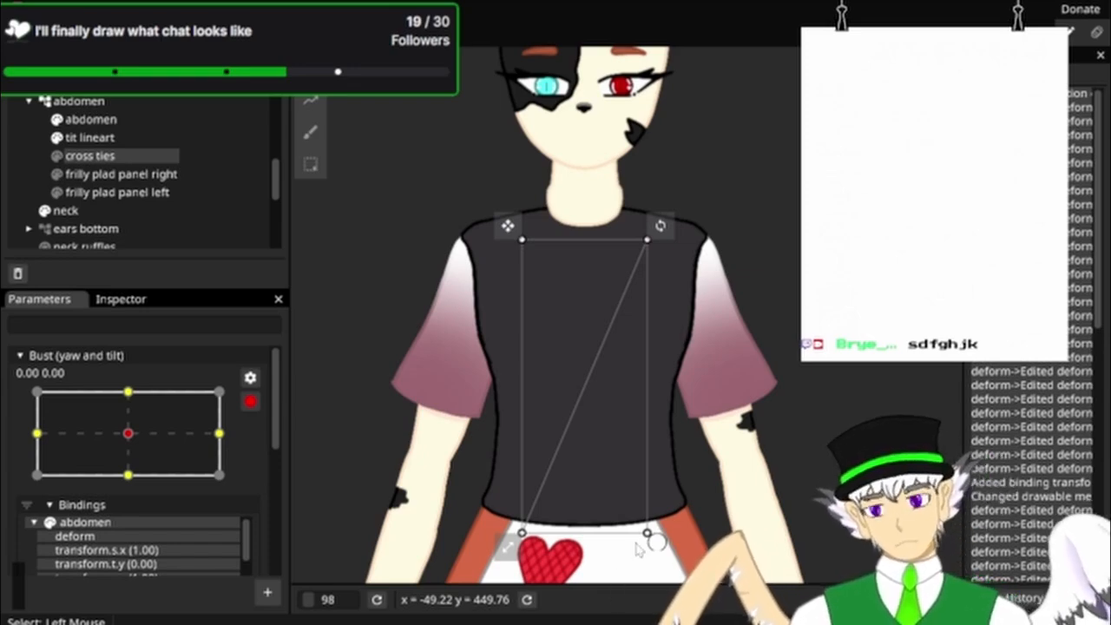
left_click_drag(122, 432, 158, 439)
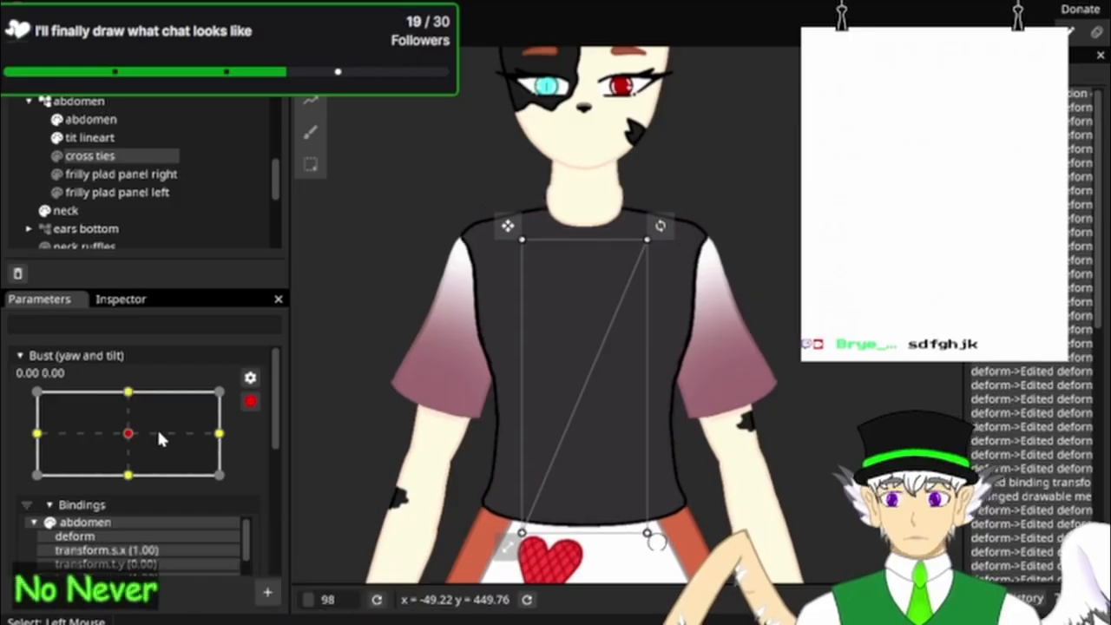
left_click(57, 157)
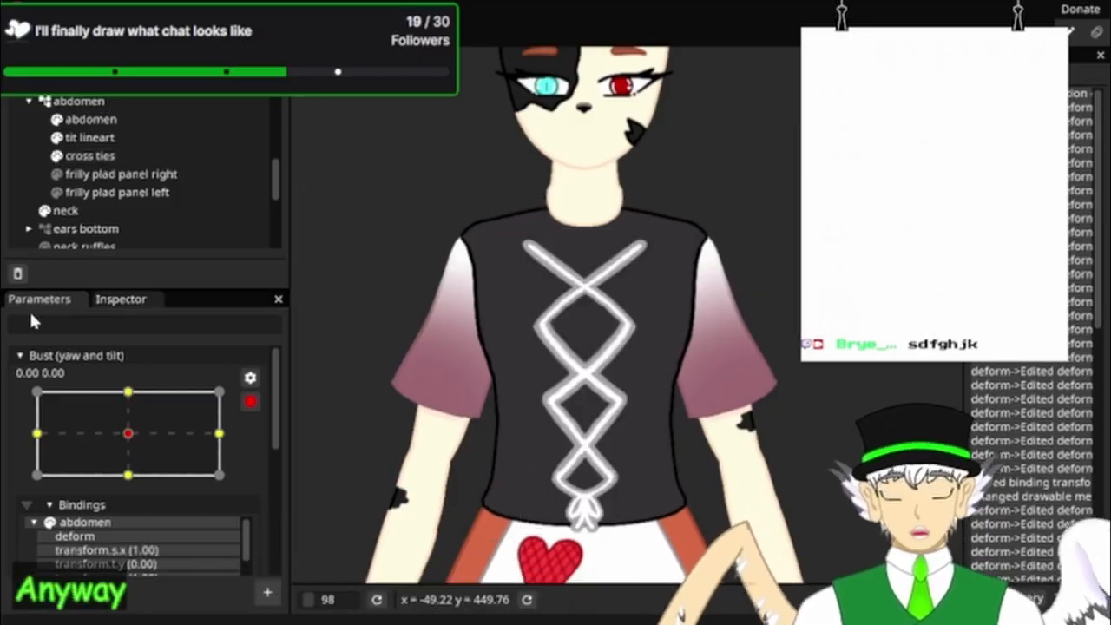
Step: Make both frilly plad panels visible and hide the cross ties
left_click(56, 173)
left_click(56, 190)
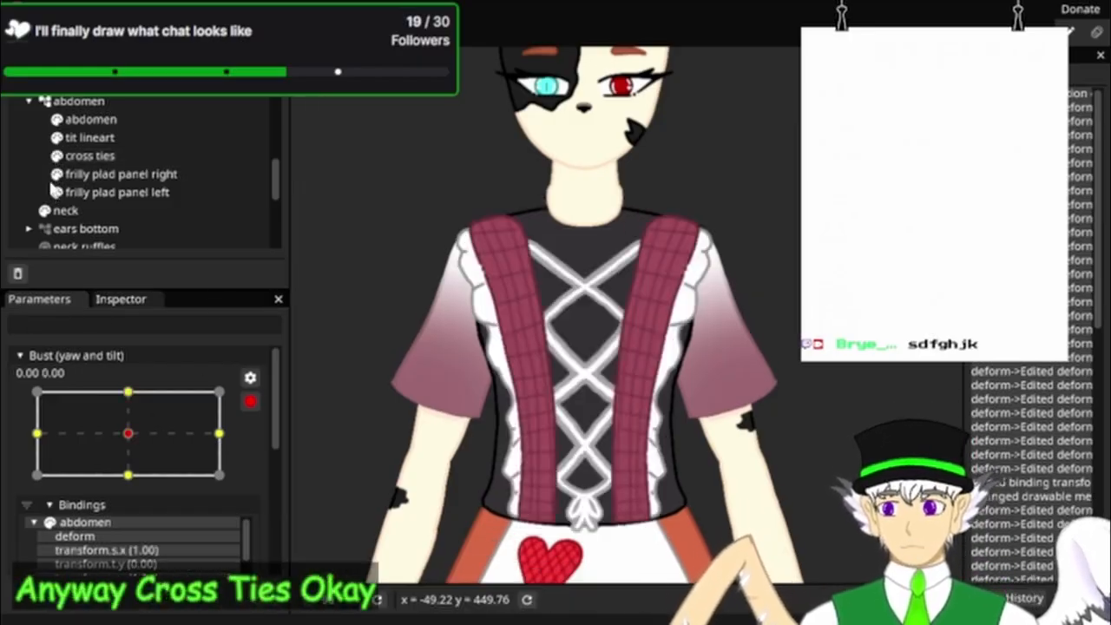
left_click(57, 157)
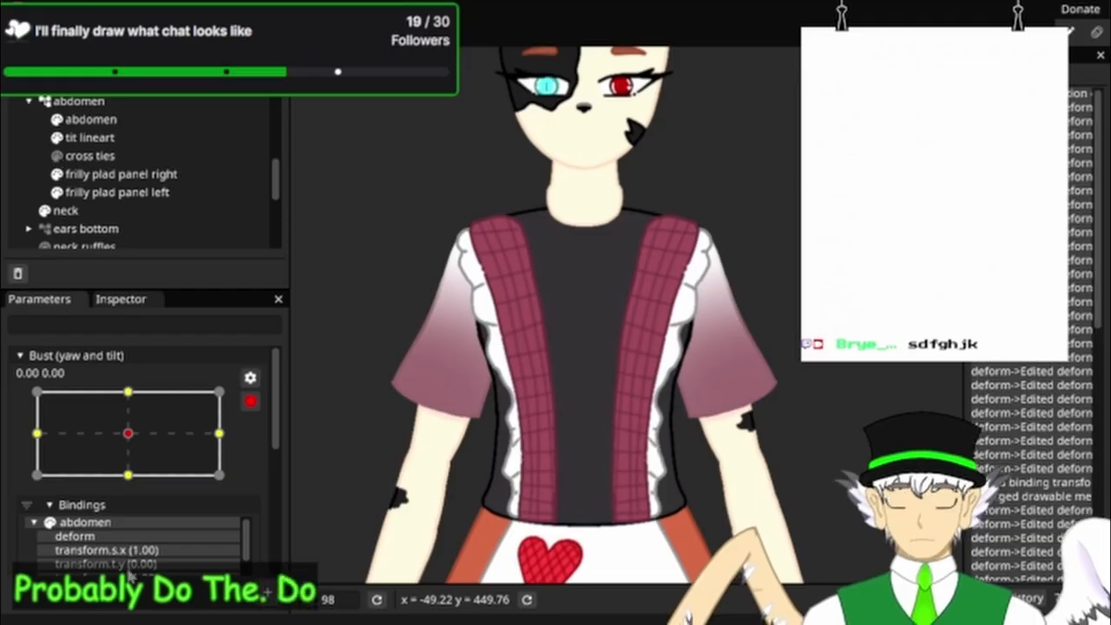
Step: At the -1.00 0.00 keypoint of Bust (yaw and tilt), set frilly plad panel right's X scale to 0.80
left_click(128, 434)
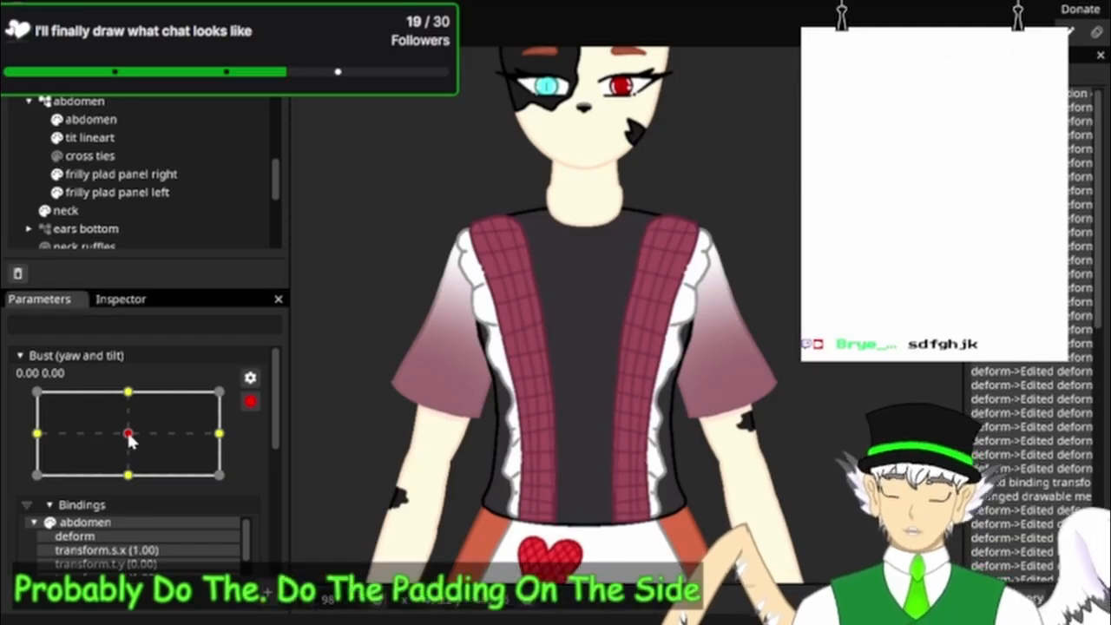
left_click_drag(128, 434, 67, 434)
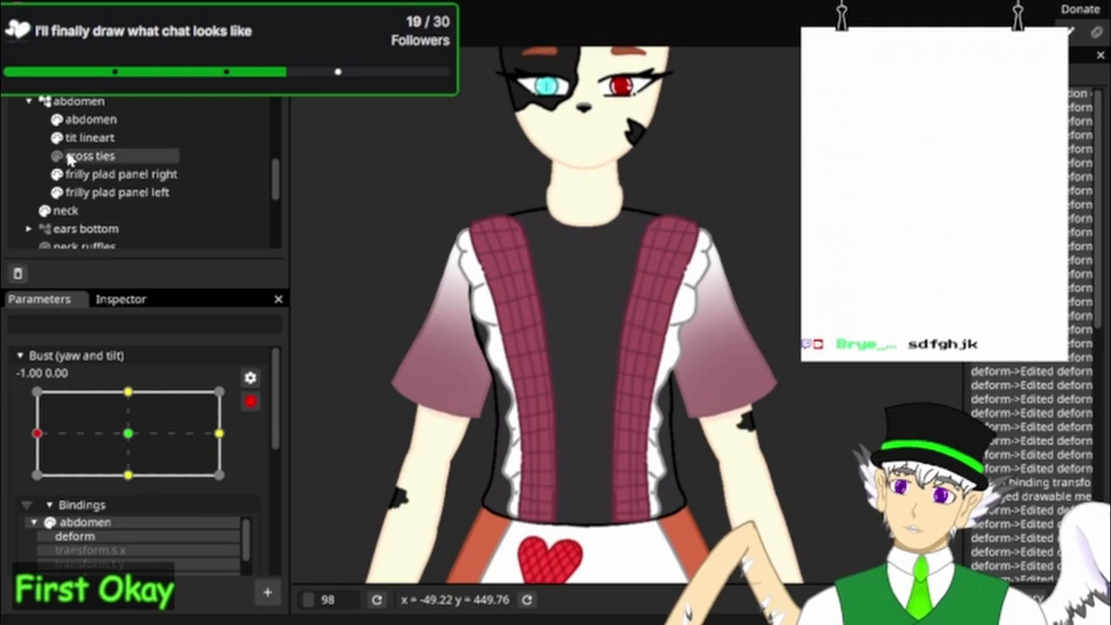
left_click(122, 174)
scroll(621, 178, "up", 5)
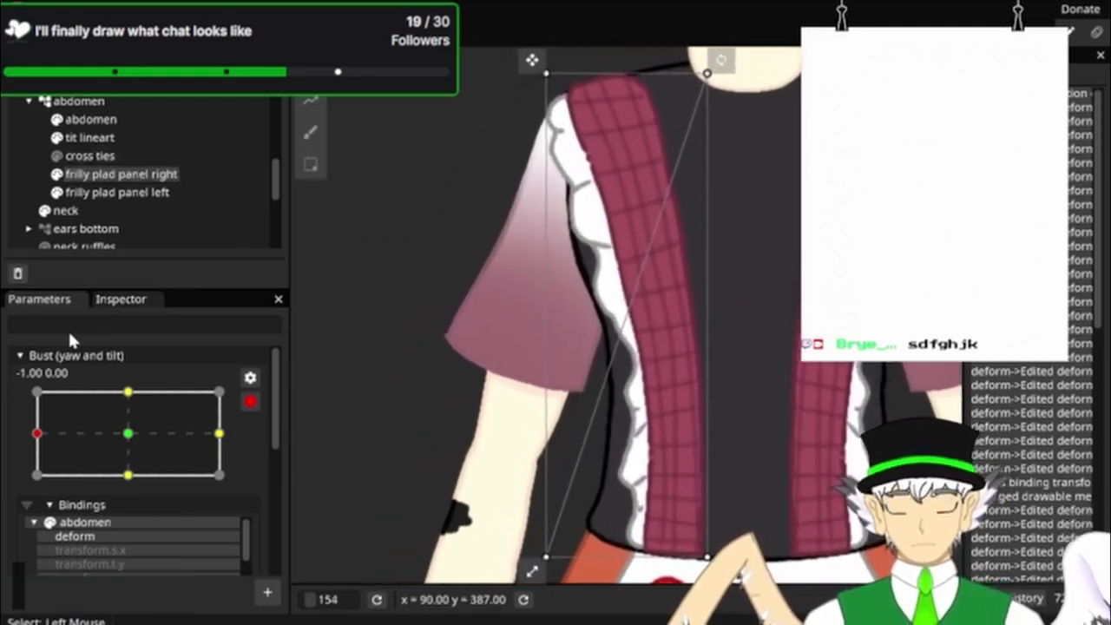
left_click(121, 299)
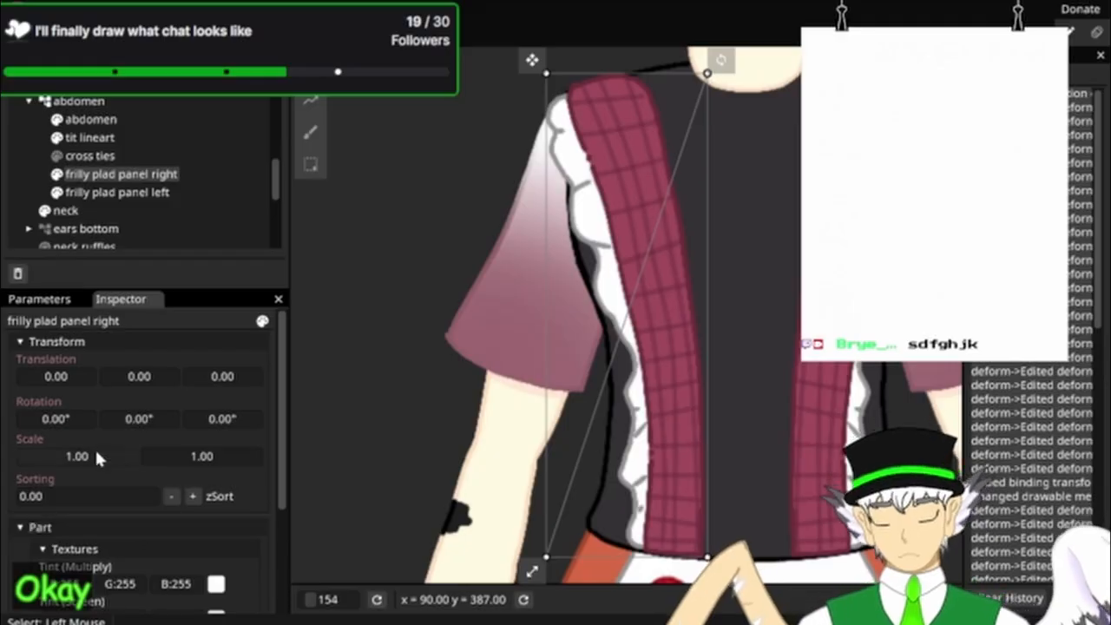
mouse_move(96, 458)
left_mouse_down()
mouse_move(79, 462)
mouse_move(104, 455)
mouse_move(87, 471)
left_mouse_up()
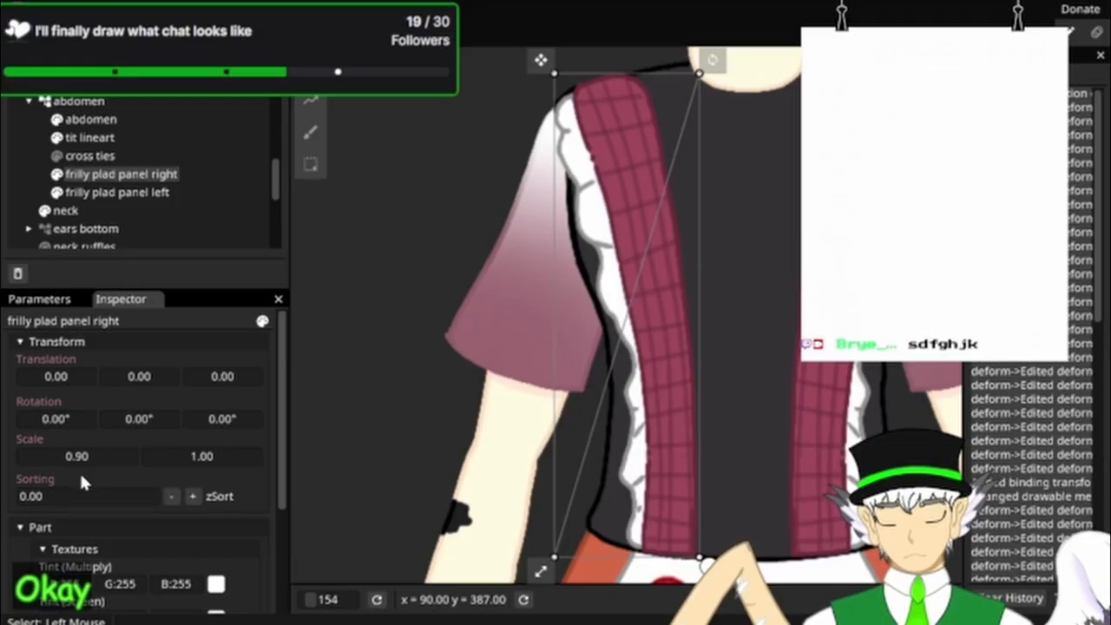
double_click(80, 459)
left_click(30, 461)
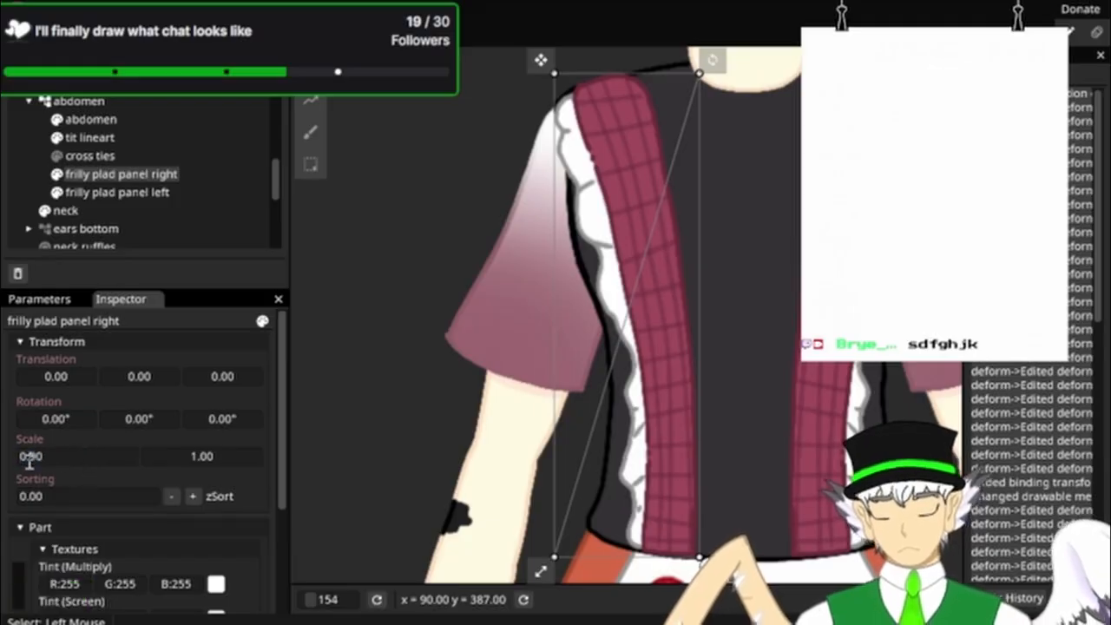
left_click_drag(33, 460, 51, 456)
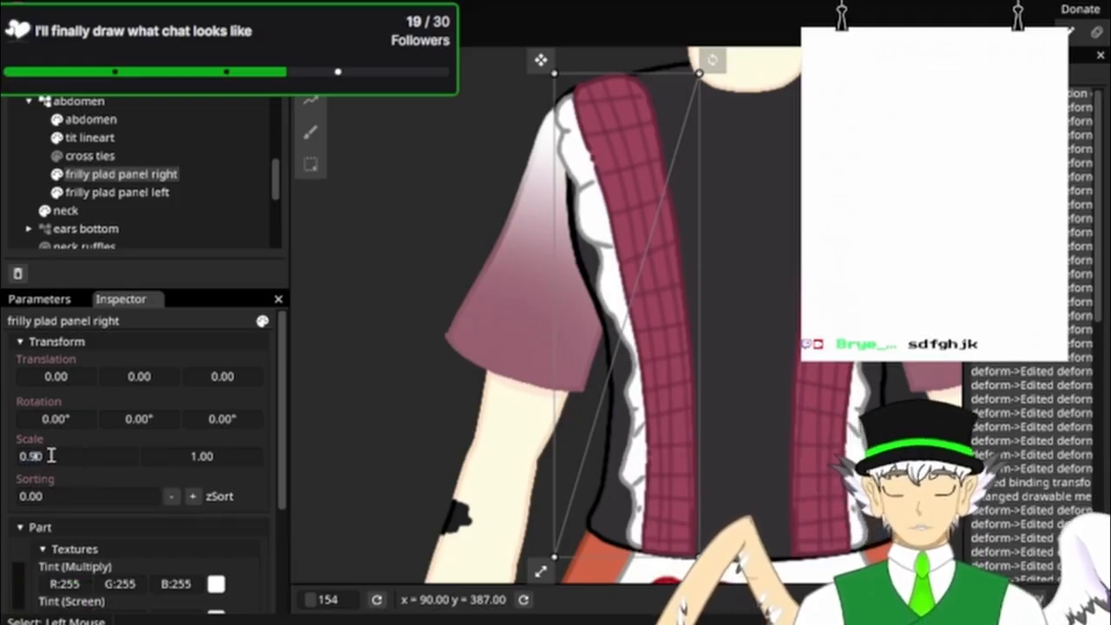
type("80")
key("Return")
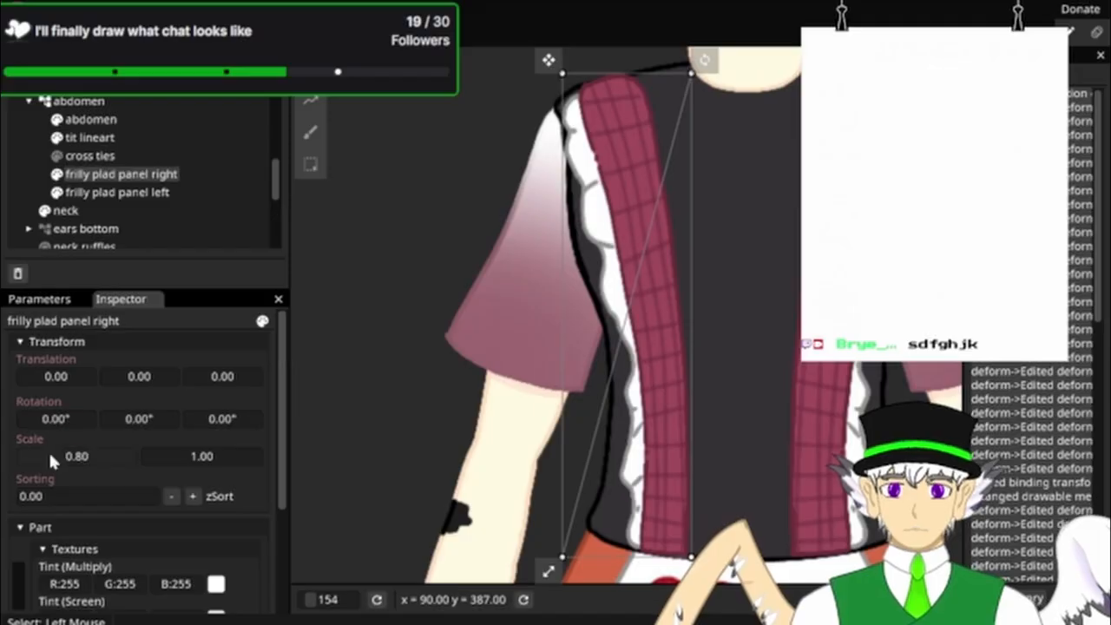
Step: Move frilly plad panel right to an X translation of -15.00 with its Y translation at 0.00
left_click_drag(756, 180, 753, 278)
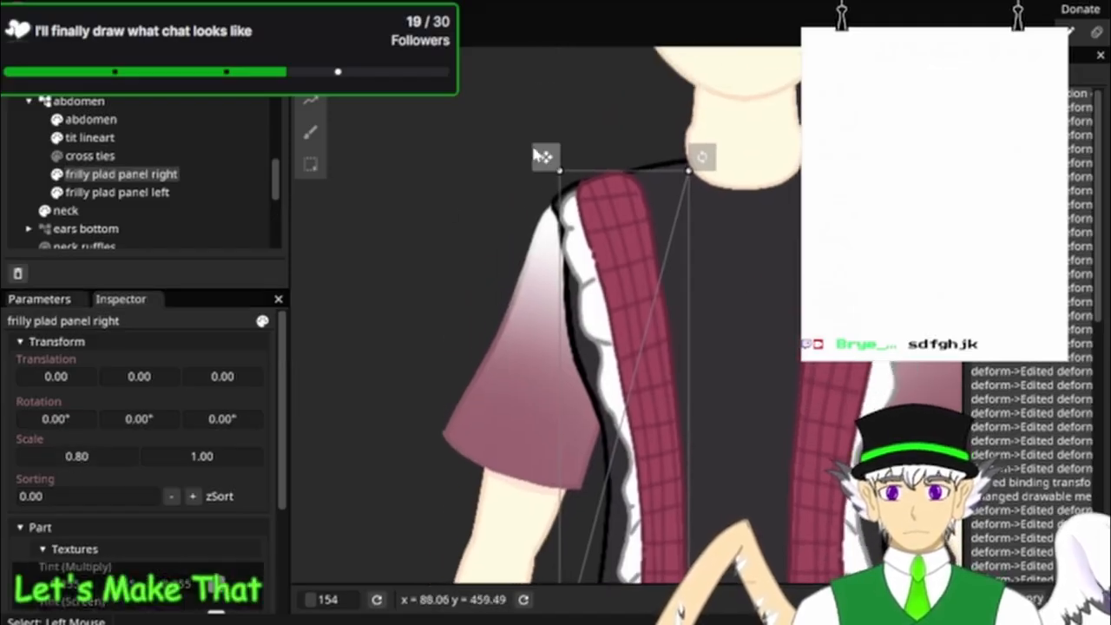
mouse_move(543, 157)
left_mouse_down()
mouse_move(526, 151)
mouse_move(526, 164)
left_mouse_up()
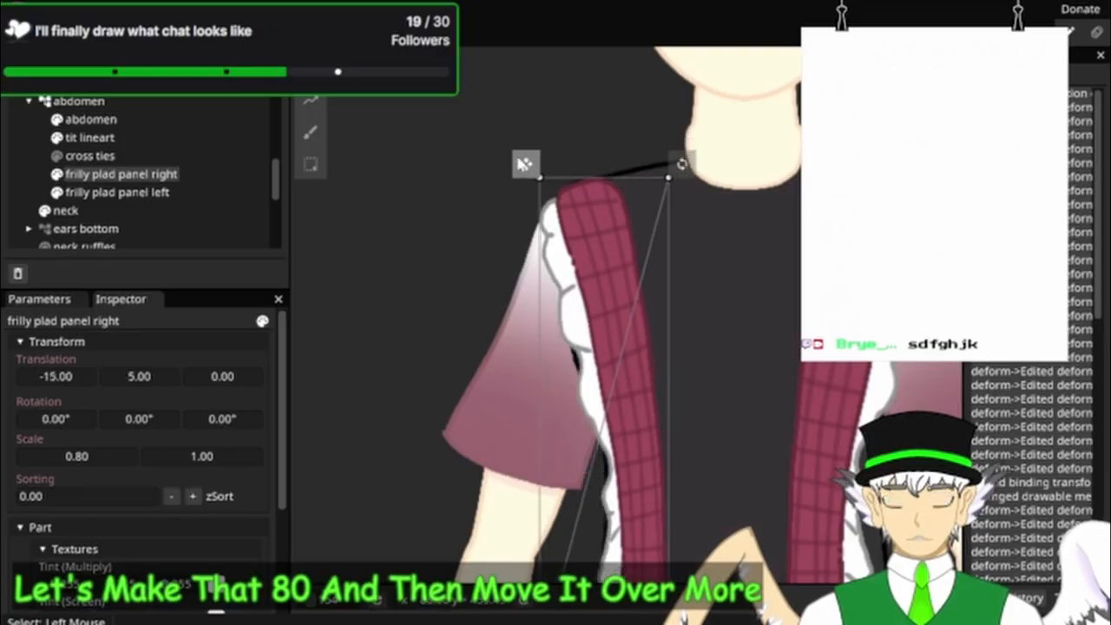
double_click(148, 368)
left_click(109, 377)
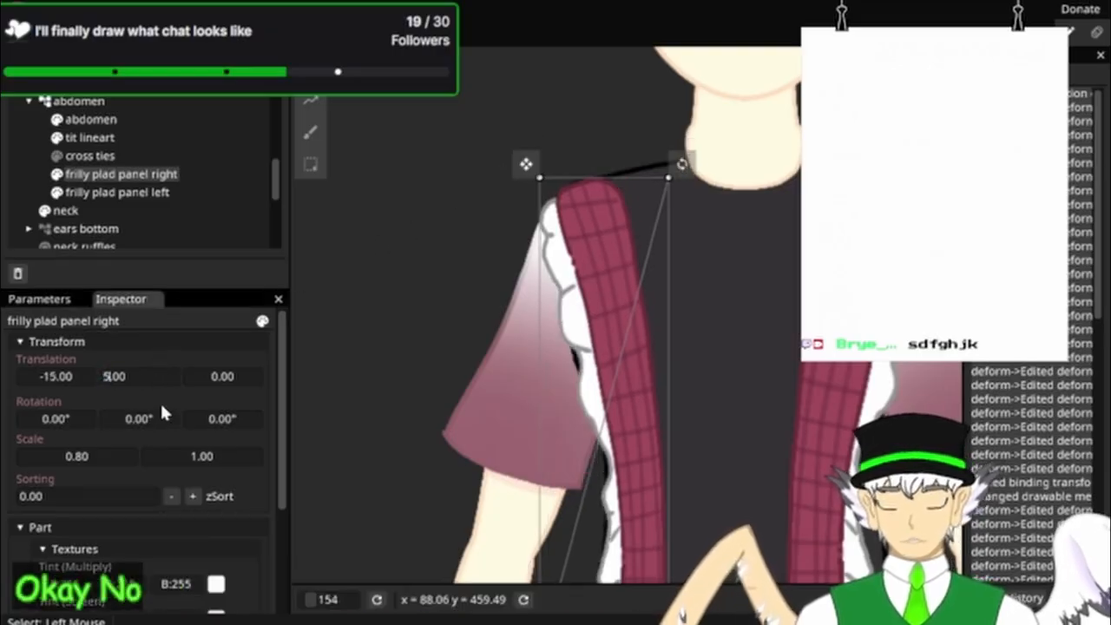
key("BackSpace")
key("Return")
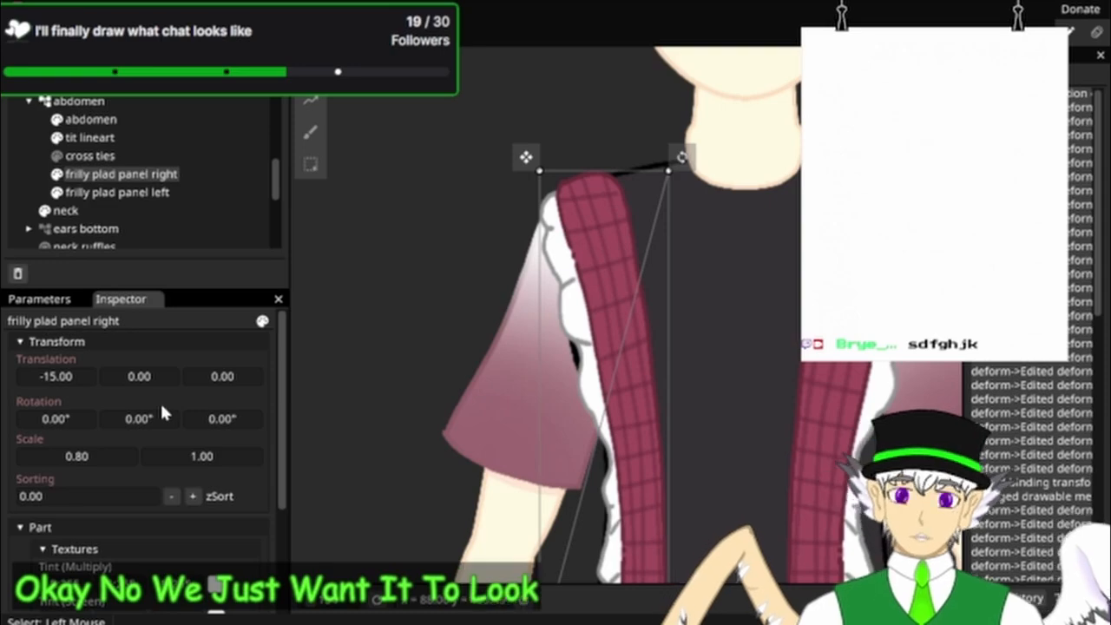
scroll(784, 310, "down", 5)
left_click_drag(784, 309, 591, 177)
scroll(699, 175, "up", 4)
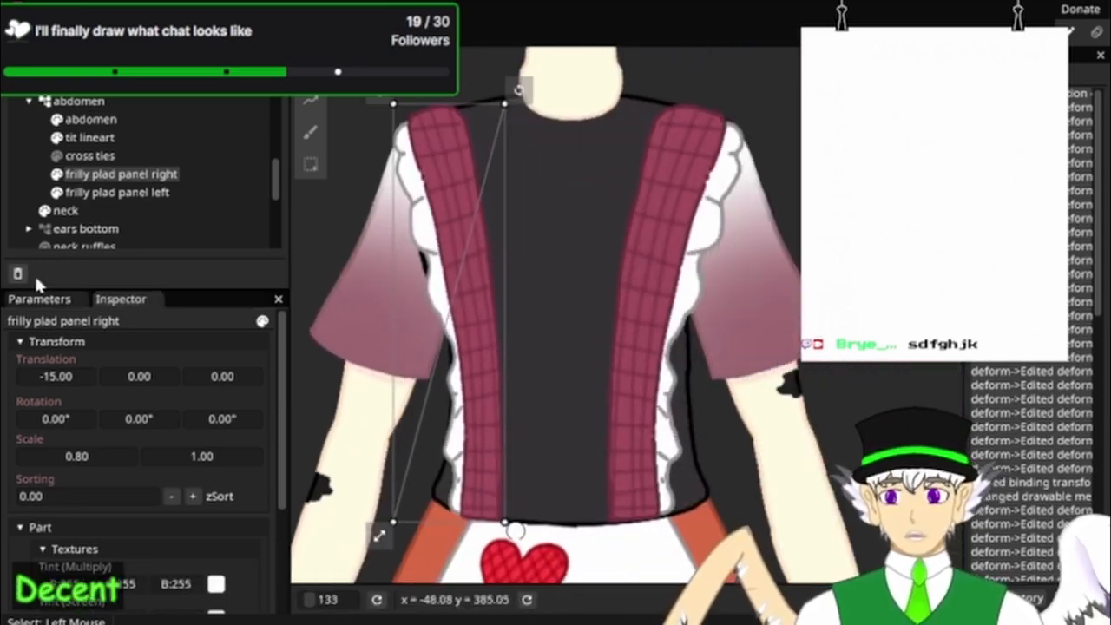
Step: Select frilly plad panel left and set its X scale to 1.05 at bust yaw -1.00
left_click(118, 192)
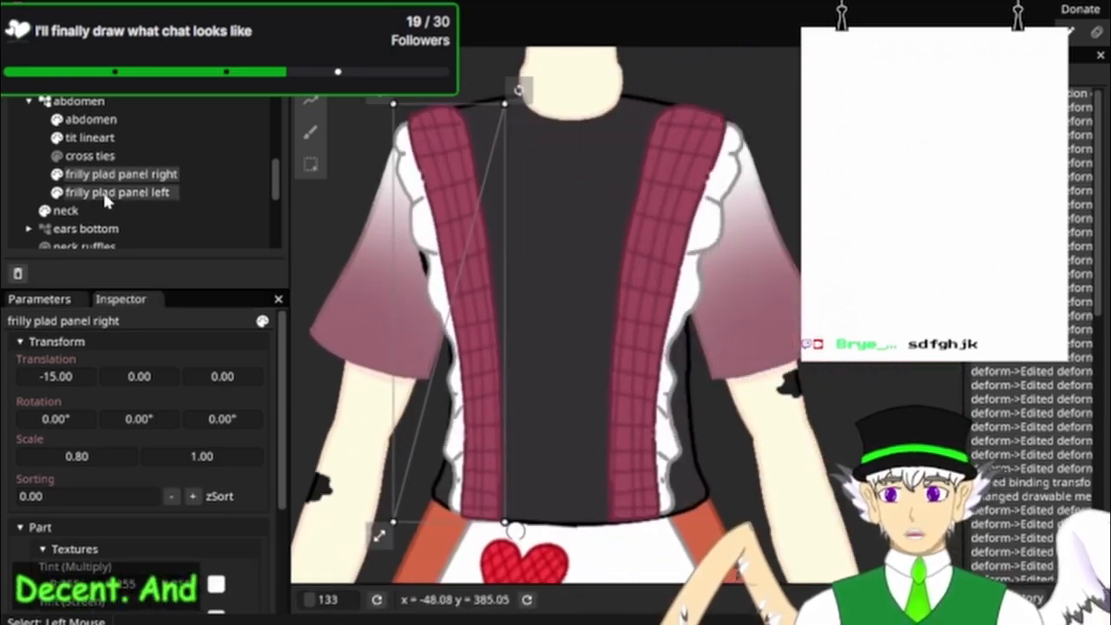
double_click(110, 458)
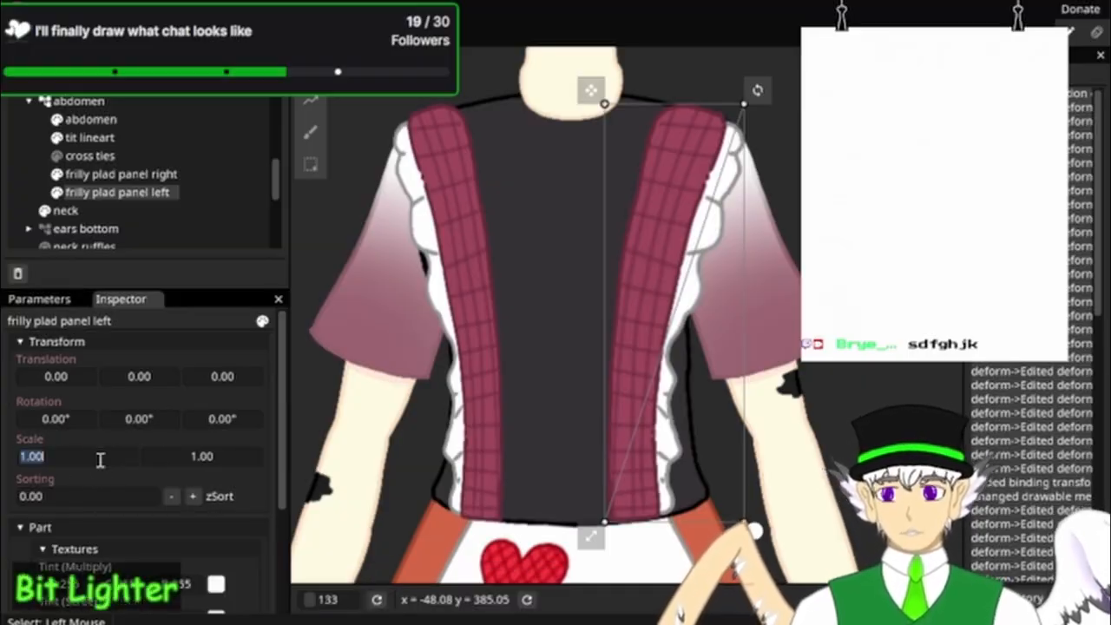
left_click(99, 460)
type("3")
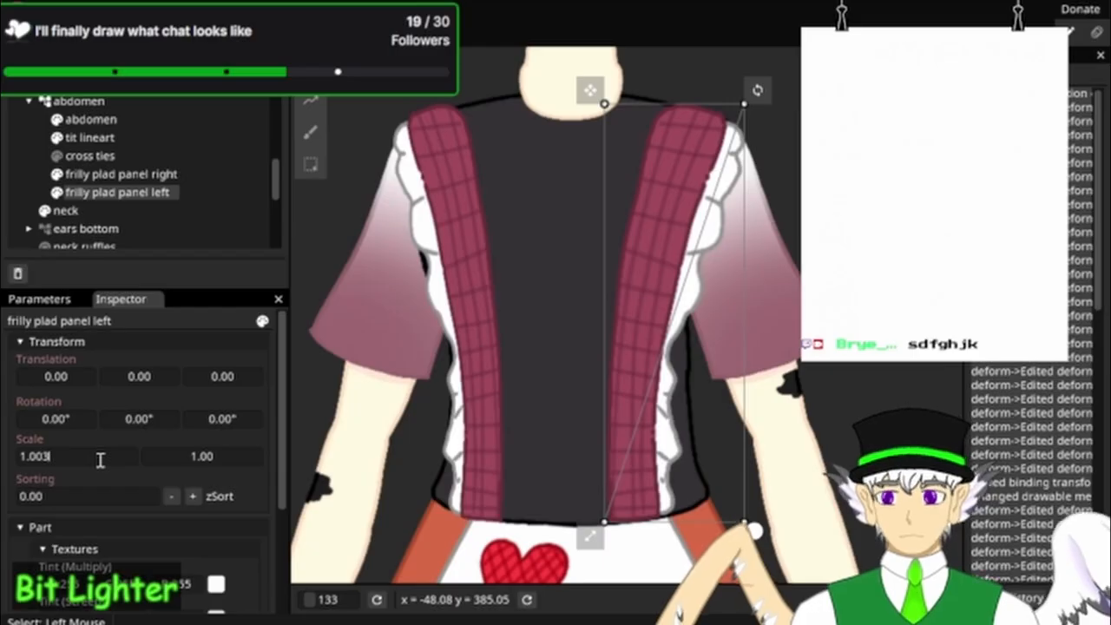
key("BackSpace")
key("BackSpace")
type("2")
key("BackSpace")
type("3")
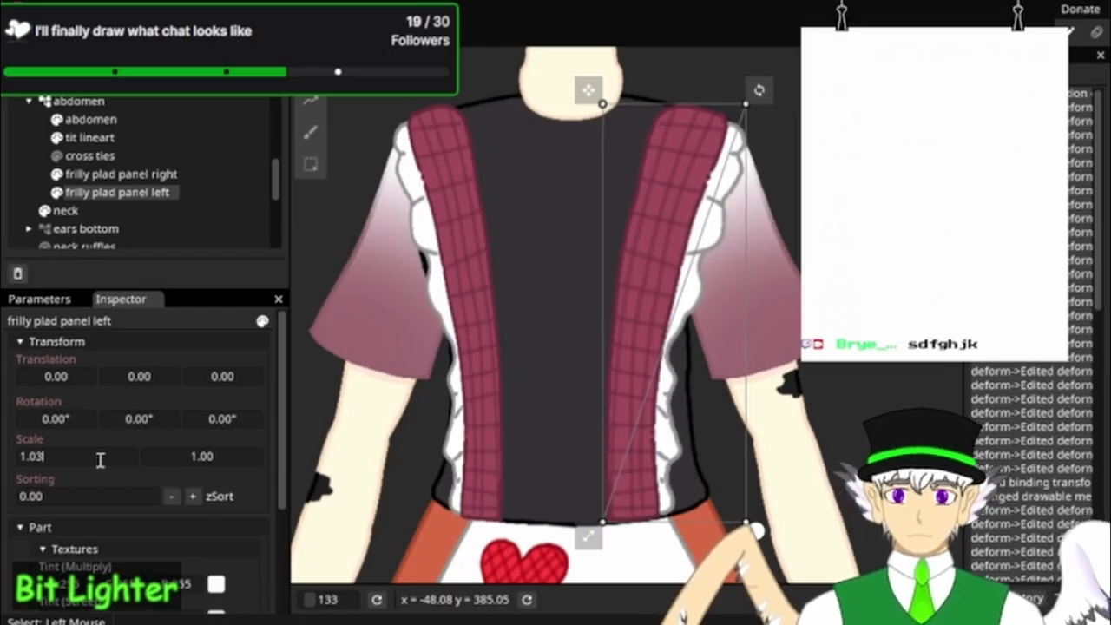
key("BackSpace")
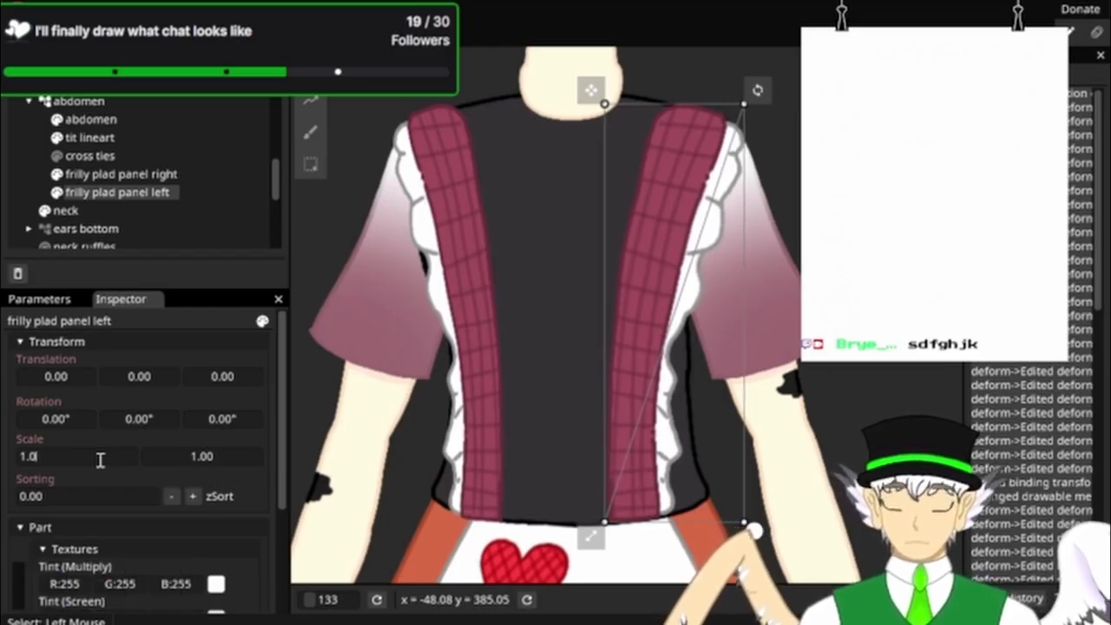
type("2")
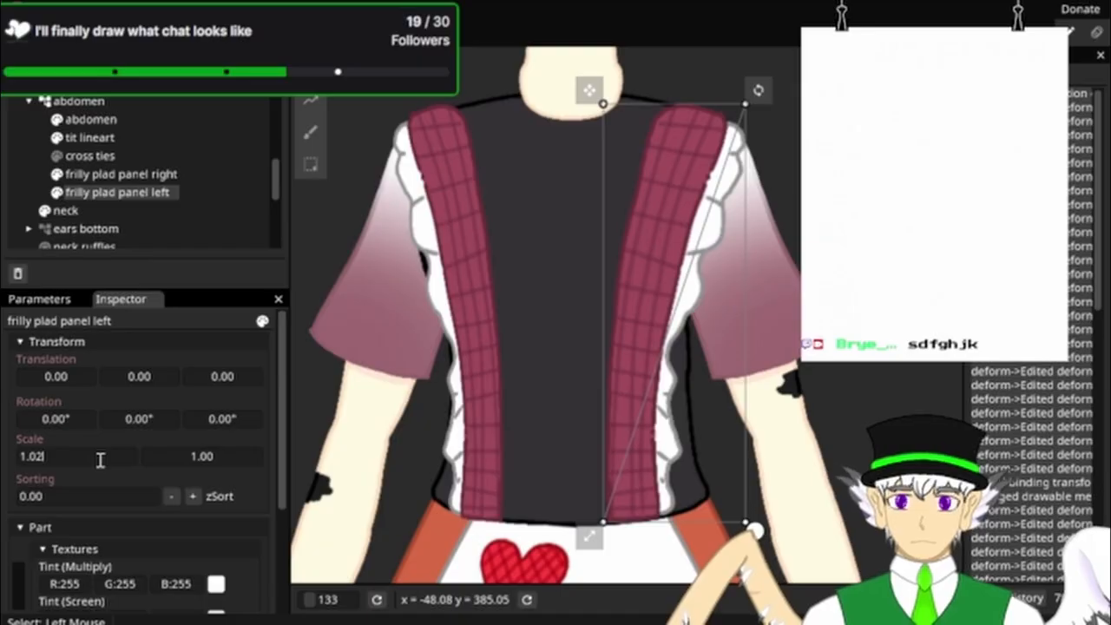
key("BackSpace")
type("5")
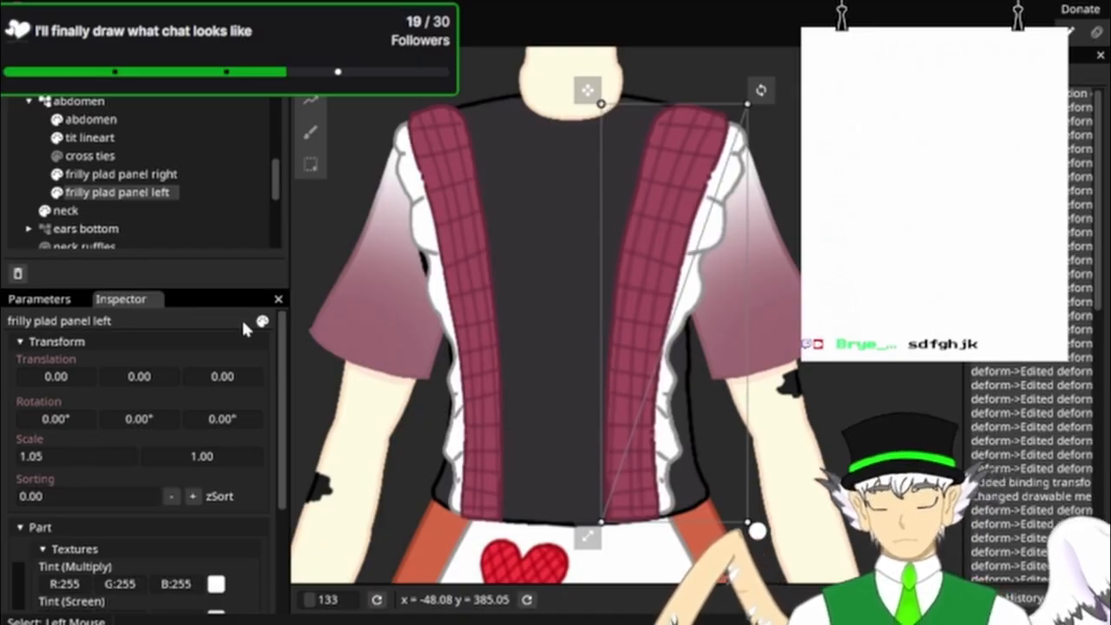
Step: Move frilly plad panel left horizontally to an X translation of -10.00 at the -1.00 0.00 bust keypoint
left_click_drag(597, 98, 574, 91)
key("ctrl+z")
left_click(38, 298)
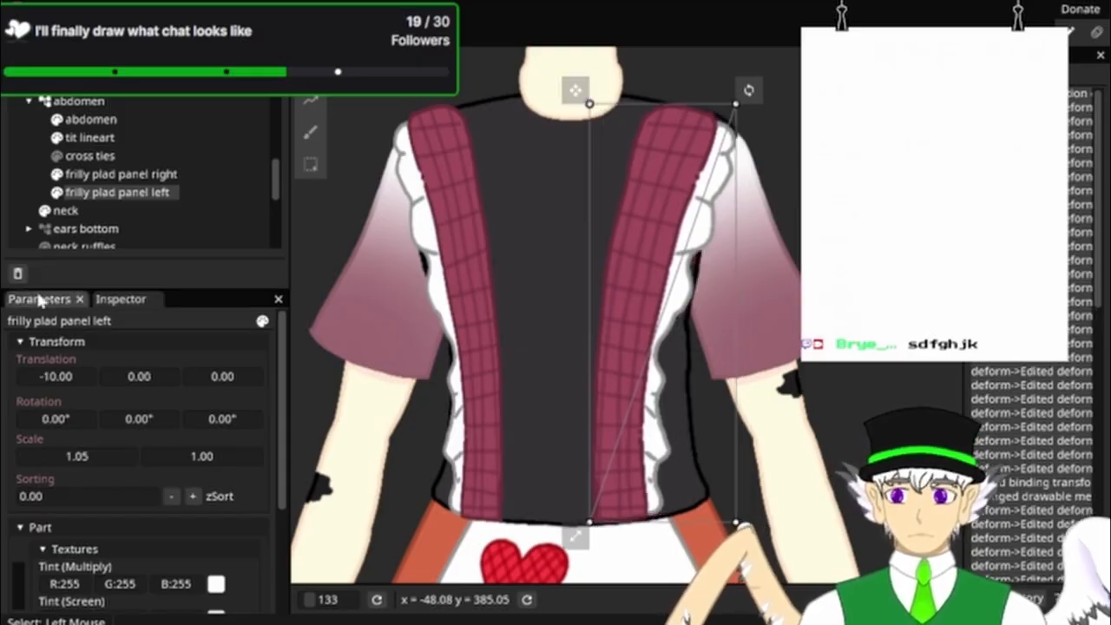
mouse_move(48, 420)
left_mouse_down()
mouse_move(88, 434)
mouse_move(200, 438)
mouse_move(39, 441)
mouse_move(110, 437)
mouse_move(127, 473)
mouse_move(146, 439)
mouse_move(123, 473)
mouse_move(128, 397)
mouse_move(123, 437)
mouse_move(41, 437)
mouse_move(217, 433)
mouse_move(35, 434)
left_mouse_up()
Step: Check frilly plad panel right's translation and scale values at bust yaw -1.00
left_click(122, 173)
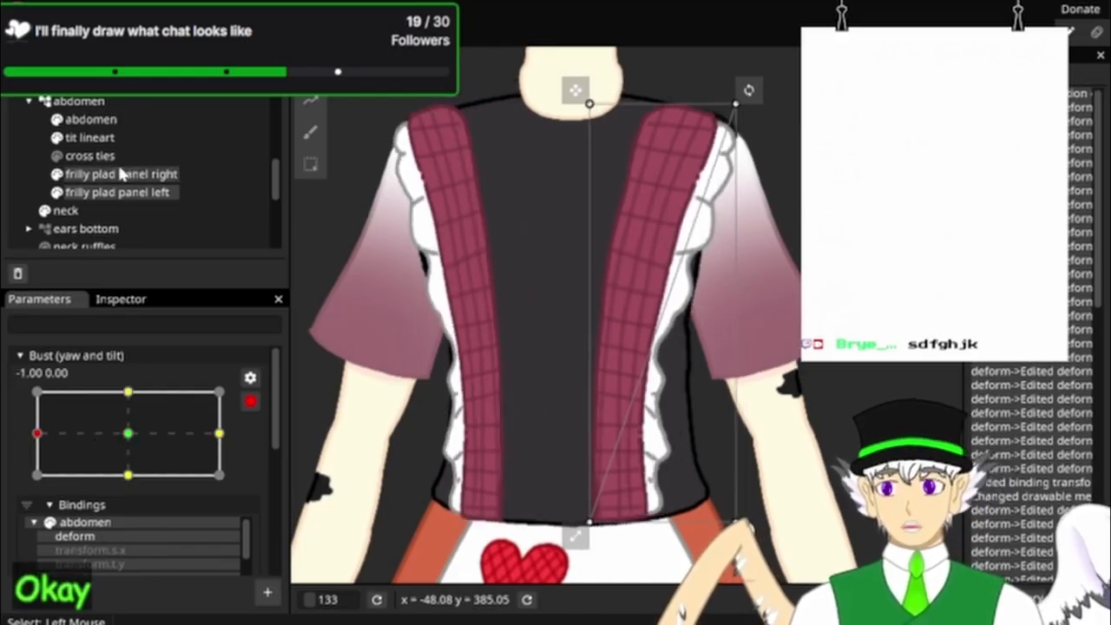
right_click(122, 173)
left_click(84, 176)
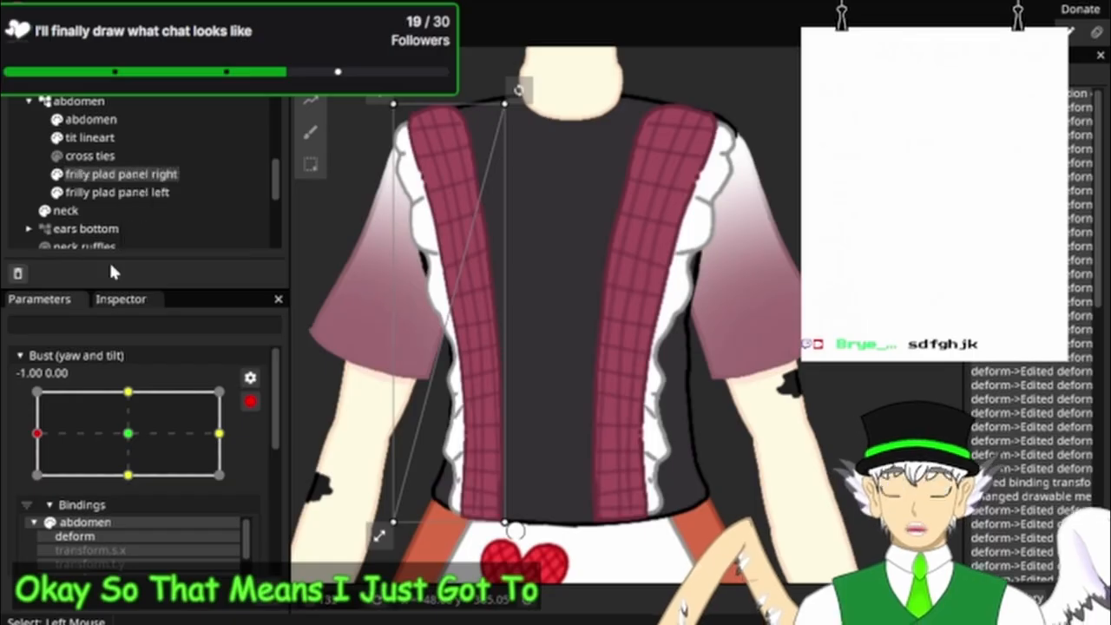
left_click(121, 298)
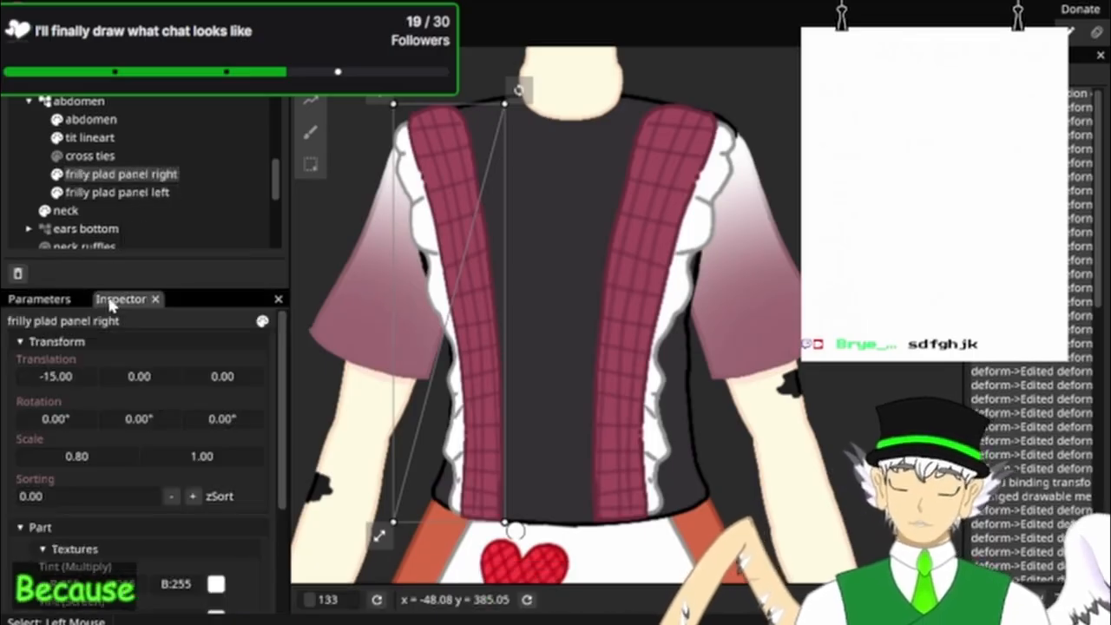
left_click(55, 302)
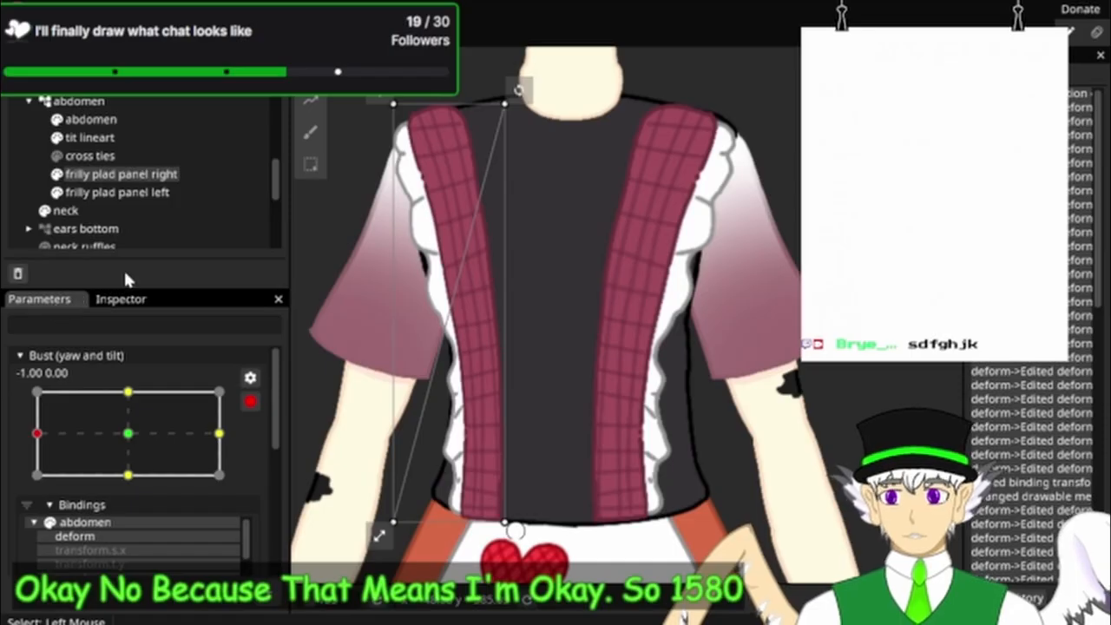
Step: At the 1.00 0.00 keypoint of Bust (yaw and tilt), set frilly plad panel left's X translation to 15.00 and X scale to 0.80
left_click(113, 193)
left_click_drag(127, 427, 217, 425)
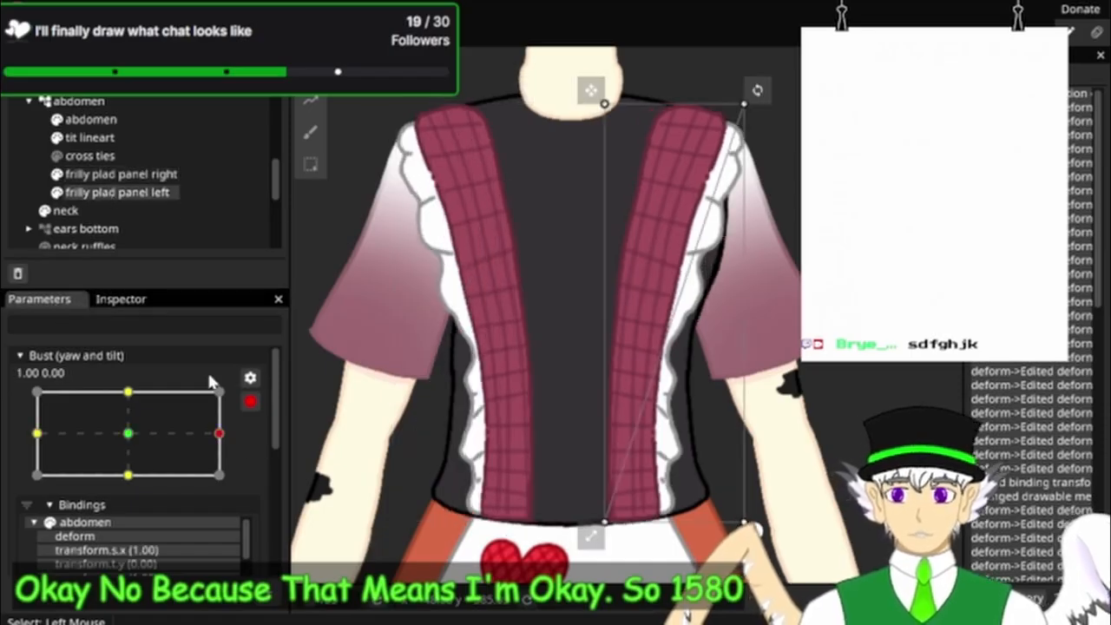
left_click(119, 299)
double_click(69, 375)
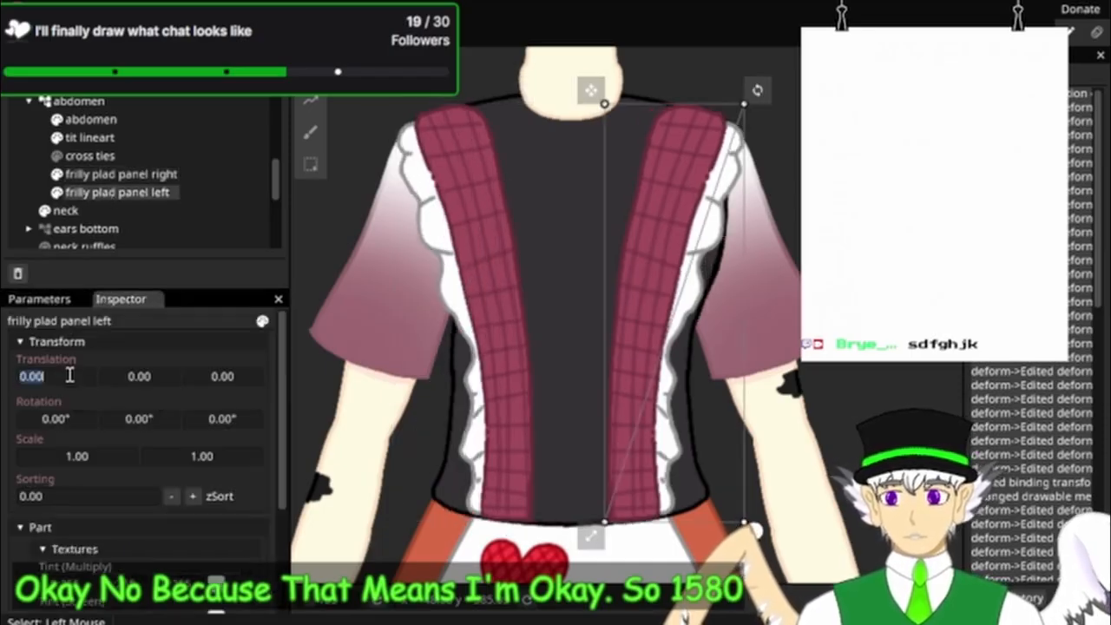
left_click(32, 377)
key("Left")
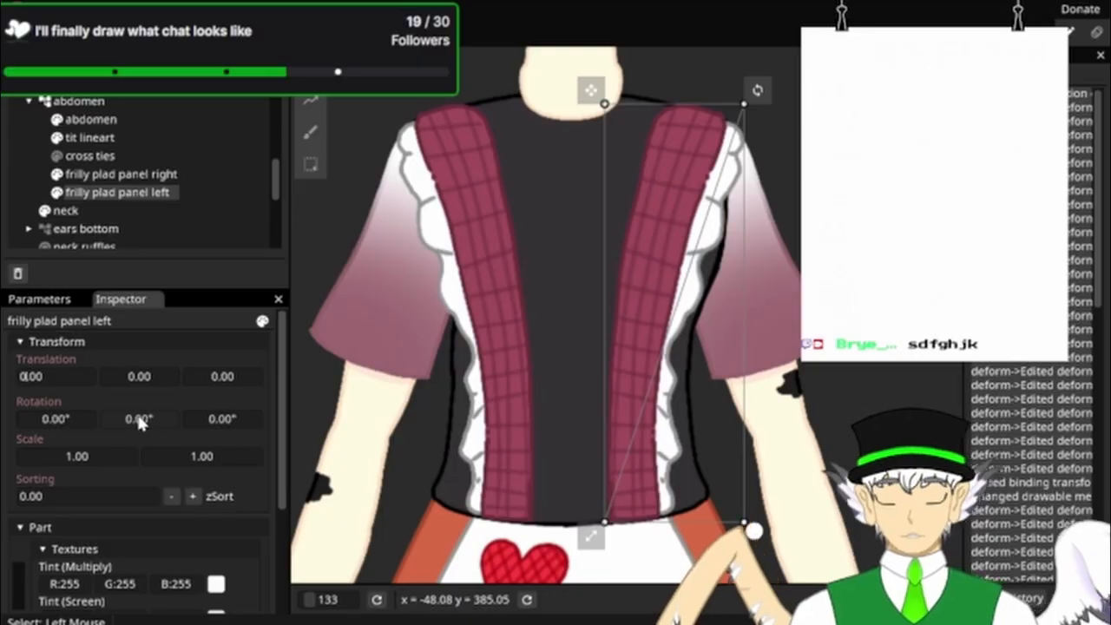
key("BackSpace")
type("15")
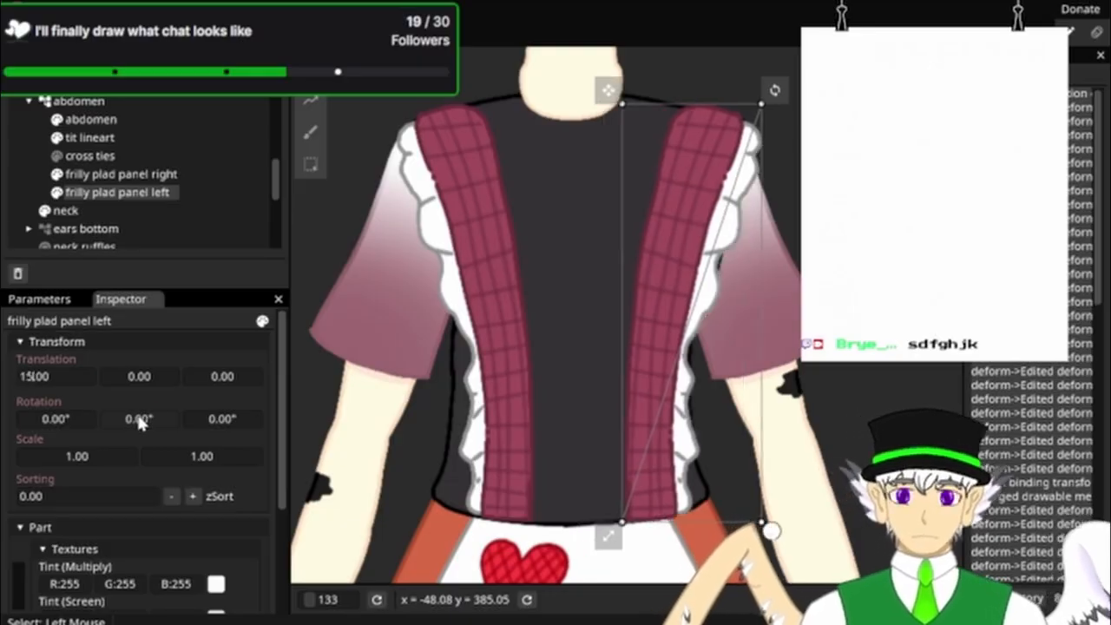
key("Left")
key("Left")
type("-")
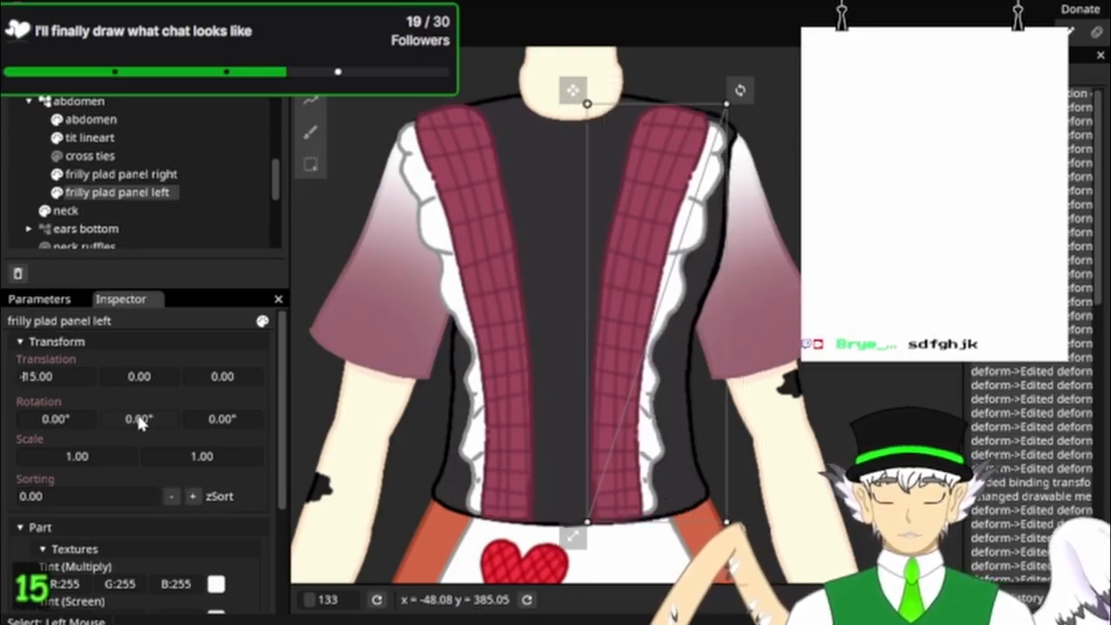
key("BackSpace")
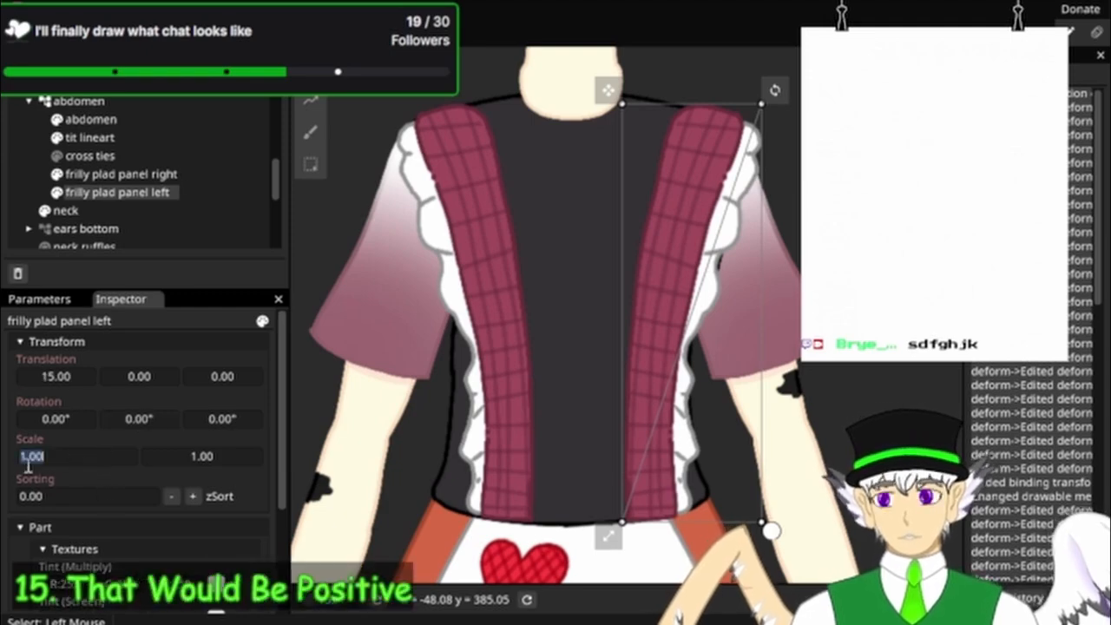
type("0")
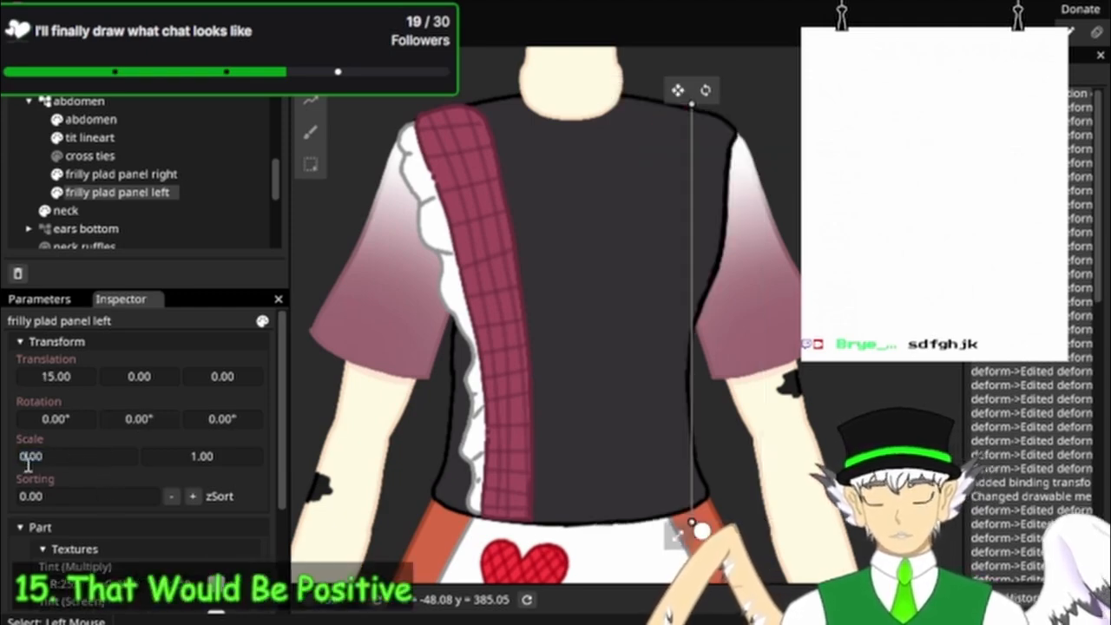
type(".8")
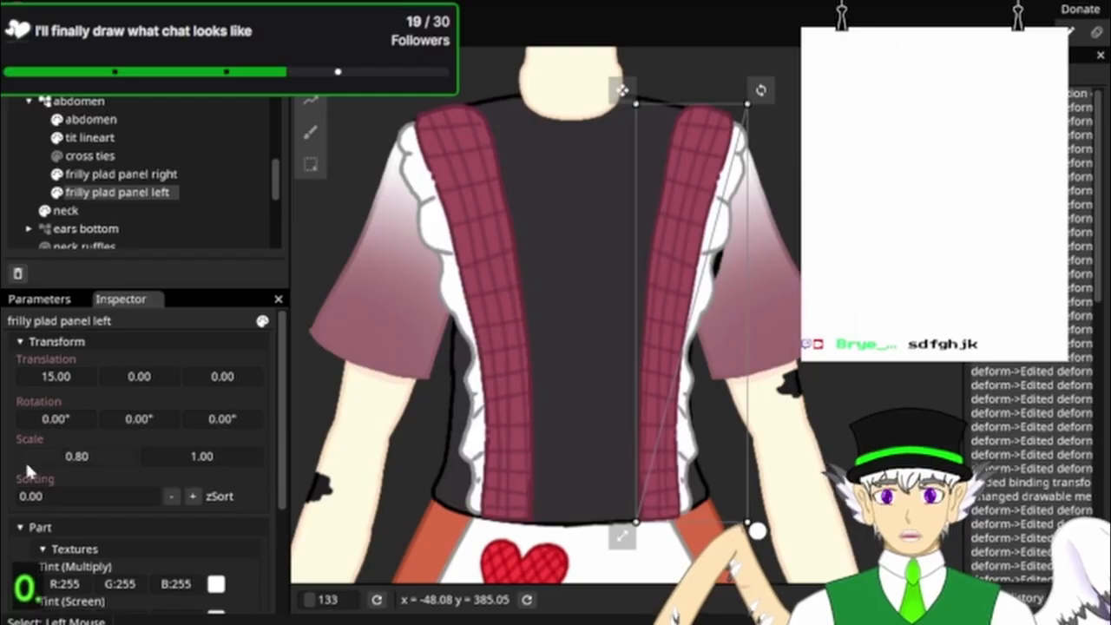
Step: Check frilly plad panel left's transform values at the -1.00 0.00 keypoint of Bust (yaw and tilt)
left_click(48, 299)
left_click_drag(169, 431, 207, 432)
left_click(122, 440)
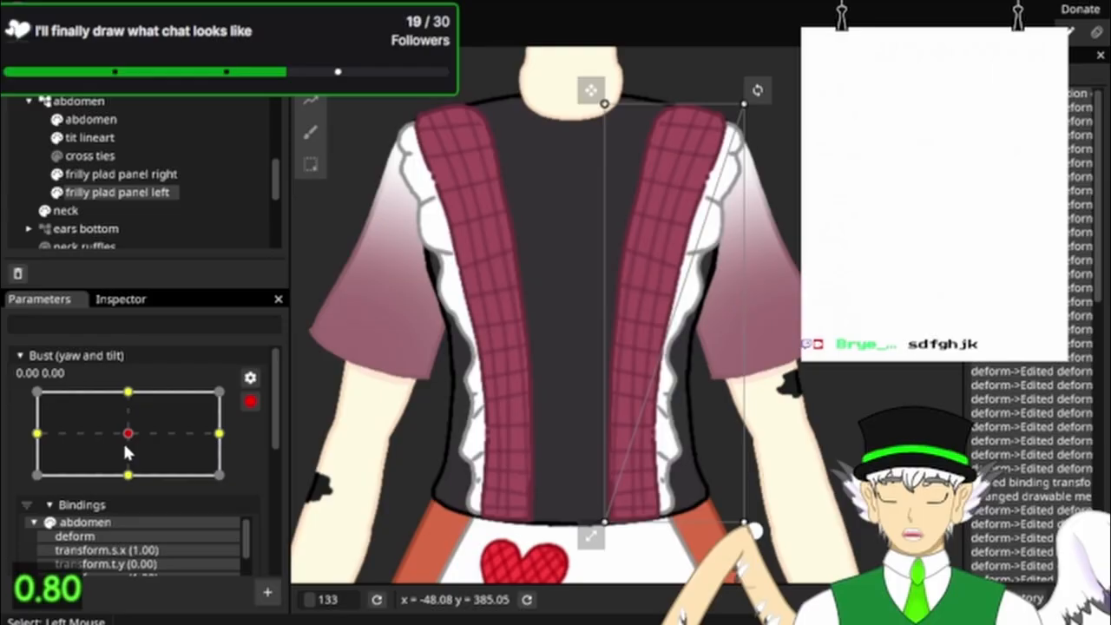
left_click(130, 176)
left_click(99, 193)
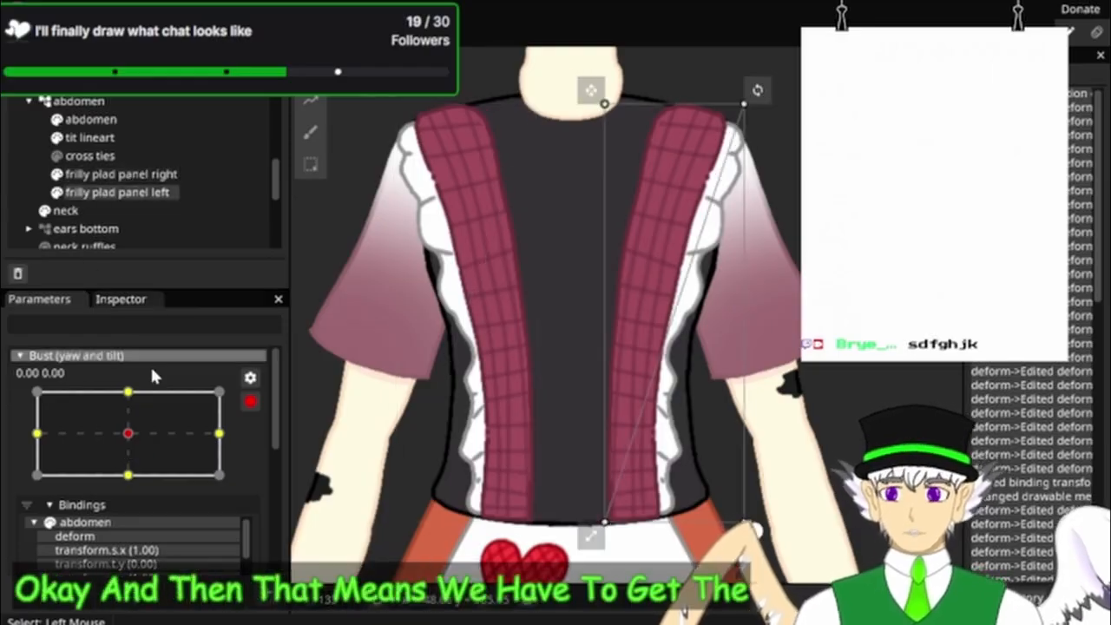
left_click_drag(117, 430, 3, 423)
left_click(107, 301)
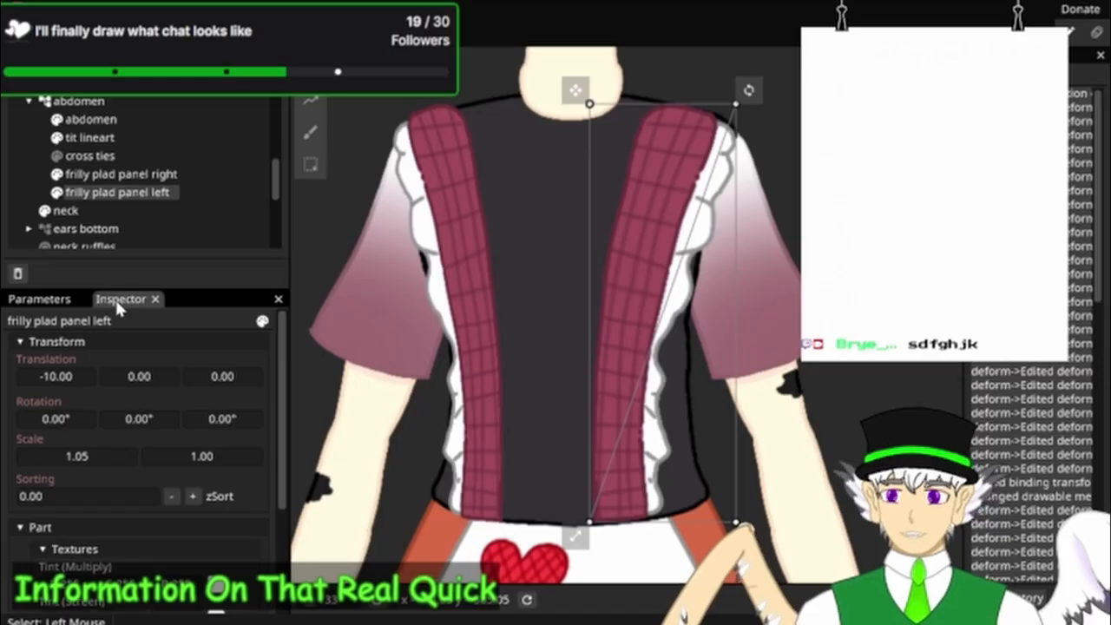
left_click(51, 300)
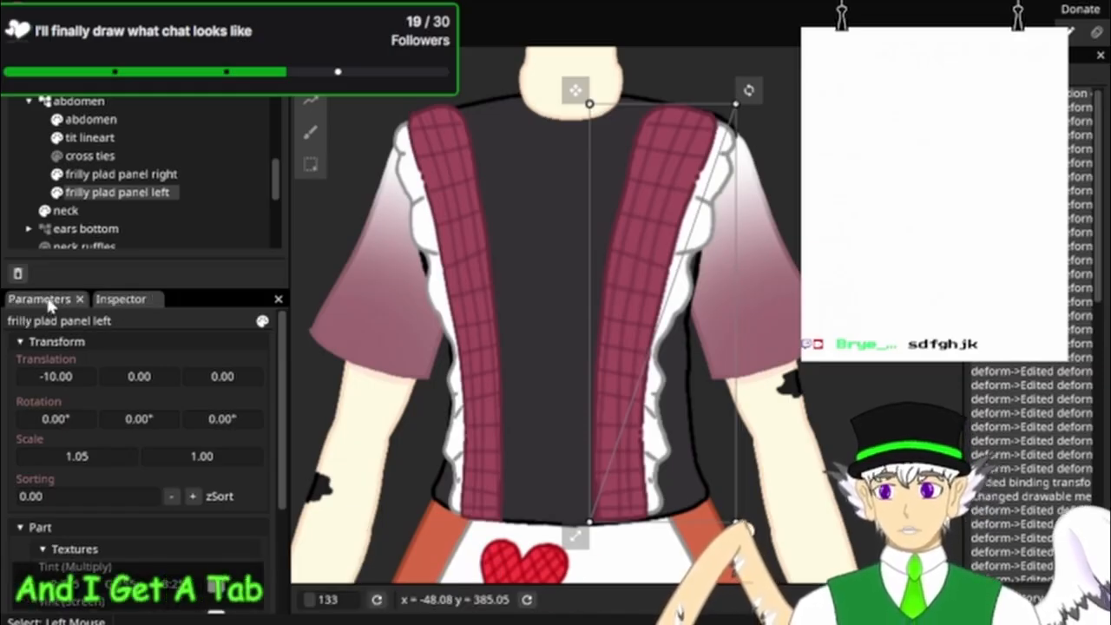
Step: At the 1.00 0.00 bust keypoint, save the puppet and set frilly plad panel right's X translation to 10.00
left_click_drag(74, 417, 217, 432)
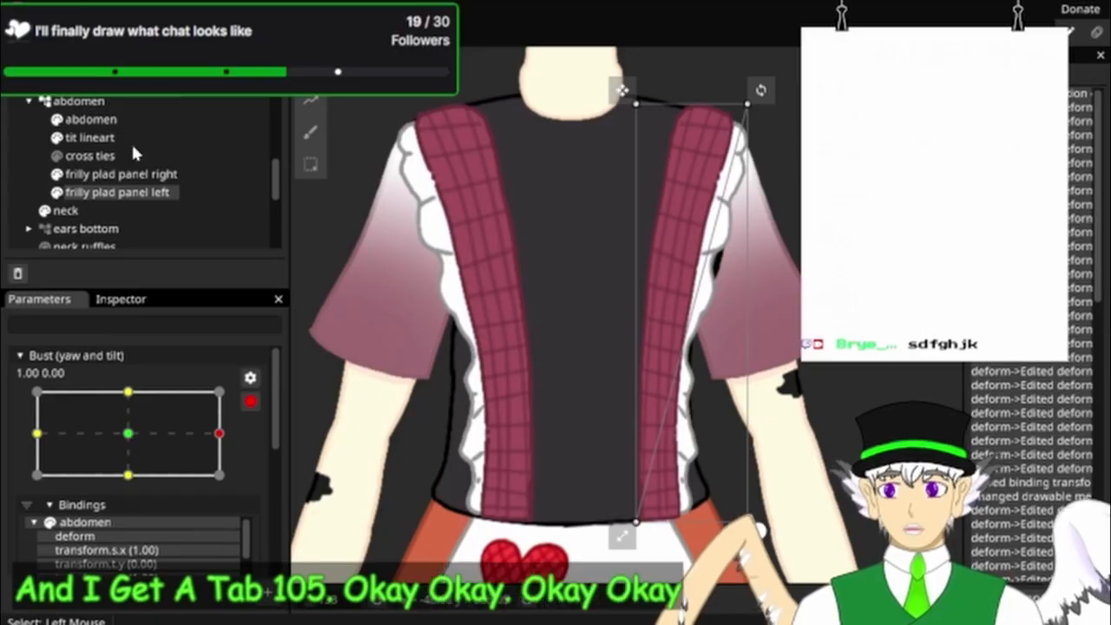
left_click(121, 175)
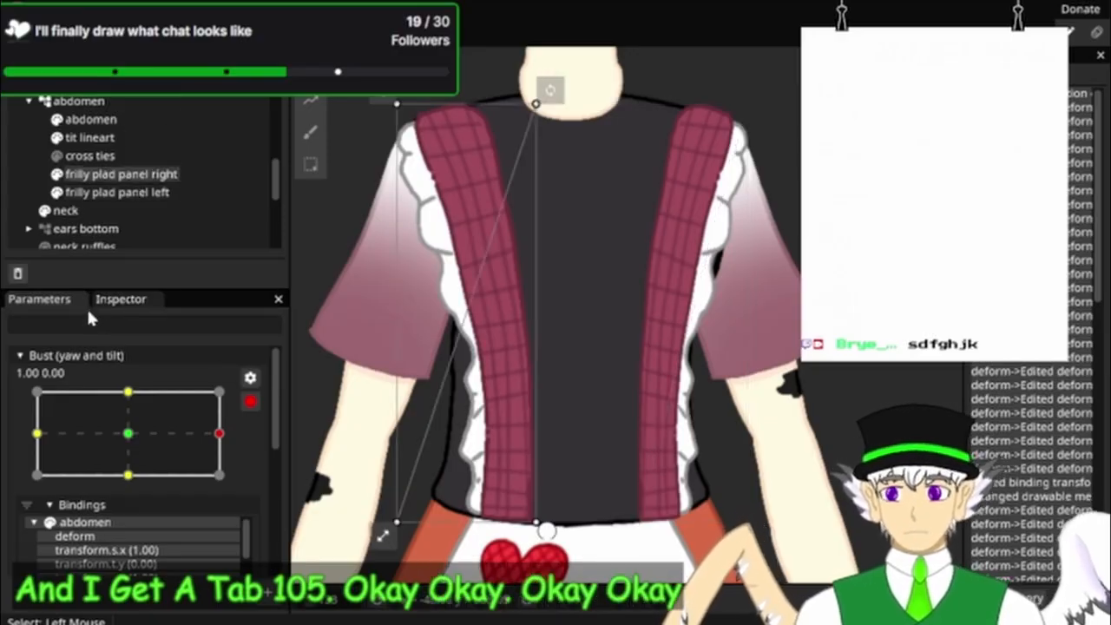
left_click(117, 298)
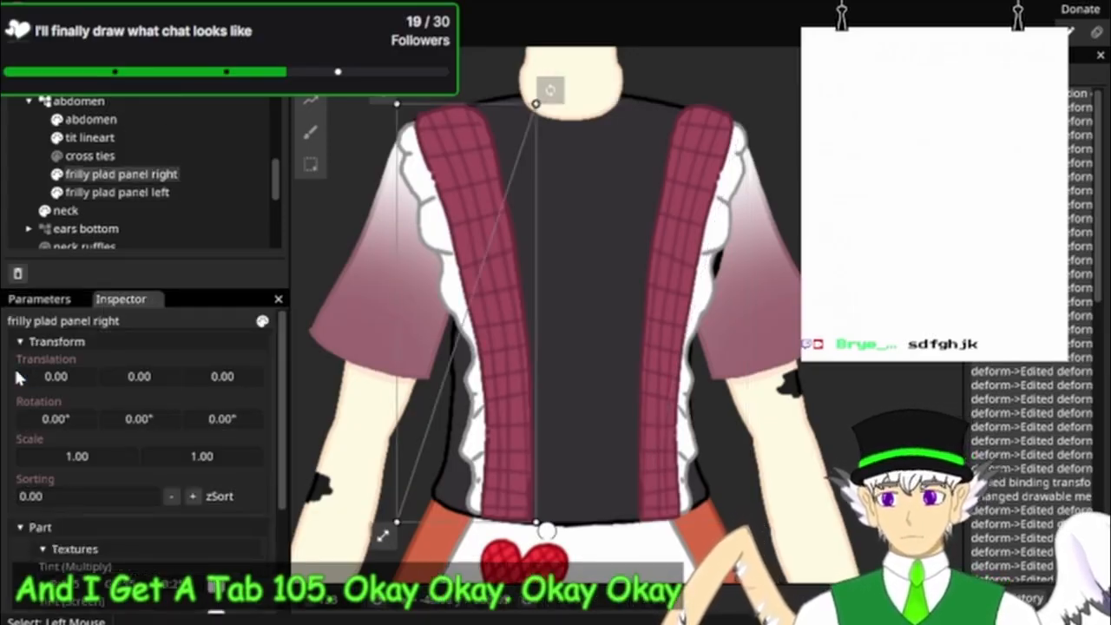
double_click(41, 374)
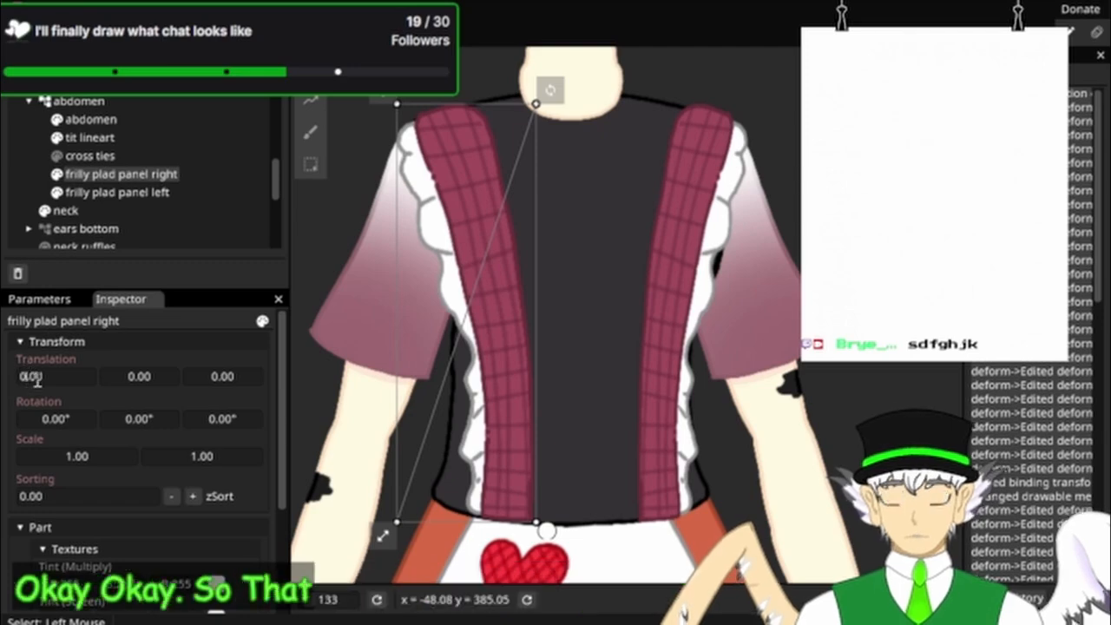
key("ctrl+s")
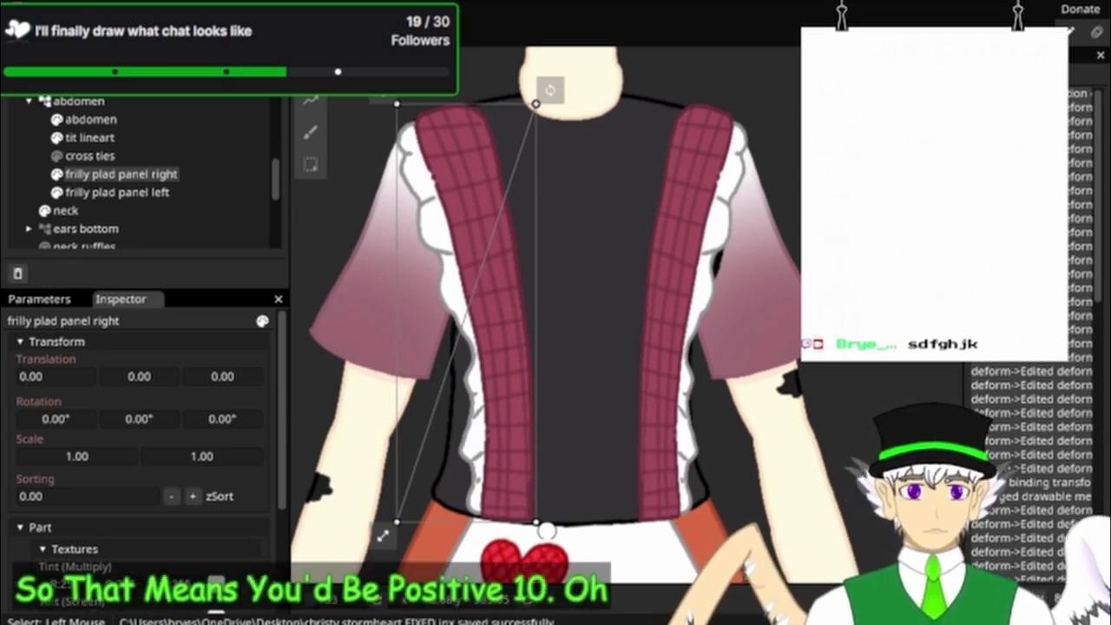
type("1")
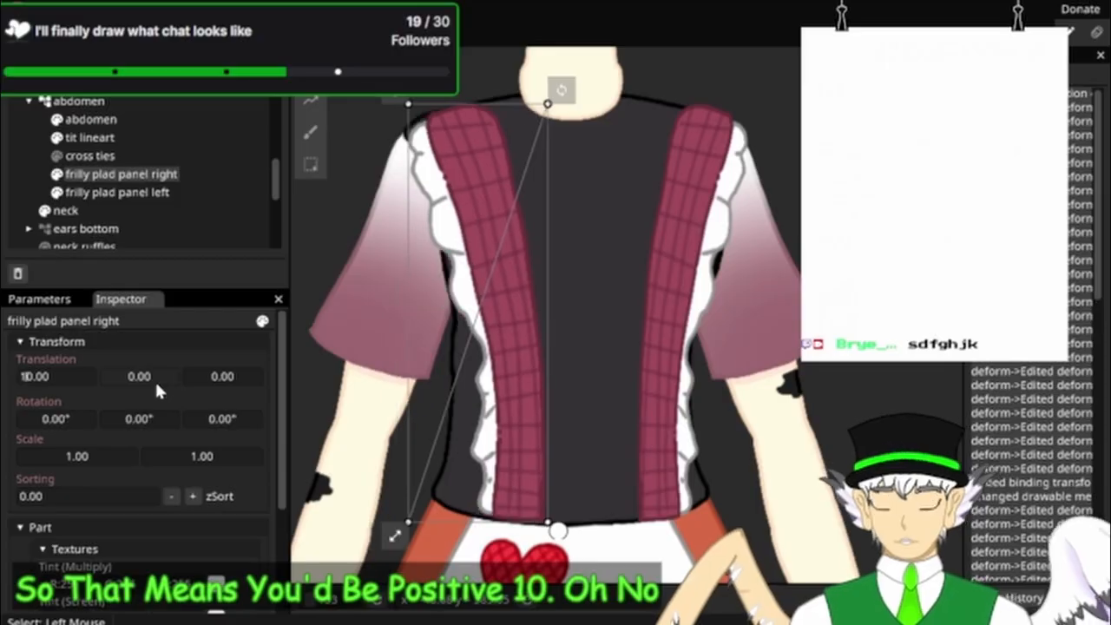
key("Return")
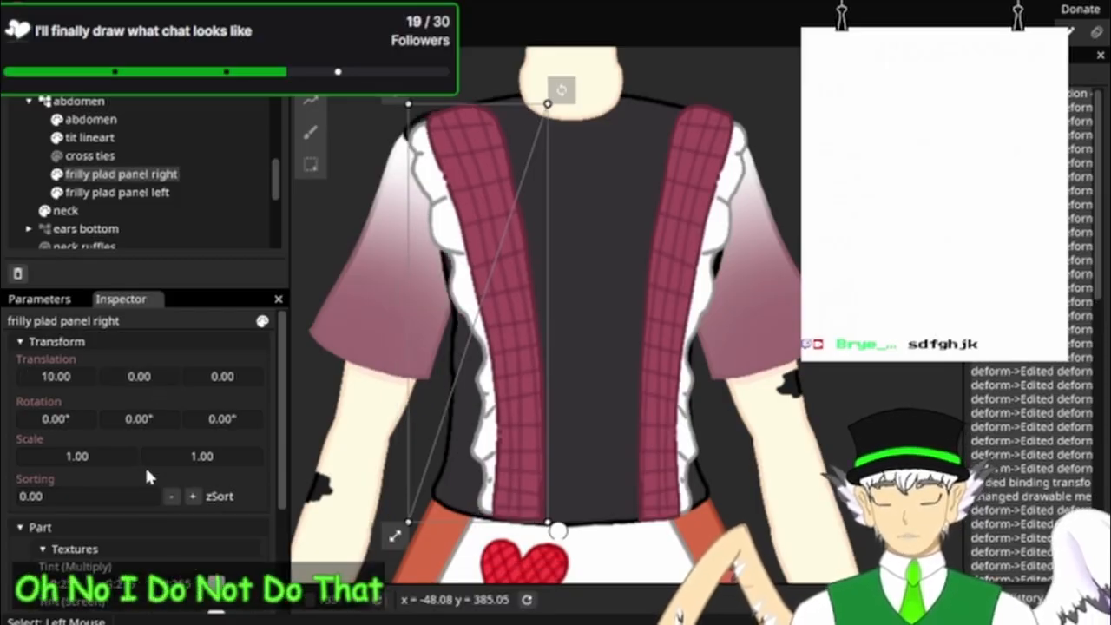
Step: Set frilly plad panel right's X scale to 1.05 at bust yaw 1.00
double_click(121, 457)
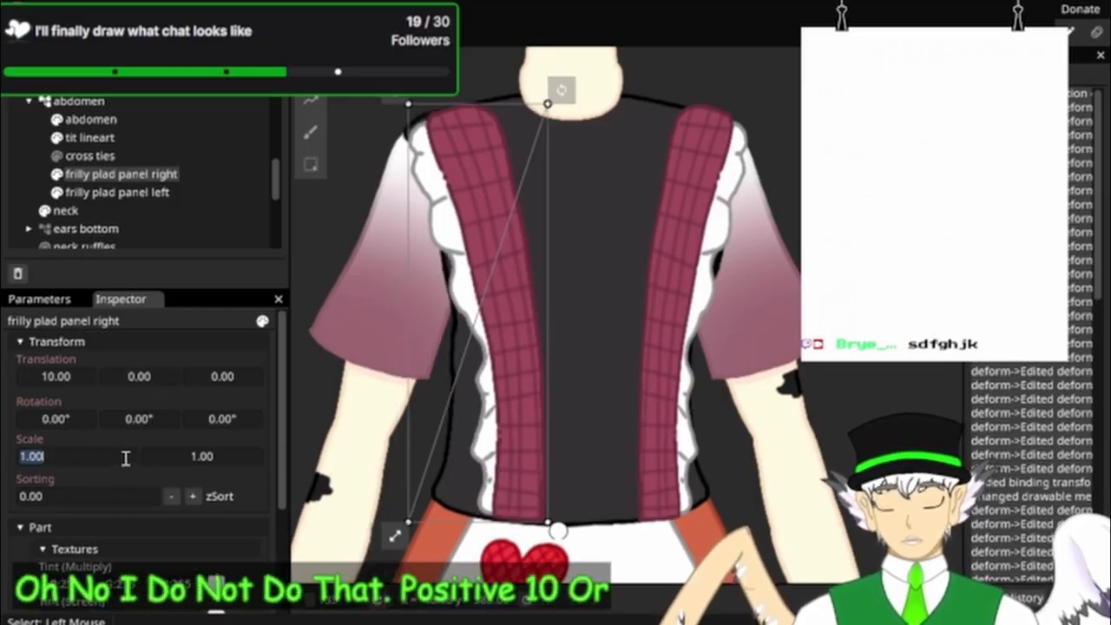
left_click(126, 458)
type("5")
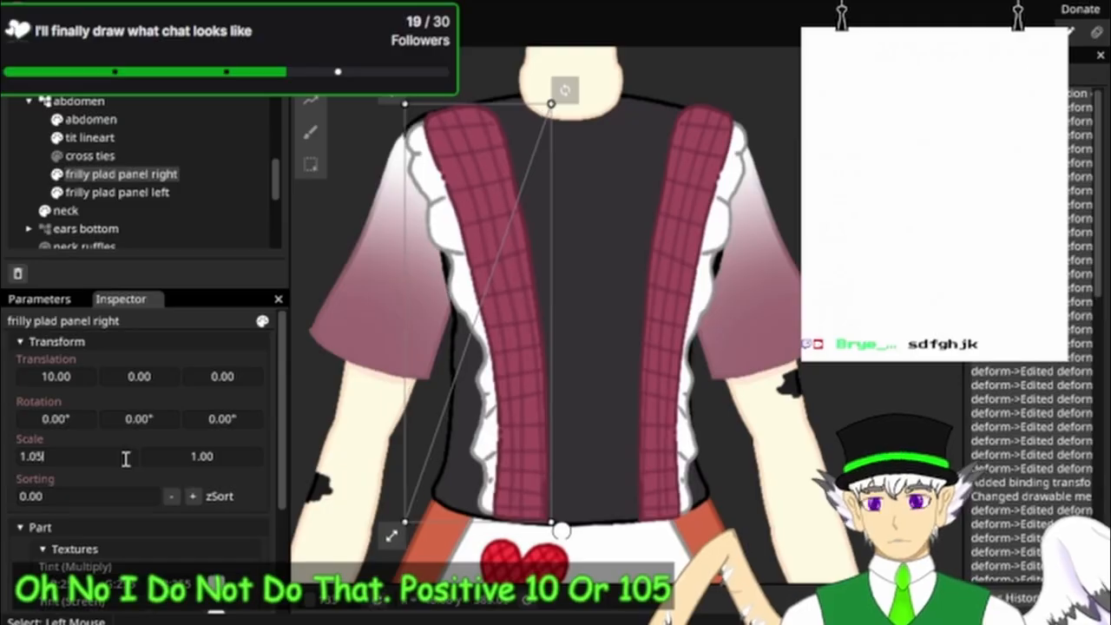
key("Return")
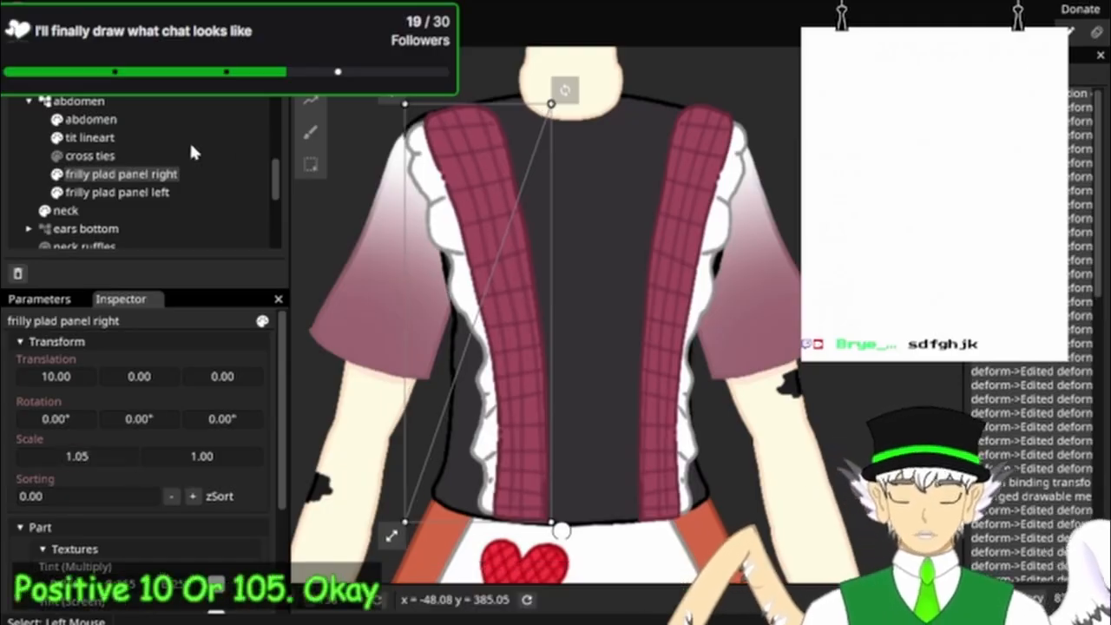
Step: Preview both frilly plad panels by moving Bust (yaw and tilt) between 0.00 0.00 and 1.00 0.00
left_click(37, 299)
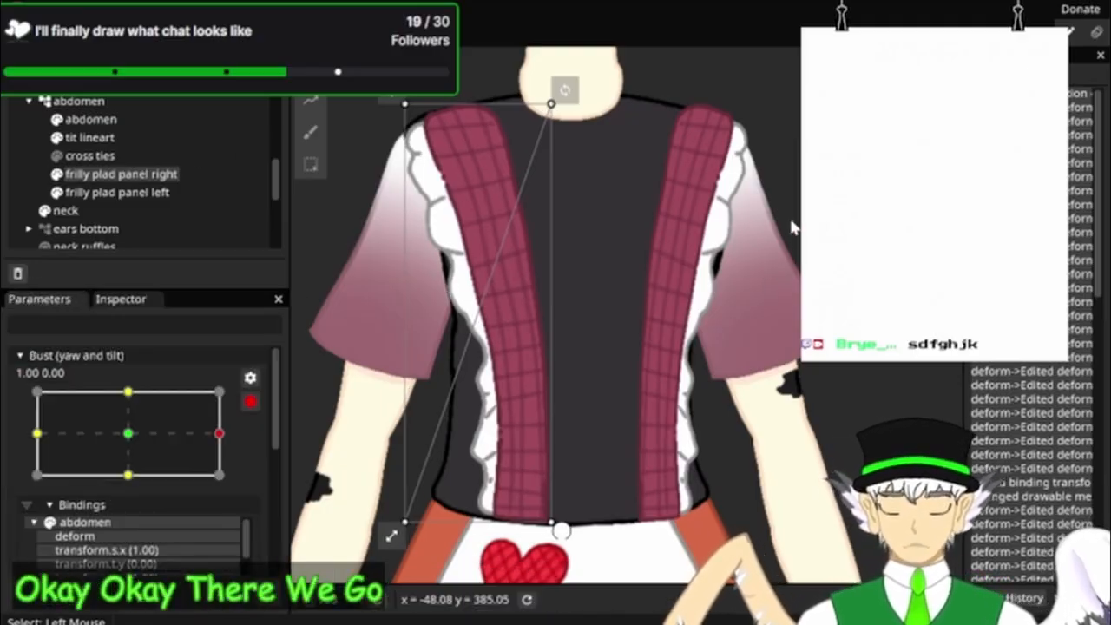
scroll(560, 330, "down", 3)
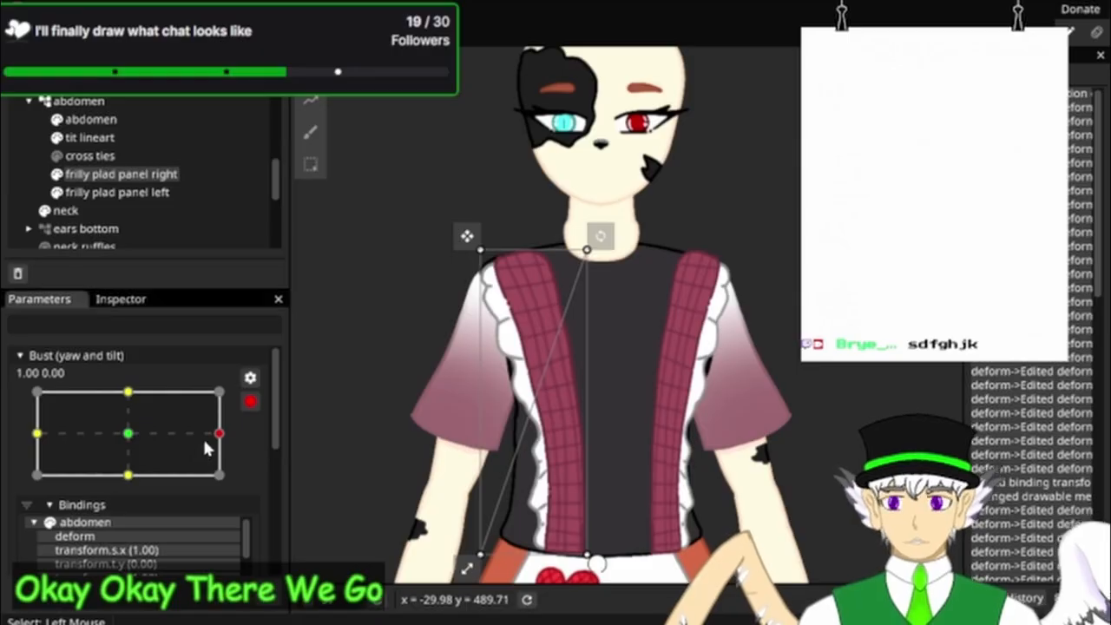
left_click_drag(202, 436, 143, 441)
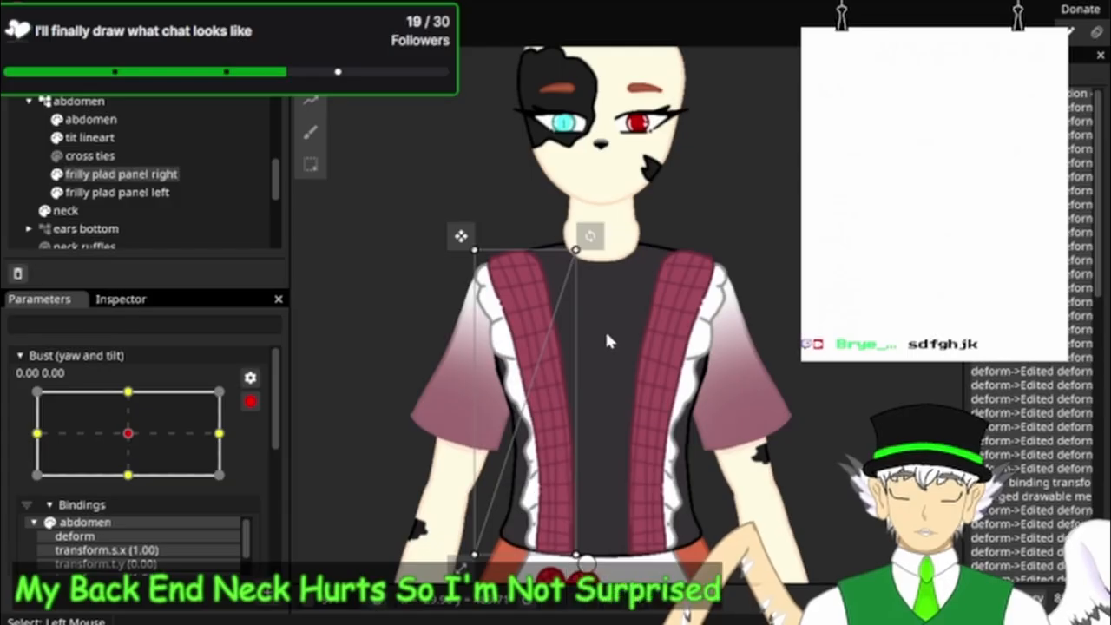
scroll(605, 328, "up", 2)
left_click_drag(631, 312, 599, 236)
left_click_drag(150, 431, 179, 425)
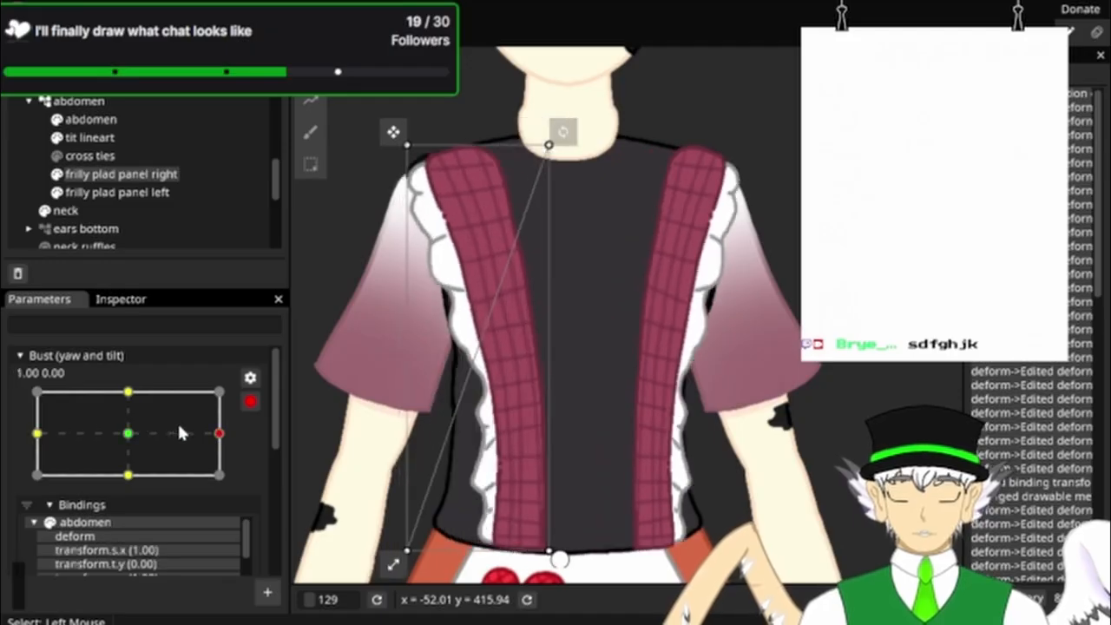
Step: Make the cross ties part visible and check its transform values at the 1.00 0.00 bust keypoint
left_click(56, 156)
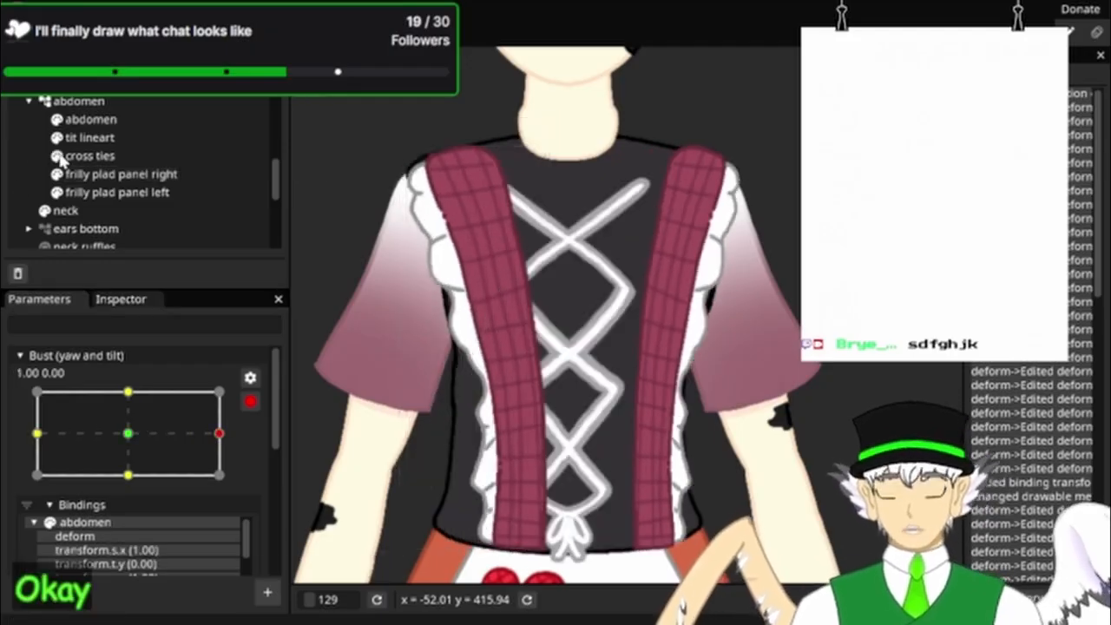
left_click(133, 431)
left_click_drag(133, 432, 215, 438)
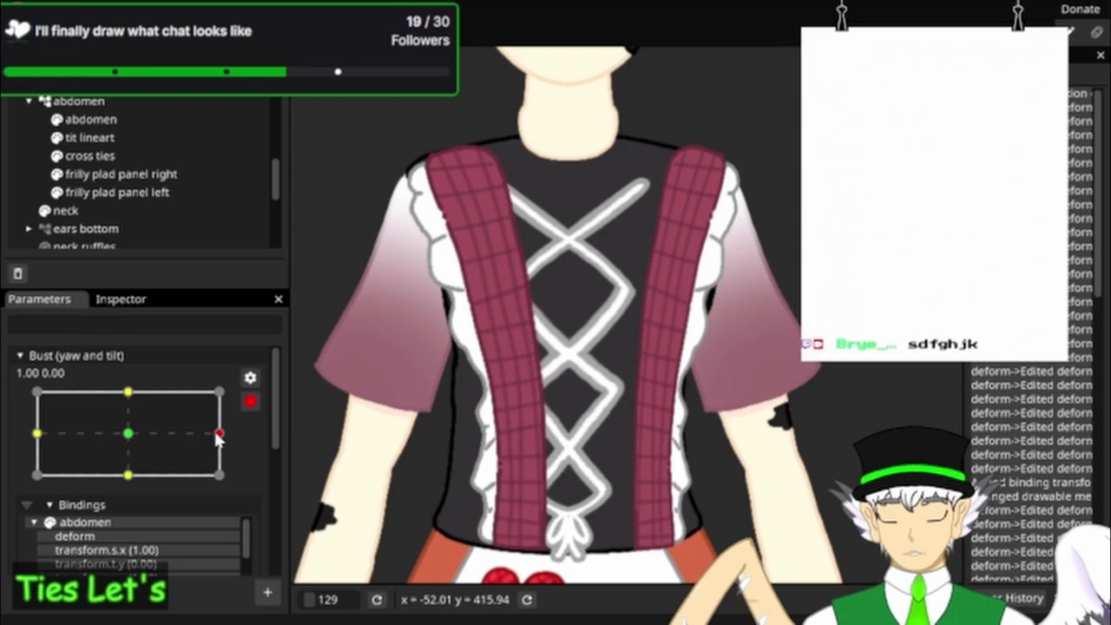
left_click(131, 299)
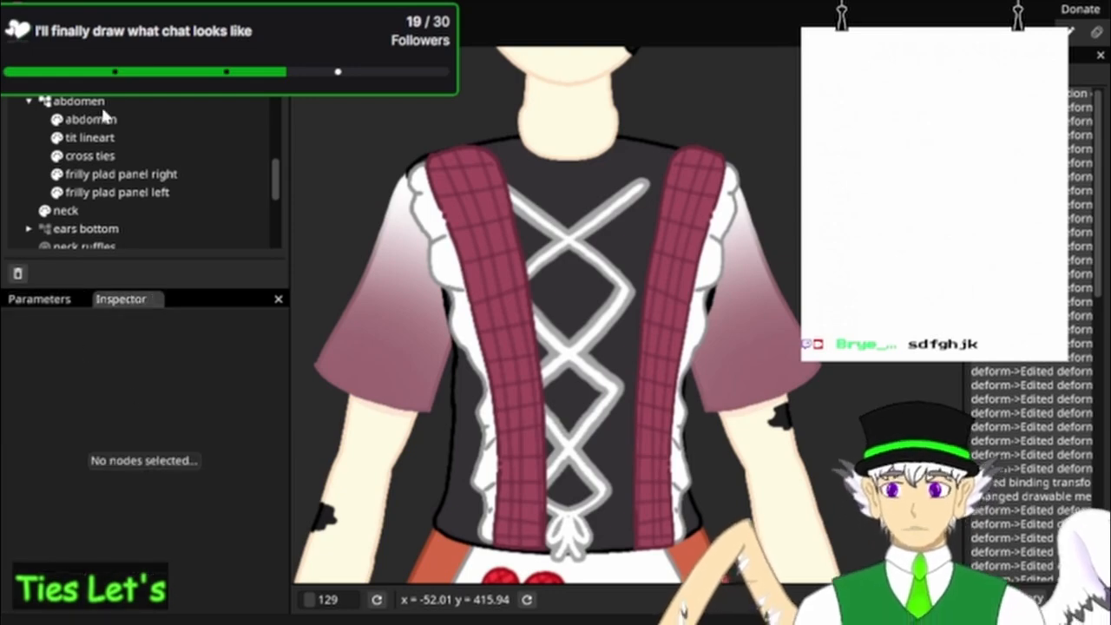
left_click(83, 156)
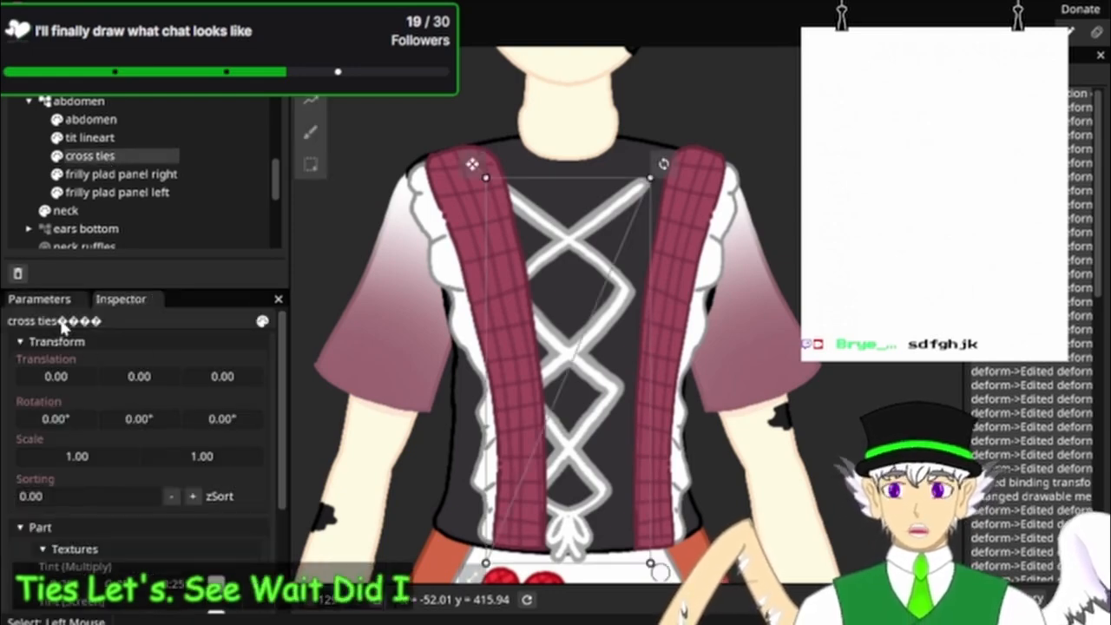
Step: Return Bust (yaw and tilt) to 0.00 0.00, disarm it, and open the cross ties mesh for editing
left_click(34, 299)
left_click(125, 439)
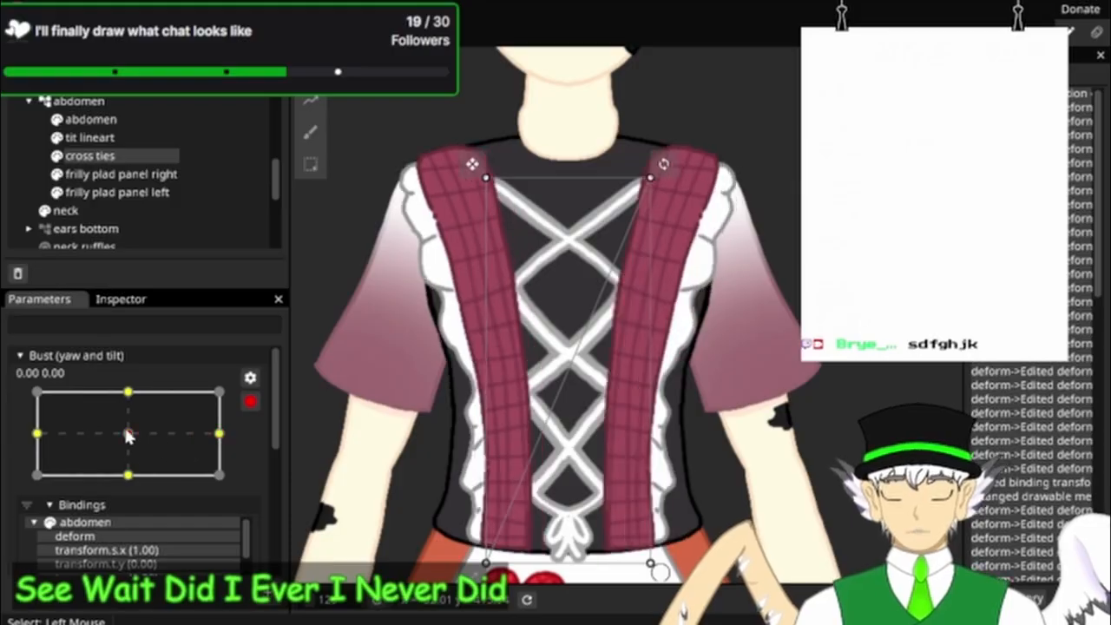
left_click(249, 402)
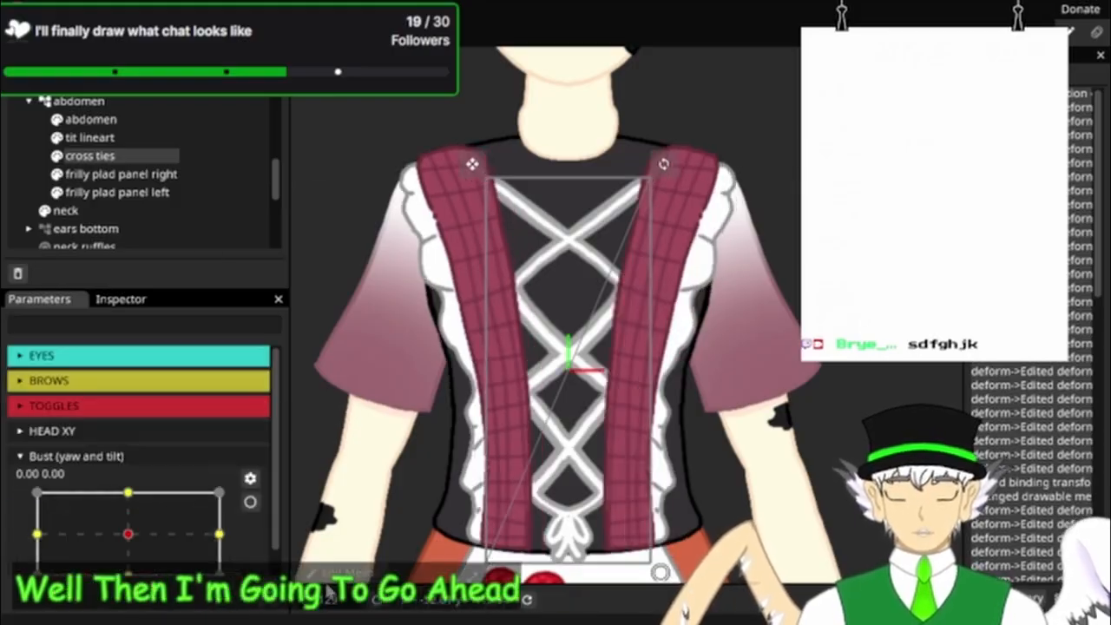
scroll(373, 520, "up", 3)
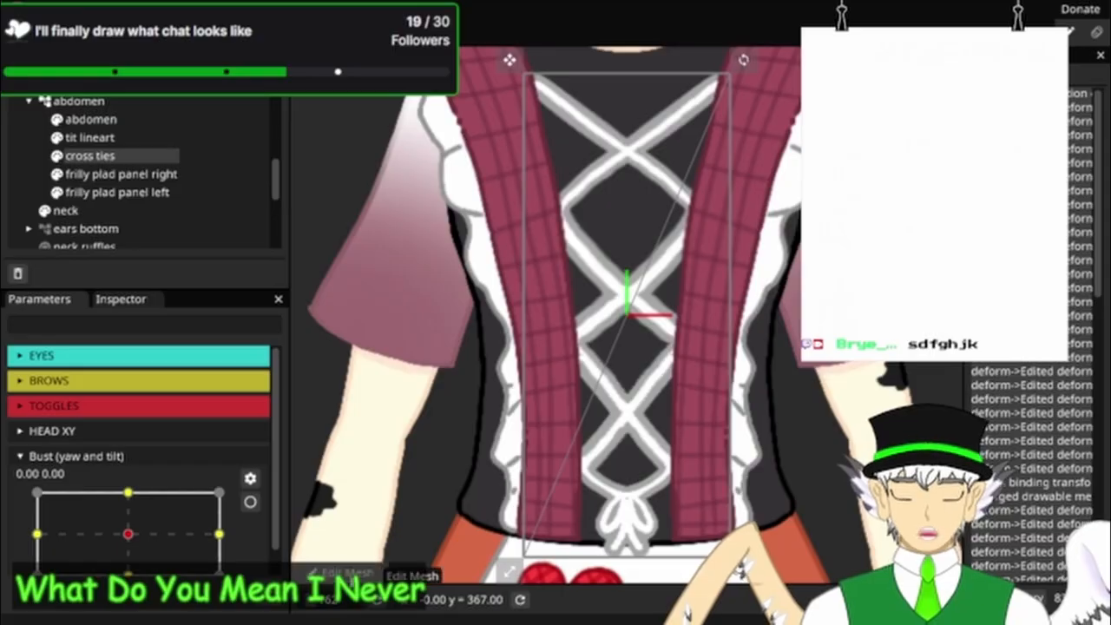
left_click(348, 574)
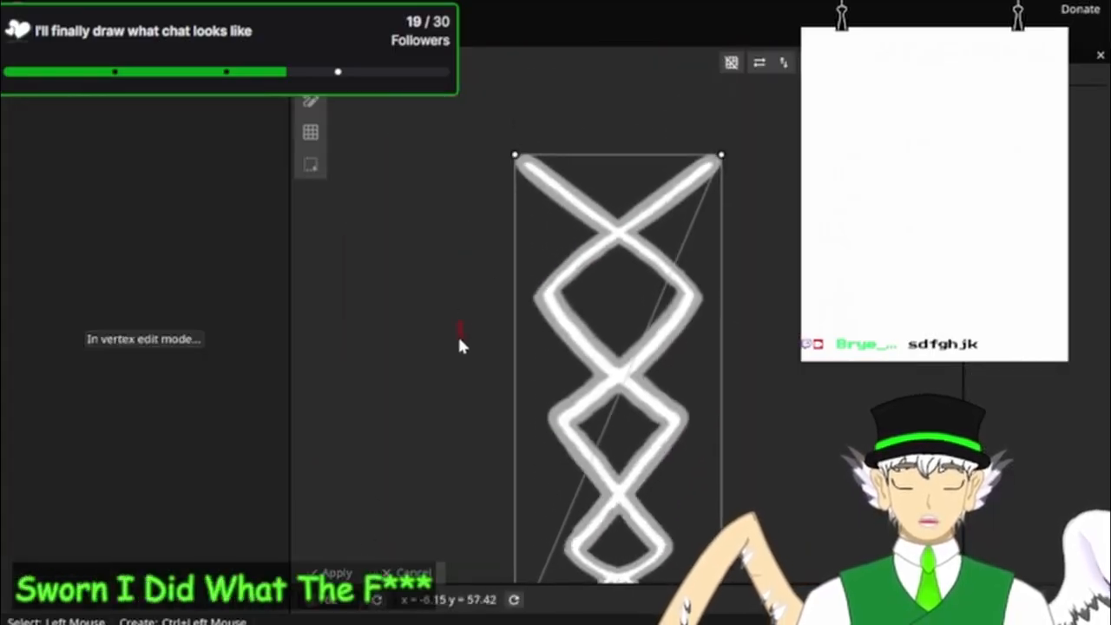
Step: Delete all existing vertices of the cross ties mesh
left_click_drag(447, 98, 777, 531)
scroll(777, 528, "down", 3)
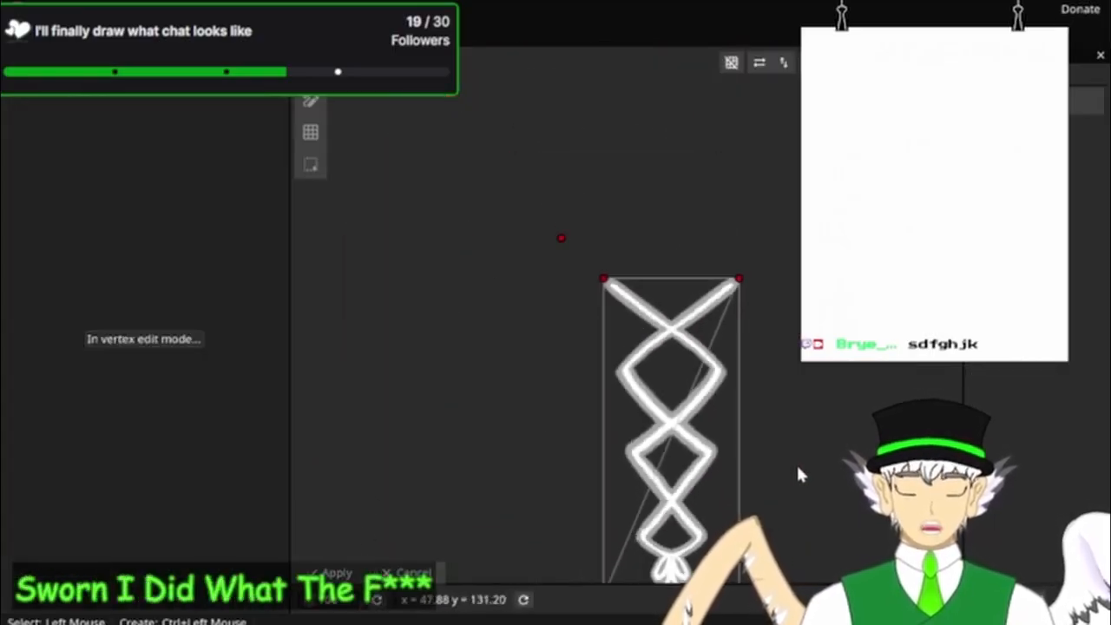
left_click_drag(565, 188, 662, 308)
left_click_drag(853, 299, 765, 320)
left_click_drag(434, 59, 710, 570)
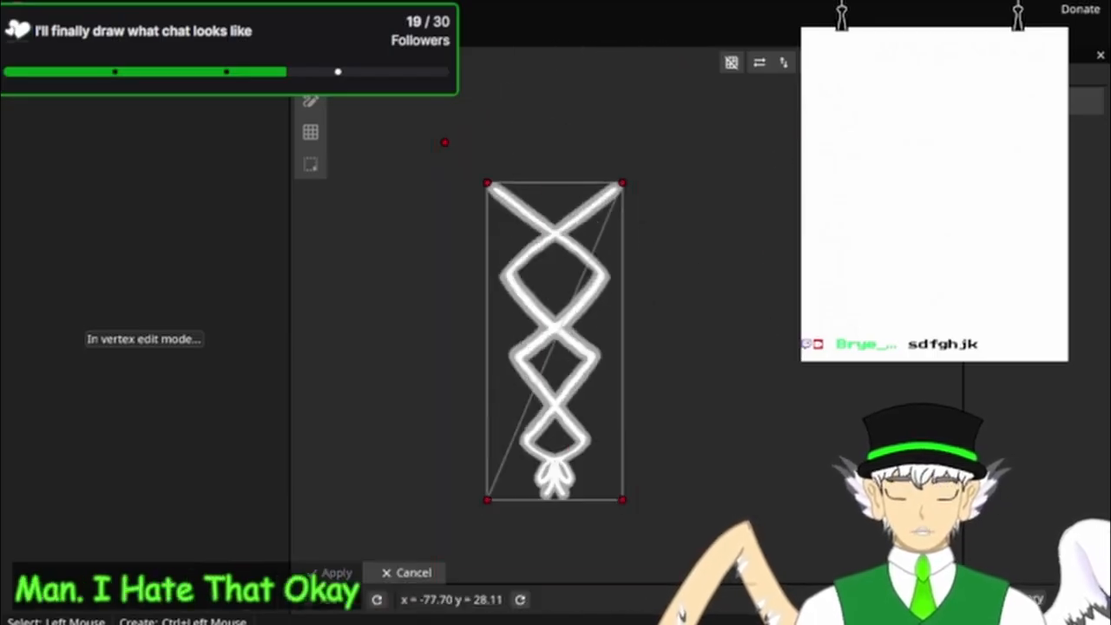
key("Delete")
Step: Turn on horizontal mirroring for vertices in the cross ties mesh
scroll(585, 255, "up", 6)
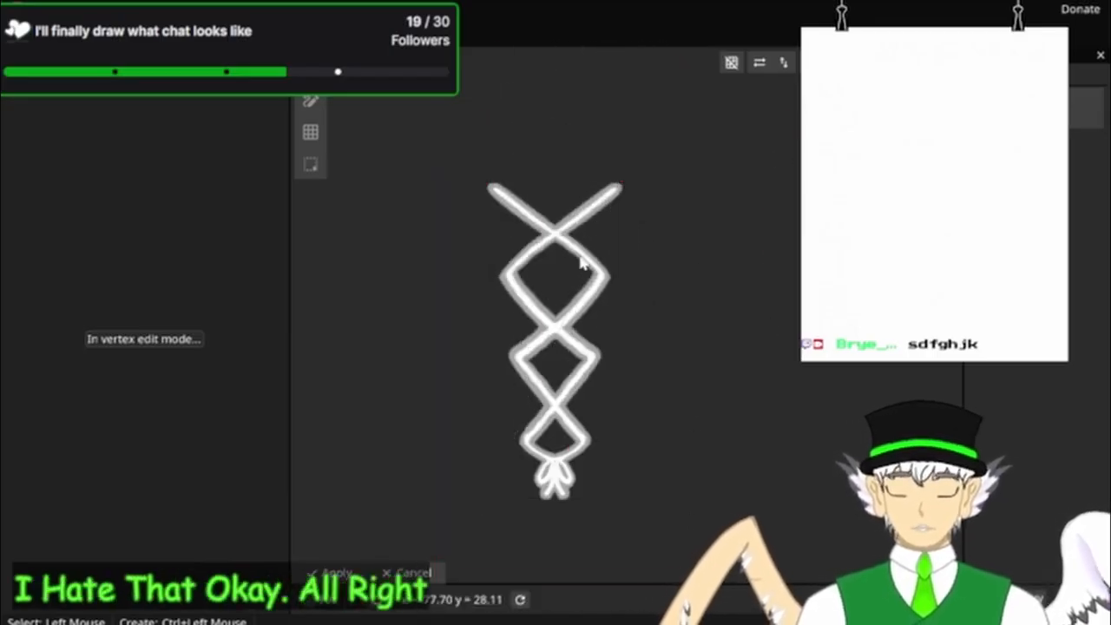
scroll(667, 291, "up", 3)
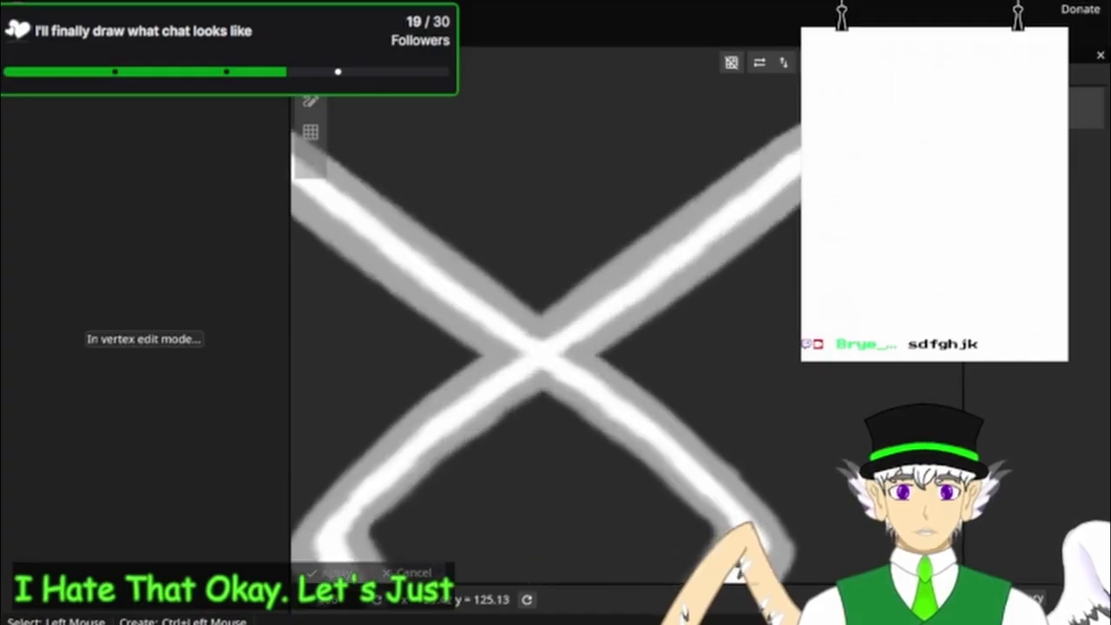
left_click(360, 63)
left_click_drag(538, 228, 510, 352)
left_click_drag(510, 352, 512, 395)
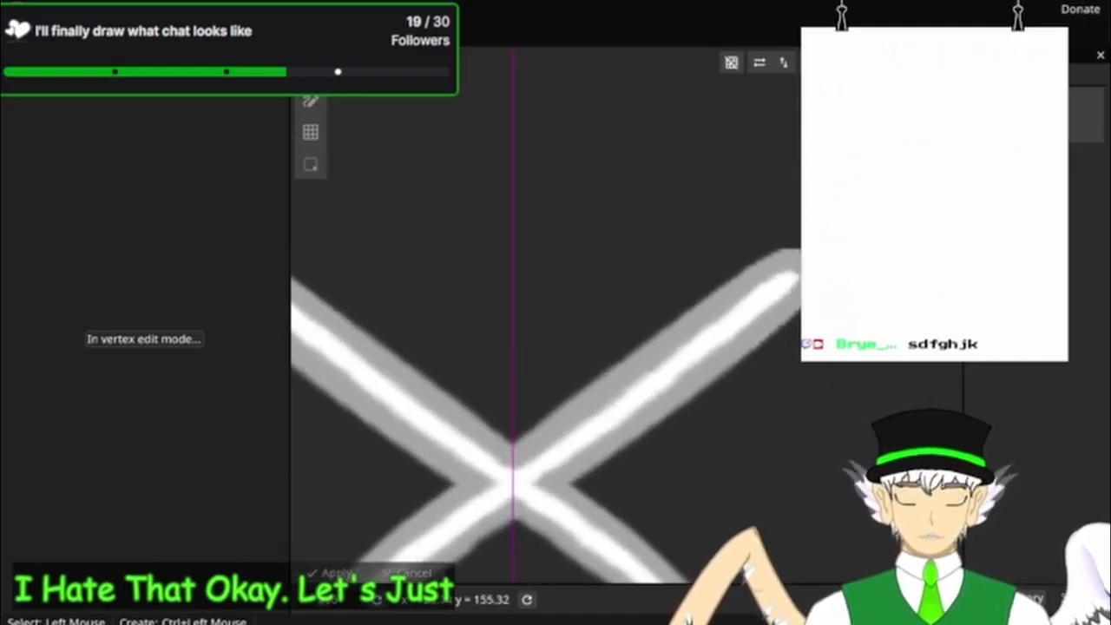
Step: Place mirrored vertices along the upper edge of the cross ties' top strap, from near its tip down to the centre line
left_click(793, 229, "ctrl")
left_click(751, 255, "ctrl")
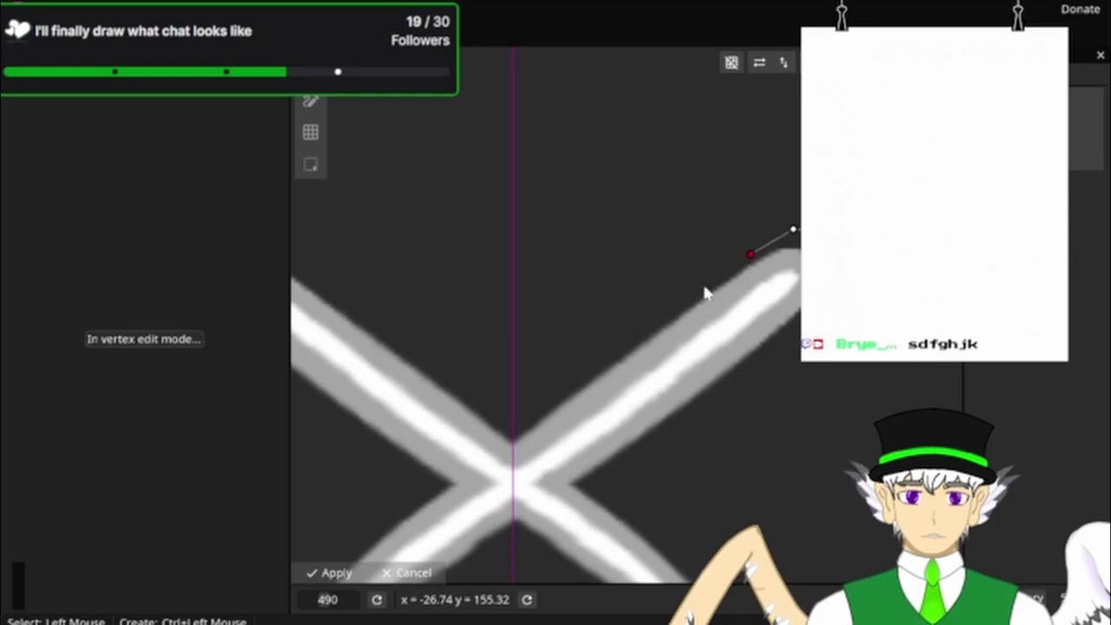
left_click(701, 287, "ctrl")
left_click(630, 331, "ctrl")
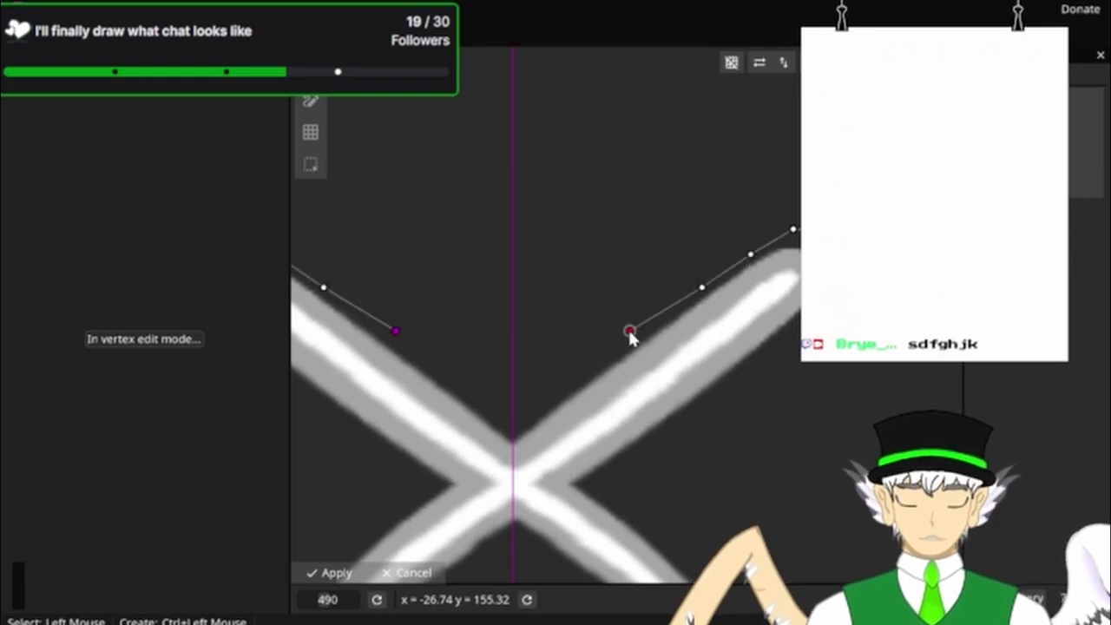
left_click(549, 384, "ctrl")
left_click(512, 409, "ctrl")
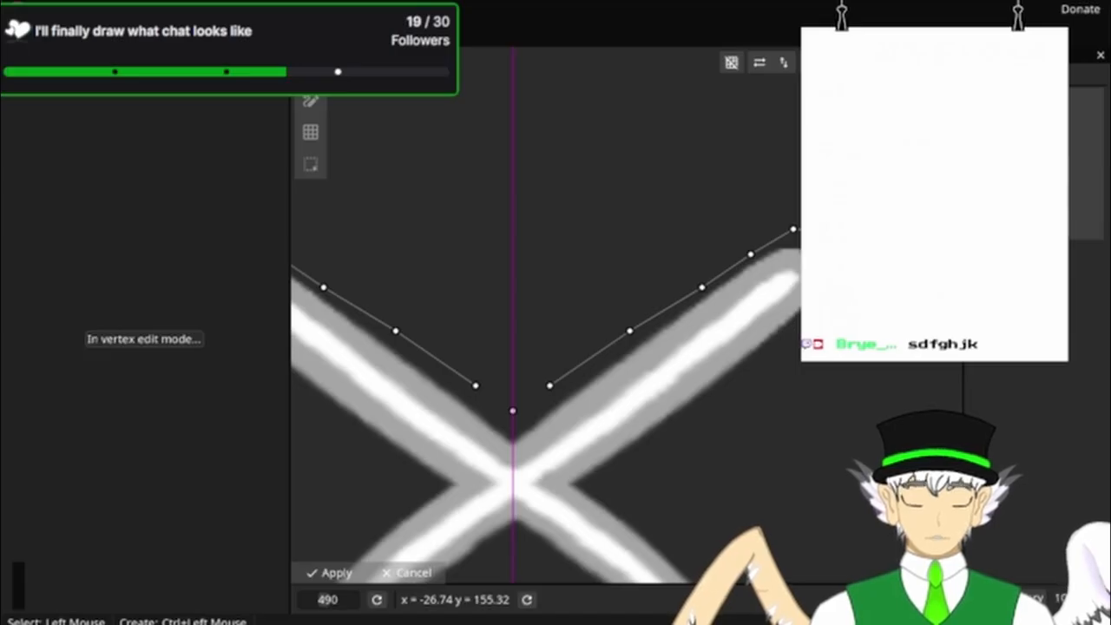
Step: Place mirrored vertices along the underside of the top strap, inward to the first crossing
left_click(774, 347, "ctrl")
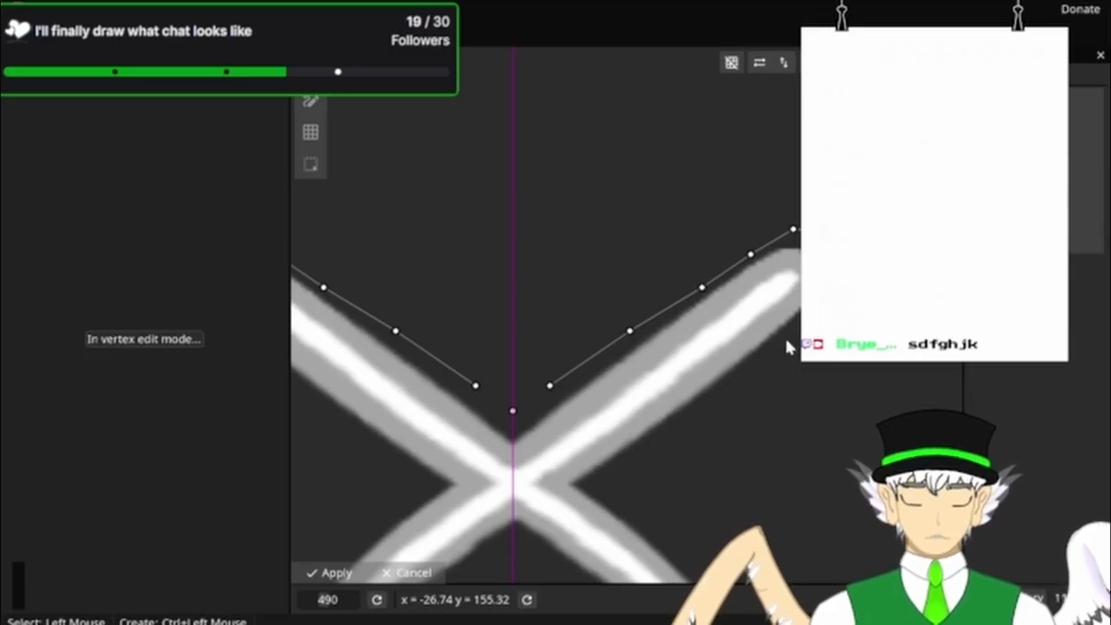
left_click(722, 389, "ctrl")
left_click(661, 430, "ctrl")
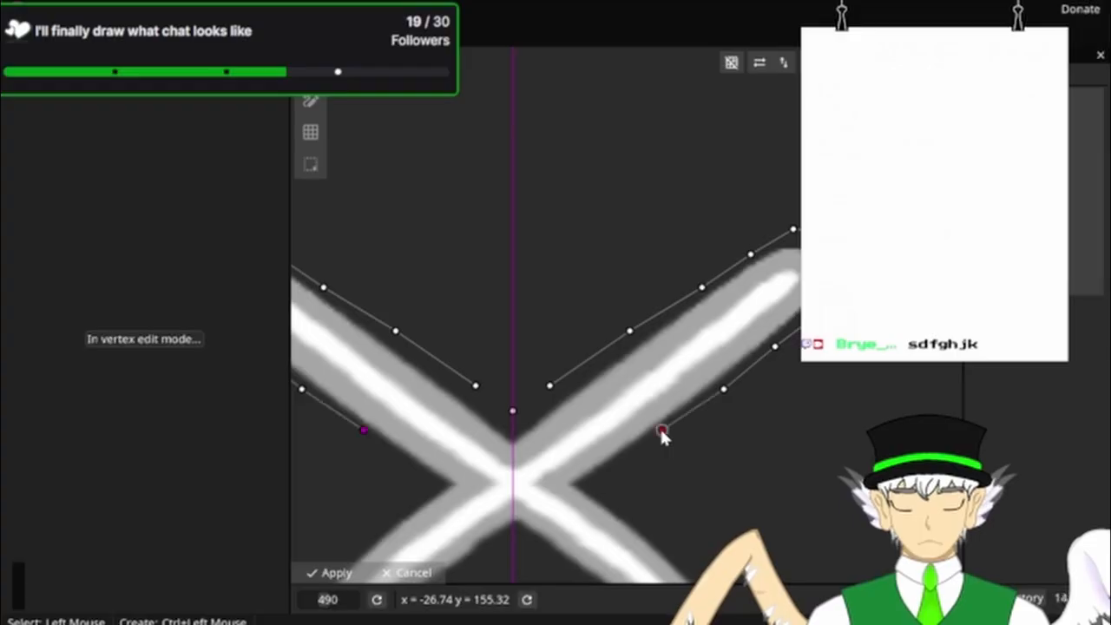
left_click(604, 473, "ctrl")
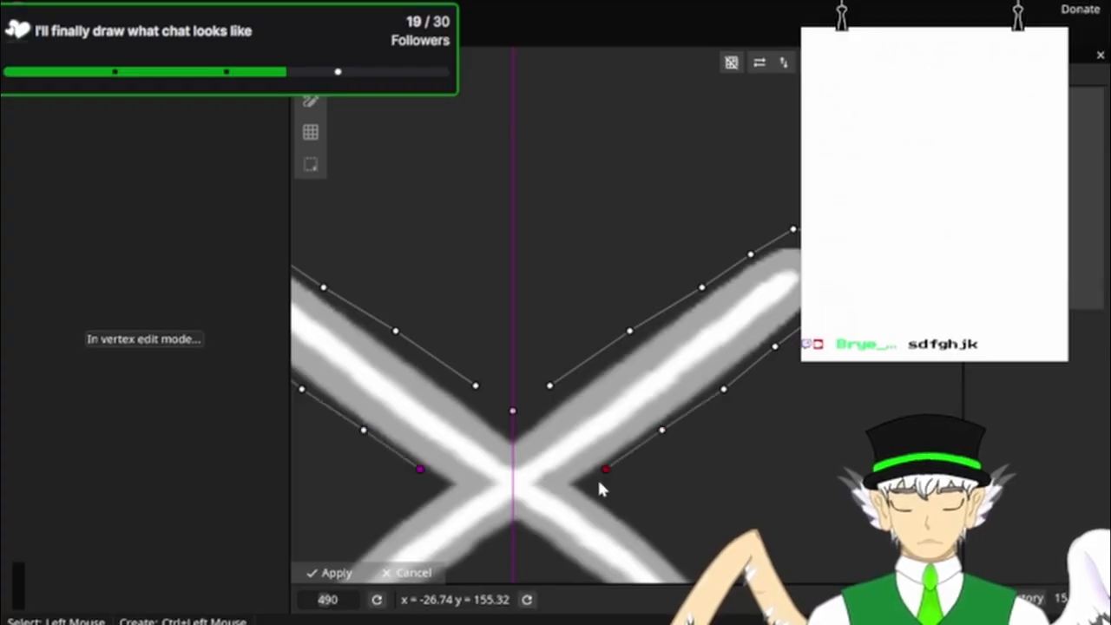
left_click_drag(721, 467, 768, 316)
left_click(768, 316)
Step: Add mirrored vertices from the first crossing along the upper outer edge of the first diamond
scroll(768, 315, "down", 4)
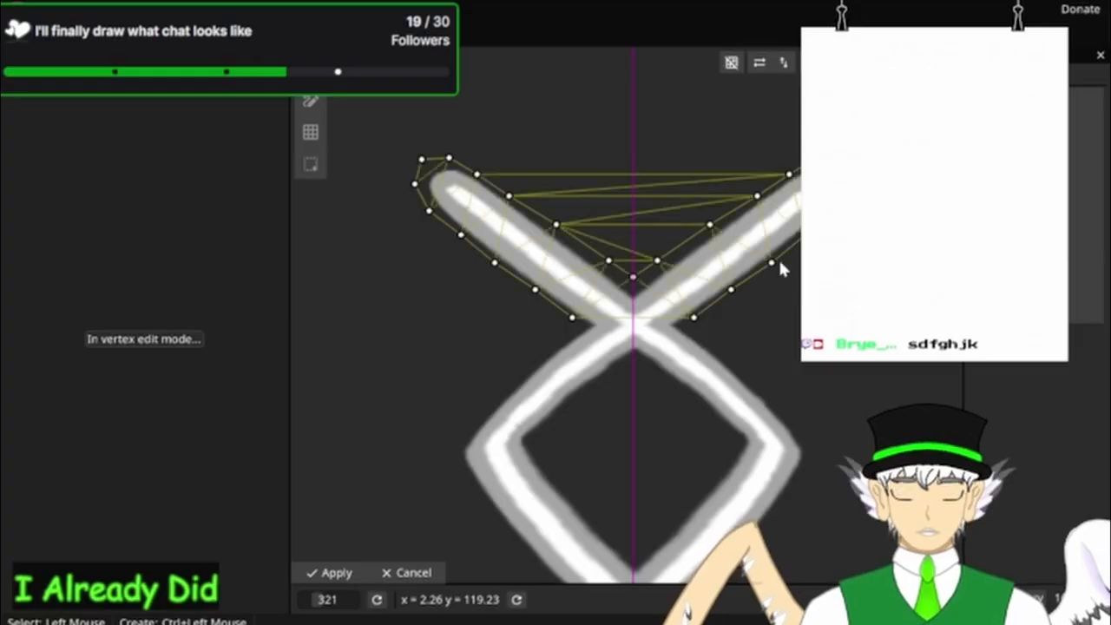
scroll(769, 298, "up", 5)
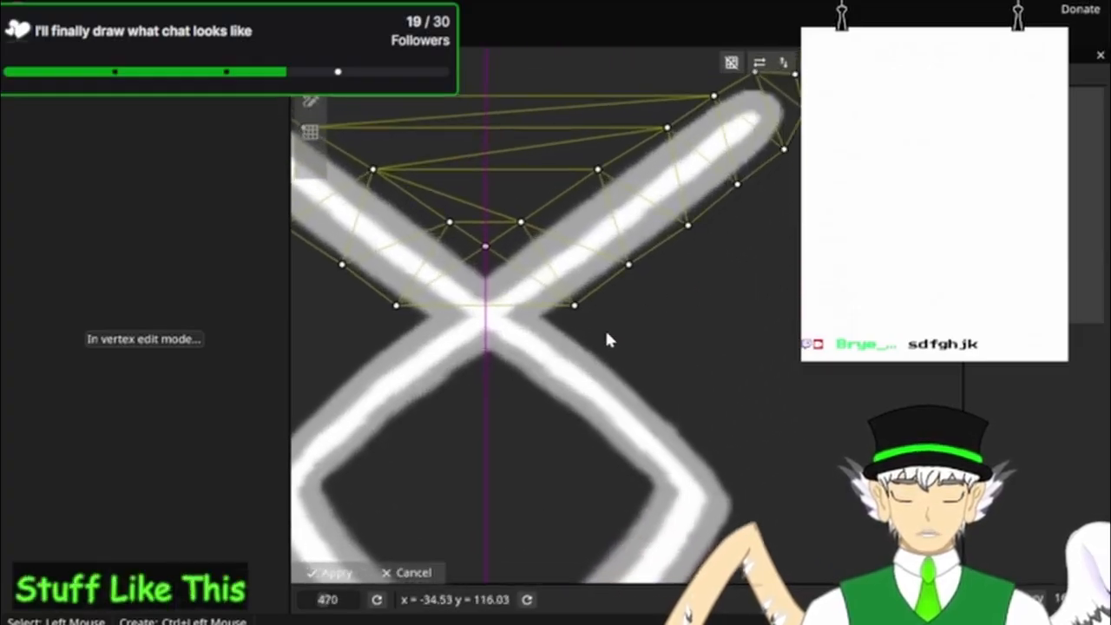
left_click(589, 325, "ctrl")
left_click(636, 372, "ctrl")
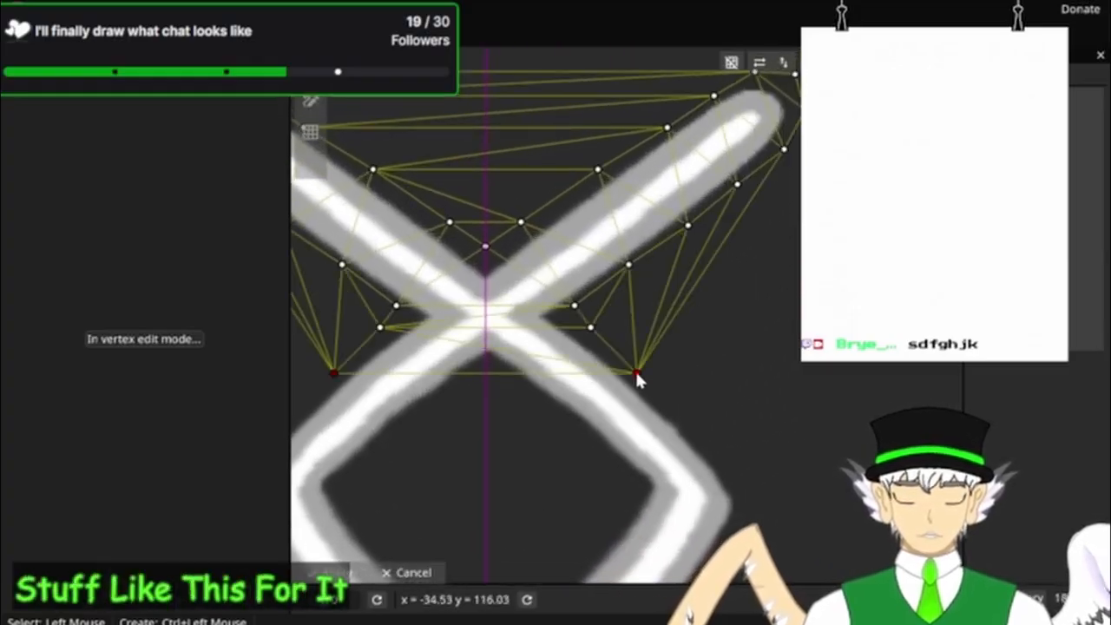
left_click(675, 415, "ctrl")
left_click(709, 449, "ctrl")
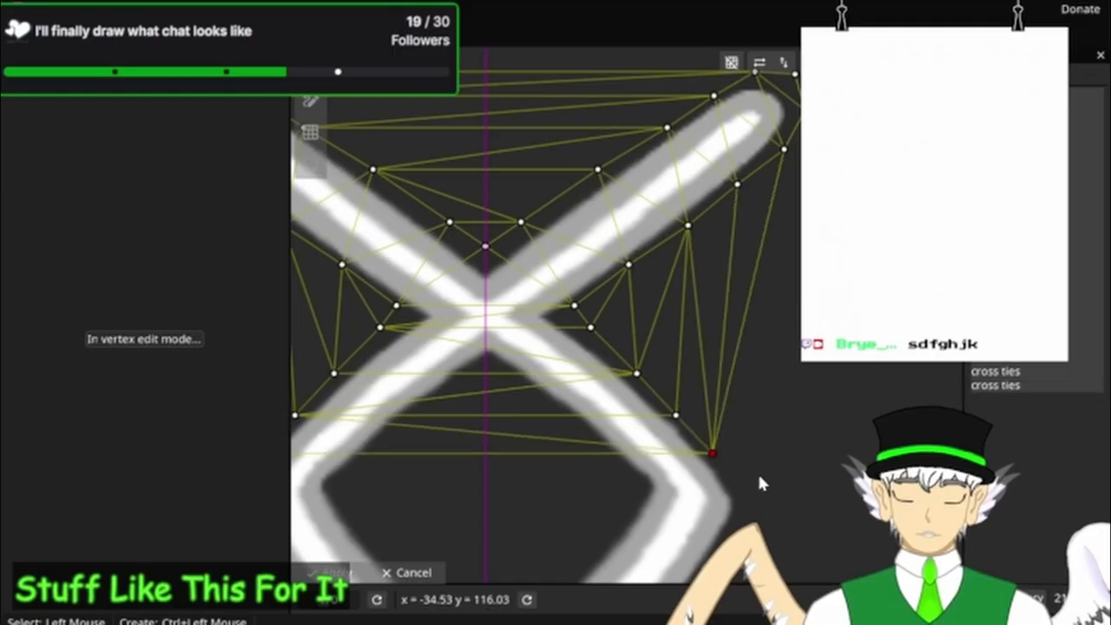
Step: Continue the mirrored outline around the first diamond's side corner and down its lower outer edge to the second crossing
left_click_drag(758, 478, 764, 268)
left_click(736, 294, "ctrl")
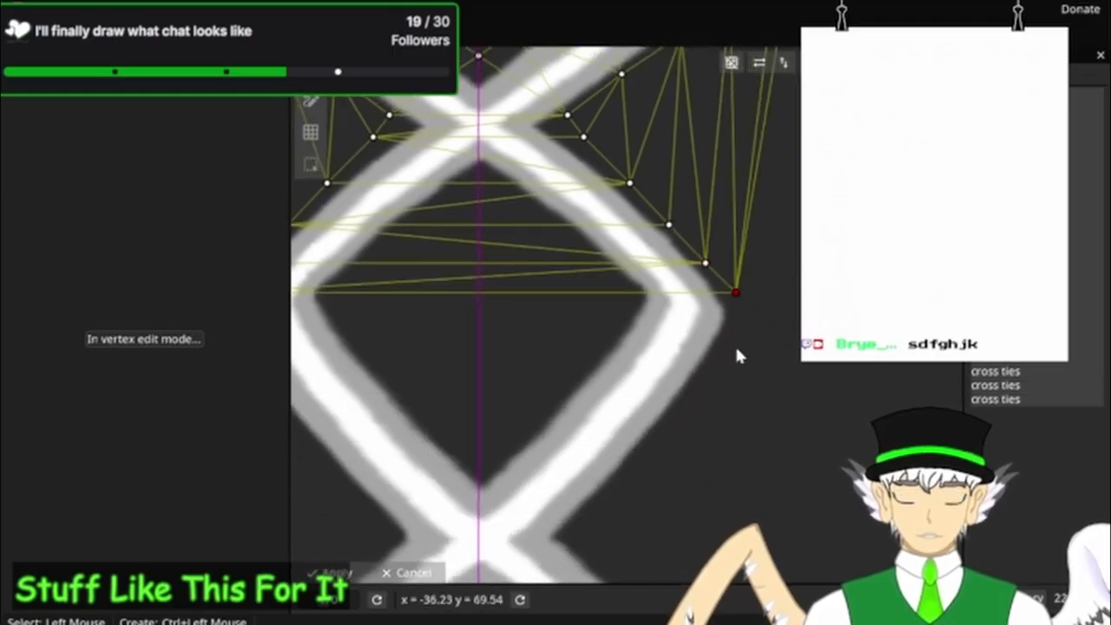
left_click(735, 347, "ctrl")
left_click(702, 395, "ctrl")
left_click_drag(704, 456, 773, 350)
left_click(728, 332, "ctrl")
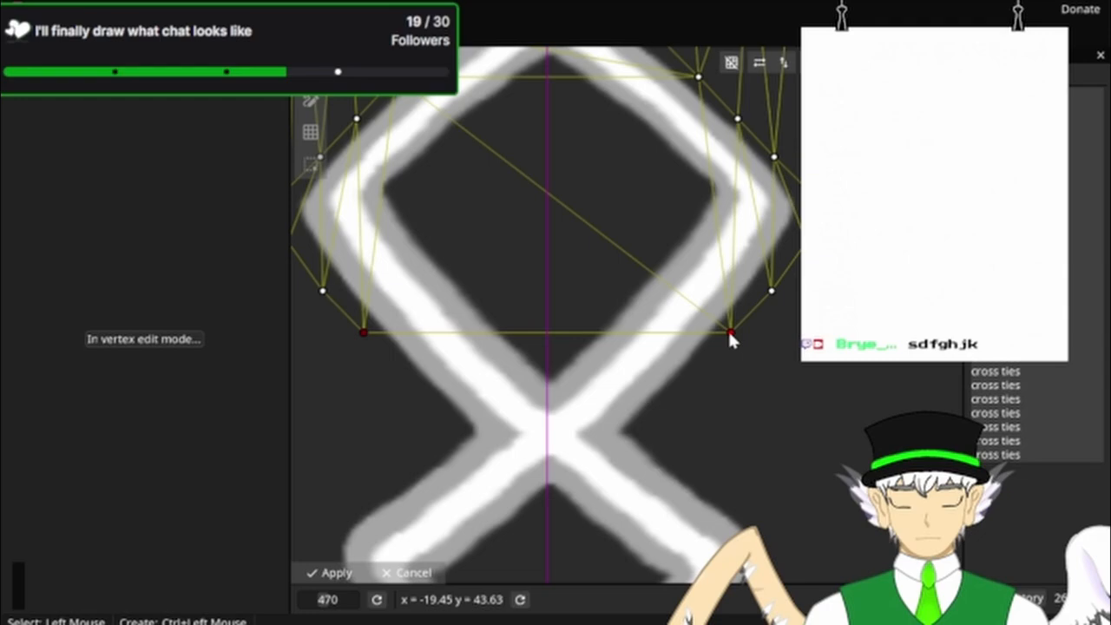
left_click(698, 379, "ctrl")
left_click(666, 406, "ctrl")
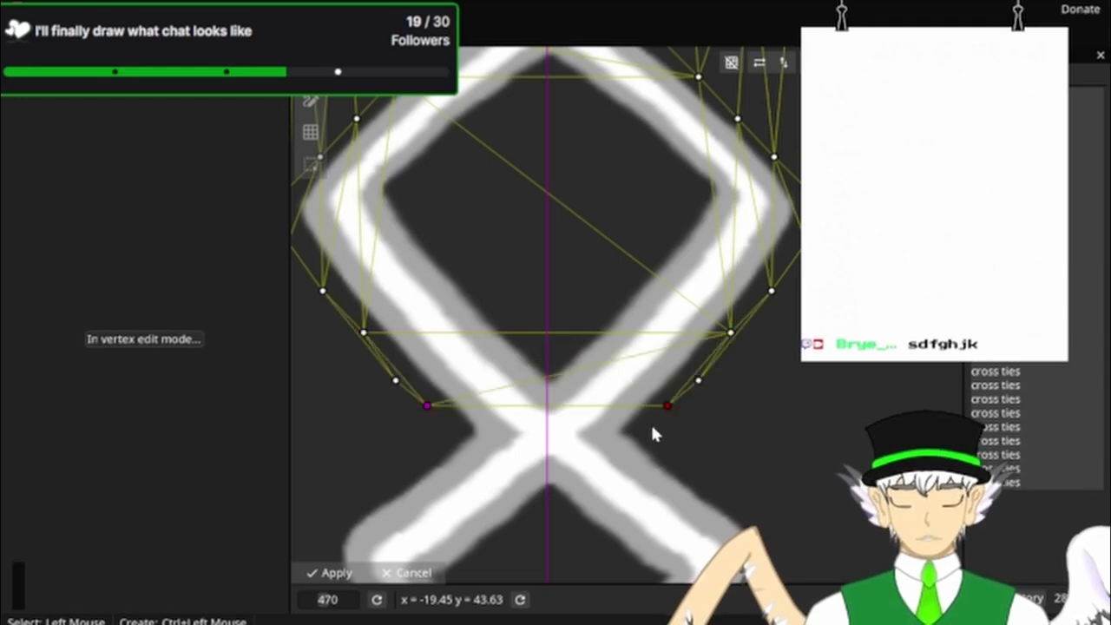
left_click(651, 425, "ctrl")
Step: Add mirrored vertices along the second diamond's upper outer edge and around its side corner
left_click_drag(733, 441, 700, 269)
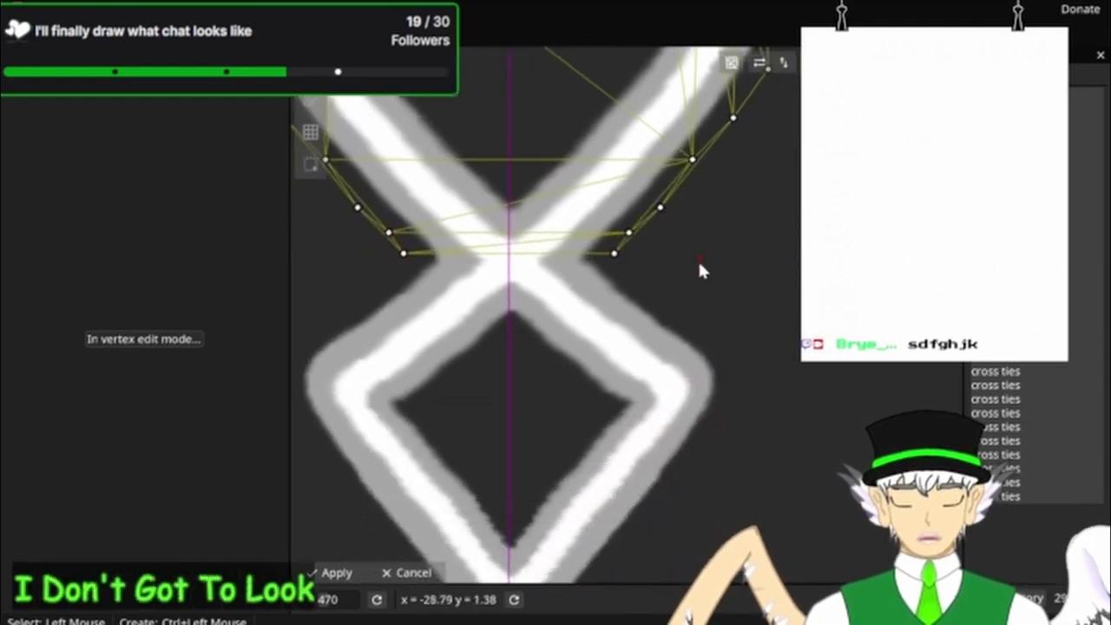
left_click(648, 296, "ctrl")
left_click(697, 326, "ctrl")
left_click(727, 373, "ctrl")
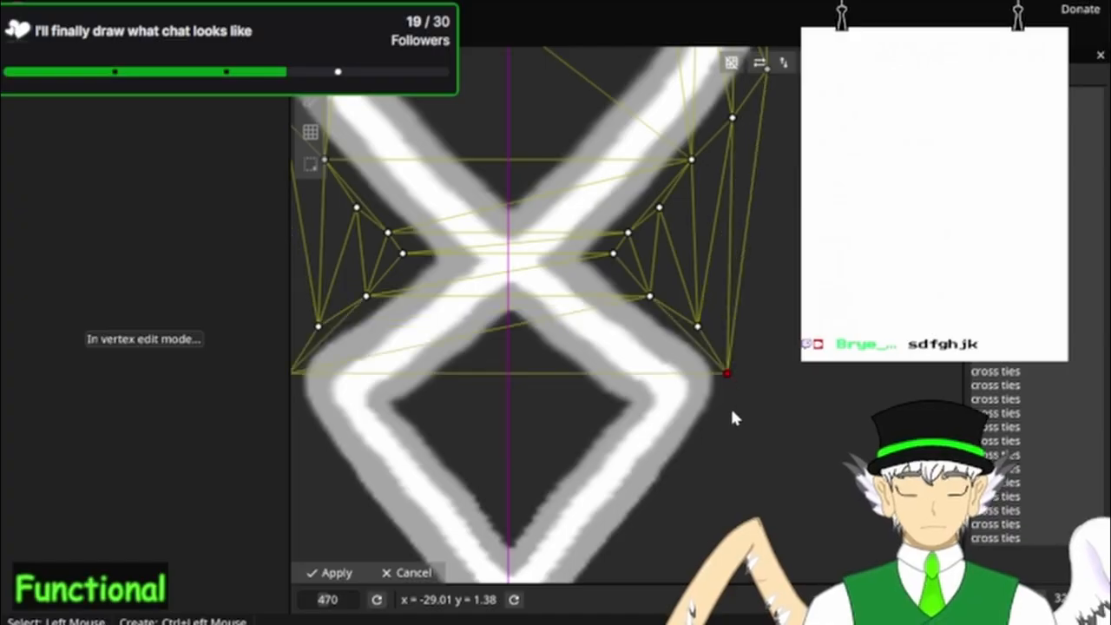
left_click(730, 420, "ctrl")
Step: Add mirrored vertices down the second diamond's lower outer edge to the third crossing
left_click_drag(728, 422, 804, 231)
left_click(778, 233, "ctrl")
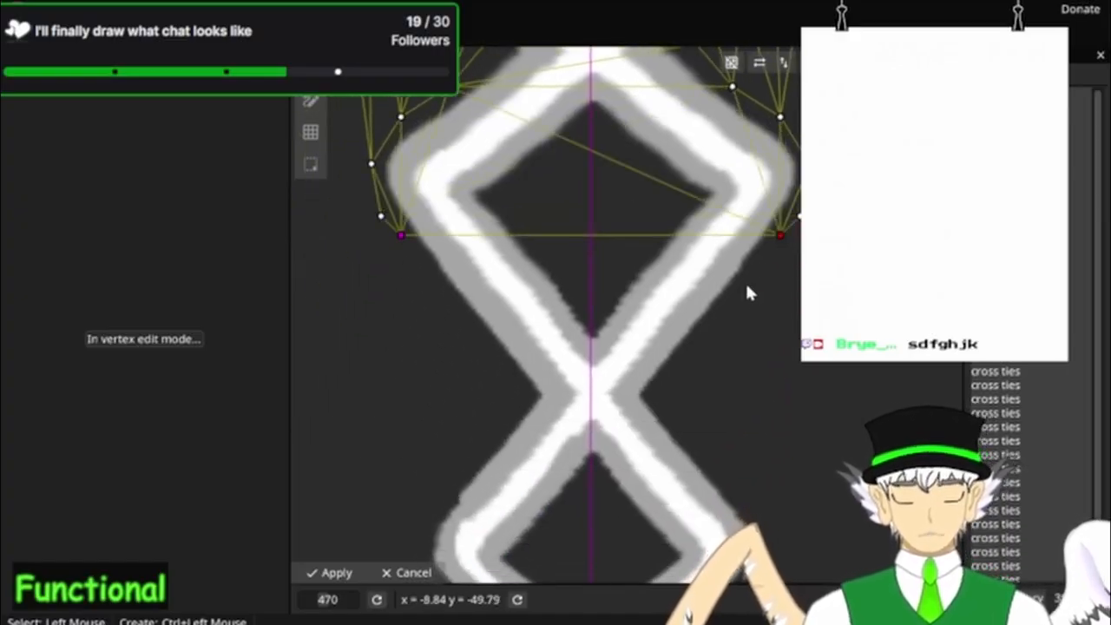
left_click(743, 290, "ctrl")
left_click(717, 319, "ctrl")
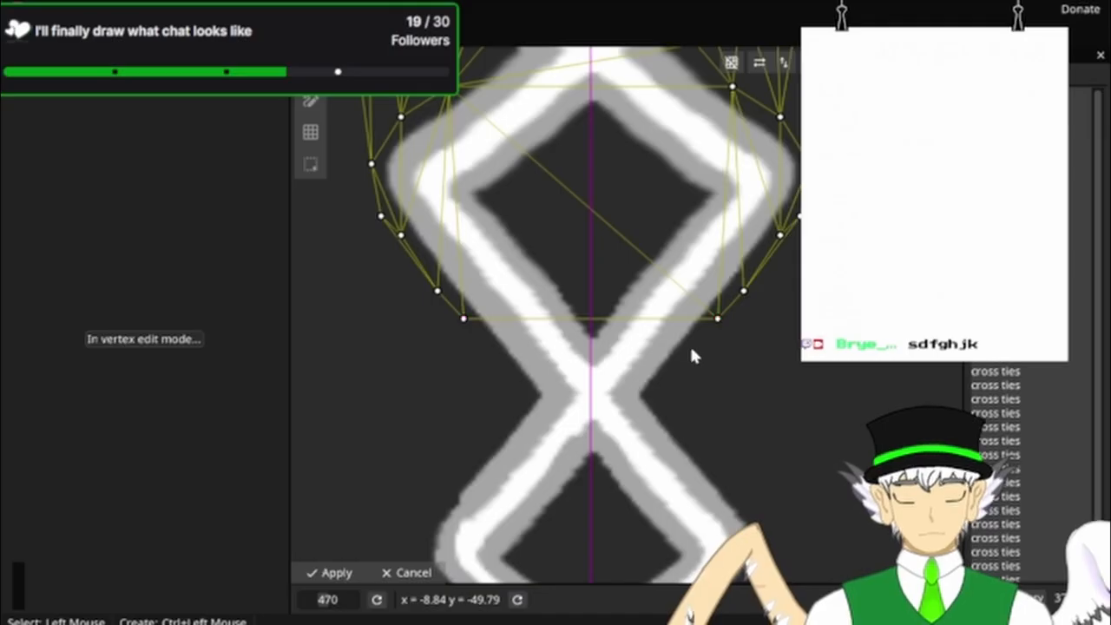
left_click(691, 348, "ctrl")
left_click(671, 372, "ctrl")
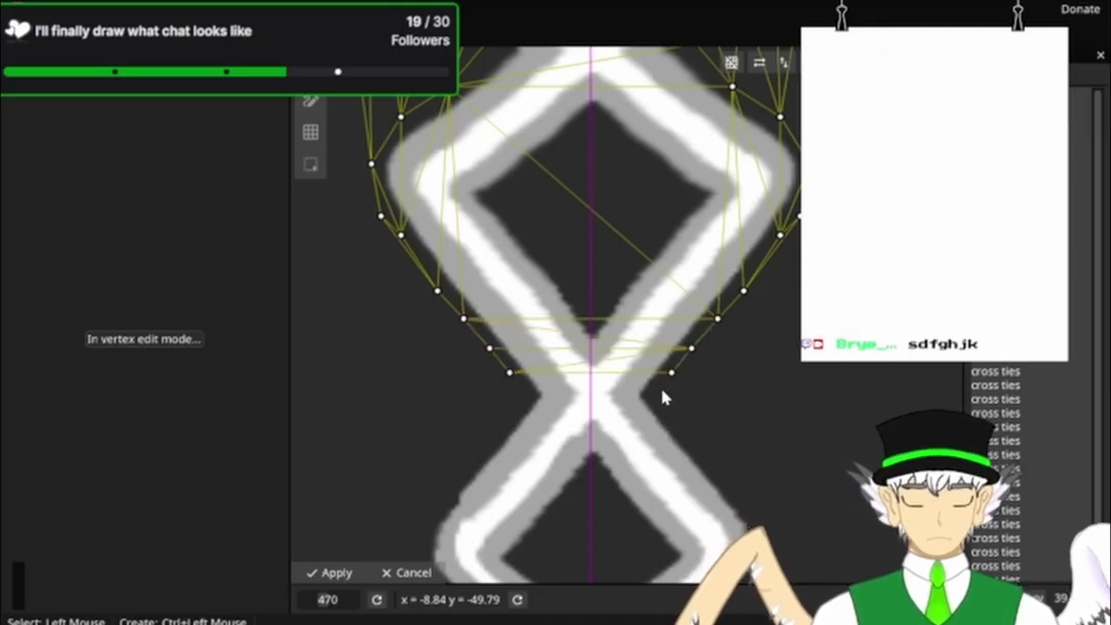
left_click(662, 390, "ctrl")
Step: Add mirrored vertices from the third crossing along the upper outer edge of the lowest diamond
left_click_drag(742, 402, 729, 276)
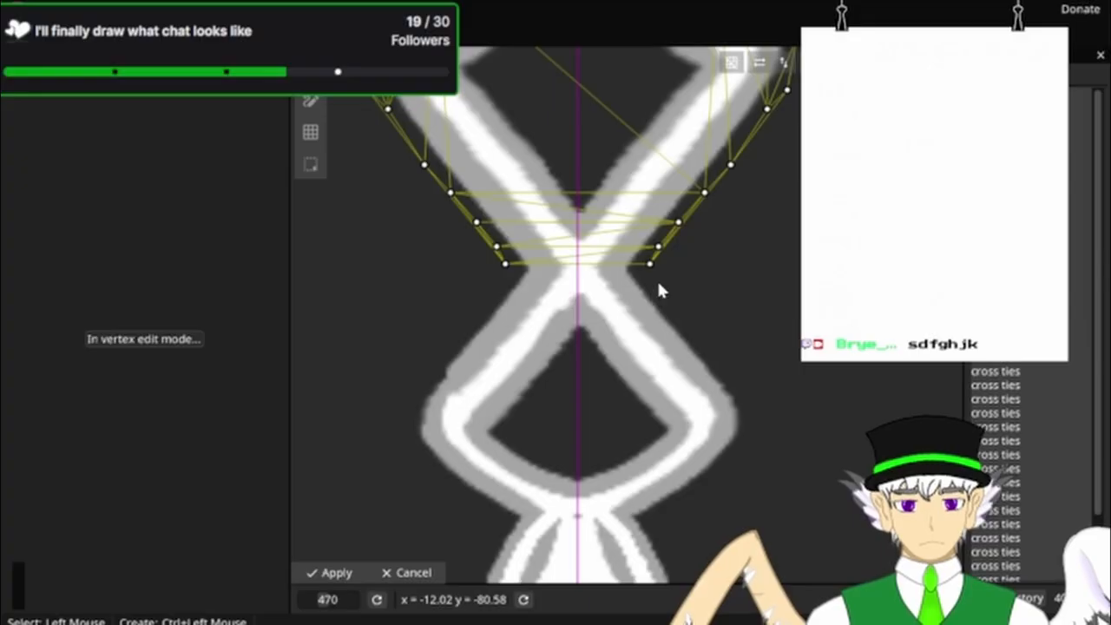
left_click(660, 281, "ctrl")
left_click(687, 327, "ctrl")
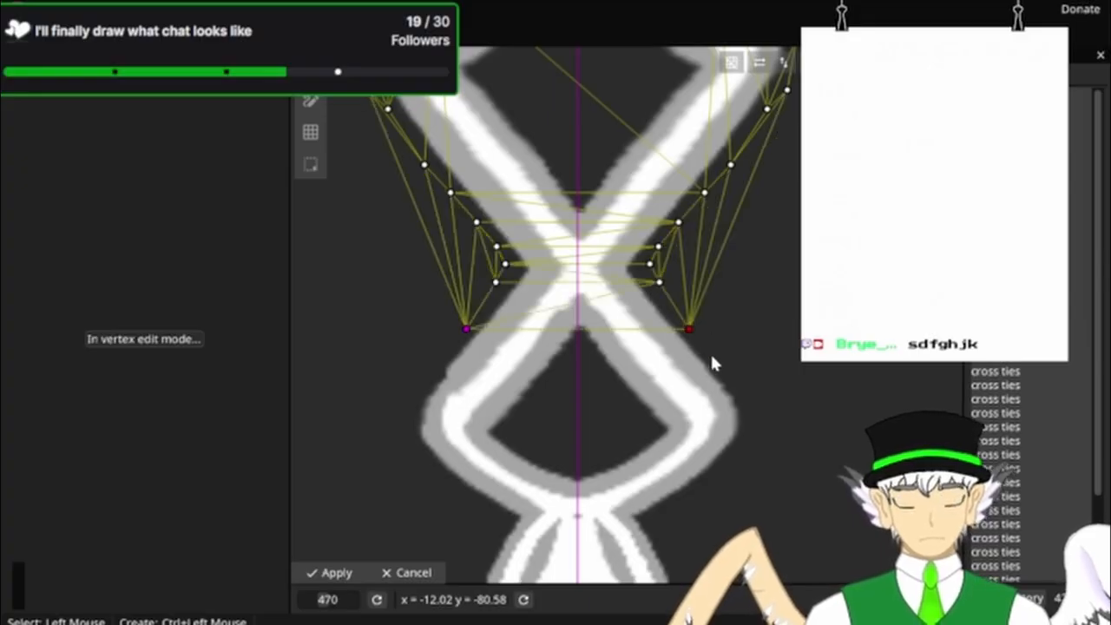
left_click(711, 354, "ctrl")
left_click(737, 391, "ctrl")
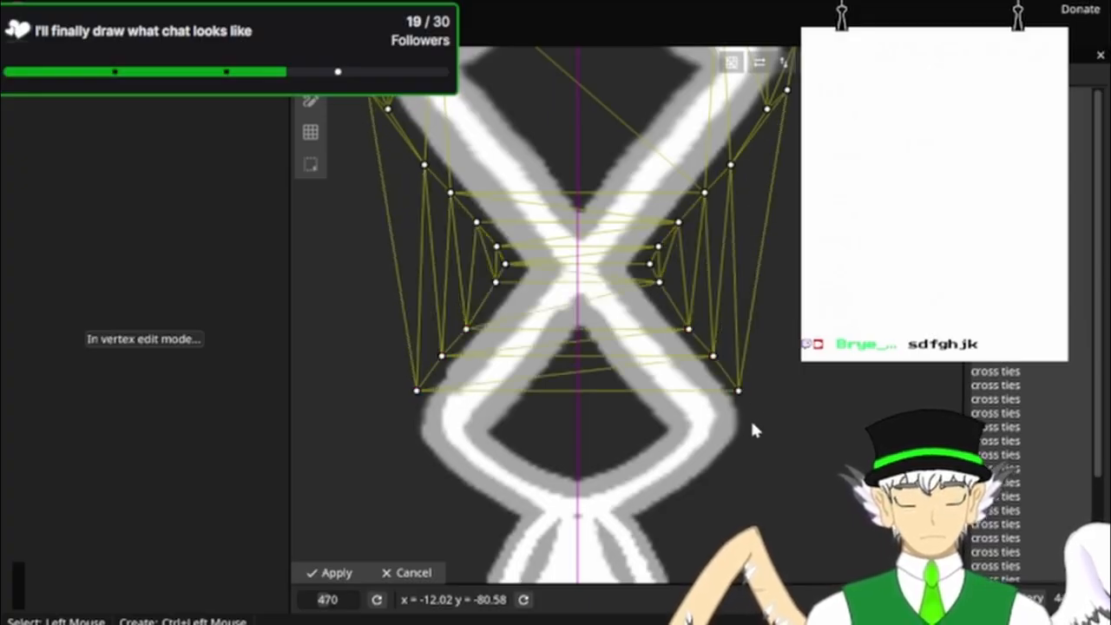
Step: Continue the mirrored outline around the lowest diamond's side corner and along its underside to the bow's knot
left_click(751, 423, "ctrl")
left_click(740, 450, "ctrl")
left_click(710, 478, "ctrl")
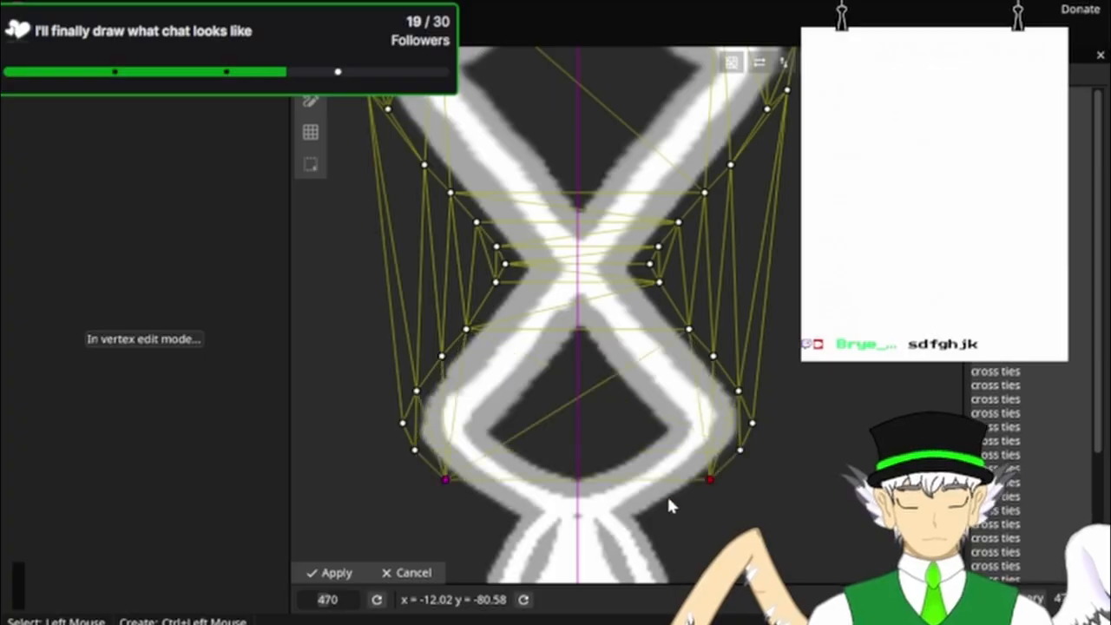
left_click(666, 507, "ctrl")
left_click(648, 523, "ctrl")
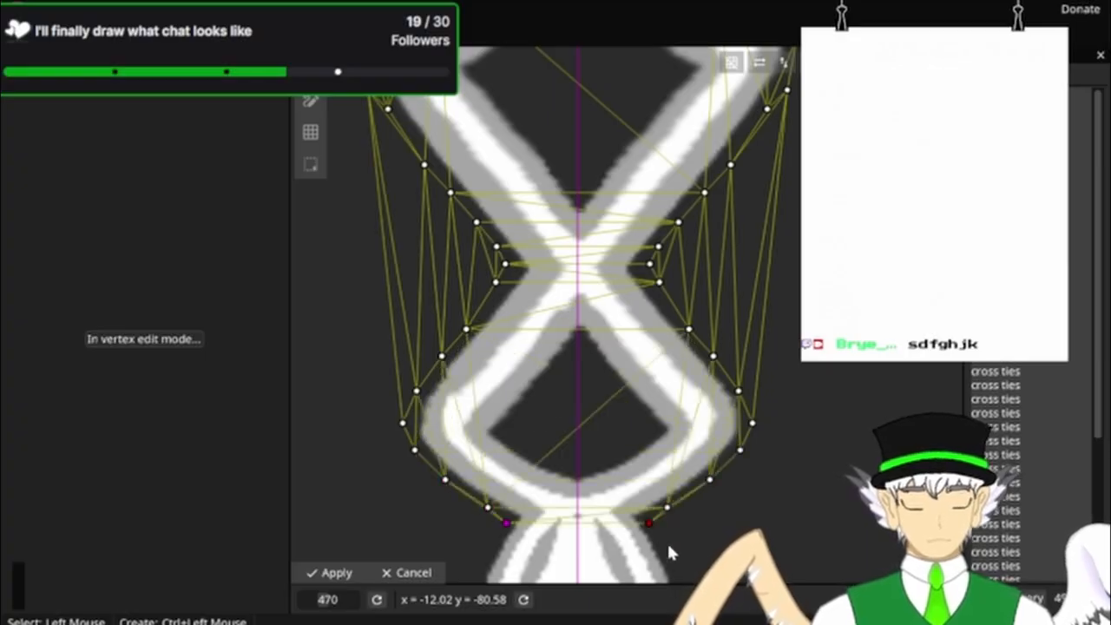
Step: Outline the bow with mirrored vertices around its loops and tails, closing below the tails on the centre line
left_click_drag(666, 542, 635, 286)
left_click(633, 288, "ctrl")
left_click(650, 328, "ctrl")
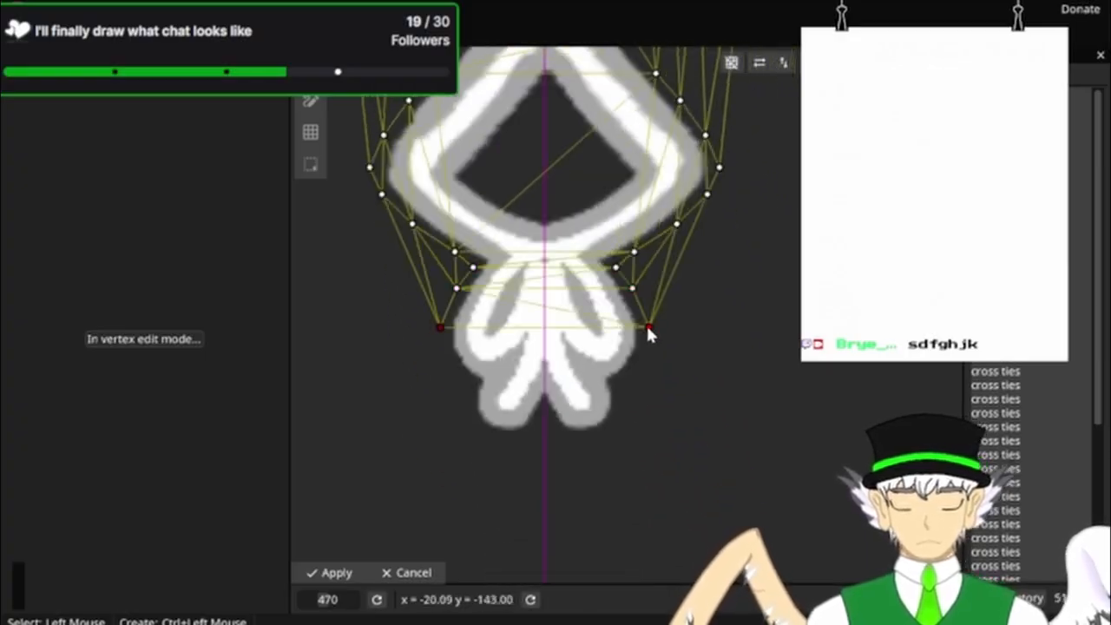
left_click(647, 357, "ctrl")
left_click(627, 385, "ctrl")
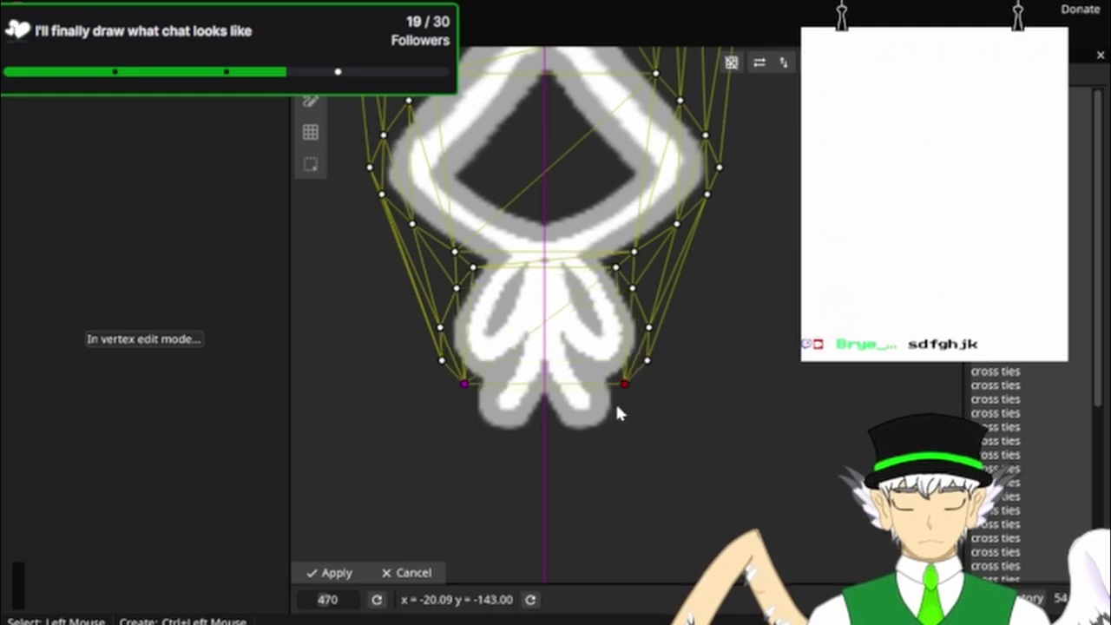
left_click(617, 405, "ctrl")
left_click(599, 435, "ctrl")
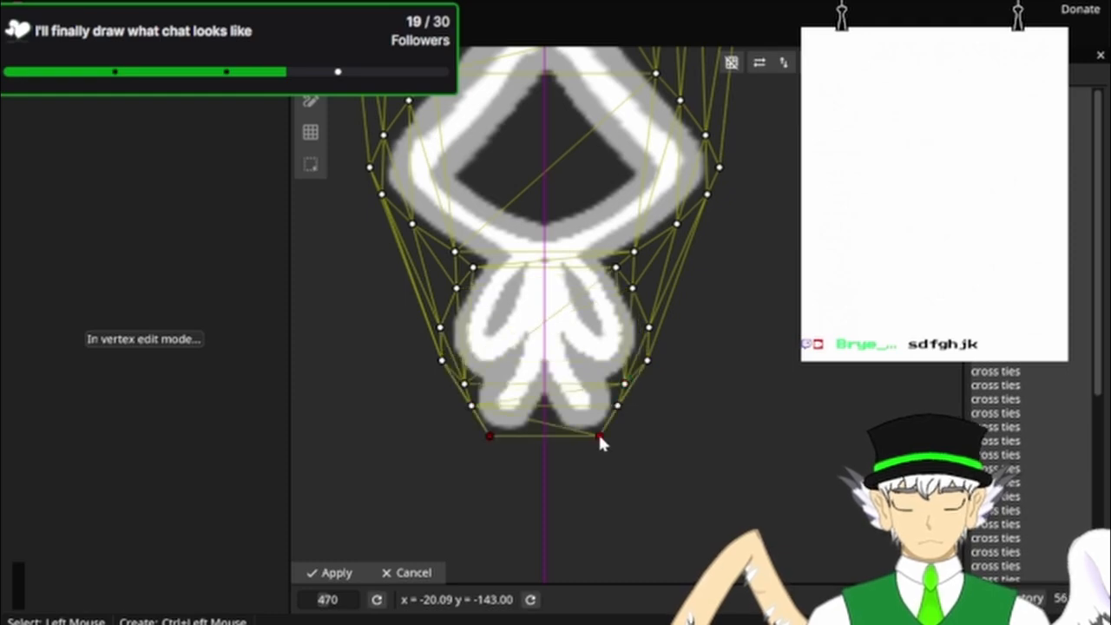
left_click(547, 430, "ctrl")
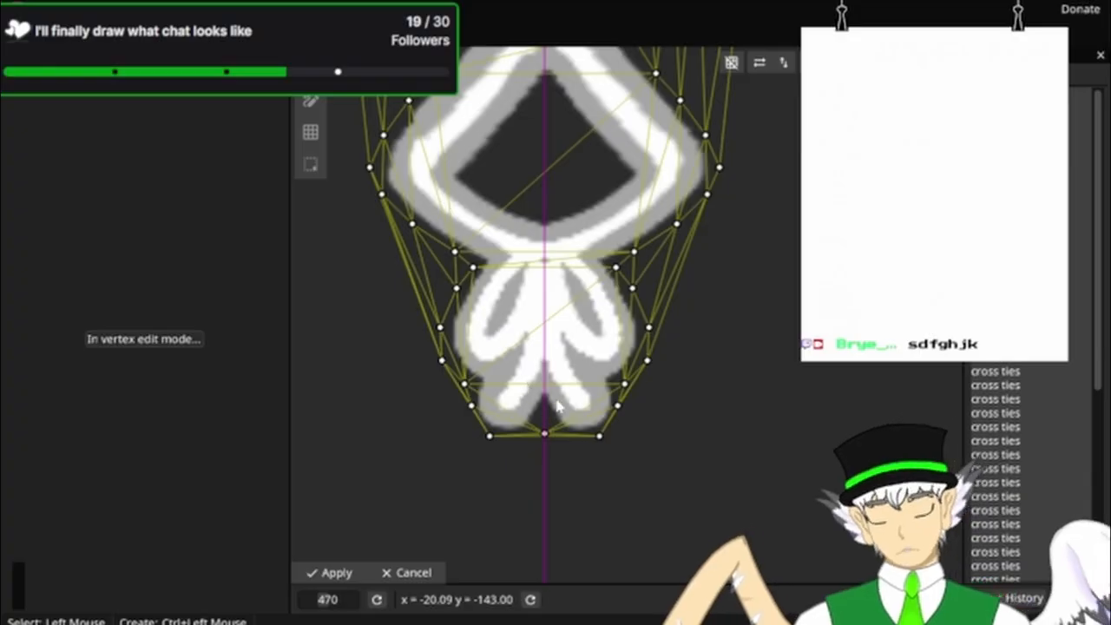
Step: Add a centre-line vertex between the bow's tails and mirrored inner vertices inside its tails and loops
left_click(544, 400, "ctrl")
left_click(571, 385, "ctrl")
left_click(592, 344, "ctrl")
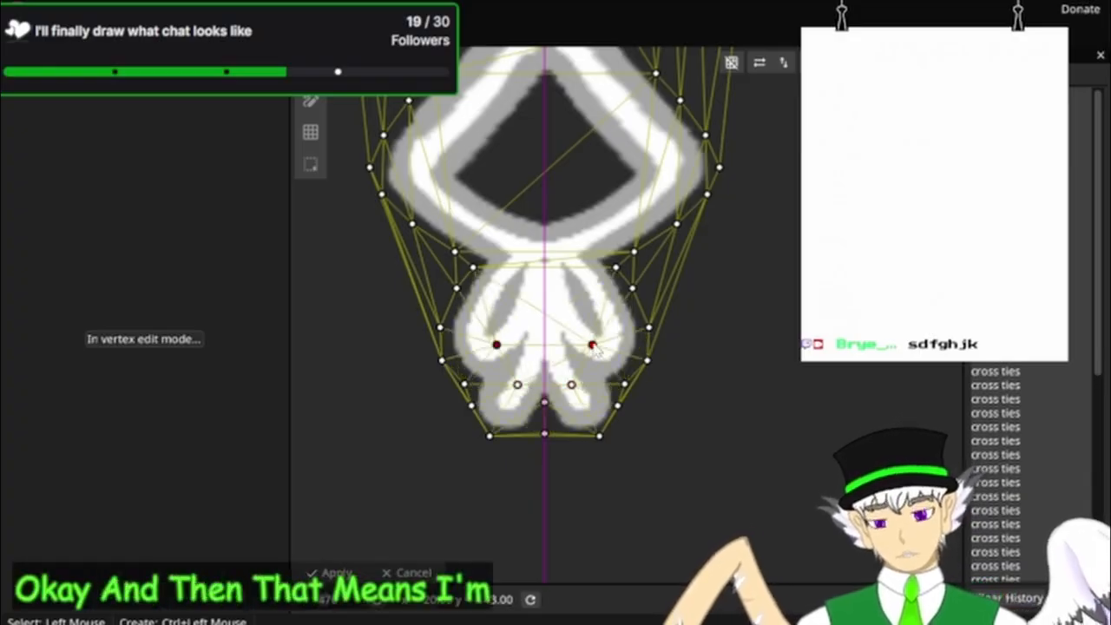
left_click(592, 278, "ctrl")
Step: Add mirrored inner vertices along the middle of the lowest diamond's straps, from above the bow up past the third crossing
left_click(589, 232, "ctrl")
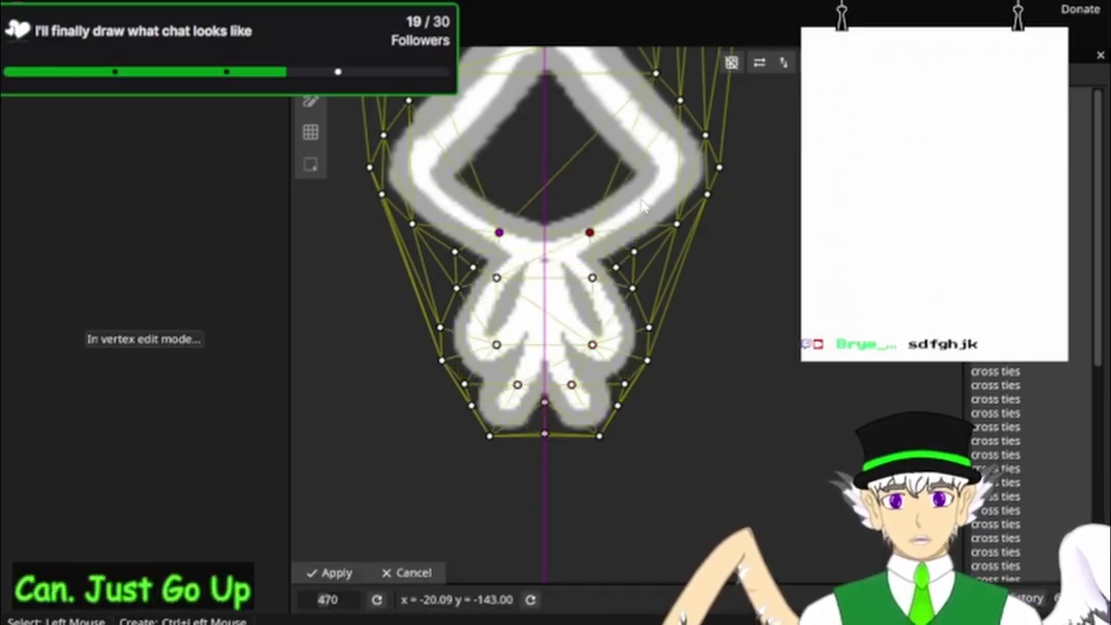
left_click(642, 198, "ctrl")
left_click_drag(618, 212, 652, 441)
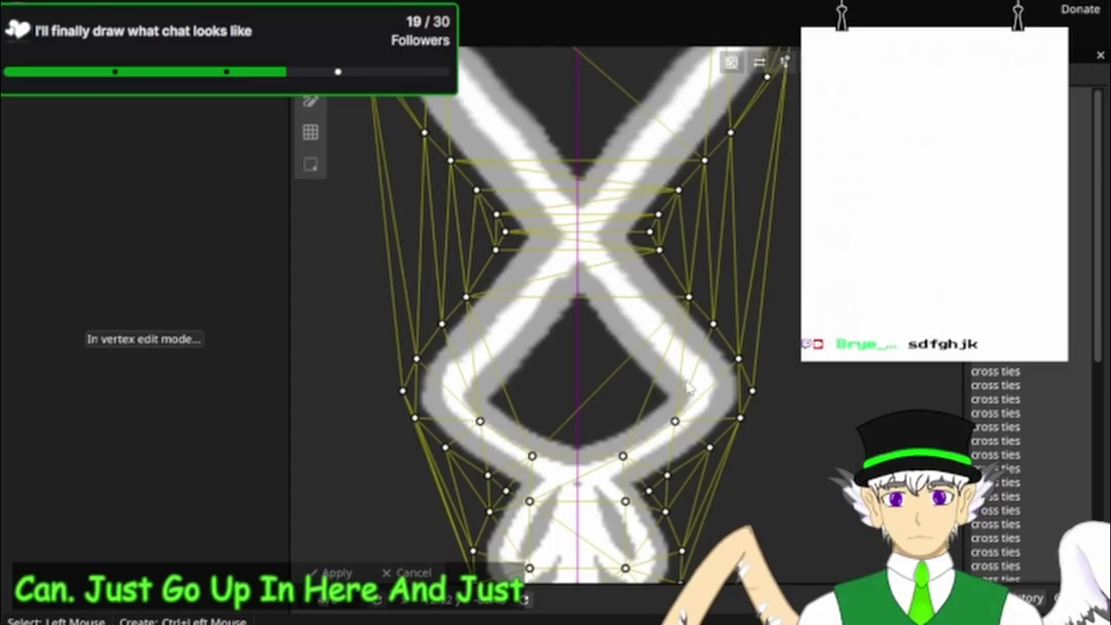
left_click(688, 380, "ctrl")
left_click(653, 333, "ctrl")
left_click(630, 281, "ctrl")
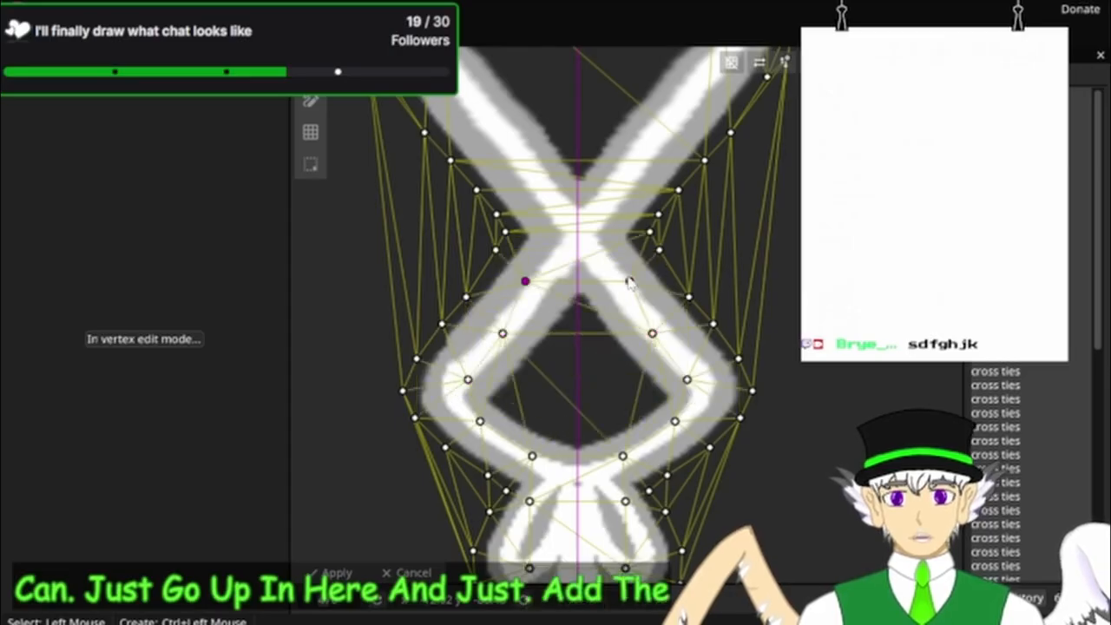
left_click(609, 225, "ctrl")
left_click(637, 171, "ctrl")
Step: Add mirrored inner vertices along the middle of the second diamond's straps, up to just below the second crossing
left_click_drag(635, 201, 592, 450)
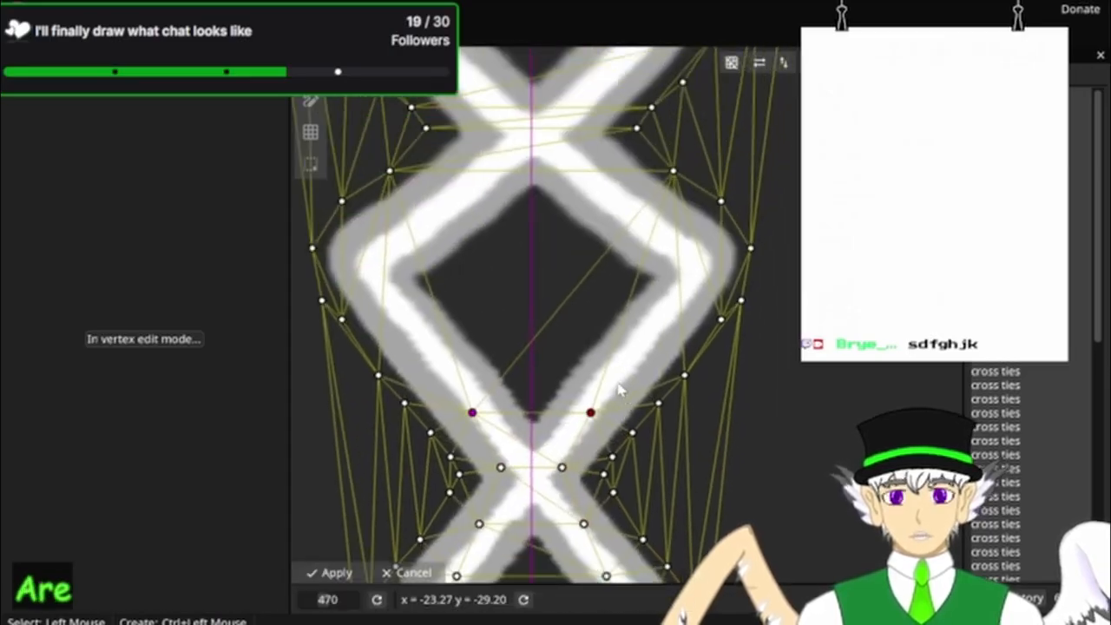
left_click(617, 380, "ctrl")
left_click(674, 324, "ctrl")
left_click(696, 252, "ctrl")
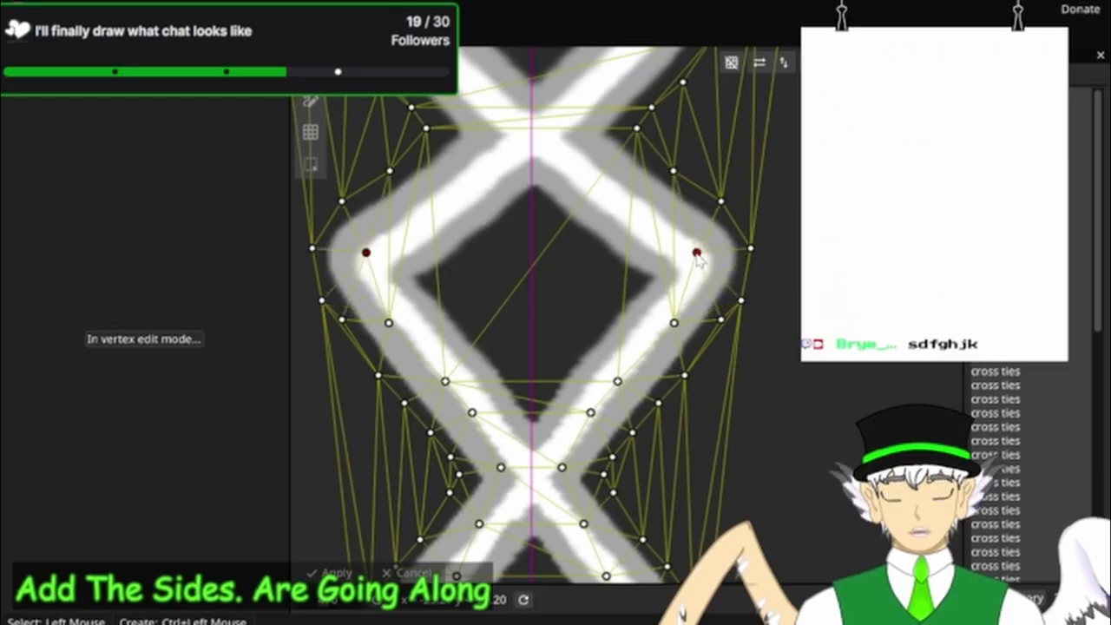
left_click(646, 210, "ctrl")
left_click(563, 160, "ctrl")
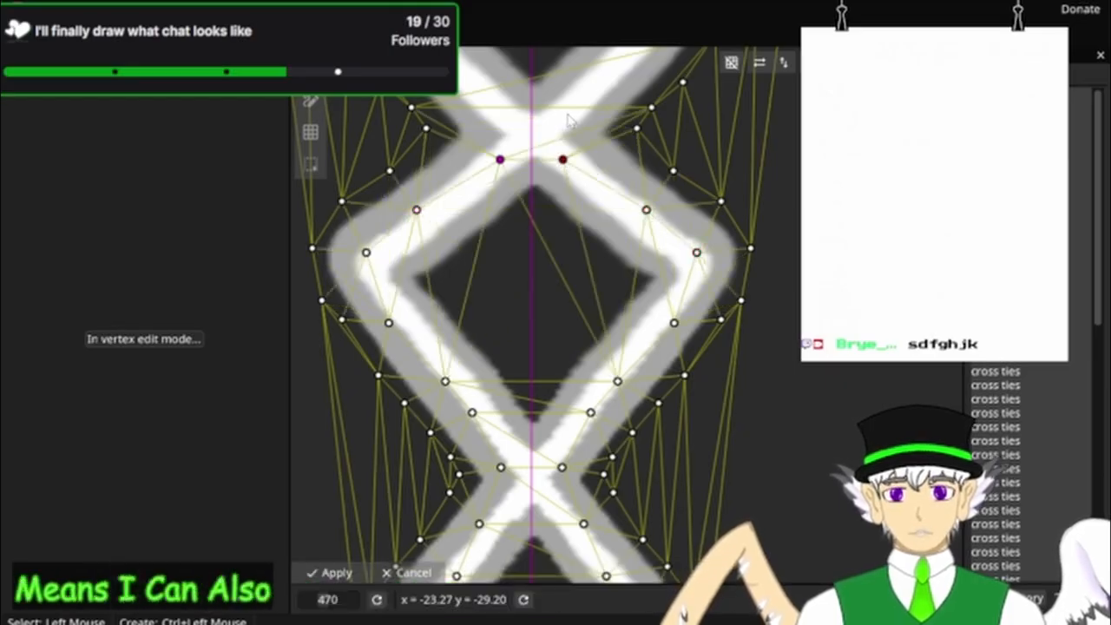
left_click_drag(569, 123, 629, 476)
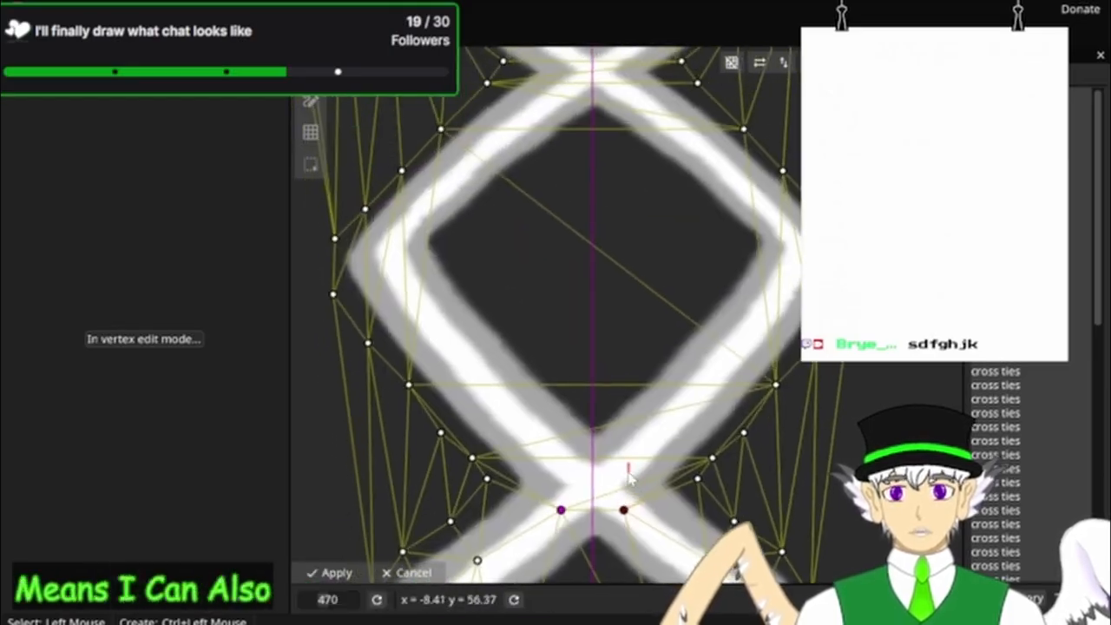
Step: Add mirrored inner vertices along the middle of the uppermost diamond's straps, through the first crossing to the upper strap ends
left_click(710, 377, "ctrl")
left_click(762, 321, "ctrl")
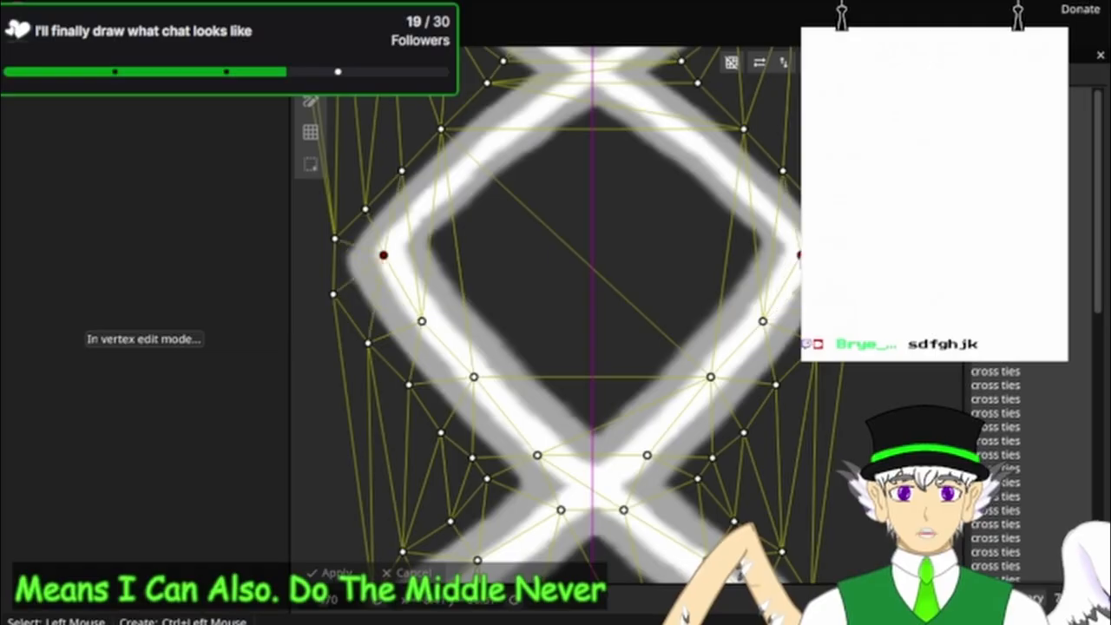
left_click(761, 207, "ctrl")
left_click_drag(654, 173, 709, 425)
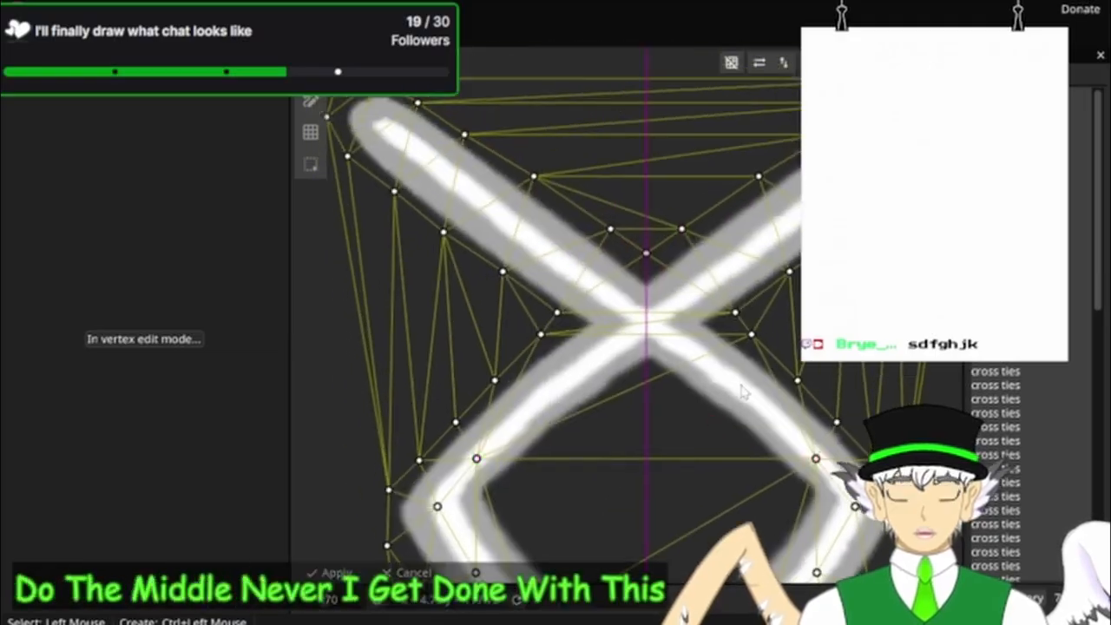
left_click(762, 406, "ctrl")
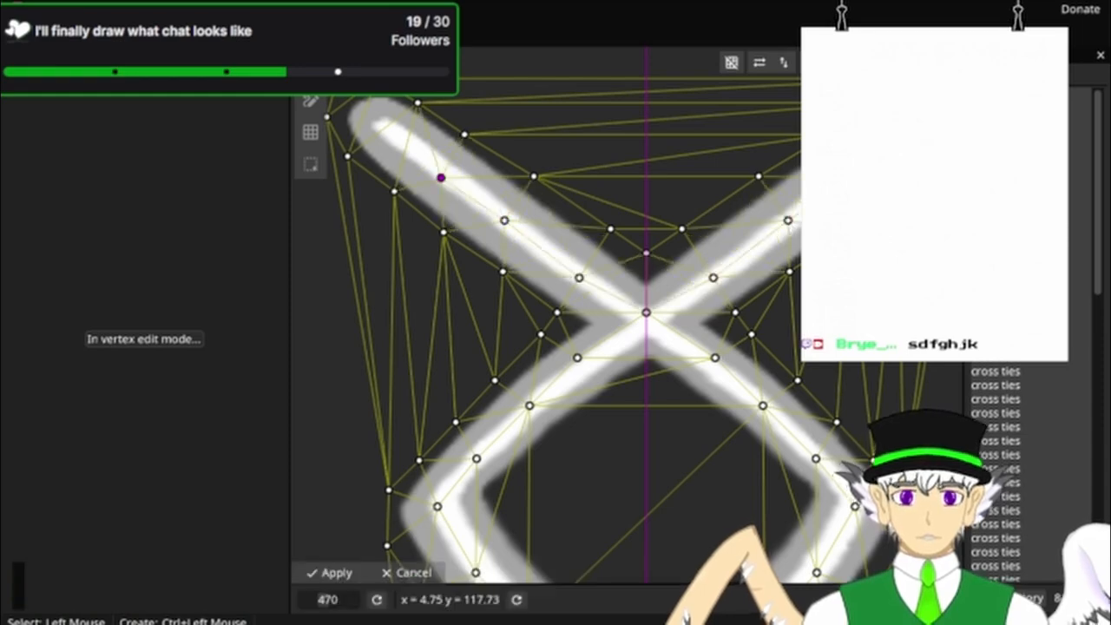
Step: Add four centre-line vertices down the open middle of the uppermost diamond
left_click_drag(783, 344, 791, 199)
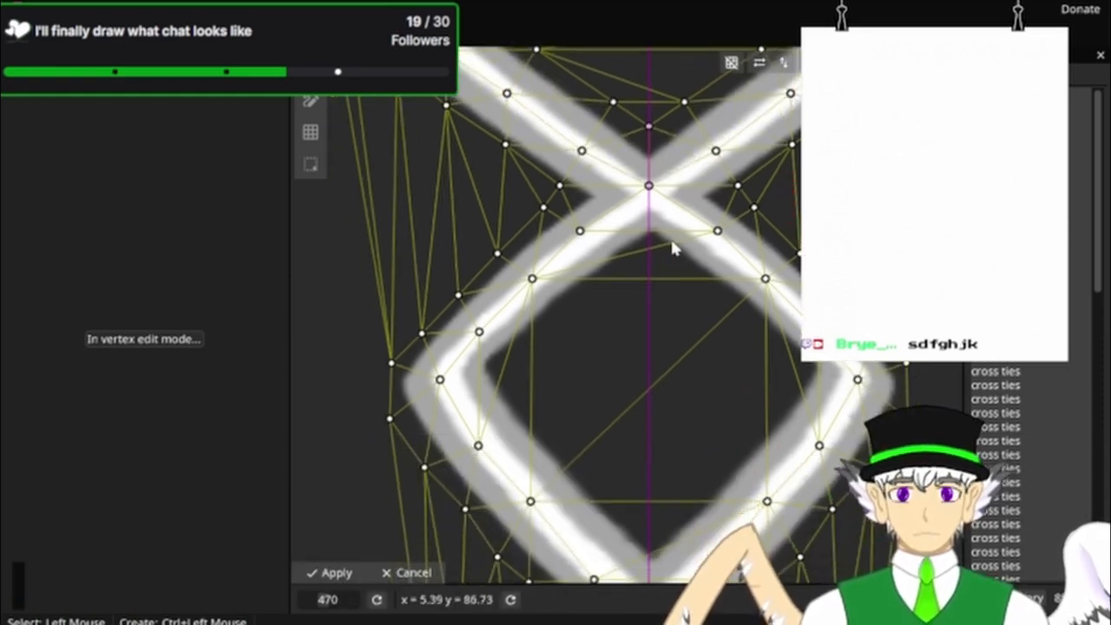
left_click(648, 240, "ctrl")
left_click(649, 308, "ctrl")
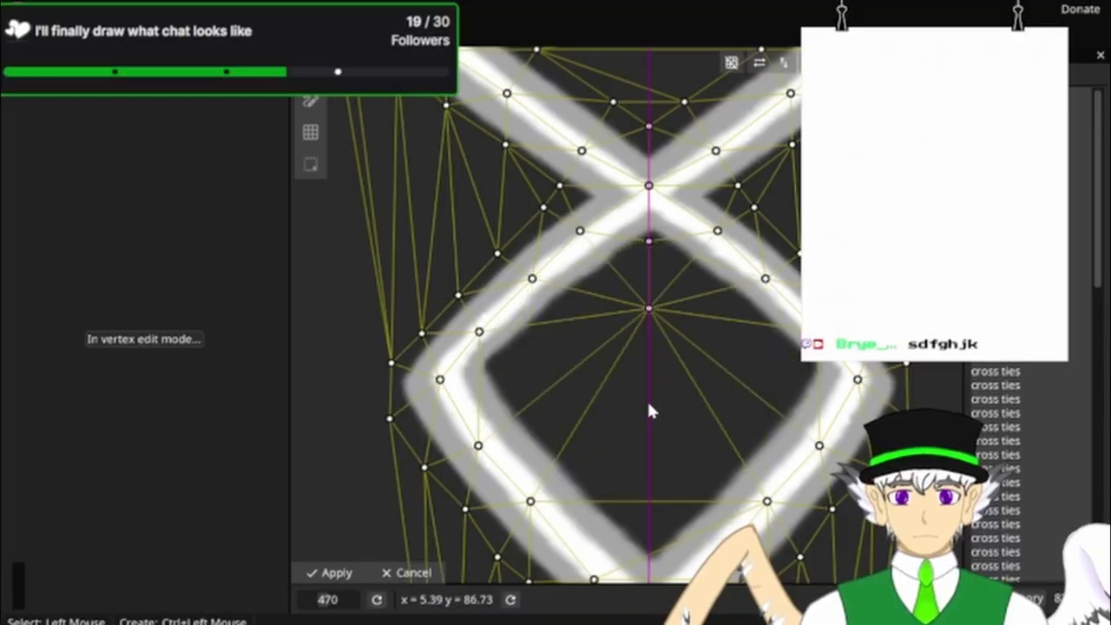
left_click(649, 405, "ctrl")
left_click(647, 496, "ctrl")
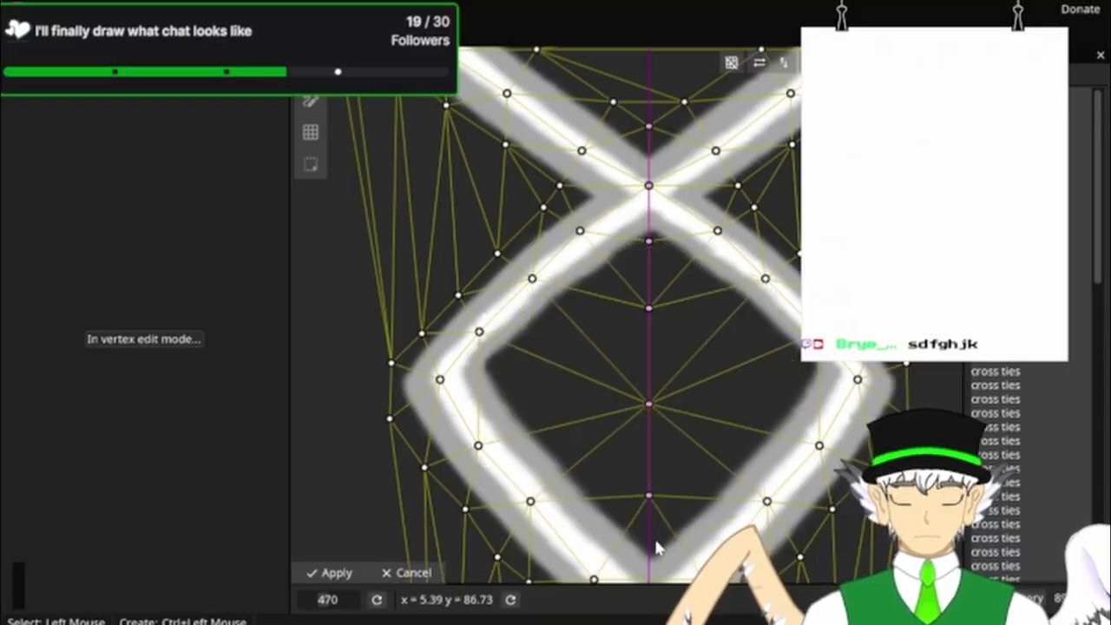
Step: Add centre-line vertices at the second crossing and down the open middle of the second diamond
left_click_drag(655, 536, 644, 223)
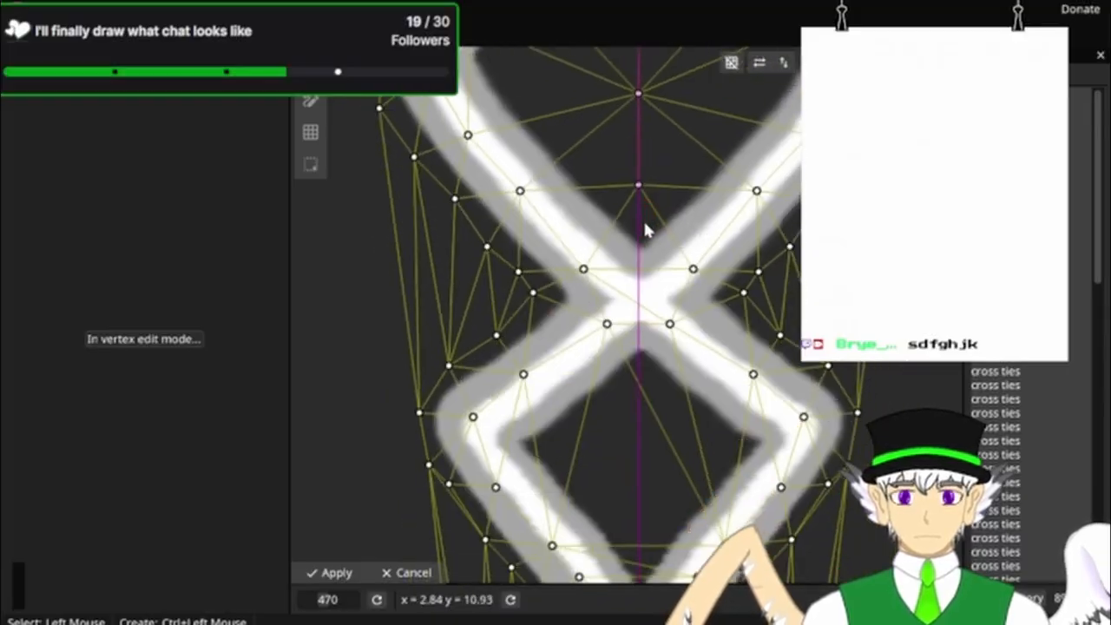
left_click(635, 375, "ctrl")
left_click(637, 431, "ctrl")
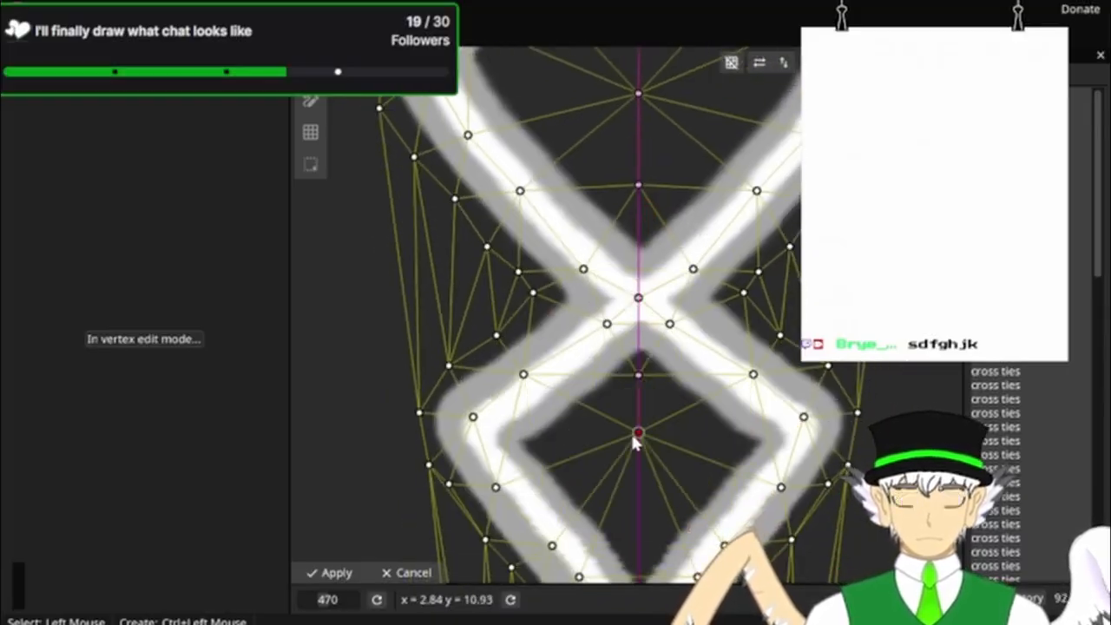
left_click(631, 499, "ctrl")
left_click(671, 546, "ctrl")
Step: Add centre-line vertices from the third crossing through the lowest diamond into the bow, and apply the cross ties mesh
left_click_drag(671, 546, 619, 264)
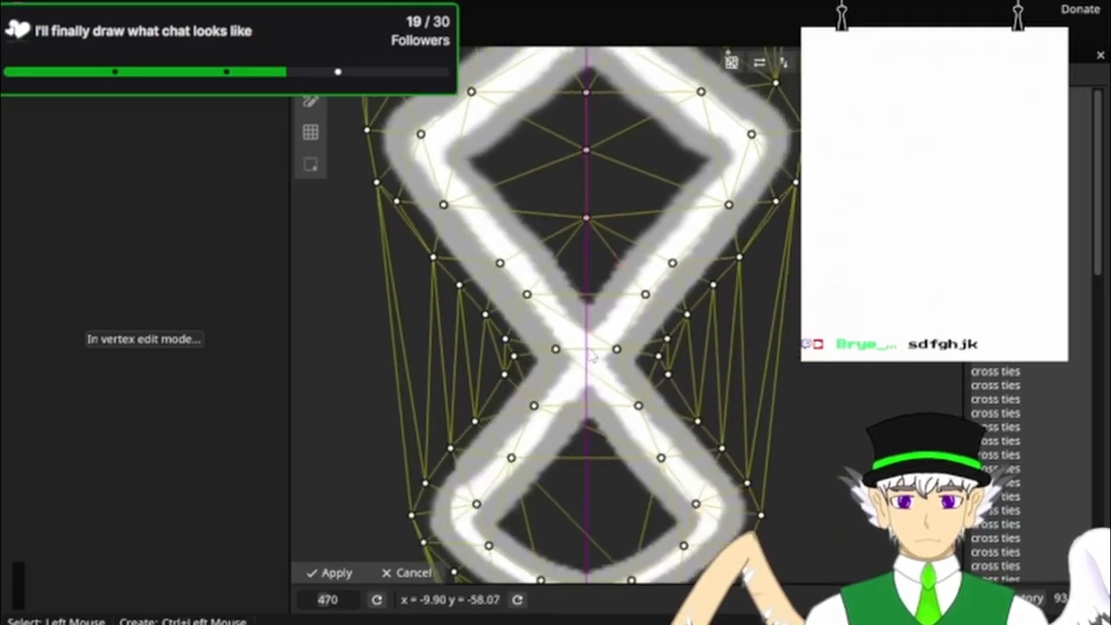
left_click_drag(594, 560, 640, 130)
left_click(632, 251, "ctrl")
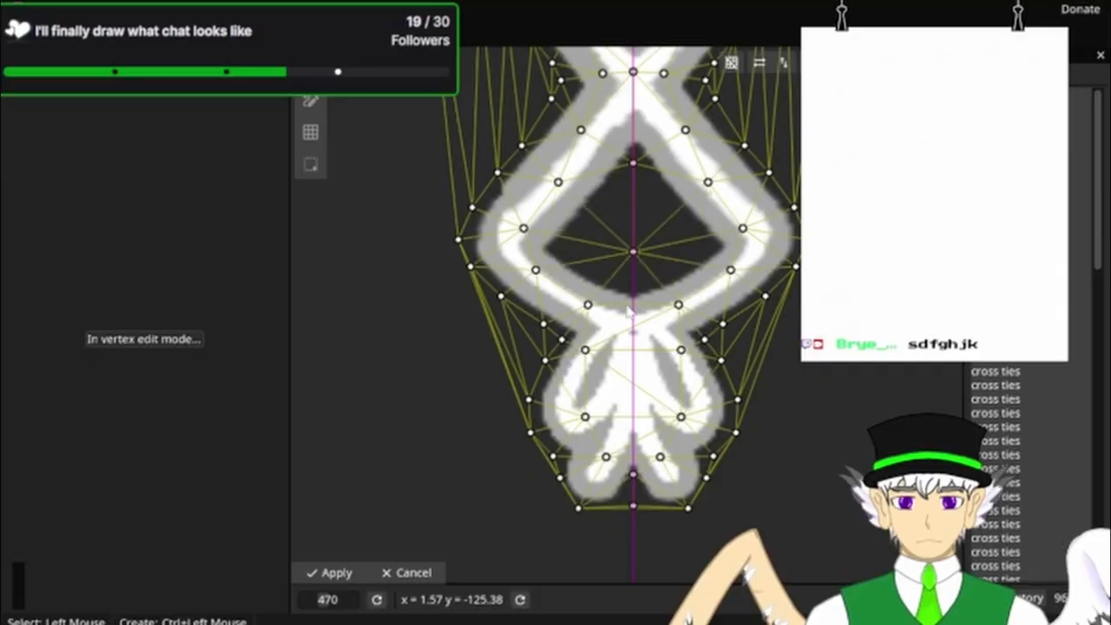
left_click(633, 310, "ctrl")
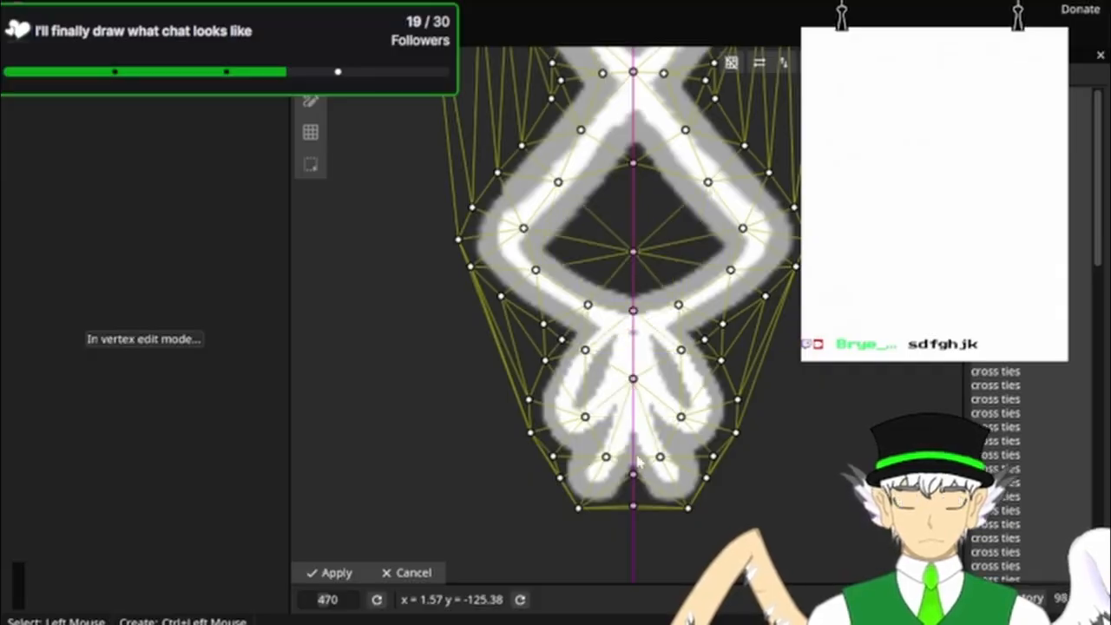
left_click(404, 574)
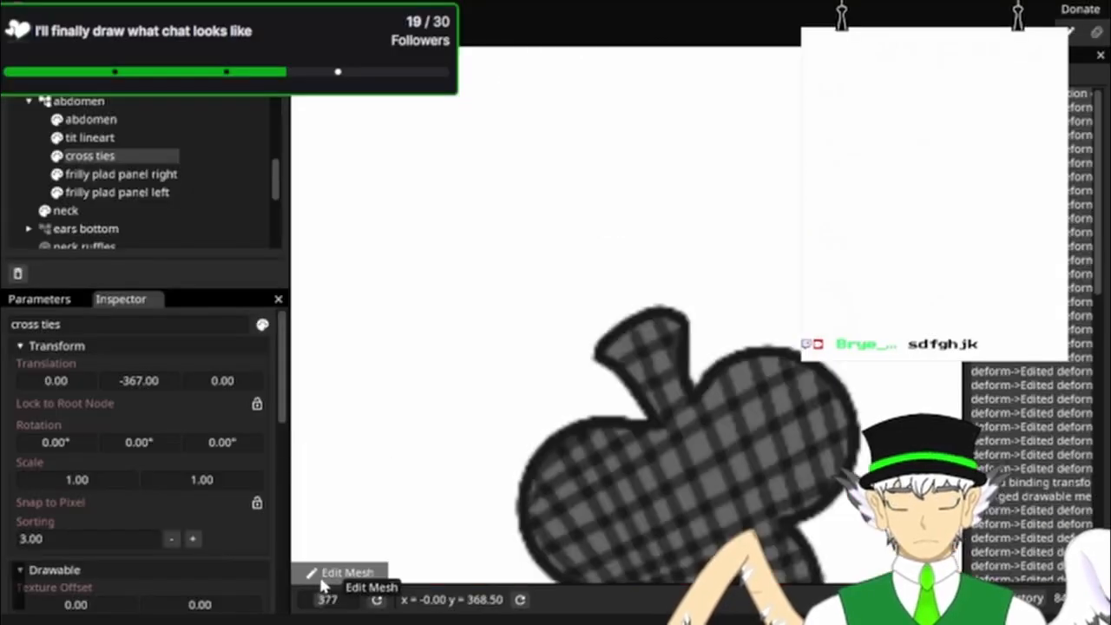
Step: Record Bust (yaw and tilt) at -1.00, 0.00 by shifting the cross ties left to sit centred between the two plaid panels
scroll(641, 300, "down", 5)
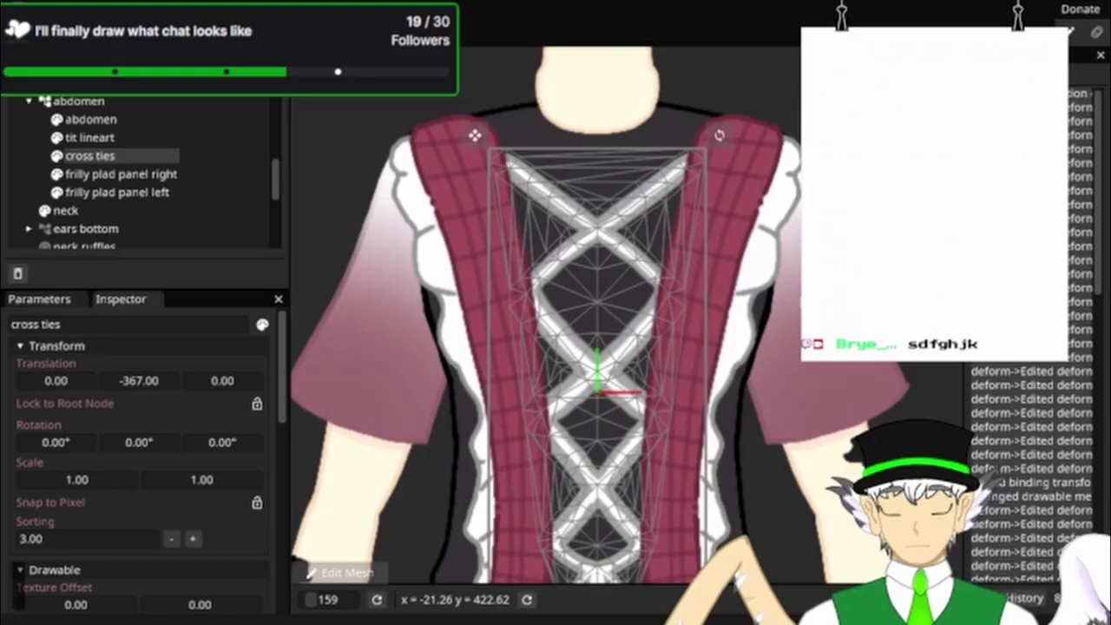
left_click_drag(636, 284, 611, 319)
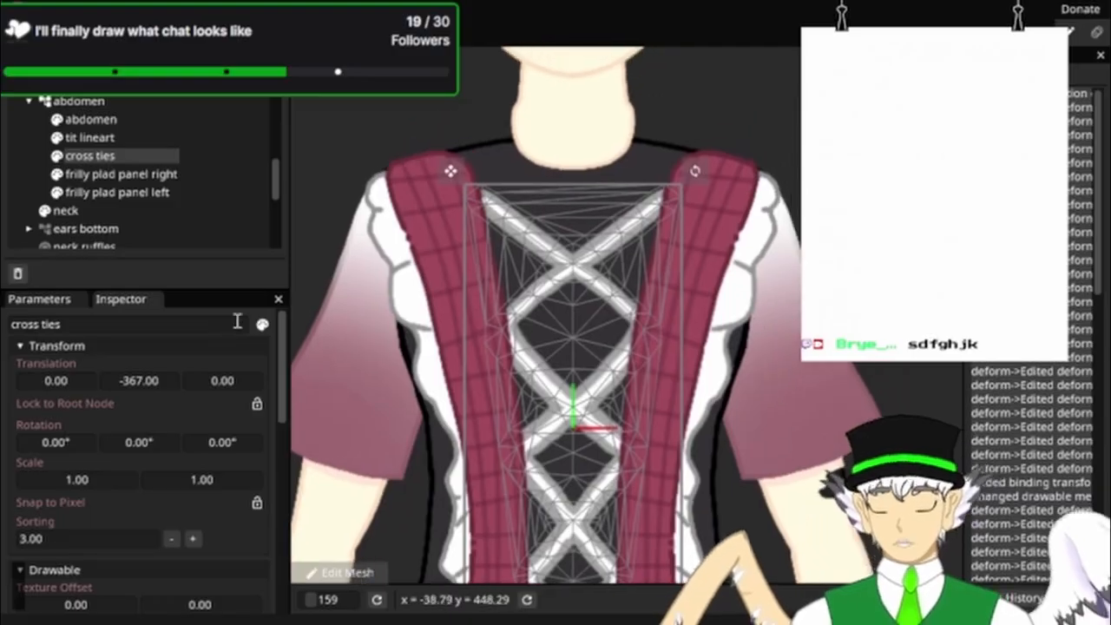
left_click(17, 300)
left_click(254, 501)
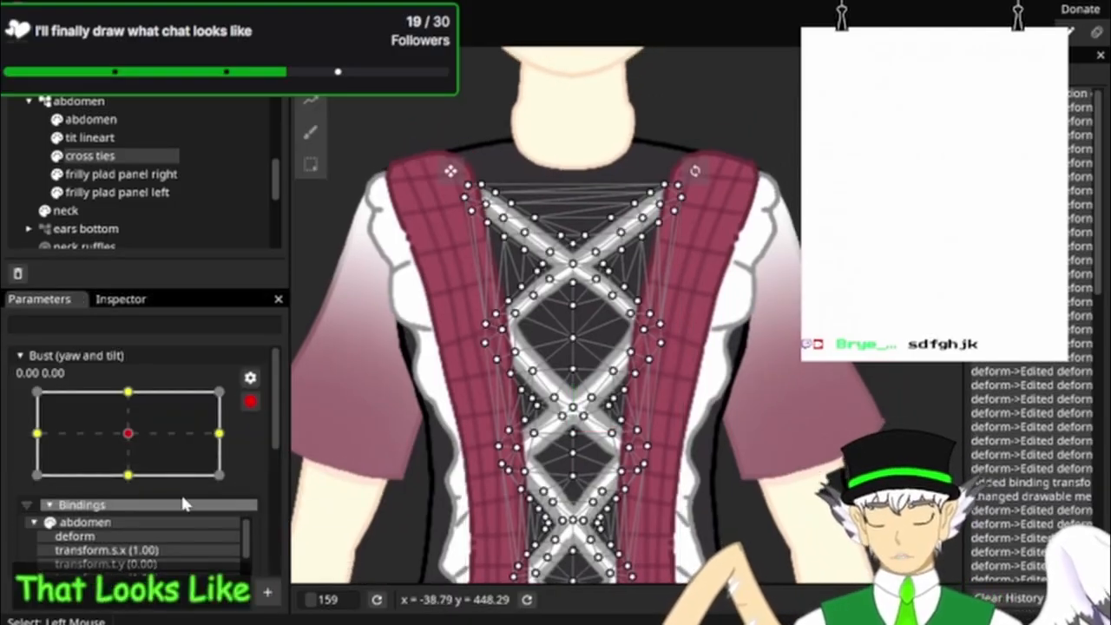
left_click_drag(127, 432, 26, 420)
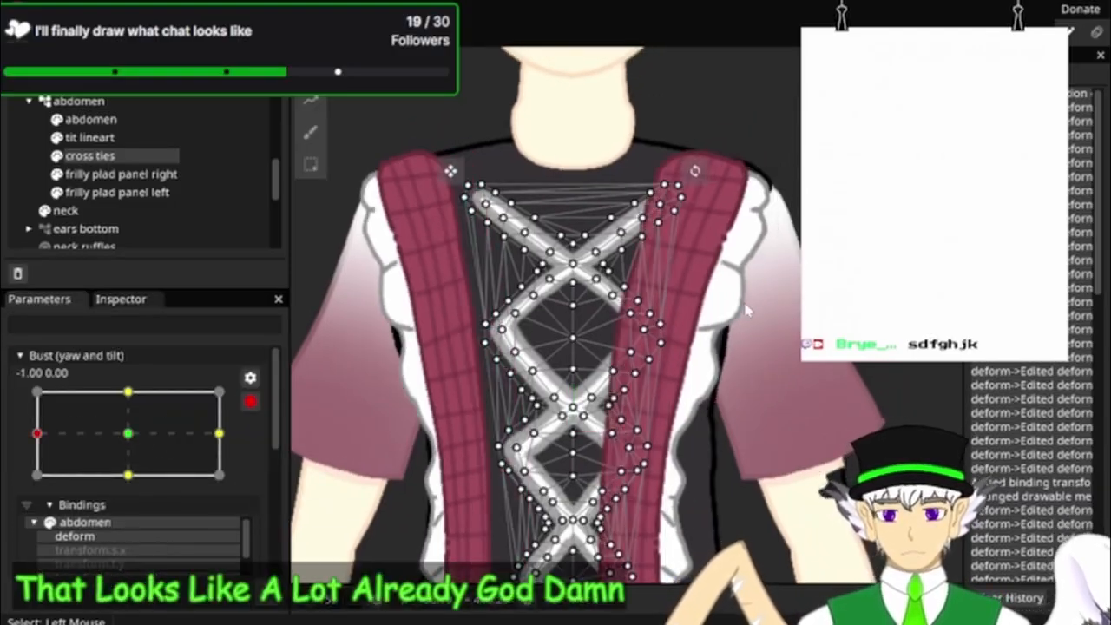
left_click_drag(630, 369, 752, 304)
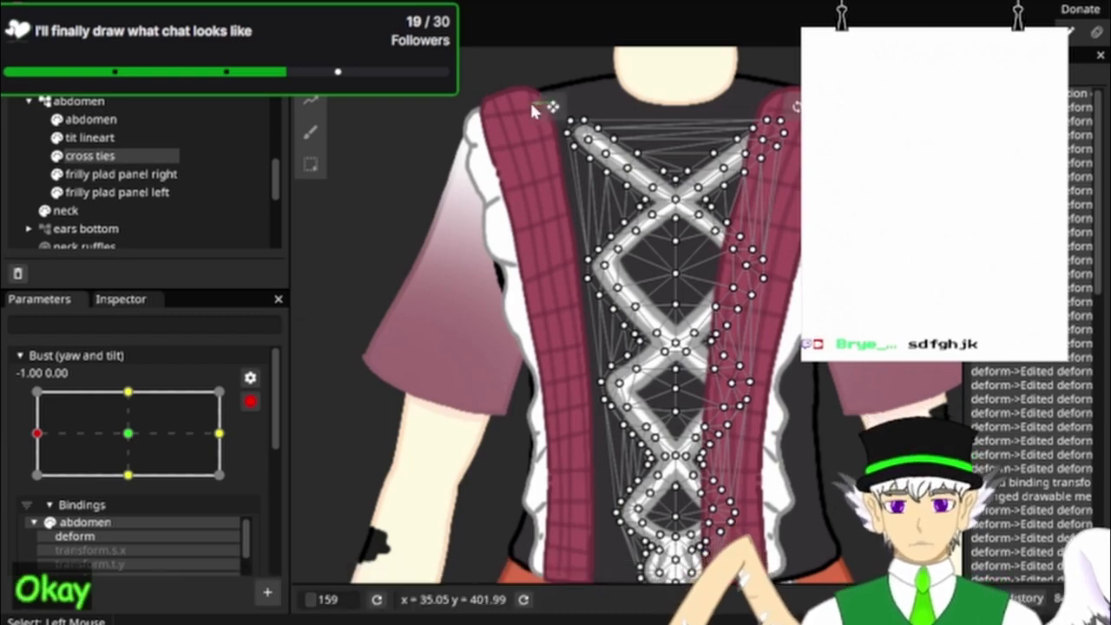
left_click_drag(557, 107, 526, 106)
key("ctrl+z")
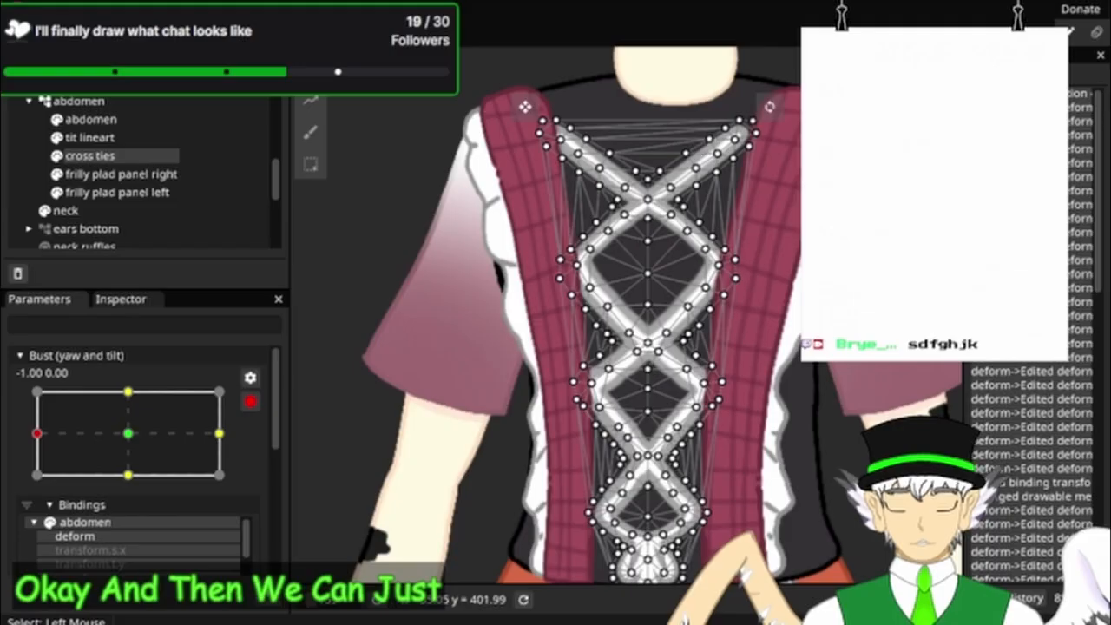
Step: Set the cross ties' horizontal scale to 1.05 at the Bust (yaw and tilt) keypoint -1.00, 0.00
left_click_drag(625, 400, 372, 455)
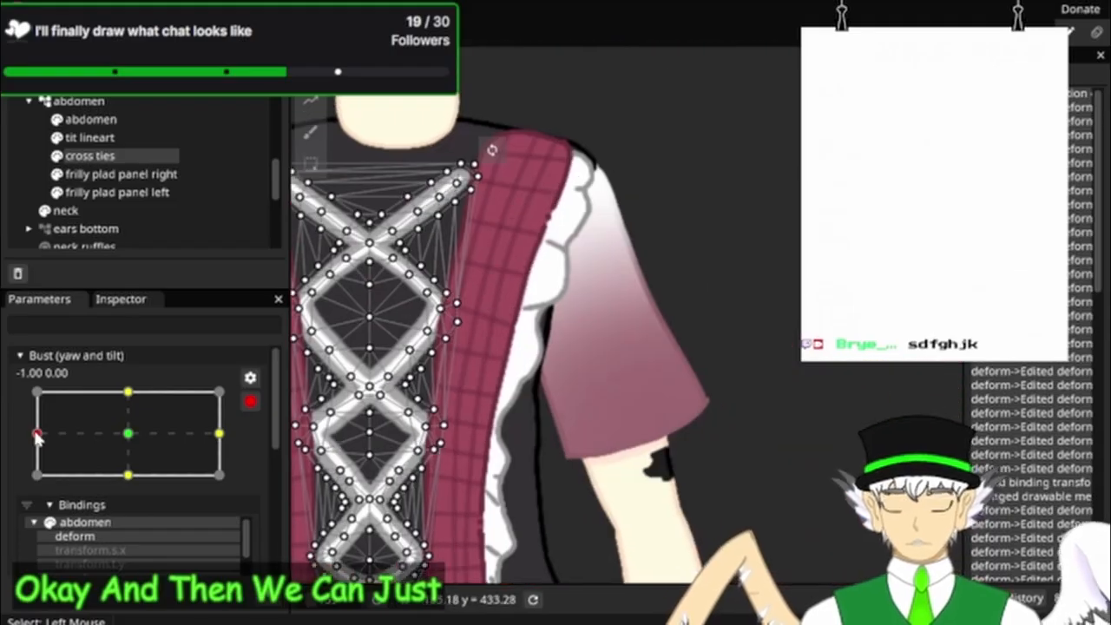
mouse_move(35, 432)
left_mouse_down()
mouse_move(97, 430)
mouse_move(29, 428)
left_mouse_up()
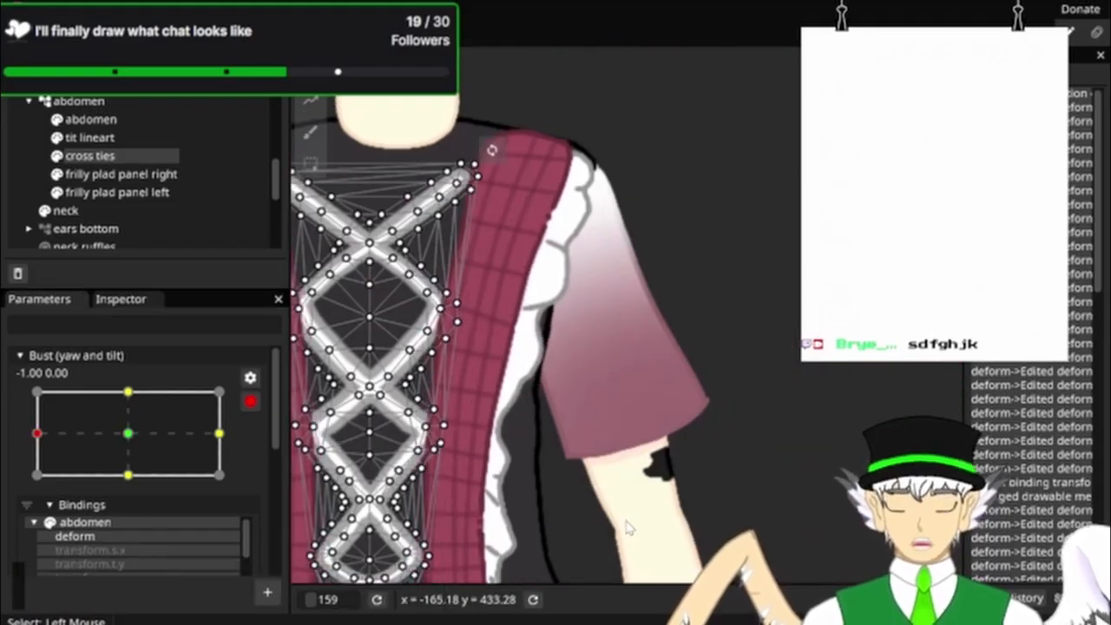
left_click_drag(613, 545, 745, 410)
scroll(618, 426, "up", 15)
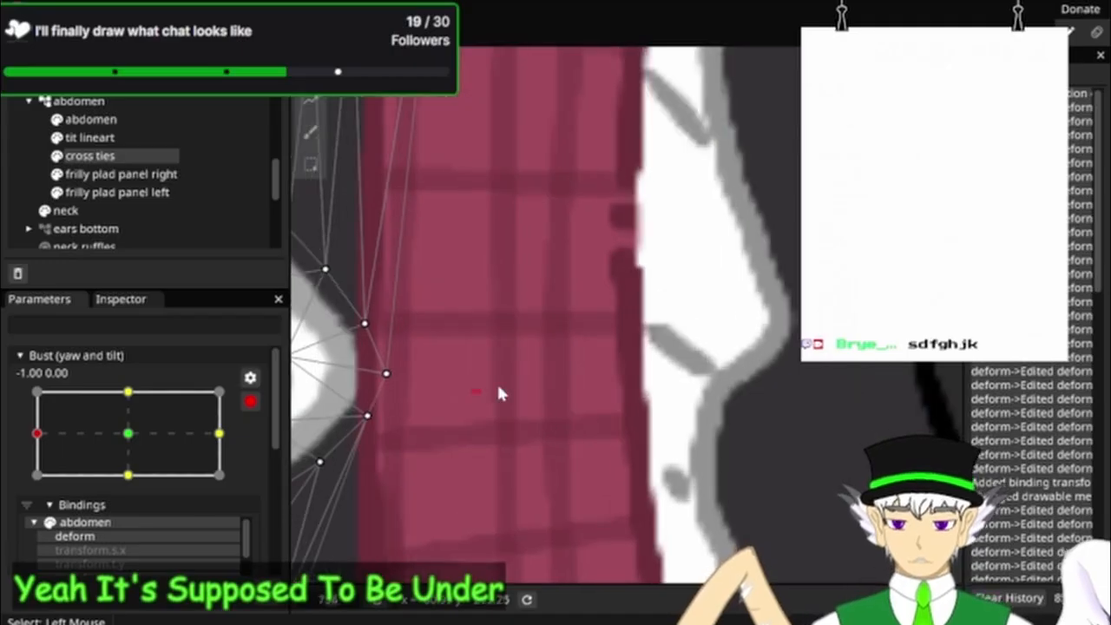
left_click_drag(499, 393, 874, 369)
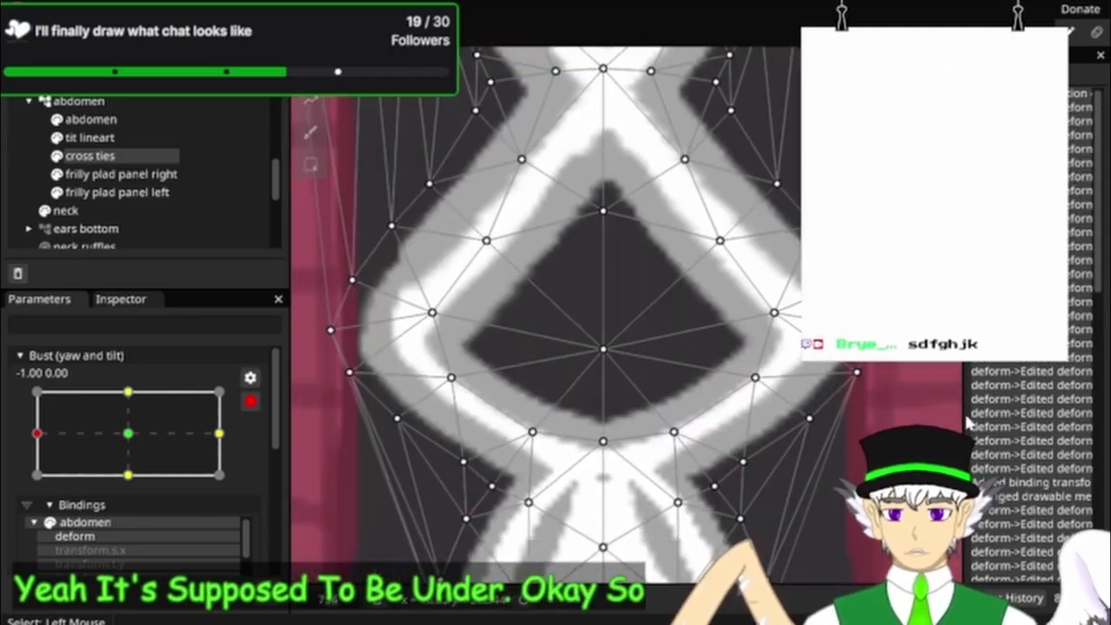
scroll(960, 417, "down", 4)
left_click_drag(959, 415, 706, 489)
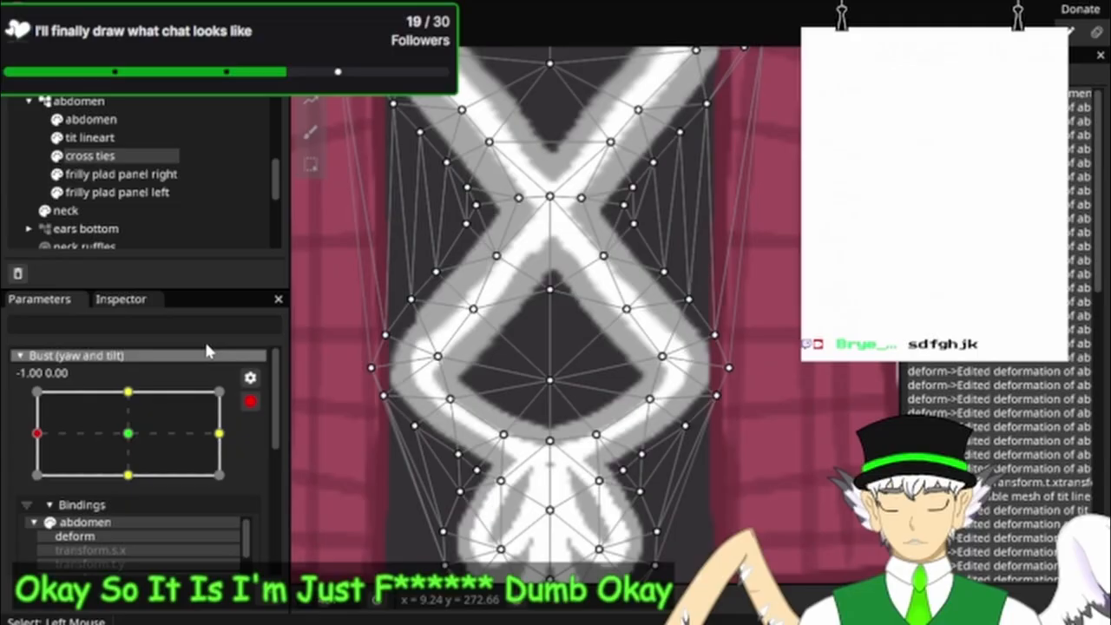
left_click(114, 301)
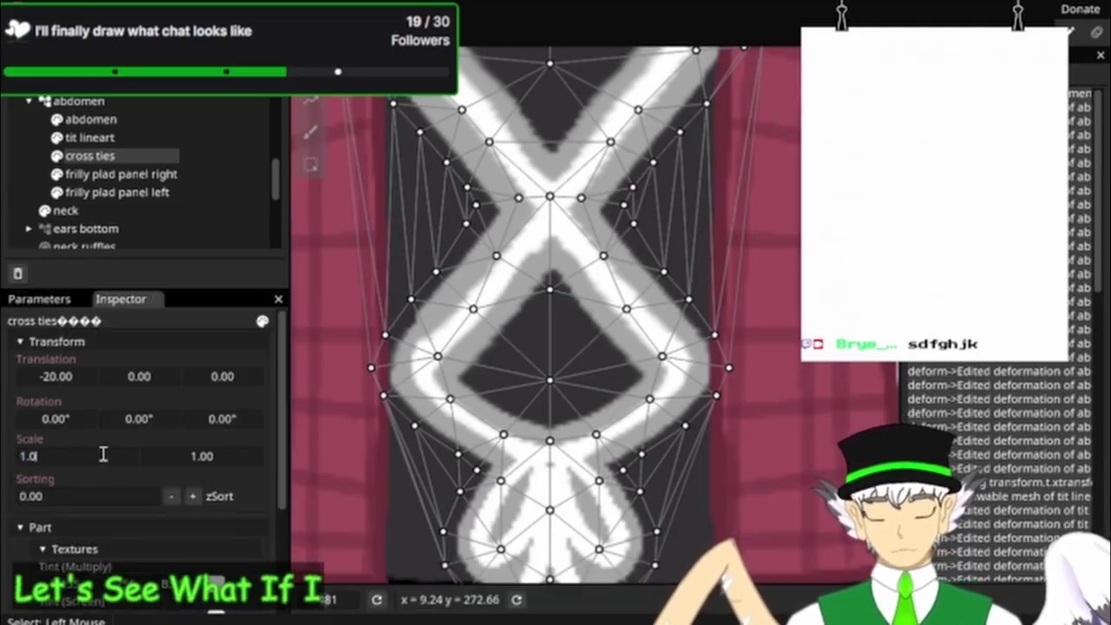
type("5")
key("Return")
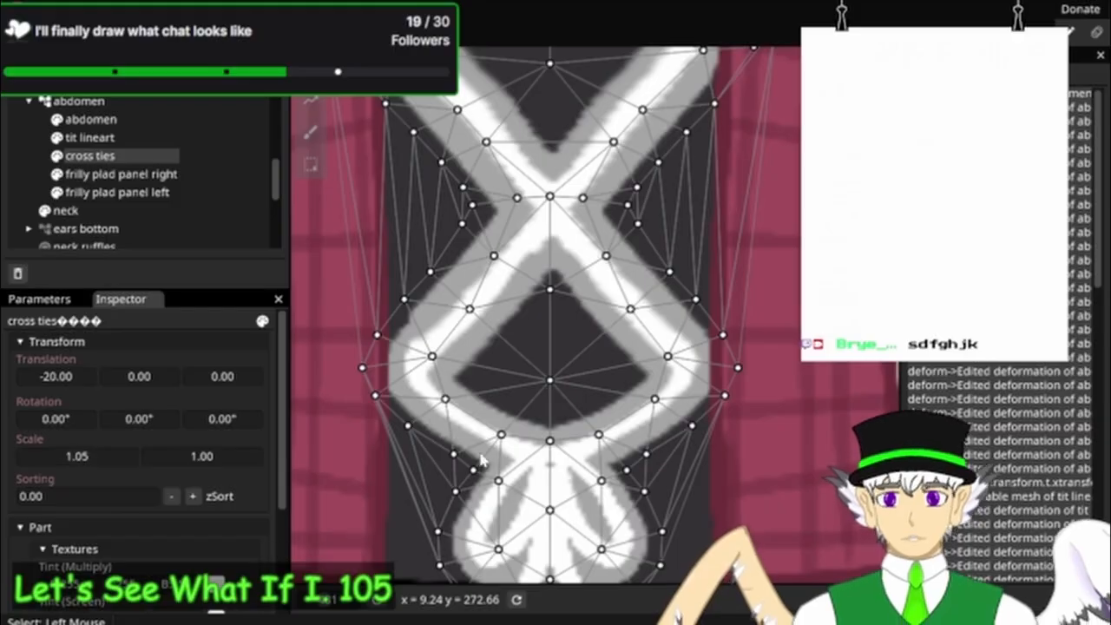
Step: Compare how the cross ties fit between the plaid panels at Bust yaw 1.00 and -1.00
left_click_drag(793, 342, 778, 436)
scroll(778, 436, "down", 3)
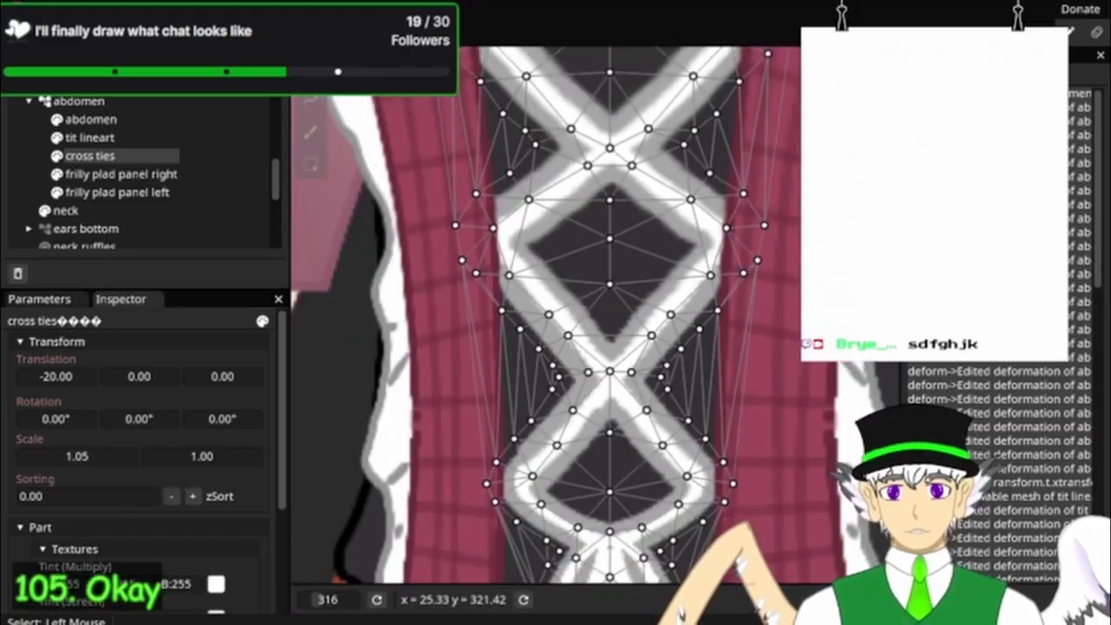
left_click_drag(823, 295, 812, 572)
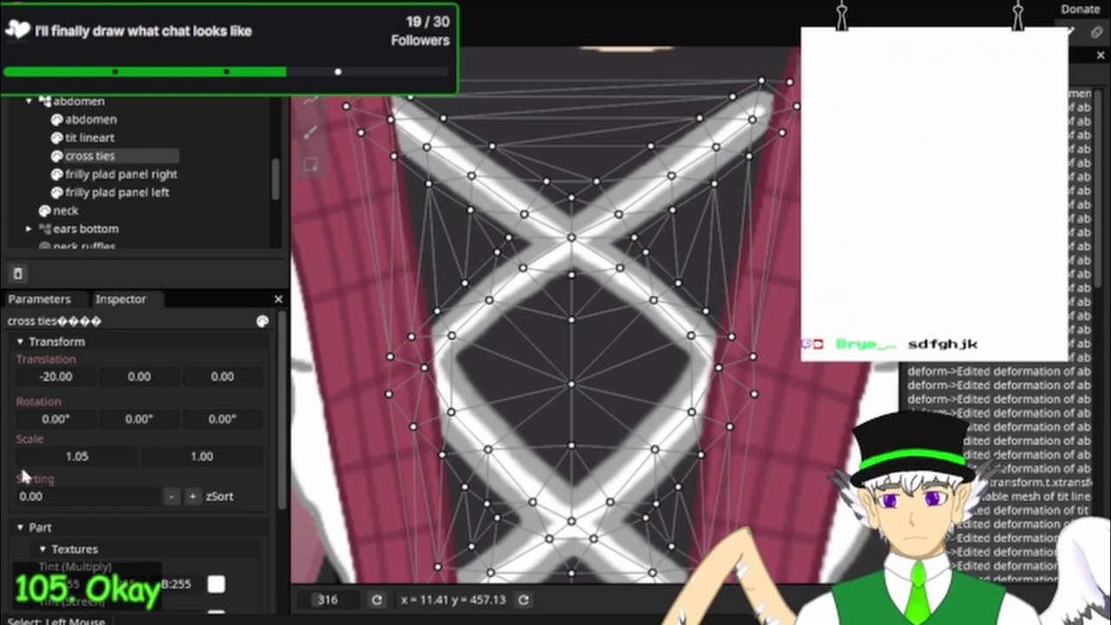
left_click(39, 298)
left_click_drag(119, 466, 180, 453)
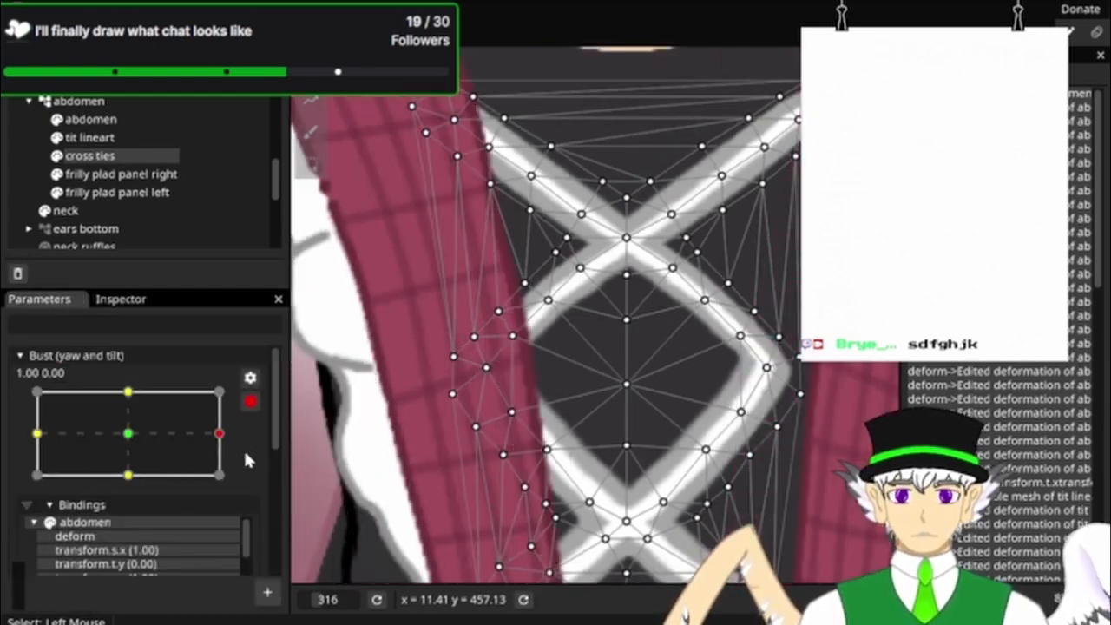
left_click_drag(43, 460, 48, 443)
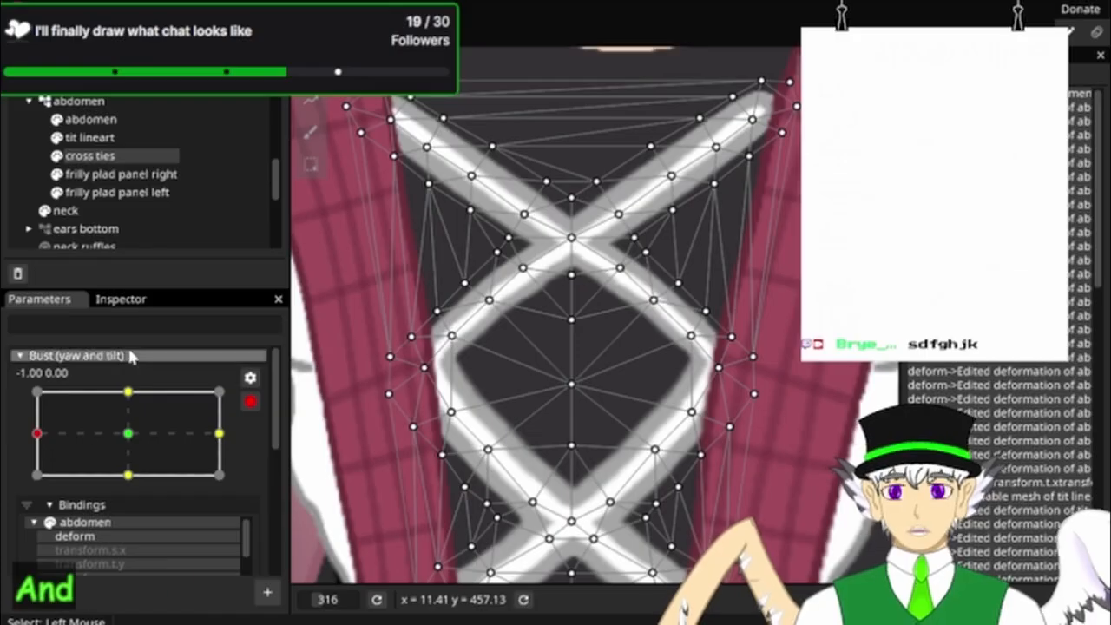
left_click(131, 299)
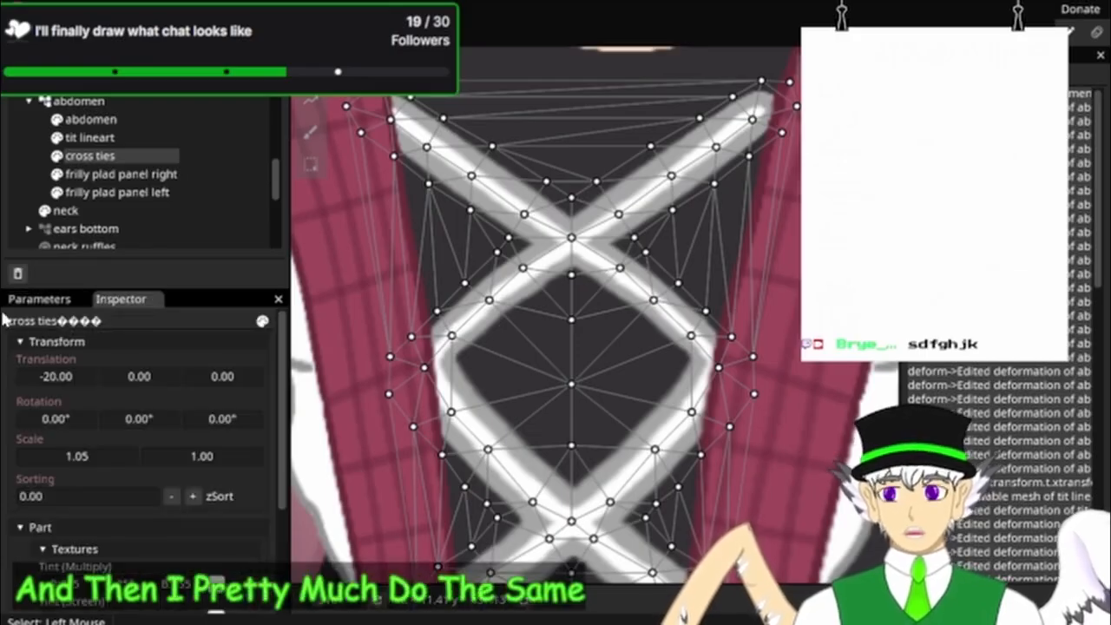
Step: At Bust keypoint 1.00, 0.00, set the cross ties' horizontal translation to 20 and horizontal scale to 1.05
left_click(36, 302)
left_click_drag(37, 432, 246, 466)
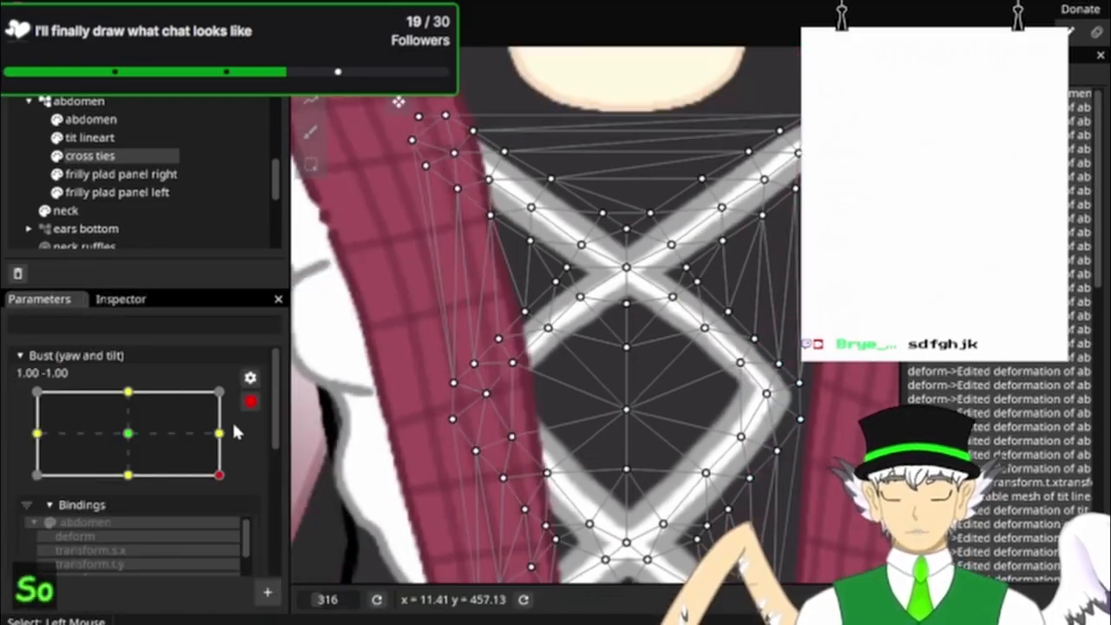
left_click(232, 429)
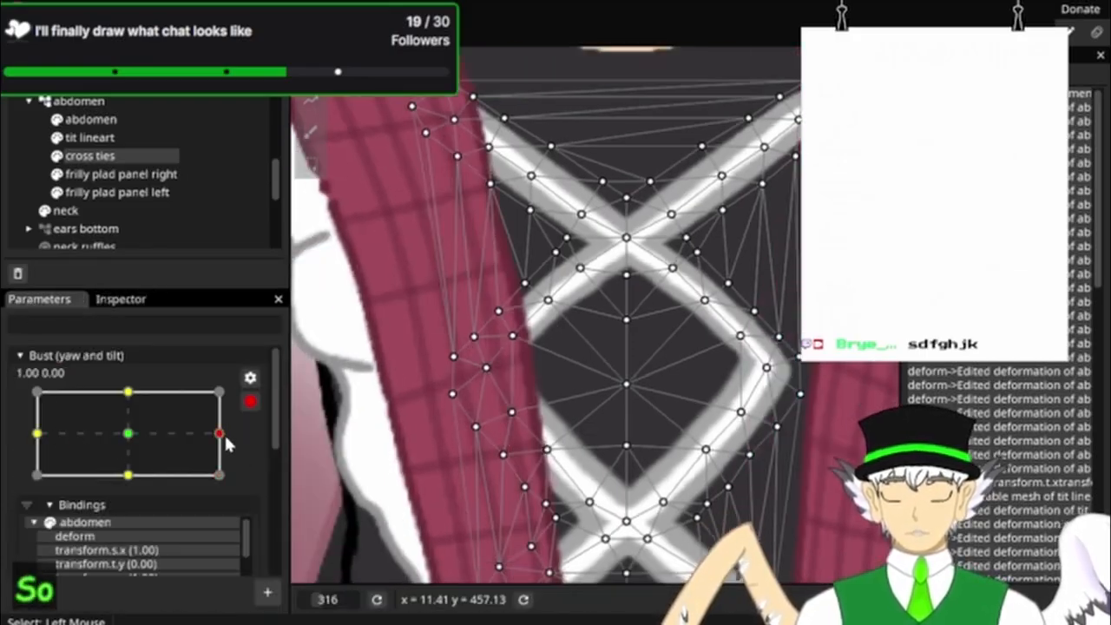
left_click(115, 301)
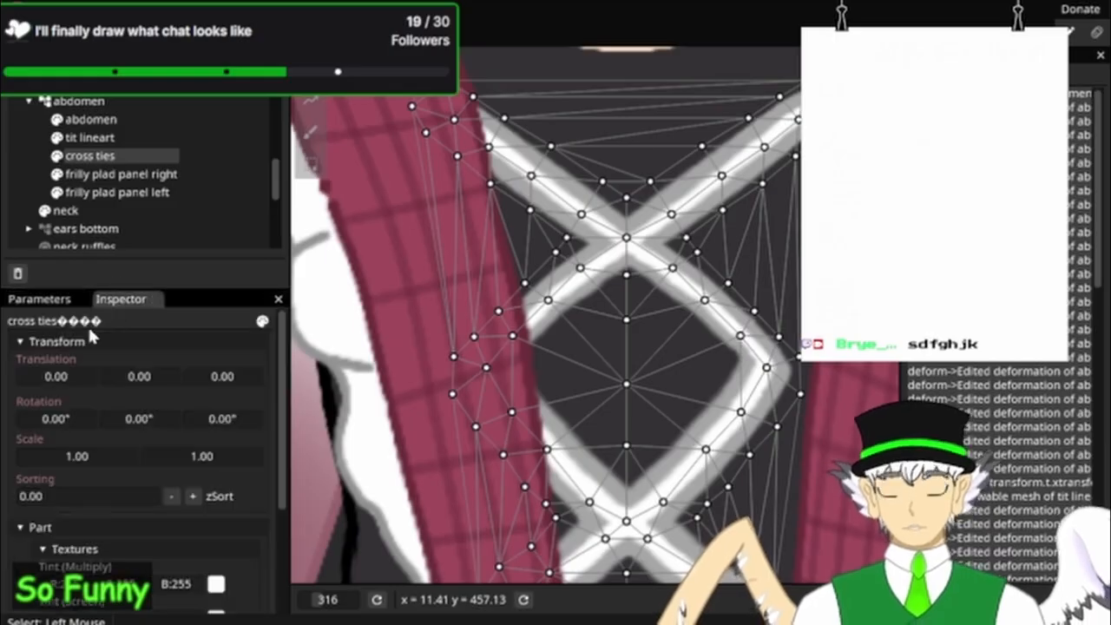
double_click(52, 374)
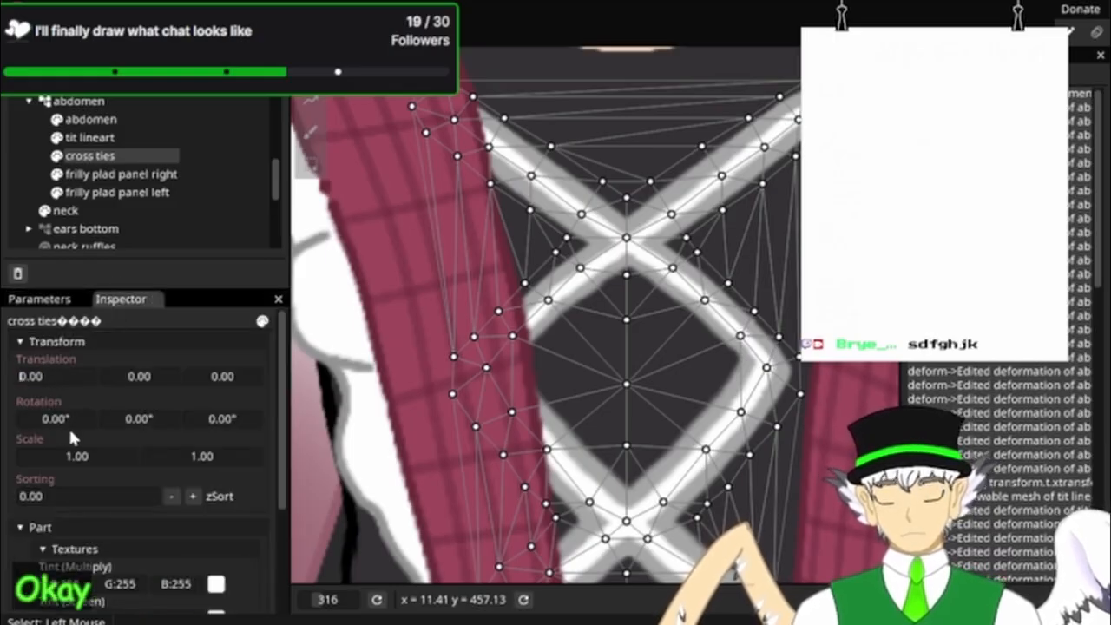
type("2")
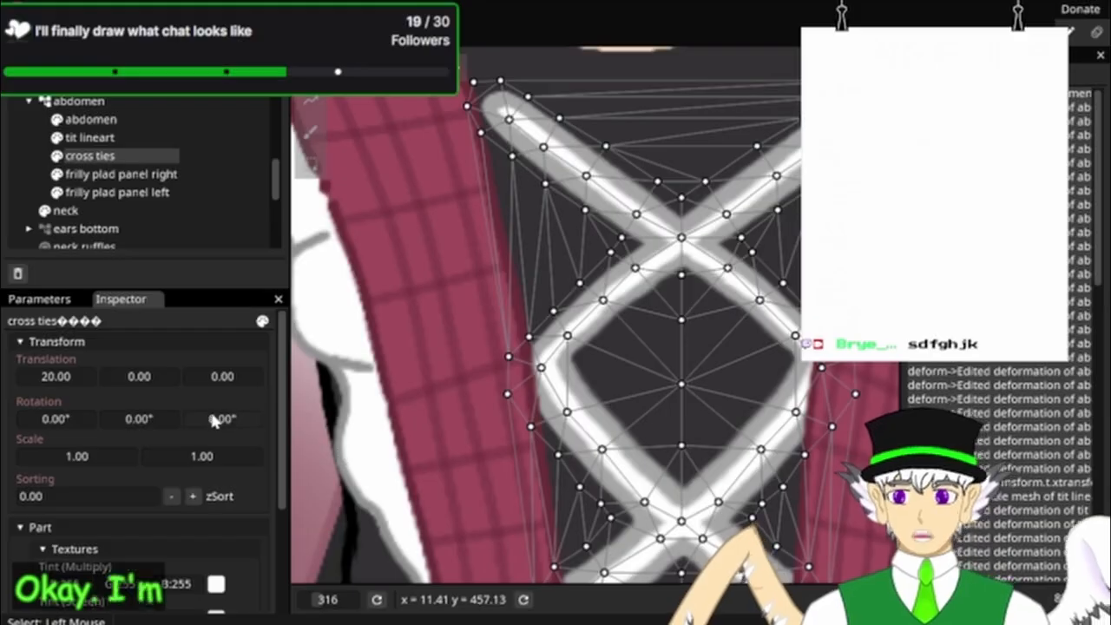
left_click(110, 458)
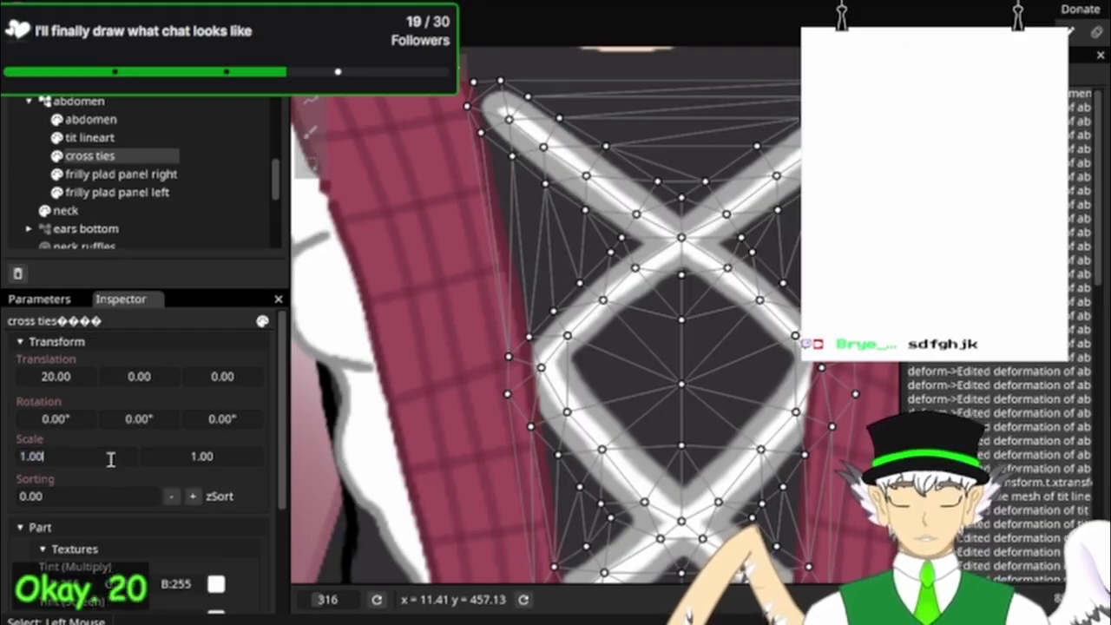
type("5")
key("Return")
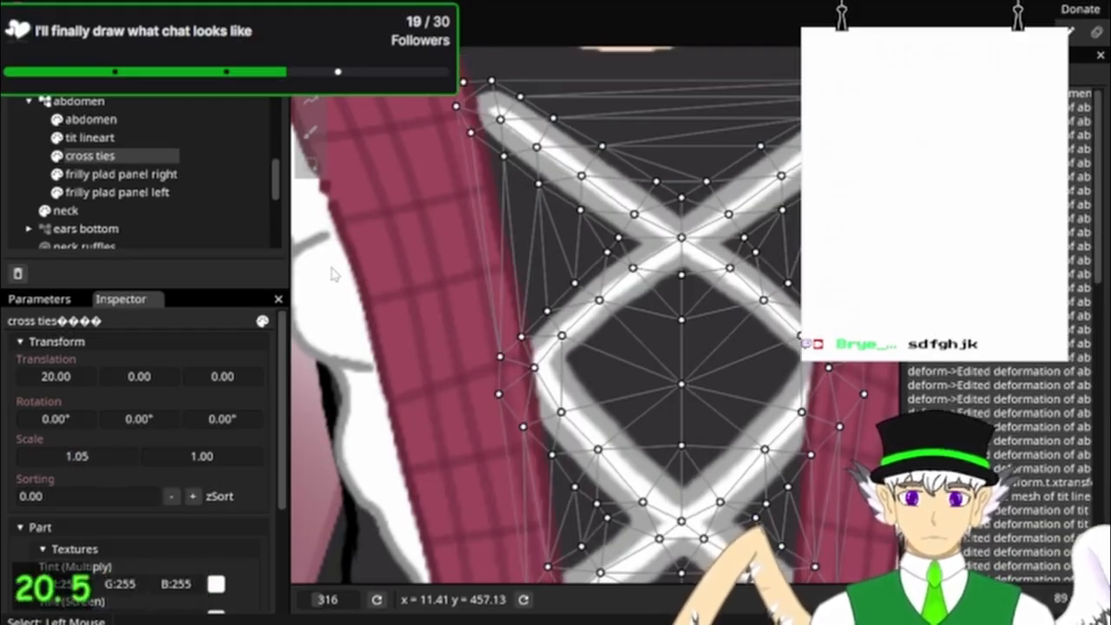
Step: Move the cross ties back toward the torso's centre to a horizontal translation of 15 at Bust yaw 1.00
left_click_drag(360, 240, 436, 256)
scroll(455, 163, "down", 4)
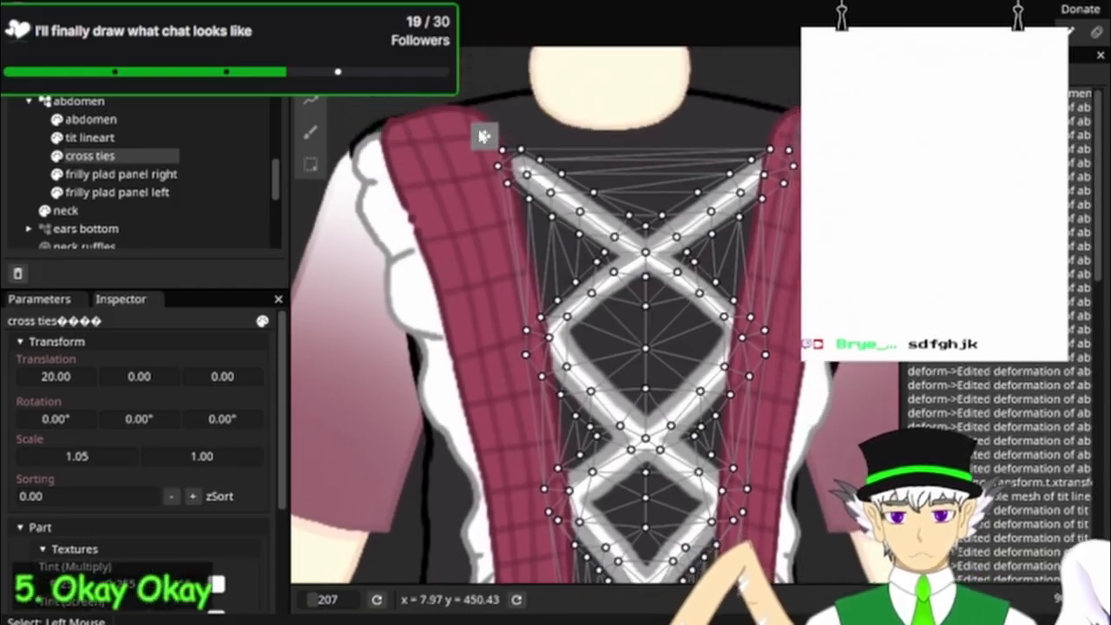
left_click_drag(483, 137, 475, 137)
key("ctrl+z")
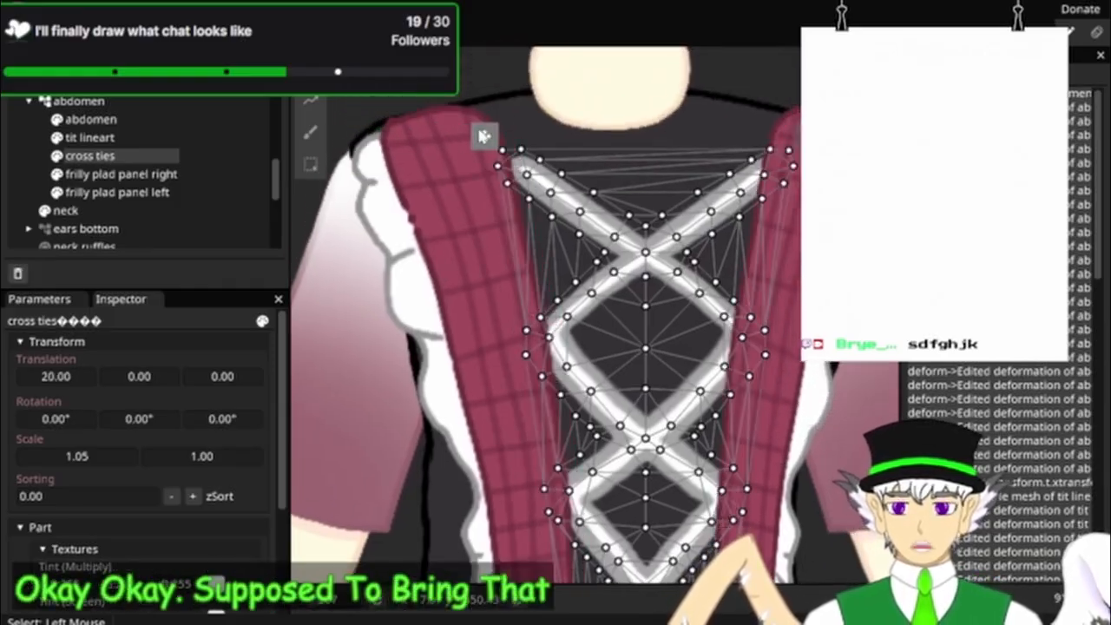
left_click_drag(474, 131, 475, 136)
key("ctrl+z")
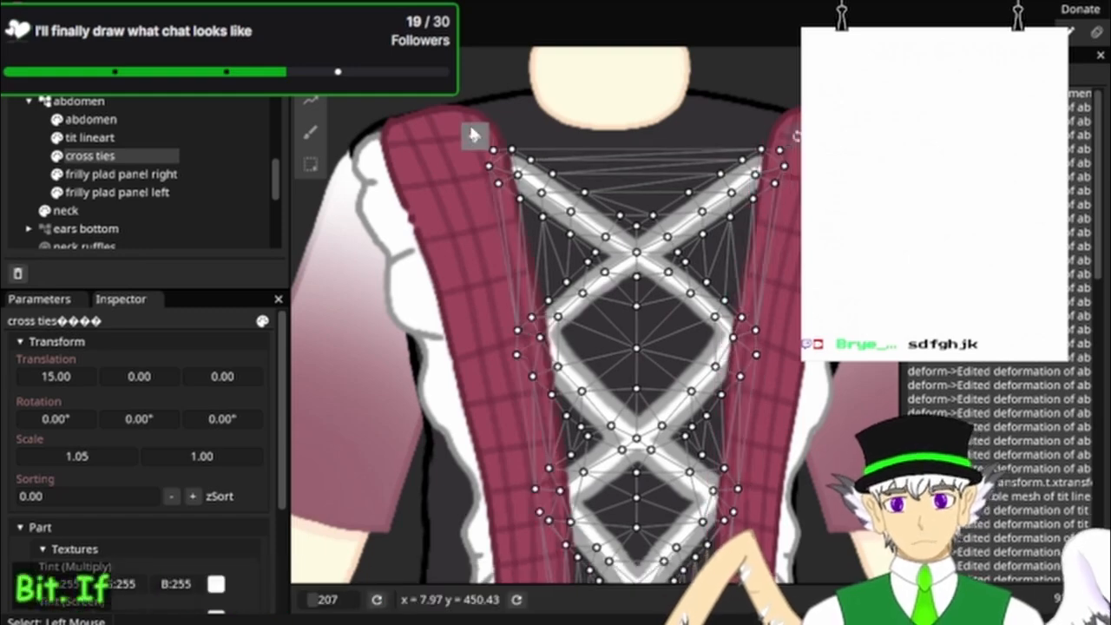
Step: At Bust keypoint -1.00, 0.00, set the cross ties' horizontal translation to -15
left_click(48, 299)
left_click_drag(73, 415, 4, 432)
left_click(121, 299)
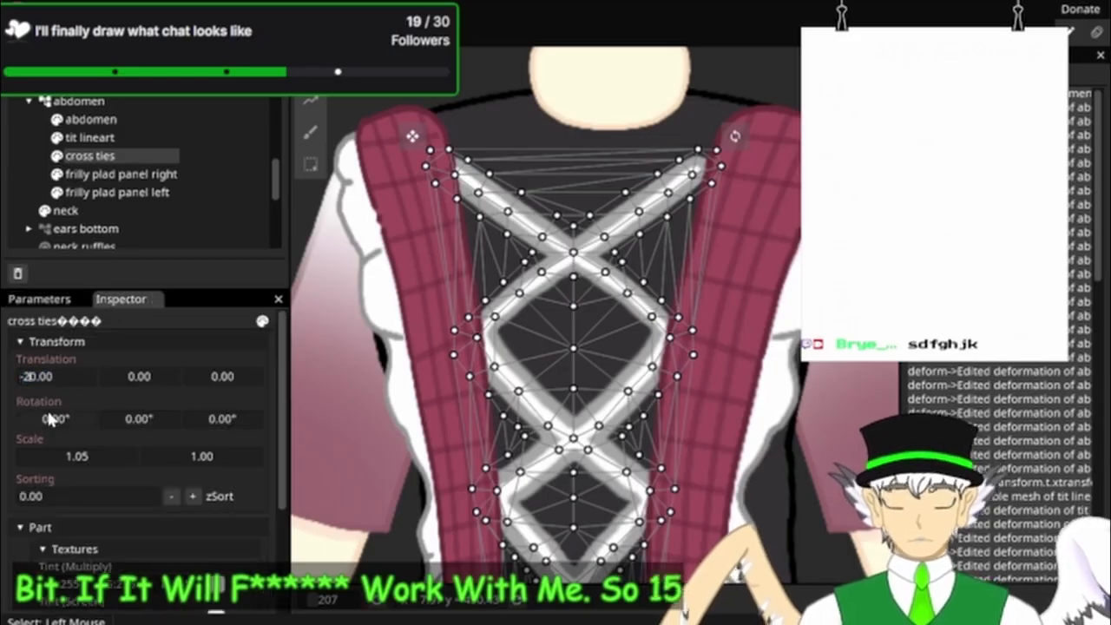
type("10")
key("BackSpace")
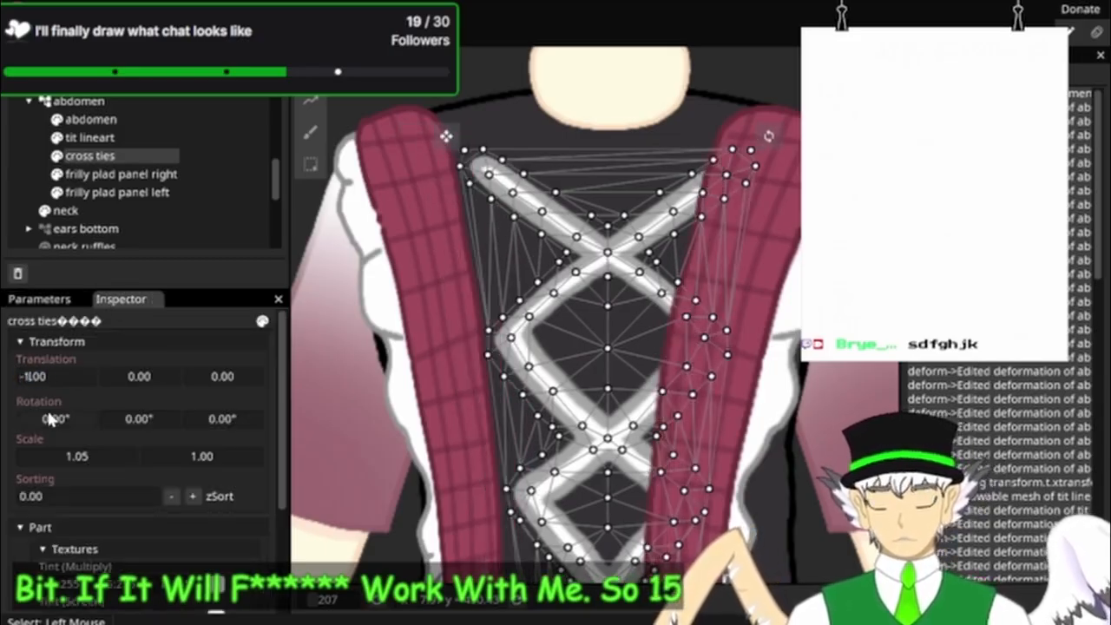
type("5")
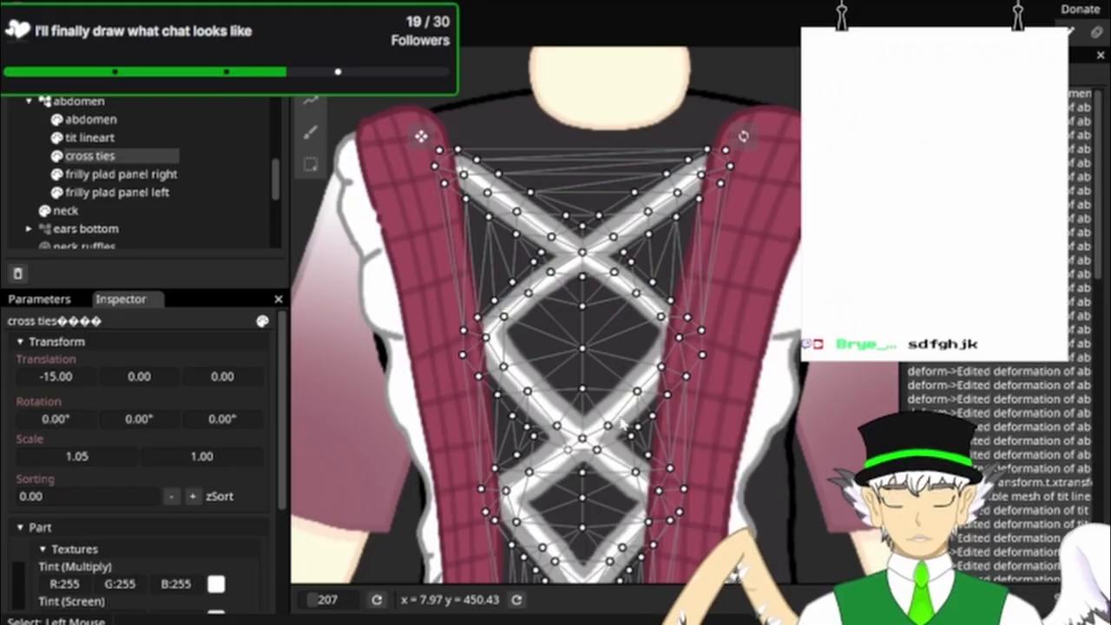
Step: Try shifting the central mesh vertices of the bow below the cross ties sideways one by one, and undo the edits
left_click_drag(839, 387, 869, 153)
left_click_drag(795, 380, 875, 248)
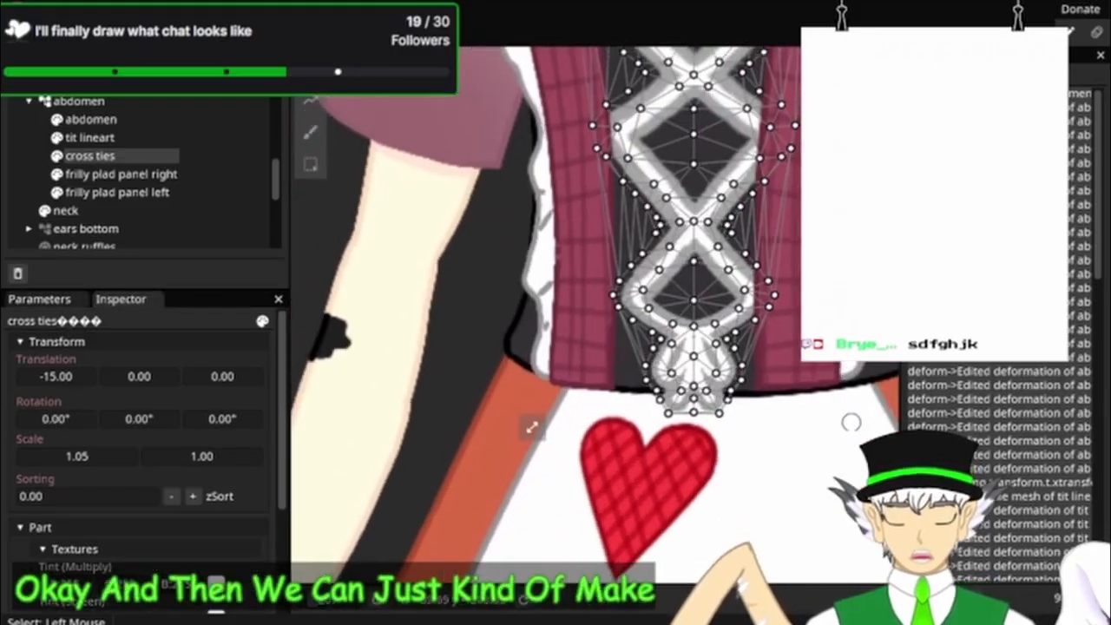
scroll(775, 403, "up", 5)
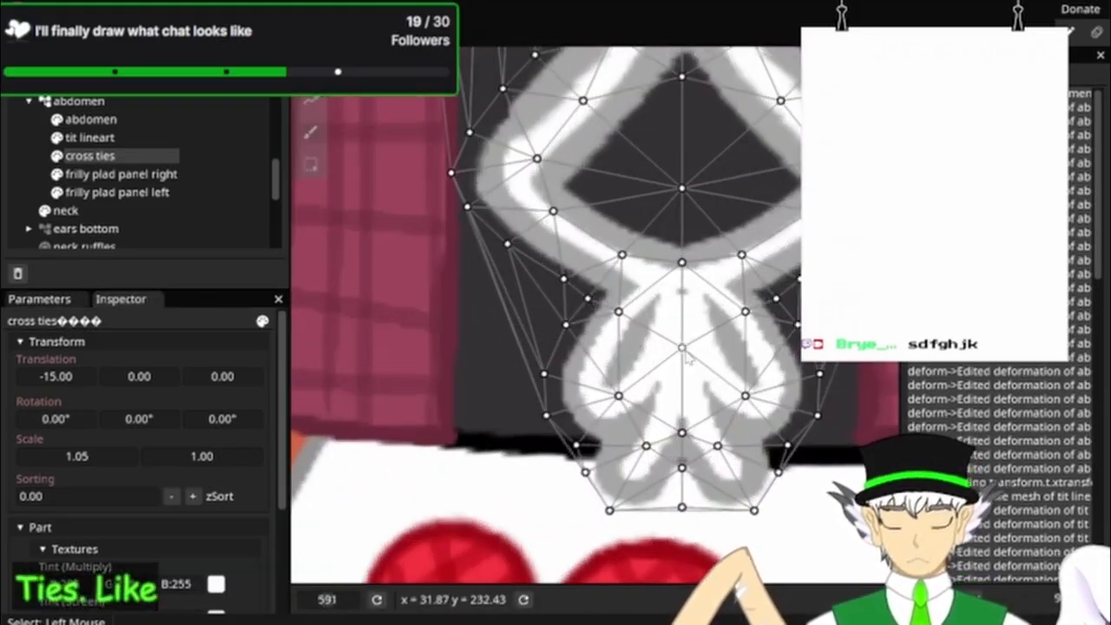
left_click_drag(678, 354, 658, 360)
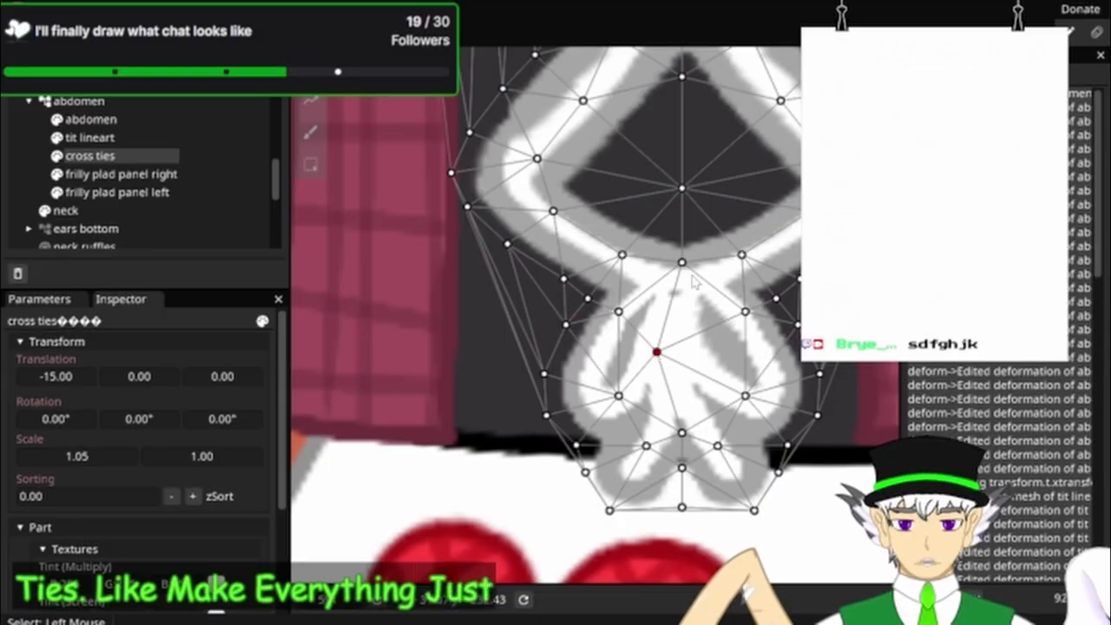
left_click_drag(683, 261, 657, 259)
left_click(685, 443)
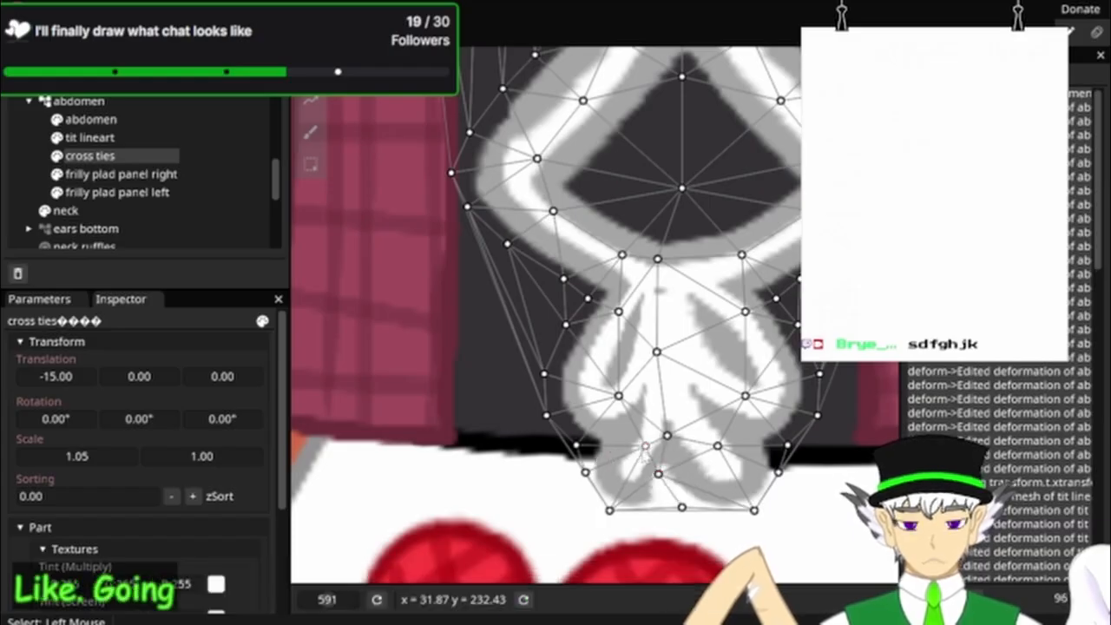
left_click_drag(645, 446, 632, 446)
key("ctrl+z")
key("ctrl+z")
key("ctrl+z")
key("ctrl+z")
key("ctrl+z")
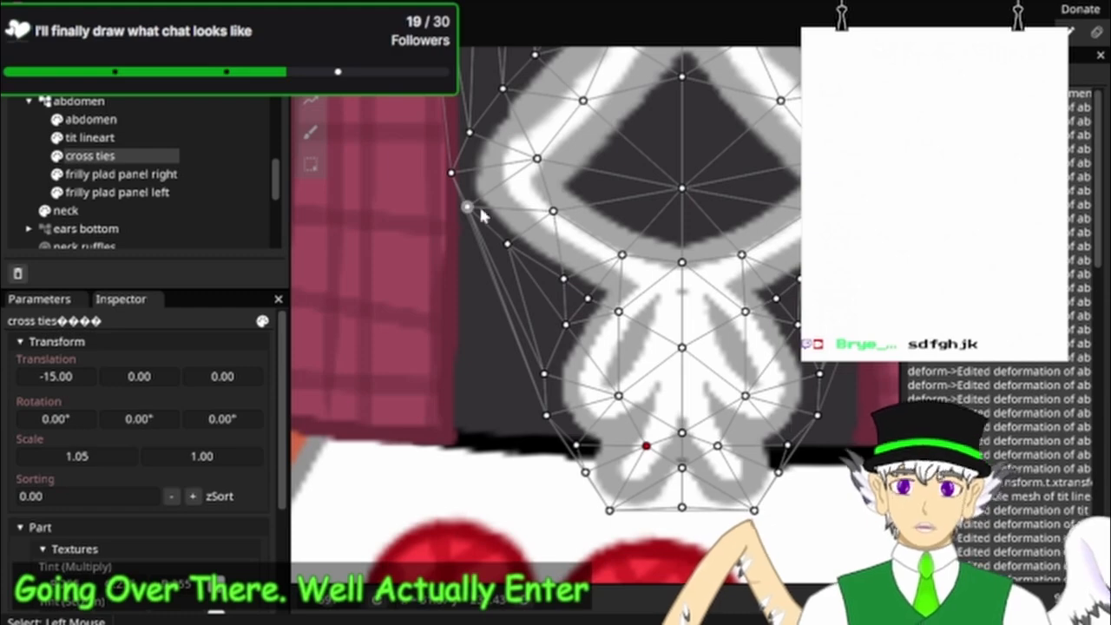
Step: Switch the cross ties' deformation to the brush and set the circle brush size to 50
left_click(312, 131)
scroll(447, 156, "down", 3)
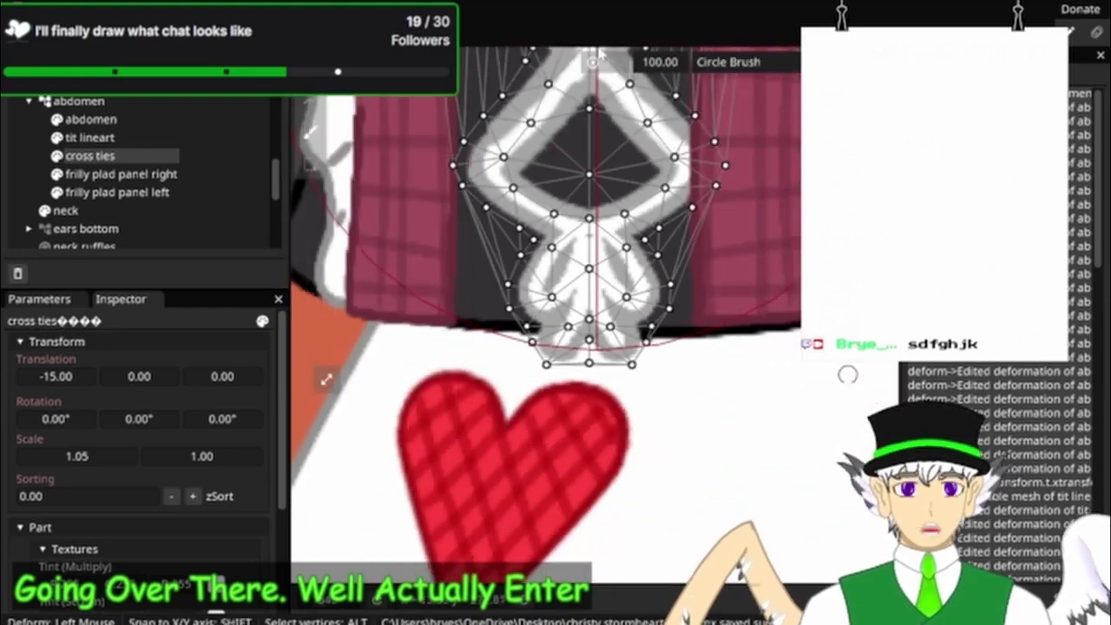
left_click(656, 64)
key("BackSpace")
key("BackSpace")
type("5")
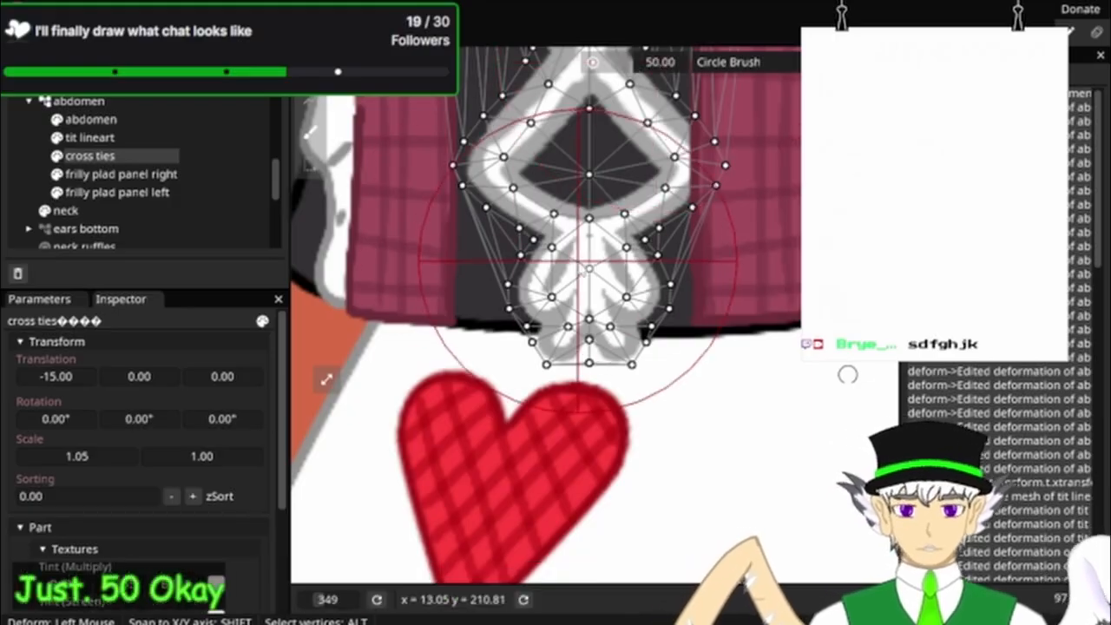
Step: Brush the middle of the cross ties' lower diamonds and the crossing between them slightly to the left at Bust yaw -1.00
right_click(580, 269)
left_click(503, 388)
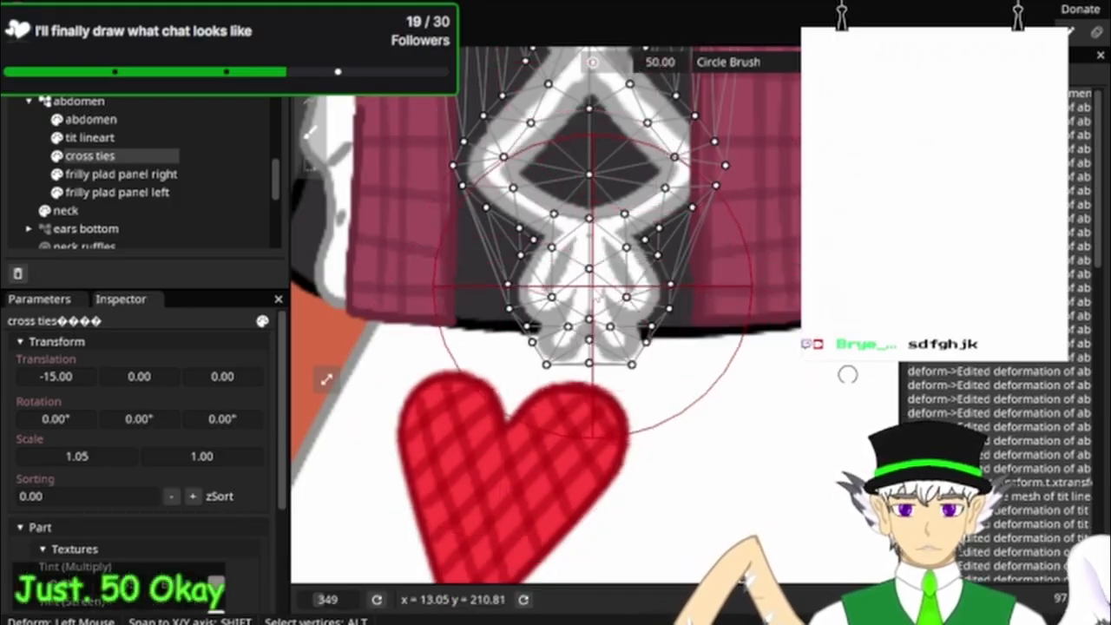
mouse_move(589, 287)
left_mouse_down()
mouse_move(578, 287)
mouse_move(573, 177)
left_mouse_up()
left_click_drag(773, 247, 741, 501)
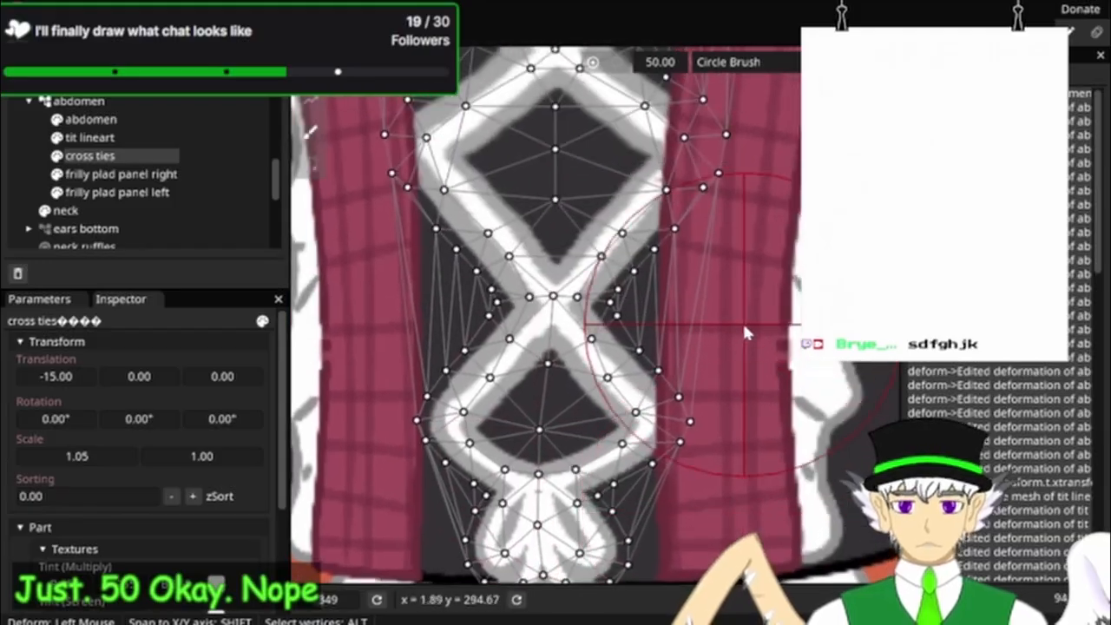
left_click_drag(742, 321, 757, 398)
left_click_drag(568, 388, 555, 388)
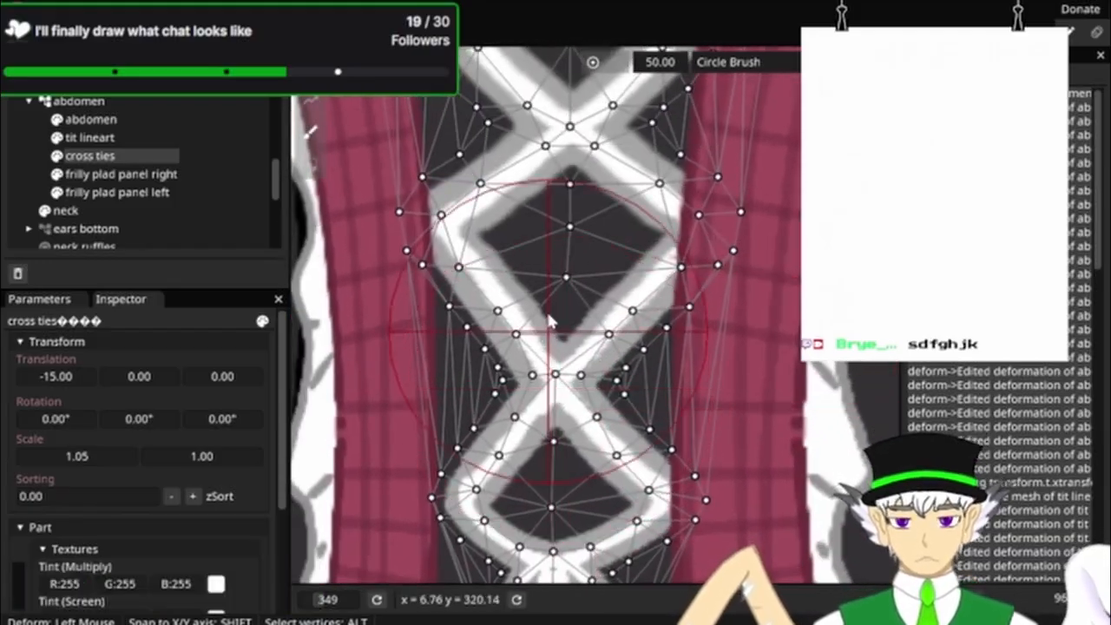
left_click_drag(571, 267, 550, 247)
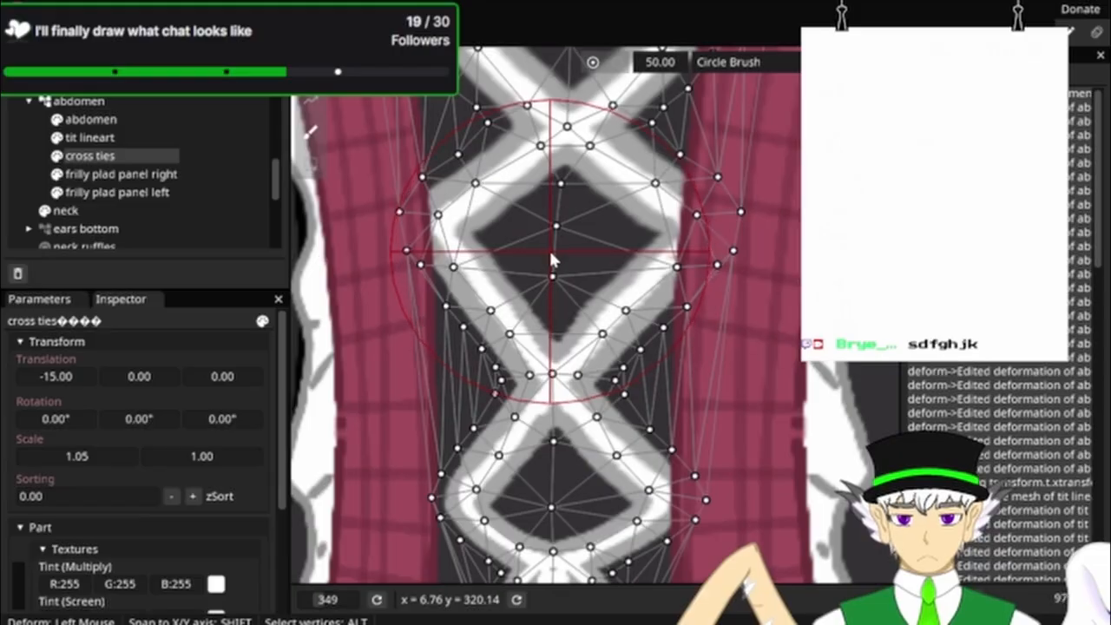
Step: Brush the upper diamond's centre and the crossings above and below it to the left
scroll(769, 217, "up", 3)
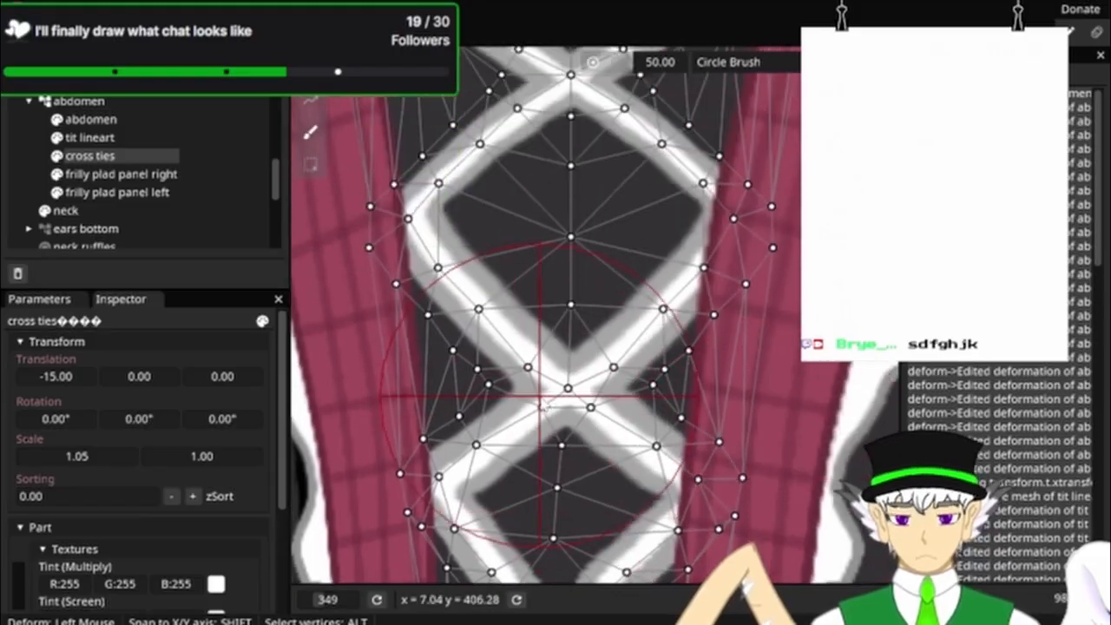
left_click_drag(566, 388, 552, 386)
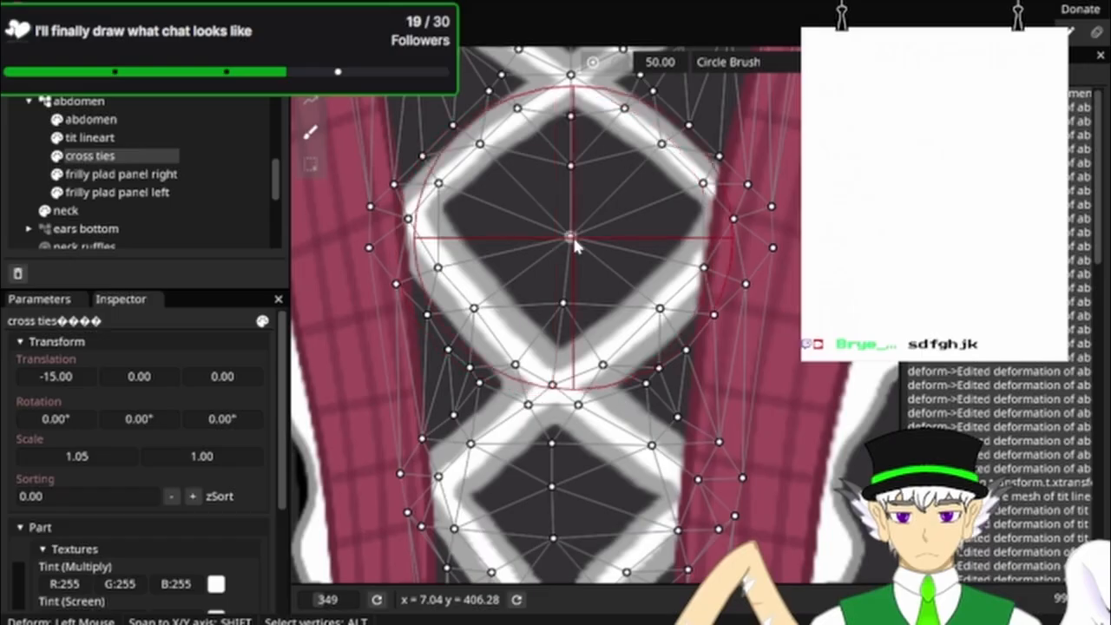
left_click_drag(573, 241, 549, 234)
left_click_drag(623, 211, 609, 369)
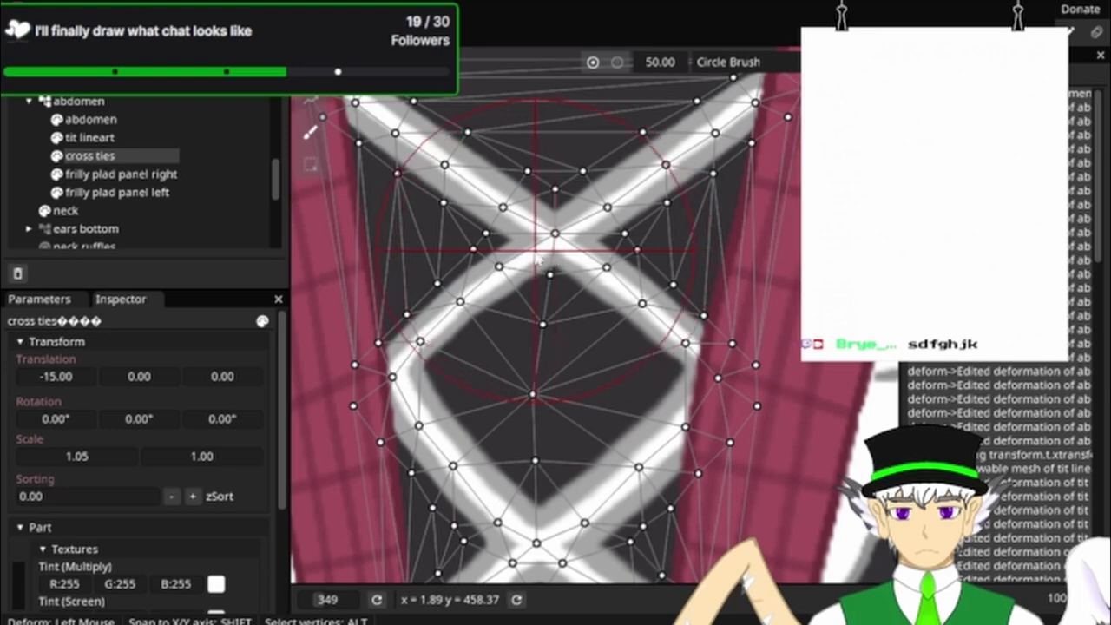
left_click_drag(558, 233, 531, 233)
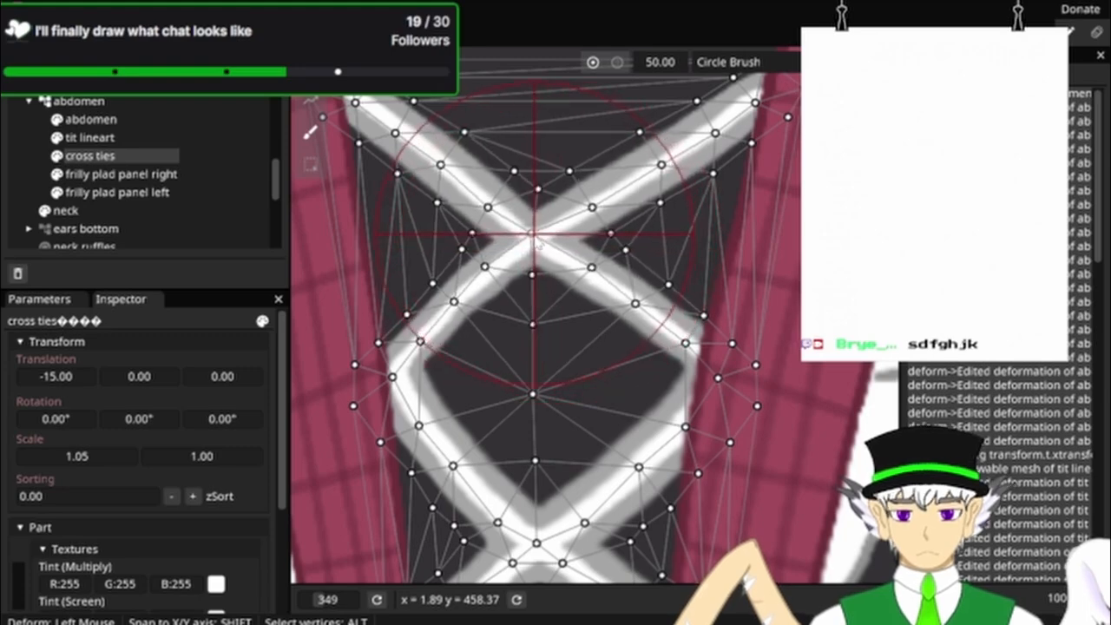
scroll(768, 343, "down", 5)
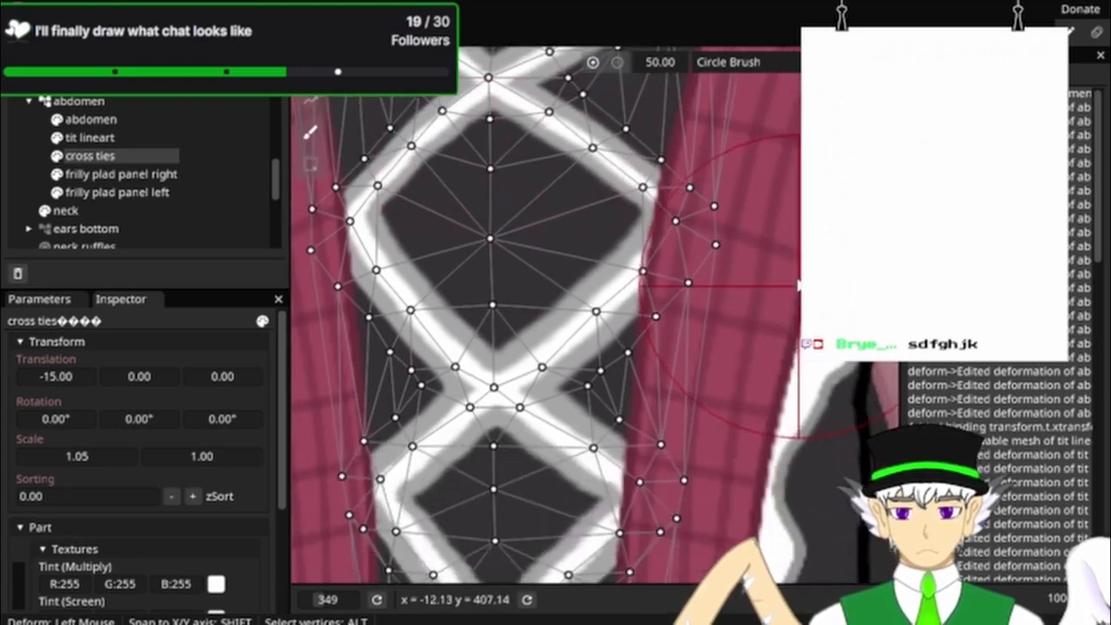
scroll(768, 343, "up", 8)
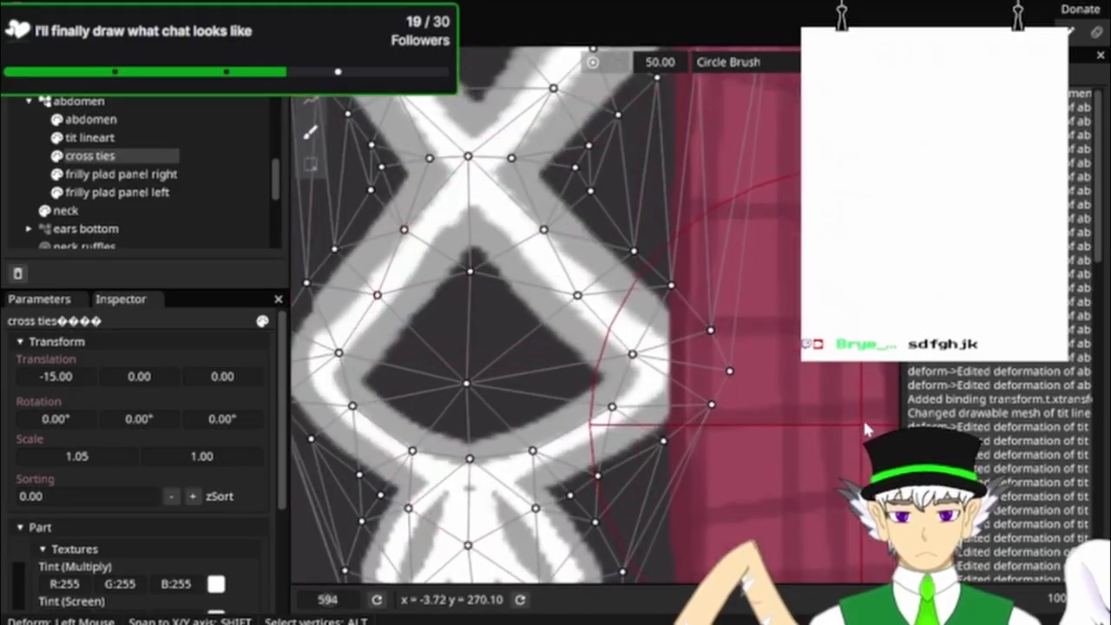
left_click_drag(864, 425, 889, 405)
left_click_drag(889, 405, 989, 344)
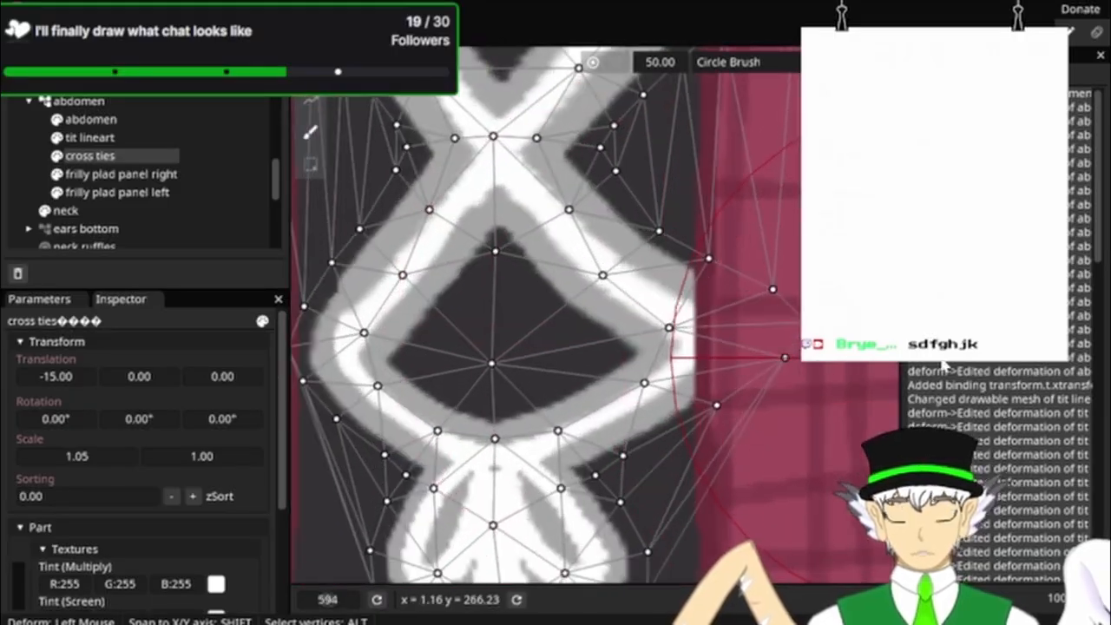
key("ctrl+z")
Step: Push the lowest diamond's left side outward, pull its right side slightly inward, and nudge the bow below it left
left_click_drag(856, 451, 911, 412)
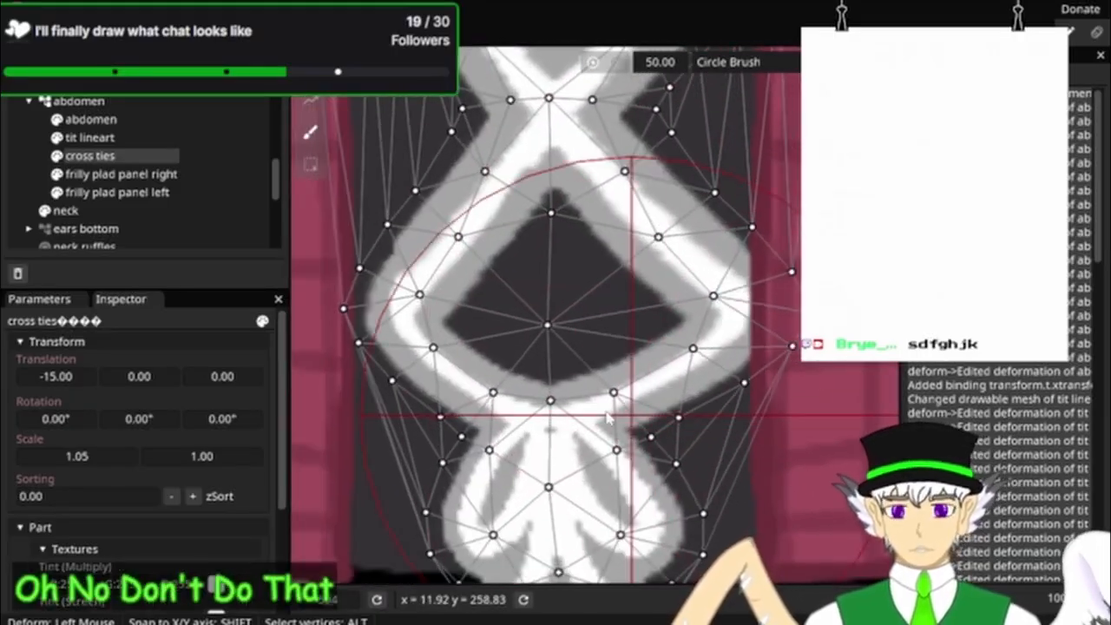
mouse_move(607, 416)
left_mouse_down()
mouse_move(392, 382)
mouse_move(365, 311)
mouse_move(325, 314)
left_mouse_up()
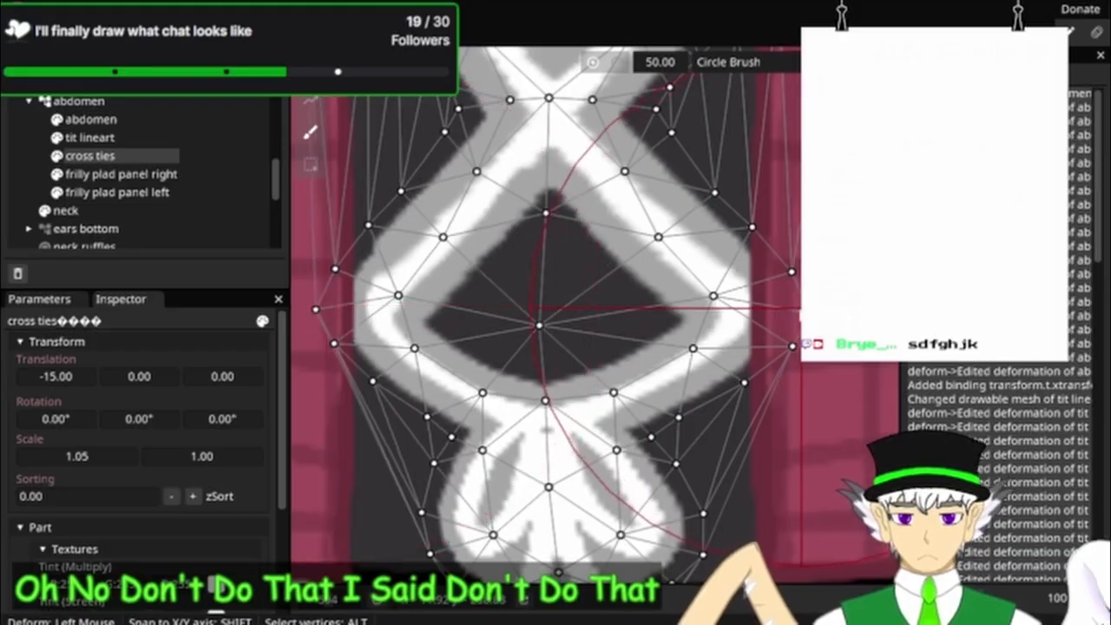
left_click_drag(800, 308, 786, 307)
left_click_drag(814, 437, 807, 364)
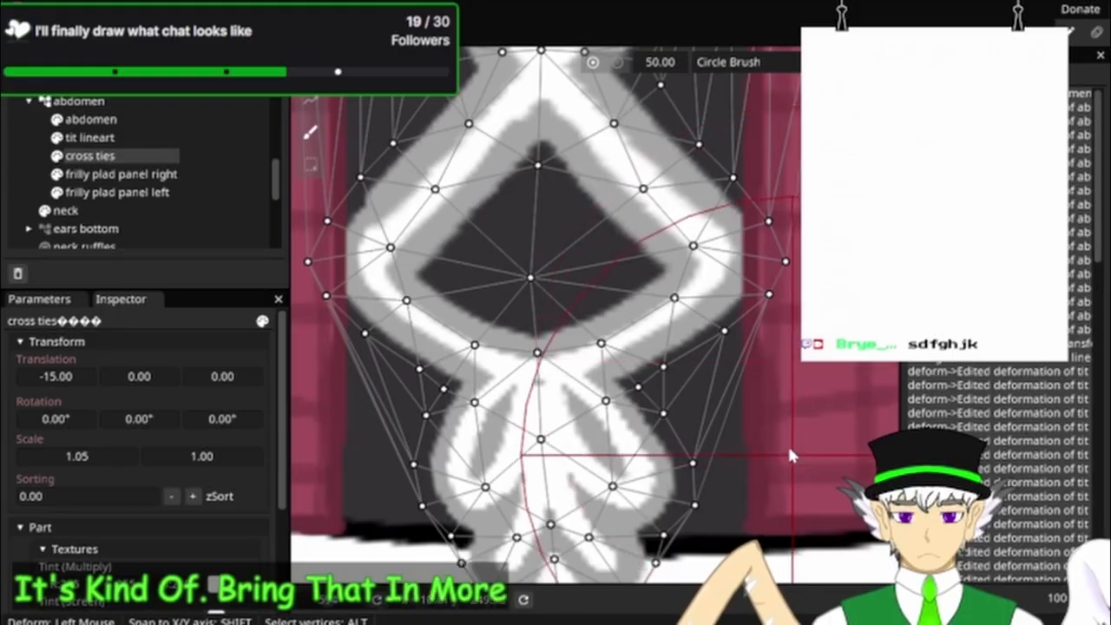
left_click_drag(792, 455, 756, 307)
mouse_move(599, 470)
left_mouse_down()
mouse_move(568, 460)
mouse_move(555, 473)
left_mouse_up()
Step: Preview the cross ties' movement across the Bust yaw range and return to keypoint -1.00, 0.00
scroll(715, 473, "down", 9)
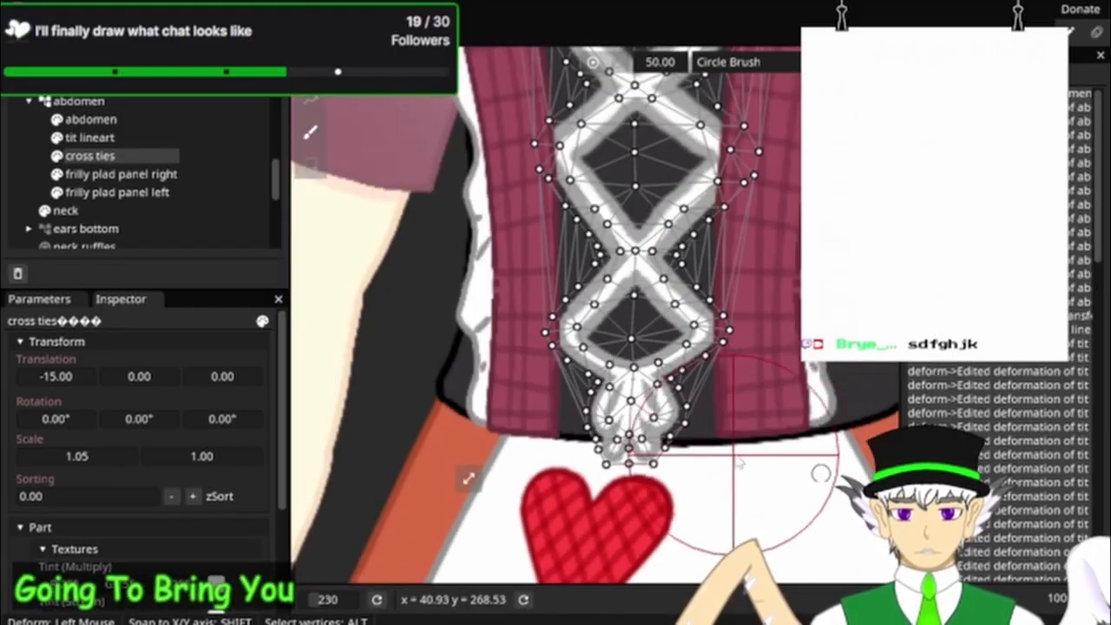
scroll(757, 467, "down", 4)
left_click_drag(784, 423, 668, 538)
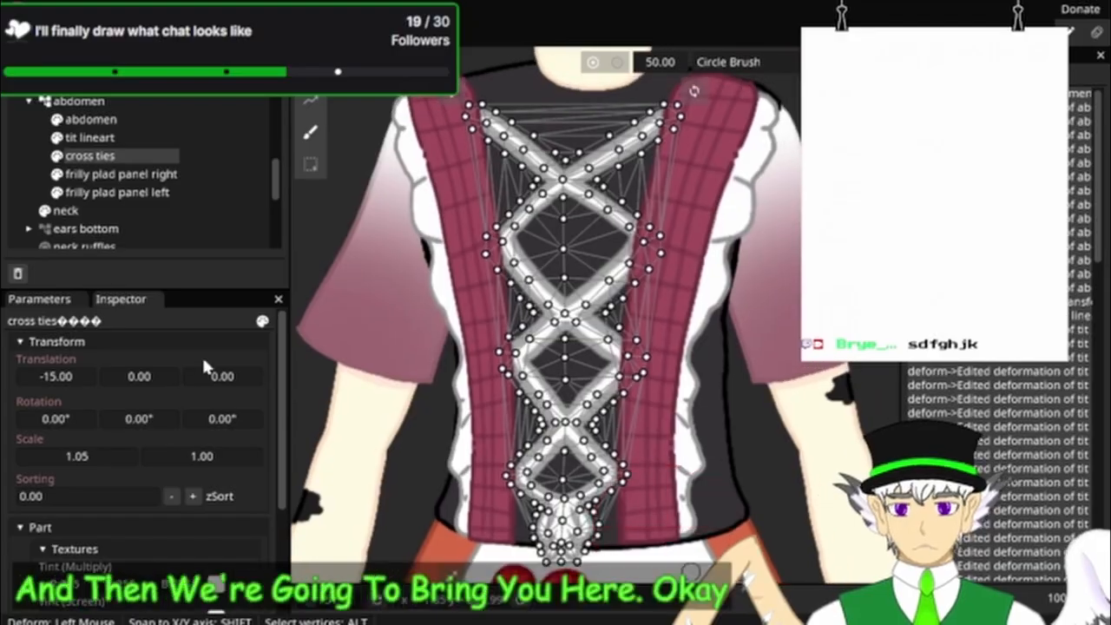
left_click(38, 302)
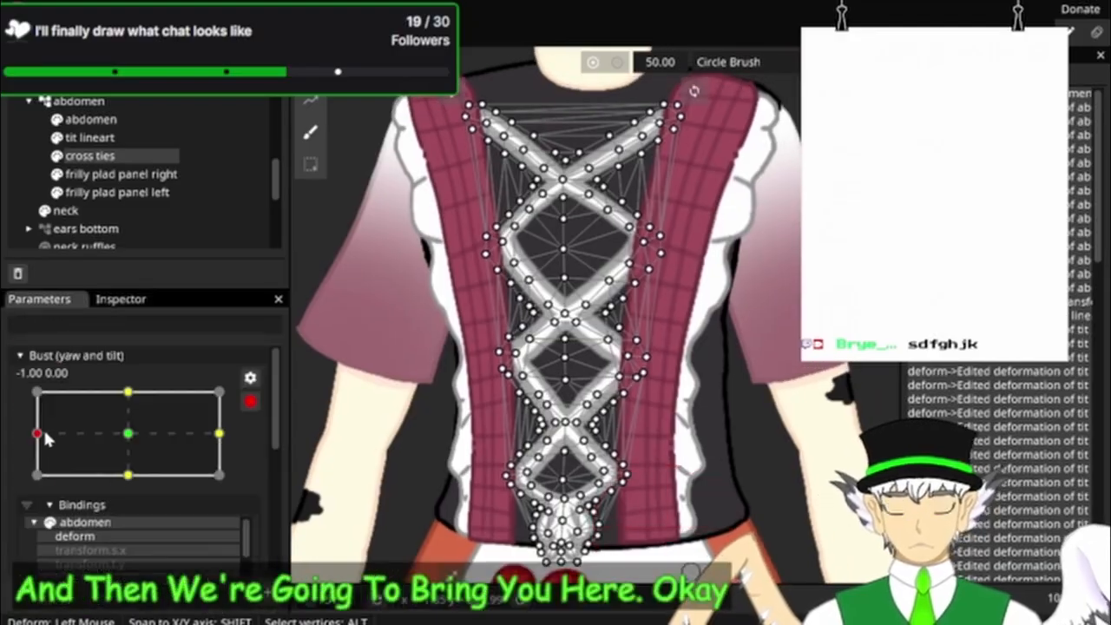
left_click_drag(39, 433, 98, 441)
left_click_drag(175, 444, 9, 443)
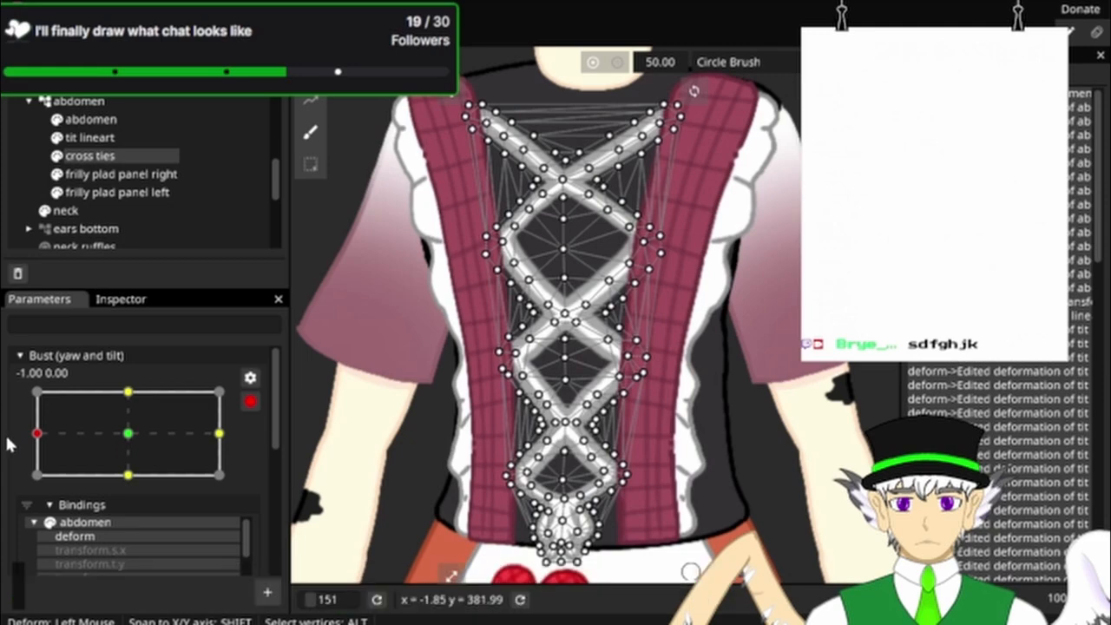
Step: Copy all the cross ties' bindings at Bust keypoint -1.00, 0.00
scroll(112, 483, "down", 3)
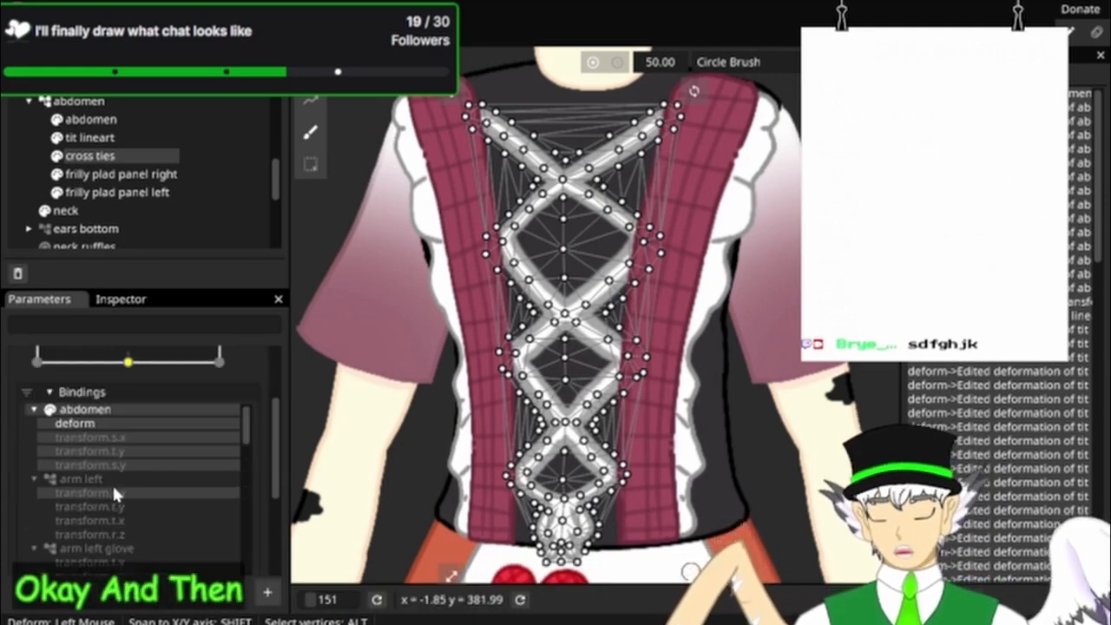
scroll(107, 498, "down", 3)
scroll(258, 457, "down", 3)
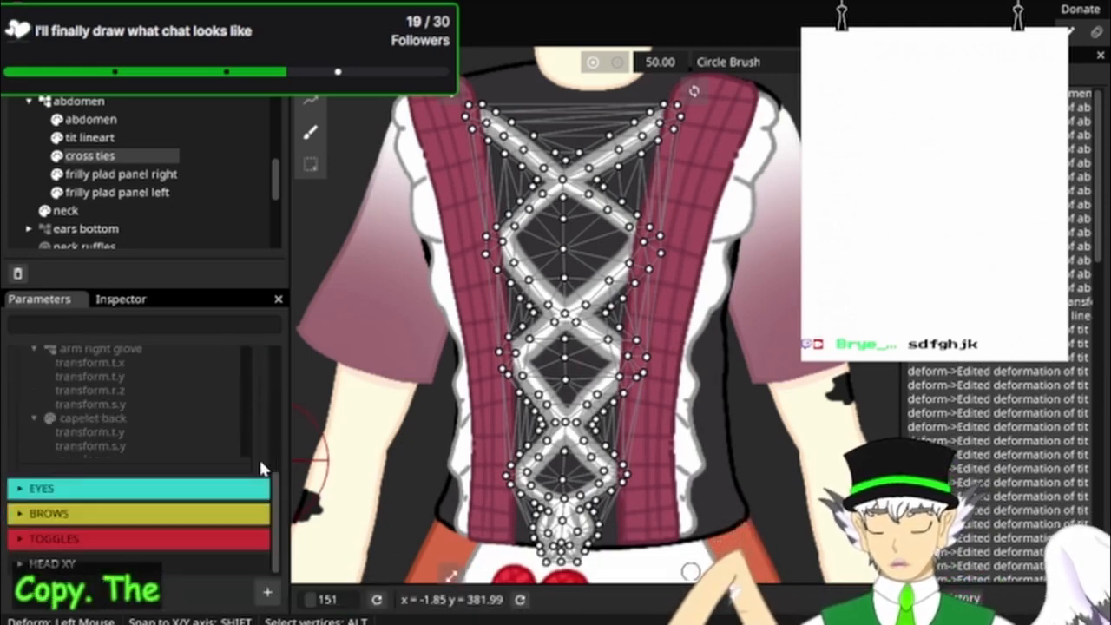
scroll(254, 448, "up", 3)
scroll(175, 447, "down", 4)
scroll(175, 450, "down", 2)
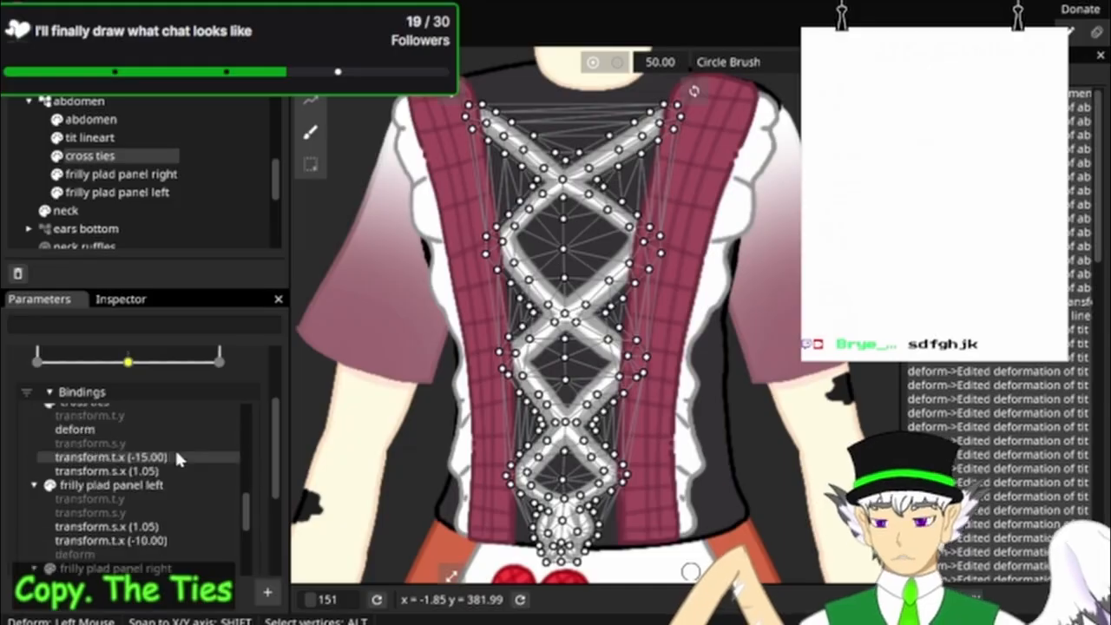
scroll(175, 450, "up", 2)
left_click(83, 457)
right_click(109, 478)
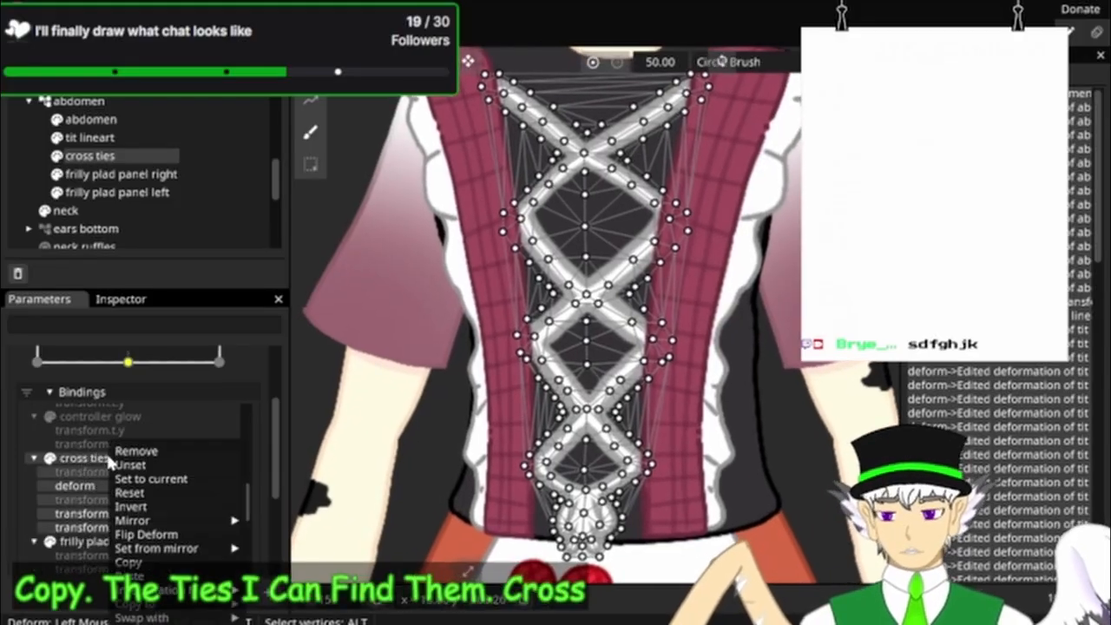
left_click(136, 563)
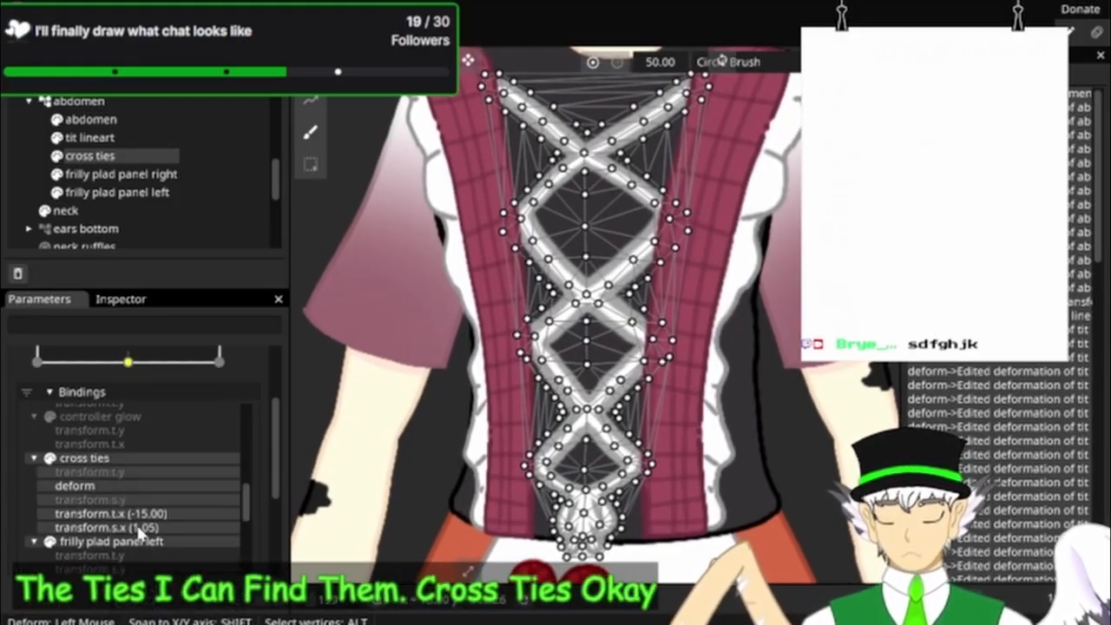
Step: Paste the copied cross ties values onto Bust keypoint 1.00, 0.00
scroll(141, 395, "up", 3)
left_click(128, 433)
right_click(214, 431)
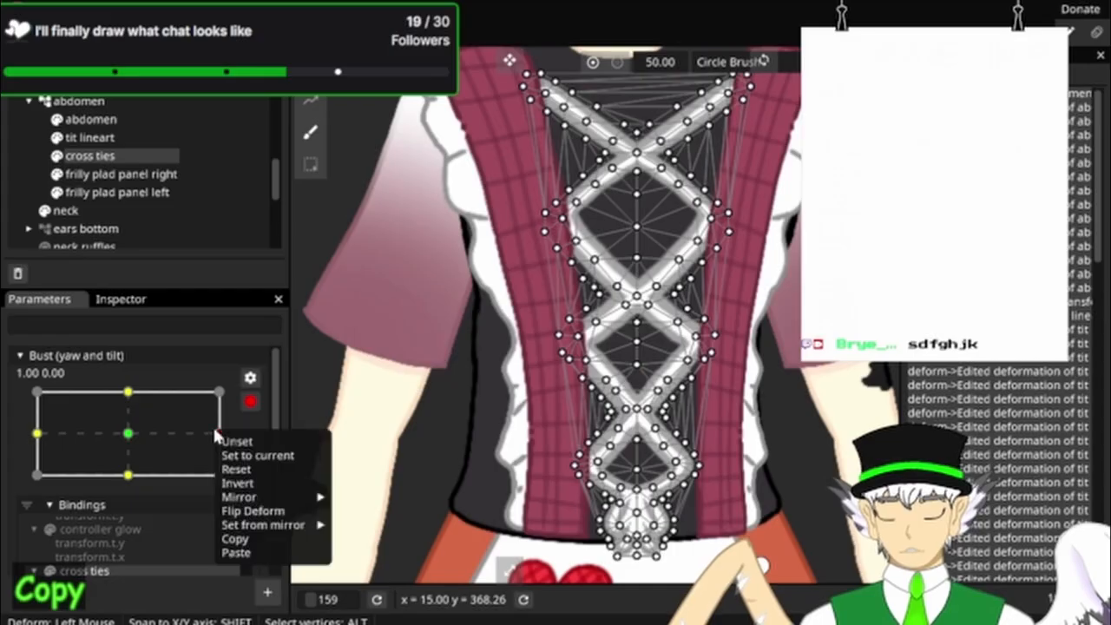
left_click(236, 552)
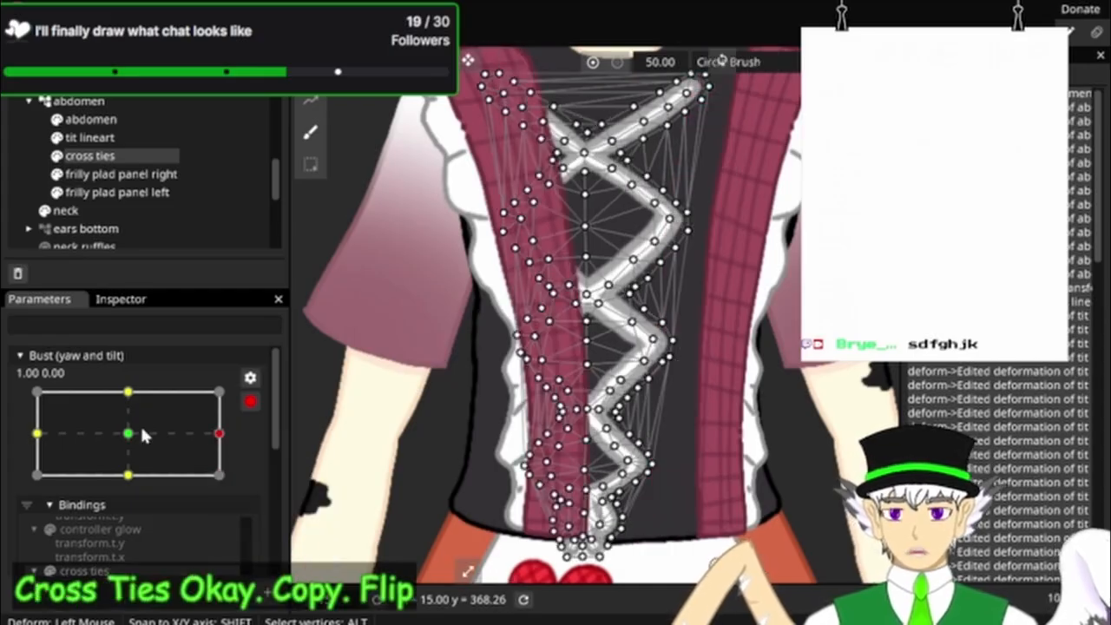
Step: Mirror the cross ties' bindings horizontally at Bust keypoint 1.00, 0.00
scroll(159, 521, "down", 2)
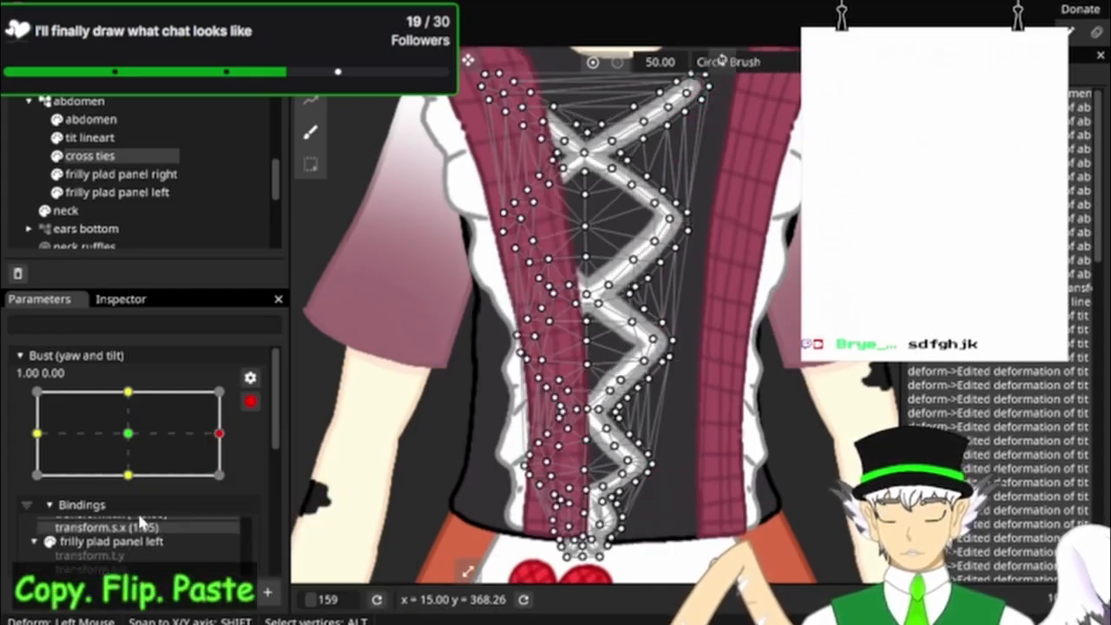
scroll(250, 510, "down", 3)
scroll(148, 483, "up", 3)
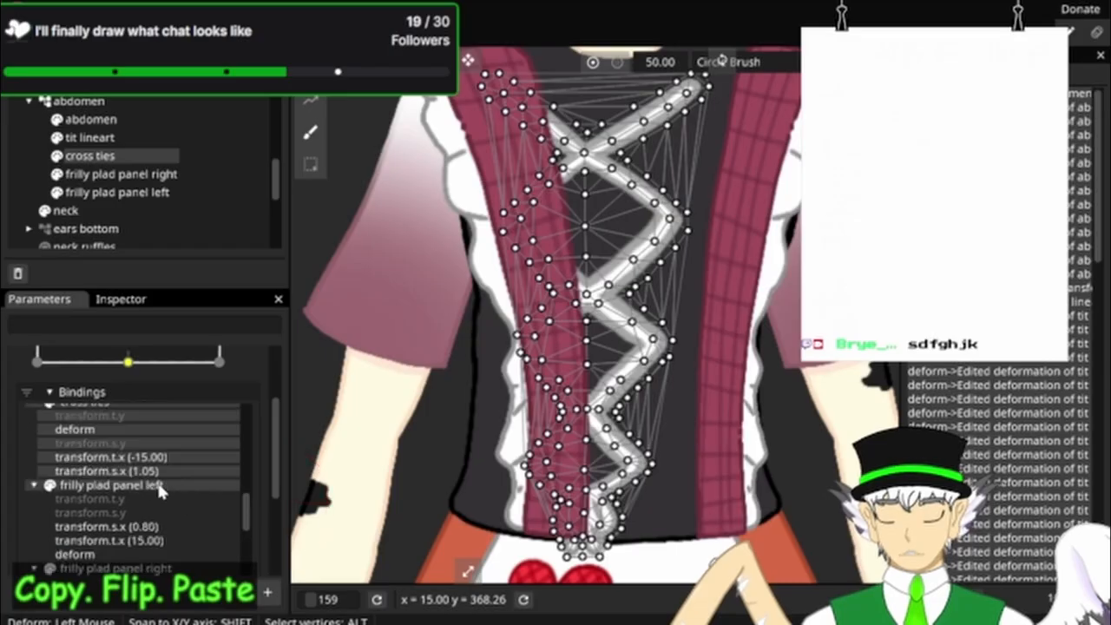
right_click(106, 448)
mouse_move(140, 521)
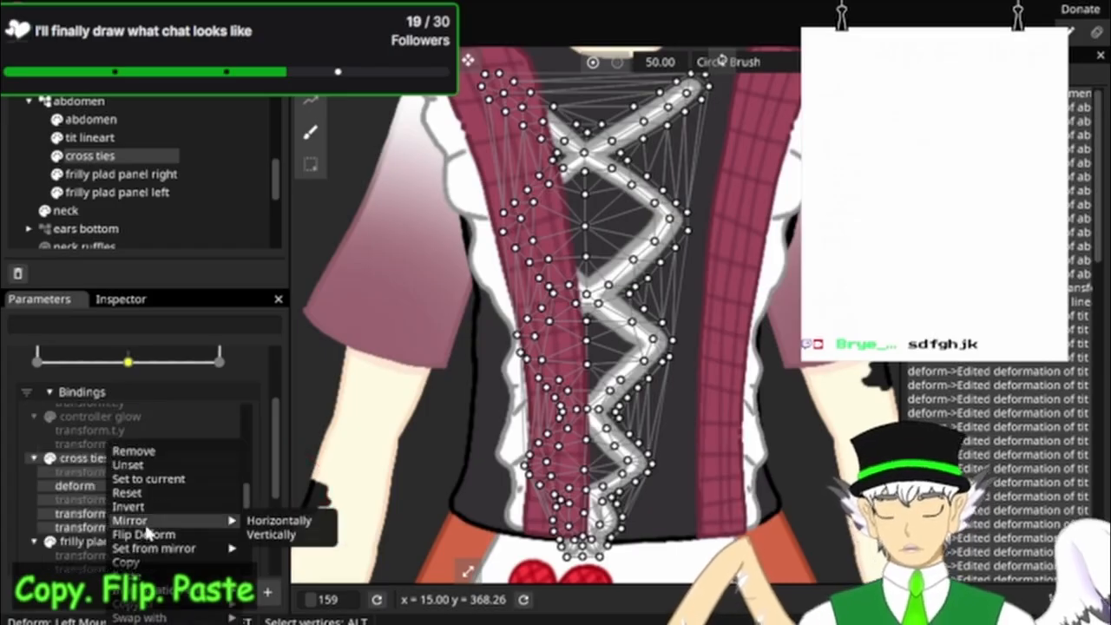
left_click(260, 520)
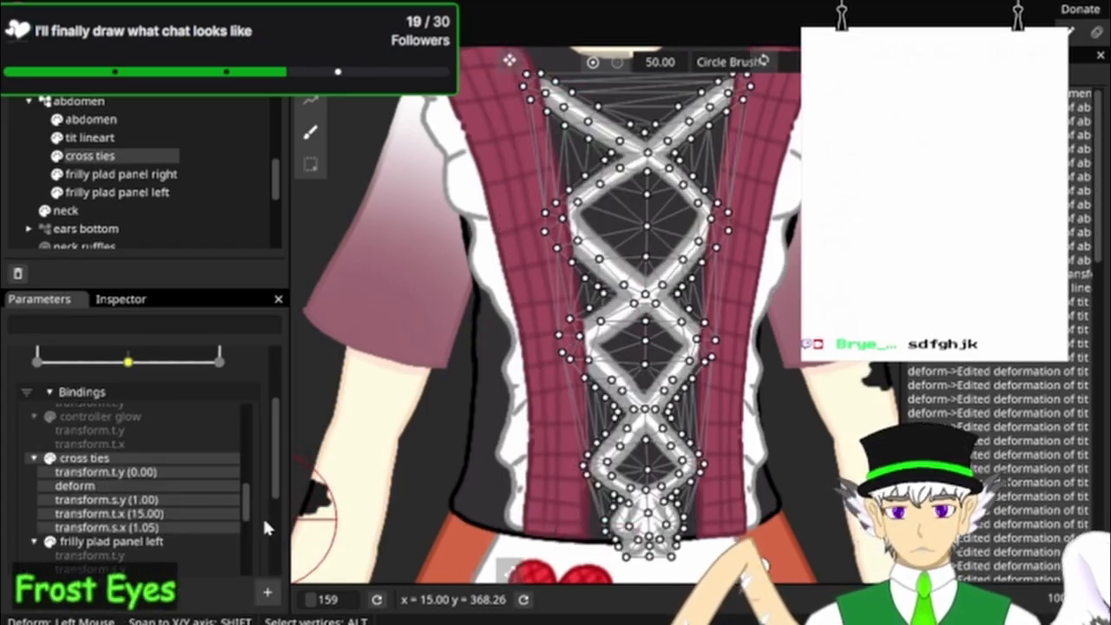
Step: Deselect the cross ties and preview the whole torso by sweeping Bust yaw from 1.00 to -1.00
left_click(200, 169)
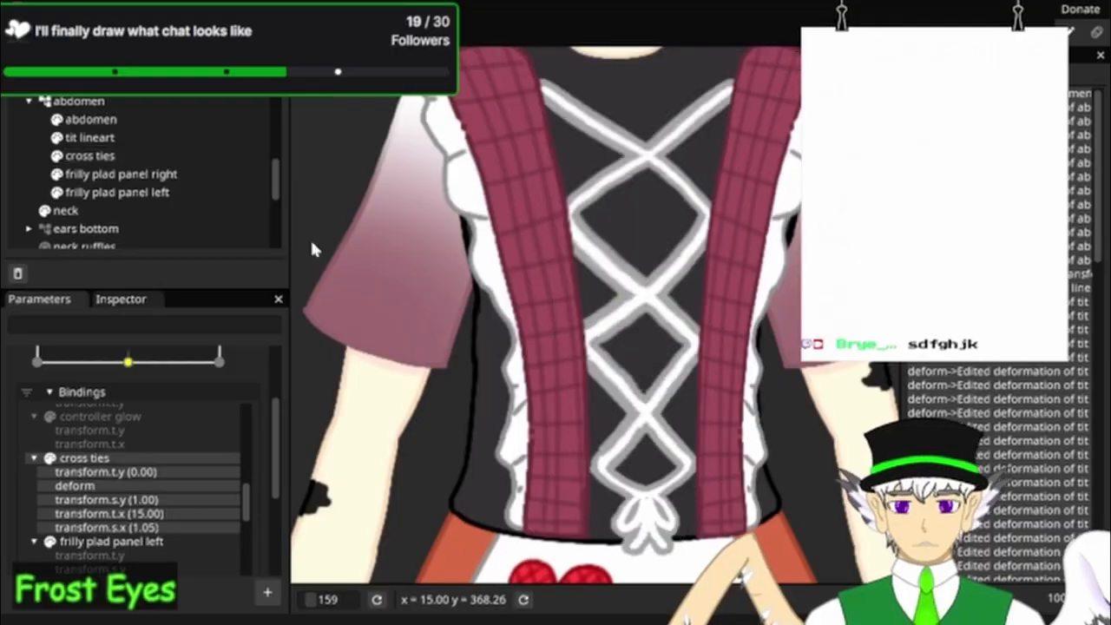
scroll(715, 373, "down", 4)
left_click_drag(716, 373, 613, 465)
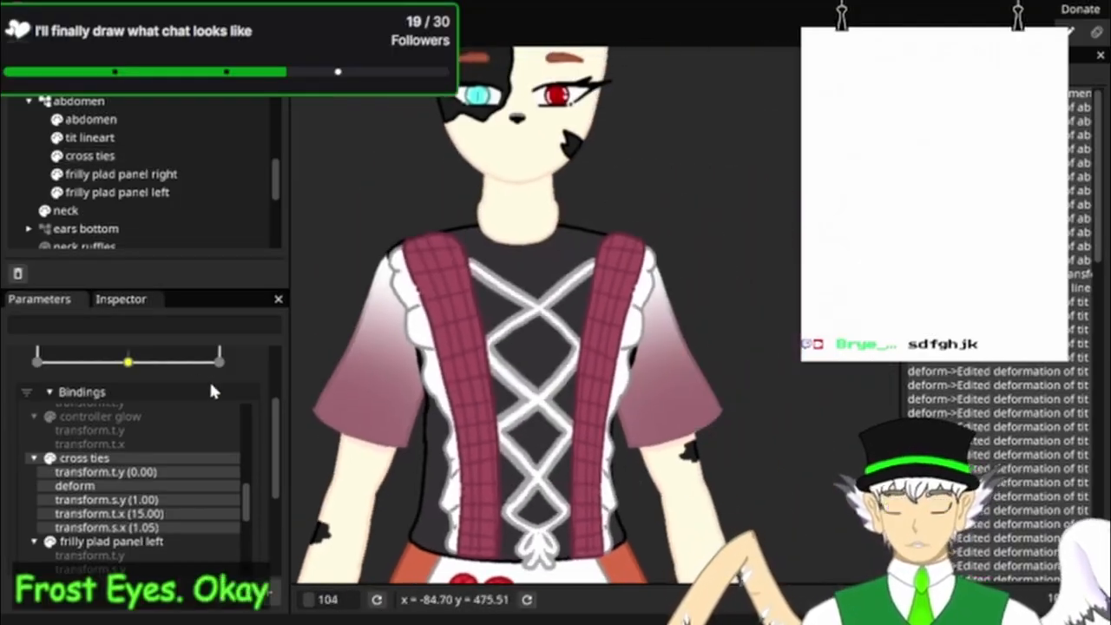
scroll(211, 380, "up", 1)
left_click_drag(219, 378, 60, 378)
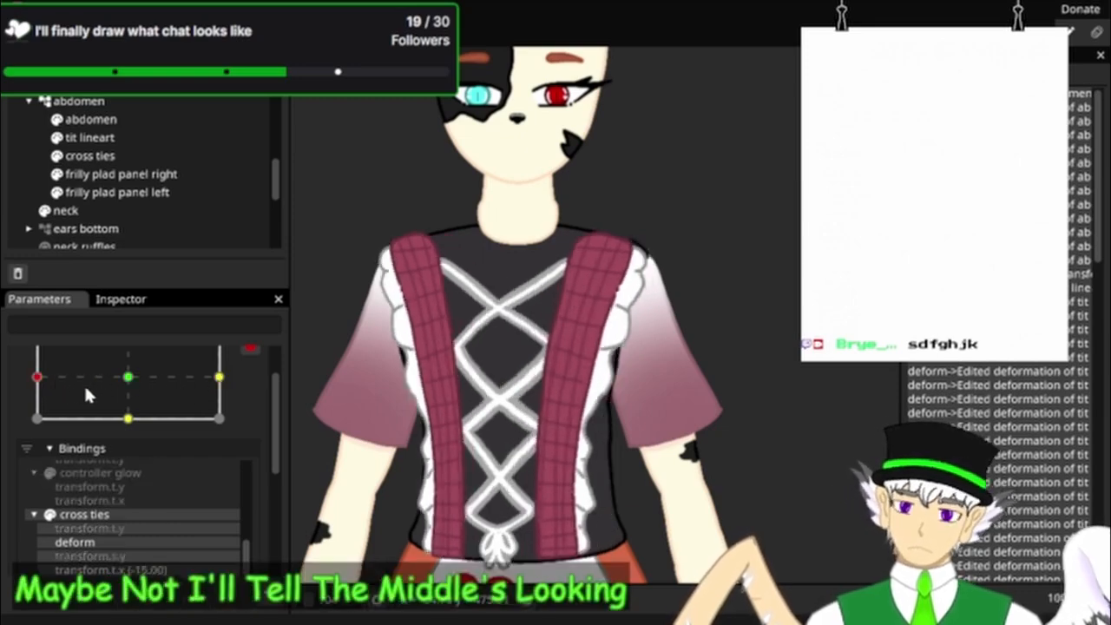
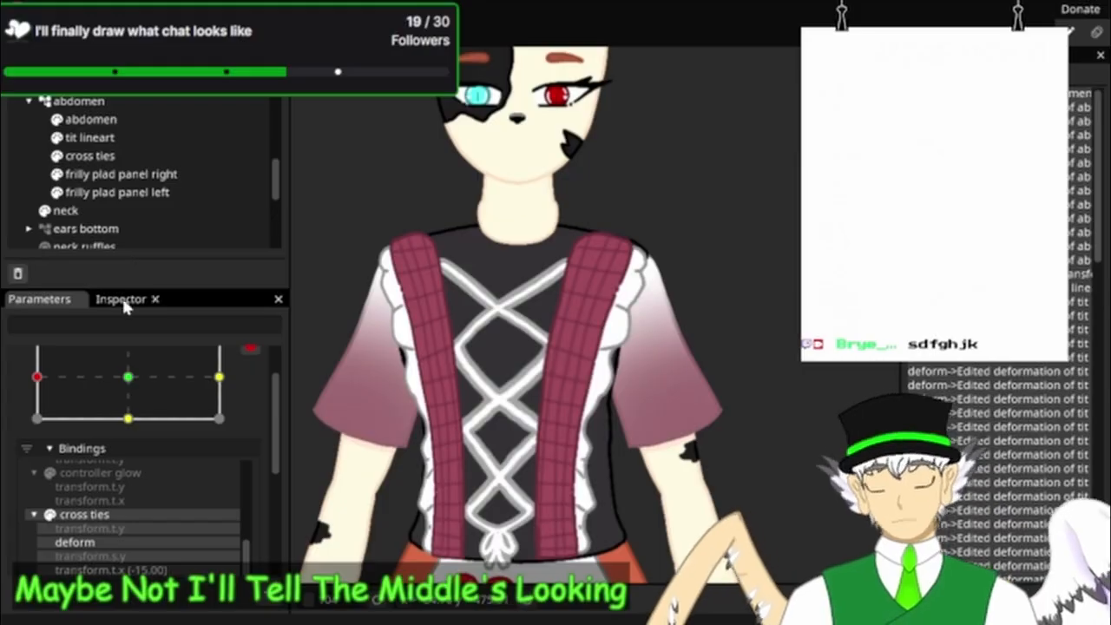
Step: Shift the top crossing of the cross ties and the mesh just below it slightly left with the size 50 circle brush
left_click(95, 156)
scroll(524, 313, "up", 3)
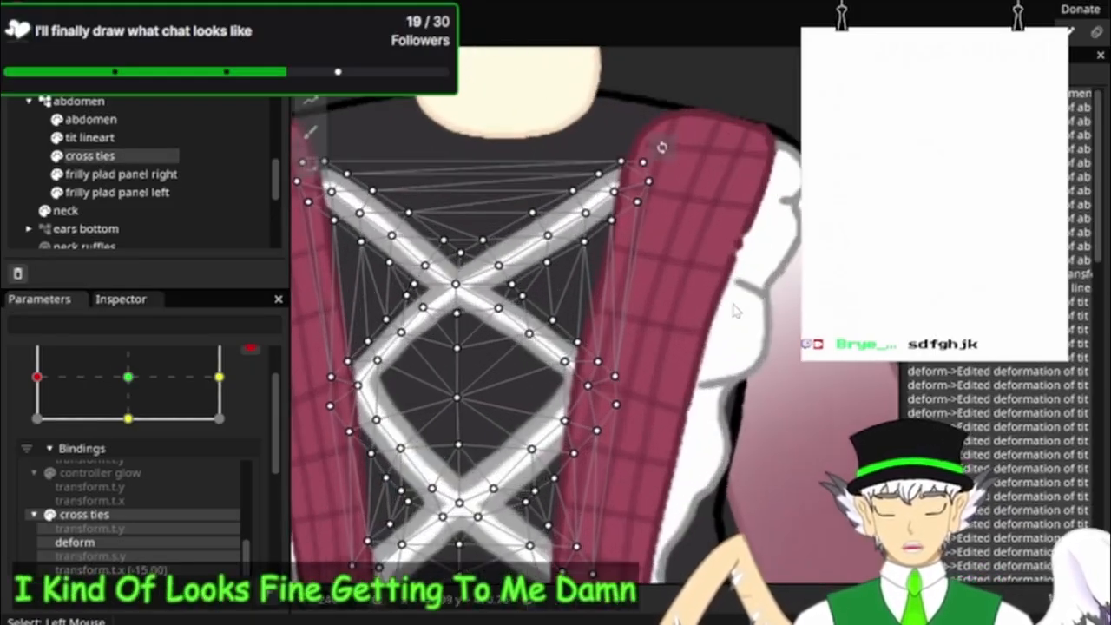
scroll(725, 347, "up", 1)
left_click(310, 132)
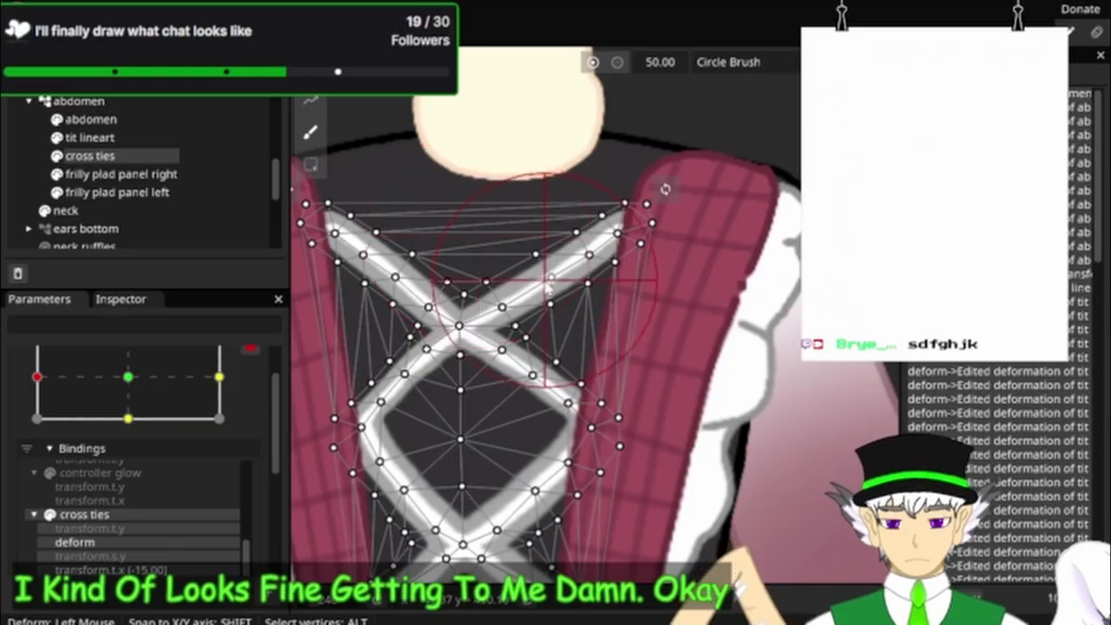
left_click_drag(594, 286, 582, 281)
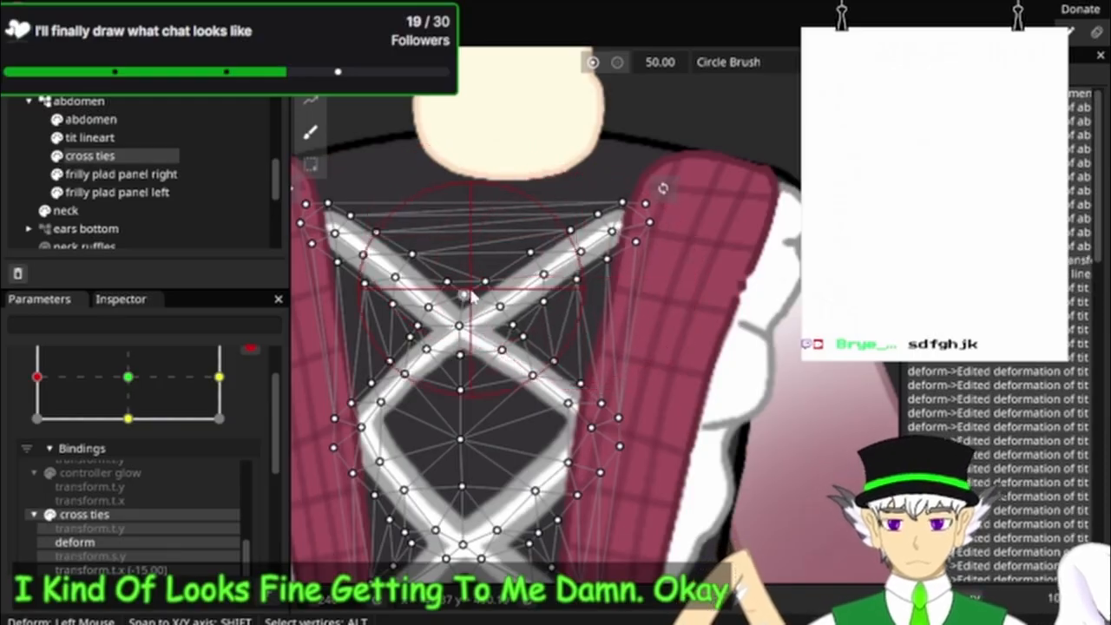
left_click_drag(466, 298, 451, 294)
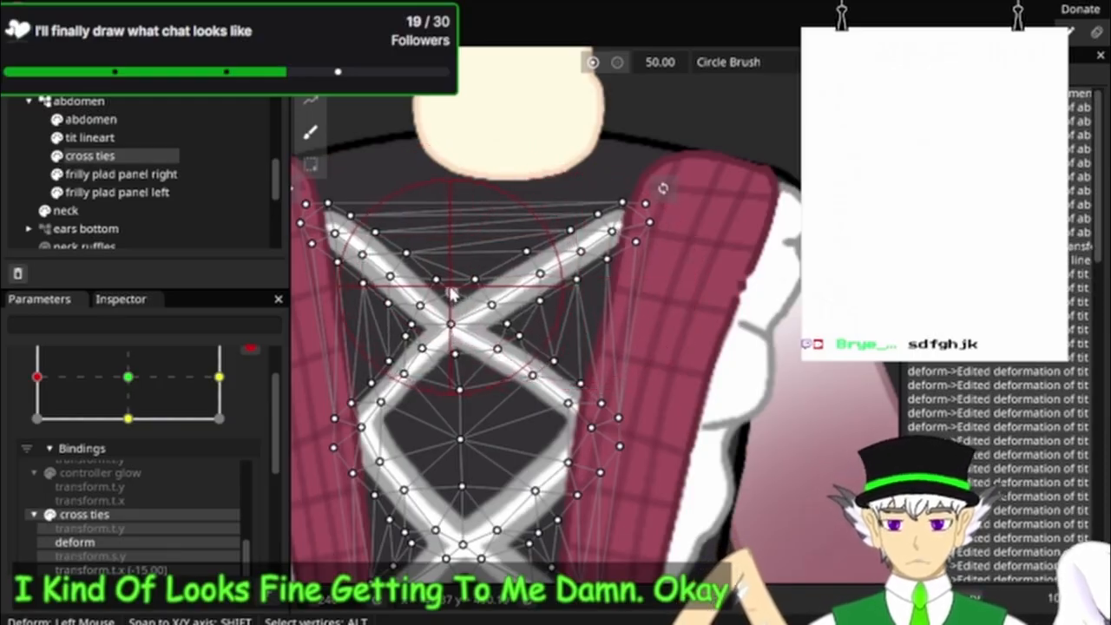
left_click_drag(461, 391, 447, 395)
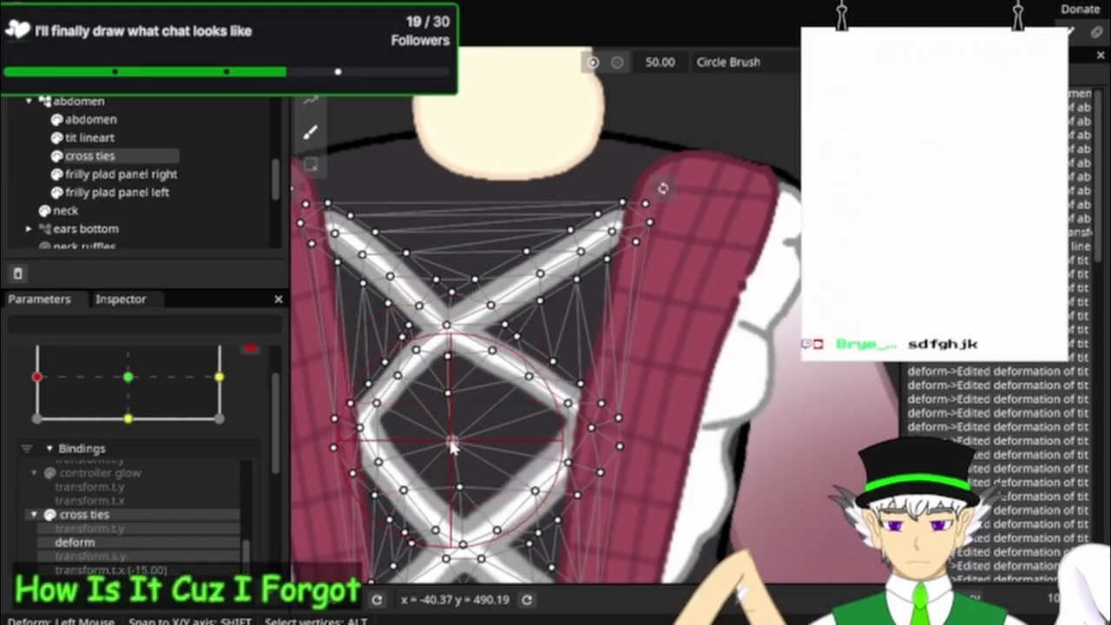
left_click_drag(451, 441, 447, 443)
Step: Reposition the second crossing of the cross ties with the circle brush, nudging it and the mesh above it back to the right
left_click_drag(687, 507, 751, 351)
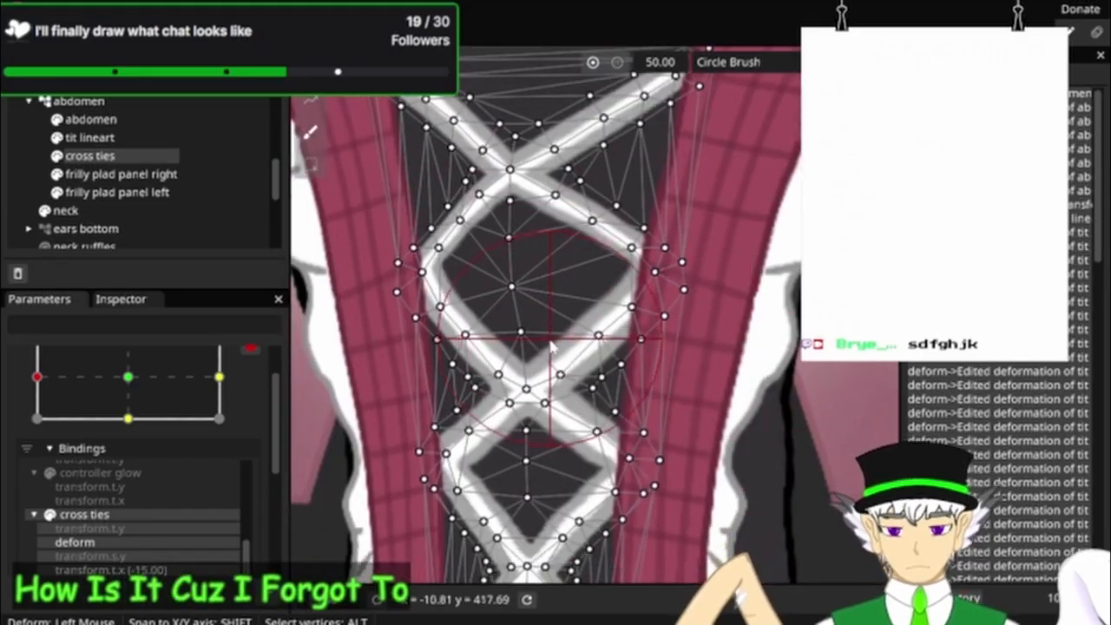
mouse_move(526, 330)
left_mouse_down()
mouse_move(513, 329)
mouse_move(518, 393)
mouse_move(508, 387)
left_mouse_up()
left_click_drag(563, 463, 612, 351)
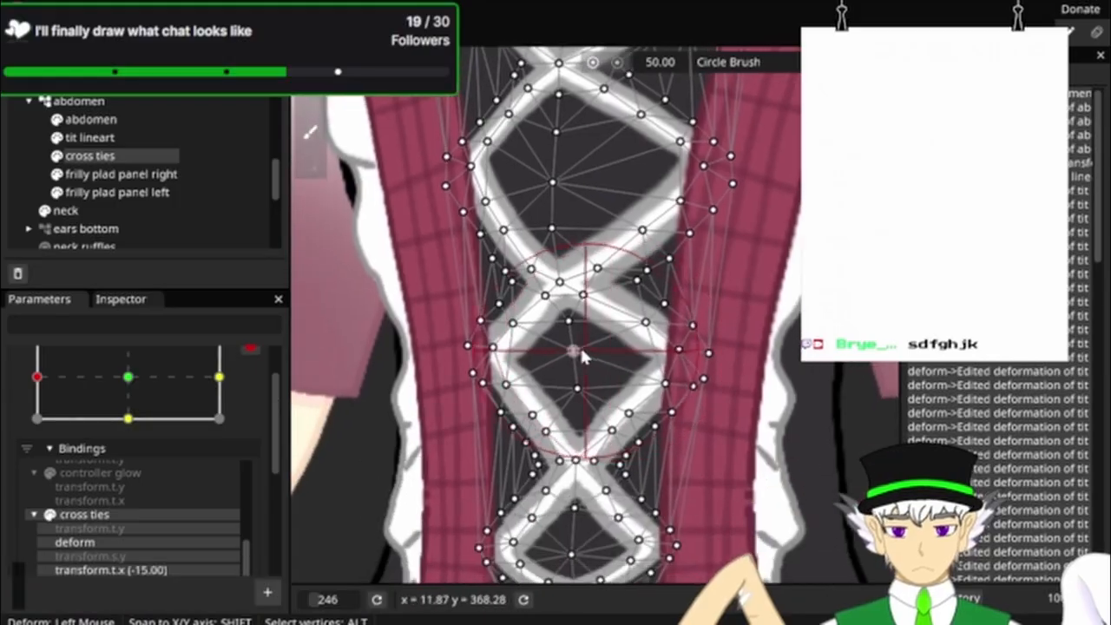
left_click_drag(549, 235, 570, 233)
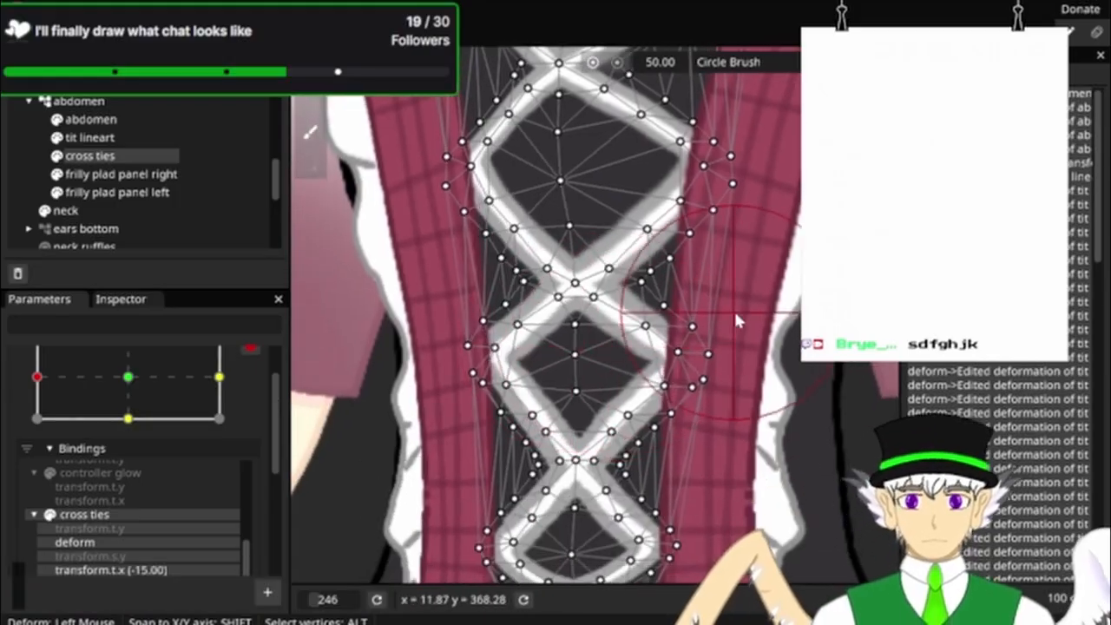
Step: Brush the upper diamond's middle and the second crossing slightly left, and push the right corners of the upper two diamonds inward
left_click_drag(772, 348, 769, 379)
left_click_drag(769, 379, 753, 496)
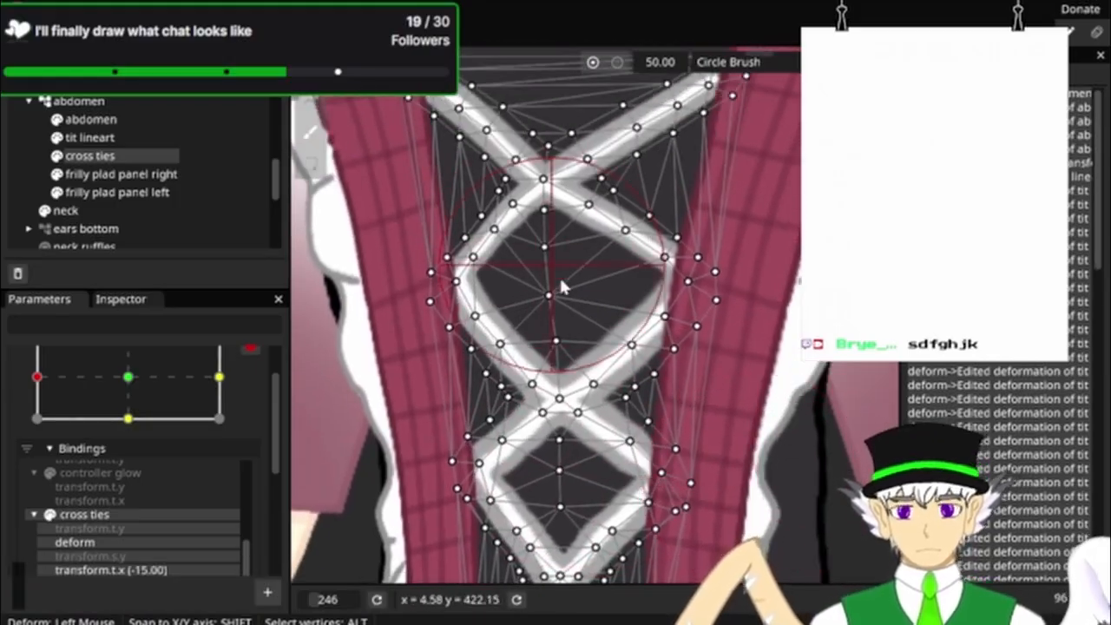
mouse_move(553, 302)
left_mouse_down()
mouse_move(542, 298)
mouse_move(559, 372)
mouse_move(538, 347)
left_mouse_up()
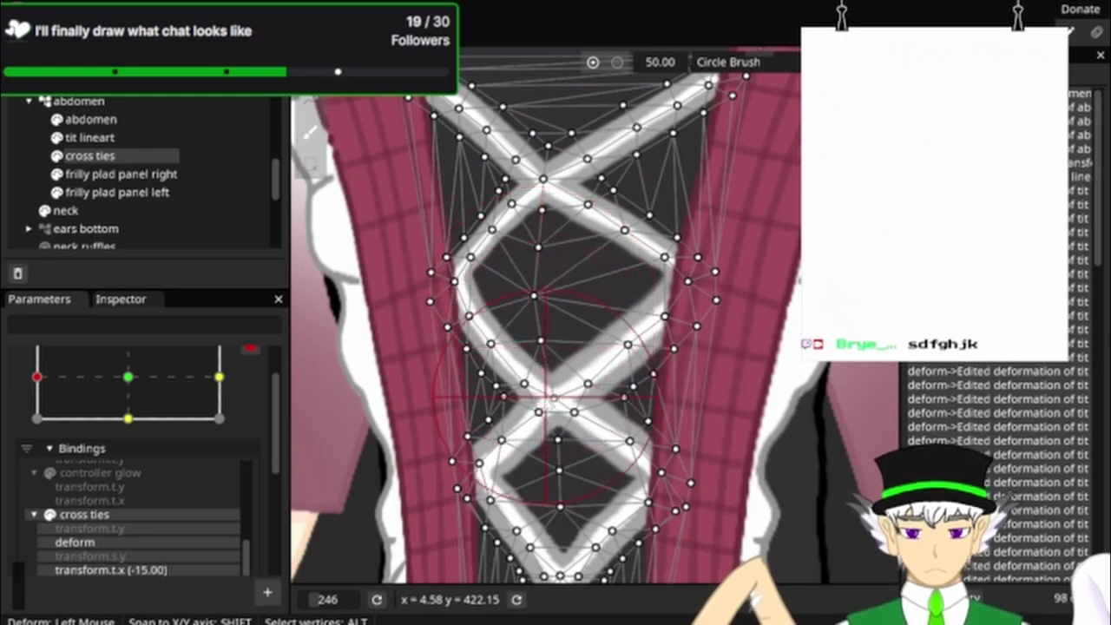
left_click_drag(550, 398, 542, 397)
left_click_drag(732, 302, 705, 294)
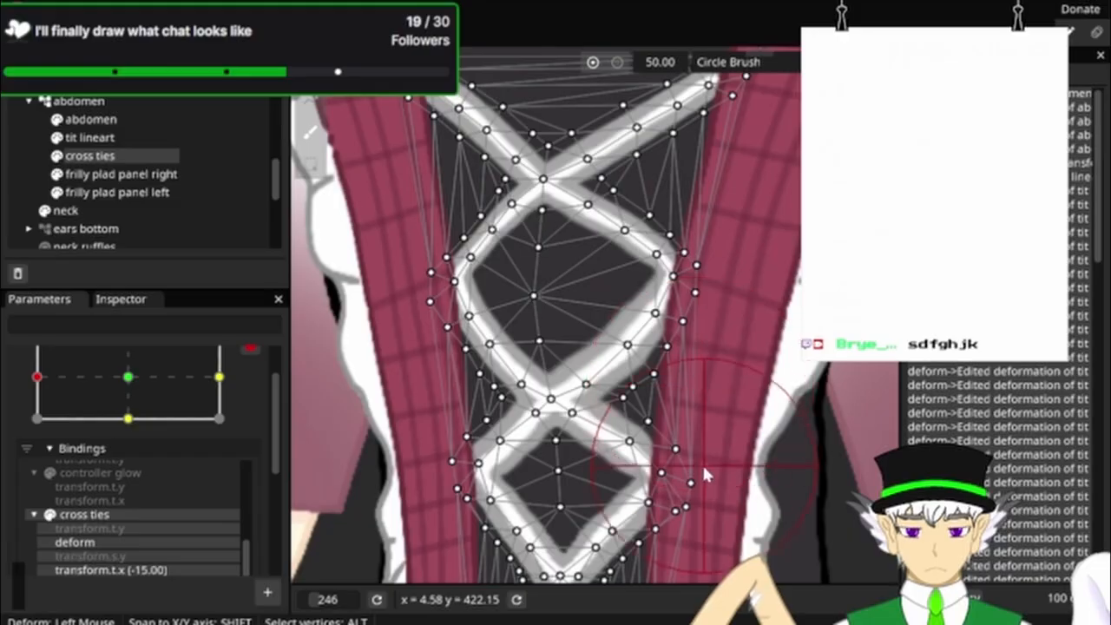
left_click_drag(702, 463, 673, 473)
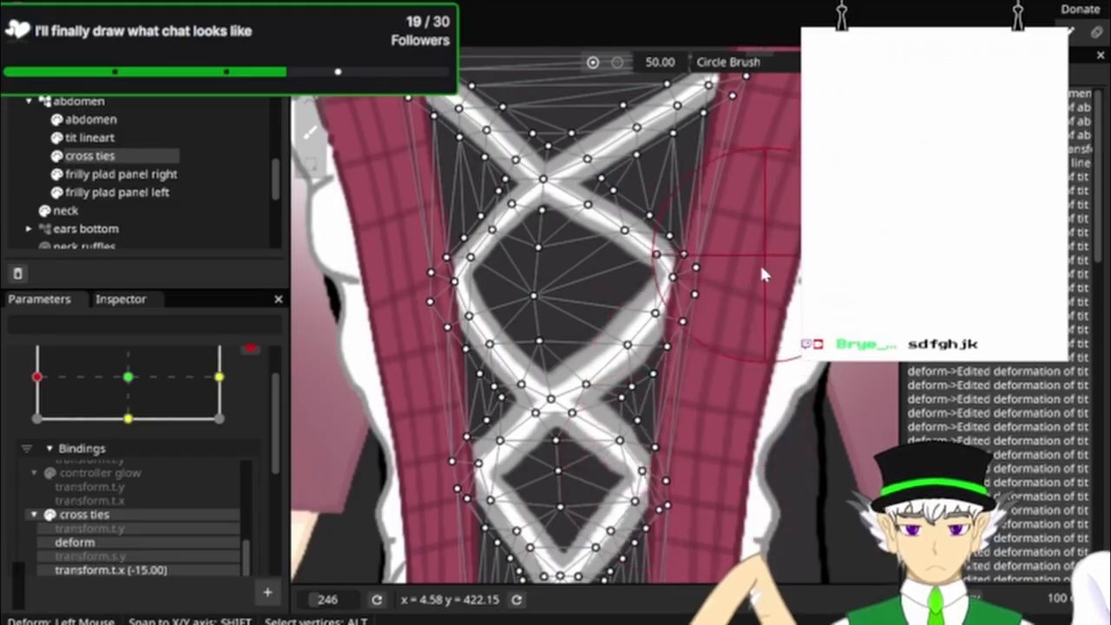
Step: Reshape the left side of the upper diamond in the cross ties, nudging it slightly inward with the circle brush
left_click_drag(747, 180, 687, 389)
left_click_drag(427, 298, 415, 314)
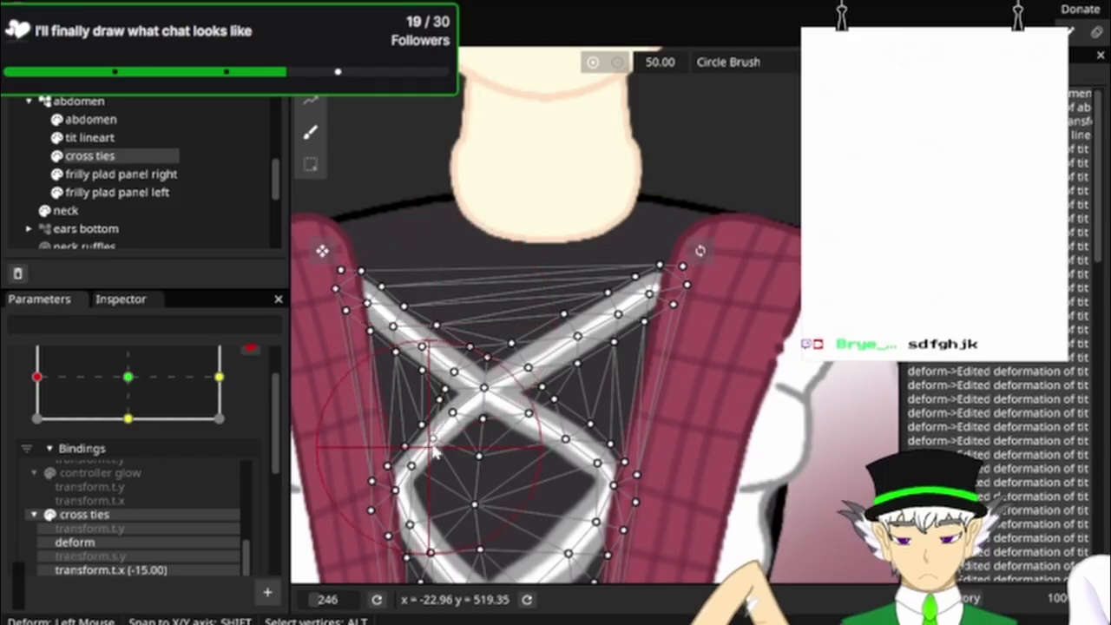
left_click_drag(434, 462, 473, 510)
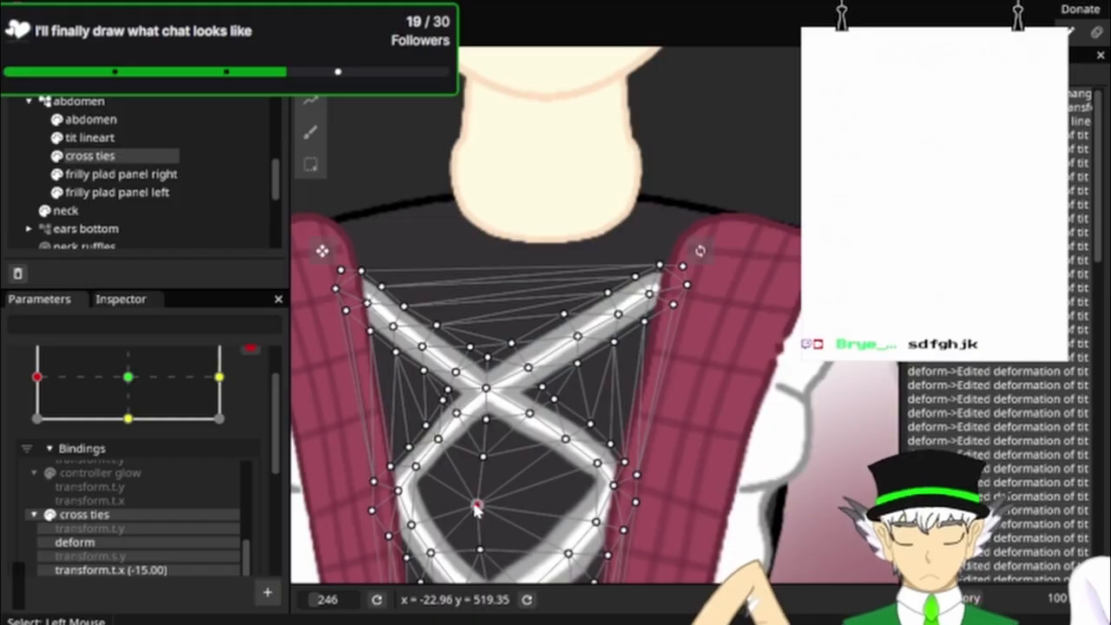
Step: Move the individual vertices down the middle of the upper diamond rightward to line them up vertically
left_click_drag(475, 511, 487, 512)
scroll(694, 325, "up", 5)
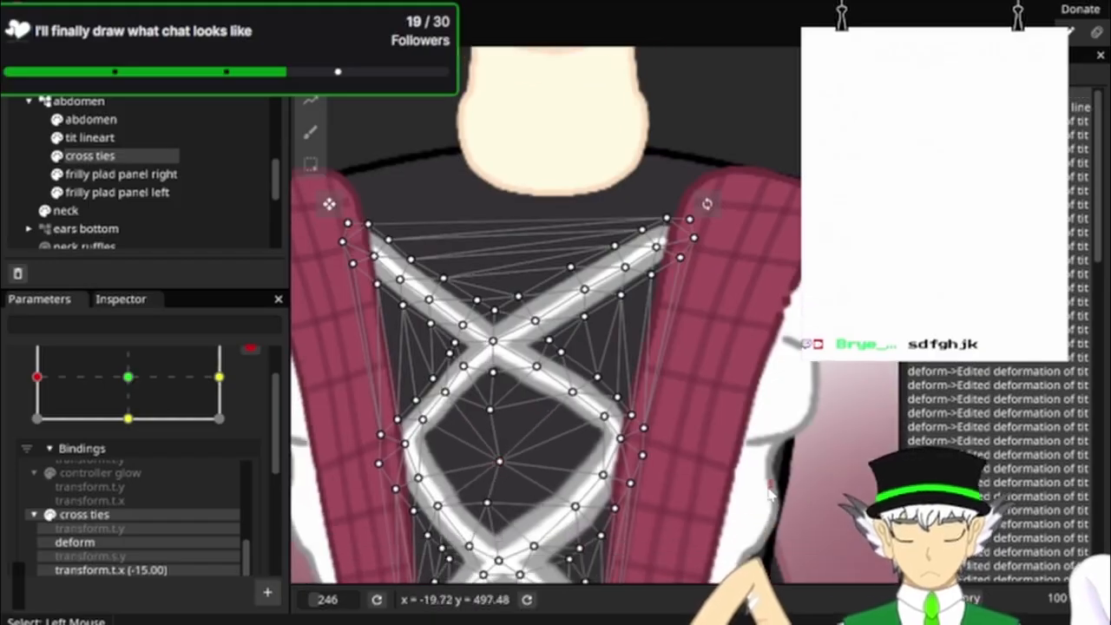
left_click_drag(694, 327, 835, 411)
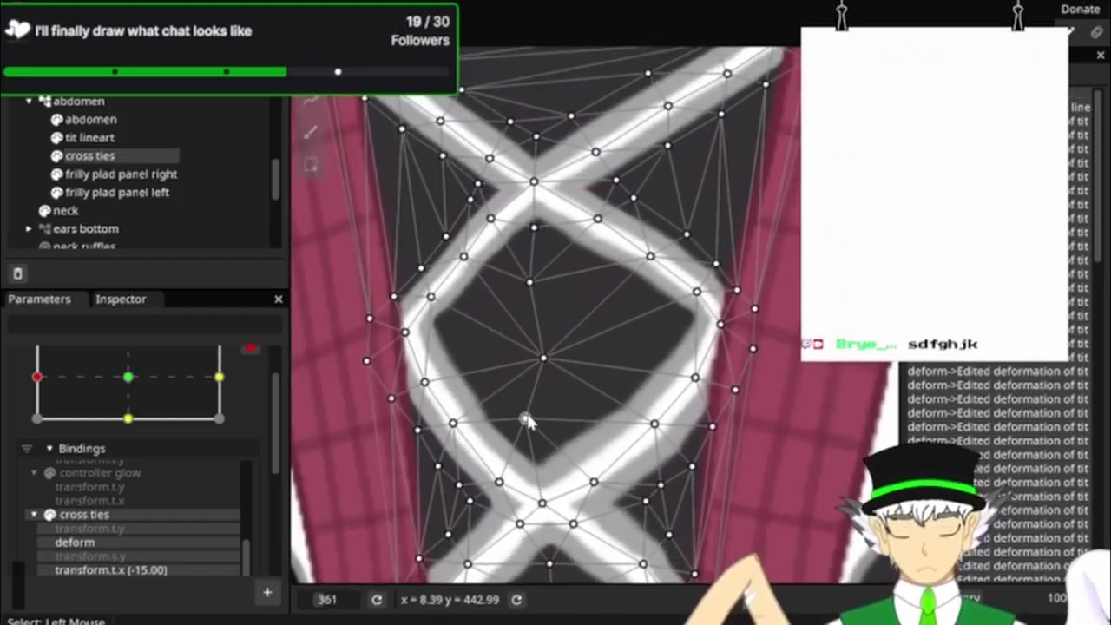
left_click_drag(526, 419, 544, 418)
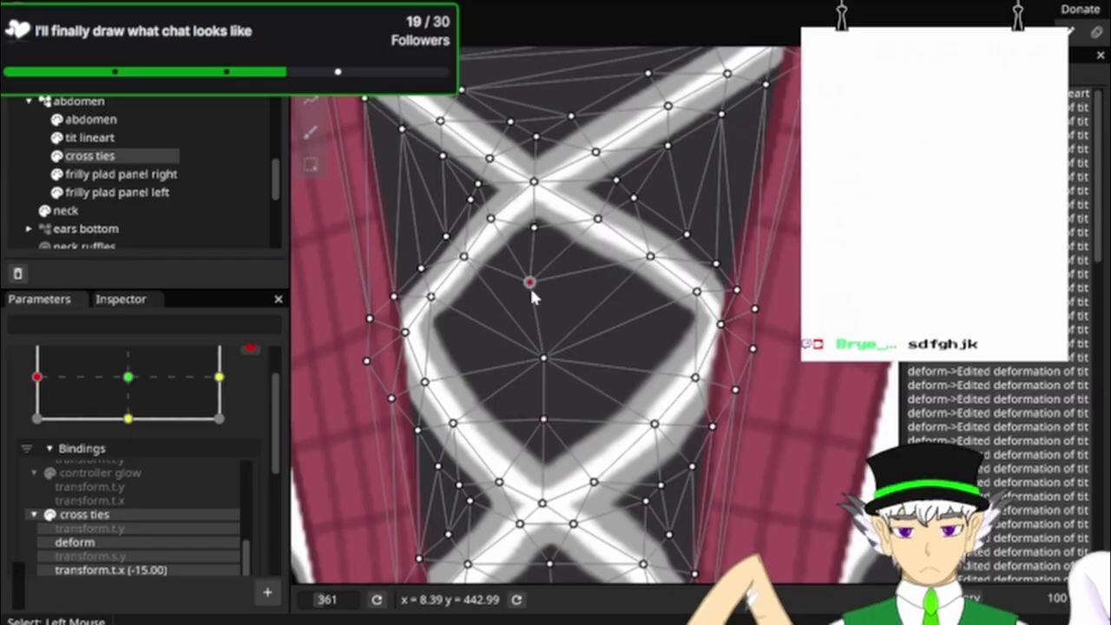
left_click_drag(531, 290, 539, 290)
left_click_drag(534, 228, 539, 228)
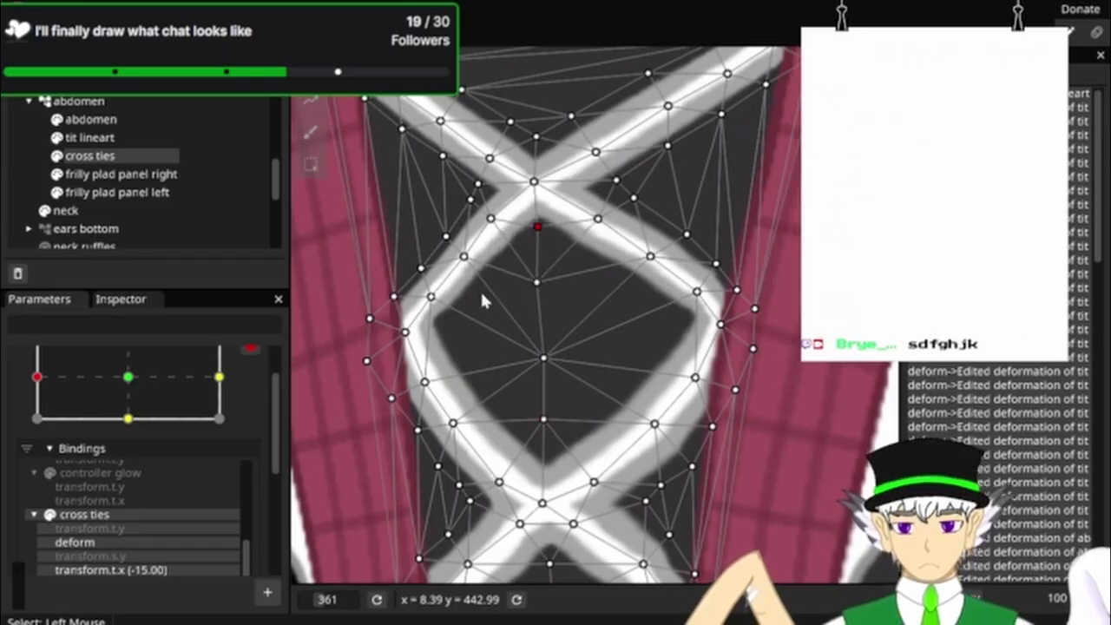
Step: Try to move the vertices along the upper diamond's upper-left strap inward
left_click_drag(431, 297, 479, 275)
left_click_drag(496, 226, 512, 237)
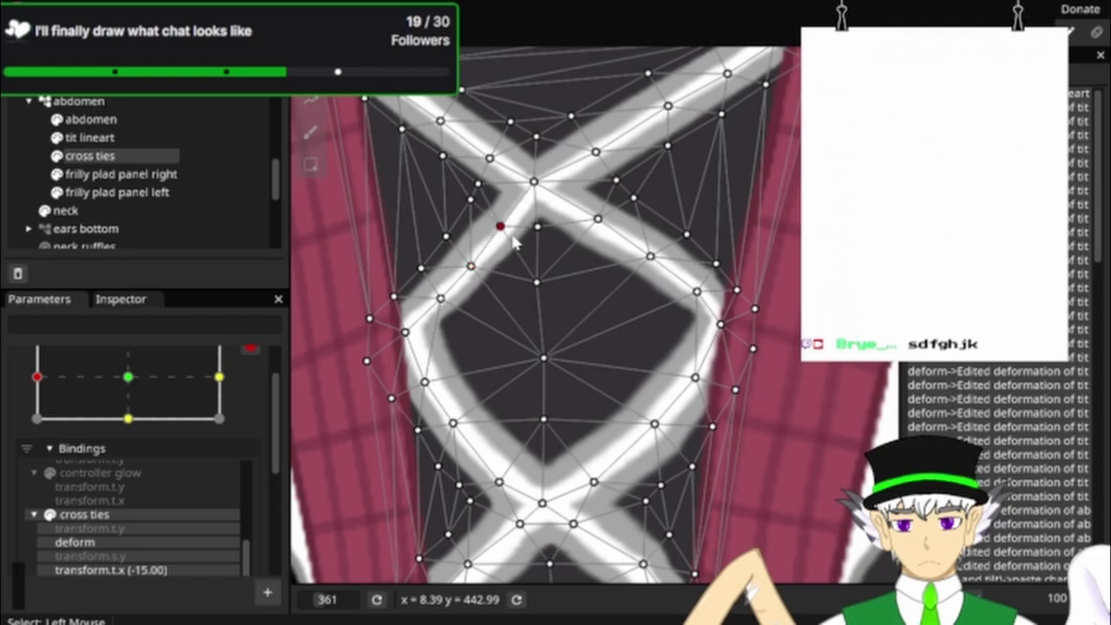
key("ctrl+z")
key("ctrl+z")
key("ctrl+z")
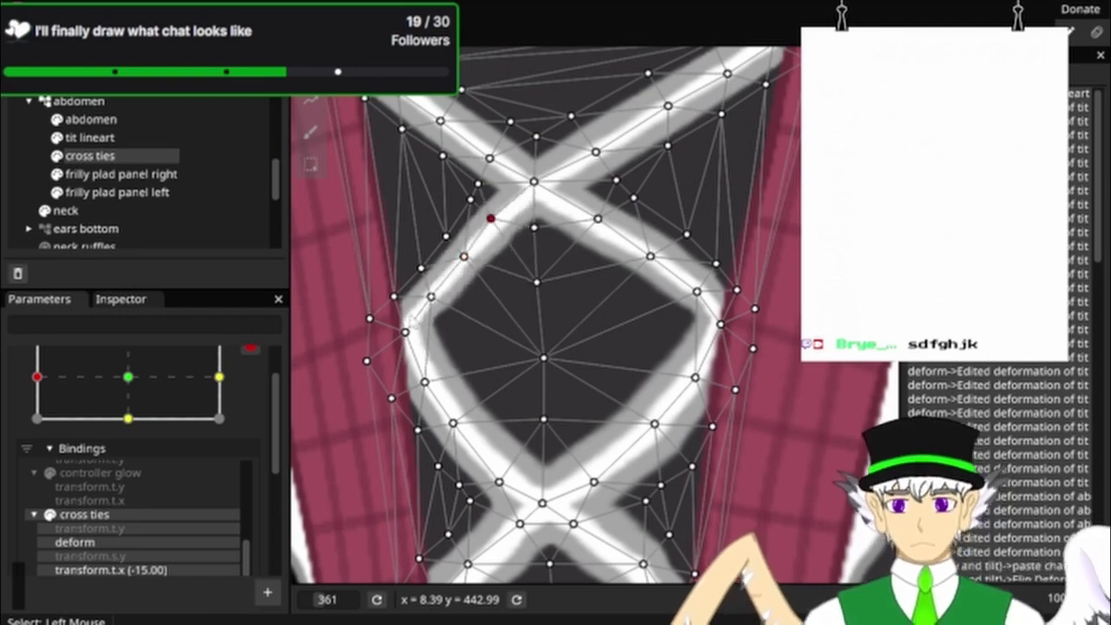
Step: Move the outer mesh vertices beside the upper diamond's upper-left strap slightly outward
left_click_drag(393, 298, 402, 258)
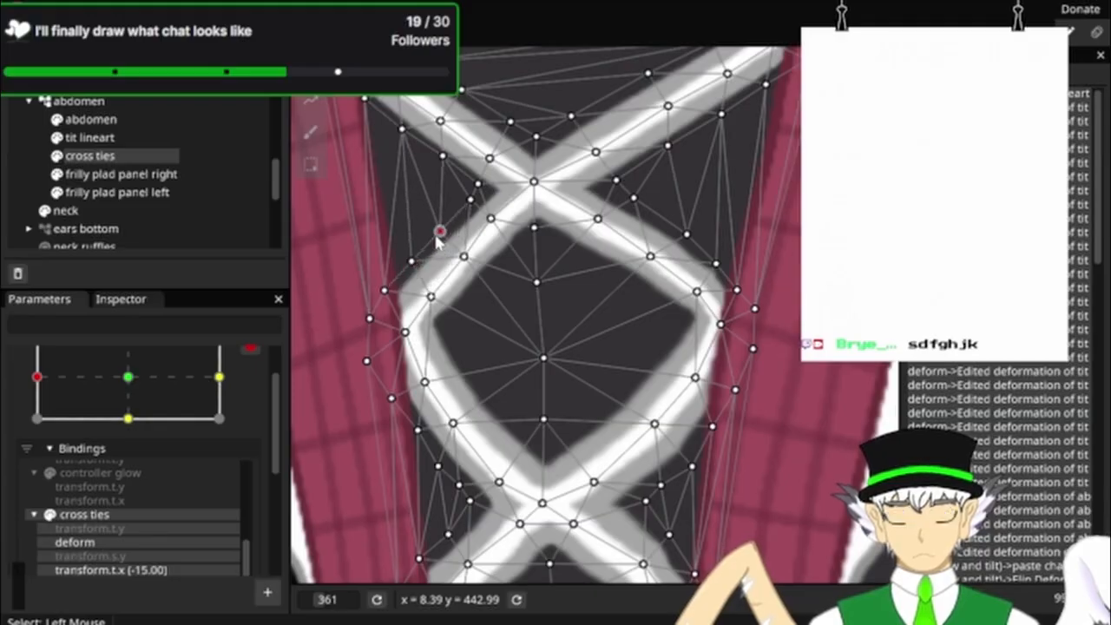
scroll(680, 338, "down", 5)
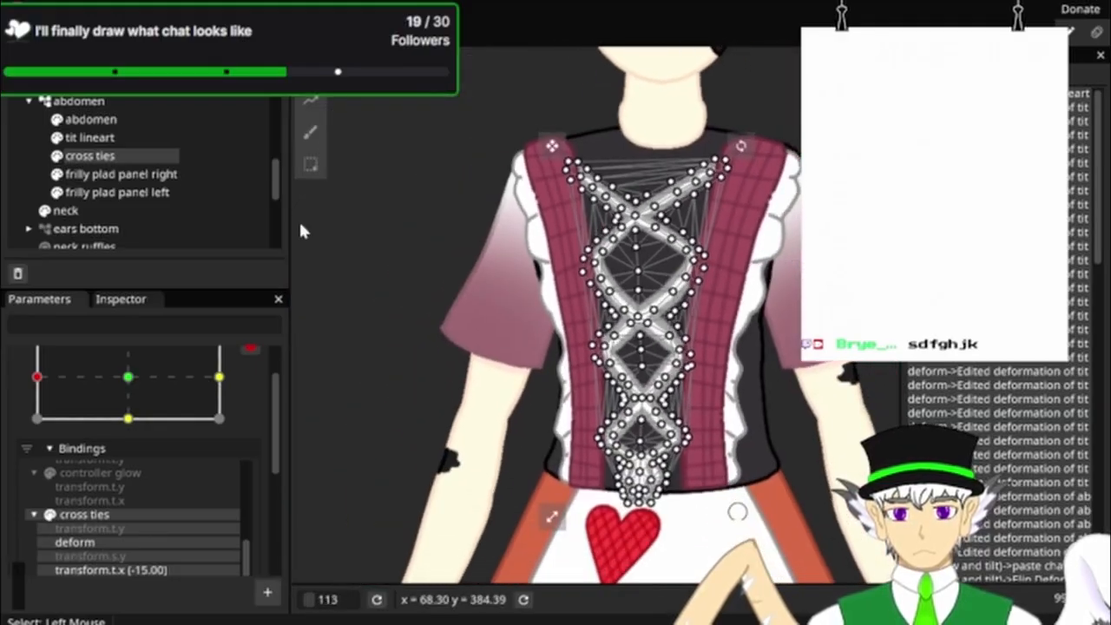
Step: Deselect the cross ties and inspect the lacing up close while sweeping Bust yaw between 0.00 and -1.00
left_click(113, 174)
scroll(614, 274, "up", 6)
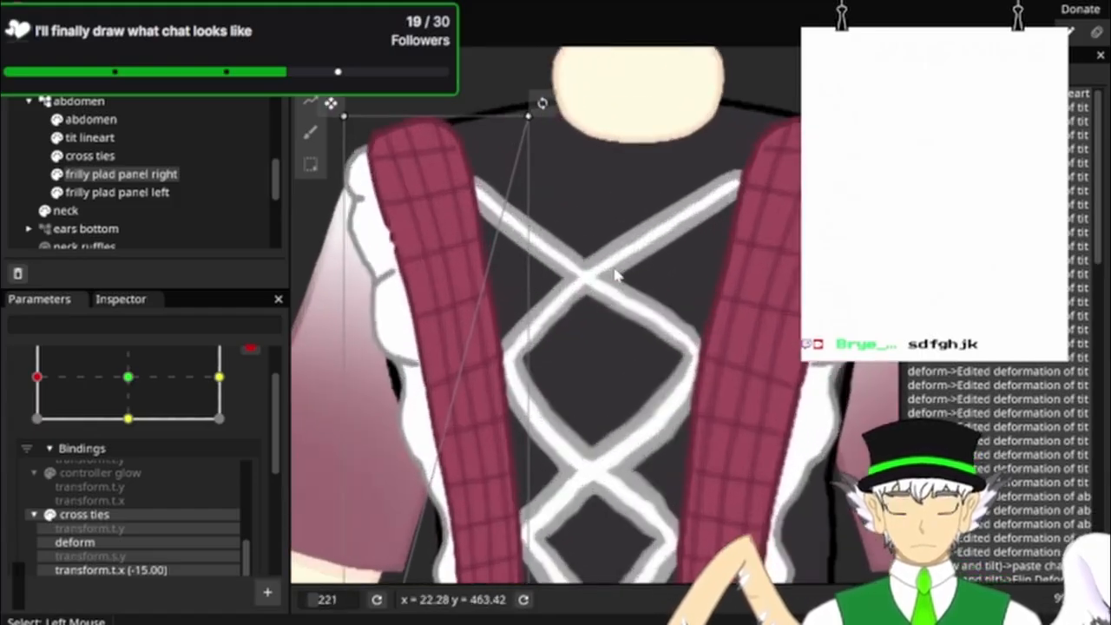
left_click_drag(614, 270, 599, 170)
scroll(593, 279, "up", 3)
scroll(596, 170, "down", 3)
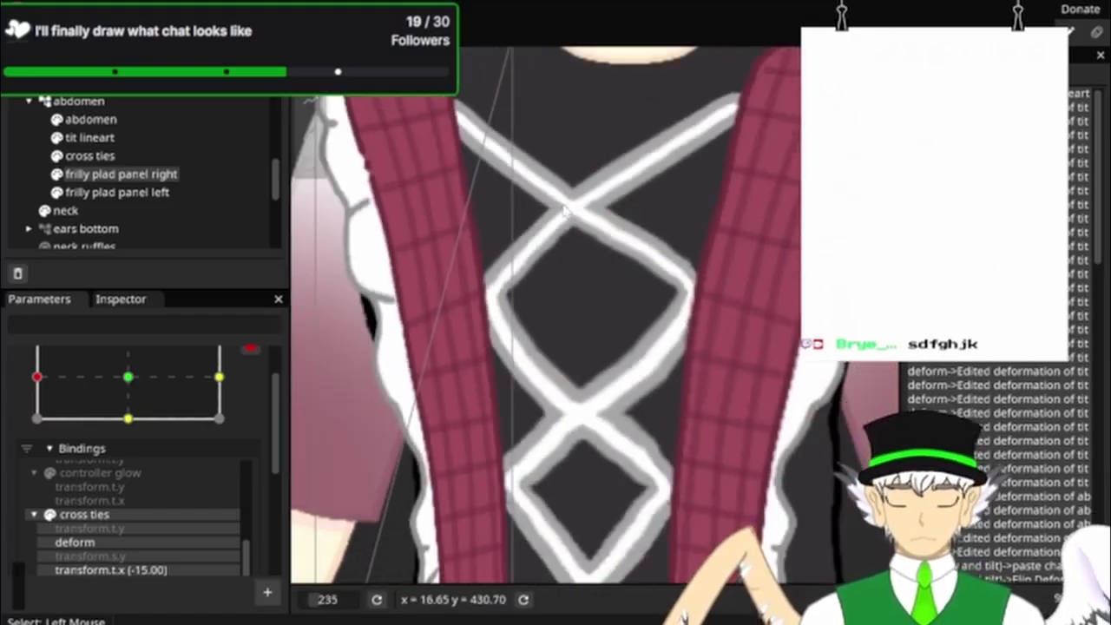
left_click(127, 376)
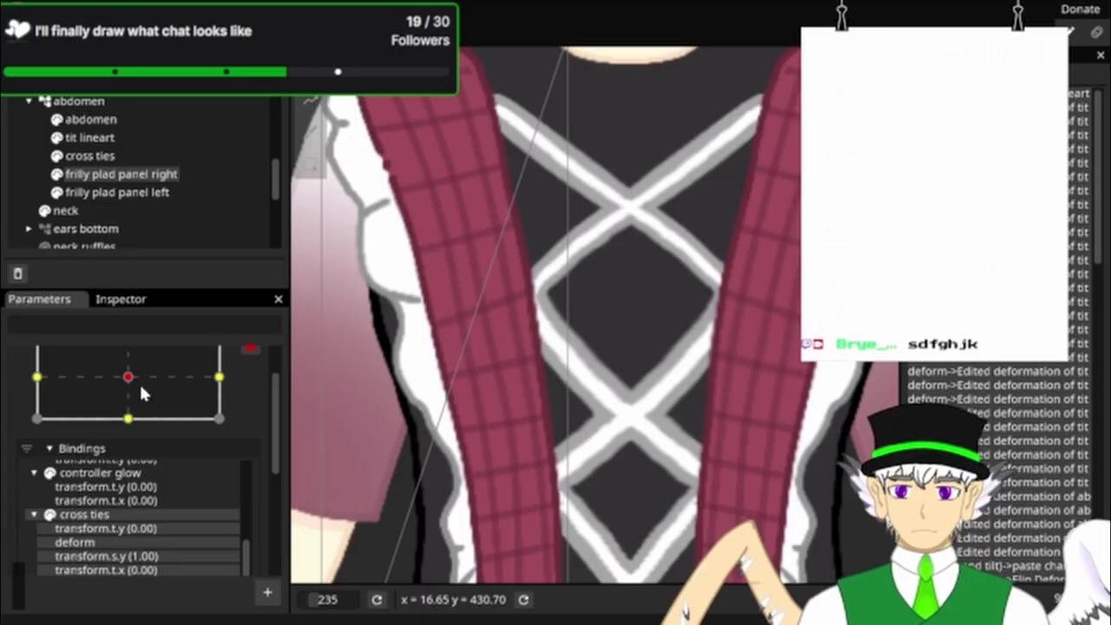
left_click_drag(127, 377, 14, 382)
left_click_drag(82, 376, 143, 380)
Step: Preview the whole torso while moving Bust yaw from 0.00 to -1.00
scroll(694, 375, "down", 5)
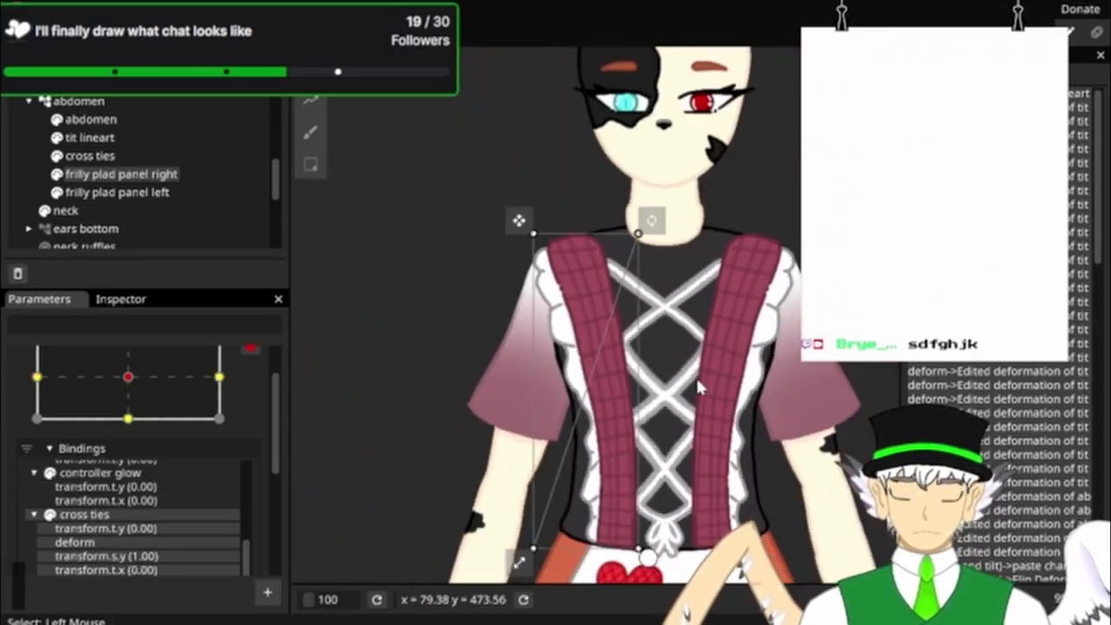
left_click_drag(711, 419, 554, 263)
left_click(129, 377)
left_click_drag(130, 377, 28, 386)
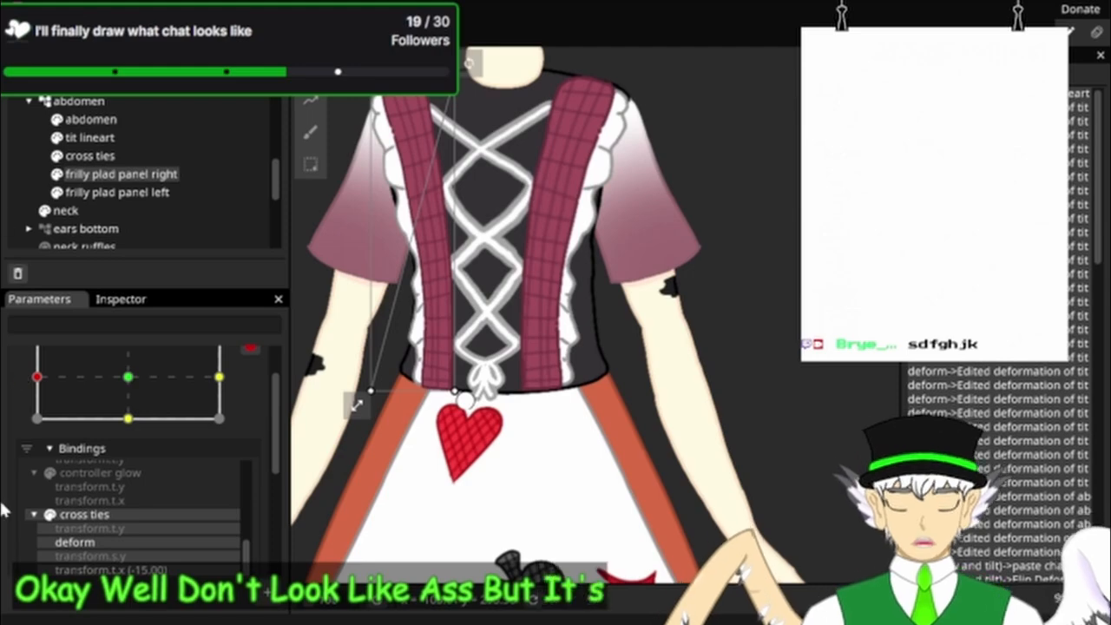
mouse_move(28, 388)
left_mouse_down()
mouse_move(119, 389)
mouse_move(104, 379)
mouse_move(13, 382)
left_mouse_up()
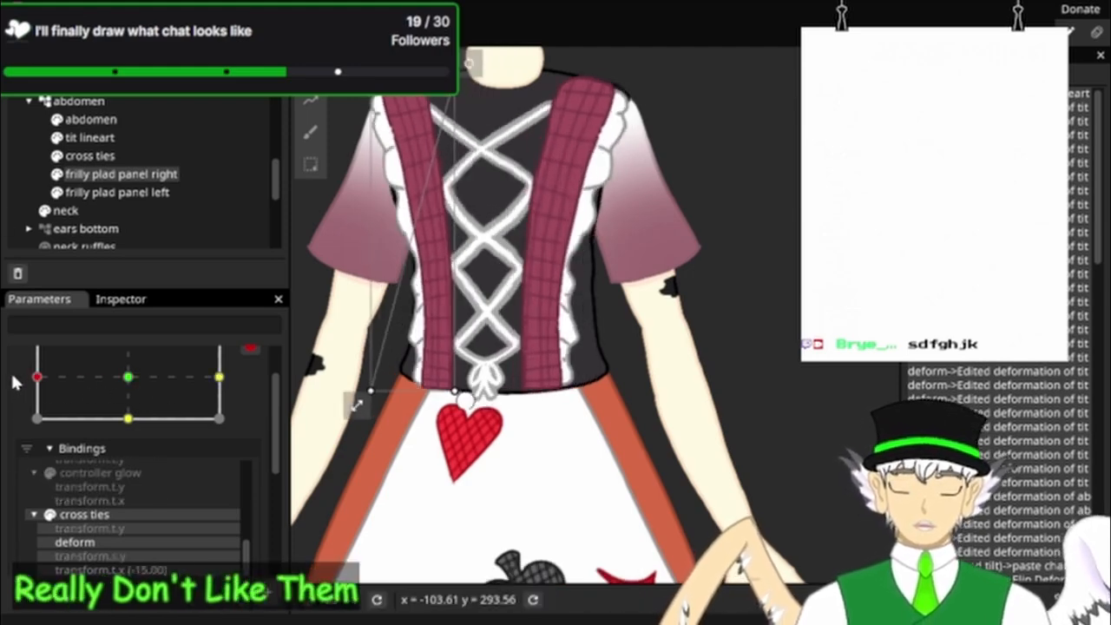
Step: Reselect the cross ties and move the gap vertices right of the second crossing closer to the straps at Bust yaw -1.00
scroll(517, 224, "up", 8)
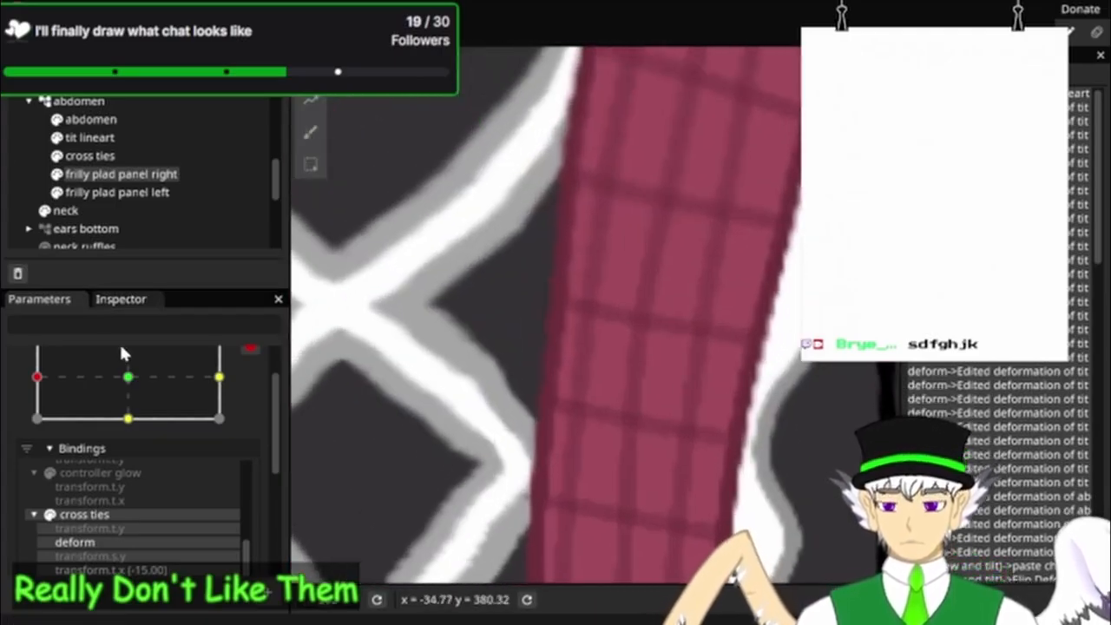
left_click(87, 155)
scroll(607, 330, "up", 3)
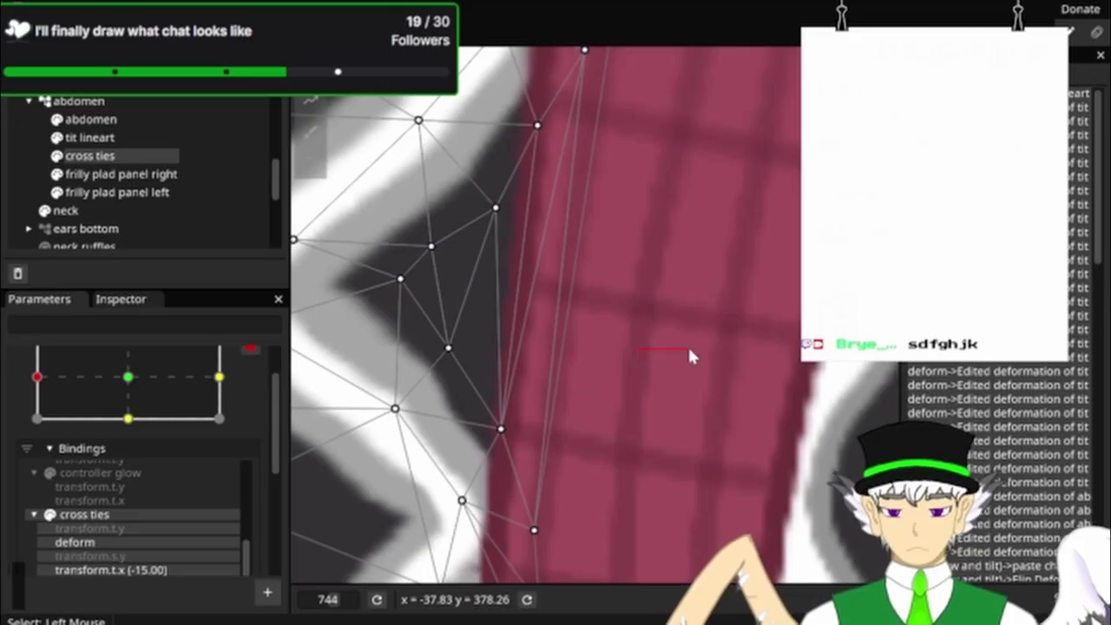
left_click_drag(689, 349, 797, 344)
left_click_drag(607, 343, 585, 348)
left_click_drag(557, 279, 536, 283)
left_click(590, 242)
left_click_drag(587, 246, 578, 234)
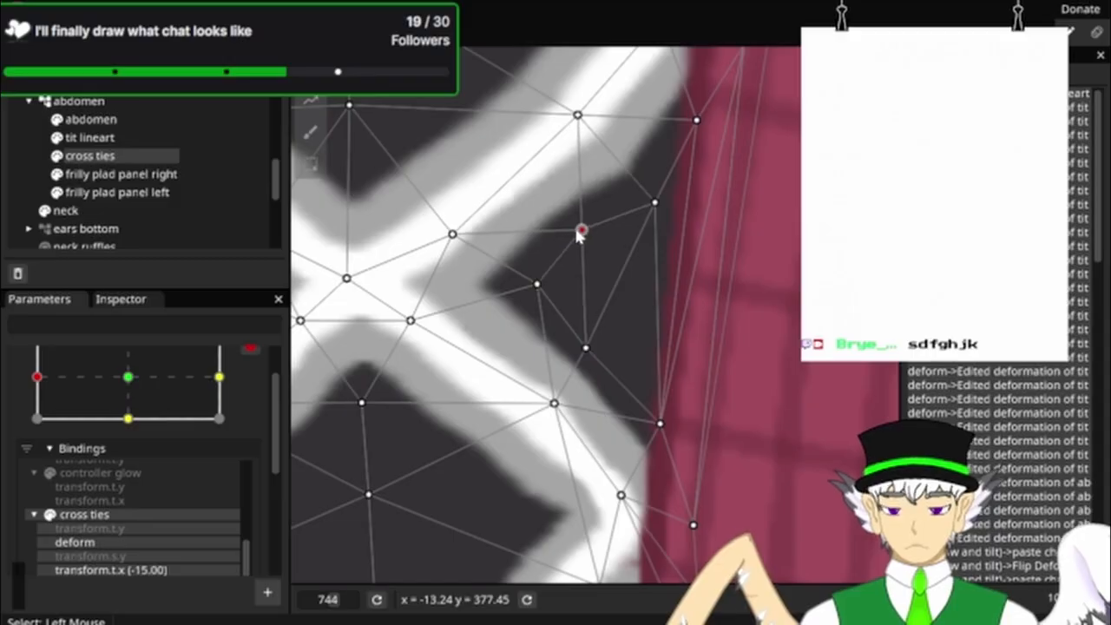
left_click_drag(651, 210, 638, 194)
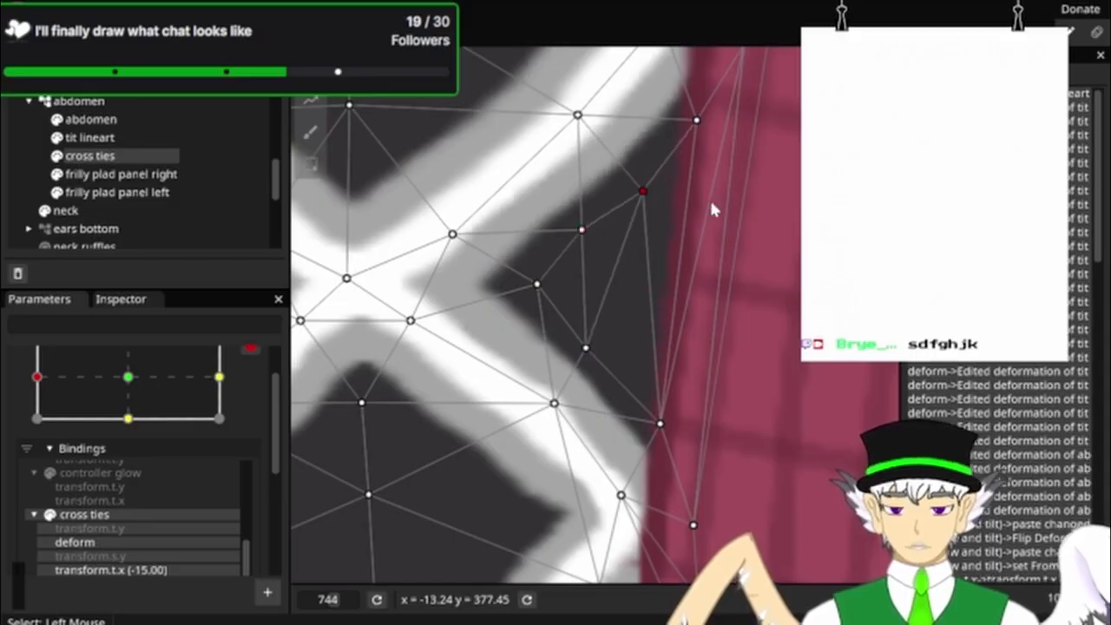
Step: Straighten the strap rising right from the second crossing by moving its middle vertex up-left and adjusting the outer vertices beside it
left_click_drag(771, 308, 765, 354)
left_click_drag(771, 266, 747, 391)
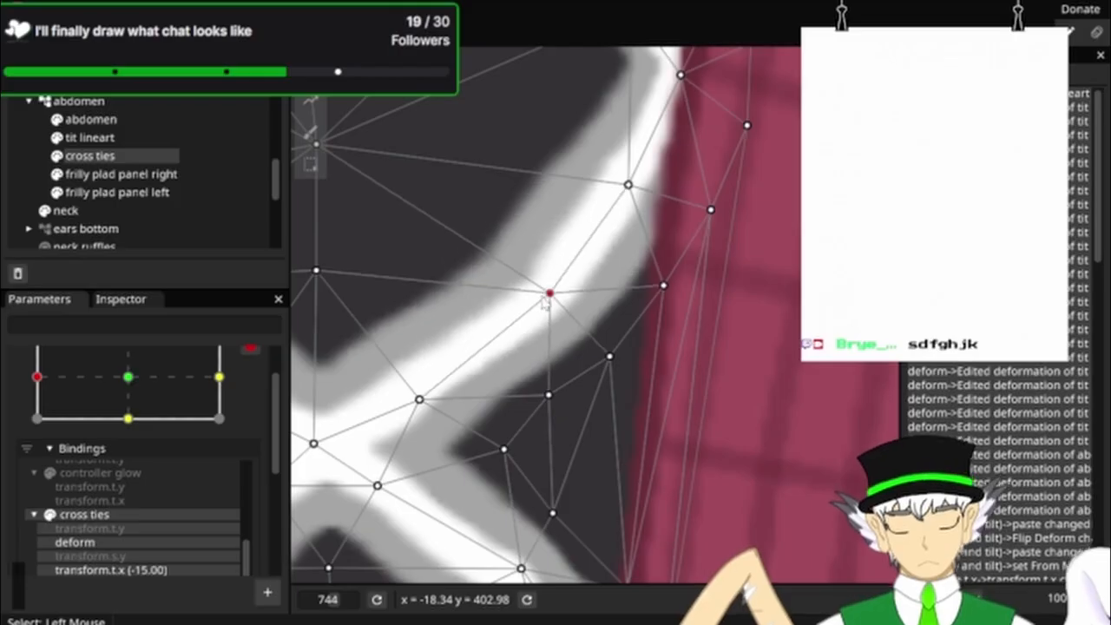
left_click_drag(540, 282, 529, 288)
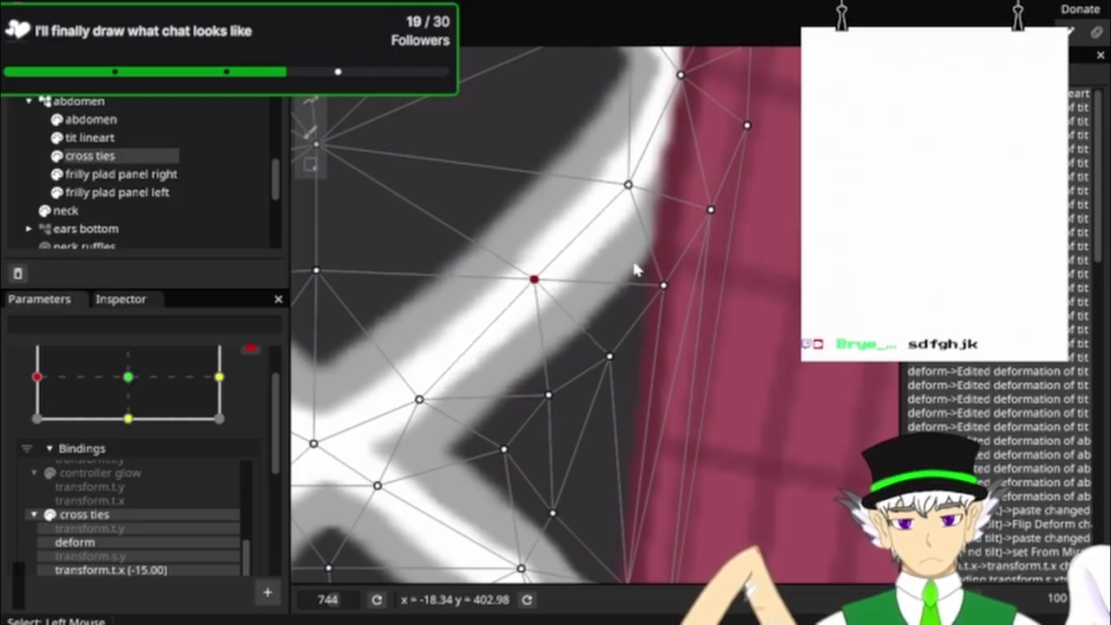
left_click_drag(661, 288, 651, 291)
left_click_drag(612, 361, 605, 349)
left_click_drag(752, 301, 749, 183)
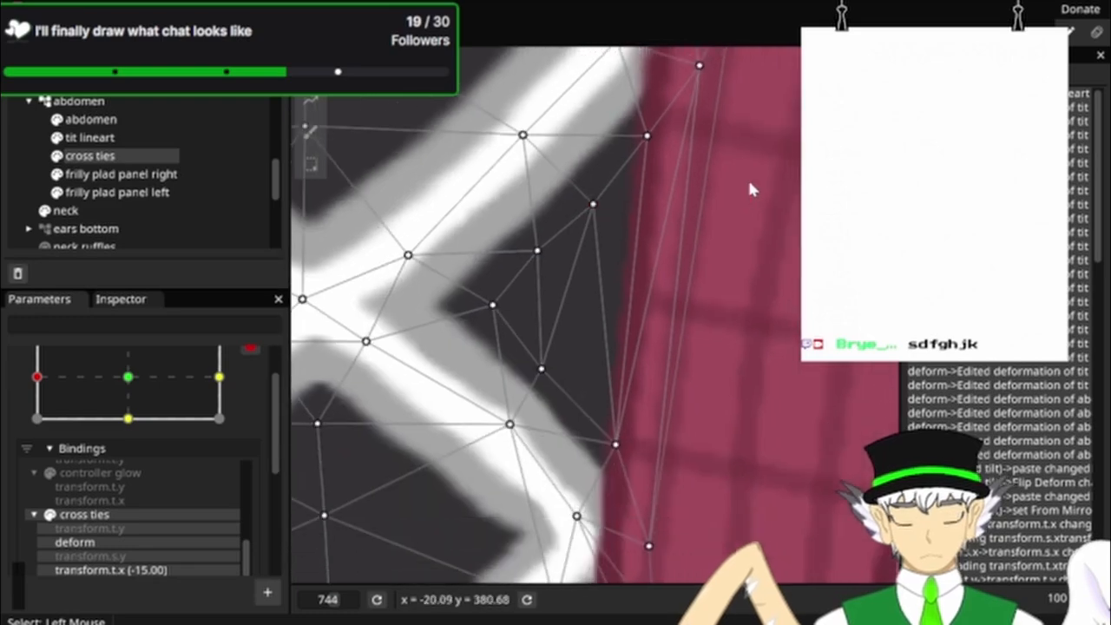
Step: Nudge the middle vertex of the strap descending right from the second crossing and the gap vertex above it slightly down-left
left_click_drag(729, 301, 611, 258)
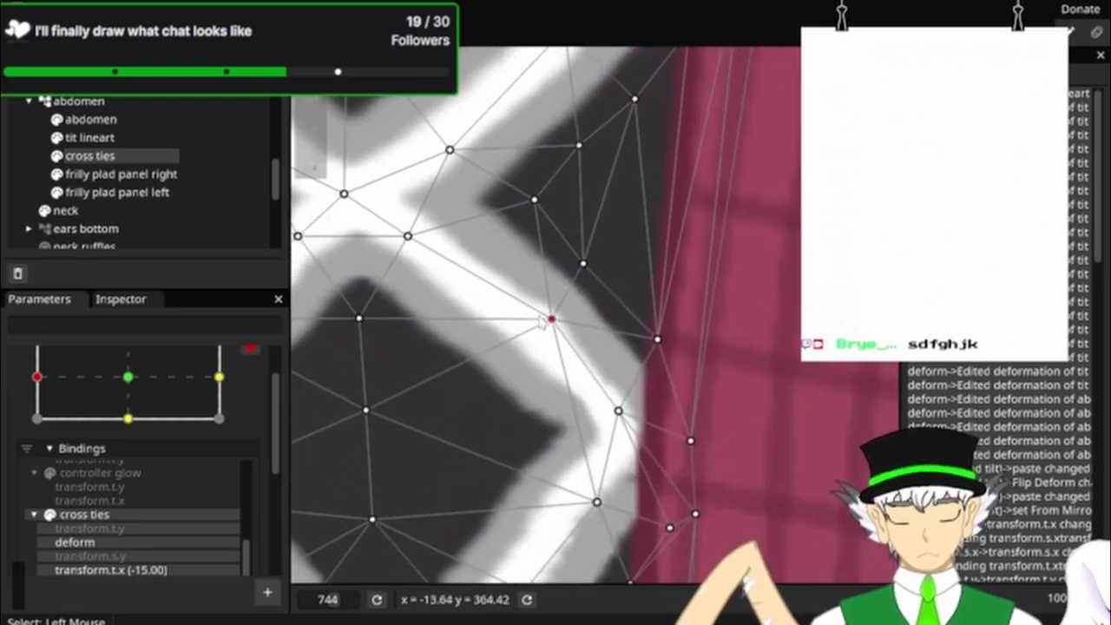
left_click_drag(540, 321, 535, 324)
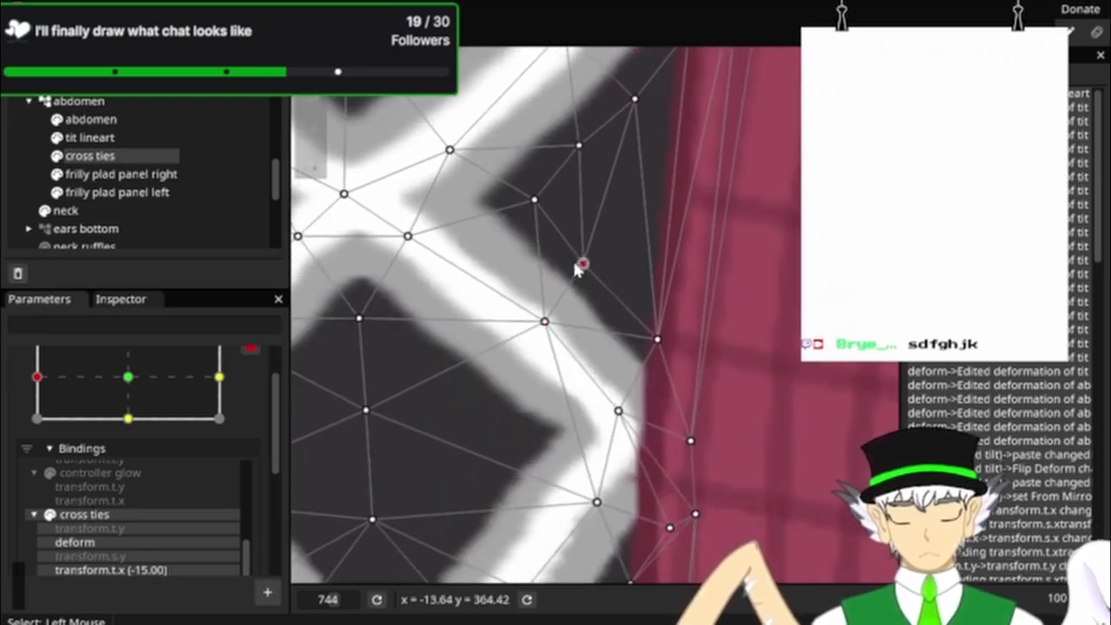
left_click_drag(573, 272, 565, 275)
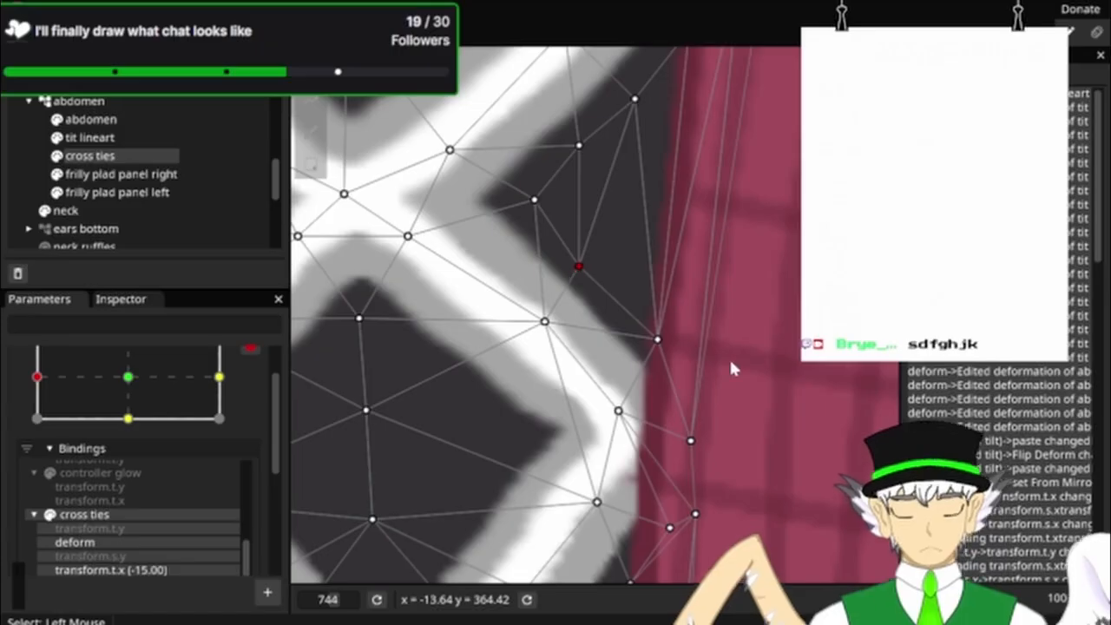
scroll(729, 357, "down", 8)
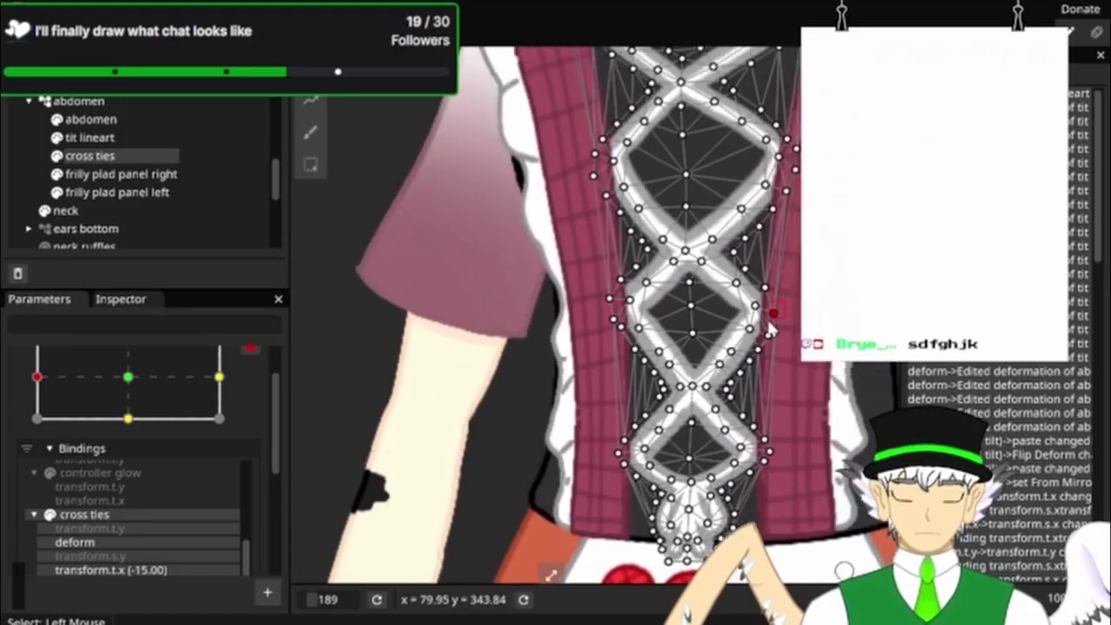
left_click_drag(767, 324, 709, 384)
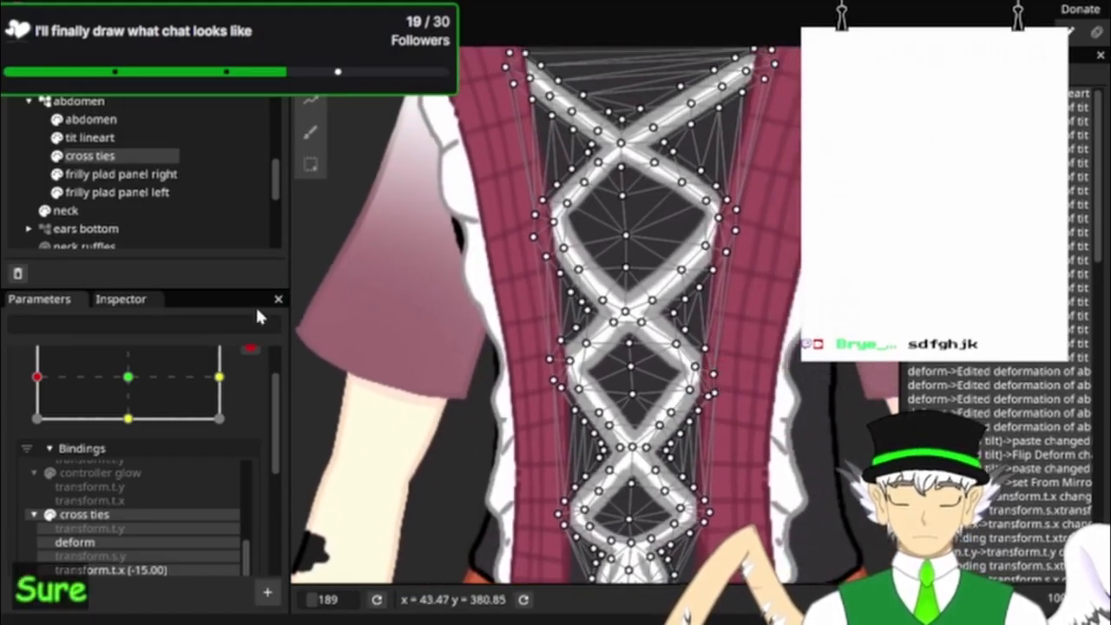
scroll(748, 358, "up", 2)
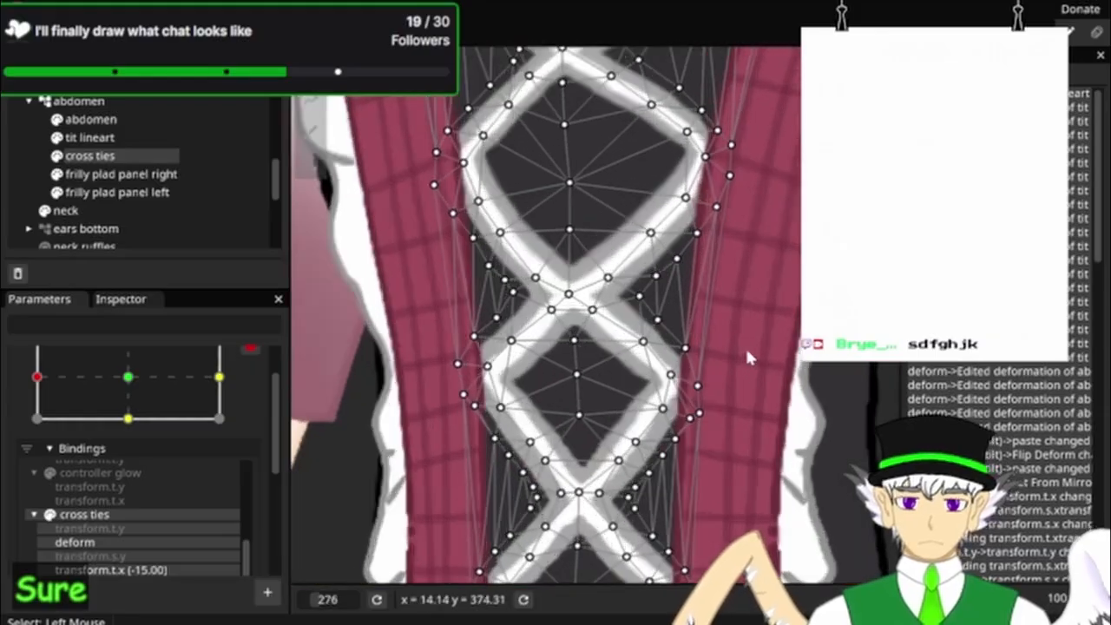
scroll(745, 358, "up", 5)
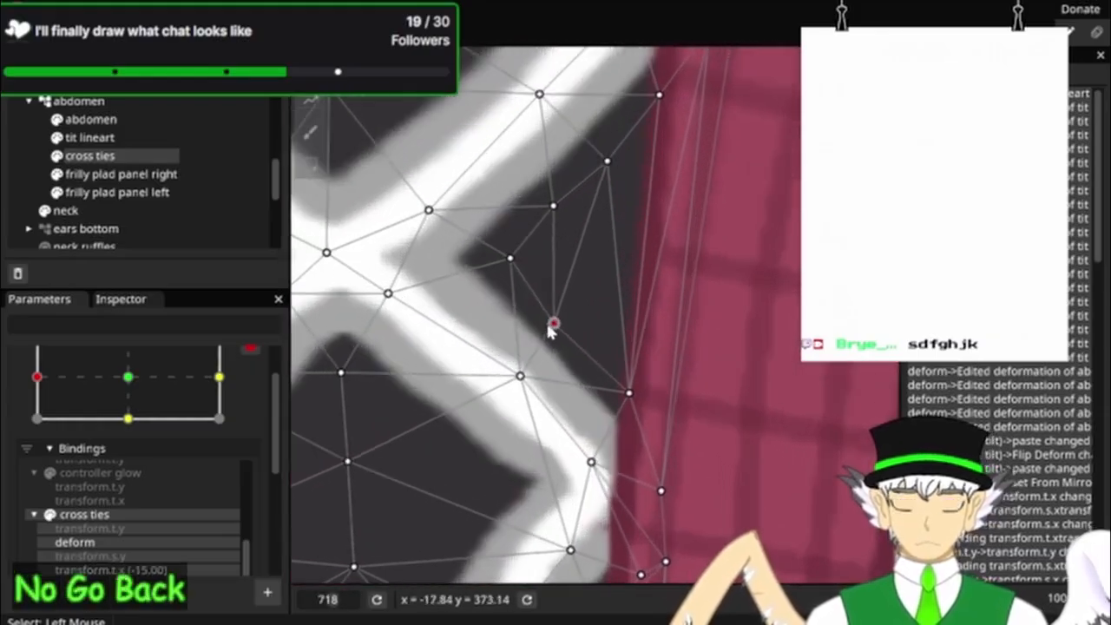
scroll(552, 326, "down", 10)
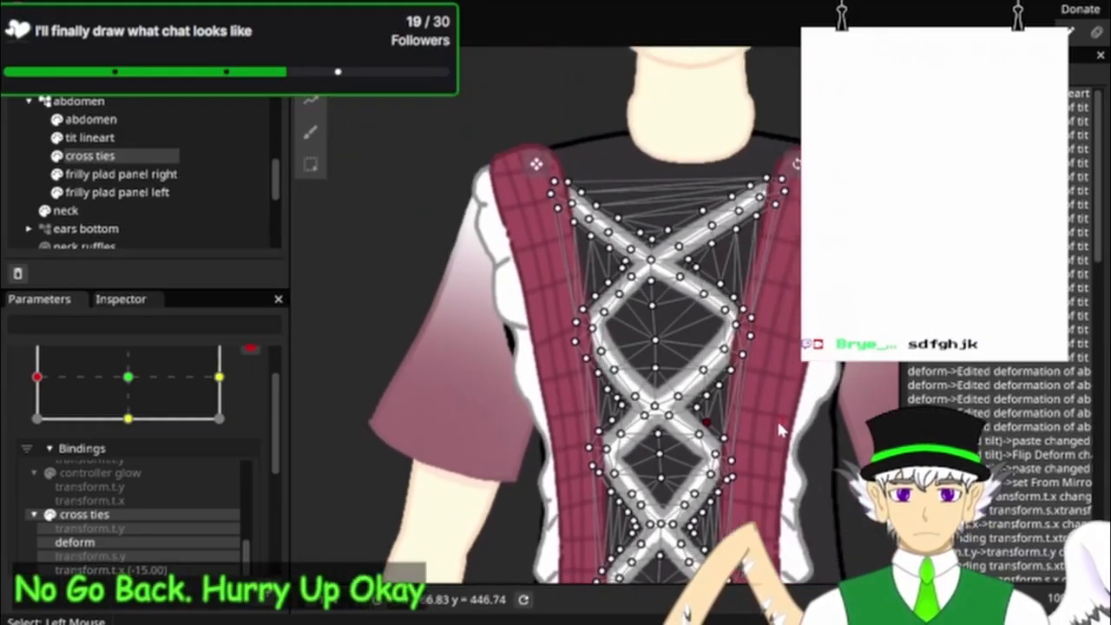
Step: Switch the selection to frilly plad panel right and inspect the lacing without its mesh at Bust yaw -1.00
left_click(133, 177)
scroll(782, 273, "down", 2)
left_click_drag(785, 280, 682, 171)
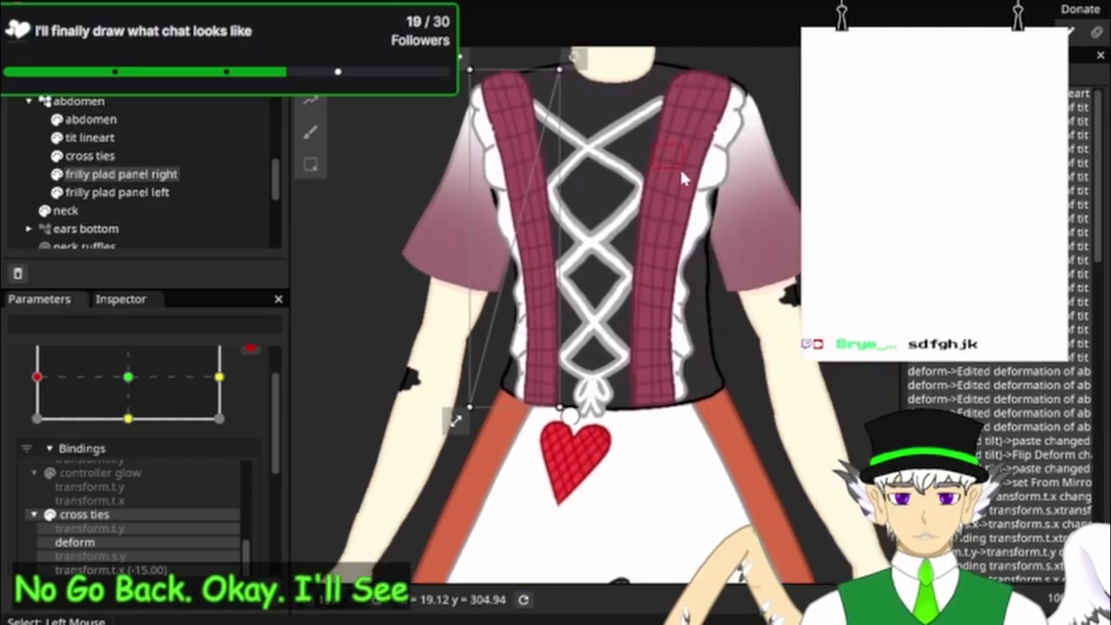
scroll(619, 250, "up", 3)
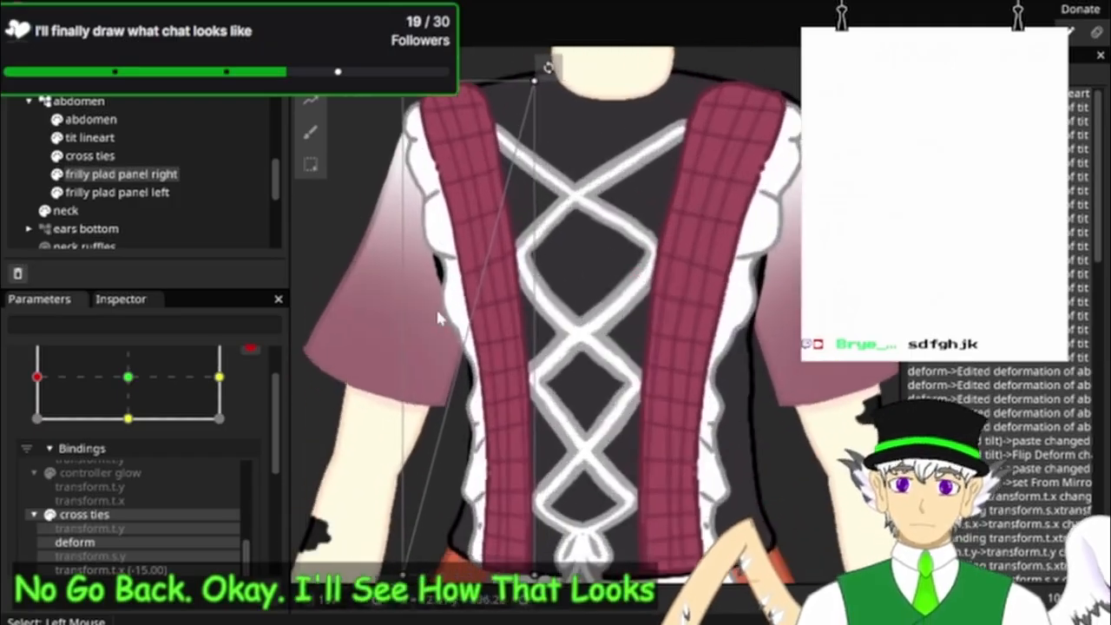
Step: Reselect the cross ties and reshape the right bend between the first two crossings, moving its outer vertices outward and its strap vertices downward
left_click(91, 155)
scroll(679, 252, "up", 5)
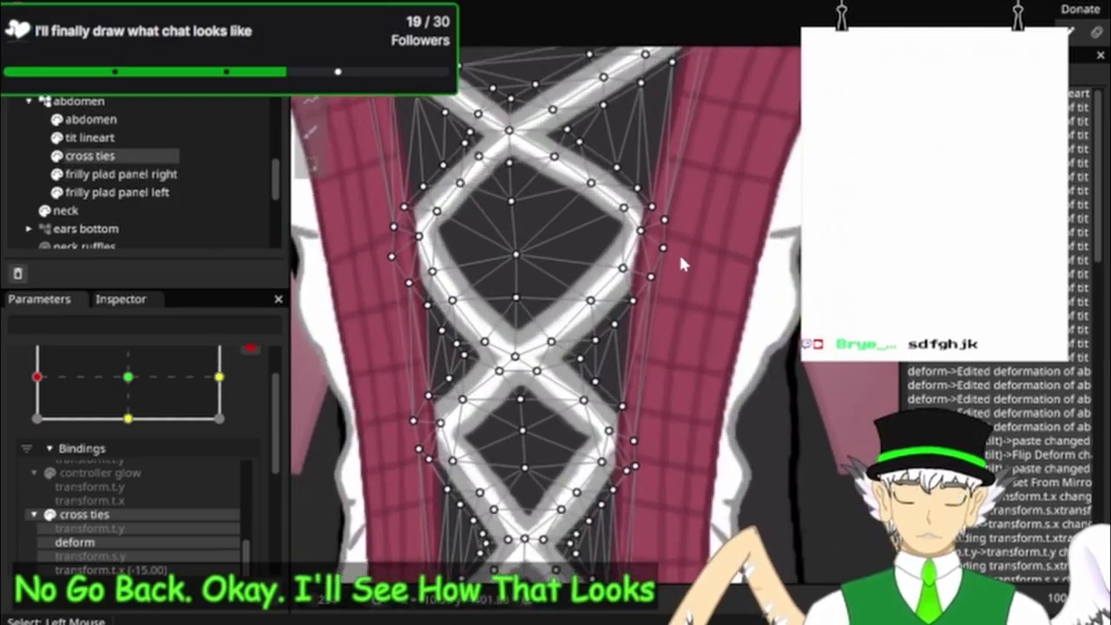
scroll(711, 286, "up", 3)
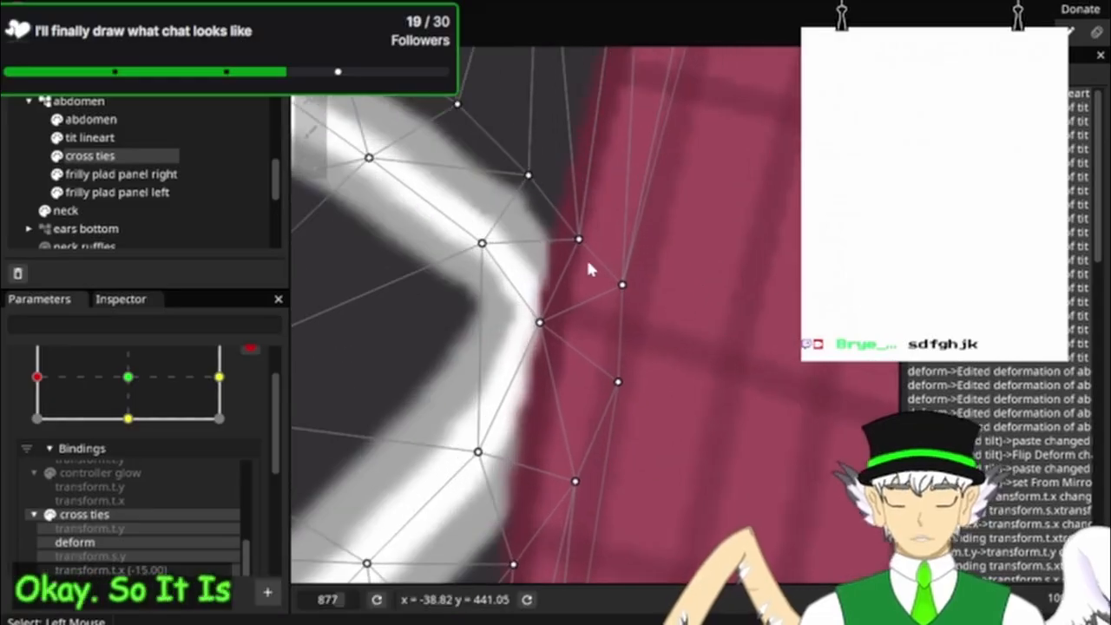
left_click_drag(621, 284, 649, 288)
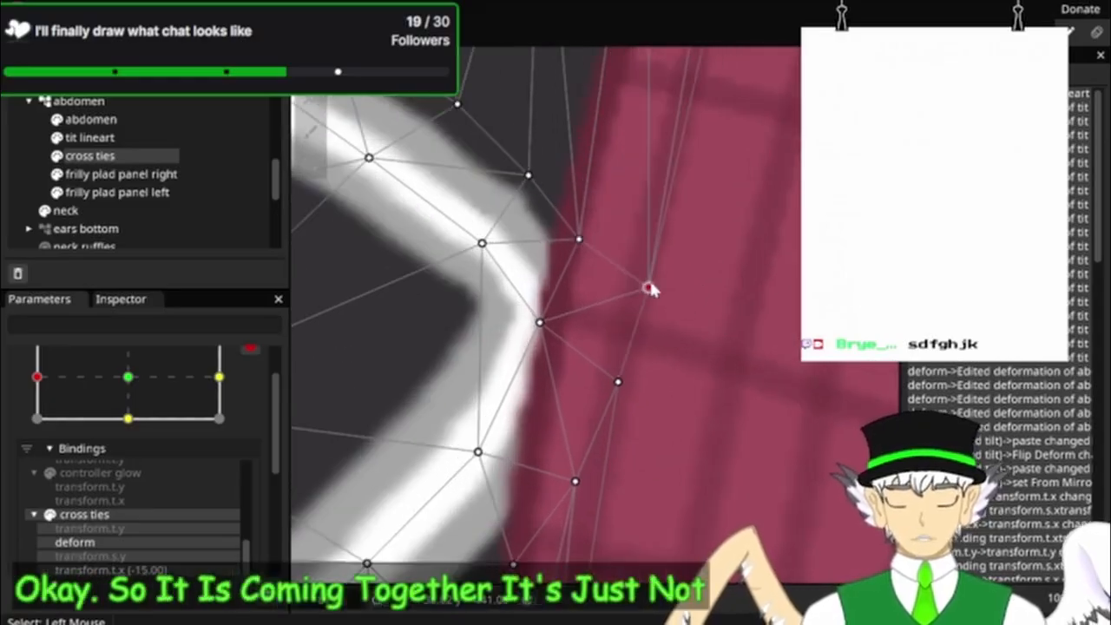
left_click(580, 239)
left_click_drag(599, 249, 623, 238)
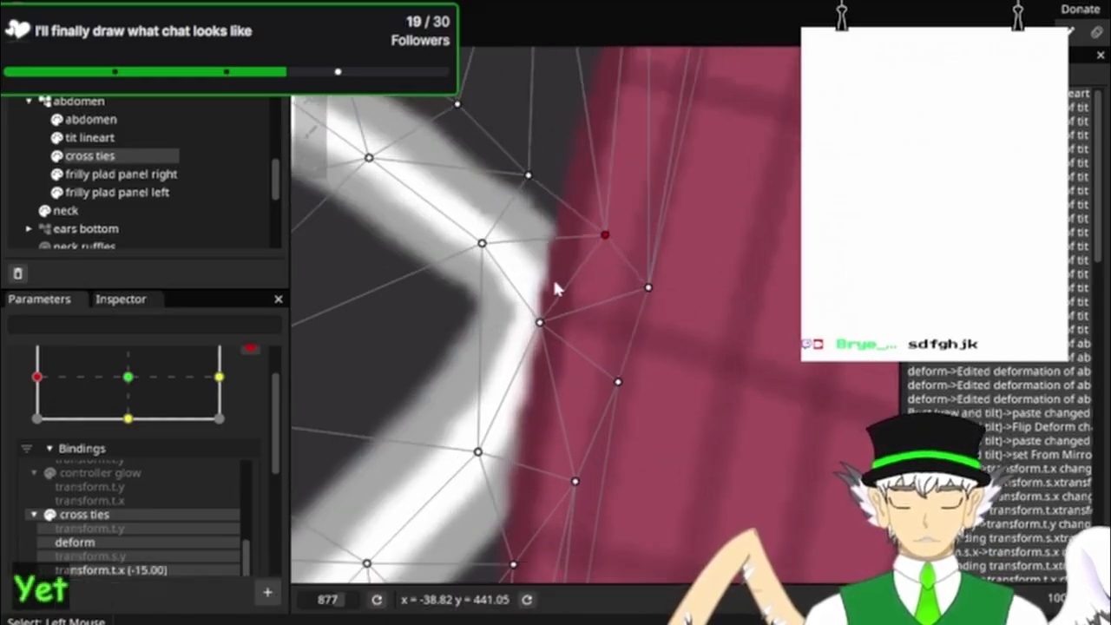
left_click_drag(539, 322, 549, 351)
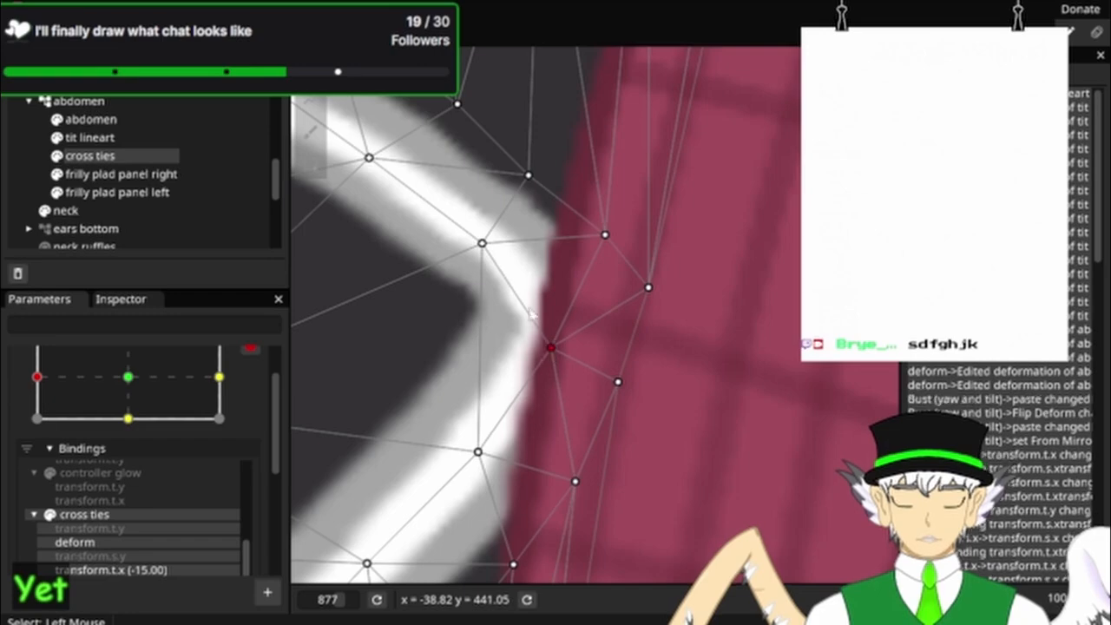
mouse_move(484, 252)
left_mouse_down()
mouse_move(480, 276)
mouse_move(488, 271)
left_mouse_up()
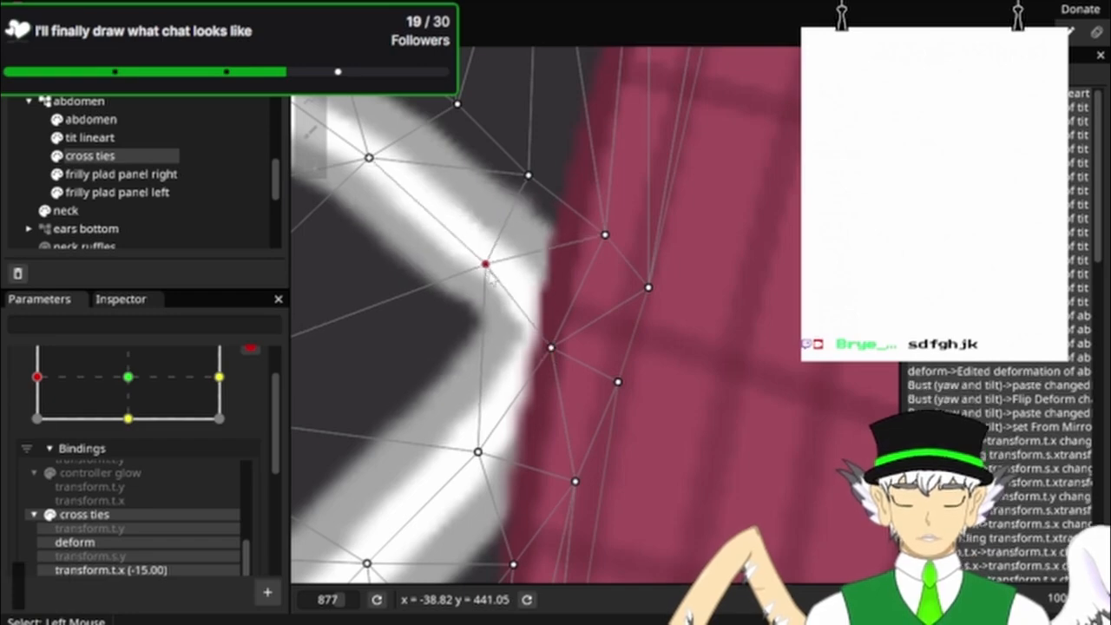
Step: Straighten the strap descending right from the first crossing by moving its middle vertex slightly down-left
left_click(697, 262)
left_click_drag(533, 219, 648, 349)
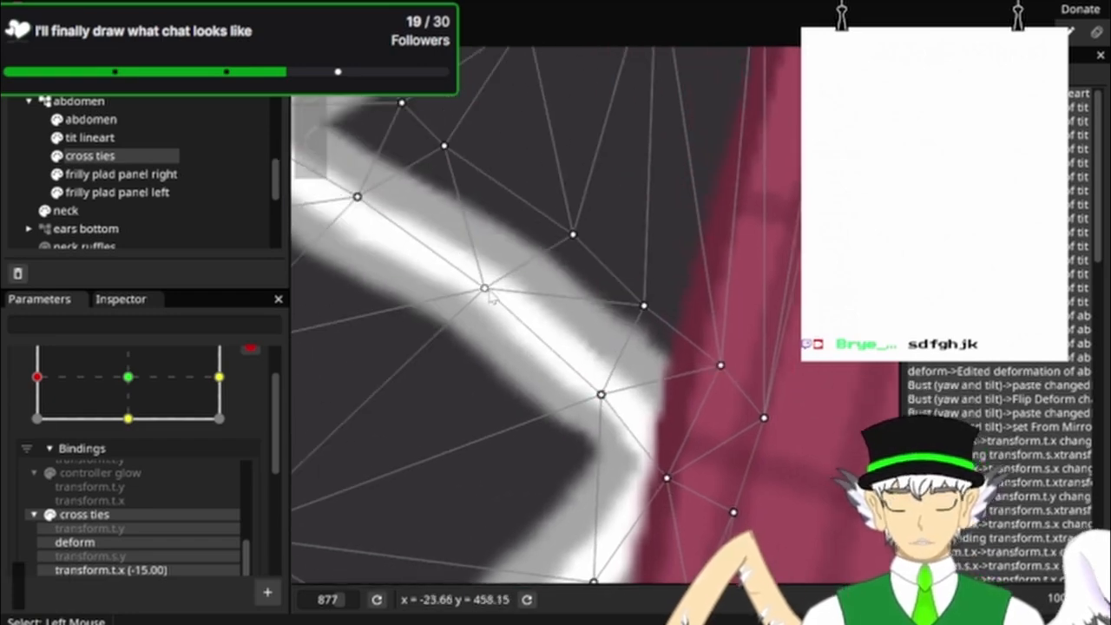
left_click_drag(492, 297, 485, 314)
scroll(819, 381, "down", 6)
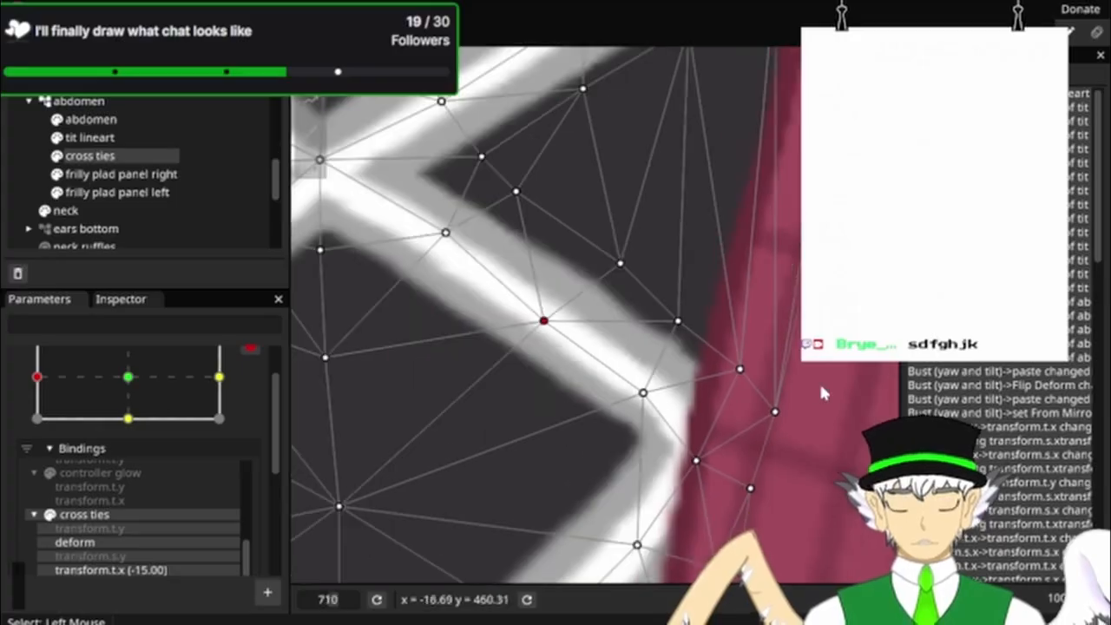
scroll(763, 317, "up", 2)
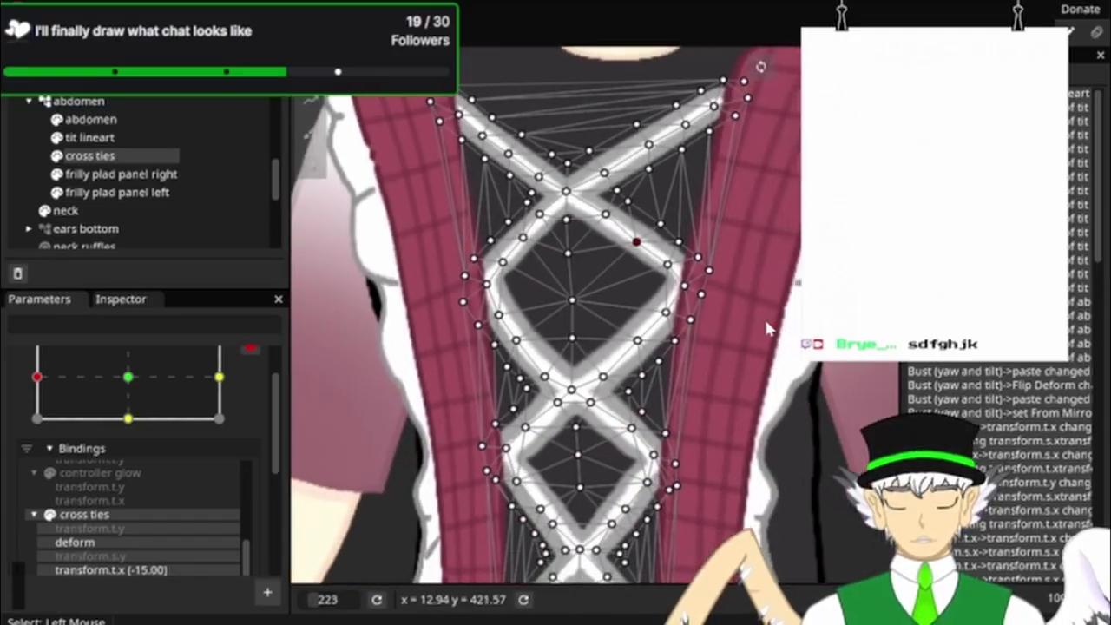
Step: Select frilly plad panel right and check the lacing on the whole torso at Bust yaw -1.00
left_click(119, 175)
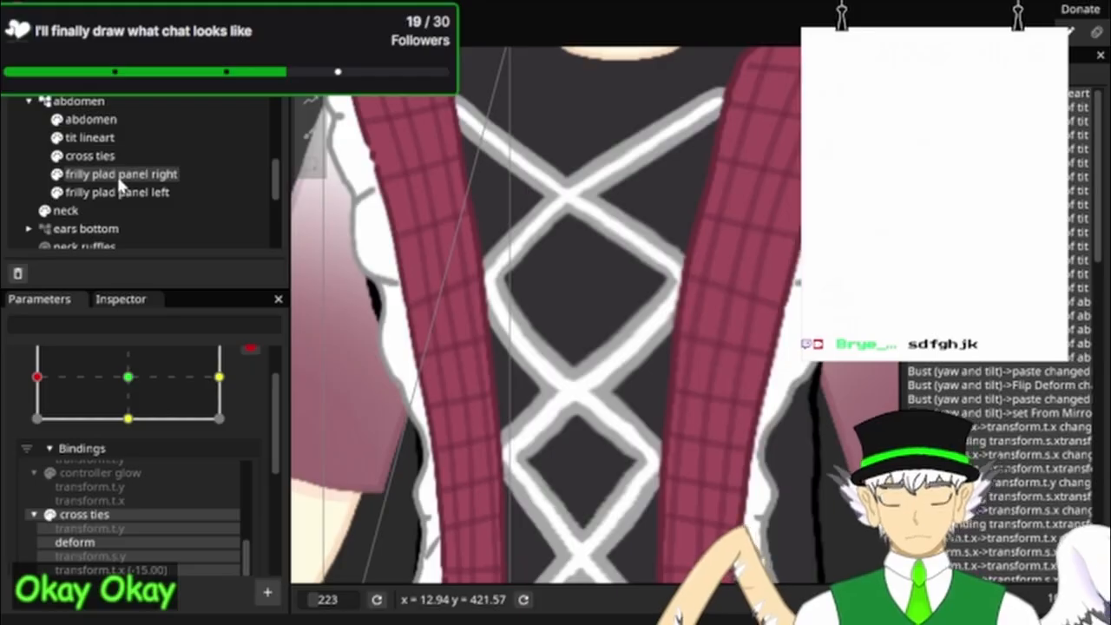
scroll(764, 121, "down", 4)
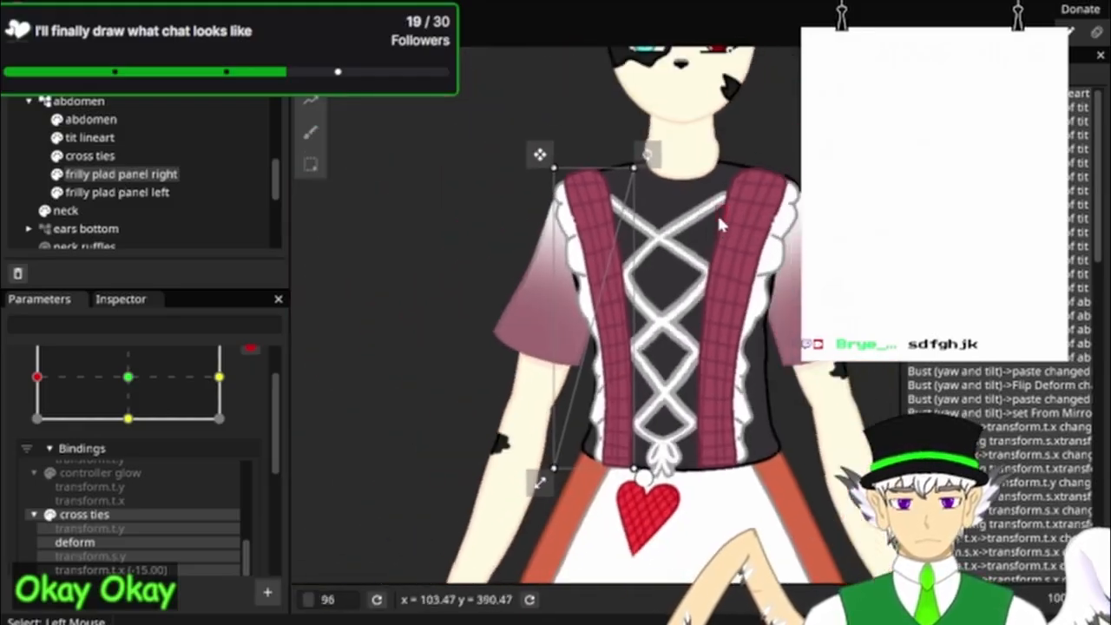
left_click_drag(629, 248, 571, 197)
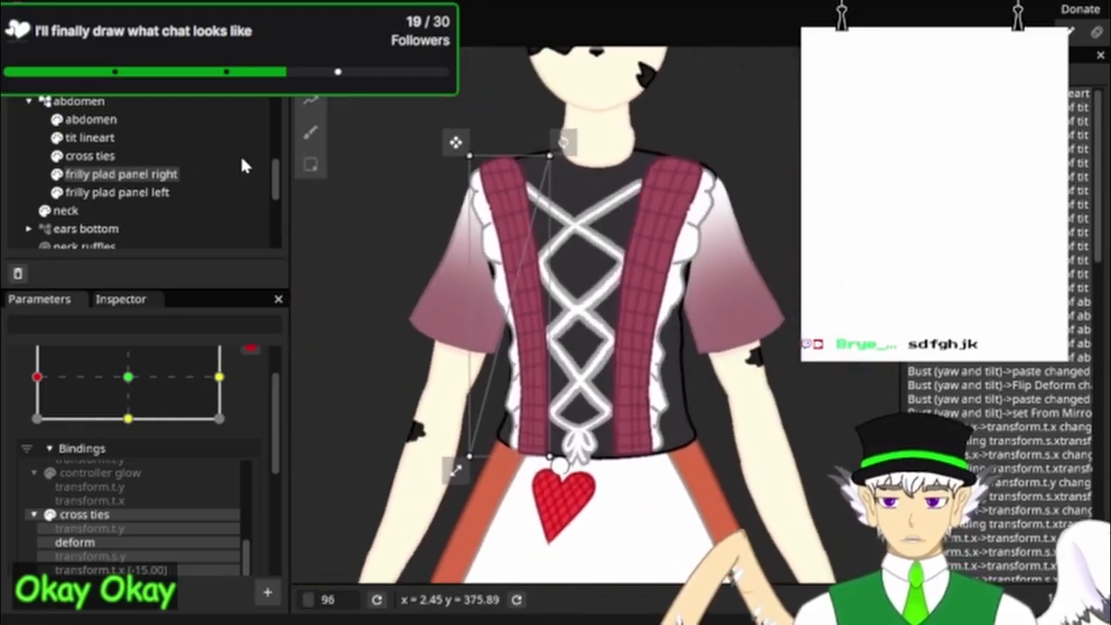
Step: Copy the cross ties bindings at Bust yaw -1.00 and paste them at yaw 1.00
left_click(98, 516)
right_click(98, 516)
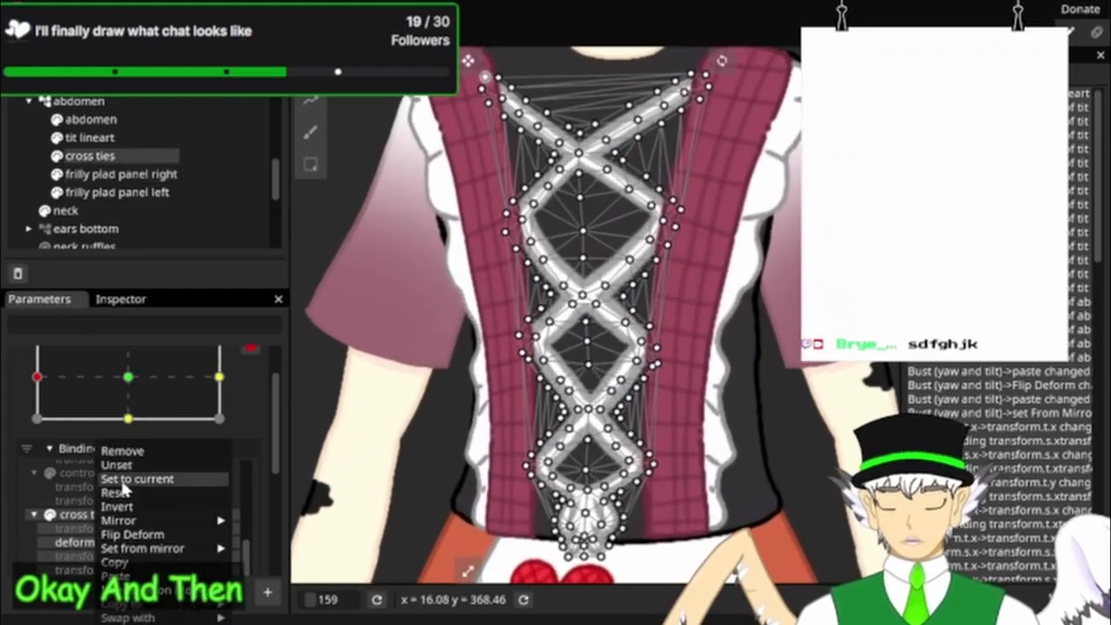
left_click(114, 564)
scroll(99, 400, "up", 2)
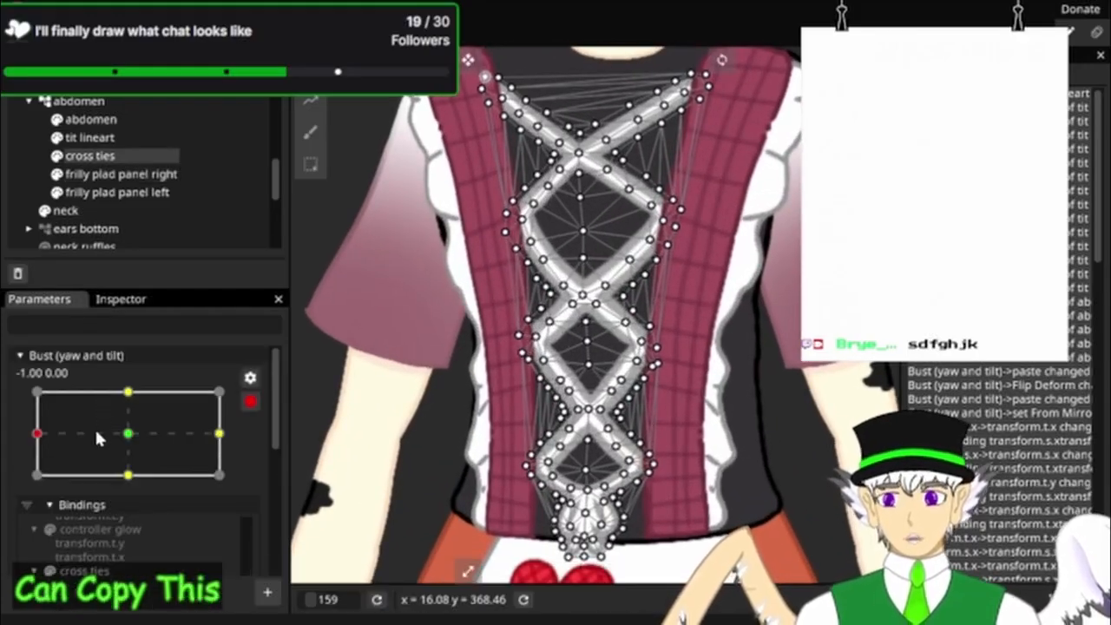
left_click_drag(95, 430, 308, 449)
right_click(209, 439)
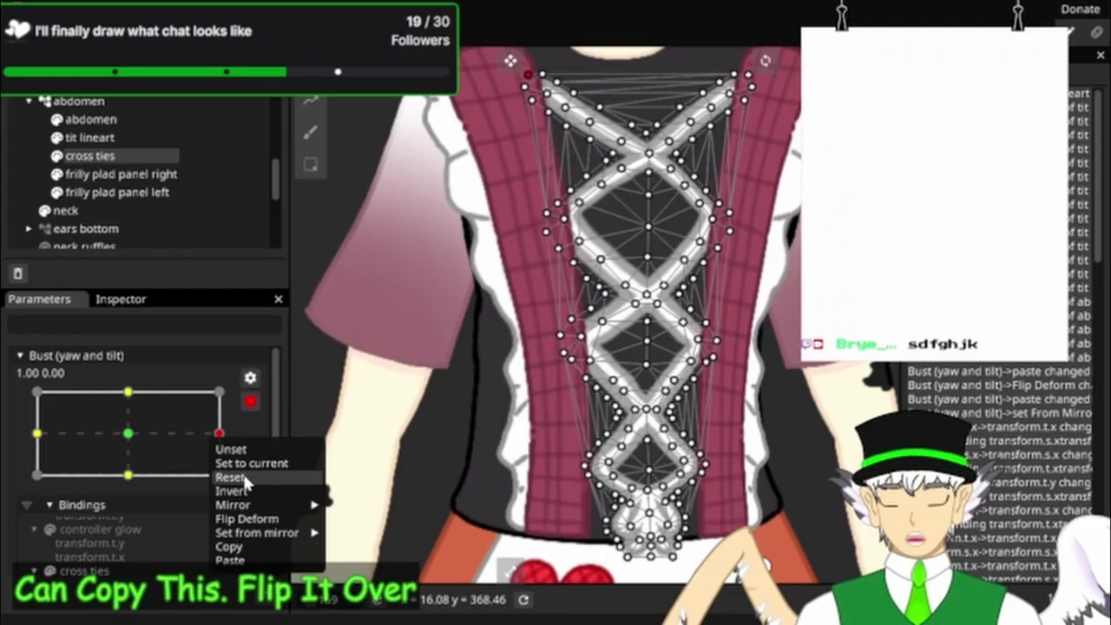
left_click(232, 564)
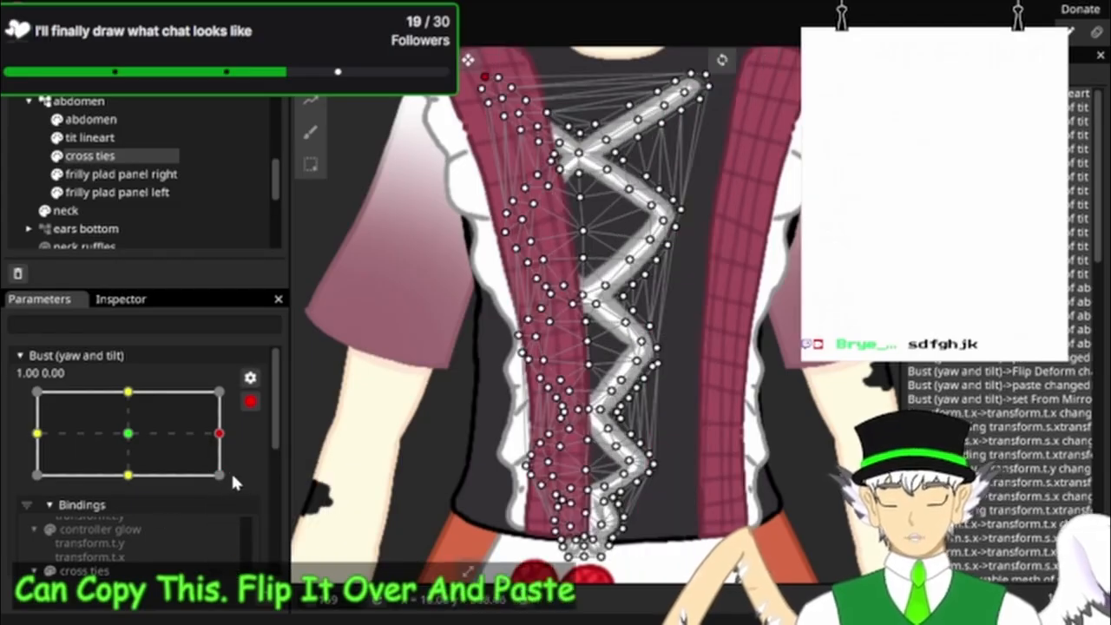
Step: Set all cross ties bindings at Bust yaw 1.00 from the horizontal mirror of the opposite extreme
scroll(191, 464, "down", 3)
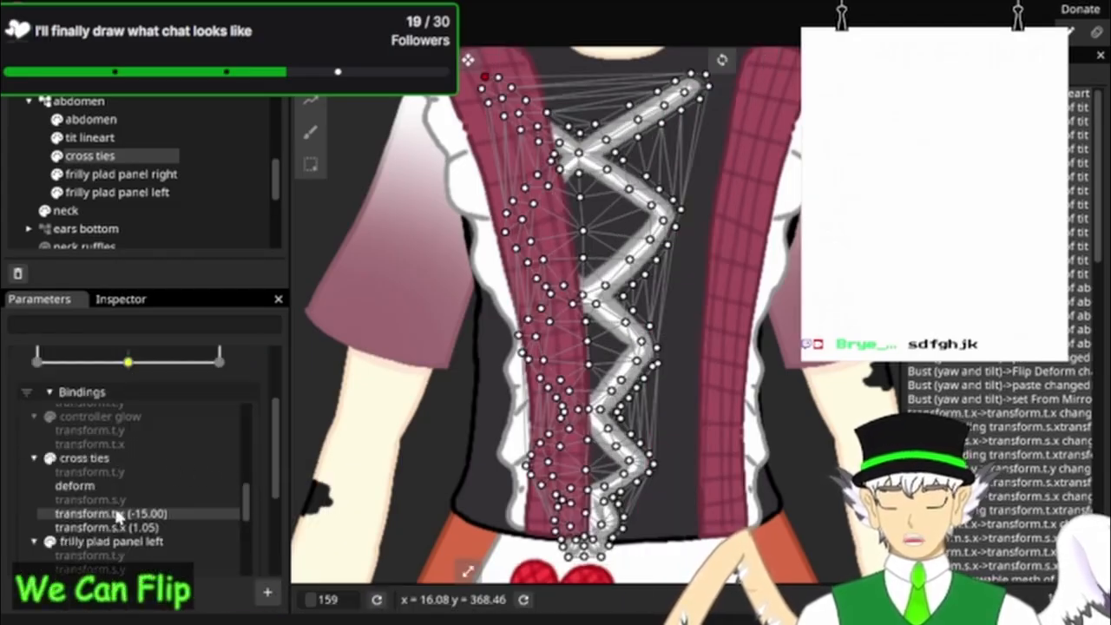
right_click(88, 457)
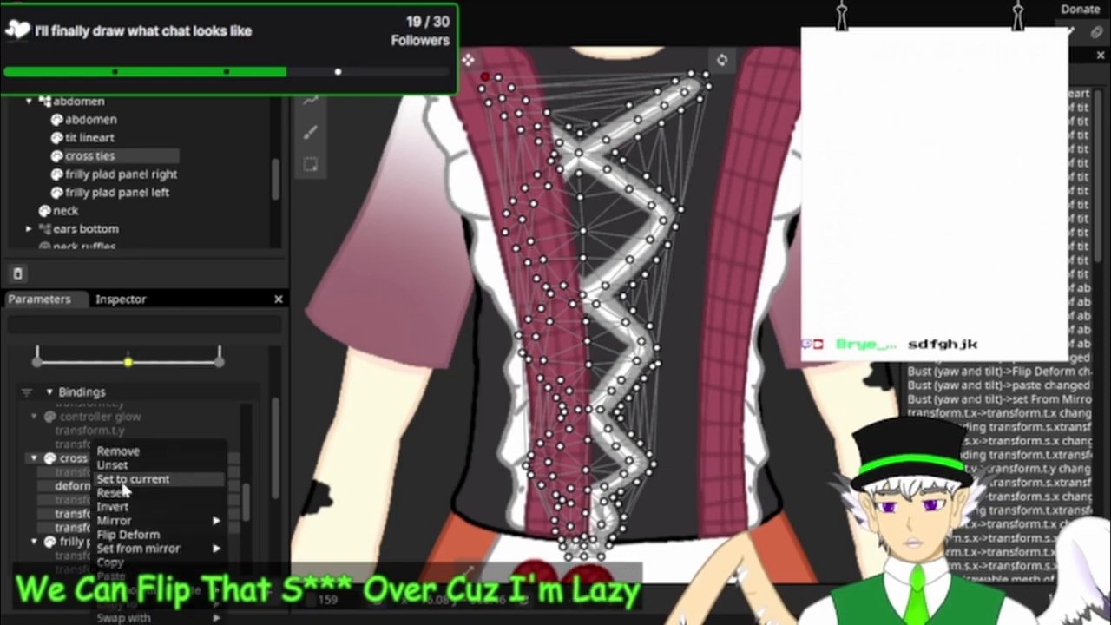
mouse_move(178, 548)
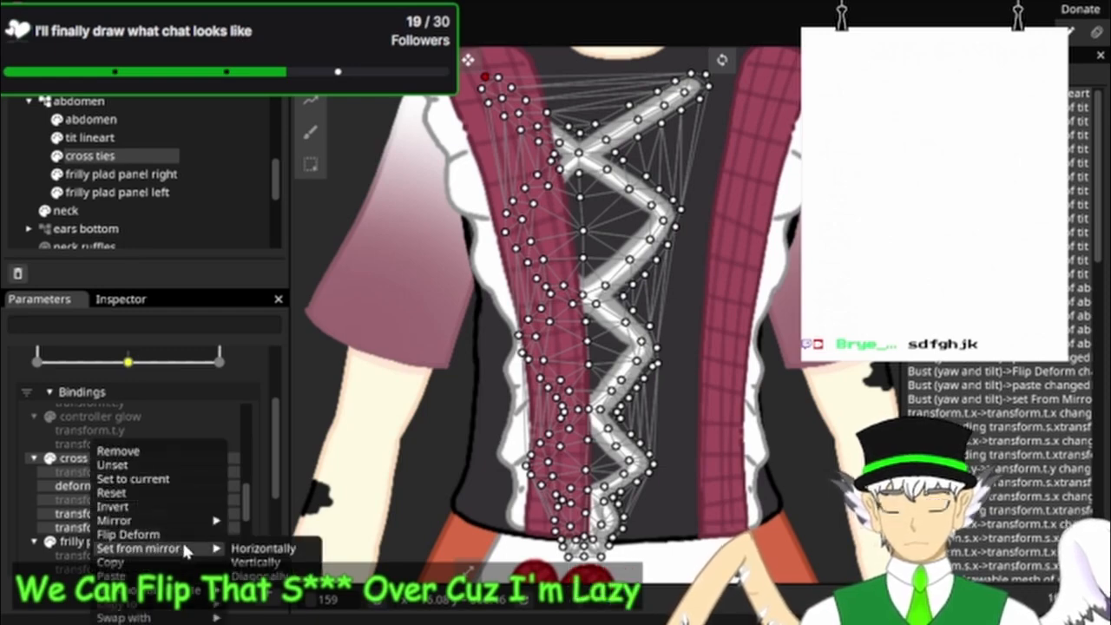
left_click(241, 545)
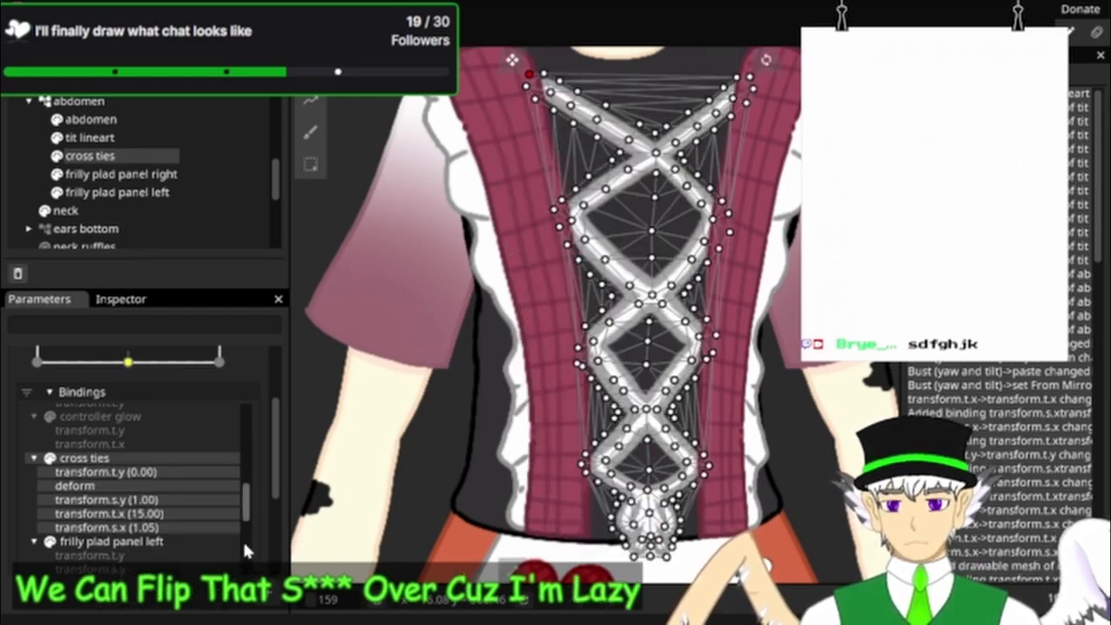
Step: Select frilly plad panel right and preview the mirrored lacing on the whole figure at Bust yaw 1.00
left_click(160, 177)
scroll(722, 351, "down", 6)
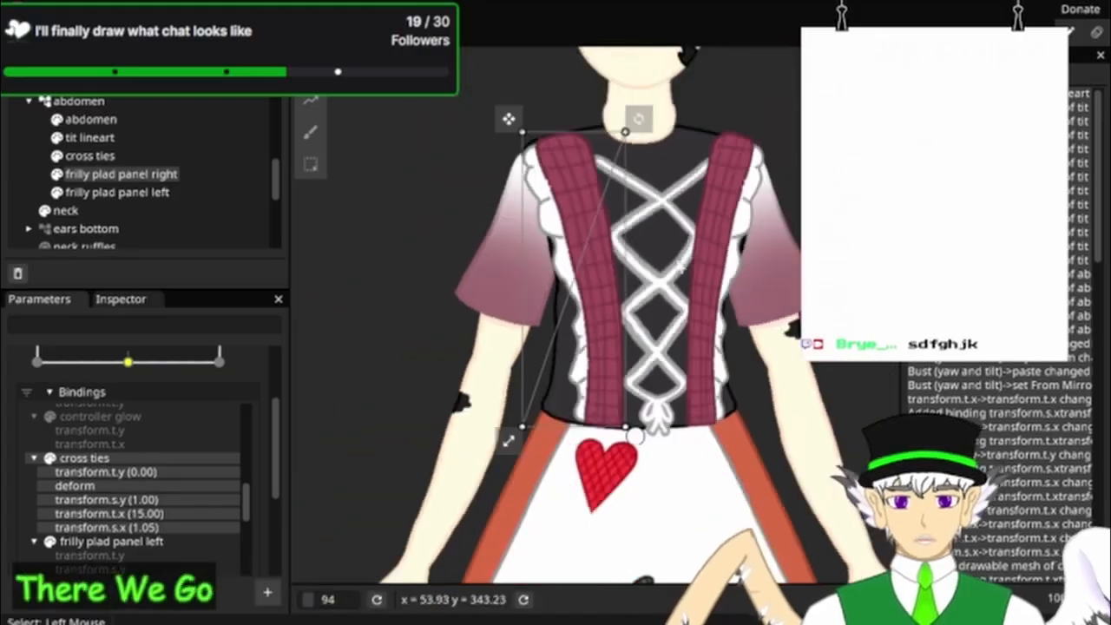
left_click_drag(475, 344, 454, 271)
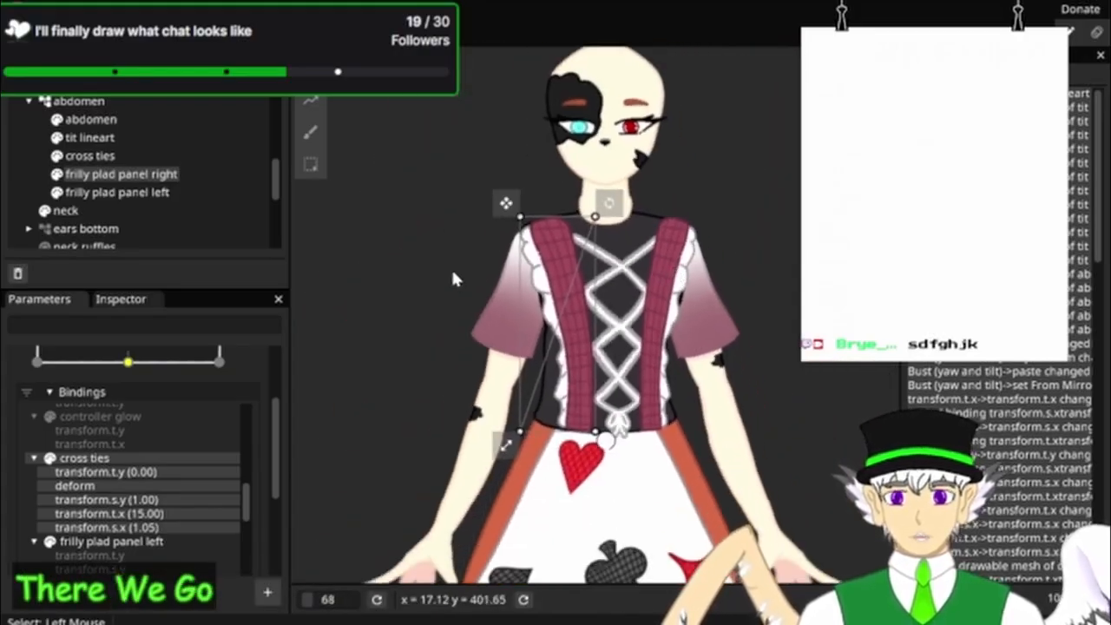
Step: Return Bust yaw to 0.00 and save the project
scroll(174, 397, "up", 2)
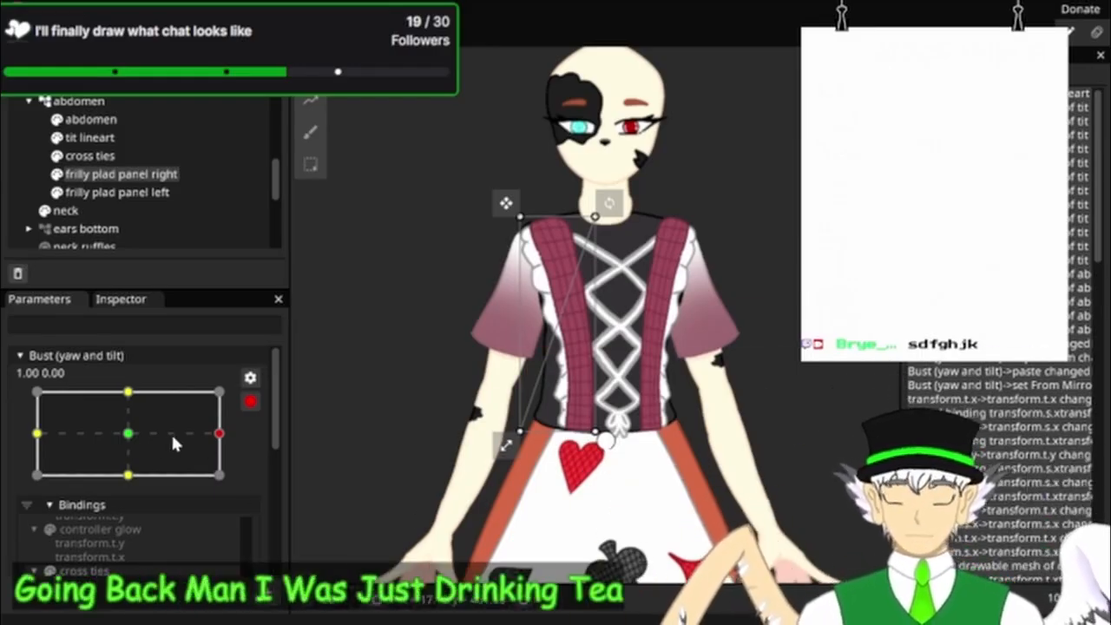
left_click_drag(224, 439, 140, 436)
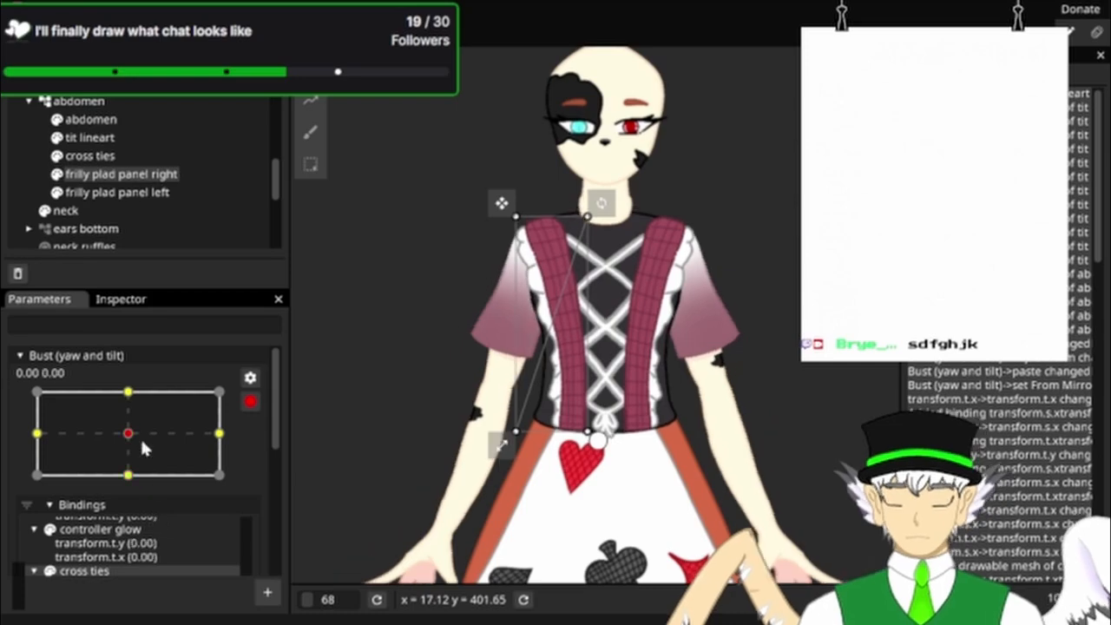
key("ctrl+s")
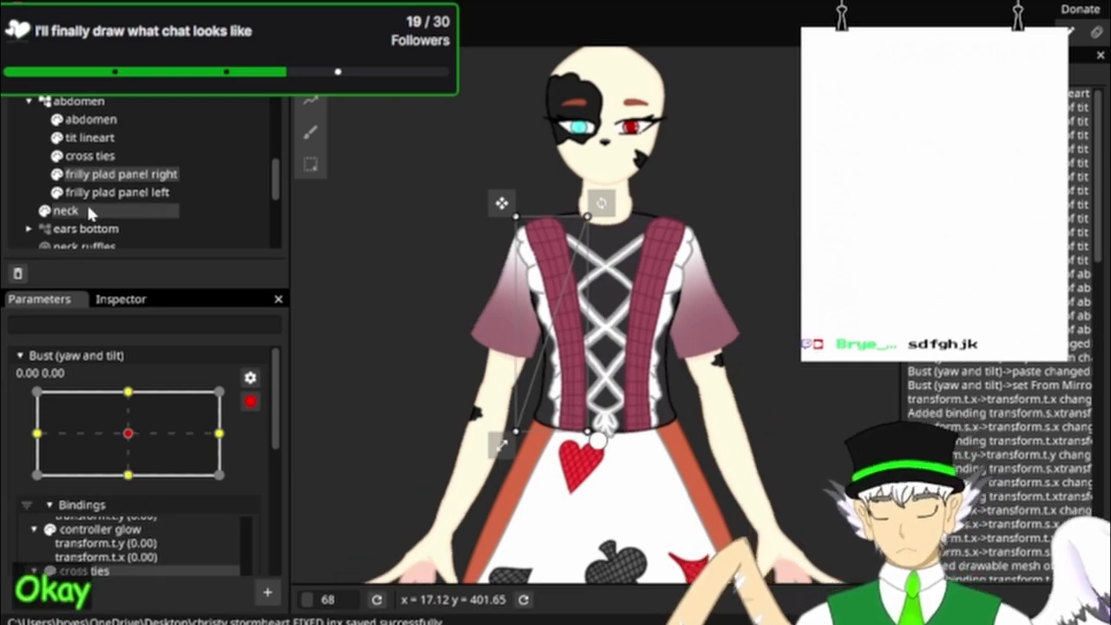
Step: Make the neck ruffles visible and examine them on the figure at Bust yaw -1.00
scroll(88, 191, "up", 3)
scroll(70, 177, "up", 3)
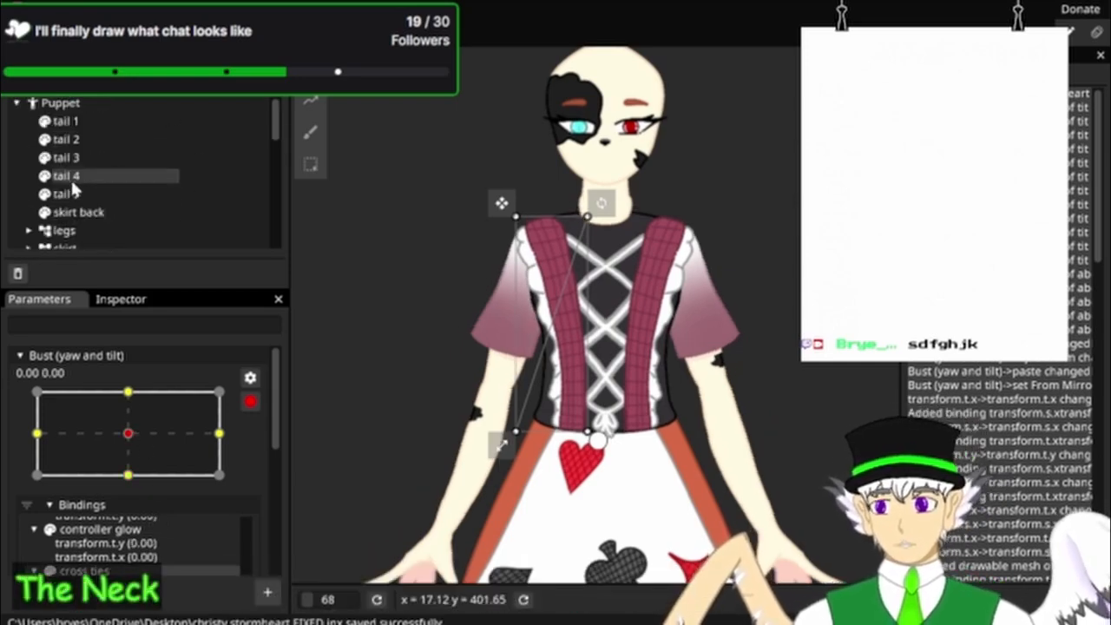
scroll(70, 175, "down", 3)
scroll(70, 175, "down", 5)
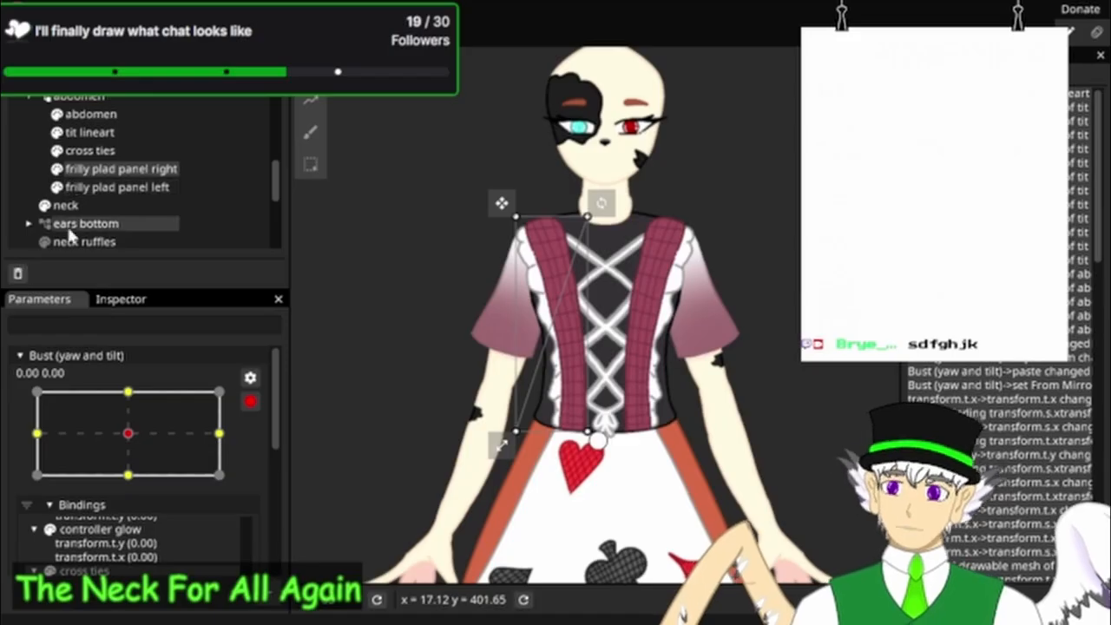
left_click(45, 185)
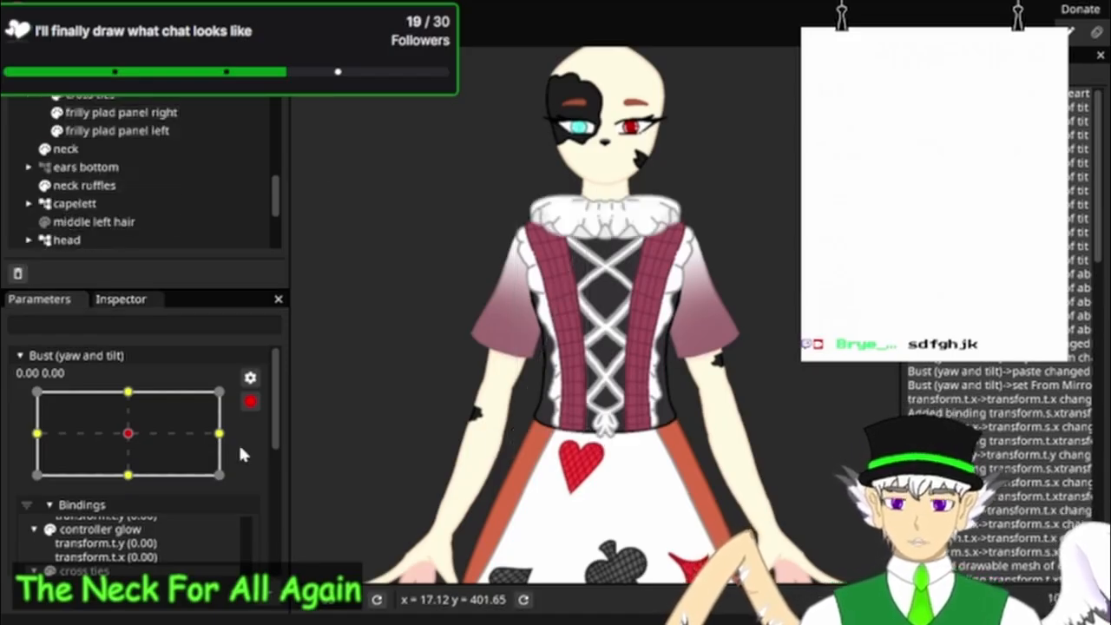
left_click(35, 432)
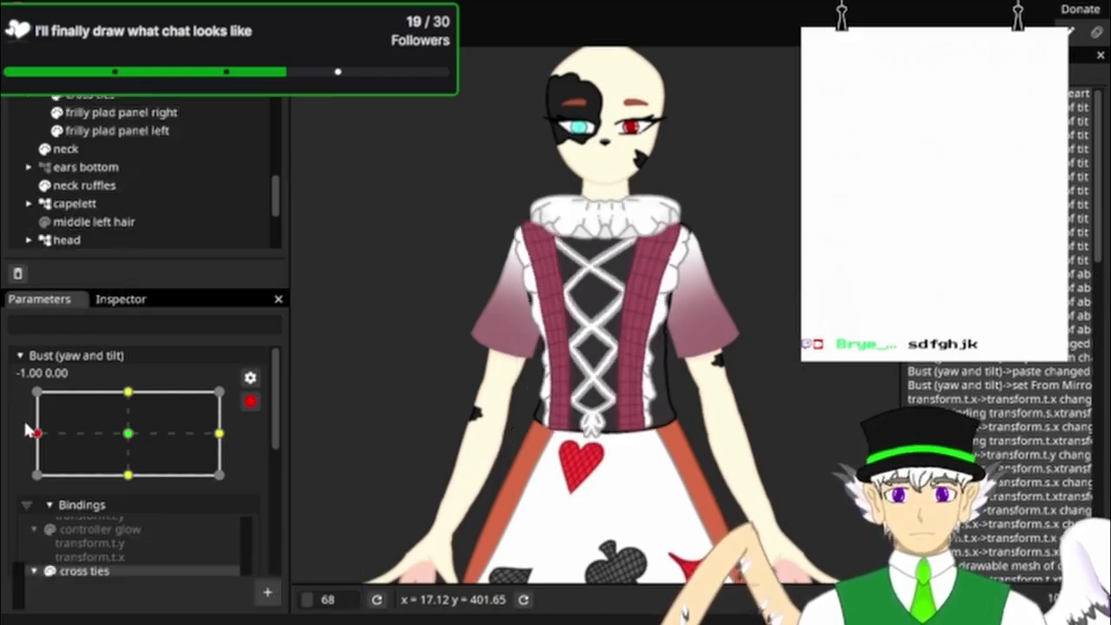
scroll(618, 248, "up", 4)
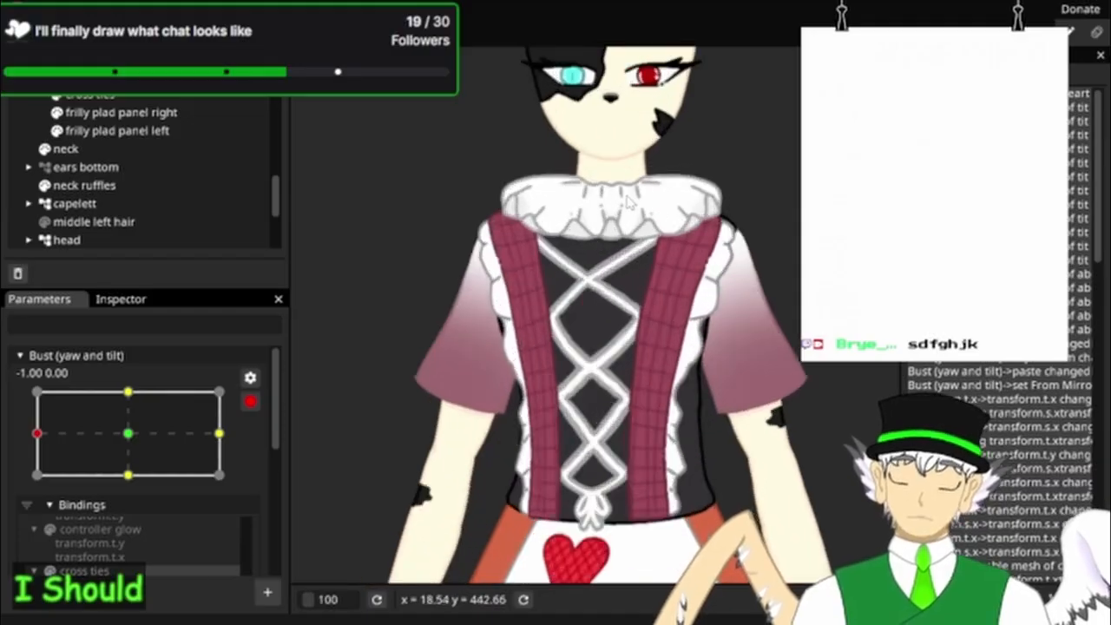
scroll(618, 248, "up", 3)
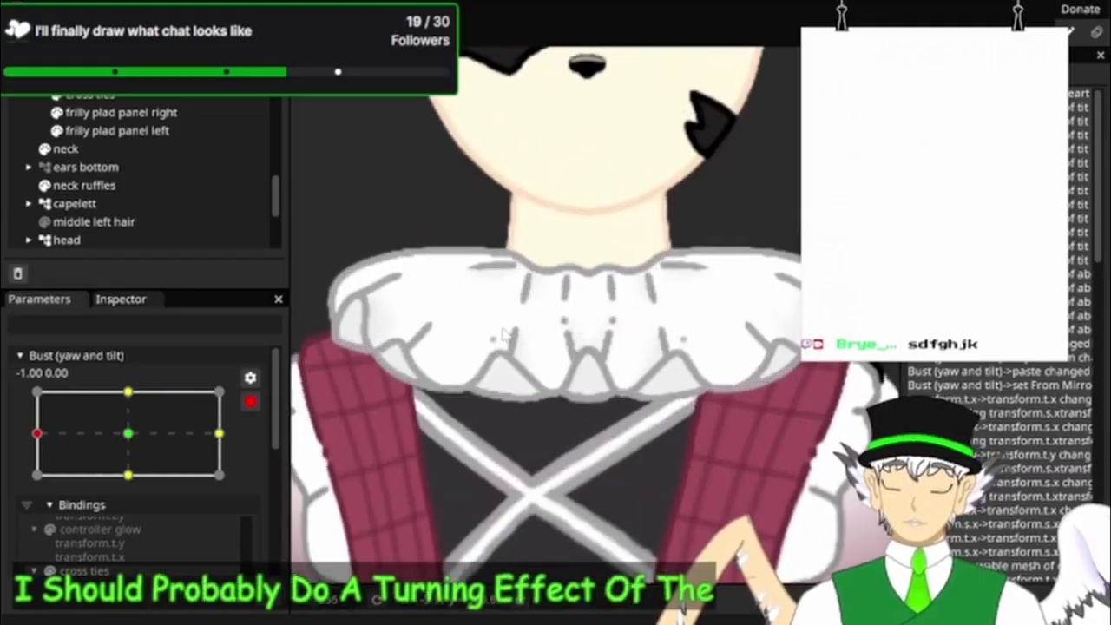
Step: Return Bust yaw to 0.00, turn off parameter recording and open the neck ruffles mesh for editing
left_click(87, 186)
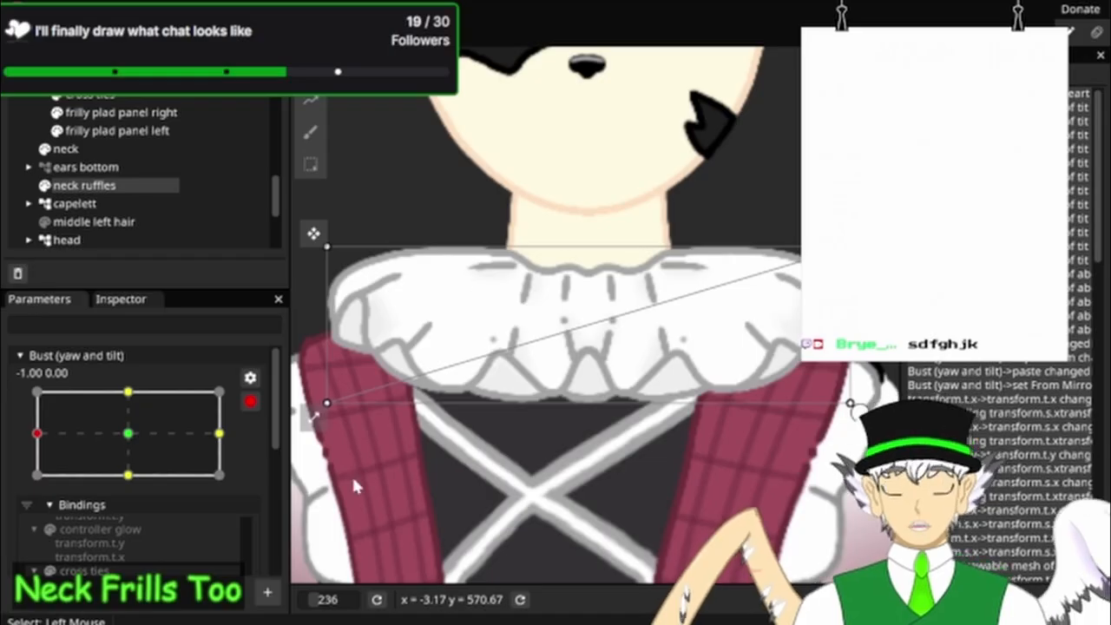
left_click(135, 430)
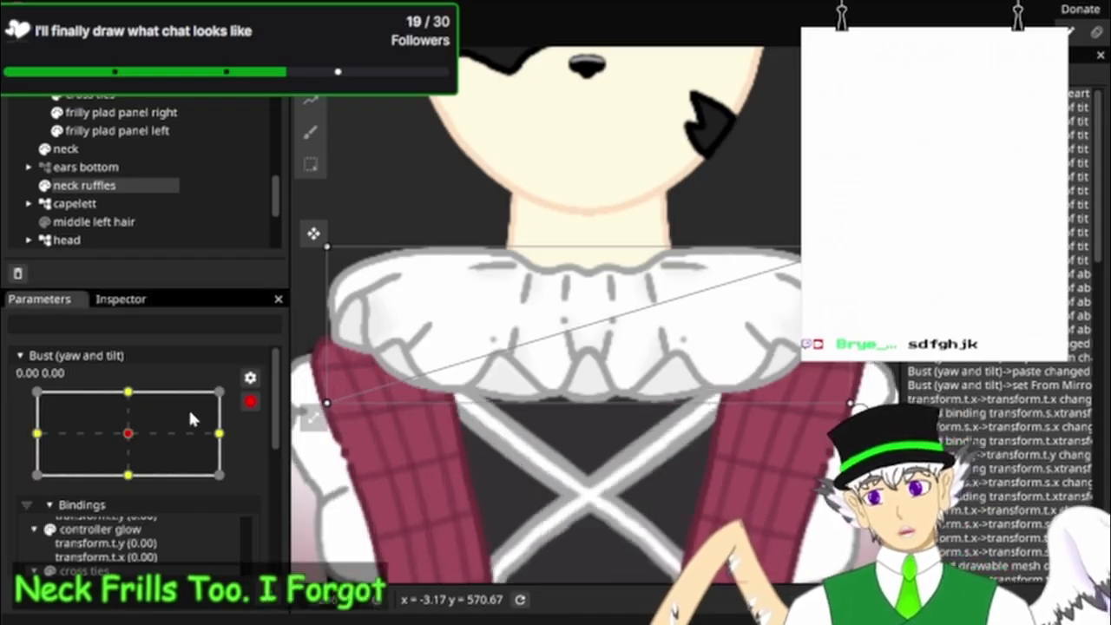
left_click(250, 401)
left_click(346, 573)
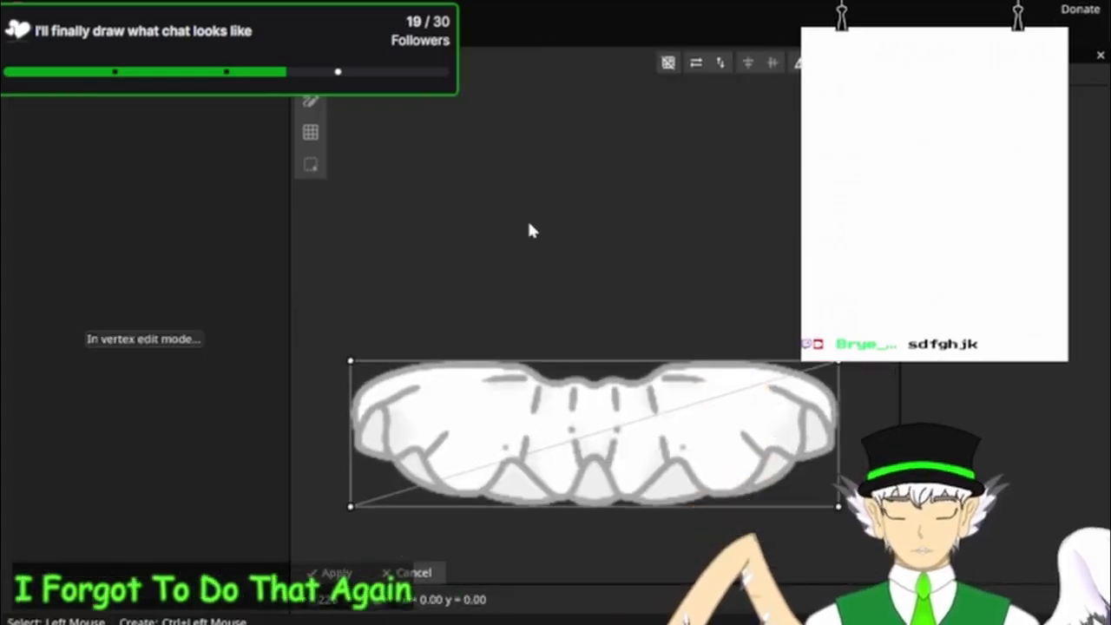
Step: Delete all existing neck ruffles mesh vertices and enable mirroring across the vertical centre line
left_click_drag(328, 217, 337, 189)
key("Delete")
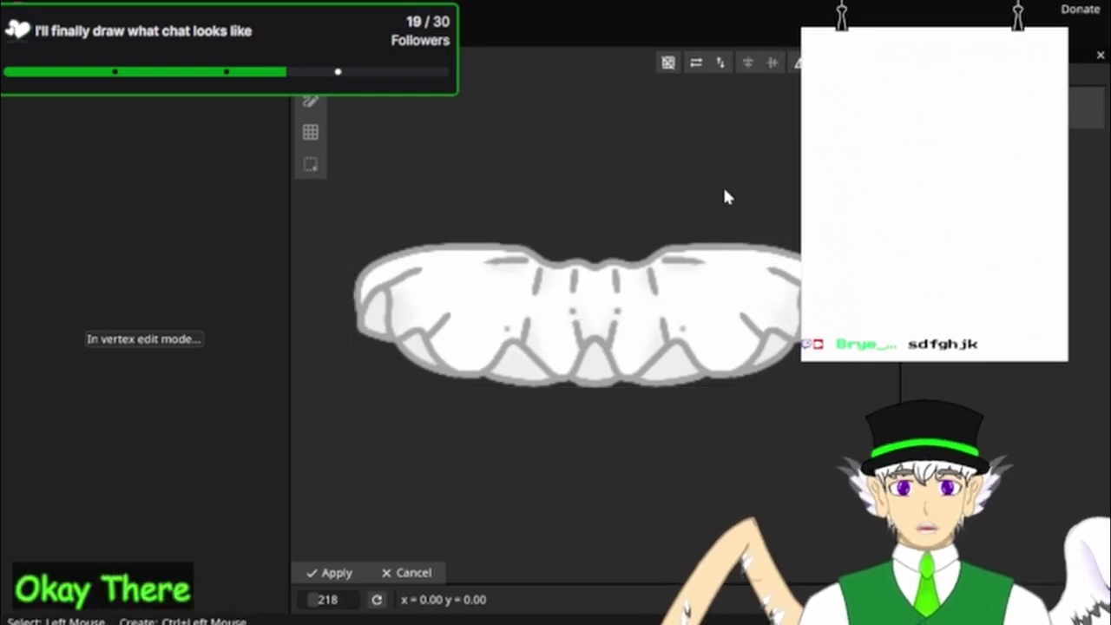
left_click(747, 63)
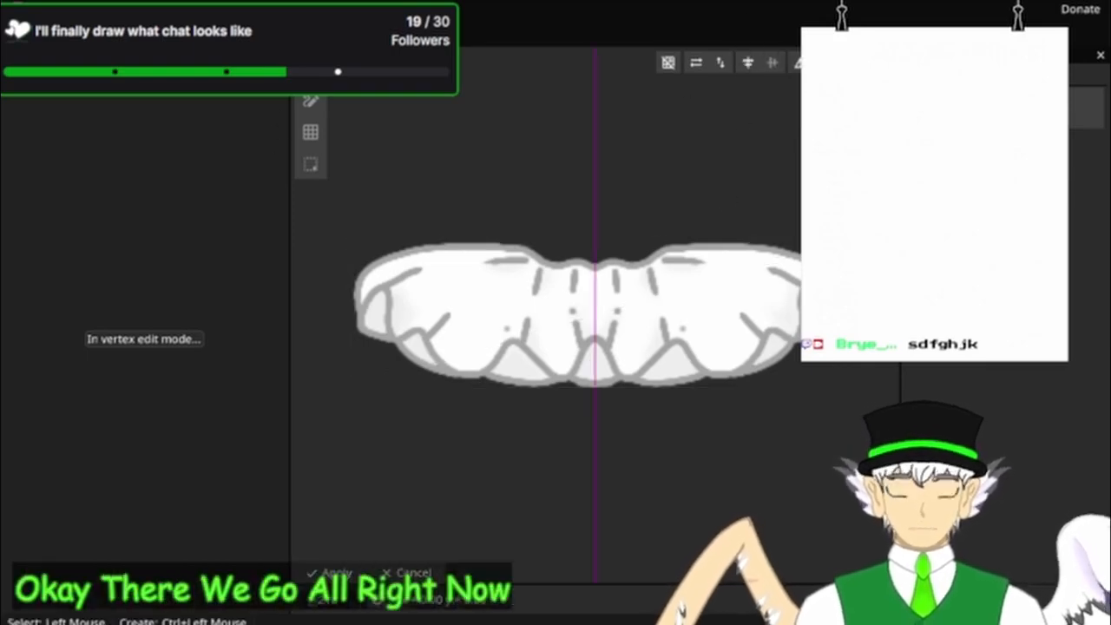
Step: Place mirrored vertices just outside the neck ruffles' upper edge, from the centre line outward and around the outer end
scroll(505, 165, "up", 4)
left_click_drag(527, 163, 561, 177)
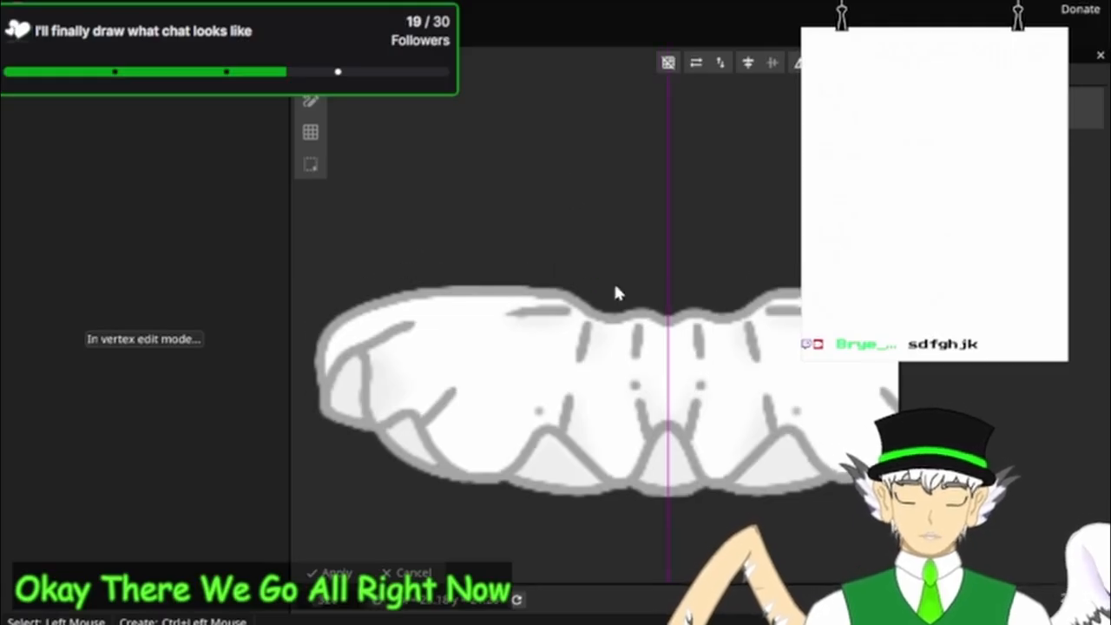
left_click(667, 289, "ctrl")
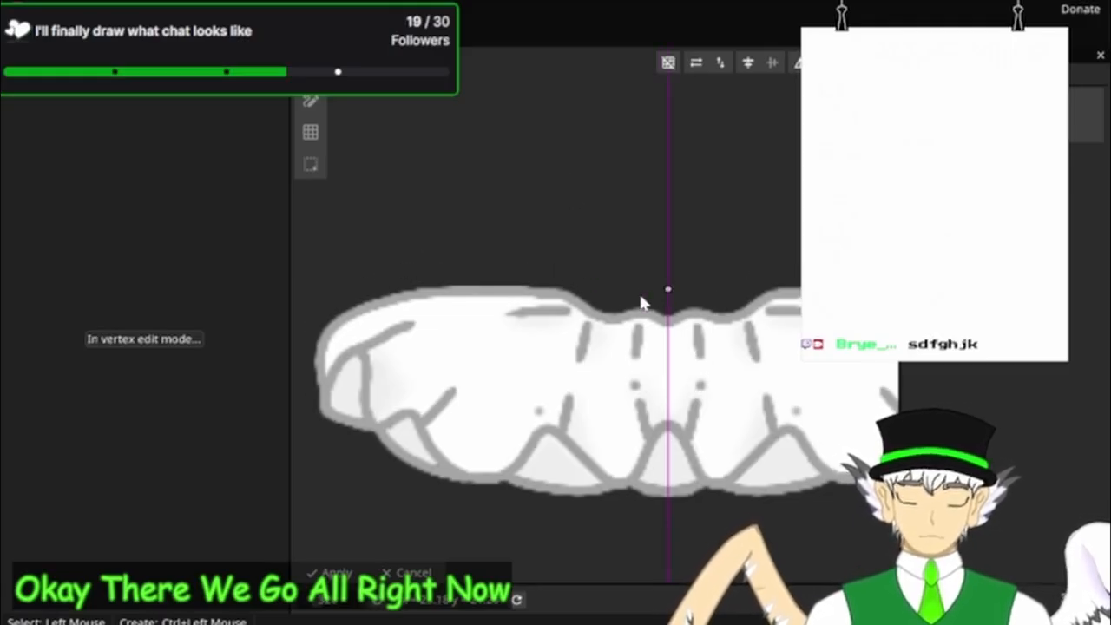
left_click(643, 295, "ctrl")
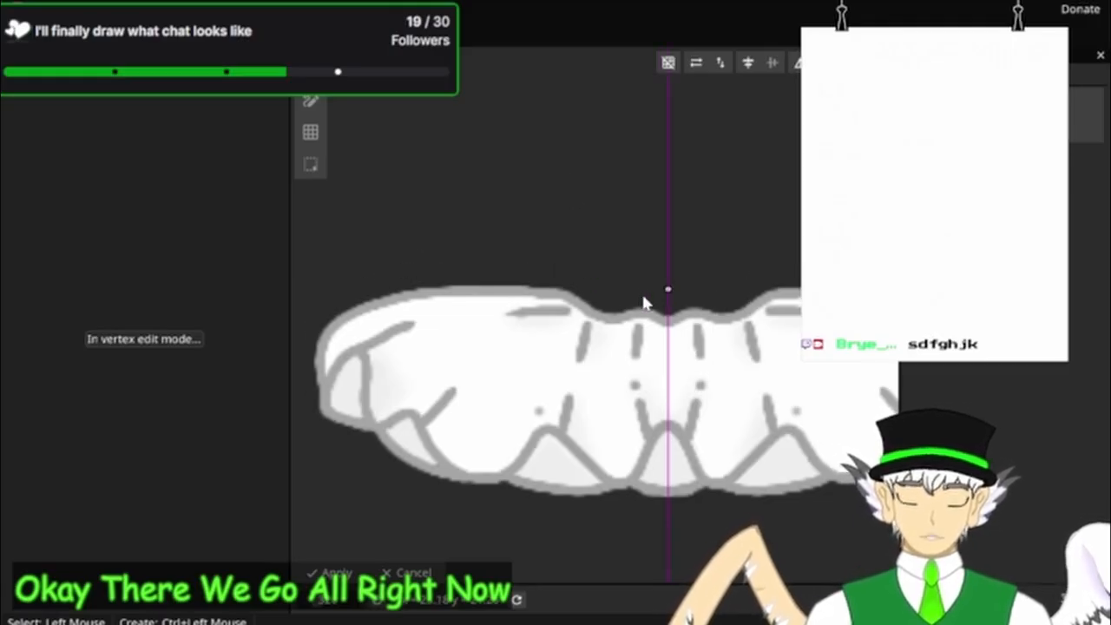
left_click(569, 276, "ctrl")
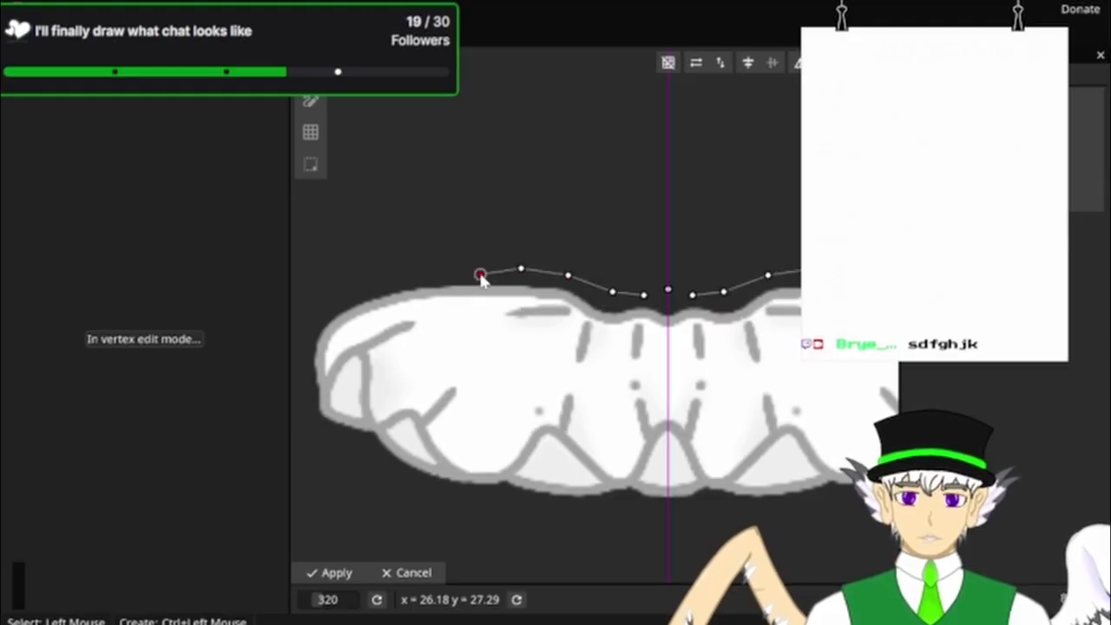
left_click(480, 275, "ctrl")
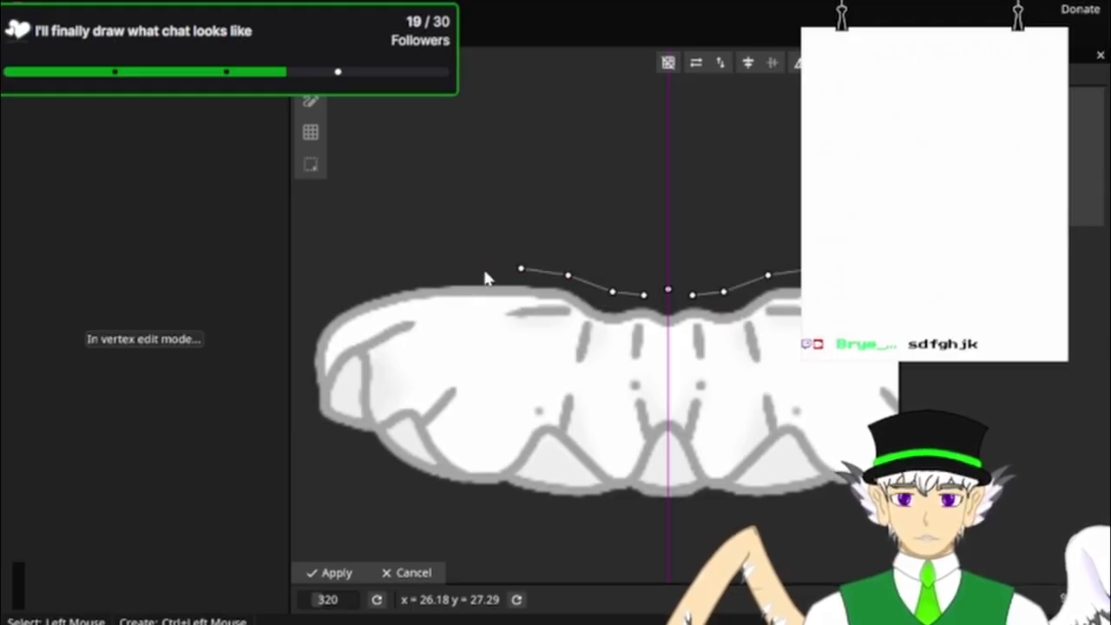
left_click(442, 269, "ctrl")
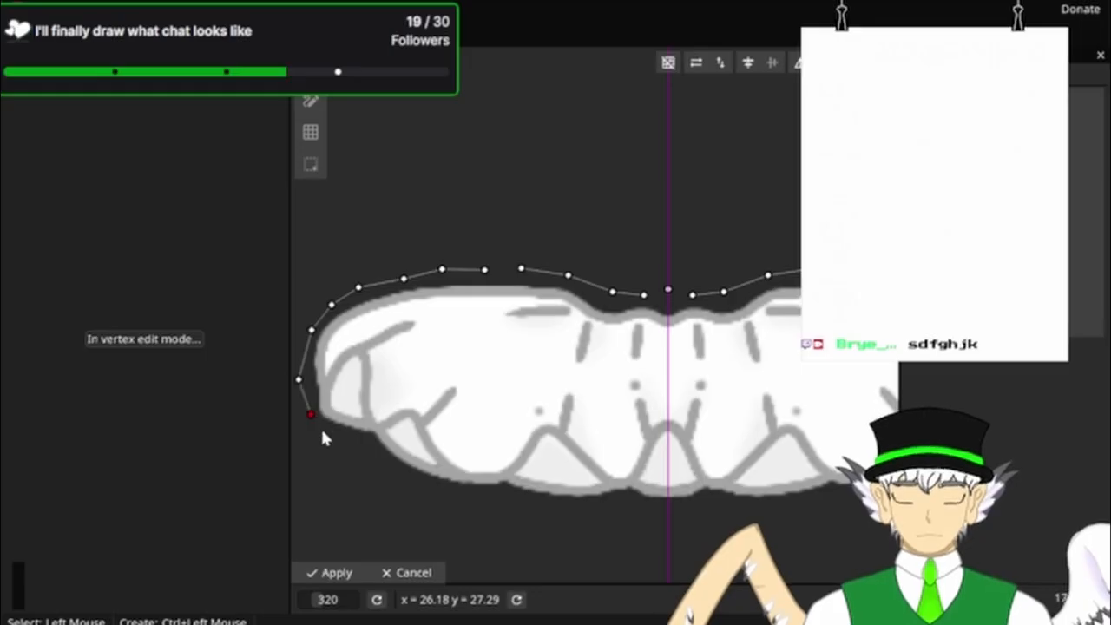
Step: Continue the mirrored outline vertices along the ruffles' lower edge from the outer end back to the centre line
left_click(361, 446, "ctrl")
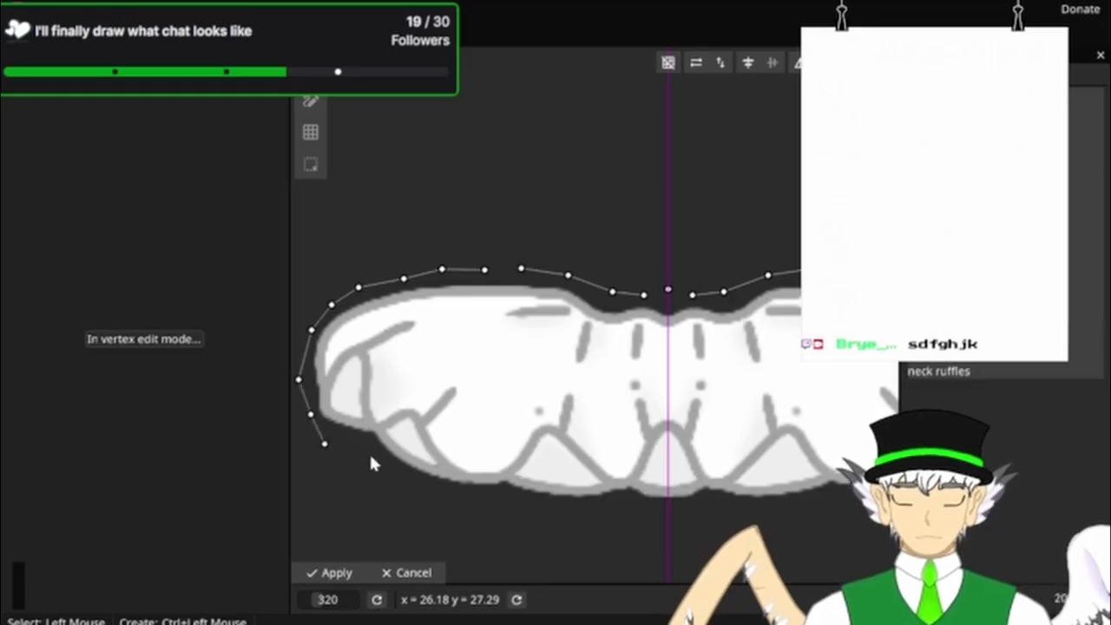
left_click(366, 446, "ctrl")
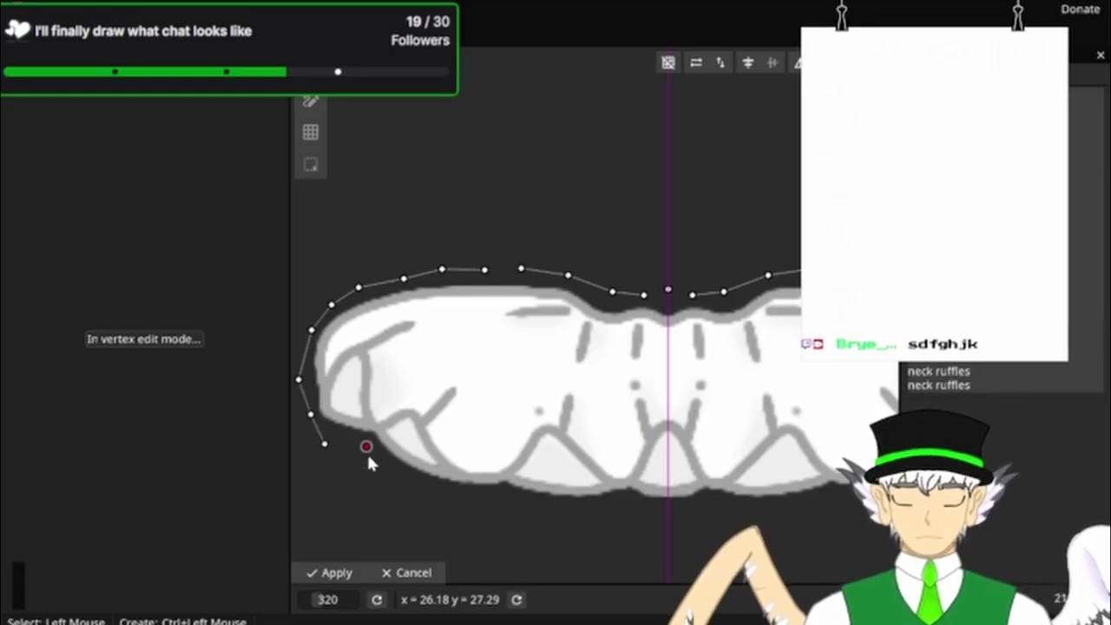
left_click(405, 481, "ctrl")
left_click(473, 498, "ctrl")
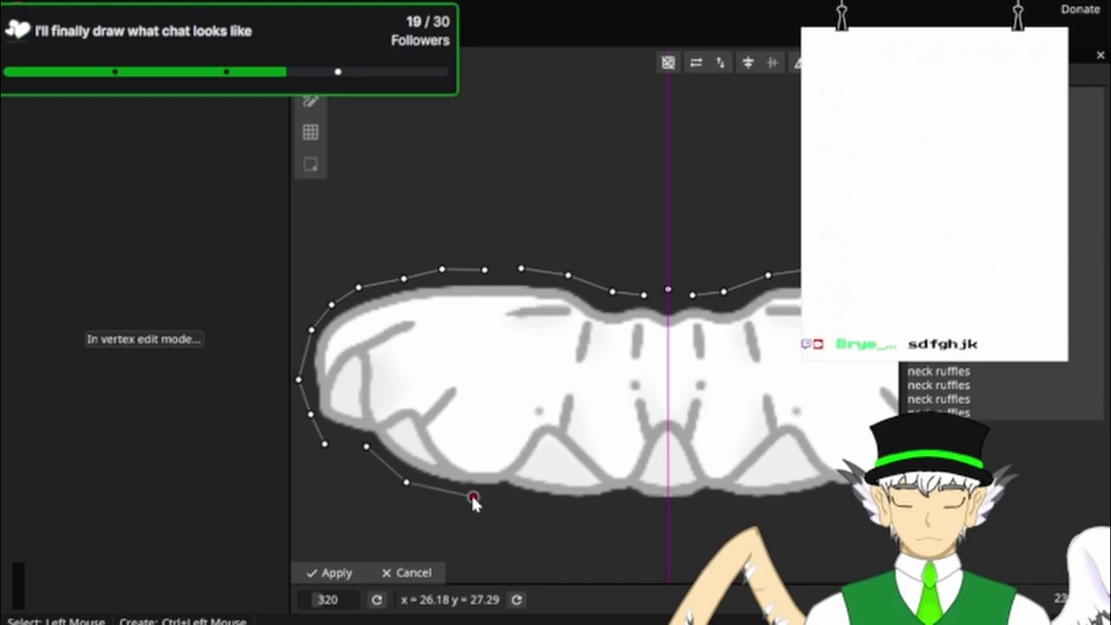
left_click(510, 500, "ctrl")
left_click(552, 502, "ctrl")
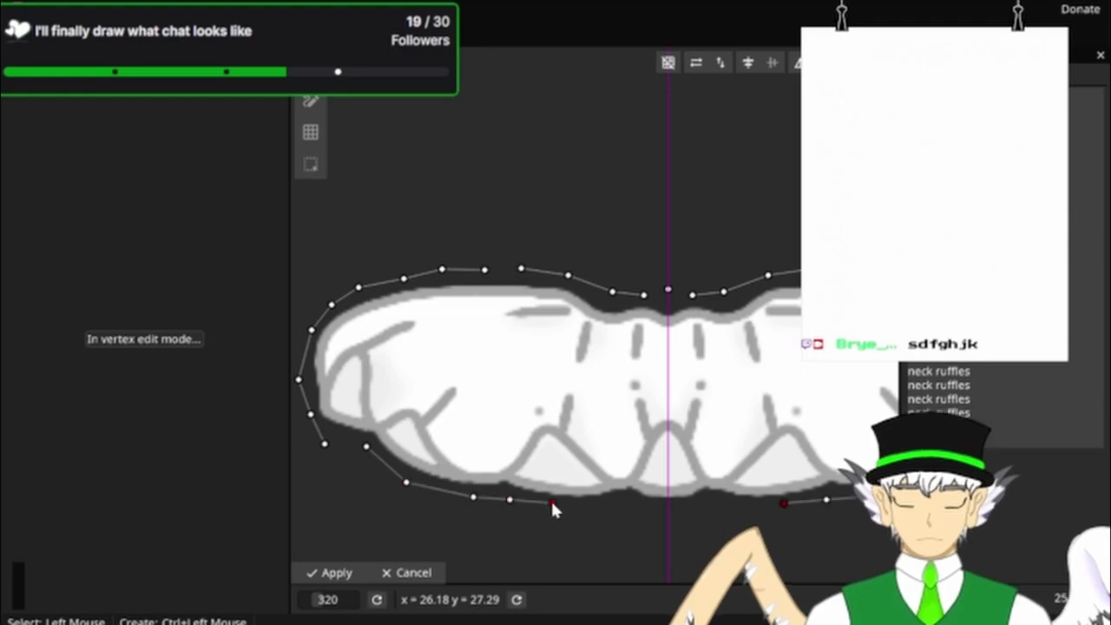
left_click(600, 505, "ctrl")
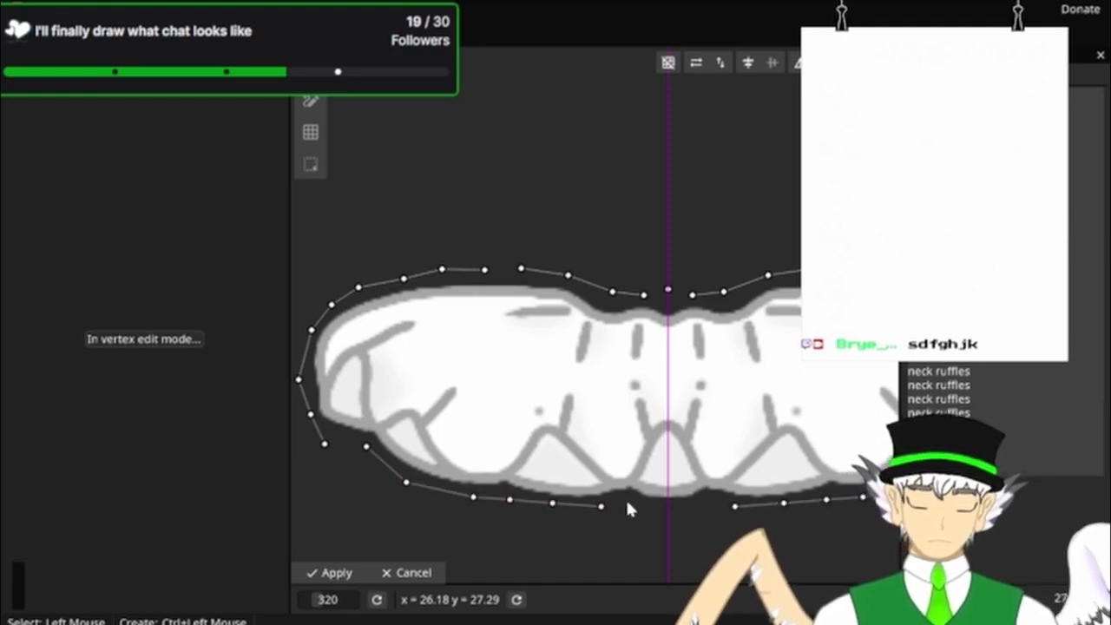
left_click(627, 501, "ctrl")
left_click(664, 507, "ctrl")
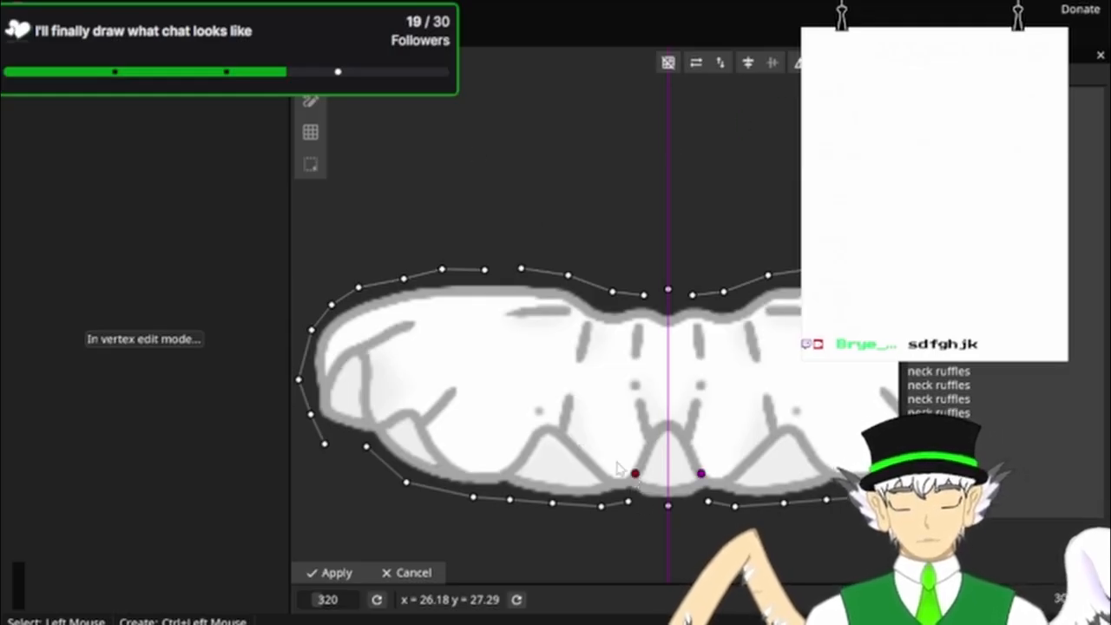
Step: Add two mirrored rows of interior vertices along the ruffles' lower folds and around the outer end folds
left_click(603, 462, "ctrl")
left_click(558, 473, "ctrl")
mouse_move(558, 473)
left_mouse_down()
mouse_move(538, 466)
mouse_move(577, 466)
left_mouse_up()
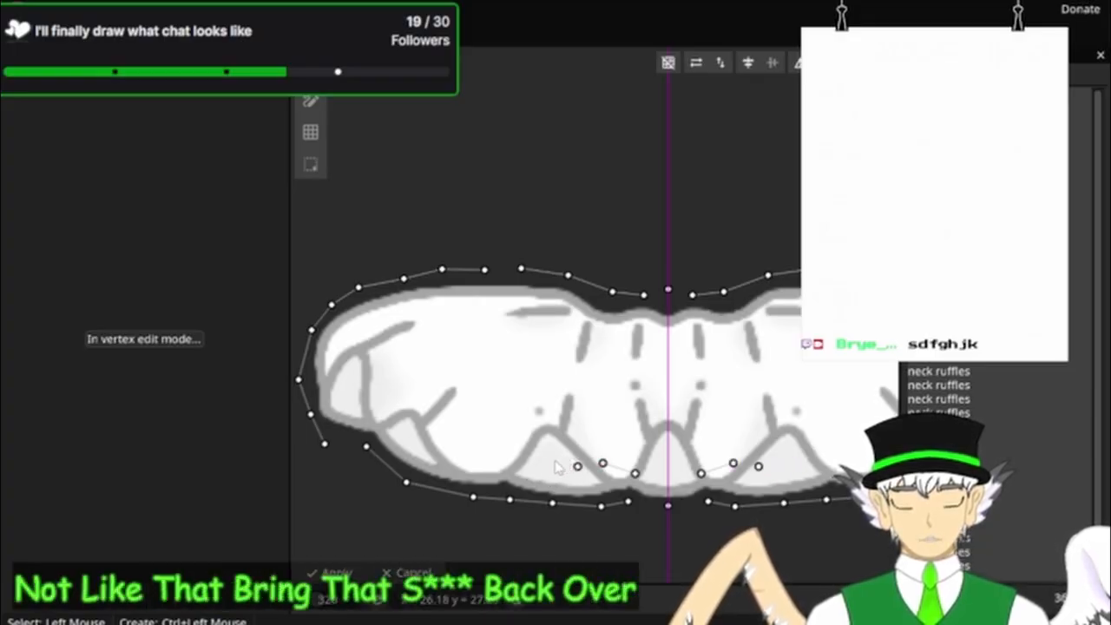
left_click(440, 456, "ctrl")
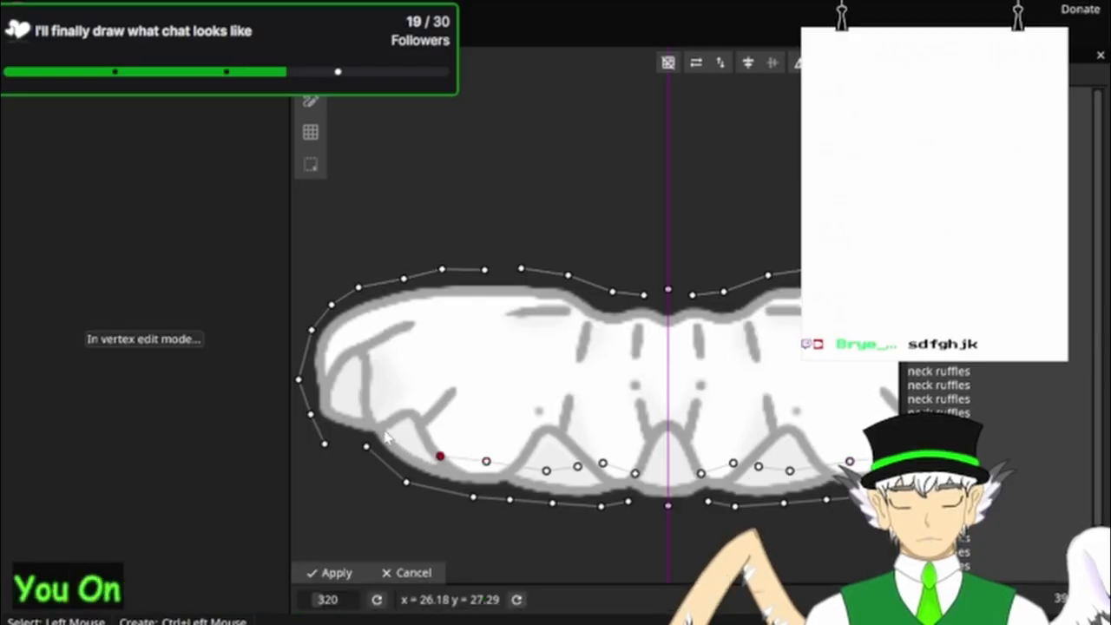
left_click(364, 351)
left_click(399, 388, "ctrl")
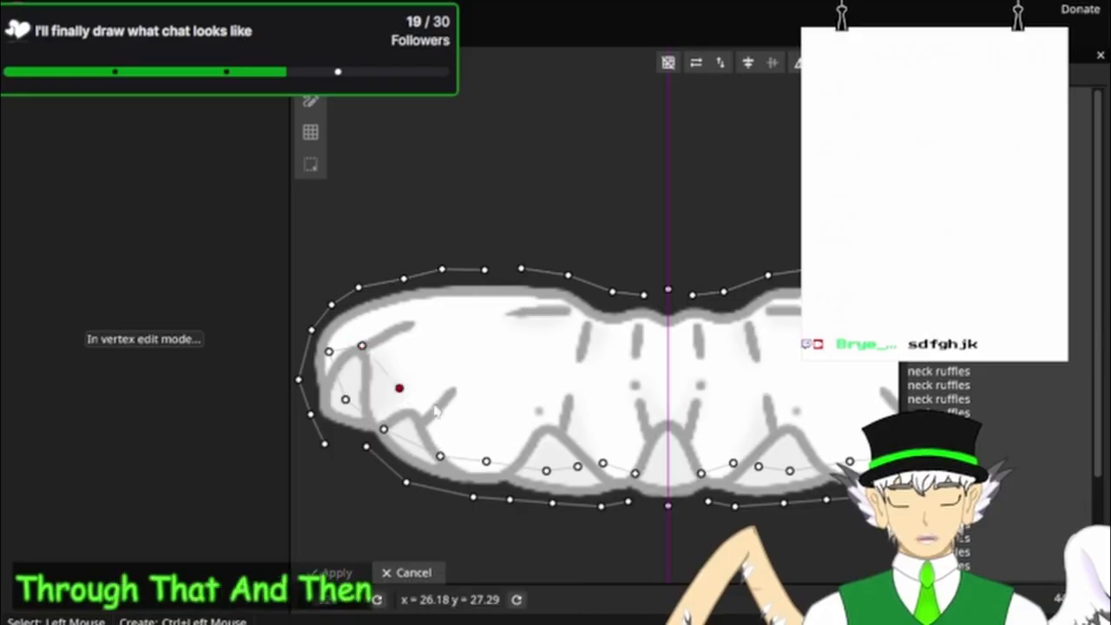
left_click(440, 406, "ctrl")
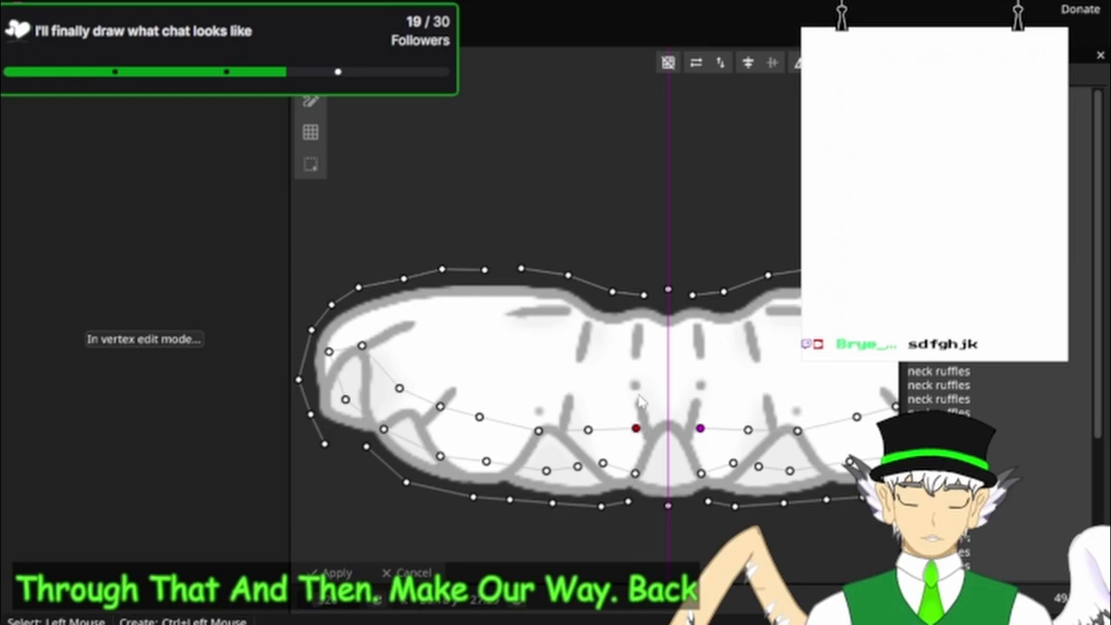
Step: Add mirrored rows of interior vertices across the middle and upper part of the neck ruffles
left_click(587, 379, "ctrl")
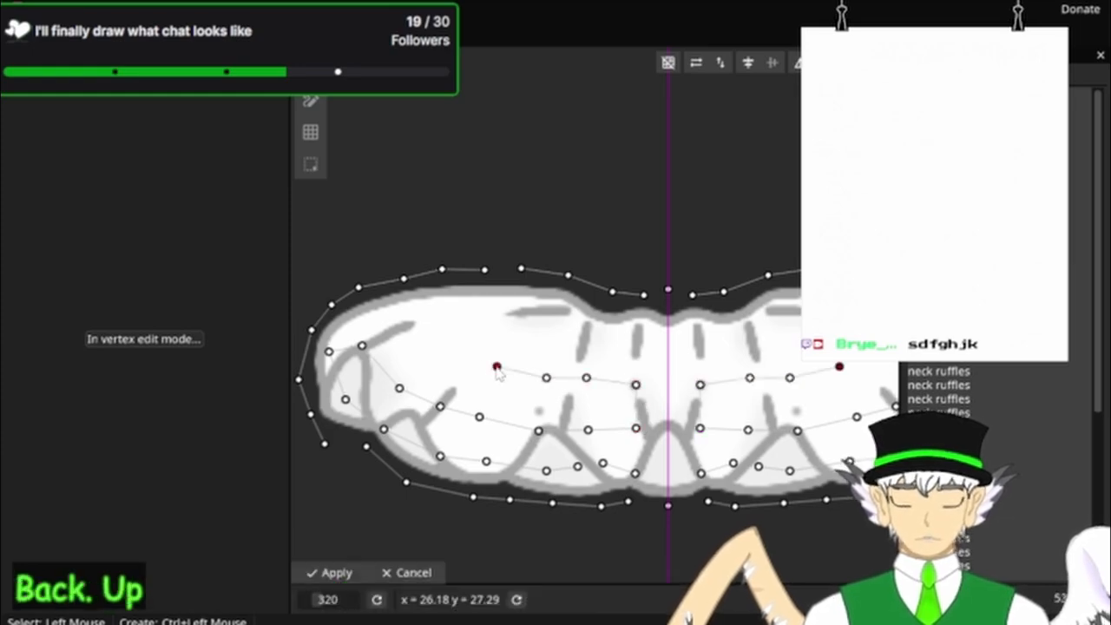
left_click(438, 357, "ctrl")
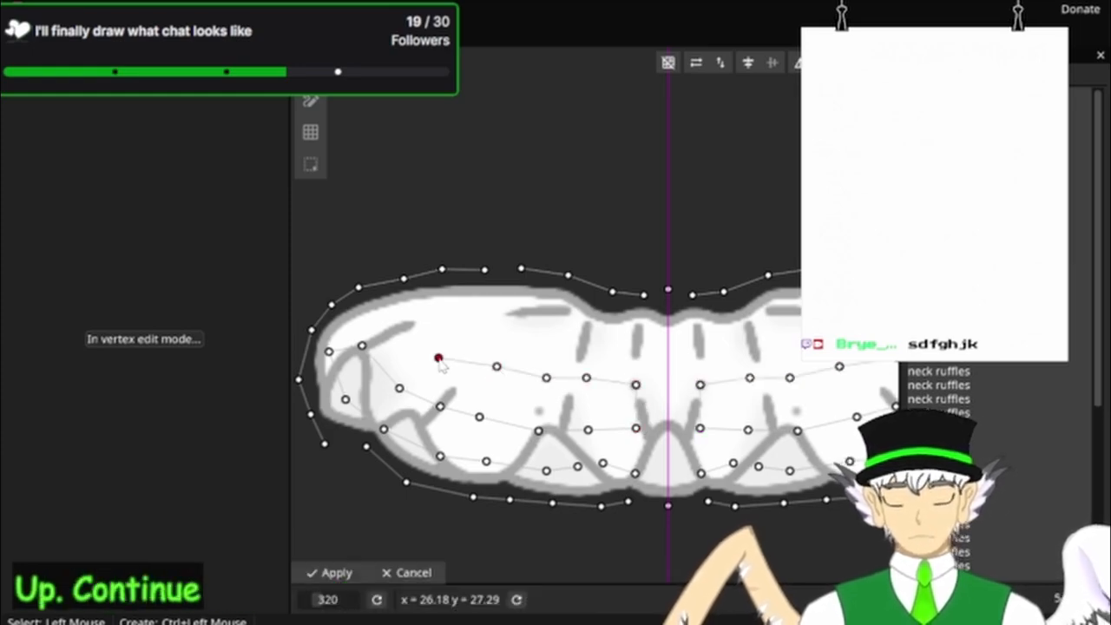
left_click(418, 298, "ctrl")
left_click(451, 311, "ctrl")
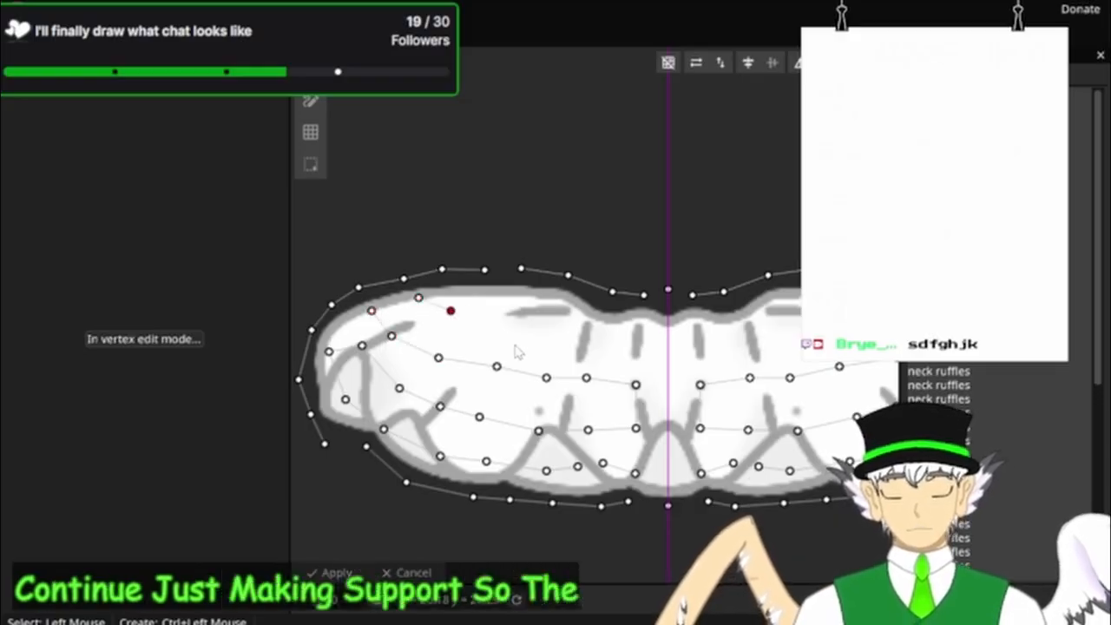
left_click(551, 348, "ctrl")
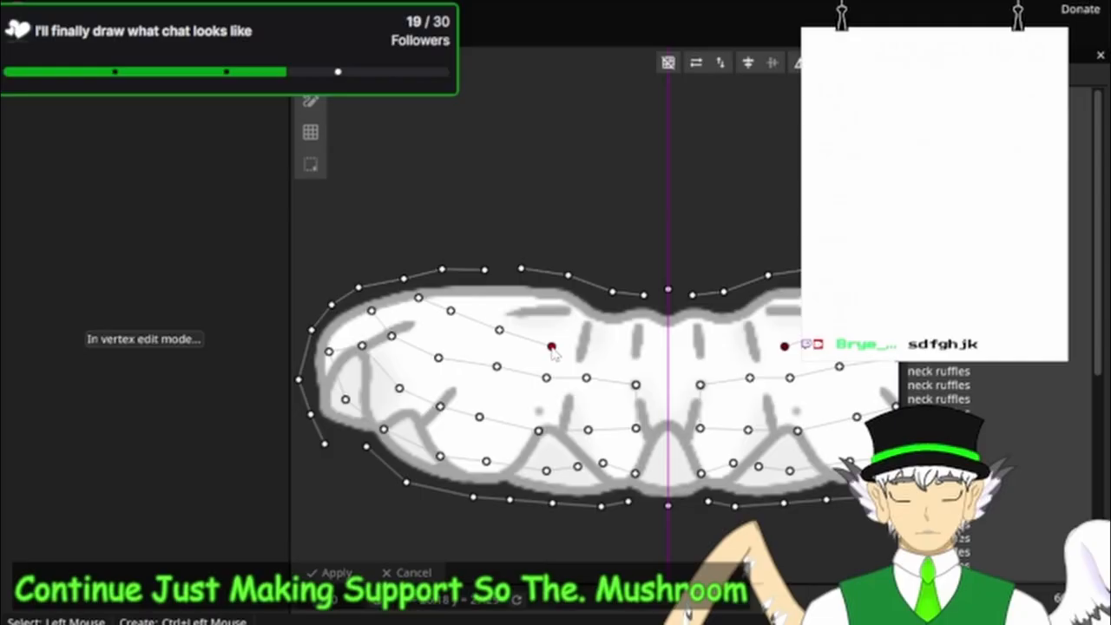
left_click(603, 348, "ctrl")
left_click(650, 347, "ctrl")
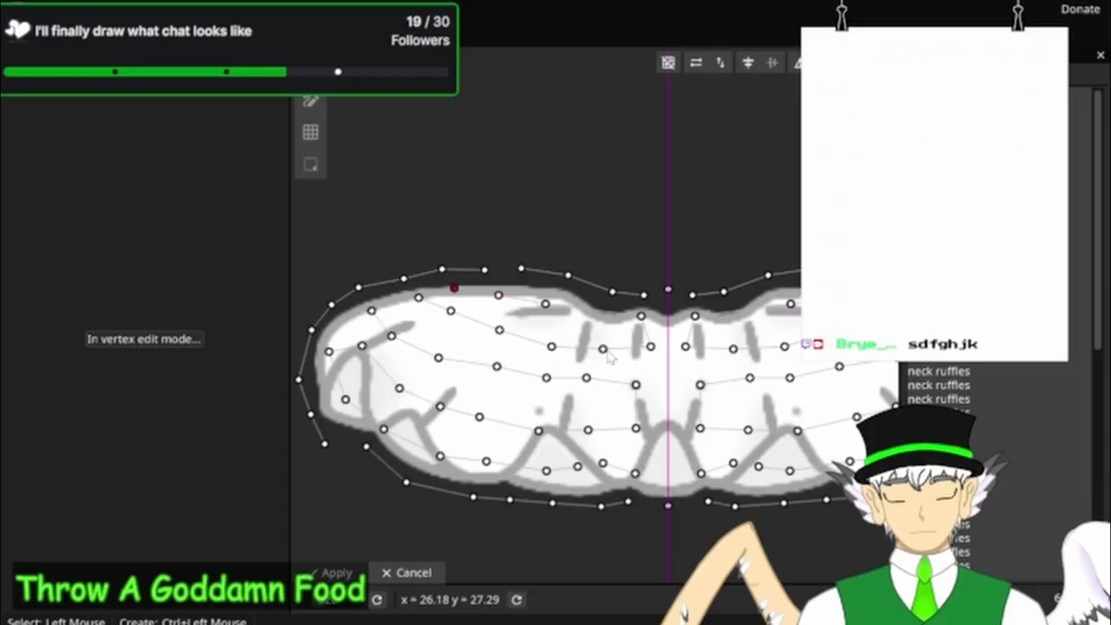
Step: Add vertices down the ruffles' centre line, and triangulate and apply the finished mesh
left_click(668, 325, "ctrl")
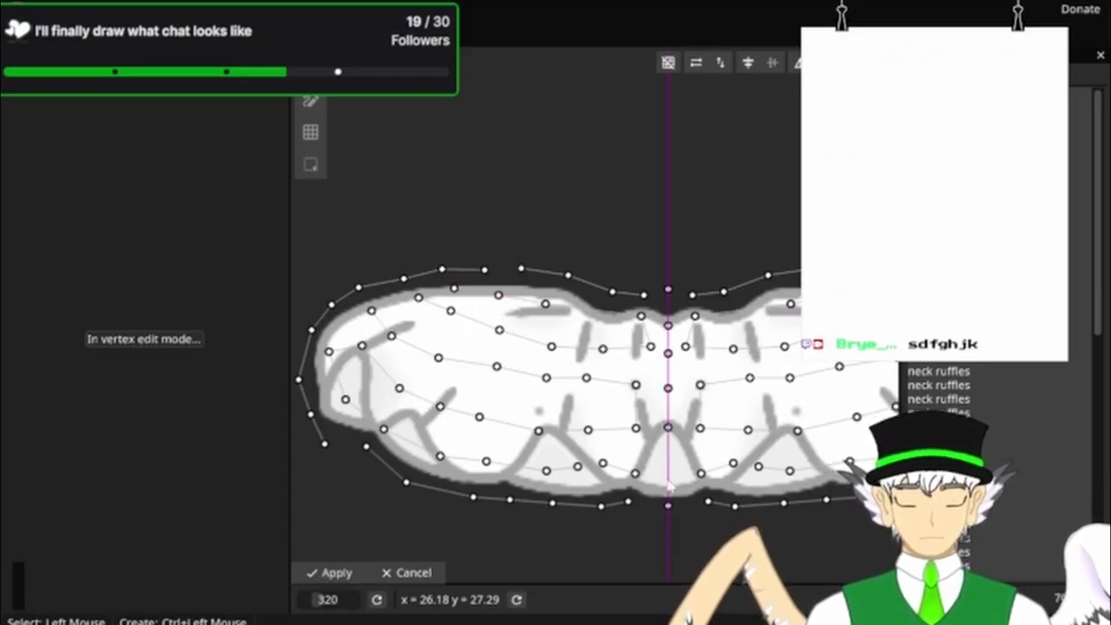
left_click(799, 64)
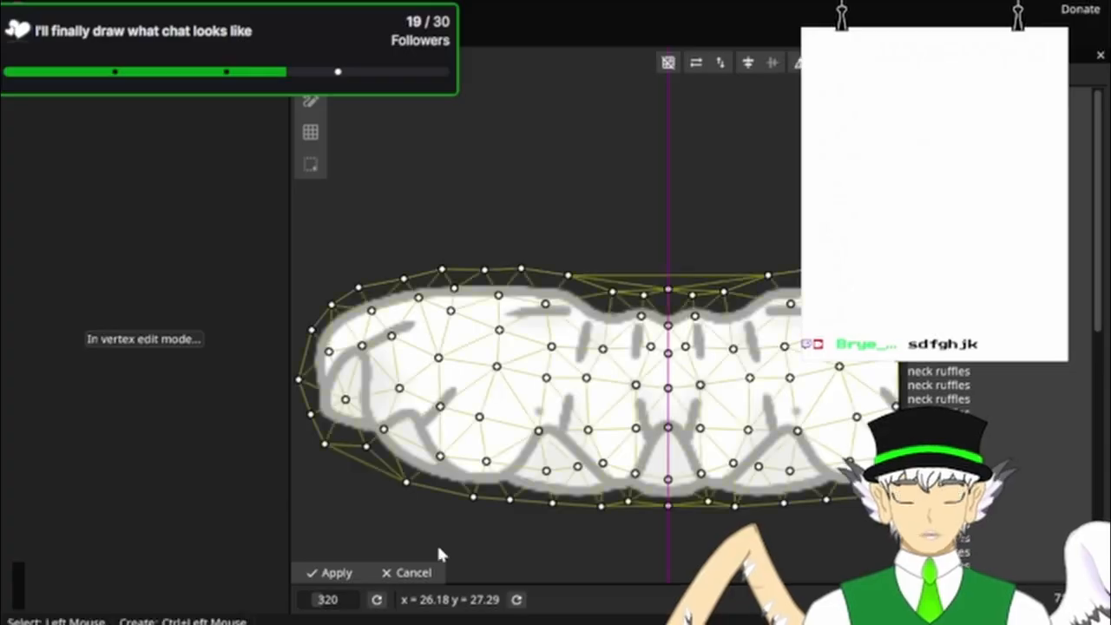
left_click(337, 571)
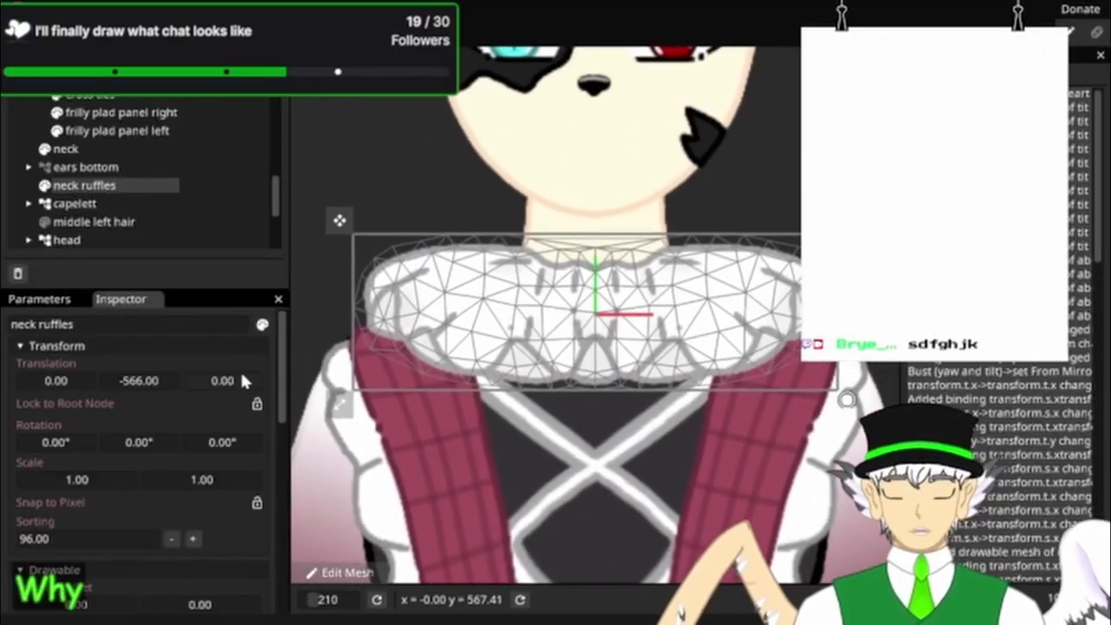
Step: Arm the Bust (yaw and tilt) parameter for editing and move it to the -1.00, 0.00 keypoint
left_click(39, 299)
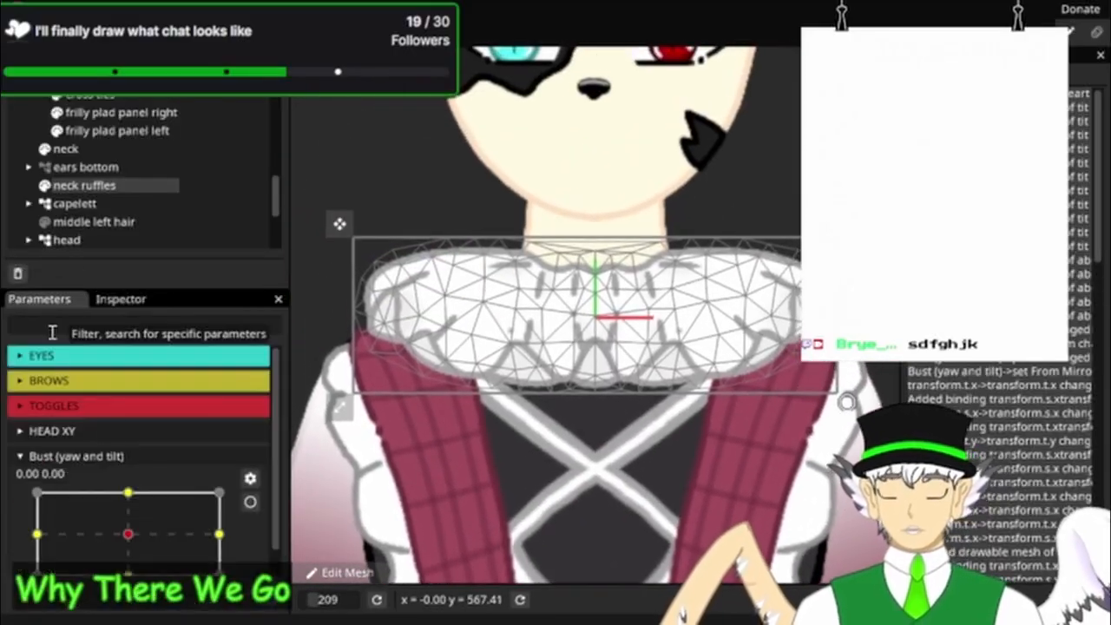
left_click(249, 503)
left_click_drag(127, 433, 36, 432)
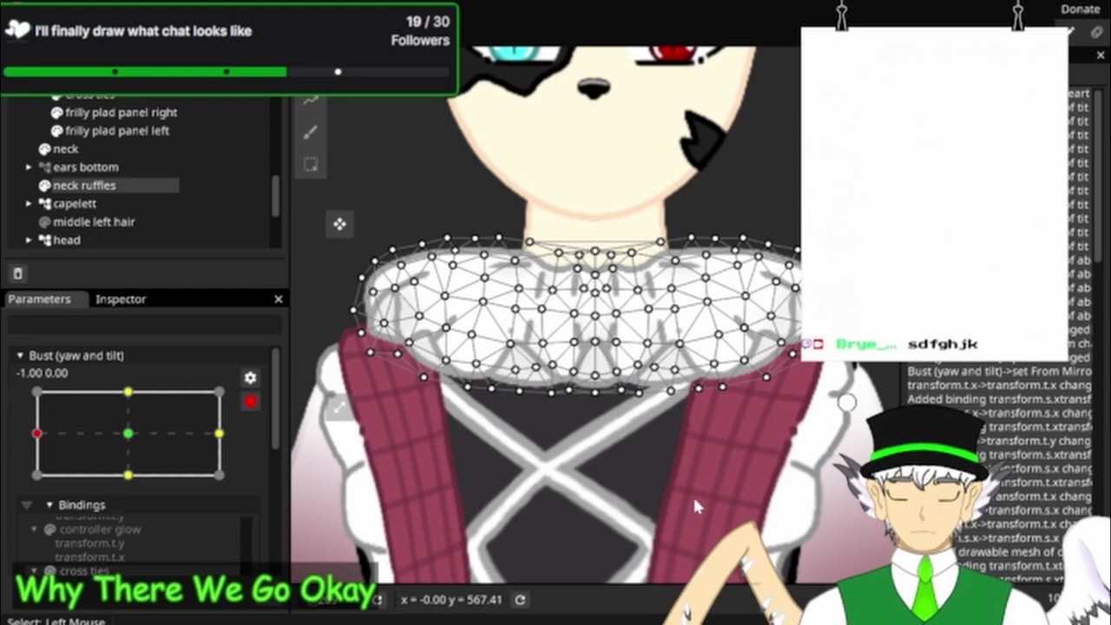
Step: Switch the neck ruffles' deformation to the Circle Brush with a size of 100
scroll(693, 494, "up", 2)
scroll(673, 473, "down", 3)
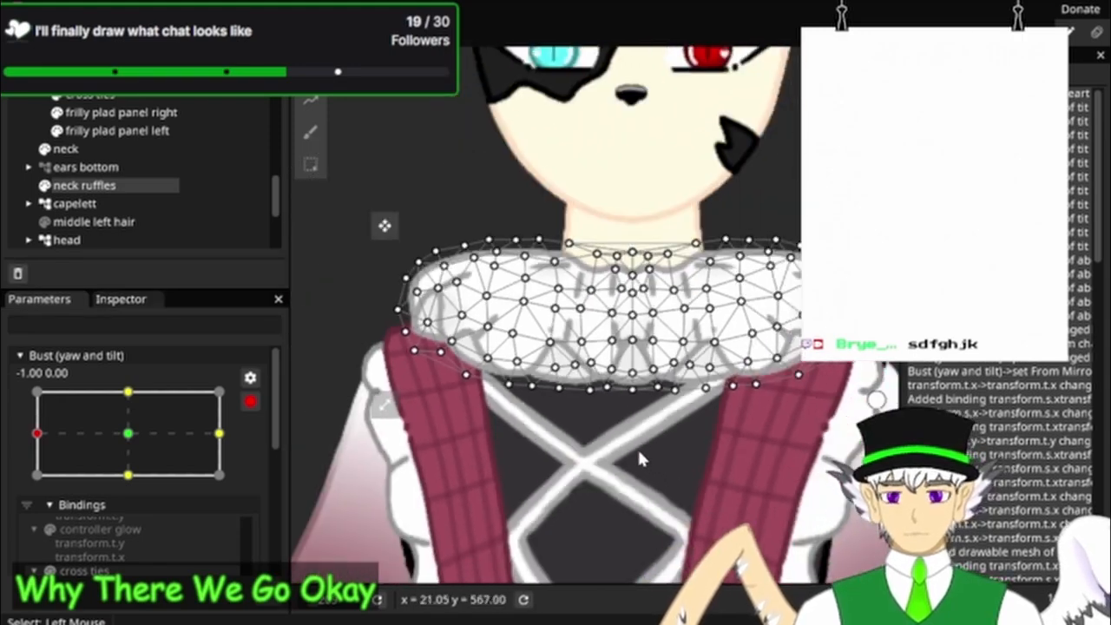
left_click(311, 100)
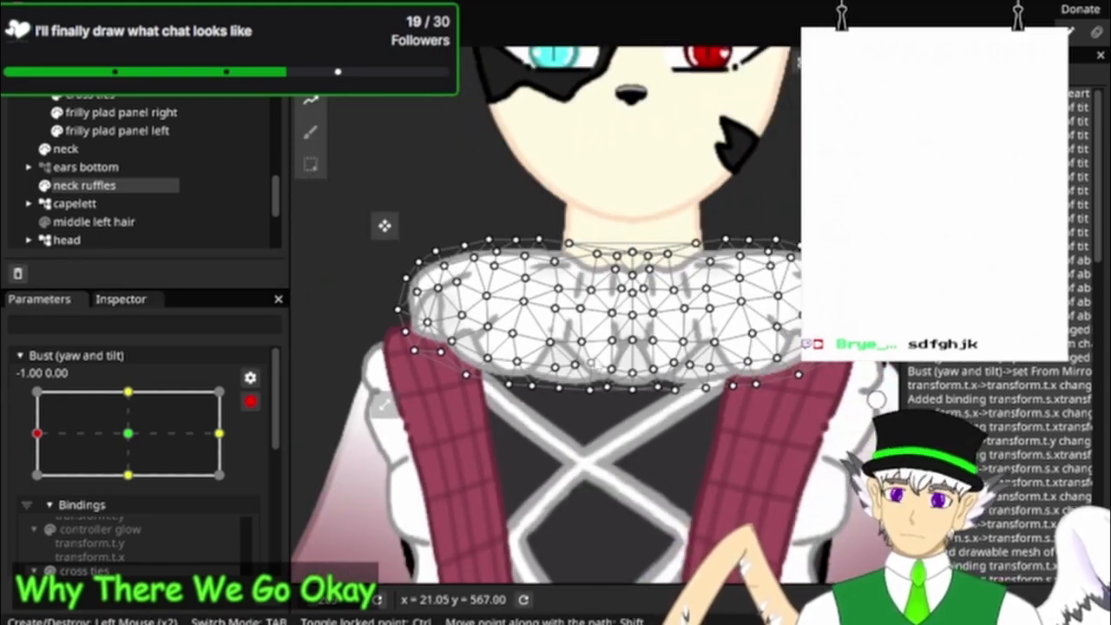
left_click(311, 132)
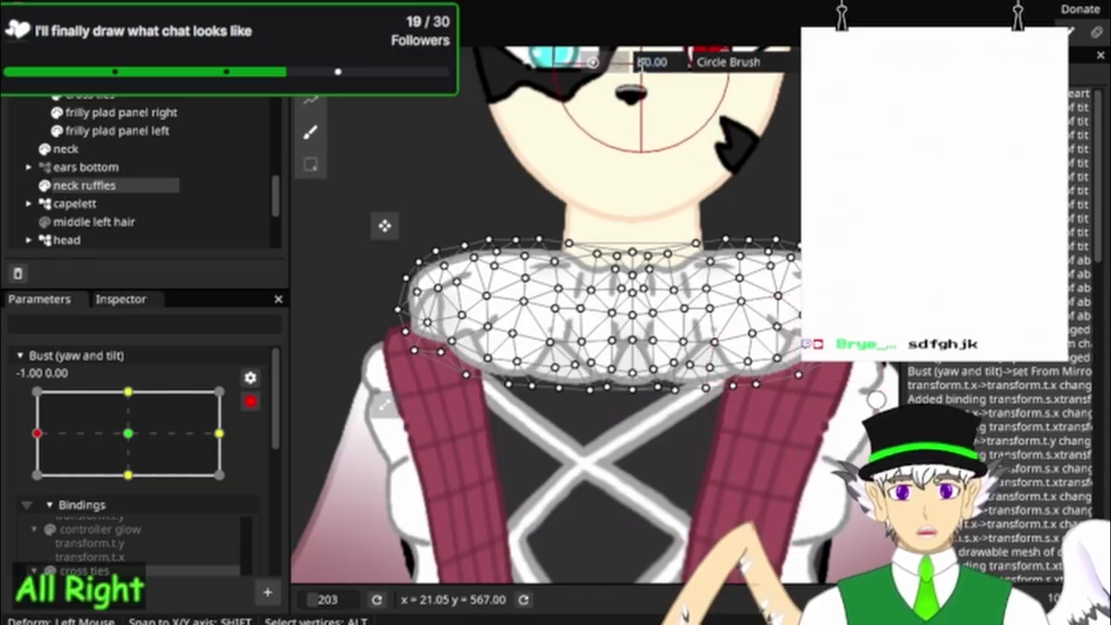
left_click(645, 64)
key("BackSpace")
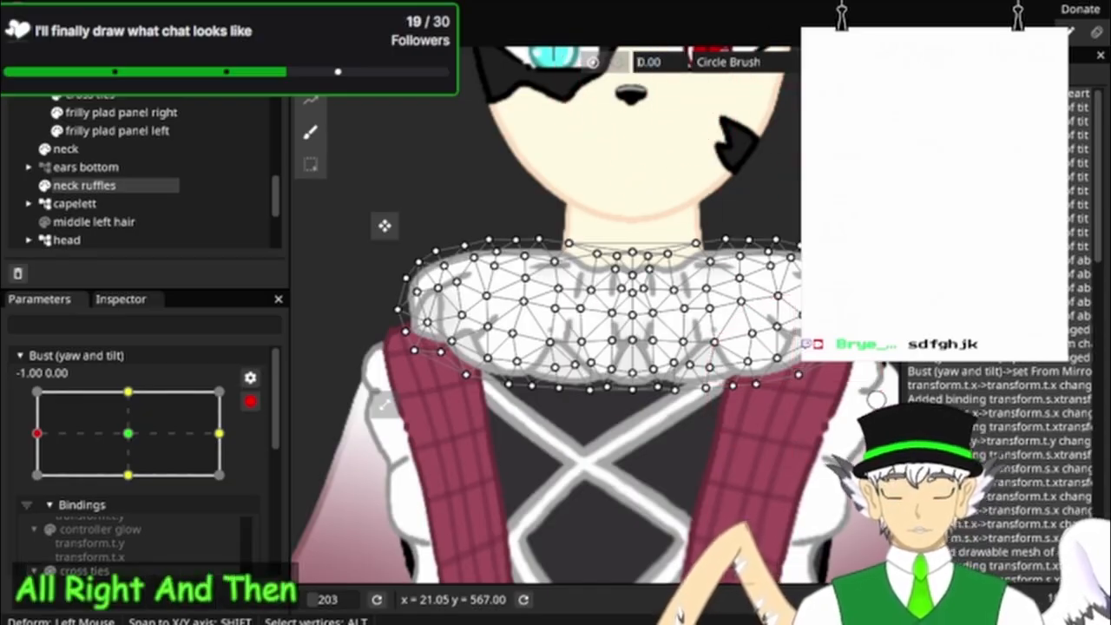
type("90")
key("Return")
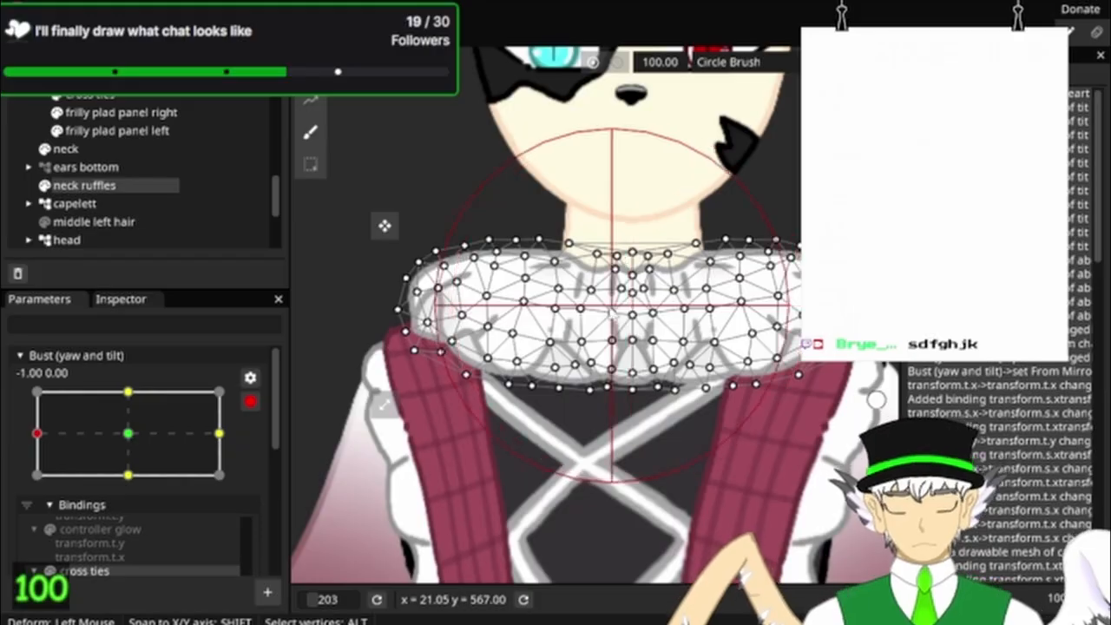
Step: Shift the ruffles' centre slightly left and pull their left outer end inward, then check the shape without the mesh showing
mouse_move(603, 305)
left_mouse_down()
mouse_move(598, 336)
mouse_move(643, 363)
mouse_move(635, 397)
mouse_move(610, 398)
mouse_move(612, 226)
left_mouse_up()
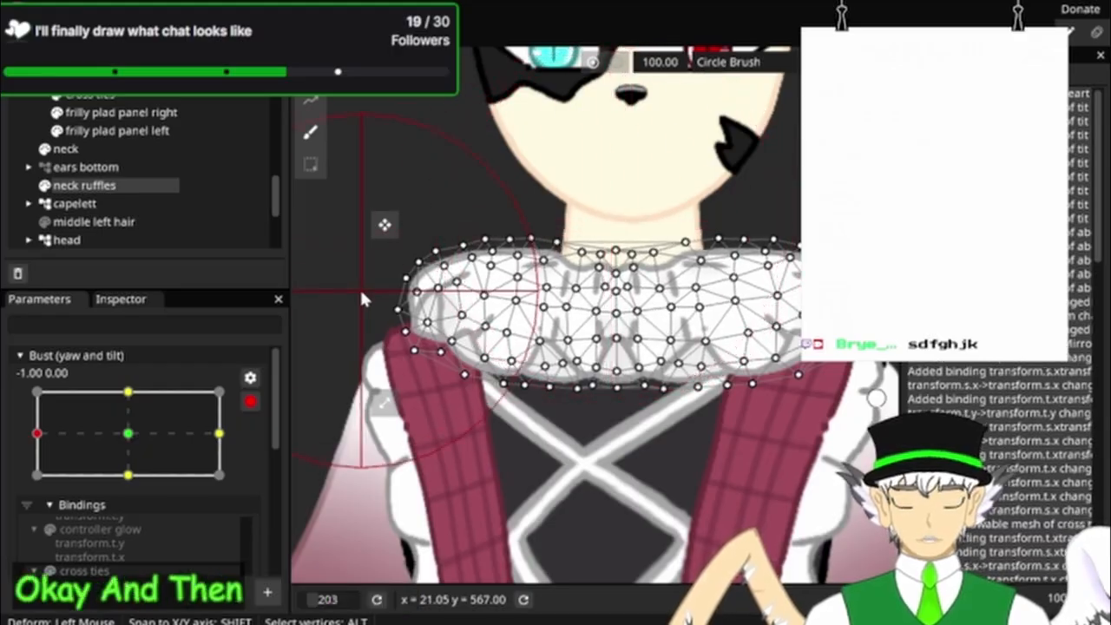
left_click_drag(361, 293, 388, 288)
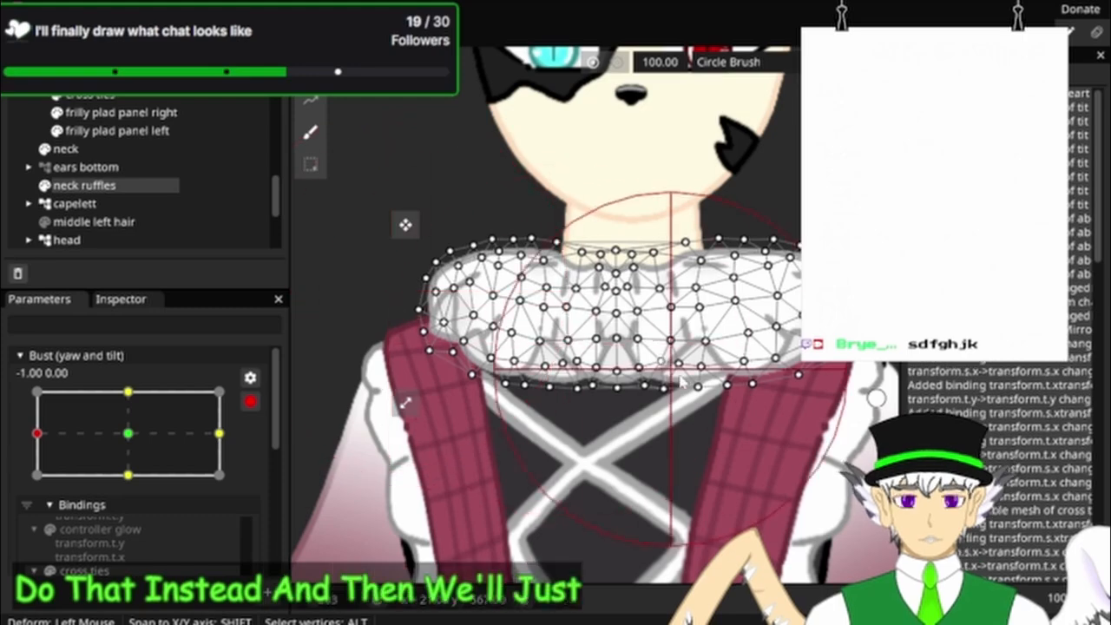
mouse_move(777, 413)
left_mouse_down()
mouse_move(684, 407)
mouse_move(664, 423)
left_mouse_up()
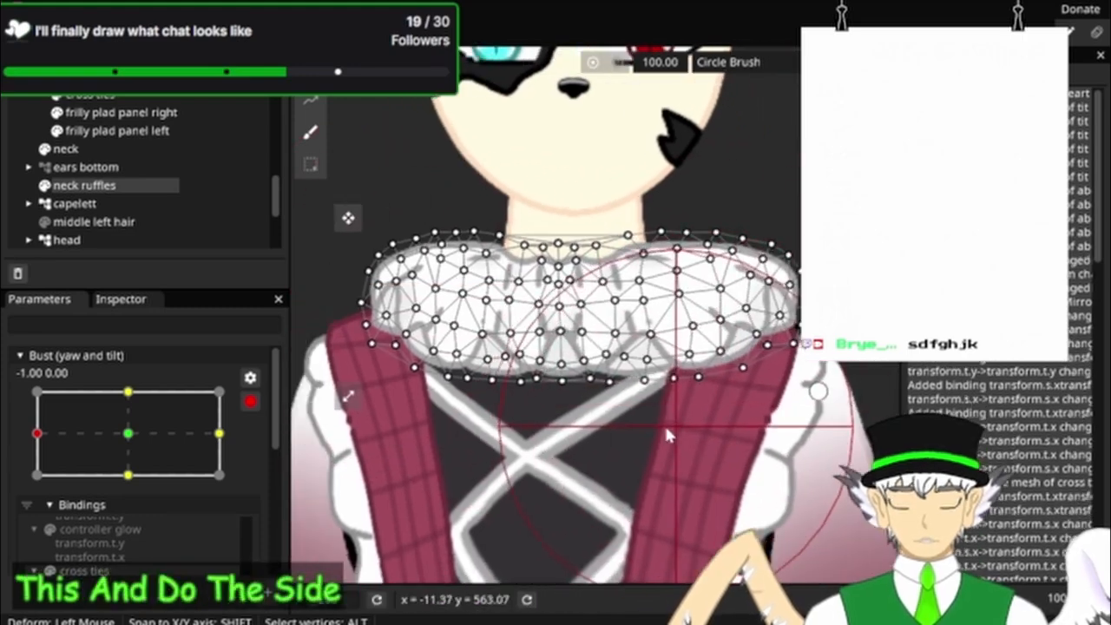
left_click(126, 165)
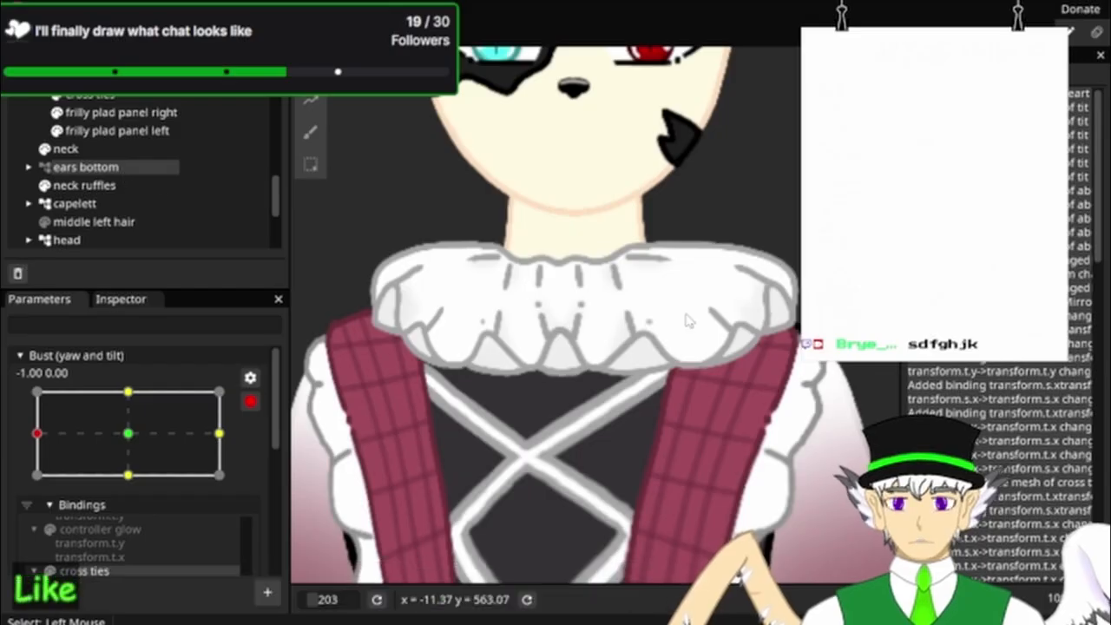
scroll(685, 322, "down", 4)
left_click_drag(695, 364, 517, 436)
scroll(515, 436, "up", 6)
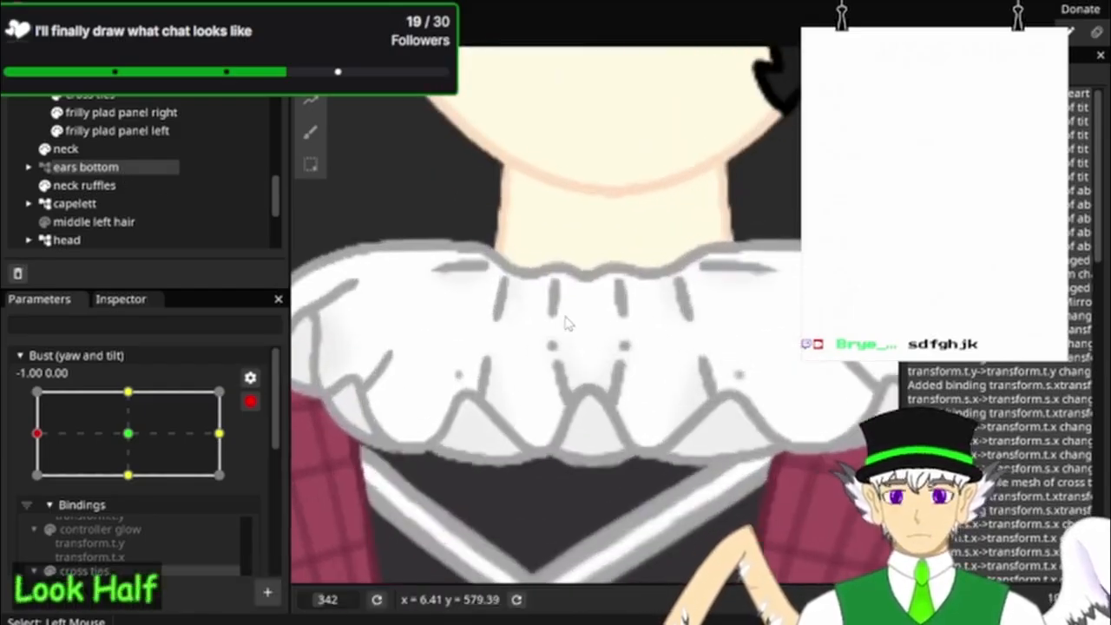
scroll(116, 144, "up", 1)
scroll(102, 190, "down", 2)
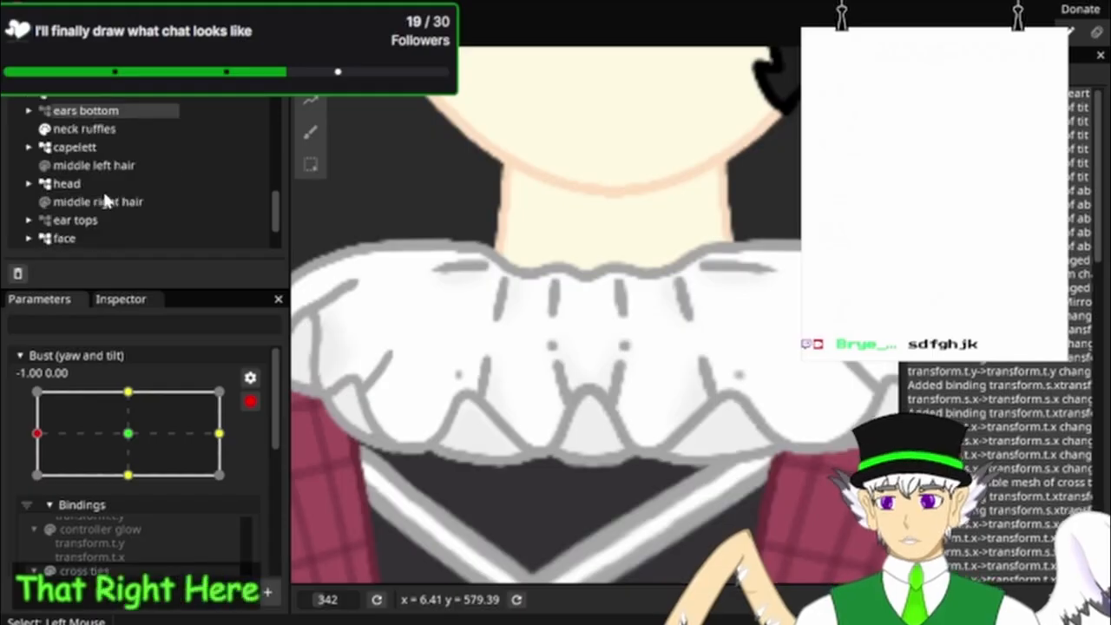
Step: Reselect the neck ruffles and reduce the Circle Brush size to 10
left_click(101, 129)
scroll(729, 182, "down", 3)
scroll(729, 181, "up", 5)
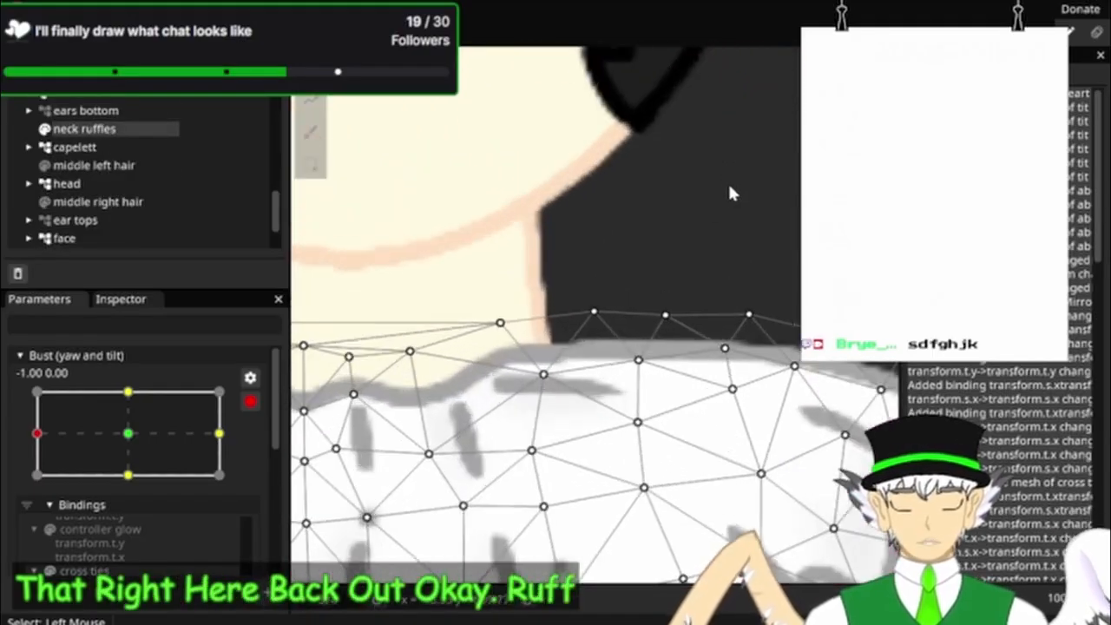
left_click(310, 131)
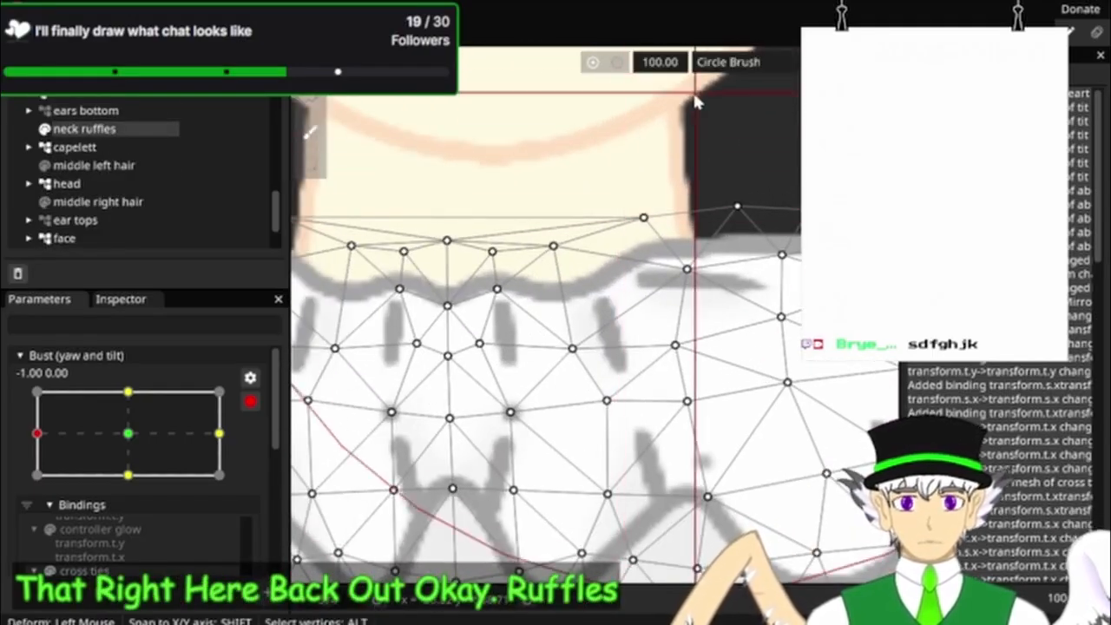
left_click(650, 65)
key("BackSpace")
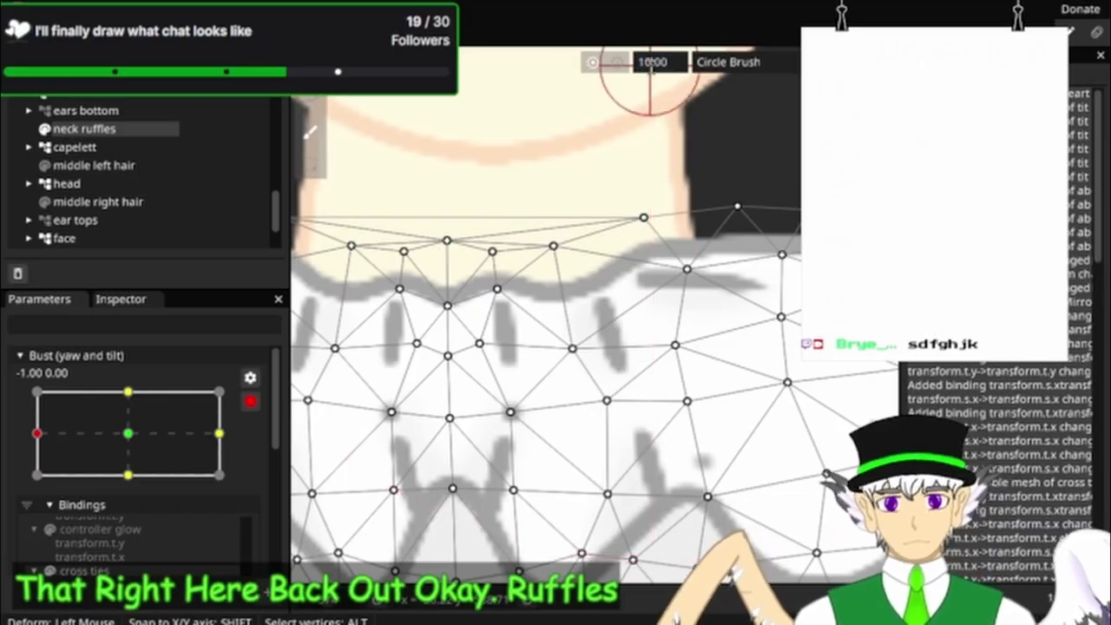
Step: Nudge the column of ruffle vertices below the neck's right edge outward, and inspect the deformed ruffles without the mesh
left_click_drag(664, 205, 667, 205)
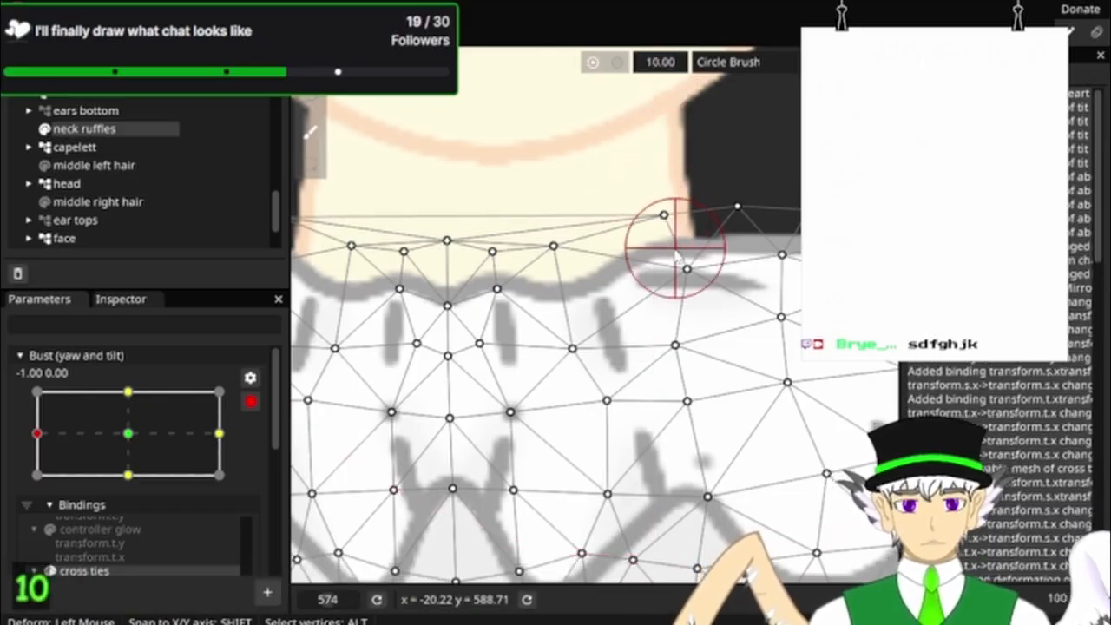
left_click_drag(683, 249, 692, 246)
left_click_drag(665, 346, 689, 352)
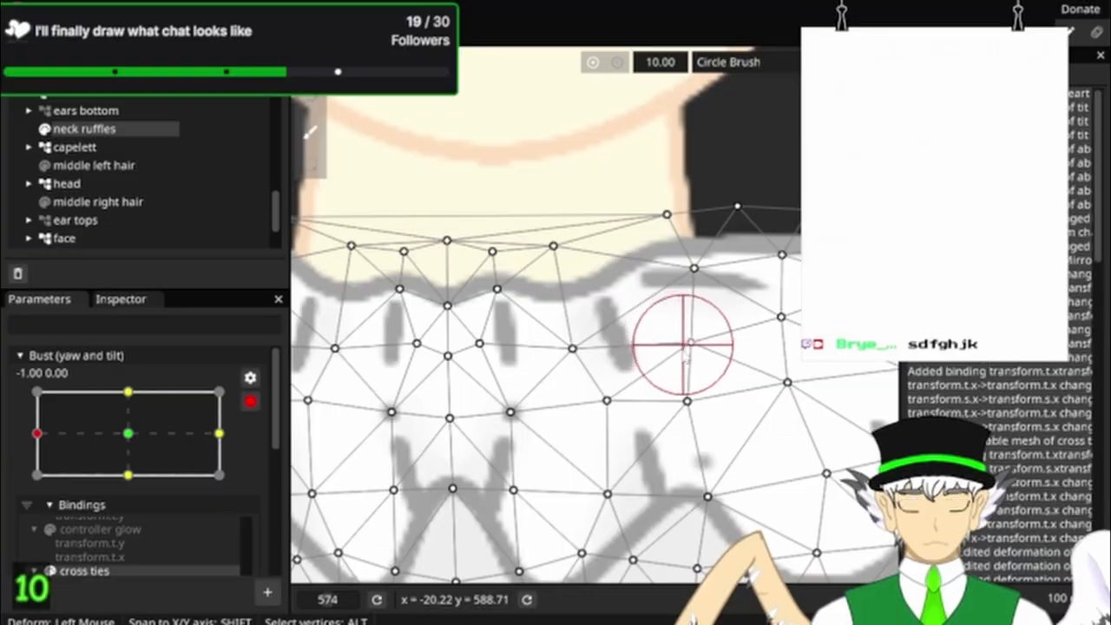
mouse_move(669, 417)
left_mouse_down()
mouse_move(705, 409)
mouse_move(682, 320)
left_mouse_up()
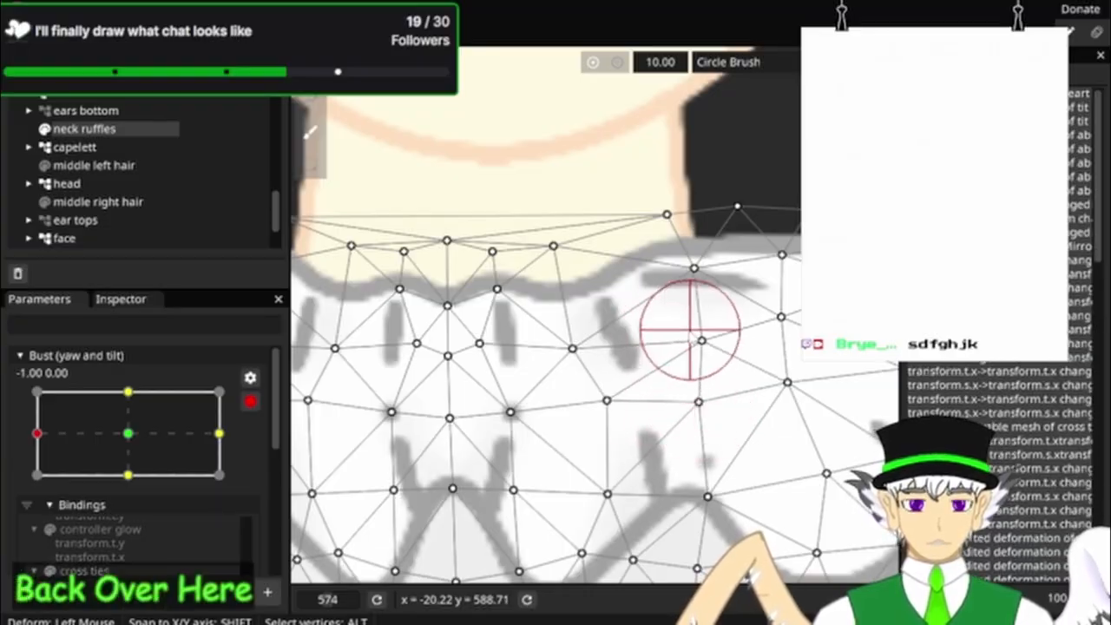
mouse_move(646, 199)
left_mouse_down()
mouse_move(688, 200)
mouse_move(670, 245)
mouse_move(694, 258)
mouse_move(674, 223)
mouse_move(700, 214)
left_mouse_up()
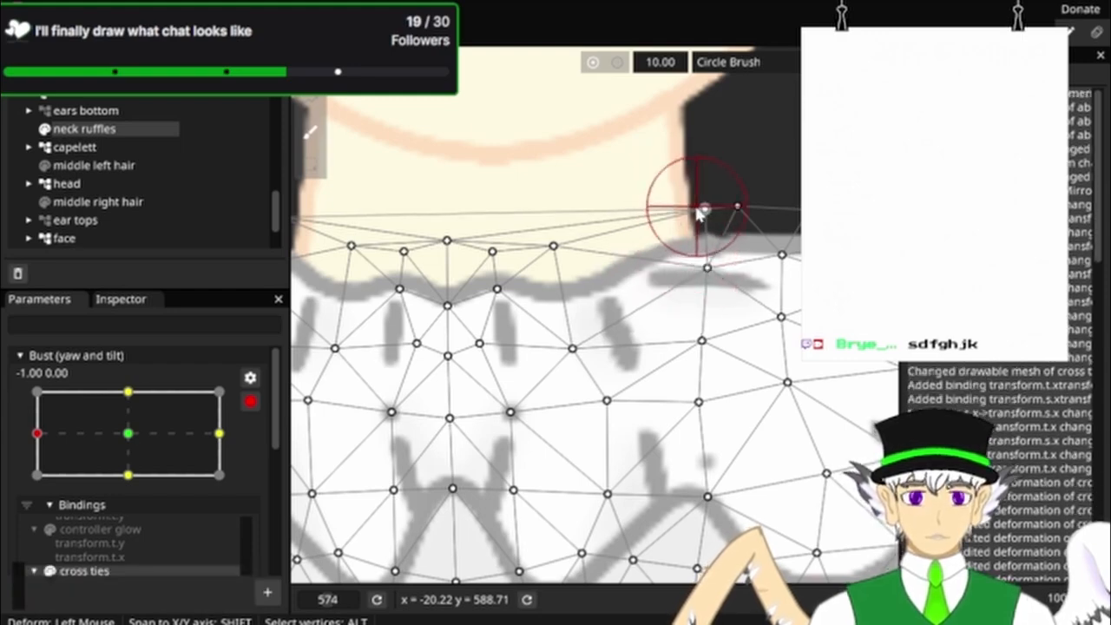
scroll(692, 146, "down", 4)
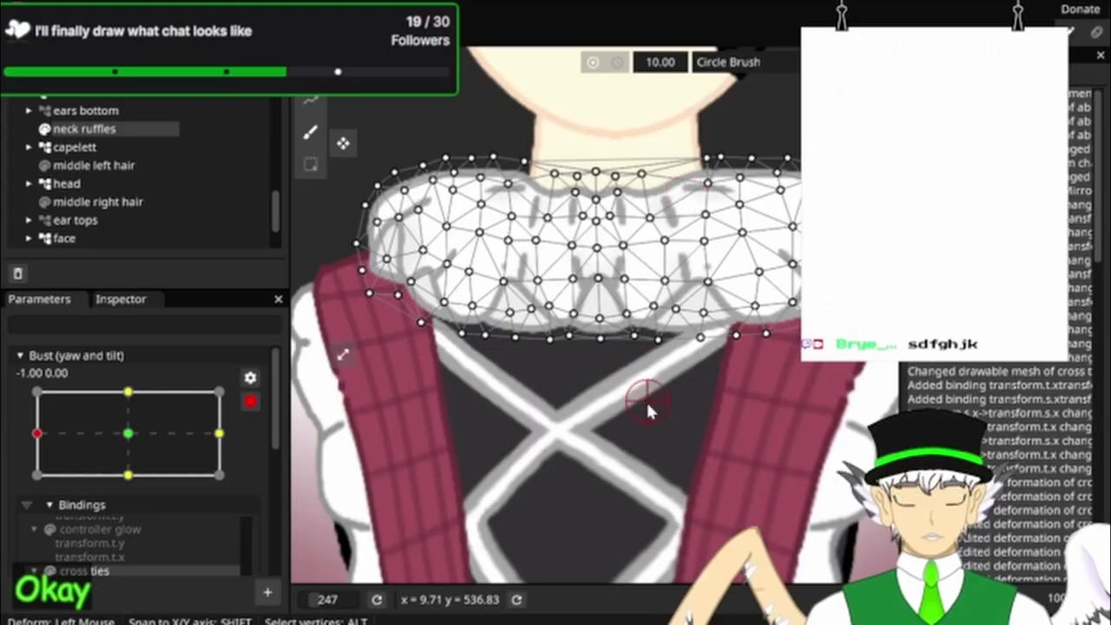
left_click_drag(647, 403, 586, 480)
left_click(182, 144)
left_click_drag(529, 261, 553, 278)
scroll(587, 291, "down", 2)
scroll(555, 276, "up", 4)
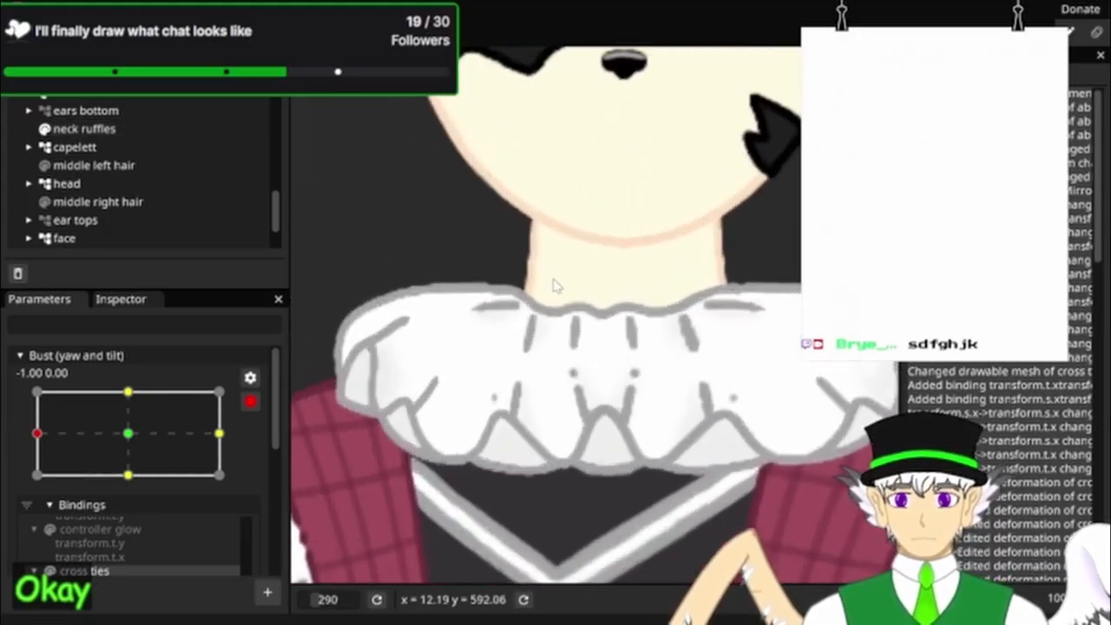
Step: Push the ruffle folds right of the centre line farther outward using the Circle Brush at size 50
left_click(95, 130)
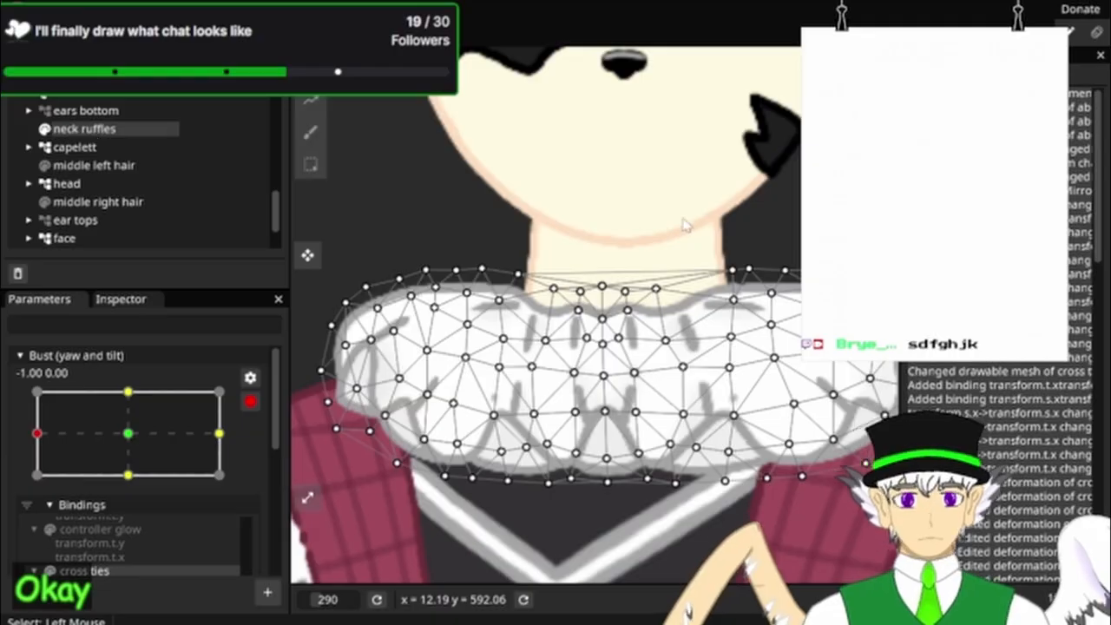
left_click_drag(683, 225, 616, 203)
left_click(310, 131)
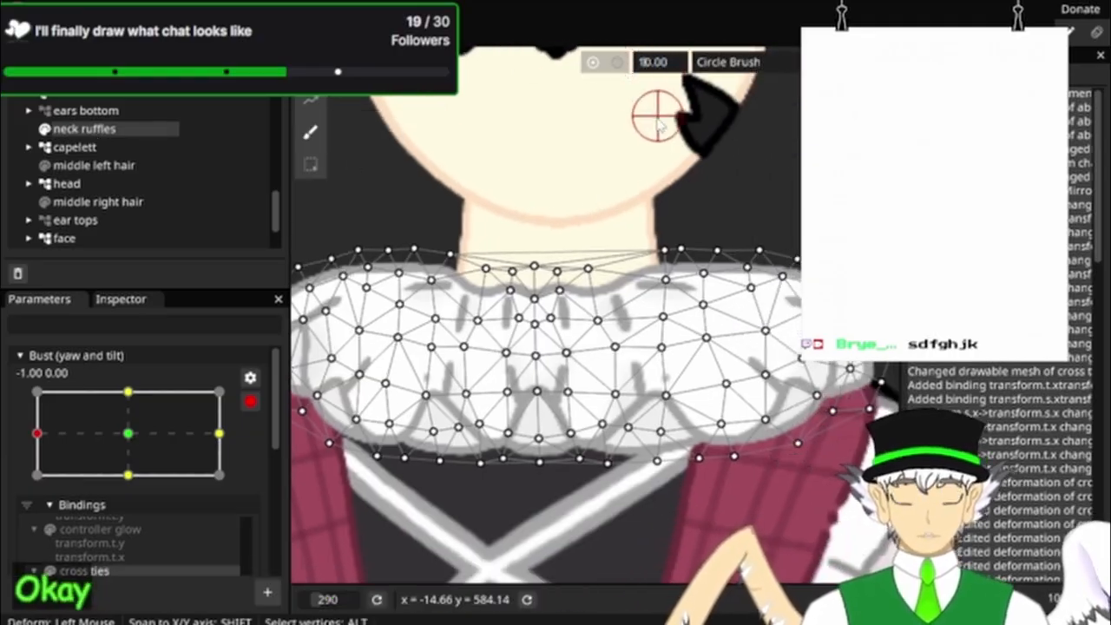
key("BackSpace")
type("5")
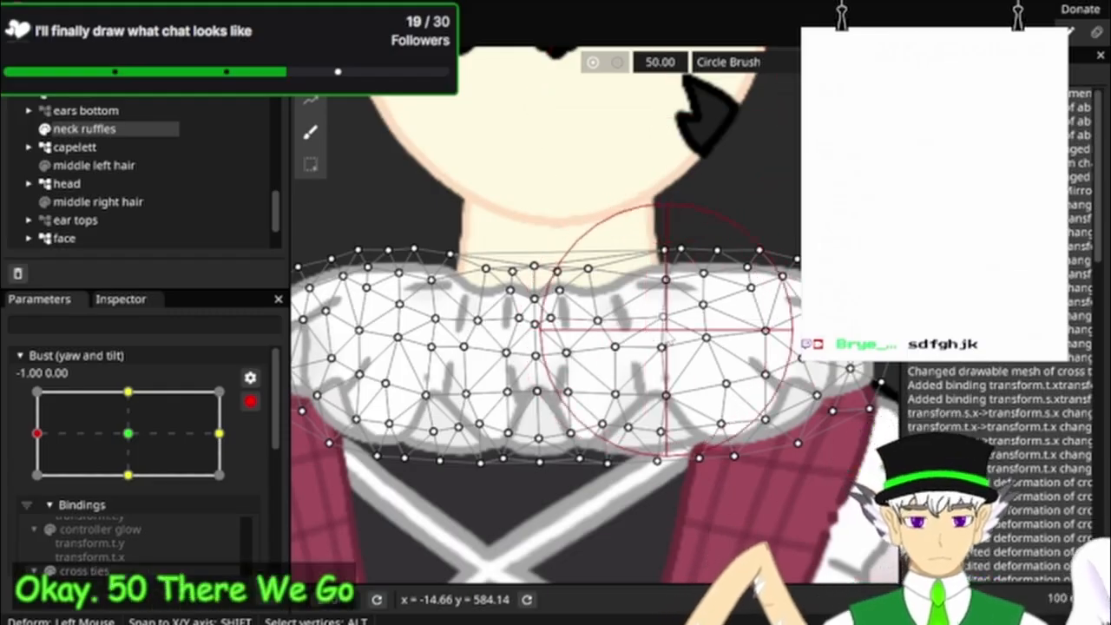
left_click_drag(685, 330, 709, 333)
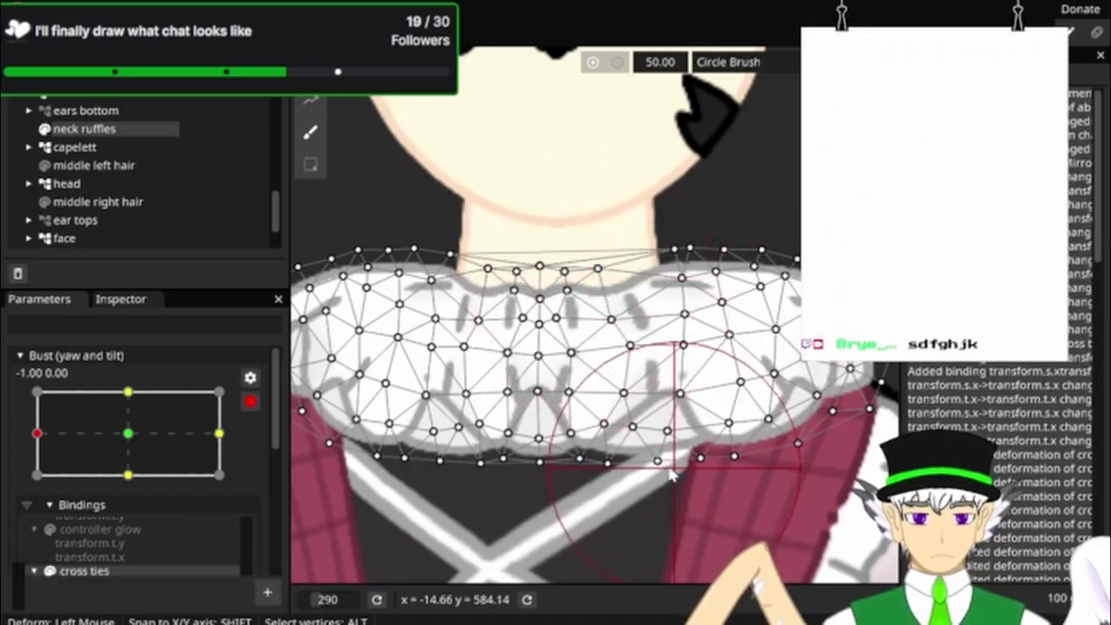
left_click_drag(650, 474, 669, 458)
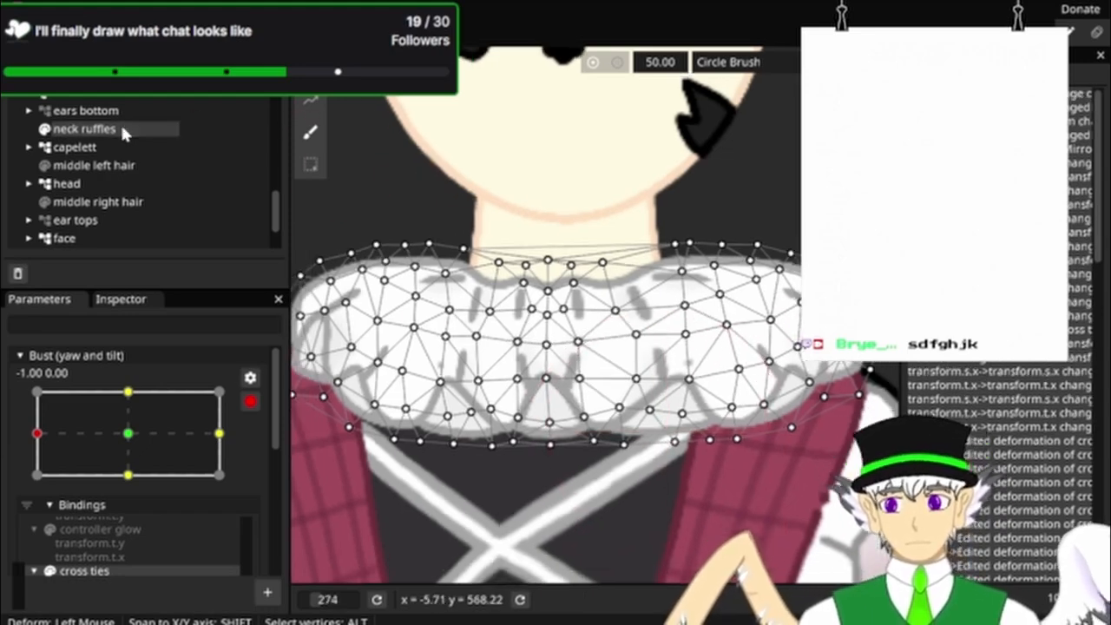
Step: Reposition individual neckline and fold vertices just right of the ruffles' centre, moving the outer ones farther right
scroll(397, 148, "up", 5)
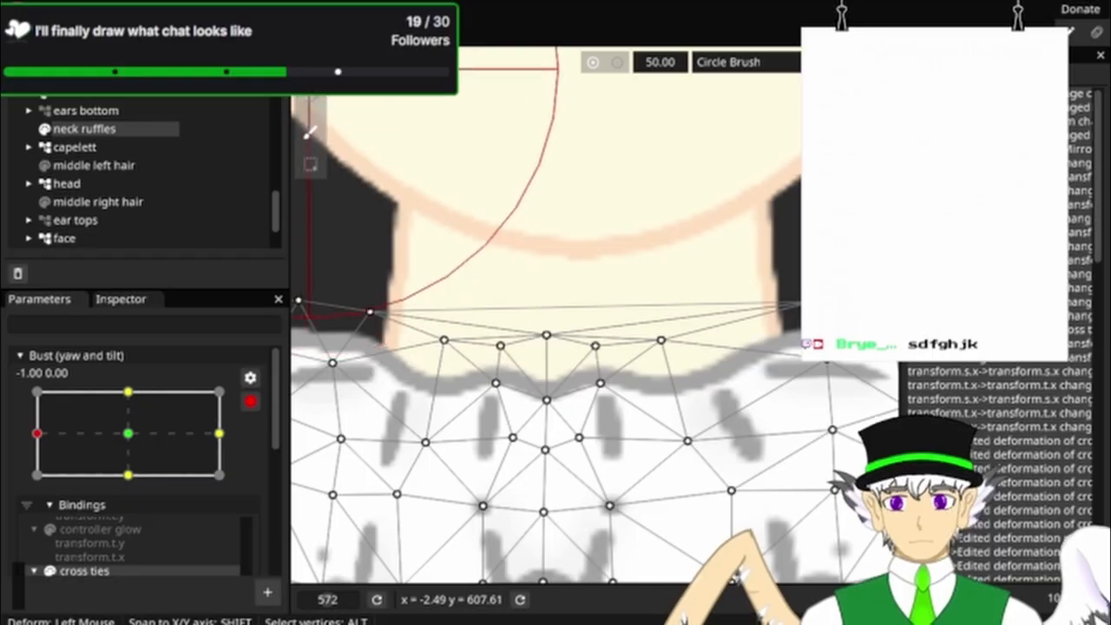
left_click(309, 164)
left_click(661, 340)
left_click_drag(660, 340, 694, 337)
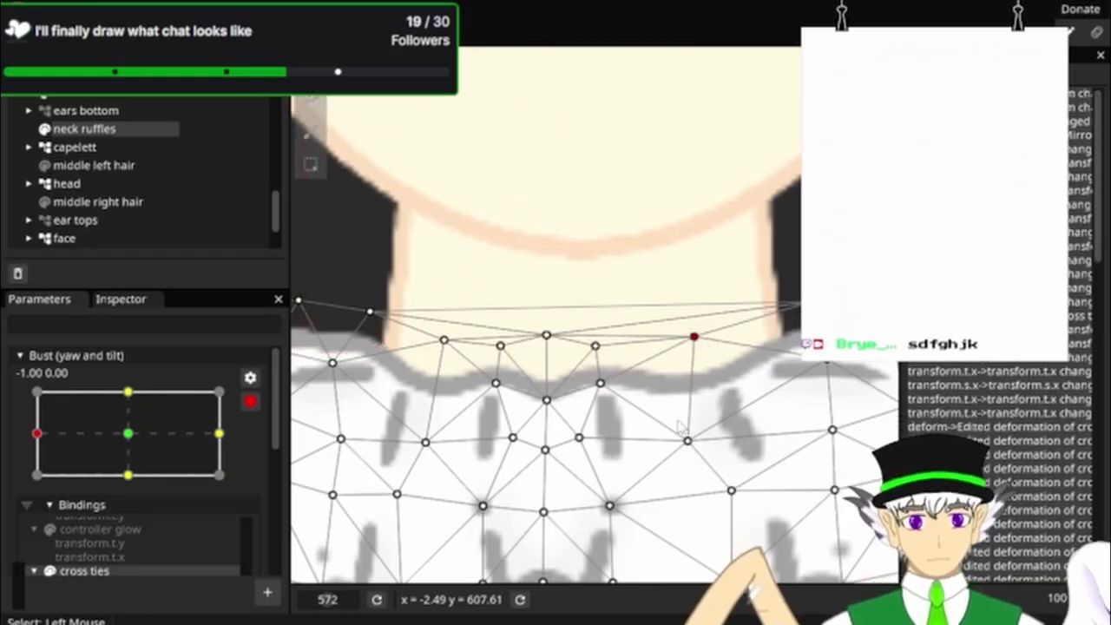
left_click_drag(685, 444, 717, 425)
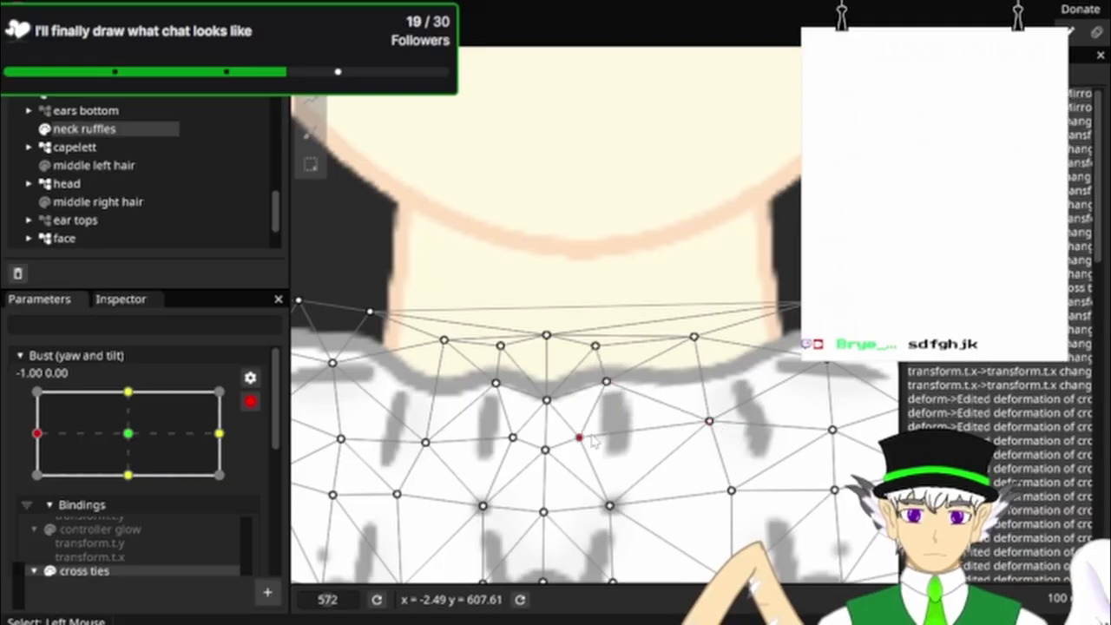
left_click_drag(599, 441, 591, 444)
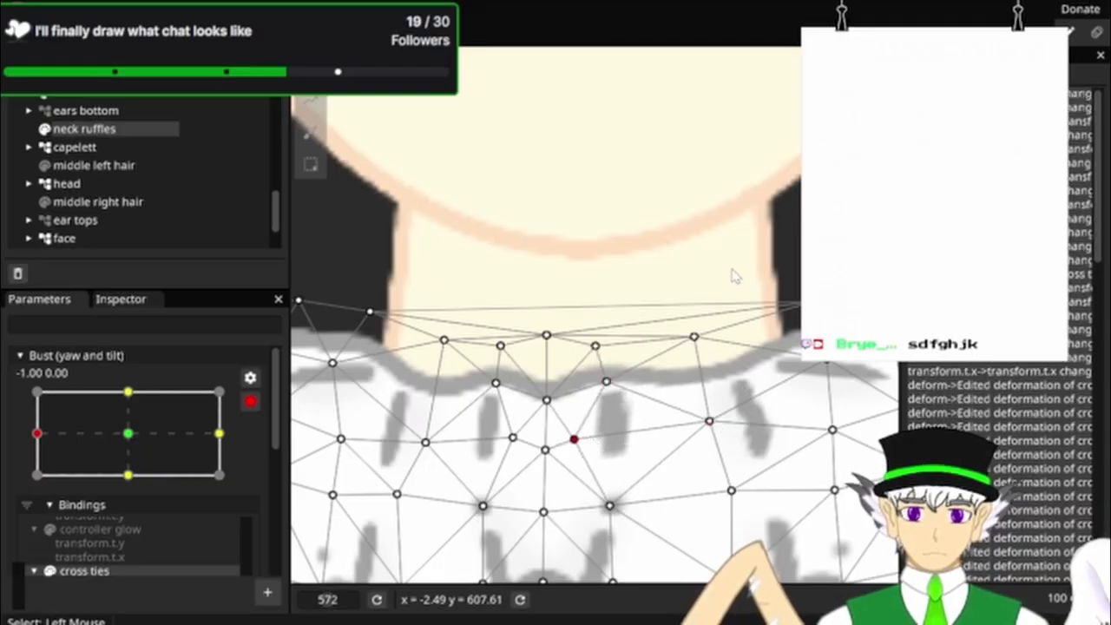
scroll(733, 276, "down", 4)
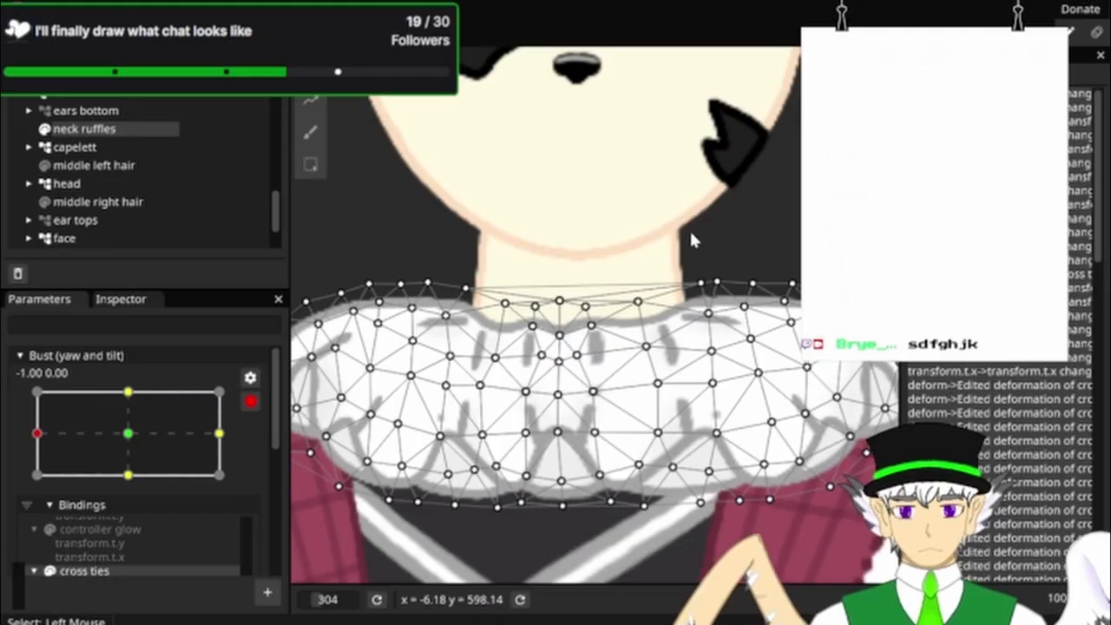
Step: Move the ruffles' upper outline vertex beside the neck's right side inward onto the neck's edge
scroll(689, 228, "up", 4)
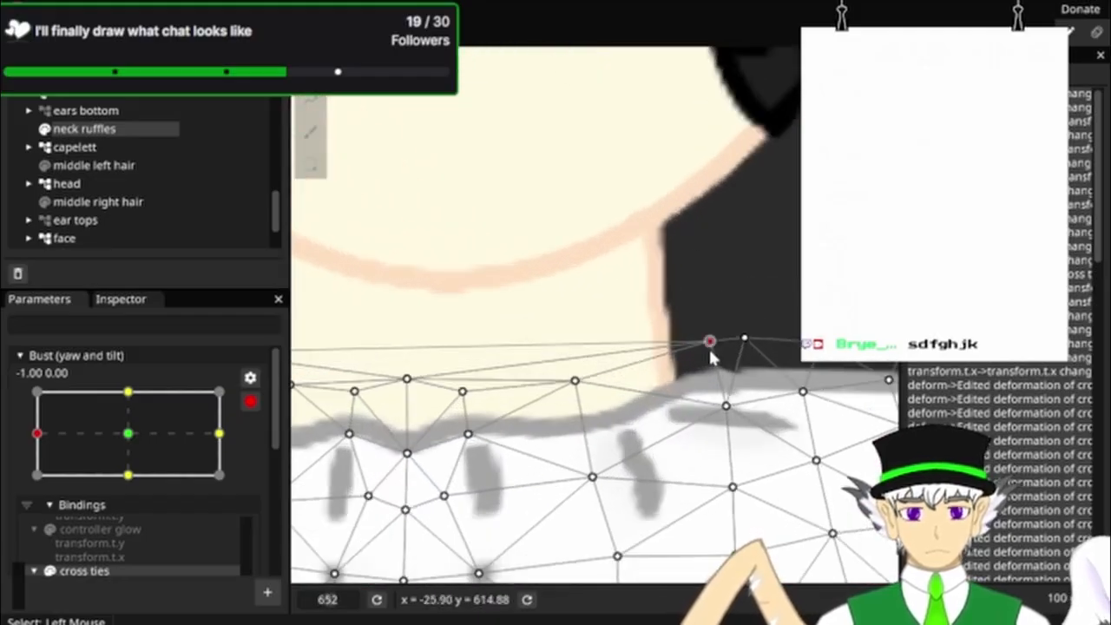
left_click_drag(709, 347, 676, 348)
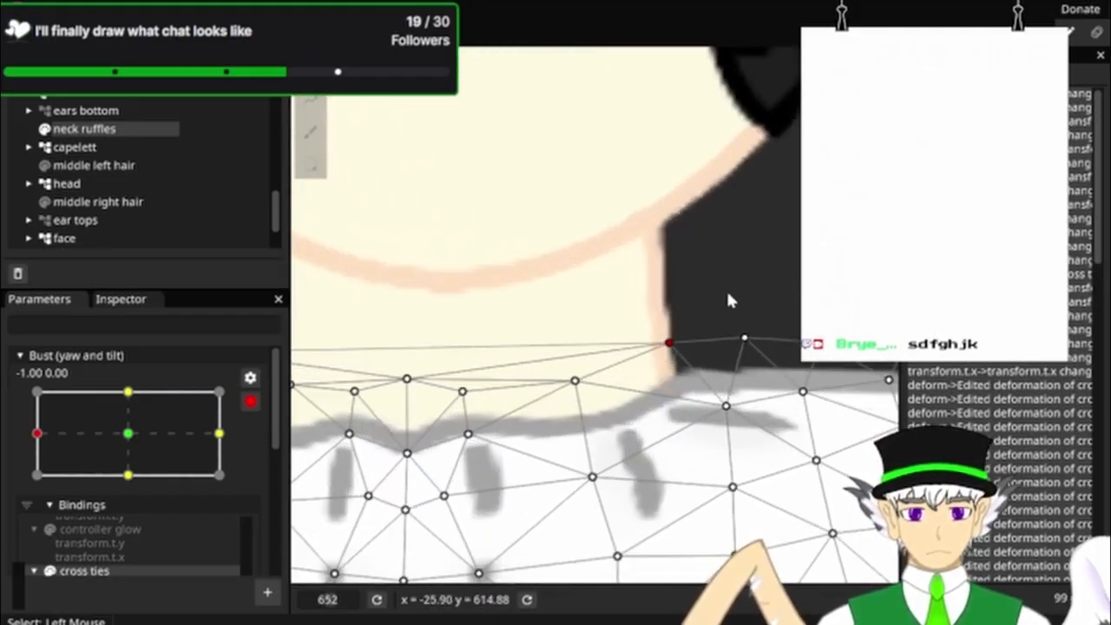
scroll(729, 299, "down", 4)
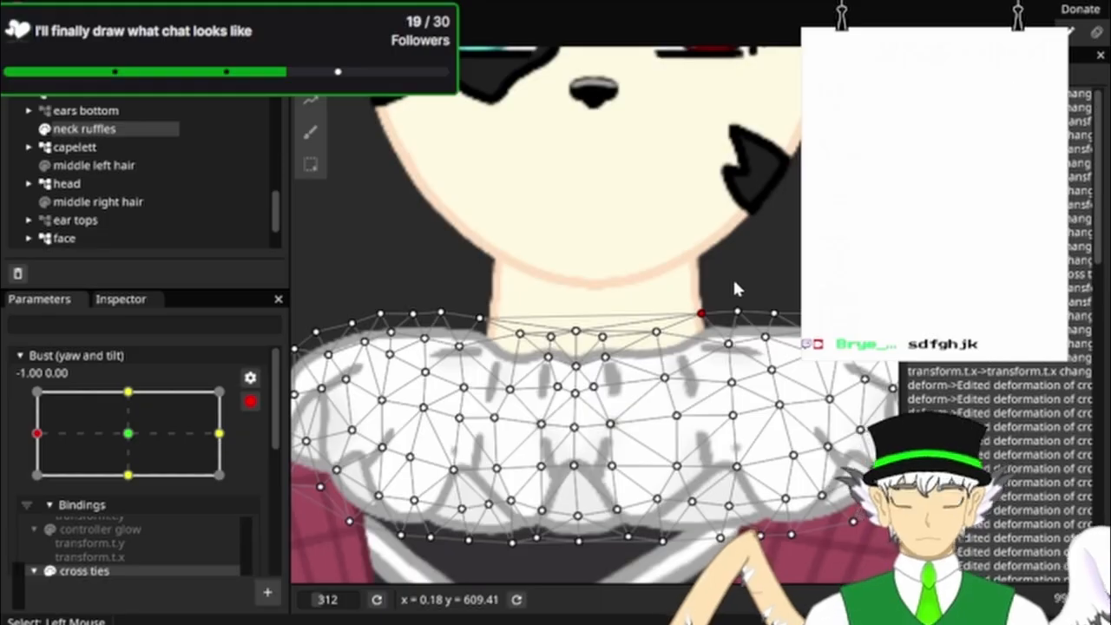
Step: Compare the ruffles at Bust keypoints -1.00, -1.00 and -1.00, 0.00, and shift the whole neck ruffles mesh slightly left at -1.00, 0.00
scroll(733, 282, "down", 2)
left_click(142, 175)
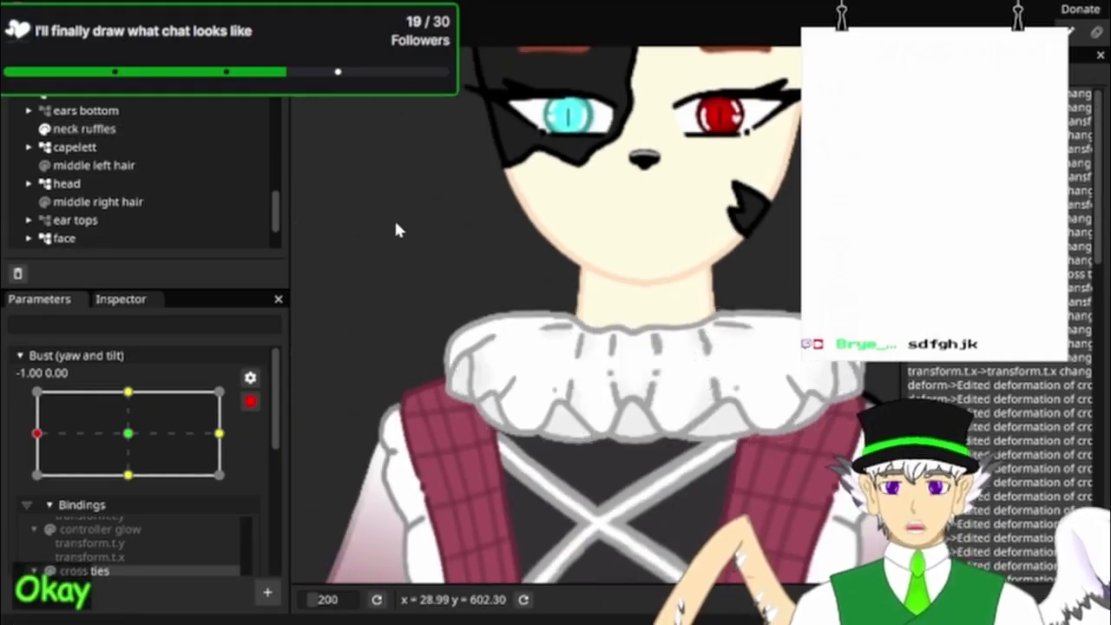
scroll(395, 269, "down", 2)
left_click_drag(48, 432, 4, 473)
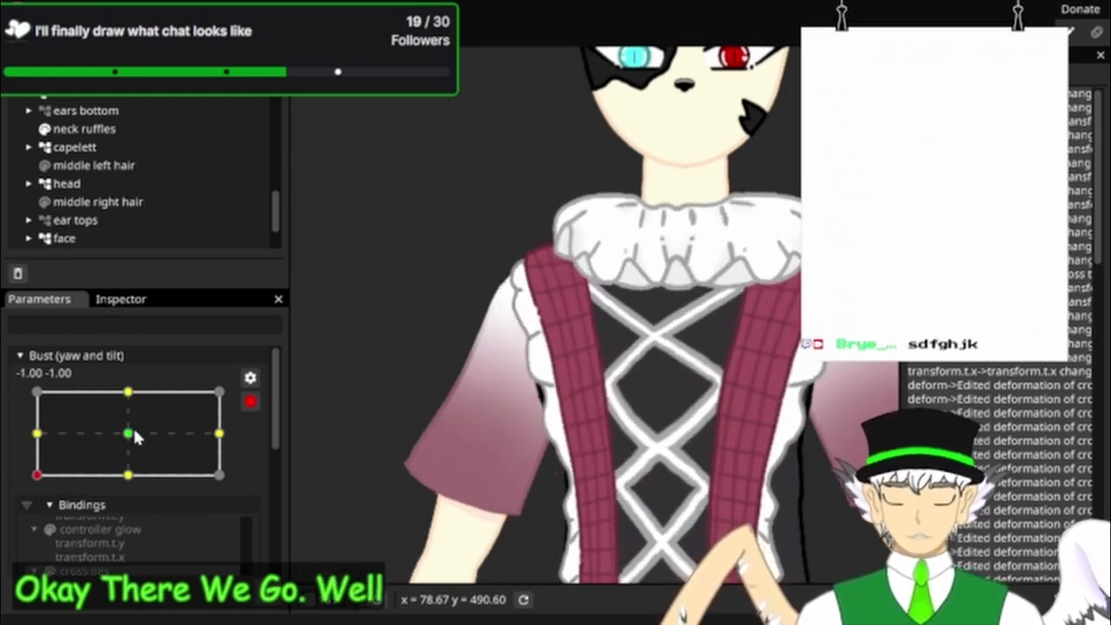
left_click_drag(132, 434, 39, 432)
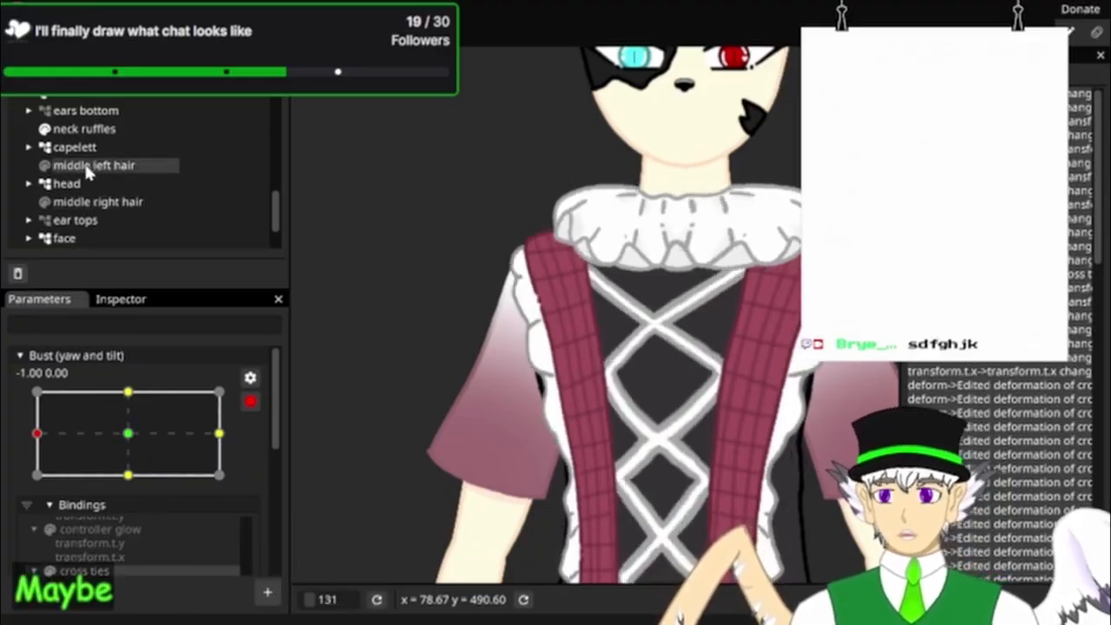
left_click(84, 128)
scroll(646, 145, "up", 3)
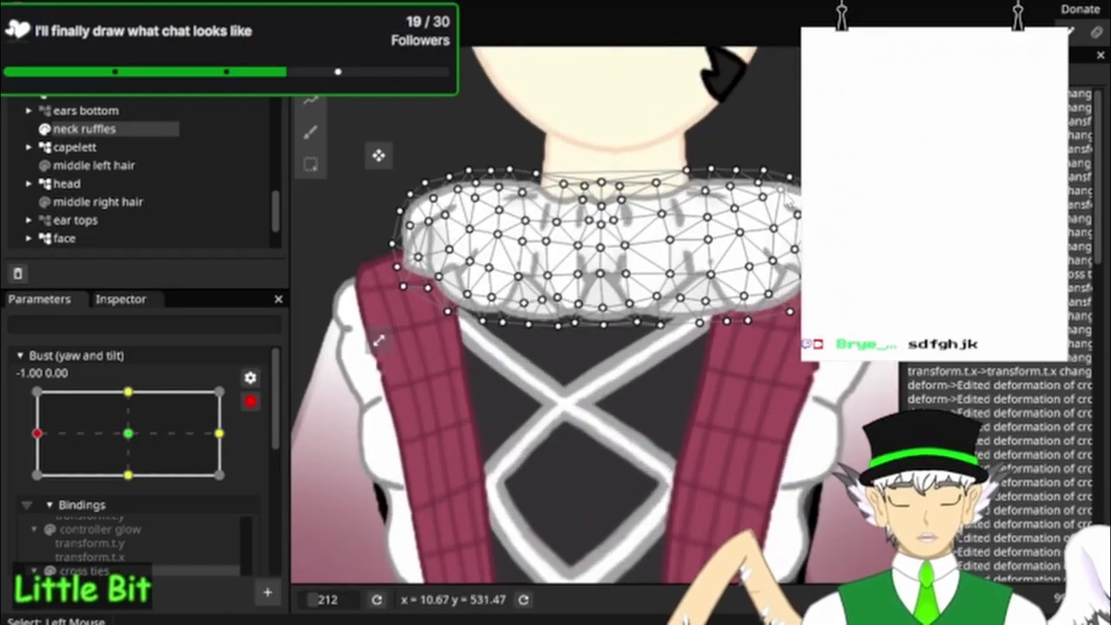
left_click_drag(647, 145, 702, 186)
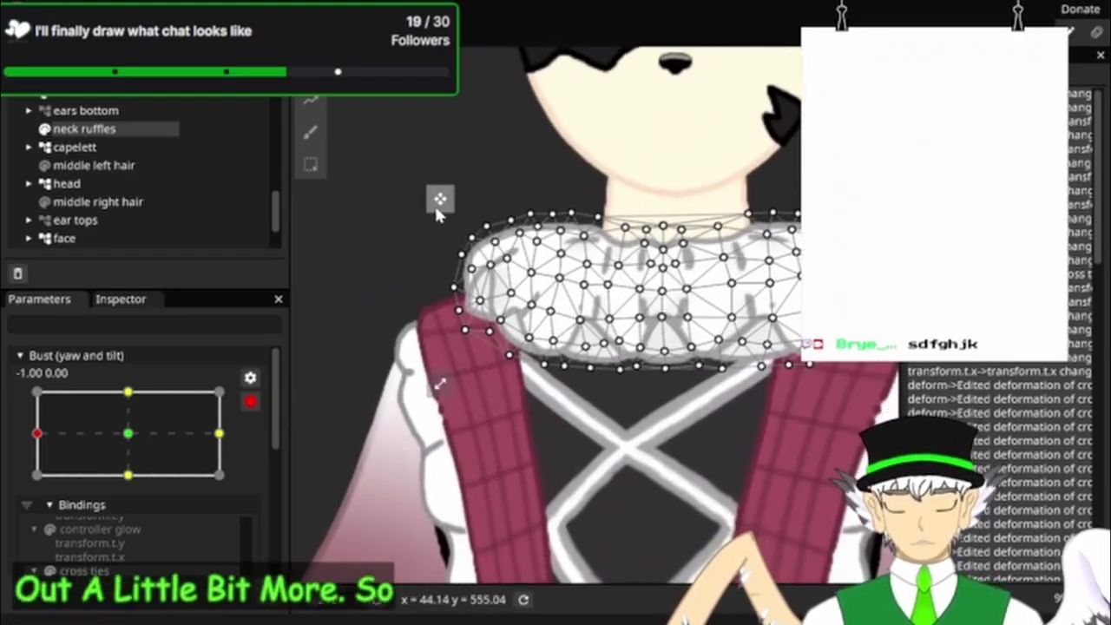
left_click_drag(441, 199, 432, 199)
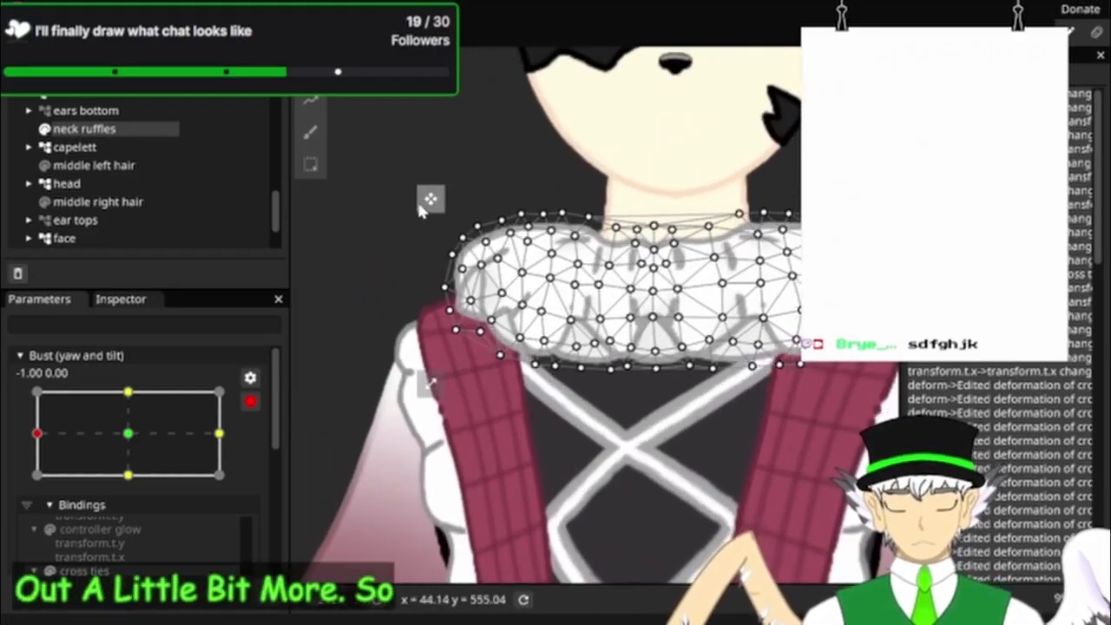
Step: Push the ruffle folds on both sides of the centre slightly right using the Circle Brush at size 50, and inspect them without the mesh
scroll(723, 191, "up", 5)
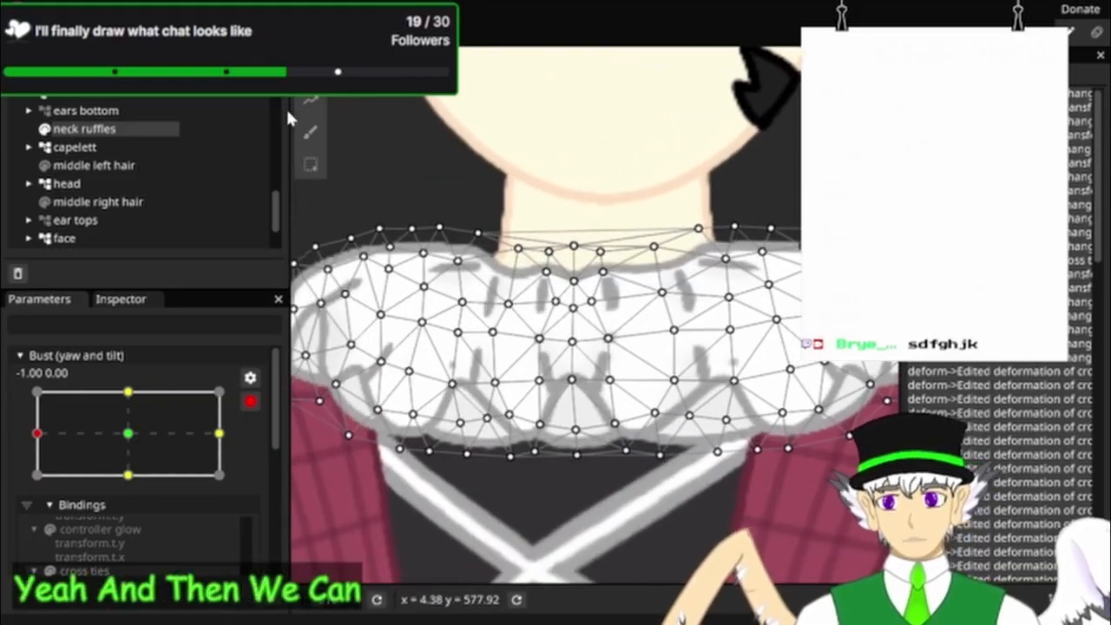
left_click(310, 134)
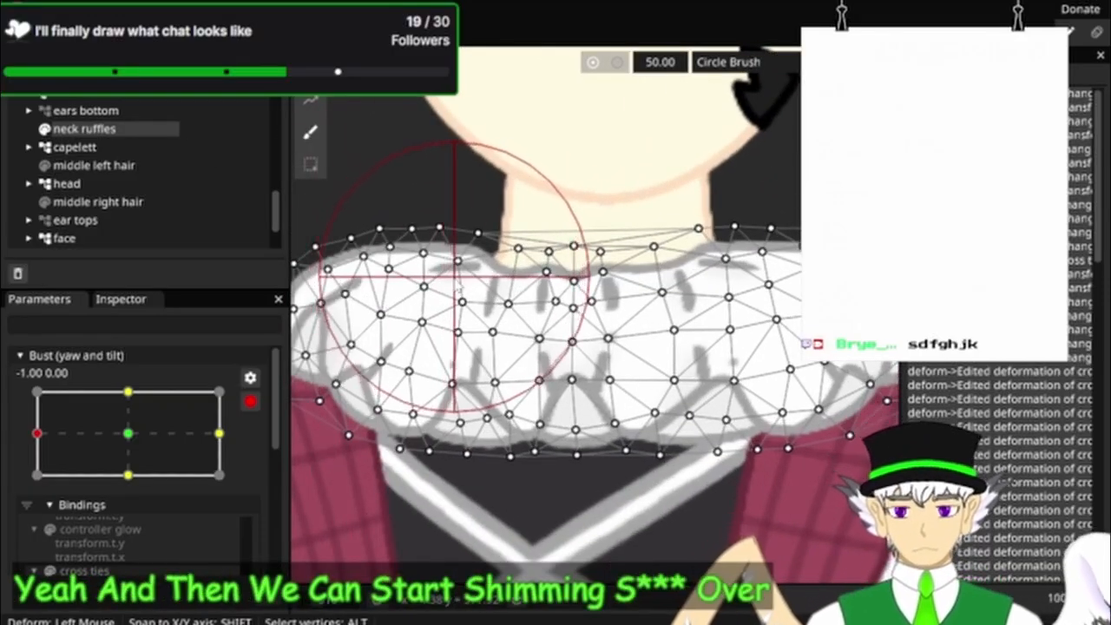
left_click_drag(449, 264, 466, 264)
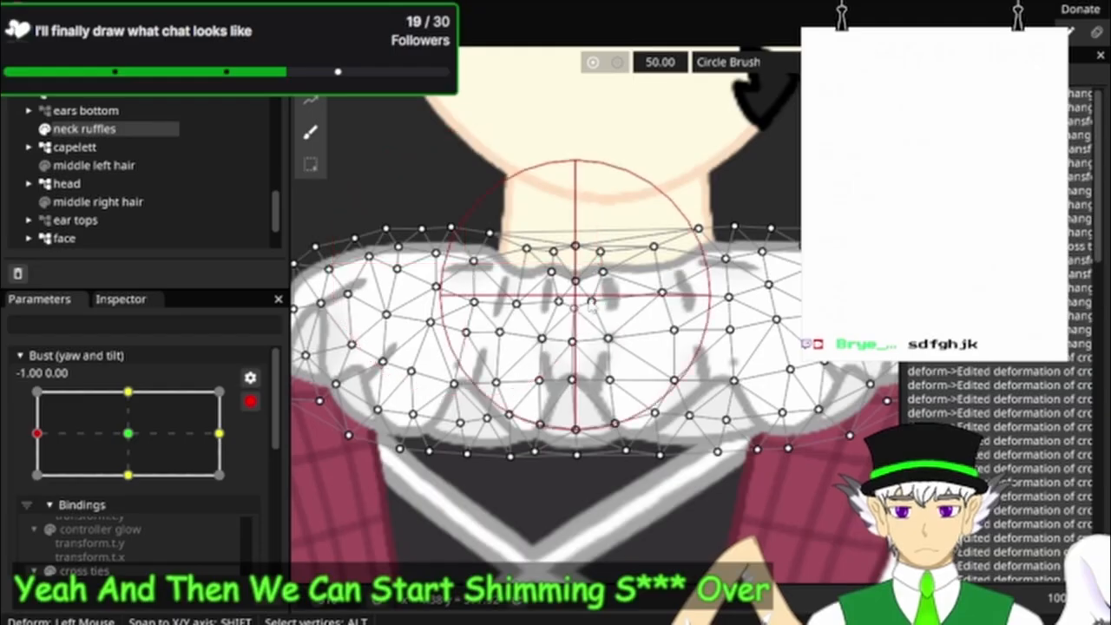
left_click_drag(468, 364, 476, 363)
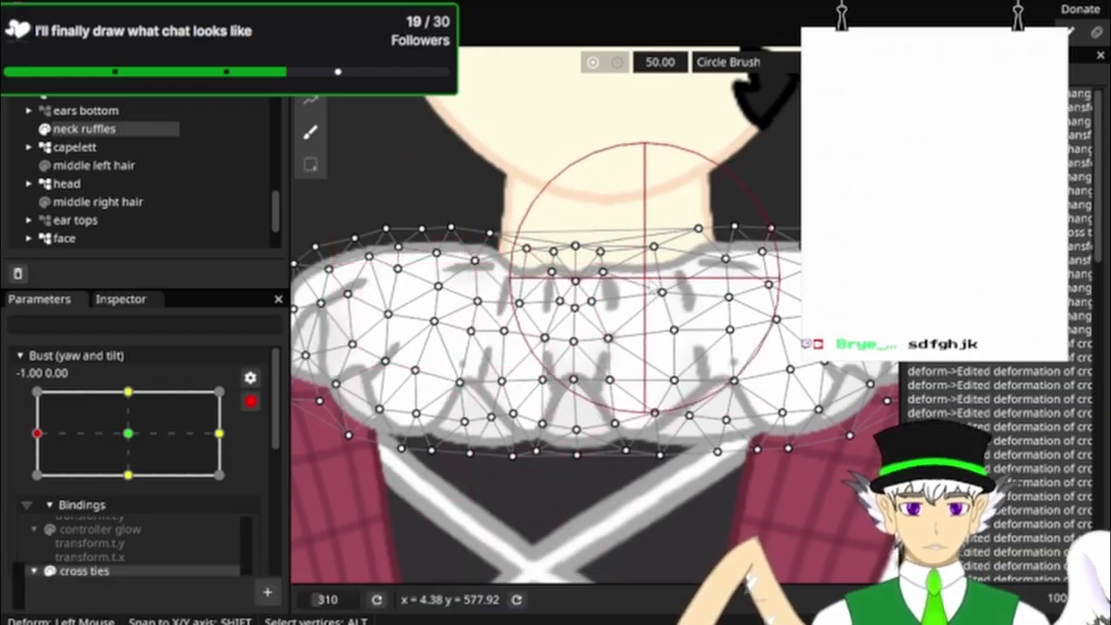
left_click_drag(656, 279, 675, 279)
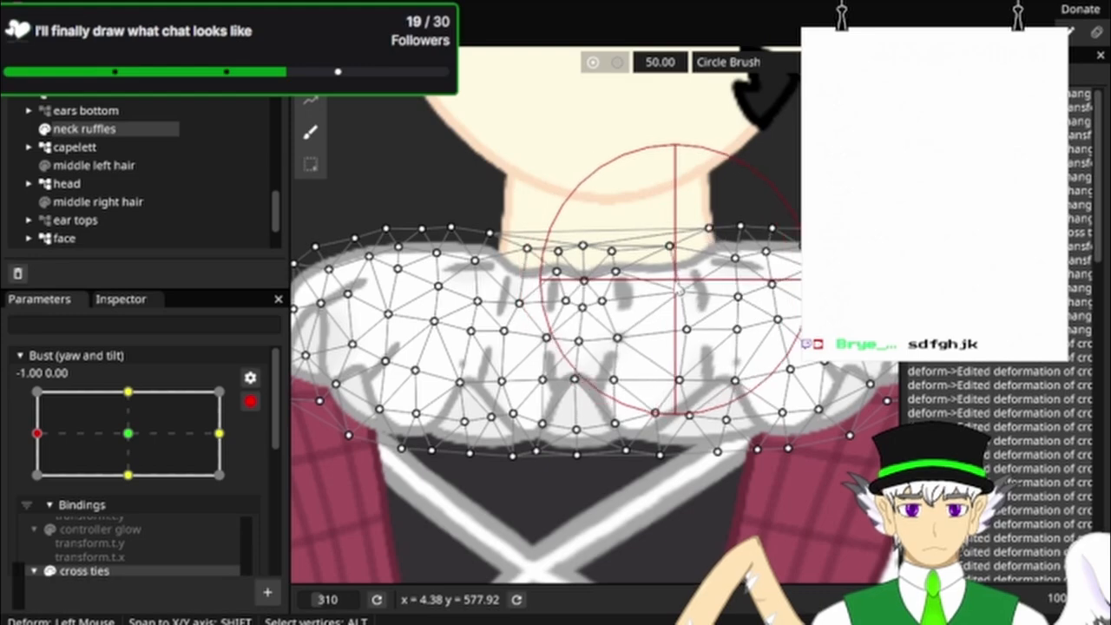
left_click_drag(658, 416, 671, 419)
mouse_move(765, 158)
left_mouse_down()
mouse_move(632, 126)
mouse_move(613, 133)
left_mouse_up()
scroll(708, 387, "down", 8)
left_click(217, 110)
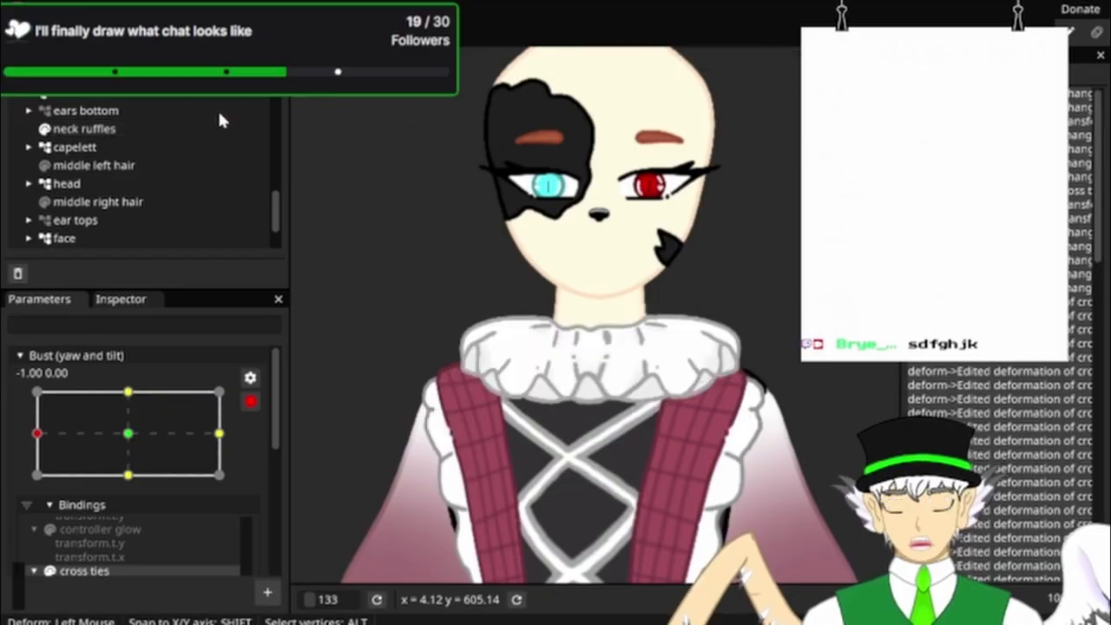
mouse_move(51, 434)
left_mouse_down()
mouse_move(122, 436)
mouse_move(31, 437)
left_mouse_up()
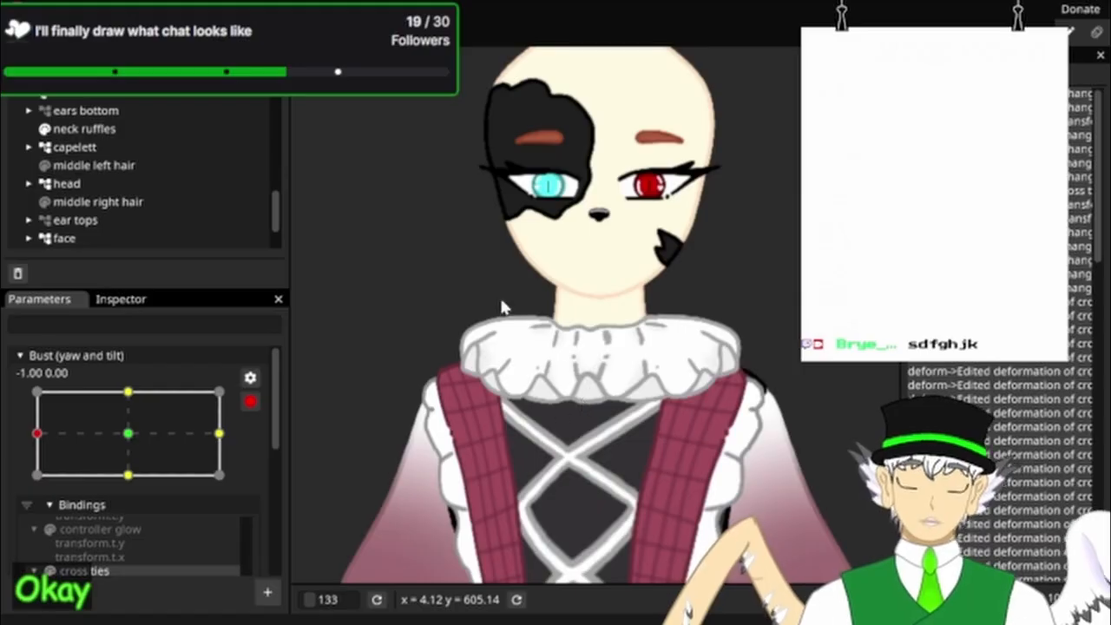
Step: Push the neck ruffles' central folds left with the Circle Brush at size 50, and nudge the upper-left folds slightly right
left_click(93, 145)
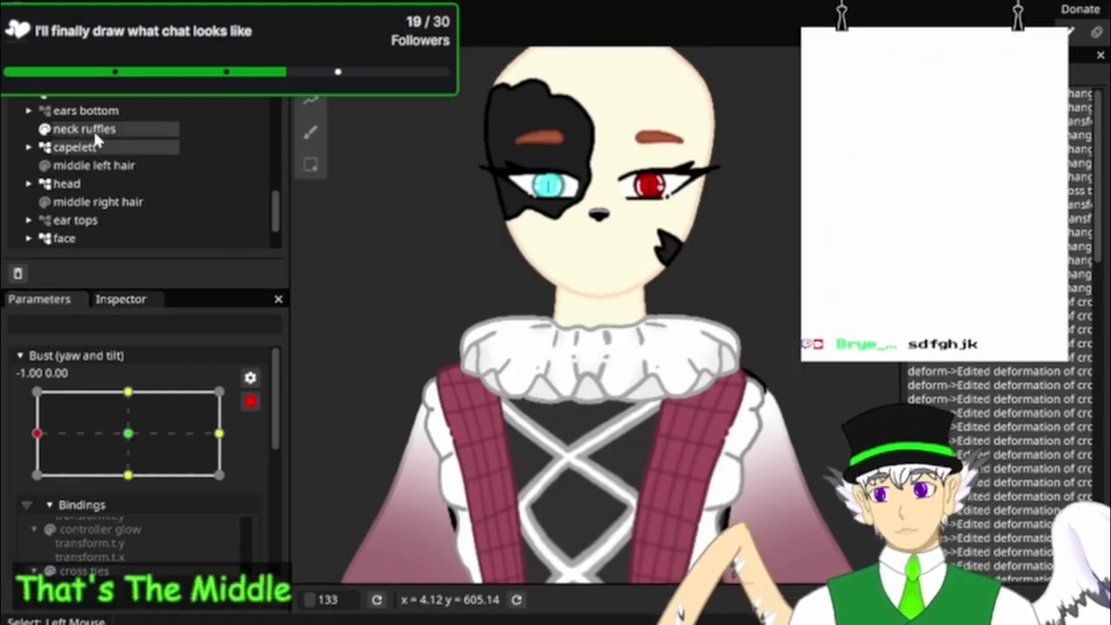
left_click(95, 130)
scroll(561, 397, "up", 5)
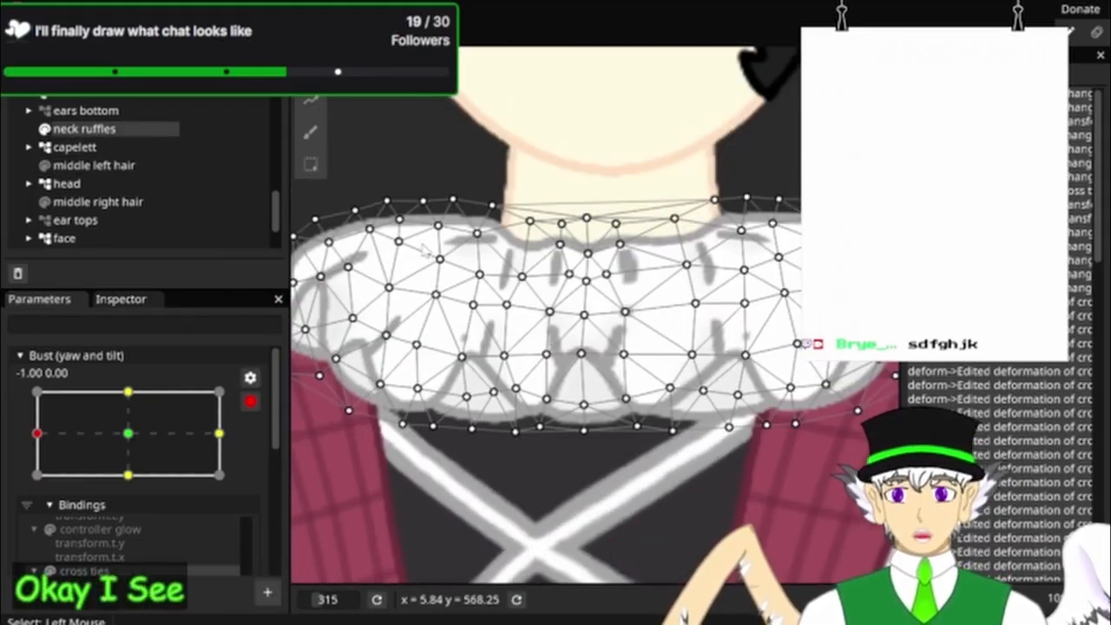
left_click(308, 141)
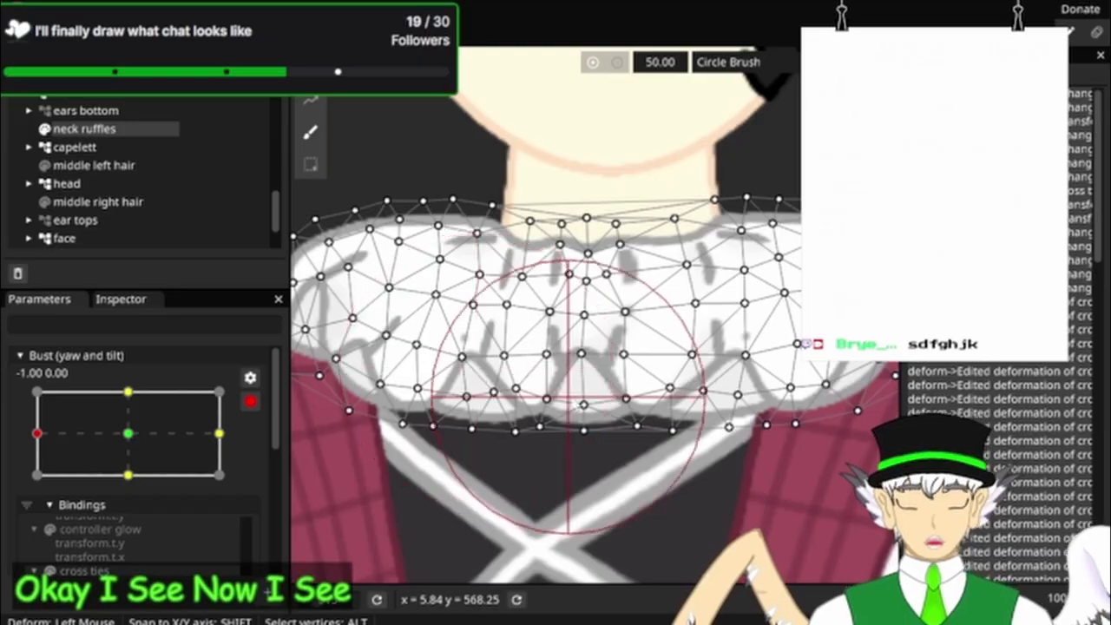
mouse_move(591, 388)
left_mouse_down()
mouse_move(552, 374)
mouse_move(554, 319)
mouse_move(566, 312)
mouse_move(547, 309)
mouse_move(547, 293)
mouse_move(546, 250)
left_mouse_up()
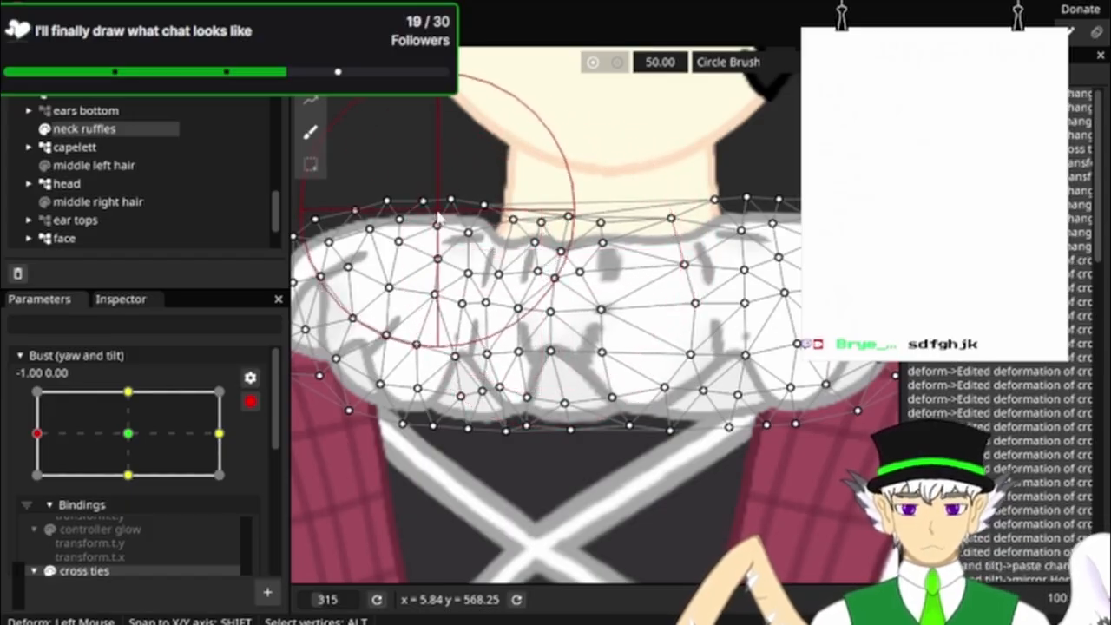
left_click_drag(438, 217, 456, 202)
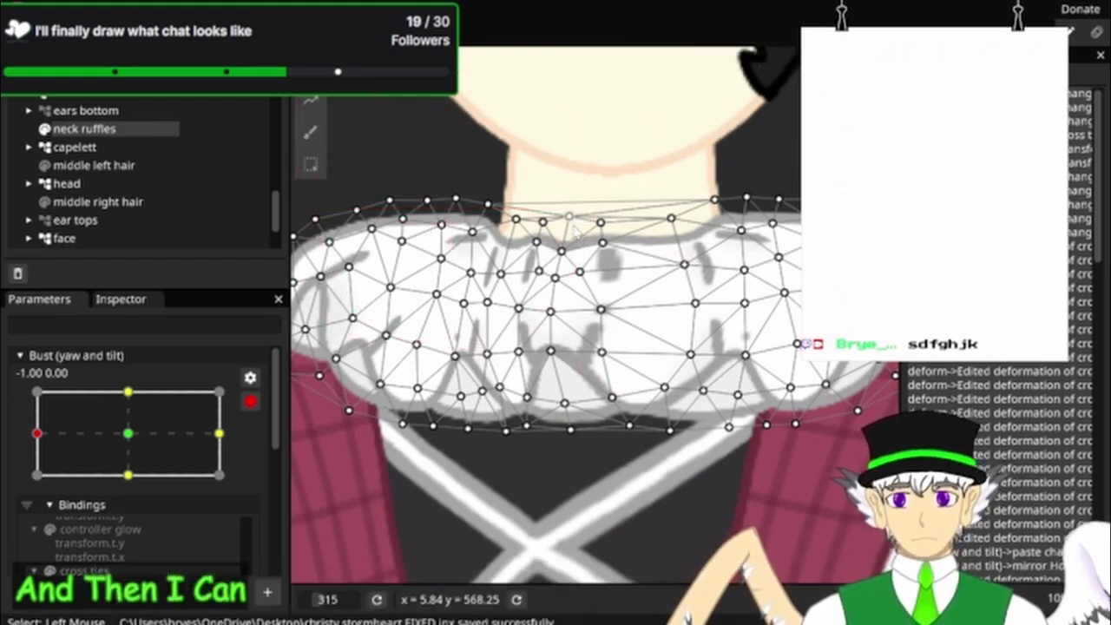
Step: Move the ruffles' individual centre-line vertices left, from the neckline to the bottom edge, to straighten the column
scroll(574, 232, "up", 3)
scroll(574, 232, "up", 2)
left_click_drag(539, 295, 520, 287)
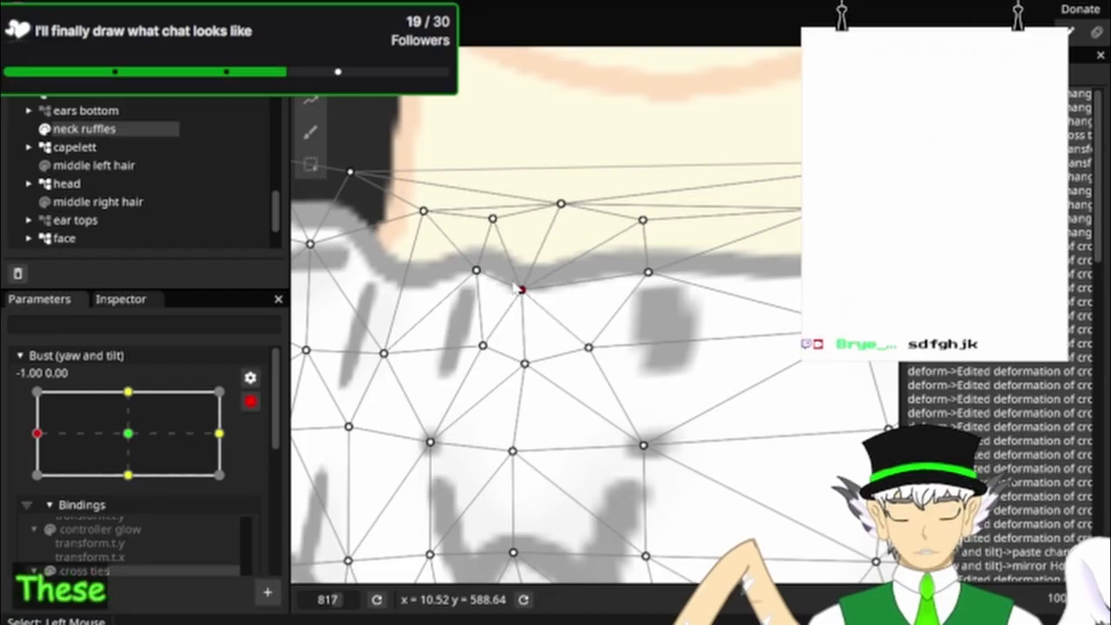
left_click_drag(561, 203, 533, 207)
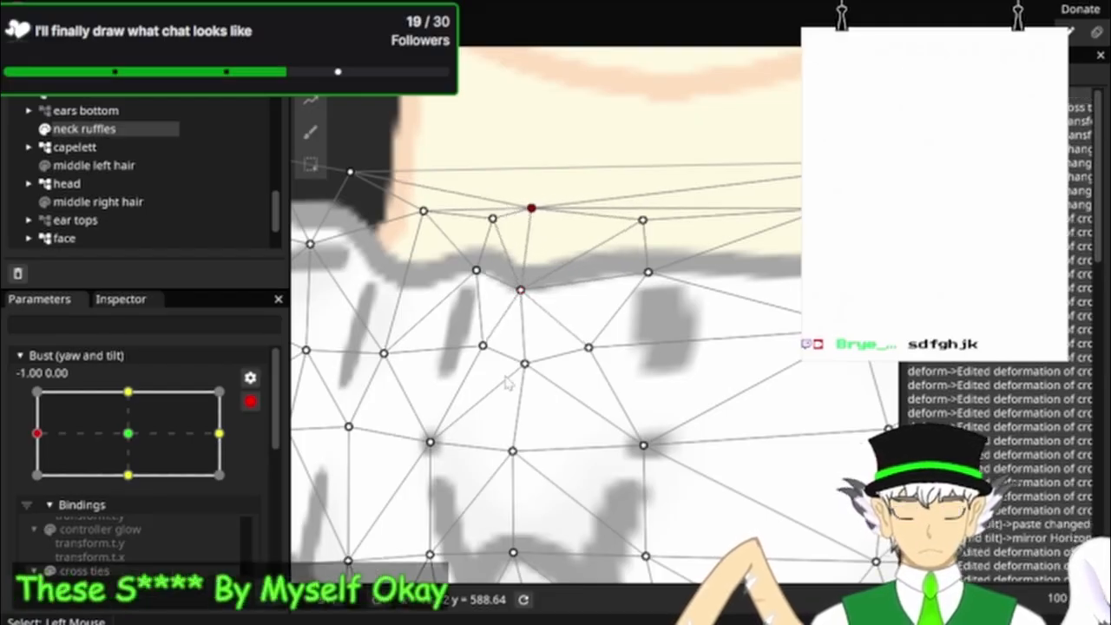
left_click_drag(519, 373, 506, 374)
left_click_drag(620, 430, 657, 260)
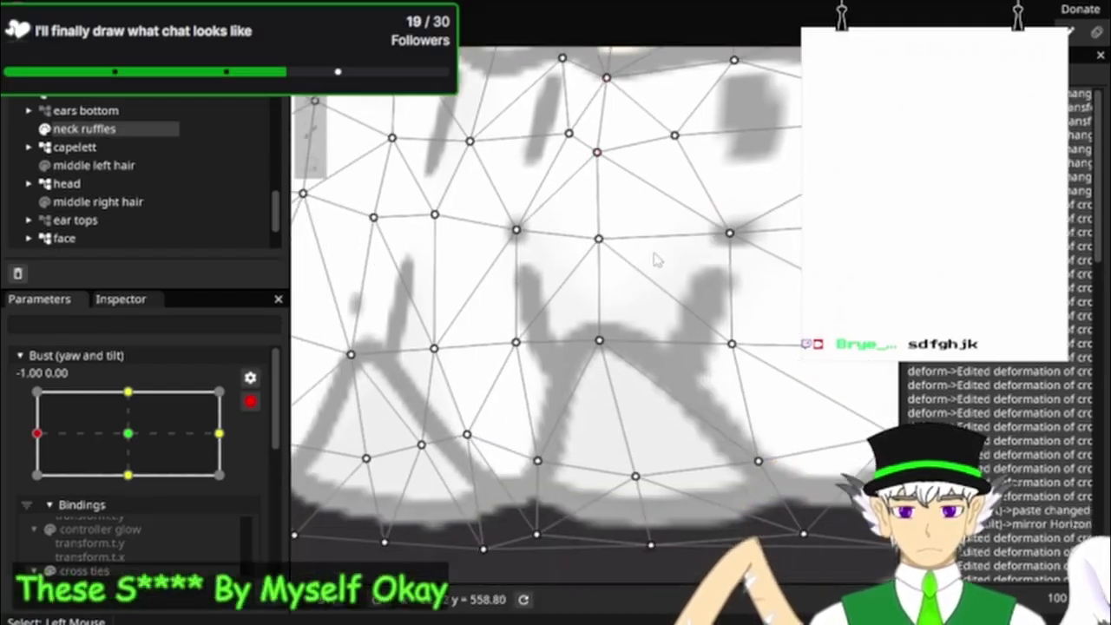
left_click_drag(637, 486, 597, 467)
left_click(650, 549)
Step: Move the neckline and fold vertices just left of the ruffles' centre line farther left, and inspect the ruffles without the mesh
left_click_drag(655, 267, 666, 429)
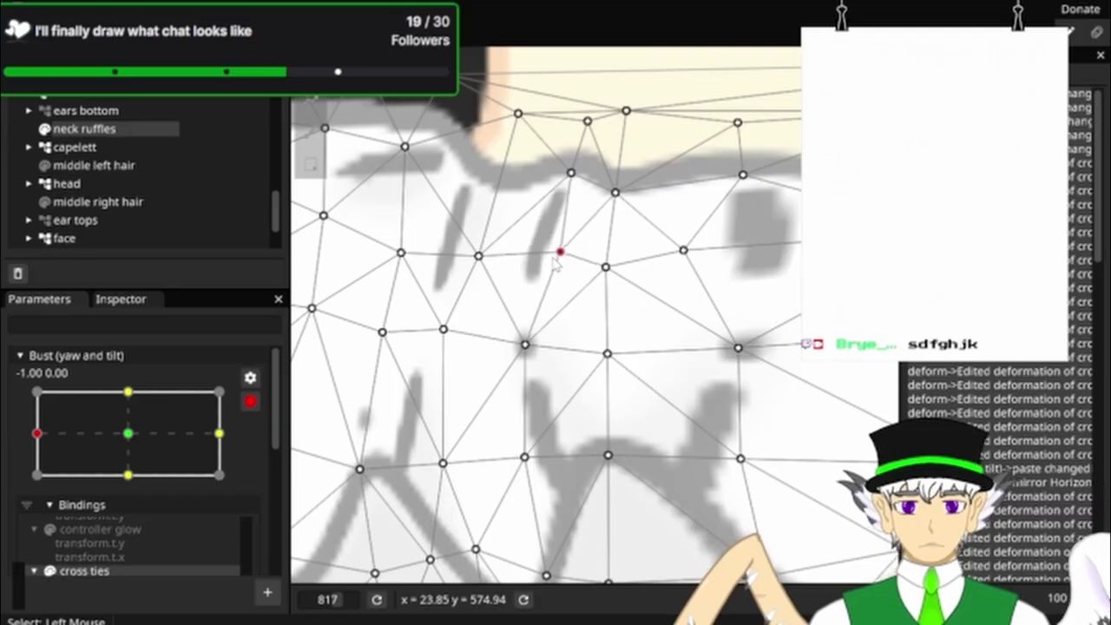
left_click_drag(571, 174, 559, 174)
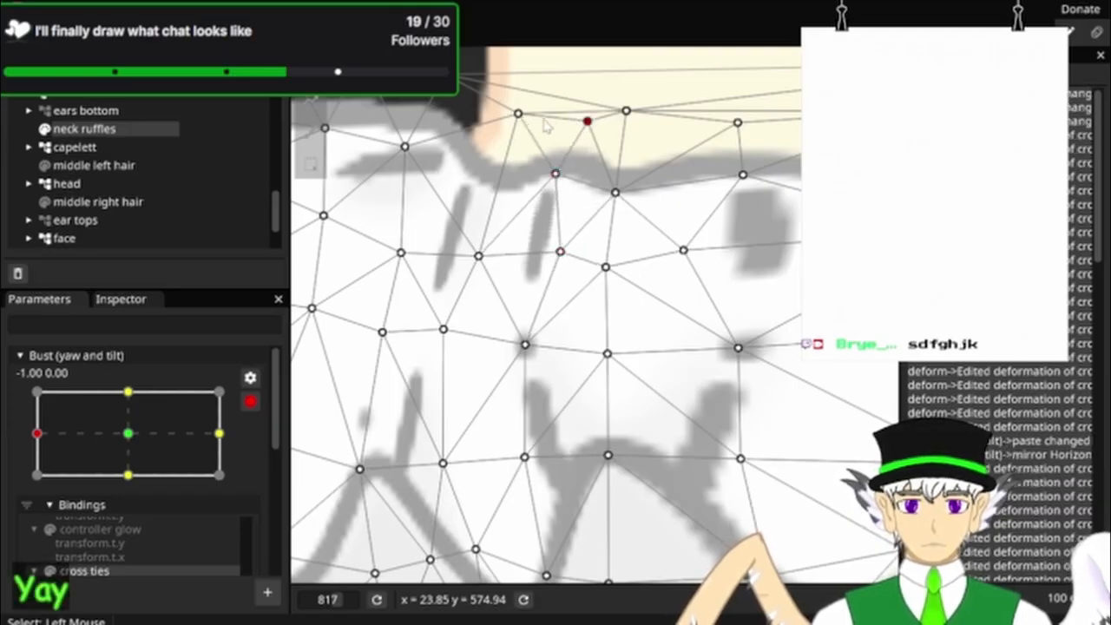
scroll(566, 124, "down", 5)
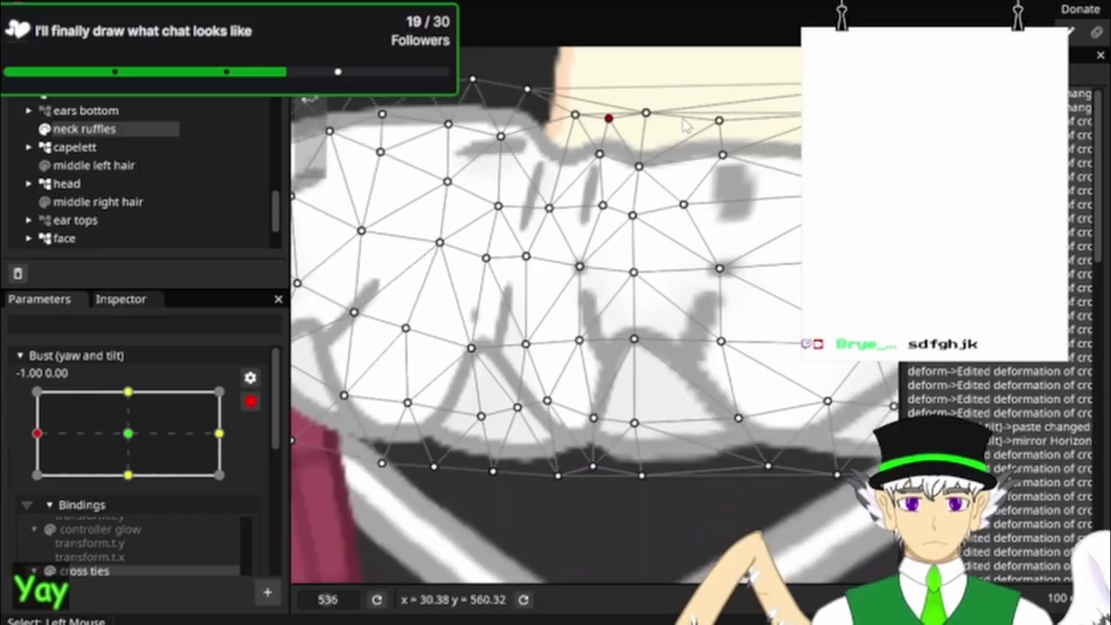
scroll(531, 148, "down", 1)
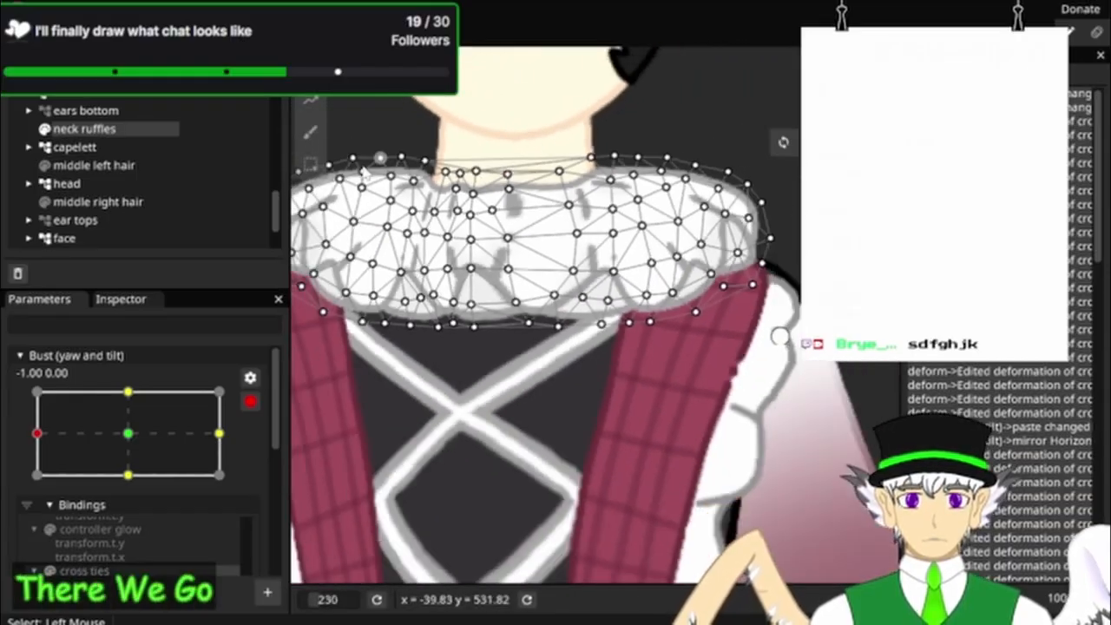
left_click(143, 150)
scroll(487, 223, "down", 2)
left_click_drag(502, 233, 601, 281)
scroll(603, 287, "up", 4)
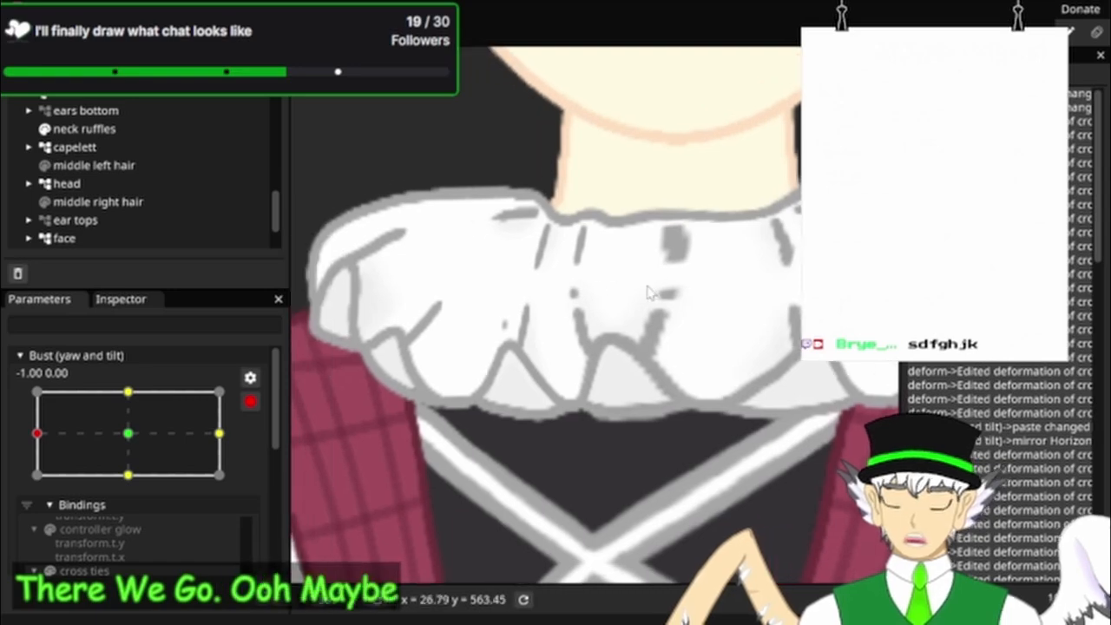
Step: Nudge the fold vertex just right of the centre line rightward, and pull the next column's upper, middle and lower vertices back left
left_click(73, 130)
scroll(668, 227, "up", 4)
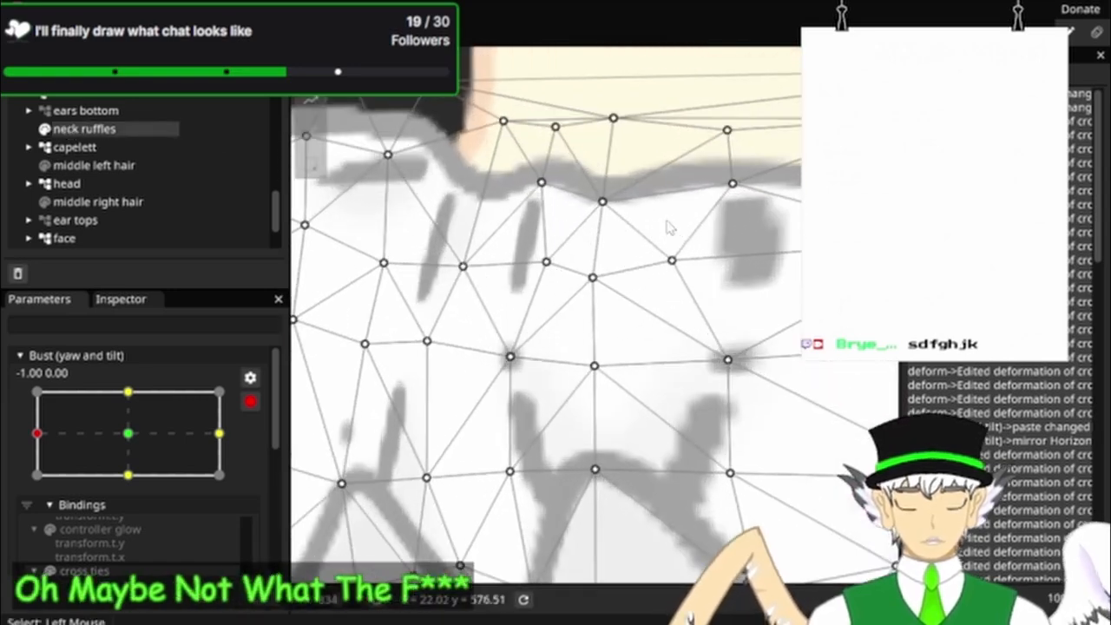
mouse_move(672, 261)
left_mouse_down()
mouse_move(698, 264)
mouse_move(687, 259)
left_mouse_up()
left_click_drag(811, 314, 636, 288)
left_click(649, 282)
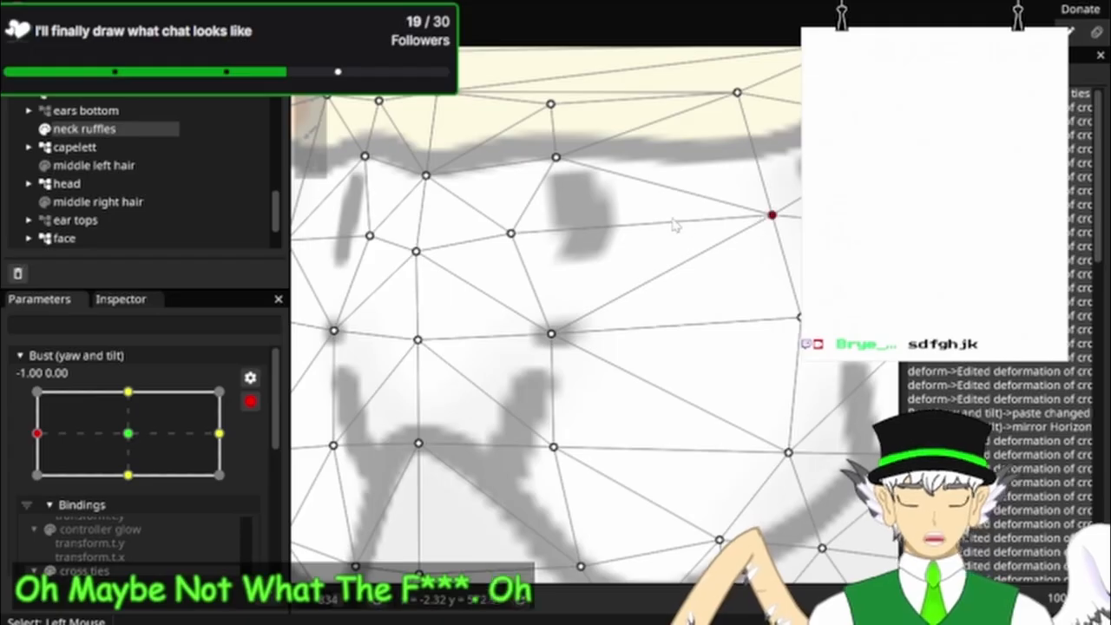
left_click_drag(769, 228, 689, 229)
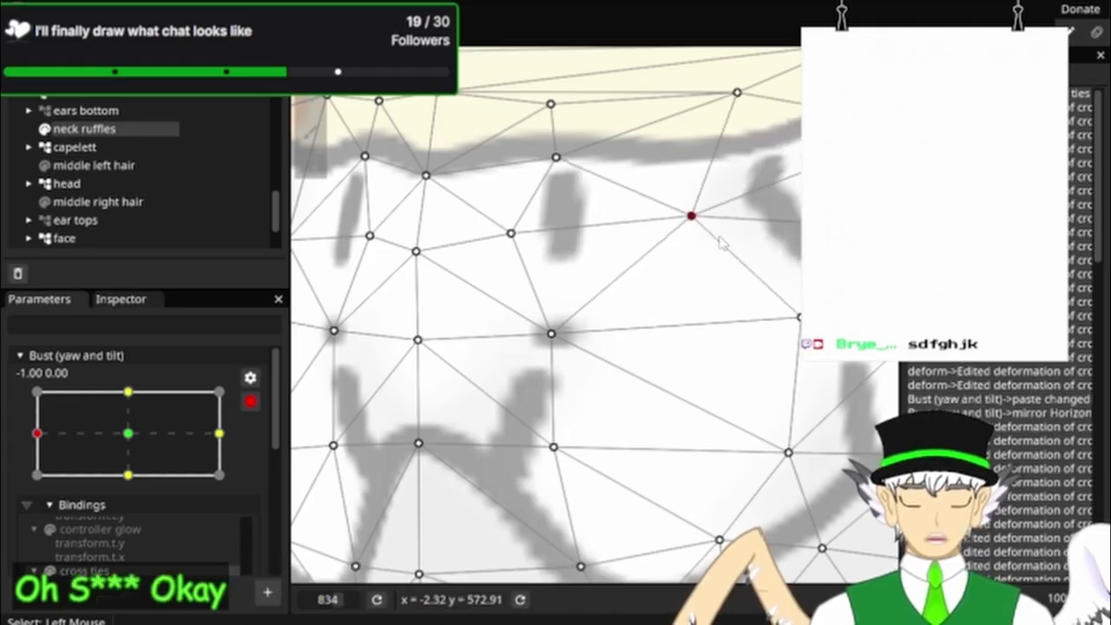
left_click_drag(802, 327, 741, 329)
left_click_drag(661, 348, 650, 202)
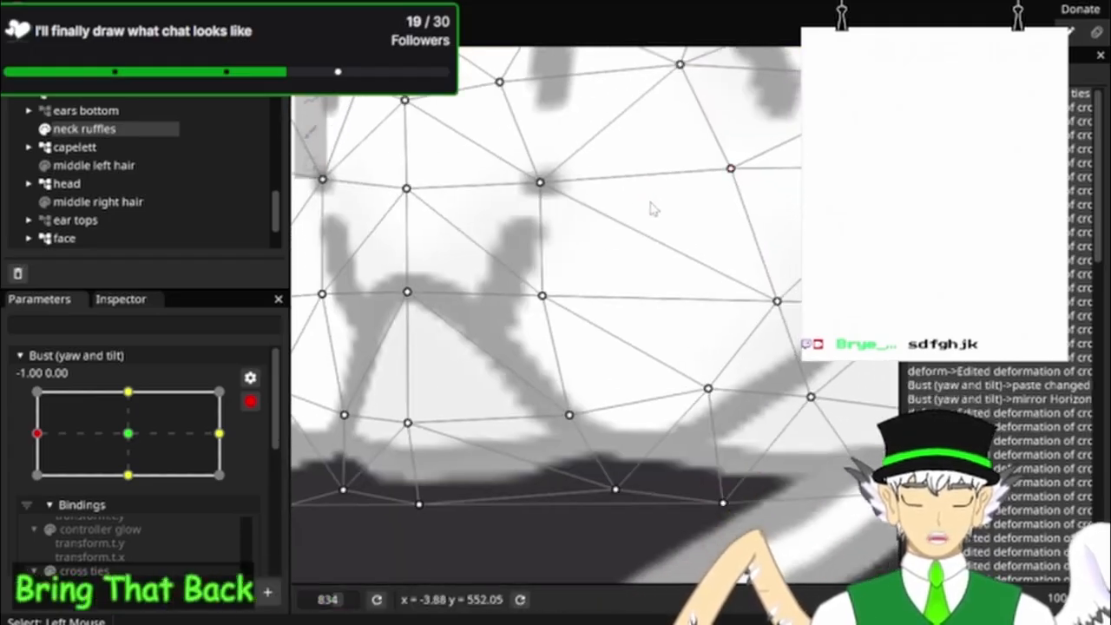
left_click_drag(778, 312, 710, 314)
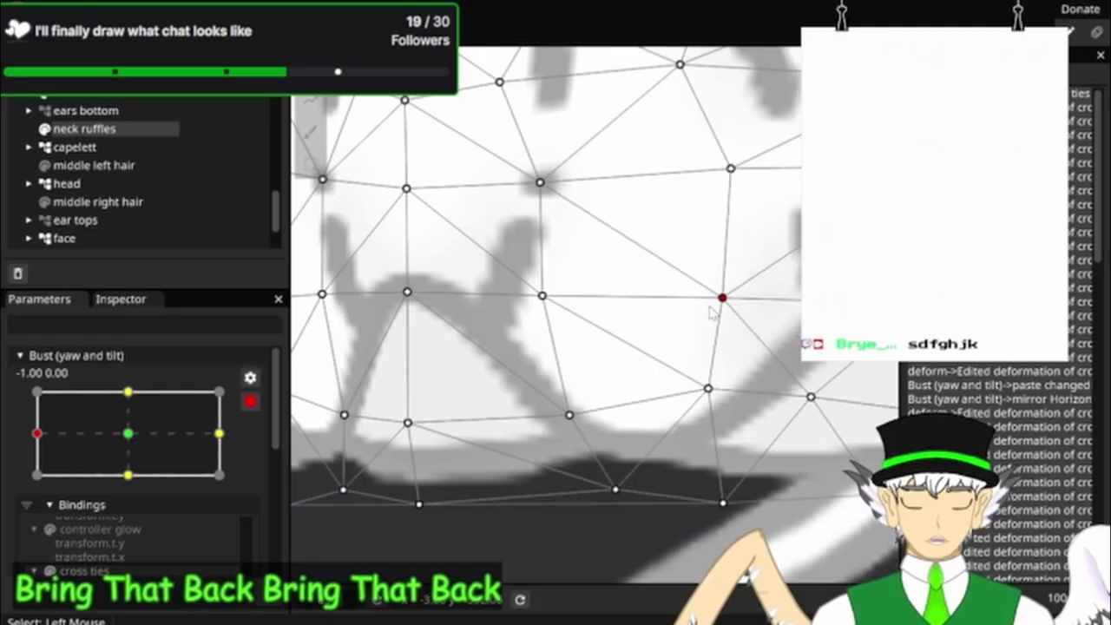
left_click_drag(672, 217, 685, 345)
Step: Shift the vertex beside the first fold right of centre farther right, and move the next column's neckline, upper and middle vertices left
left_click_drag(668, 301, 542, 324)
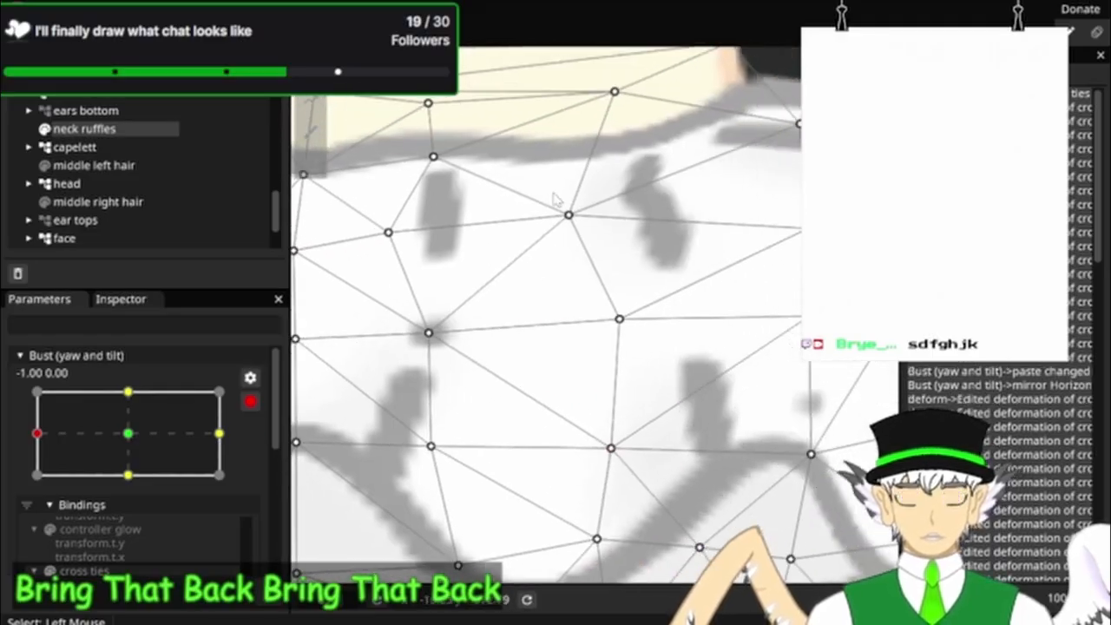
left_click_drag(587, 220, 607, 216)
left_click_drag(445, 232, 440, 273)
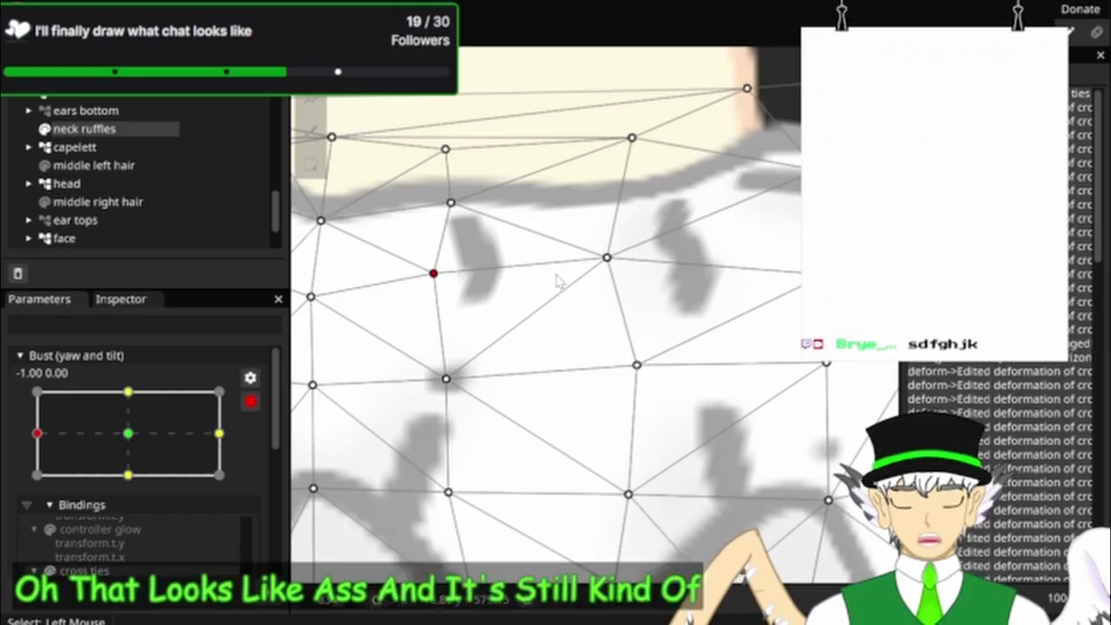
left_click_drag(606, 258, 559, 263)
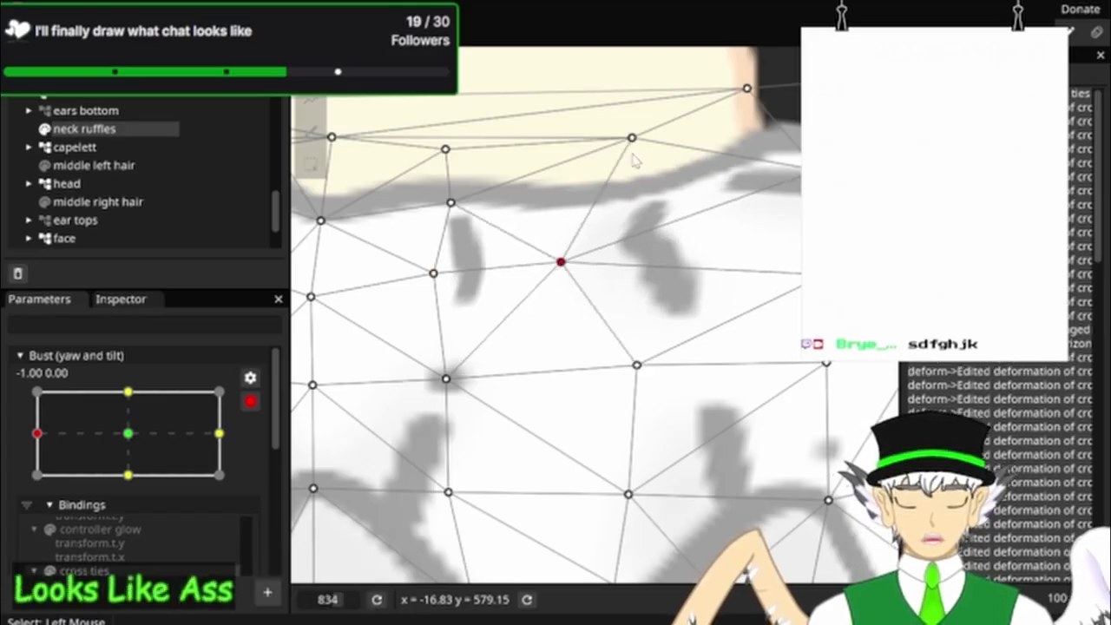
left_click_drag(632, 139, 562, 142)
left_click_drag(638, 371, 589, 371)
scroll(642, 356, "down", 5)
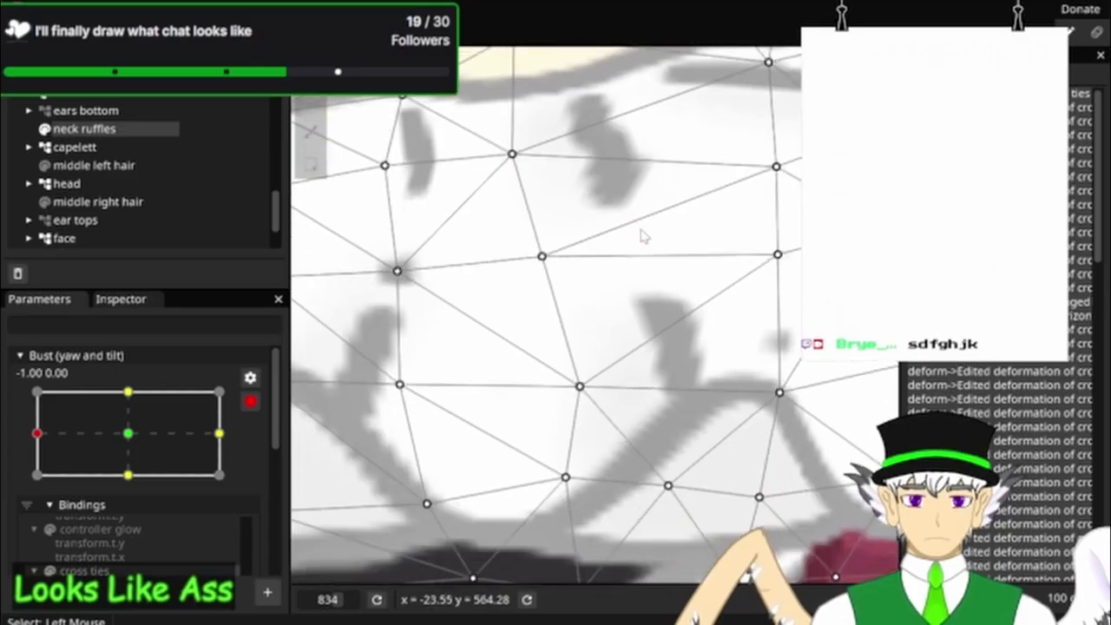
Step: Move the vertices of the column through the large right-hand fold left, from just below the neckline to near the ruffles' bottom edge
left_click_drag(756, 314, 608, 290)
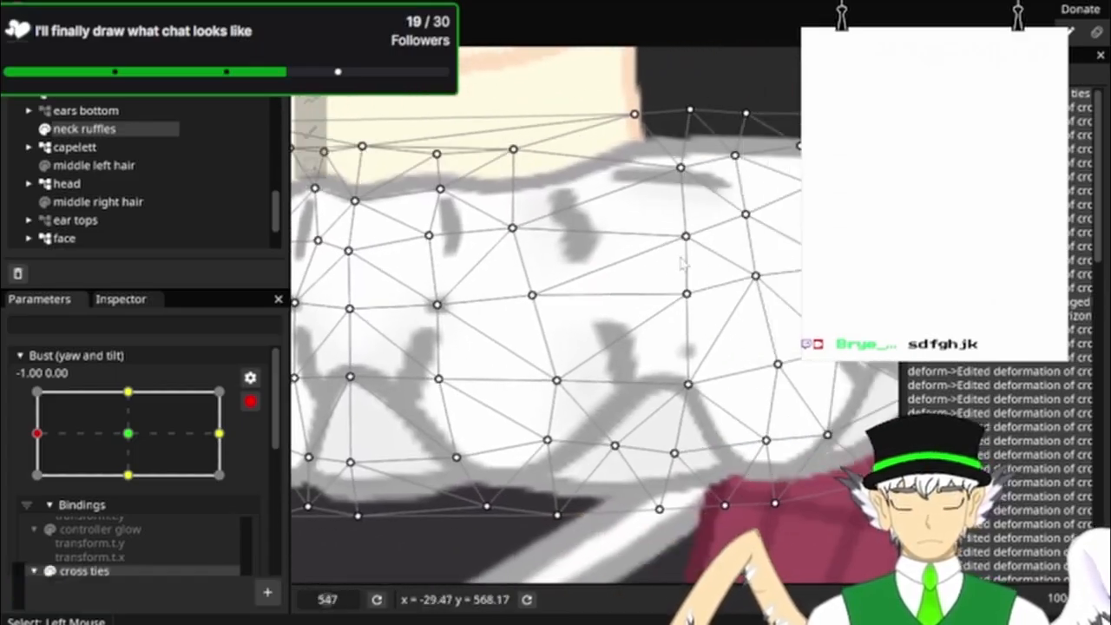
left_click_drag(684, 246, 649, 246)
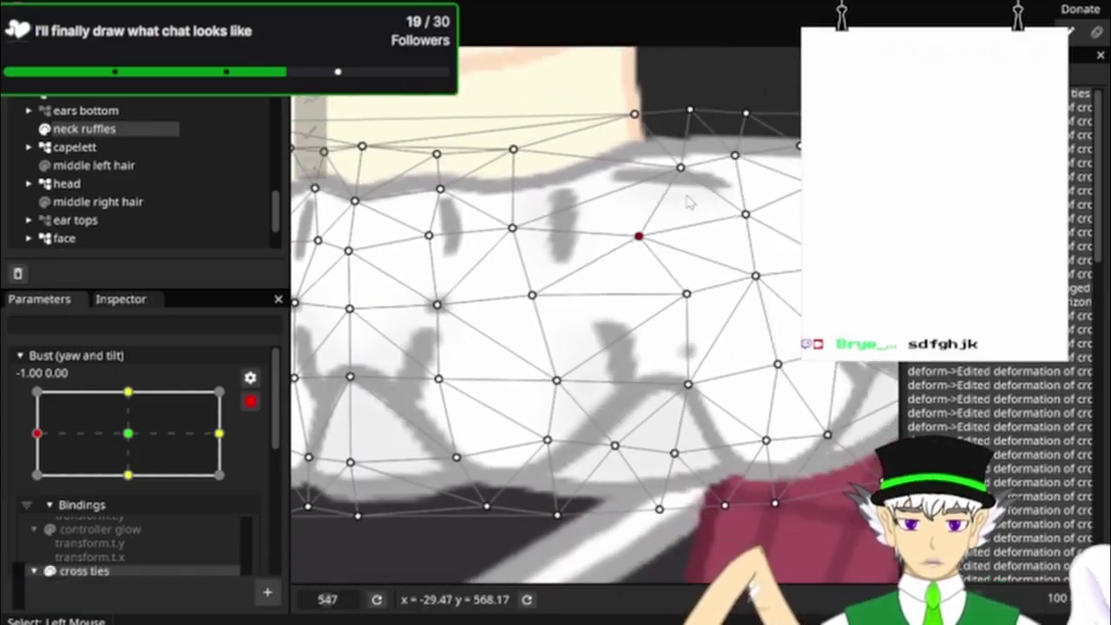
left_click_drag(680, 185, 632, 184)
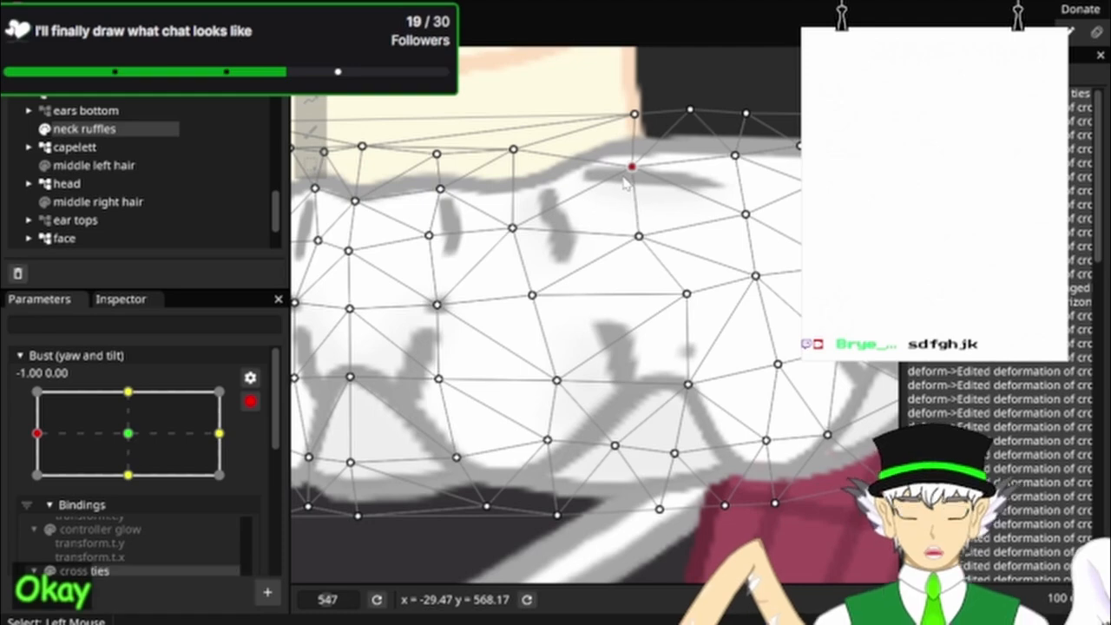
left_click_drag(678, 295, 643, 297)
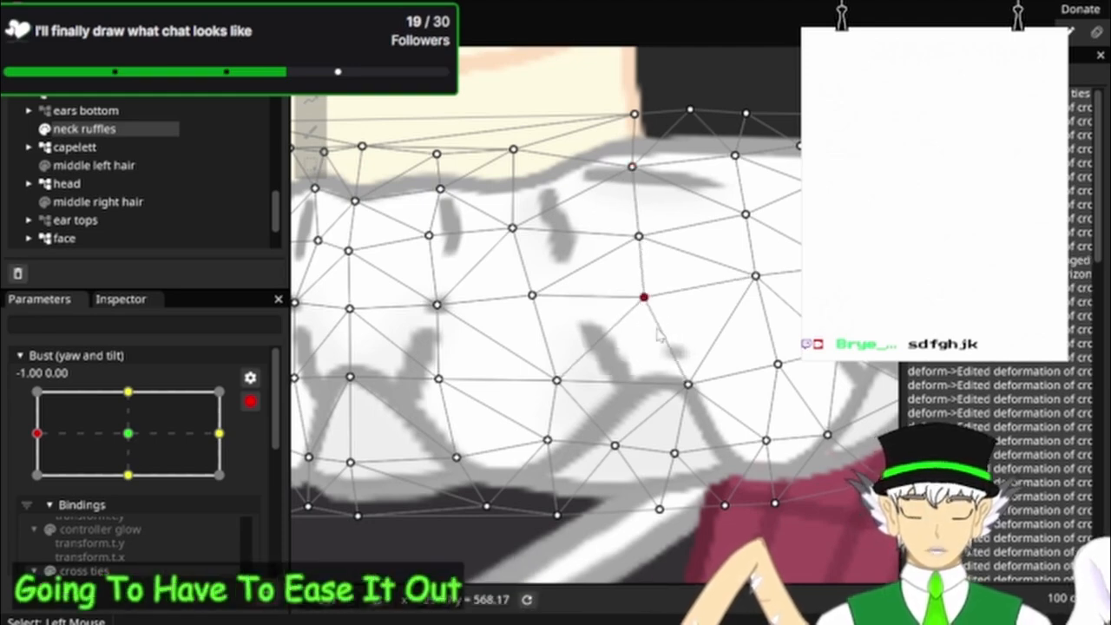
left_click_drag(683, 394, 652, 398)
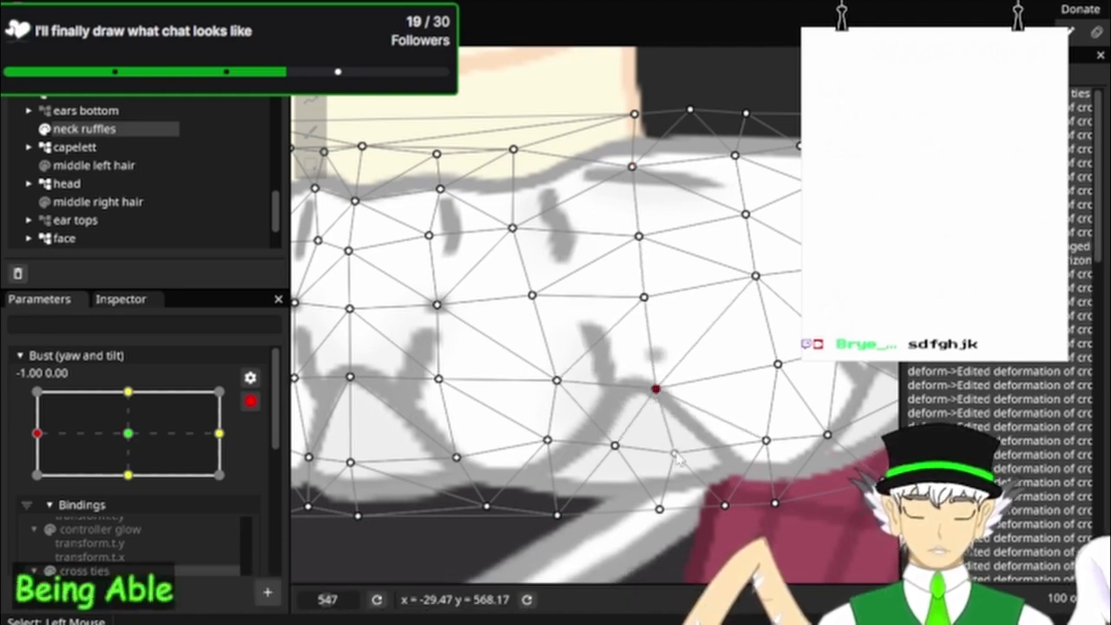
left_click(678, 460)
left_click_drag(679, 462, 664, 464)
Step: Try shifting the neck ruffles sideways as a whole and setting their X translation to 0.00
left_click_drag(736, 331, 673, 352)
scroll(638, 328, "down", 2)
left_click(632, 322)
scroll(633, 325, "down", 5)
left_click_drag(573, 104, 681, 137)
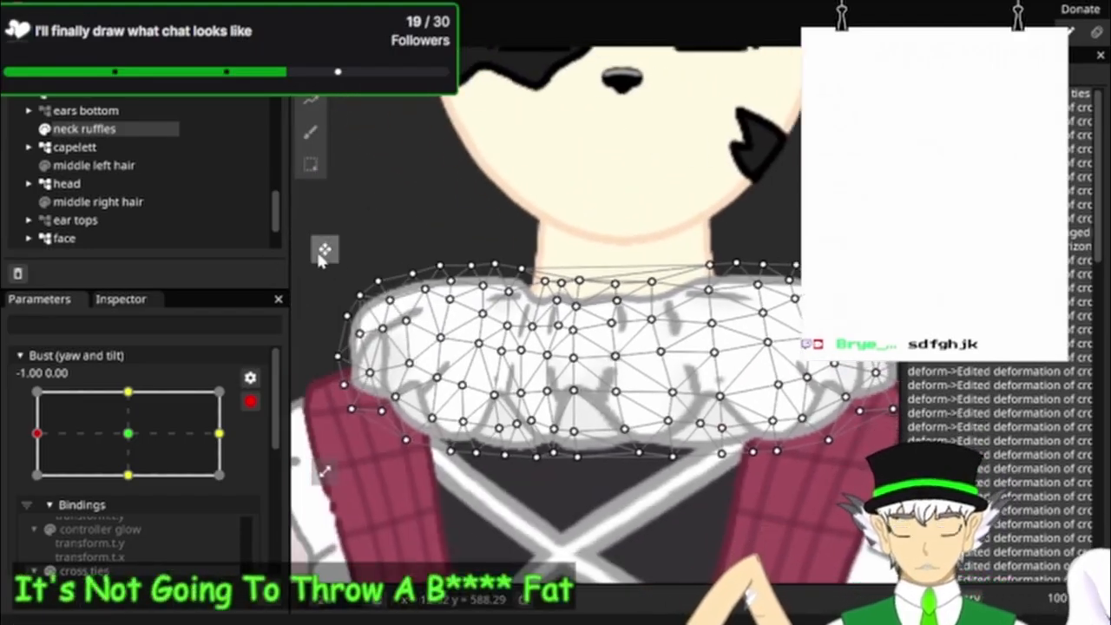
left_click_drag(326, 257, 329, 258)
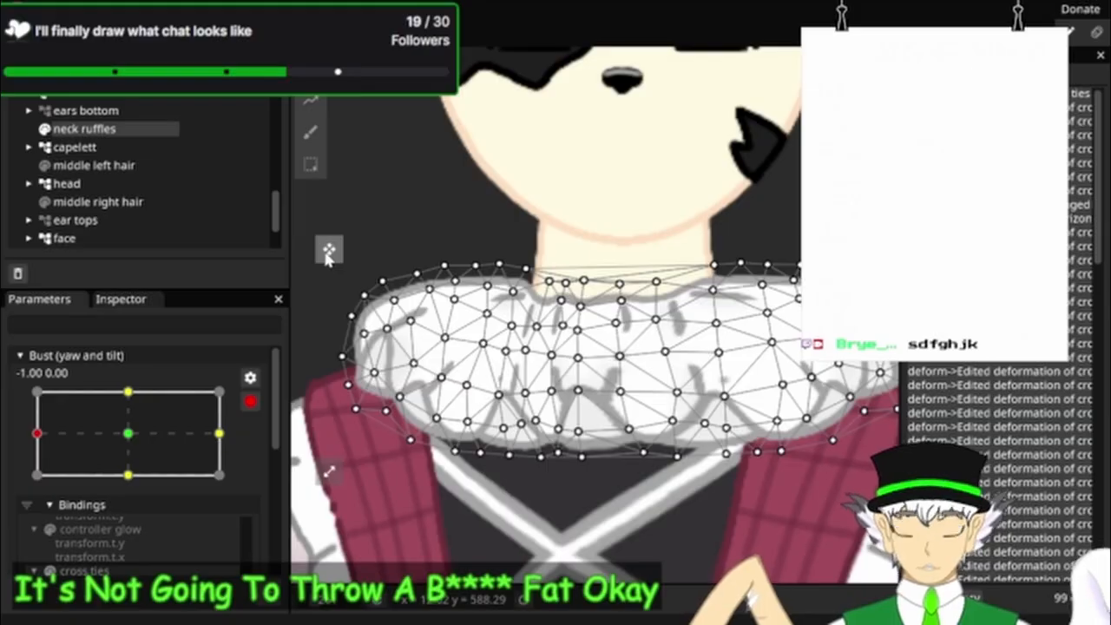
left_click_drag(328, 258, 325, 256)
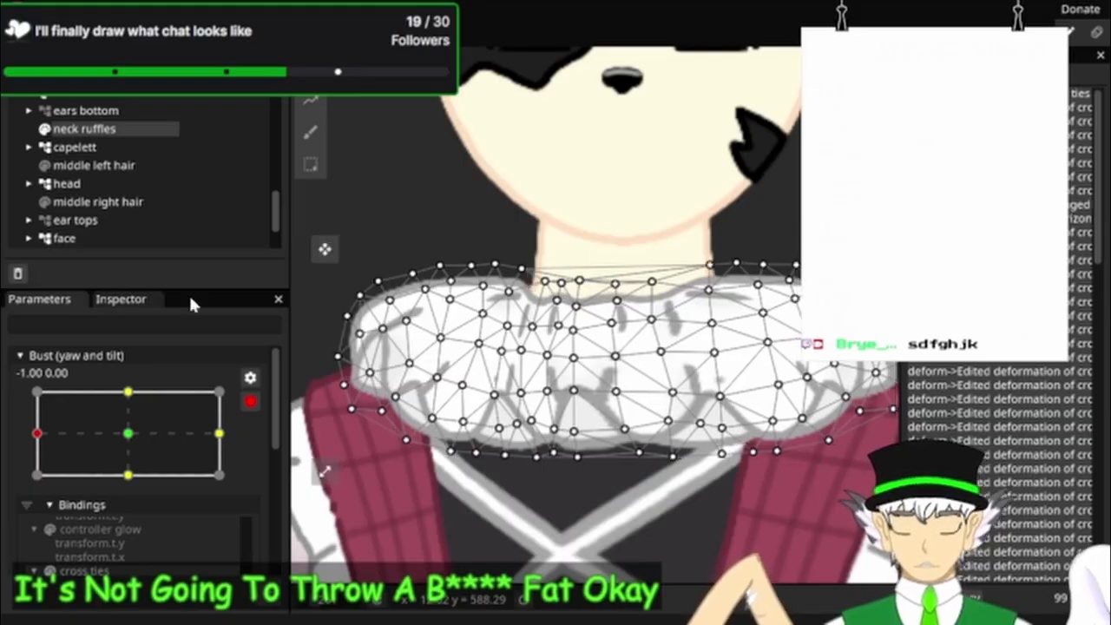
left_click(121, 299)
scroll(342, 255, "up", 3)
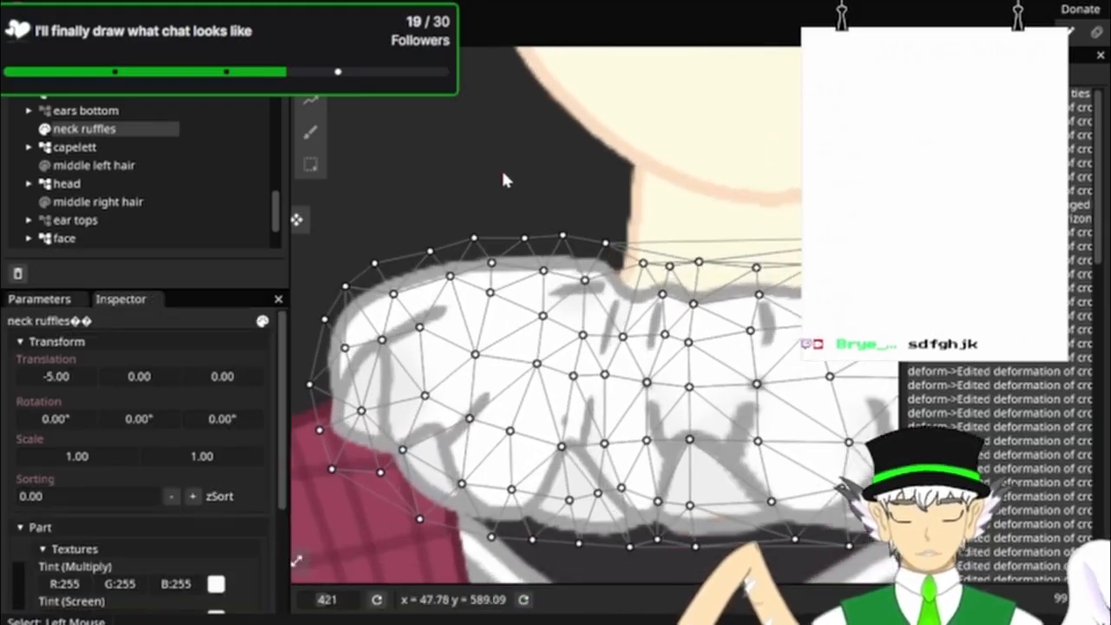
left_click_drag(504, 181, 382, 223)
left_click_drag(74, 371, 72, 368)
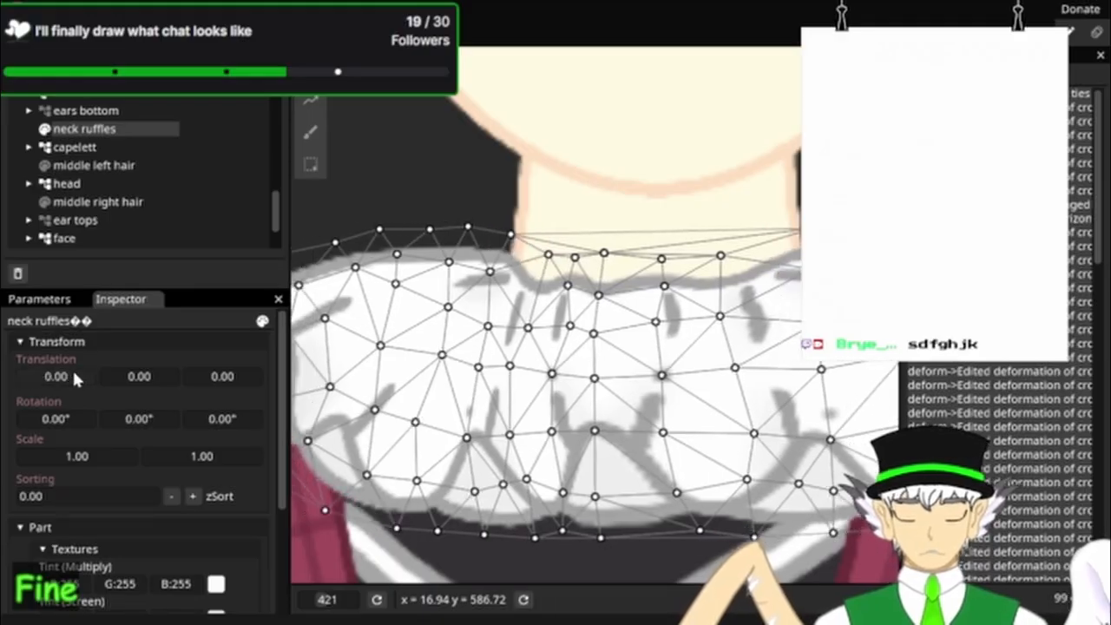
left_click(35, 299)
Step: Examine the bust at the -1.00, 0.00 keypoint without the ruffles' mesh overlay
scroll(549, 167, "down", 5)
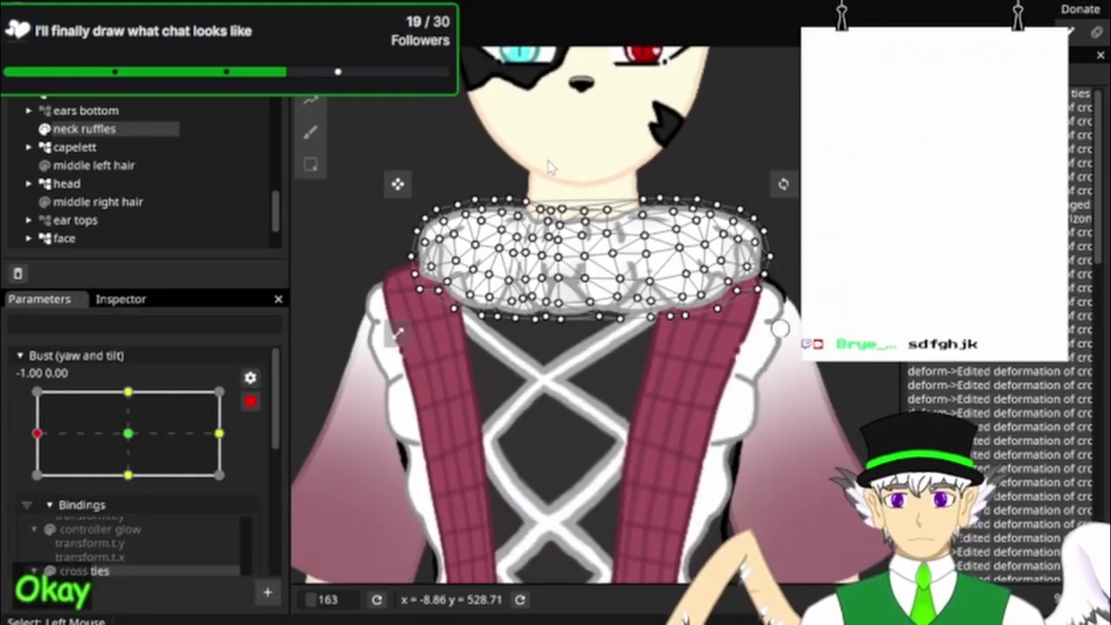
left_click(90, 145)
scroll(654, 337, "down", 2)
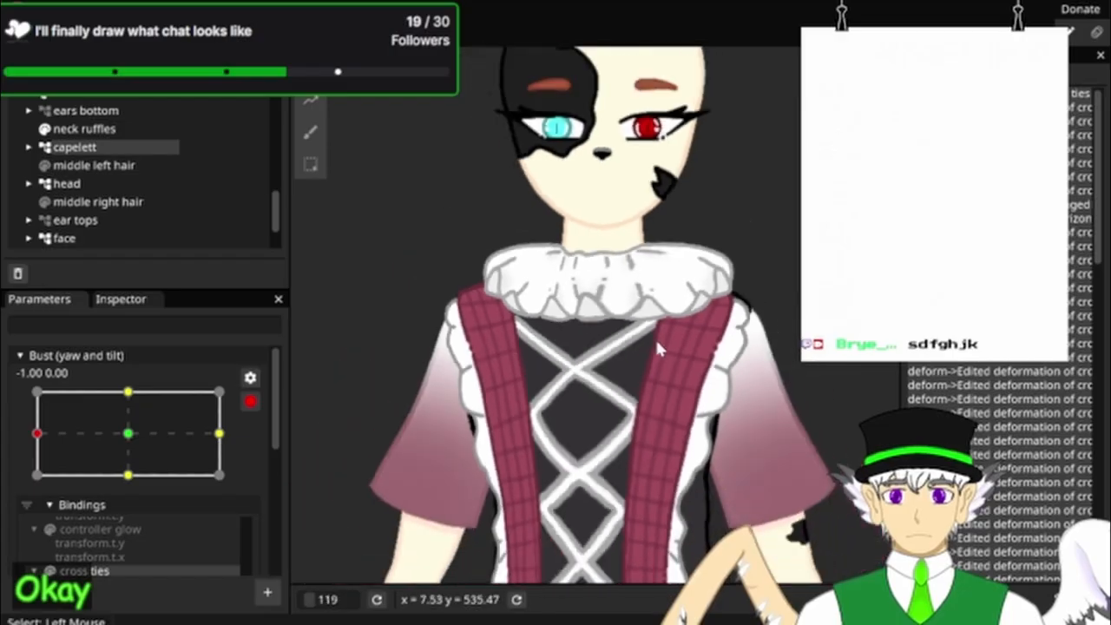
scroll(673, 375, "up", 1)
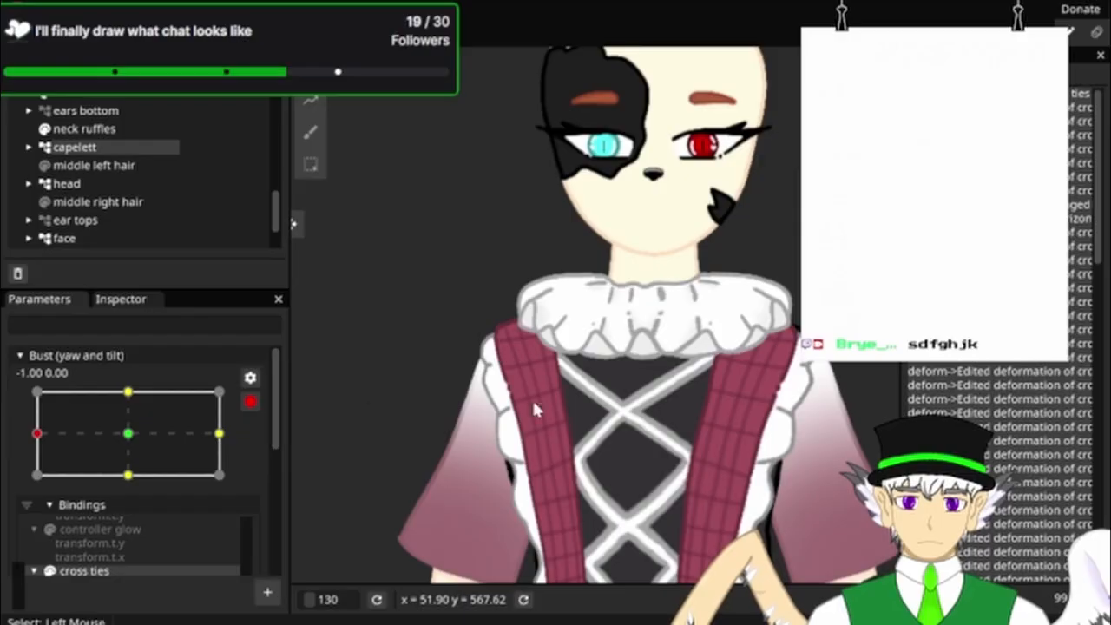
scroll(531, 398, "up", 3)
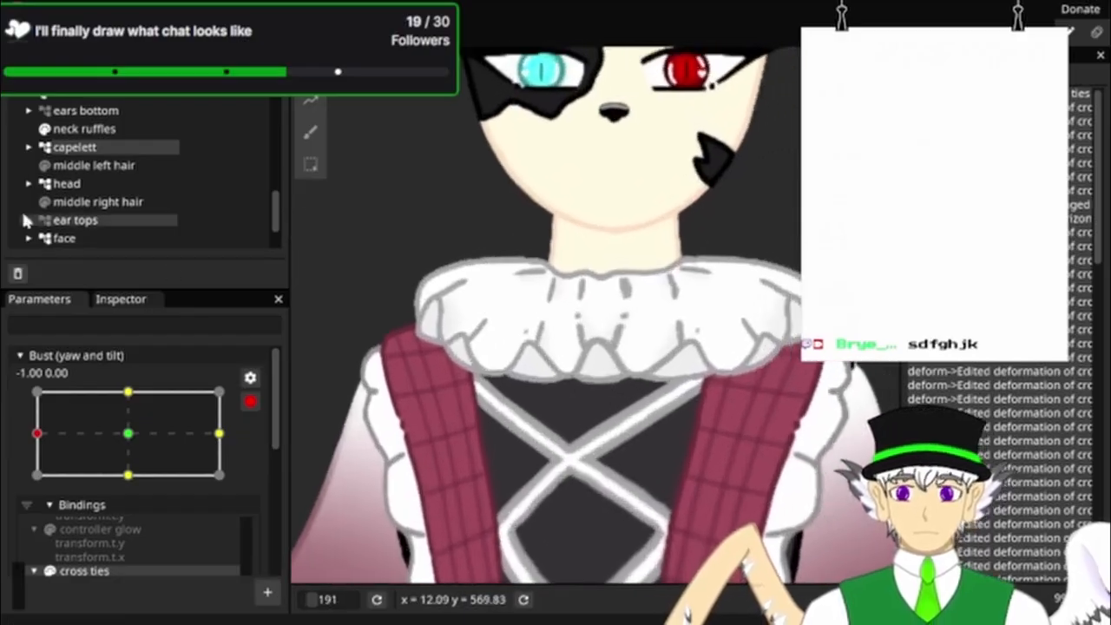
Step: Pull both outer sides of the neck ruffles inward with the deform brush, using a Circle Brush of size 50.00
left_click(117, 128)
scroll(456, 214, "up", 6)
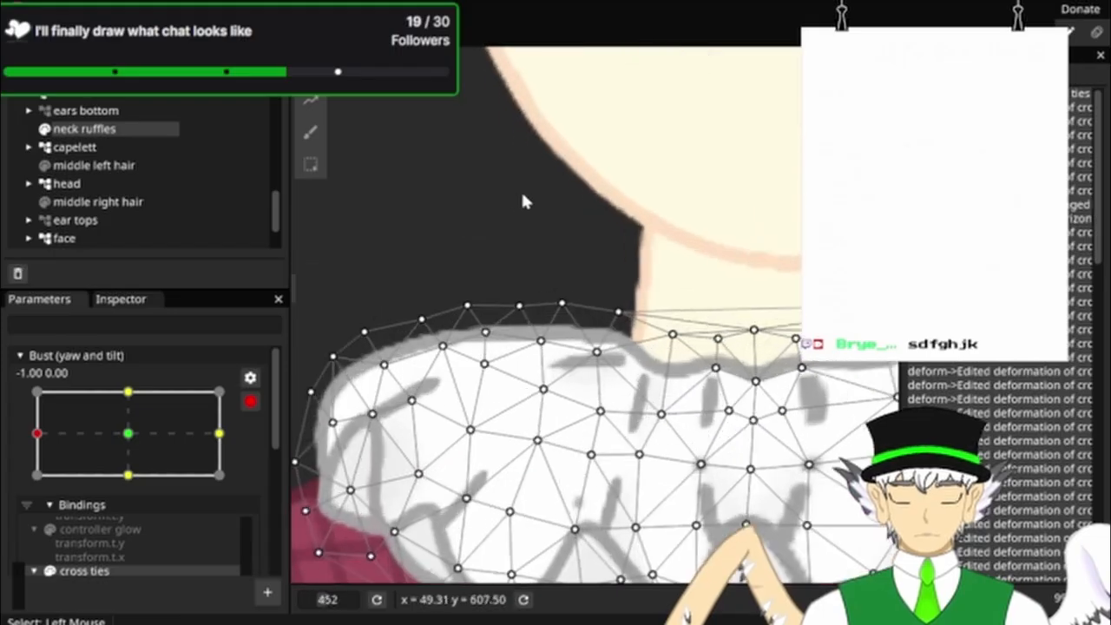
left_click(311, 134)
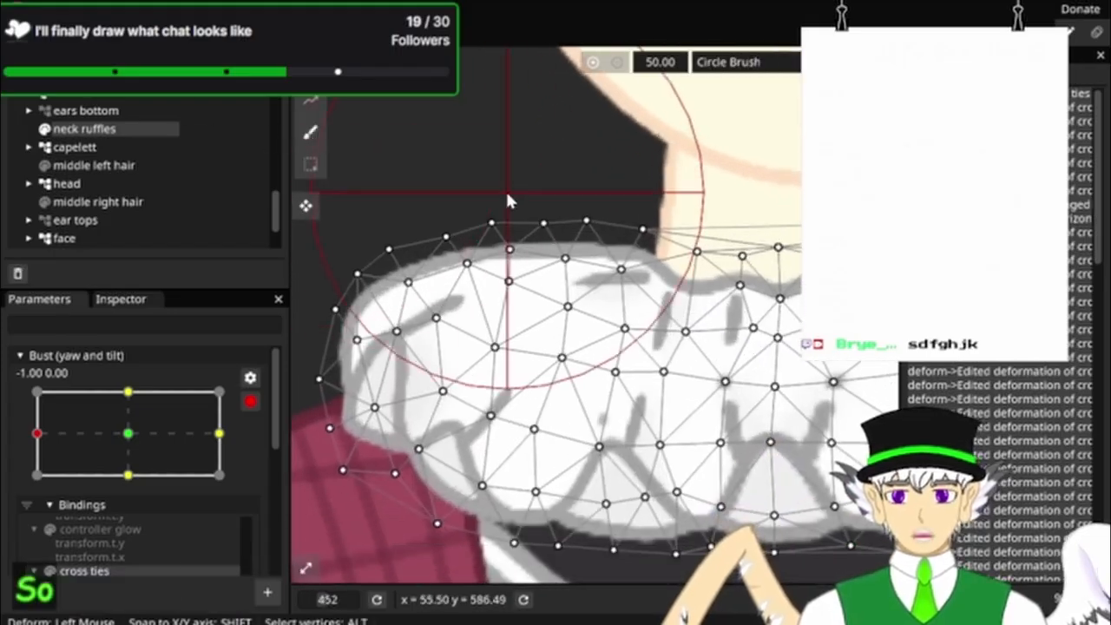
left_click_drag(510, 189, 523, 152)
scroll(347, 278, "down", 3)
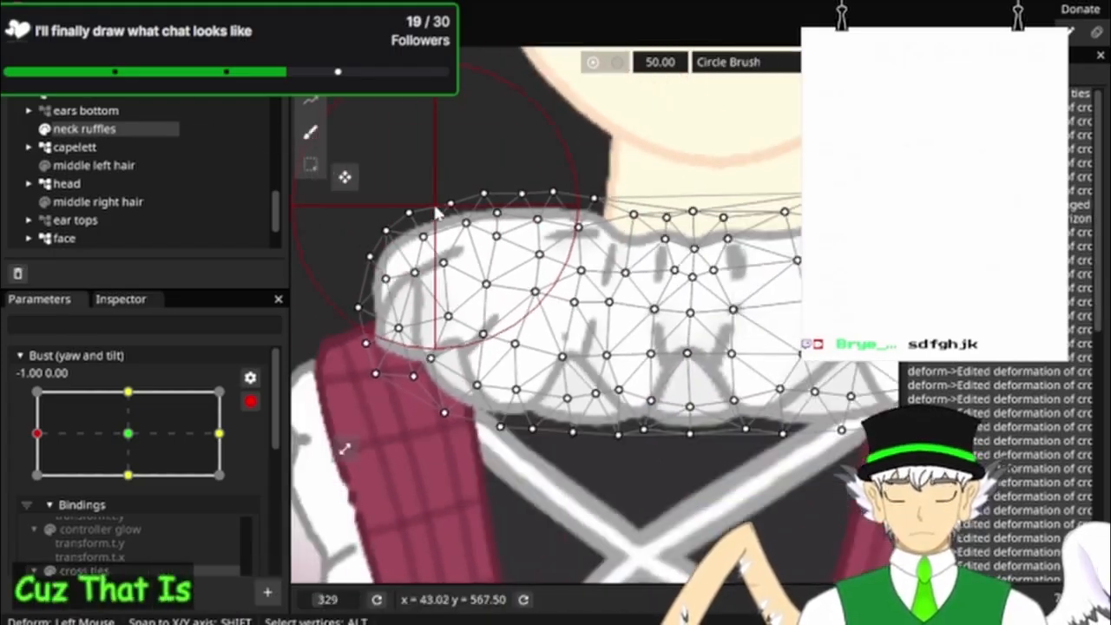
mouse_move(346, 278)
left_mouse_down()
mouse_move(400, 224)
mouse_move(436, 204)
left_mouse_up()
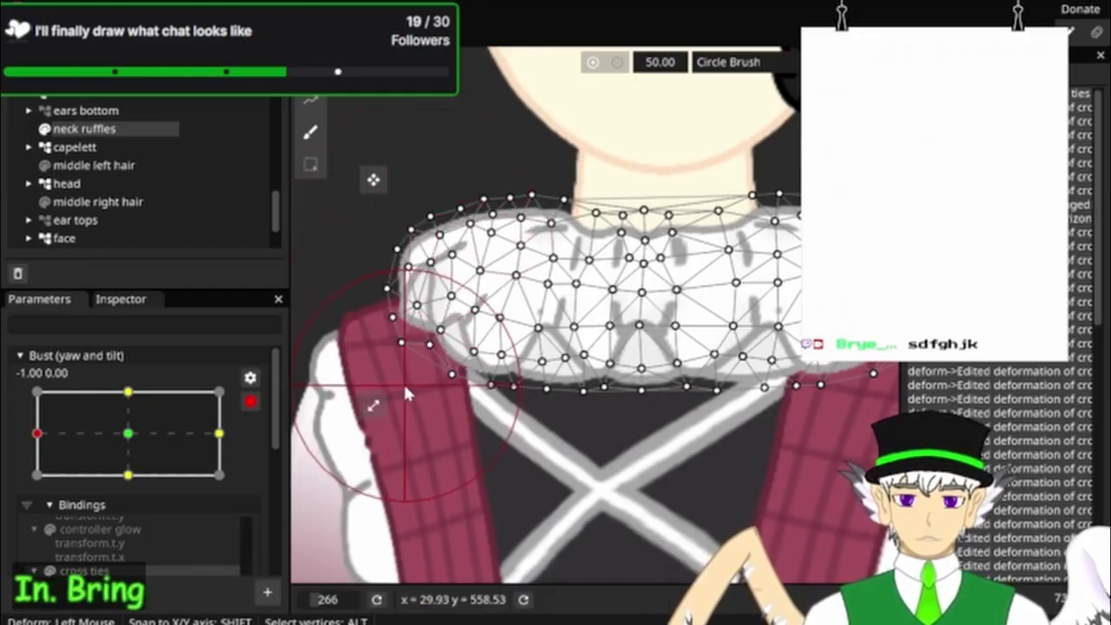
left_click_drag(572, 425, 352, 342)
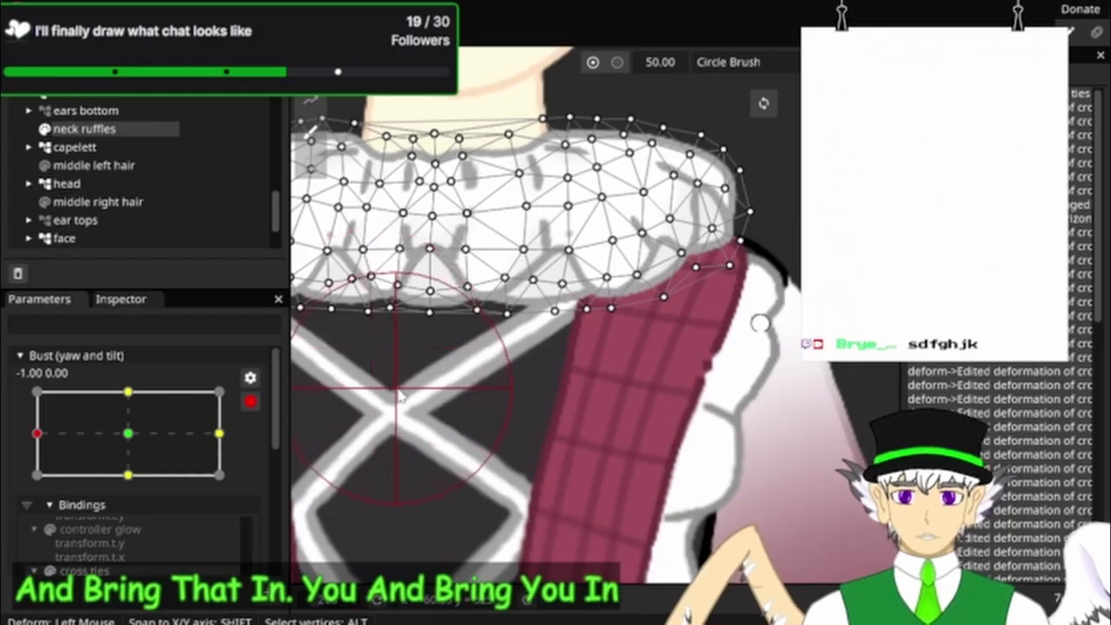
left_click_drag(396, 390, 501, 424)
Step: Inspect the reshaped ruffles without their mesh and scrub the Bust parameter around the -1.00, 0.00 keypoint
left_click(92, 150)
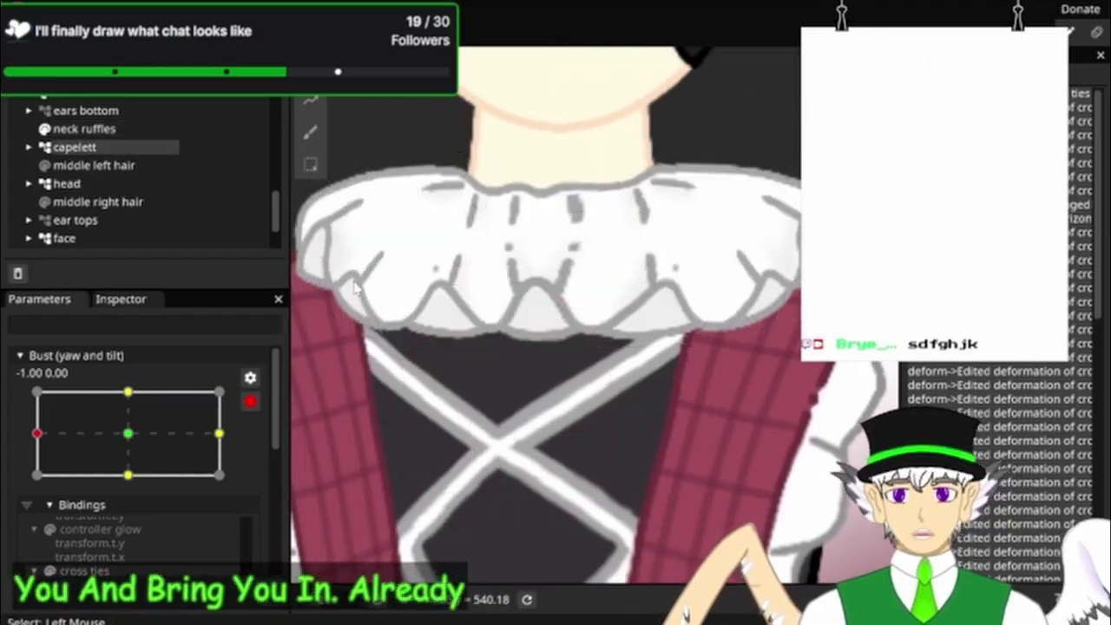
left_click_drag(470, 238, 496, 332)
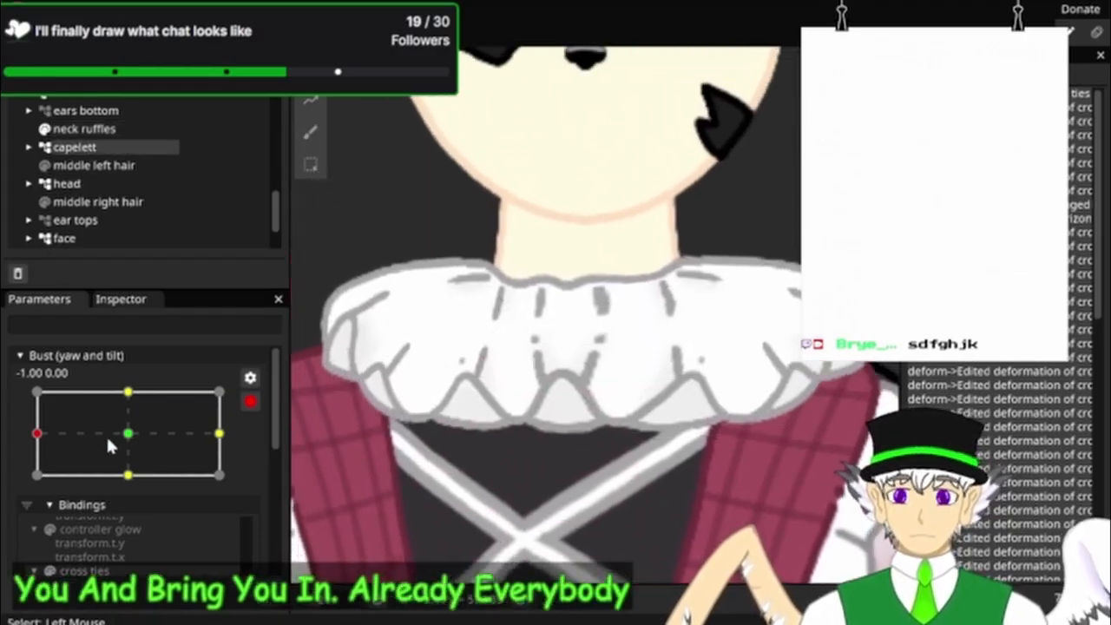
mouse_move(55, 427)
left_mouse_down()
mouse_move(146, 437)
mouse_move(10, 438)
mouse_move(213, 434)
mouse_move(38, 434)
left_mouse_up()
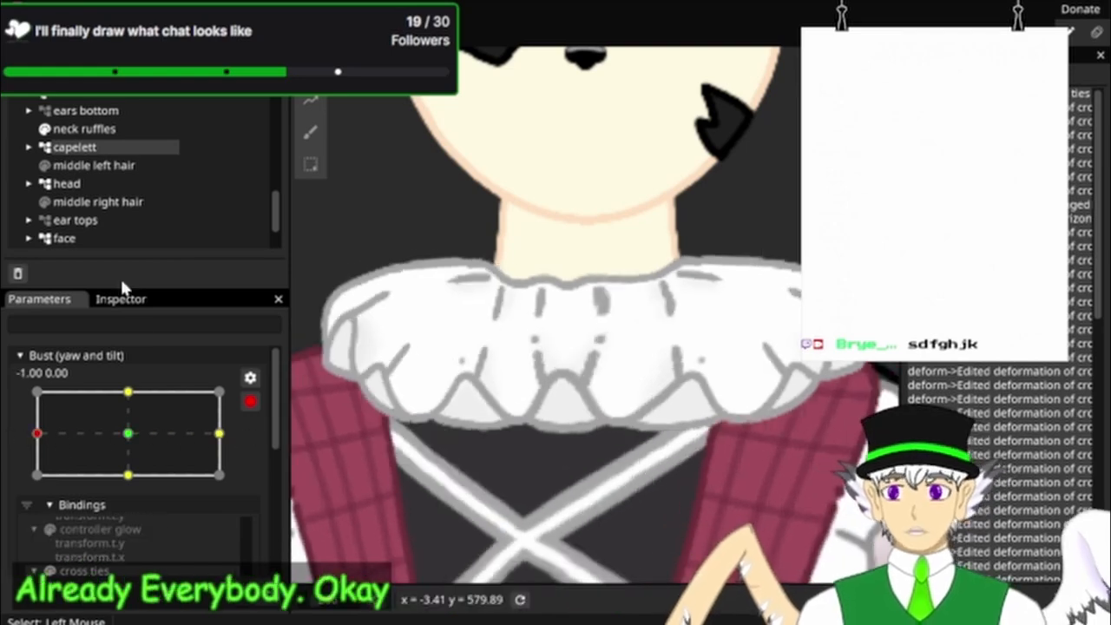
Step: Find the neck ruffles in the Bust parameter's bindings and copy their binding values from the -1.00, 0.00 keypoint
scroll(122, 425, "down", 3)
right_click(97, 462)
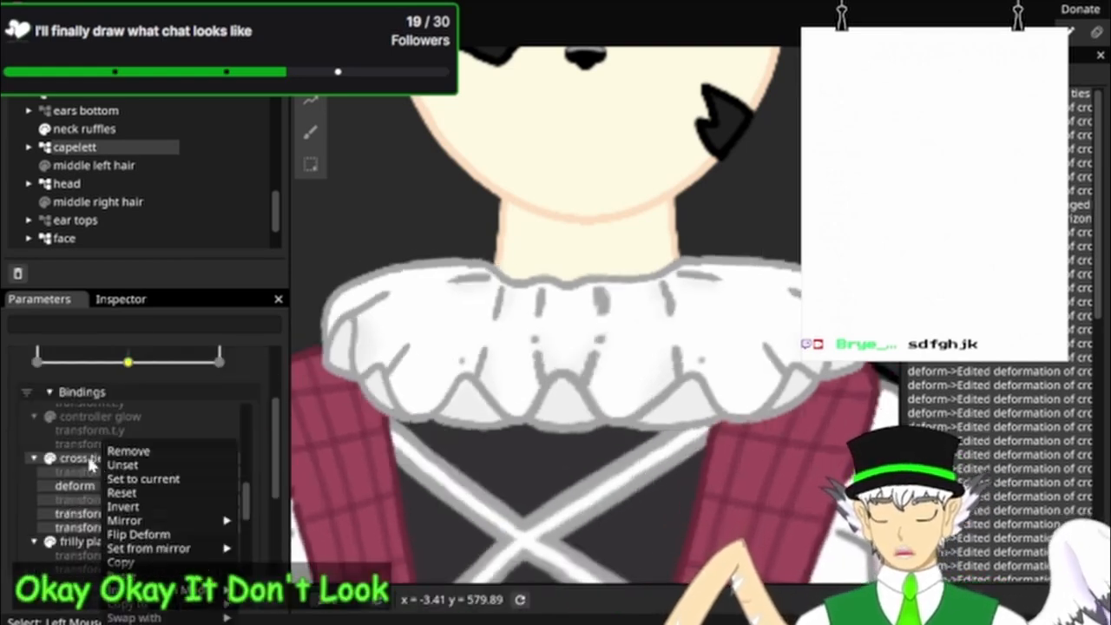
left_click(90, 462)
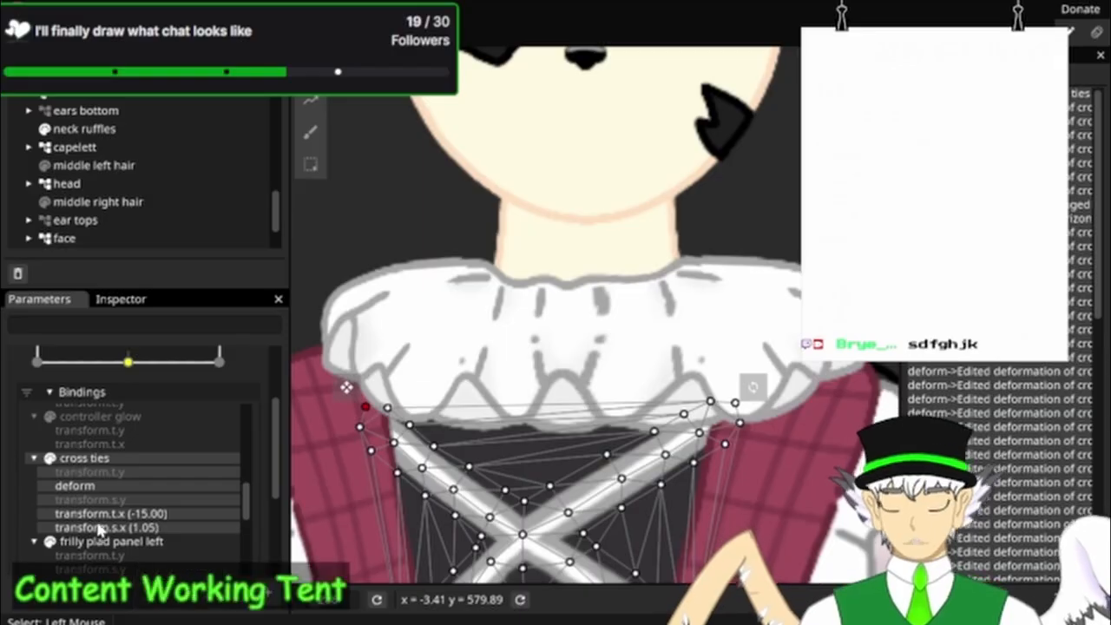
scroll(109, 512, "up", 5)
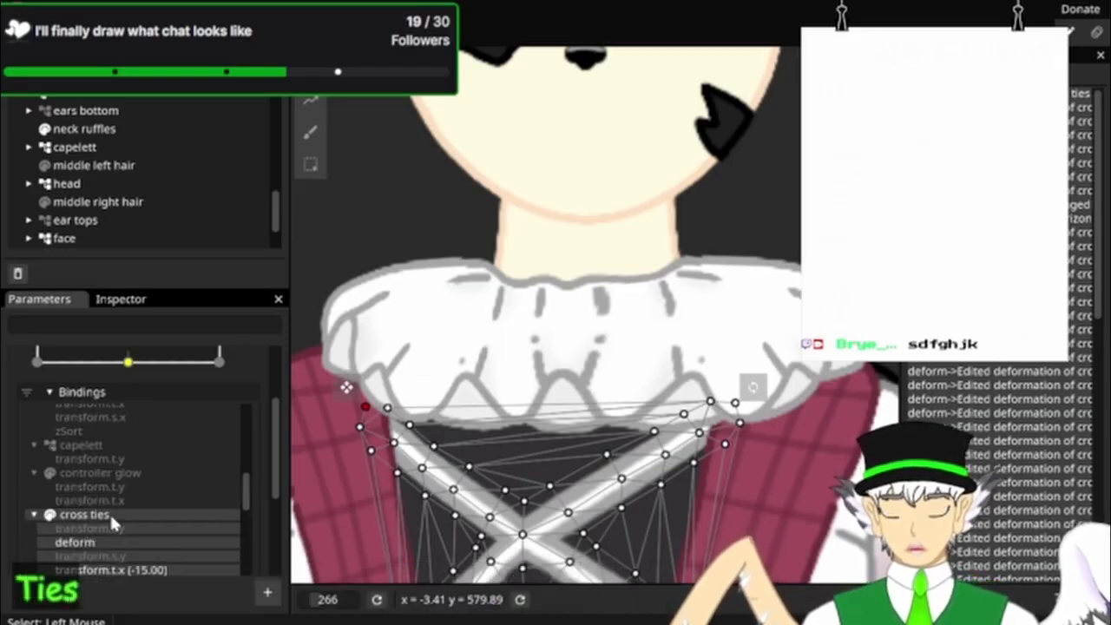
scroll(110, 521, "up", 2)
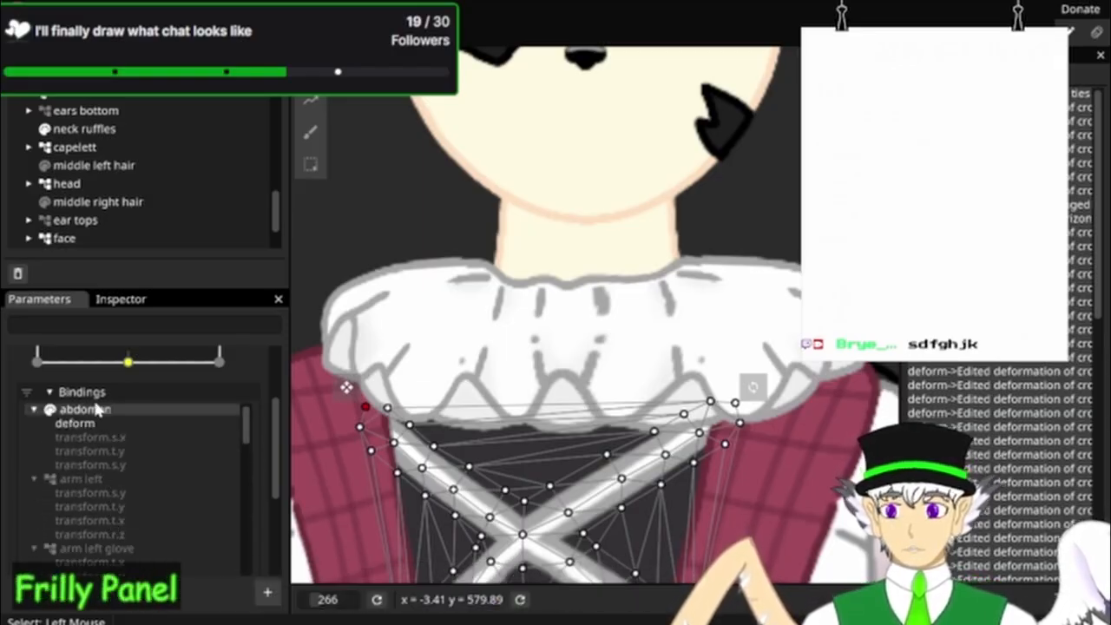
scroll(94, 405, "down", 3)
scroll(155, 395, "down", 10)
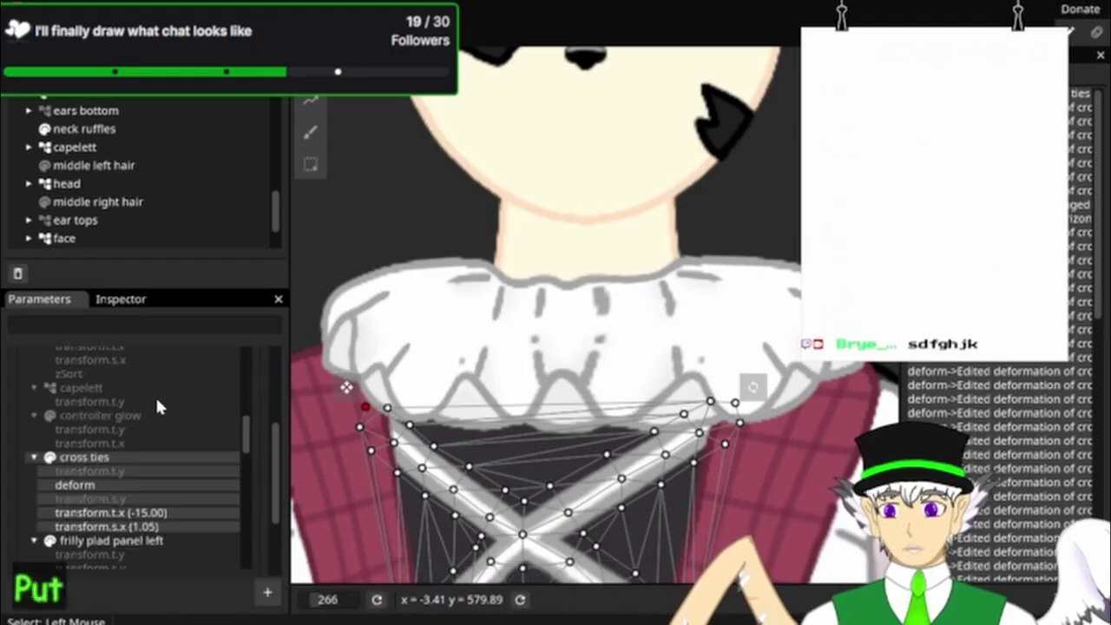
scroll(109, 395, "down", 5)
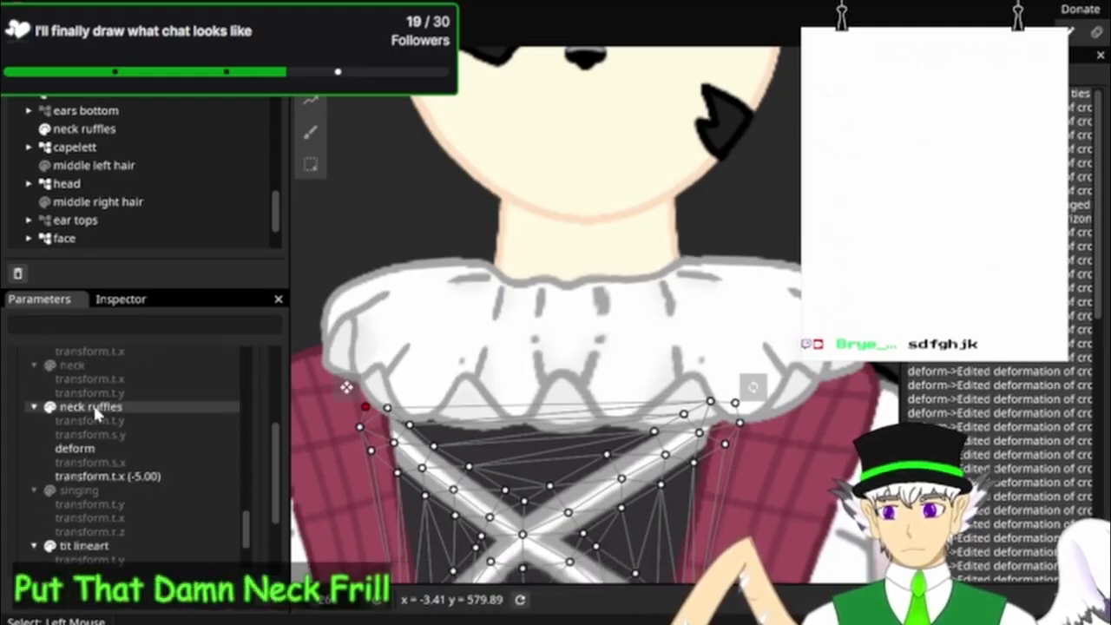
left_click(95, 407)
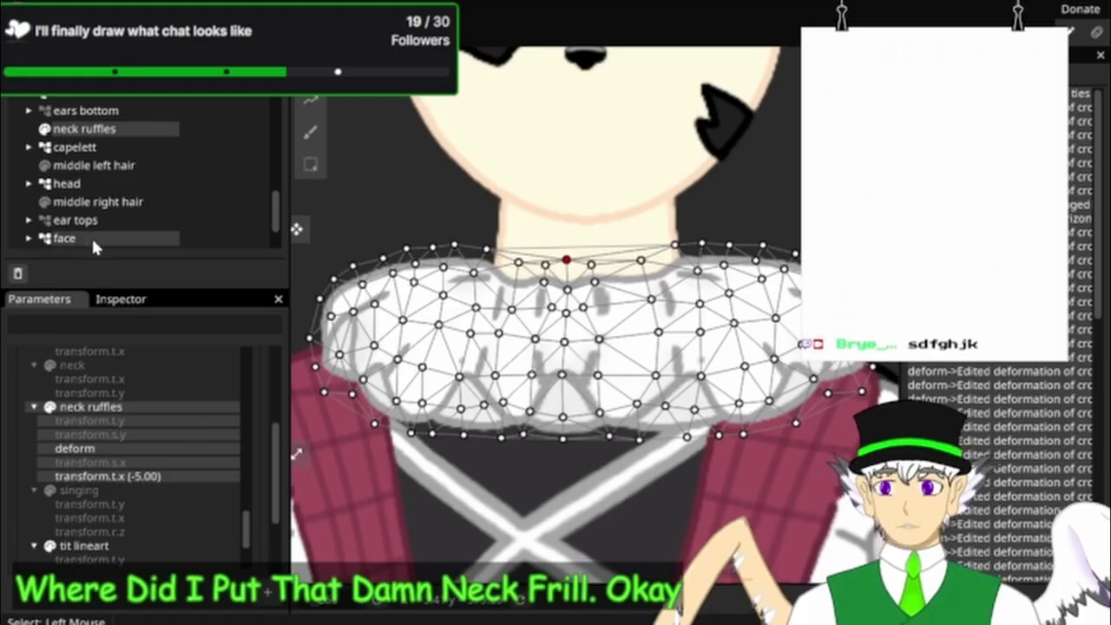
left_click(113, 406)
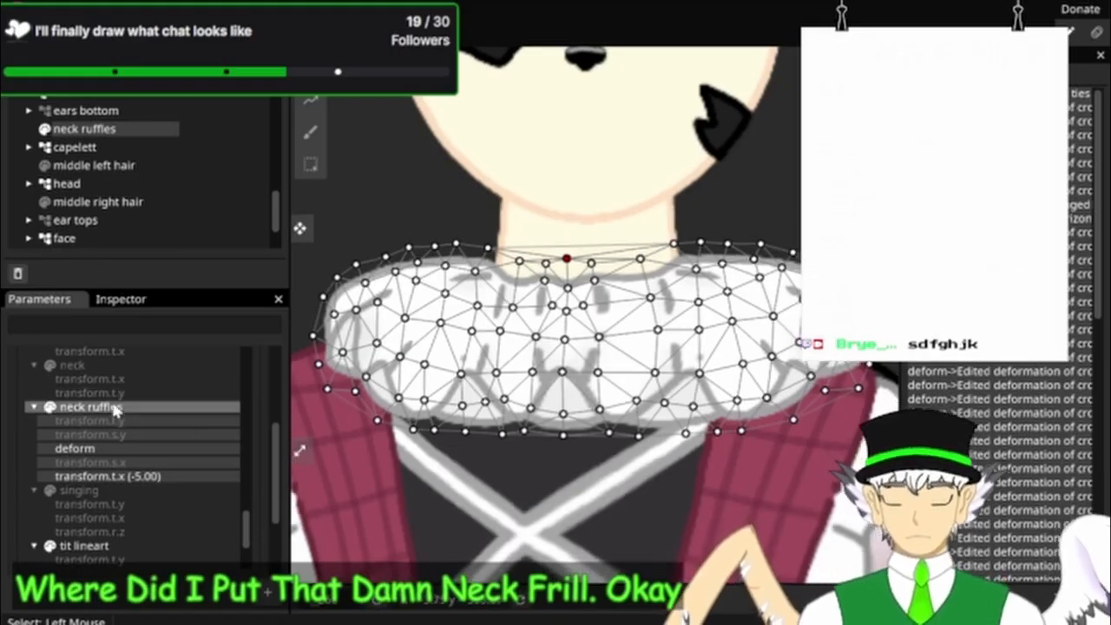
right_click(113, 406)
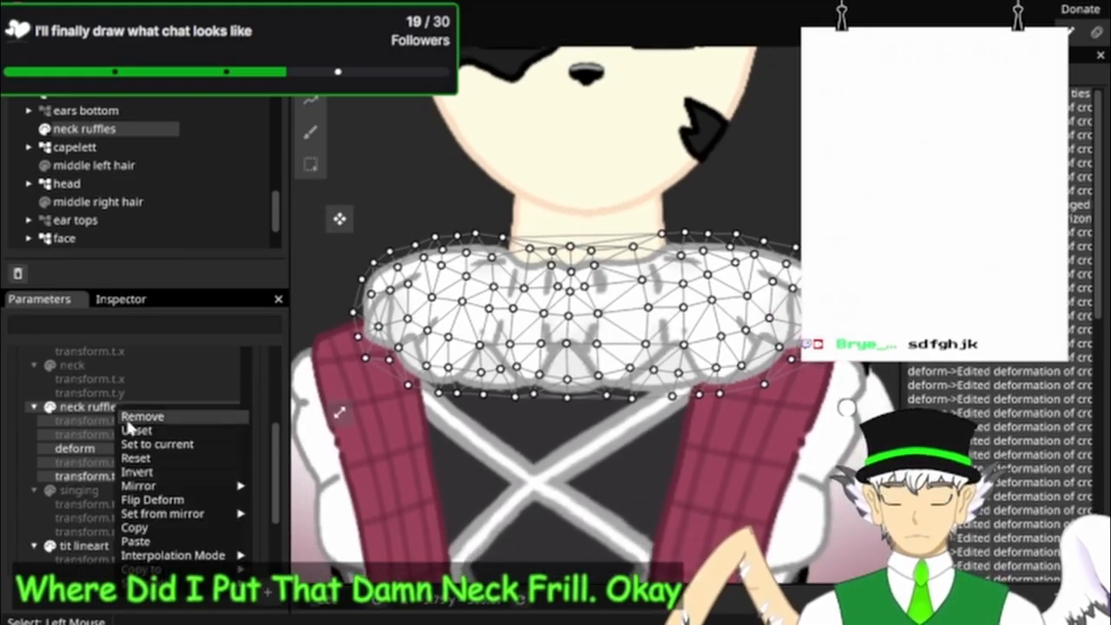
left_click(141, 513)
Step: Paste the copied neck ruffles bindings at the 1.00, 0.00 keypoint of the Bust parameter
scroll(148, 399, "up", 15)
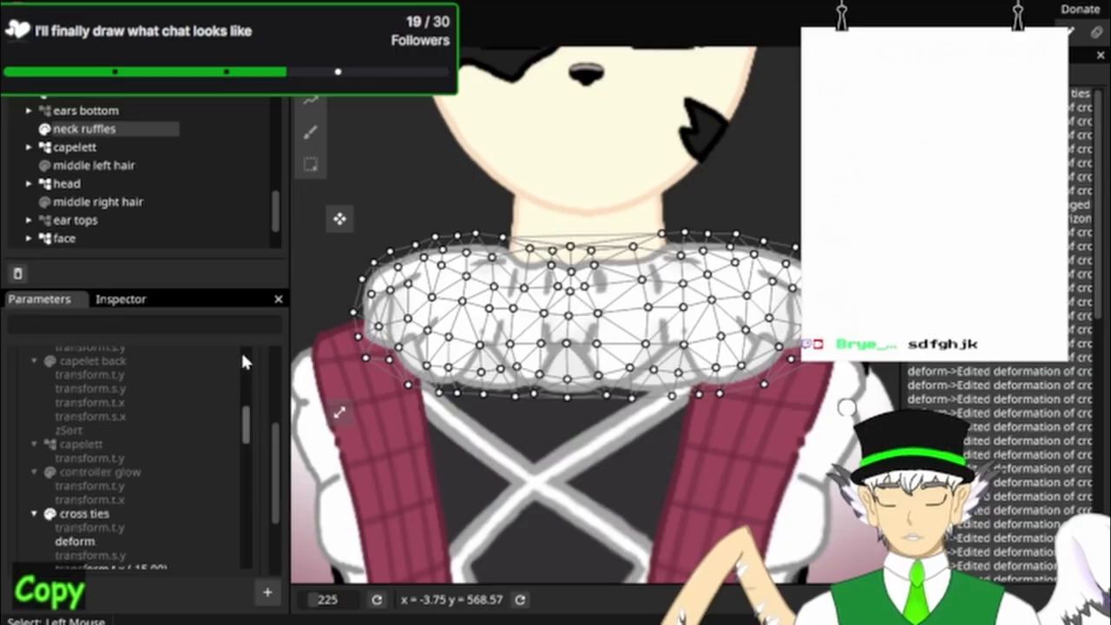
scroll(234, 349, "up", 2)
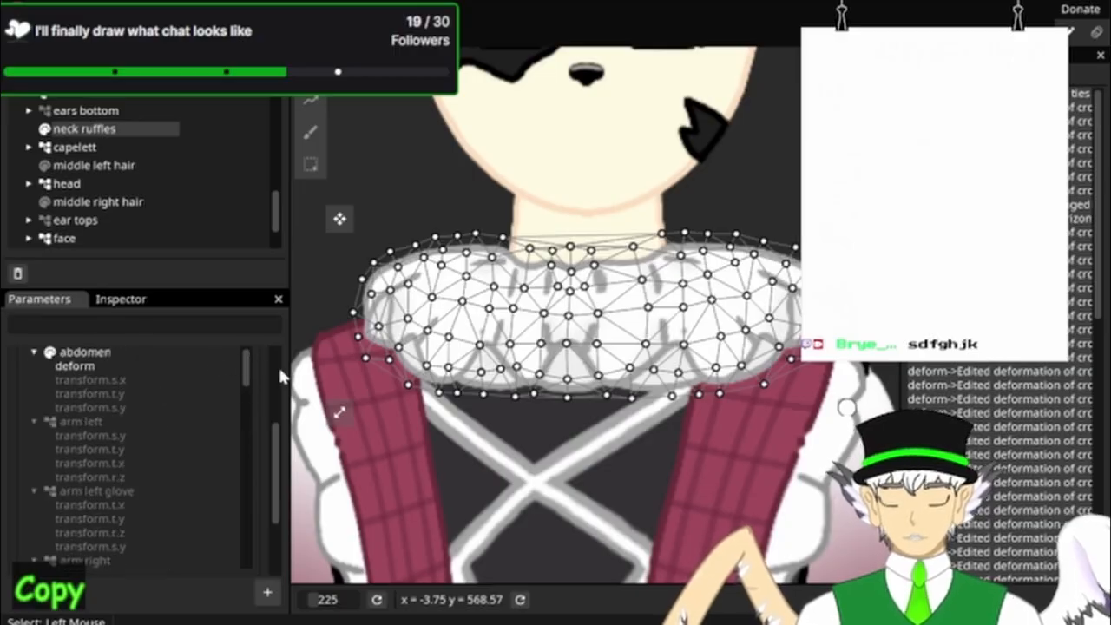
scroll(173, 406, "down", 15)
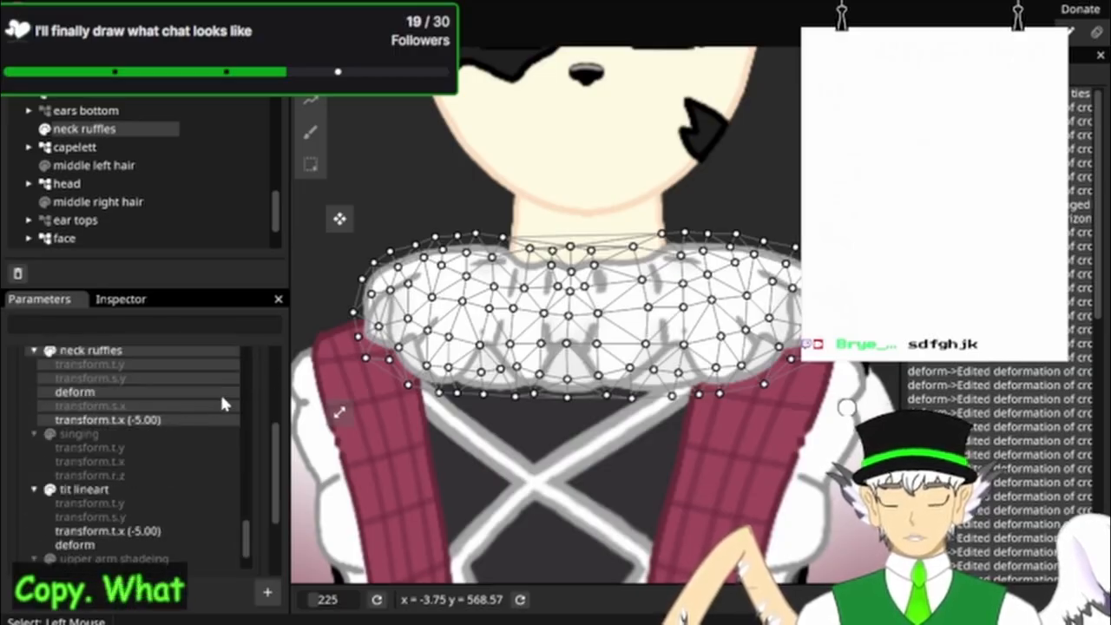
left_click_drag(275, 460, 274, 387)
left_click_drag(132, 425, 256, 443)
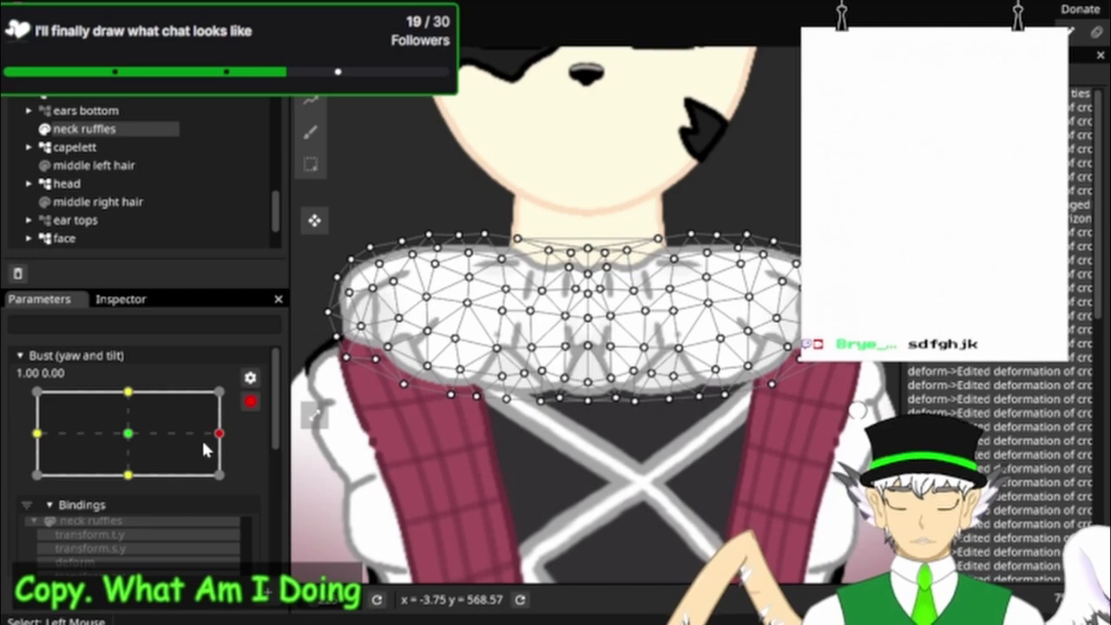
right_click(215, 441)
left_click(227, 557)
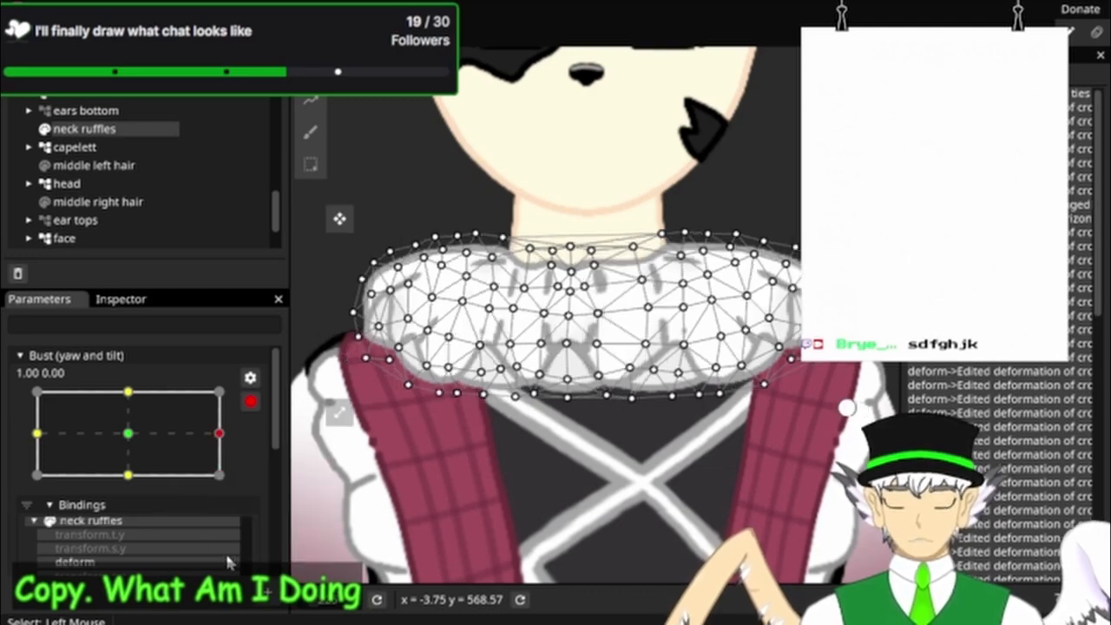
Step: Try mirroring the bindings of the 1.00, 0.00 keypoint horizontally, and undo it
right_click(215, 443)
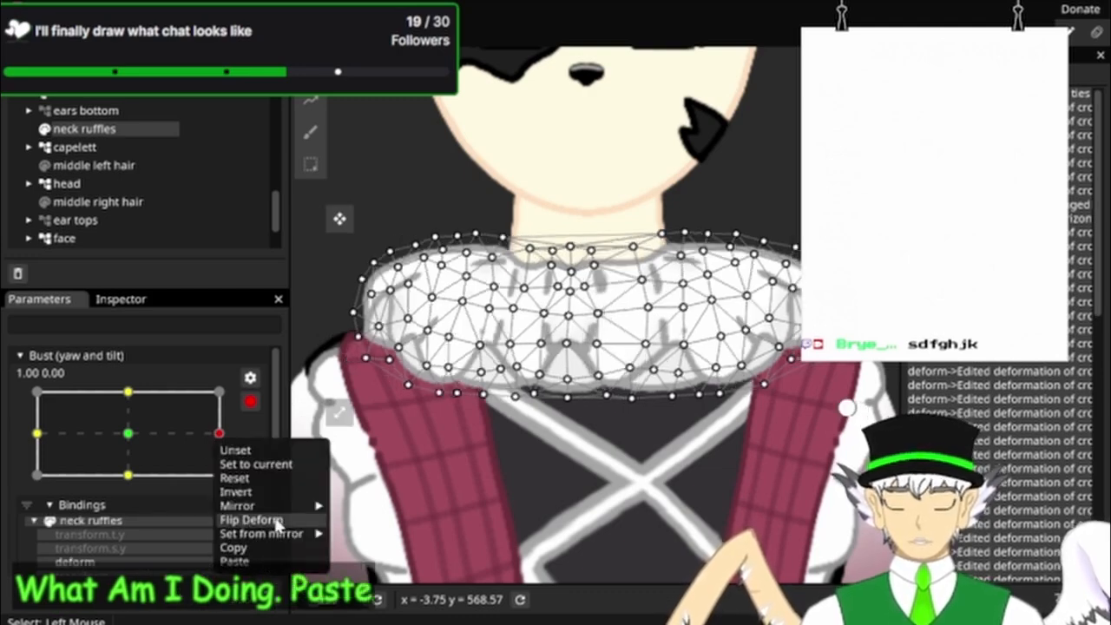
left_click(355, 507)
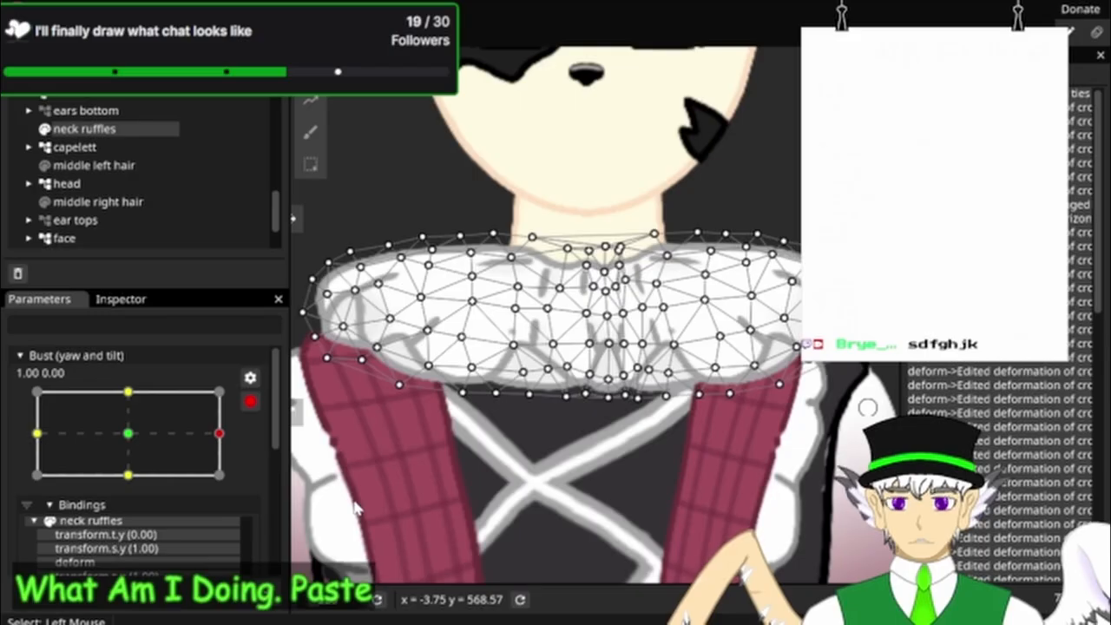
key("ctrl+z")
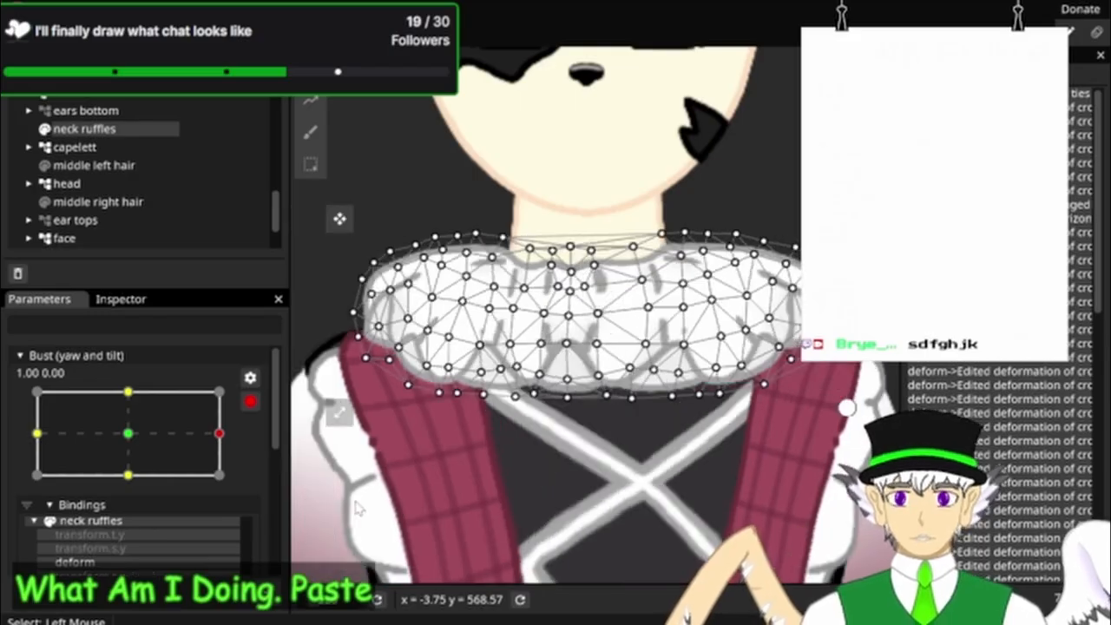
Step: Try setting all bindings of the 1.00, 0.00 keypoint from the horizontal mirror, and undo it
right_click(221, 436)
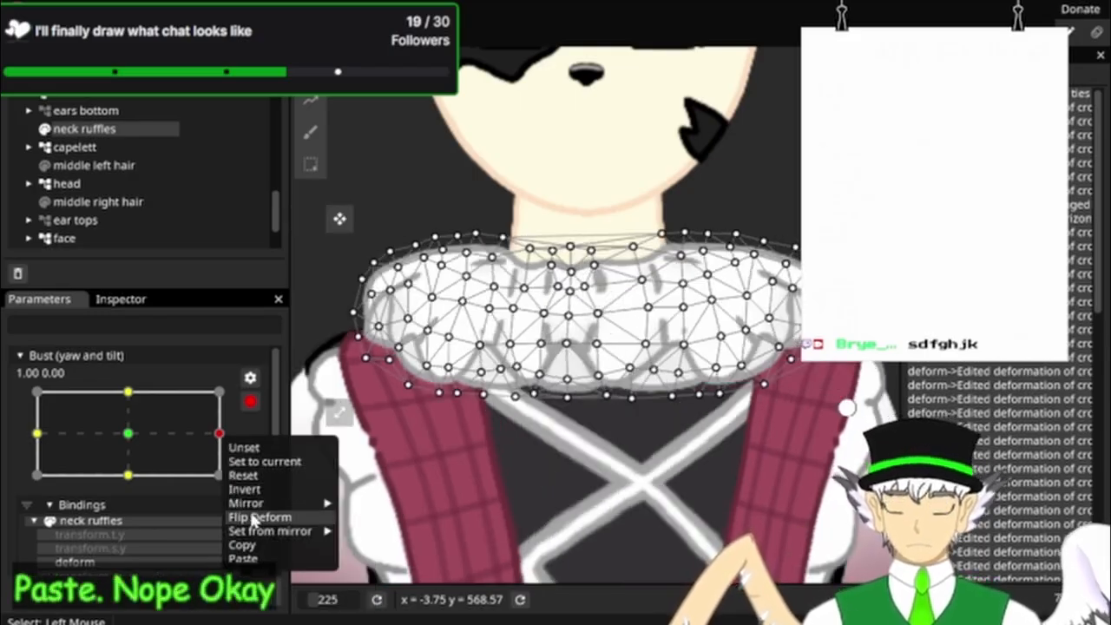
mouse_move(262, 532)
left_click(395, 531)
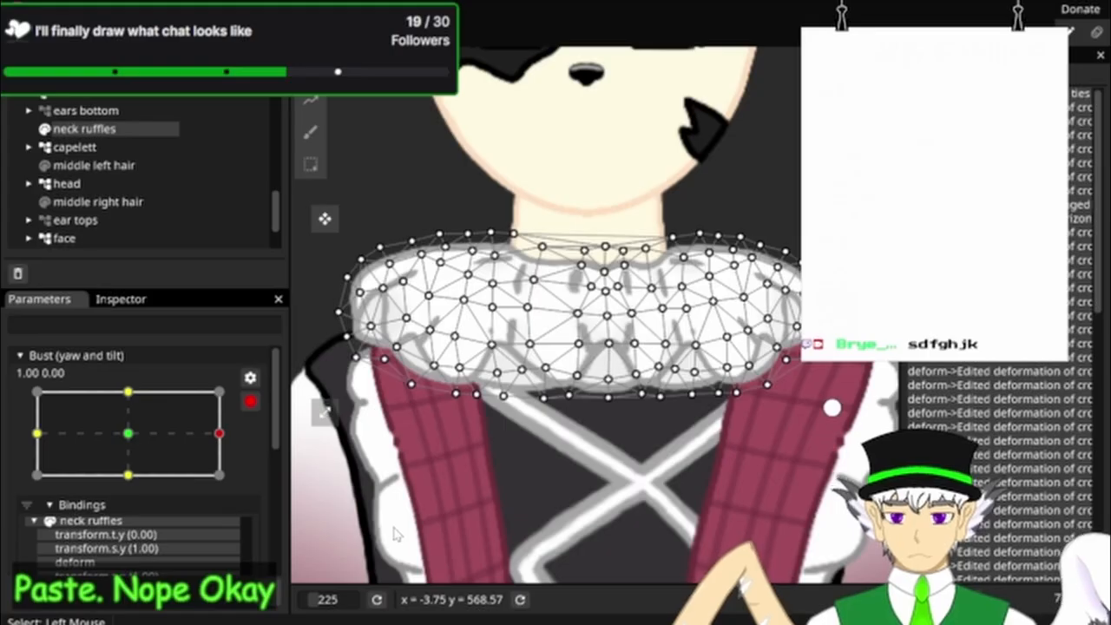
scroll(692, 481, "down", 4)
left_click_drag(692, 387, 574, 285)
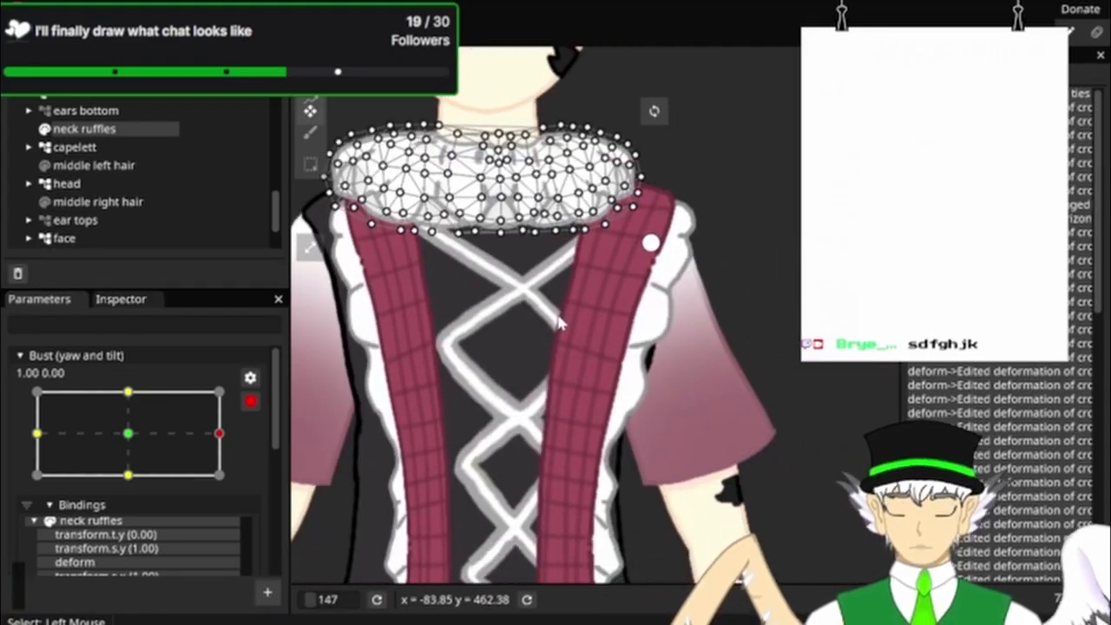
key("ctrl+z")
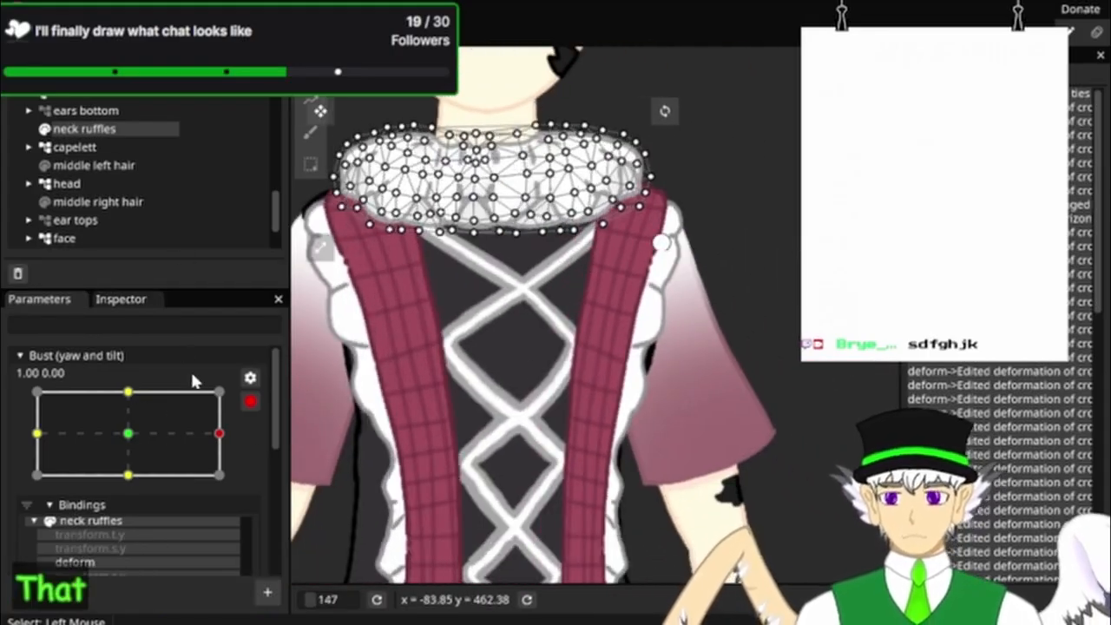
scroll(192, 375, "down", 2)
scroll(192, 375, "up", 2)
scroll(192, 492, "down", 3)
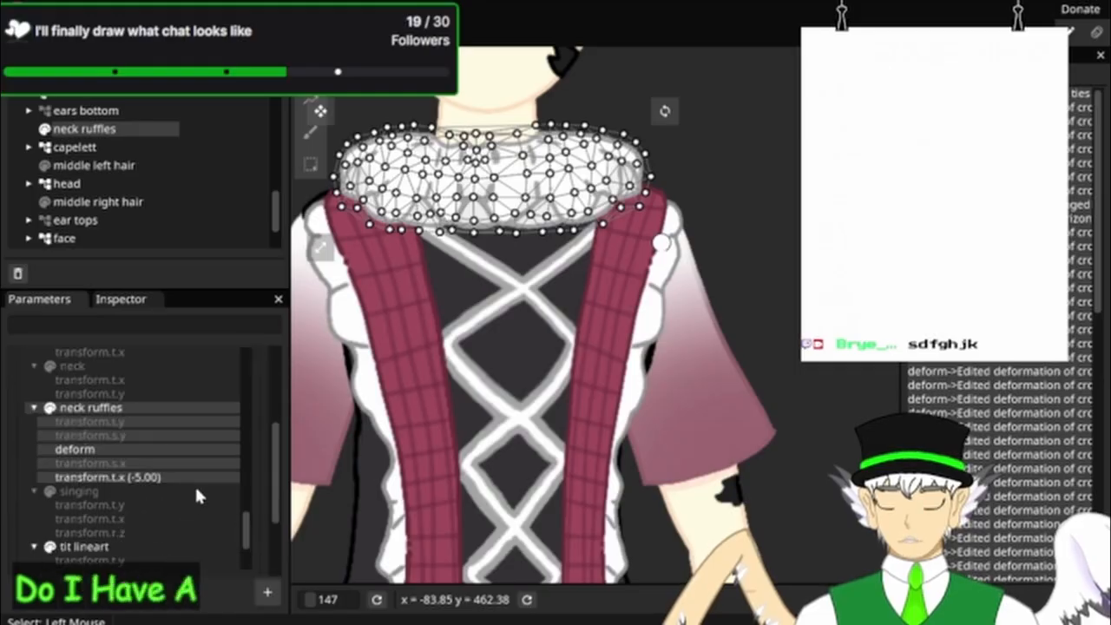
left_click(172, 506)
left_click(132, 422)
left_click(97, 407)
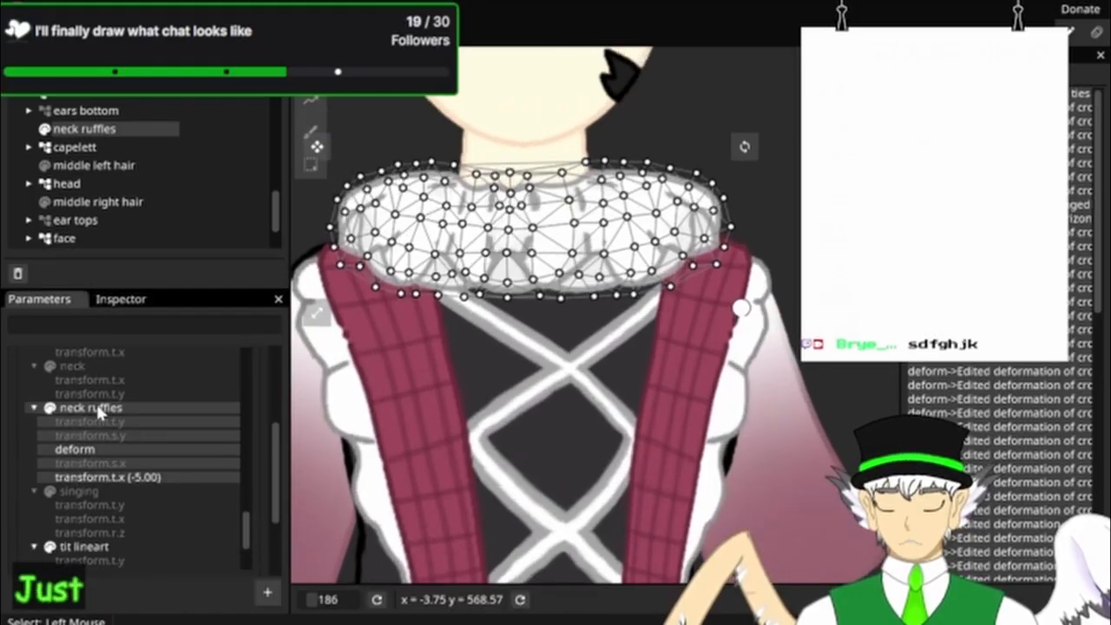
right_click(115, 408)
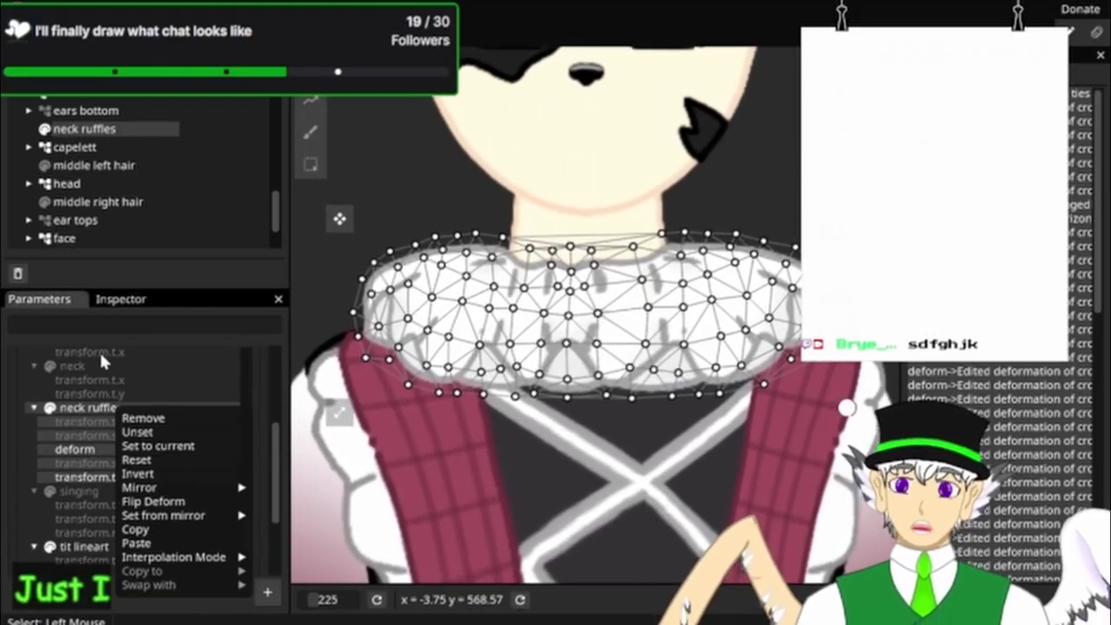
scroll(262, 395, "up", 3)
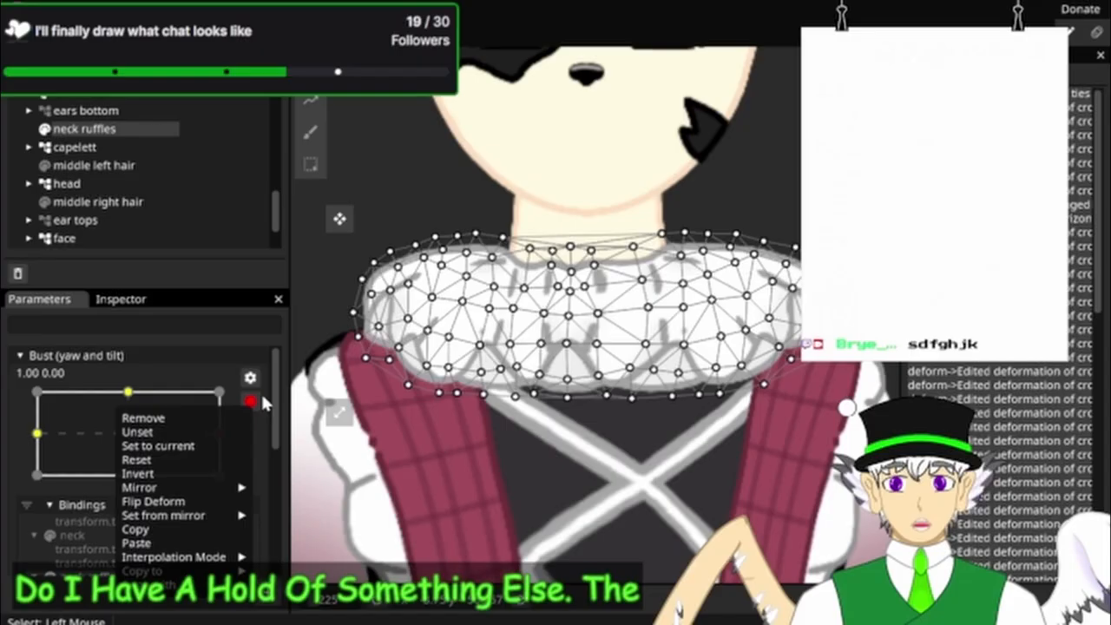
left_click(102, 397)
Step: Retry the horizontal mirror on the whole 1.00, 0.00 keypoint of the Bust parameter, and undo it
left_click_drag(131, 433, 230, 431)
right_click(222, 436)
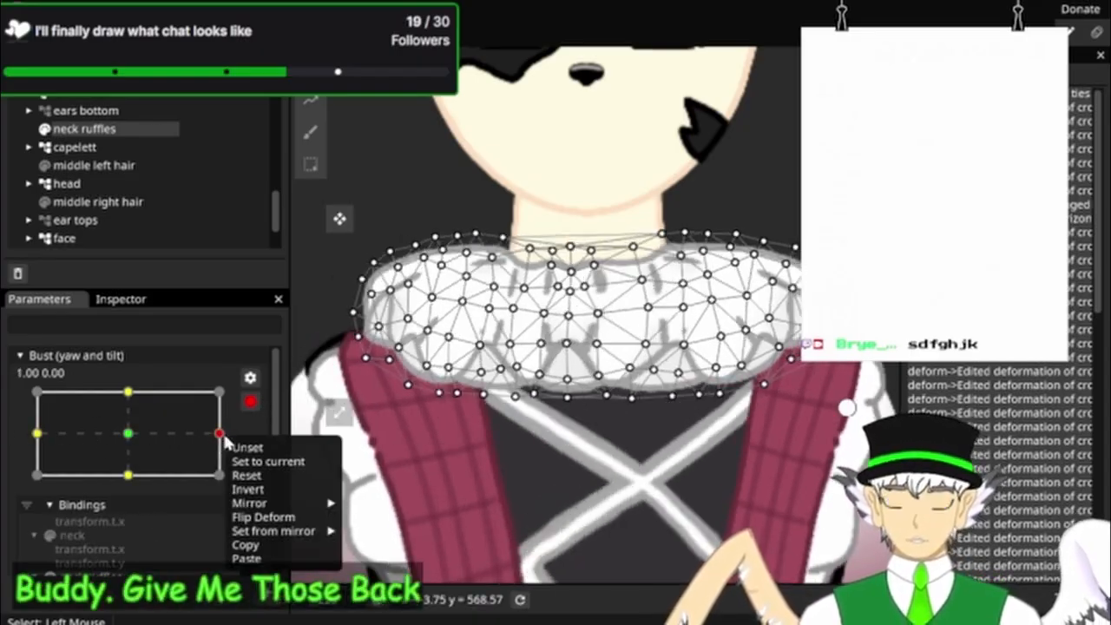
mouse_move(281, 500)
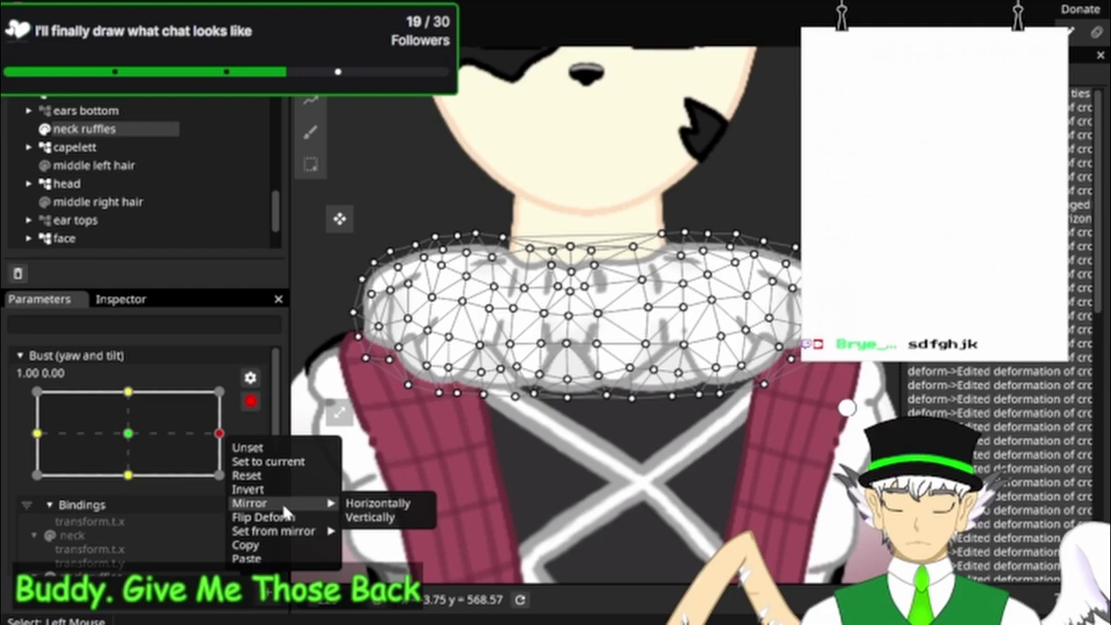
left_click(368, 502)
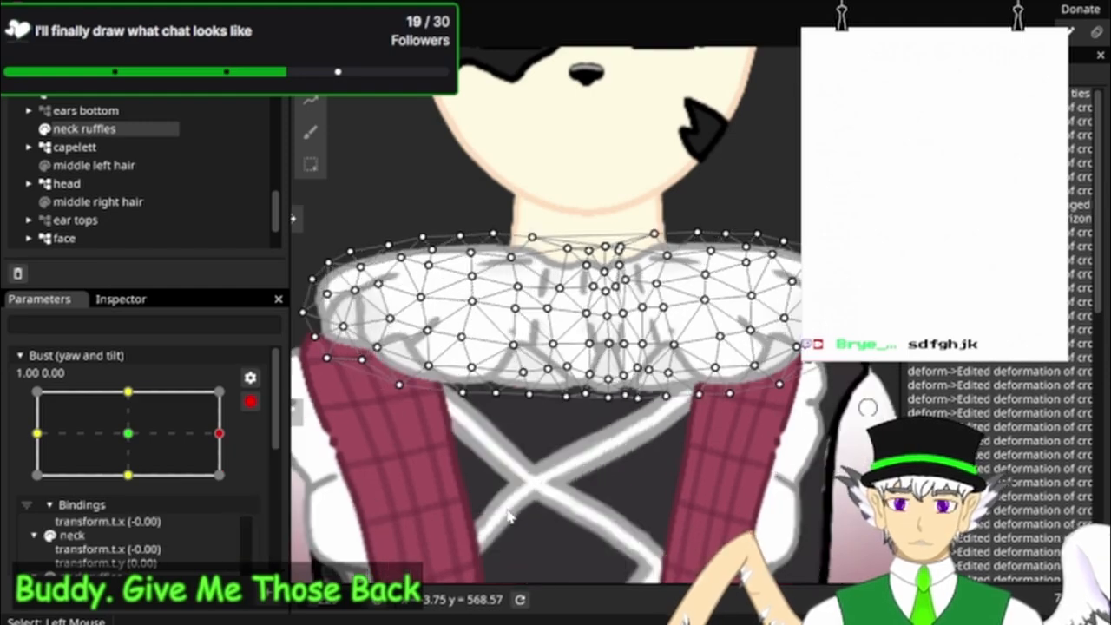
key("ctrl+z")
Step: Try mirroring only the neck ruffles' bindings at the 1.00, 0.00 keypoint, and undo it
left_click_drag(566, 551, 529, 335)
scroll(221, 446, "down", 1)
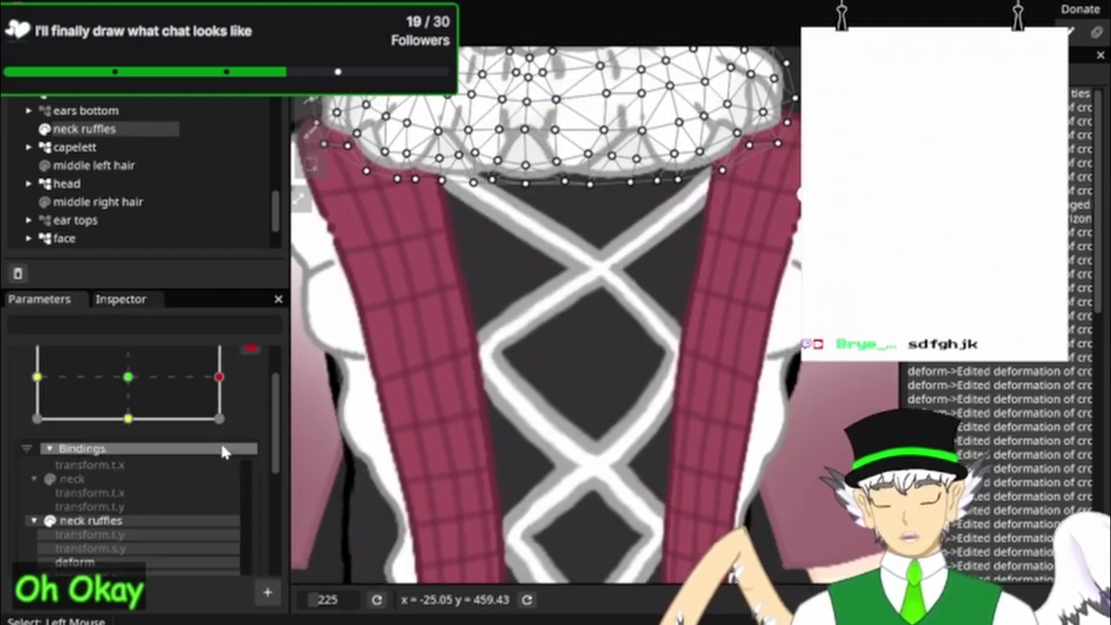
right_click(139, 512)
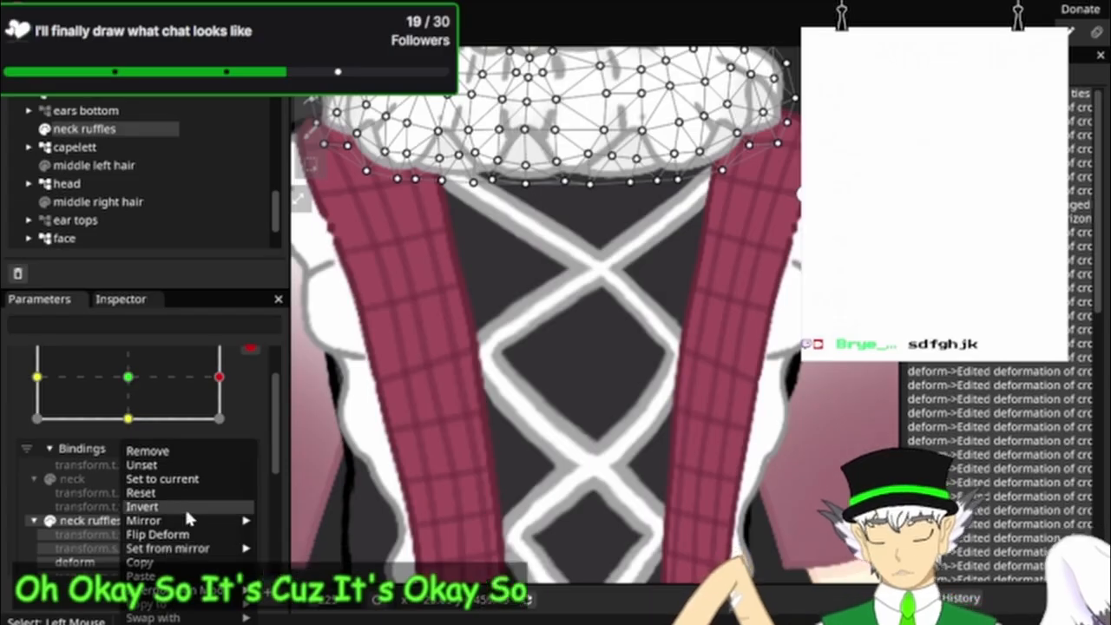
mouse_move(234, 519)
left_click(286, 533)
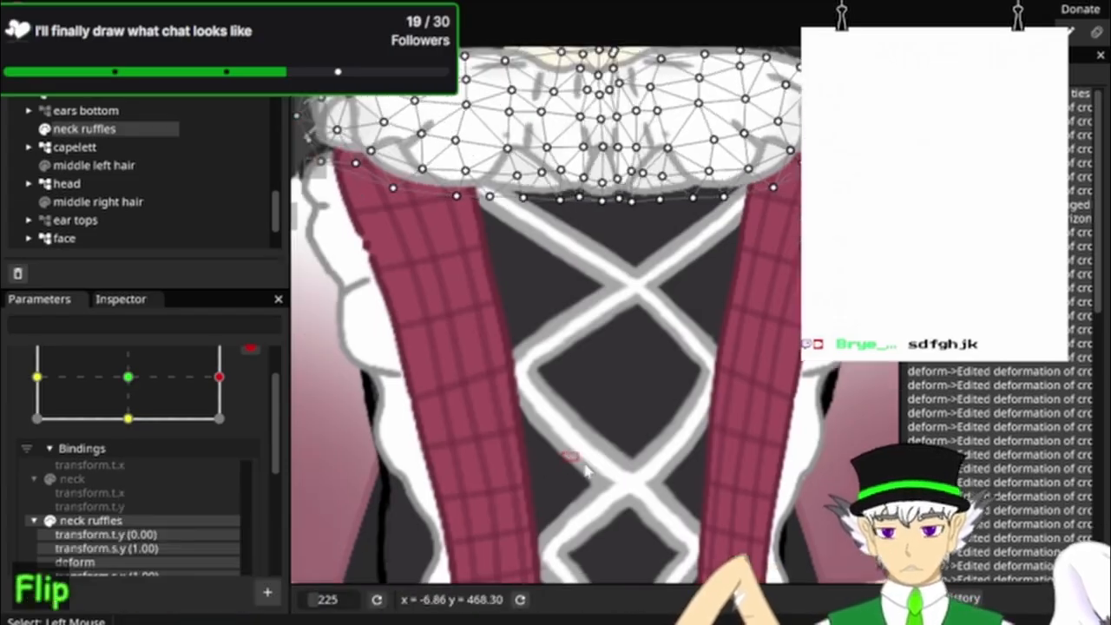
key("ctrl+z")
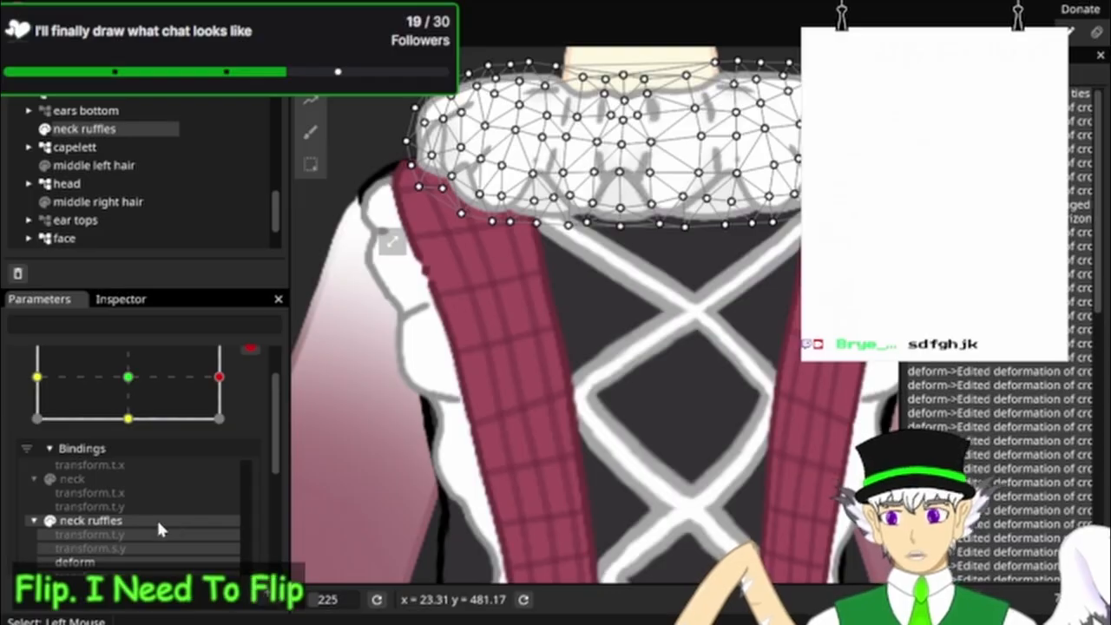
Step: Try the horizontal mirror on the neck ruffles' bindings alone, and undo it
right_click(103, 521)
mouse_move(172, 550)
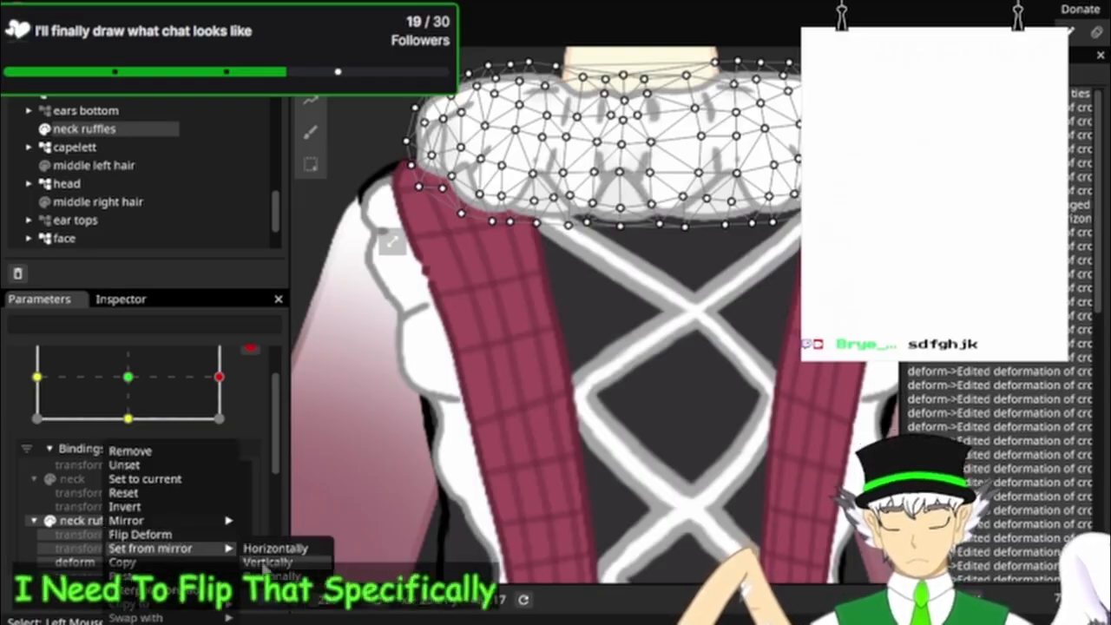
mouse_move(208, 519)
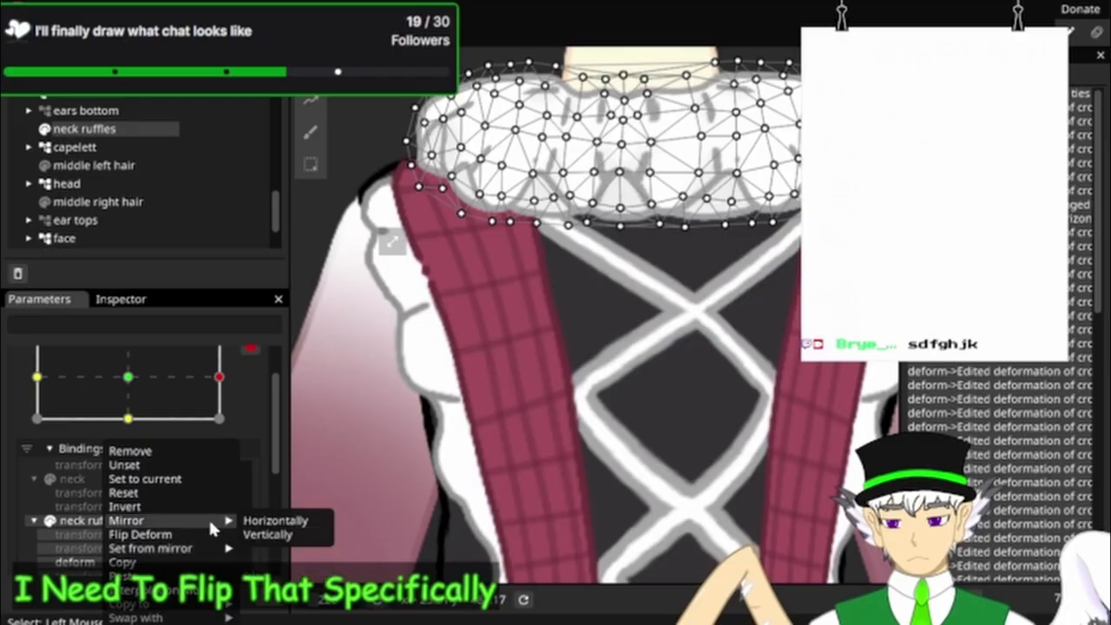
left_click(277, 519)
left_click_drag(569, 450, 483, 524)
key("ctrl+z")
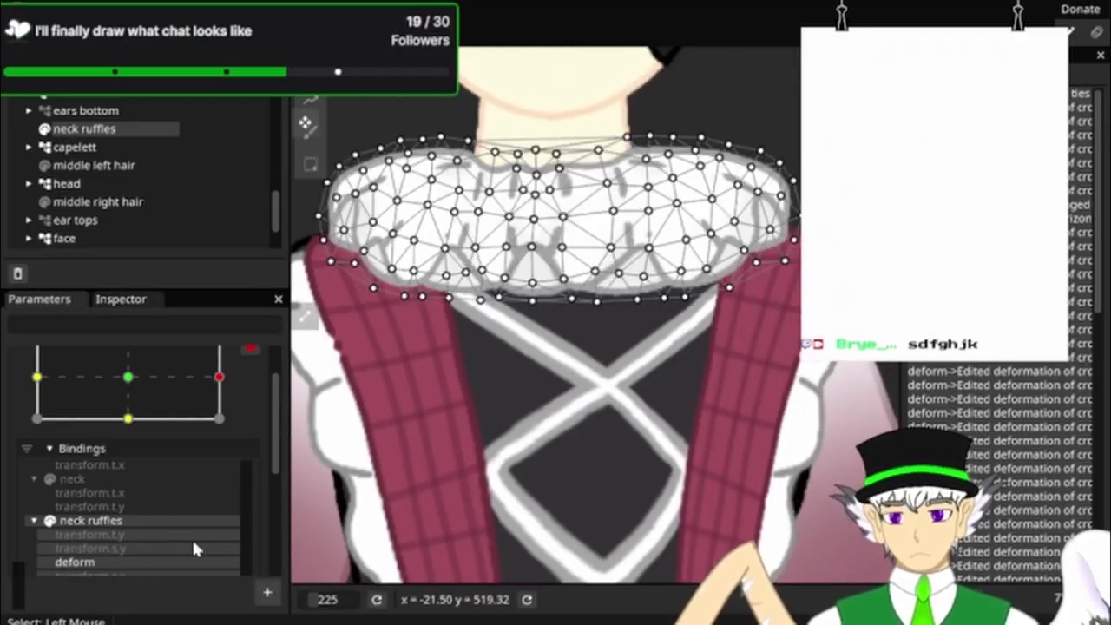
Step: Set only the neck ruffles' bindings at the 1.00, 0.00 keypoint from the horizontal mirror
right_click(120, 520)
mouse_move(134, 524)
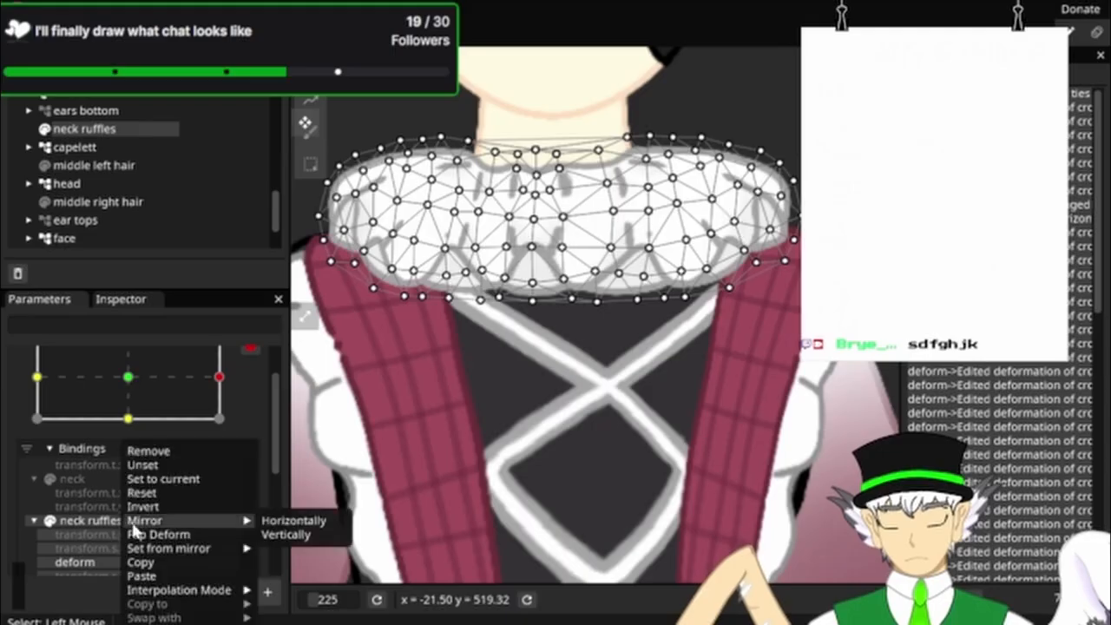
mouse_move(195, 548)
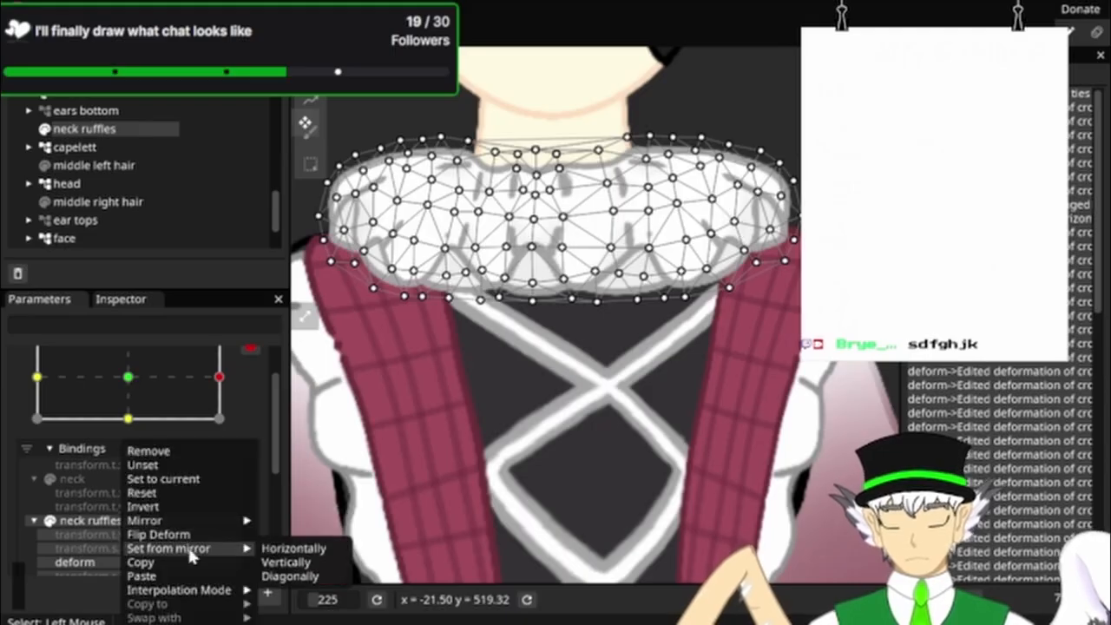
left_click(300, 549)
left_click_drag(464, 528, 542, 508)
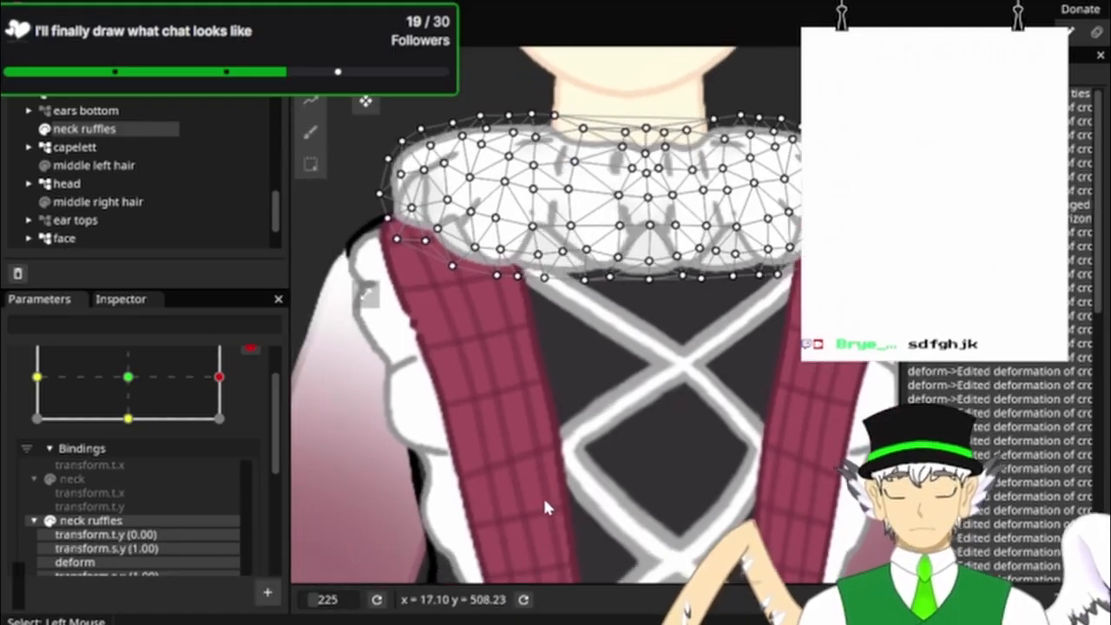
scroll(586, 404, "down", 5)
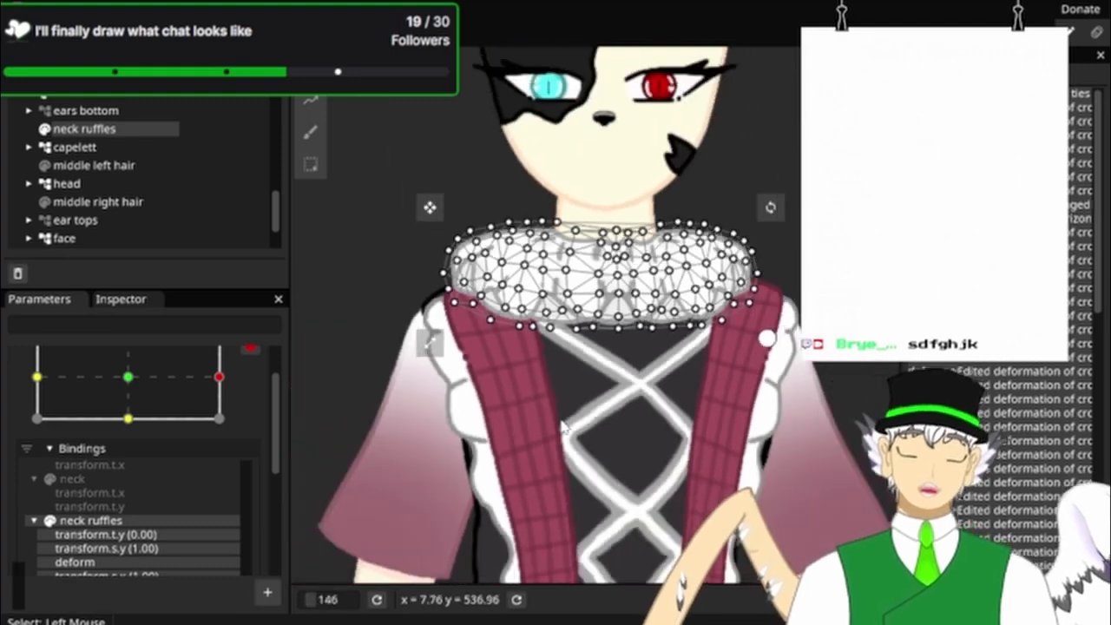
Step: Compare the neck ruffles without their mesh overlay at the Bust keypoints 1.00, 0.00 and -1.00, 0.00
left_click(155, 146)
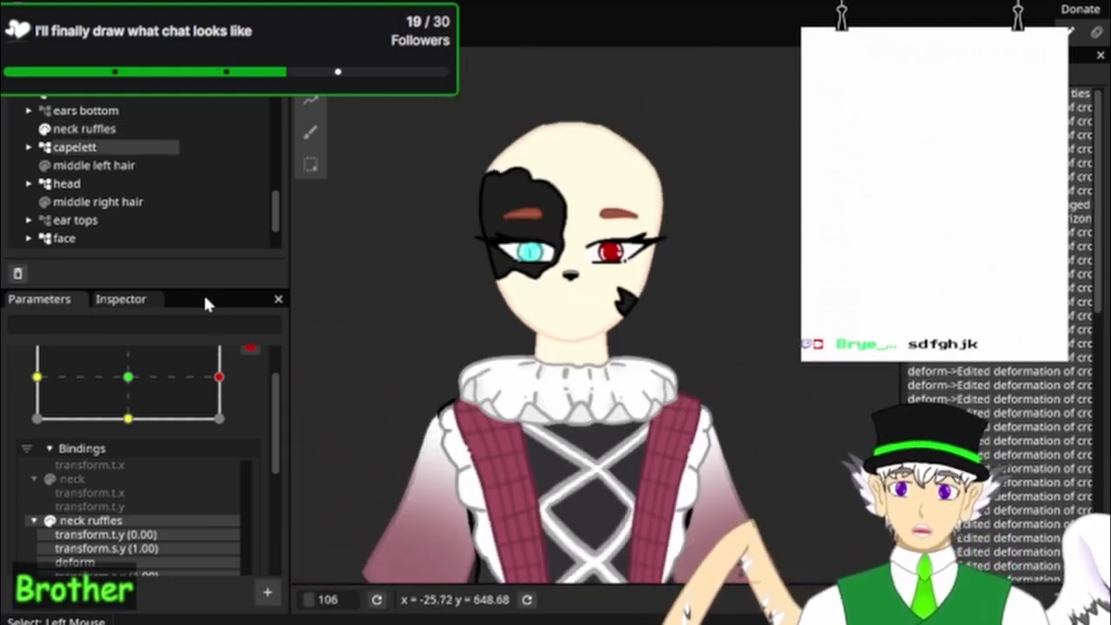
scroll(665, 461, "up", 4)
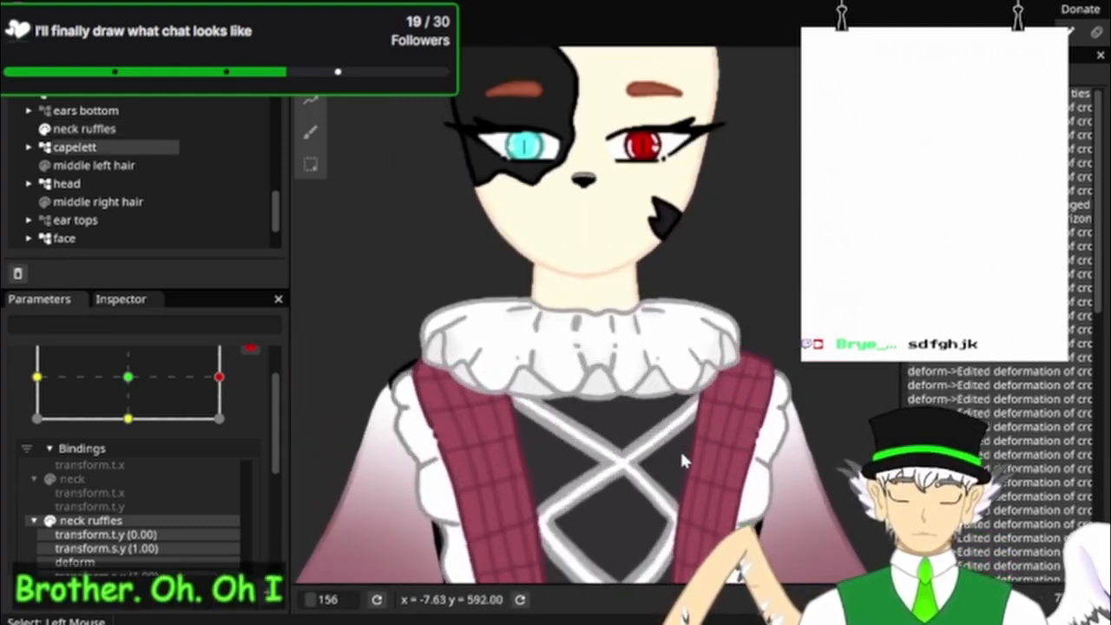
scroll(130, 434, "up", 2)
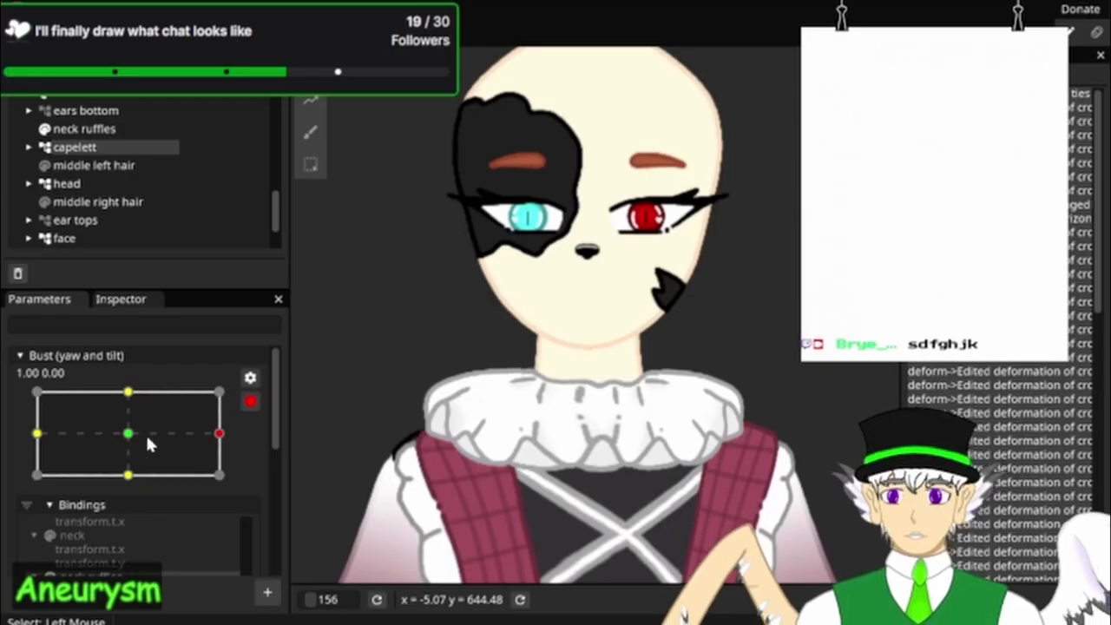
left_click_drag(147, 439, 21, 439)
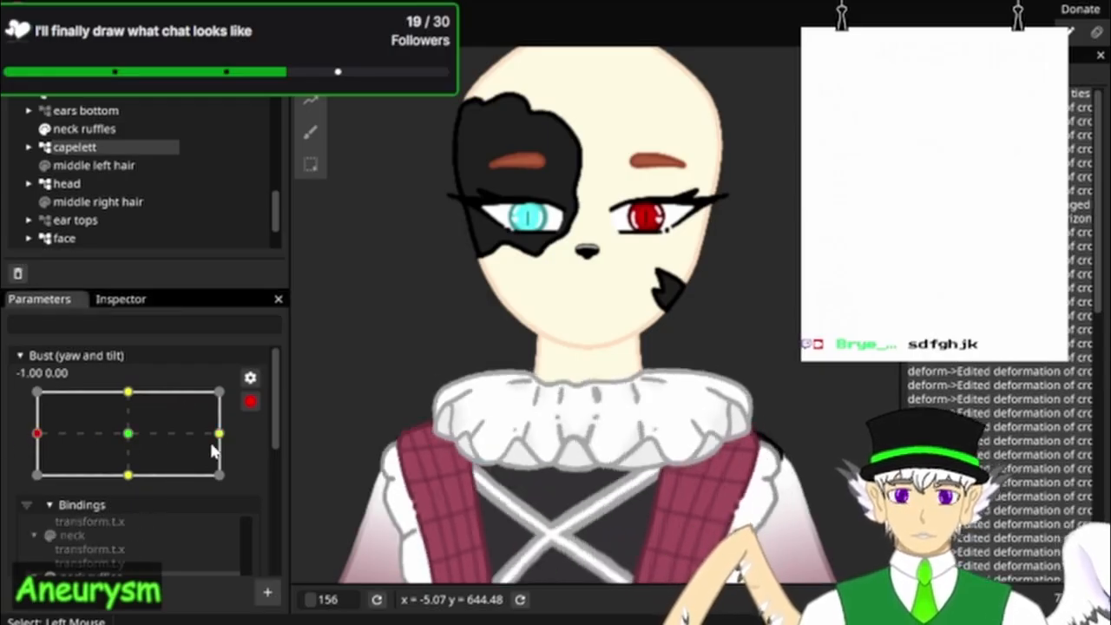
left_click_drag(131, 443, 33, 440)
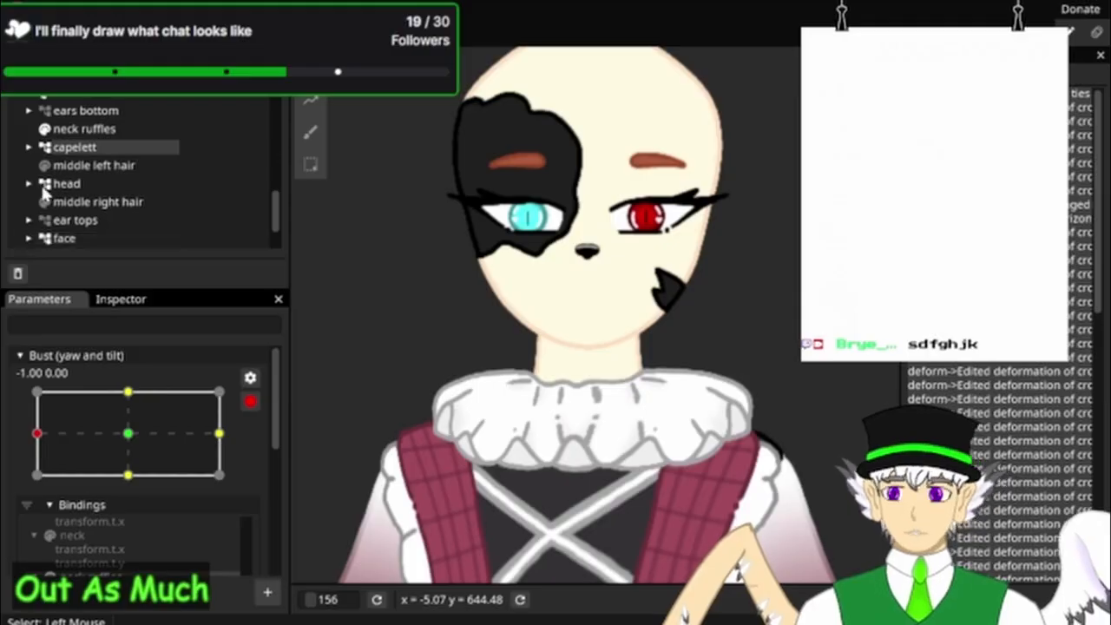
Step: Deform the neck ruffles with the Circle Brush at the Bust keypoint -1.00, 0.00, pulling their right end inward
left_click(131, 128)
scroll(515, 343, "up", 5)
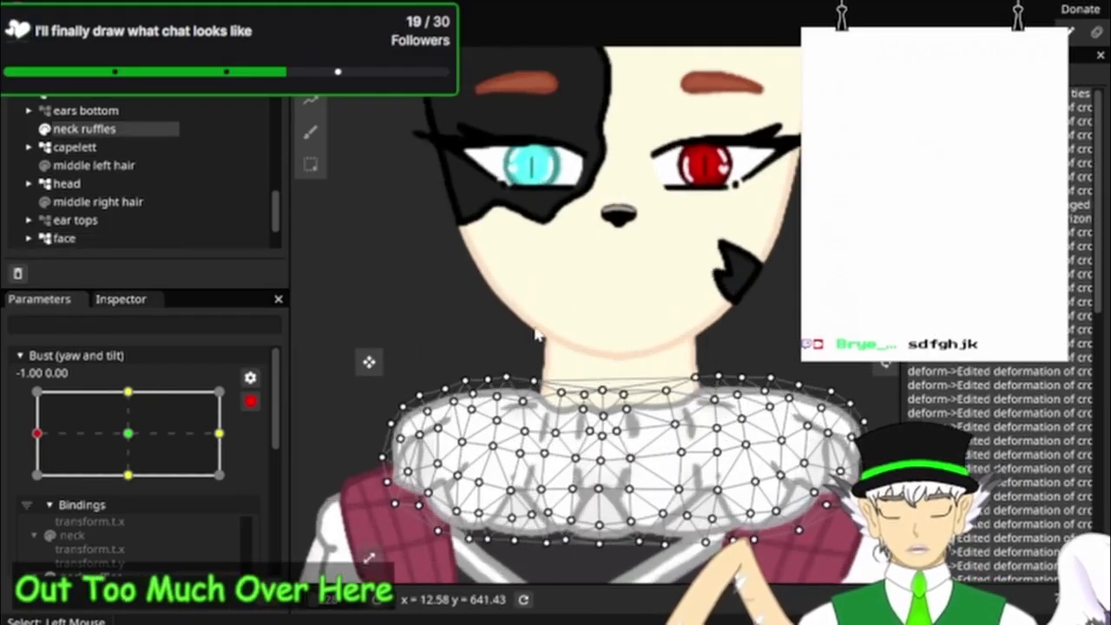
left_click_drag(641, 178, 502, 180)
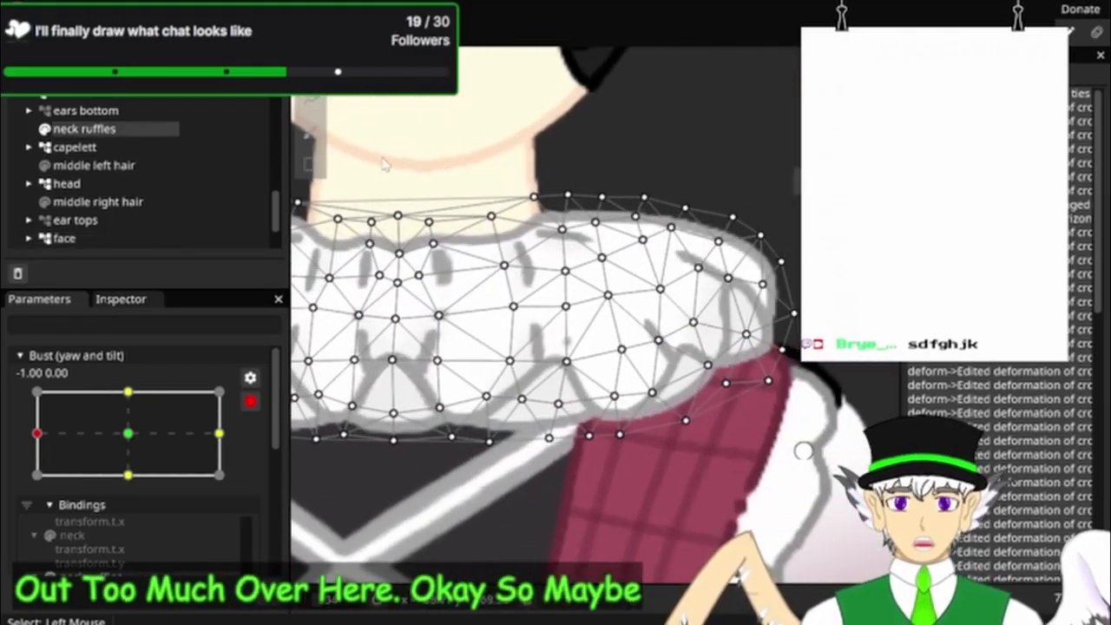
left_click(310, 130)
mouse_move(783, 308)
left_mouse_down()
mouse_move(770, 295)
mouse_move(764, 304)
mouse_move(826, 331)
left_mouse_up()
left_click_drag(701, 342, 680, 344)
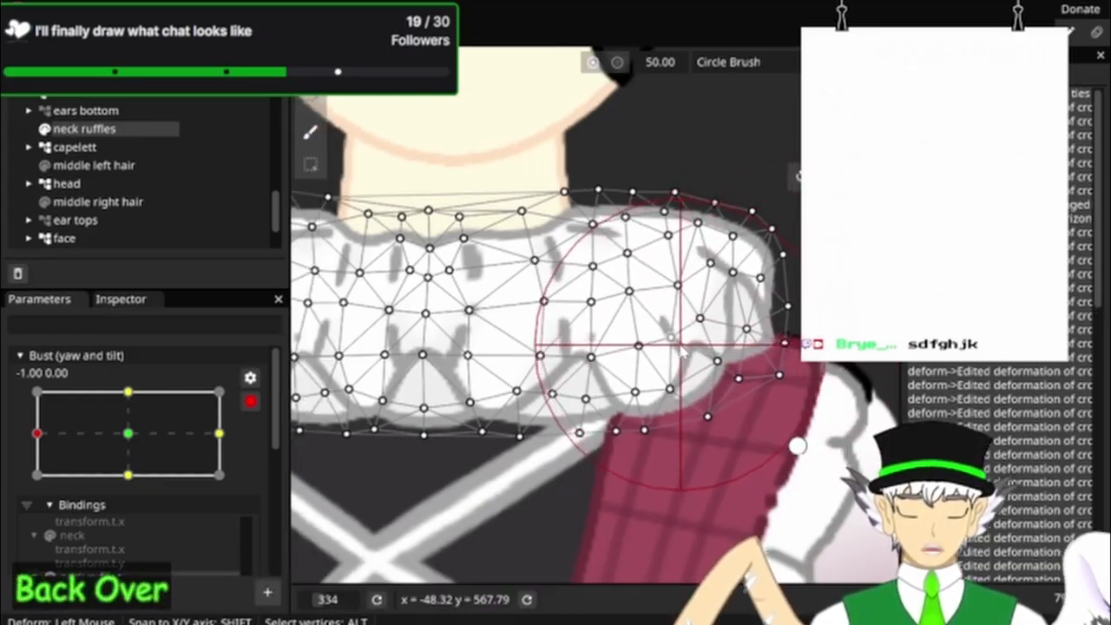
left_click_drag(677, 232, 664, 233)
scroll(554, 214, "down", 5)
Step: Push the left end of the neck ruffles outward with the Circle Brush and check the shape without the mesh overlay
left_click_drag(479, 487, 741, 573)
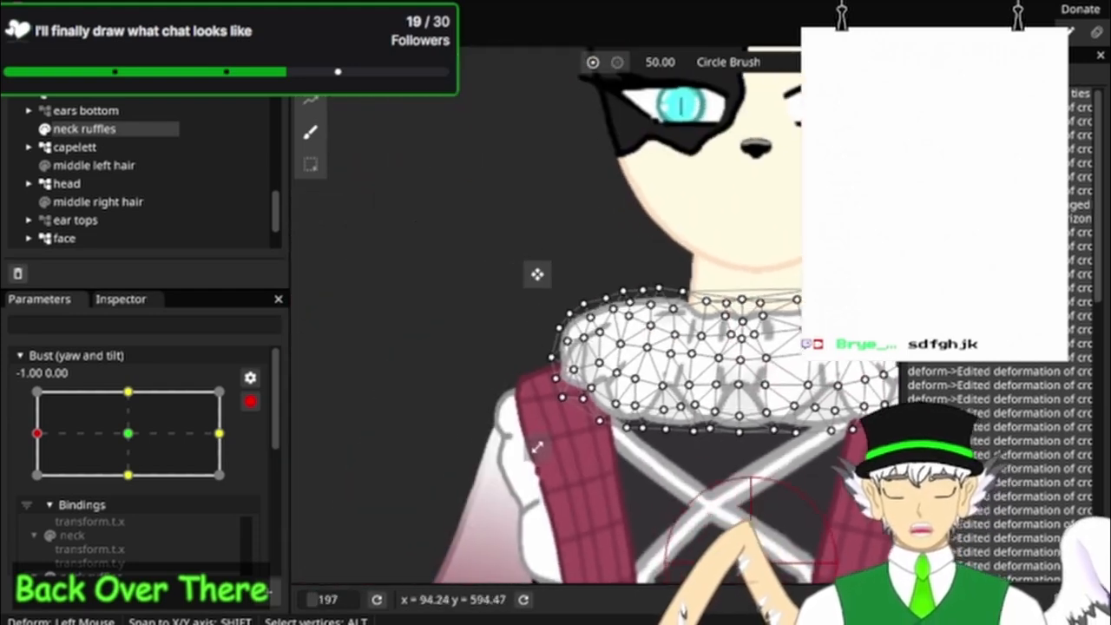
scroll(722, 531, "up", 4)
left_click_drag(643, 492, 748, 521)
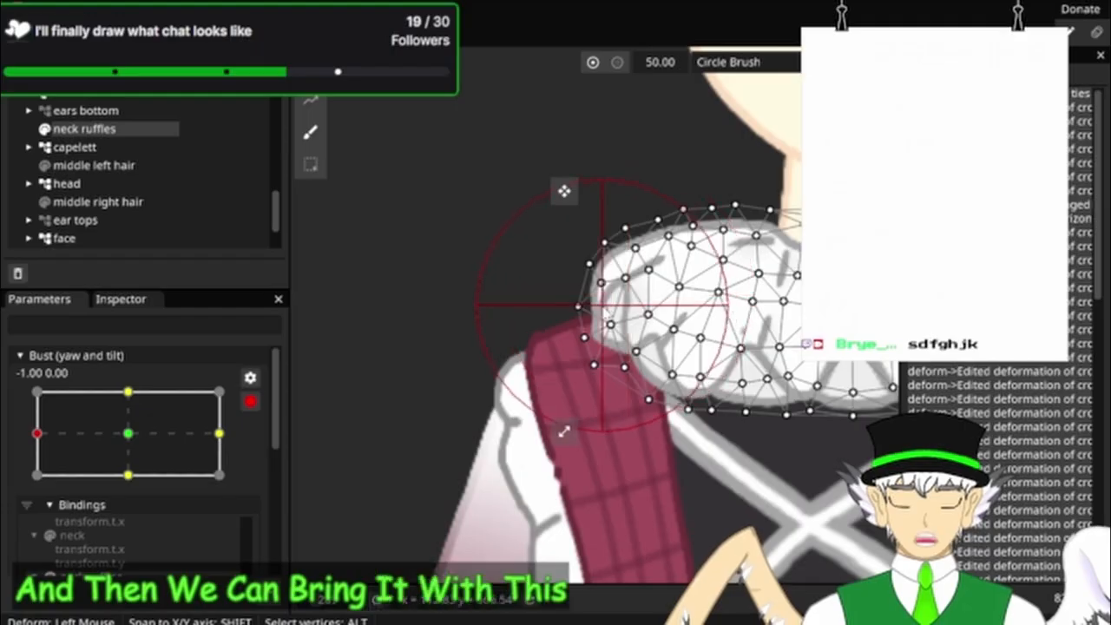
mouse_move(598, 306)
left_mouse_down()
mouse_move(573, 314)
mouse_move(558, 338)
left_mouse_up()
scroll(564, 364, "down", 5)
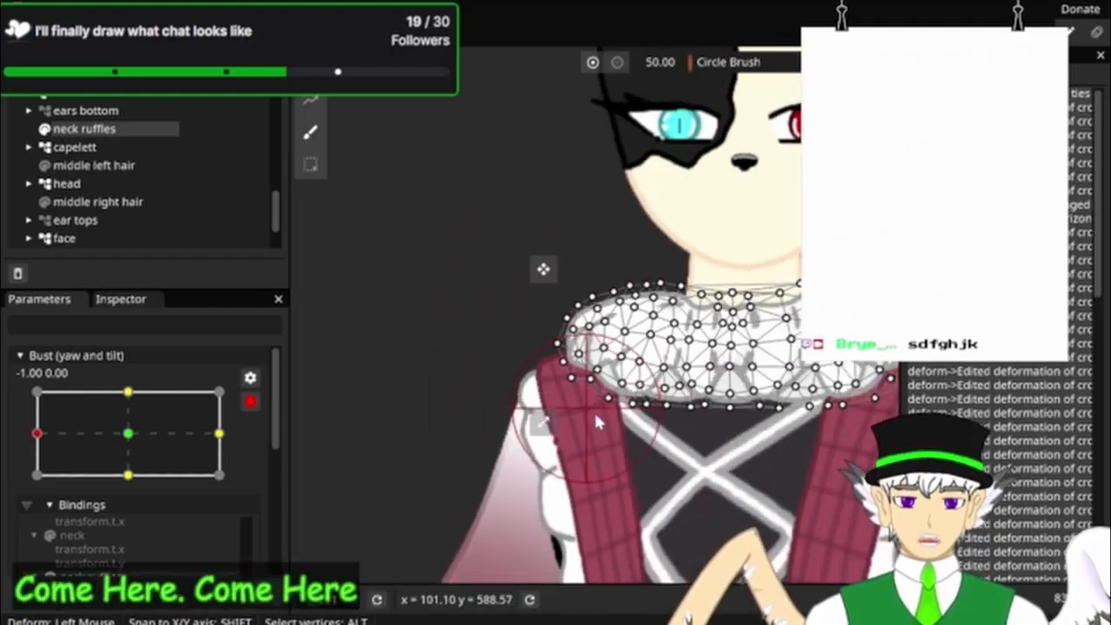
left_click_drag(677, 482, 478, 434)
left_click(105, 136)
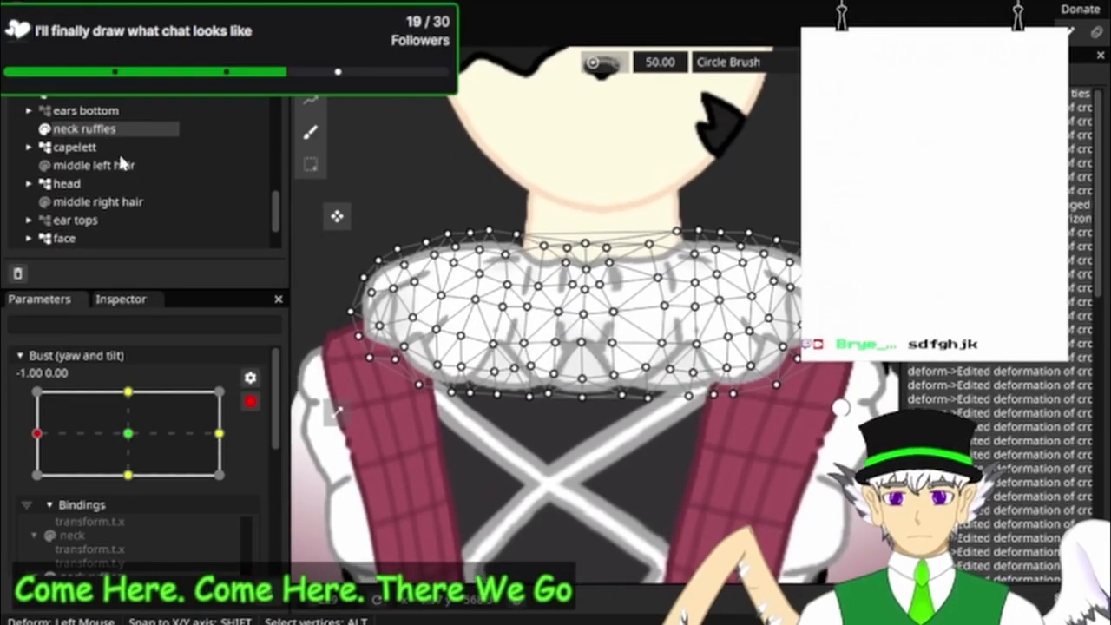
left_click(109, 148)
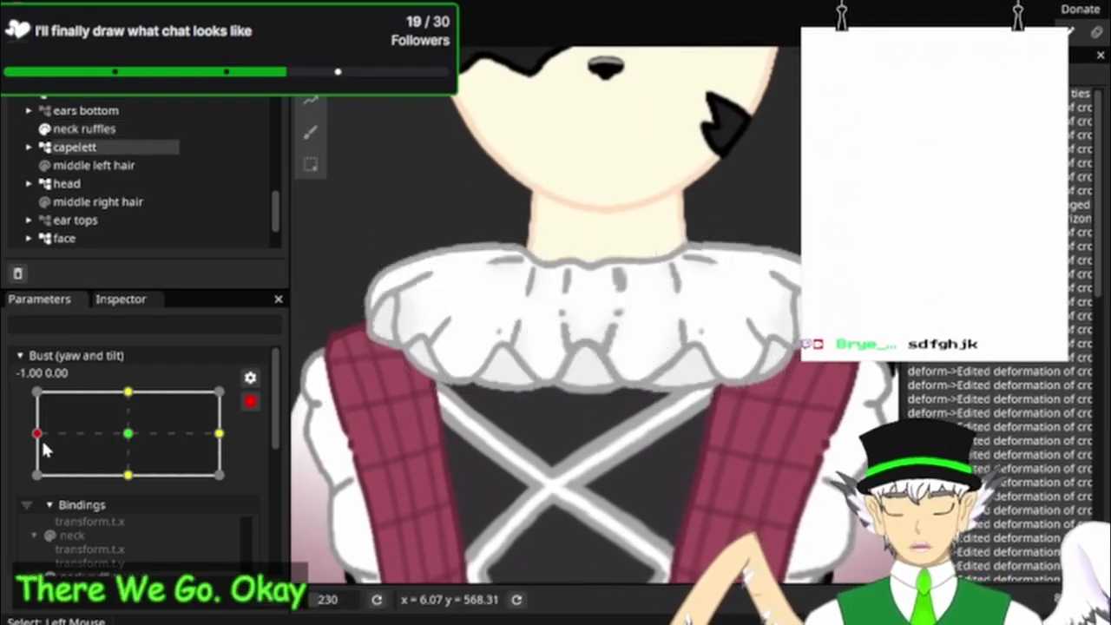
left_click_drag(38, 434, 5, 427)
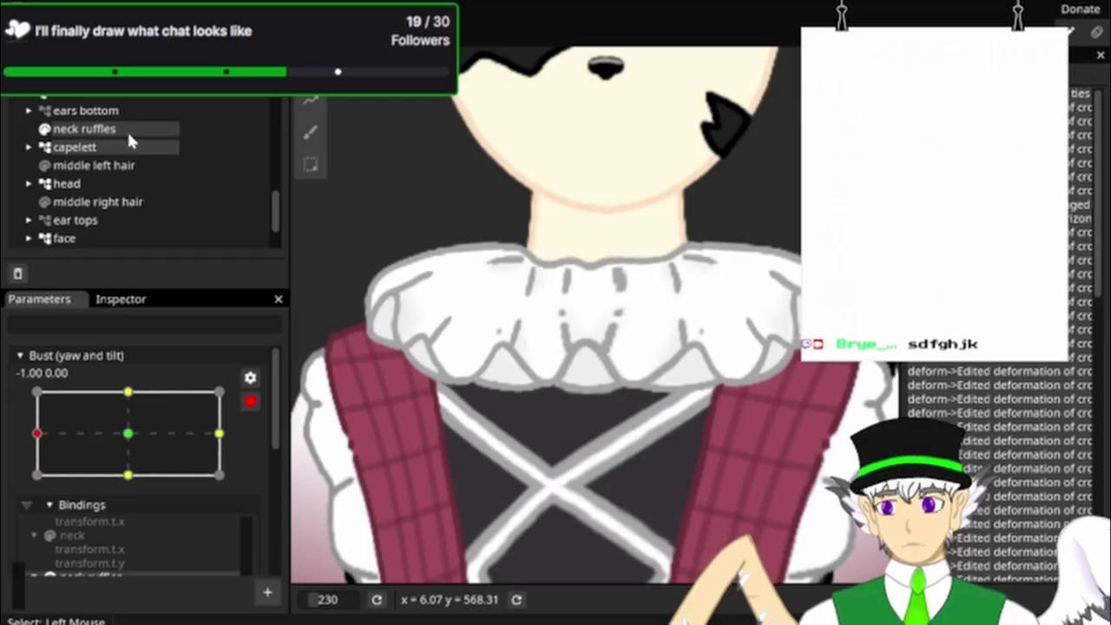
Step: Extend the neck ruffles' left end slightly further outward with the brush at -1.00, 0.00 and review the whole bust
left_click(126, 130)
scroll(331, 156, "up", 2)
left_click(318, 135)
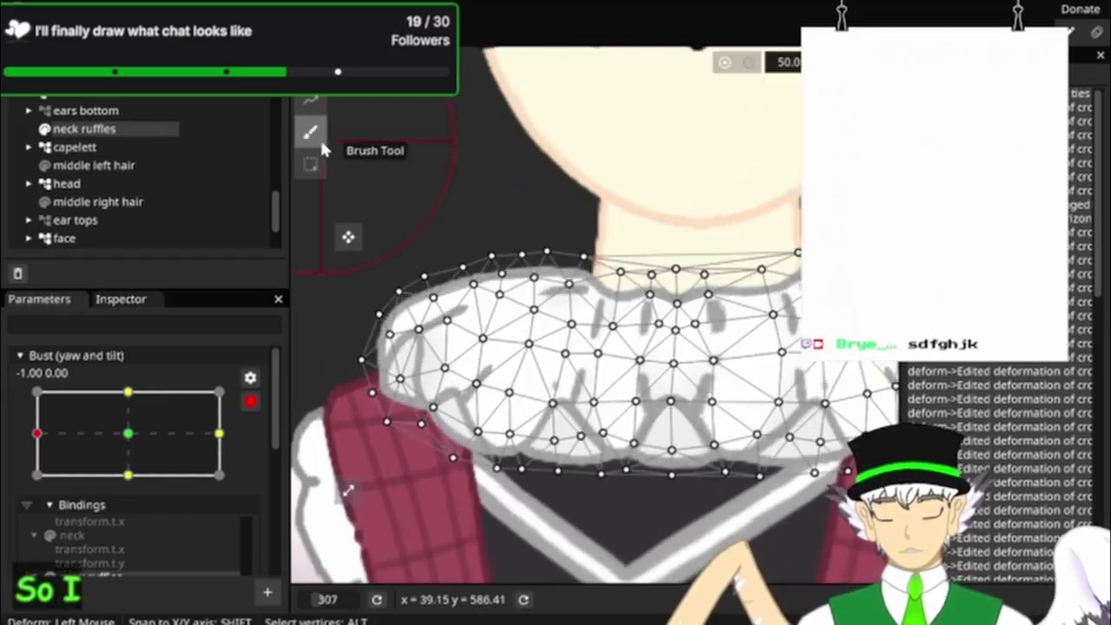
mouse_move(387, 308)
left_mouse_down()
mouse_move(374, 306)
mouse_move(365, 406)
left_mouse_up()
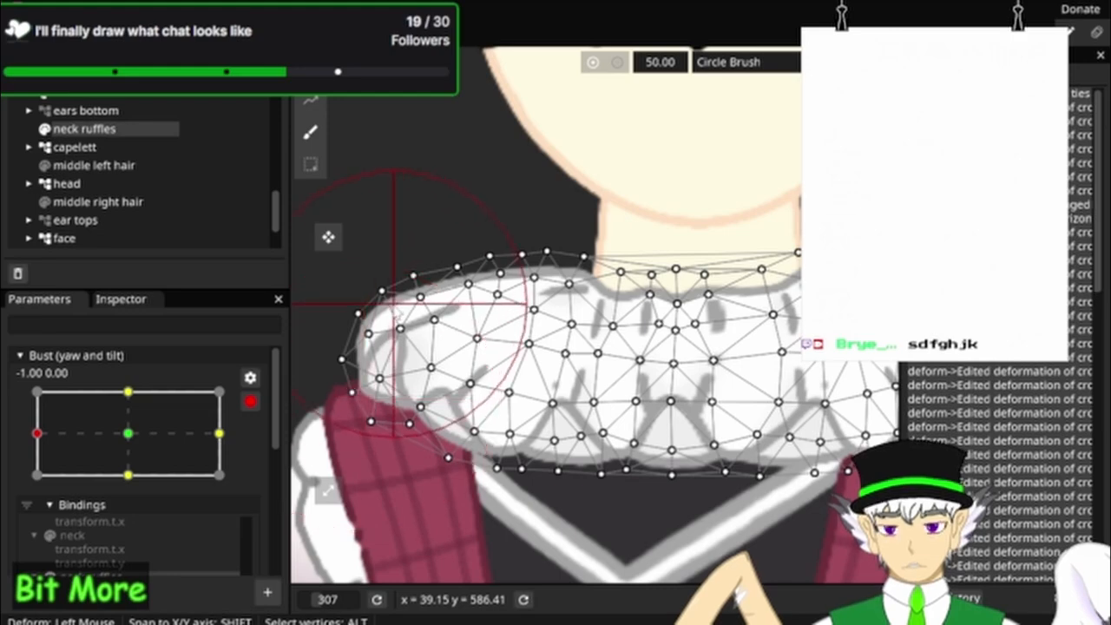
scroll(452, 235, "down", 2)
scroll(447, 267, "down", 4)
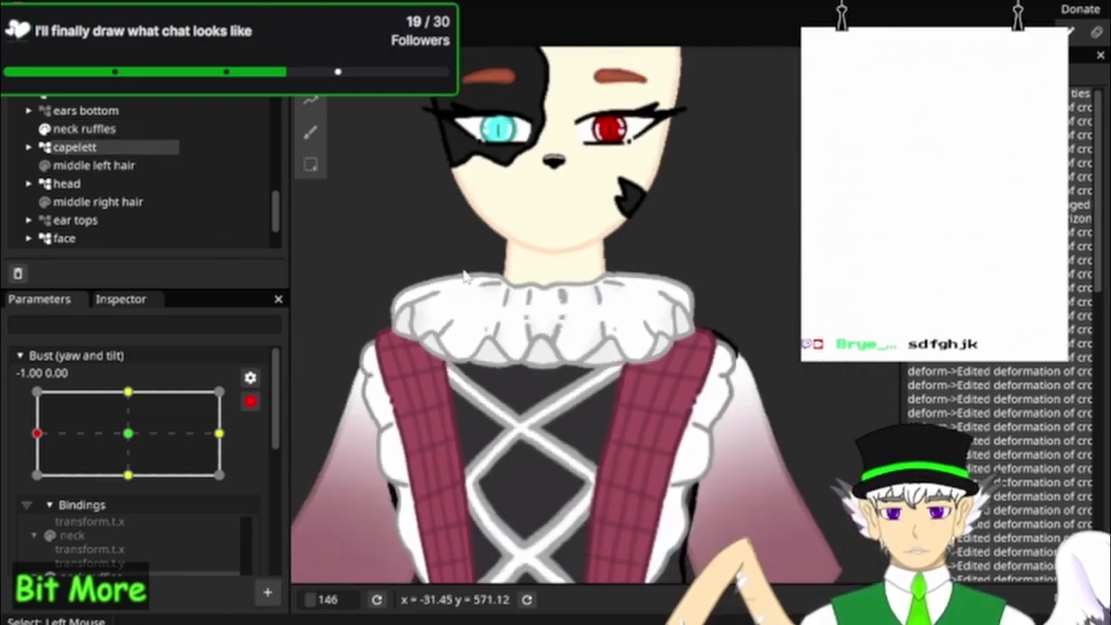
left_click_drag(516, 334, 603, 379)
scroll(603, 380, "up", 4)
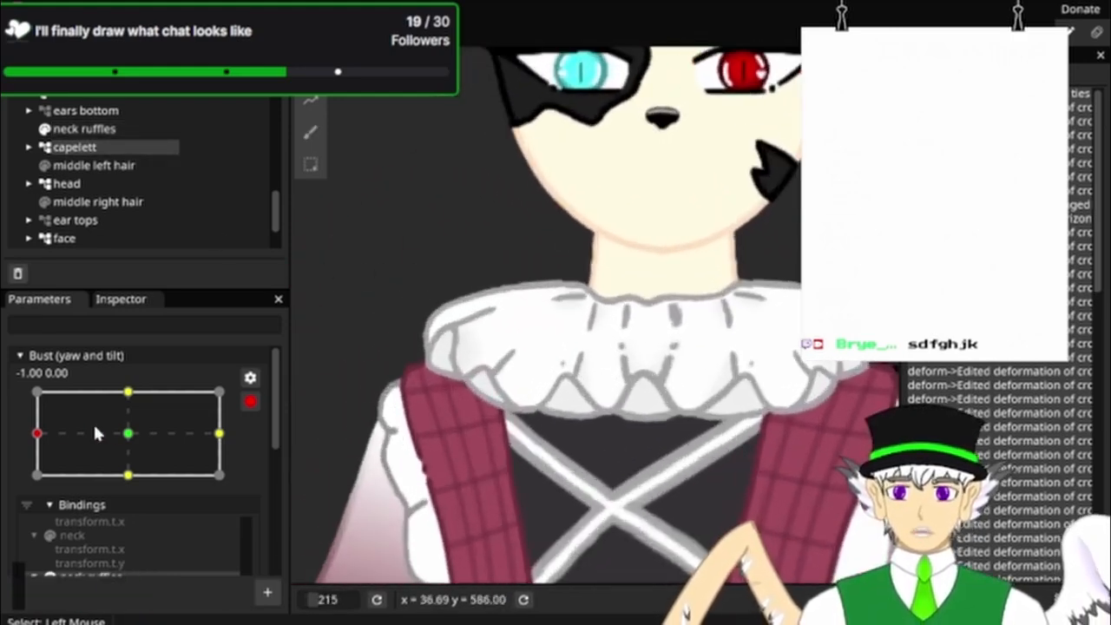
Step: Examine the neck ruffles at the Bust keypoint 0.00, 0.00, with and without their mesh overlay
left_click_drag(67, 434, 123, 434)
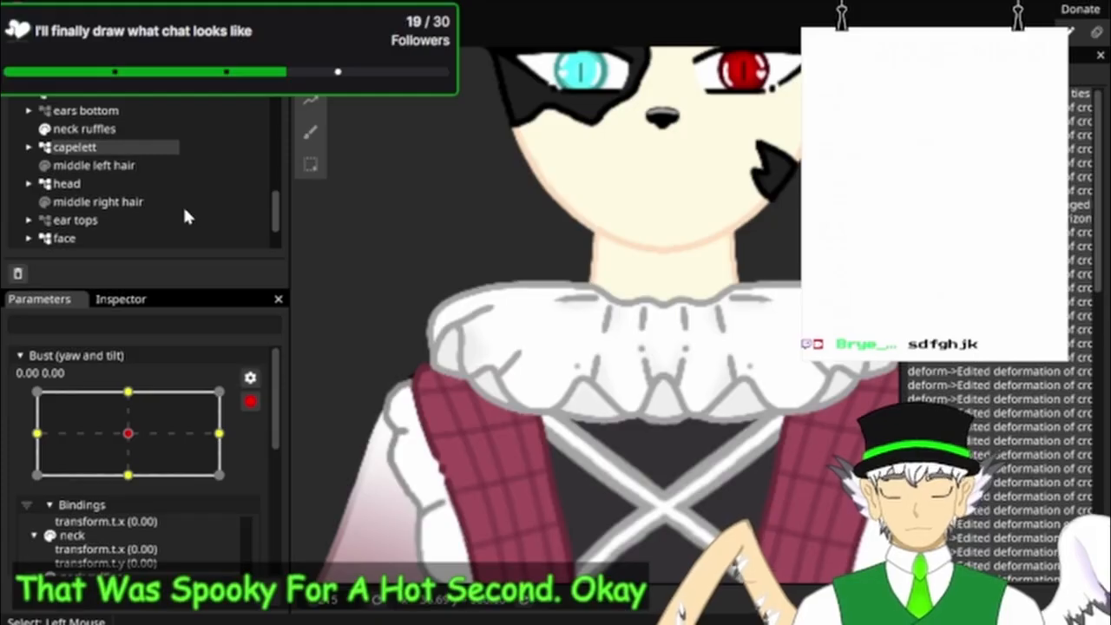
scroll(126, 158, "down", 1)
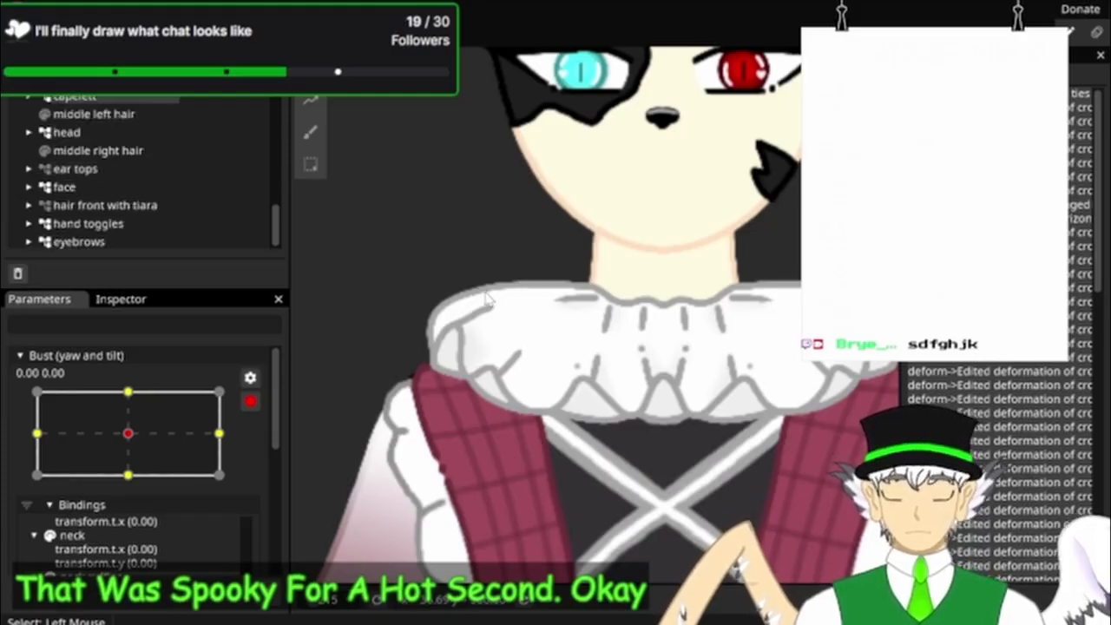
scroll(488, 299, "down", 2)
scroll(67, 216, "up", 2)
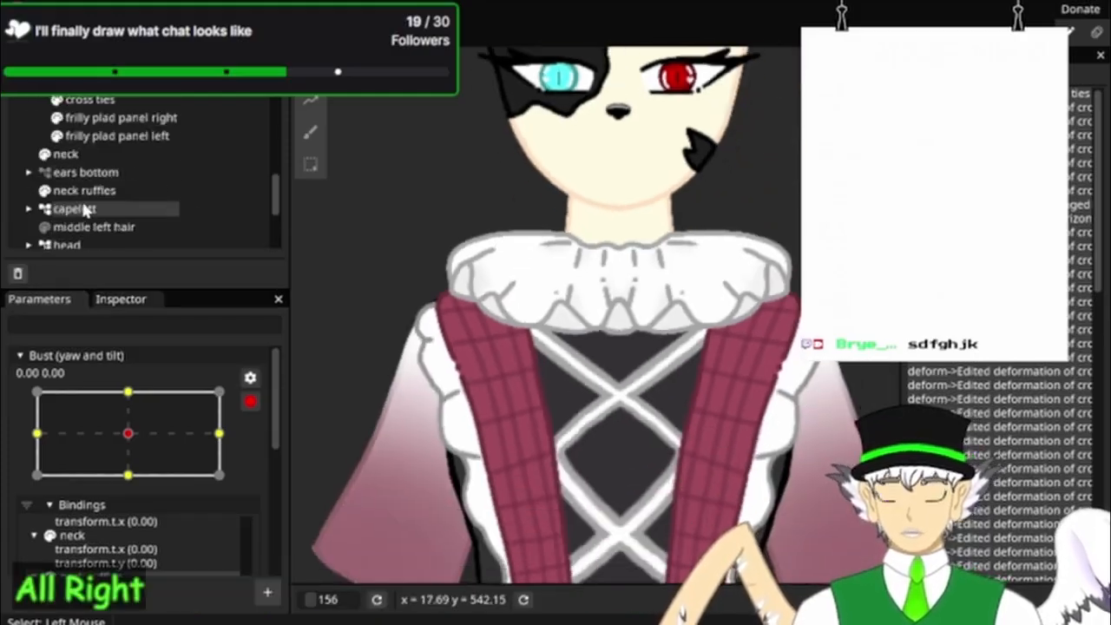
left_click(87, 190)
scroll(155, 380, "down", 3)
scroll(148, 393, "up", 3)
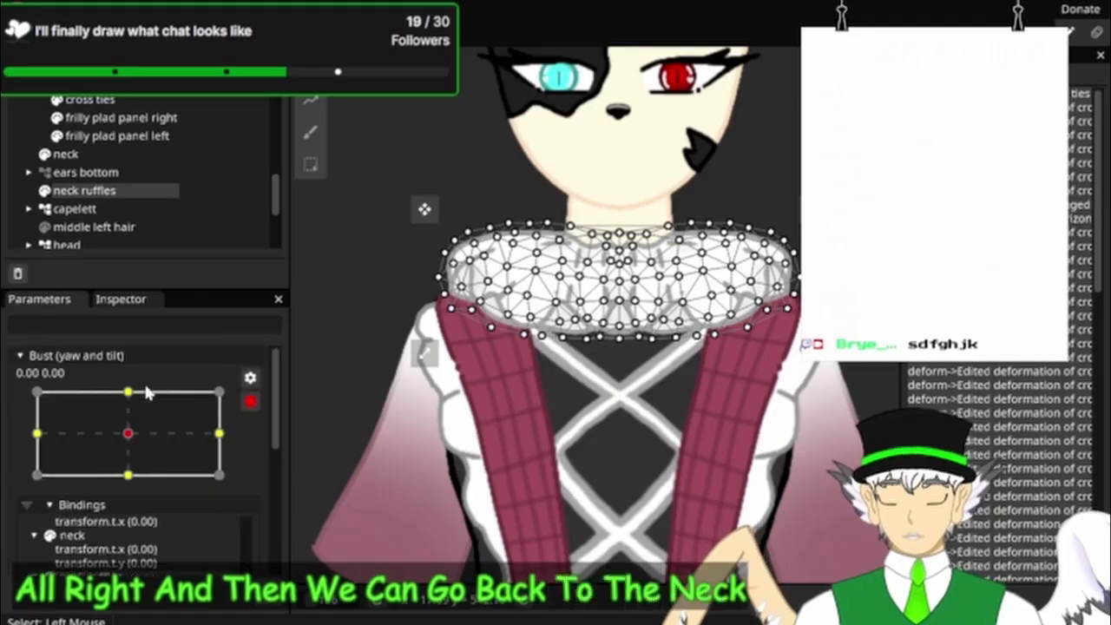
Step: Raise the upper left edge of the neck ruffles with the Circle Brush at the Bust keypoint -1.00, 0.00
left_click_drag(128, 432, 18, 431)
scroll(186, 482, "down", 5)
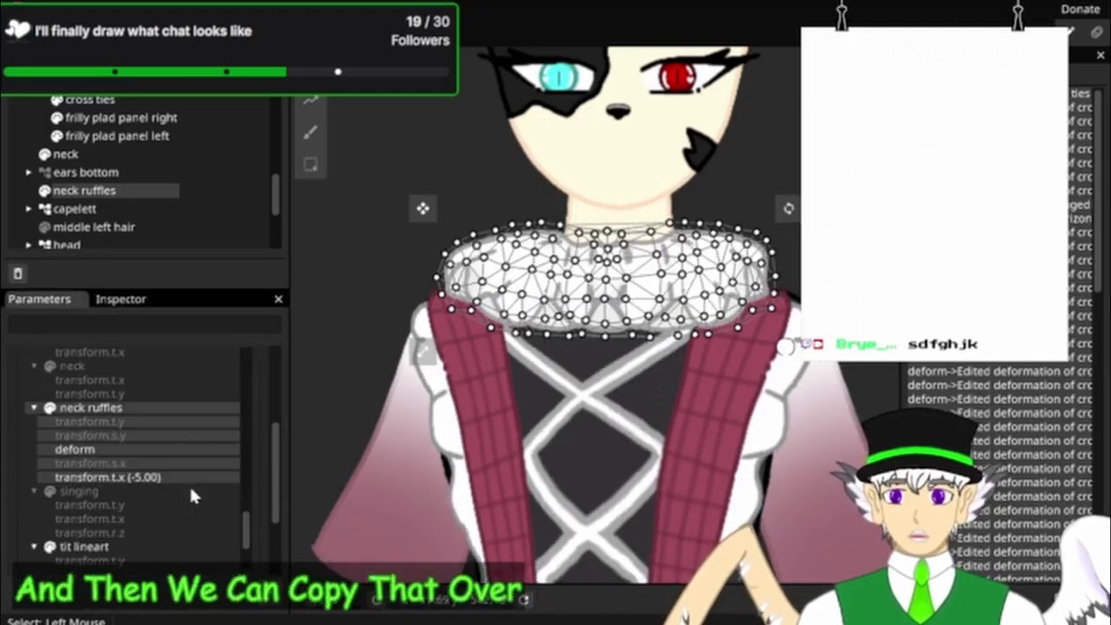
scroll(520, 187, "up", 6)
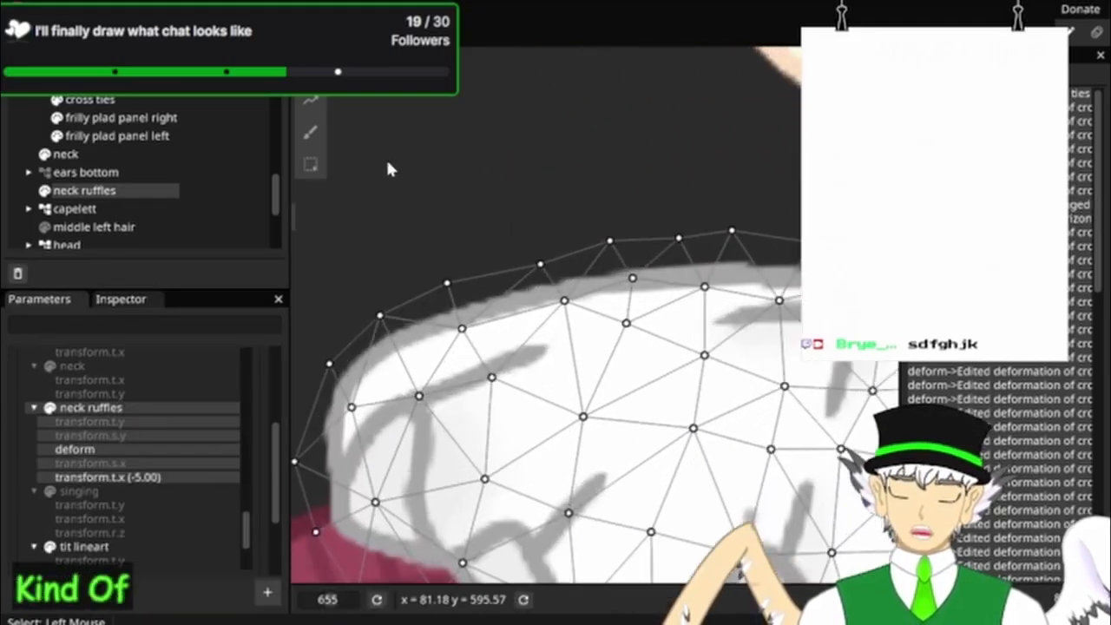
left_click(311, 134)
mouse_move(496, 325)
left_mouse_down()
mouse_move(492, 215)
mouse_move(505, 184)
left_mouse_up()
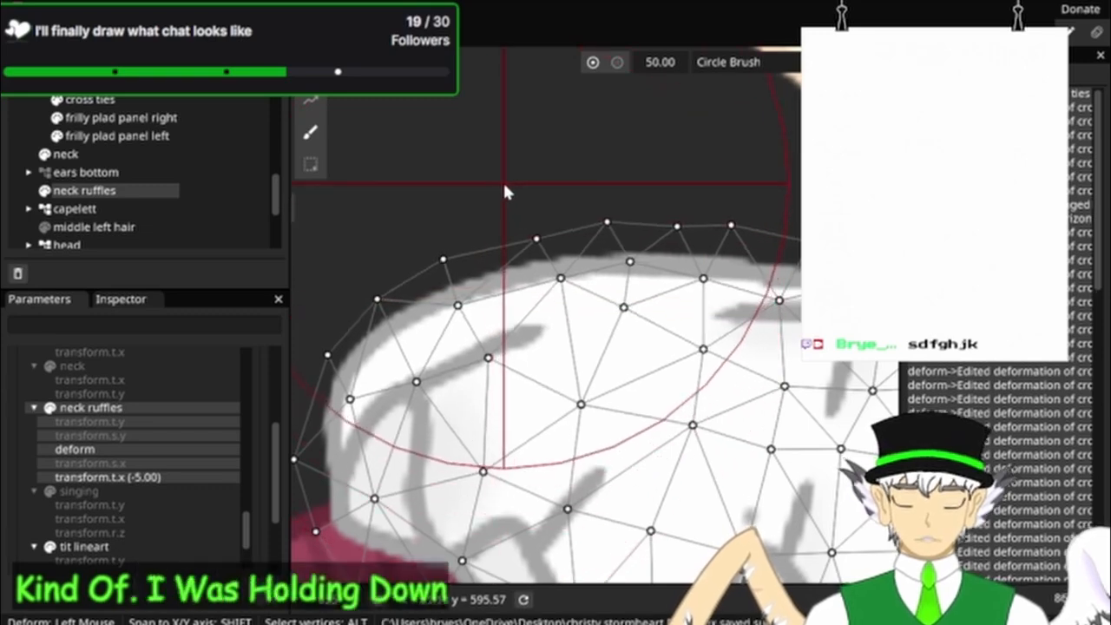
scroll(503, 184, "down", 5)
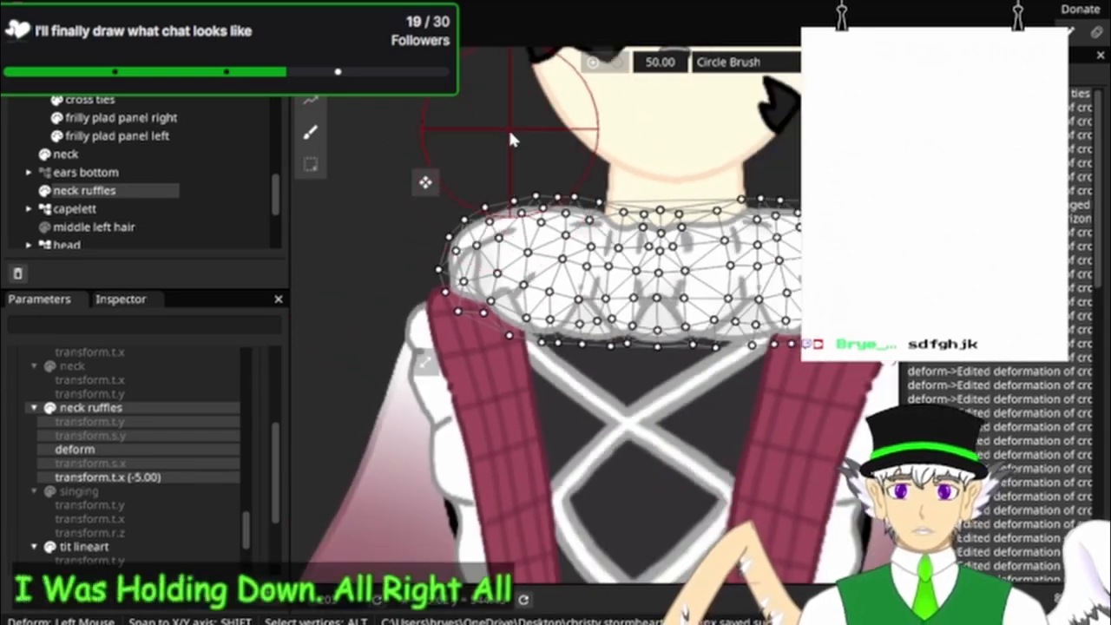
left_click_drag(510, 137, 490, 206)
Step: Check the neck ruffles' bindings at -1.00, 0.00 and lower their upper left edge slightly with the Circle Brush
left_click(119, 157)
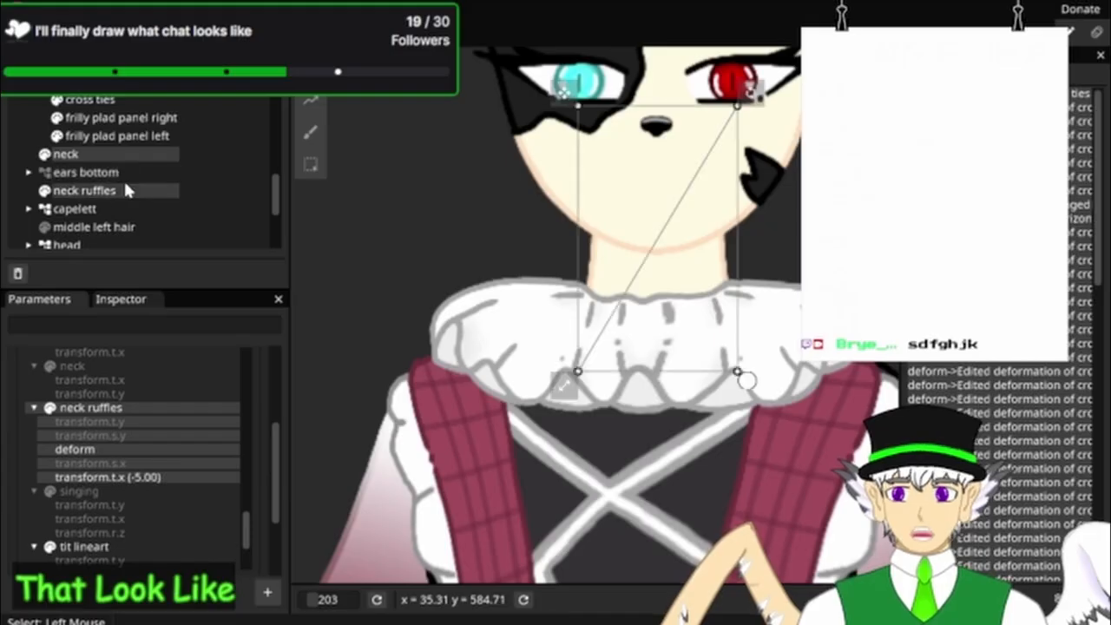
left_click(124, 188)
scroll(205, 383, "down", 8)
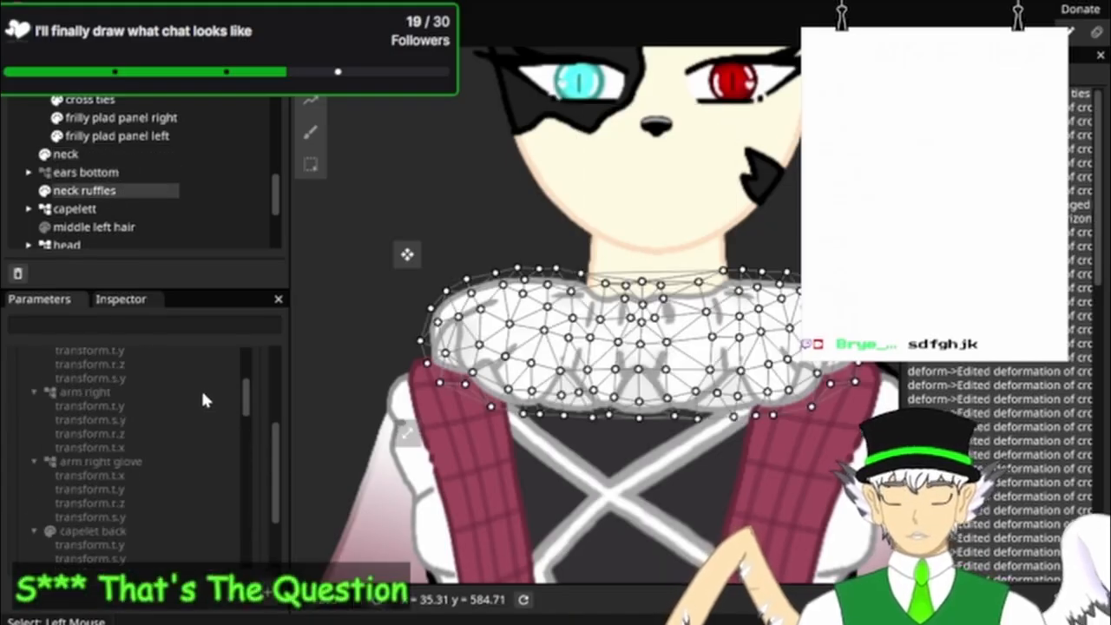
scroll(200, 388, "down", 10)
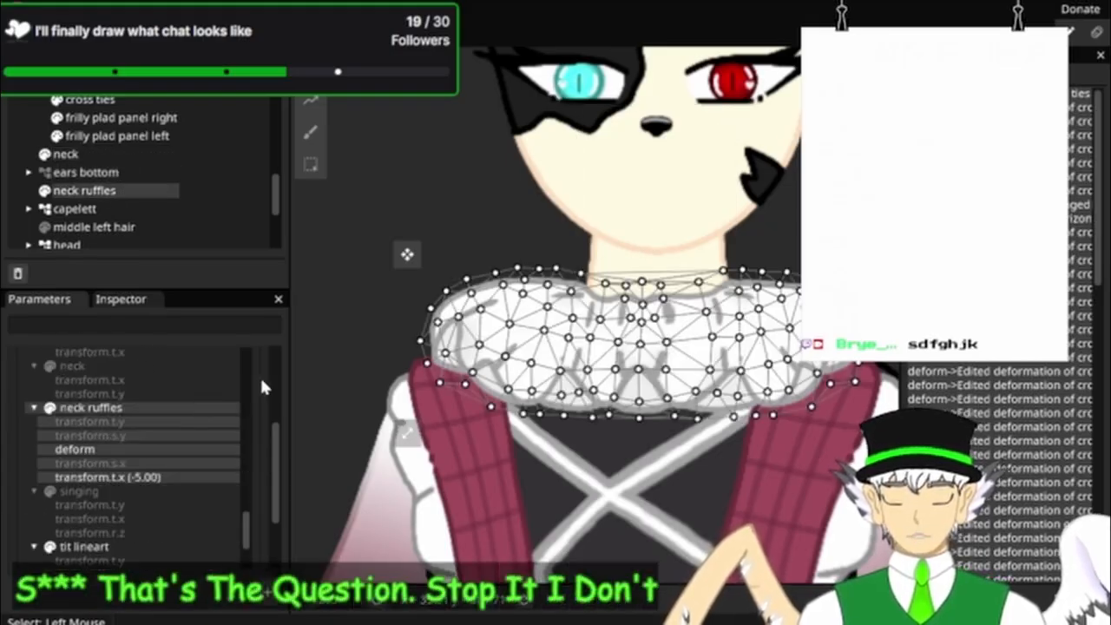
scroll(262, 388, "up", 15)
mouse_move(51, 431)
left_mouse_down()
mouse_move(119, 443)
mouse_move(20, 444)
mouse_move(100, 445)
mouse_move(7, 427)
left_mouse_up()
scroll(555, 186, "up", 4)
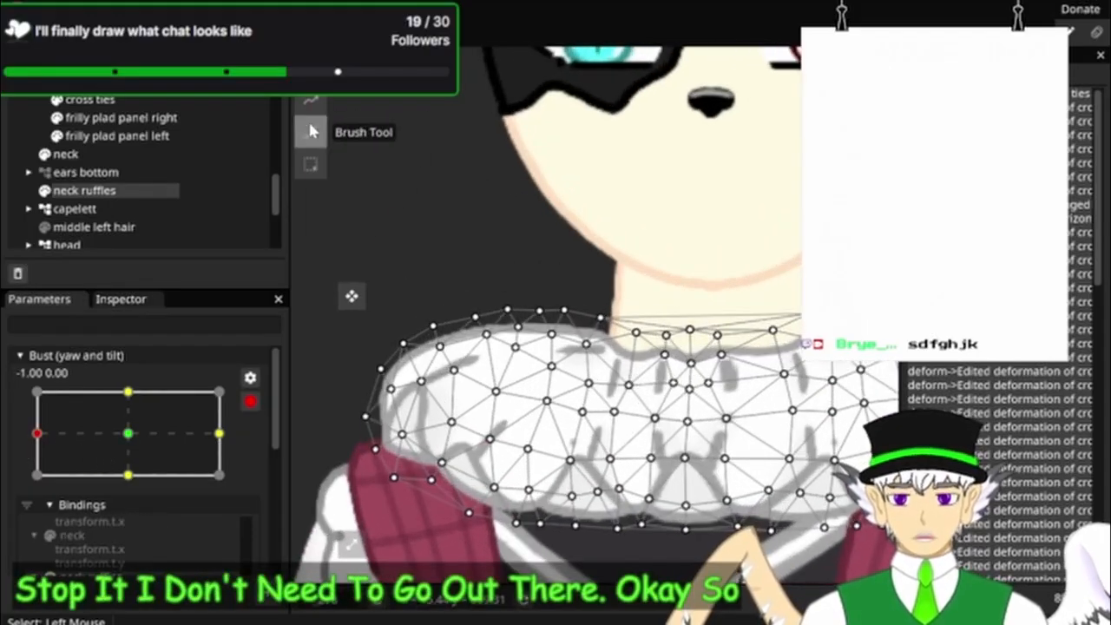
left_click(310, 130)
left_click_drag(496, 266, 491, 282)
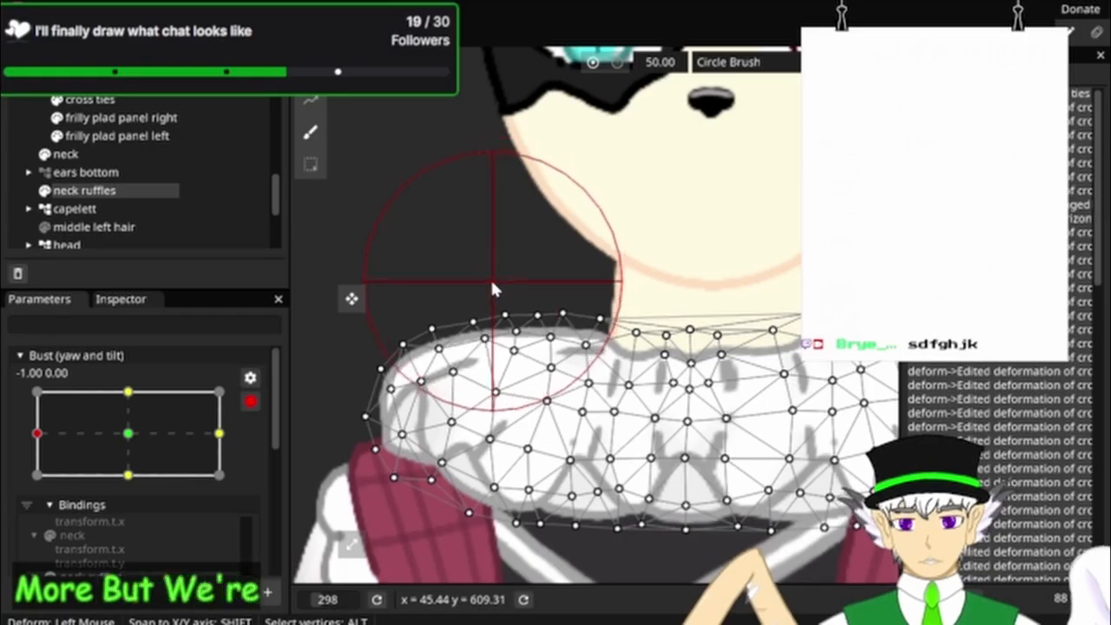
Step: Compare the neck ruffles' deformation by switching repeatedly between the Bust keypoints 0.00, 0.00 and -1.00, 0.00
left_click(124, 434)
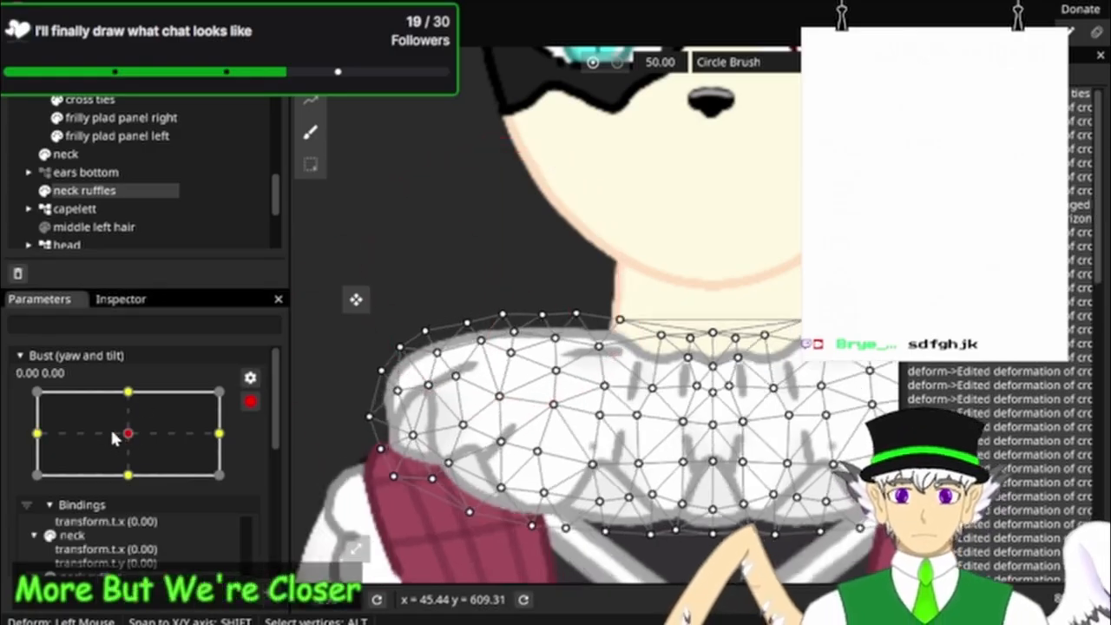
left_click(57, 431)
left_click(130, 431)
left_click(56, 432)
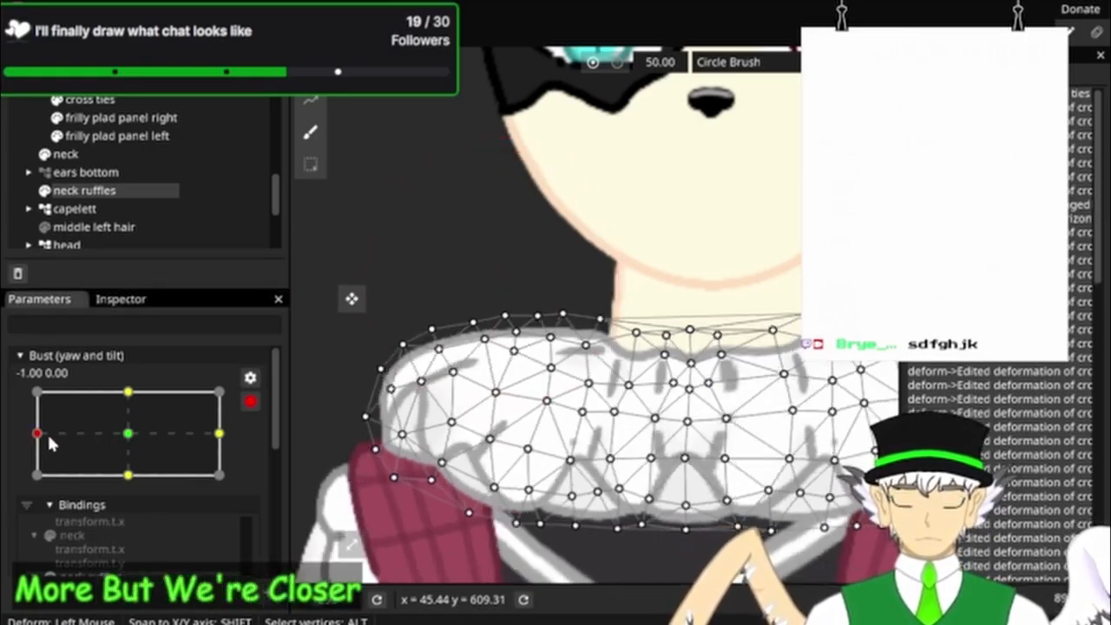
left_click(132, 430)
left_click(38, 410)
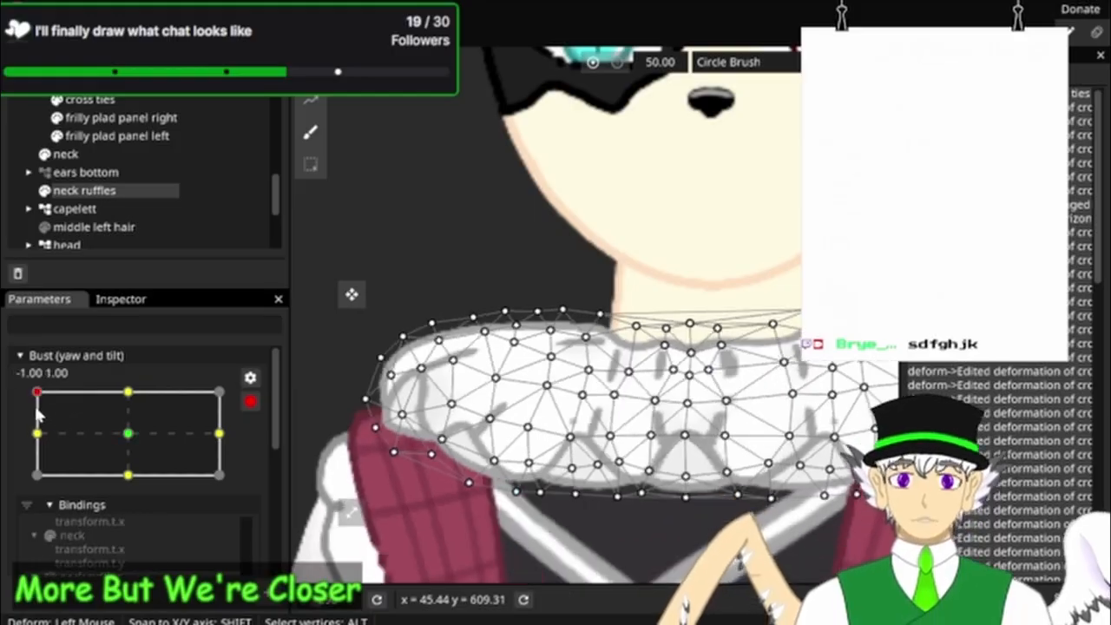
left_click(35, 428)
left_click(127, 434)
left_click(41, 435)
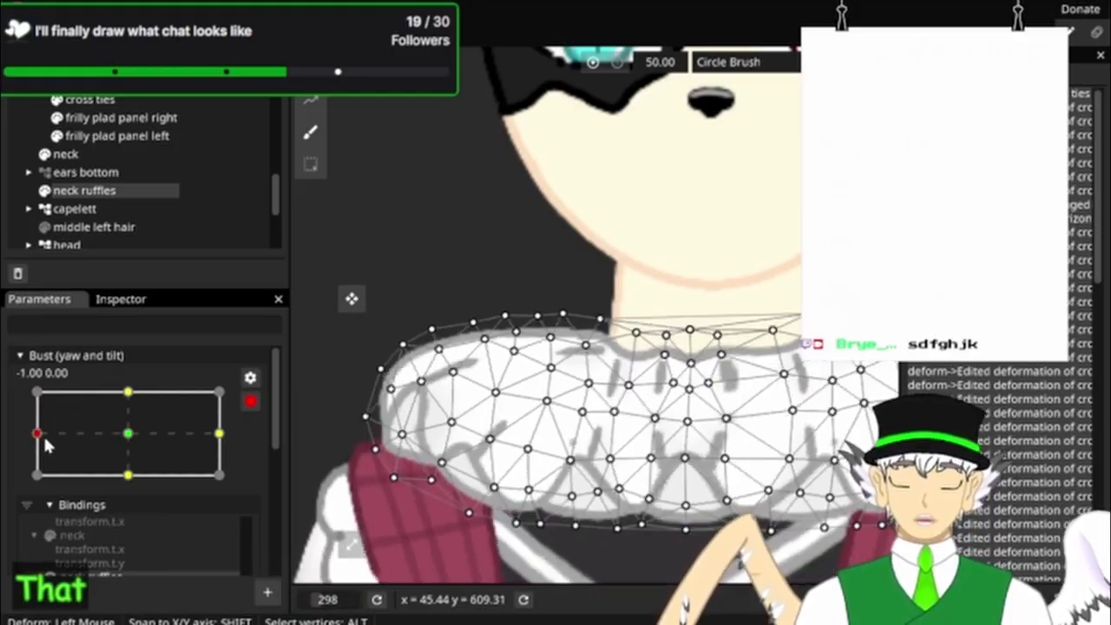
left_click(93, 441)
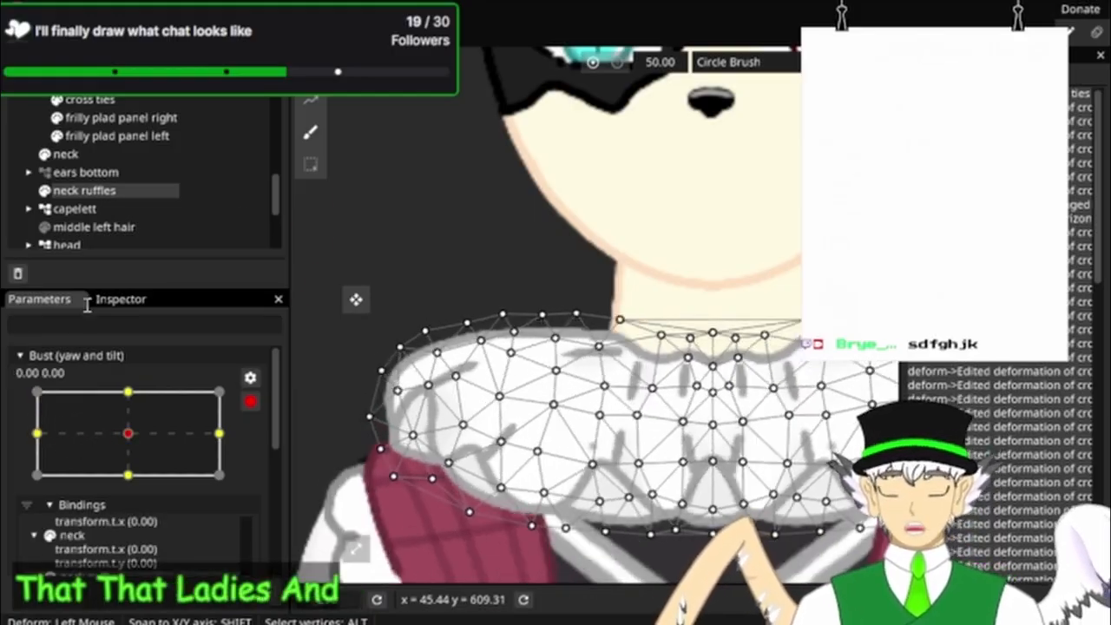
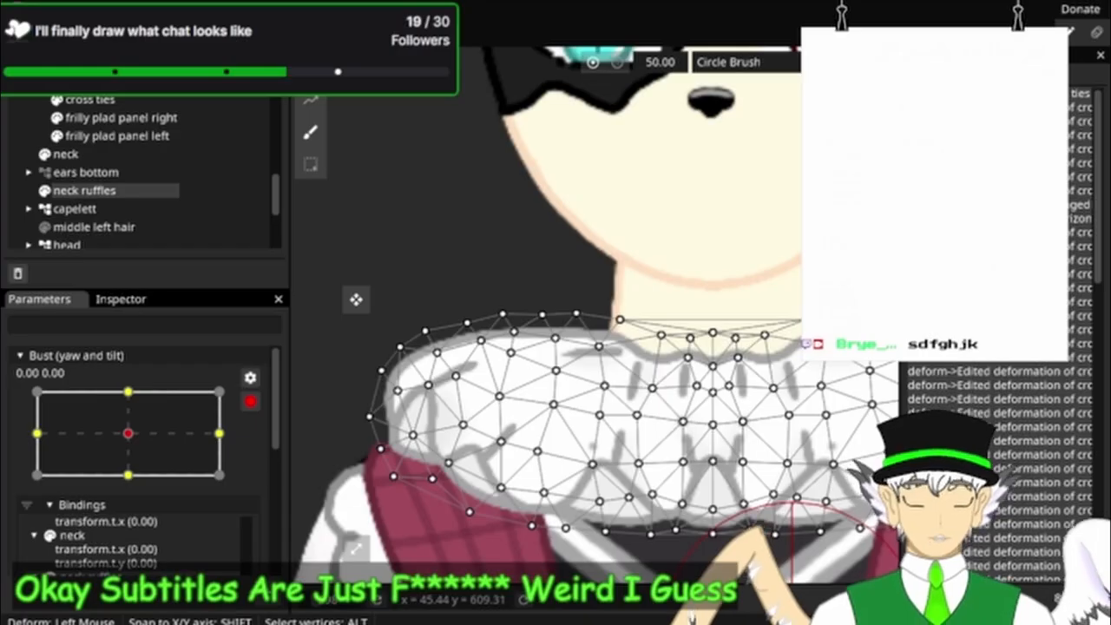
Step: View the neck ruffles up close at the Bust keypoint 0.00, 0.00 without their mesh overlay
mouse_move(547, 251)
left_mouse_down()
mouse_move(551, 237)
mouse_move(505, 205)
left_mouse_up()
scroll(505, 205, "down", 2)
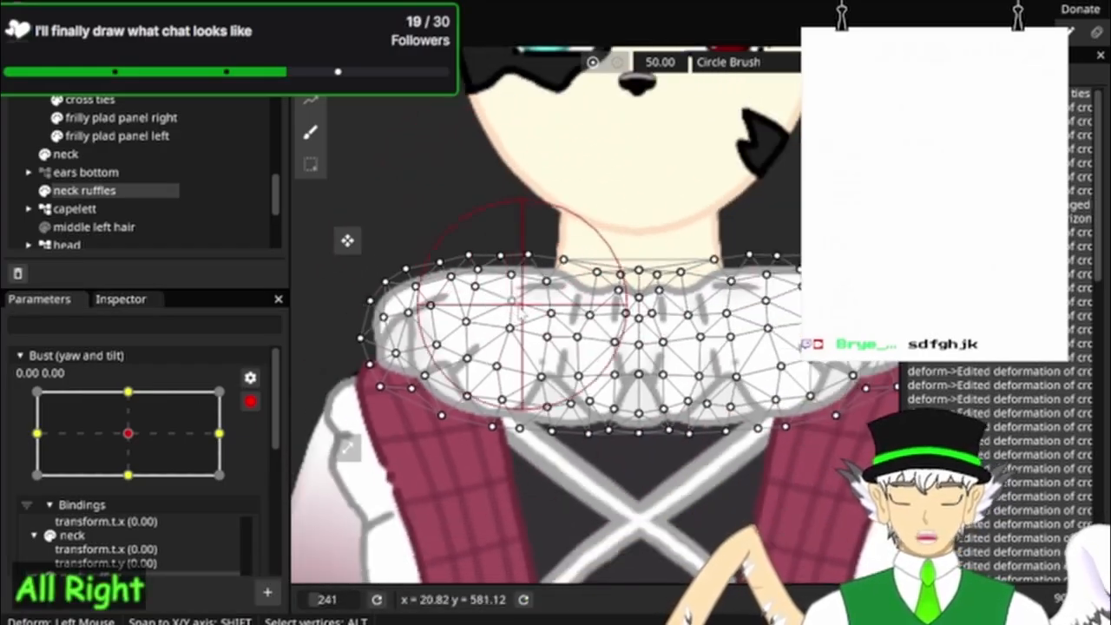
scroll(519, 304, "up", 5)
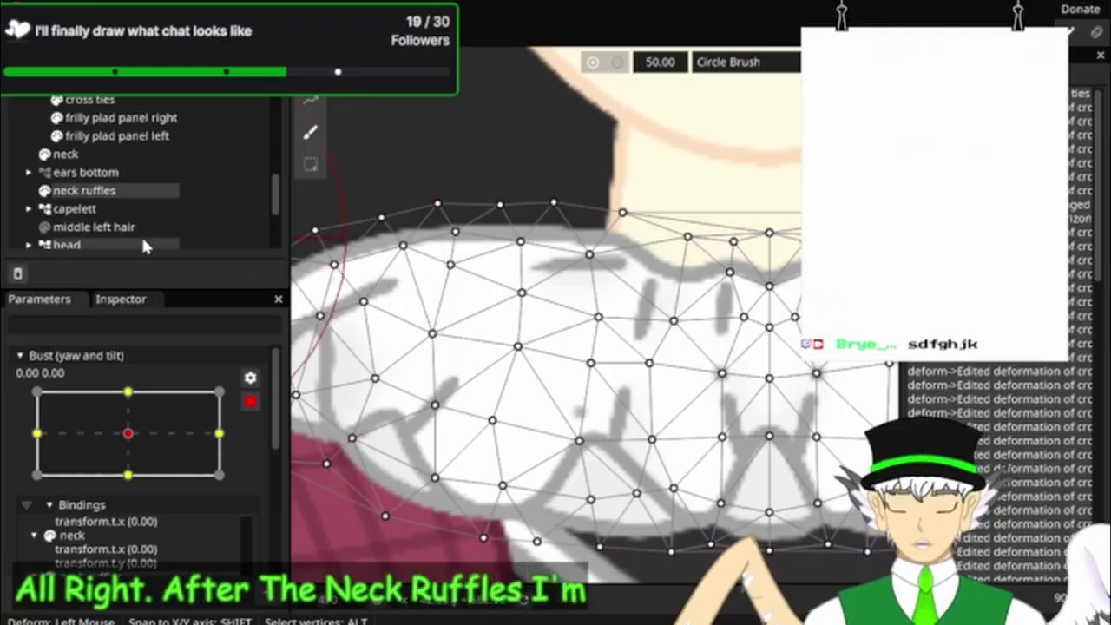
left_click(95, 210)
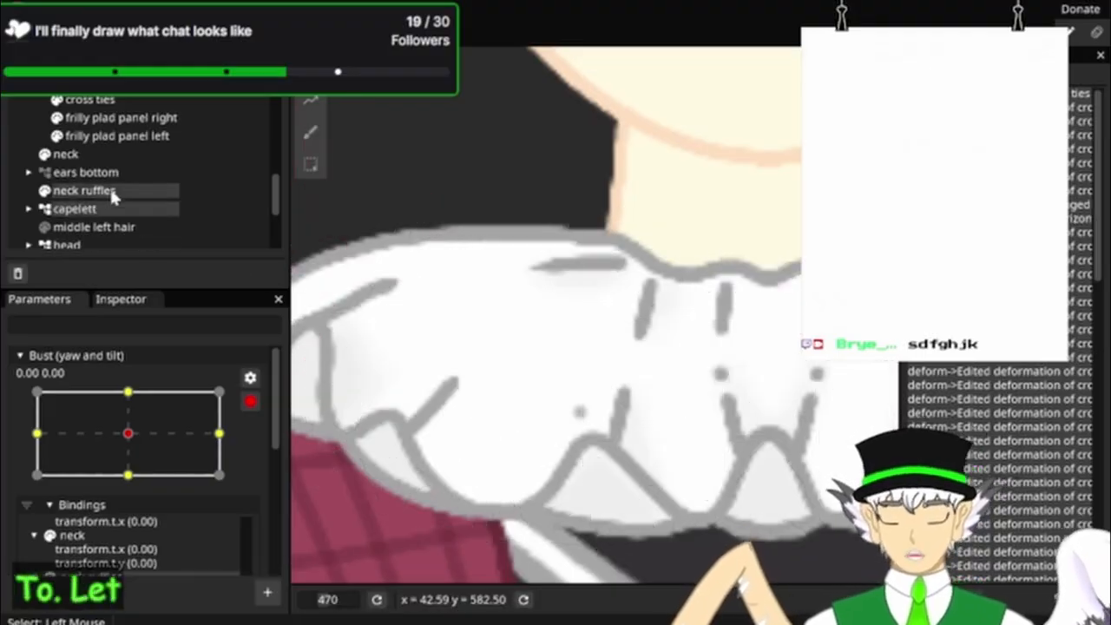
Step: Reposition the neck ruffles' mesh vertices around the inner left pleats and the left neckline at the Bust keypoint 0.00, 0.00
left_click(110, 186)
left_click_drag(598, 363, 572, 358)
left_click_drag(591, 318, 572, 314)
left_click_drag(674, 334, 658, 328)
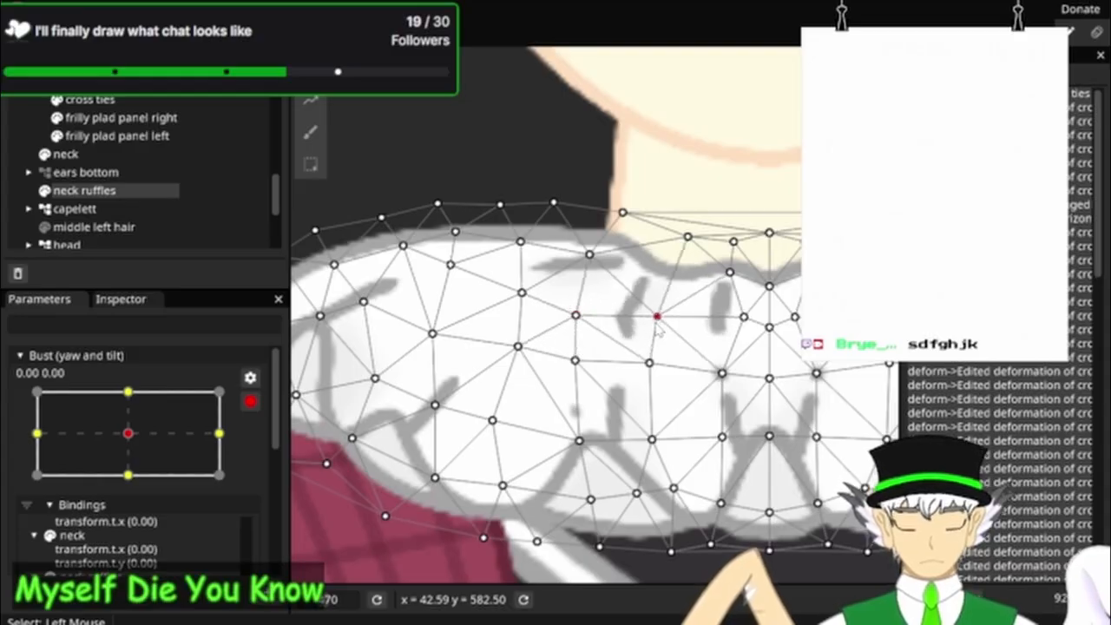
left_click(686, 247)
left_click_drag(682, 249, 600, 221)
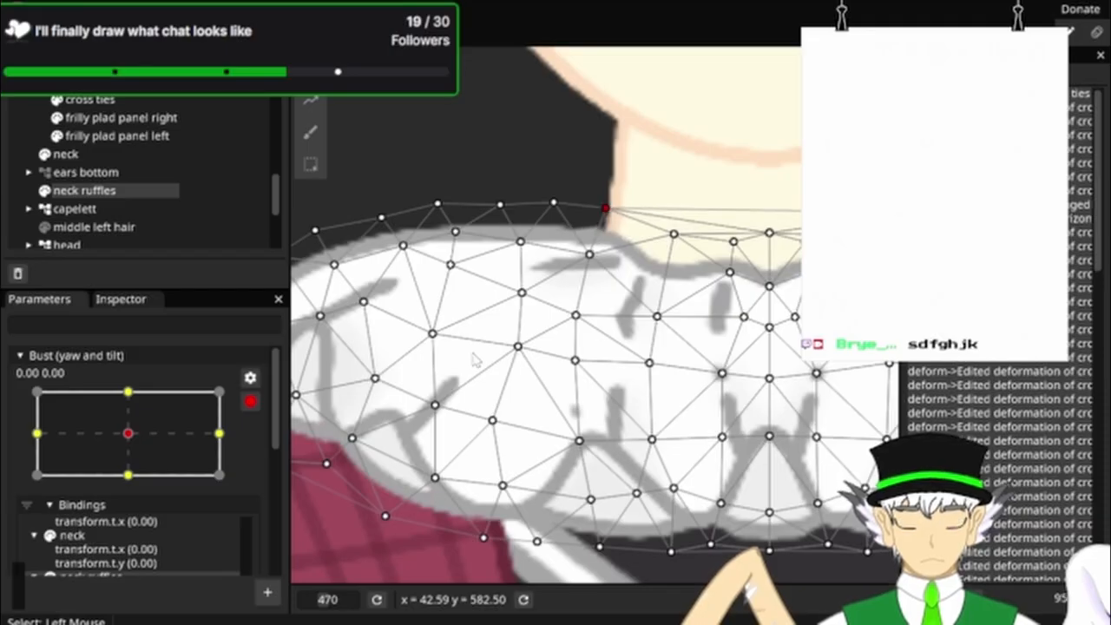
left_click_drag(521, 349, 518, 309)
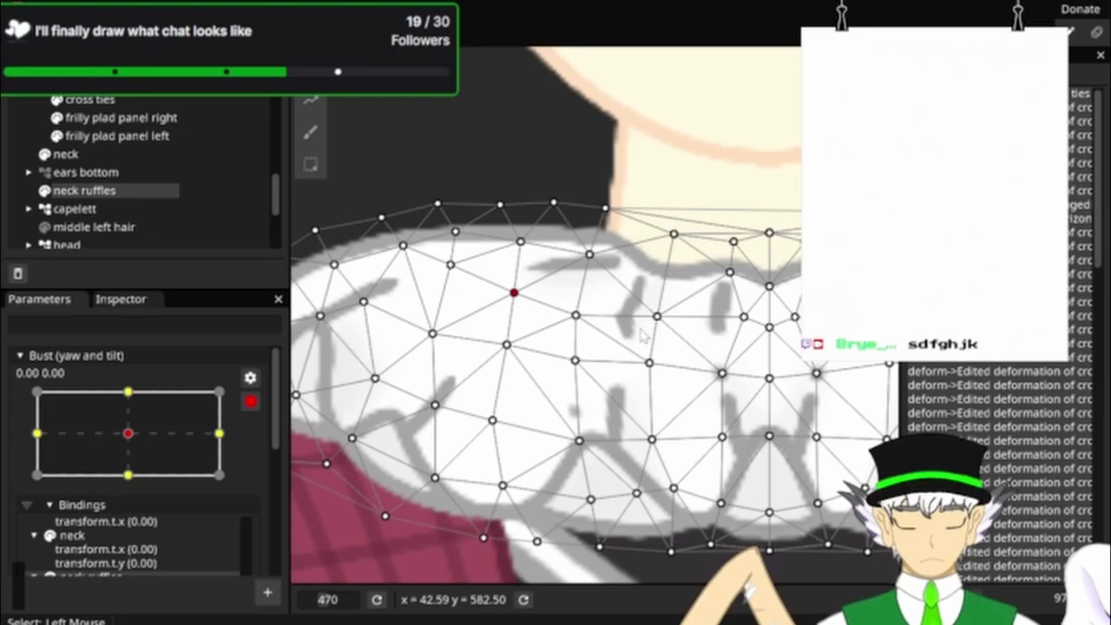
left_click_drag(583, 321, 617, 319)
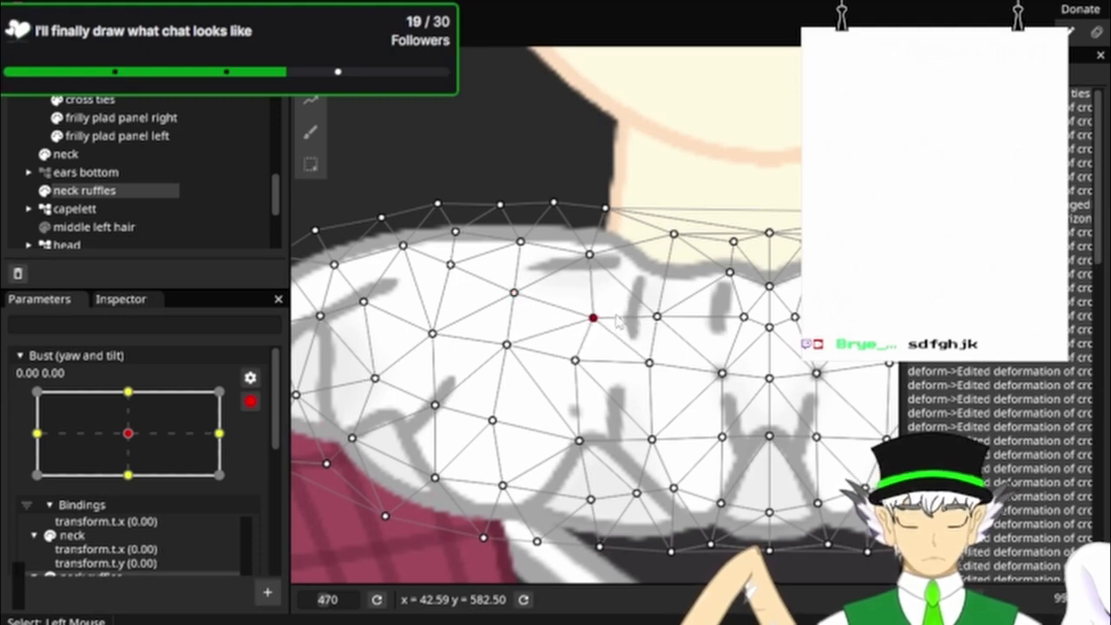
Step: Review the neck ruffles without their mesh overlay at the neutral pose and at the Bust keypoint -1.00, 0.00
scroll(620, 319, "down", 5)
left_click(128, 215)
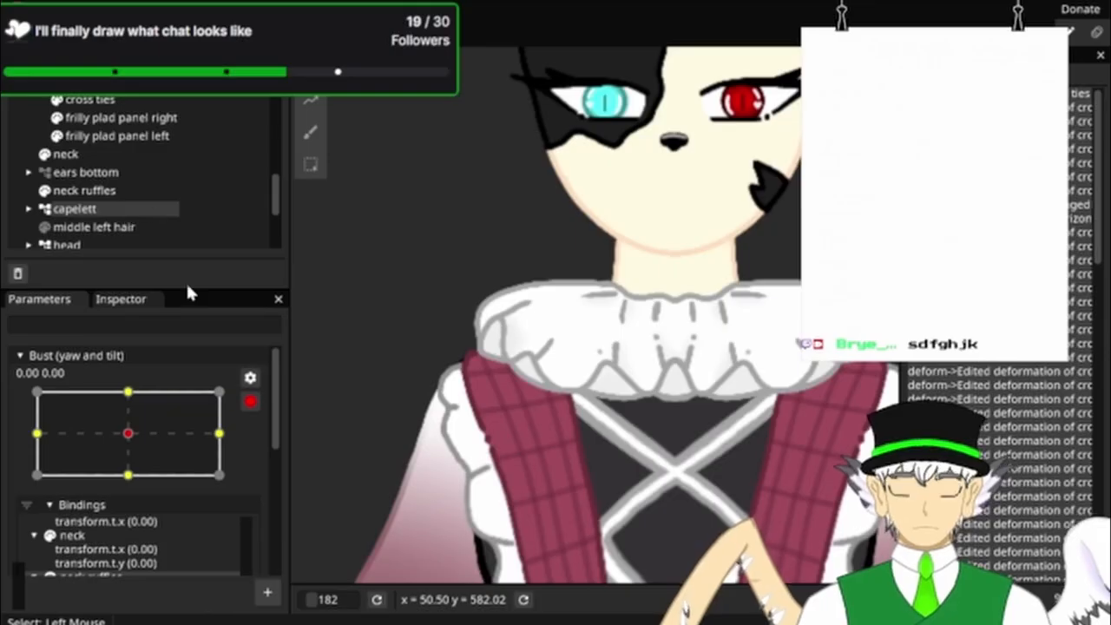
scroll(556, 329, "down", 3)
left_click_drag(706, 307, 657, 213)
scroll(611, 264, "up", 3)
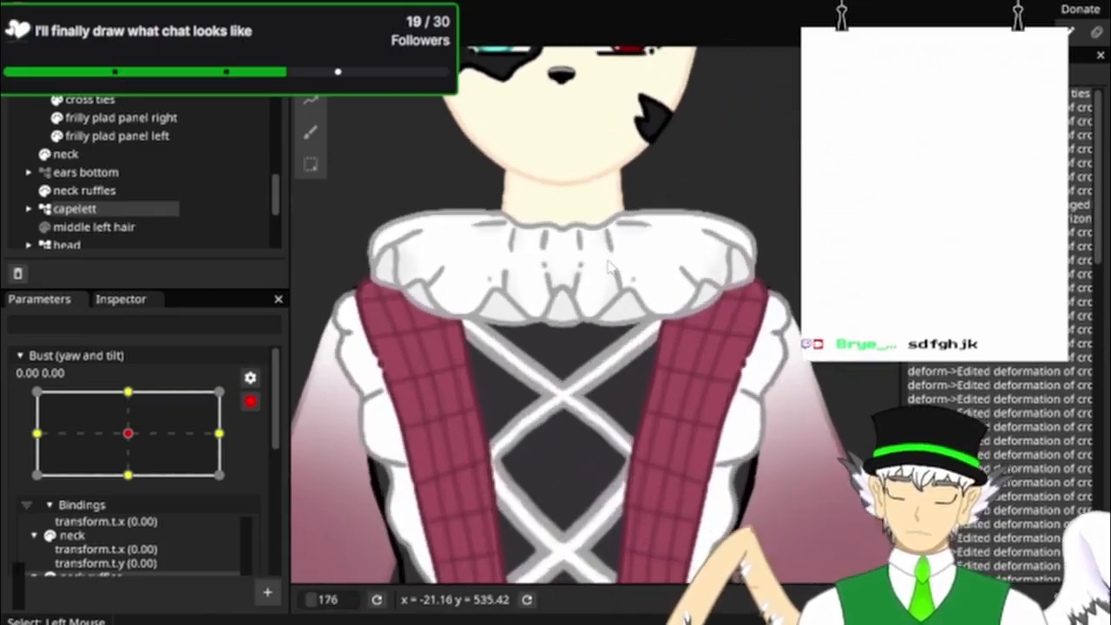
left_click_drag(606, 312, 583, 473)
left_click_drag(122, 466, 20, 443)
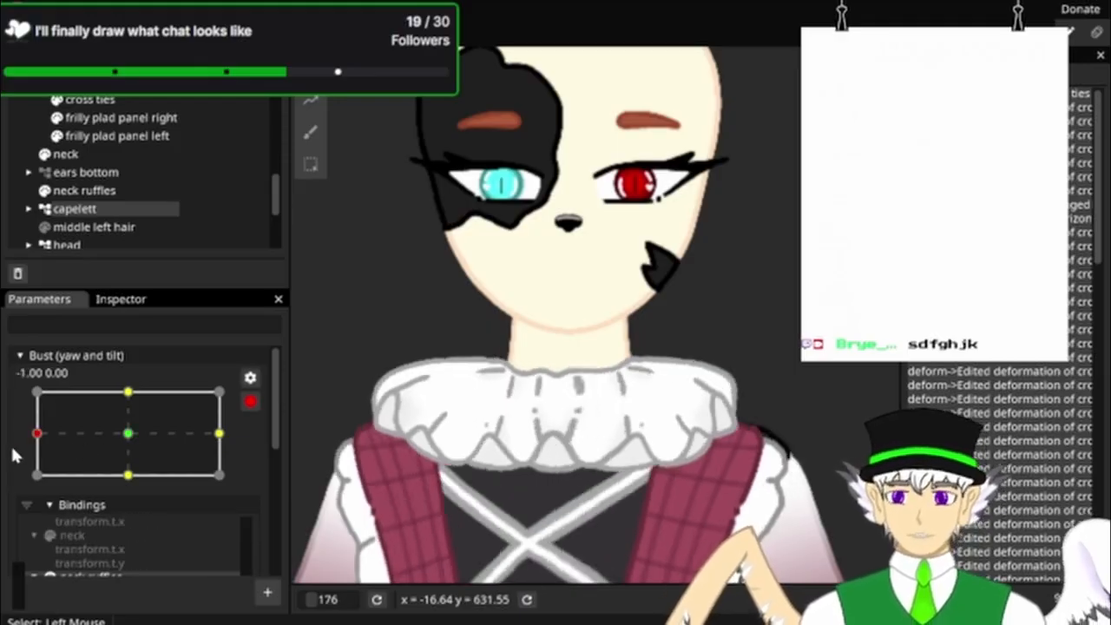
Step: Shift the mesh vertices around the neck ruffles' inner right pleats slightly left at the Bust keypoint -1.00, 0.00
left_click(91, 194)
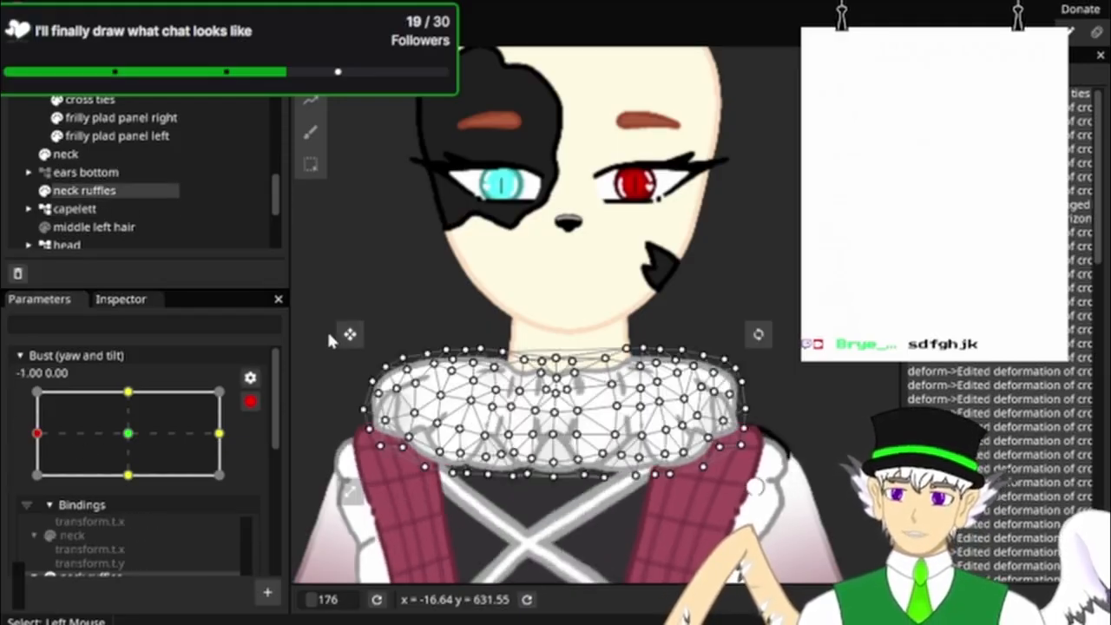
scroll(585, 321, "up", 6)
left_click_drag(701, 326, 463, 113)
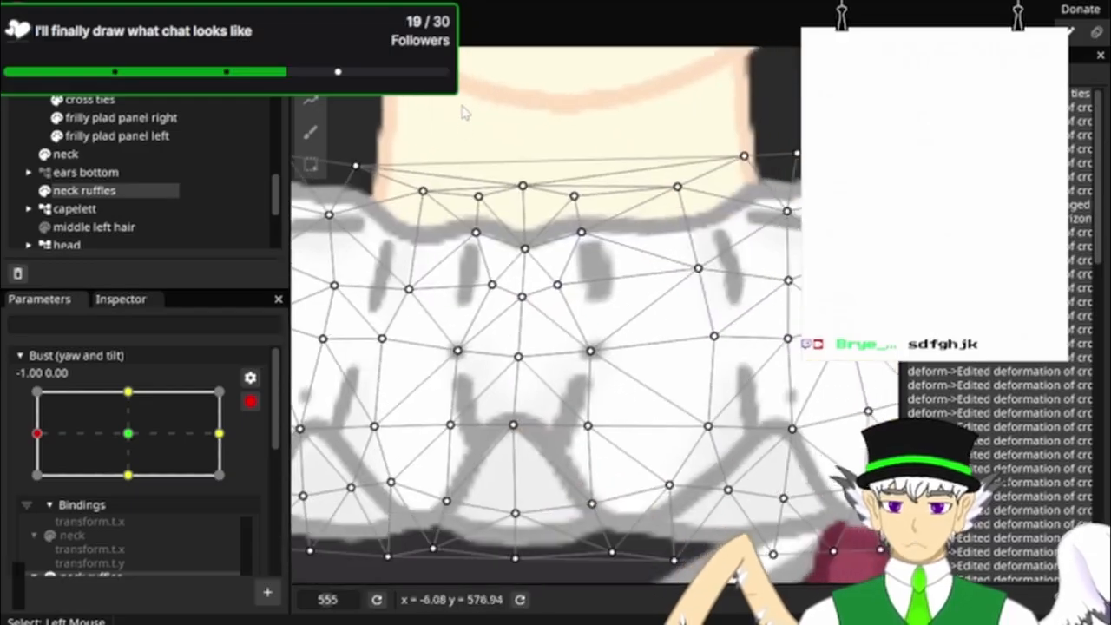
left_click_drag(671, 275, 647, 278)
left_click_drag(706, 344, 688, 342)
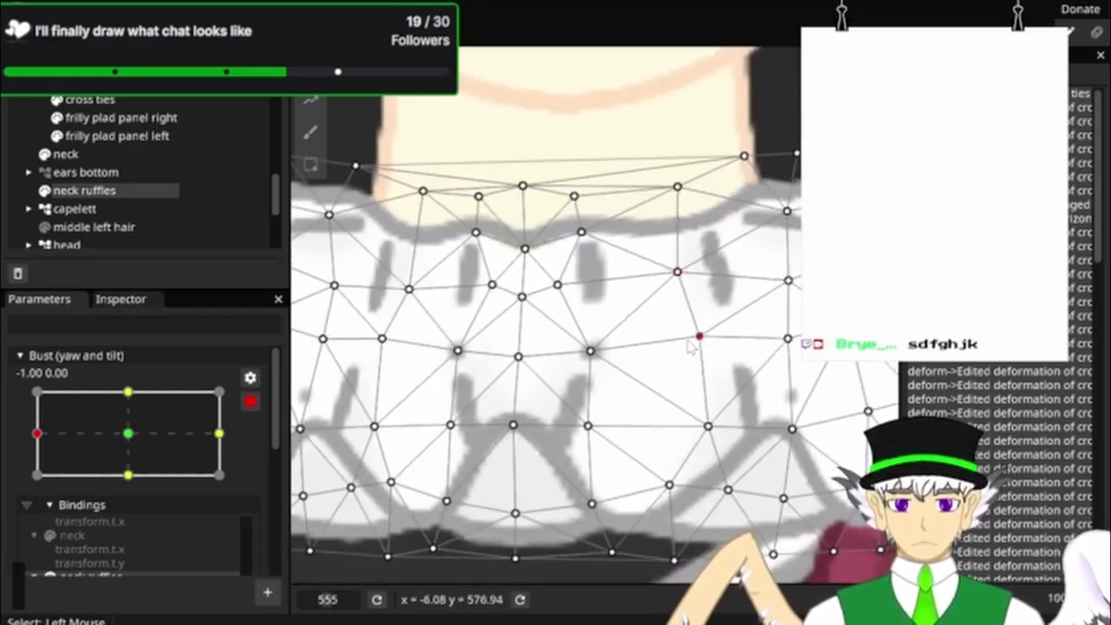
left_click_drag(787, 285, 767, 285)
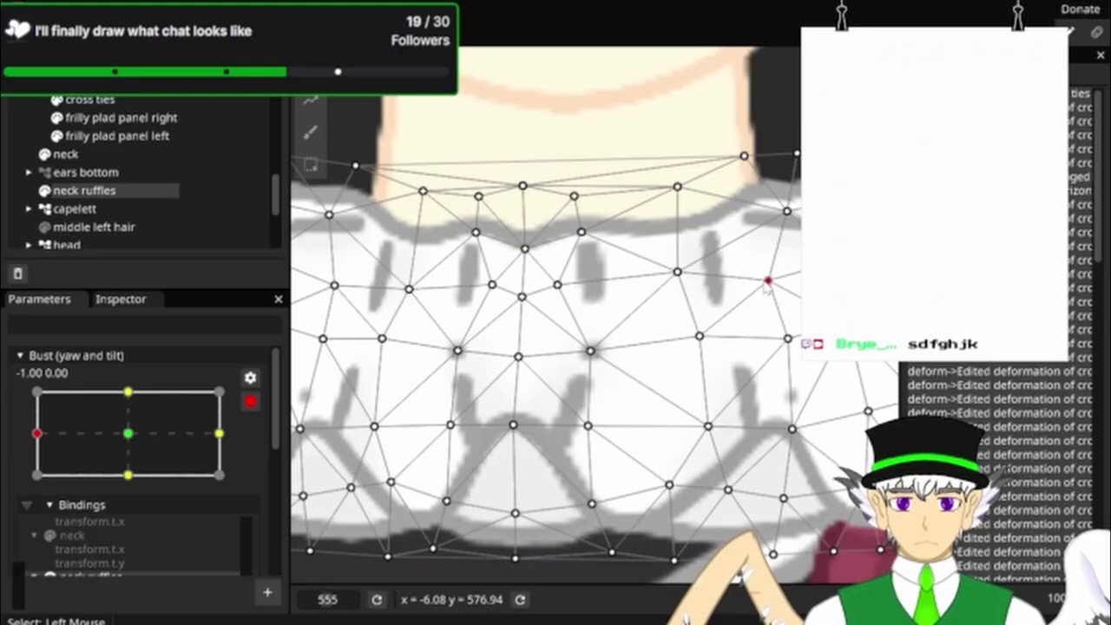
Step: Inspect the neck ruffles without their mesh overlay while moving the Bust parameter between 0.00, 0.00 and -1.00, 0.00
scroll(766, 286, "down", 6)
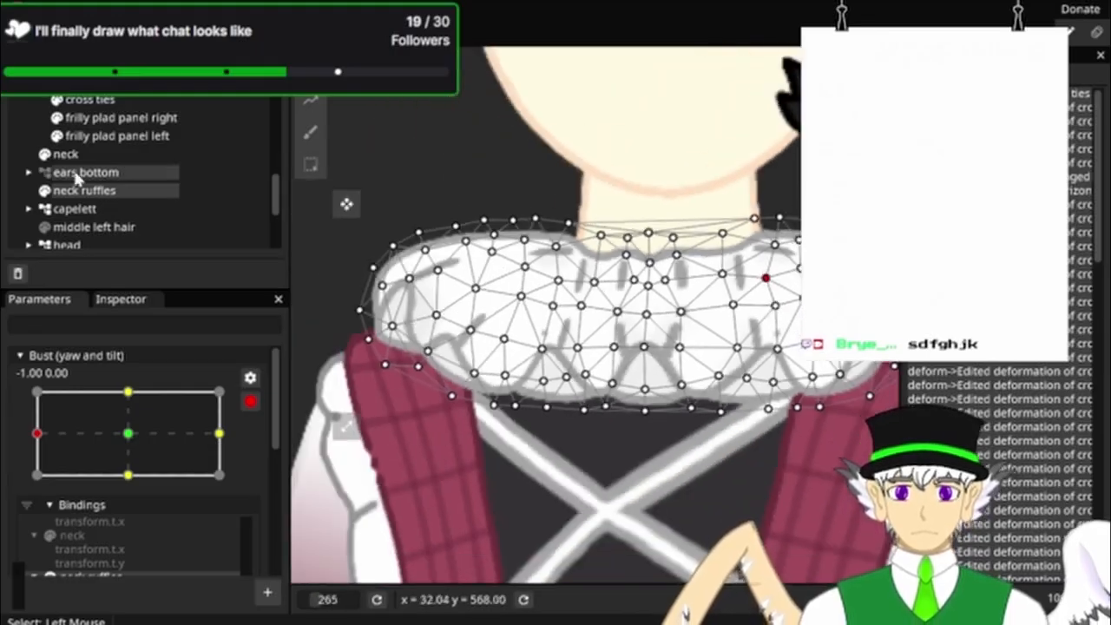
left_click(83, 173)
scroll(719, 279, "down", 6)
left_click_drag(722, 330, 719, 339)
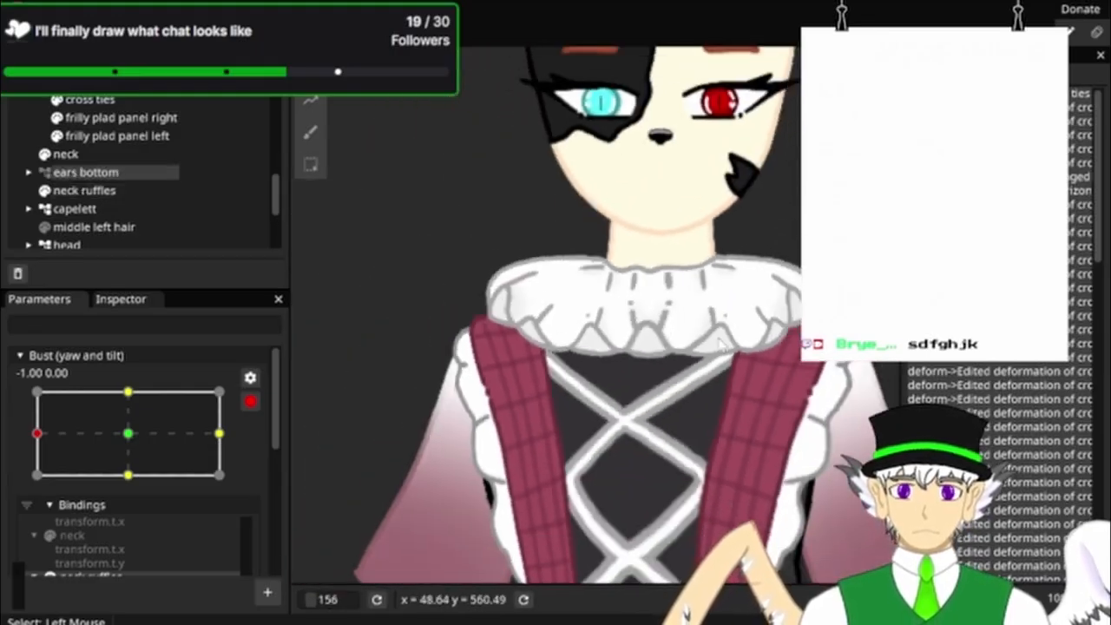
scroll(652, 357, "up", 3)
left_click_drag(652, 357, 598, 422)
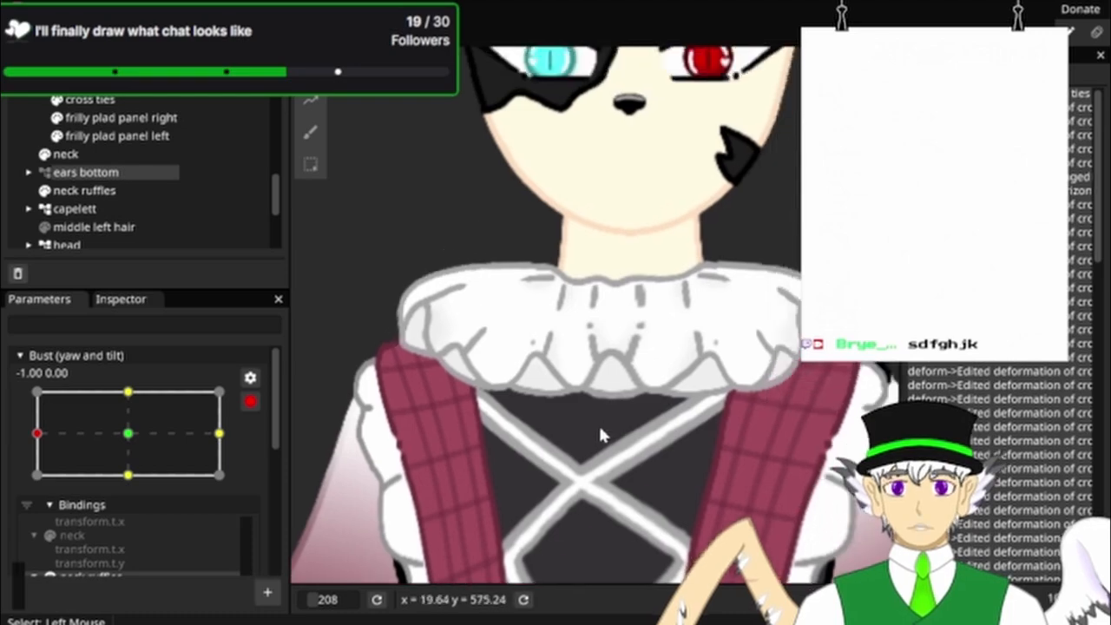
left_click(124, 433)
left_click_drag(123, 429, 47, 453)
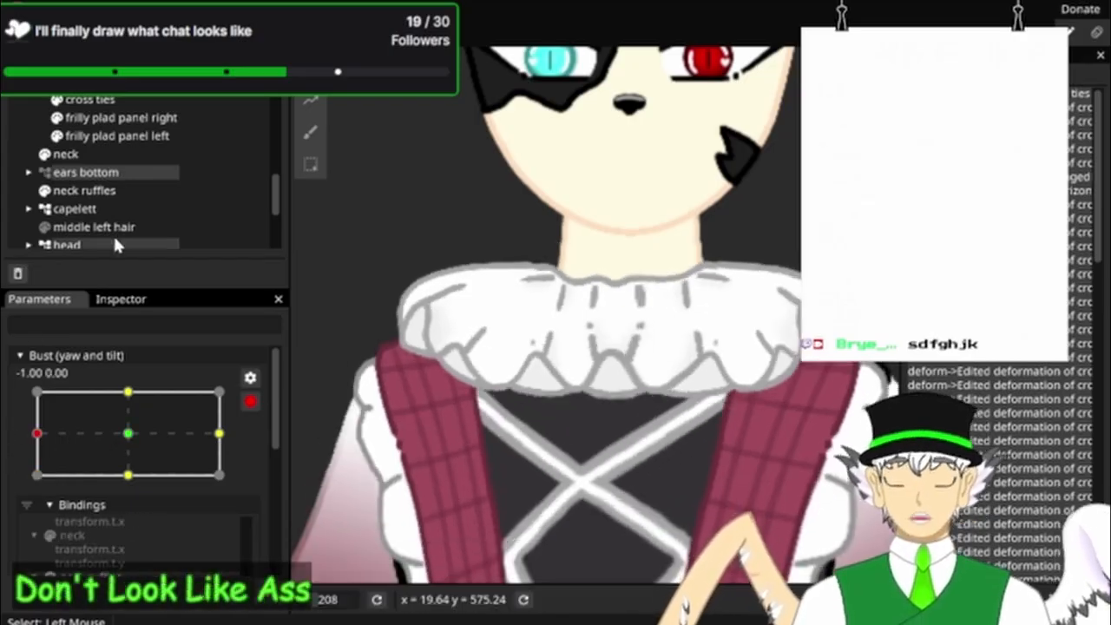
Step: Copy the neck ruffles' bindings at the Bust keypoint -1.00, 0.00 and paste them at 1.00, 0.00
left_click(84, 190)
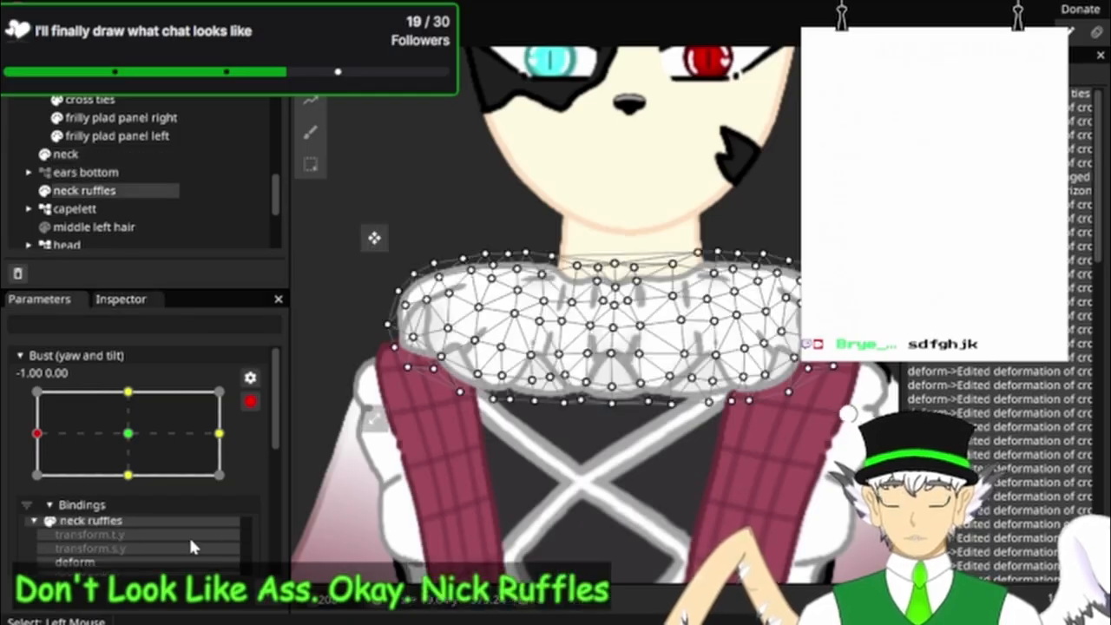
scroll(293, 408, "down", 1)
scroll(254, 416, "down", 2)
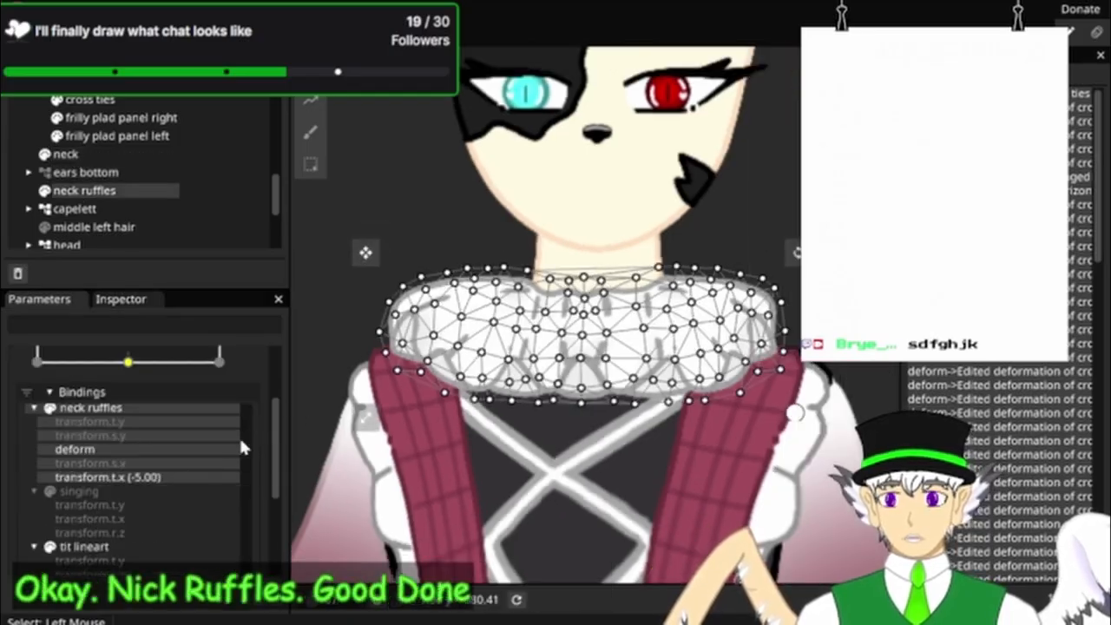
scroll(119, 434, "up", 2)
right_click(113, 464)
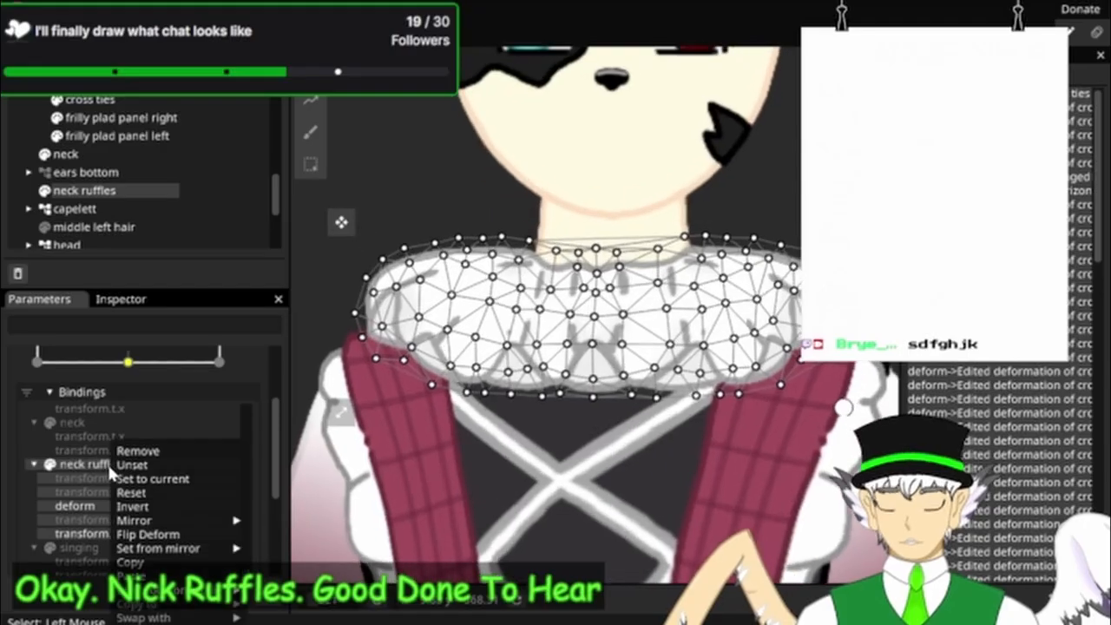
left_click(163, 564)
scroll(93, 441, "up", 2)
scroll(237, 377, "up", 2)
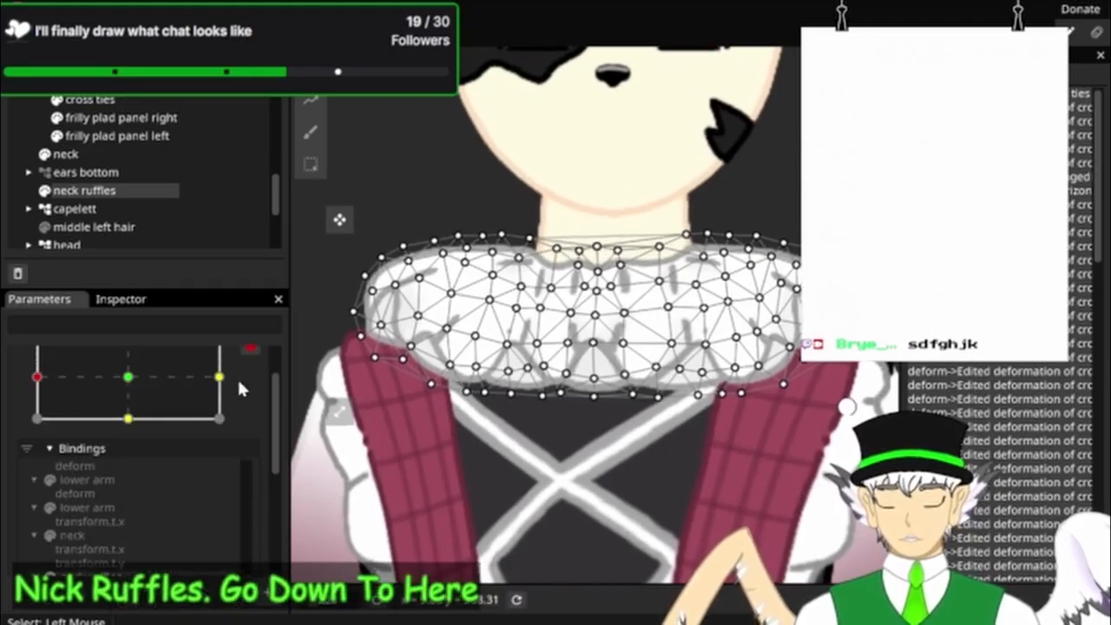
left_click(219, 377)
right_click(219, 379)
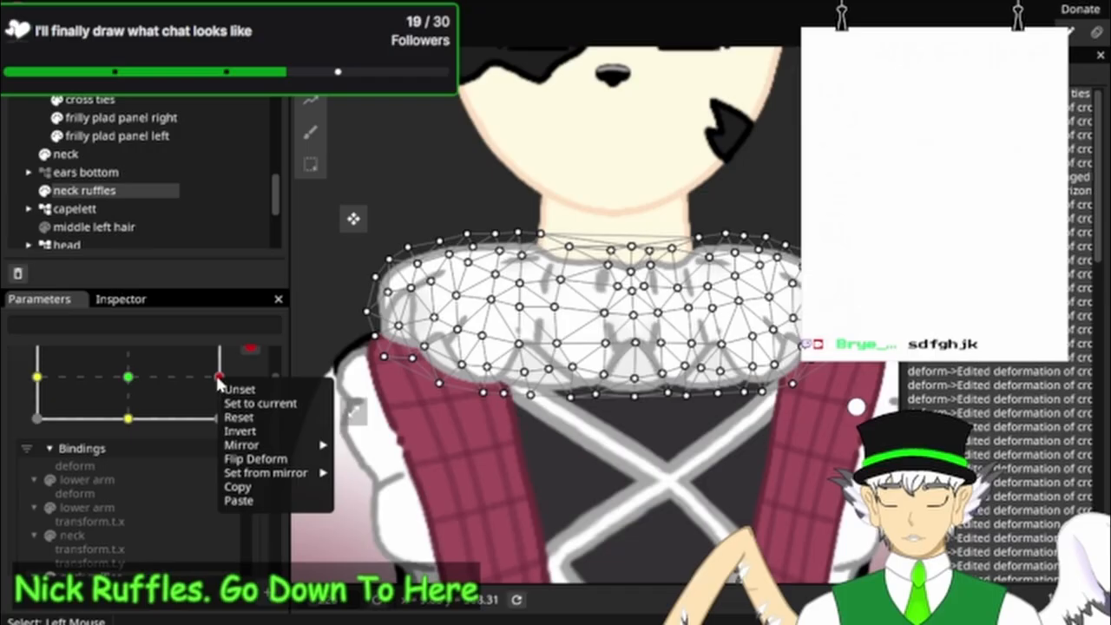
left_click(240, 501)
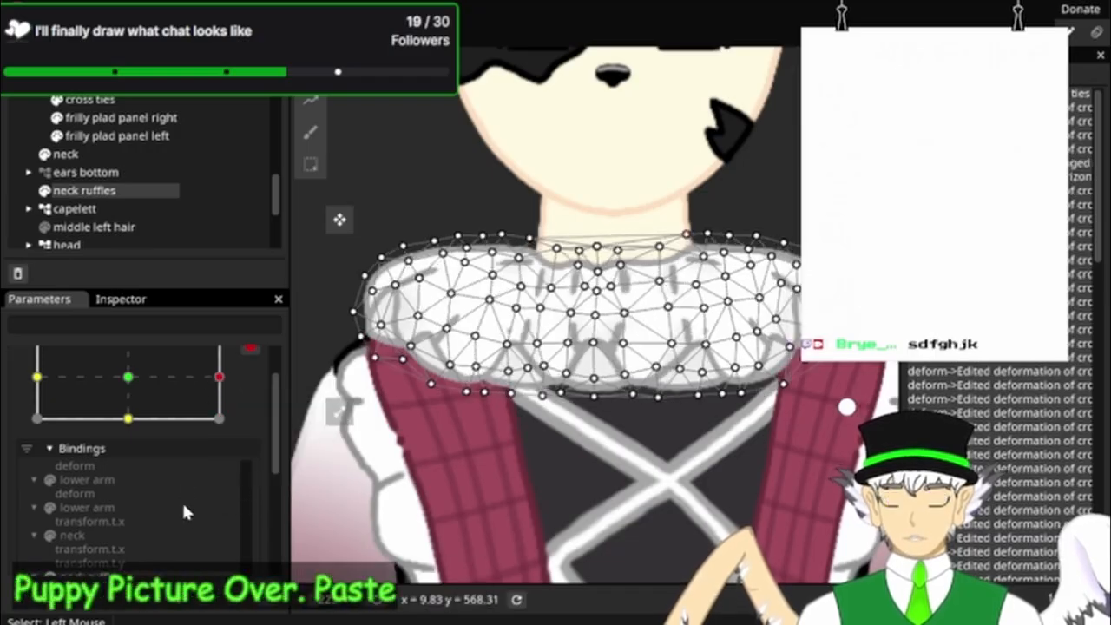
Step: Try the Mirror operation on the neck ruffles' bindings at the Bust keypoint 1.00, 0.00, and undo it
scroll(184, 513, "down", 2)
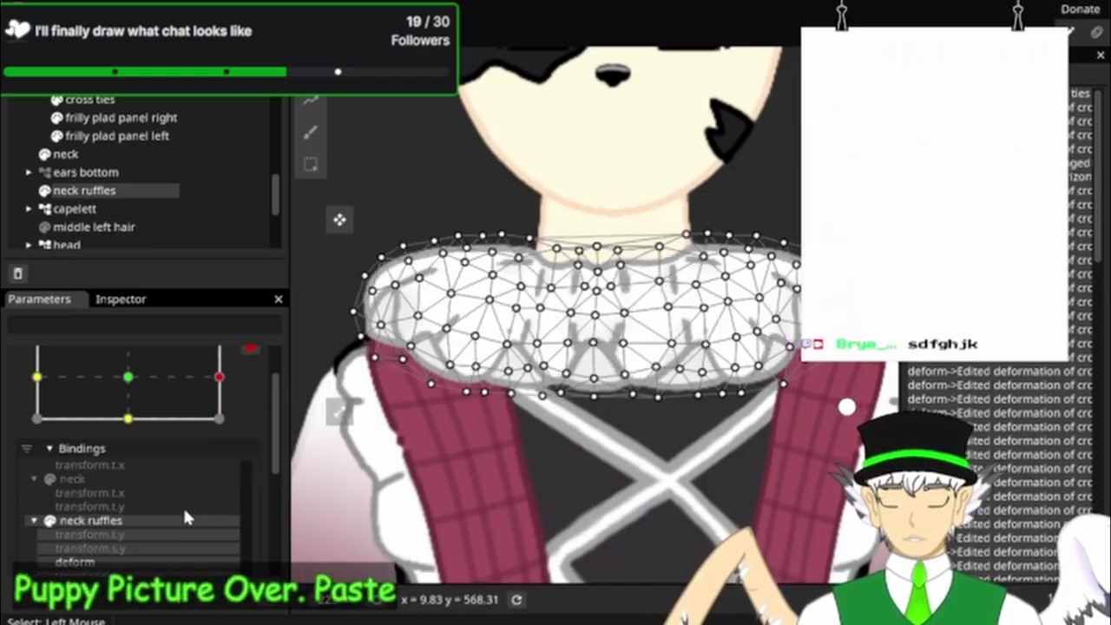
right_click(76, 519)
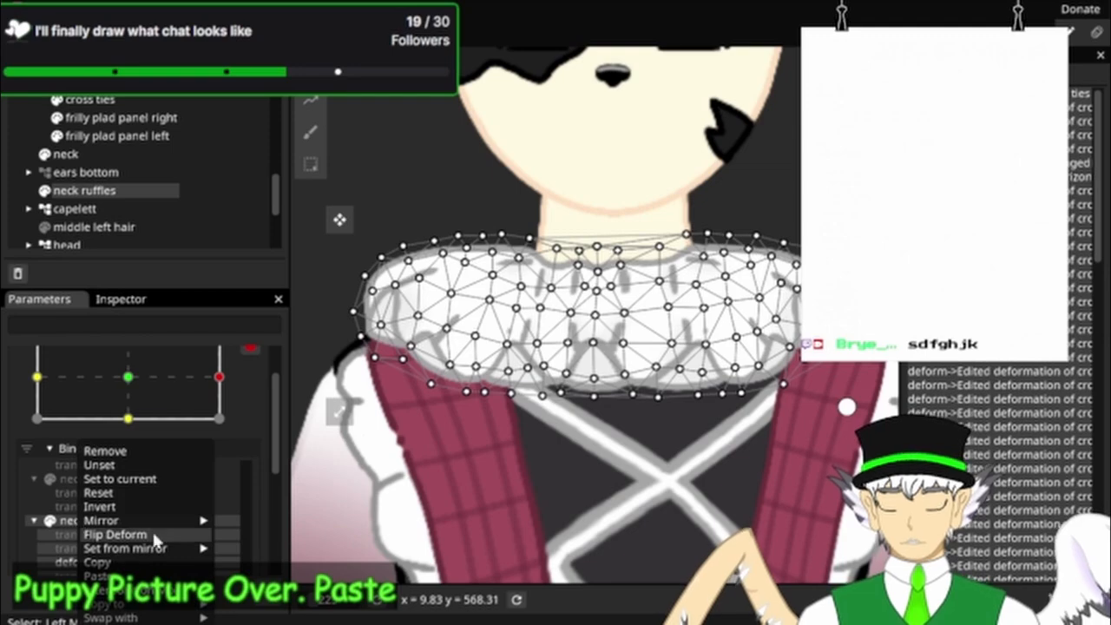
mouse_move(166, 541)
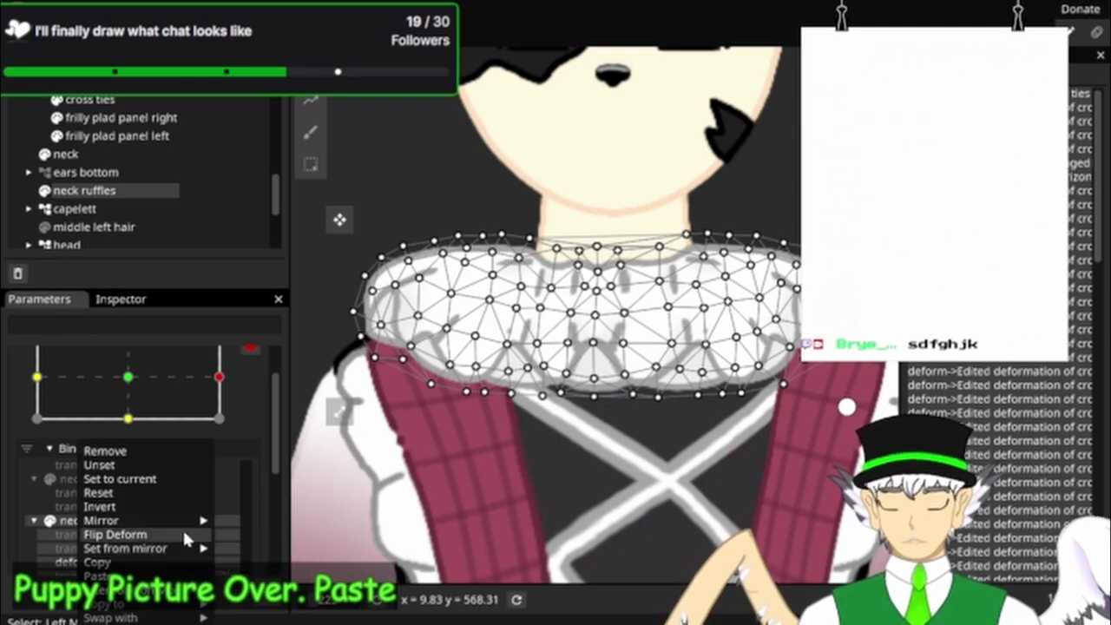
mouse_move(195, 521)
left_click(250, 522)
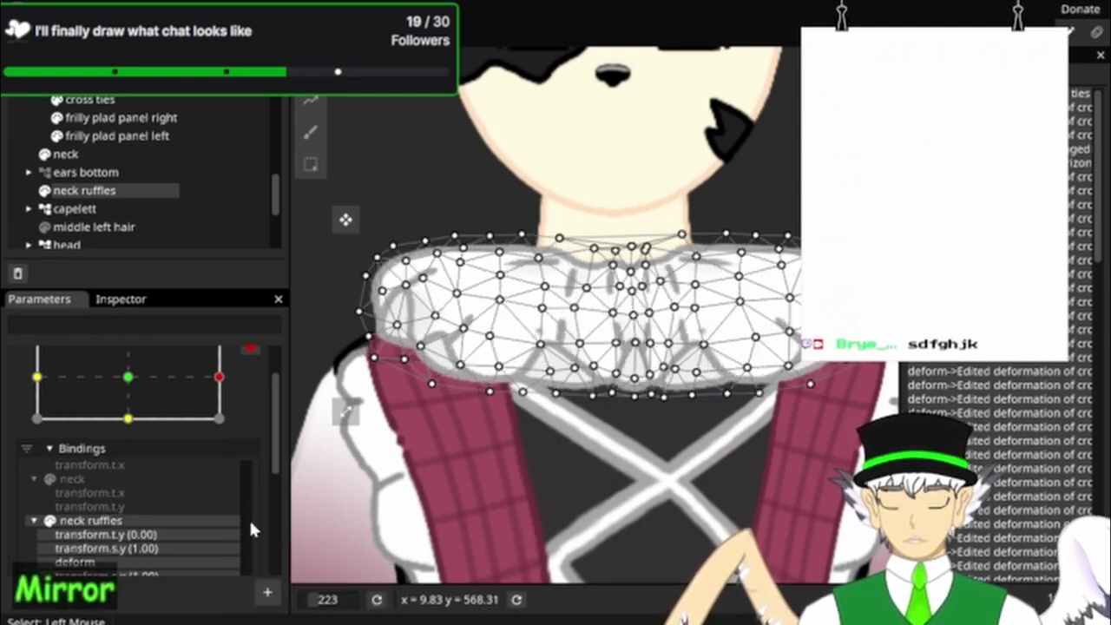
key("ctrl+z")
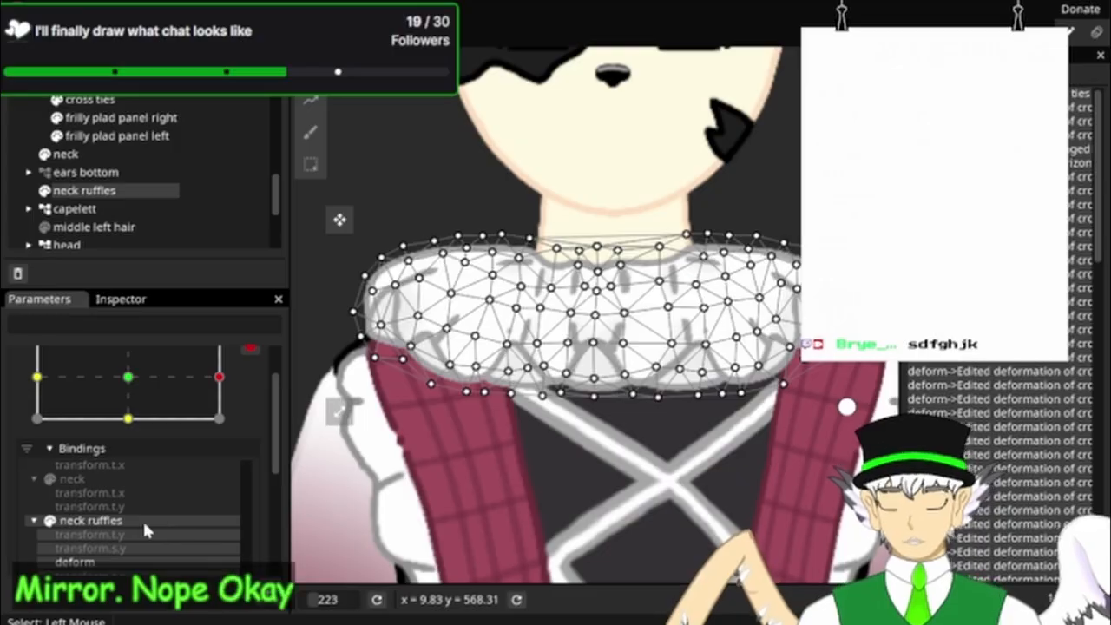
Step: Set the neck ruffles' bindings at the Bust keypoint 1.00, 0.00 from the horizontal mirror
right_click(120, 520)
mouse_move(173, 547)
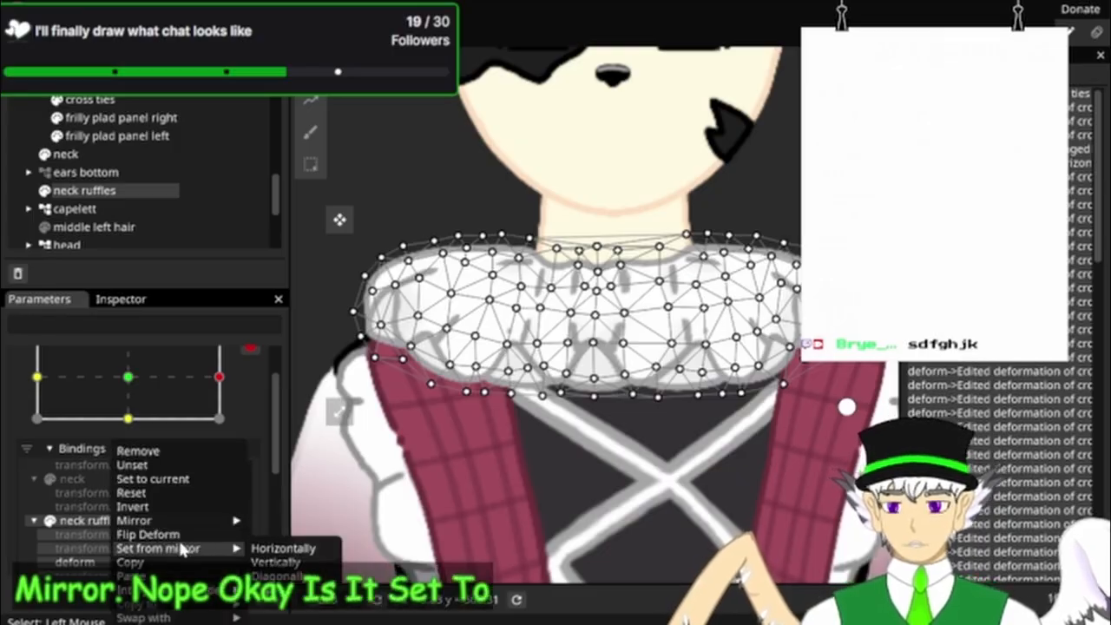
left_click(276, 550)
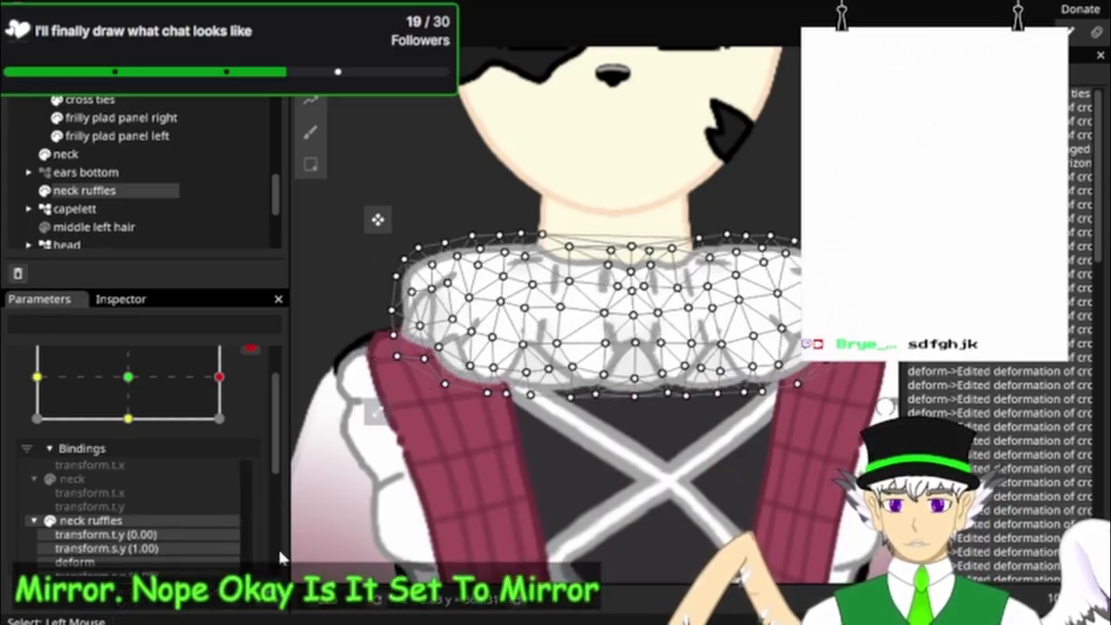
scroll(223, 388, "up", 2)
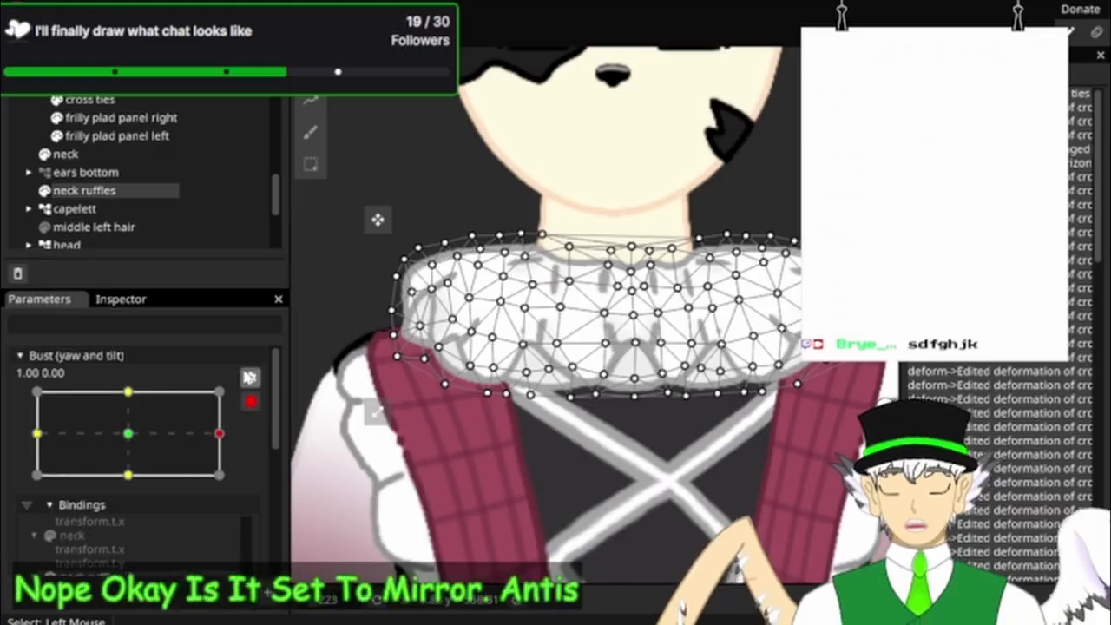
Step: Return the Bust parameter to 0.00, 0.00 and review the whole character without the neck ruffles' mesh overlay
left_click_drag(222, 433, 119, 442)
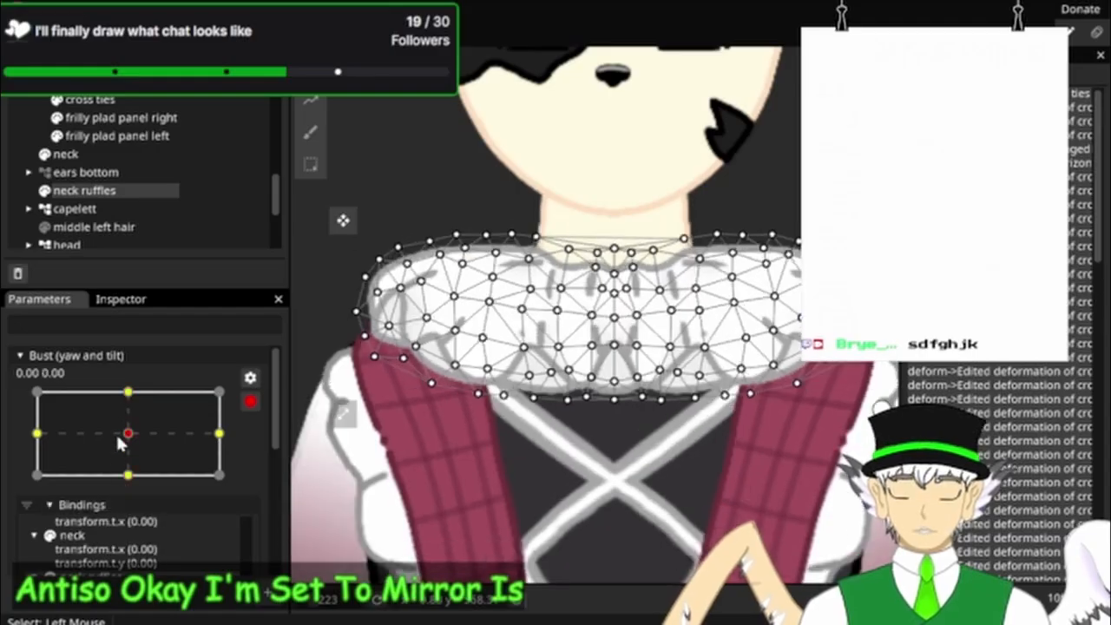
left_click(122, 118)
scroll(362, 243, "down", 2)
scroll(751, 235, "down", 5)
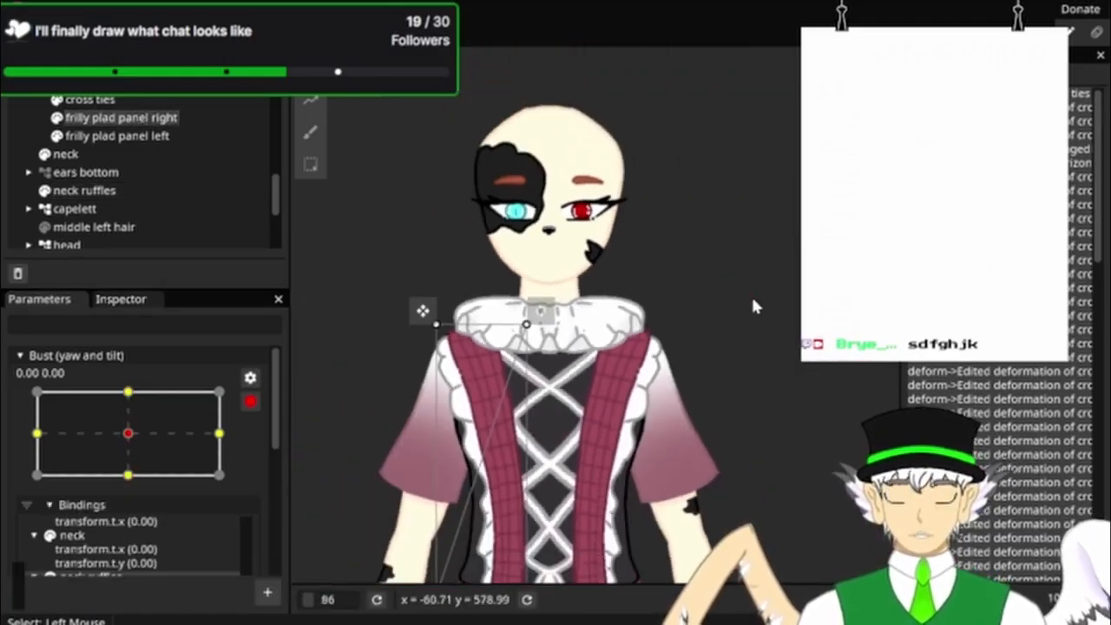
left_click_drag(678, 279, 676, 352)
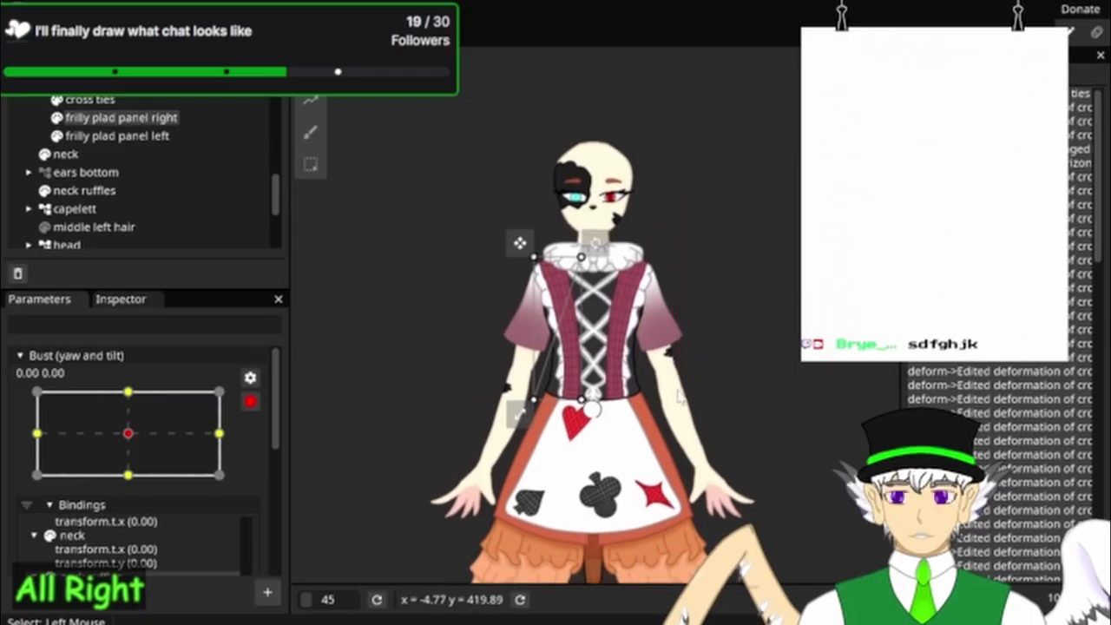
mouse_move(131, 434)
left_mouse_down()
mouse_move(115, 480)
mouse_move(120, 361)
mouse_move(105, 433)
mouse_move(38, 433)
mouse_move(255, 447)
mouse_move(121, 426)
left_mouse_up()
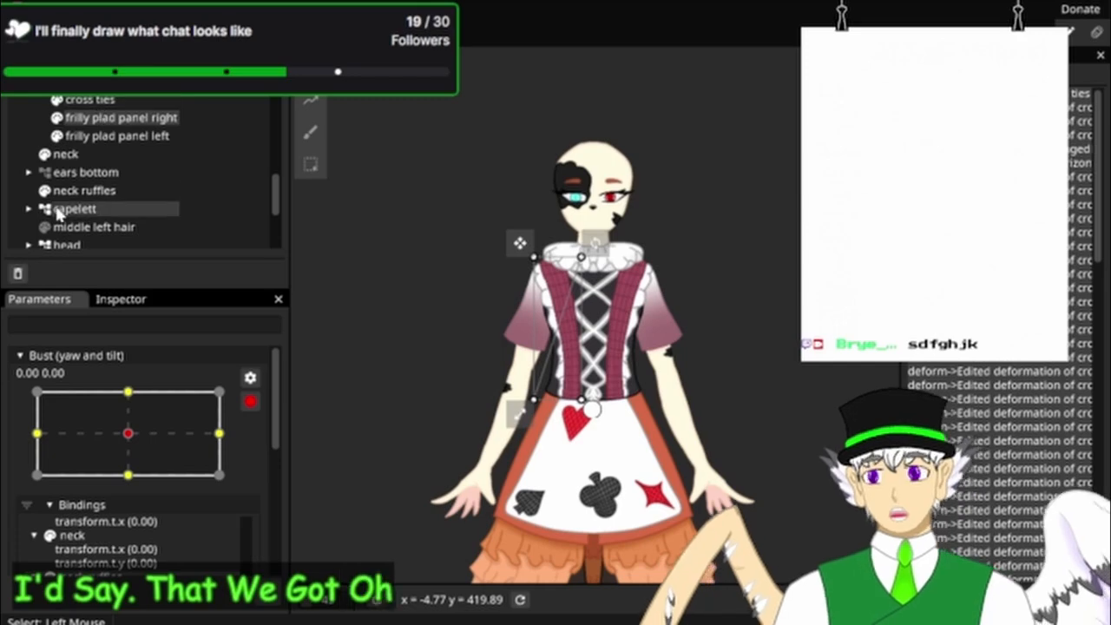
Step: Collapse the abdomen group in the node tree
scroll(59, 213, "up", 5)
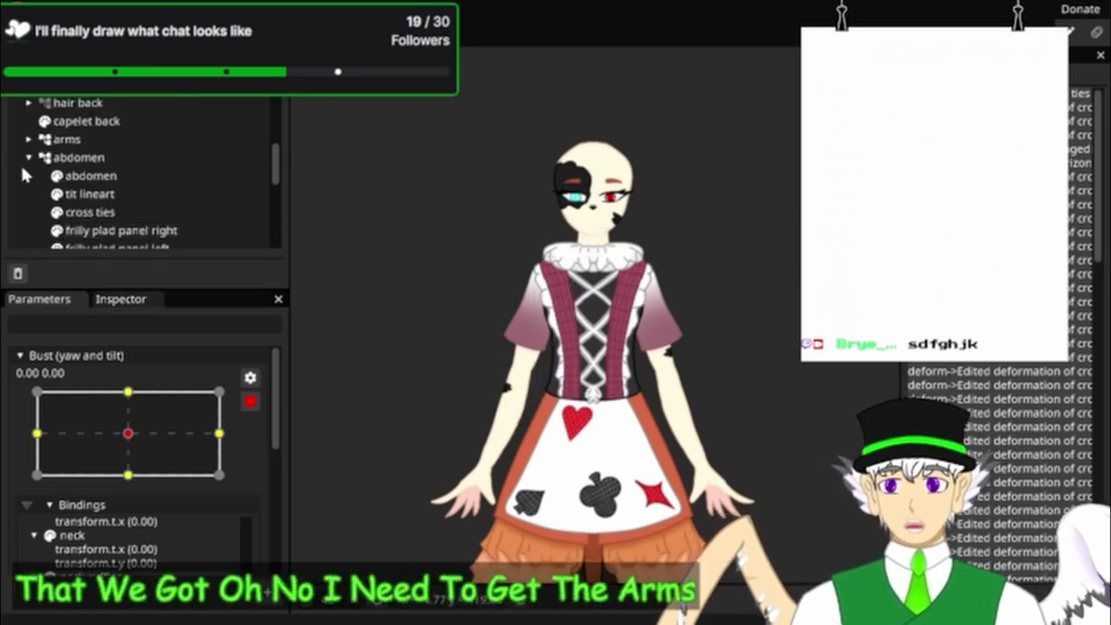
left_click(28, 159)
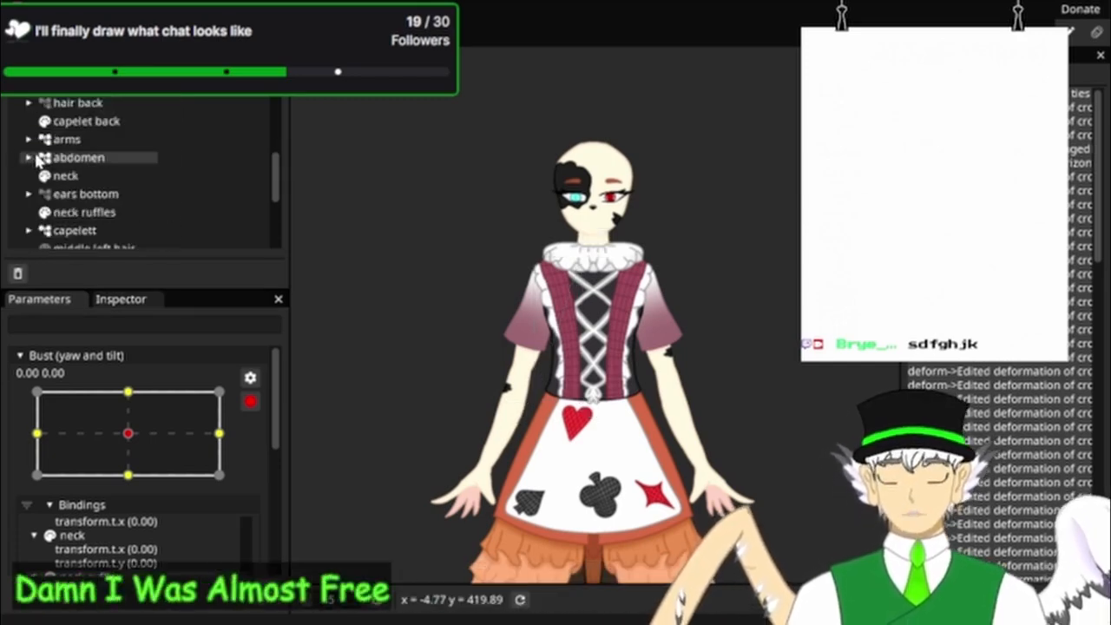